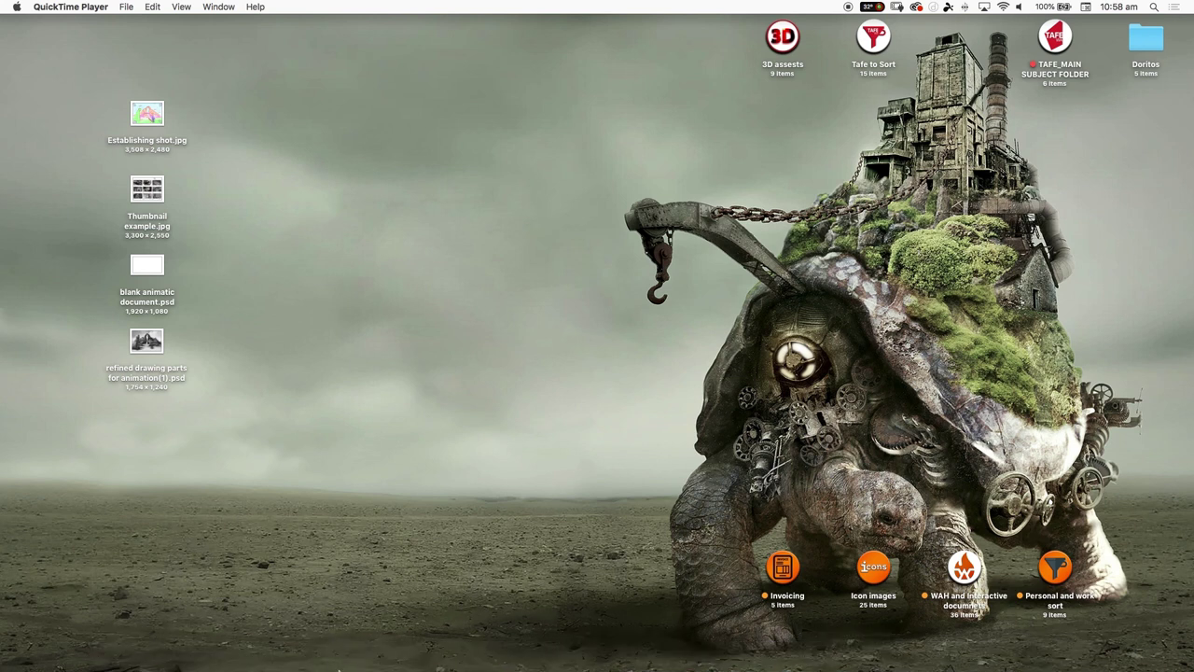
- Preview Establishing shot.jpg, Thumbnail example.jpg, blank animatic document.psd and refined drawing parts for animation(1).psd on the desktop
{"action": "left_click", "coordinate": [337, 657]}
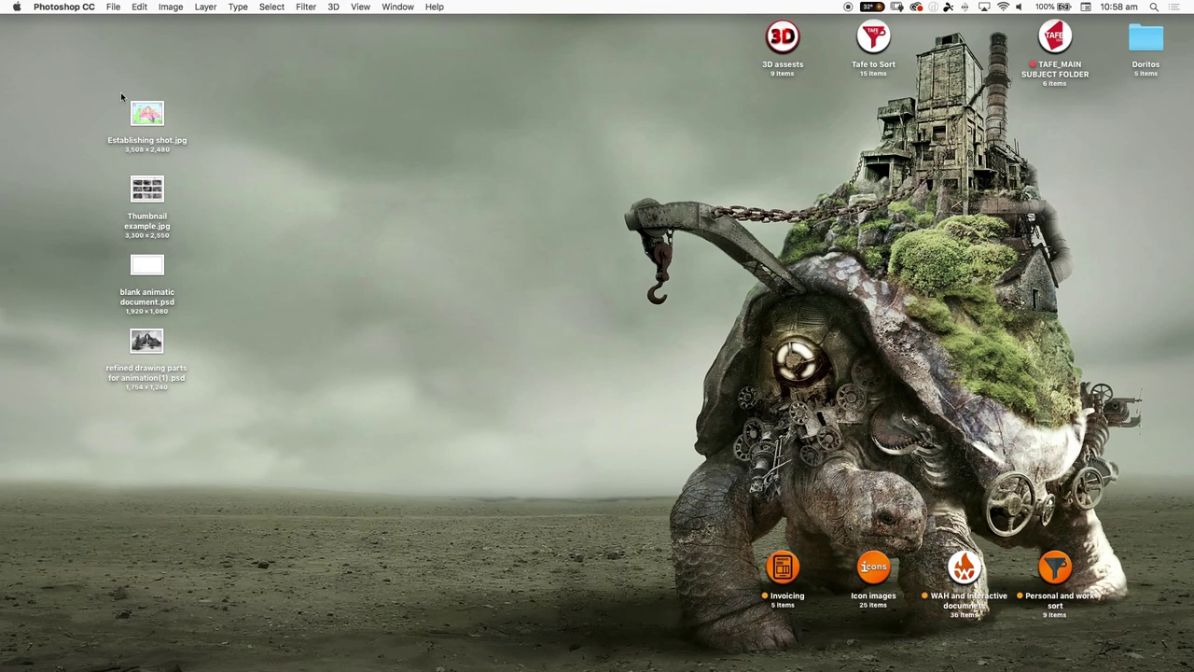
{"action": "left_click", "coordinate": [163, 120]}
{"action": "key", "text": "space"}
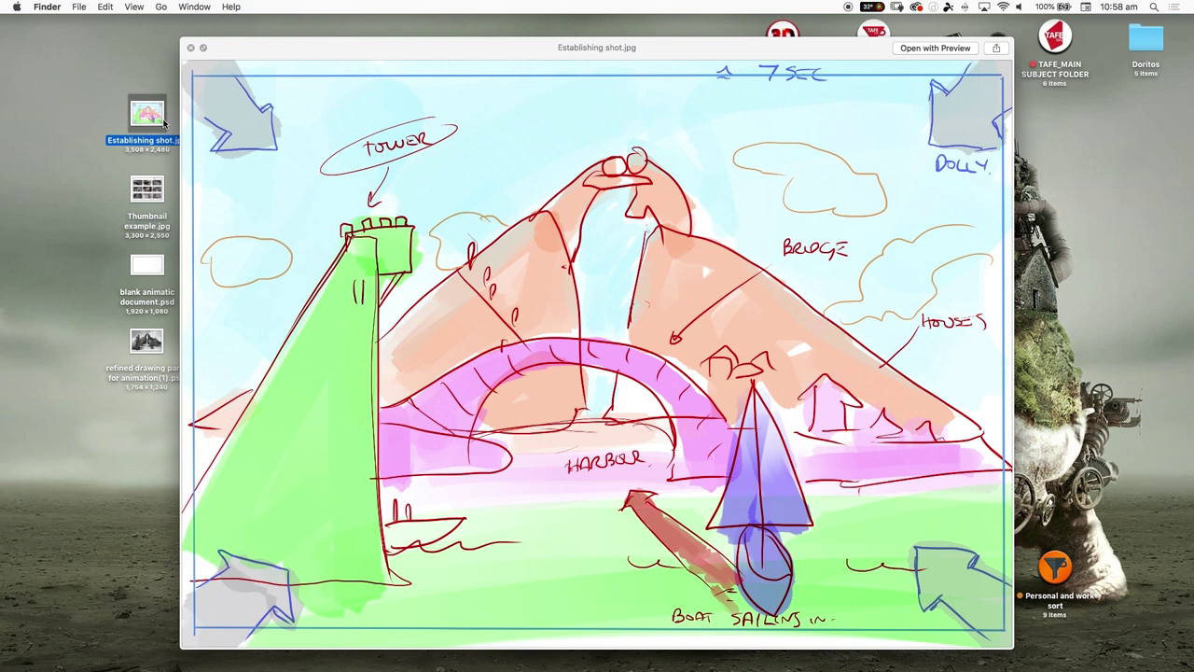
{"action": "key", "text": "Down"}
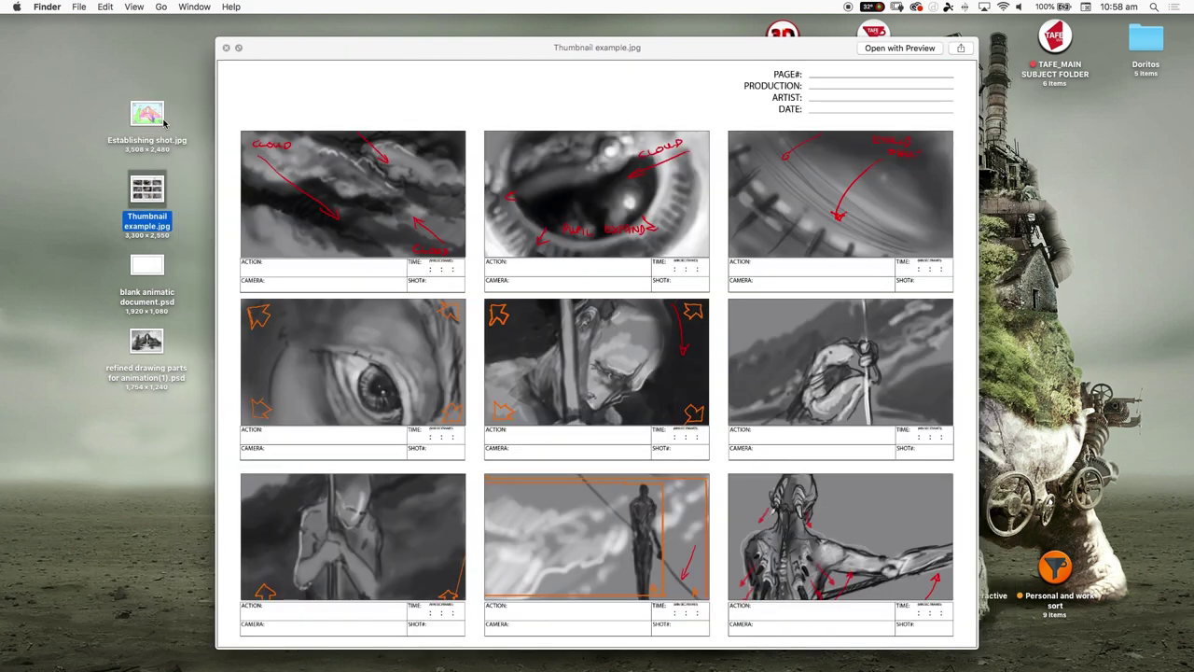
{"action": "key", "text": "Down"}
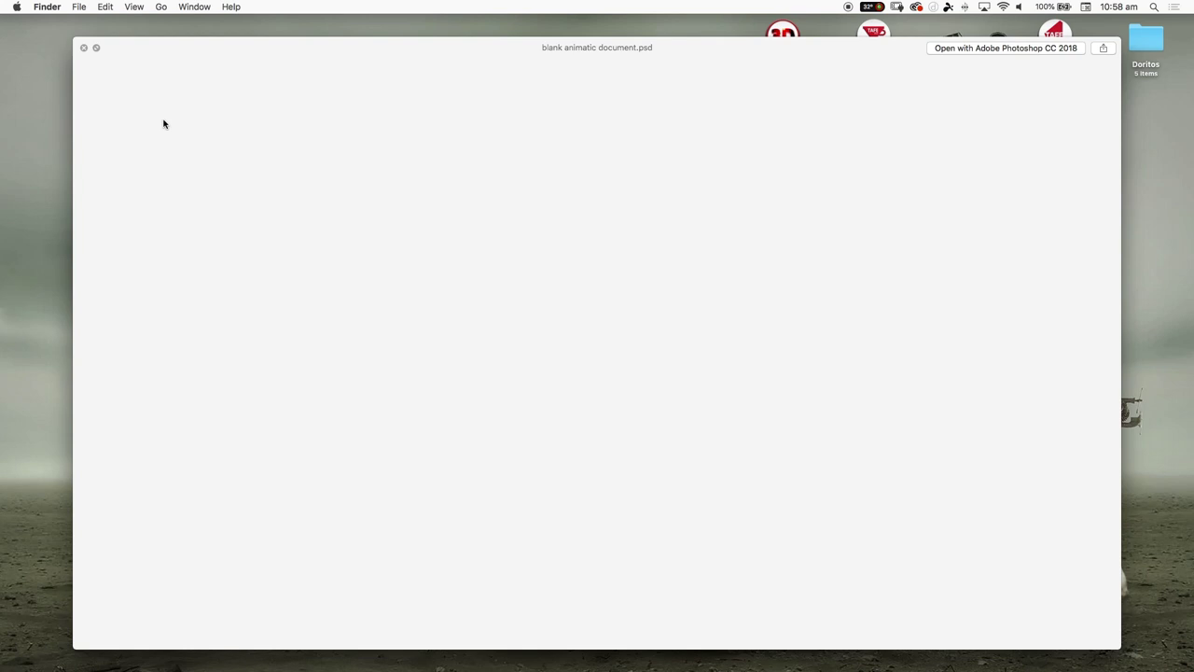
{"action": "key", "text": "Down"}
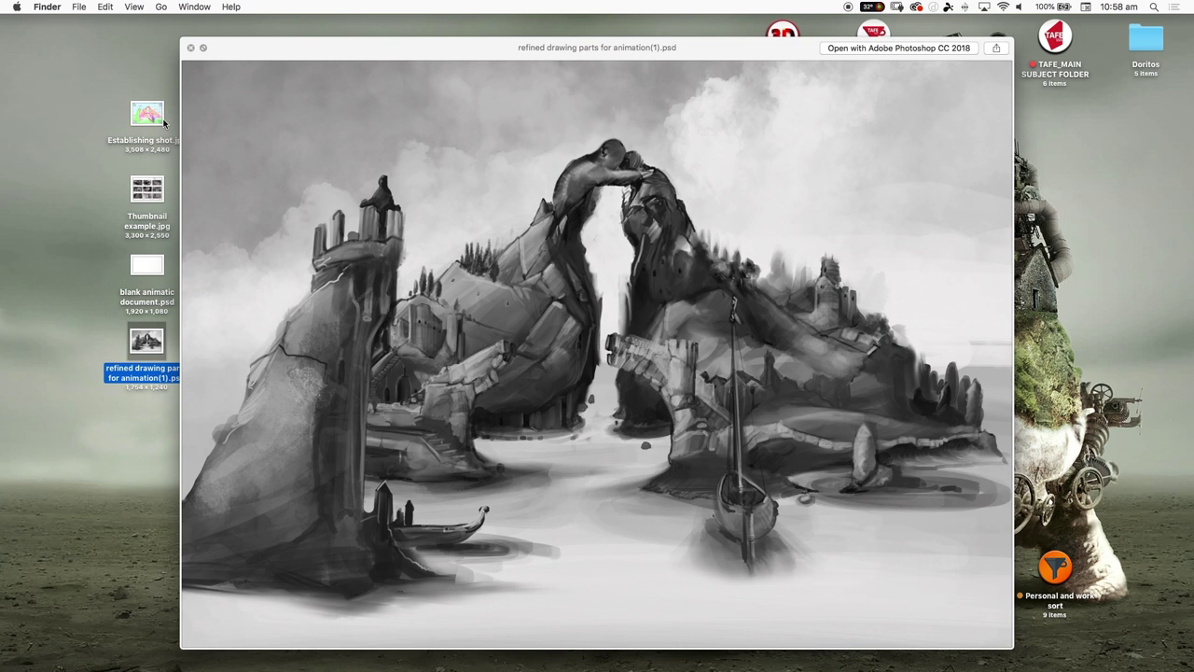
{"action": "key", "text": "space"}
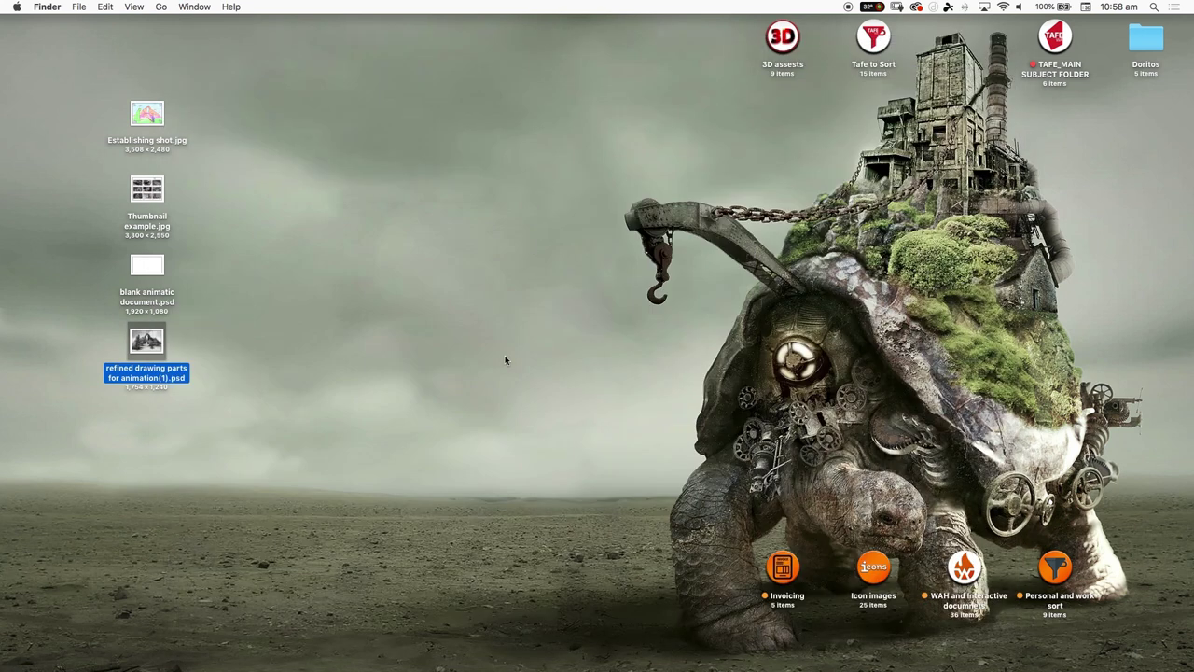
{"action": "left_click", "coordinate": [514, 484]}
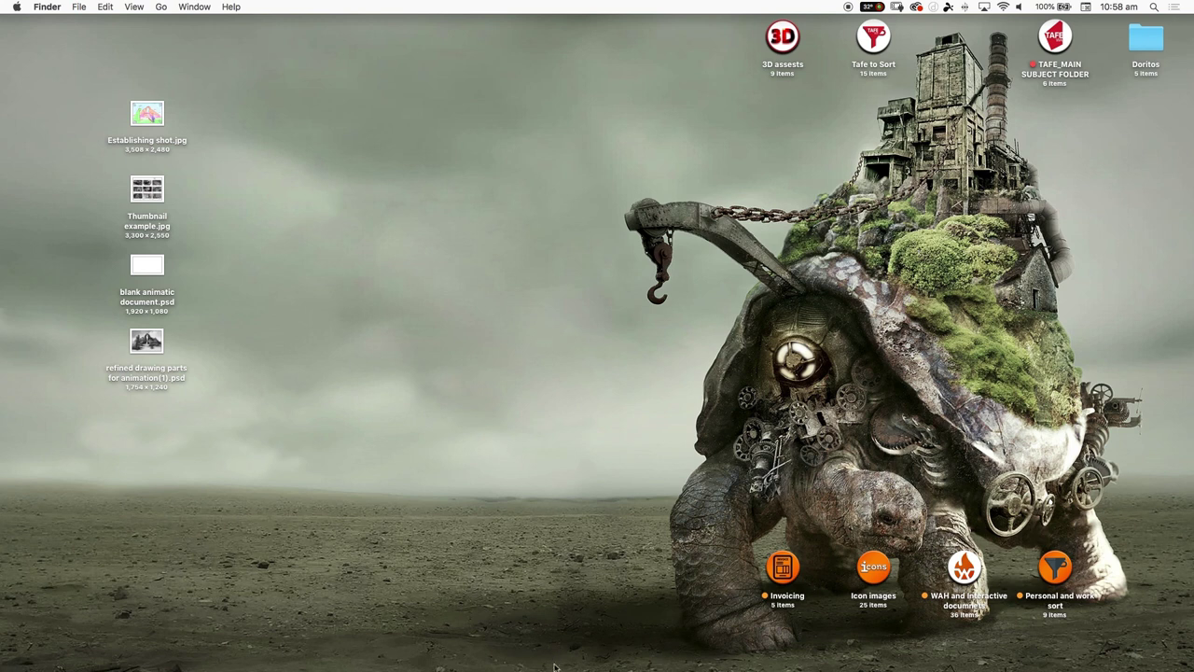
- Switch to Photoshop and create a document from the HDTV 1080p Film & Video preset, 1920 x 1080 px at 72 ppi
{"action": "mouse_move", "coordinate": [554, 666]}
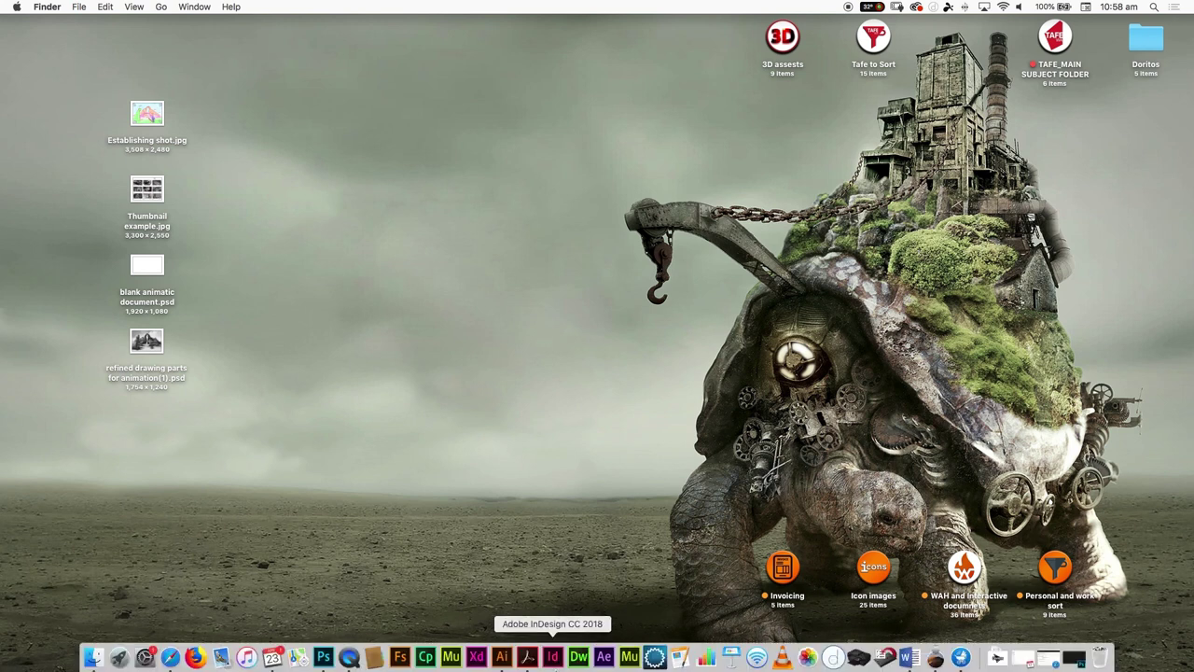
{"action": "left_click", "coordinate": [323, 655]}
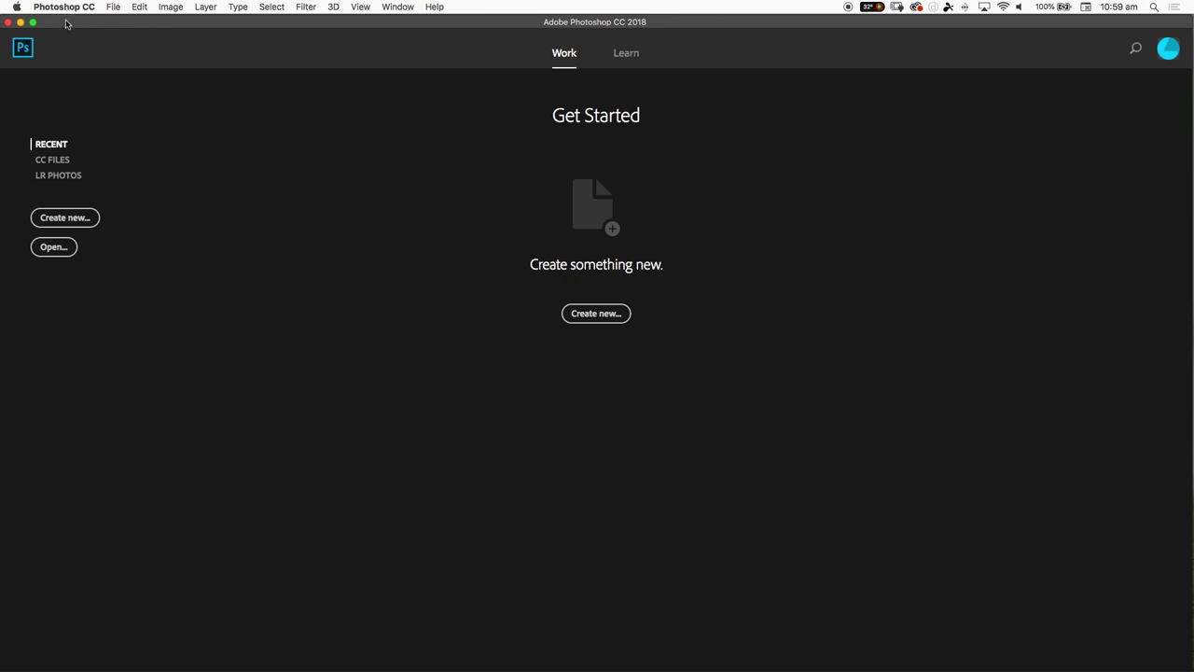
{"action": "left_click", "coordinate": [112, 8]}
{"action": "left_click", "coordinate": [112, 8]}
{"action": "left_click", "coordinate": [115, 12]}
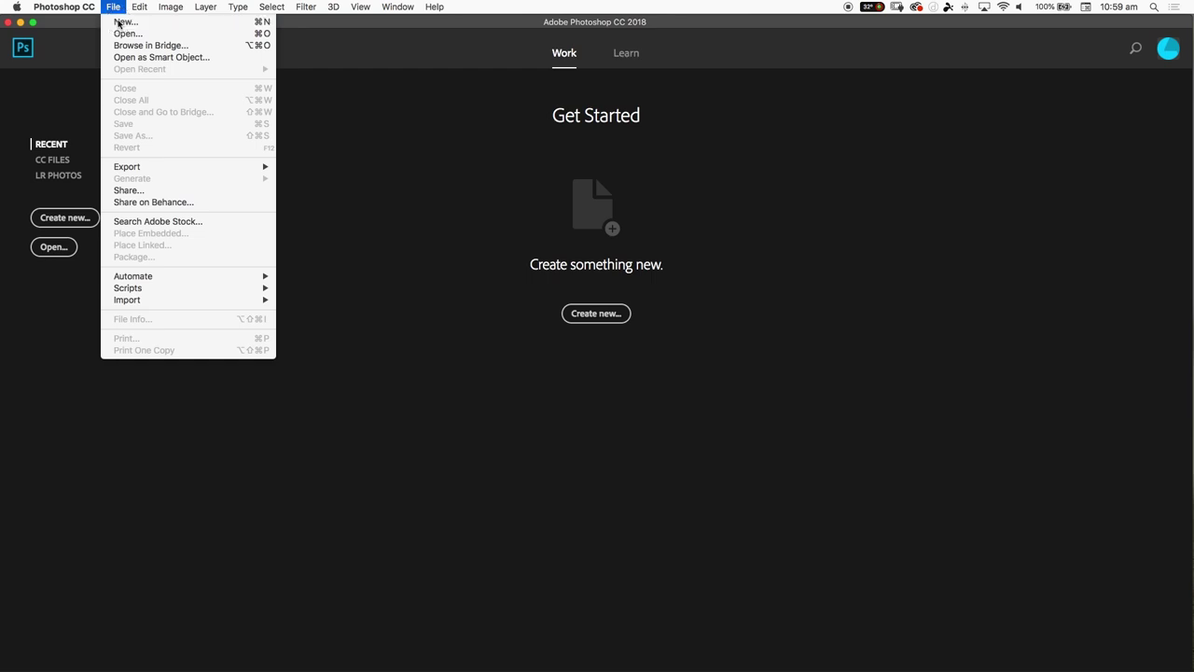
{"action": "left_click", "coordinate": [124, 22]}
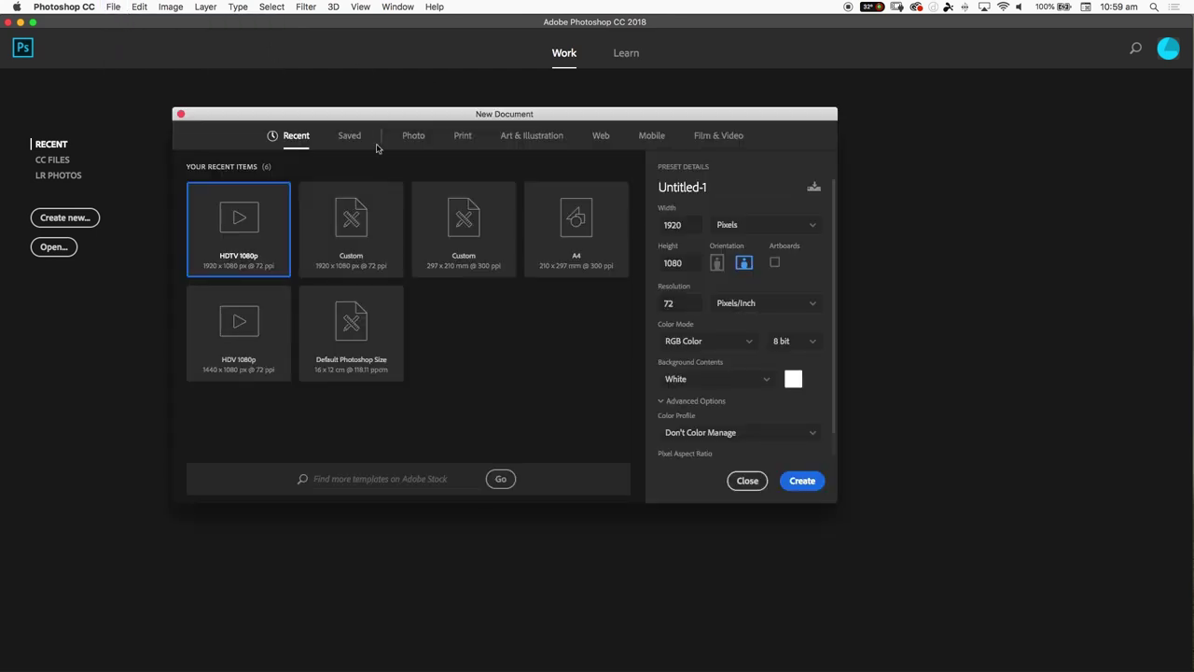
{"action": "left_click", "coordinate": [706, 137]}
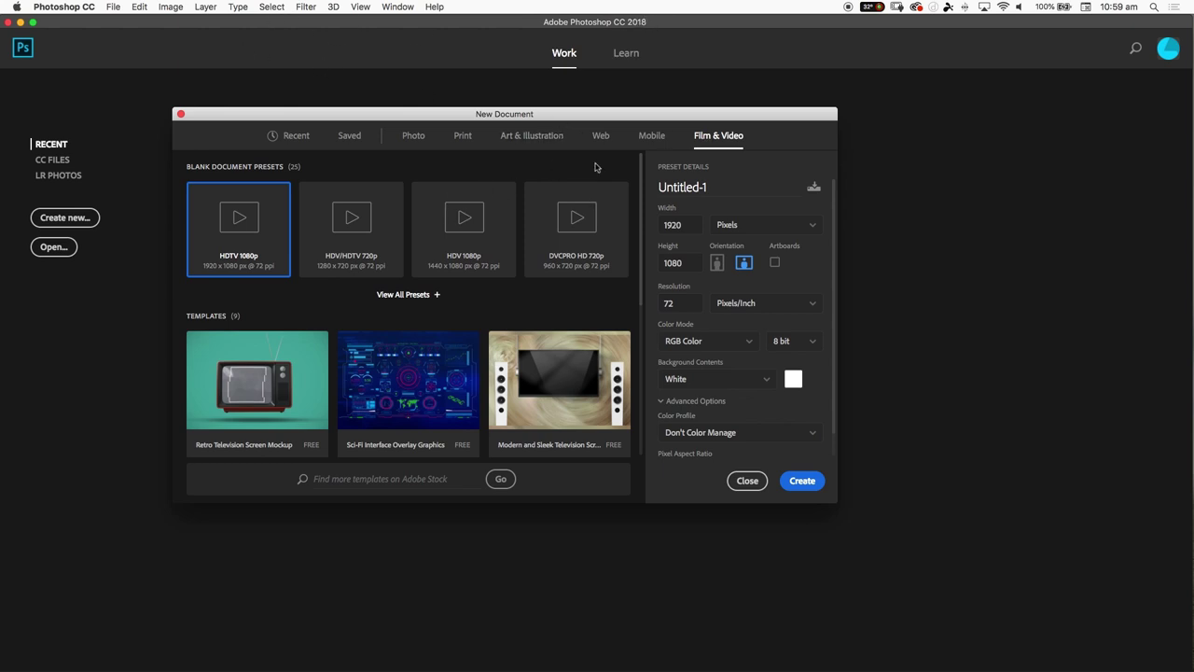
{"action": "left_click", "coordinate": [407, 295]}
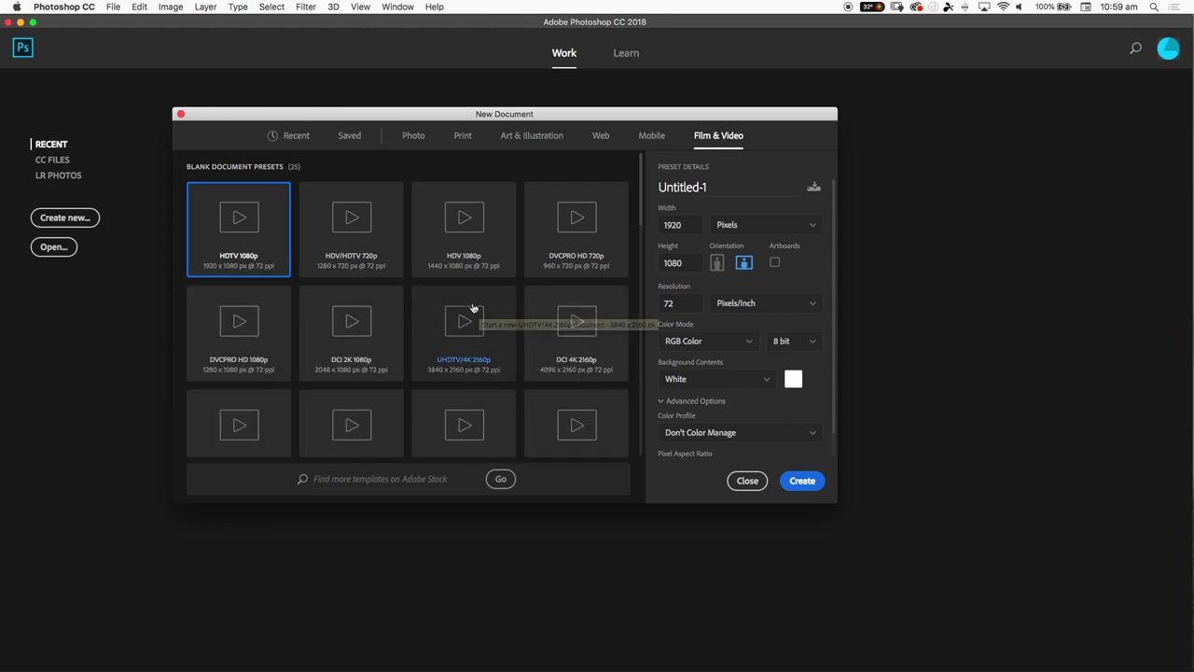
{"action": "scroll", "coordinate": [466, 313], "scroll_direction": "down", "scroll_amount": 2}
{"action": "scroll", "coordinate": [473, 309], "scroll_direction": "up", "scroll_amount": 2}
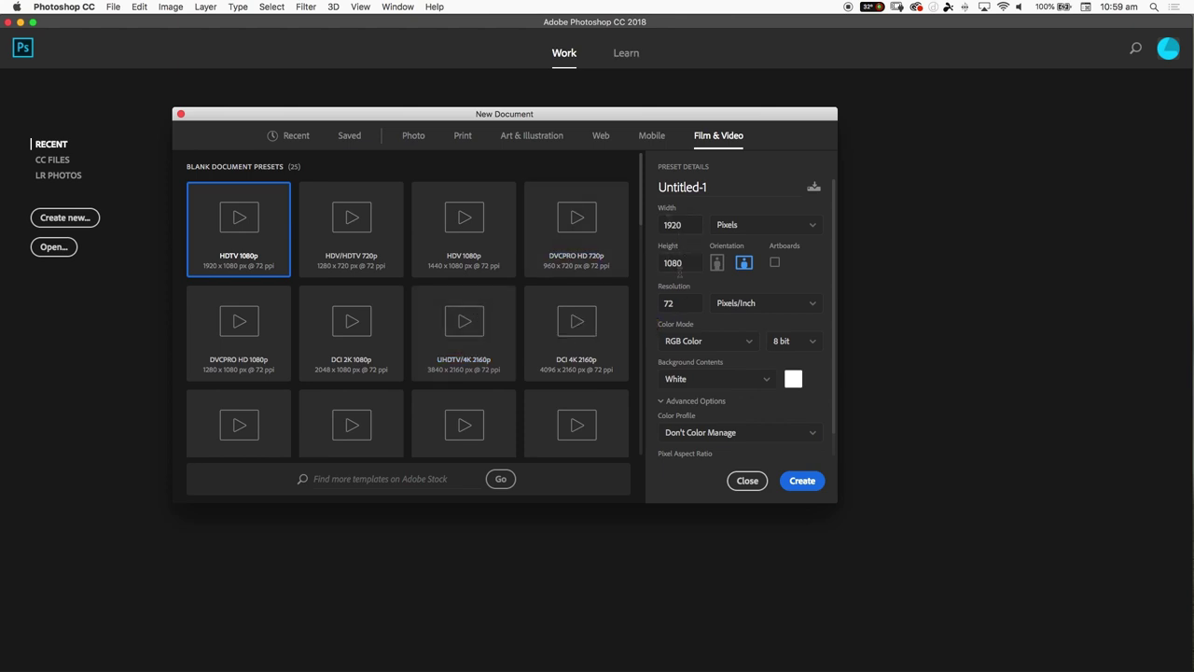
{"action": "left_click", "coordinate": [224, 246]}
{"action": "left_click", "coordinate": [804, 482]}
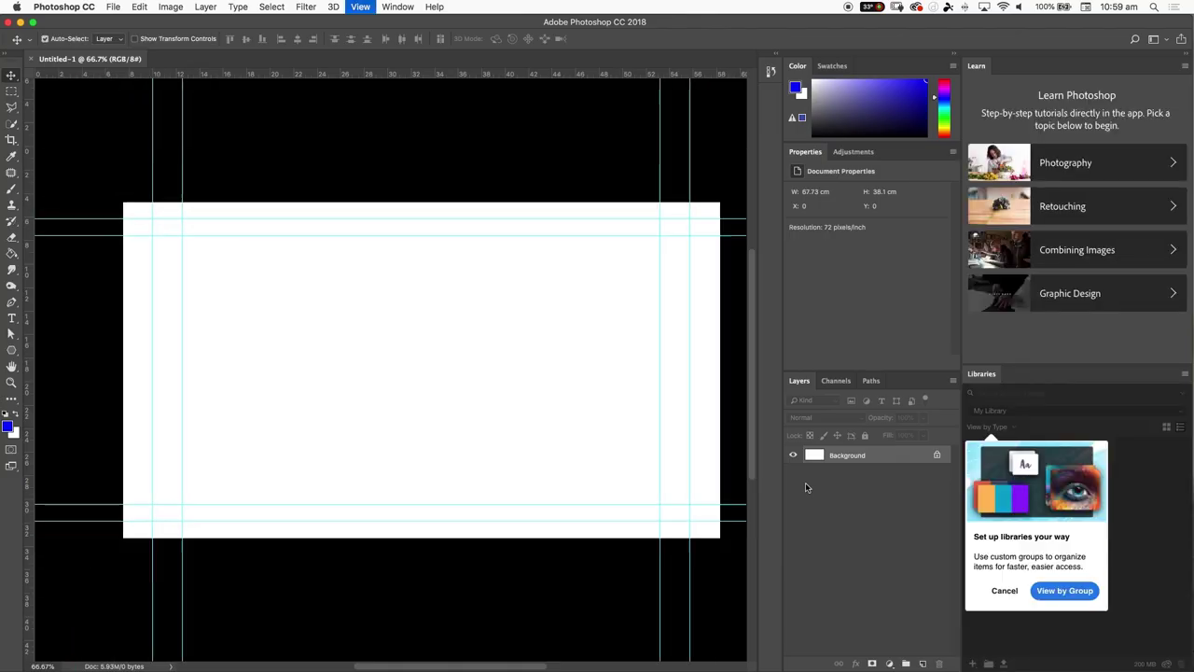
- Hide the Color, Learn, Libraries and Properties panels, keeping Layers in the workspace
{"action": "key", "text": "super+minus"}
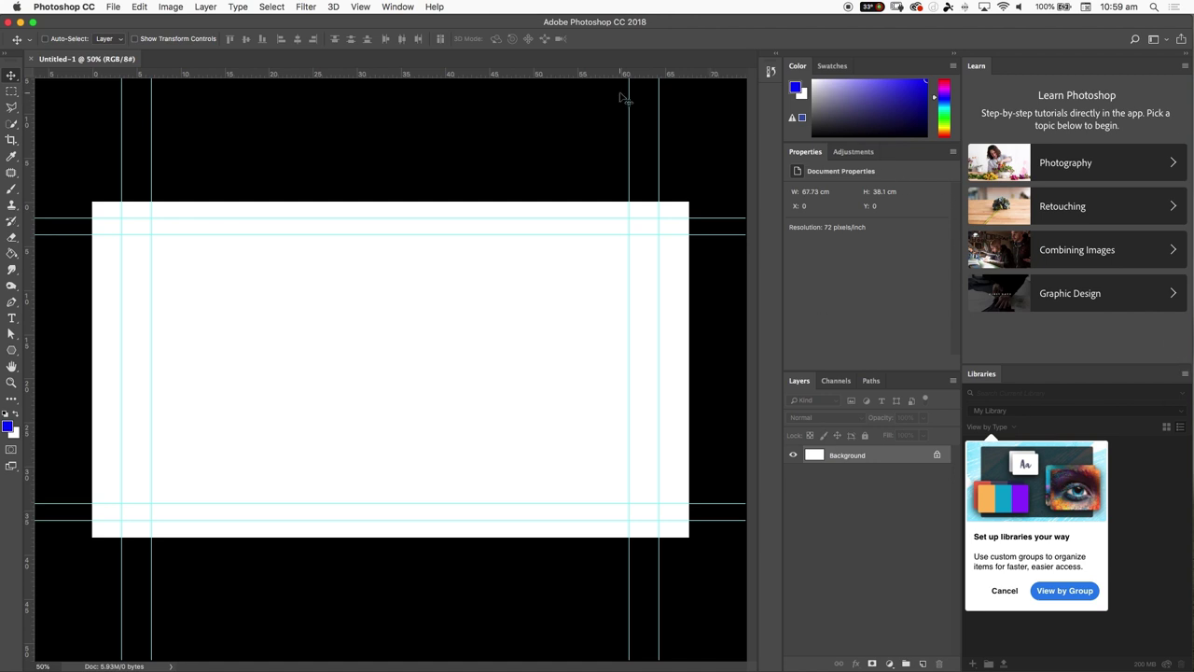
{"action": "left_click", "coordinate": [397, 6]}
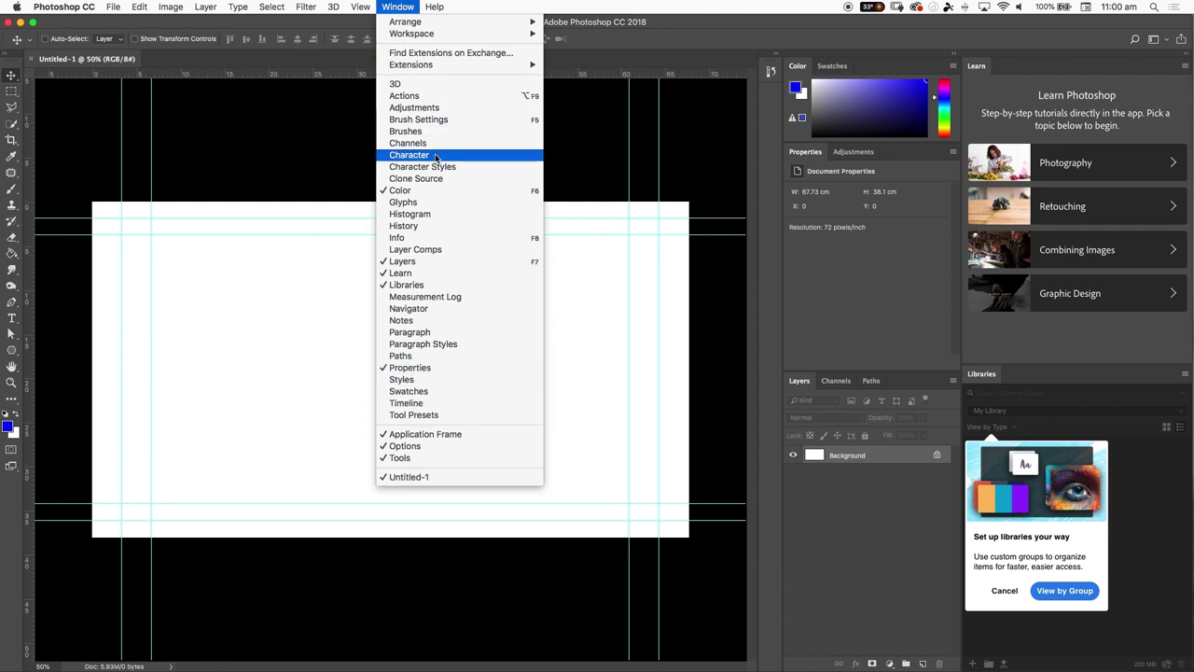
{"action": "left_click", "coordinate": [425, 190]}
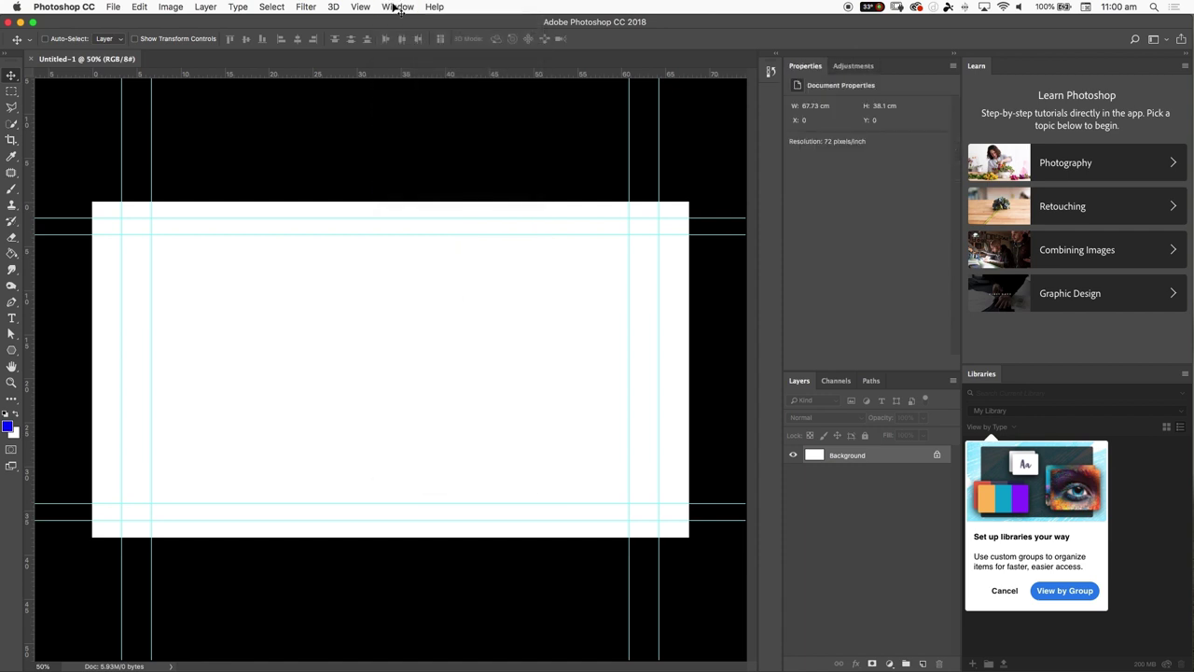
{"action": "left_click", "coordinate": [397, 6]}
{"action": "left_click", "coordinate": [399, 273]}
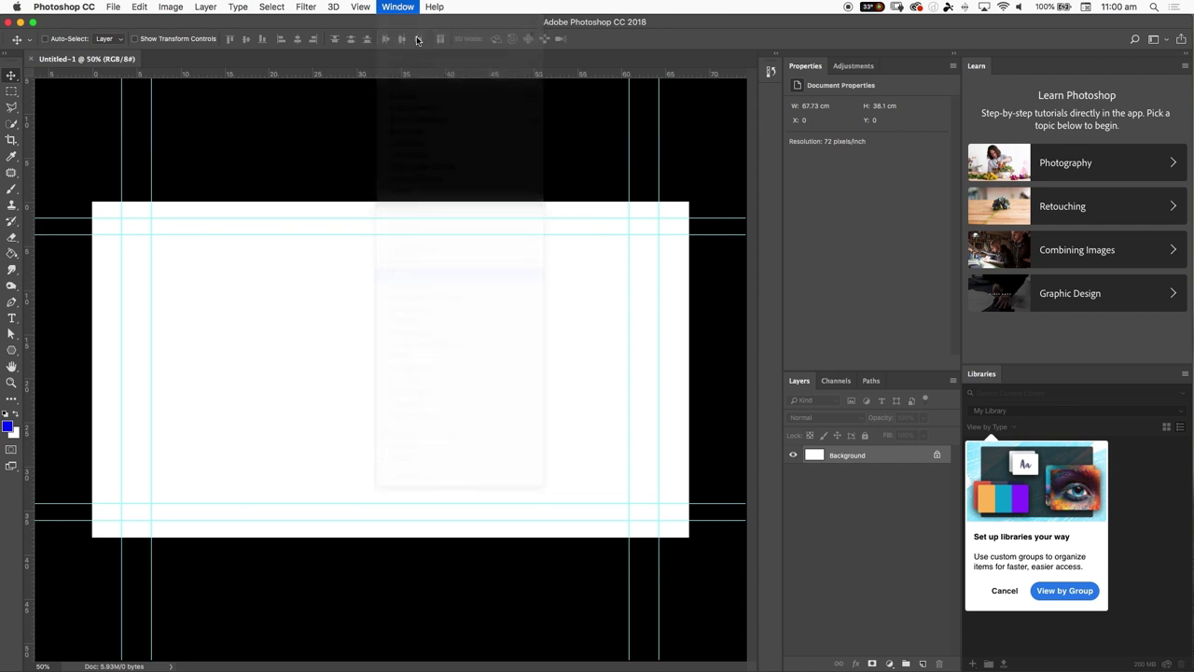
{"action": "left_click", "coordinate": [398, 7]}
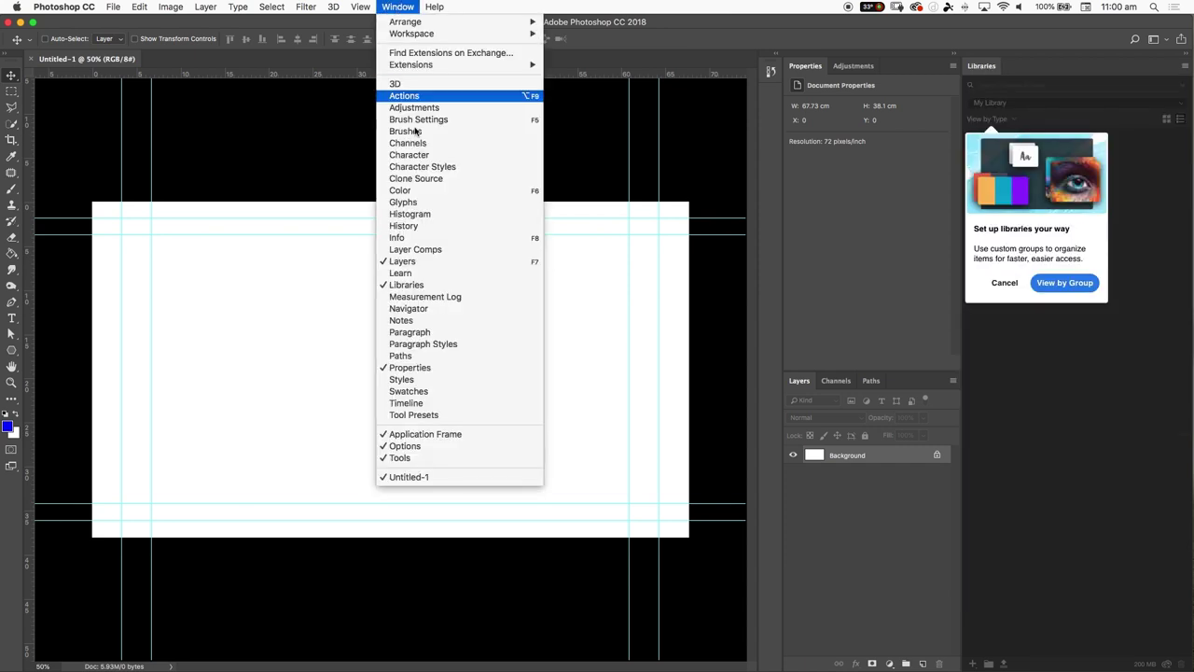
{"action": "left_click", "coordinate": [407, 284]}
{"action": "left_click", "coordinate": [398, 6]}
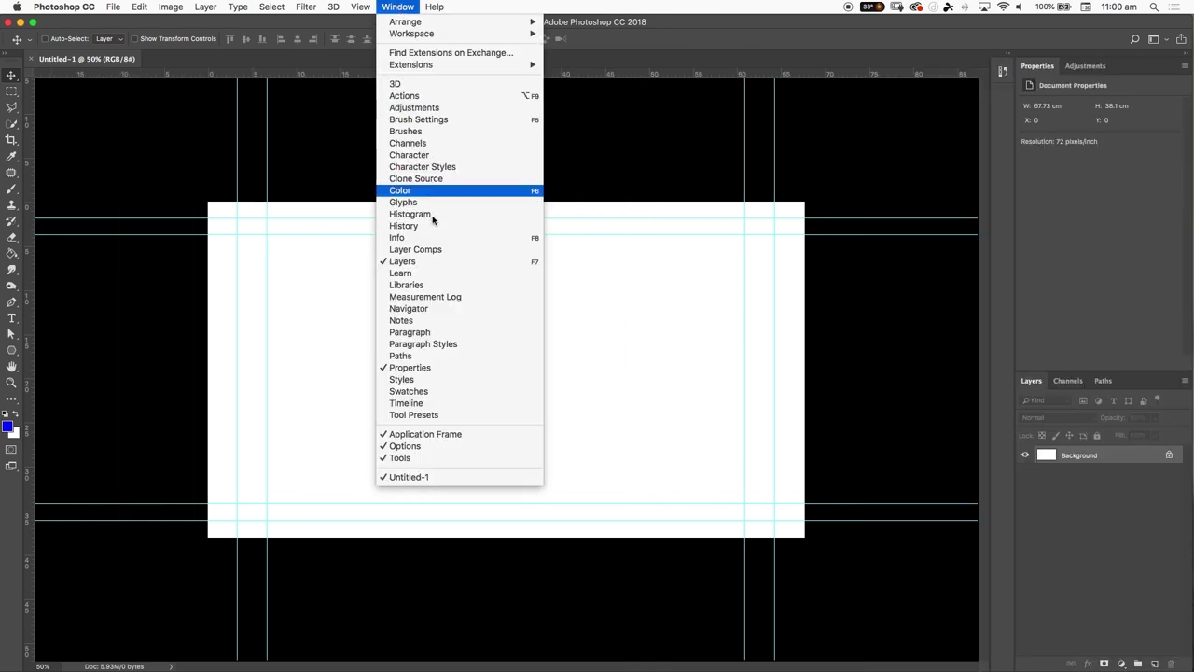
{"action": "left_click", "coordinate": [422, 367]}
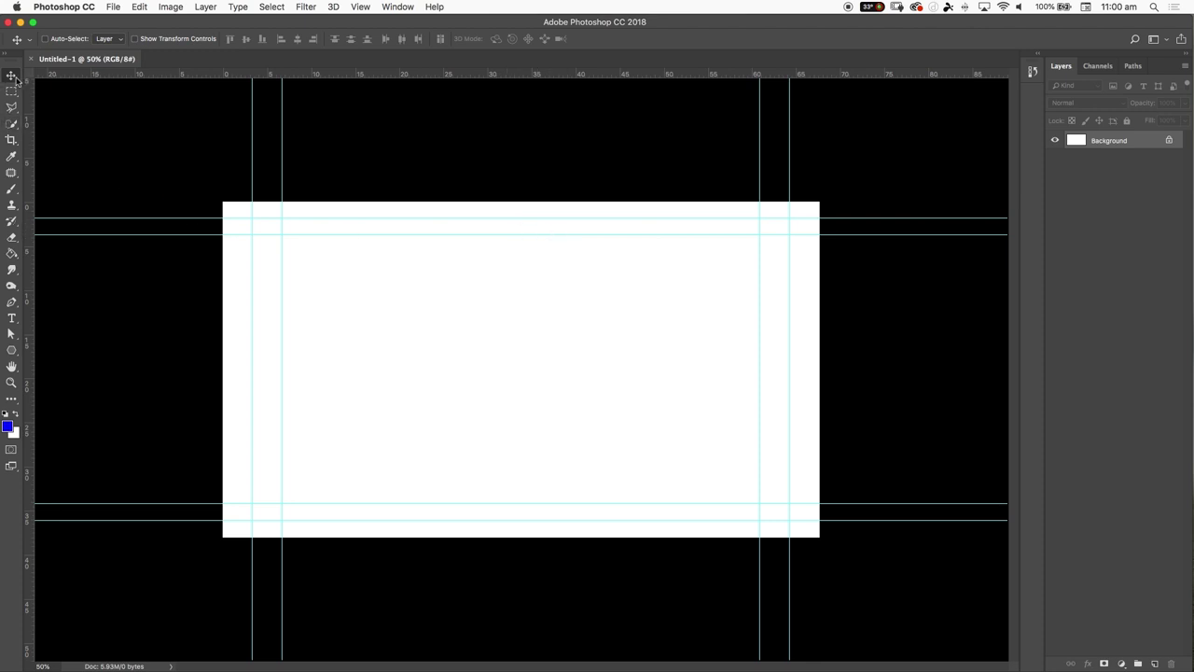
- Nudge the inner top guide slightly upward, and hide the rulers and show them again
{"action": "left_click", "coordinate": [553, 239]}
{"action": "mouse_move", "coordinate": [553, 238]}
{"action": "left_mouse_down"}
{"action": "mouse_move", "coordinate": [559, 75]}
{"action": "mouse_move", "coordinate": [554, 232]}
{"action": "left_mouse_up"}
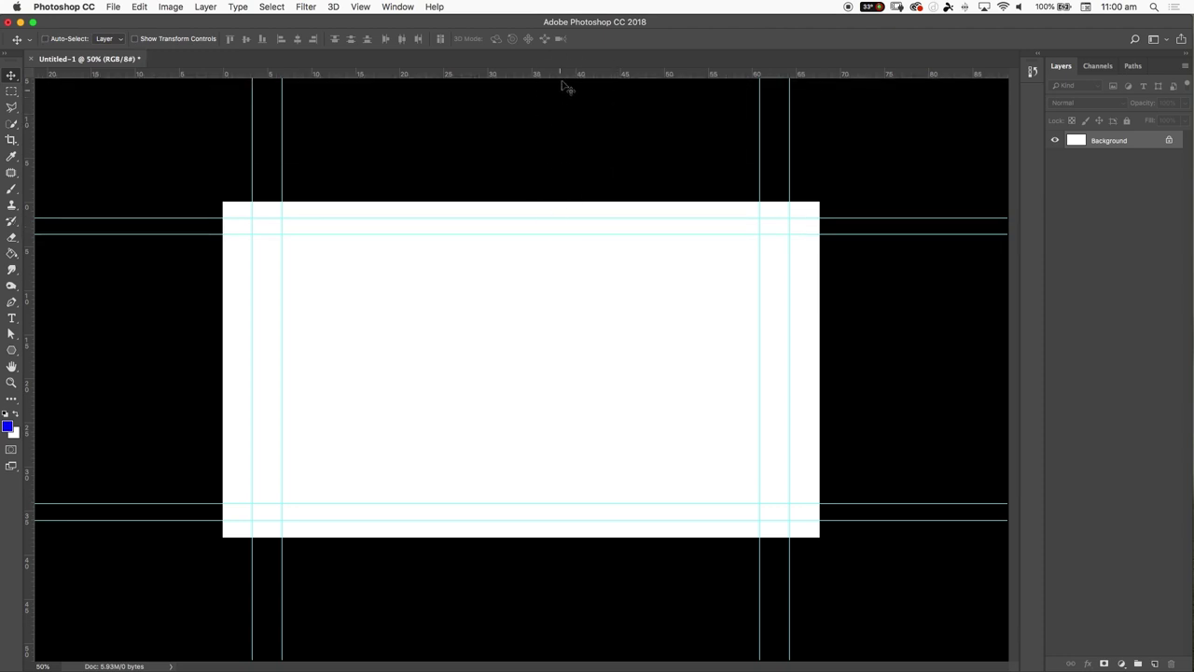
{"action": "left_click", "coordinate": [359, 8]}
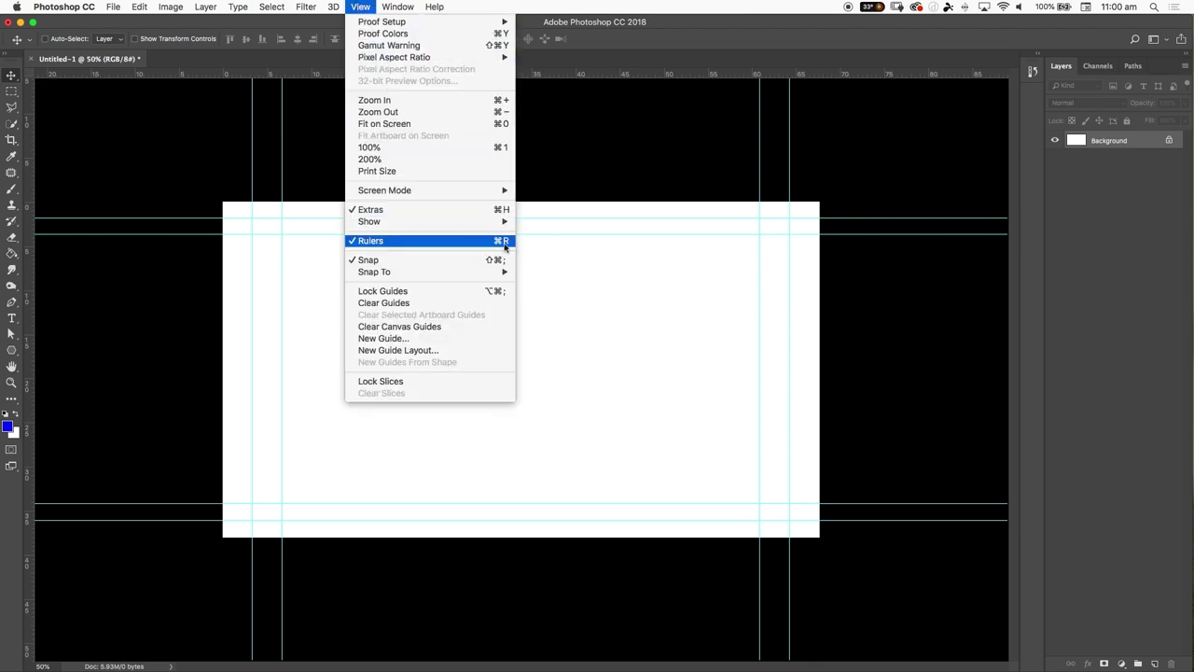
{"action": "left_click", "coordinate": [580, 244]}
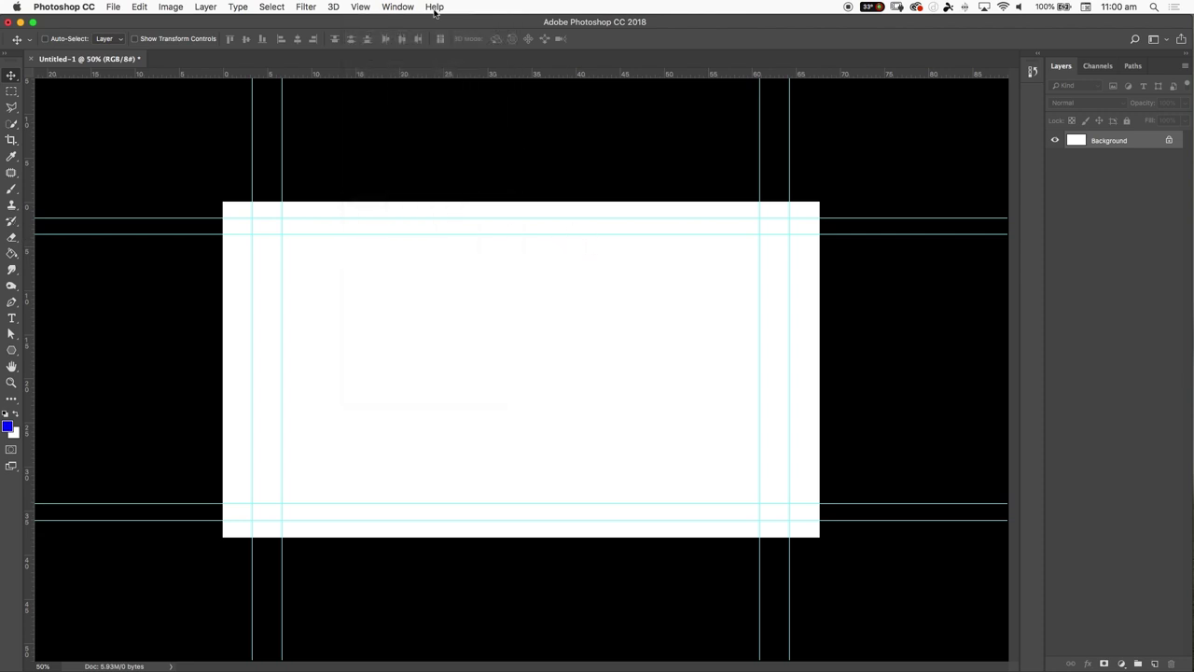
{"action": "left_click", "coordinate": [360, 7]}
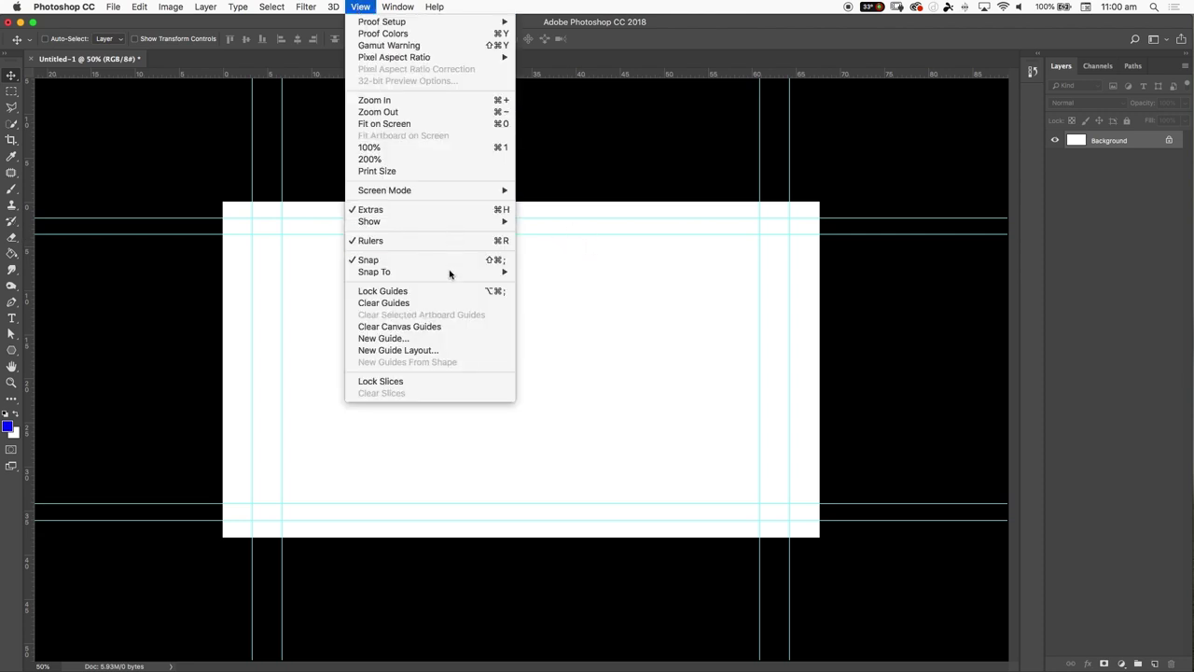
{"action": "left_click", "coordinate": [429, 241]}
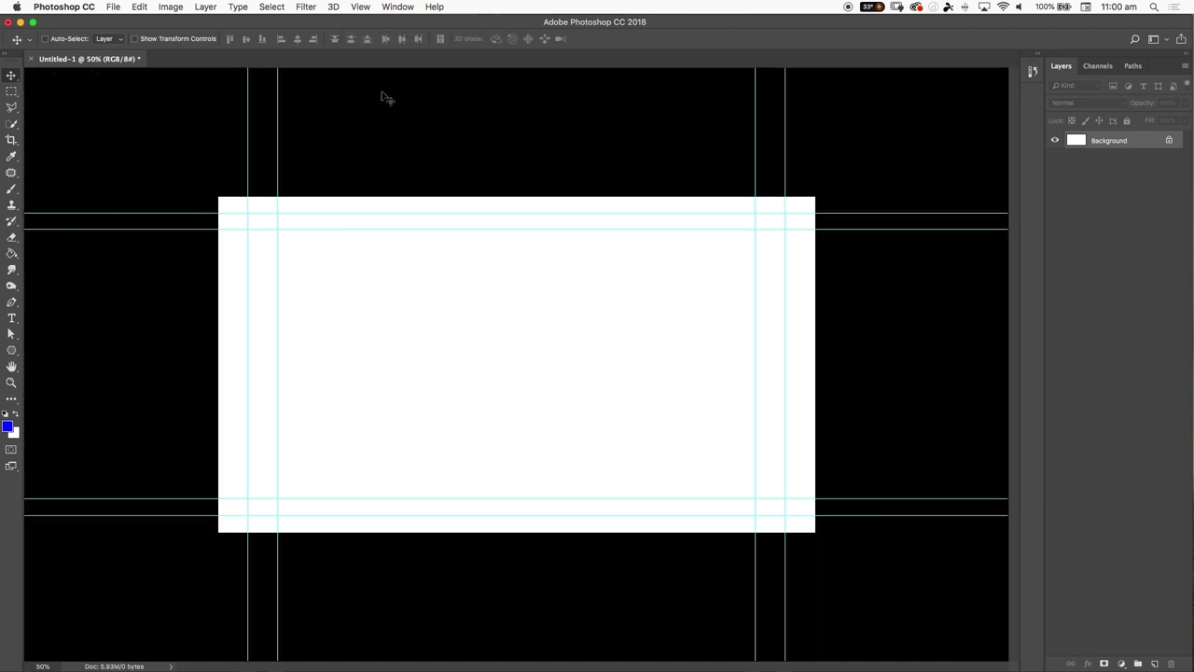
{"action": "left_click", "coordinate": [360, 6]}
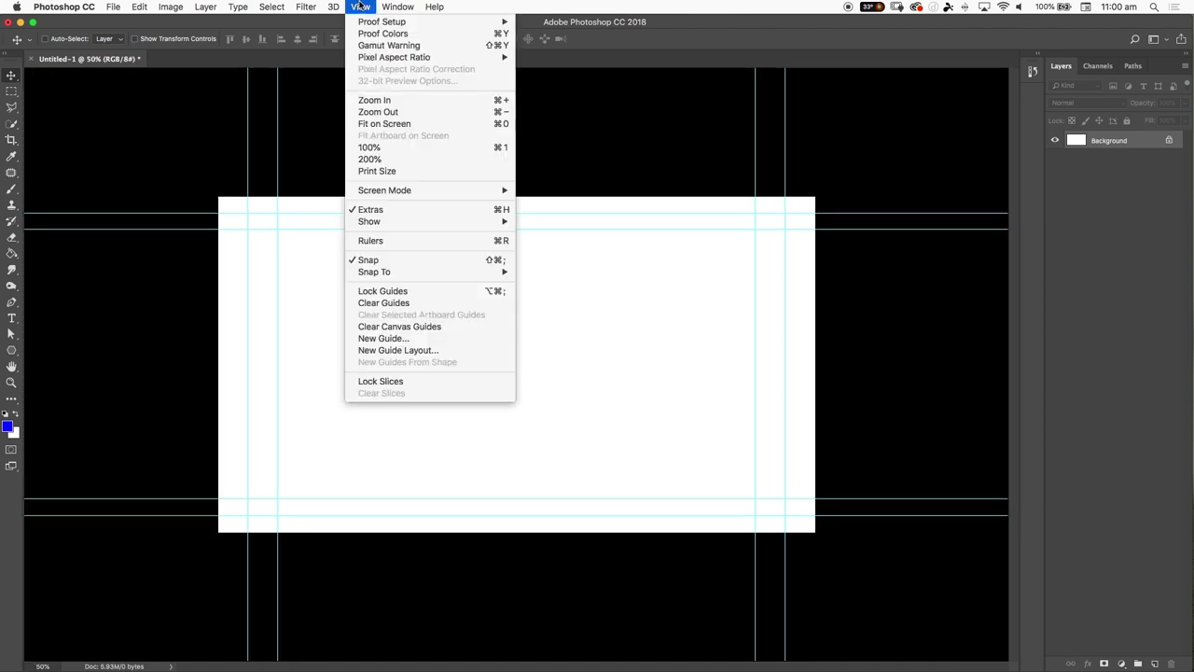
{"action": "left_click", "coordinate": [391, 243]}
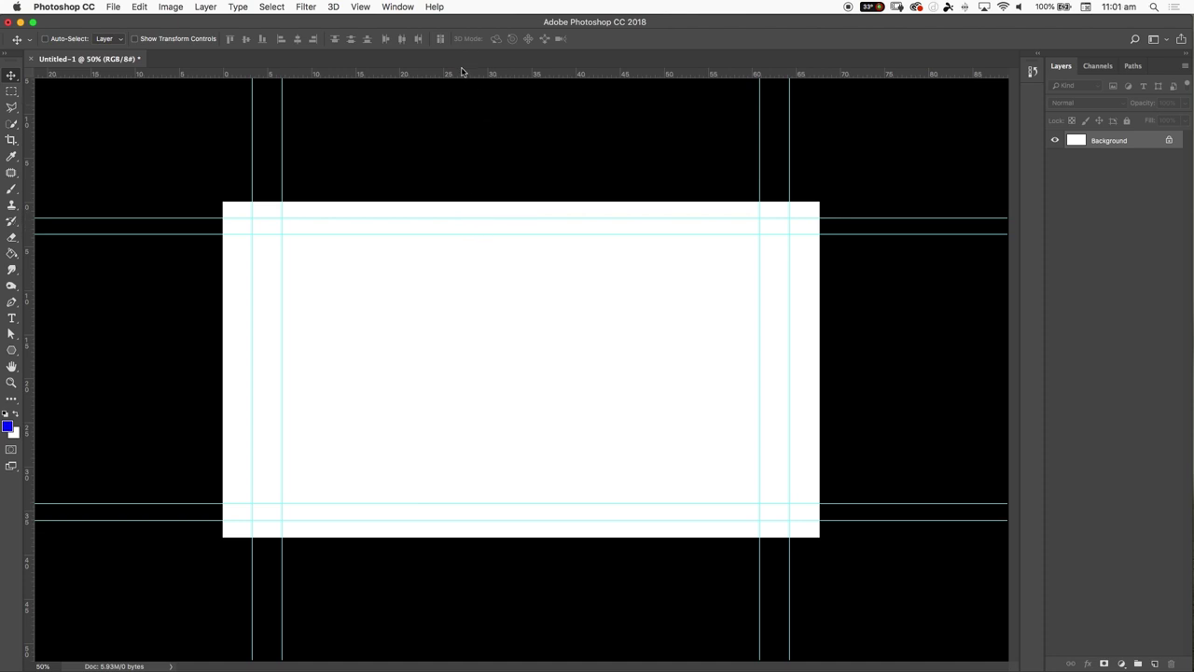
- Shift the inner left guide slightly inward and clear all guides from the document
{"action": "mouse_move", "coordinate": [283, 314]}
{"action": "left_mouse_down"}
{"action": "mouse_move", "coordinate": [9, 336]}
{"action": "mouse_move", "coordinate": [296, 330]}
{"action": "left_mouse_up"}
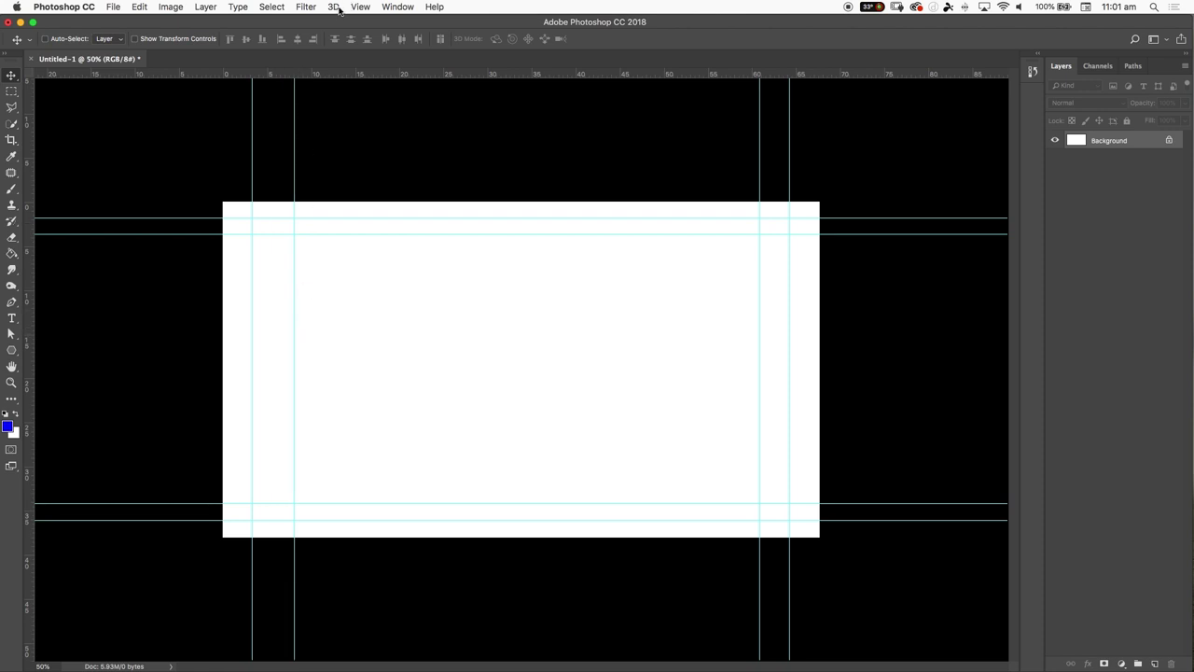
{"action": "left_click", "coordinate": [338, 8]}
{"action": "mouse_move", "coordinate": [368, 10]}
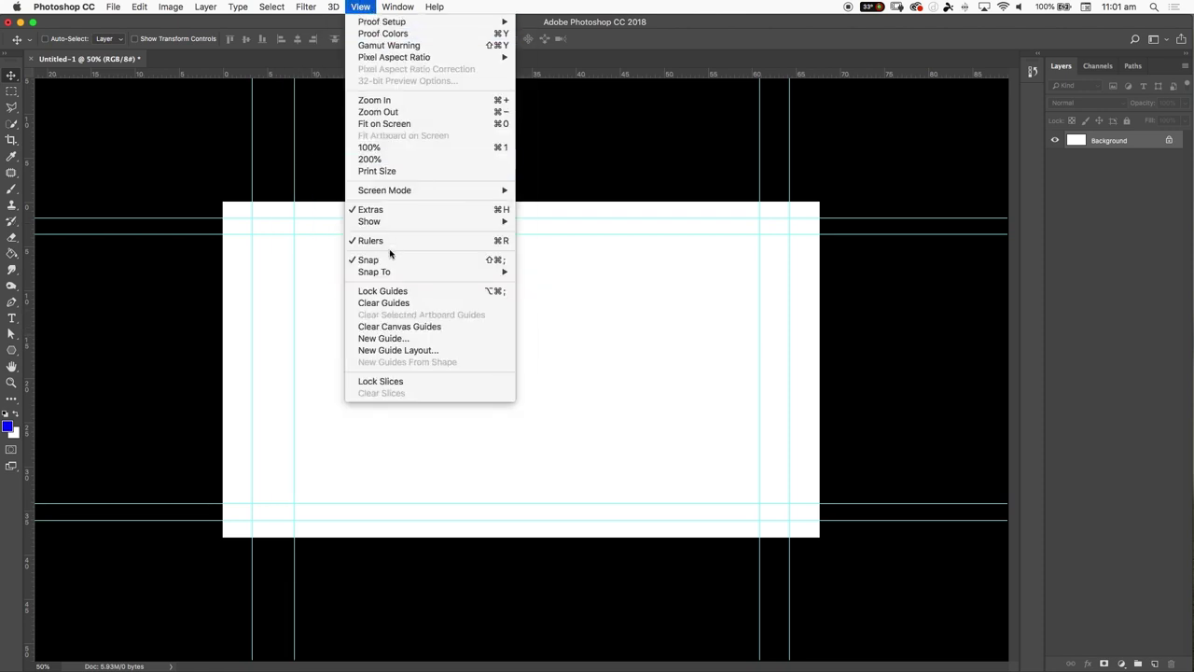
{"action": "left_click", "coordinate": [405, 306]}
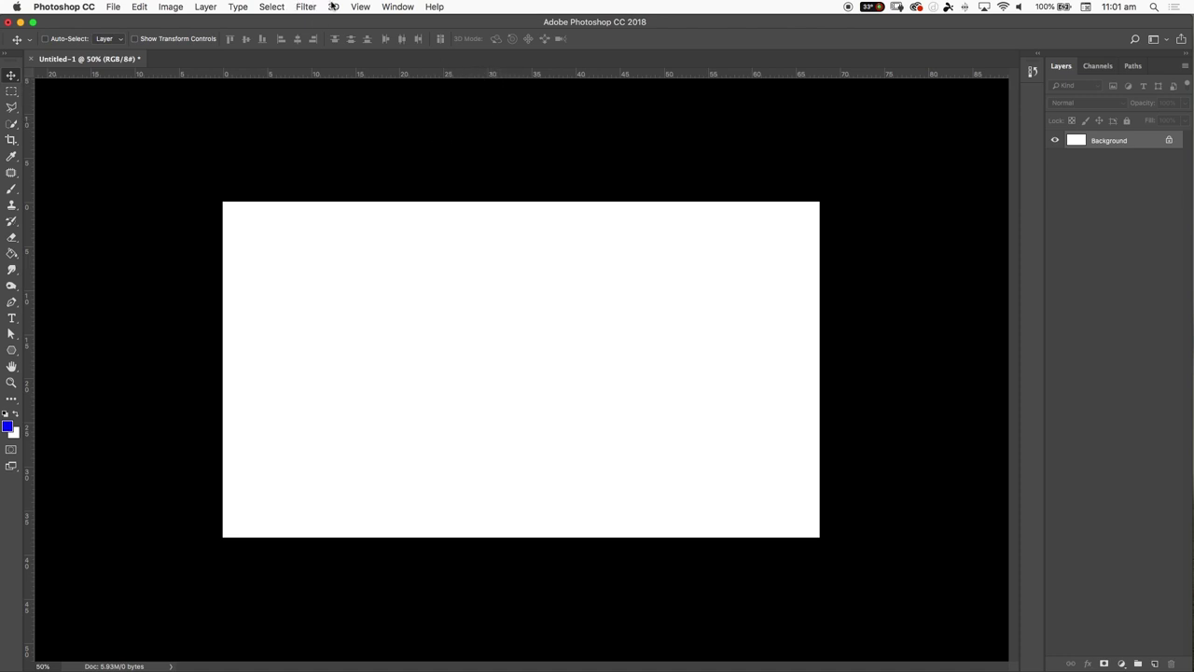
- Place guides along the top, bottom, left and right edges of the white canvas
{"action": "left_click_drag", "start_coordinate": [427, 76], "coordinate": [437, 207]}
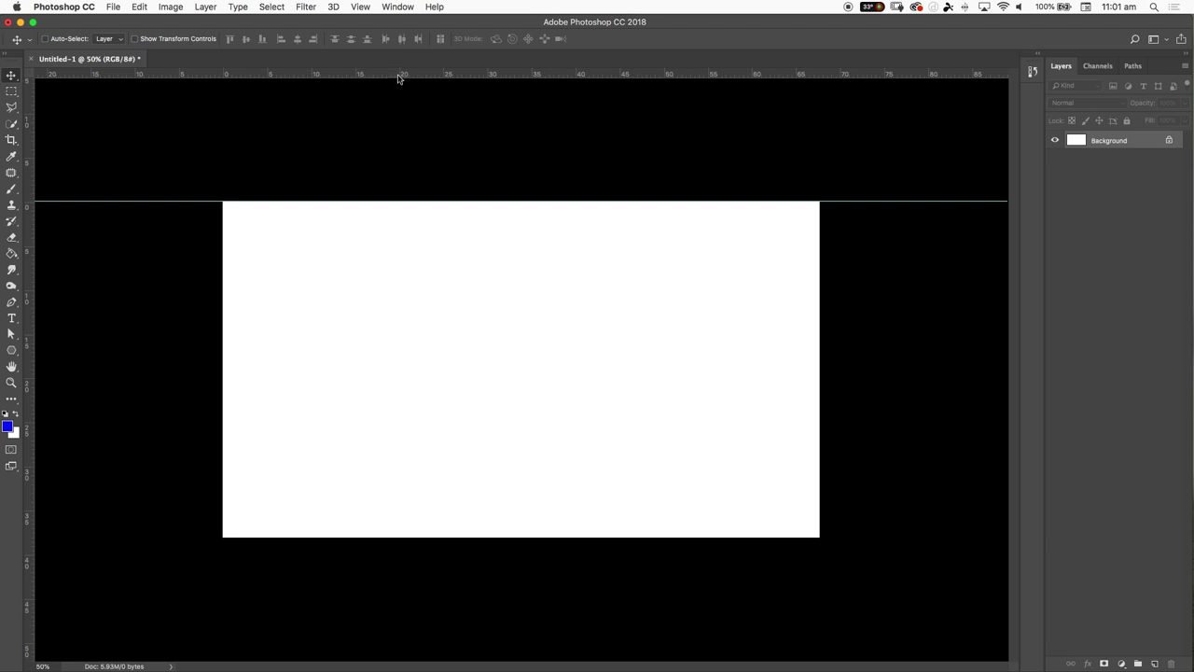
{"action": "left_click_drag", "start_coordinate": [400, 75], "coordinate": [372, 538]}
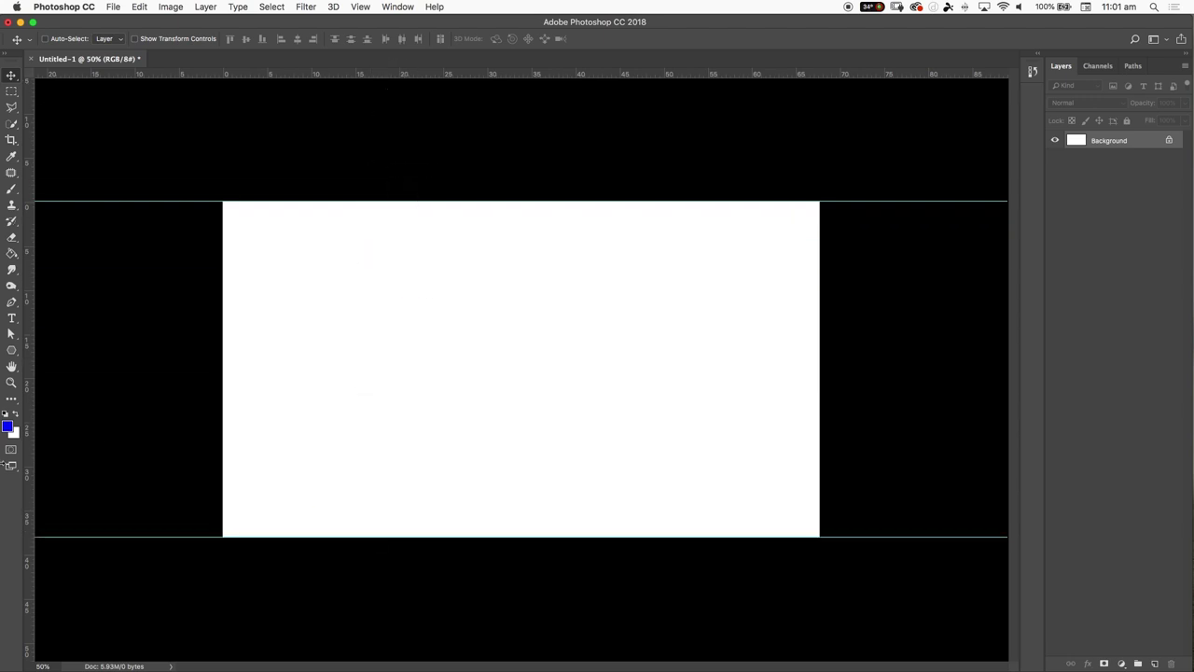
{"action": "left_click_drag", "start_coordinate": [29, 462], "coordinate": [222, 464]}
{"action": "left_click_drag", "start_coordinate": [442, 451], "coordinate": [821, 474]}
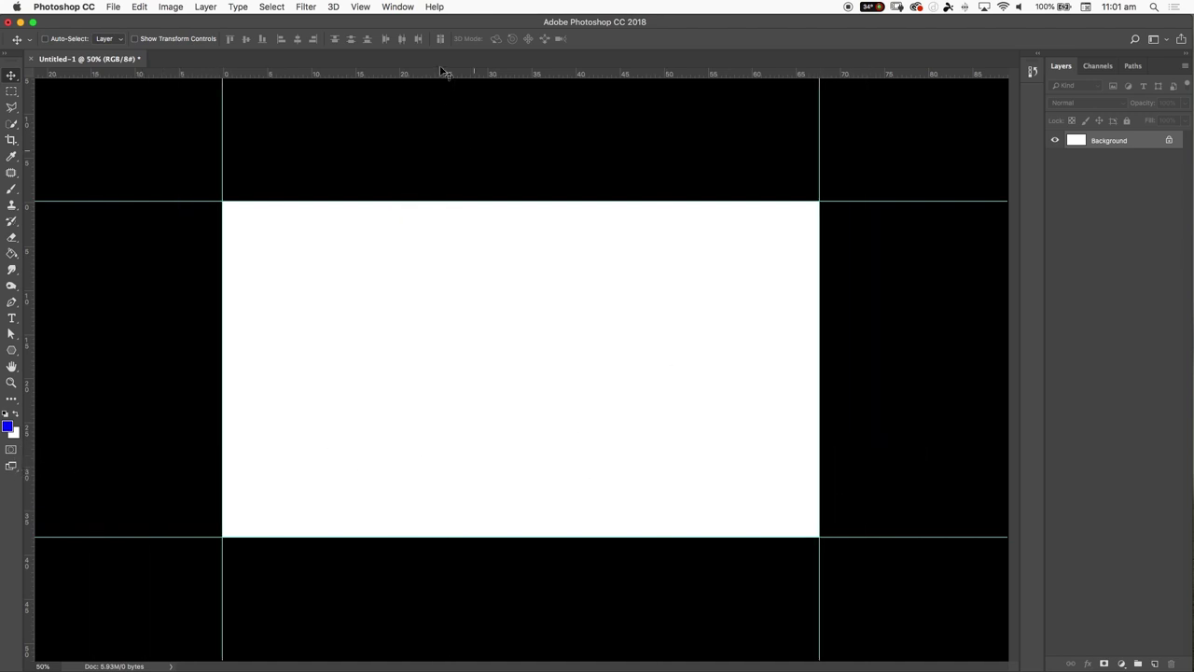
- Place a horizontal guide across the vertical middle of the white canvas
{"action": "left_click", "coordinate": [364, 9]}
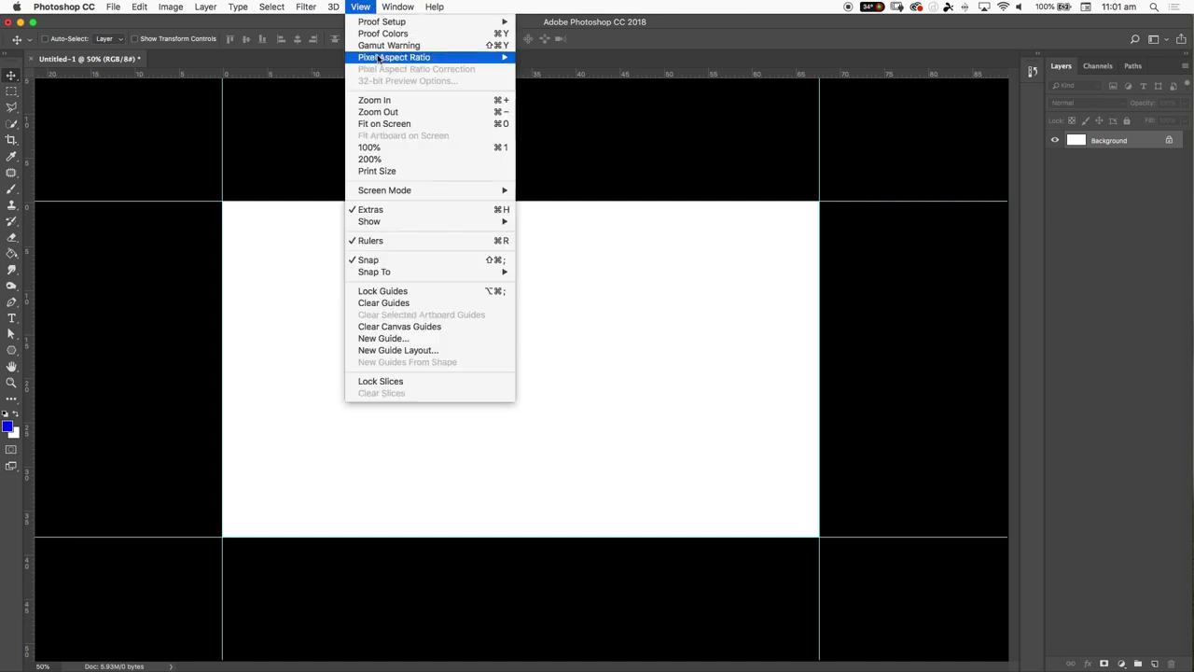
{"action": "left_click", "coordinate": [365, 260]}
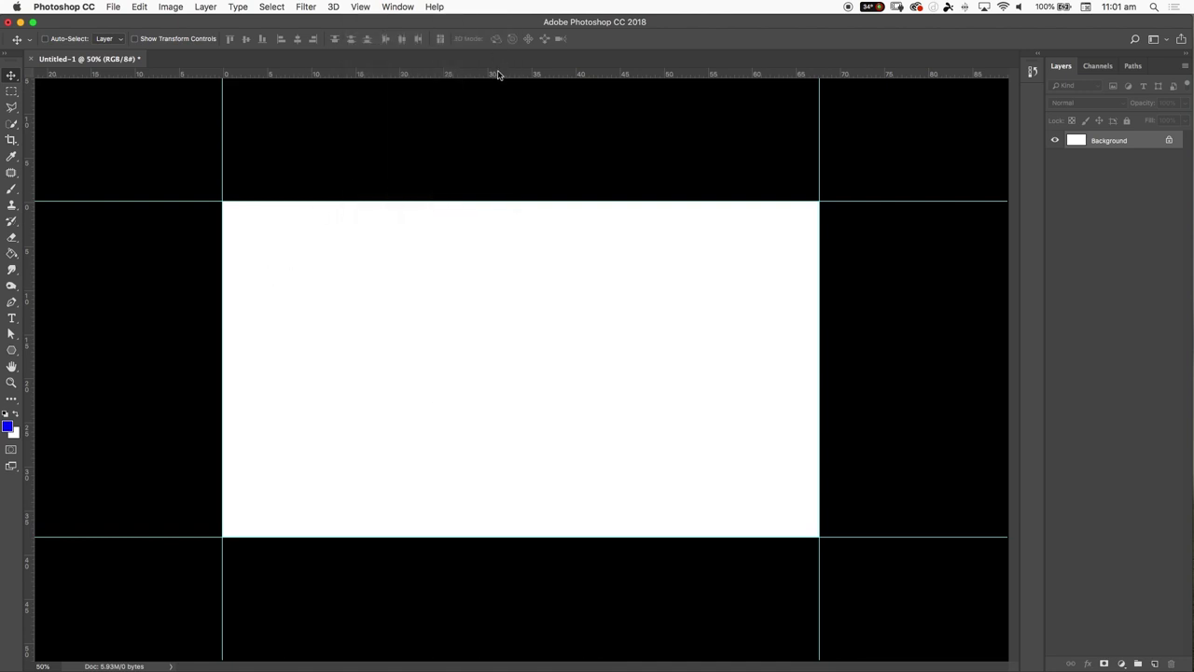
{"action": "left_click_drag", "start_coordinate": [495, 73], "coordinate": [505, 367]}
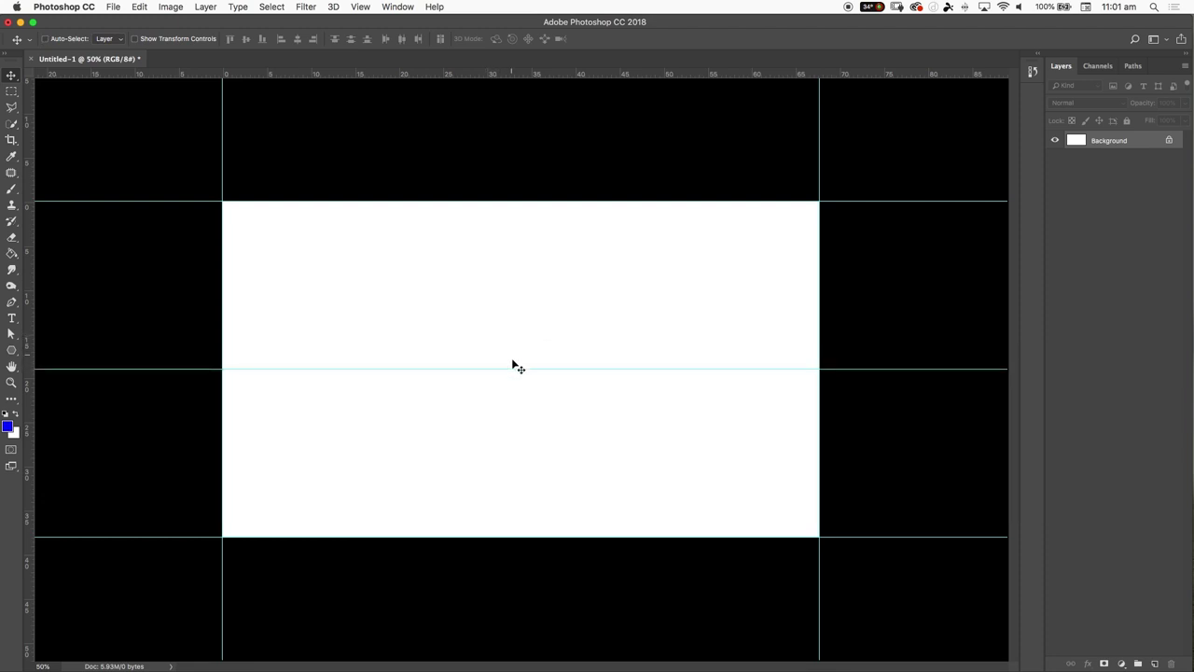
- Paint two diagonal blue brush strokes across the middle guide and examine closely where they cross it
{"action": "key", "text": "super+equal"}
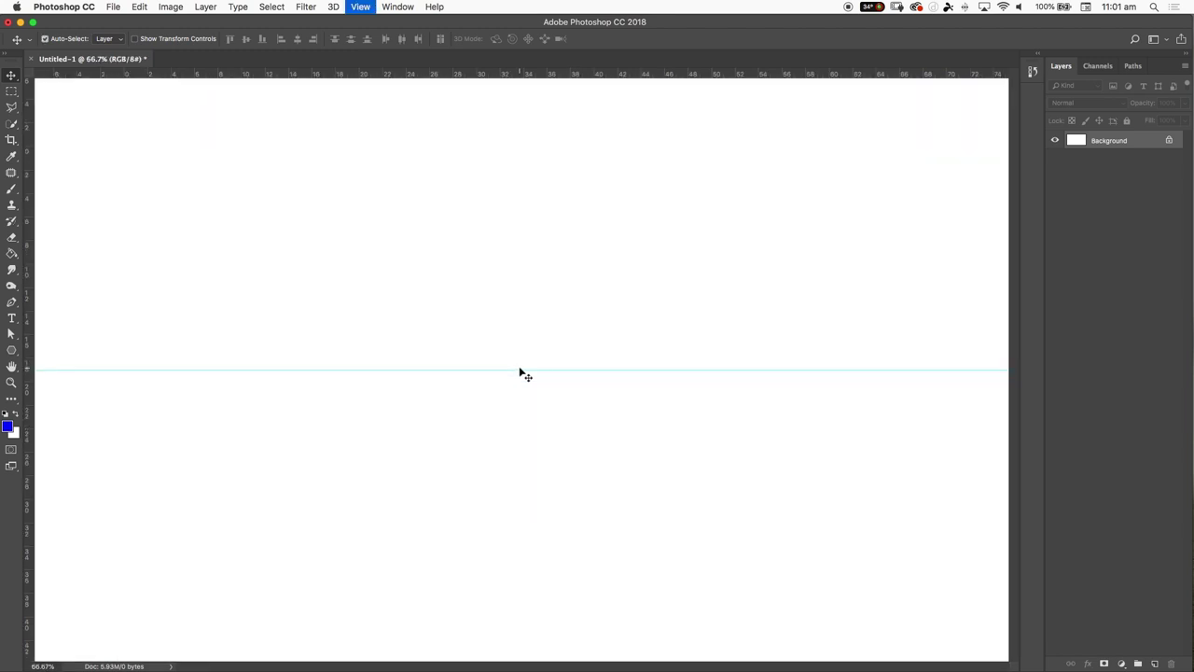
{"action": "key", "text": "super+equal"}
{"action": "key", "text": "b"}
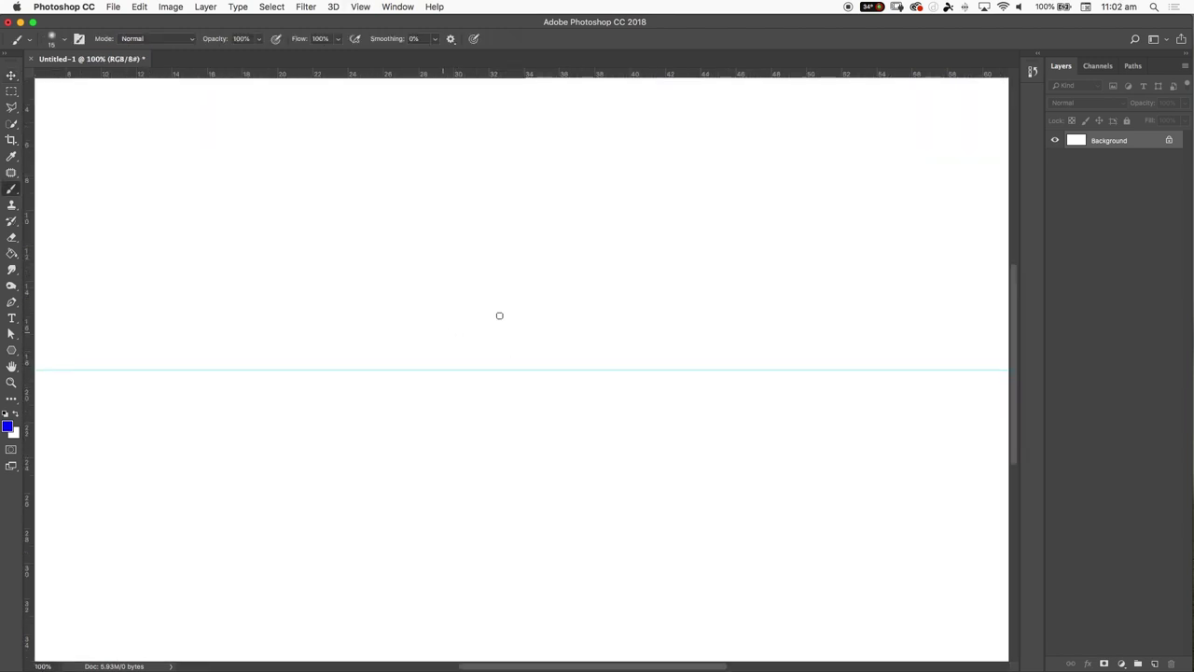
{"action": "left_click_drag", "start_coordinate": [609, 252], "coordinate": [457, 457]}
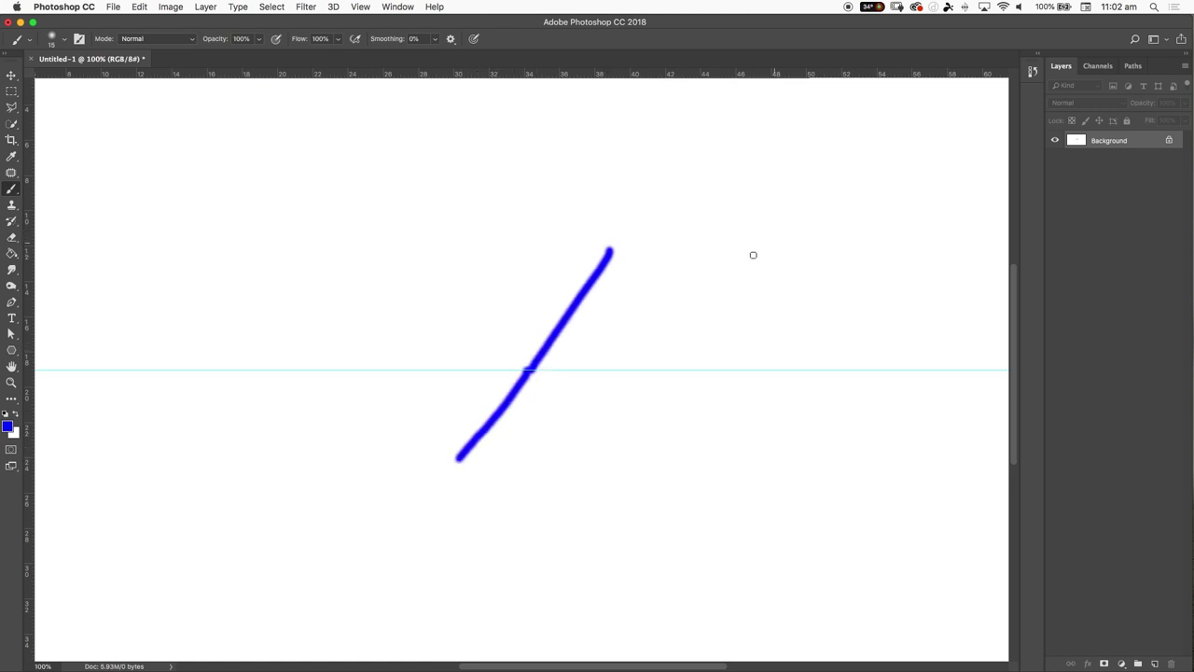
{"action": "left_click_drag", "start_coordinate": [753, 255], "coordinate": [580, 468]}
{"action": "key", "text": "super+equal"}
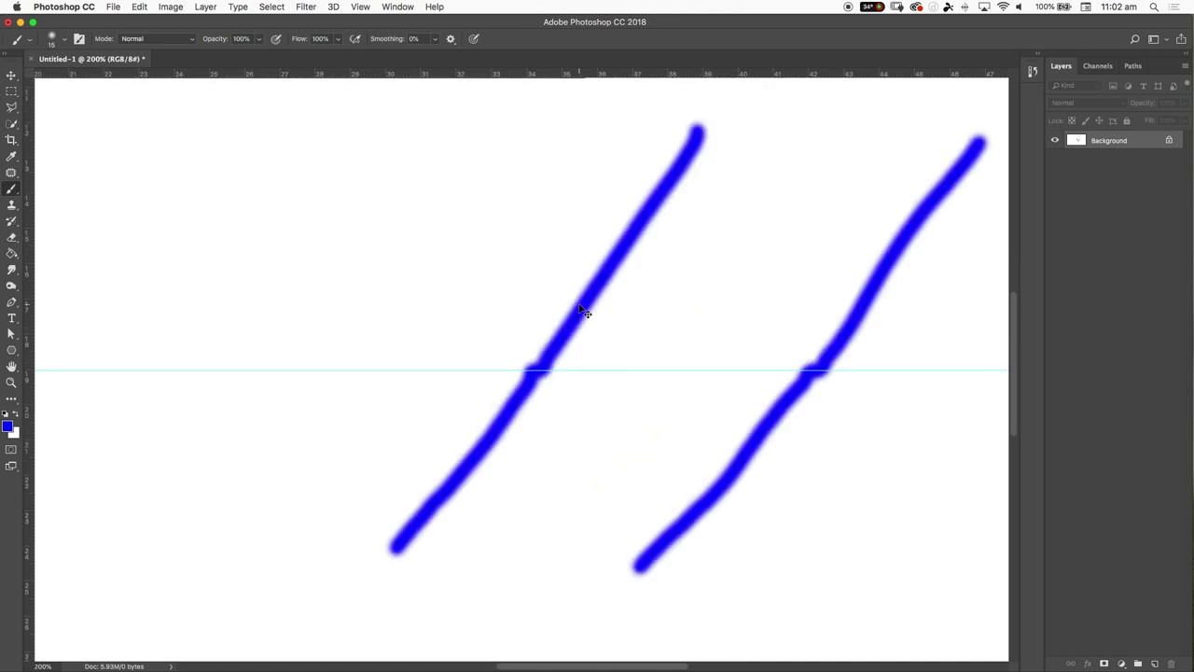
{"action": "key", "text": "super+equal"}
{"action": "scroll", "coordinate": [653, 322], "scroll_direction": "right", "scroll_amount": 5}
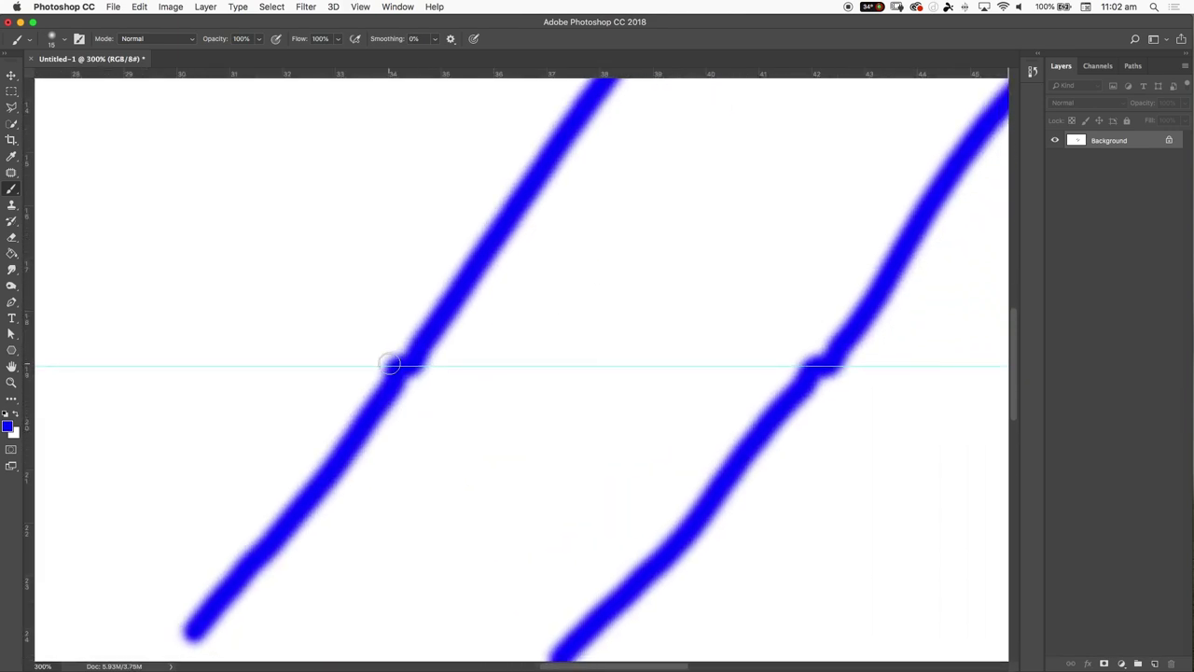
- Undo both blue brush strokes and the middle guide
{"action": "key", "text": "super+minus"}
{"action": "key", "text": "super+minus"}
{"action": "key", "text": "super+minus"}
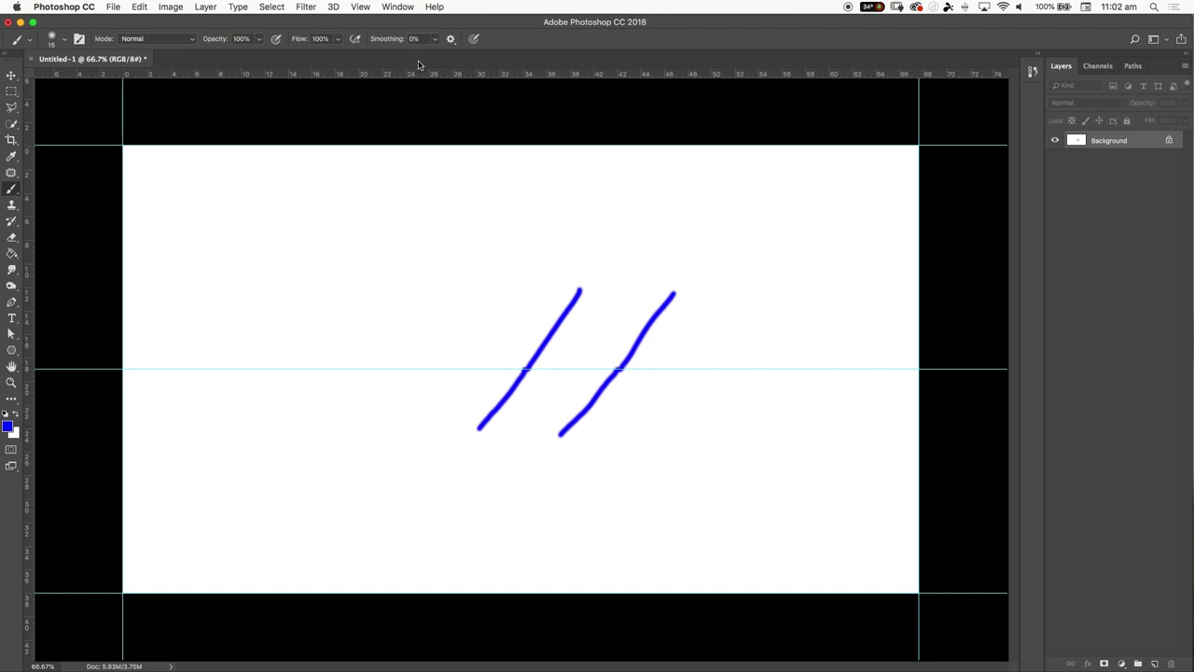
{"action": "key", "text": "cmd+z"}
{"action": "key", "text": "super+alt+z"}
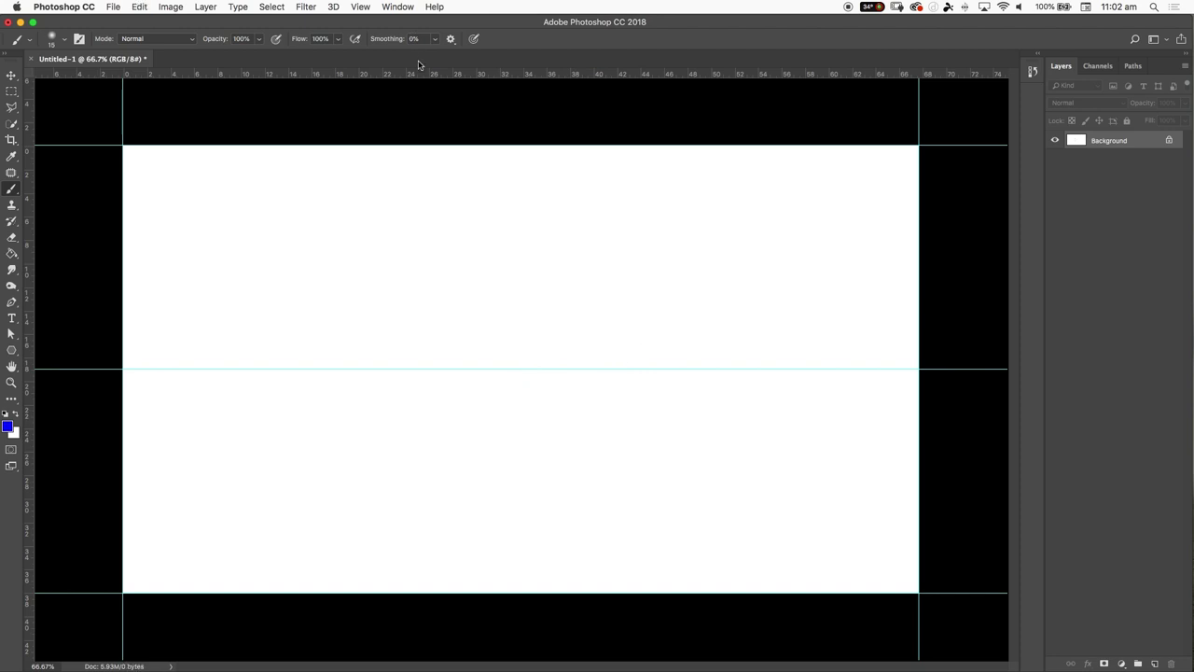
{"action": "key", "text": "super+alt+z"}
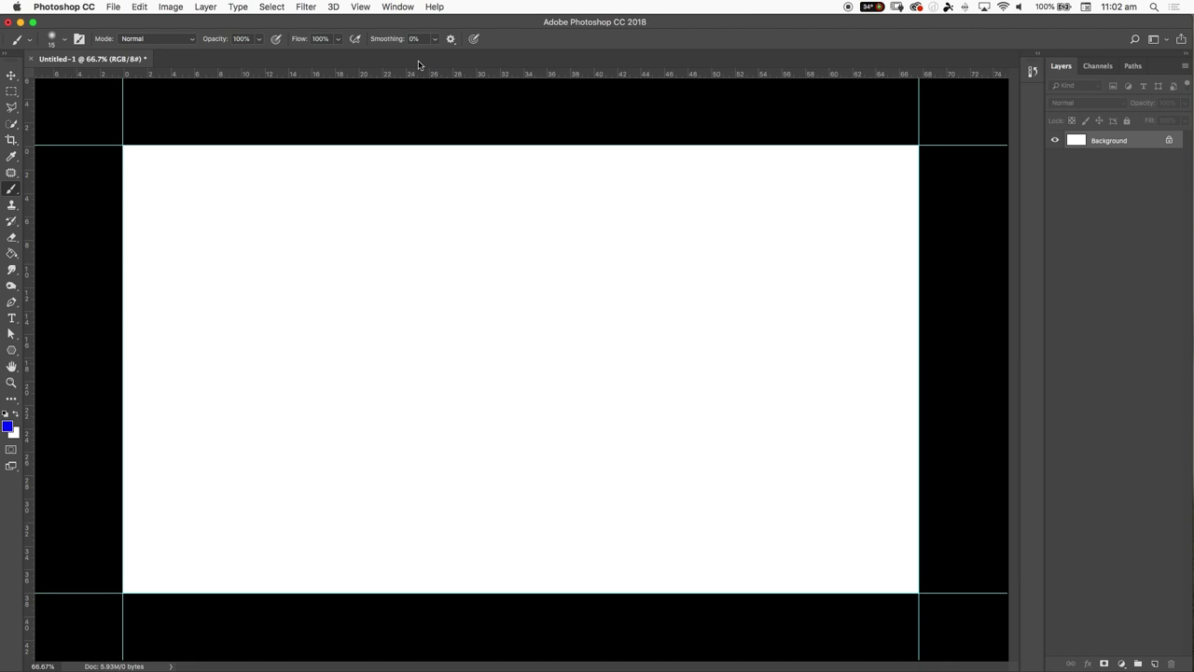
- Move the application window aside to reveal the image files on the desktop
{"action": "key", "text": "ctrl+Up"}
{"action": "left_click", "coordinate": [538, 221]}
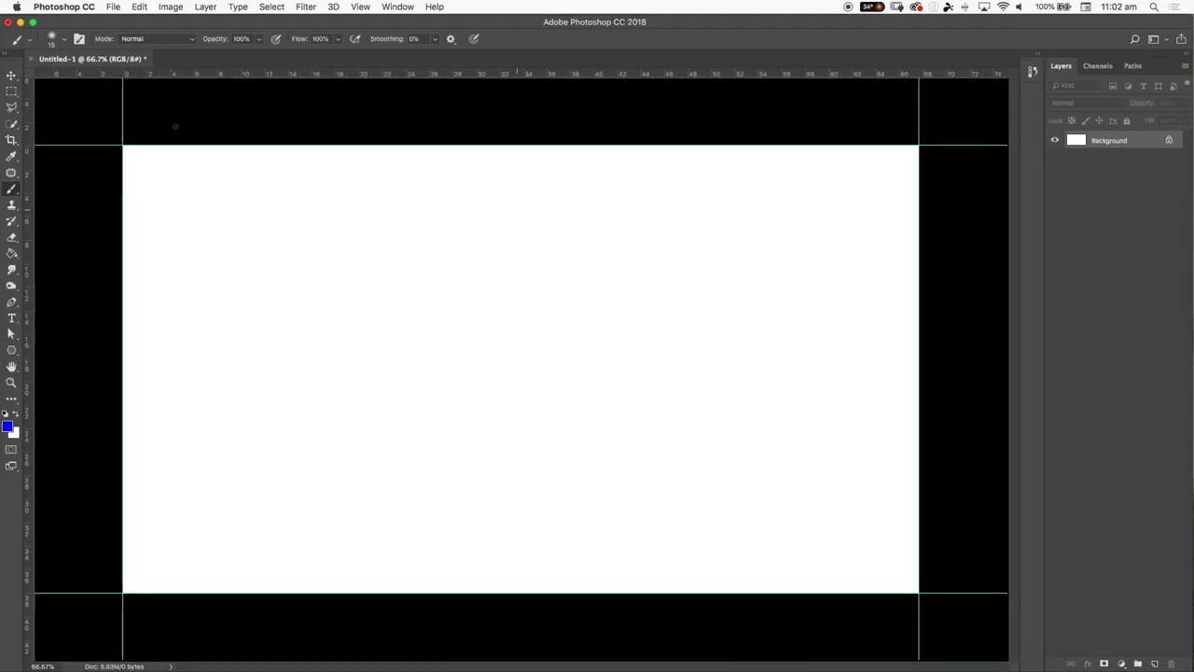
{"action": "key", "text": "super+minus"}
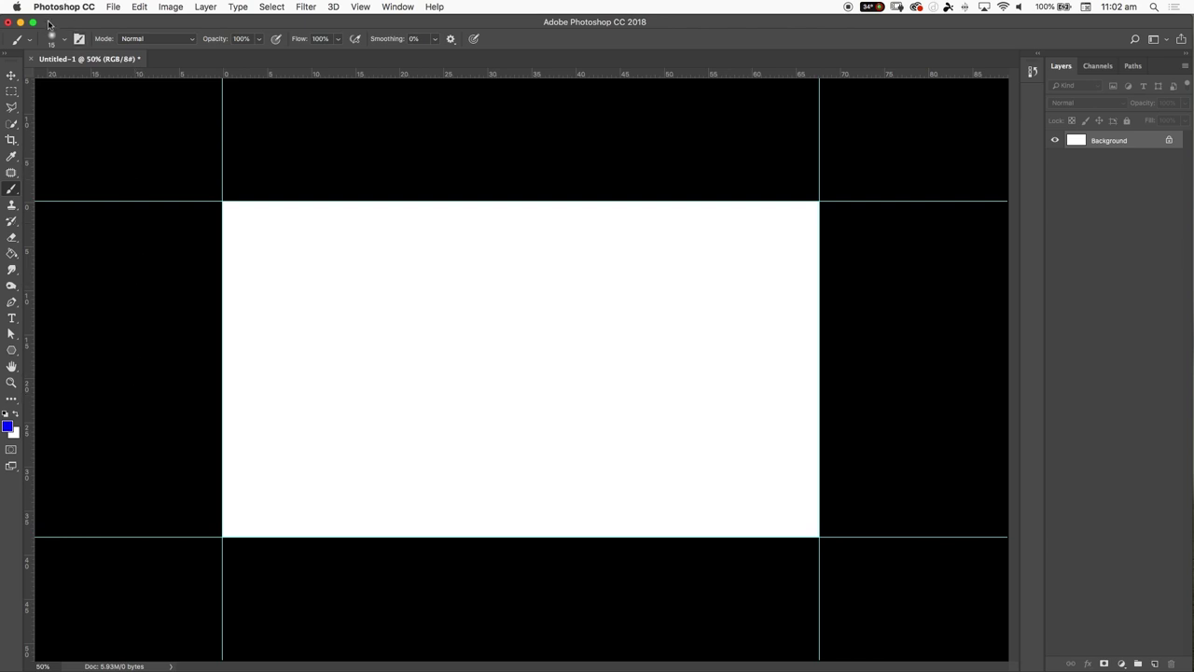
{"action": "left_click_drag", "start_coordinate": [51, 23], "coordinate": [261, 20]}
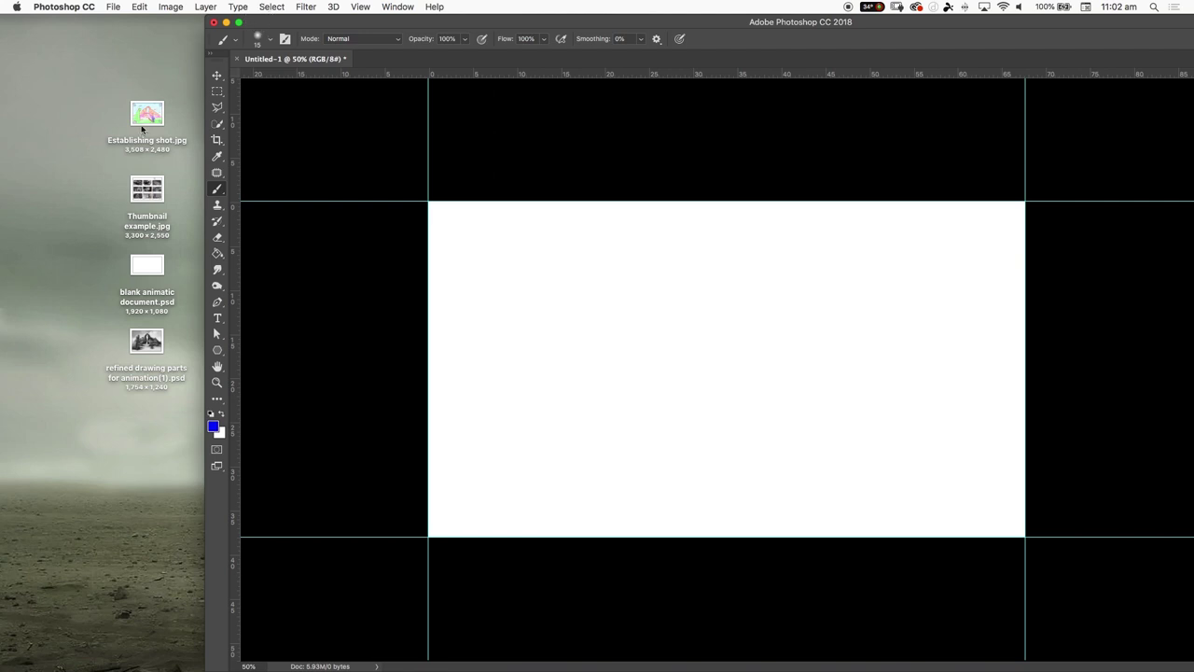
- Preview Establishing shot.jpg and Thumbnail example.jpg from the desktop
{"action": "left_click", "coordinate": [144, 119]}
{"action": "key", "text": "space"}
{"action": "key", "text": "space"}
{"action": "left_click", "coordinate": [148, 195]}
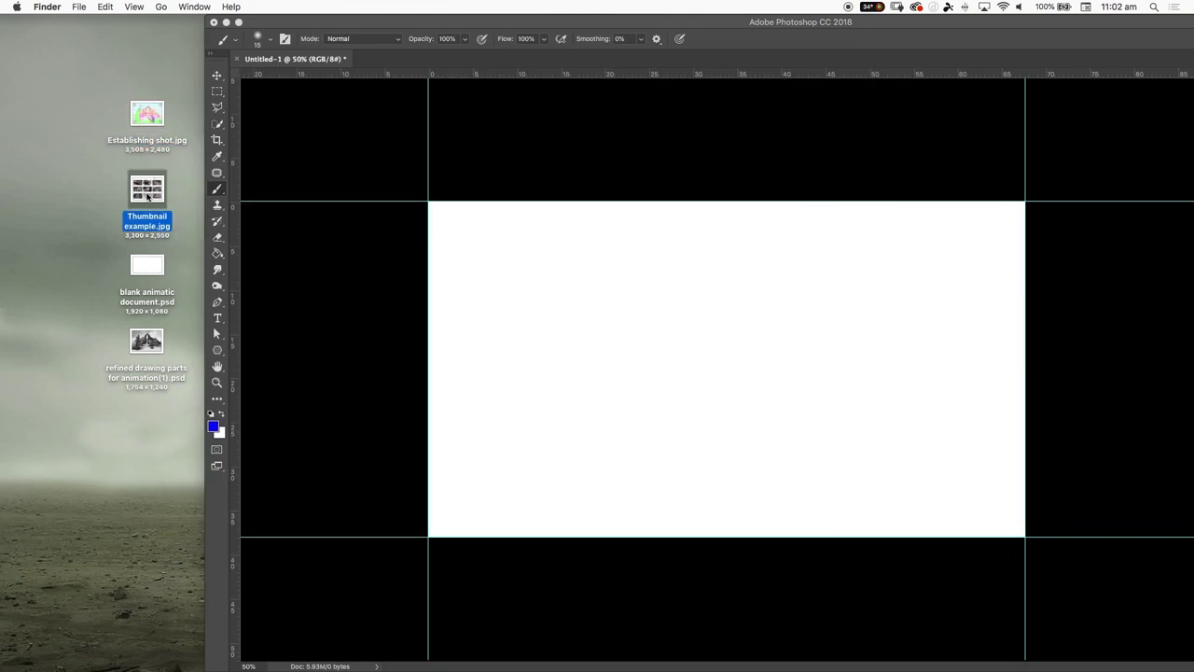
{"action": "key", "text": "space"}
{"action": "key", "text": "space"}
{"action": "left_click", "coordinate": [154, 114]}
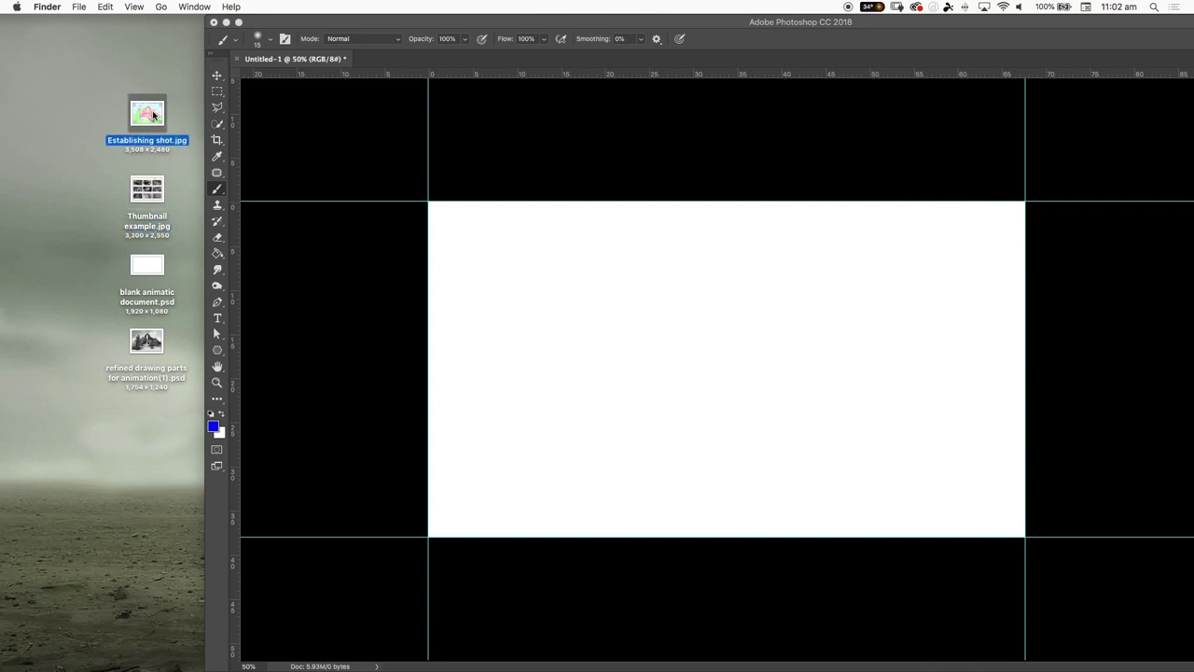
{"action": "right_click", "coordinate": [154, 115]}
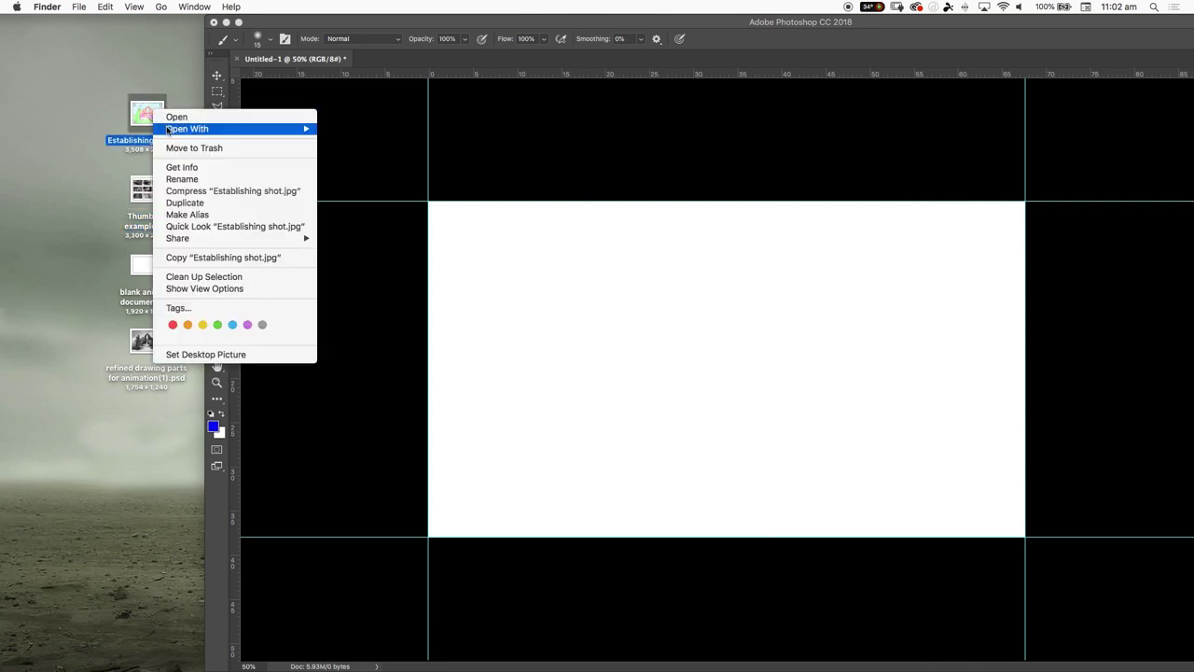
{"action": "mouse_move", "coordinate": [280, 129]}
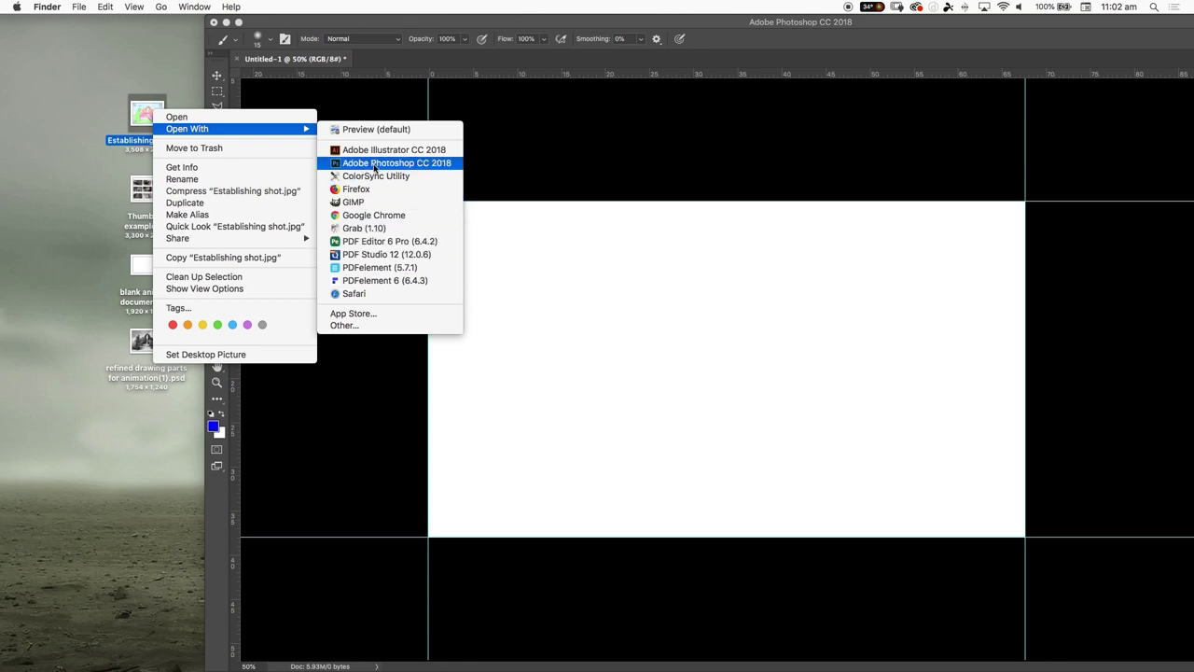
{"action": "left_click", "coordinate": [145, 94]}
{"action": "left_click_drag", "start_coordinate": [144, 112], "coordinate": [346, 445]}
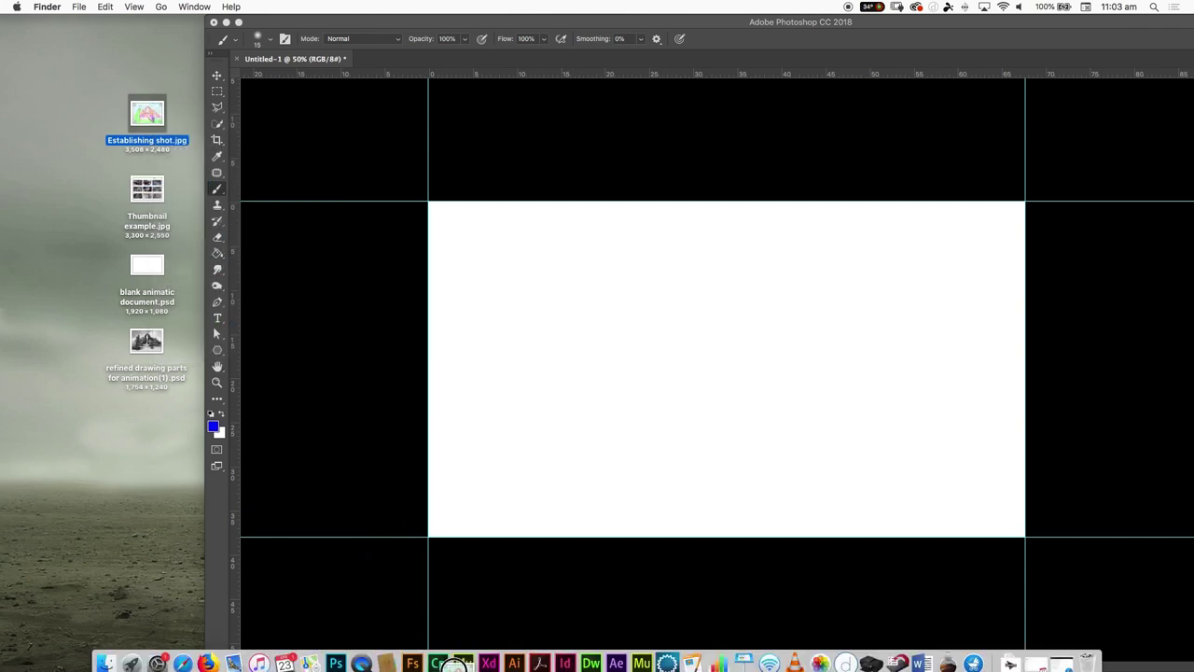
{"action": "left_click", "coordinate": [339, 658]}
{"action": "left_click_drag", "start_coordinate": [338, 658], "coordinate": [19, 446]}
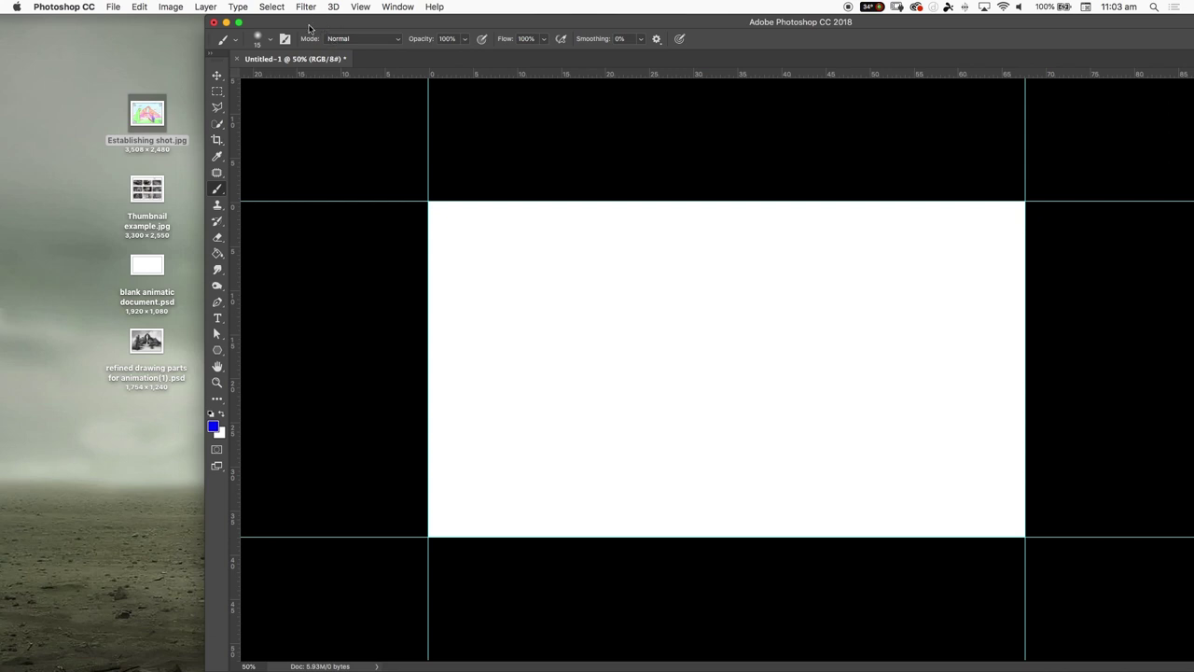
- Place Establishing shot.jpg from the desktop onto the blank canvas and cancel the placement
{"action": "left_click_drag", "start_coordinate": [137, 109], "coordinate": [755, 345]}
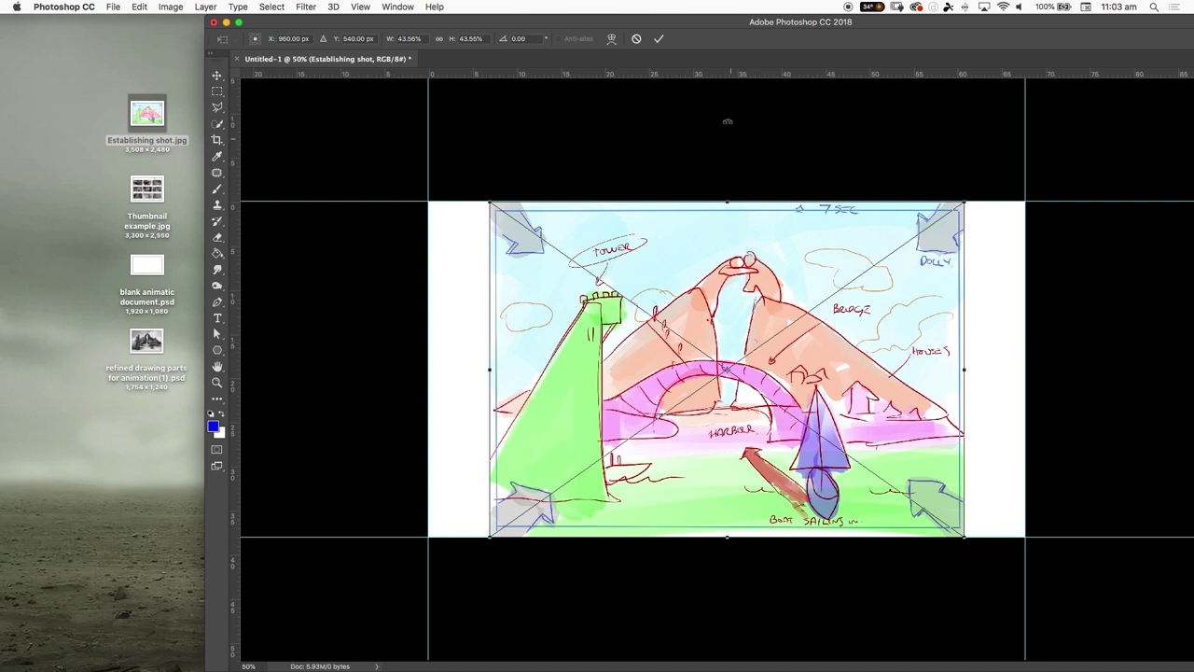
{"action": "left_click", "coordinate": [636, 38]}
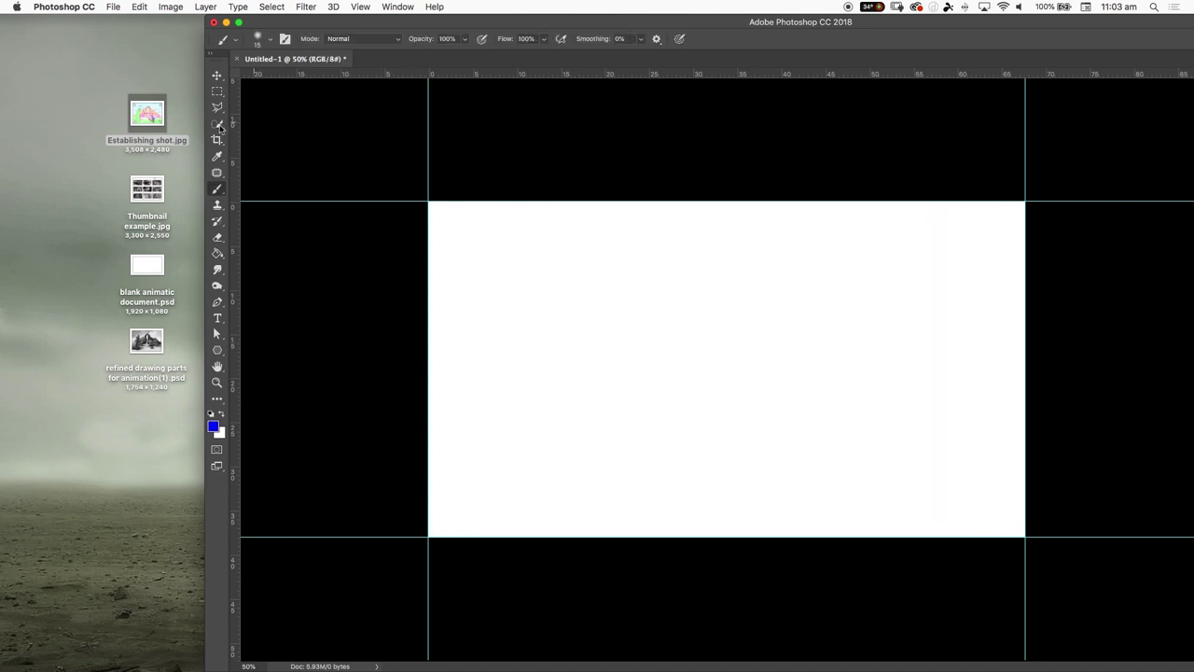
- Open Establishing shot.jpg from the desktop with Adobe Photoshop CC 2018 as a separate document
{"action": "right_click", "coordinate": [149, 117]}
{"action": "mouse_move", "coordinate": [166, 132]}
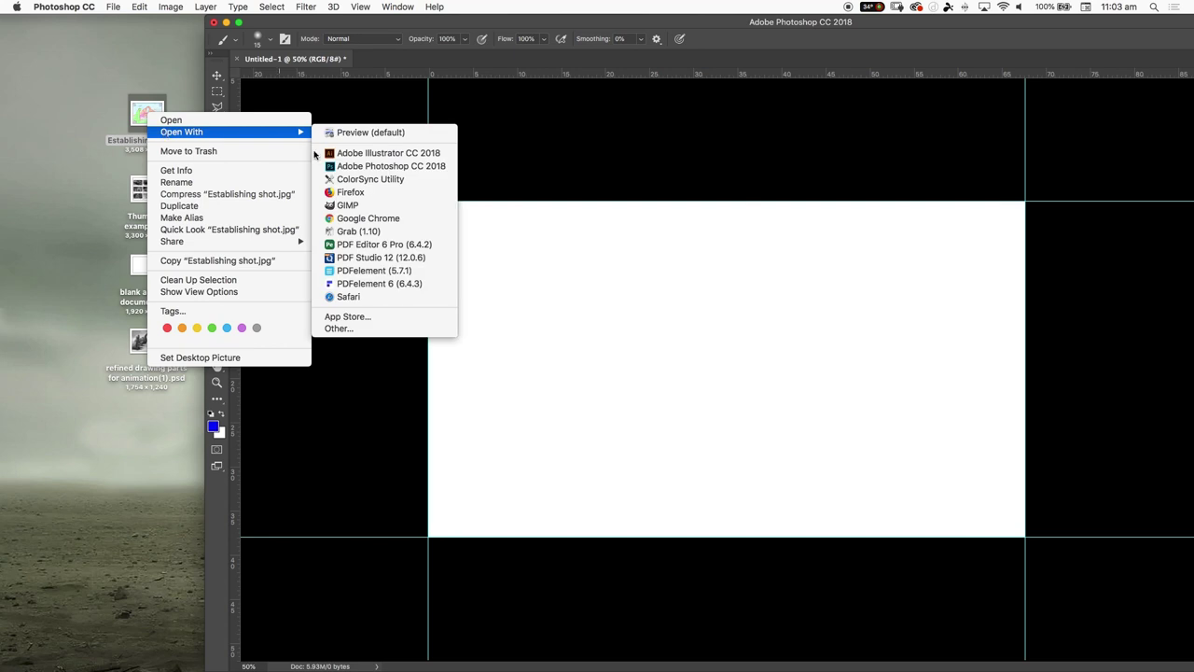
{"action": "left_click", "coordinate": [355, 166]}
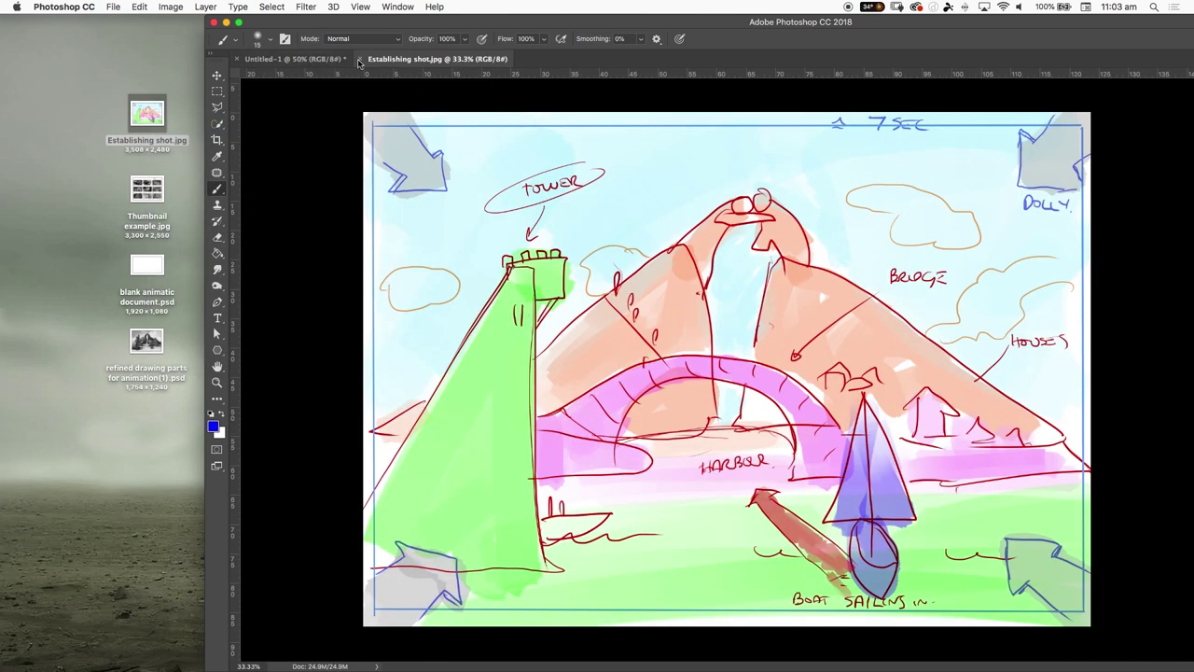
{"action": "left_click", "coordinate": [156, 193]}
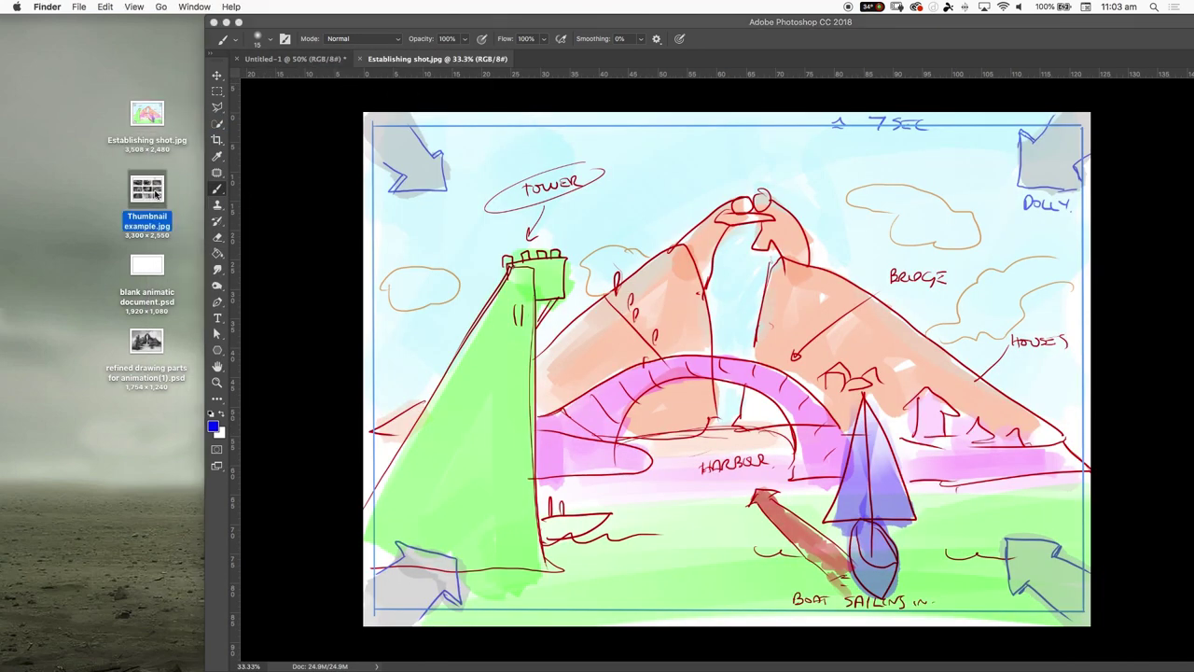
{"action": "right_click", "coordinate": [156, 193]}
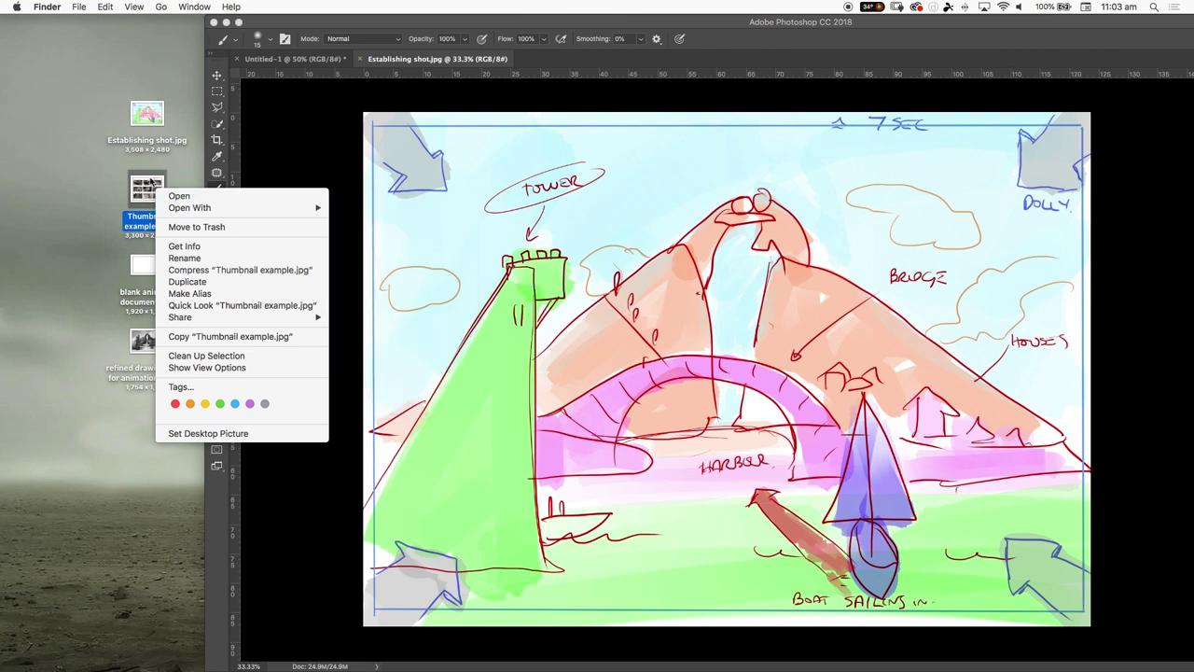
{"action": "key", "text": "Escape"}
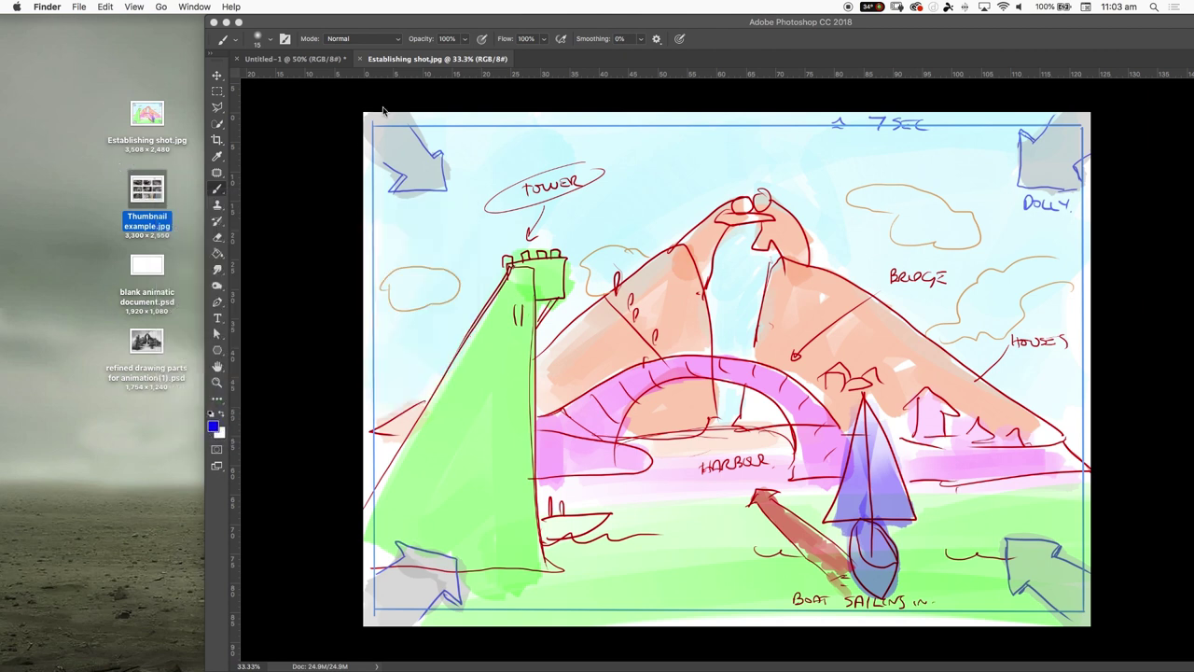
- Expand the application window to fill the screen and show the blank Untitled-1 document
{"action": "left_click", "coordinate": [306, 57]}
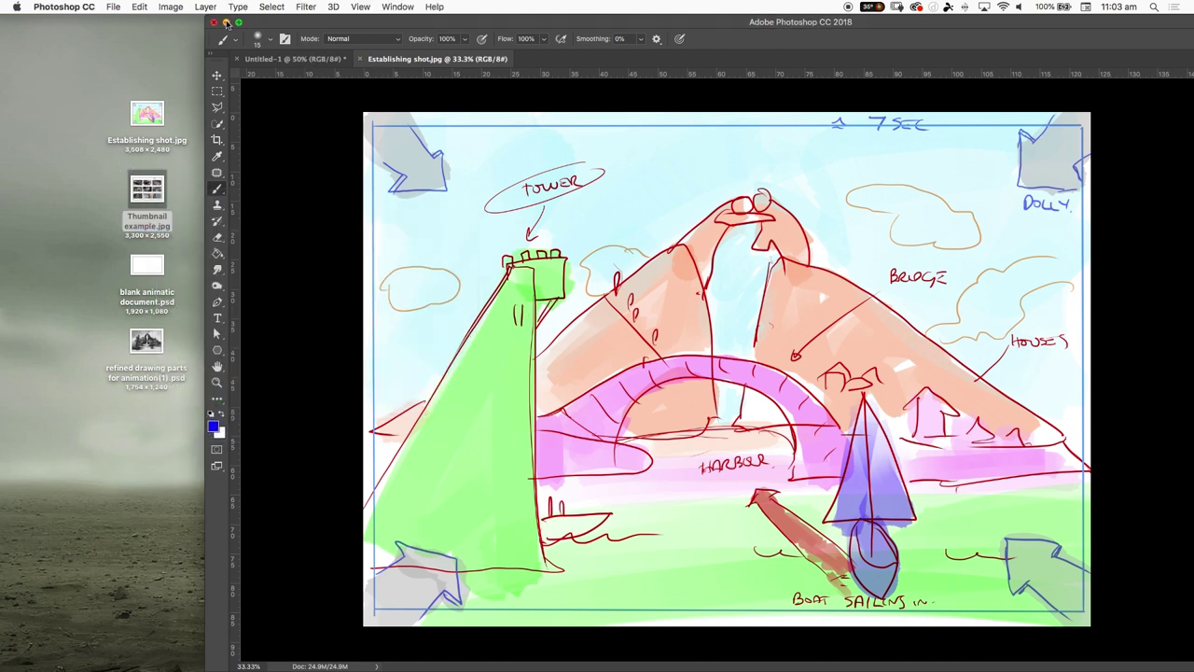
{"action": "left_click", "coordinate": [239, 21]}
{"action": "left_click", "coordinate": [112, 59]}
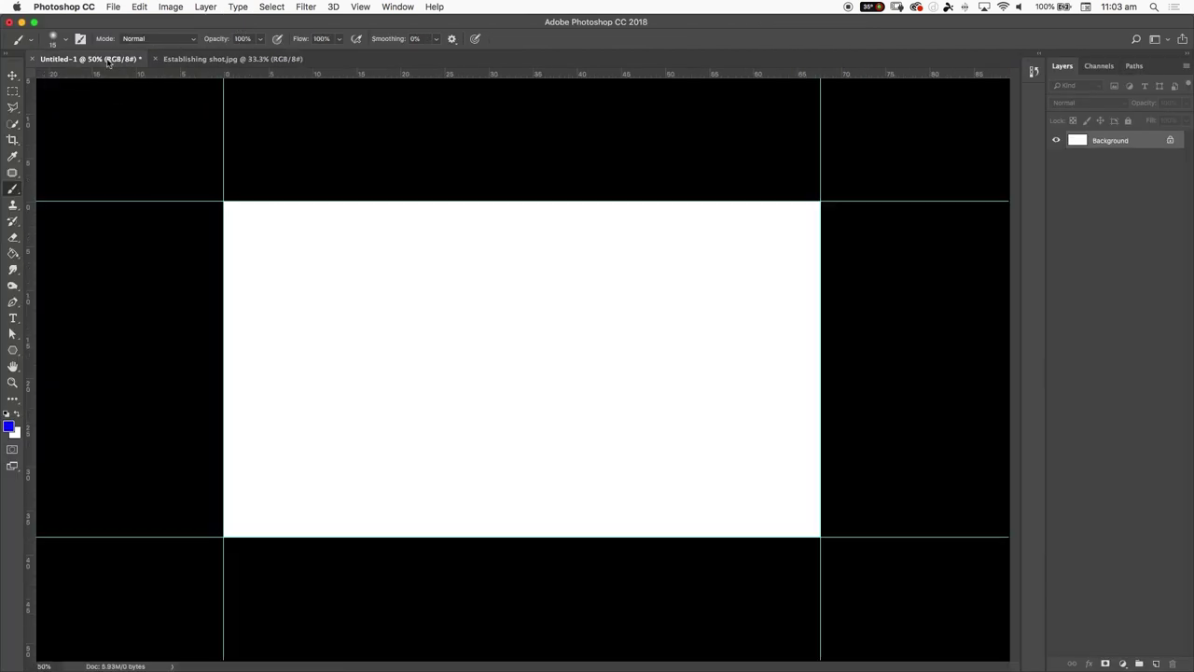
- Switch back and forth between Establishing shot.jpg and the blank document, ending on Untitled-1
{"action": "left_click", "coordinate": [220, 59]}
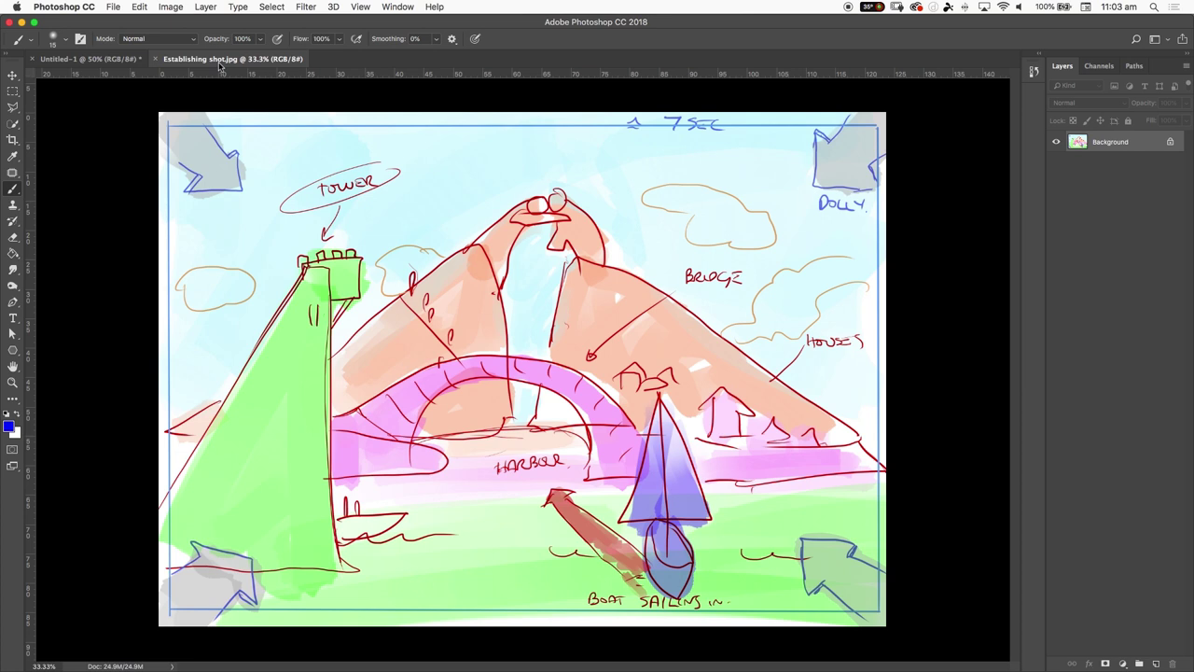
{"action": "left_click", "coordinate": [93, 58]}
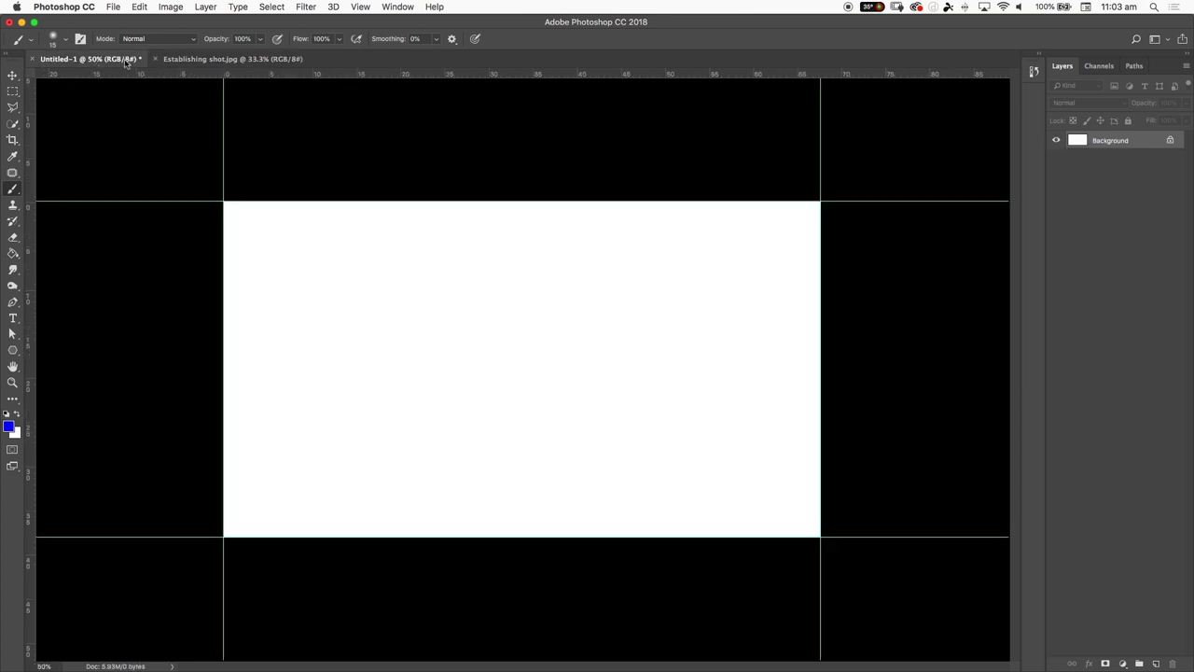
{"action": "left_click", "coordinate": [200, 59]}
{"action": "left_click", "coordinate": [112, 59]}
{"action": "left_click", "coordinate": [157, 60]}
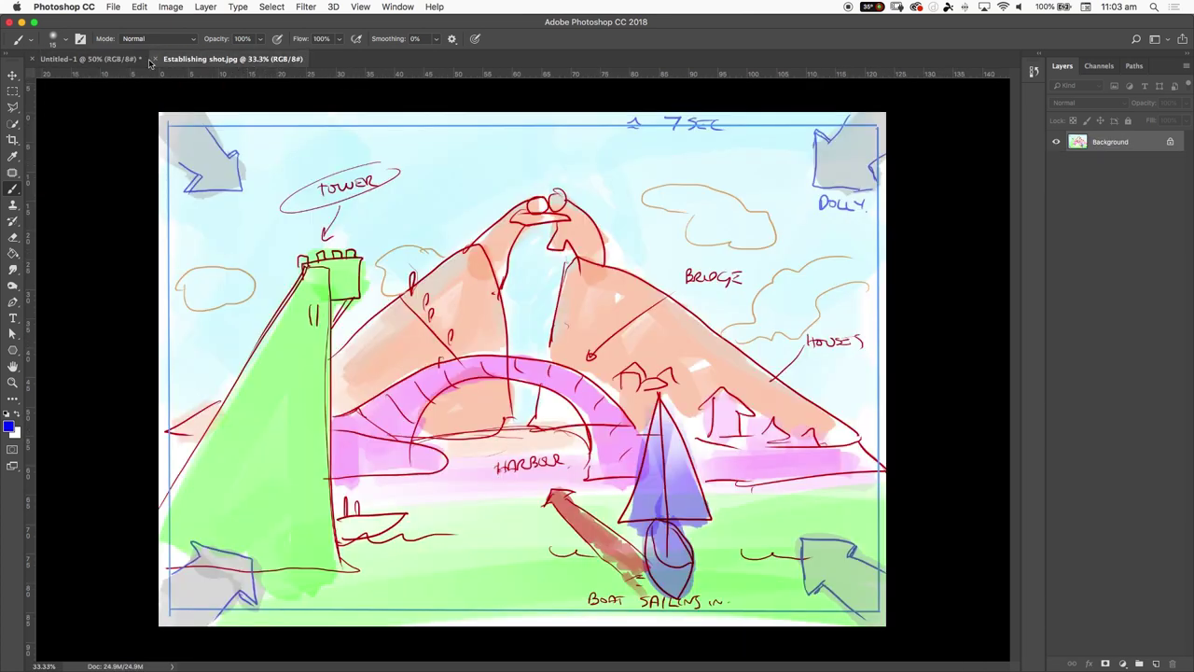
{"action": "left_click", "coordinate": [108, 59]}
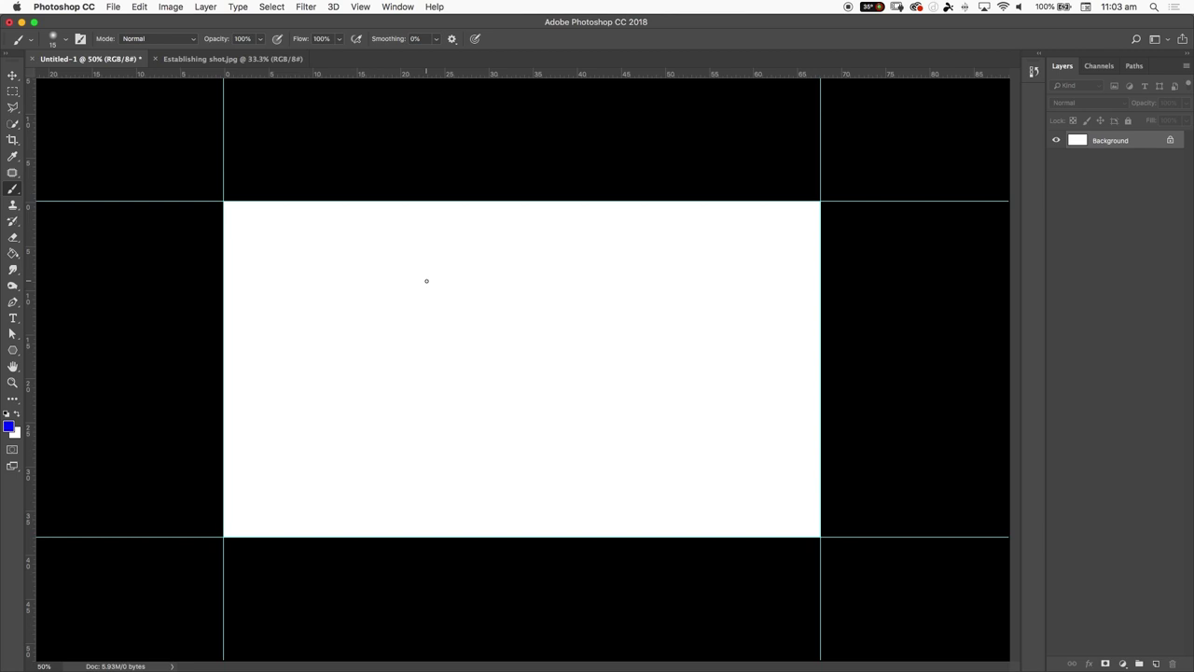
- Show the Timeline panel for the blank Untitled-1 document
{"action": "left_click", "coordinate": [403, 10]}
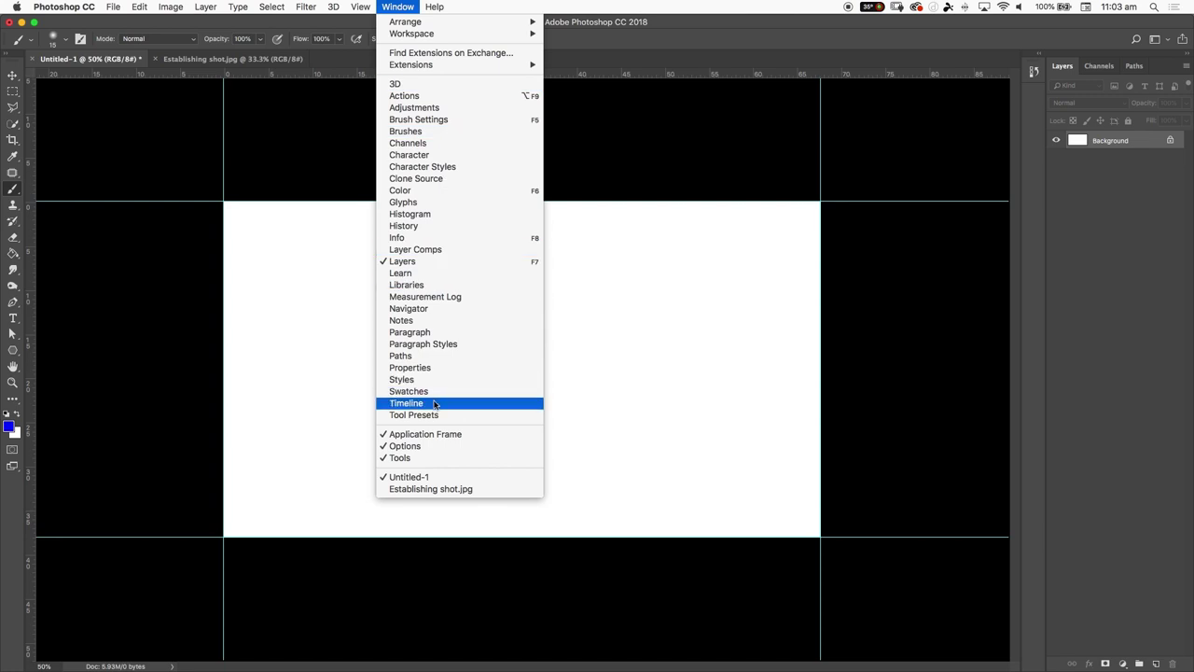
{"action": "left_click", "coordinate": [434, 406]}
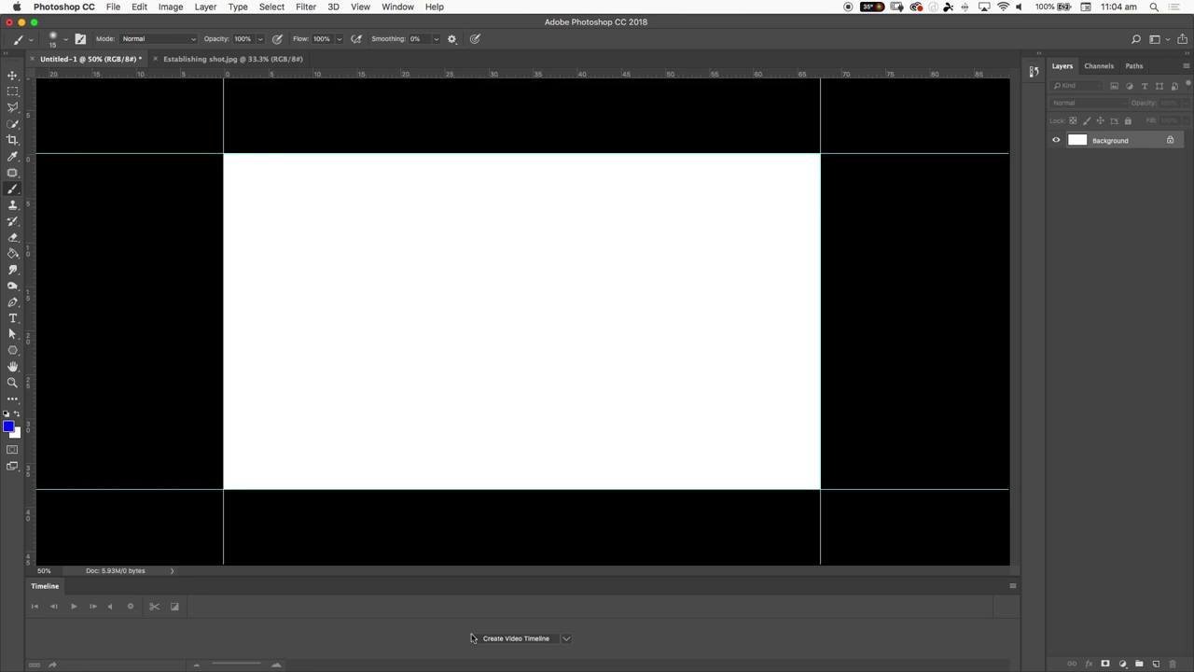
- Create a video timeline for the blank document and enlarge the Timeline panel to make room for more tracks
{"action": "left_click", "coordinate": [528, 640]}
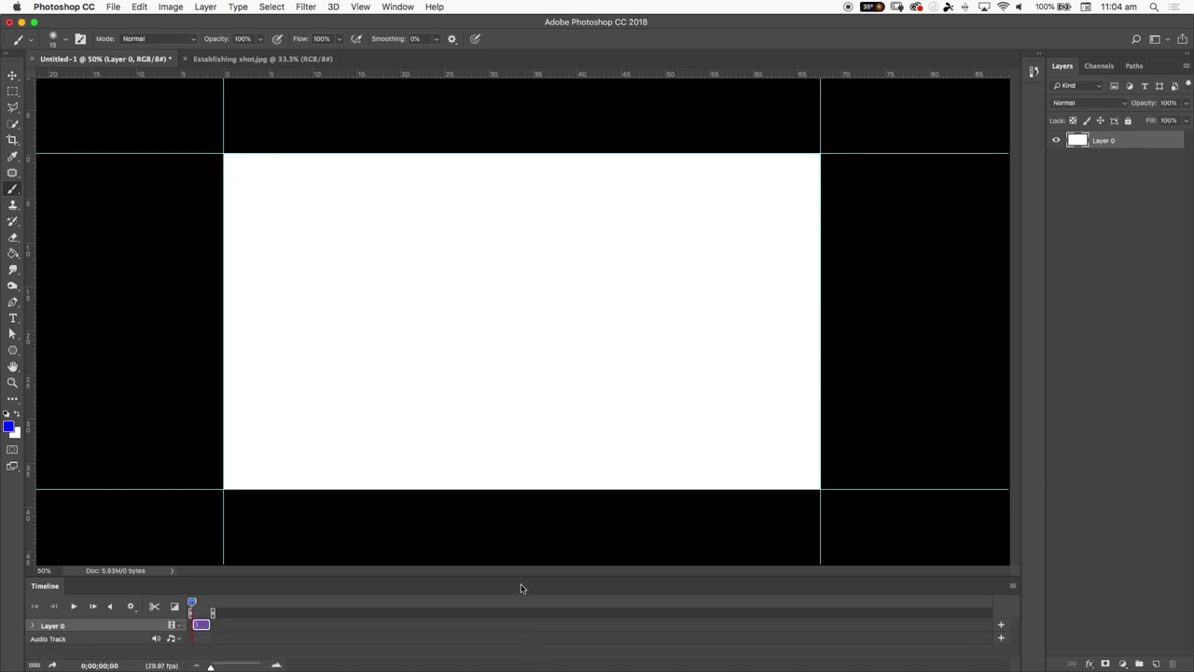
{"action": "left_click_drag", "start_coordinate": [521, 579], "coordinate": [526, 483]}
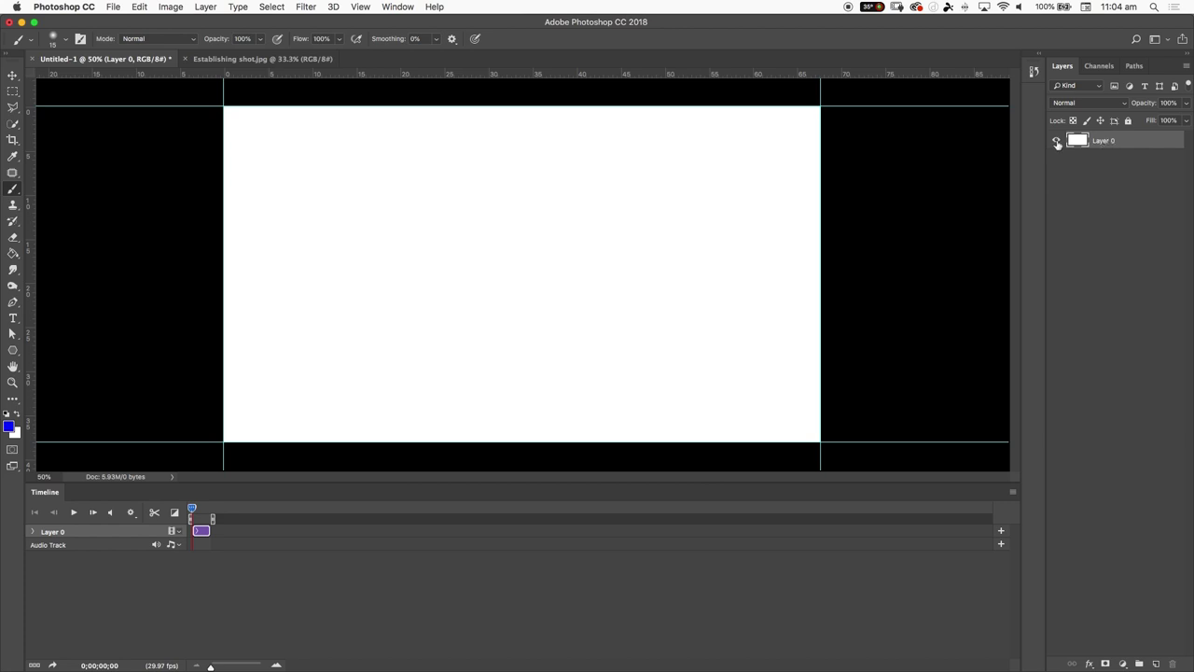
{"action": "left_click_drag", "start_coordinate": [195, 512], "coordinate": [188, 514]}
- Magnify the timeline so the Layer 0 clip spans most of the panel, and scrub the playhead to the clip's end
{"action": "left_click", "coordinate": [276, 665]}
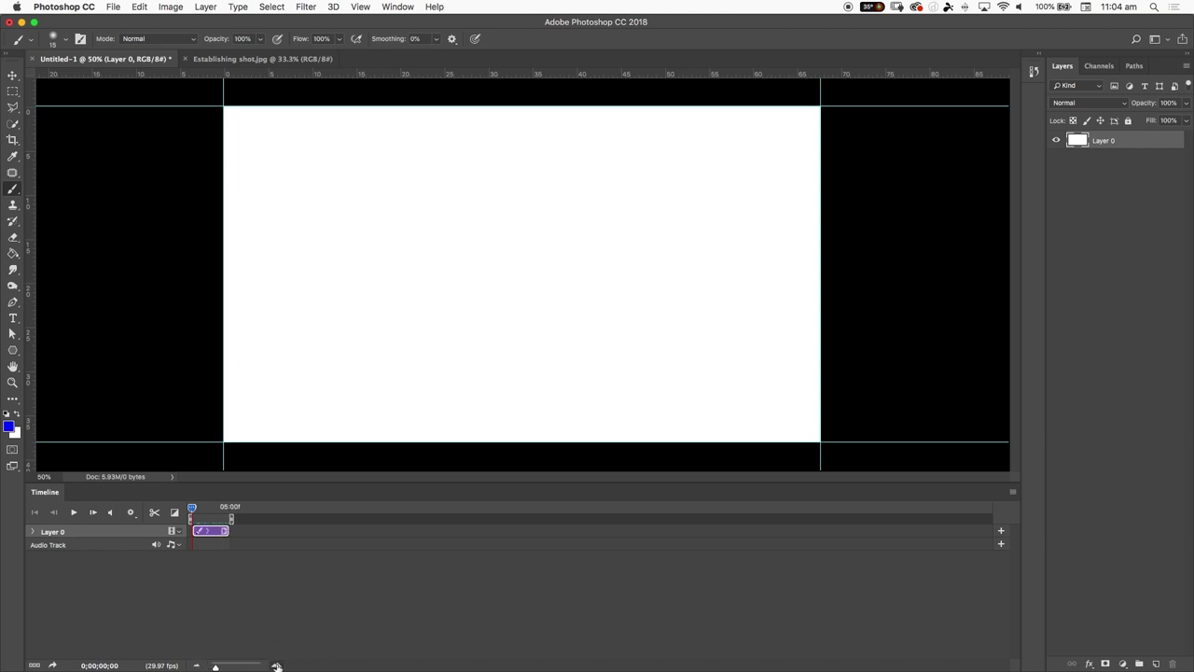
{"action": "left_click", "coordinate": [276, 665]}
{"action": "left_click", "coordinate": [276, 665]}
{"action": "left_click", "coordinate": [276, 665]}
{"action": "left_click", "coordinate": [276, 665]}
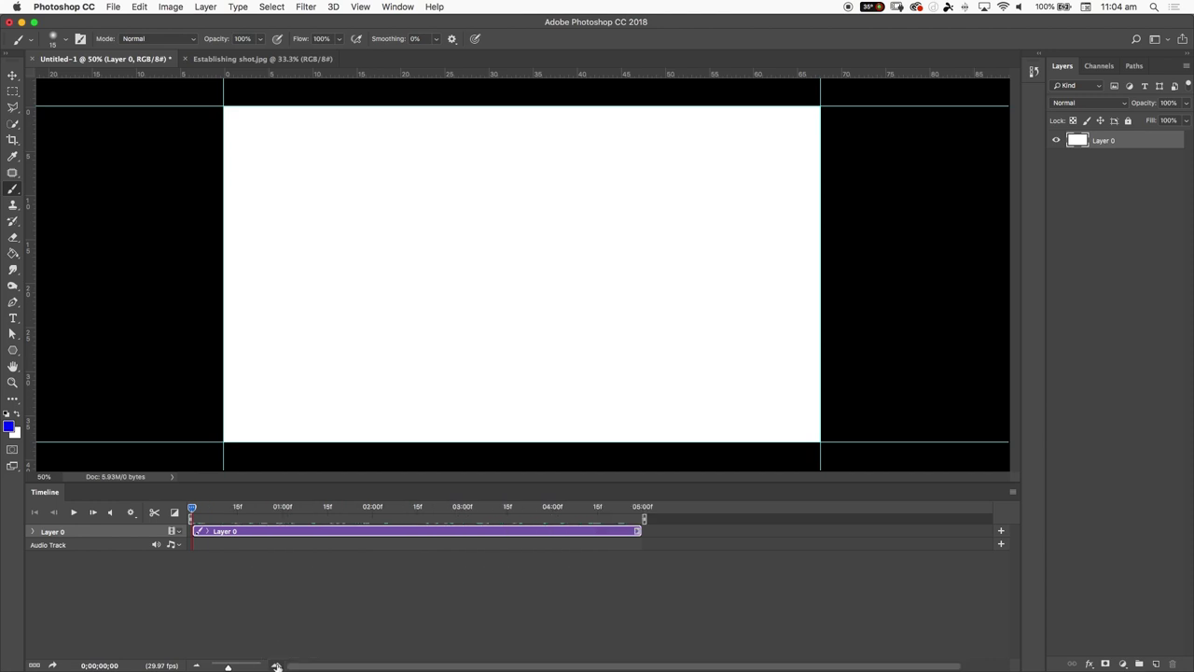
{"action": "left_click", "coordinate": [276, 665]}
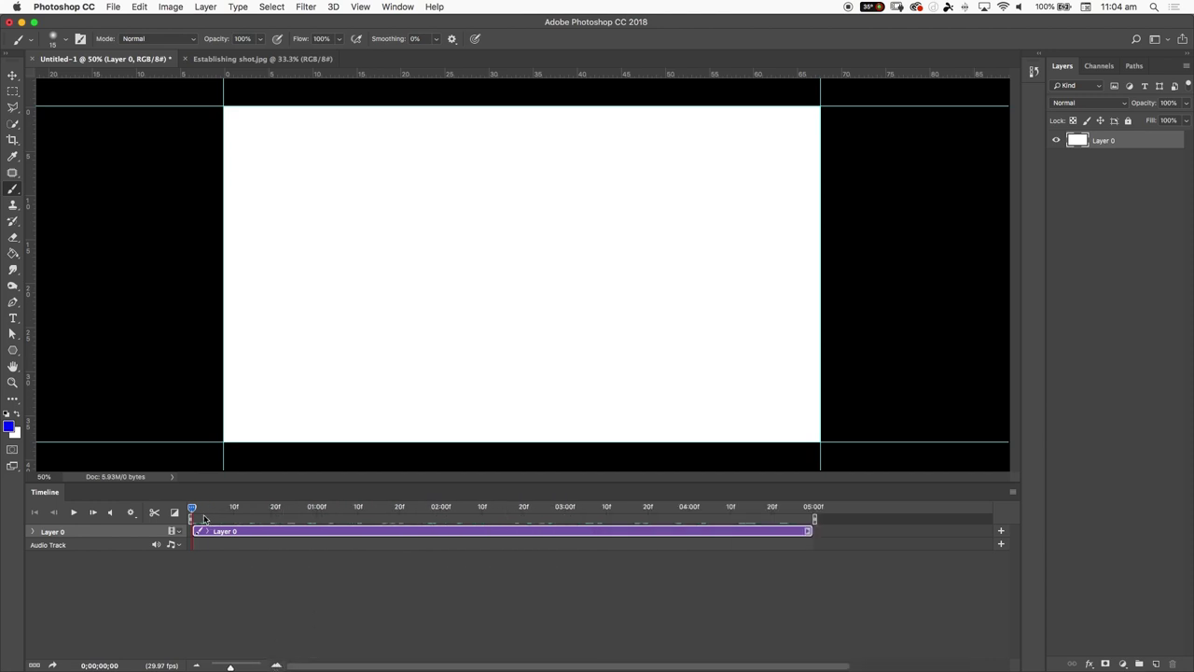
{"action": "left_click_drag", "start_coordinate": [197, 512], "coordinate": [834, 517]}
- Check the timeline frame rate setting and close it without changing it
{"action": "left_click", "coordinate": [1012, 493]}
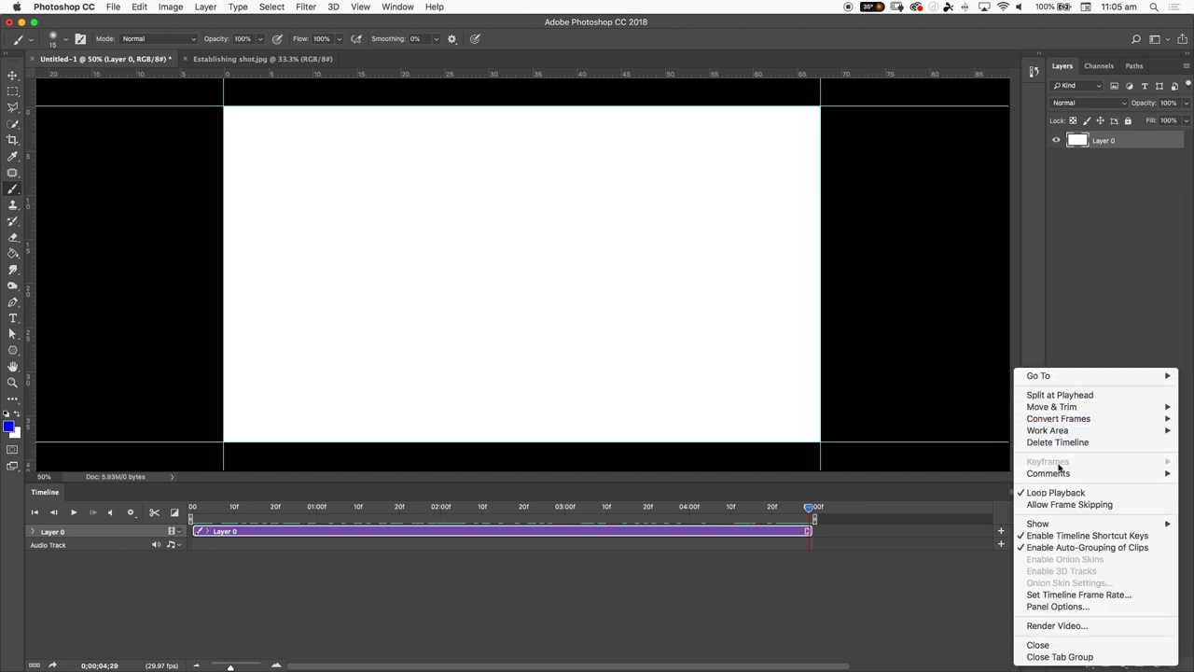
{"action": "left_click", "coordinate": [1063, 595]}
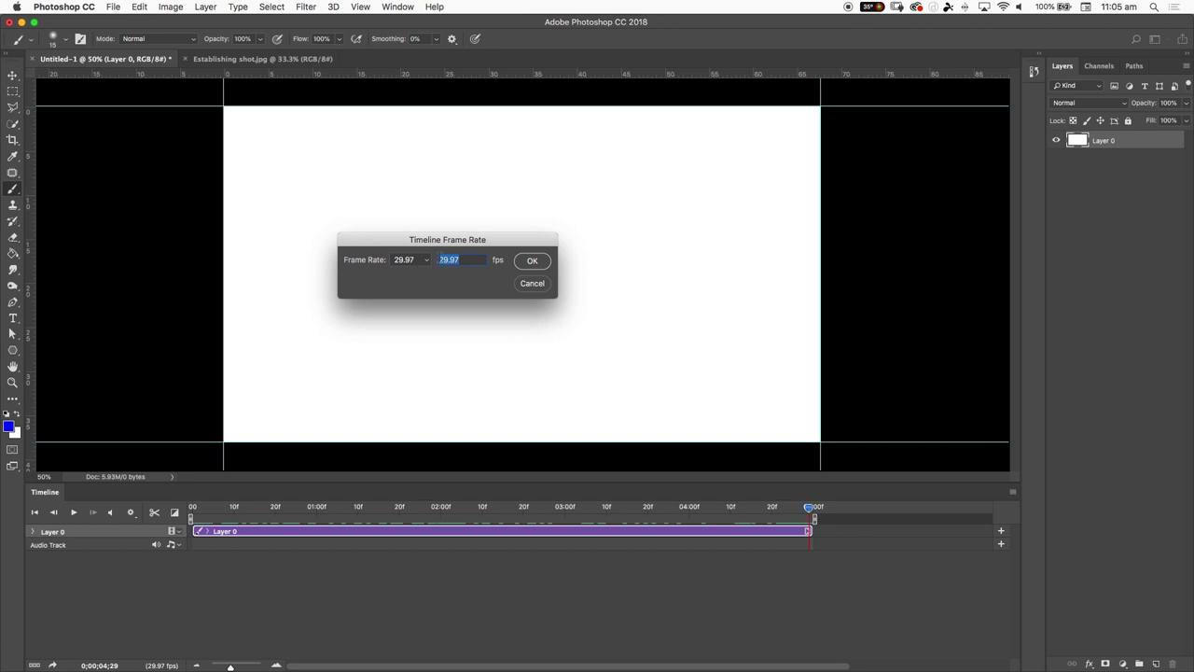
{"action": "left_click", "coordinate": [530, 286]}
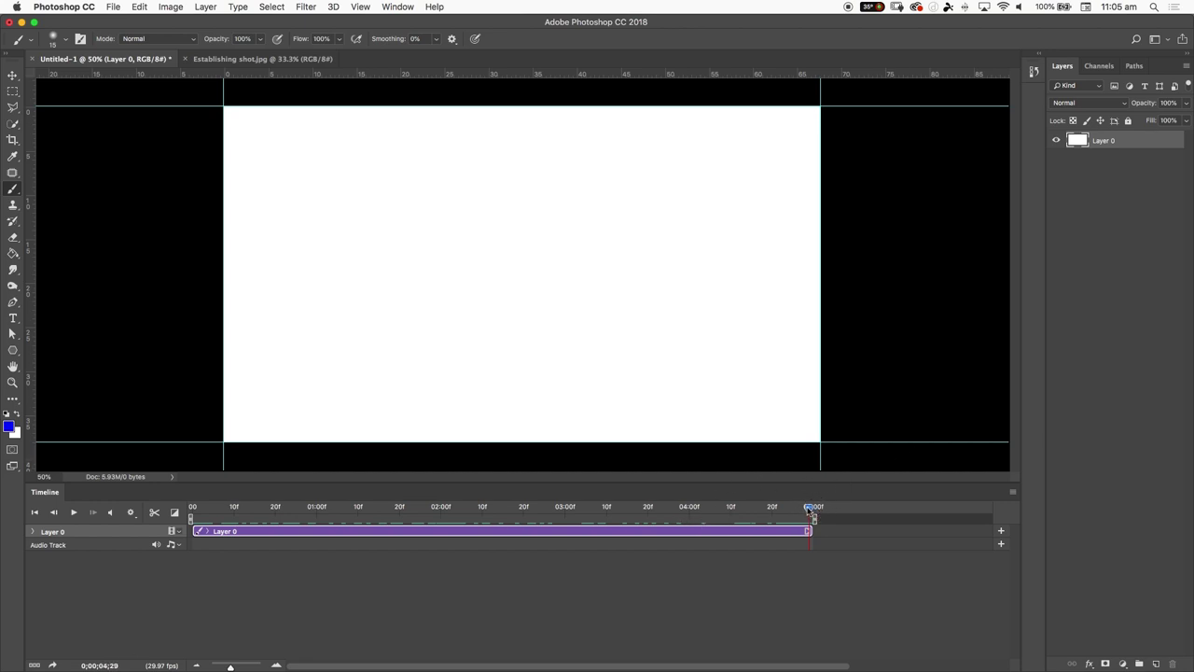
- Scrub the playhead back toward the start of the Layer 0 clip and forward again to its end
{"action": "left_click_drag", "start_coordinate": [809, 508], "coordinate": [230, 508]}
{"action": "left_click_drag", "start_coordinate": [563, 509], "coordinate": [830, 514]}
{"action": "left_click_drag", "start_coordinate": [324, 666], "coordinate": [231, 665]}
- Set the timeline's current time to 0;00;03;00
{"action": "left_click", "coordinate": [109, 665]}
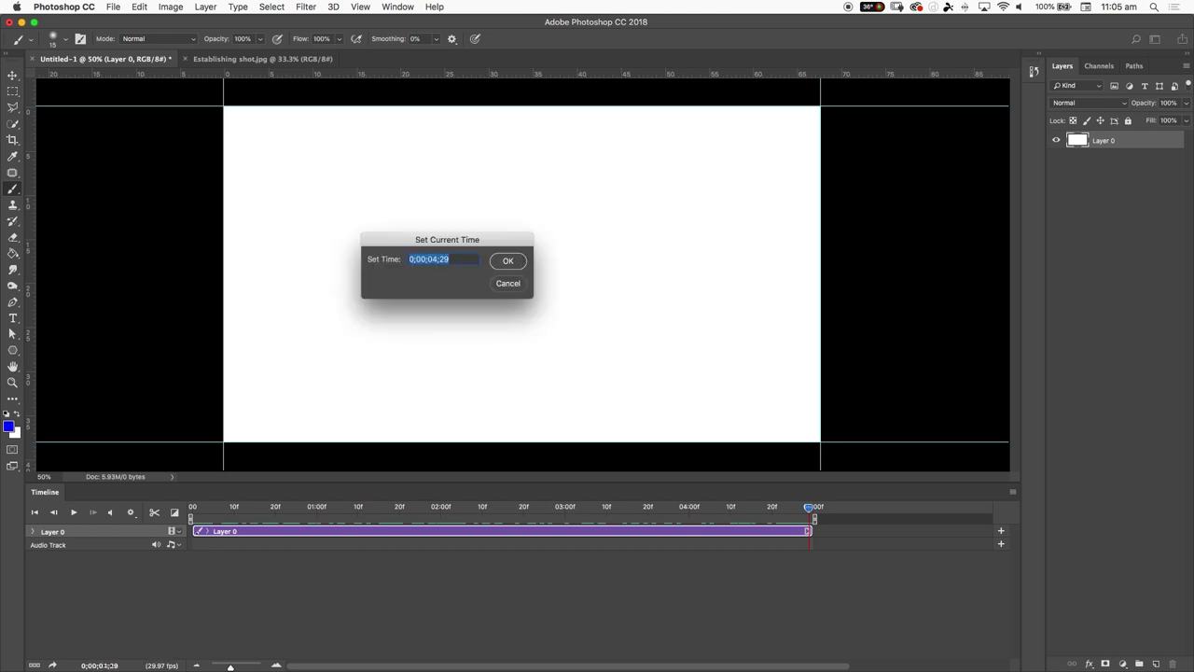
{"action": "left_click", "coordinate": [437, 259]}
{"action": "key", "text": "BackSpace"}
{"action": "type", "text": "3"}
{"action": "mouse_move", "coordinate": [448, 260]}
{"action": "left_mouse_down"}
{"action": "mouse_move", "coordinate": [409, 259]}
{"action": "mouse_move", "coordinate": [440, 259]}
{"action": "left_mouse_up"}
{"action": "type", "text": "00"}
{"action": "key", "text": "Return"}
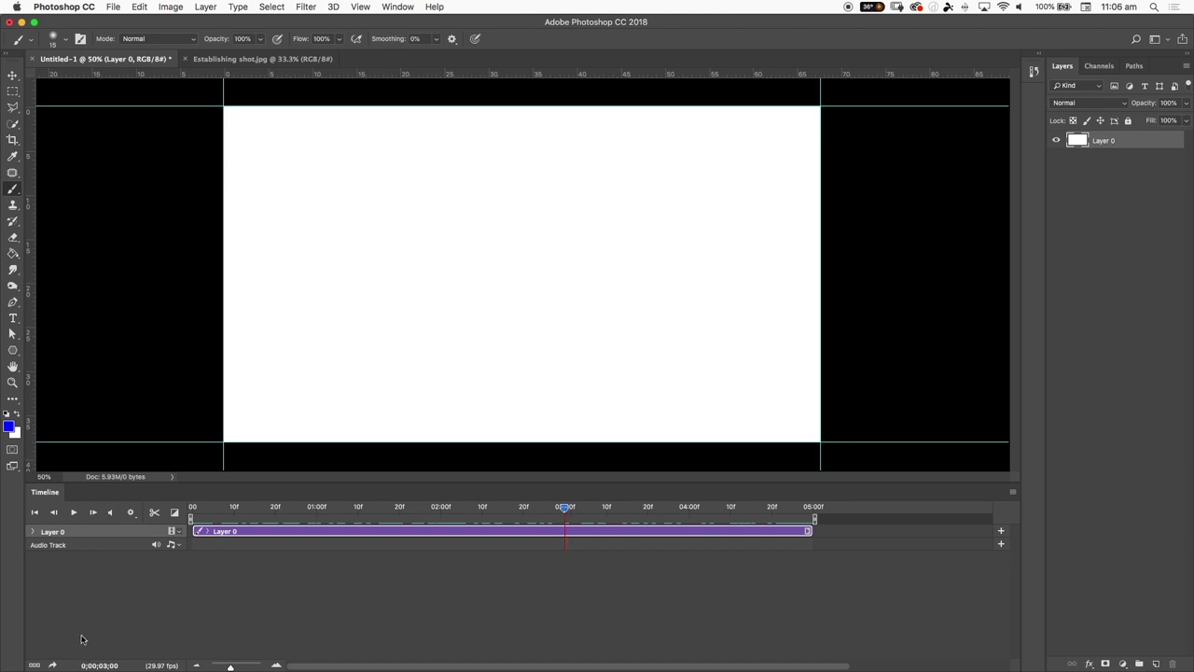
- Play the timeline briefly, stop it, and return the playhead to the start
{"action": "left_click", "coordinate": [74, 512]}
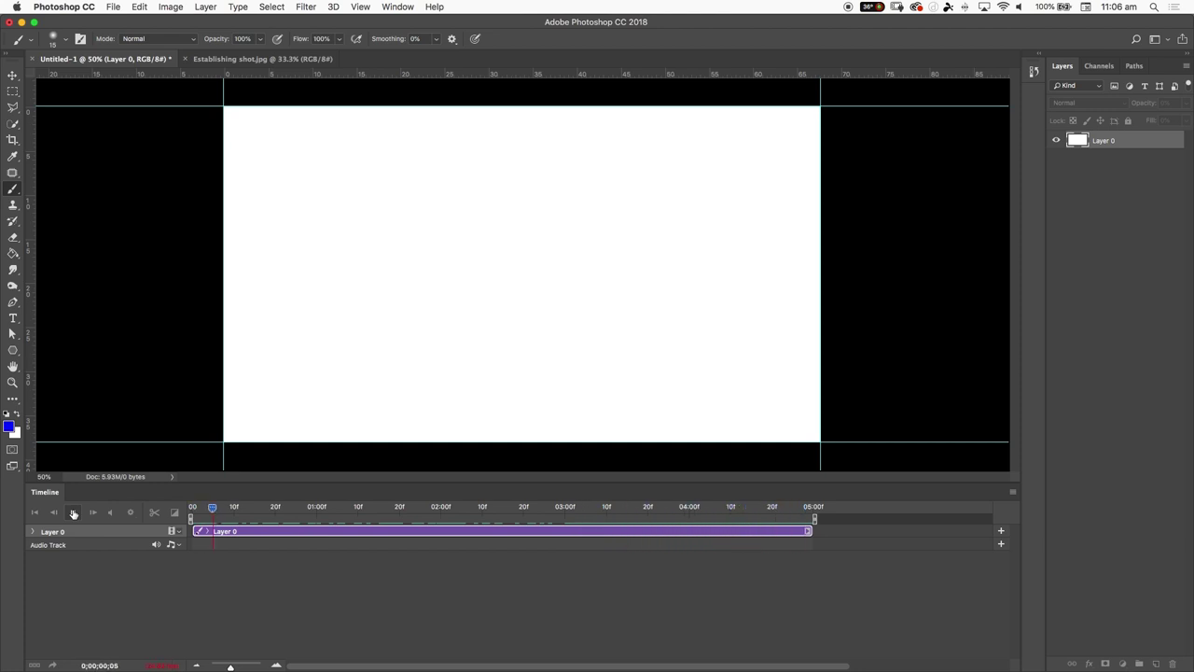
{"action": "left_click", "coordinate": [74, 512]}
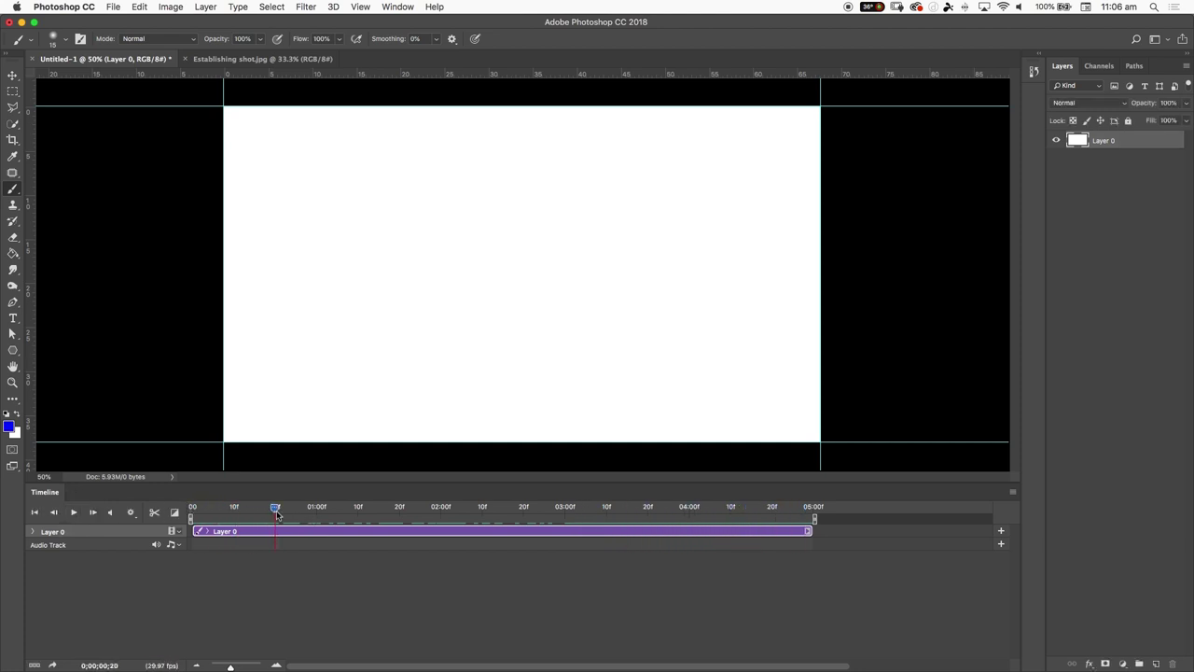
{"action": "left_click_drag", "start_coordinate": [276, 514], "coordinate": [189, 514]}
- Copy the whole Establishing shot.jpg drawing using a rectangular marquee selection and paste it into Untitled-1 as a new layer
{"action": "left_click", "coordinate": [249, 59]}
{"action": "key", "text": "super+minus"}
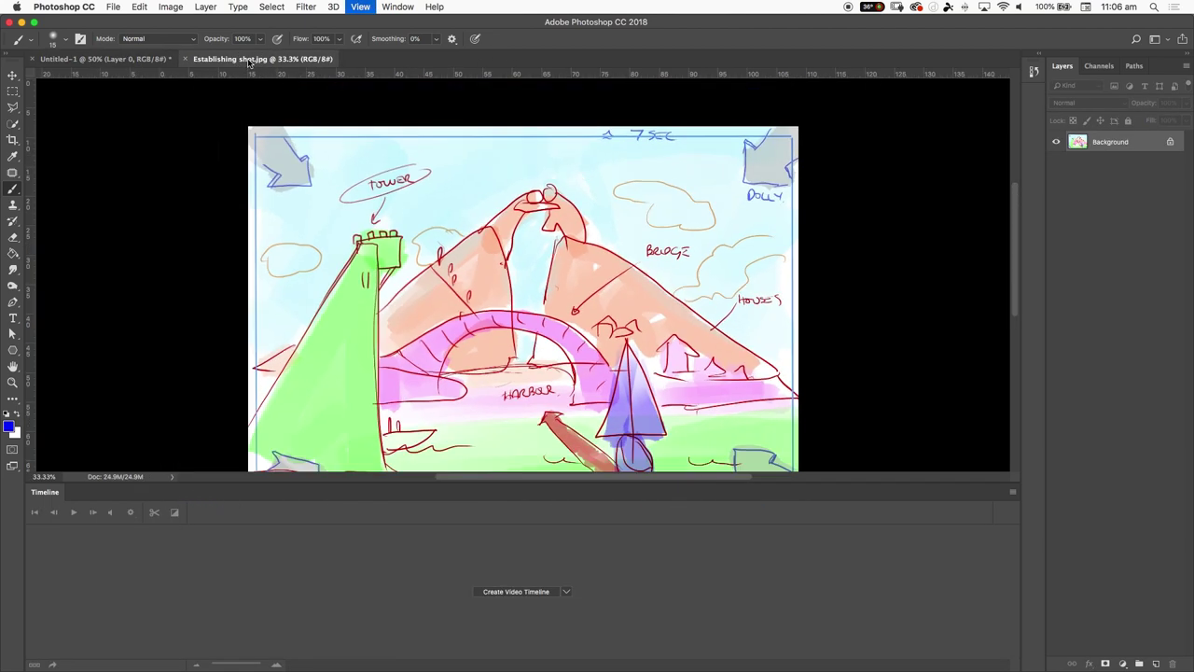
{"action": "key", "text": "super+minus"}
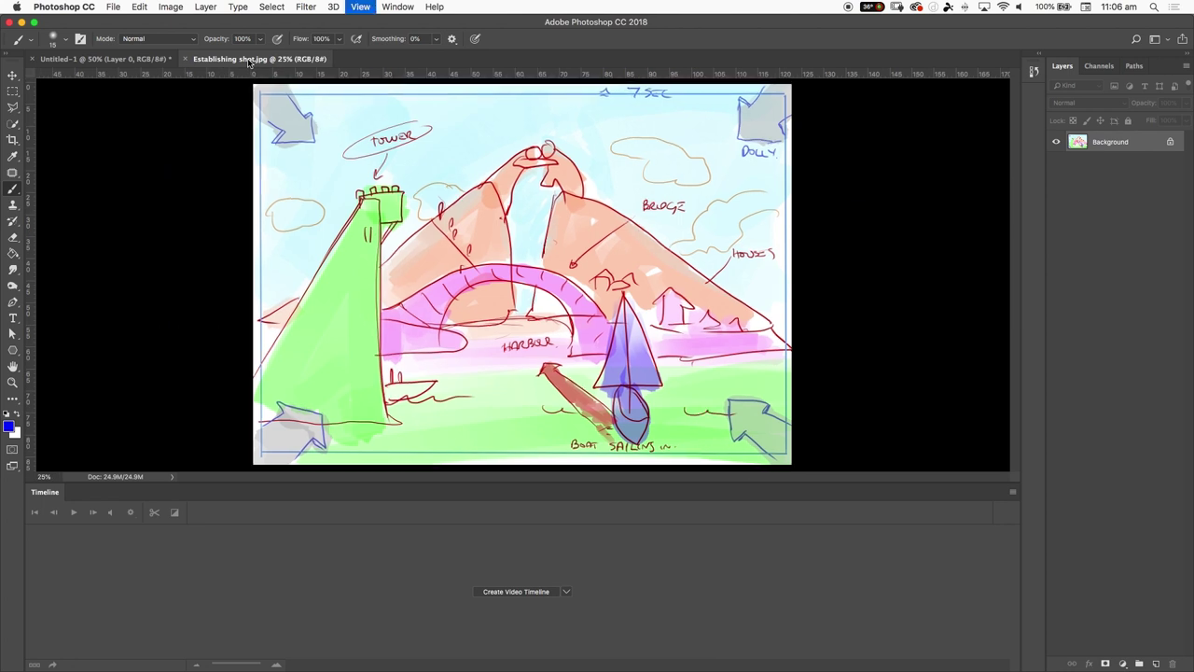
{"action": "left_click", "coordinate": [13, 92]}
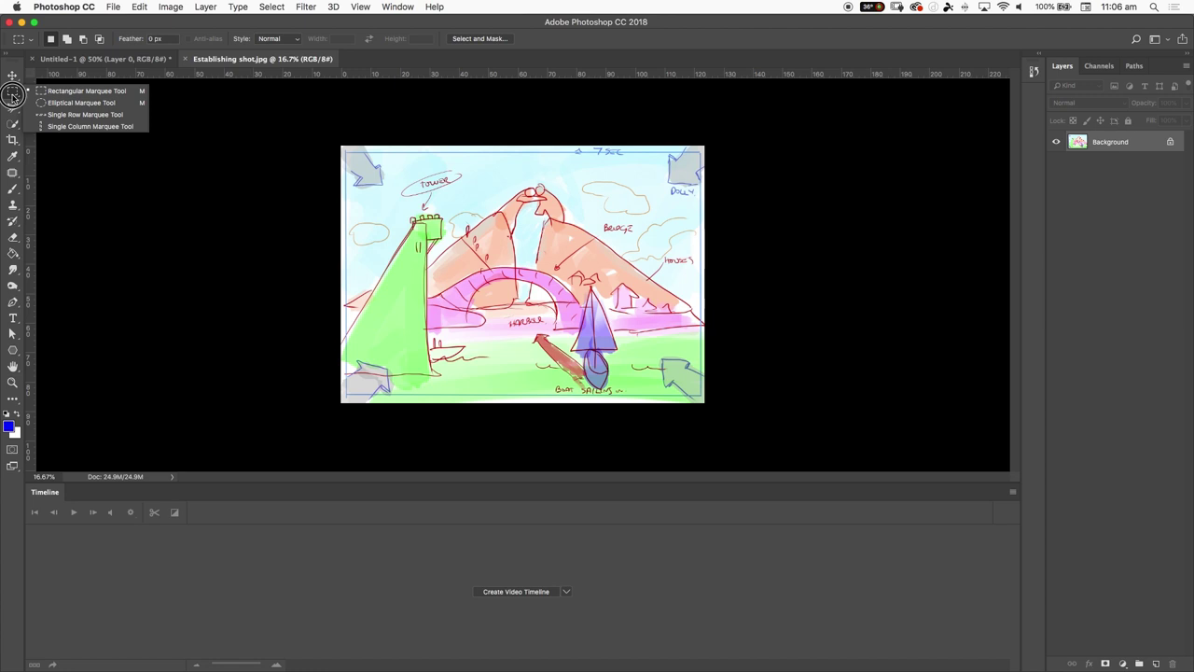
{"action": "left_click", "coordinate": [85, 90]}
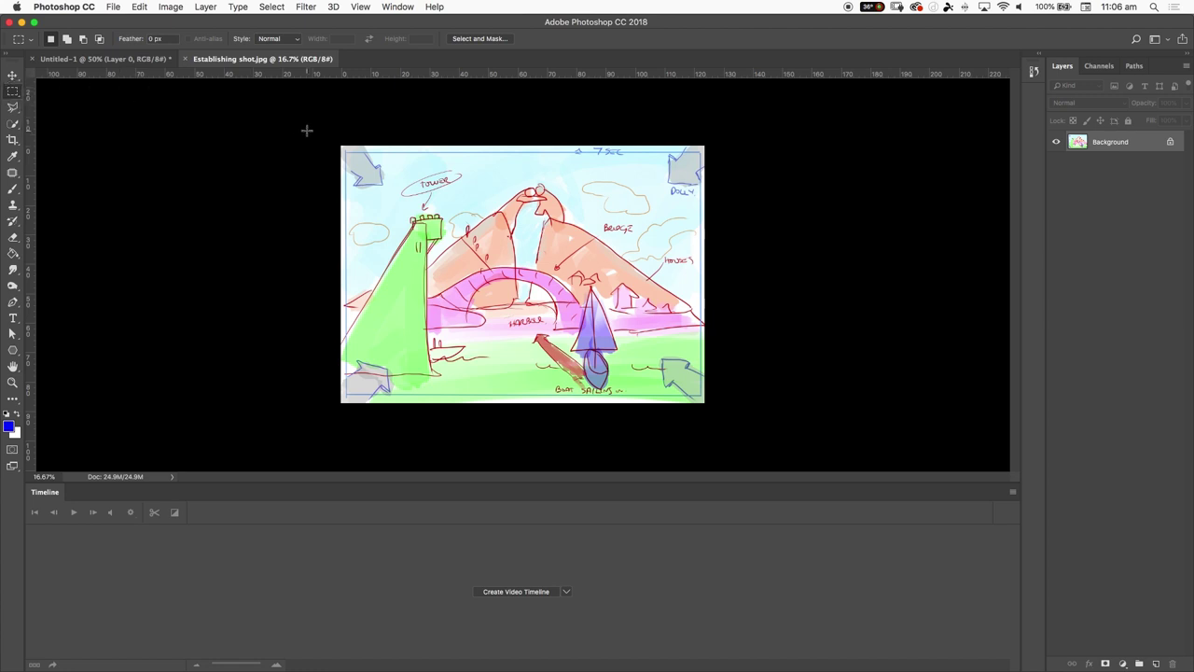
{"action": "left_click_drag", "start_coordinate": [338, 140], "coordinate": [787, 480]}
{"action": "left_click", "coordinate": [136, 60]}
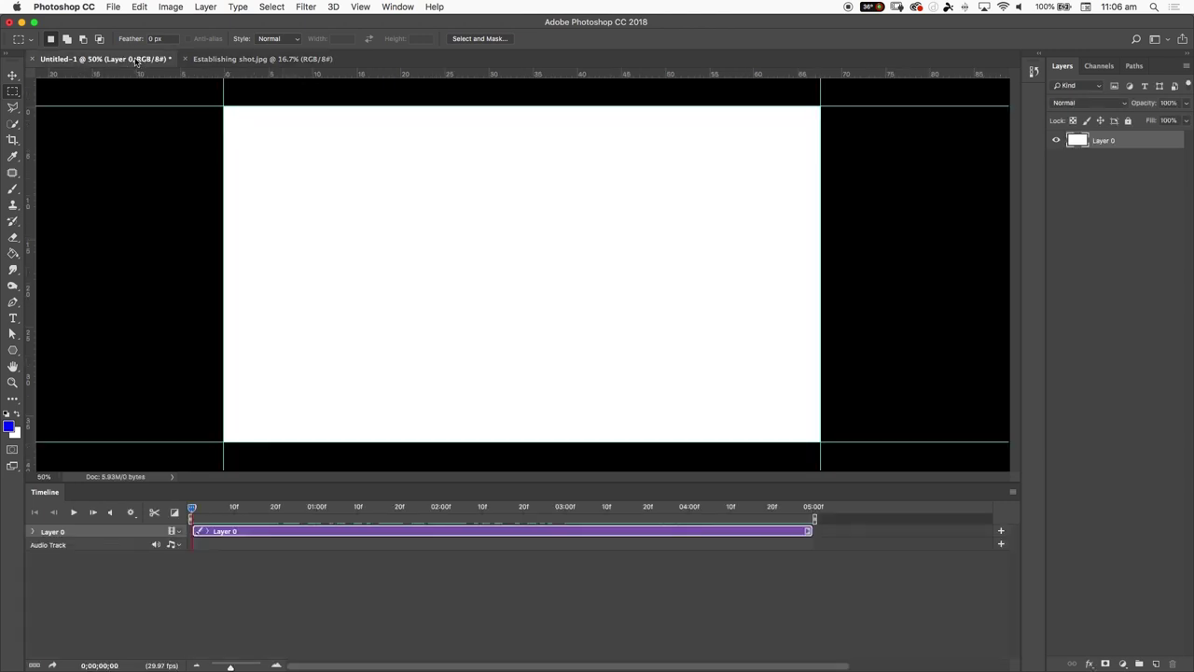
{"action": "key", "text": "super+v"}
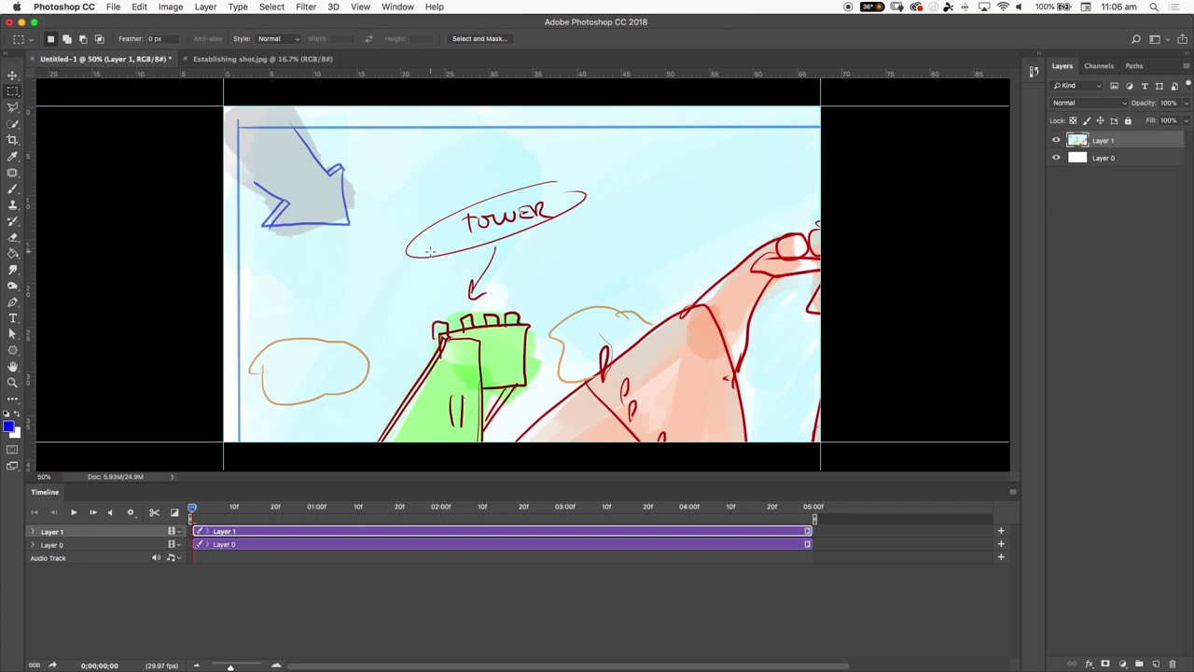
- Try moving the pasted drawing up and to the right with the Move tool, and undo the move
{"action": "key", "text": "super+minus"}
{"action": "key", "text": "super+minus"}
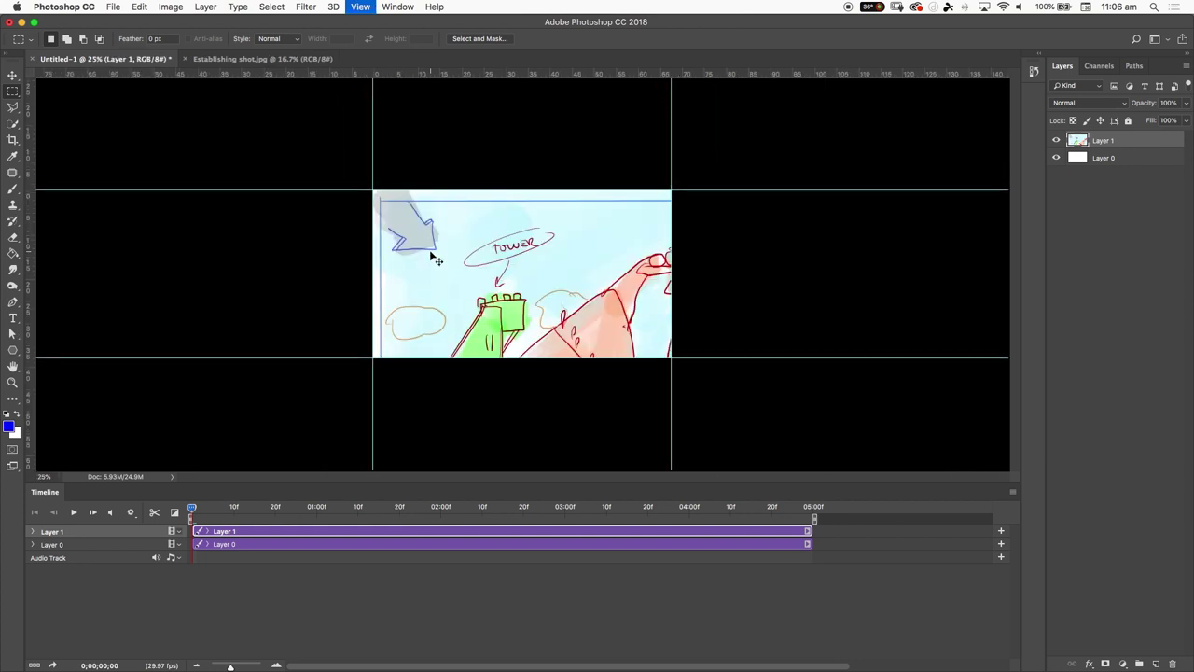
{"action": "key", "text": "super+minus"}
{"action": "key", "text": "super+minus"}
{"action": "key", "text": "v"}
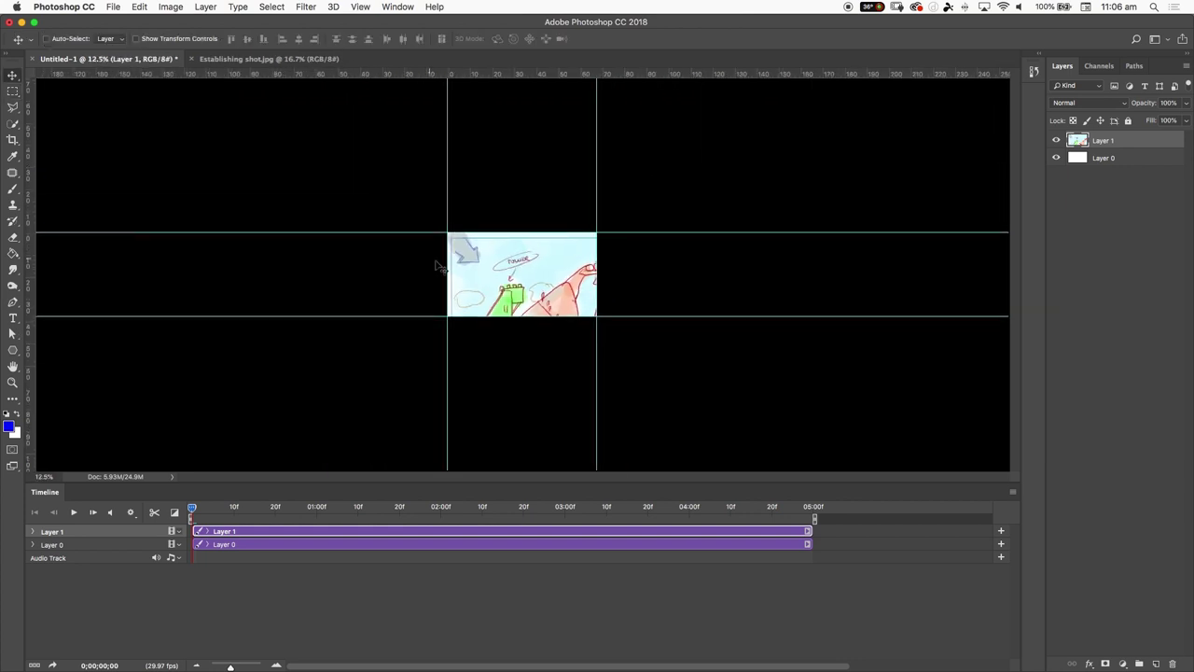
{"action": "left_click_drag", "start_coordinate": [544, 277], "coordinate": [604, 250]}
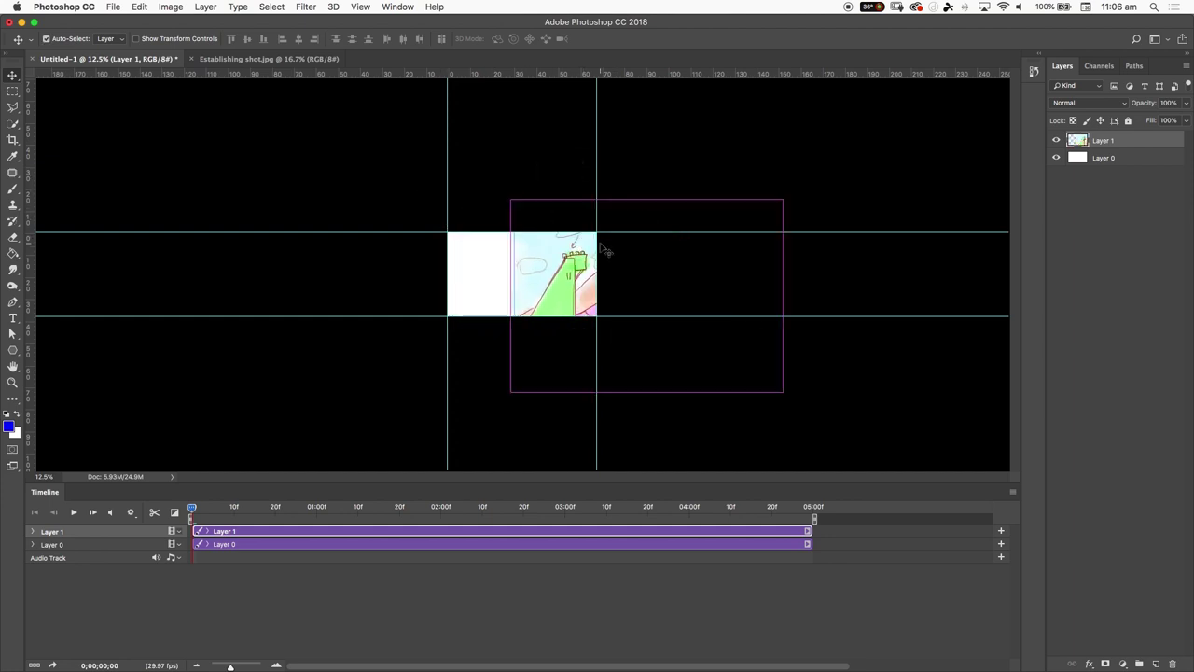
{"action": "key", "text": "super+z"}
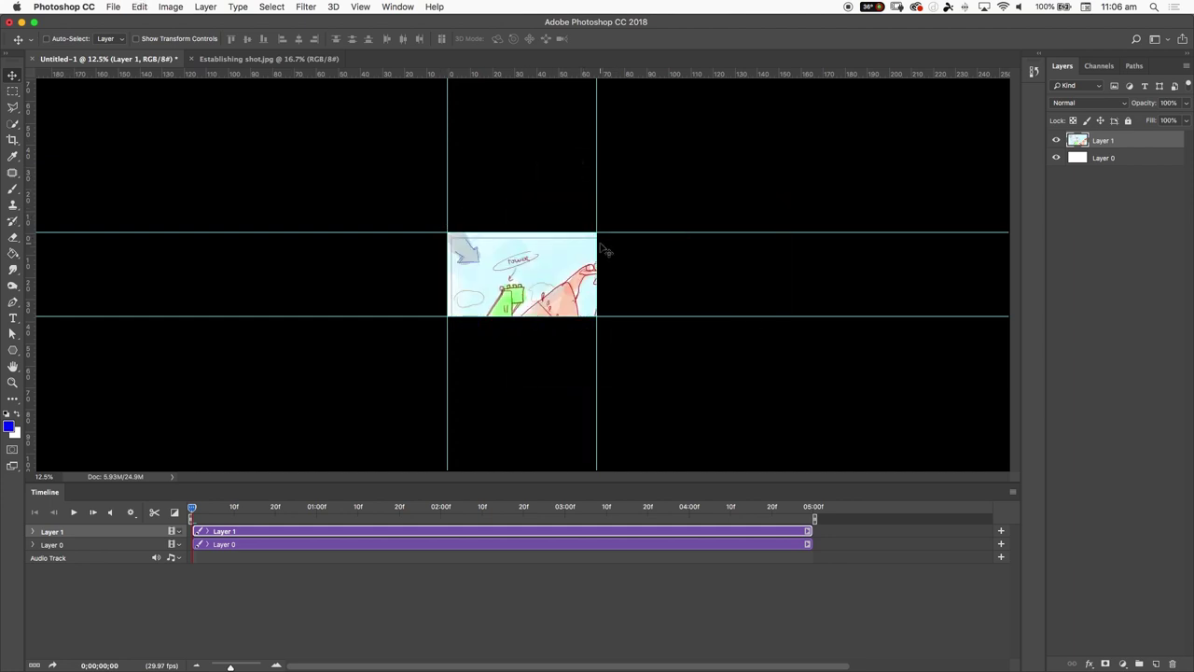
- Scale the pasted drawing proportionally to about 54.8% with Free Transform so its width fits between the vertical guides
{"action": "key", "text": "super"}
{"action": "key", "text": "super"}
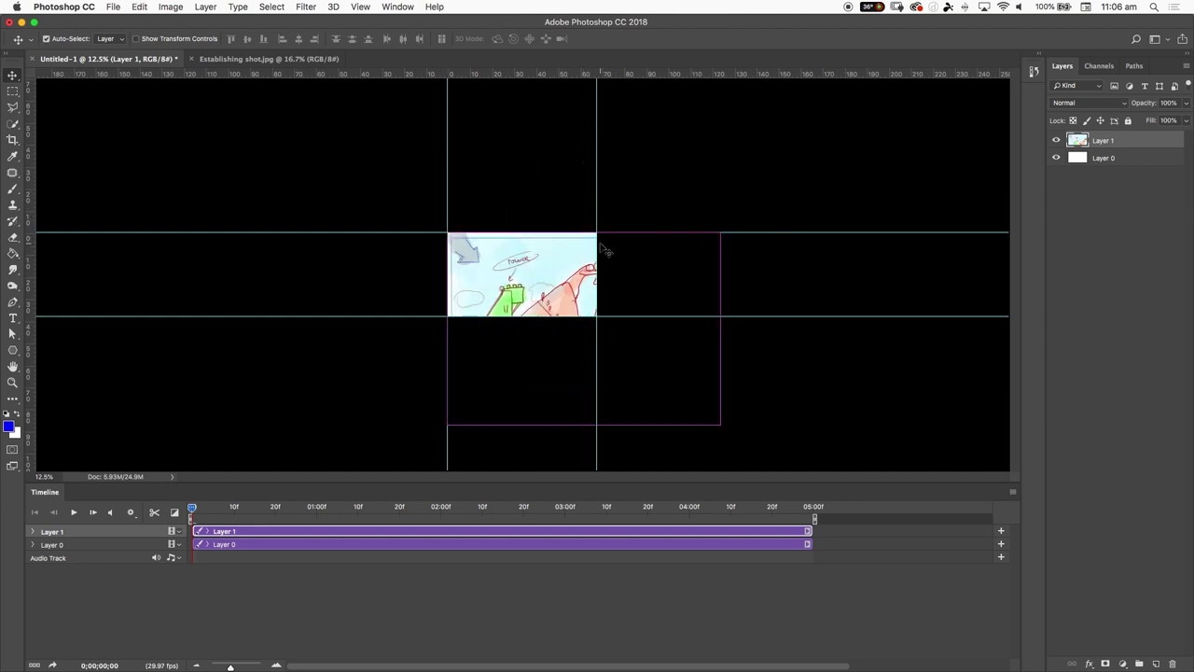
{"action": "key", "text": "super+t"}
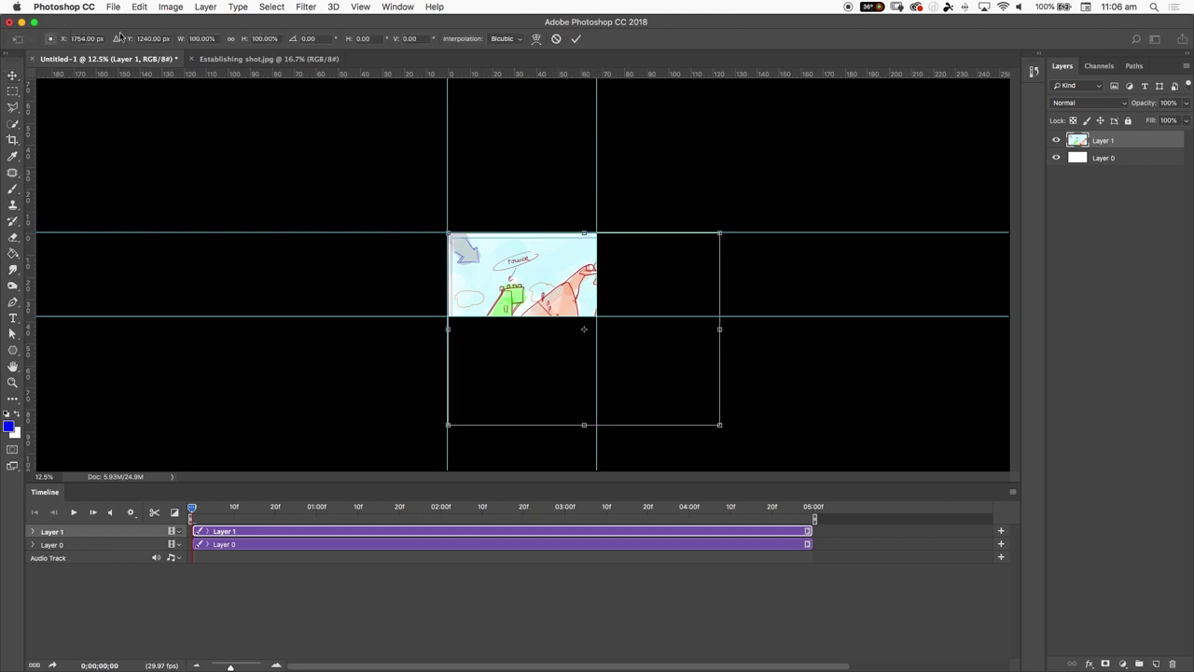
{"action": "left_click", "coordinate": [136, 7]}
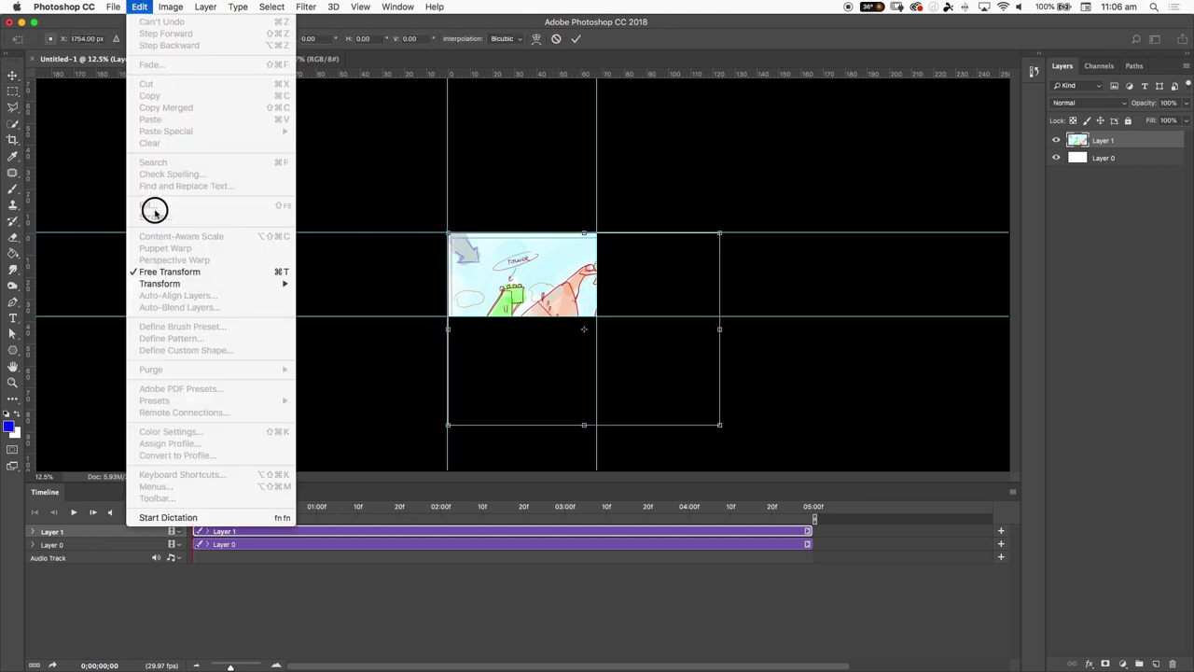
{"action": "left_click", "coordinate": [167, 271]}
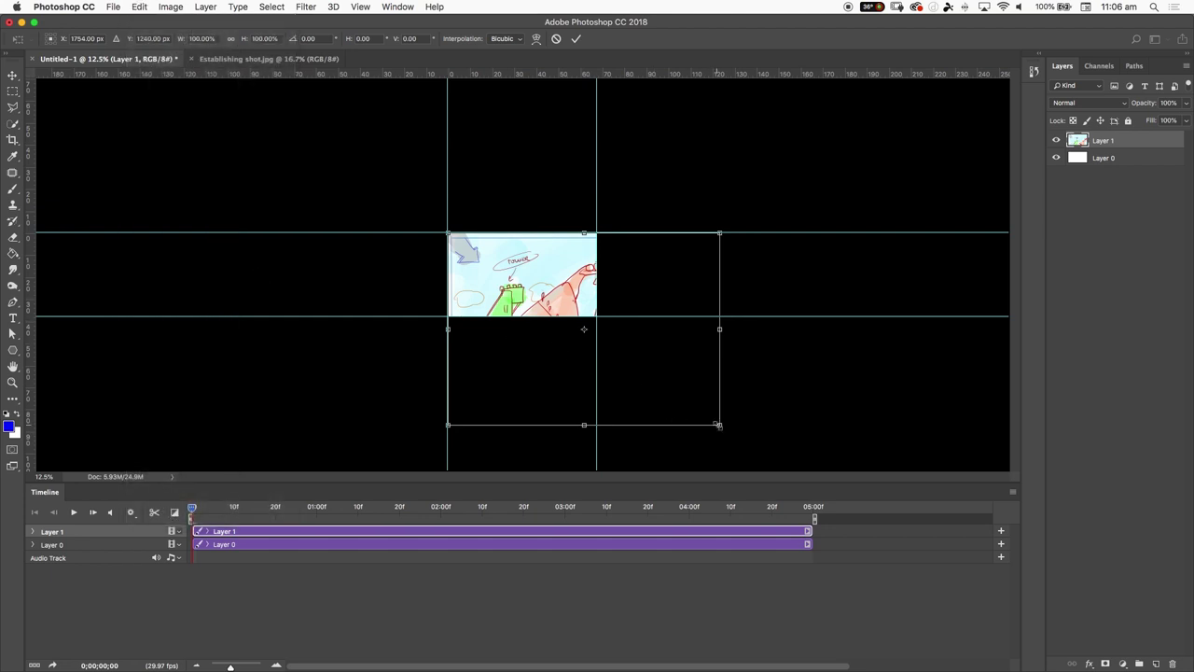
{"action": "left_click_drag", "start_coordinate": [719, 424], "coordinate": [595, 339]}
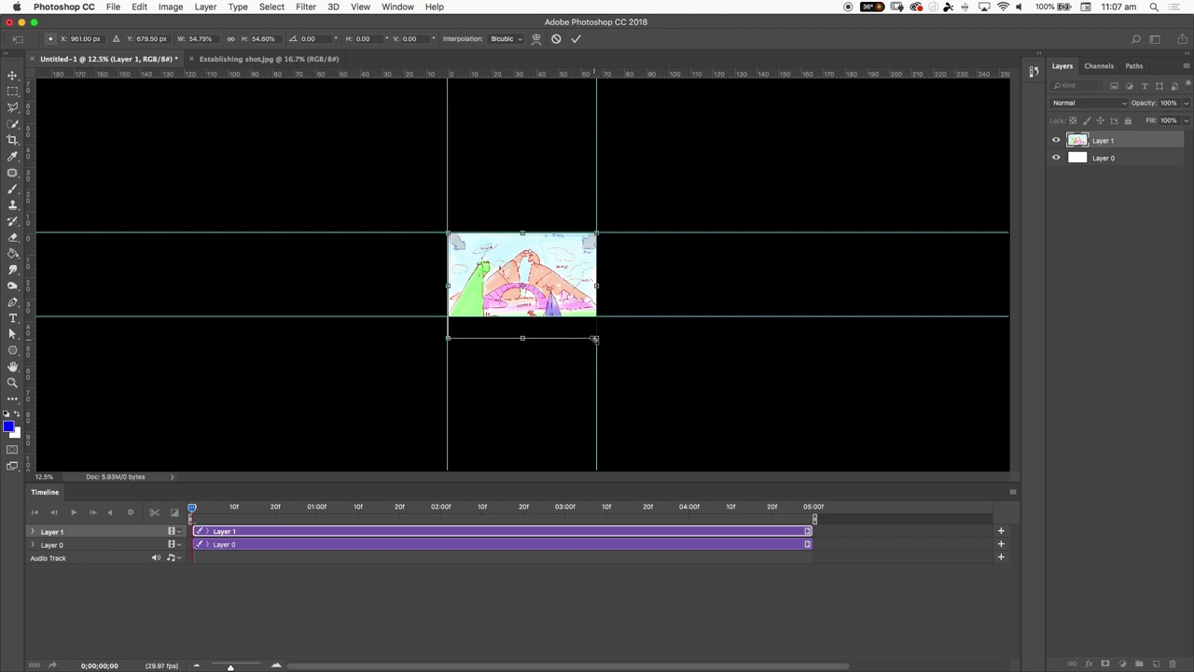
- Shift the scaled drawing slightly upward so it overlaps both the upper and lower guides
{"action": "key", "text": "super+equal"}
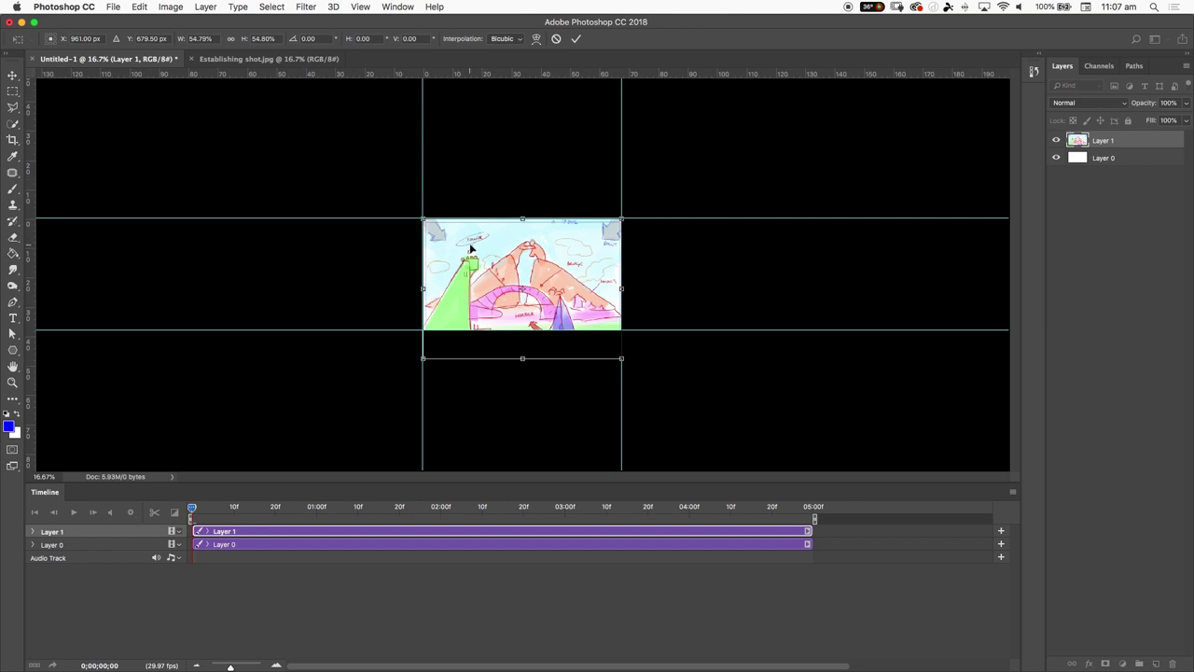
{"action": "key", "text": "super+equal"}
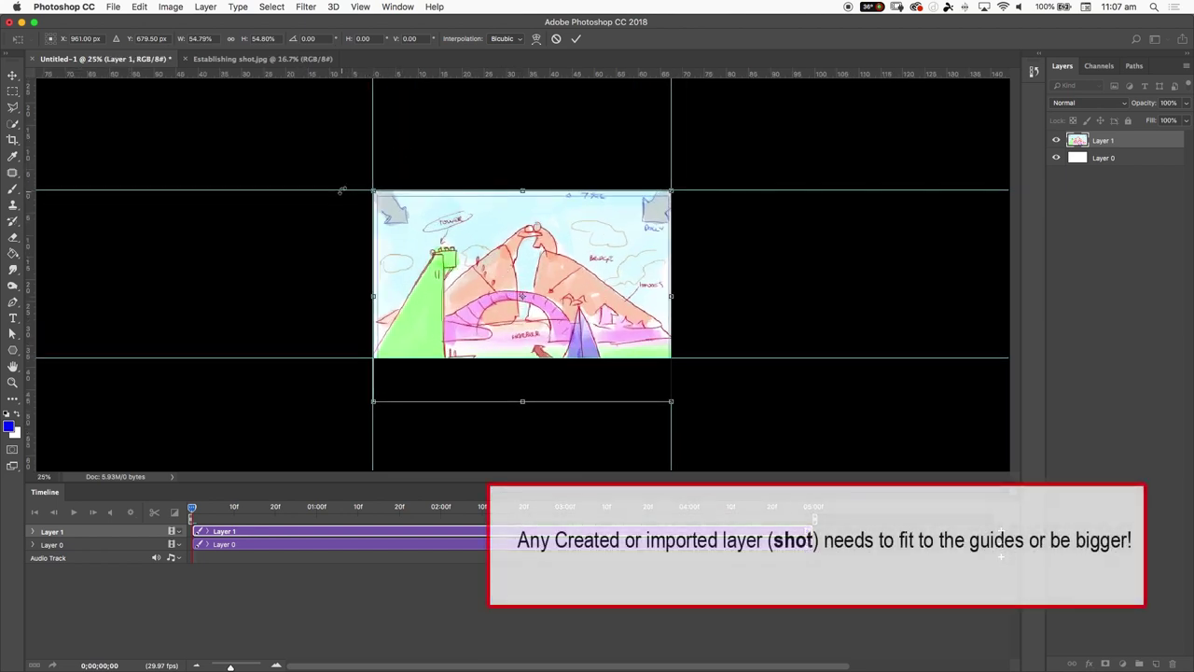
{"action": "left_click_drag", "start_coordinate": [469, 224], "coordinate": [467, 214]}
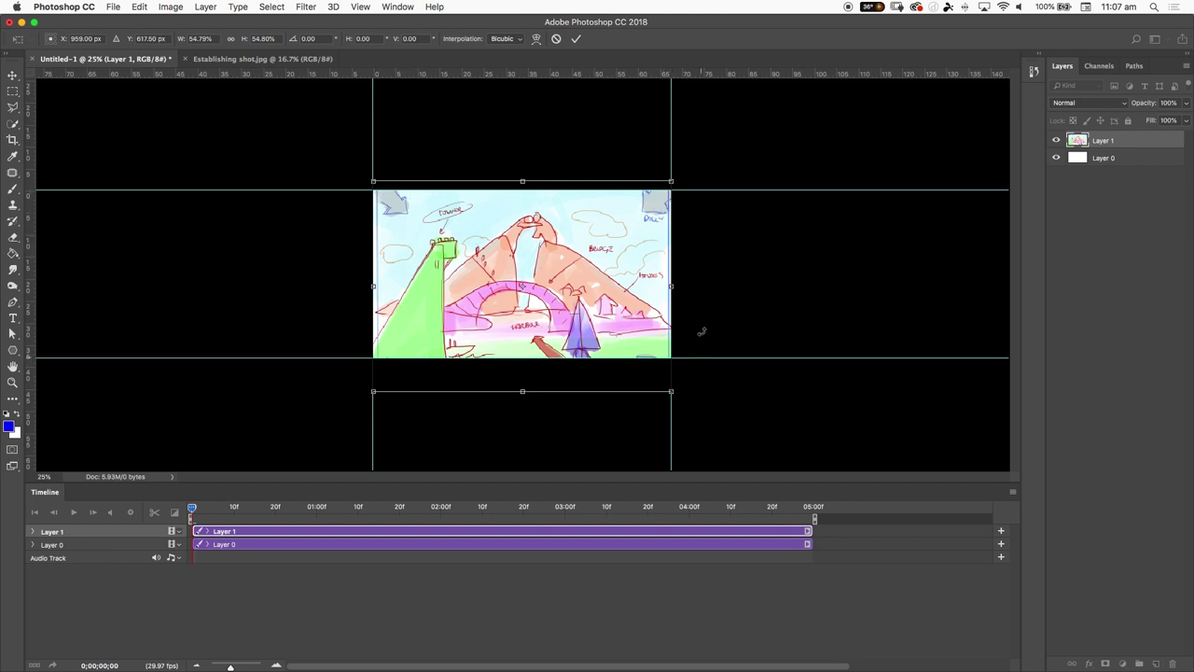
- Resize the drawing to about 54.7% to span the vertical guides, lower it to cover the frame, and apply the transform
{"action": "mouse_move", "coordinate": [671, 181]}
{"action": "left_mouse_down"}
{"action": "mouse_move", "coordinate": [468, 317]}
{"action": "mouse_move", "coordinate": [516, 265]}
{"action": "mouse_move", "coordinate": [700, 178]}
{"action": "mouse_move", "coordinate": [689, 190]}
{"action": "left_mouse_up"}
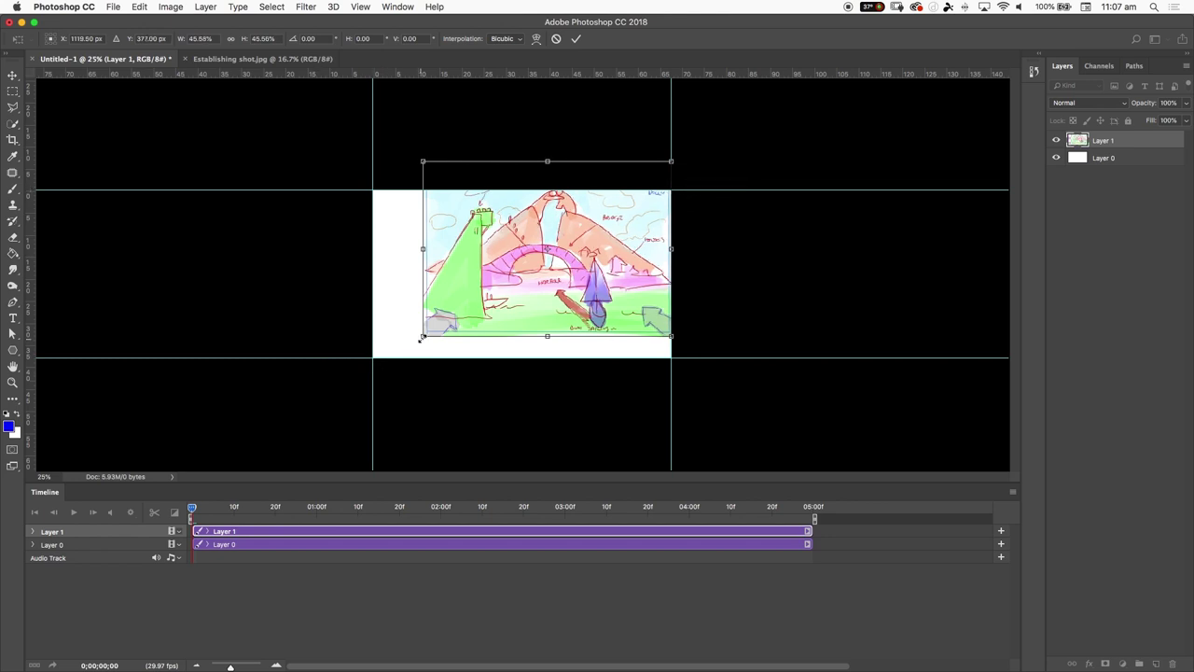
{"action": "left_click_drag", "start_coordinate": [422, 338], "coordinate": [374, 372]}
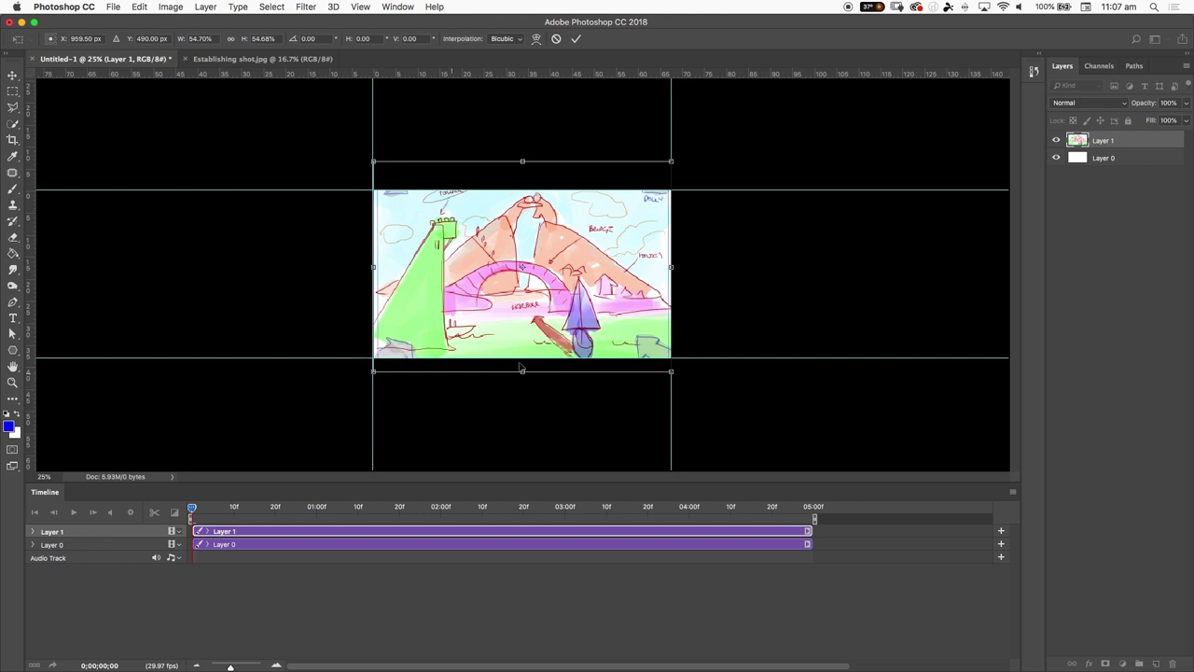
{"action": "left_click_drag", "start_coordinate": [546, 293], "coordinate": [546, 308]}
{"action": "key", "text": "Return"}
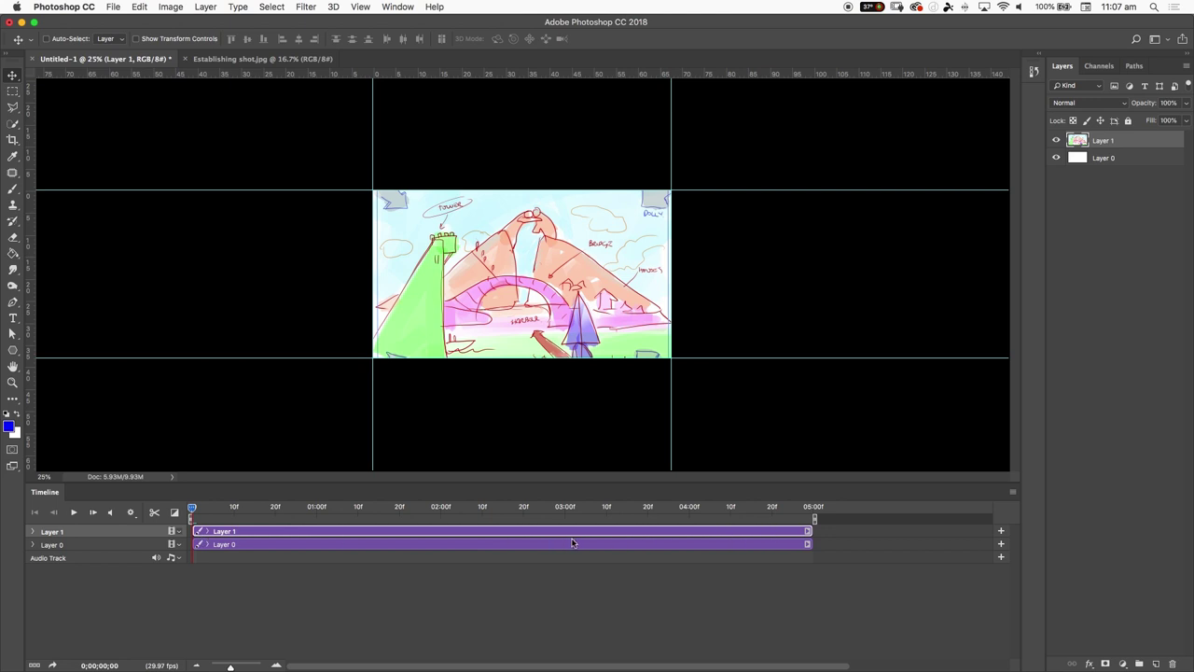
- Rename the pasted drawing's layer as shot 1
{"action": "double_click", "coordinate": [1102, 140]}
{"action": "type", "text": "shot"}
{"action": "key", "text": "Return"}
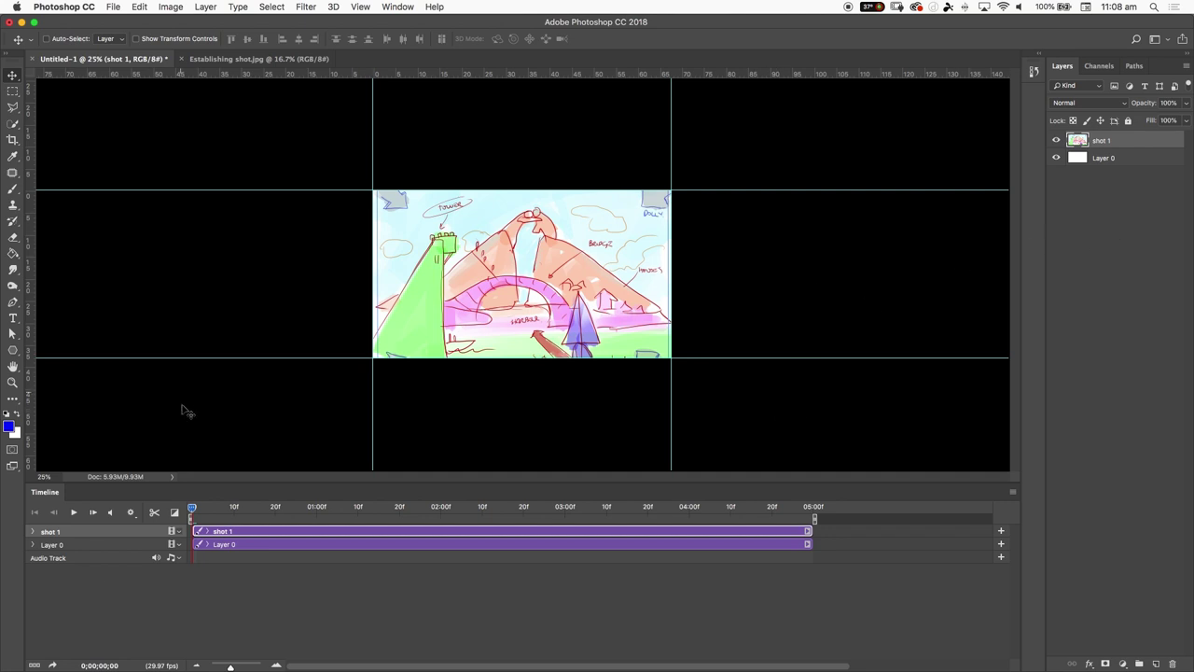
- Scrub through the shot 1 clip to its end and back to the start, and switch to the Establishing shot.jpg document
{"action": "left_click_drag", "start_coordinate": [200, 512], "coordinate": [822, 519]}
{"action": "left_click_drag", "start_coordinate": [630, 531], "coordinate": [186, 516]}
{"action": "left_click", "coordinate": [224, 59]}
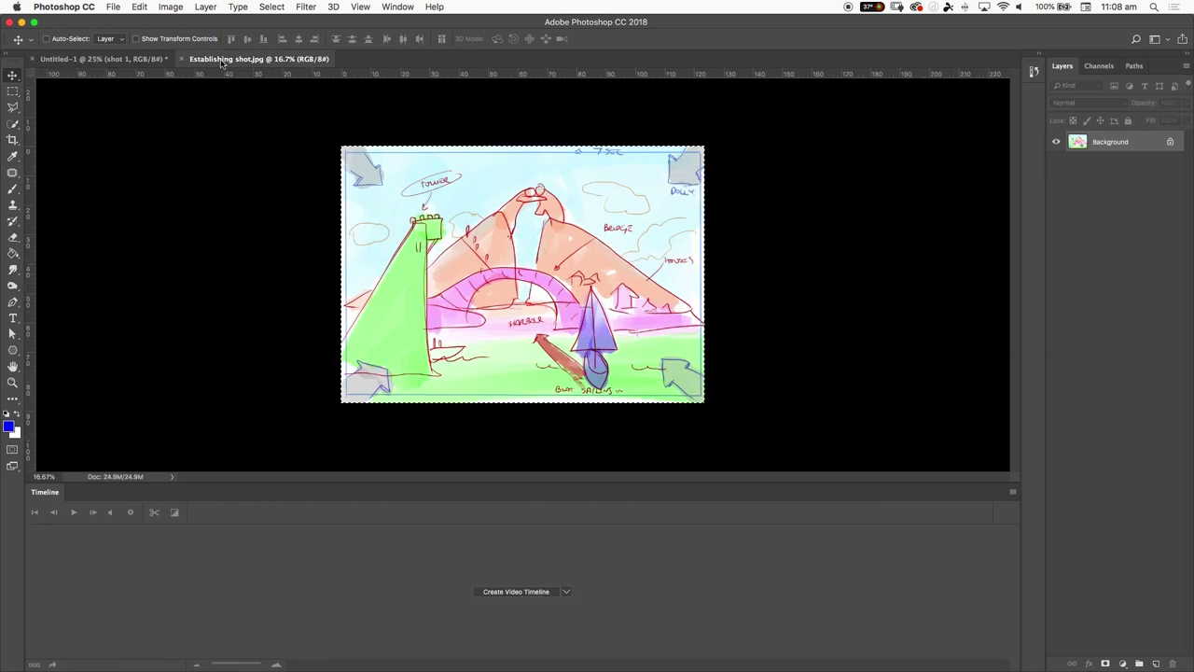
- Close Establishing shot.jpg, open Thumbnail example.jpg from the desktop in Photoshop, and restore the application window to full width
{"action": "left_click", "coordinate": [181, 59]}
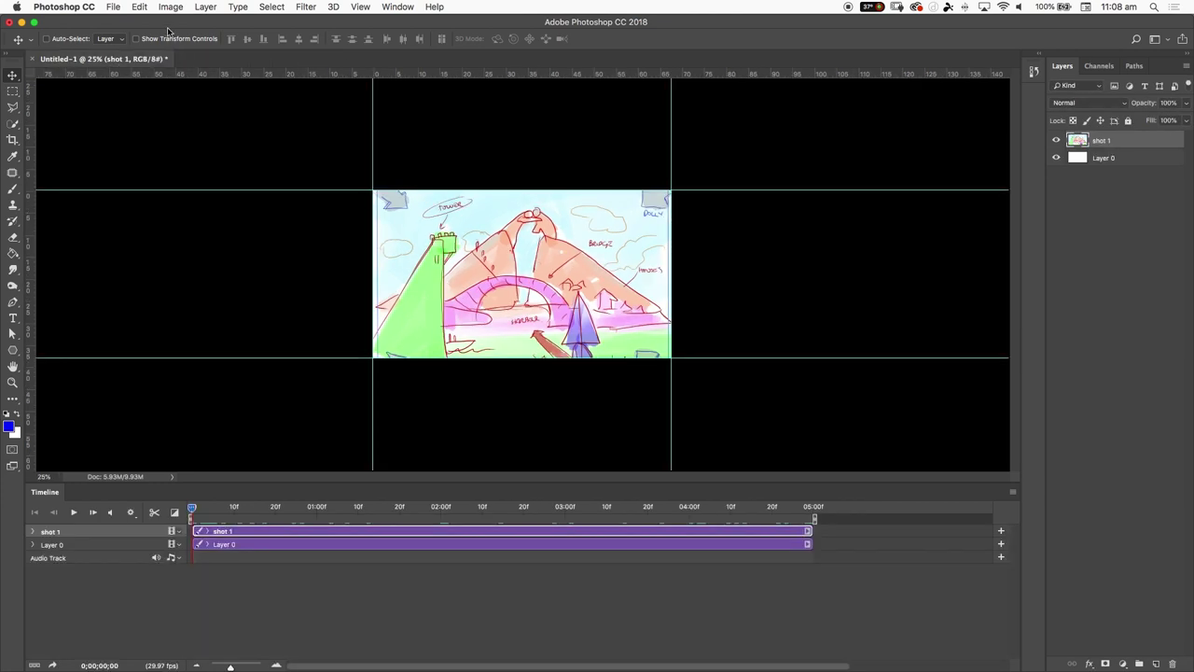
{"action": "left_click_drag", "start_coordinate": [168, 31], "coordinate": [345, 31]}
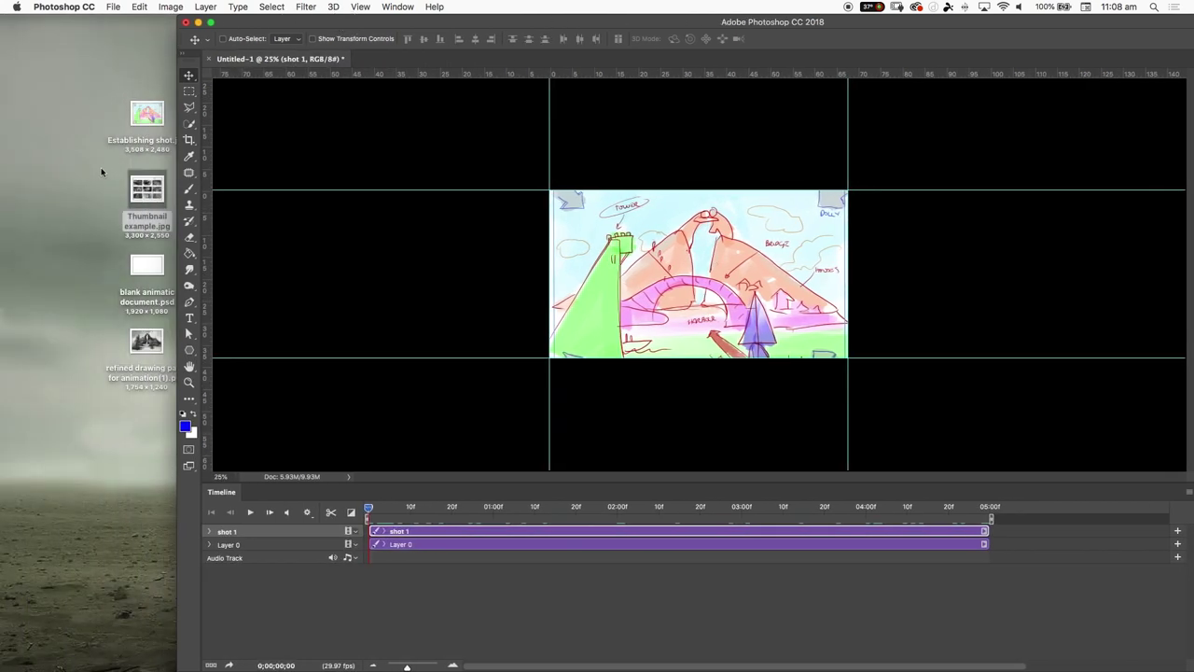
{"action": "left_click", "coordinate": [137, 195]}
{"action": "key", "text": "space"}
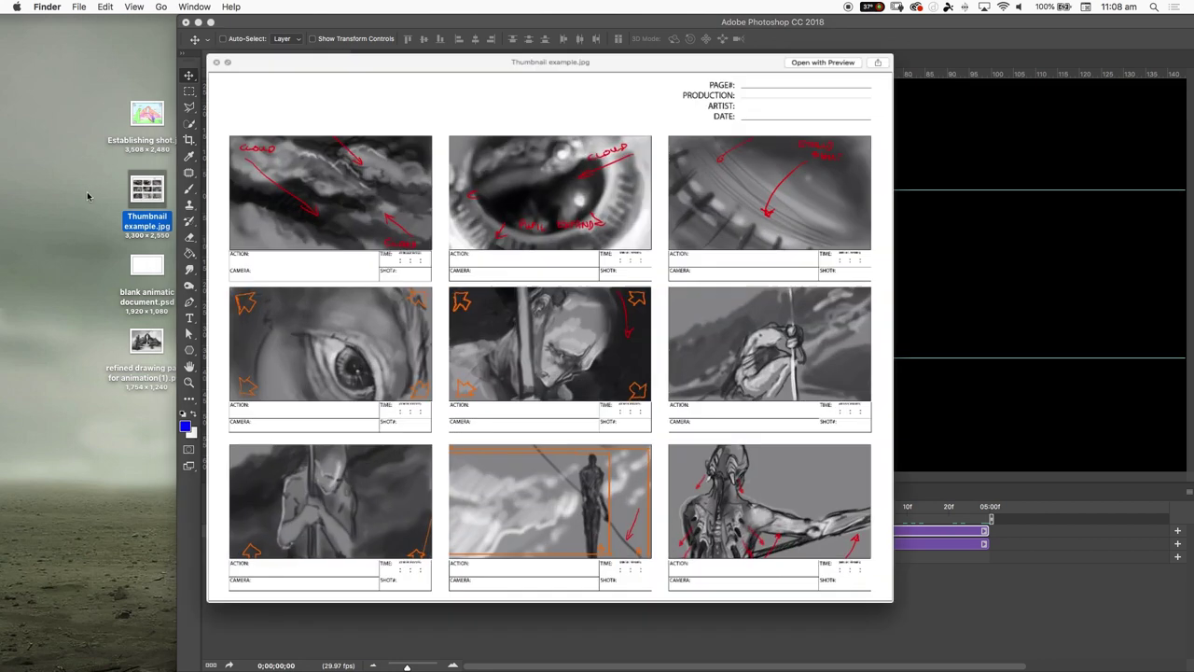
{"action": "key", "text": "space"}
{"action": "left_click_drag", "start_coordinate": [305, 584], "coordinate": [341, 662]}
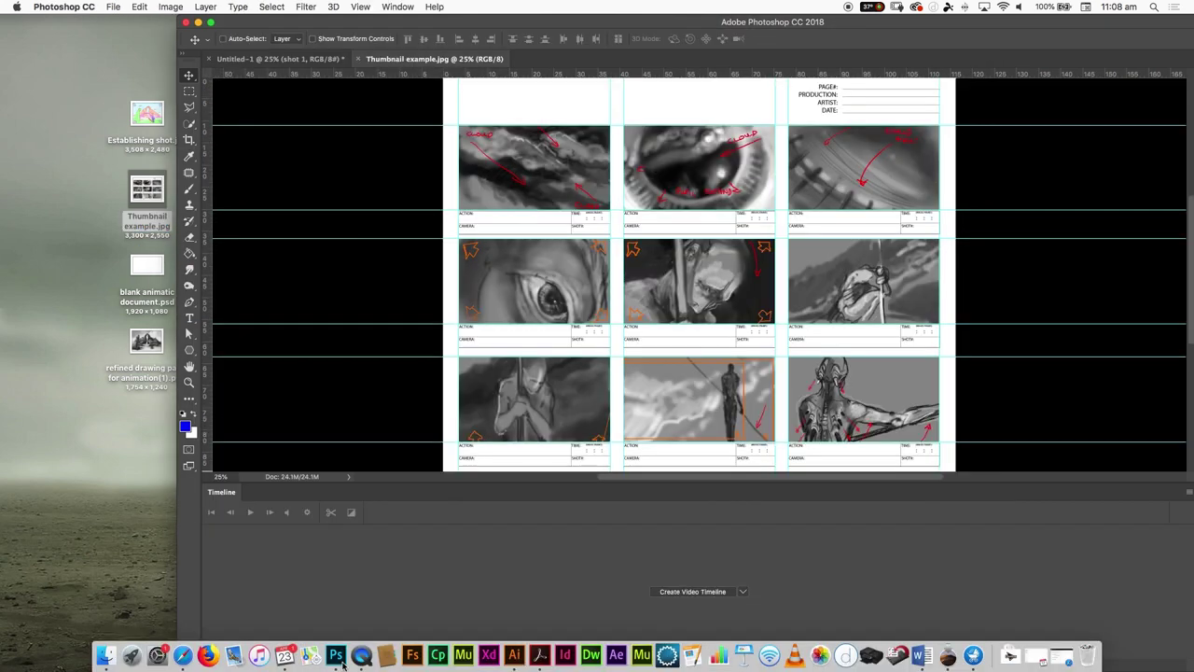
{"action": "double_click", "coordinate": [380, 24]}
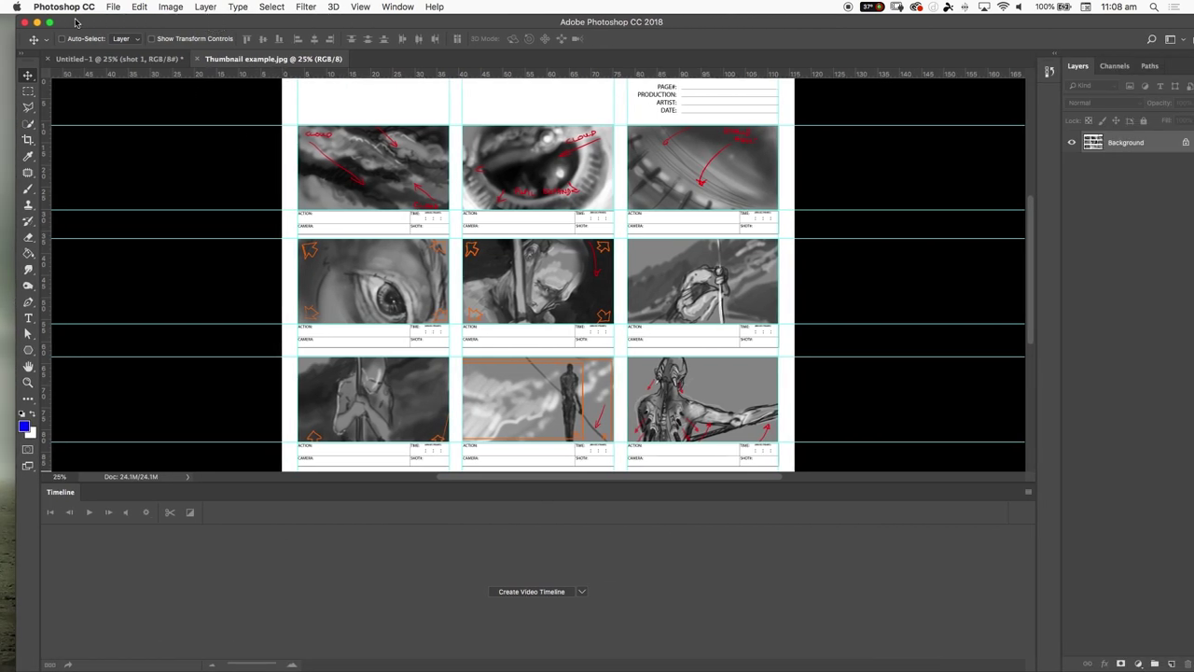
{"action": "left_click", "coordinate": [52, 23]}
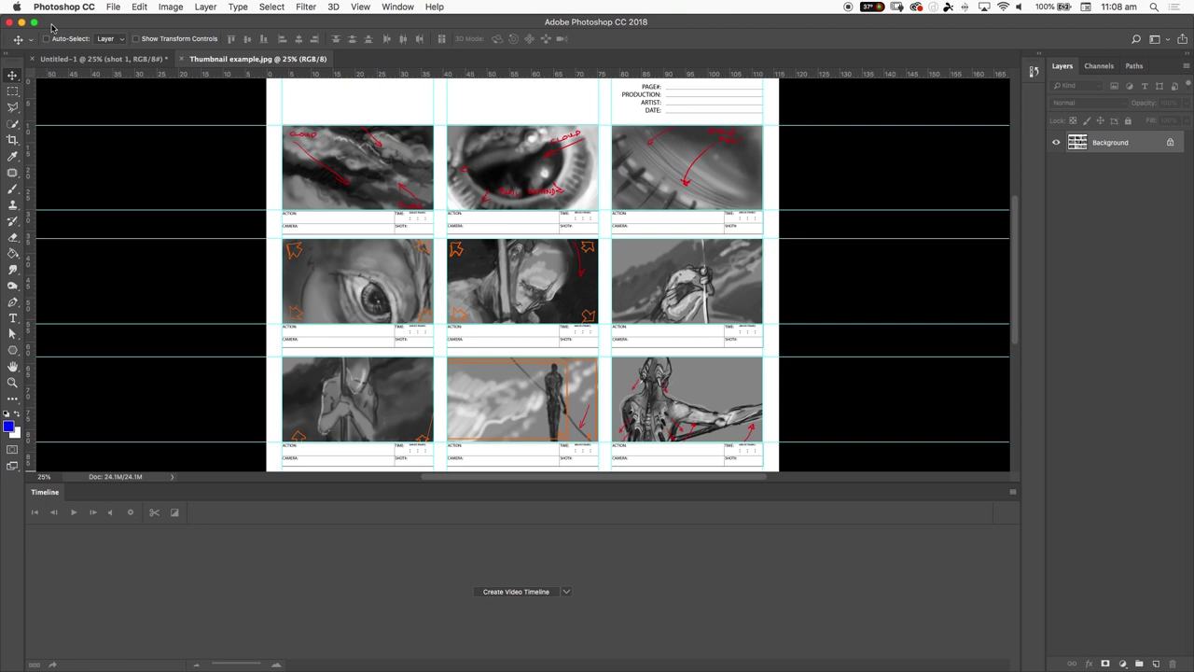
- Shrink the timeline area to fit the whole thumbnail sheet in view and compare it with the Untitled-1 document
{"action": "left_click", "coordinate": [114, 61]}
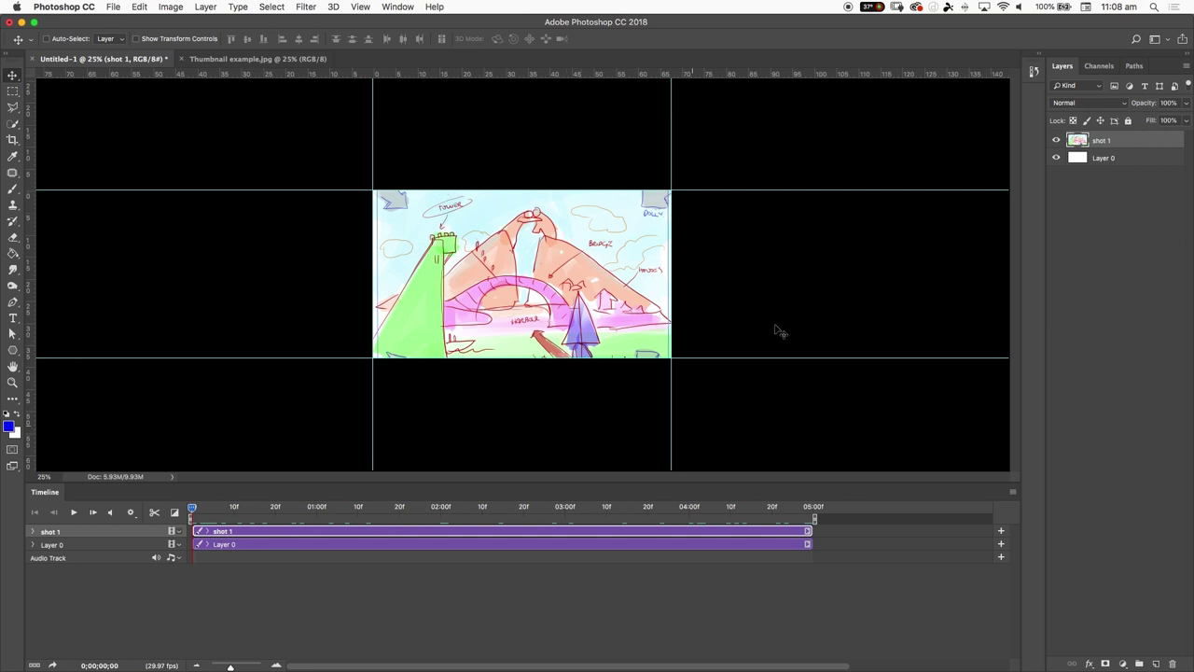
{"action": "left_click", "coordinate": [257, 59]}
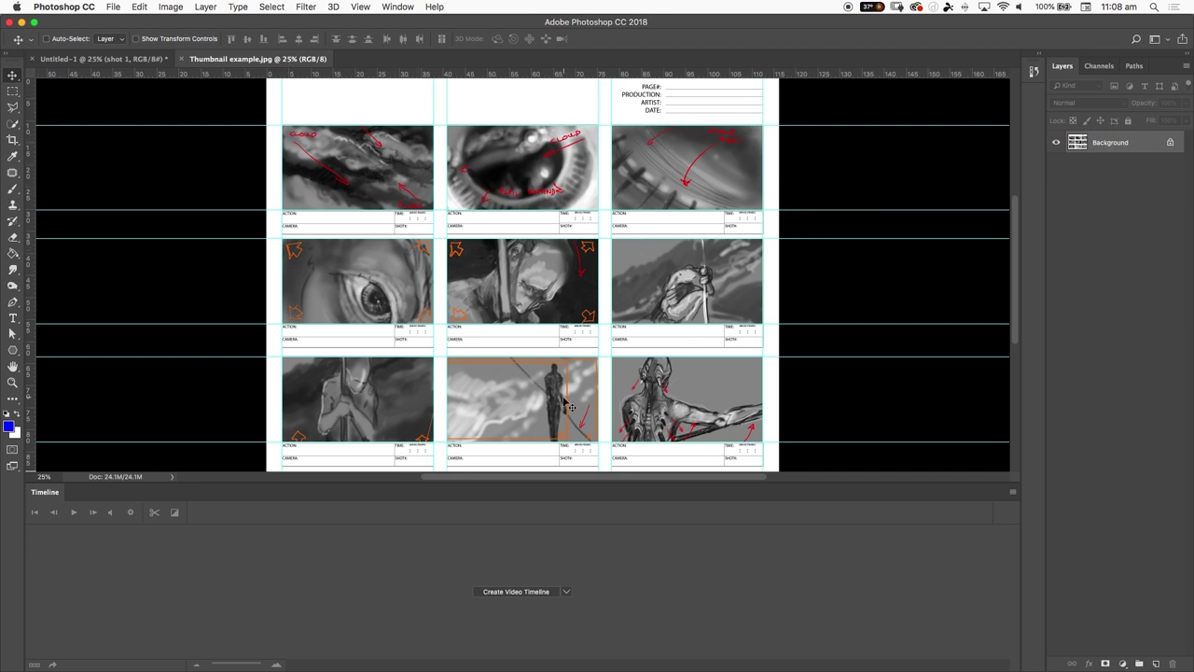
{"action": "left_click_drag", "start_coordinate": [482, 484], "coordinate": [473, 526]}
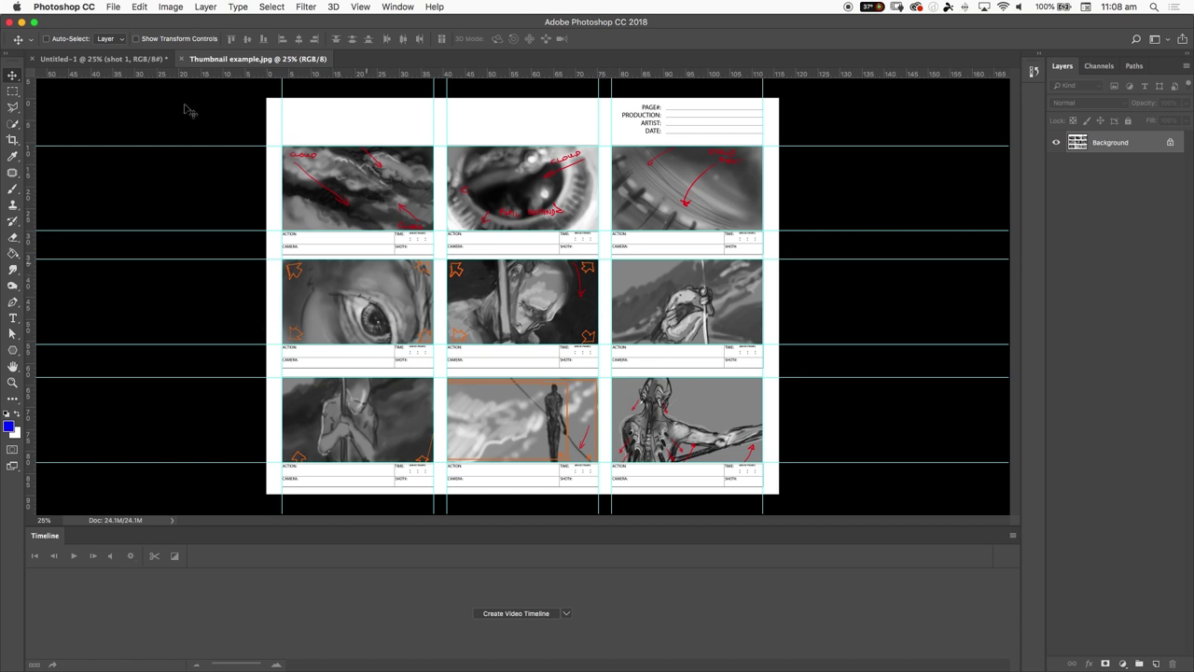
{"action": "left_click", "coordinate": [99, 60]}
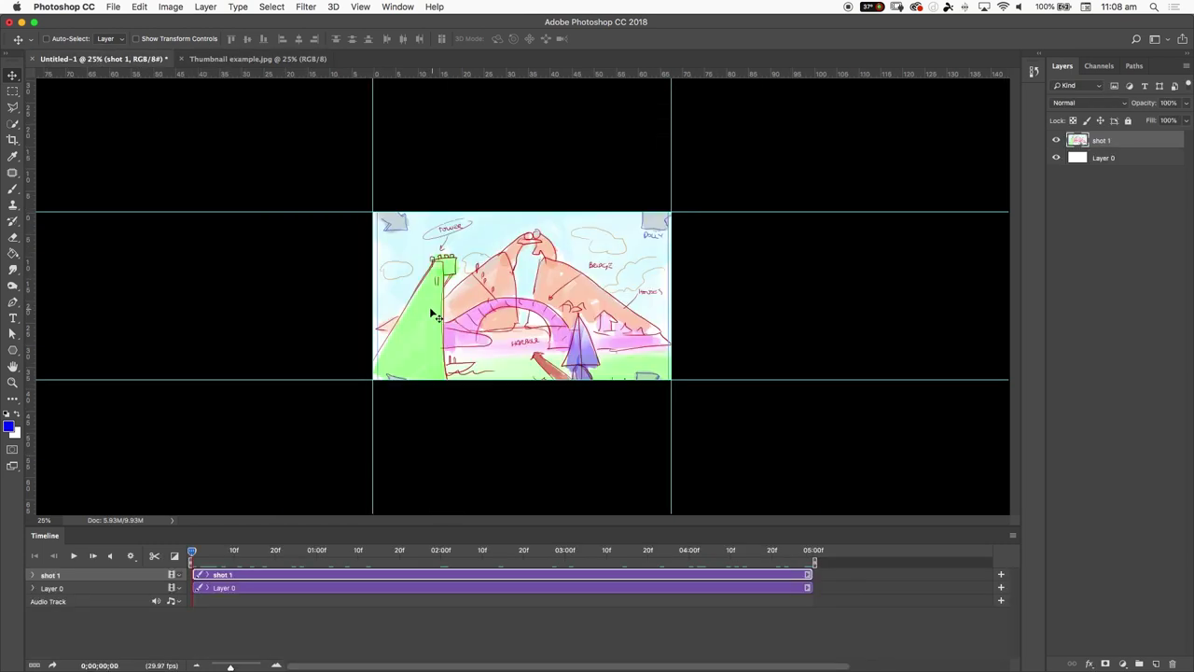
{"action": "left_click", "coordinate": [269, 61]}
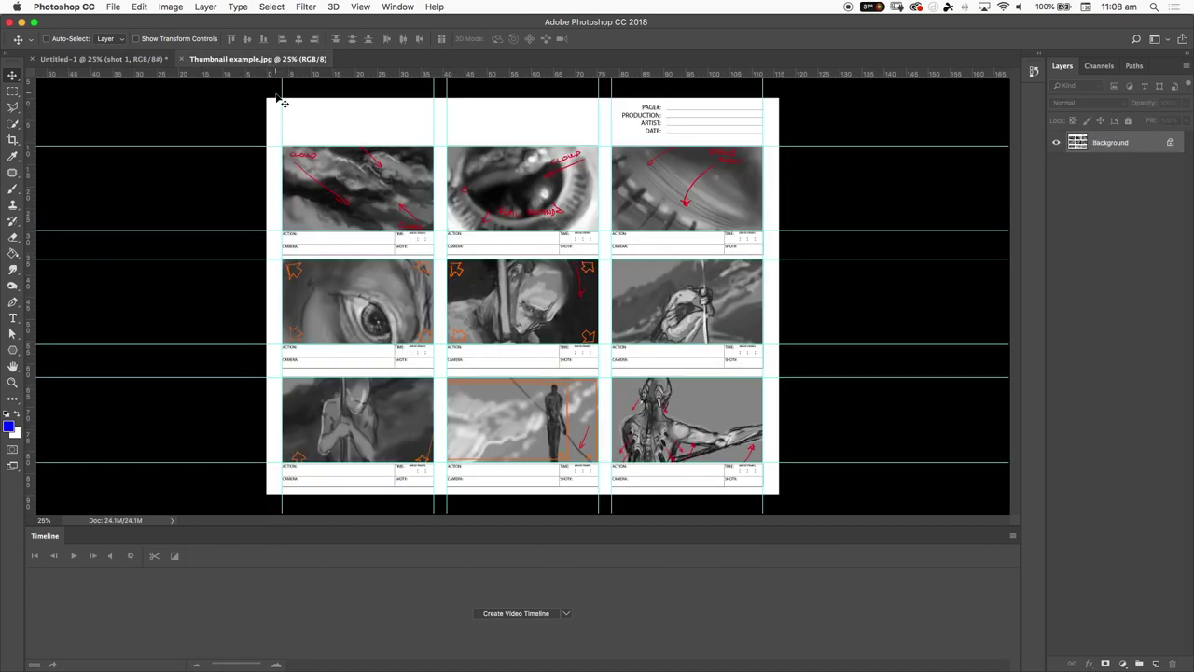
- Copy the first cloud panel from the thumbnail sheet and paste it as a new layer in Untitled-1
{"action": "left_click", "coordinate": [12, 91]}
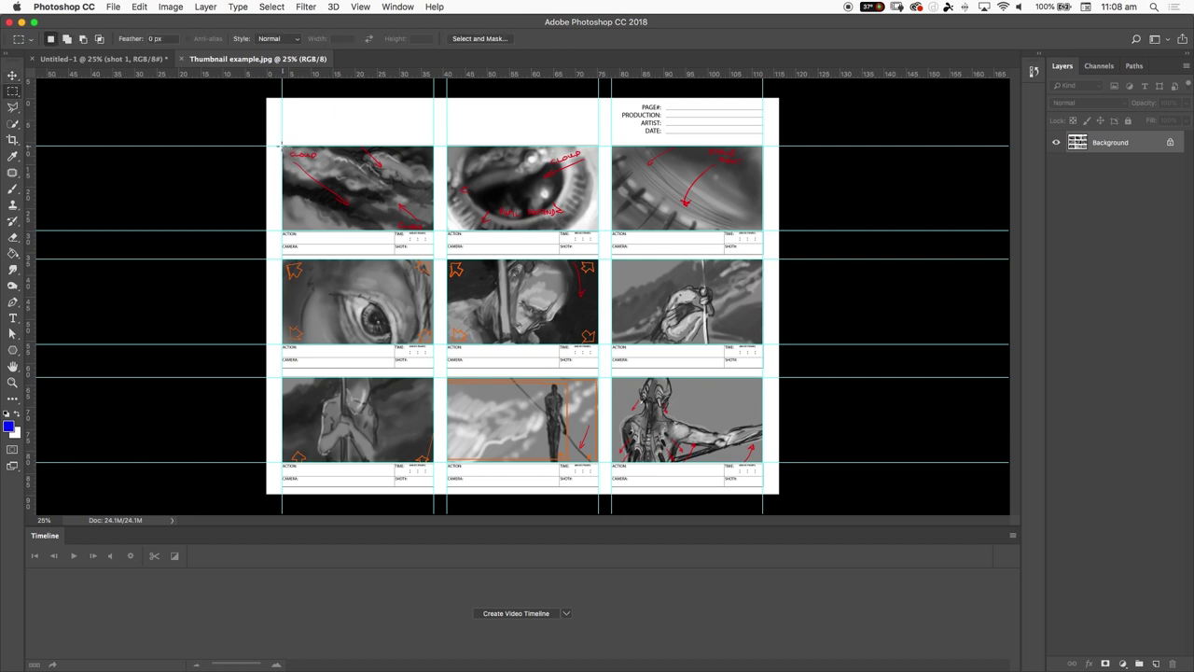
{"action": "left_click_drag", "start_coordinate": [282, 146], "coordinate": [433, 233]}
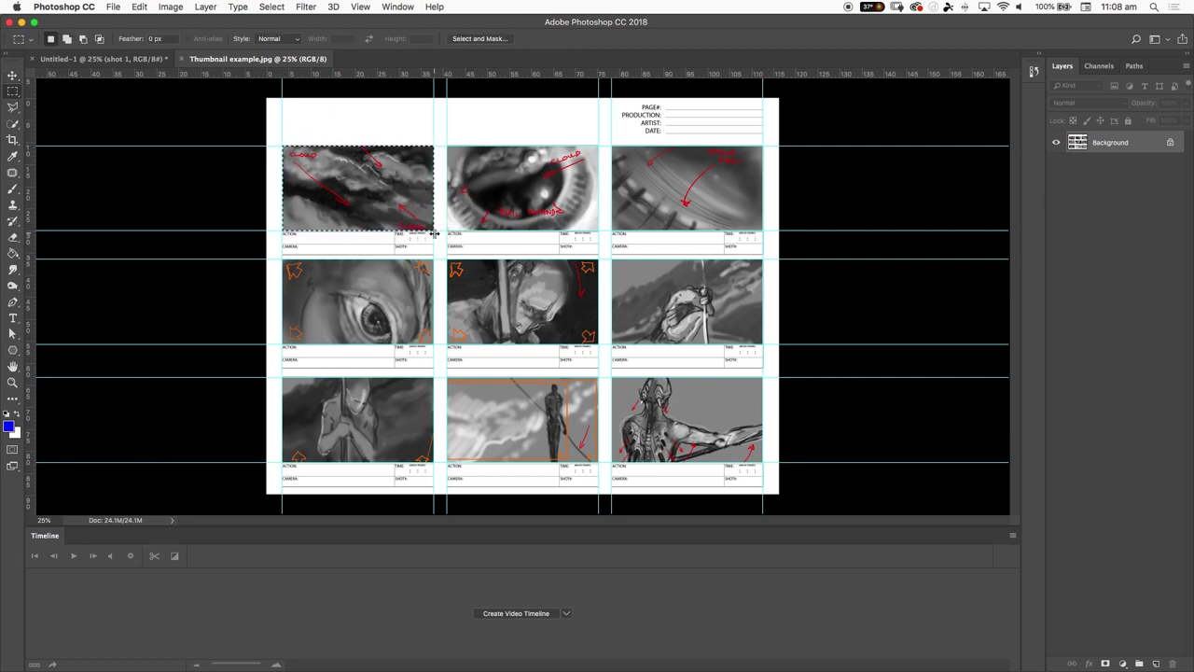
{"action": "left_click", "coordinate": [123, 60]}
{"action": "key", "text": "super+v"}
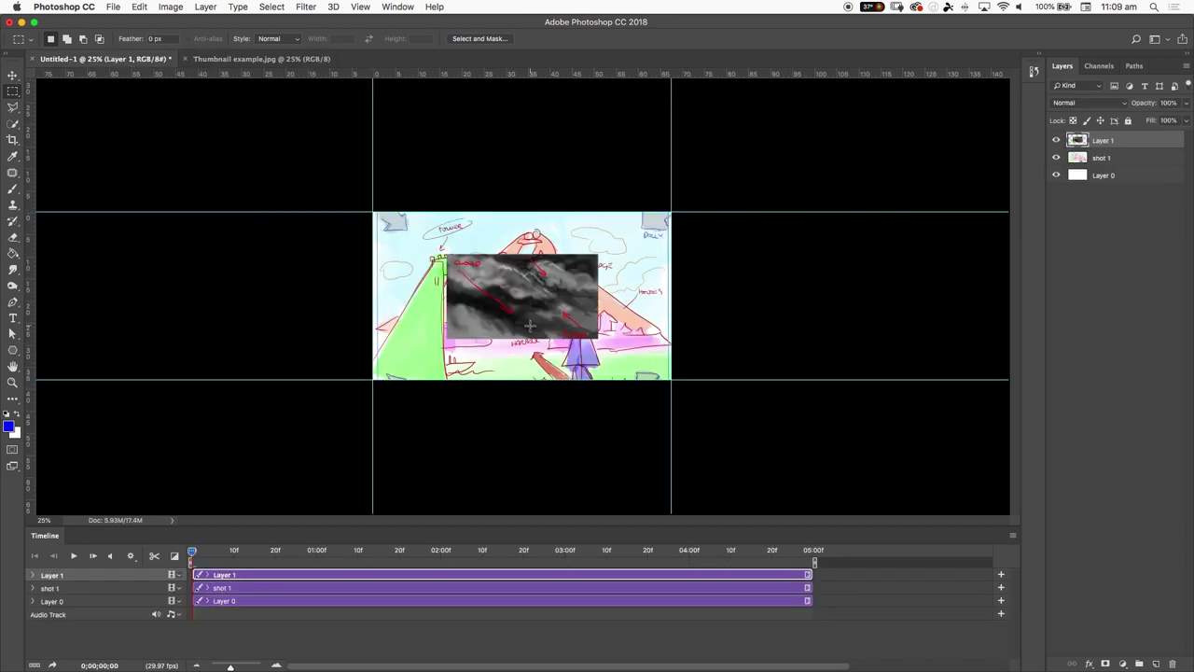
- Align the pasted cloud panel with the frame's upper-left guides and scale it to about 201.7% to fill the frame
{"action": "key", "text": "super+t"}
{"action": "left_click_drag", "start_coordinate": [530, 324], "coordinate": [459, 276]}
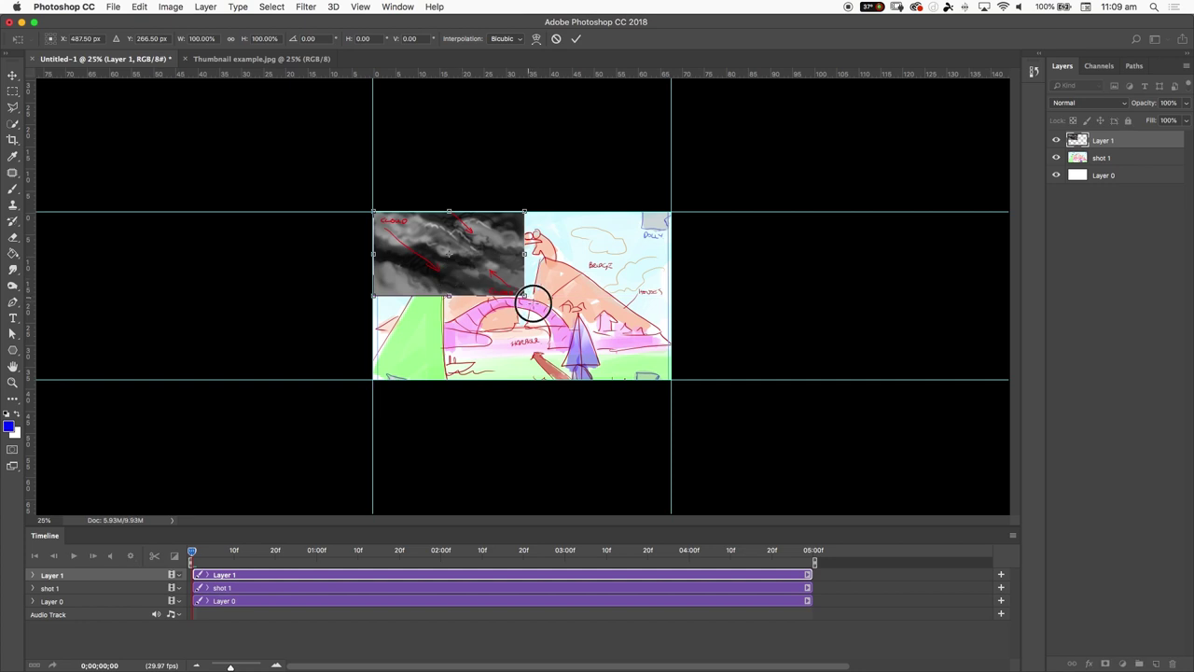
{"action": "left_click_drag", "start_coordinate": [524, 296], "coordinate": [673, 395]}
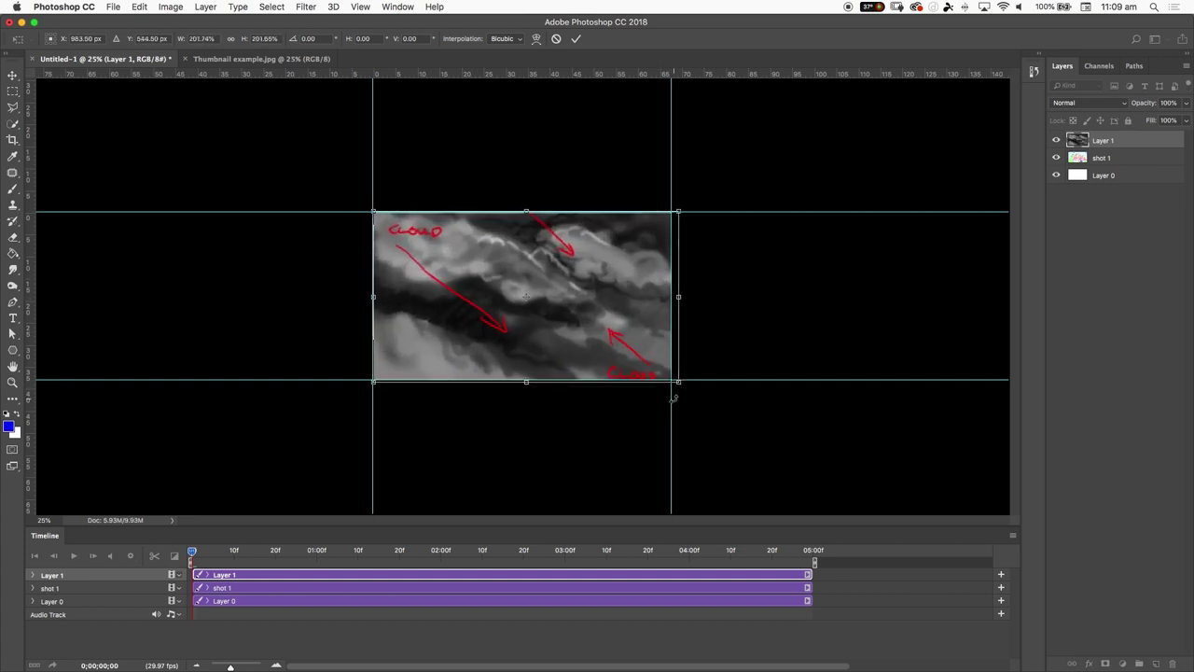
{"action": "key", "text": "Return"}
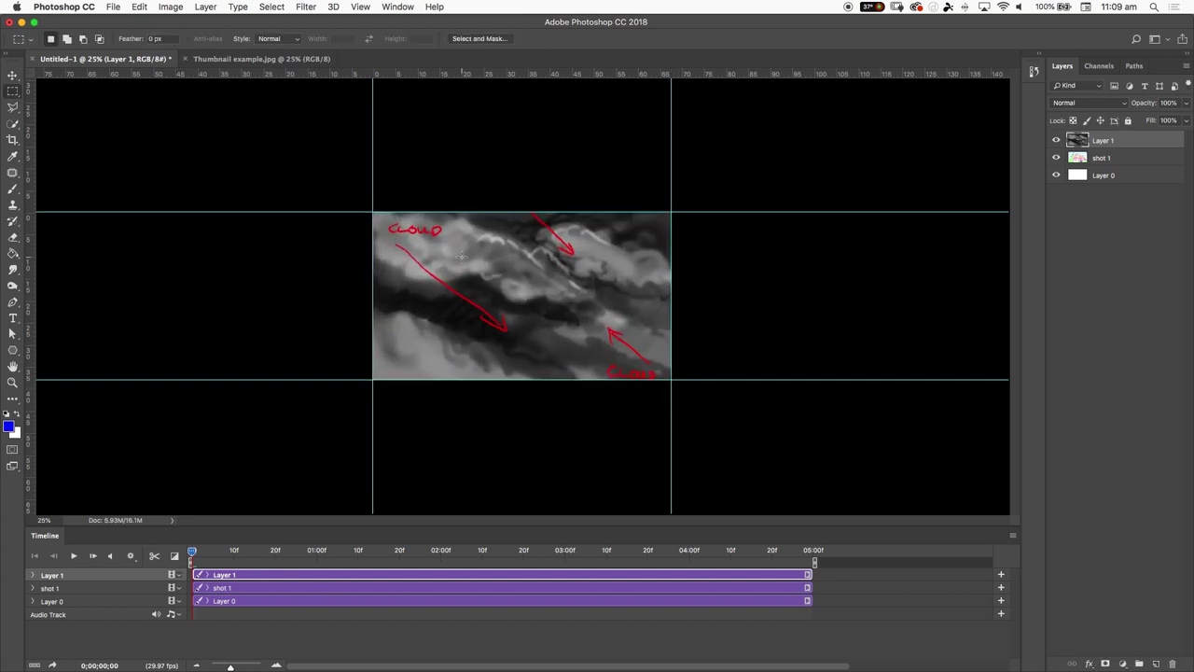
- Undo the transform and the pasting of the cloud panel in Untitled-1
{"action": "key", "text": "super+alt+z"}
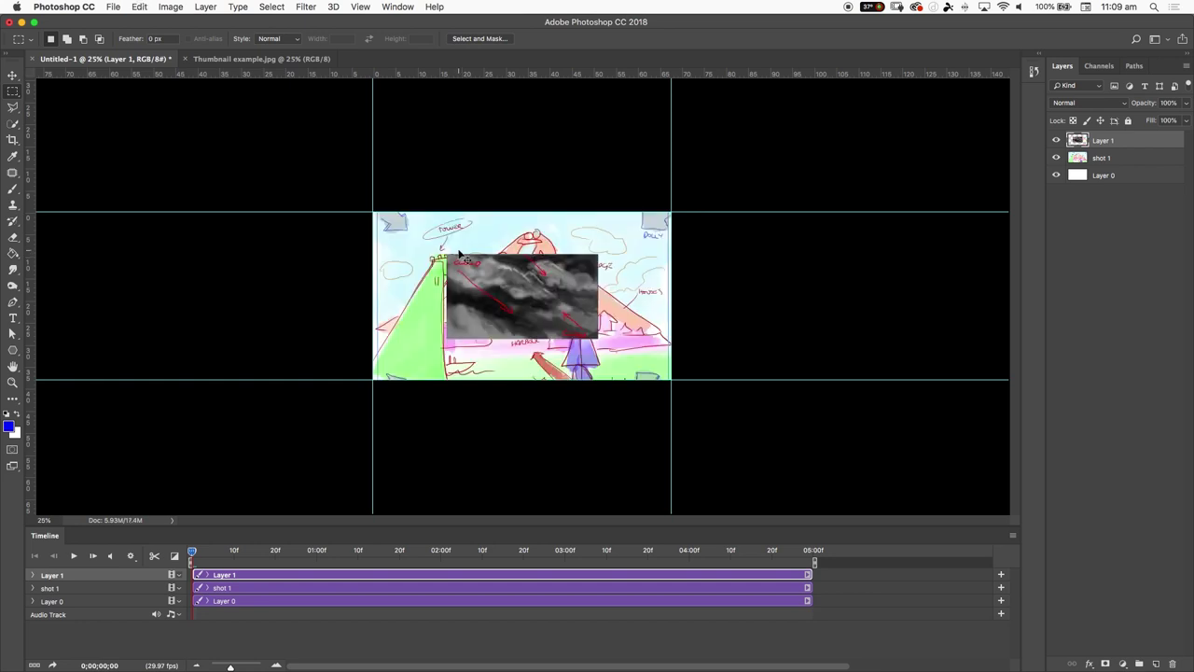
{"action": "key", "text": "super+alt+z"}
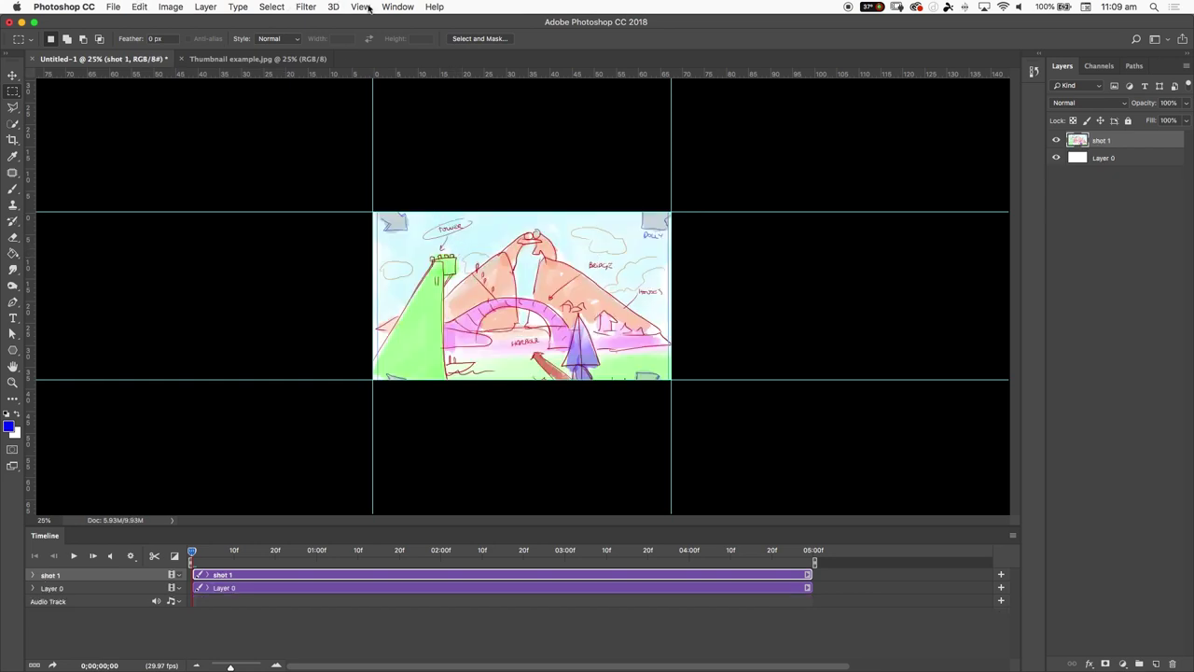
- Arrange the two documents side by side in a 2-up Vertical layout and widen the thumbnail sheet's pane
{"action": "left_click", "coordinate": [368, 8]}
{"action": "mouse_move", "coordinate": [392, 7]}
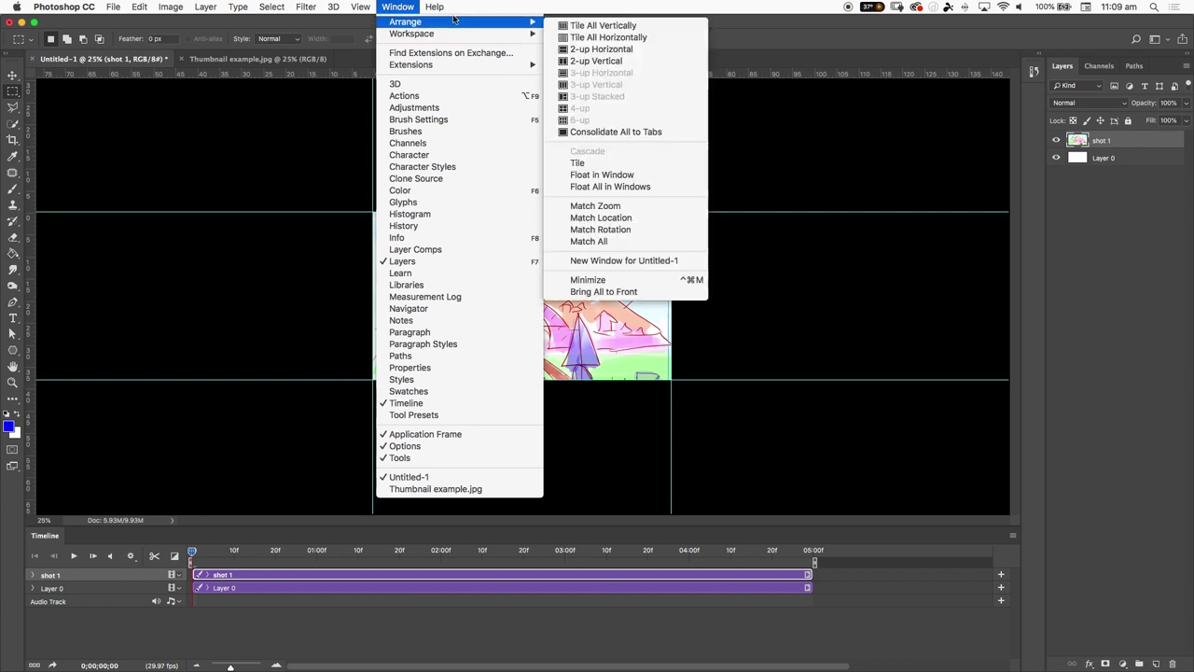
{"action": "left_click", "coordinate": [580, 61]}
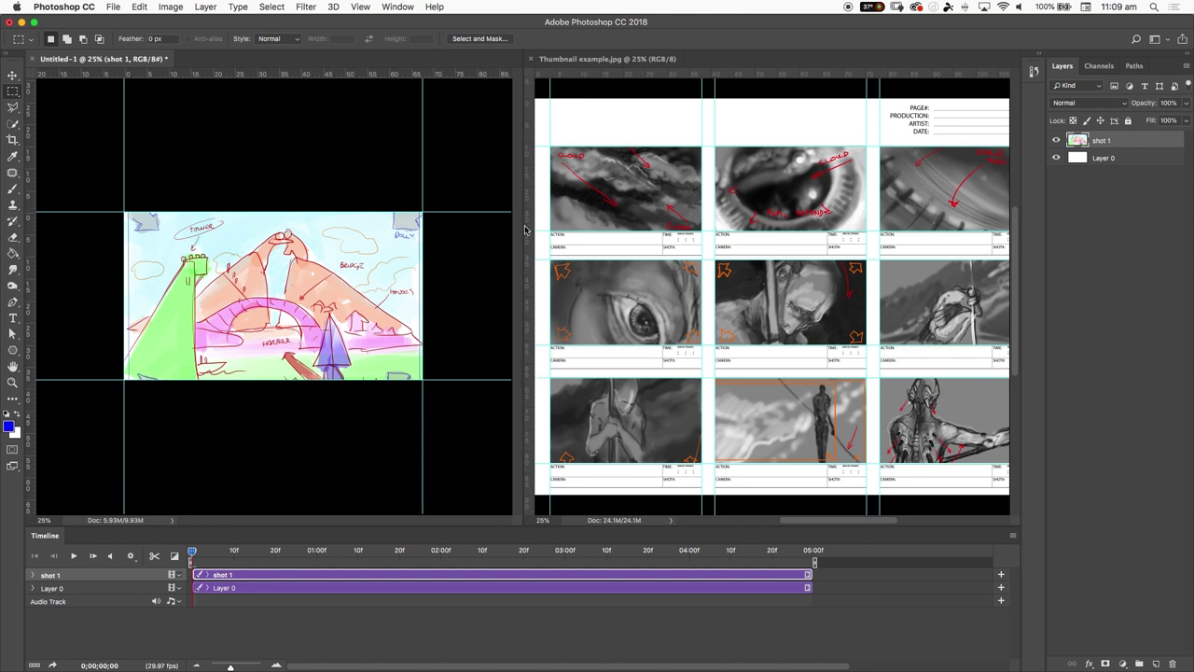
{"action": "left_click_drag", "start_coordinate": [523, 228], "coordinate": [471, 241]}
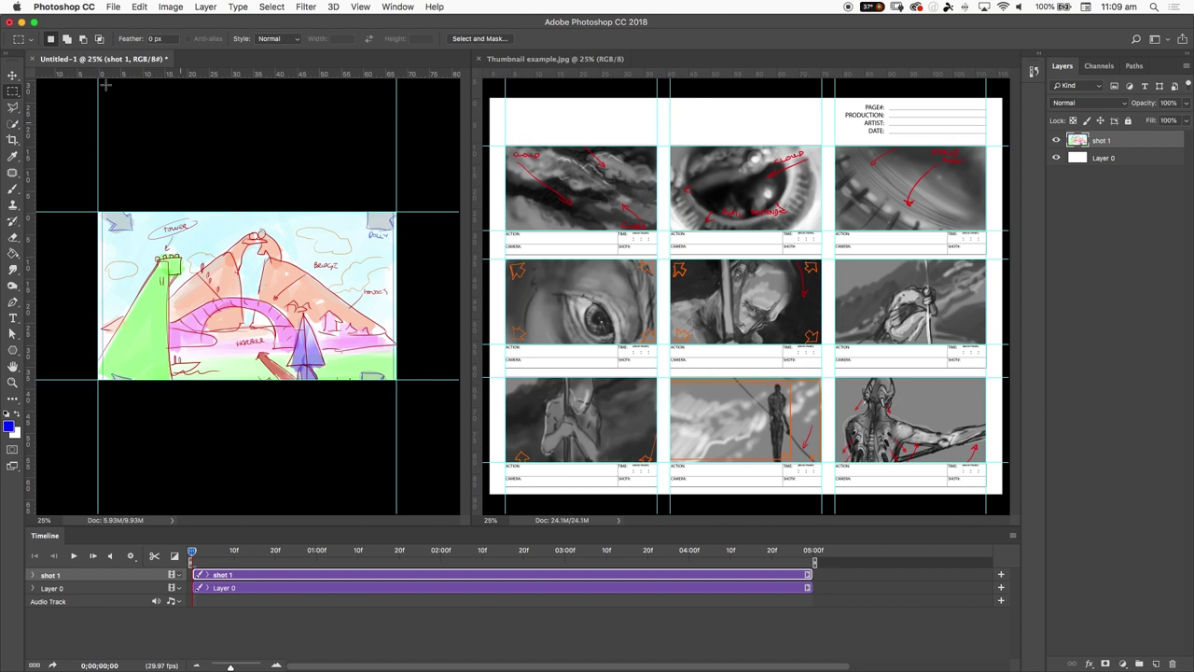
- Select the first cloud panel on the thumbnail sheet along its guides and copy it into the Untitled-1 document
{"action": "left_click", "coordinate": [525, 139]}
{"action": "left_click_drag", "start_coordinate": [507, 146], "coordinate": [657, 230]}
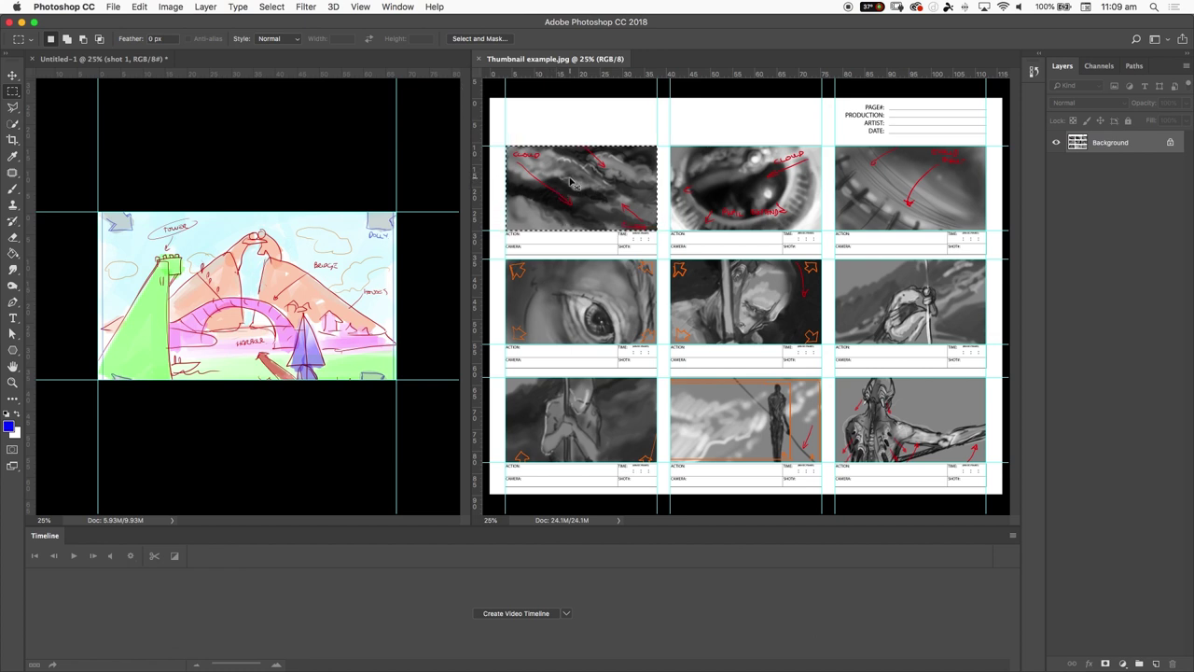
{"action": "left_click_drag", "start_coordinate": [576, 182], "coordinate": [333, 165]}
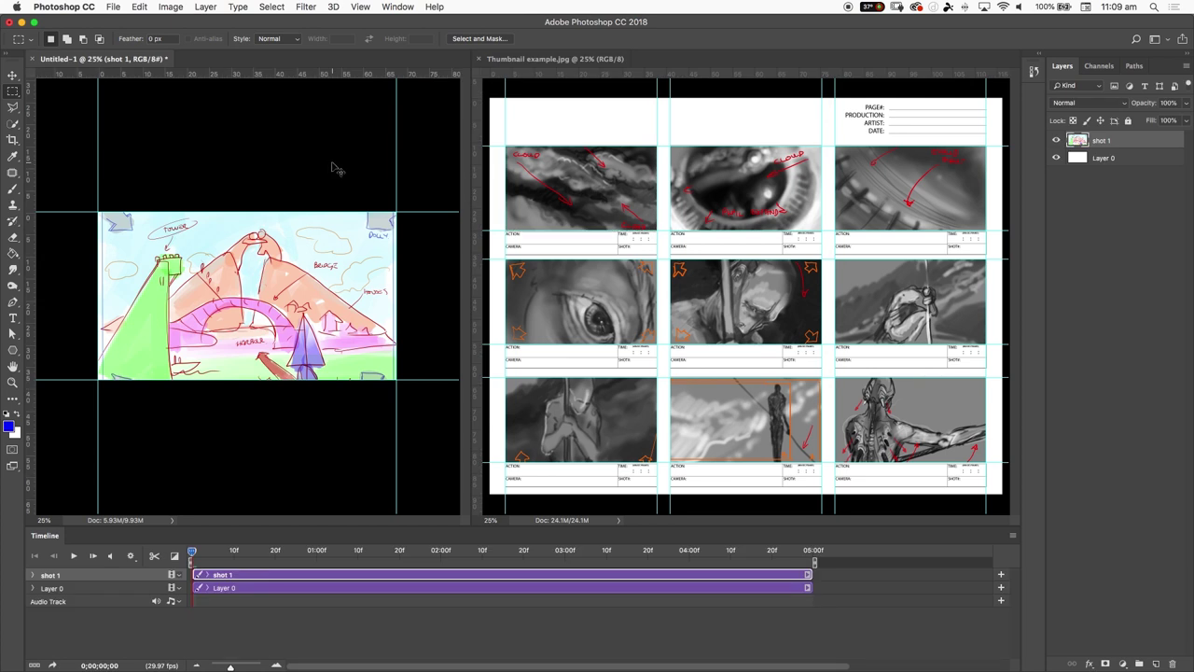
- Copy the middle panel of the thumbnail sheet's first row and paste it as a new layer in Untitled-1
{"action": "left_click", "coordinate": [702, 193]}
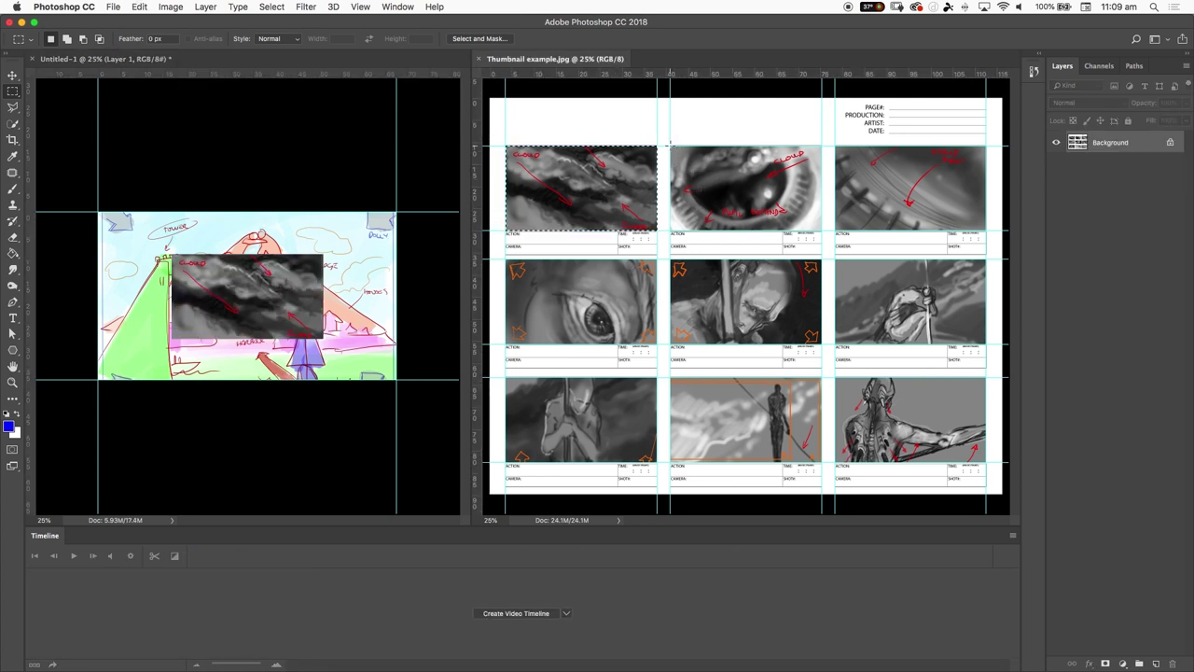
{"action": "left_click_drag", "start_coordinate": [668, 146], "coordinate": [822, 231]}
{"action": "key", "text": "cmd+c"}
{"action": "left_click", "coordinate": [366, 200]}
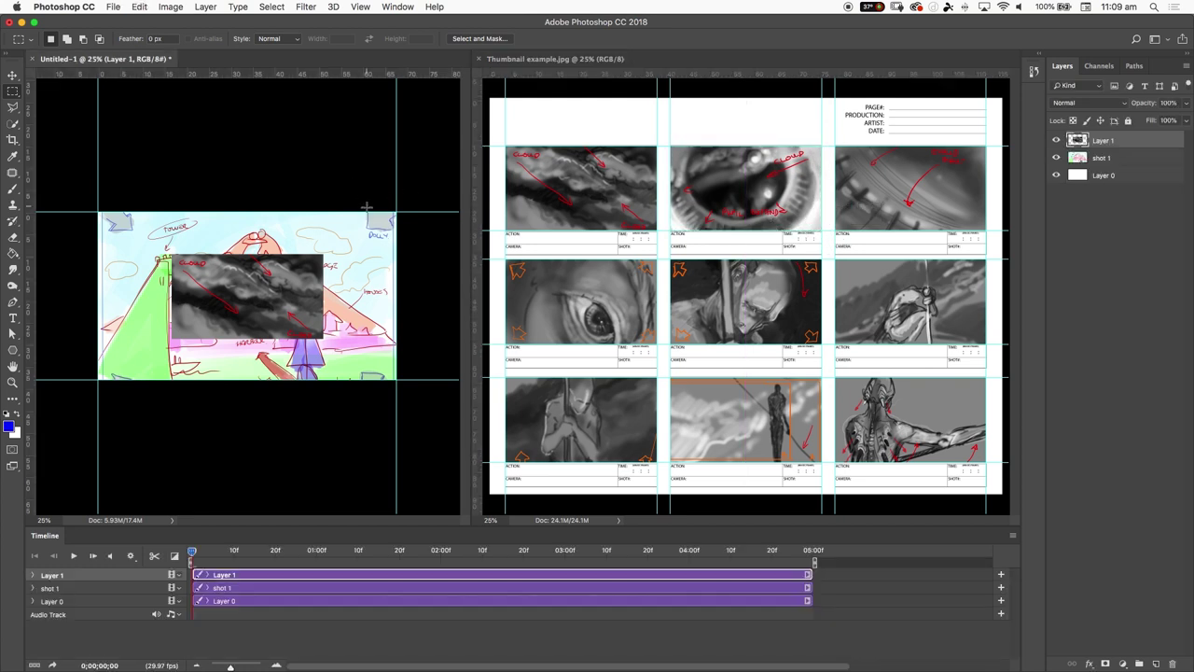
{"action": "key", "text": "cmd+v"}
- Copy the third panel of the thumbnail sheet's first row and paste it as a new layer in Untitled-1
{"action": "left_click", "coordinate": [840, 142]}
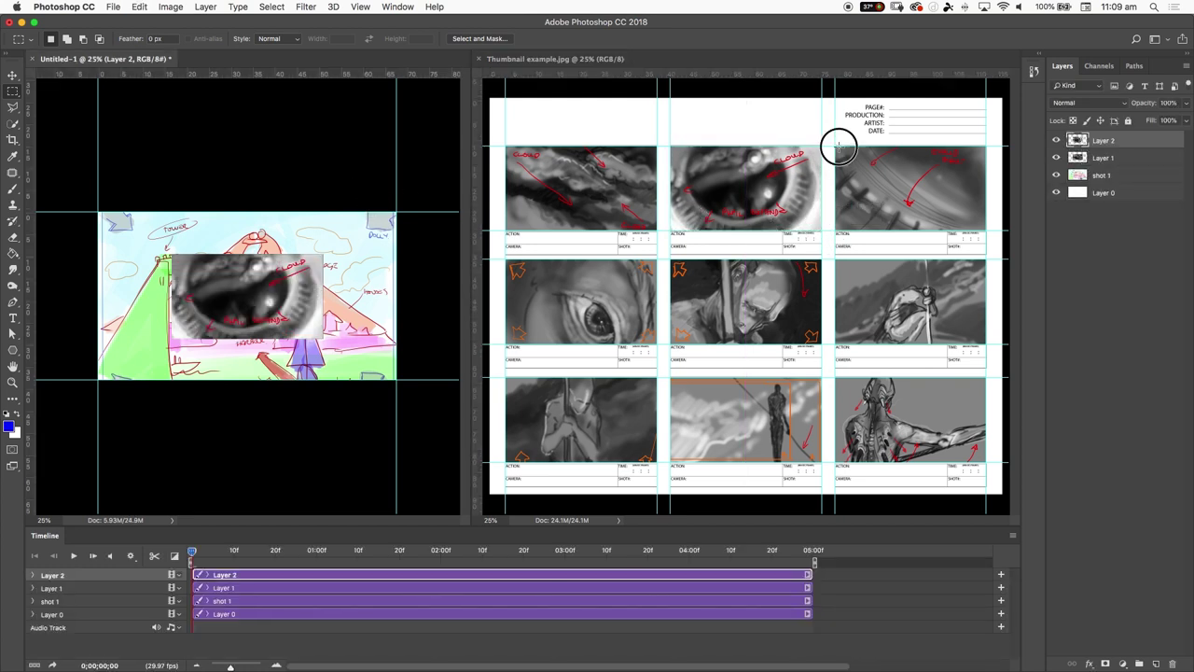
{"action": "left_click_drag", "start_coordinate": [835, 145], "coordinate": [987, 233]}
{"action": "key", "text": "super+c"}
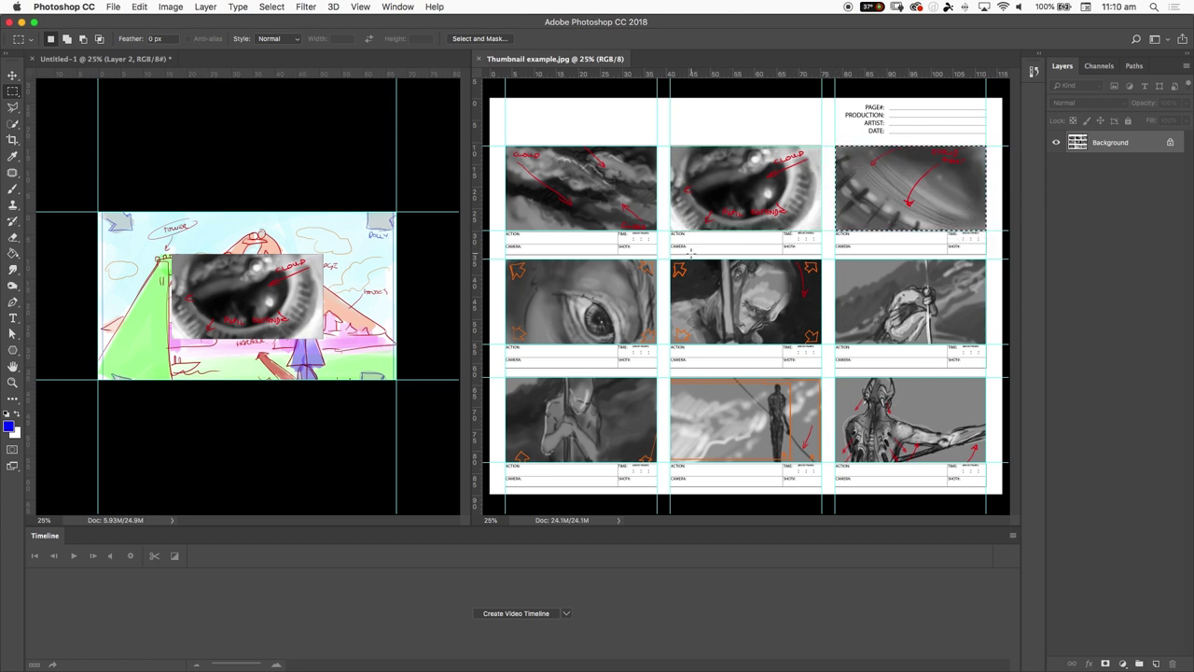
{"action": "left_click", "coordinate": [254, 273]}
{"action": "key", "text": "super+v"}
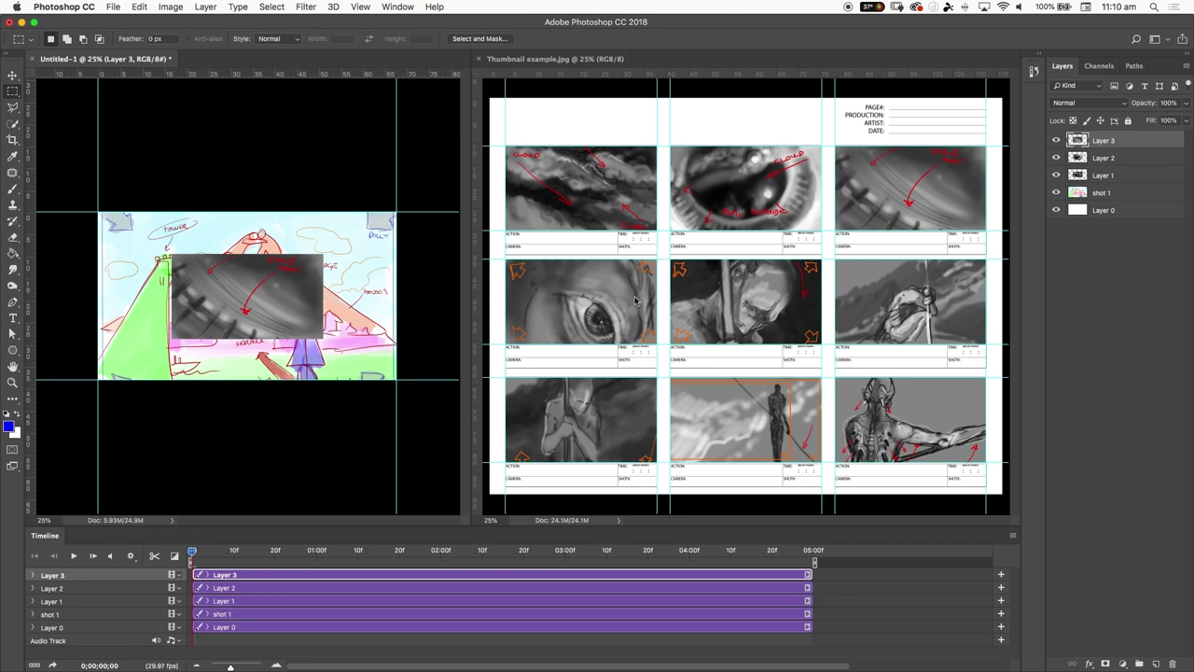
- Copy the eye close-up that starts the thumbnail sheet's second row and paste it as a new layer in Untitled-1
{"action": "left_click", "coordinate": [502, 266]}
{"action": "left_click_drag", "start_coordinate": [505, 259], "coordinate": [656, 343]}
{"action": "key", "text": "super+c"}
{"action": "left_click", "coordinate": [293, 294]}
{"action": "key", "text": "super+v"}
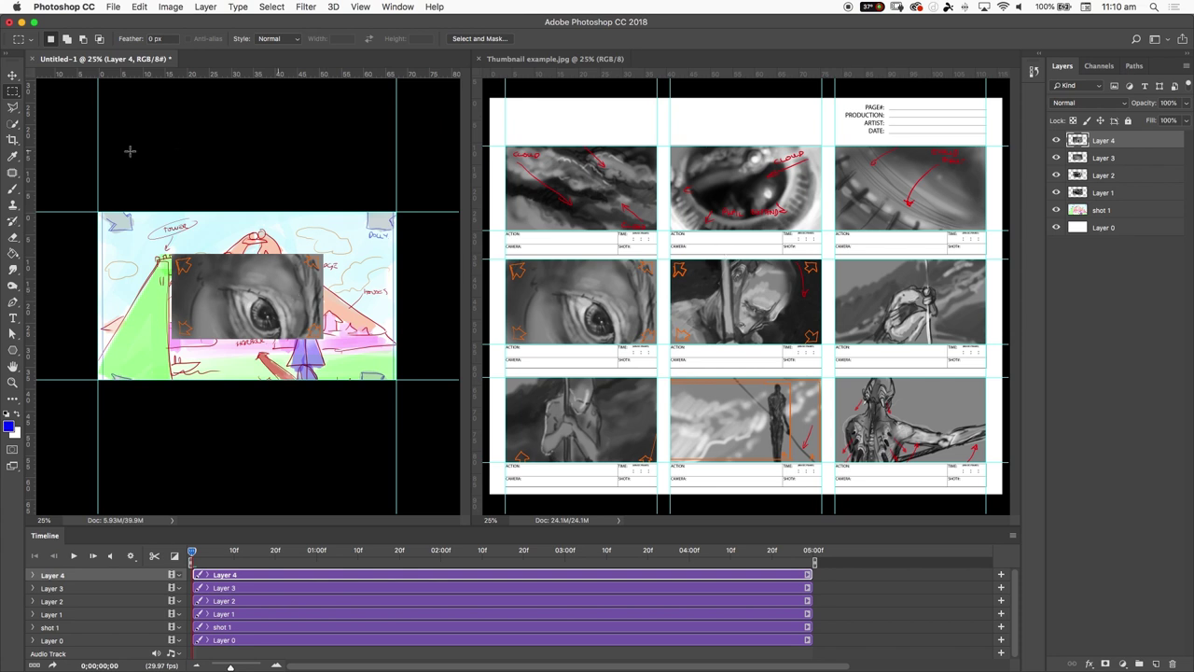
- Copy the middle panel of the second row into Untitled-1 as a new layer, and close Thumbnail example.jpg
{"action": "left_click", "coordinate": [721, 292]}
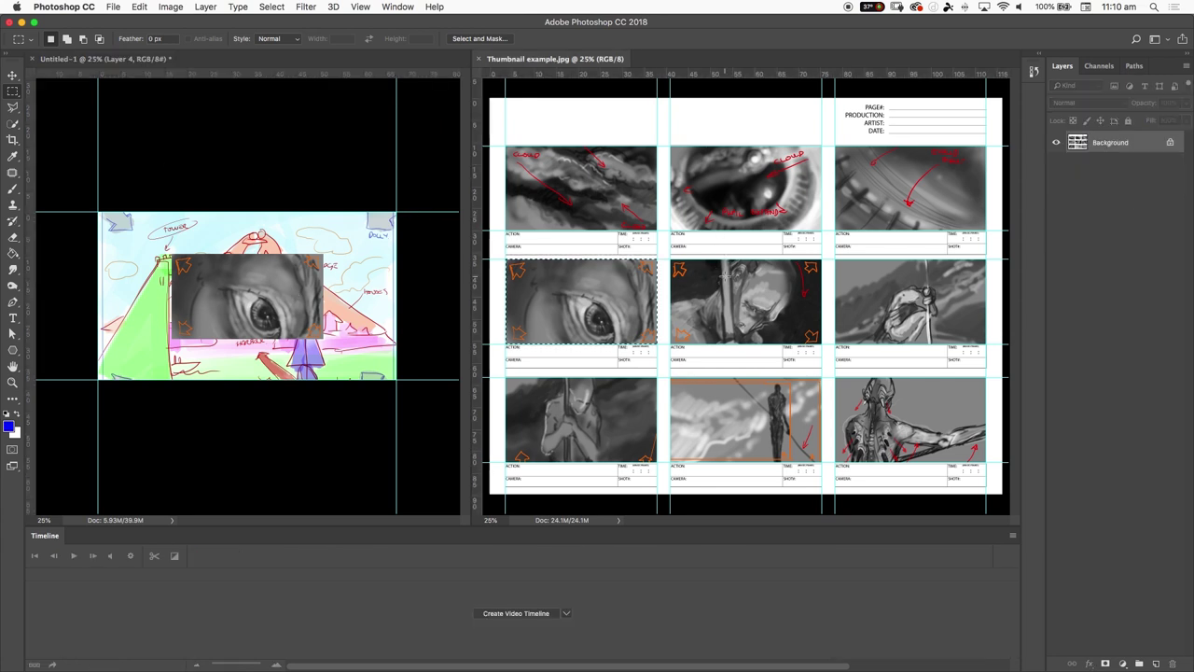
{"action": "left_click", "coordinate": [670, 262]}
{"action": "left_click_drag", "start_coordinate": [671, 261], "coordinate": [821, 346]}
{"action": "key", "text": "super+c"}
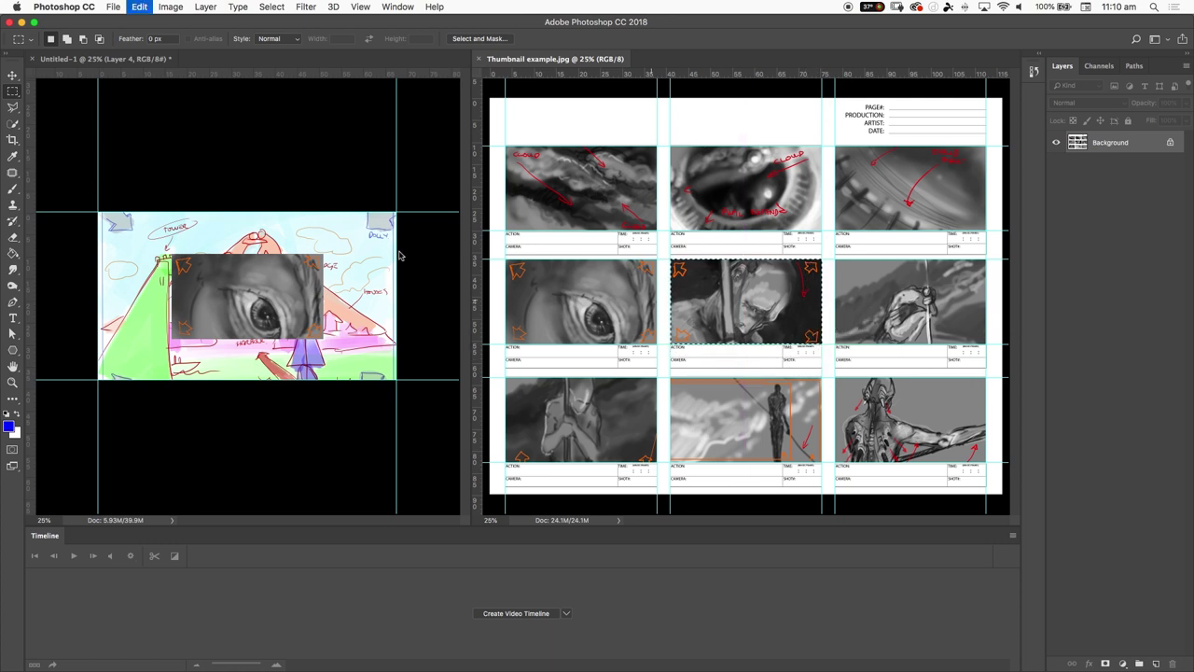
{"action": "left_click", "coordinate": [389, 250]}
{"action": "key", "text": "super+v"}
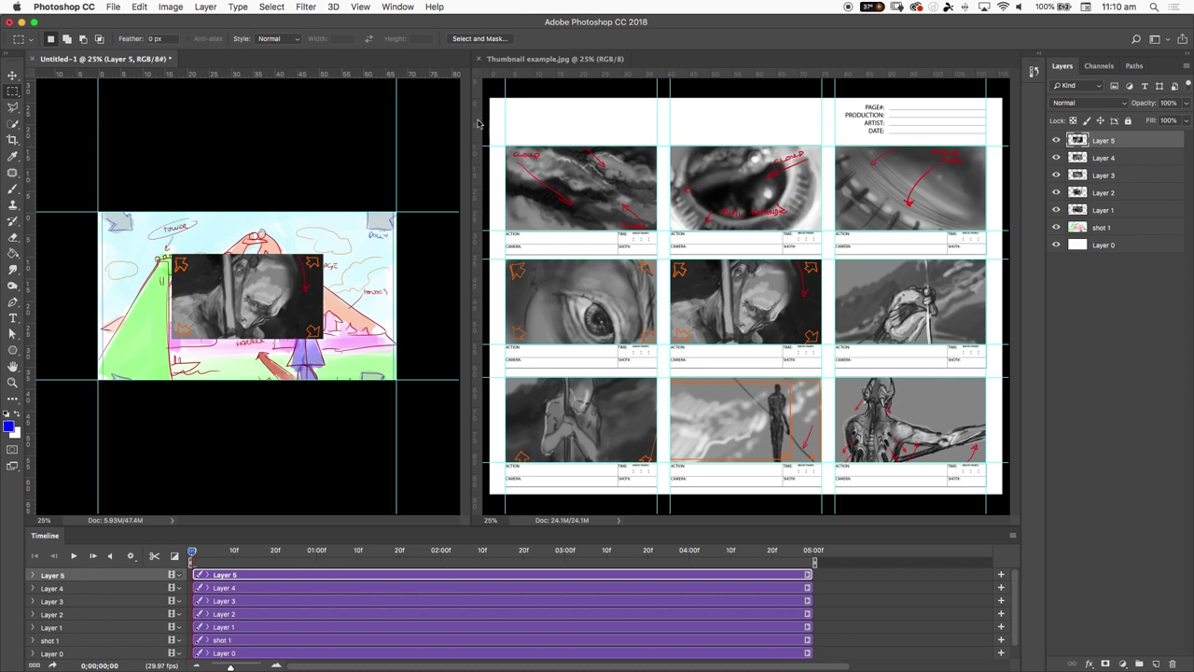
{"action": "left_click", "coordinate": [478, 59]}
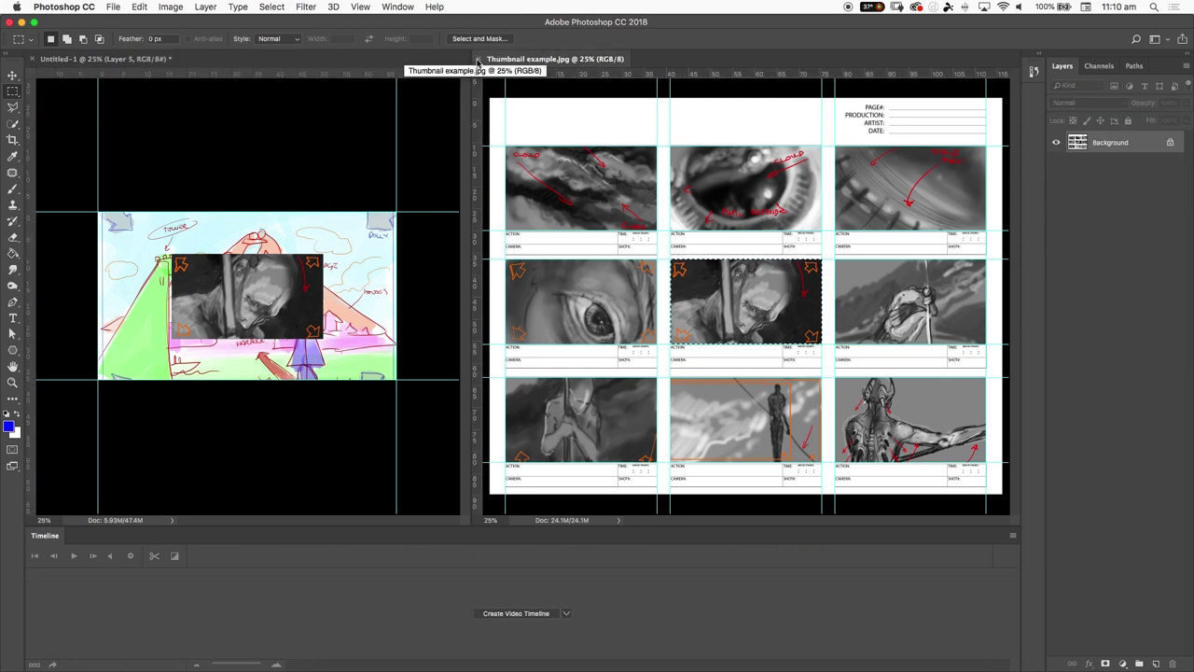
{"action": "left_click", "coordinate": [478, 59]}
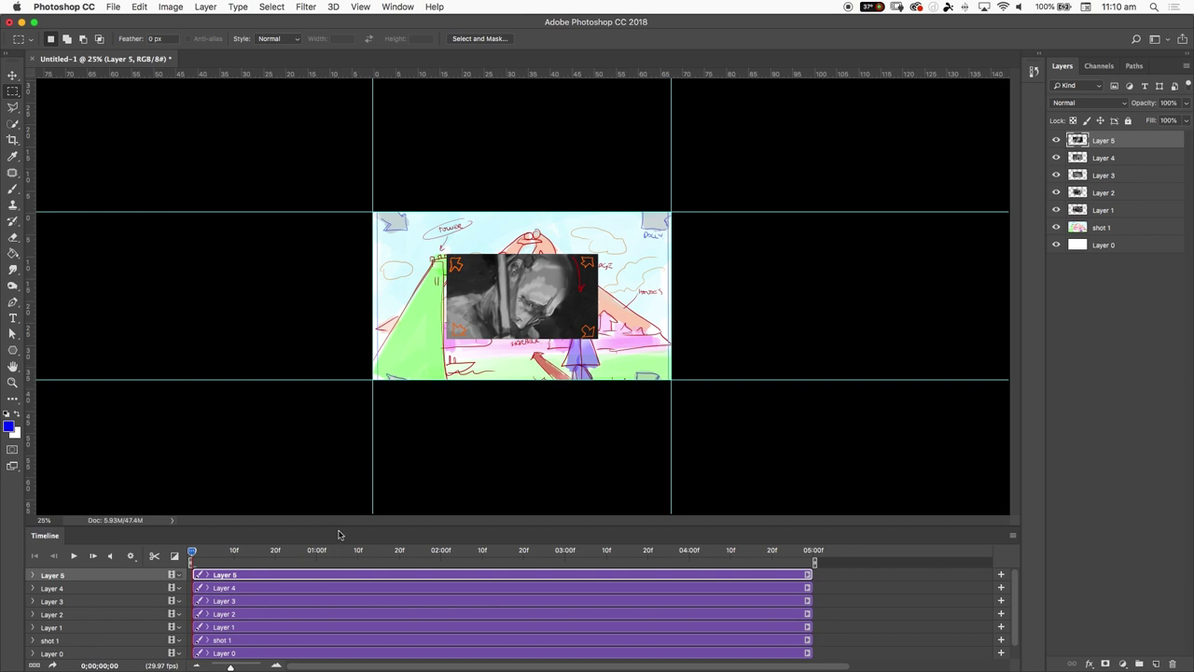
- Enlarge the timeline area to show every track and check the stacked thumbnails by toggling Layer 5's visibility
{"action": "left_click_drag", "start_coordinate": [340, 527], "coordinate": [342, 464]}
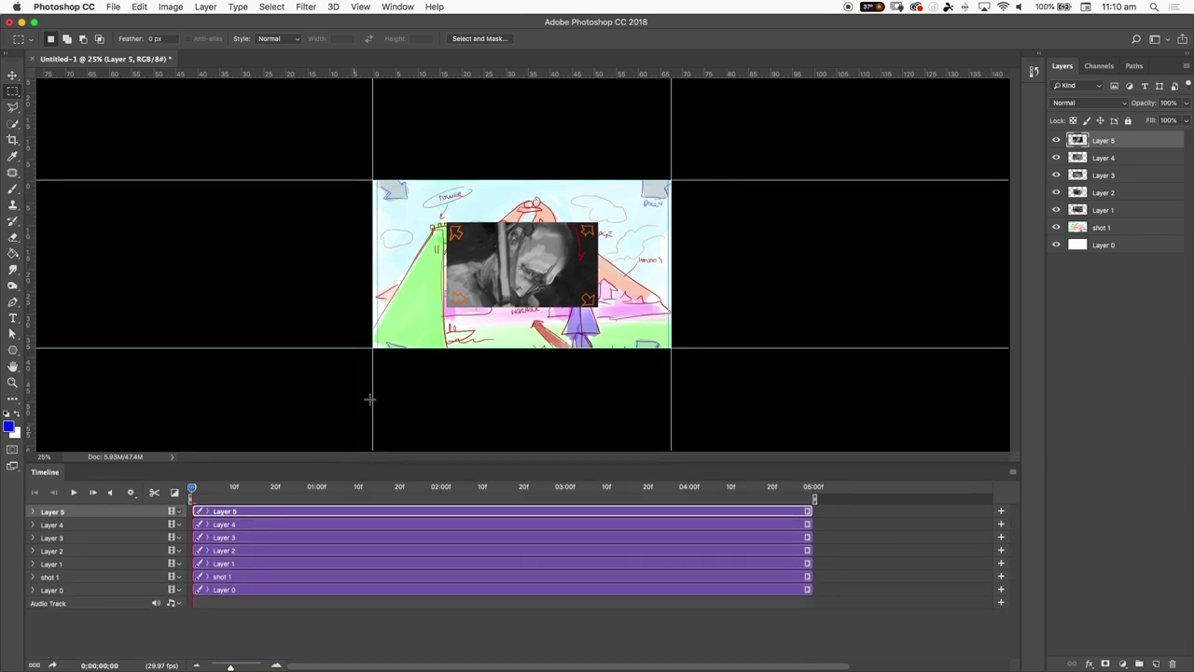
{"action": "left_click", "coordinate": [1056, 140]}
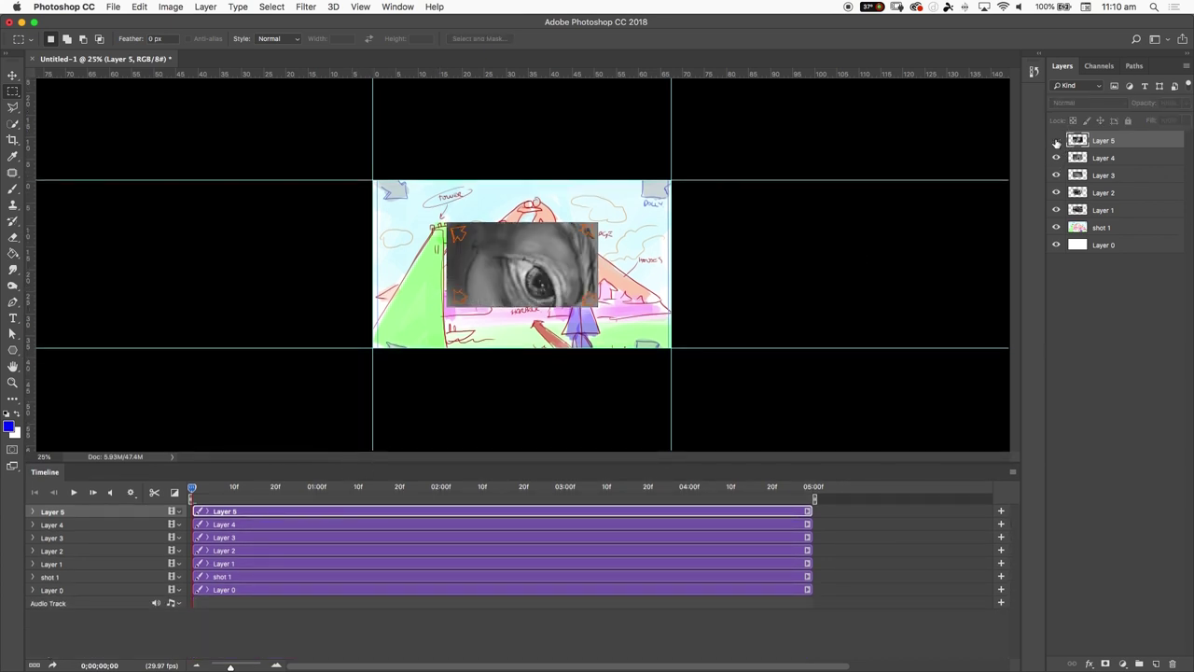
{"action": "left_click", "coordinate": [1056, 141]}
{"action": "mouse_move", "coordinate": [1056, 141]}
{"action": "left_mouse_down"}
{"action": "mouse_move", "coordinate": [1056, 220]}
{"action": "mouse_move", "coordinate": [1056, 140]}
{"action": "left_mouse_up"}
{"action": "left_click", "coordinate": [1056, 210]}
- Scale Layers 1 through 5 together to about 203% so they fill the canvas guides, and deselect them
{"action": "key", "text": "super+t"}
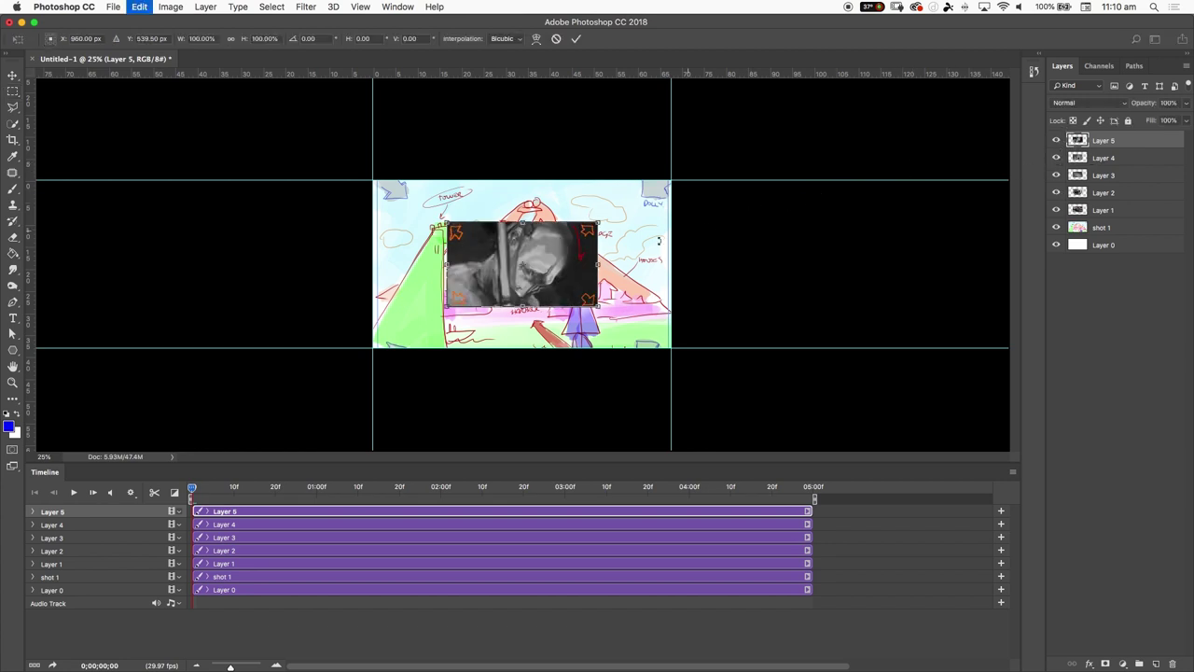
{"action": "key", "text": "Return"}
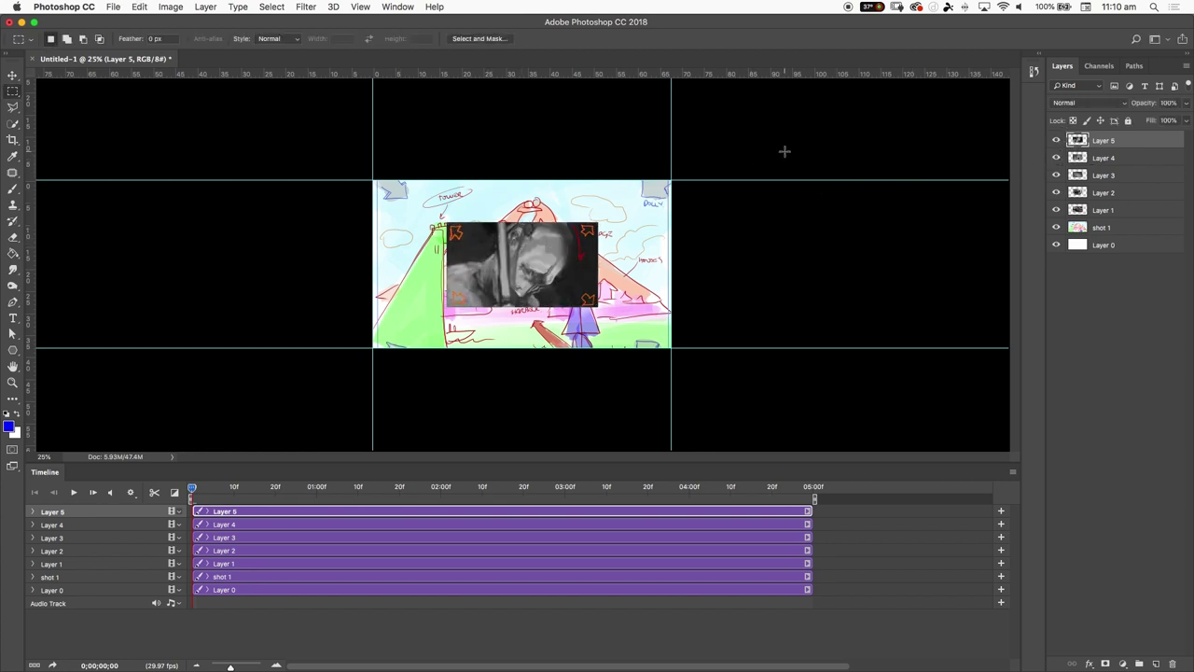
{"action": "left_click", "coordinate": [1122, 211], "text": "shift"}
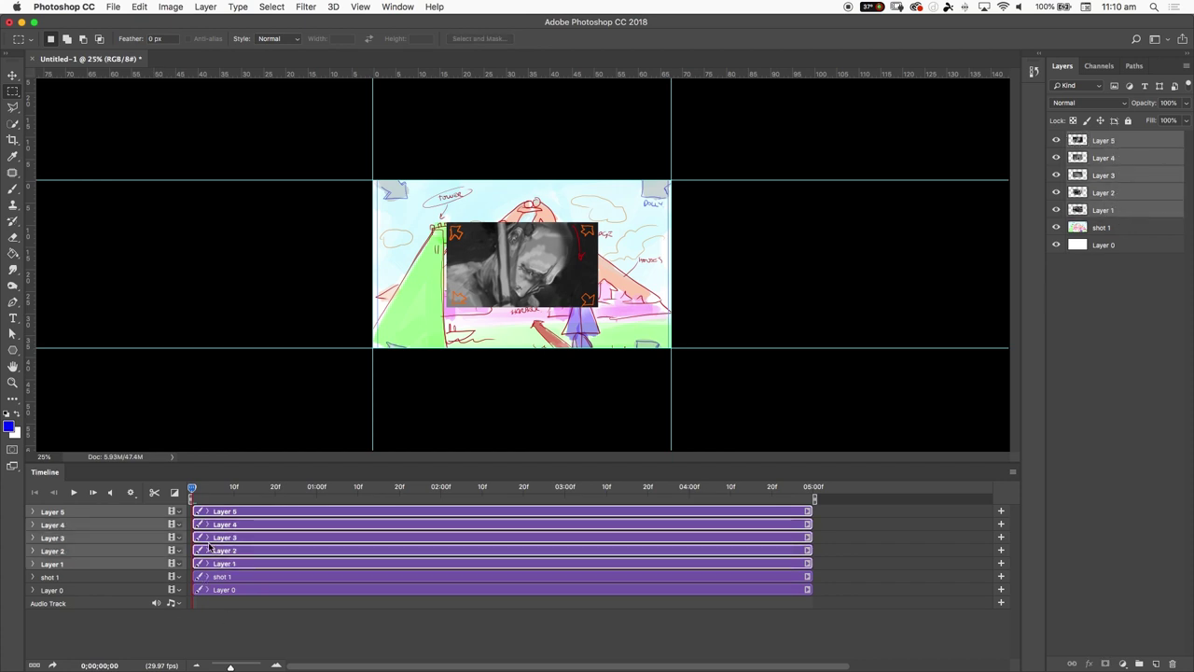
{"action": "key", "text": "super+t"}
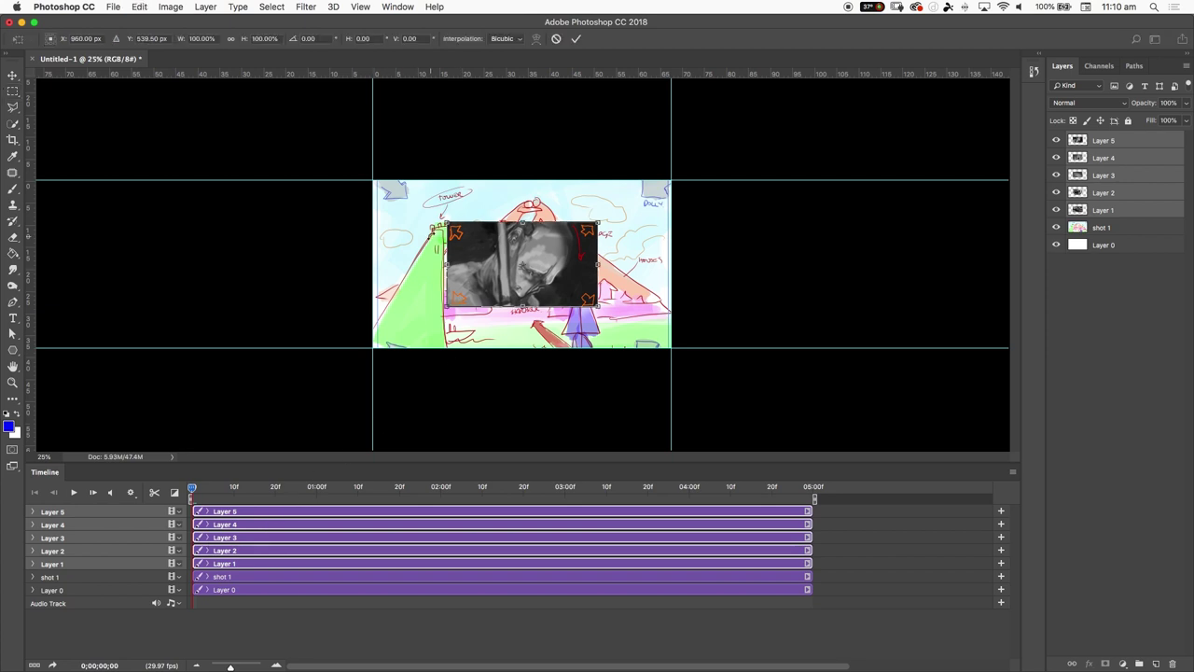
{"action": "left_click_drag", "start_coordinate": [450, 220], "coordinate": [365, 193]}
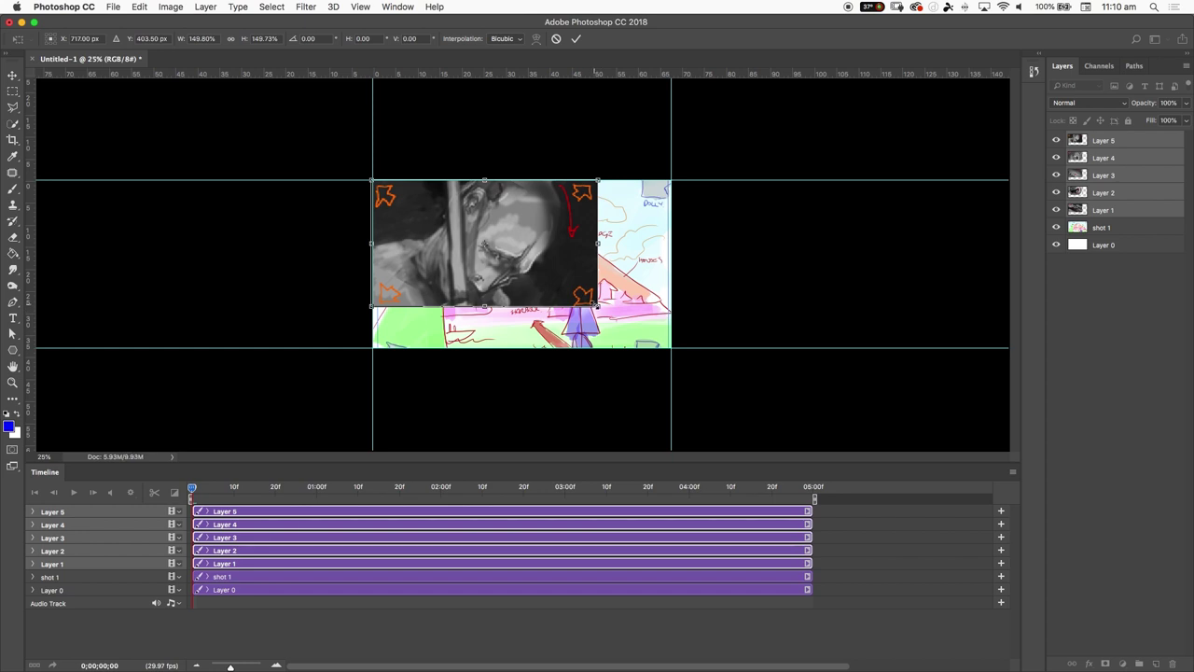
{"action": "left_click_drag", "start_coordinate": [598, 308], "coordinate": [673, 365]}
{"action": "left_click_drag", "start_coordinate": [627, 331], "coordinate": [623, 328]}
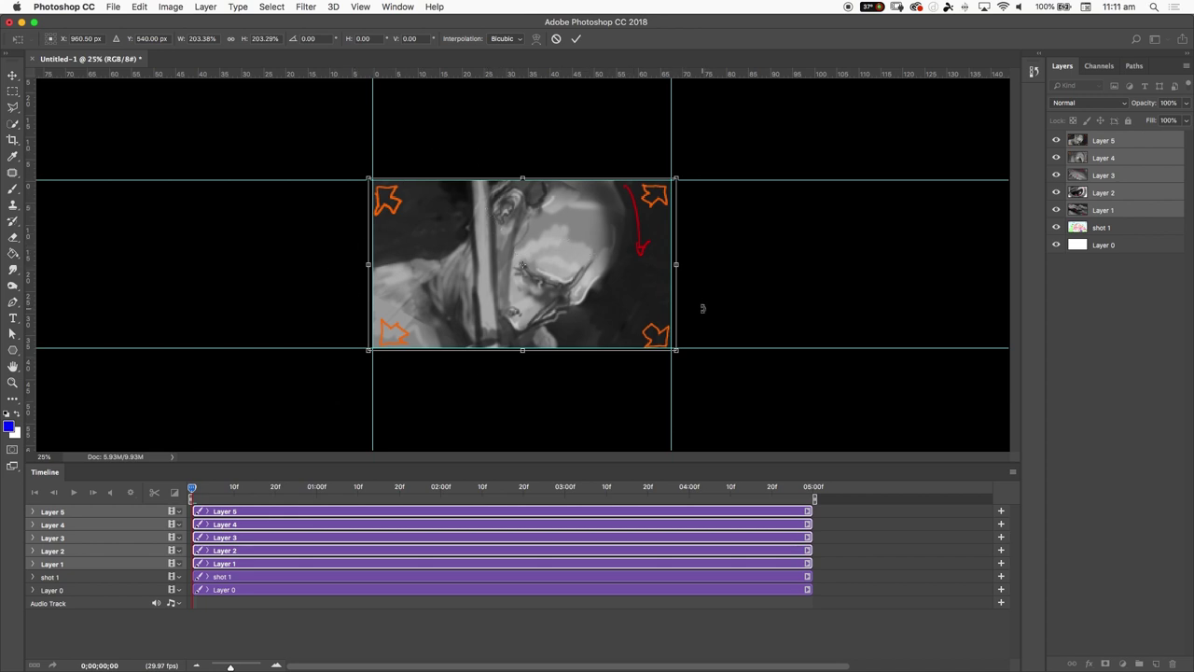
{"action": "key", "text": "Return"}
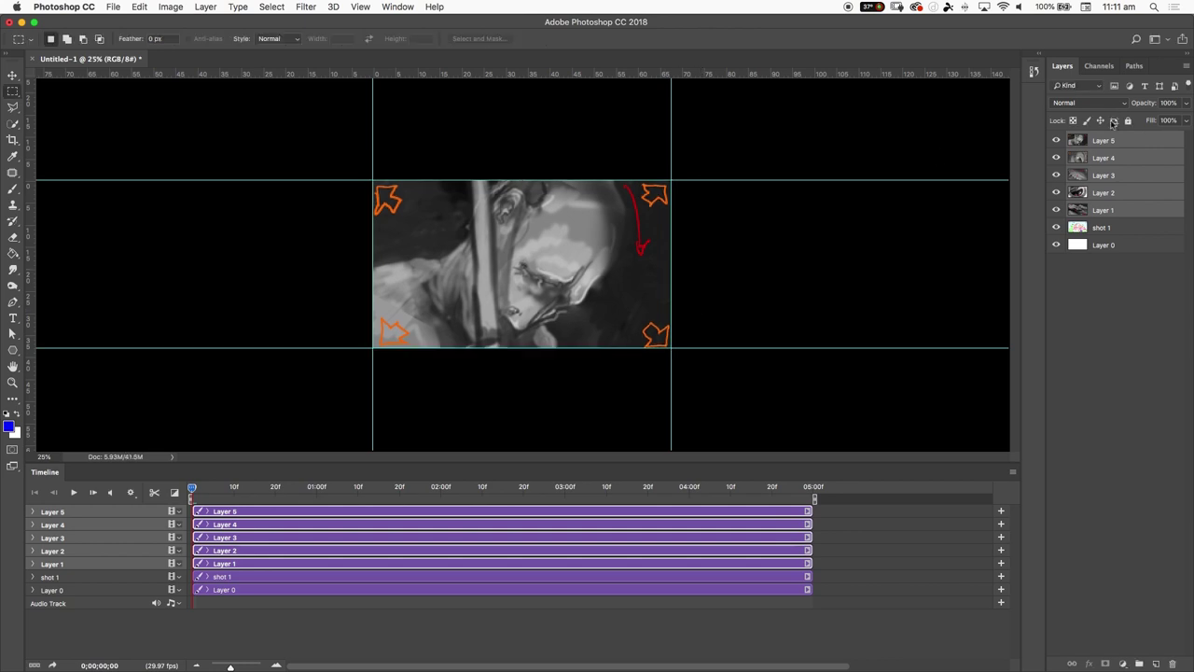
{"action": "left_click", "coordinate": [1134, 319]}
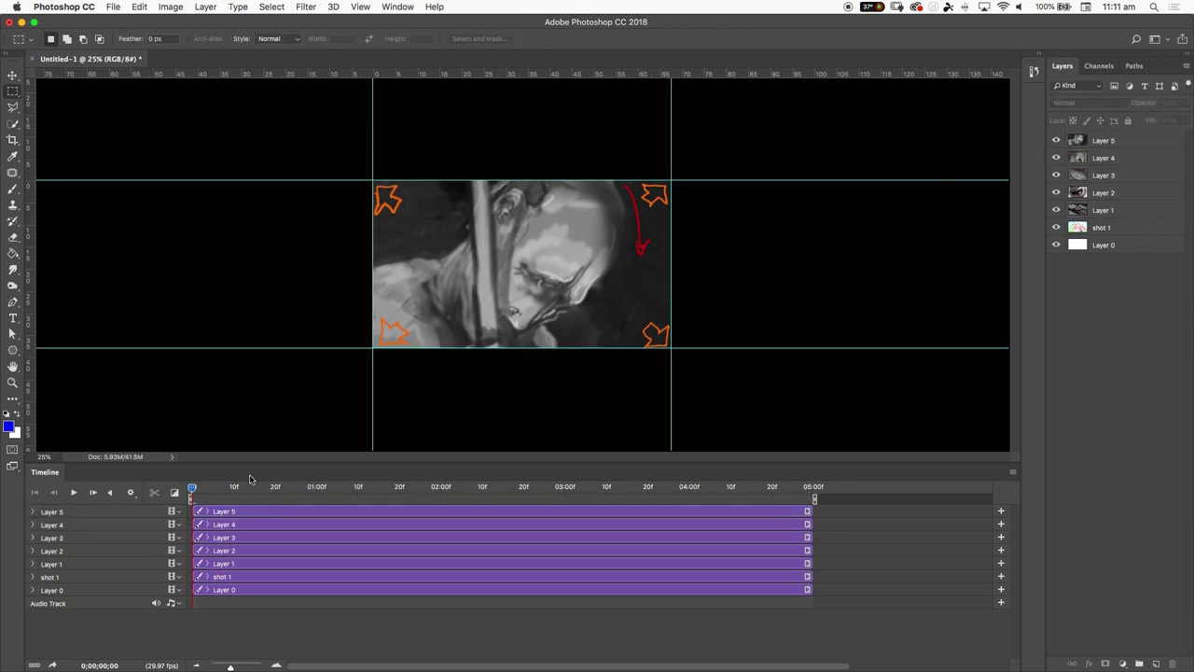
- Toggle Layer 5 off and on to compare it with the enlarged layer beneath
{"action": "left_click", "coordinate": [1057, 140]}
{"action": "left_click", "coordinate": [1057, 139]}
{"action": "left_click", "coordinate": [1057, 140]}
{"action": "left_click", "coordinate": [1057, 140]}
- Rename Layer 1, Layer 2 and Layer 3 as shot 2, shot 3 and shot 4
{"action": "double_click", "coordinate": [1103, 210]}
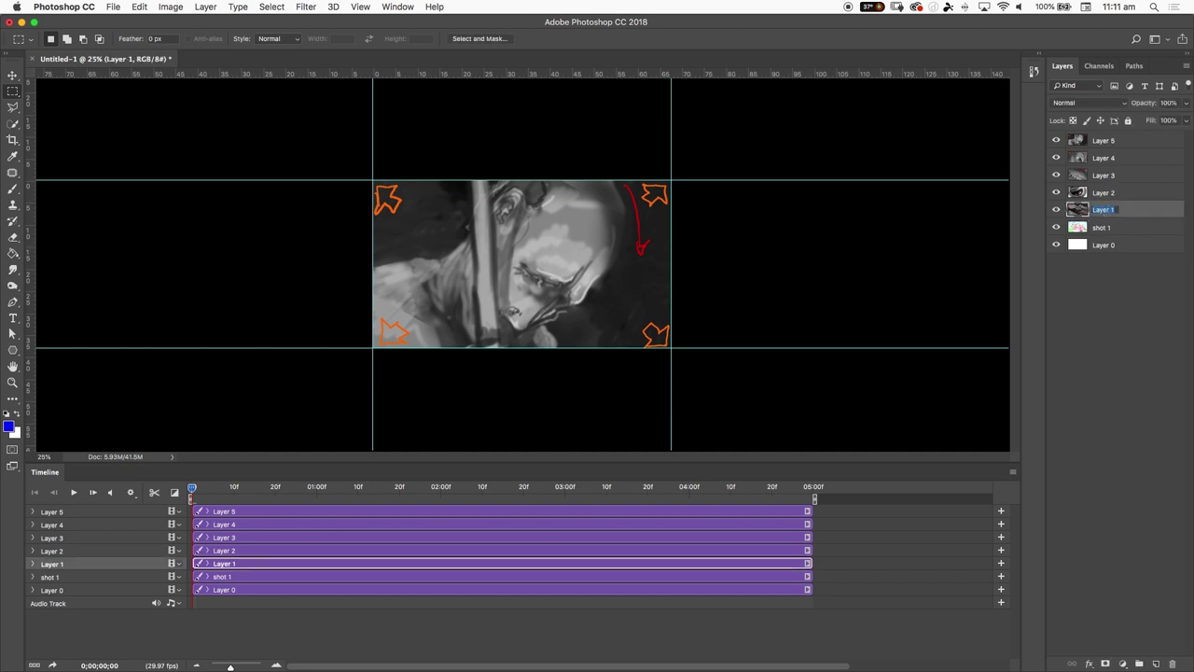
{"action": "type", "text": "shot 2"}
{"action": "double_click", "coordinate": [1117, 193]}
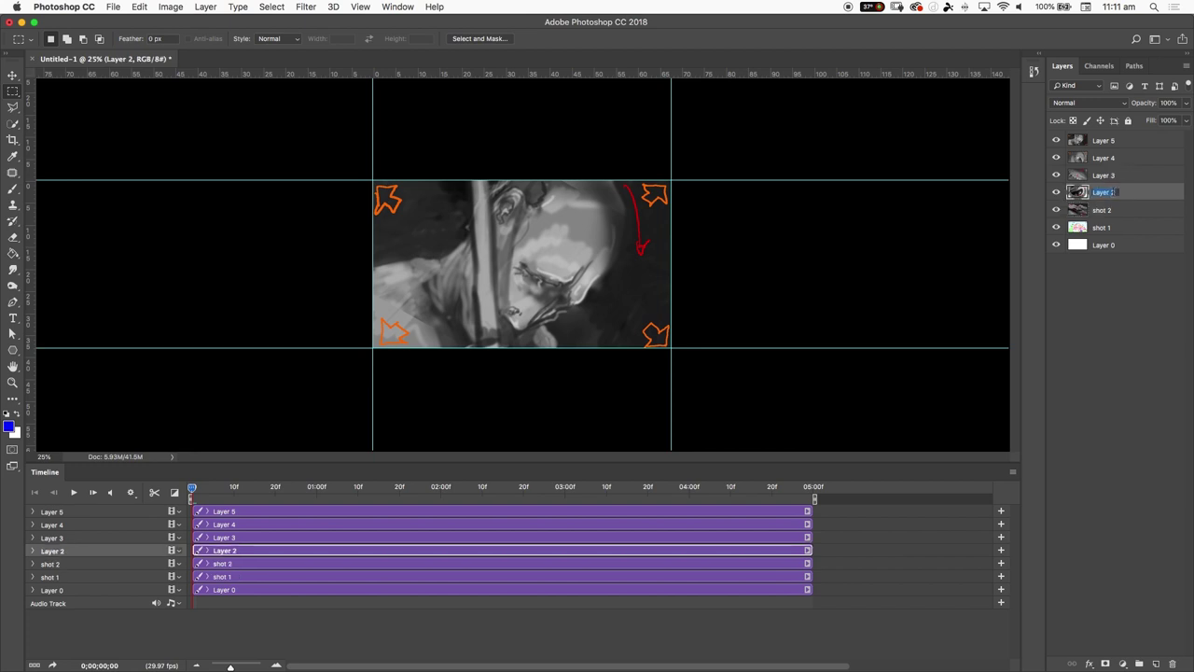
{"action": "type", "text": "shot 3"}
{"action": "double_click", "coordinate": [1116, 177]}
{"action": "type", "text": "sh"}
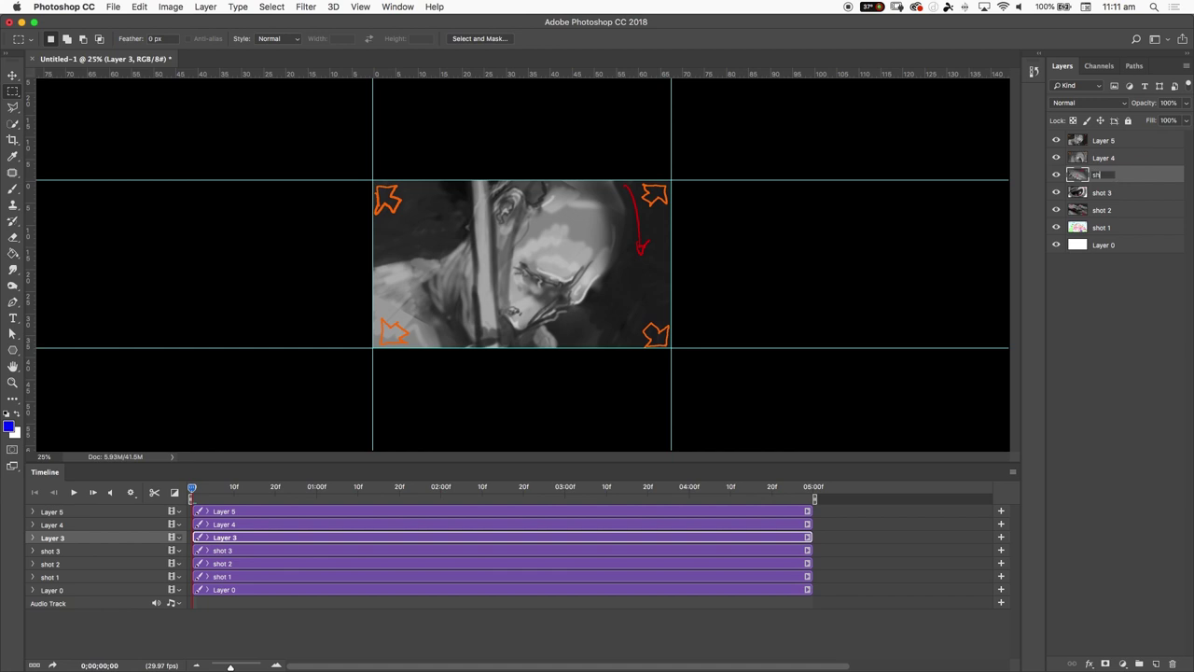
- Rename both Layer 4 and Layer 5 as shot 5
{"action": "double_click", "coordinate": [1111, 159]}
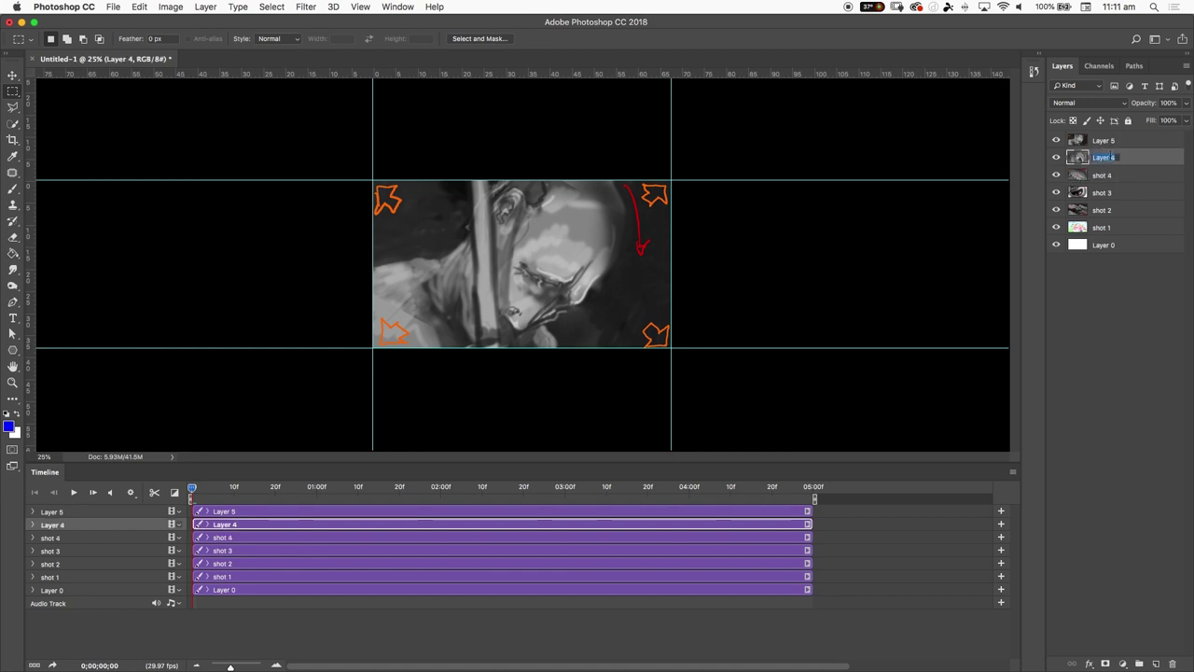
{"action": "type", "text": "shot 5"}
{"action": "double_click", "coordinate": [1126, 141]}
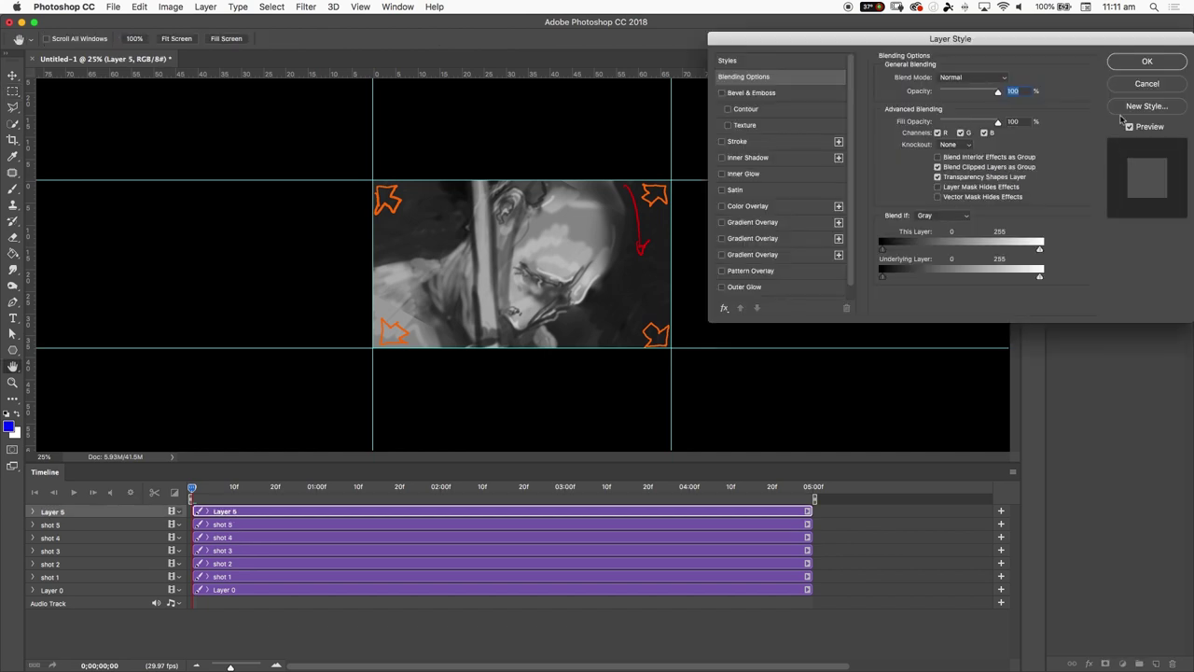
{"action": "left_click", "coordinate": [1131, 84]}
{"action": "double_click", "coordinate": [1102, 141]}
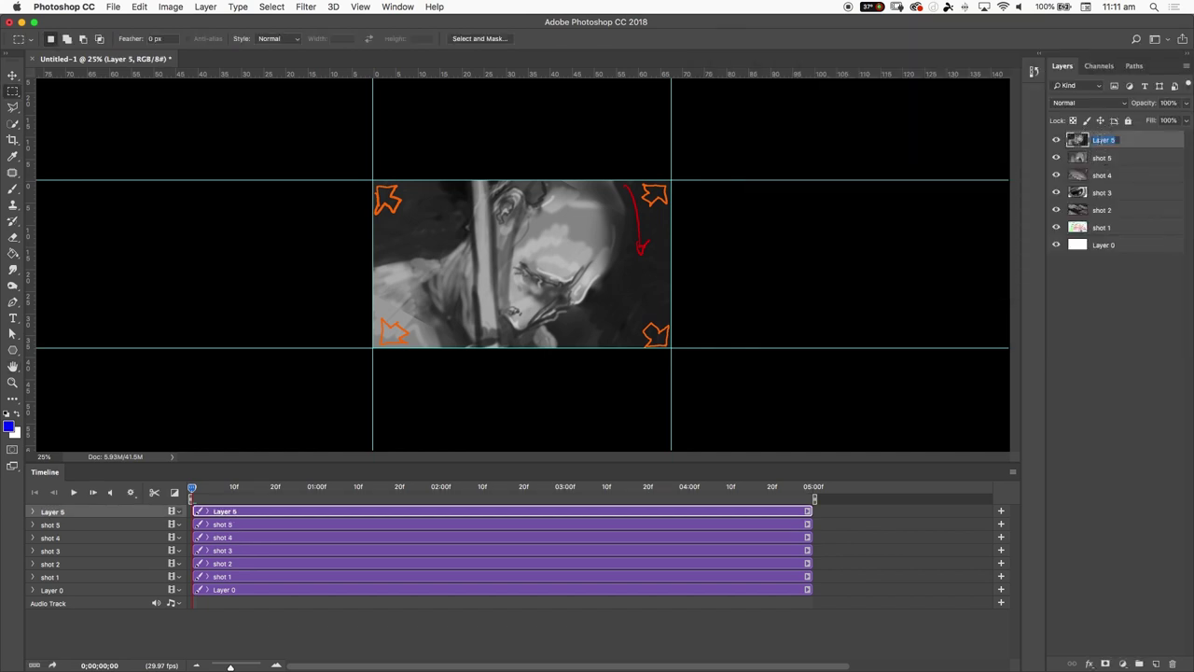
{"action": "type", "text": "shot"}
{"action": "key", "text": "Return"}
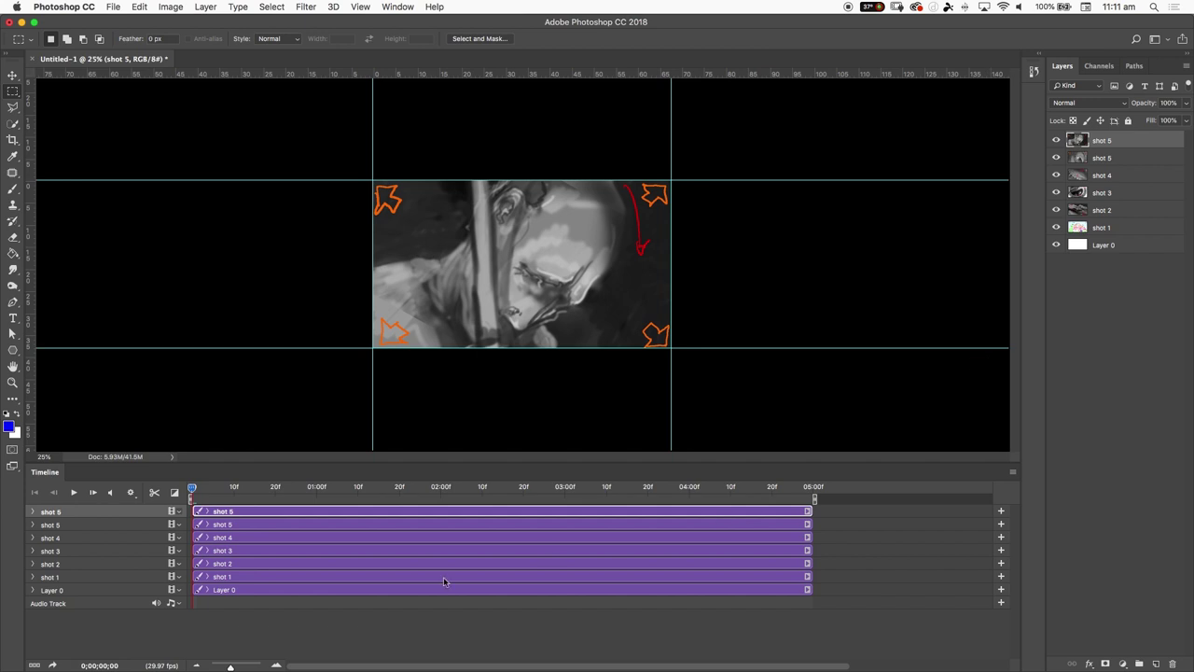
- Scrub the playhead near the start and zoom the timeline out to leave room after the five-second clips
{"action": "left_click_drag", "start_coordinate": [191, 491], "coordinate": [139, 507]}
{"action": "left_click_drag", "start_coordinate": [193, 491], "coordinate": [262, 503]}
{"action": "left_click_drag", "start_coordinate": [266, 502], "coordinate": [130, 489]}
{"action": "key", "text": "super+minus"}
{"action": "key", "text": "super+equal"}
{"action": "left_click", "coordinate": [196, 665]}
{"action": "left_click", "coordinate": [196, 665]}
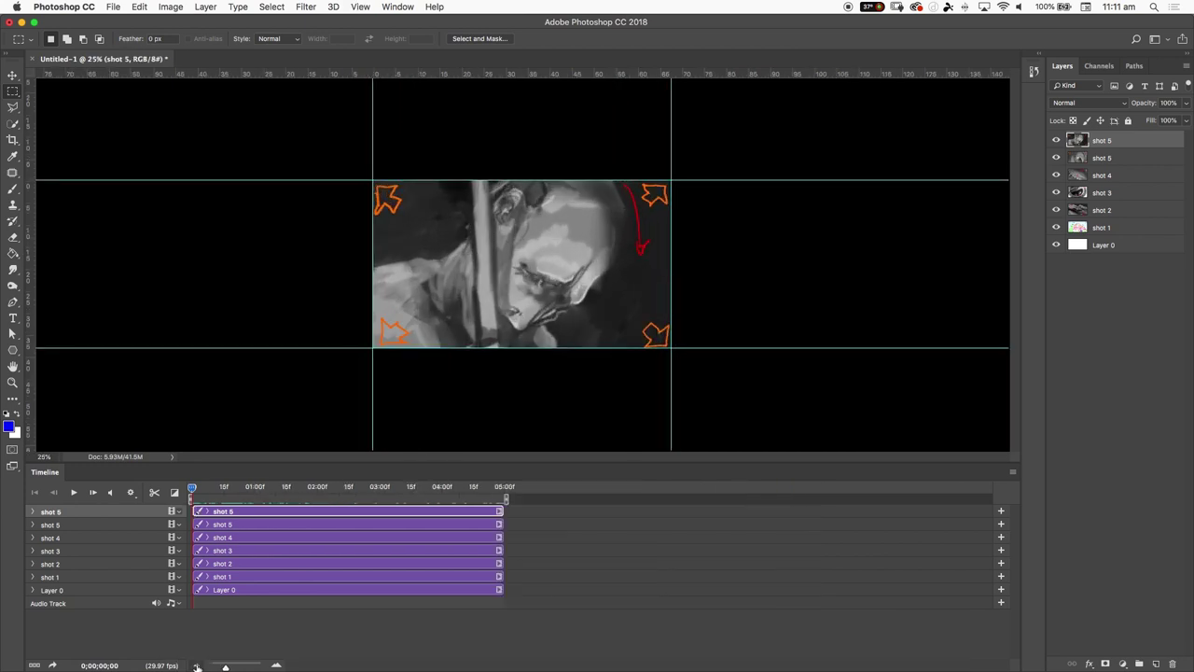
{"action": "left_click", "coordinate": [196, 665]}
{"action": "left_click", "coordinate": [195, 665]}
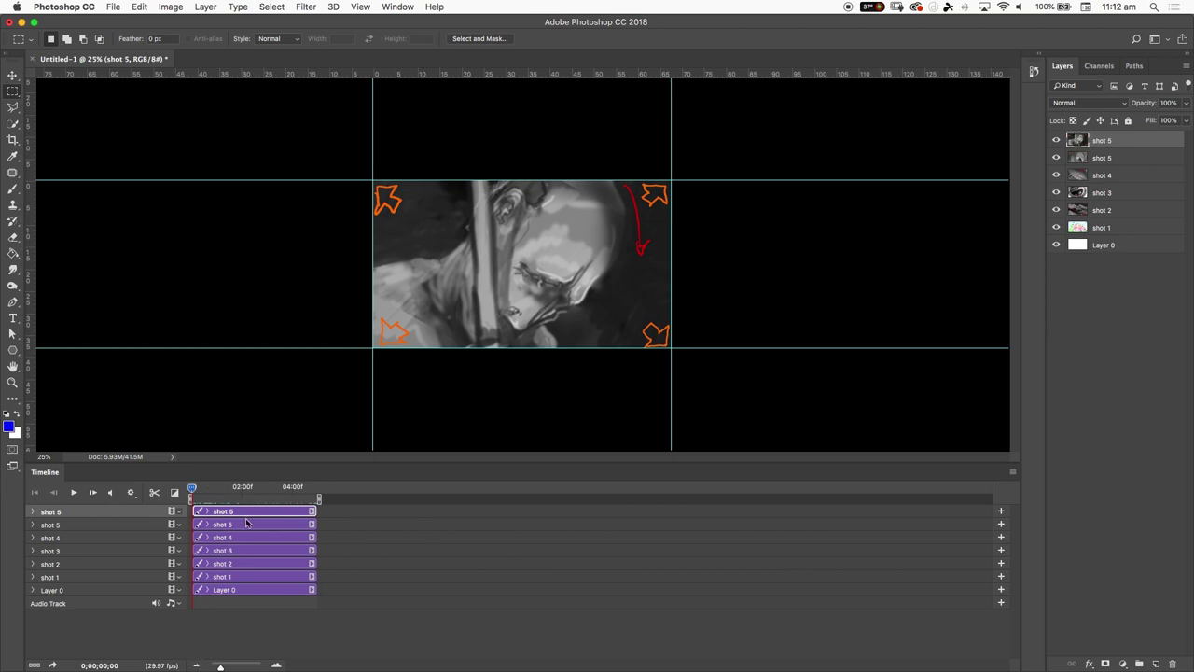
- Hide all the shot layers and delete the white Layer 0
{"action": "left_click", "coordinate": [248, 589]}
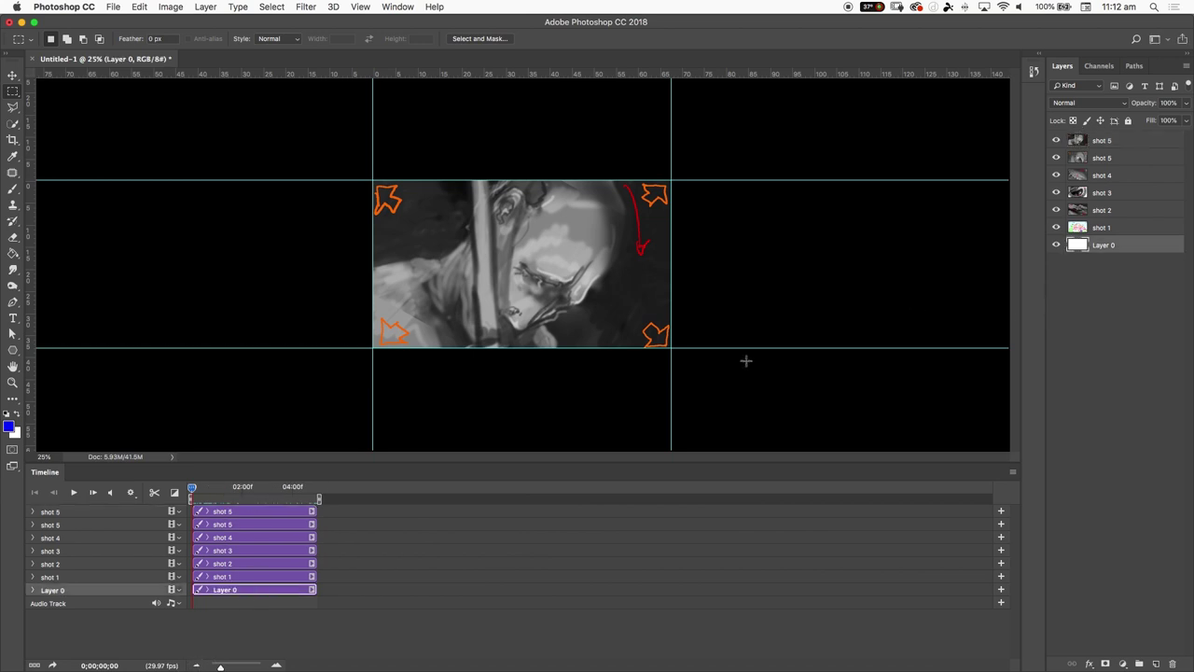
{"action": "left_click_drag", "start_coordinate": [1056, 227], "coordinate": [1056, 140]}
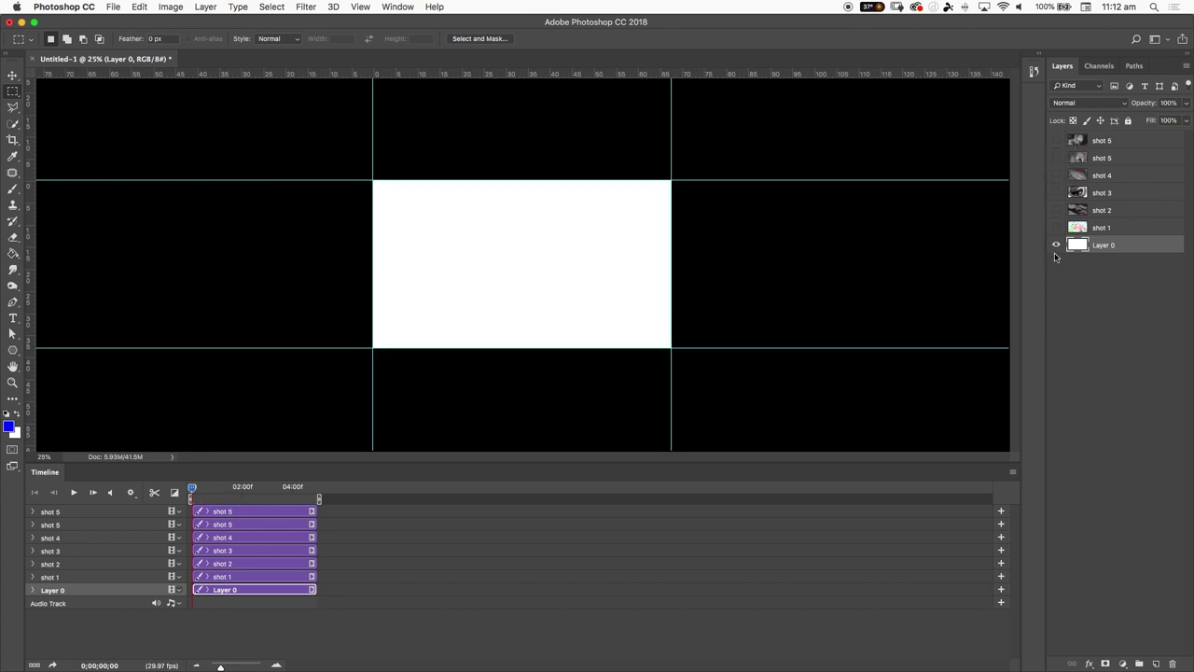
{"action": "key", "text": "Delete"}
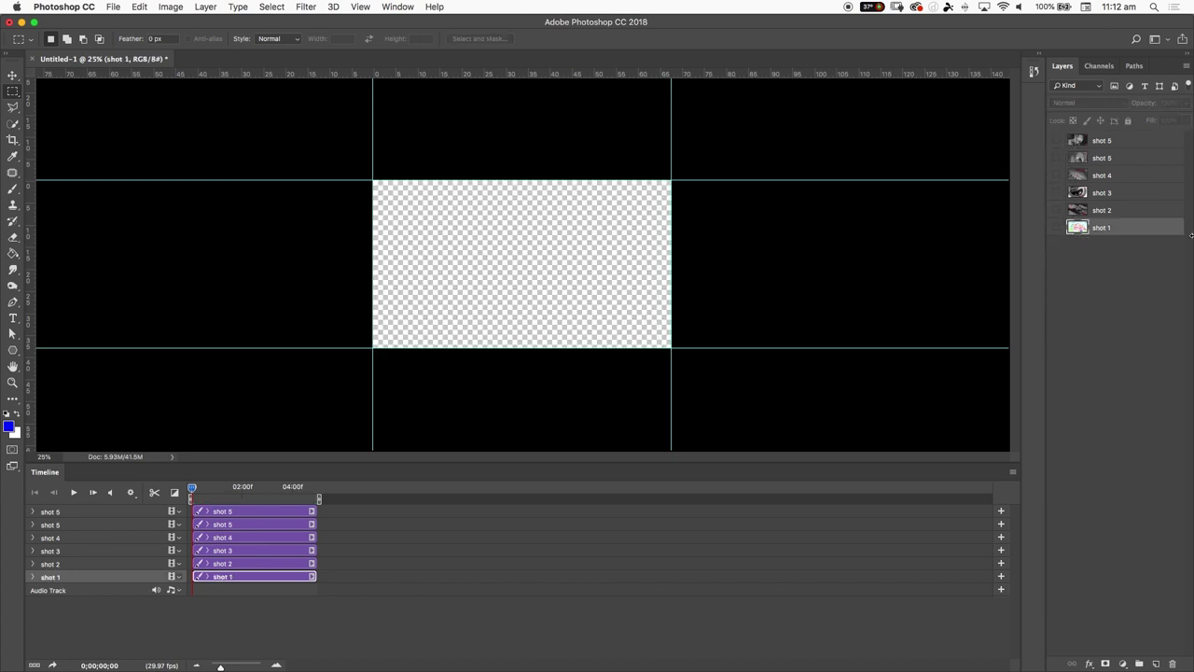
- Turn the shot layers back on one by one from shot 1 upward, leaving all six visible
{"action": "left_click", "coordinate": [1056, 228]}
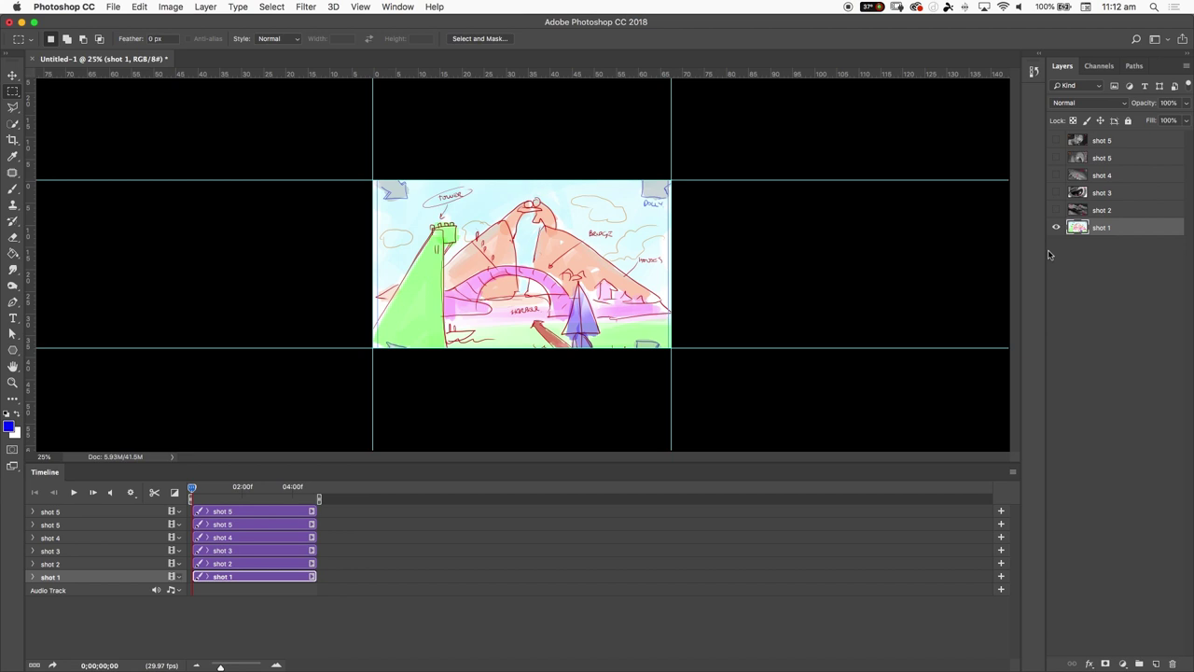
{"action": "left_click", "coordinate": [1056, 209]}
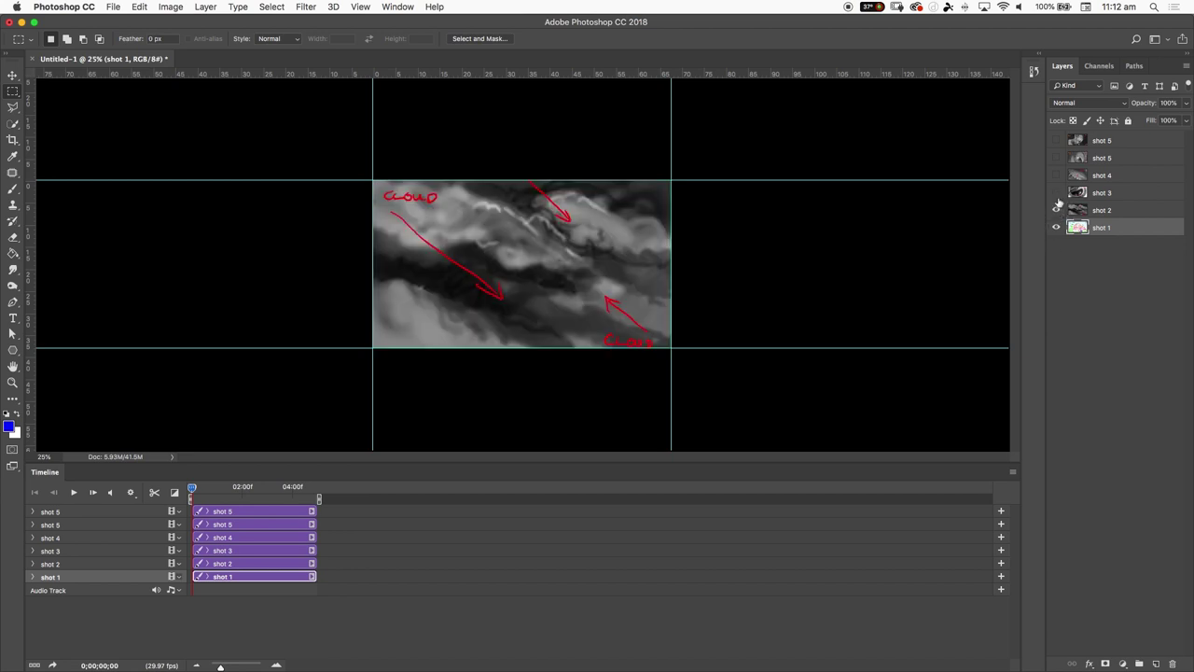
{"action": "left_click", "coordinate": [1056, 192]}
{"action": "left_click", "coordinate": [1056, 176]}
{"action": "left_click", "coordinate": [1055, 158]}
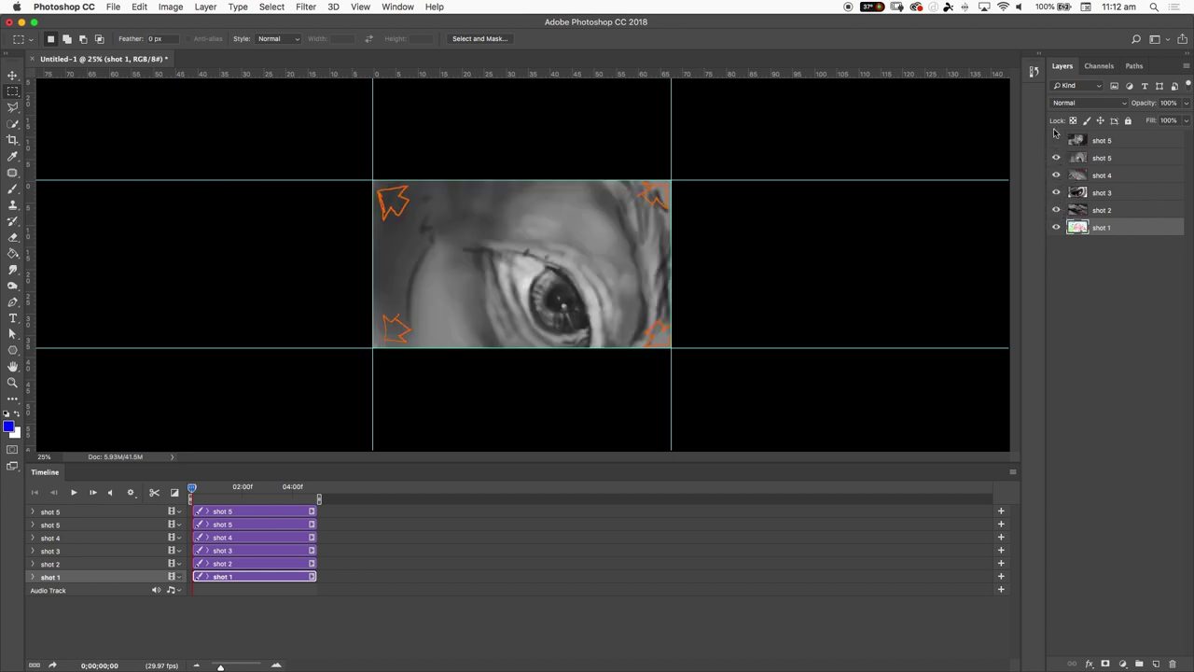
{"action": "left_click", "coordinate": [1056, 140]}
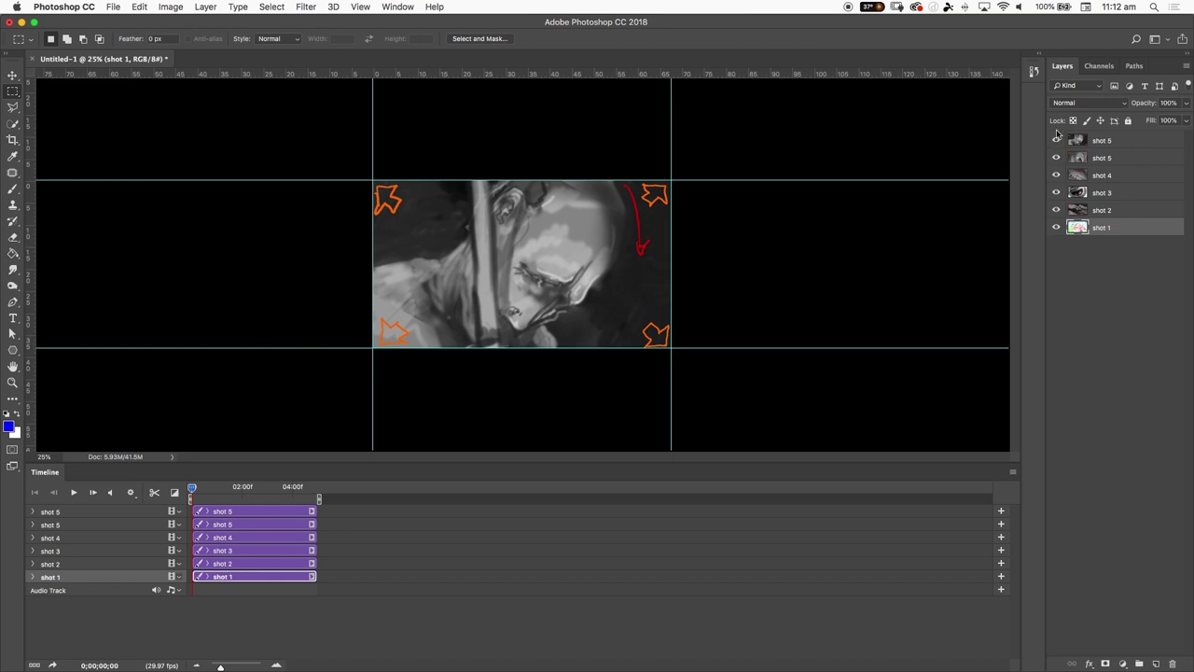
{"action": "left_click_drag", "start_coordinate": [1055, 139], "coordinate": [1056, 209]}
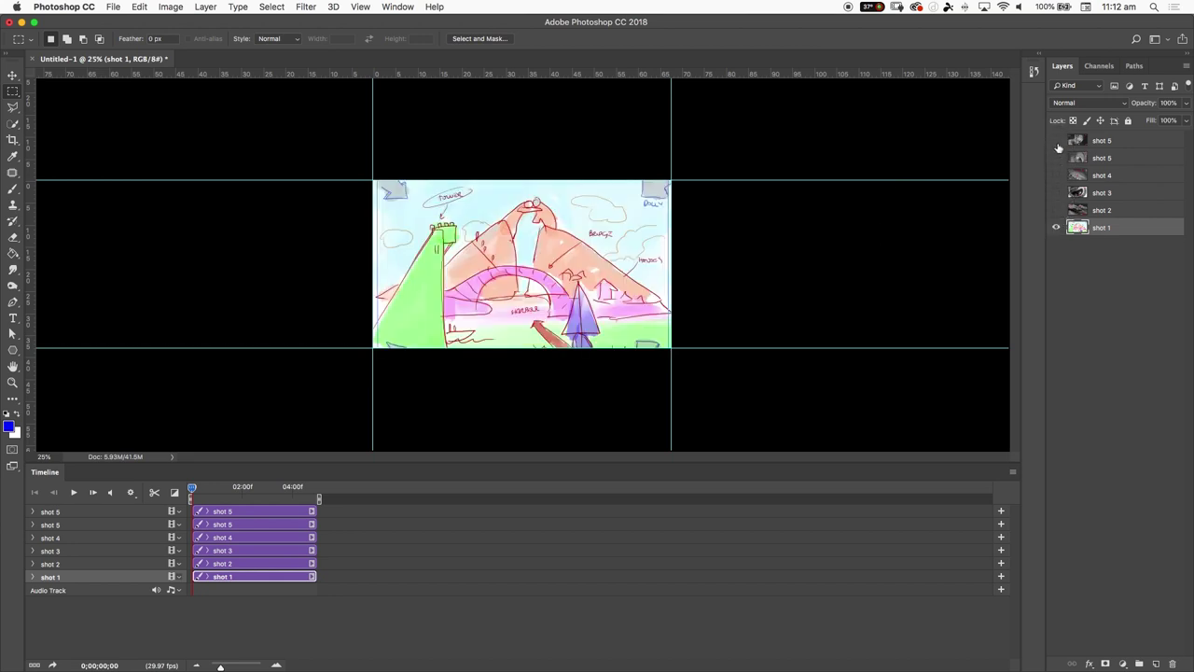
{"action": "left_click_drag", "start_coordinate": [1057, 141], "coordinate": [1056, 215]}
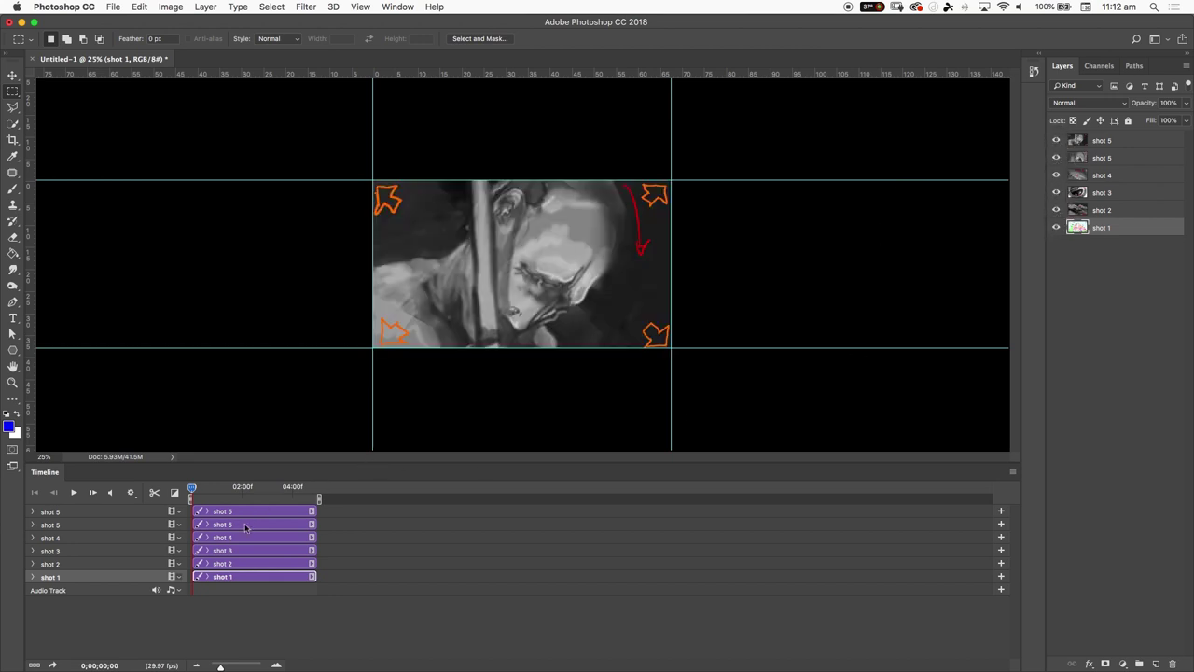
- Place shot 2, shot 3, shot 4 and both shot 5 clips end to end after shot 1 on a single video track
{"action": "left_click", "coordinate": [233, 565]}
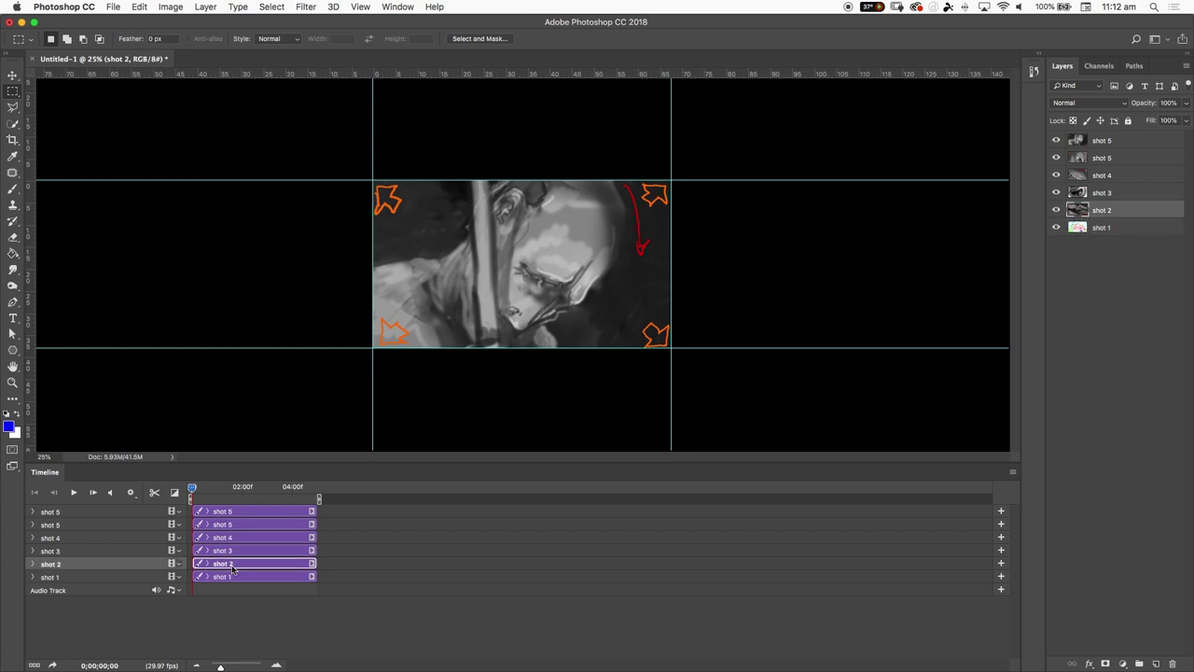
{"action": "left_click_drag", "start_coordinate": [233, 569], "coordinate": [349, 578]}
{"action": "left_click_drag", "start_coordinate": [269, 554], "coordinate": [511, 566]}
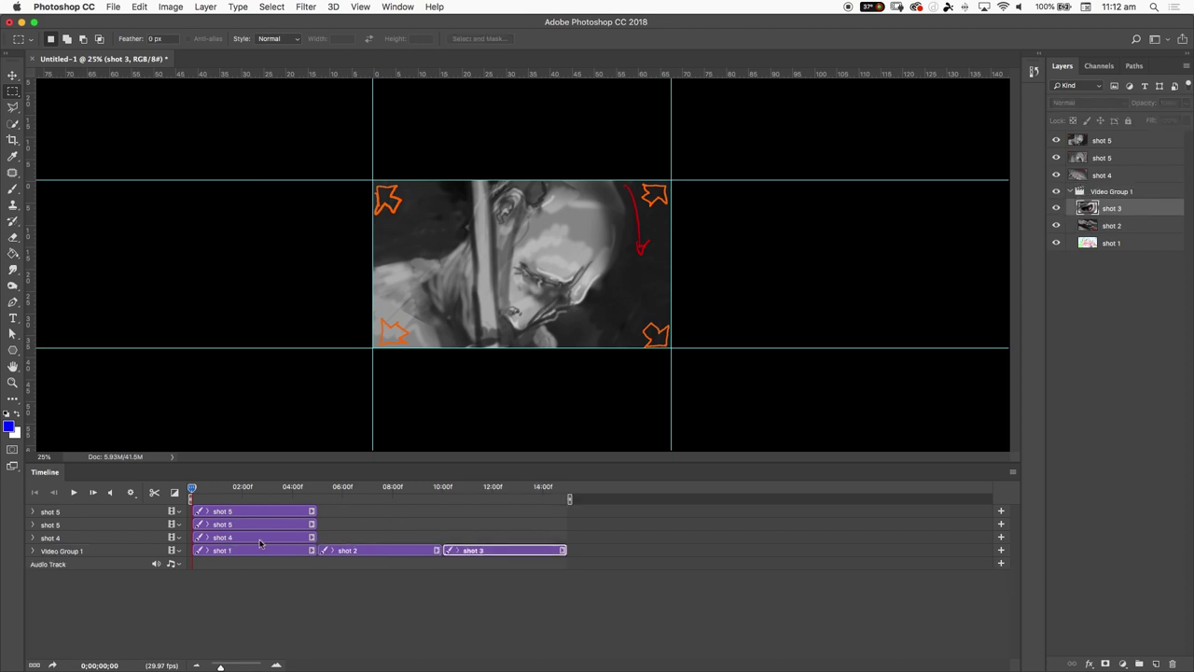
{"action": "left_click_drag", "start_coordinate": [259, 543], "coordinate": [637, 555]}
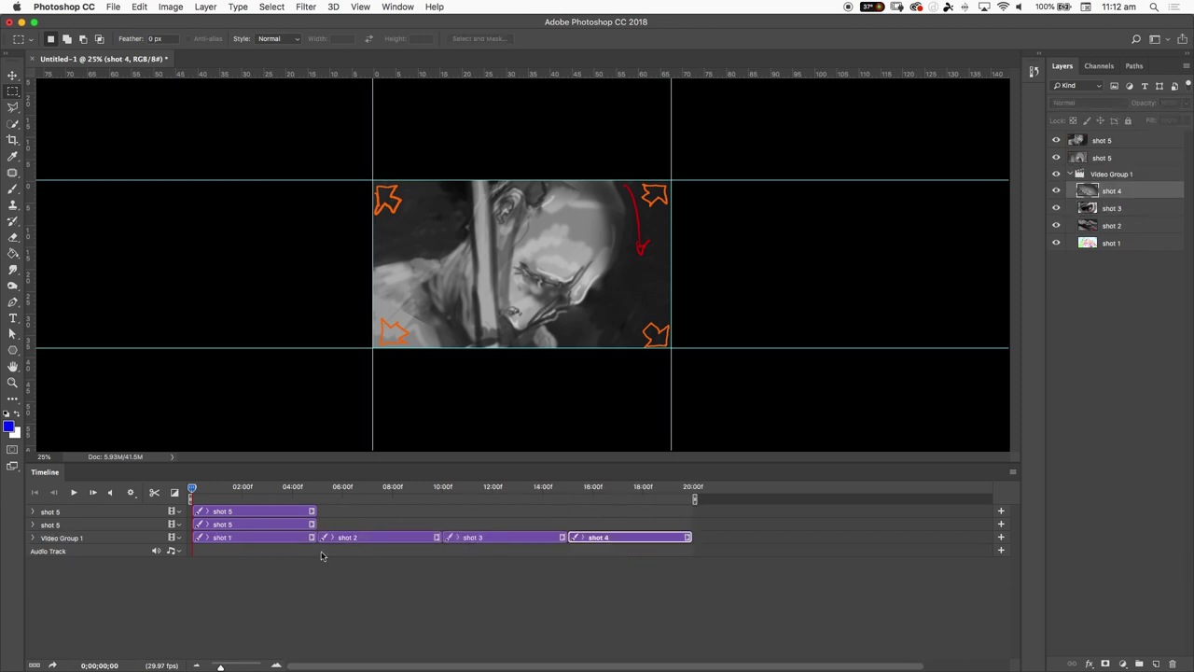
{"action": "left_click_drag", "start_coordinate": [271, 526], "coordinate": [783, 538]}
{"action": "left_click", "coordinate": [207, 512]}
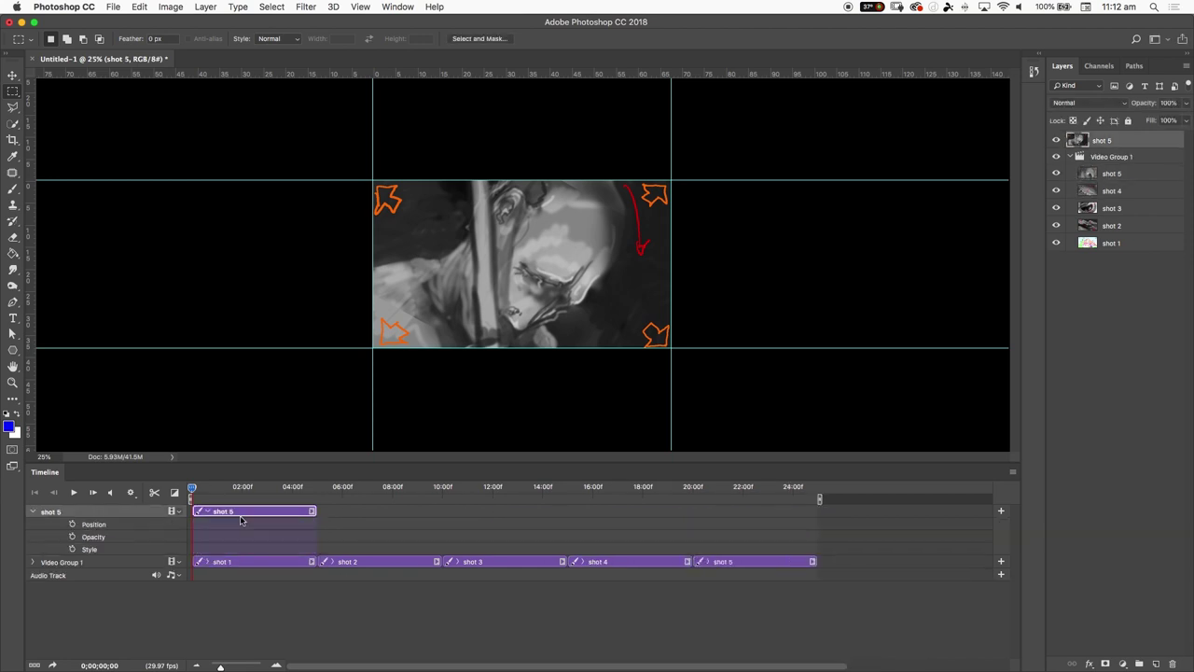
{"action": "left_click_drag", "start_coordinate": [237, 517], "coordinate": [872, 560]}
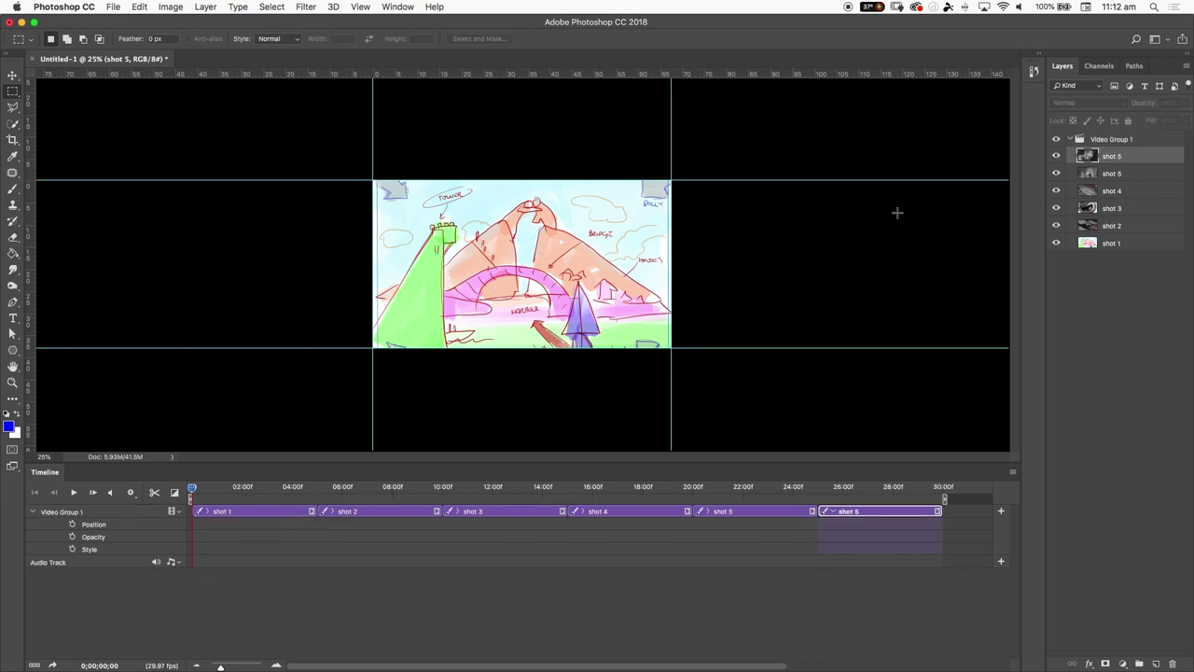
- Select Video Group 1, move the playhead into shot 1 and play back the sequence
{"action": "left_click", "coordinate": [1132, 138]}
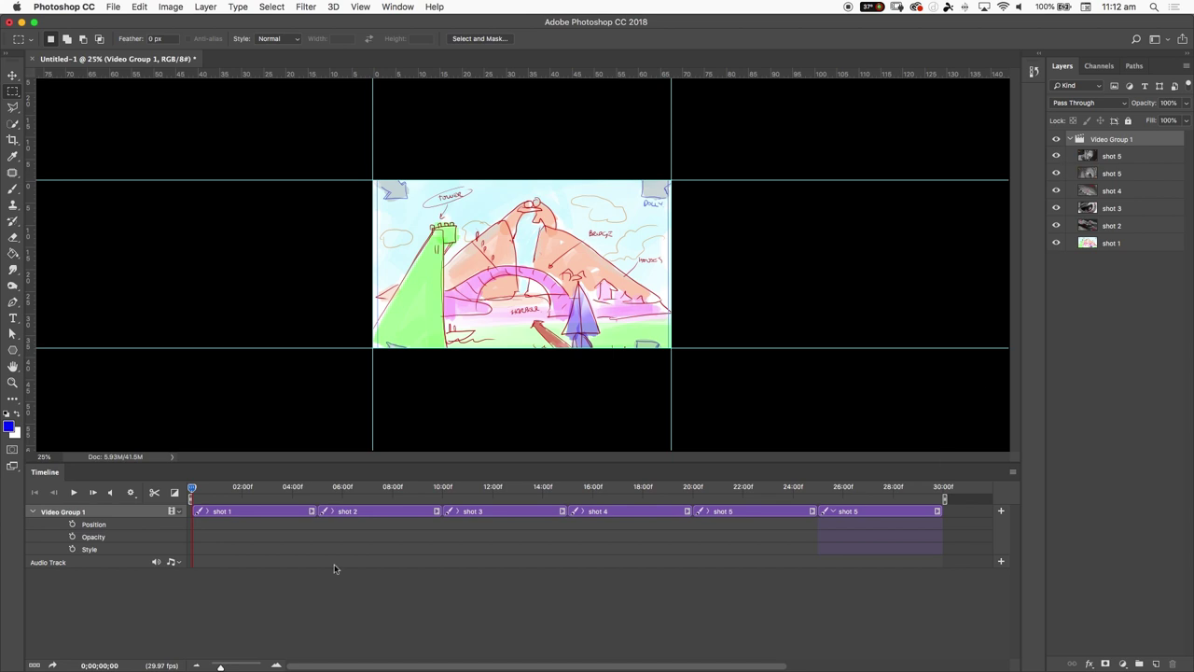
{"action": "left_click_drag", "start_coordinate": [202, 489], "coordinate": [262, 496]}
{"action": "key", "text": "space"}
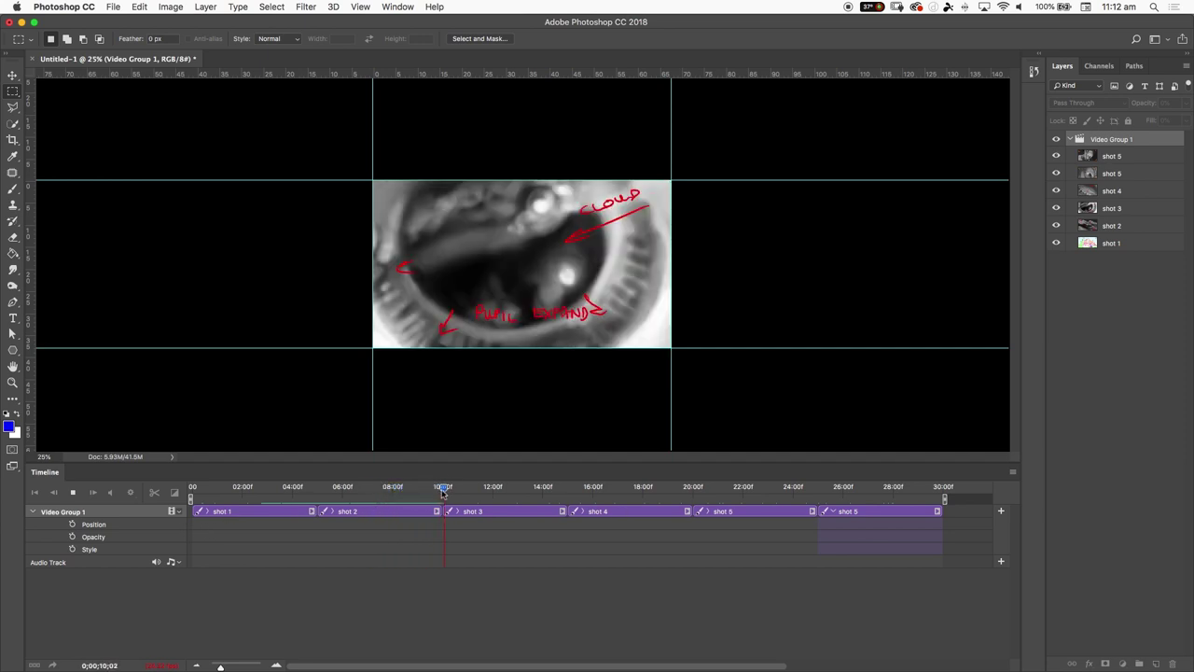
- Stop playback, return the playhead to the start of the timeline, select the shot 1 clip and scrub through it
{"action": "key", "text": "space"}
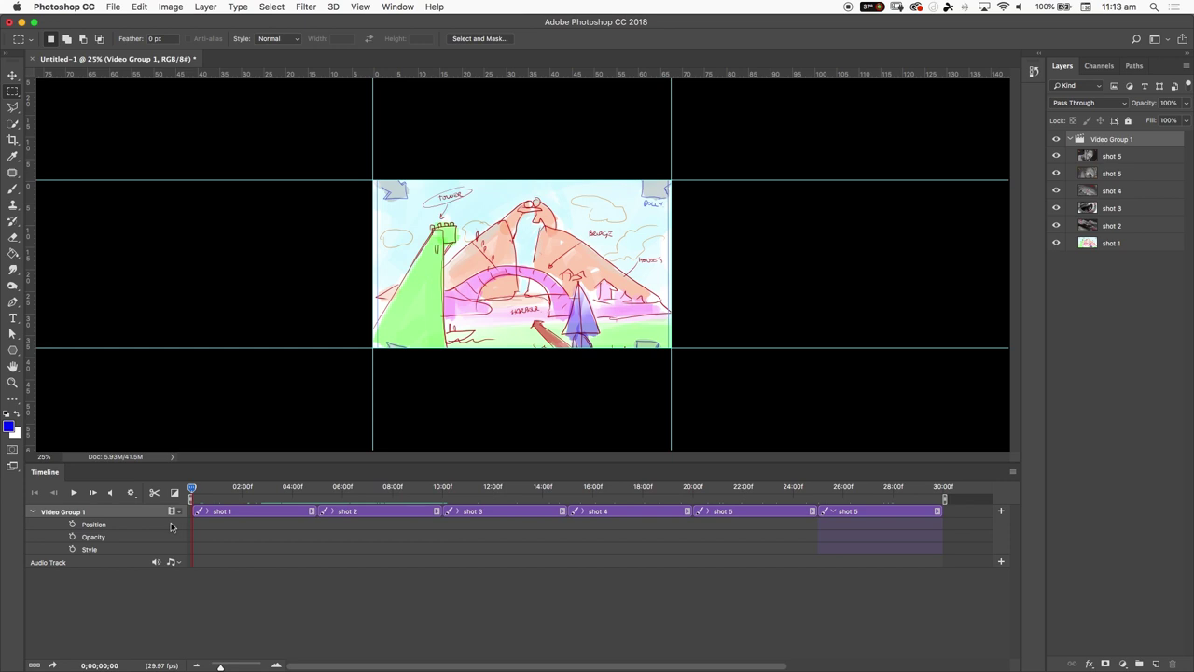
{"action": "left_click", "coordinate": [250, 486]}
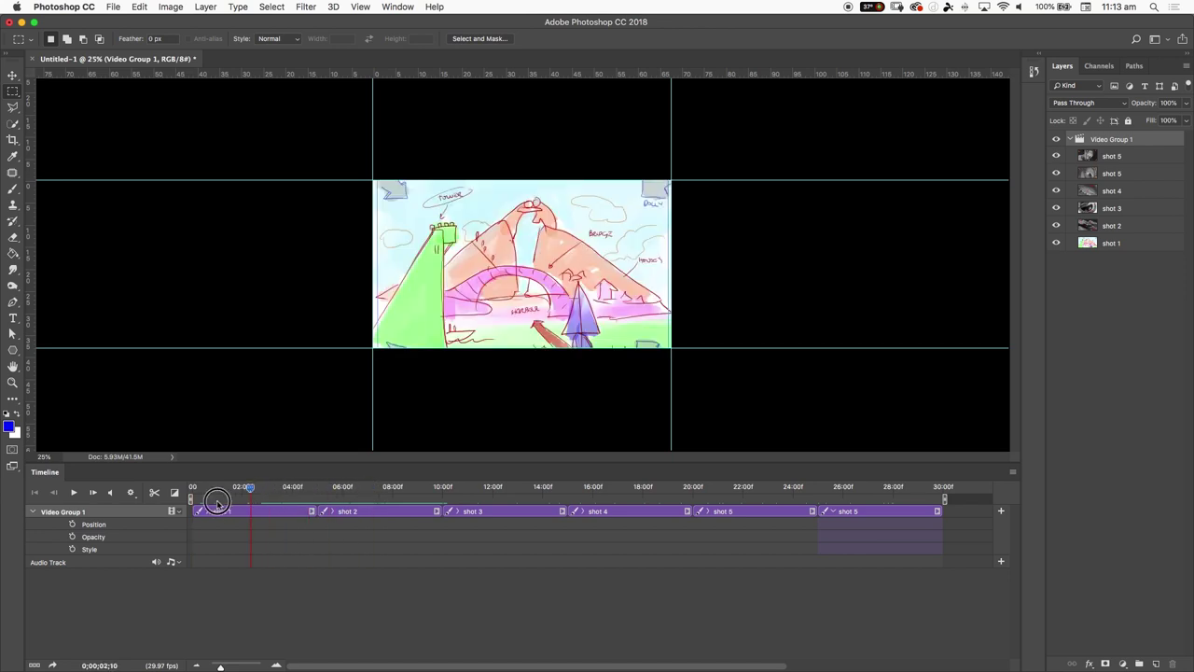
{"action": "left_click_drag", "start_coordinate": [217, 502], "coordinate": [186, 504]}
{"action": "left_click", "coordinate": [268, 510]}
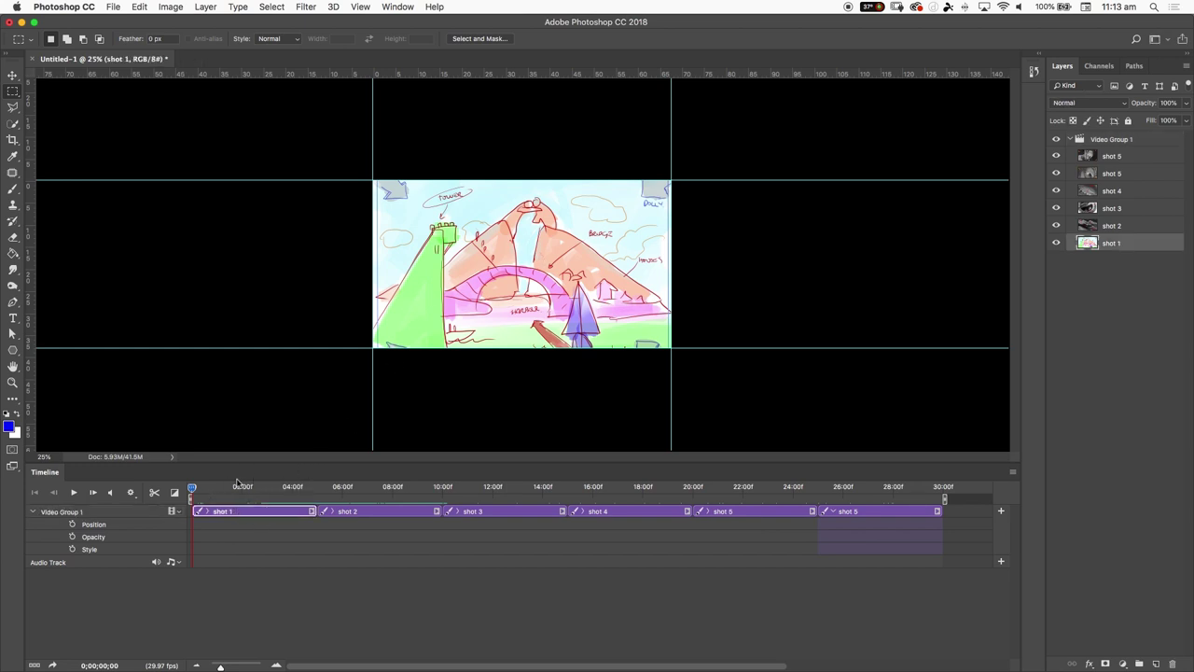
{"action": "mouse_move", "coordinate": [191, 488]}
{"action": "left_mouse_down"}
{"action": "mouse_move", "coordinate": [369, 491]}
{"action": "mouse_move", "coordinate": [282, 493]}
{"action": "left_mouse_up"}
- Extend the shot 1 clip on the timeline to a duration of 06;10 and check the following shot with the playhead
{"action": "left_click", "coordinate": [318, 512]}
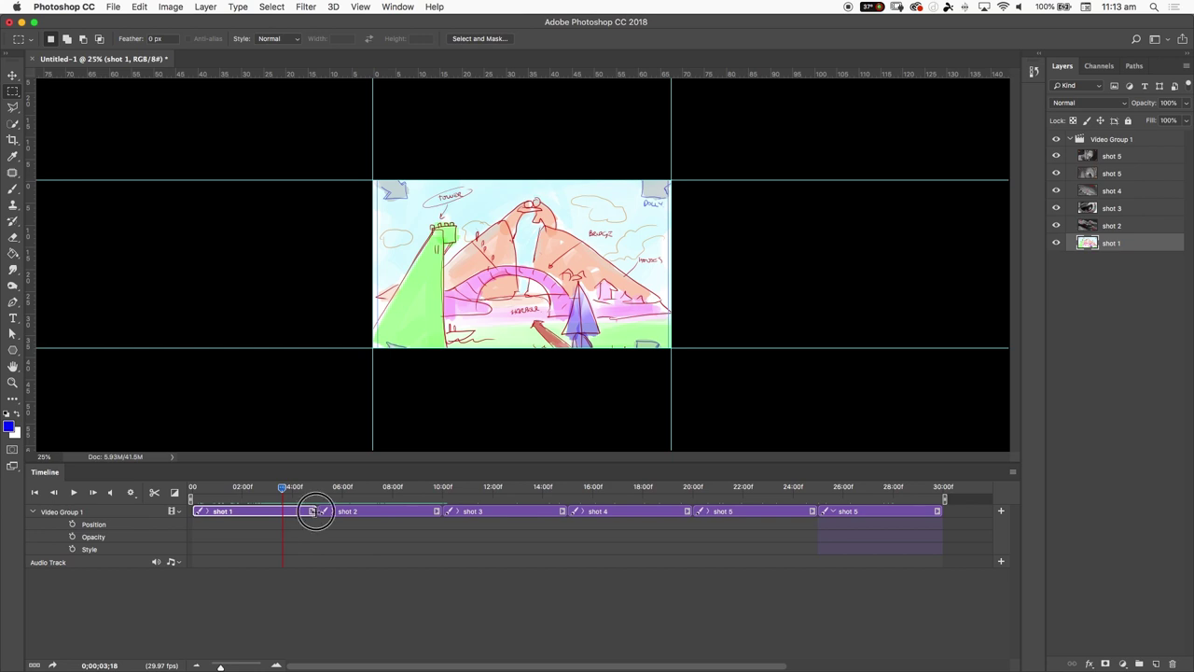
{"action": "left_click_drag", "start_coordinate": [315, 512], "coordinate": [317, 513]}
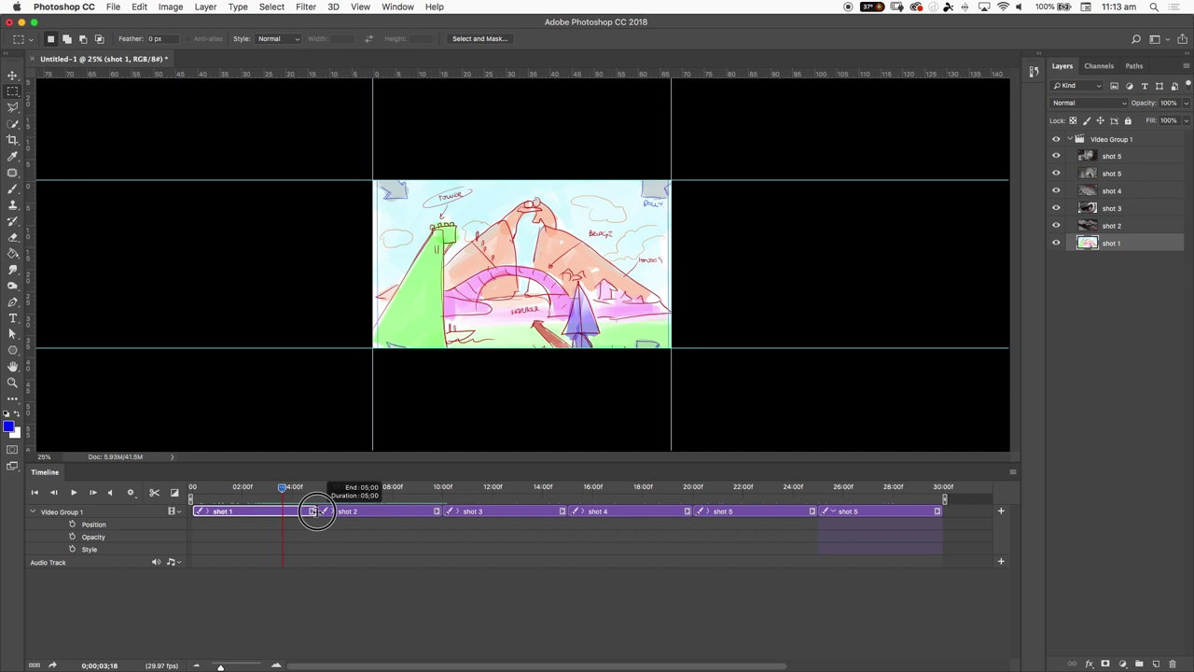
{"action": "left_click_drag", "start_coordinate": [317, 512], "coordinate": [350, 512]}
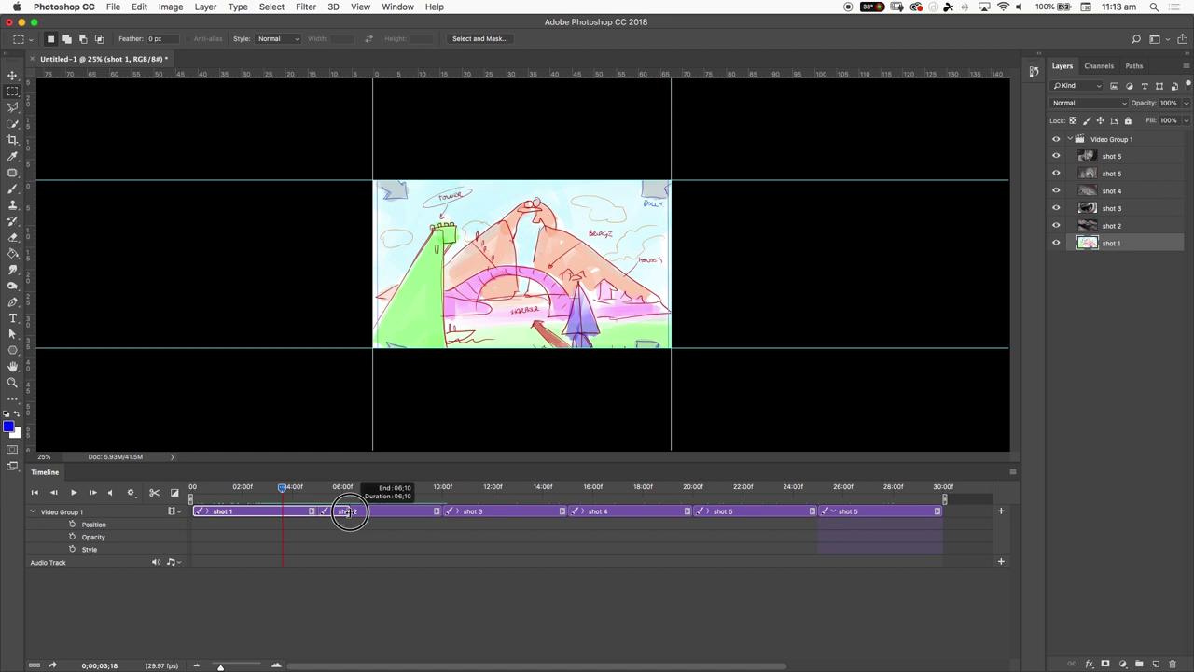
{"action": "mouse_move", "coordinate": [349, 512]}
{"action": "left_mouse_down"}
{"action": "mouse_move", "coordinate": [341, 489]}
{"action": "mouse_move", "coordinate": [420, 494]}
{"action": "mouse_move", "coordinate": [397, 497]}
{"action": "left_mouse_up"}
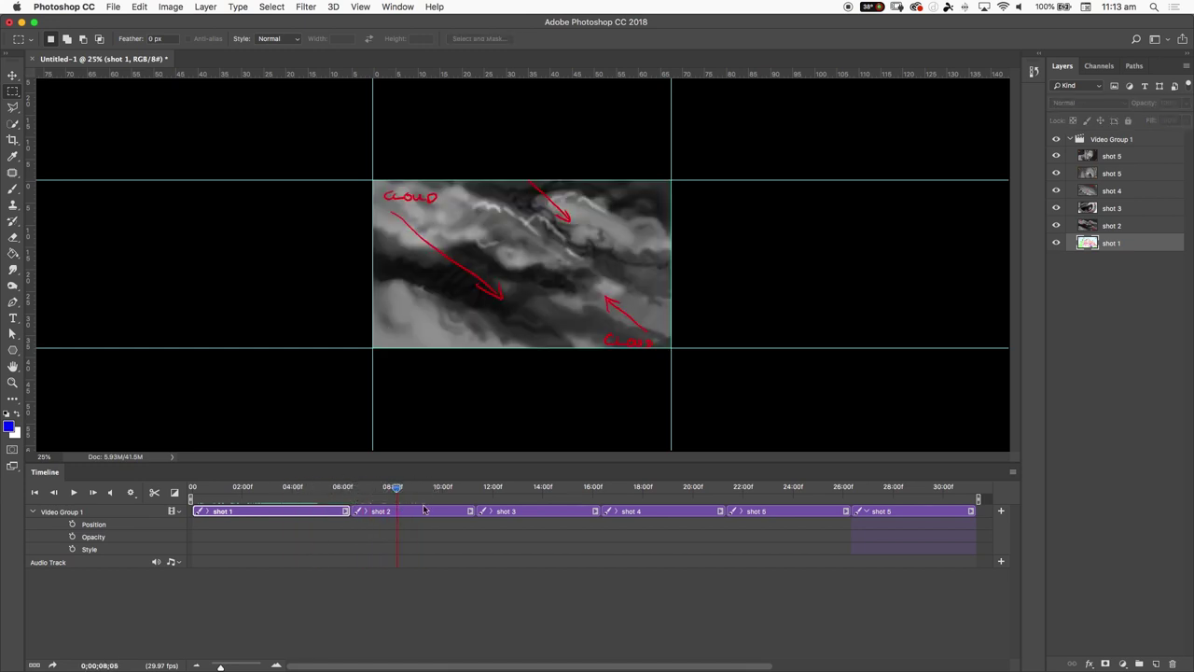
- Trim the ends of the clips so shot 2 lasts about 3 s, shot 3 about 2 s and shot 4 about half a second
{"action": "left_click", "coordinate": [427, 511]}
{"action": "left_click_drag", "start_coordinate": [473, 511], "coordinate": [444, 488]}
{"action": "left_click_drag", "start_coordinate": [549, 513], "coordinate": [511, 492]}
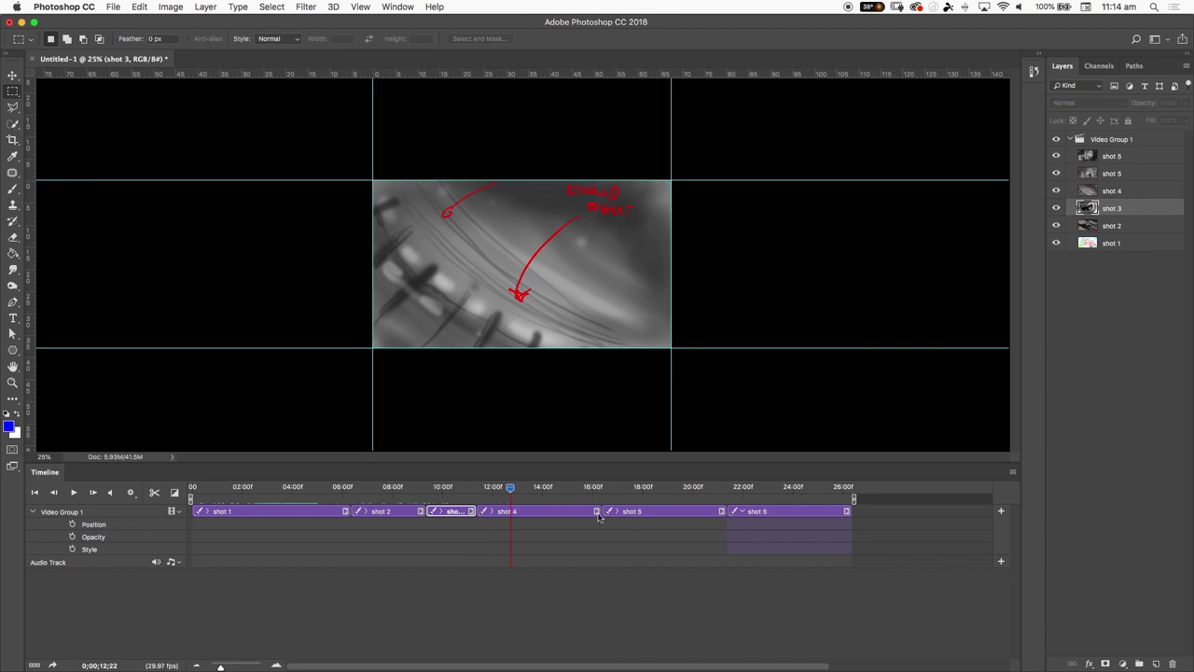
{"action": "left_click_drag", "start_coordinate": [597, 512], "coordinate": [536, 497]}
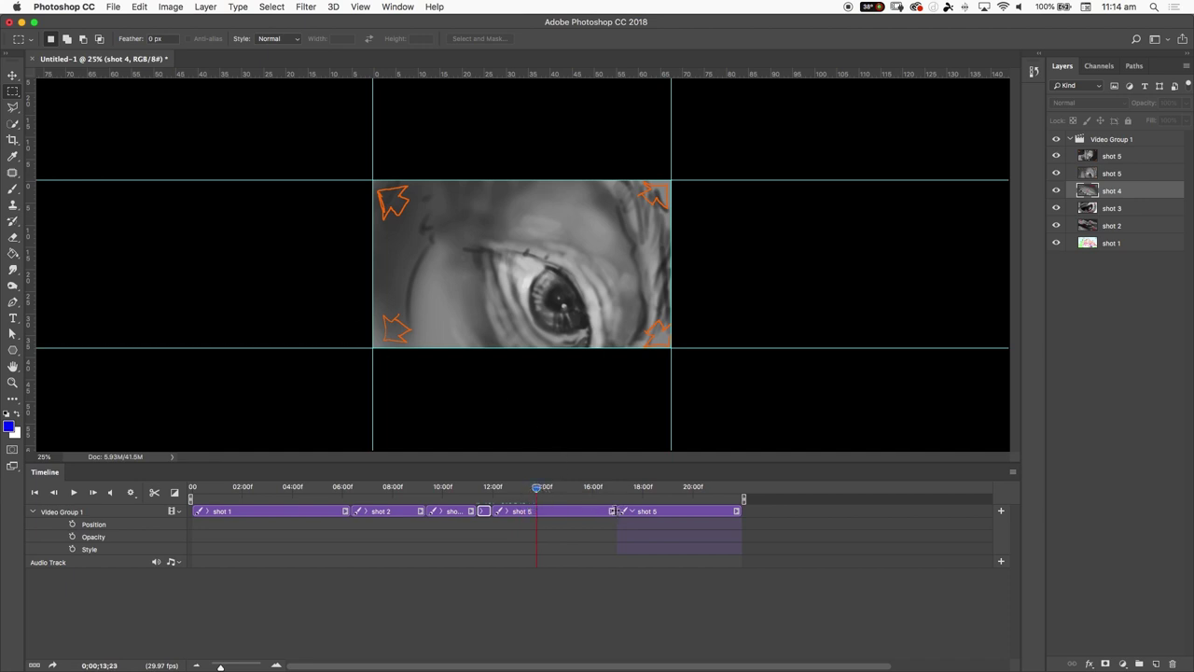
- Shorten the first shot 5 clip to about 3.5 s, the last shot 5 clip to about 2.3 s and shot 1 to about 5.3 s
{"action": "left_click_drag", "start_coordinate": [615, 510], "coordinate": [612, 486]}
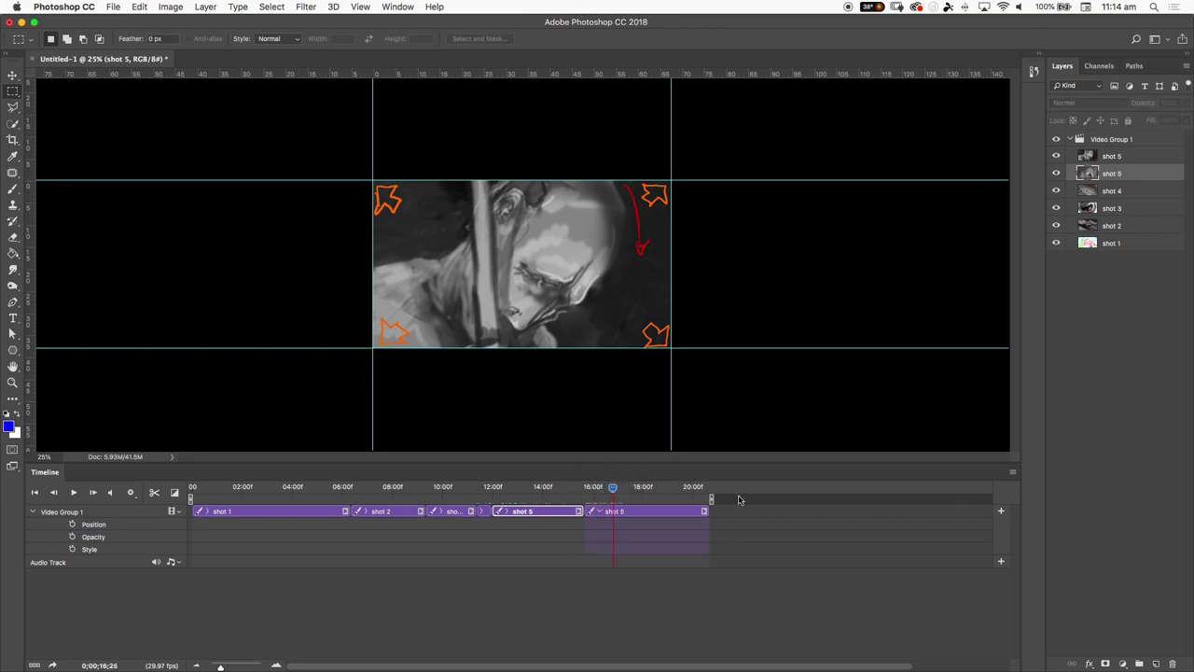
{"action": "mouse_move", "coordinate": [706, 511]}
{"action": "left_mouse_down"}
{"action": "mouse_move", "coordinate": [640, 513]}
{"action": "mouse_move", "coordinate": [610, 488]}
{"action": "mouse_move", "coordinate": [192, 490]}
{"action": "mouse_move", "coordinate": [533, 520]}
{"action": "mouse_move", "coordinate": [598, 513]}
{"action": "left_mouse_up"}
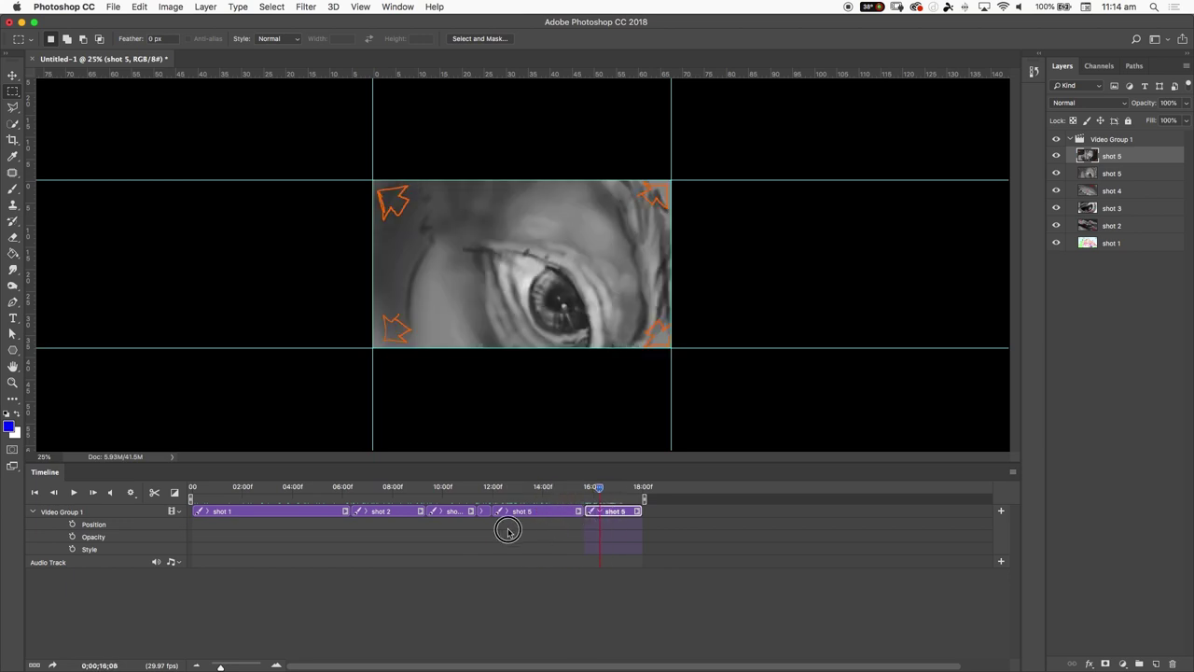
{"action": "mouse_move", "coordinate": [507, 530]}
{"action": "left_mouse_down"}
{"action": "mouse_move", "coordinate": [258, 523]}
{"action": "mouse_move", "coordinate": [304, 514]}
{"action": "mouse_move", "coordinate": [313, 492]}
{"action": "mouse_move", "coordinate": [346, 513]}
{"action": "mouse_move", "coordinate": [317, 514]}
{"action": "mouse_move", "coordinate": [329, 513]}
{"action": "left_mouse_up"}
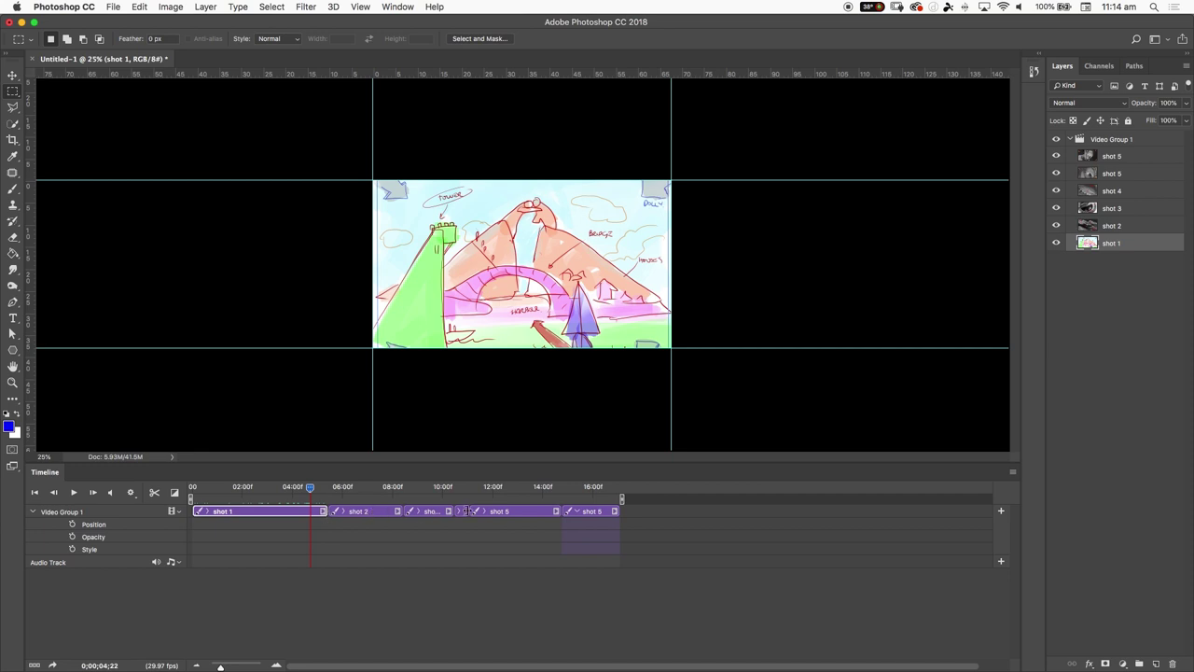
{"action": "mouse_move", "coordinate": [317, 495]}
{"action": "left_mouse_down"}
{"action": "mouse_move", "coordinate": [193, 489]}
{"action": "mouse_move", "coordinate": [588, 517]}
{"action": "mouse_move", "coordinate": [245, 563]}
{"action": "mouse_move", "coordinate": [198, 556]}
{"action": "mouse_move", "coordinate": [519, 551]}
{"action": "mouse_move", "coordinate": [246, 542]}
{"action": "mouse_move", "coordinate": [594, 519]}
{"action": "mouse_move", "coordinate": [257, 527]}
{"action": "left_mouse_up"}
- Select the shot layers one at a time and examine which timeline clip belongs to each
{"action": "left_click", "coordinate": [1113, 158]}
{"action": "left_click", "coordinate": [1113, 243]}
{"action": "left_click", "coordinate": [1112, 226]}
{"action": "left_click", "coordinate": [1113, 209]}
{"action": "left_click", "coordinate": [1114, 192]}
{"action": "left_click", "coordinate": [1115, 175]}
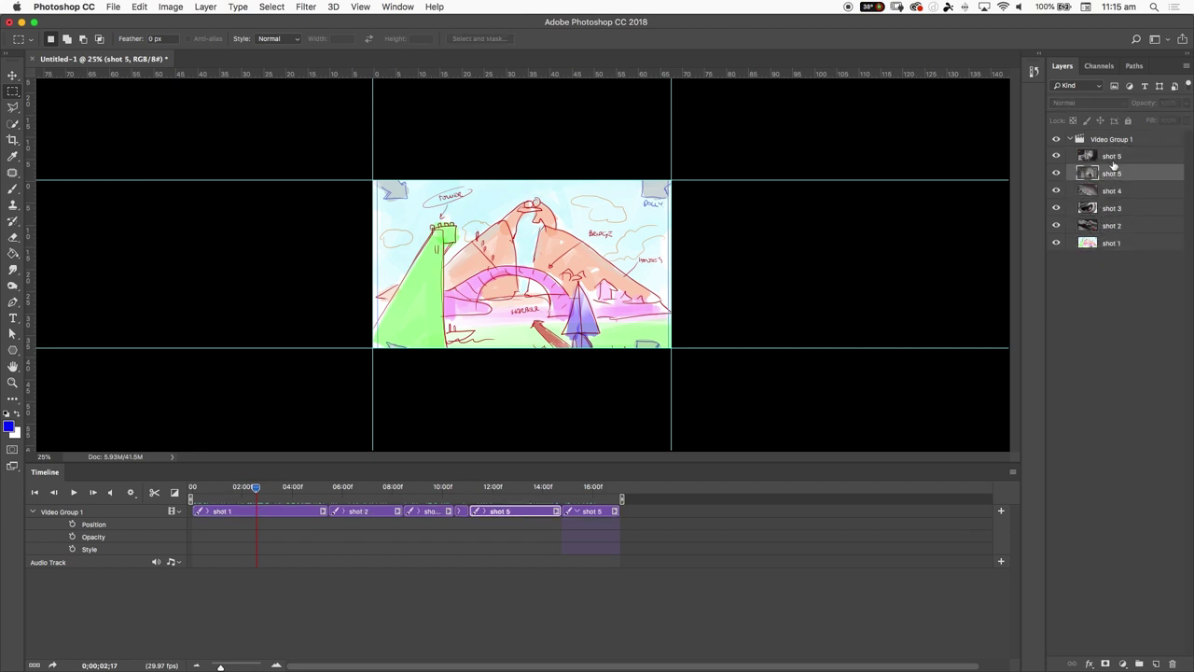
{"action": "left_click", "coordinate": [1113, 157]}
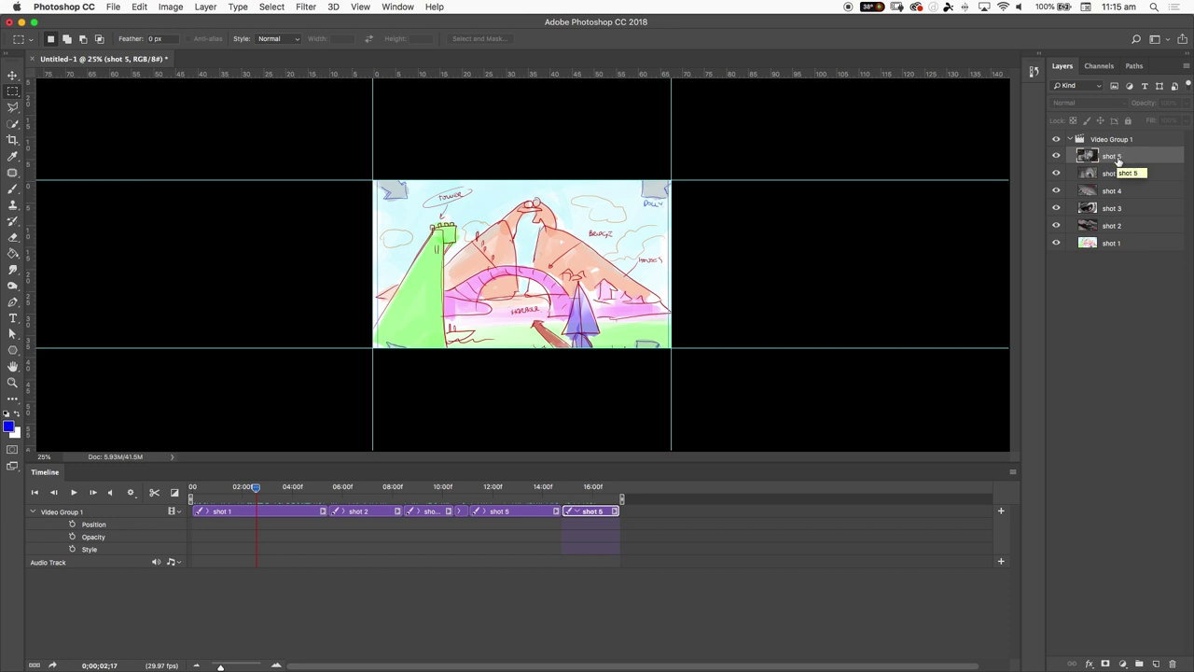
{"action": "left_click", "coordinate": [1114, 241]}
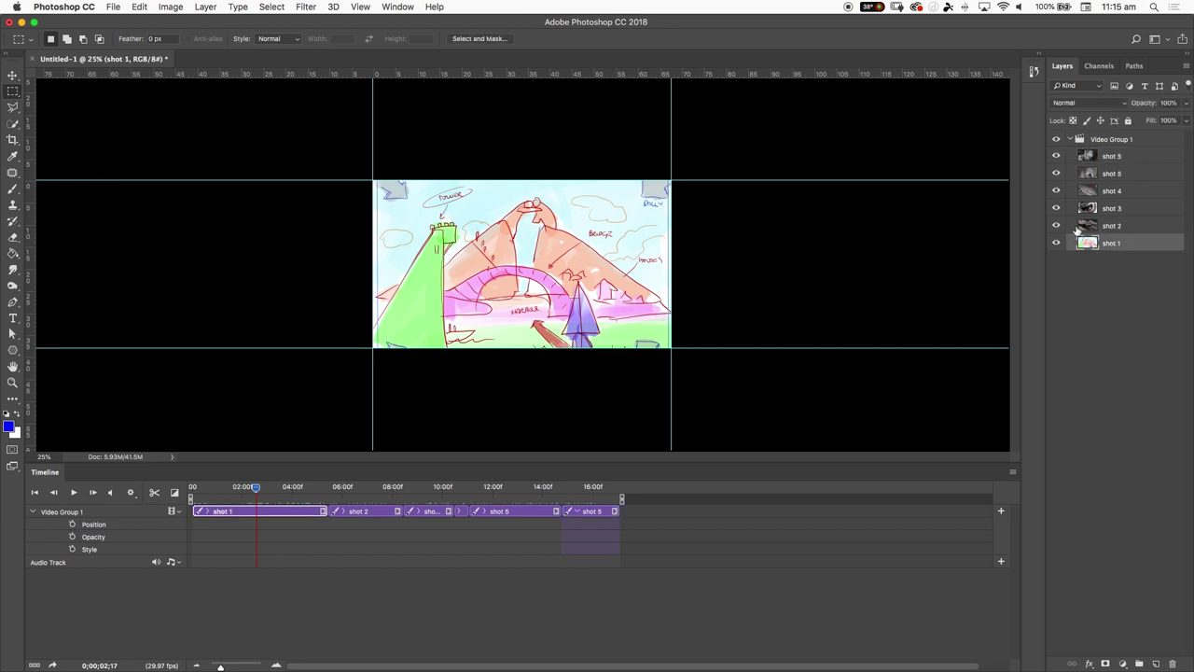
{"action": "left_click", "coordinate": [1123, 227]}
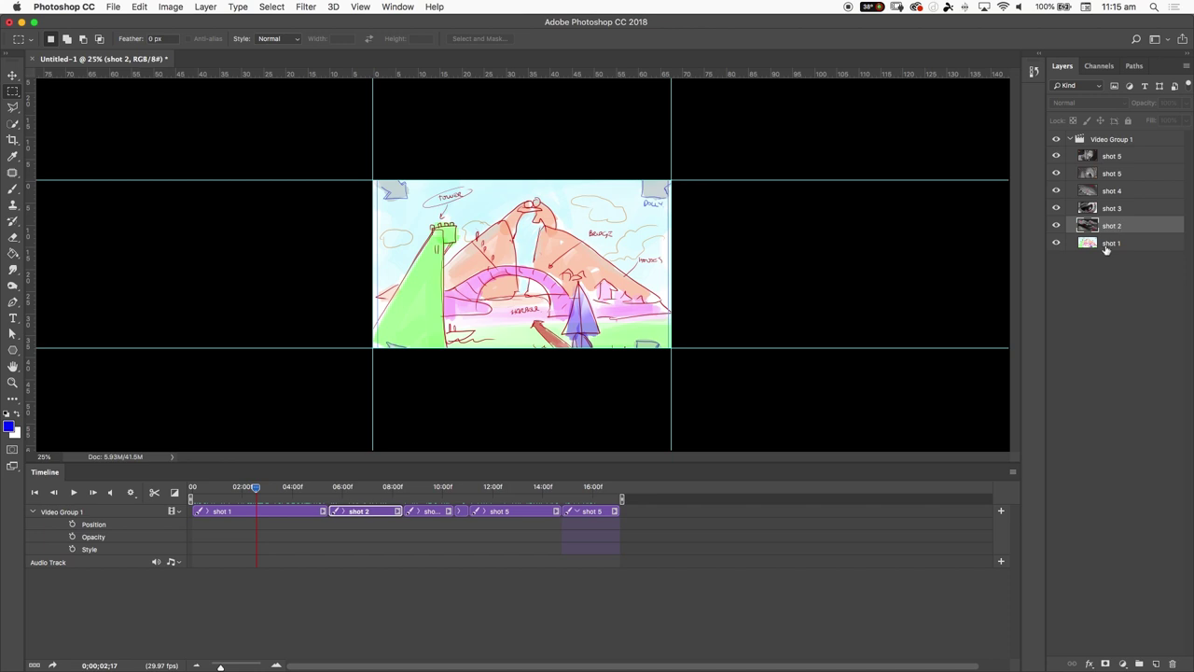
{"action": "left_click", "coordinate": [1105, 244]}
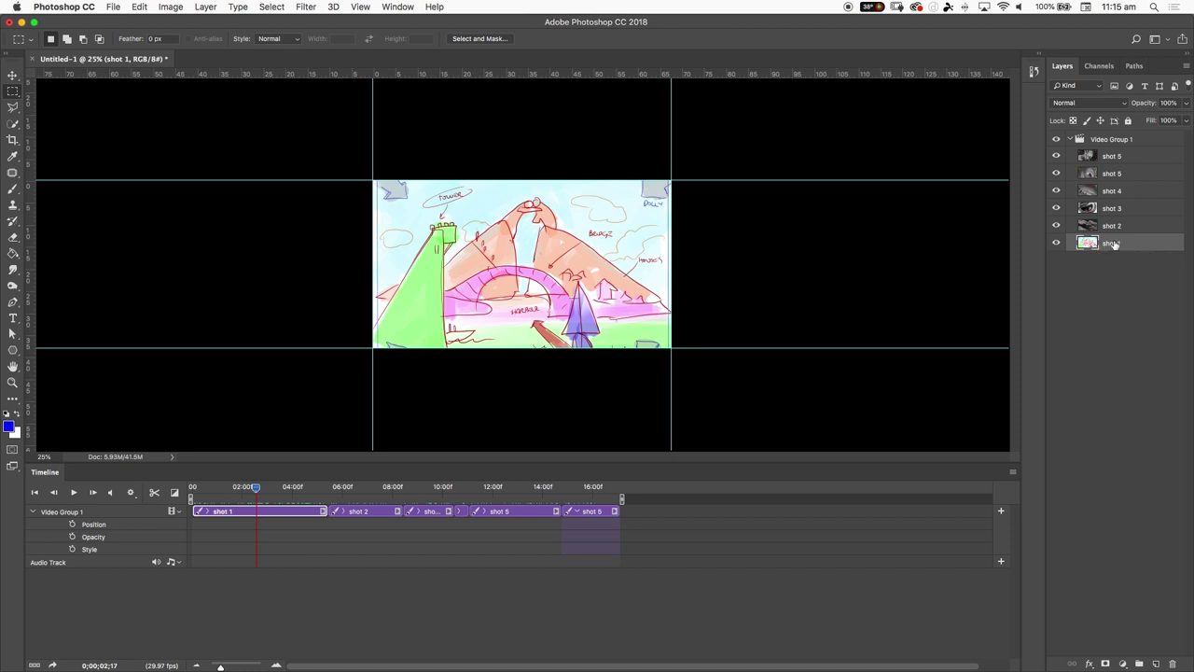
{"action": "left_click", "coordinate": [1102, 231]}
{"action": "left_click", "coordinate": [1103, 244]}
- Convert the shot 1 layer and the shot 2 layer each into a separate Smart Object
{"action": "right_click", "coordinate": [1127, 247]}
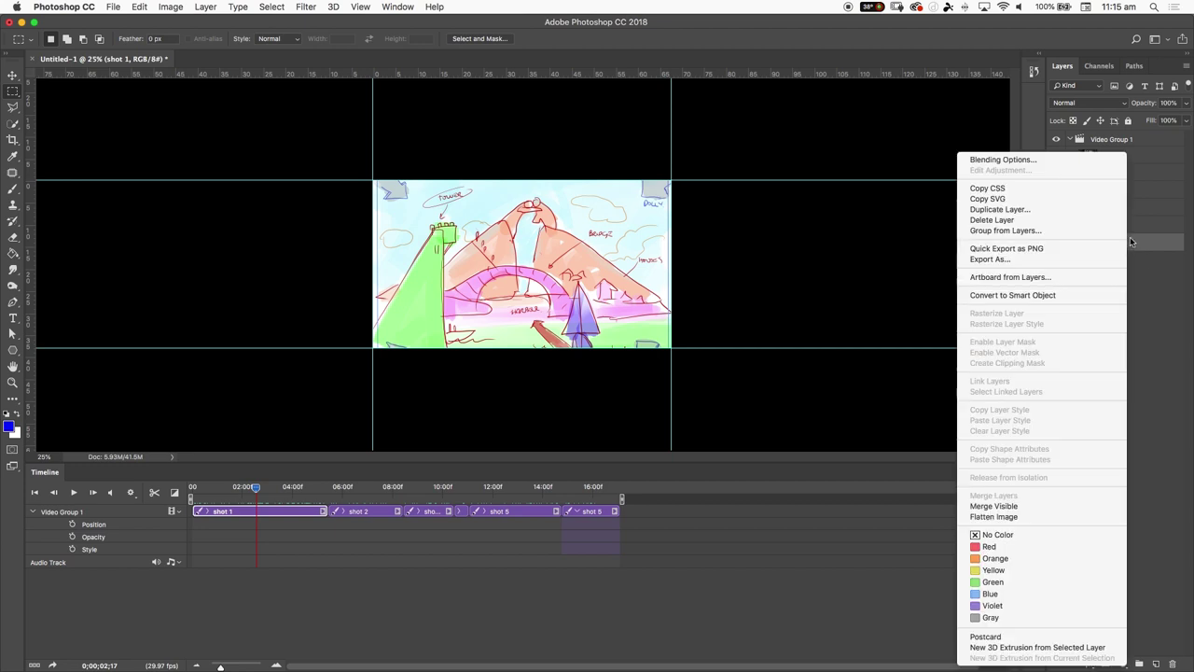
{"action": "left_click", "coordinate": [1140, 245]}
{"action": "right_click", "coordinate": [1090, 242]}
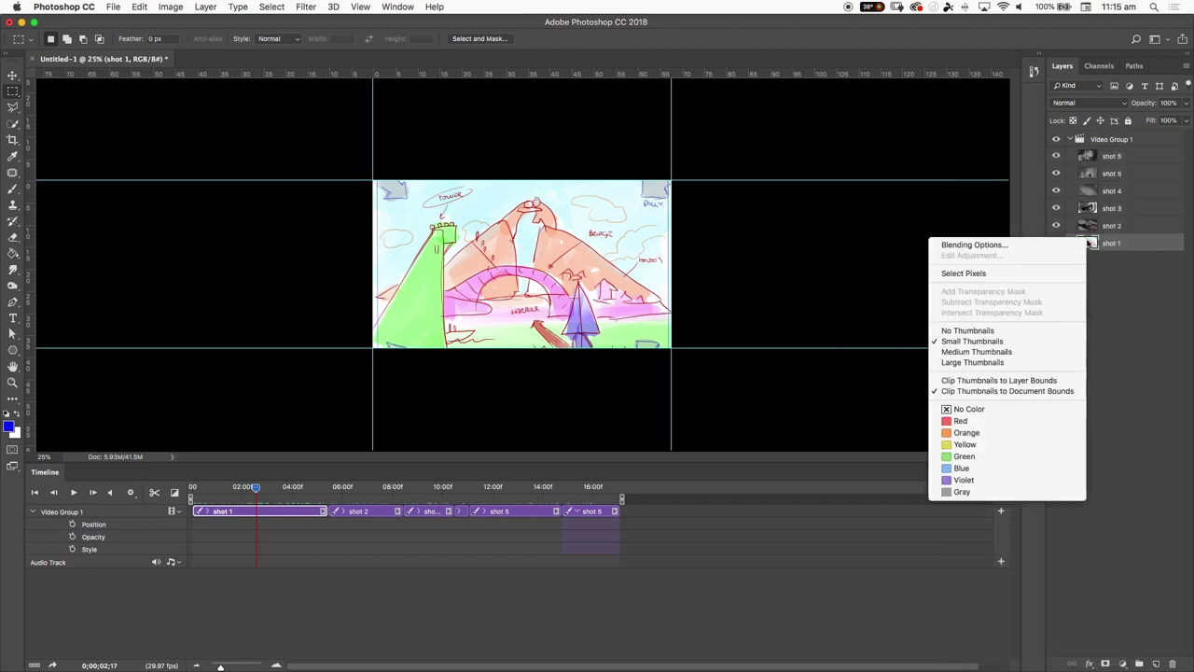
{"action": "left_click", "coordinate": [1134, 243]}
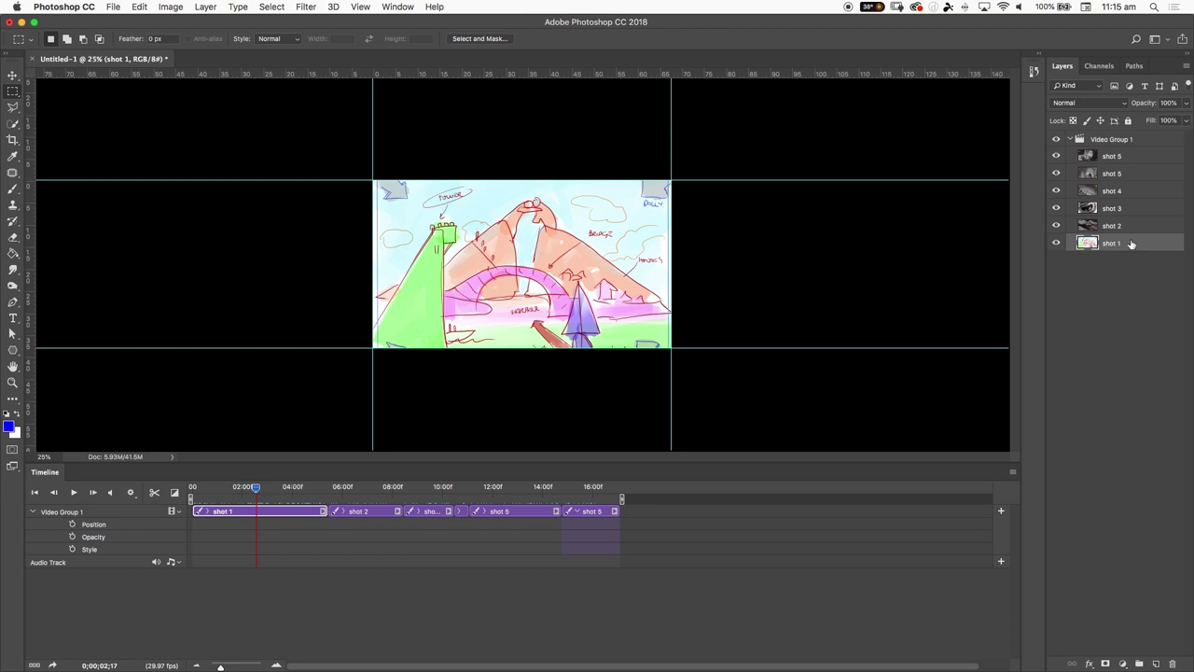
{"action": "right_click", "coordinate": [1130, 247]}
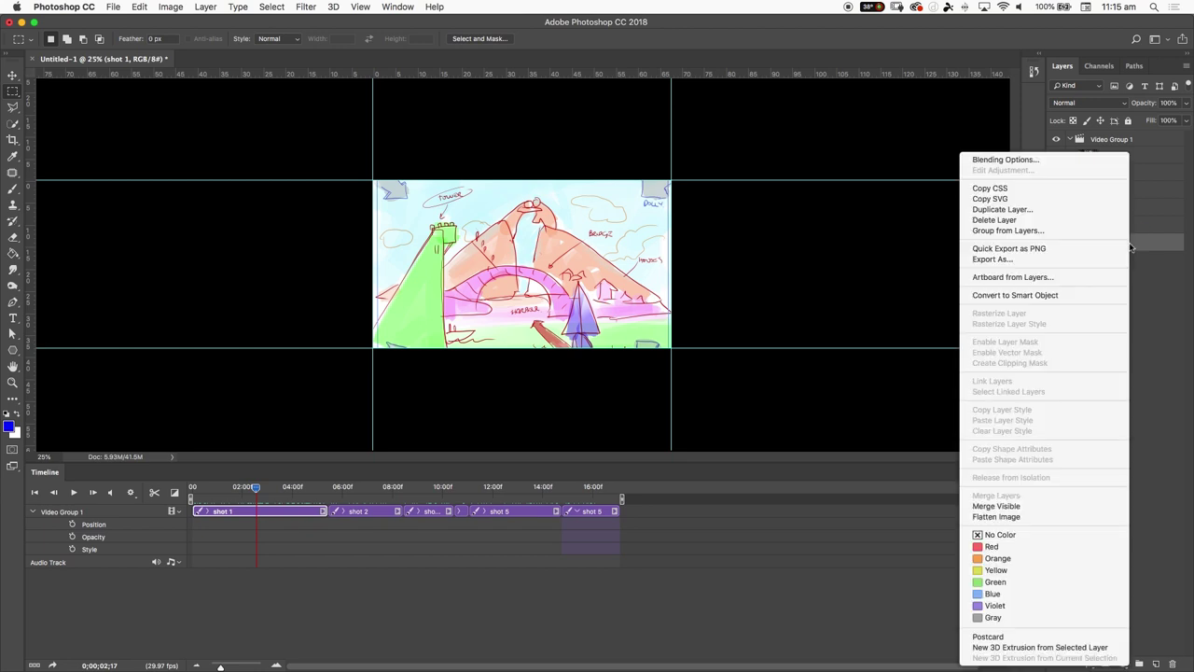
{"action": "left_click", "coordinate": [1073, 296]}
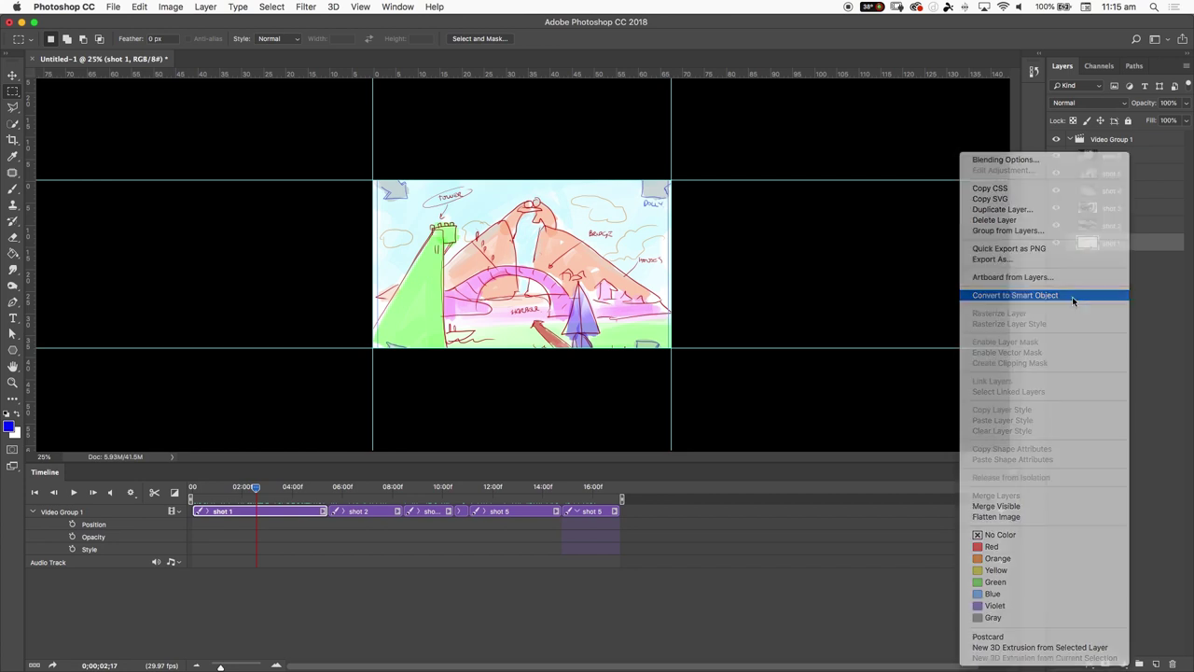
{"action": "right_click", "coordinate": [1142, 224]}
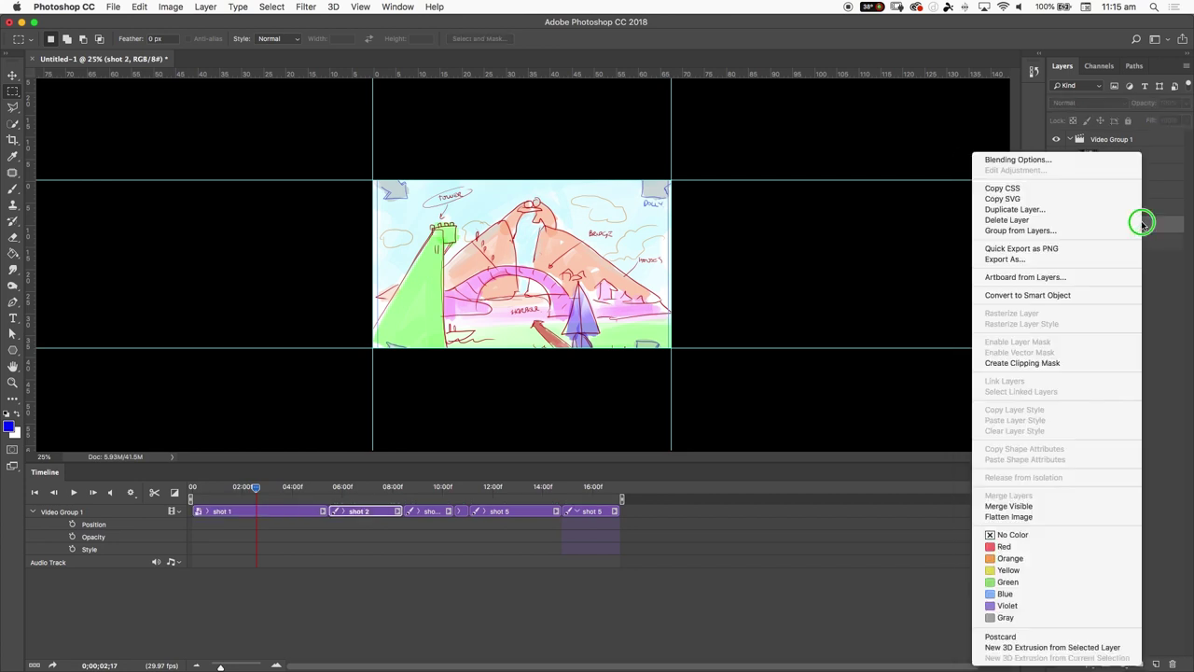
{"action": "left_click", "coordinate": [1070, 297]}
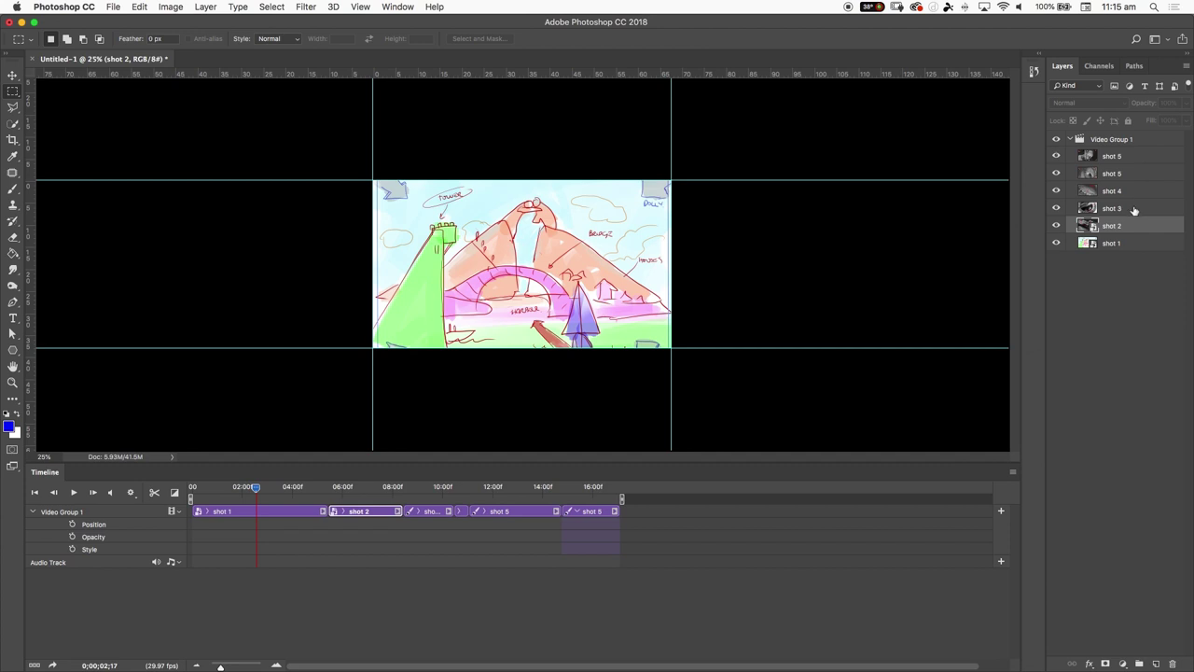
- Try converting the shot 3, shot 4 and both shot 5 layers together into a Smart Object, and undo the conversion
{"action": "left_click", "coordinate": [1134, 209]}
{"action": "left_click", "coordinate": [1133, 157], "text": "shift"}
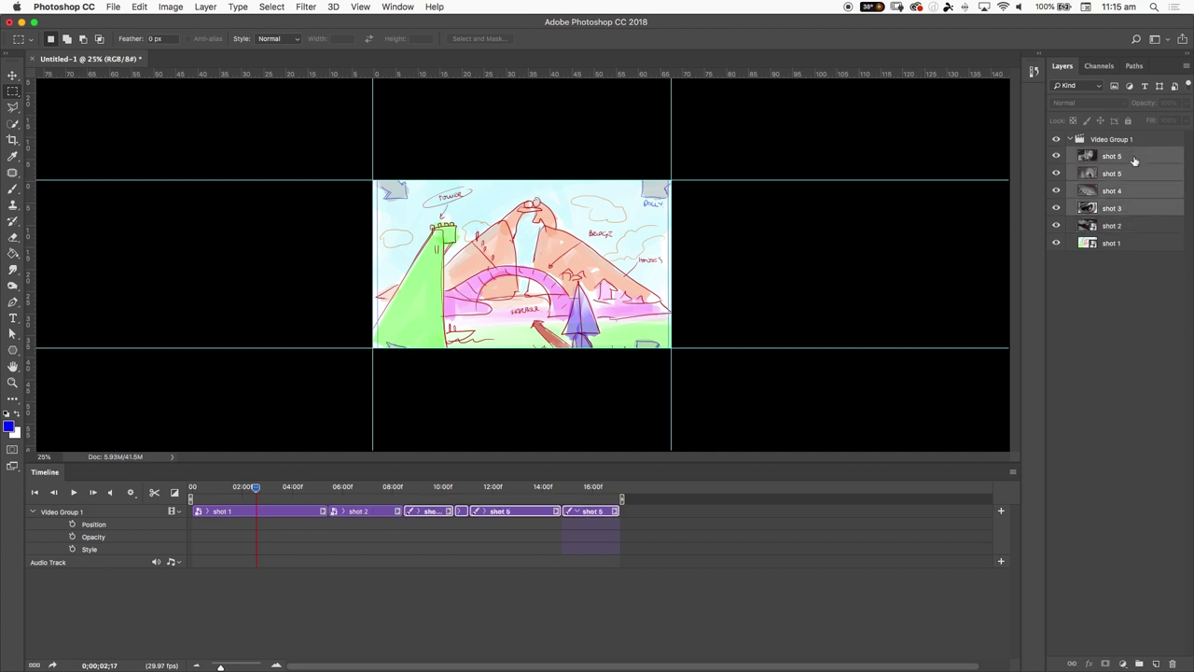
{"action": "right_click", "coordinate": [1136, 165]}
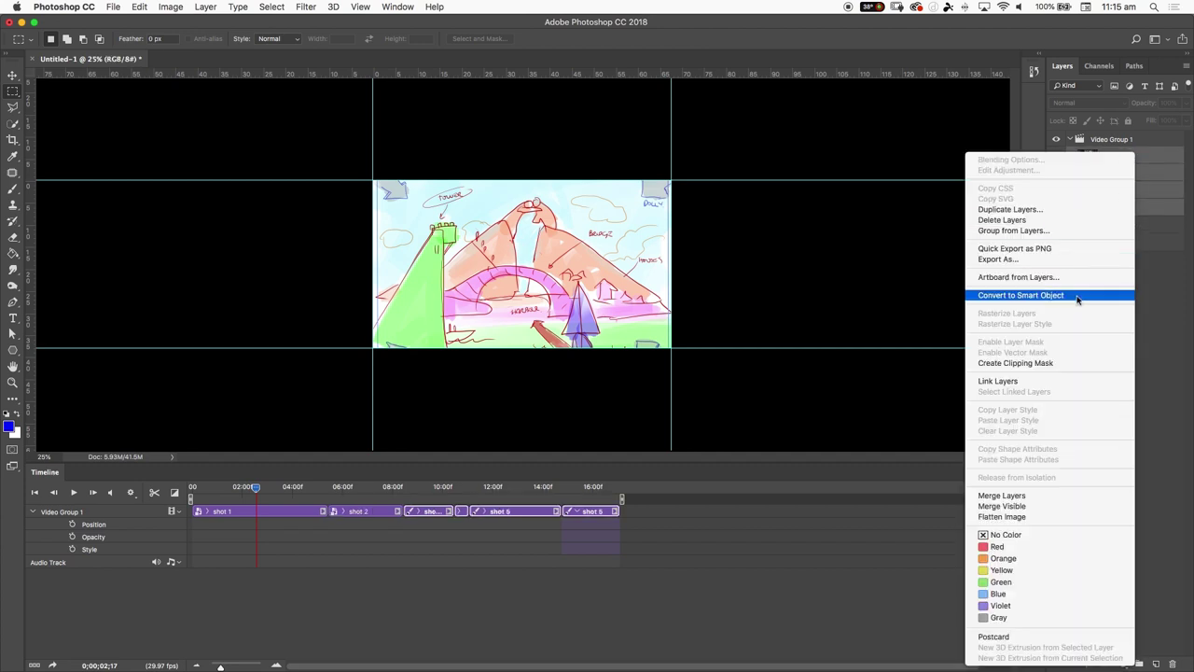
{"action": "left_click", "coordinate": [1077, 295]}
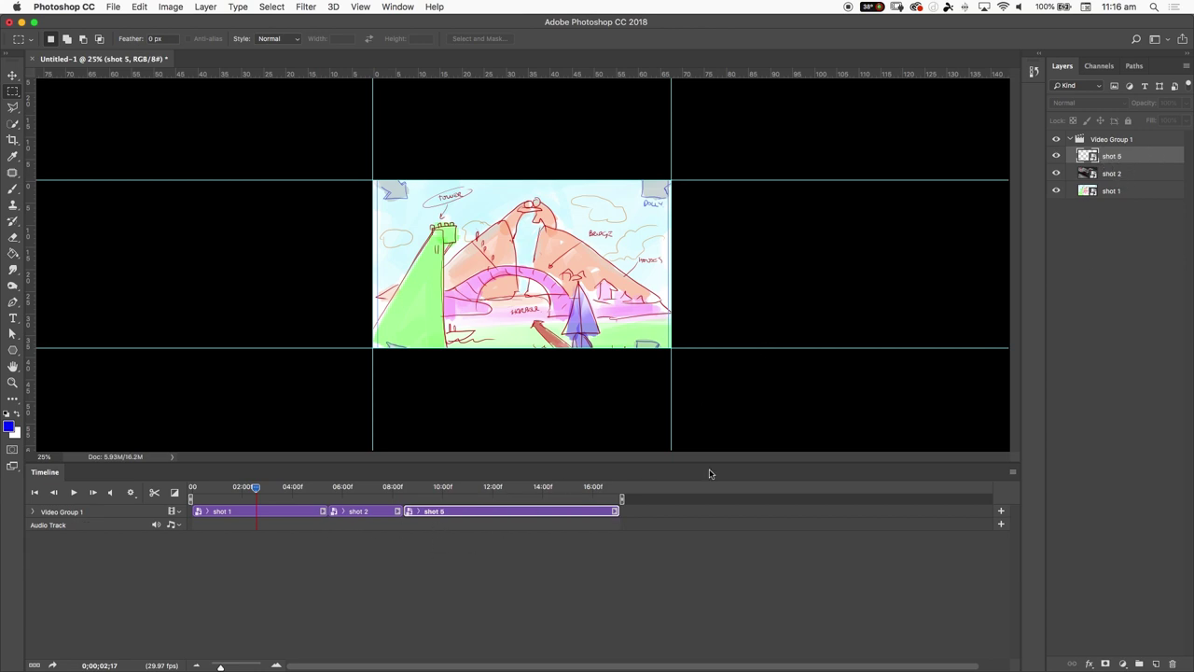
{"action": "key", "text": "super+z"}
- Convert shot 3, shot 4 and each of the two shot 5 layers individually into its own Smart Object
{"action": "left_click", "coordinate": [1138, 211]}
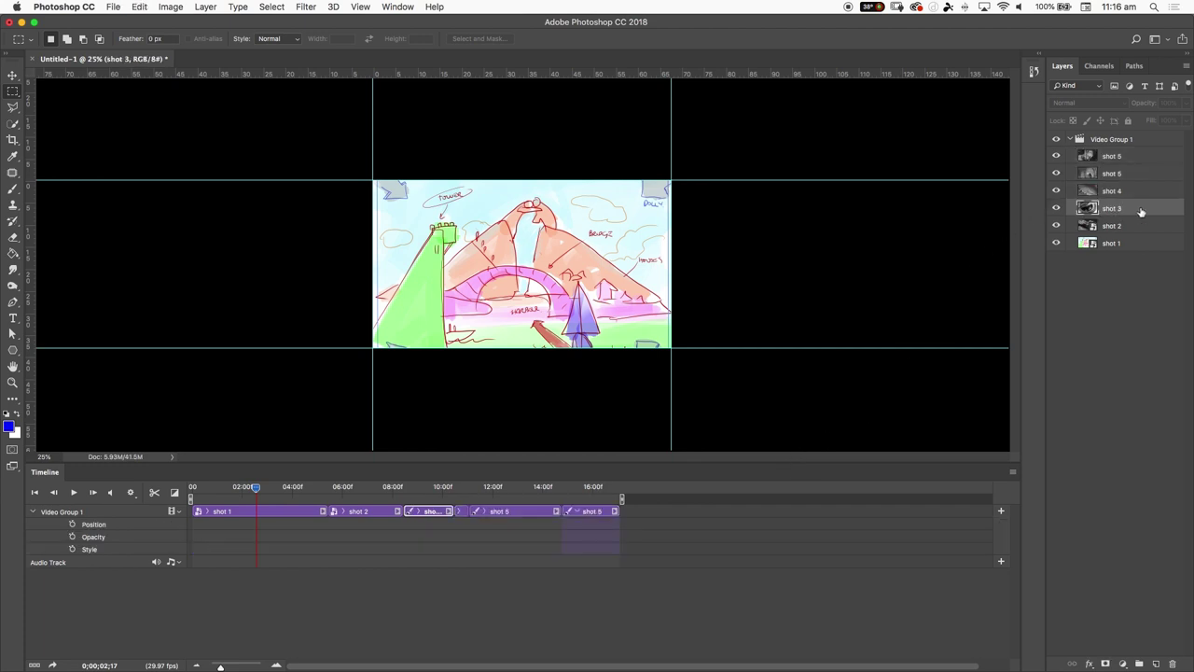
{"action": "right_click", "coordinate": [1146, 212]}
{"action": "key", "text": "Escape"}
{"action": "left_click", "coordinate": [1141, 189]}
{"action": "right_click", "coordinate": [1141, 189]}
{"action": "key", "text": "Escape"}
{"action": "left_click", "coordinate": [1148, 172]}
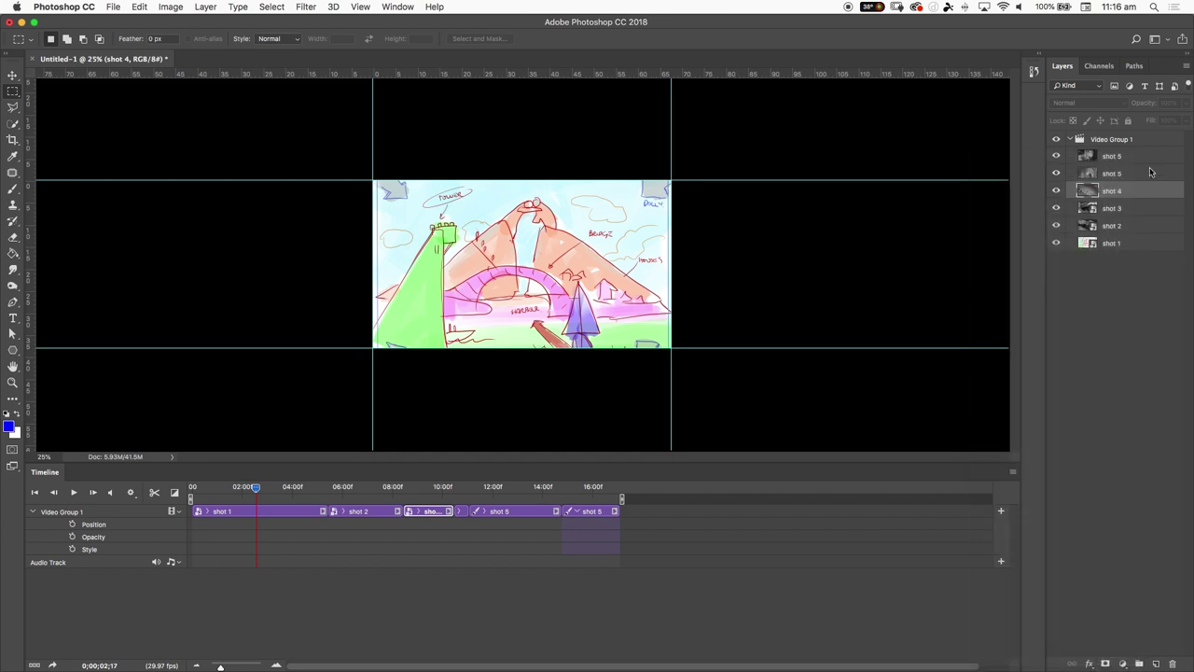
{"action": "right_click", "coordinate": [1148, 173]}
{"action": "key", "text": "Escape"}
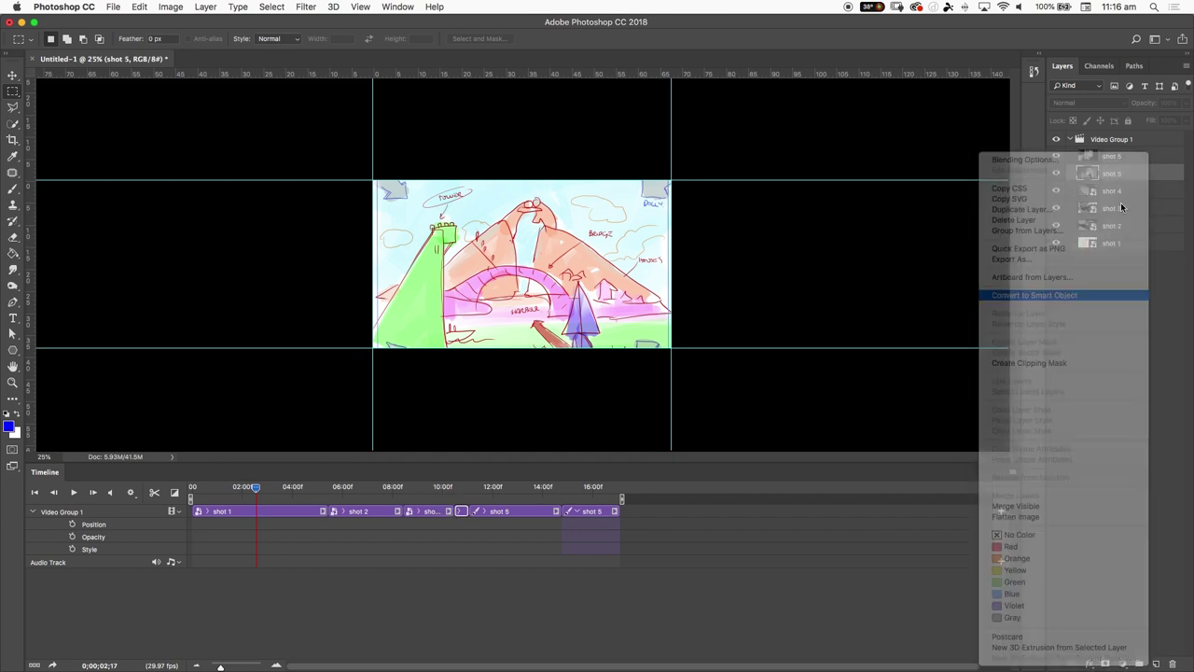
{"action": "left_click", "coordinate": [1132, 157]}
{"action": "right_click", "coordinate": [1132, 157]}
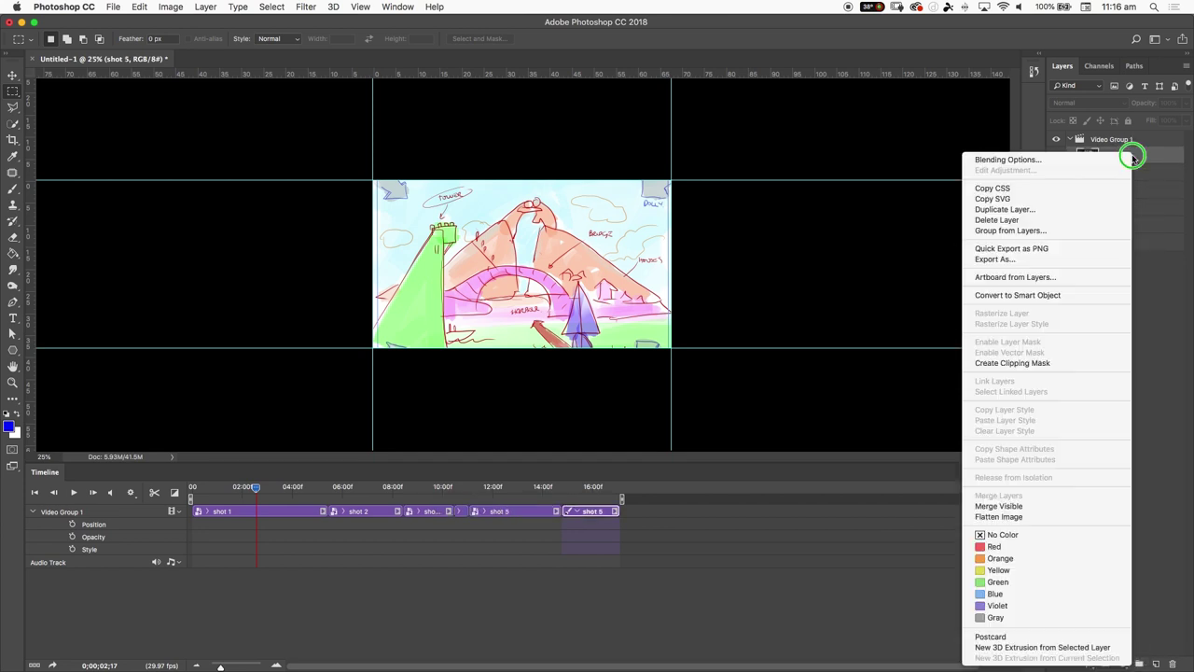
{"action": "left_click", "coordinate": [1069, 295]}
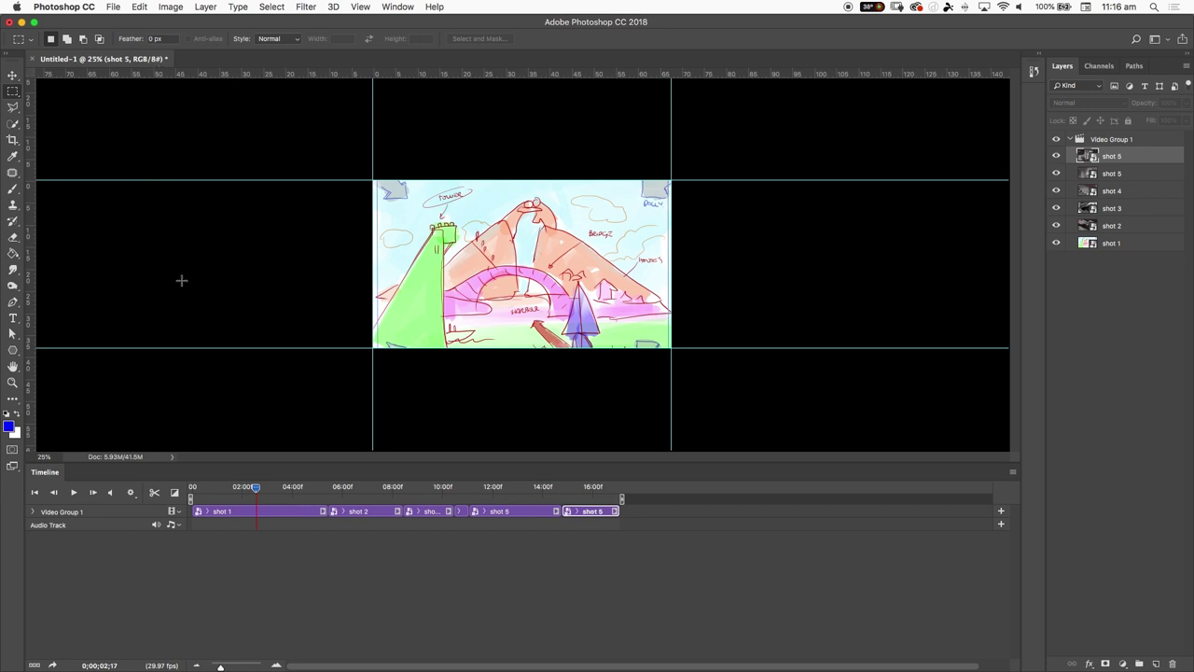
- Open the contents of the shot 1 Smart Object to view the full drawing, and return to the Untitled-1 document
{"action": "mouse_move", "coordinate": [259, 494]}
{"action": "left_mouse_down"}
{"action": "mouse_move", "coordinate": [226, 492]}
{"action": "mouse_move", "coordinate": [342, 493]}
{"action": "mouse_move", "coordinate": [250, 492]}
{"action": "mouse_move", "coordinate": [266, 491]}
{"action": "left_mouse_up"}
{"action": "left_click", "coordinate": [246, 512]}
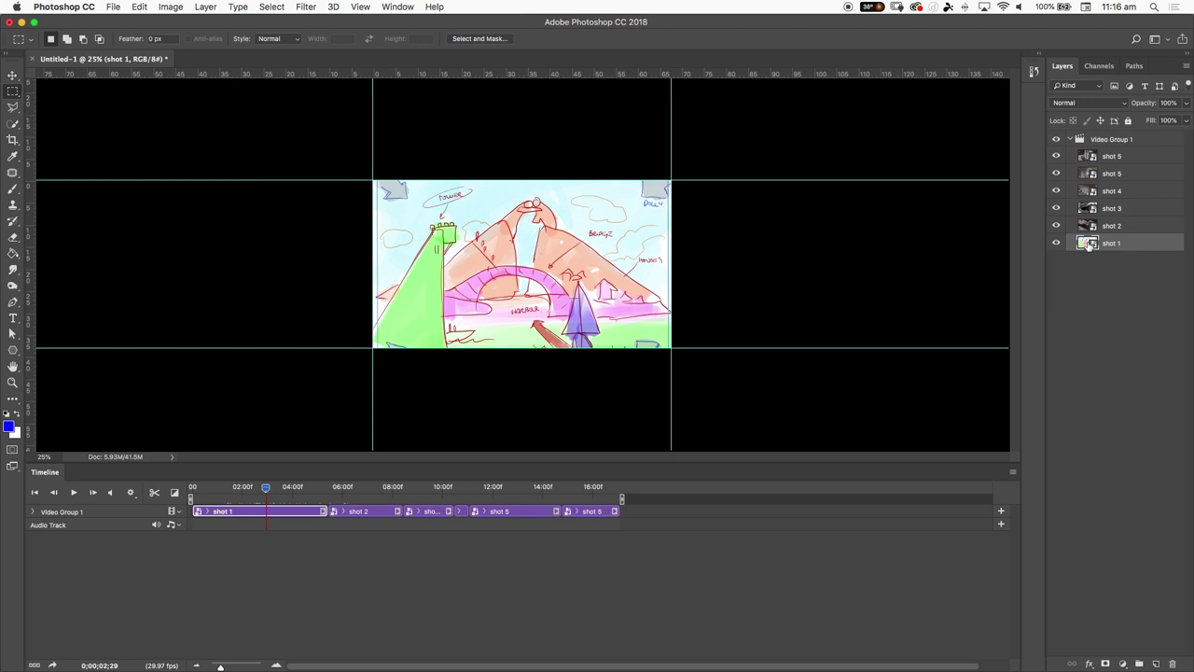
{"action": "double_click", "coordinate": [1088, 244]}
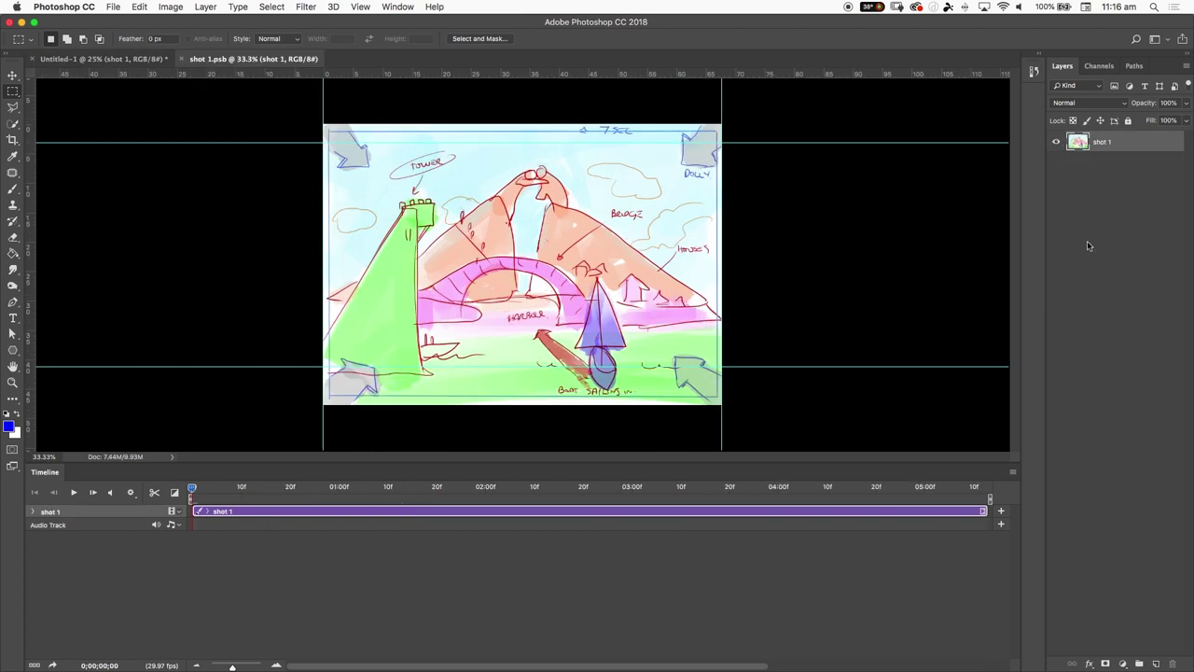
{"action": "left_click", "coordinate": [66, 60]}
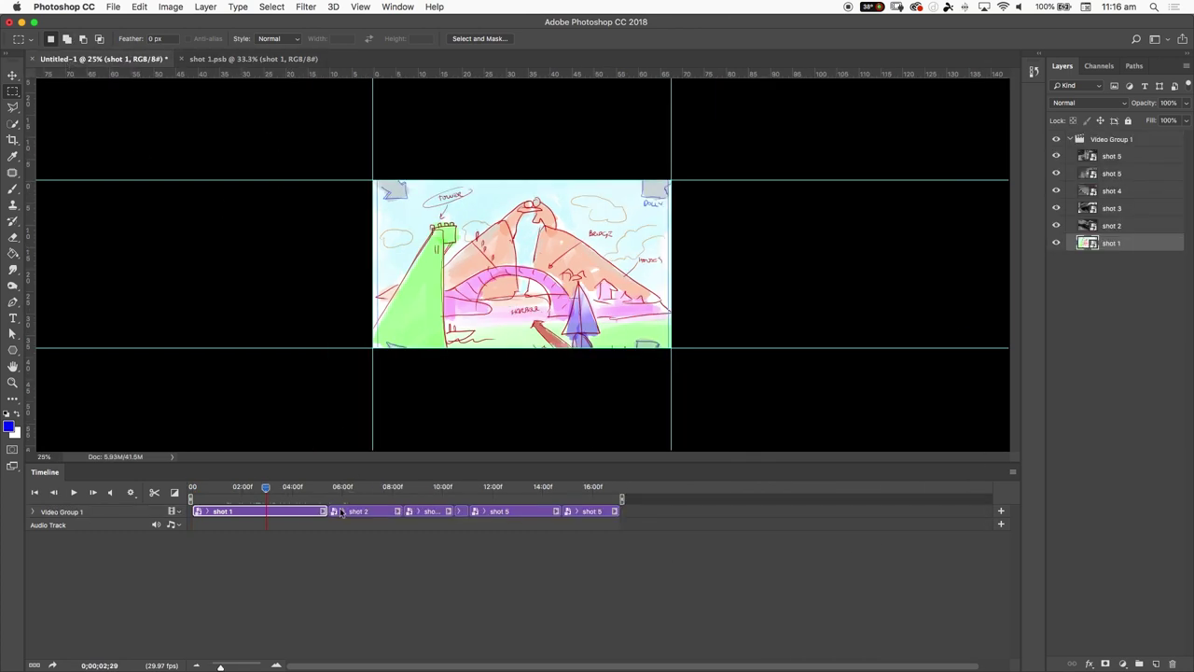
- Open the shot 1 contents, scrub its timeline to the end and back to the start, and examine the drawing up close
{"action": "left_click_drag", "start_coordinate": [270, 487], "coordinate": [363, 491]}
{"action": "left_click", "coordinate": [250, 58]}
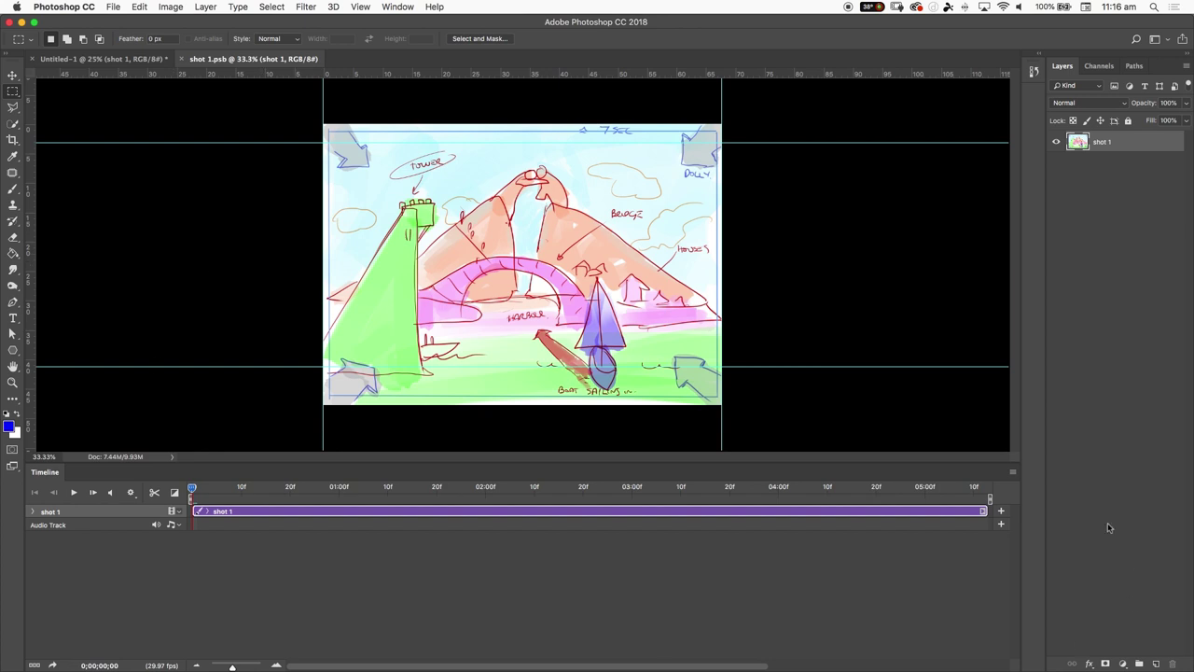
{"action": "left_click_drag", "start_coordinate": [194, 490], "coordinate": [996, 504]}
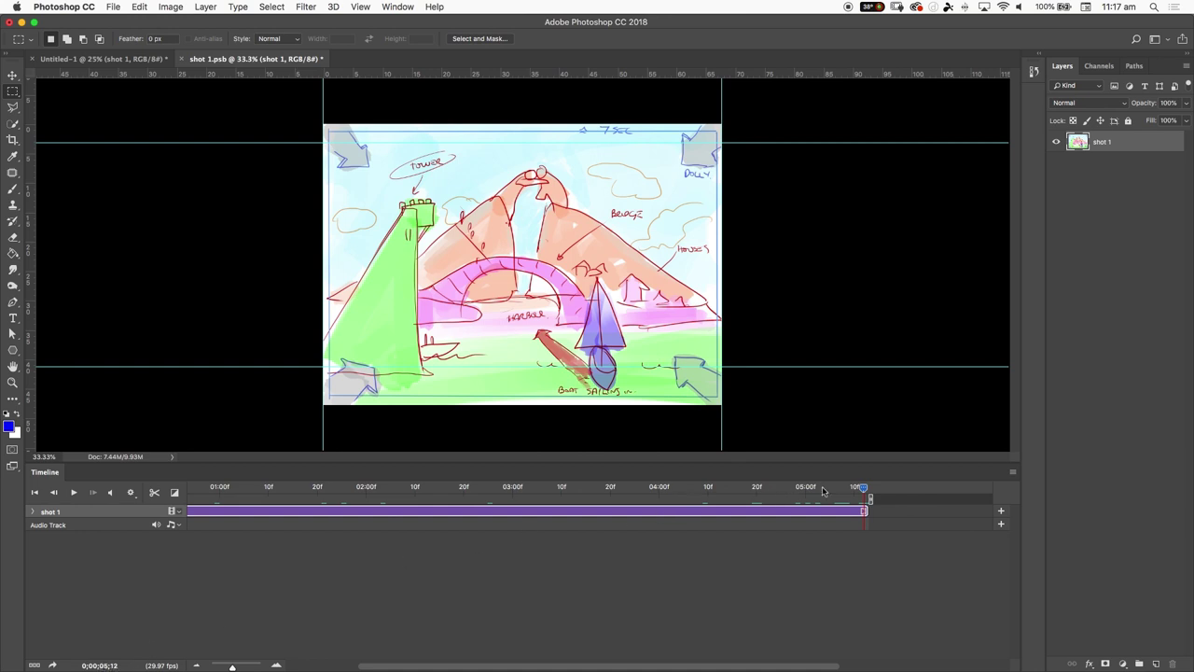
{"action": "left_click", "coordinate": [102, 497]}
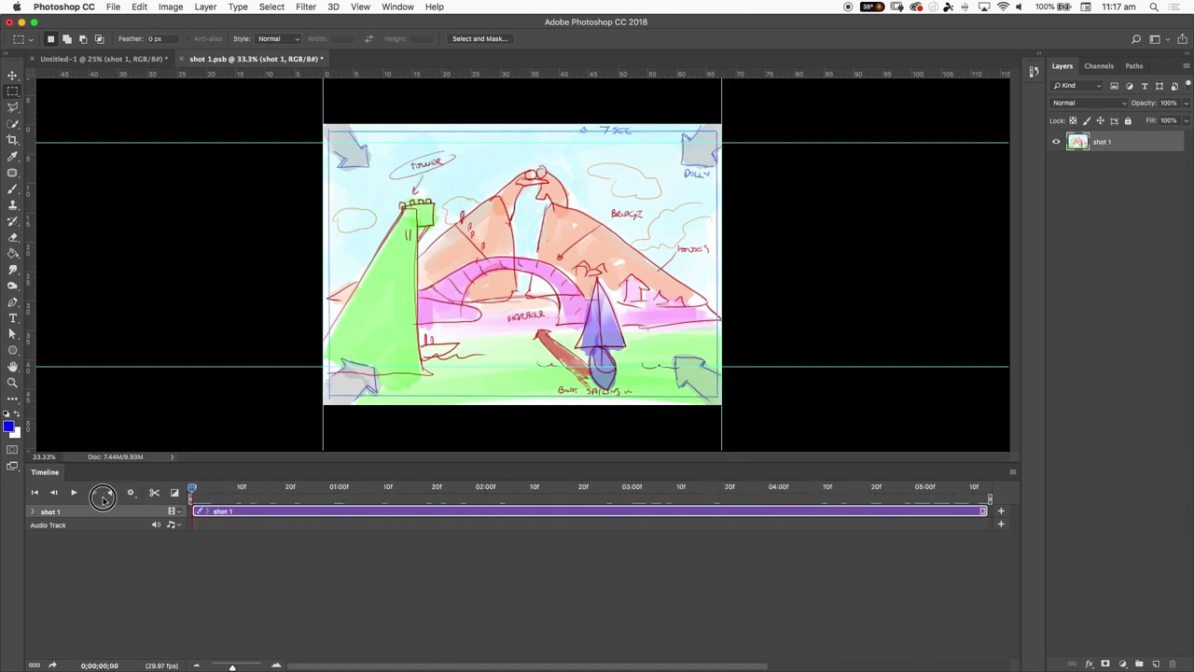
{"action": "left_click", "coordinate": [197, 665]}
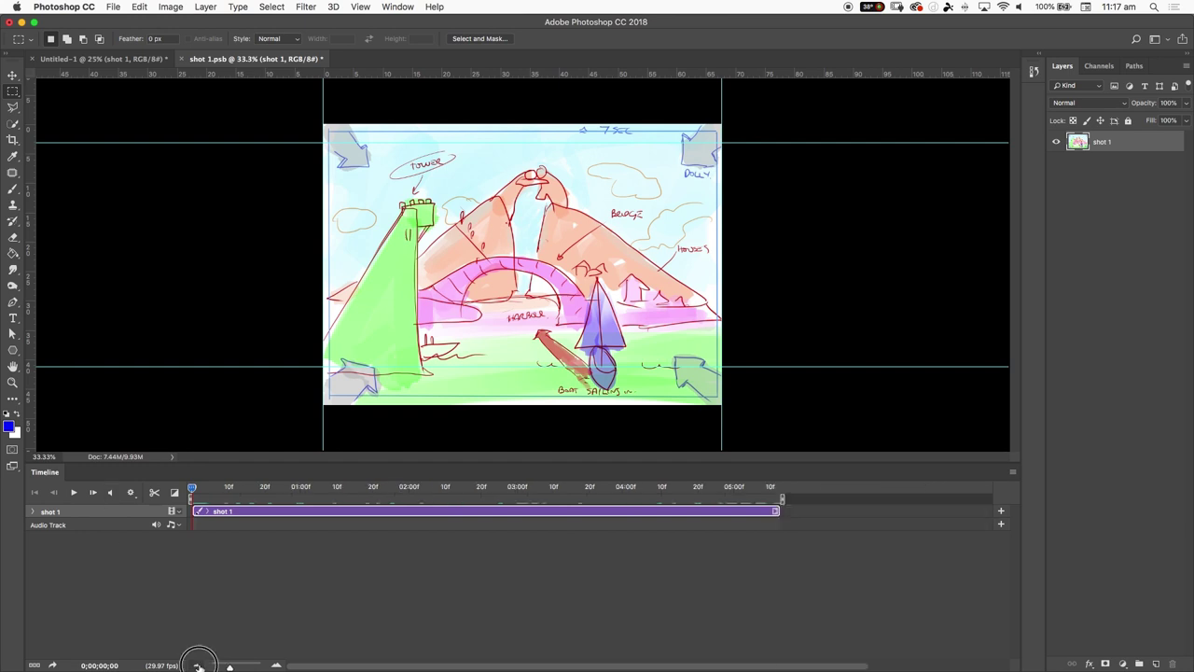
{"action": "left_click", "coordinate": [197, 665]}
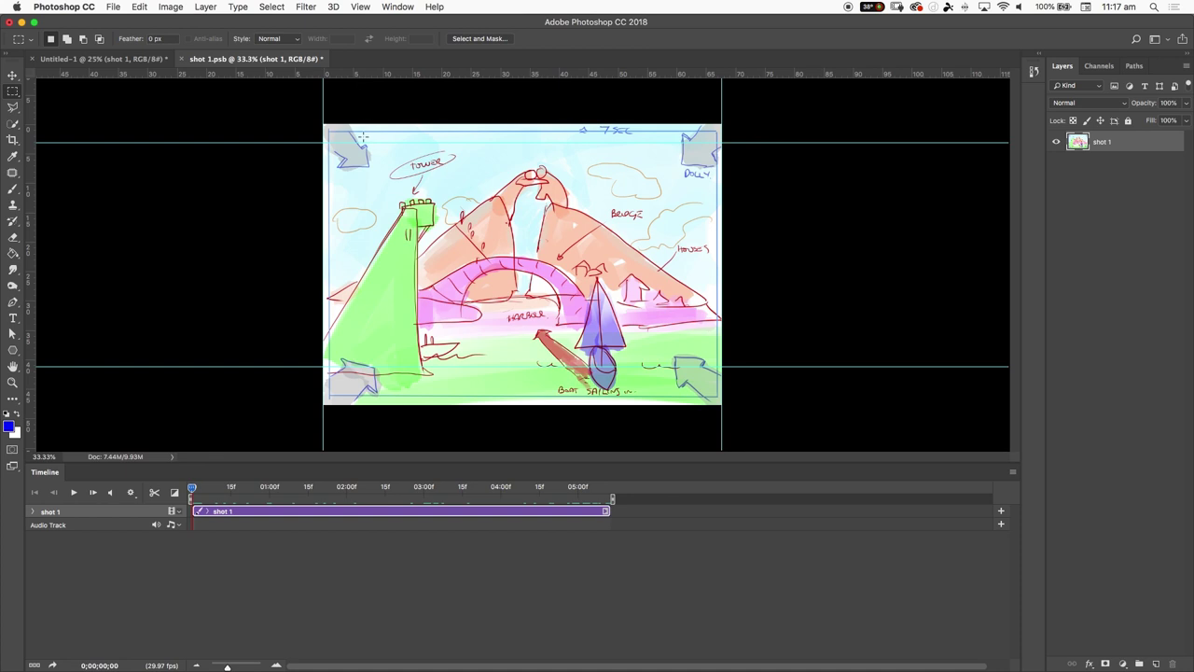
{"action": "key", "text": "super+plus"}
{"action": "left_click_drag", "start_coordinate": [346, 200], "coordinate": [397, 135]}
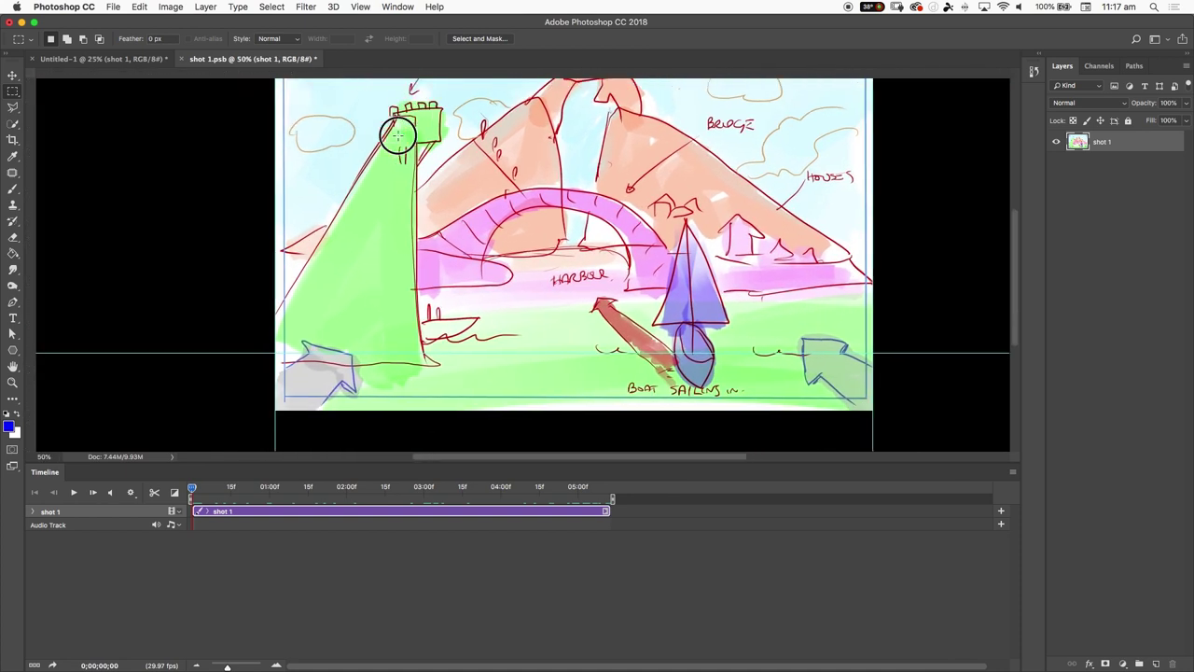
{"action": "key", "text": "super+minus"}
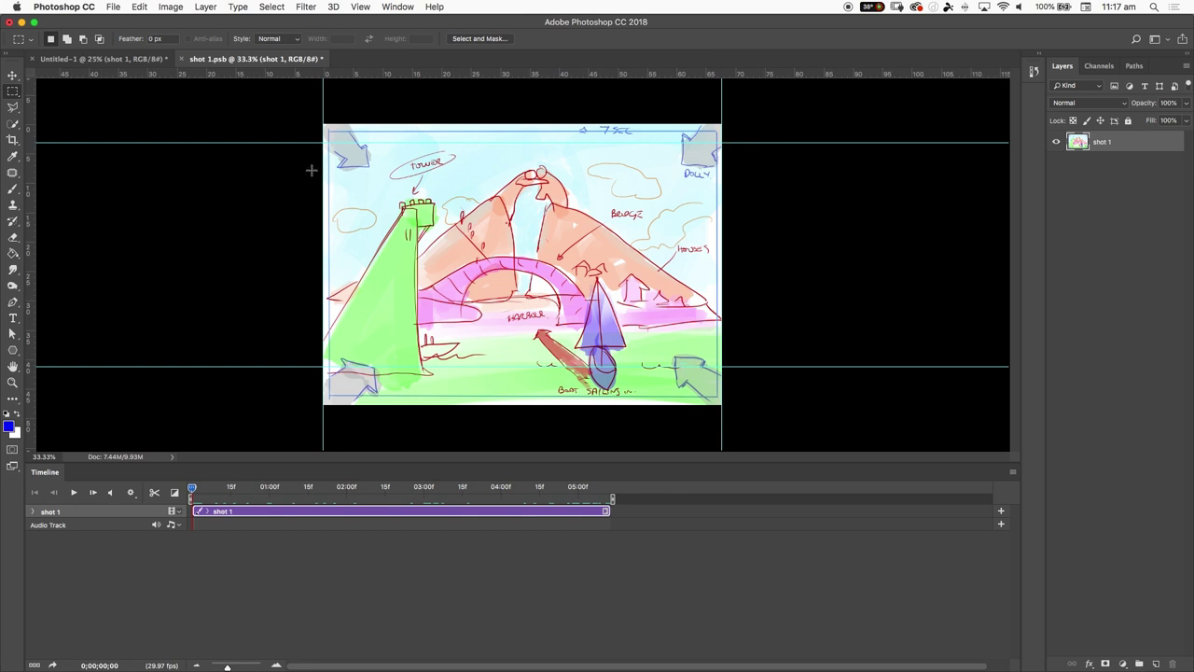
- Return to the Untitled-1 document and view the shot 1 frame at about three seconds with the Move tool active
{"action": "left_click", "coordinate": [140, 60]}
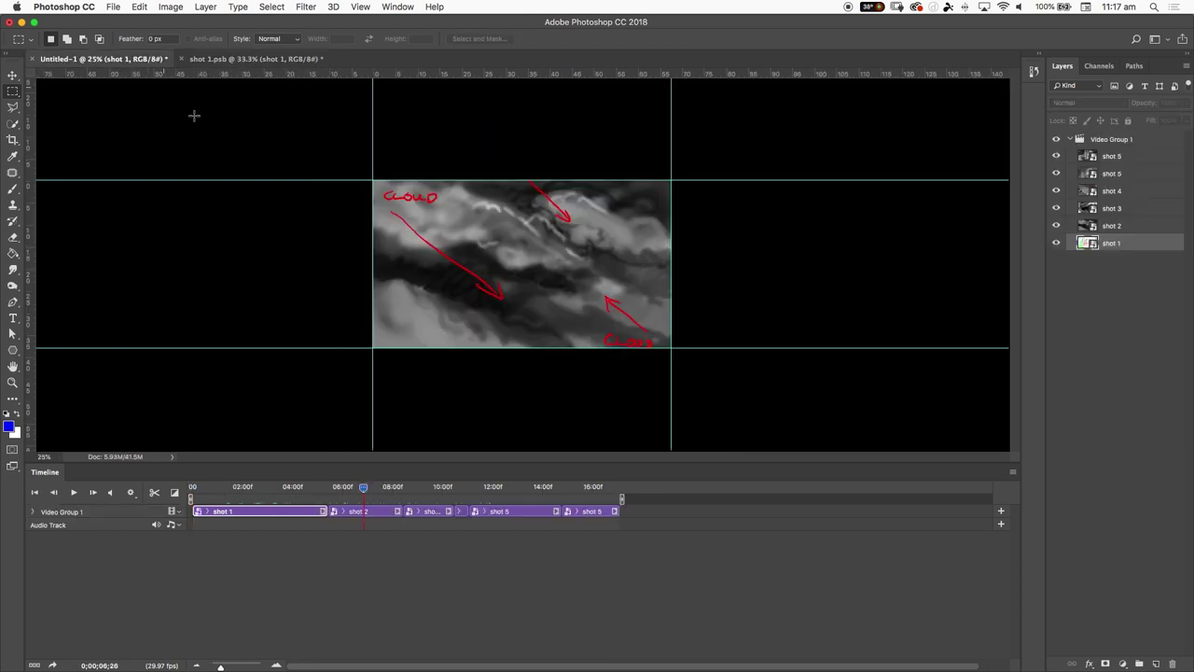
{"action": "left_click", "coordinate": [275, 488]}
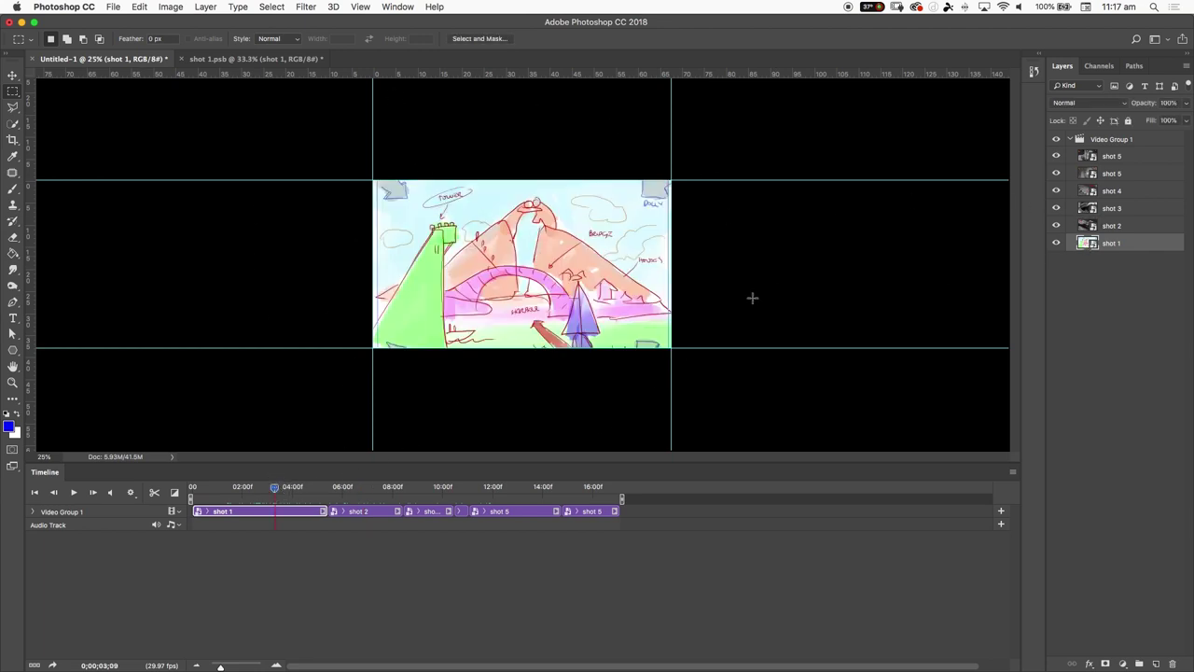
{"action": "key", "text": "v"}
{"action": "mouse_move", "coordinate": [613, 304]}
{"action": "left_mouse_down"}
{"action": "mouse_move", "coordinate": [606, 250]}
{"action": "mouse_move", "coordinate": [608, 325]}
{"action": "mouse_move", "coordinate": [613, 298]}
{"action": "left_mouse_up"}
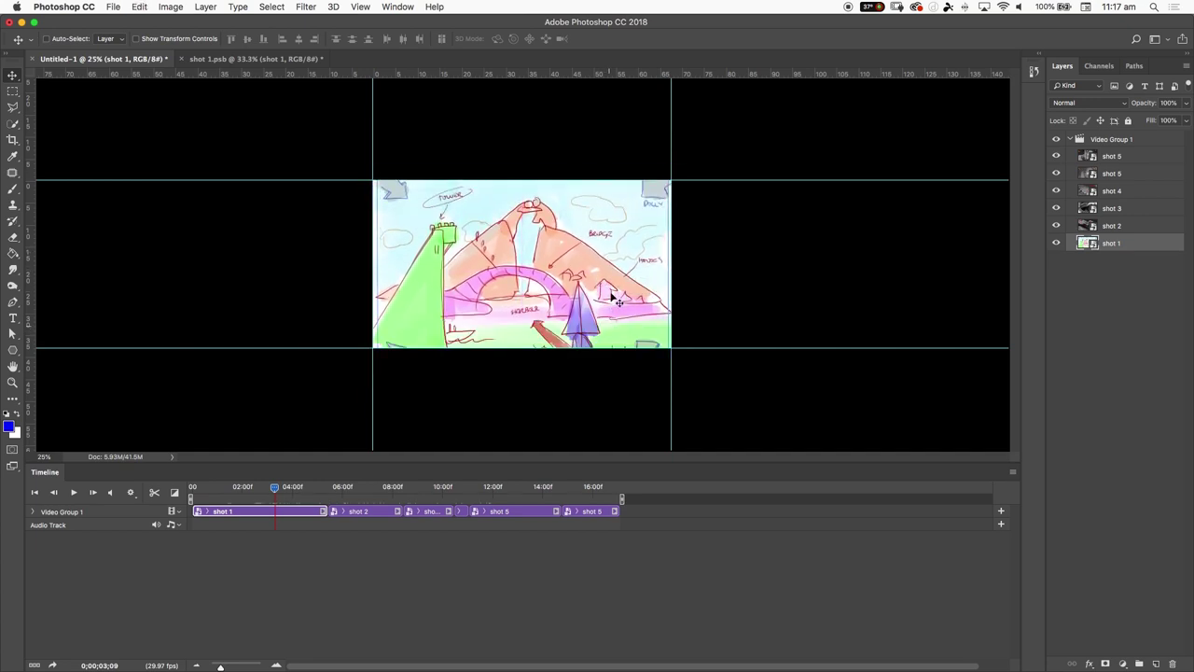
- Return to shot 1.psb, preview the "refined drawing parts for animation(1).psd" file on the desktop and open it in Photoshop
{"action": "left_click", "coordinate": [250, 58]}
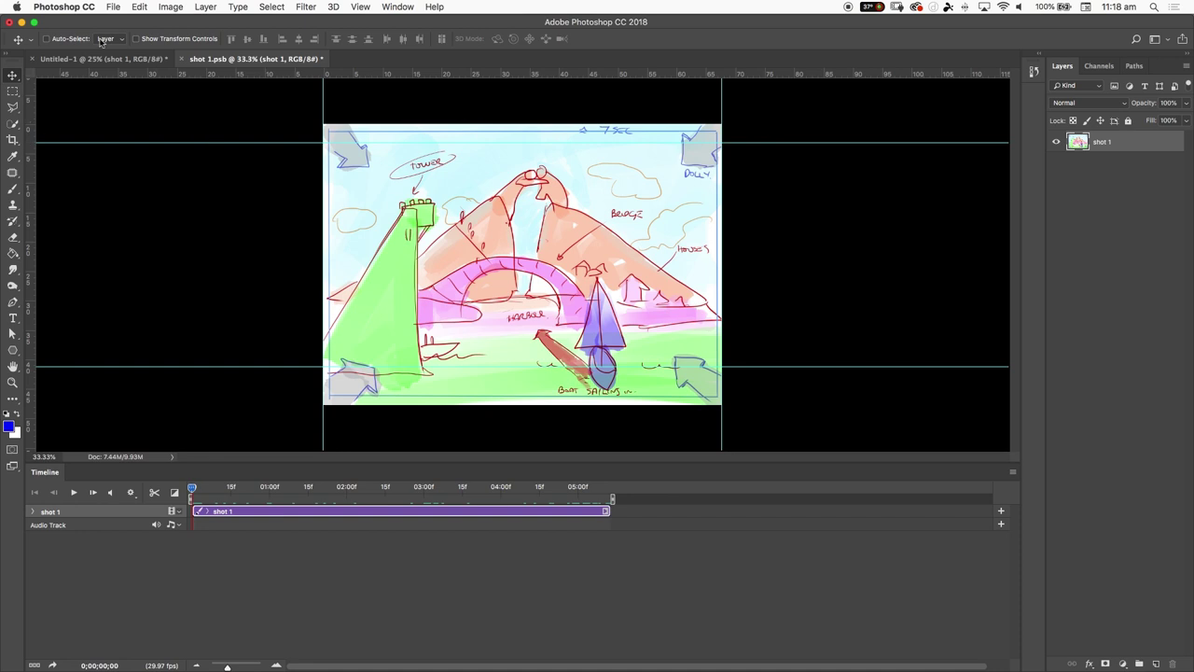
{"action": "left_click_drag", "start_coordinate": [79, 26], "coordinate": [270, 20]}
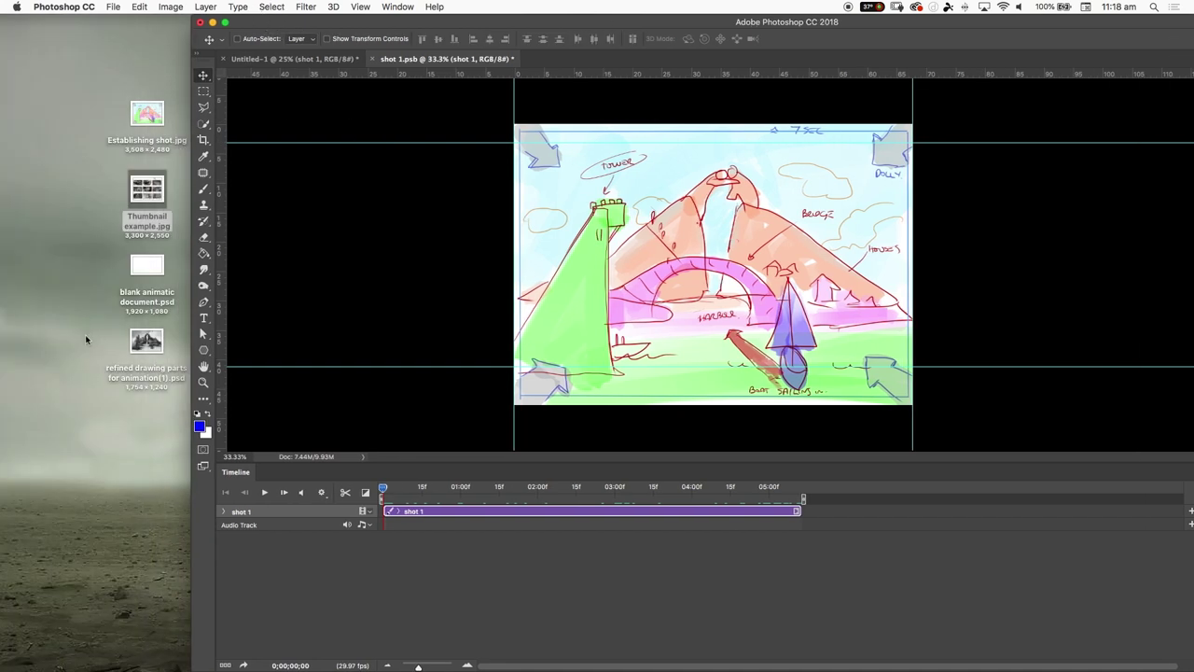
{"action": "left_click", "coordinate": [135, 346]}
{"action": "key", "text": "space"}
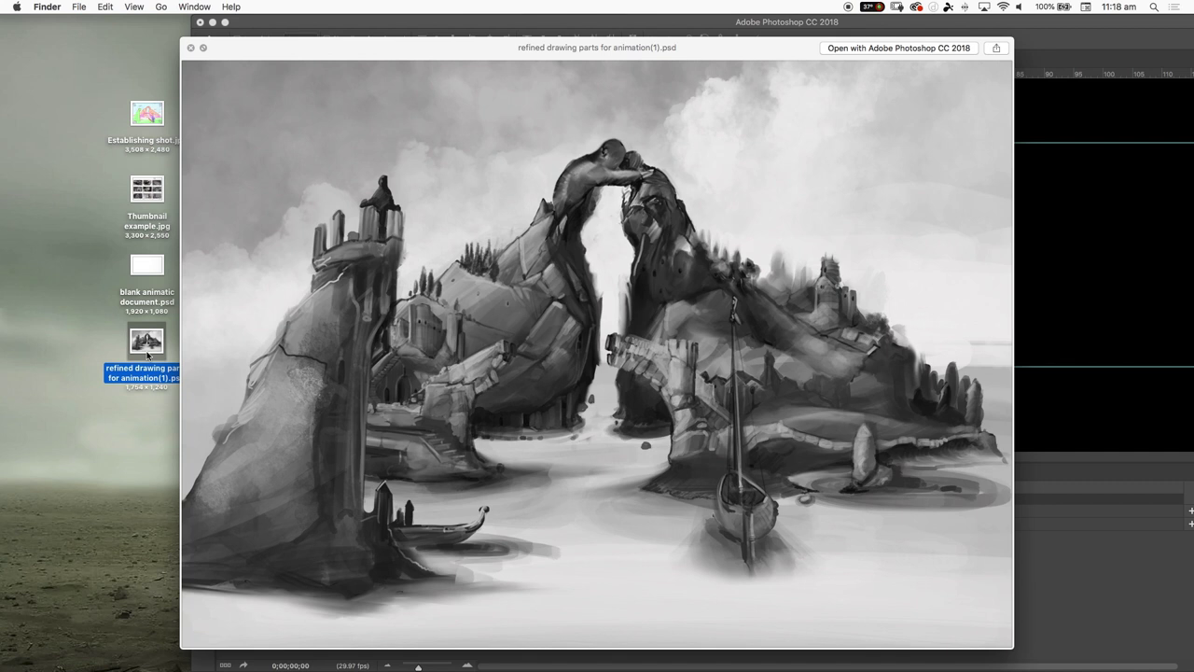
{"action": "key", "text": "space"}
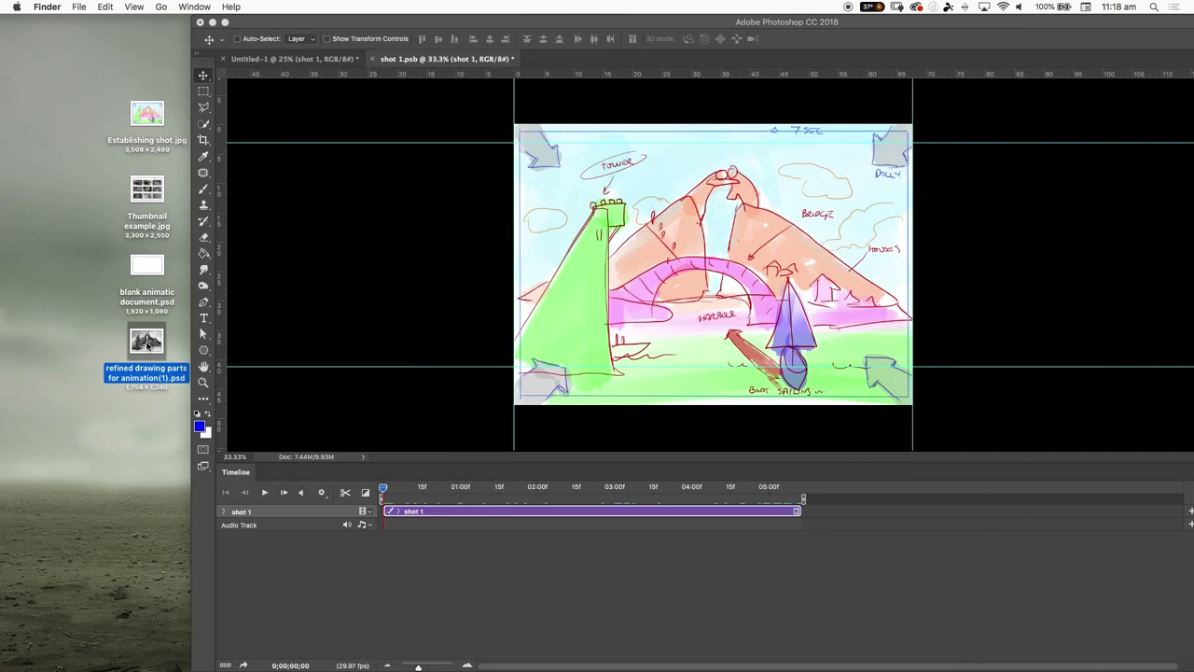
{"action": "double_click", "coordinate": [146, 344]}
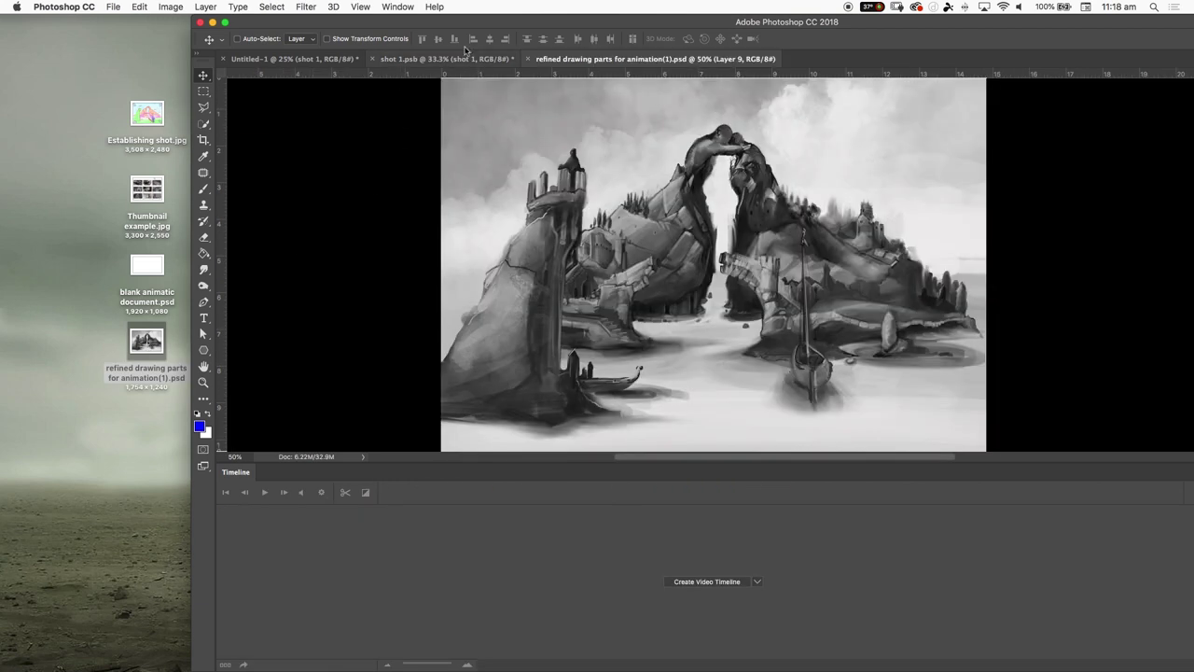
{"action": "left_click_drag", "start_coordinate": [478, 22], "coordinate": [288, 15]}
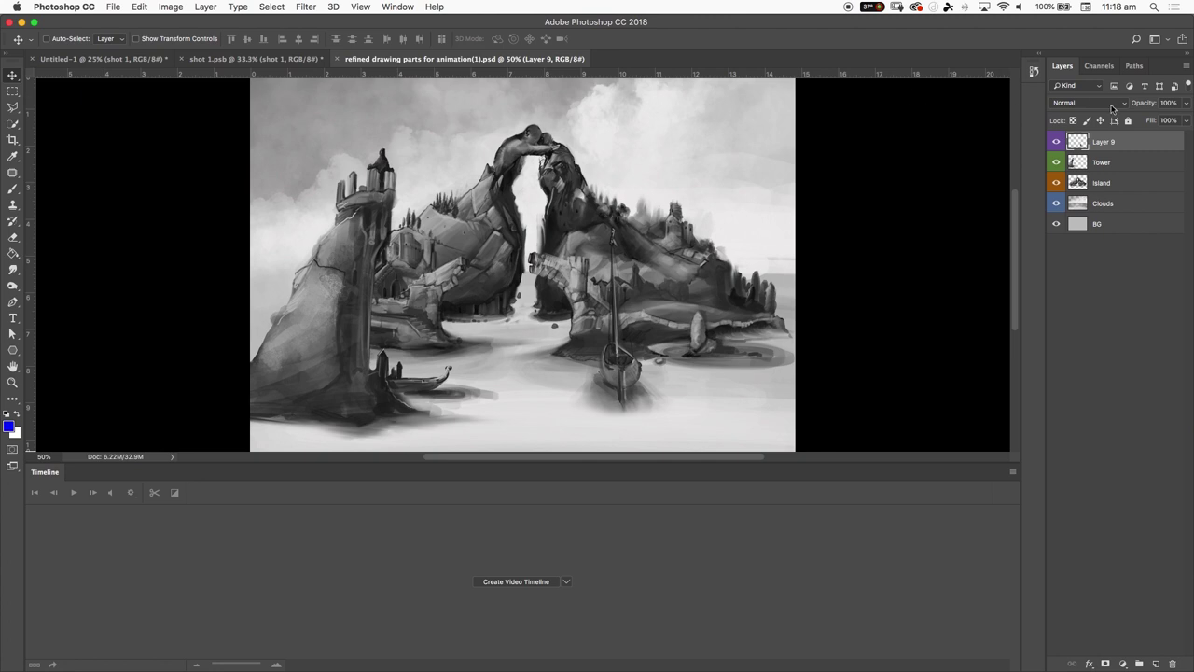
- Hide the Tower, Island and Clouds layers and toggle BG and Layer 9 to examine the separate drawing parts
{"action": "left_click", "coordinate": [1056, 161]}
{"action": "left_click", "coordinate": [1056, 161]}
{"action": "left_click", "coordinate": [1056, 163]}
{"action": "left_click", "coordinate": [1056, 182]}
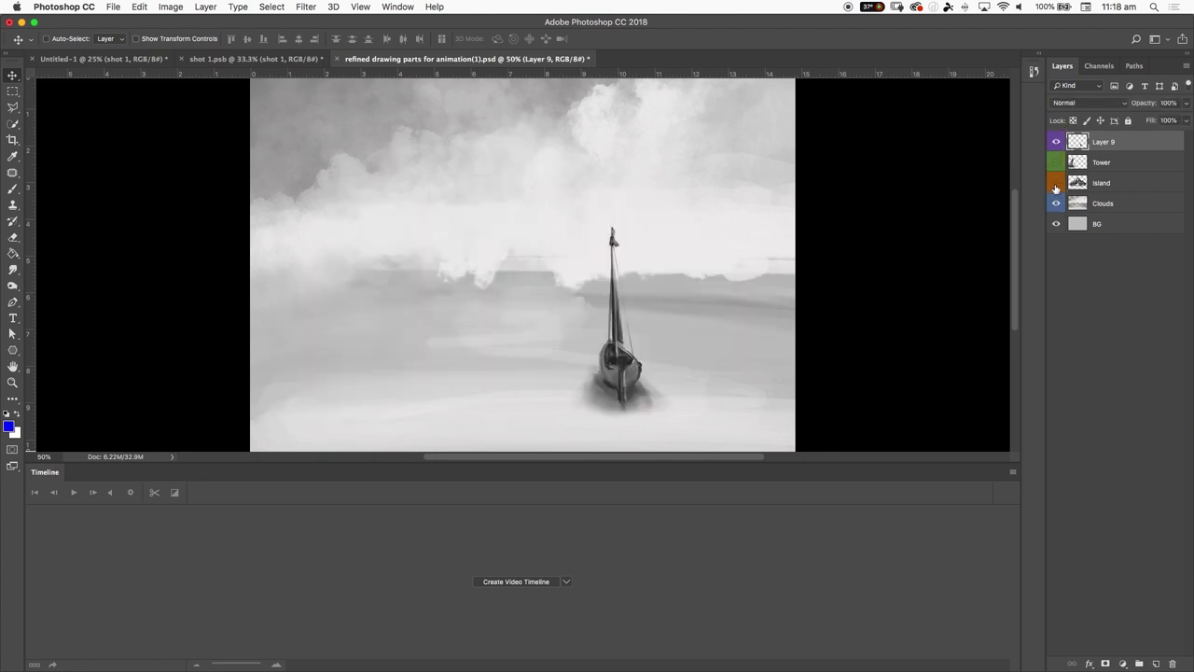
{"action": "left_click", "coordinate": [1056, 203]}
{"action": "left_click", "coordinate": [1056, 224]}
{"action": "left_click", "coordinate": [1056, 226]}
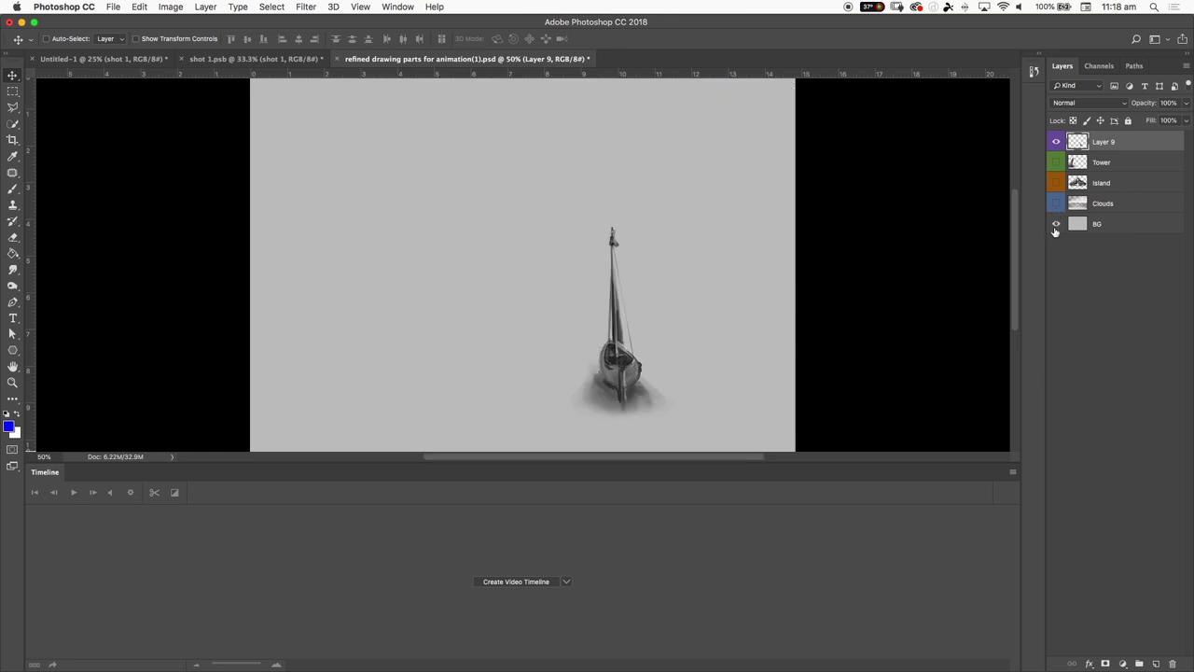
{"action": "left_click", "coordinate": [1057, 141]}
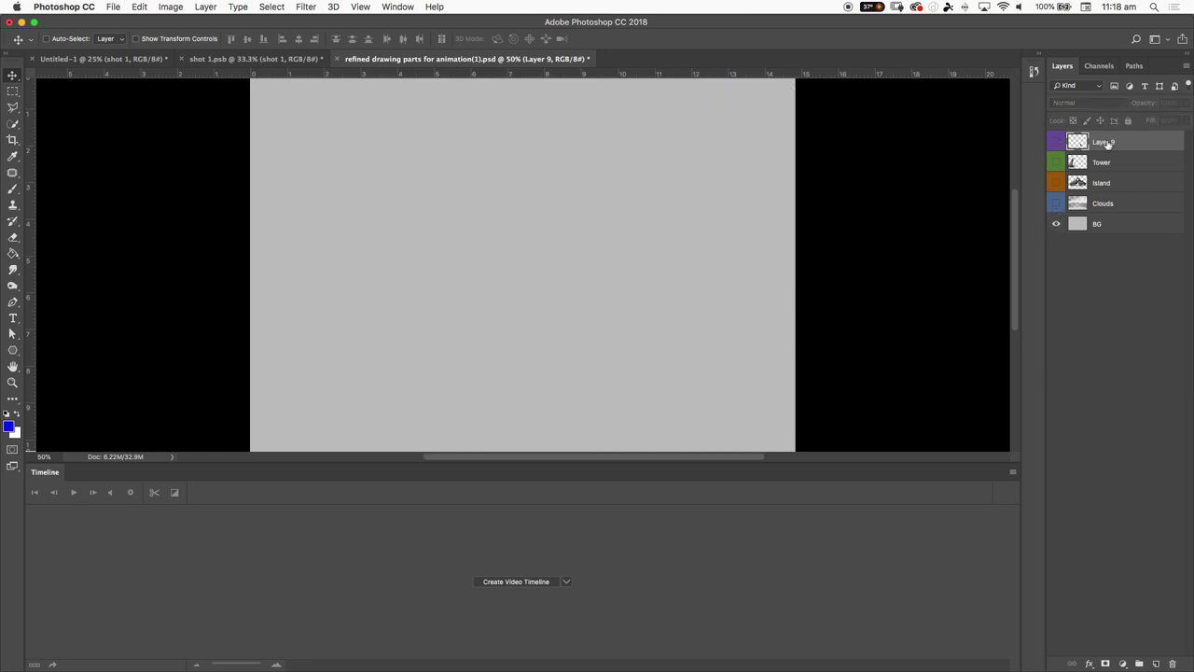
{"action": "left_click", "coordinate": [1057, 141]}
- Rename Layer 9 as boat
{"action": "double_click", "coordinate": [1104, 142]}
{"action": "type", "text": "B"}
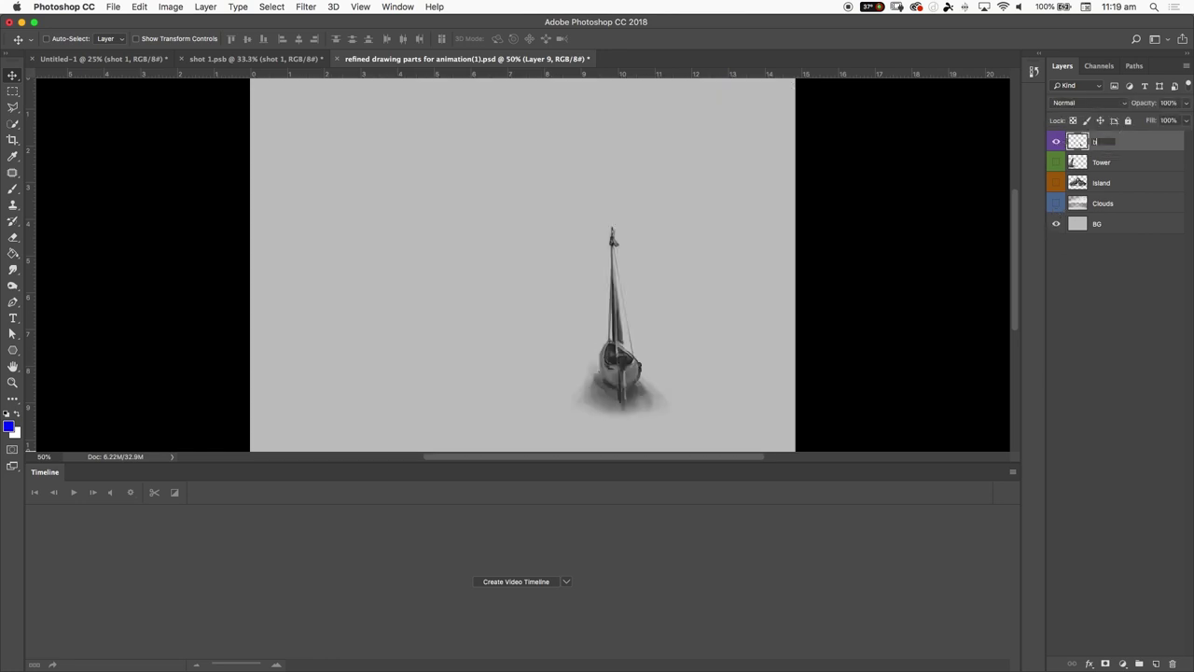
{"action": "type", "text": "oat"}
{"action": "key", "text": "Return"}
- Make the Tower, Island and Clouds layers visible again
{"action": "left_click", "coordinate": [1056, 163]}
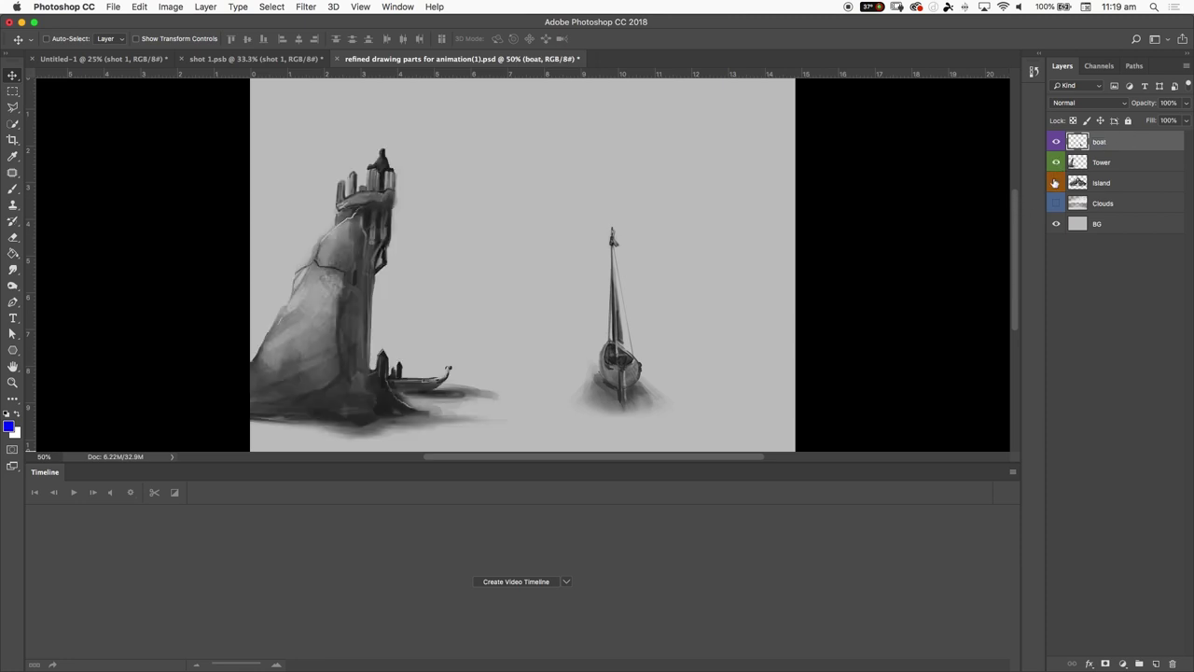
{"action": "left_click", "coordinate": [1056, 183]}
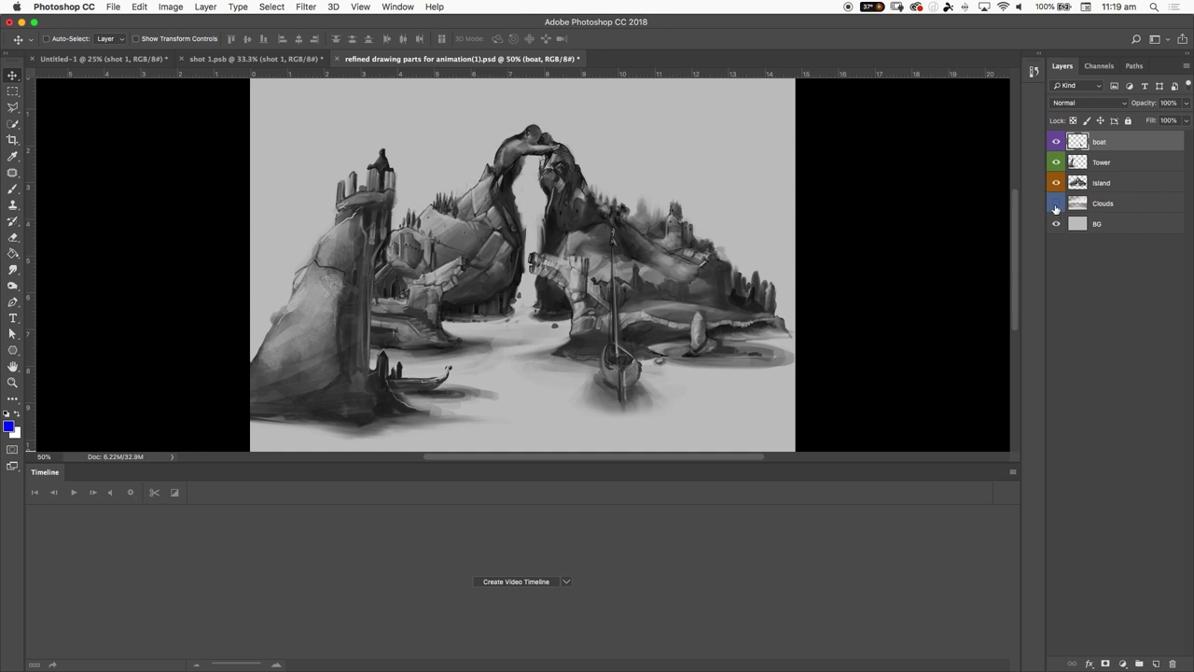
{"action": "left_click", "coordinate": [1056, 203]}
- Copy the boat, Tower, Island, Clouds and BG layers together into shot 1.psb, roughly centred over the colour drawing
{"action": "left_click", "coordinate": [1101, 206]}
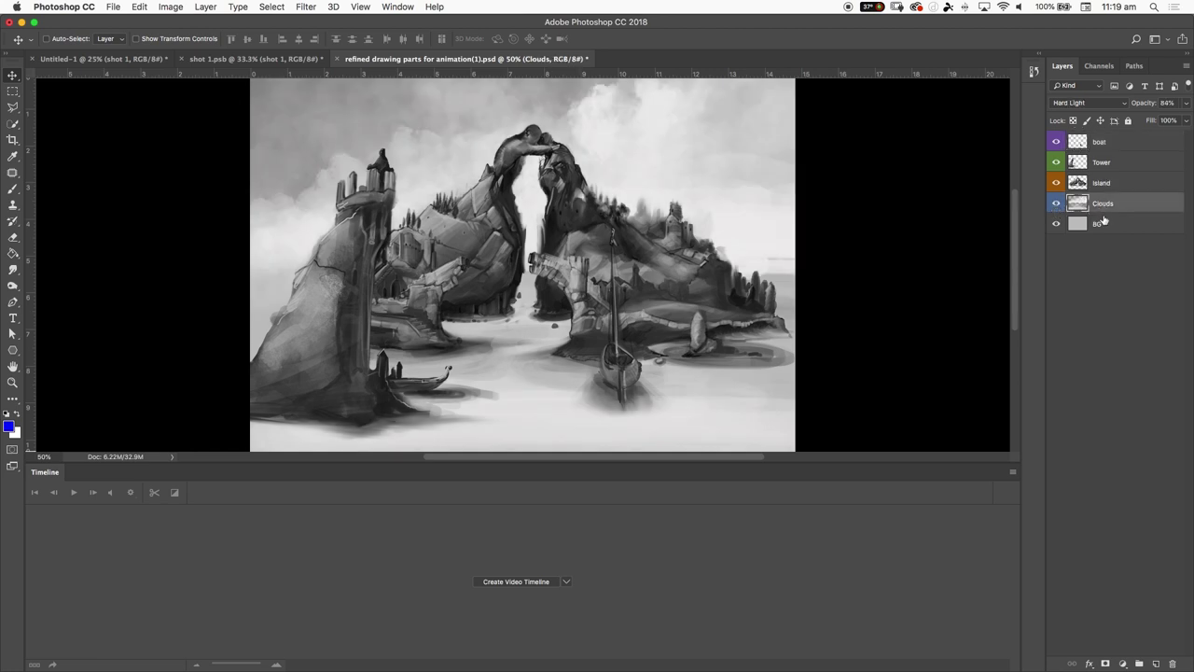
{"action": "left_click", "coordinate": [1102, 218]}
{"action": "left_click", "coordinate": [1103, 150], "text": "shift"}
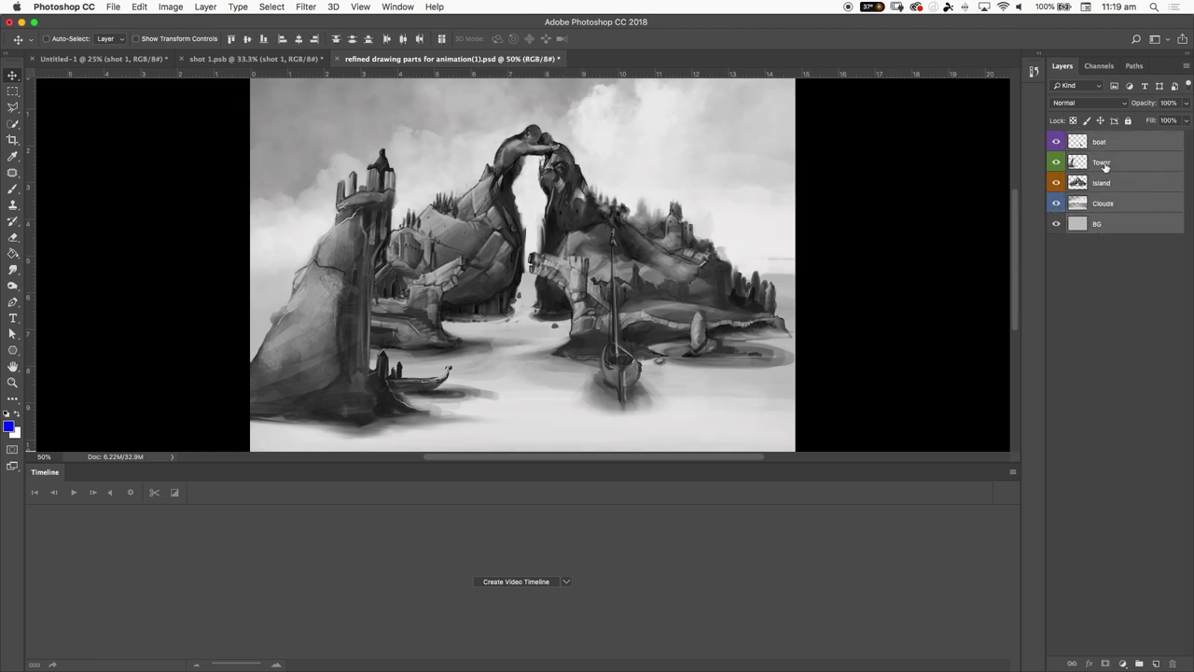
{"action": "left_click", "coordinate": [253, 59]}
{"action": "left_click_drag", "start_coordinate": [438, 188], "coordinate": [522, 214]}
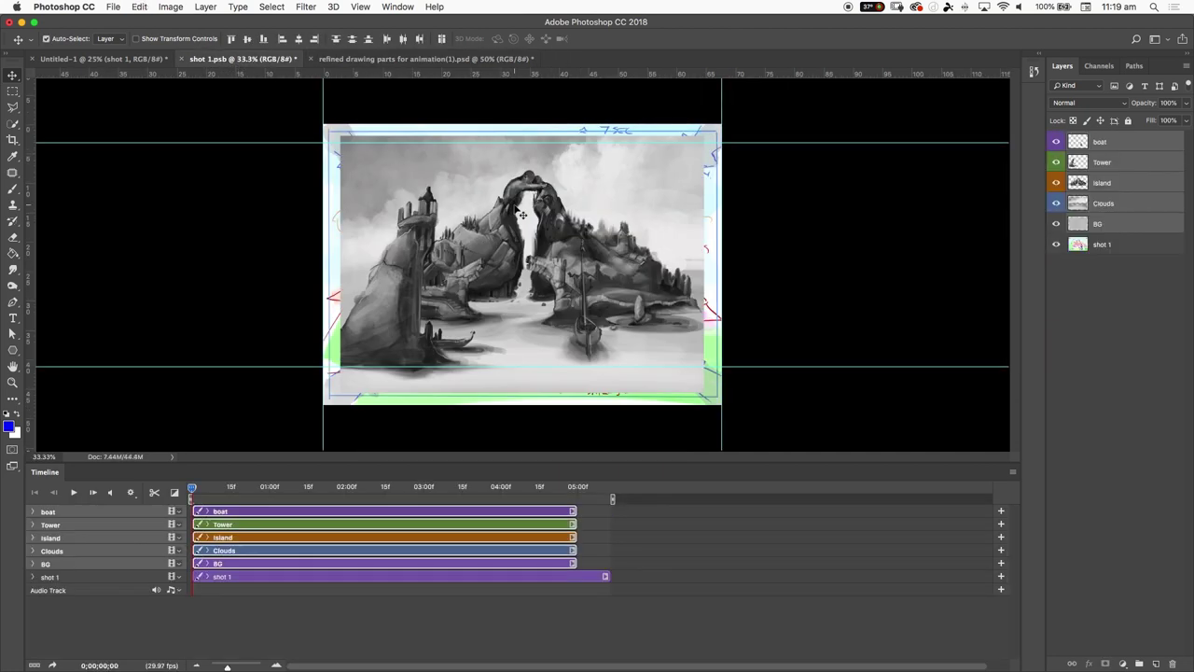
- Scale the five copied layers together to about 111% so they fill the width of the shot 1 canvas
{"action": "key", "text": "super+minus"}
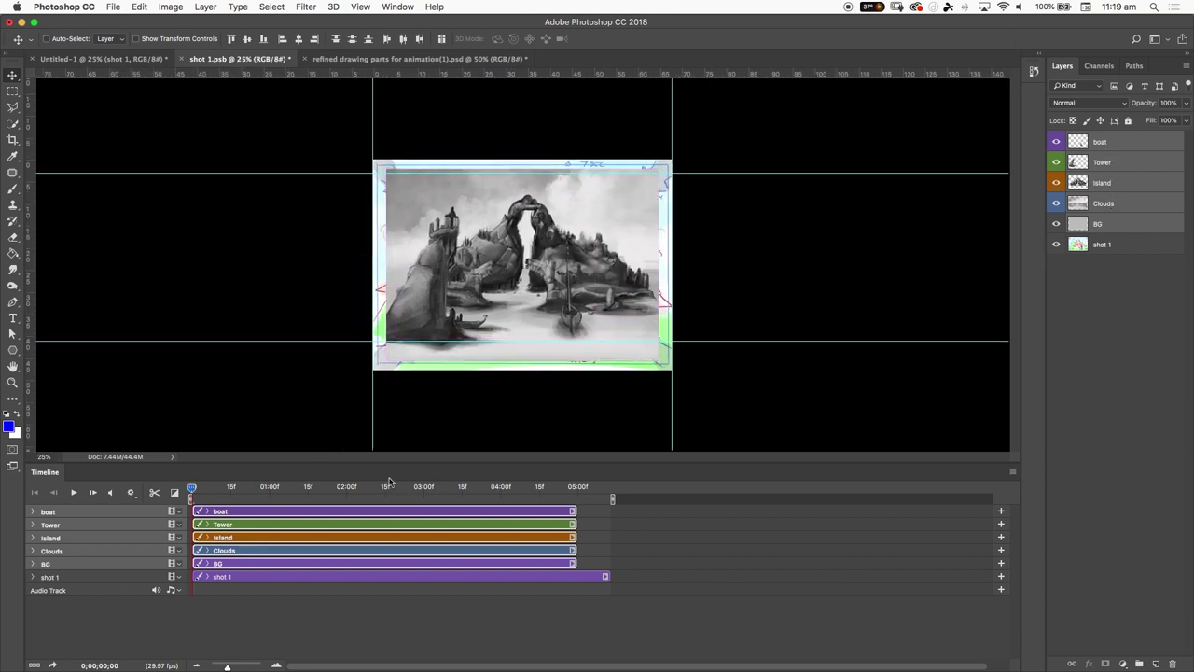
{"action": "key", "text": "super+t"}
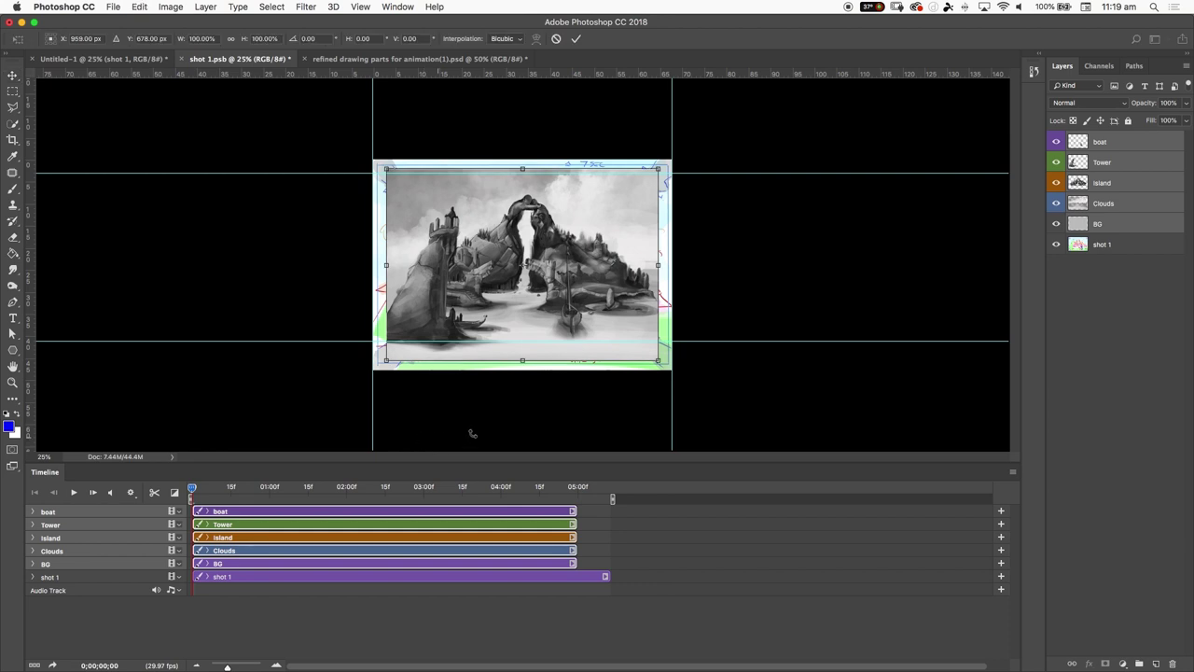
{"action": "left_click_drag", "start_coordinate": [386, 360], "coordinate": [370, 372]}
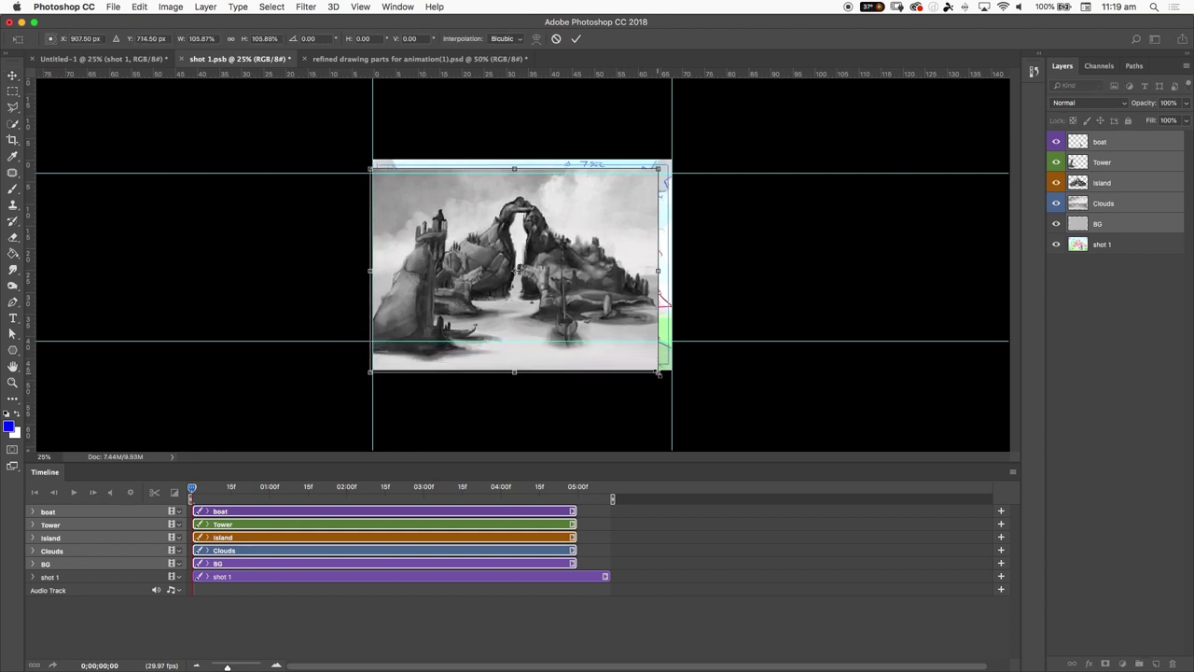
{"action": "left_click_drag", "start_coordinate": [658, 372], "coordinate": [673, 382]}
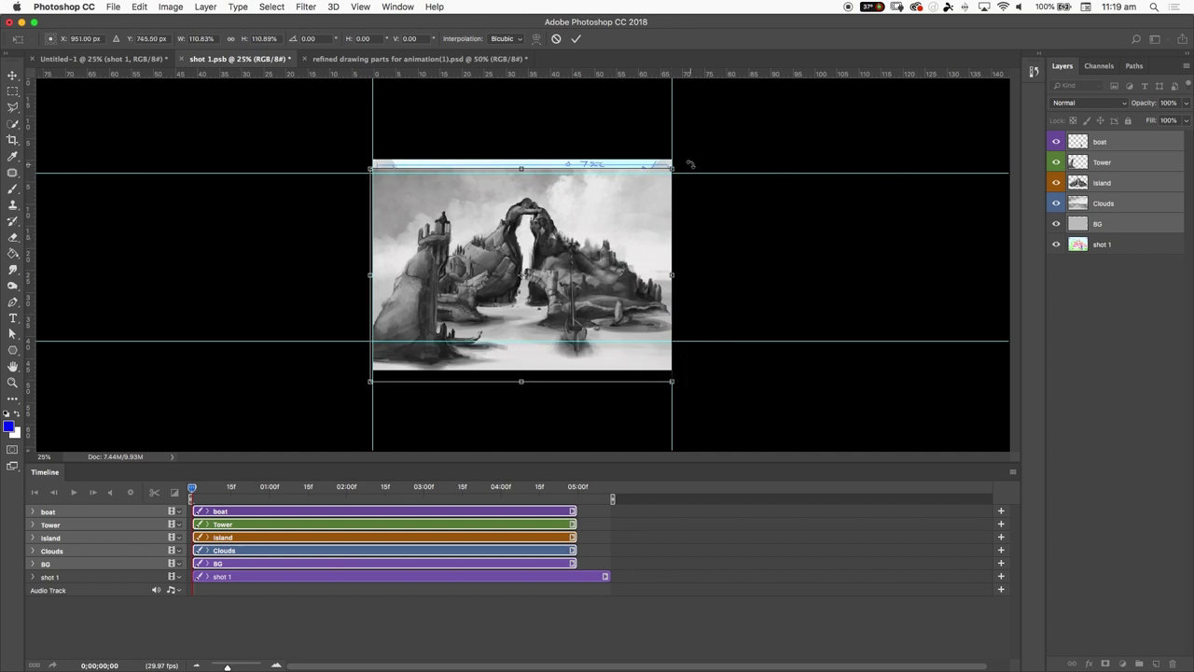
{"action": "key", "text": "Return"}
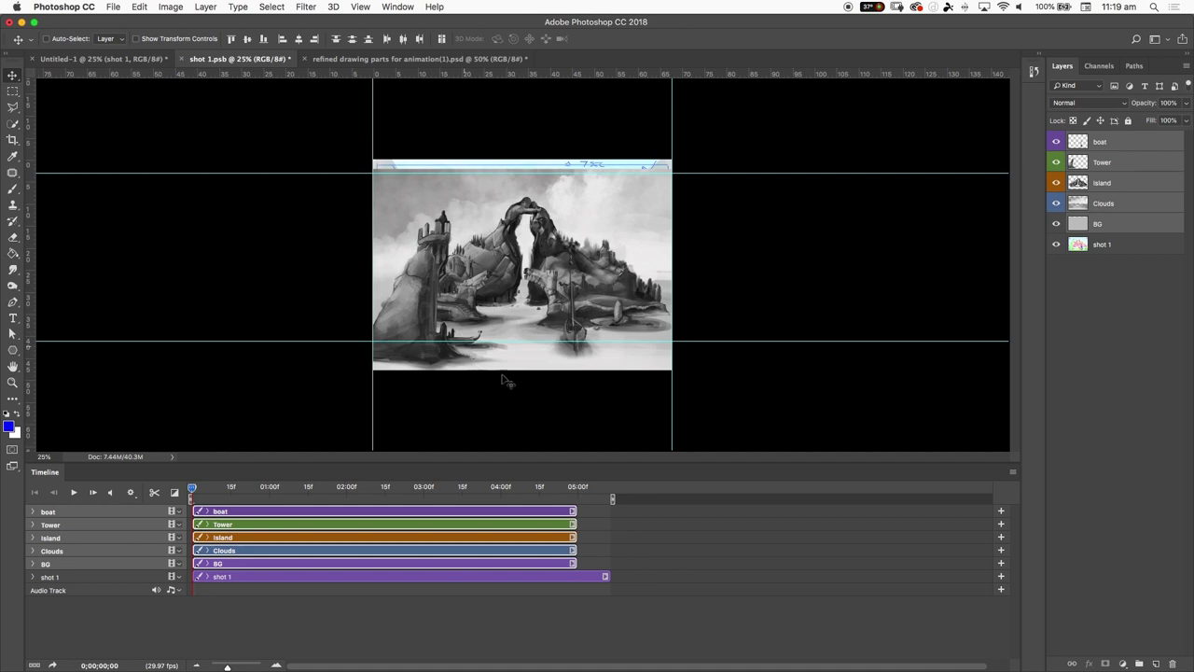
- Extend the boat, Tower, Island, Clouds and BG clips on the timeline to end together with the shot 1 clip
{"action": "left_click", "coordinate": [271, 522]}
{"action": "left_click", "coordinate": [278, 538]}
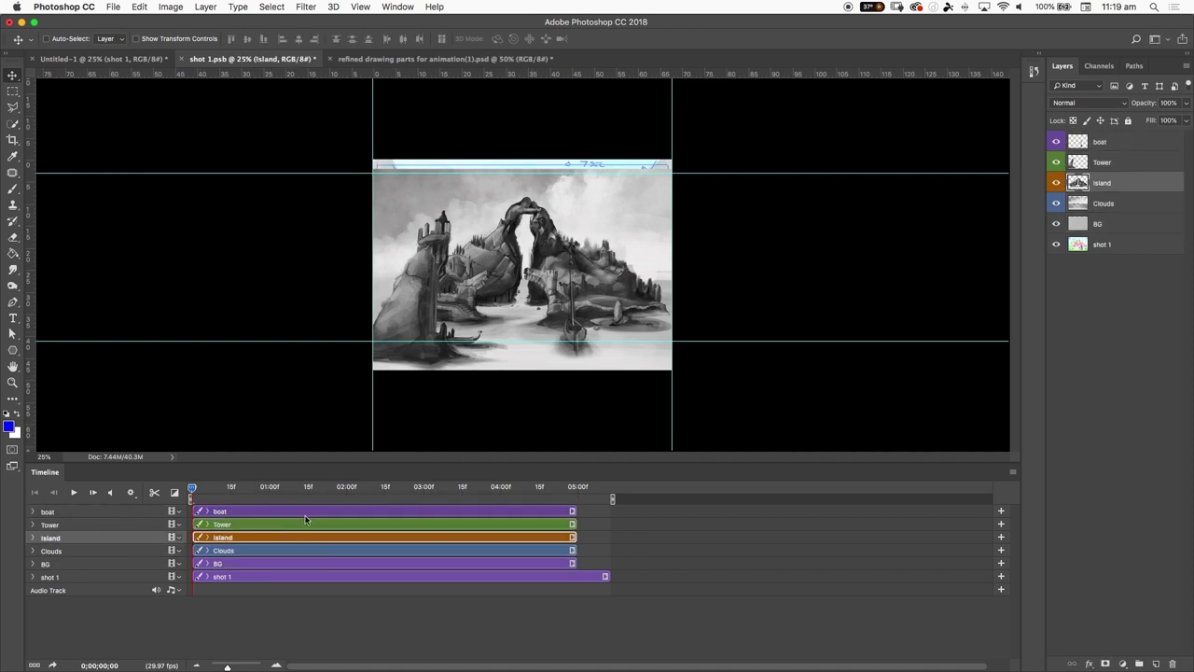
{"action": "left_click", "coordinate": [305, 515]}
{"action": "left_click_drag", "start_coordinate": [307, 487], "coordinate": [576, 490]}
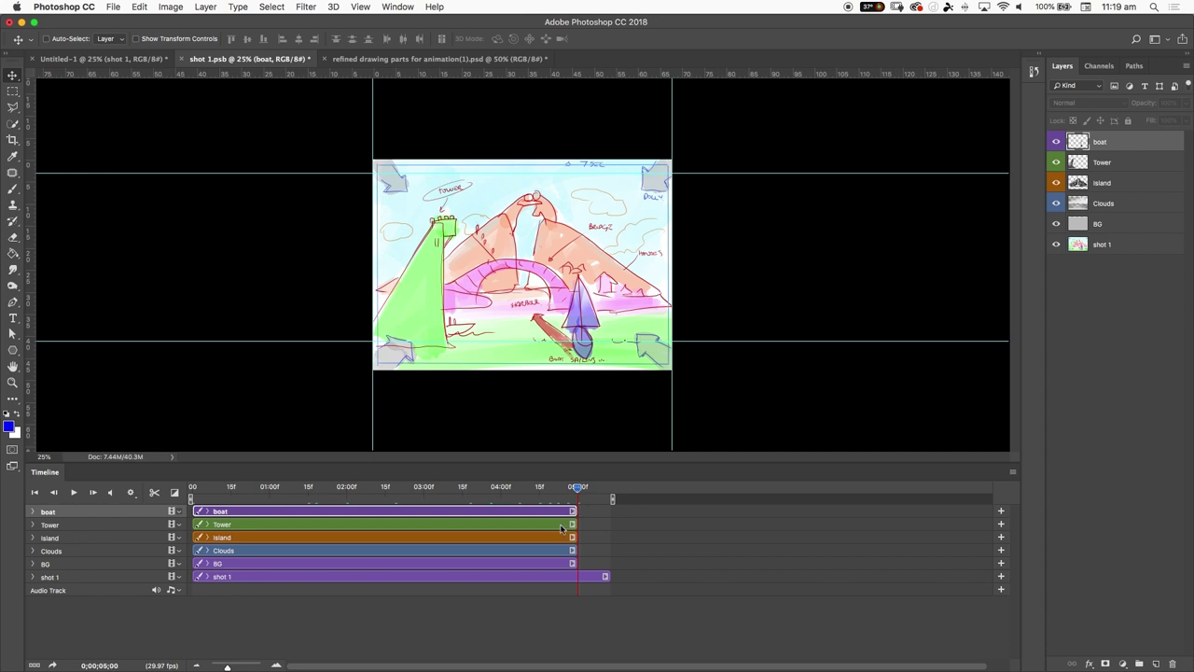
{"action": "mouse_move", "coordinate": [577, 487]}
{"action": "left_mouse_down"}
{"action": "mouse_move", "coordinate": [563, 489]}
{"action": "mouse_move", "coordinate": [616, 500]}
{"action": "mouse_move", "coordinate": [547, 495]}
{"action": "mouse_move", "coordinate": [616, 505]}
{"action": "mouse_move", "coordinate": [532, 500]}
{"action": "mouse_move", "coordinate": [611, 511]}
{"action": "mouse_move", "coordinate": [591, 524]}
{"action": "mouse_move", "coordinate": [614, 524]}
{"action": "mouse_move", "coordinate": [571, 538]}
{"action": "mouse_move", "coordinate": [613, 539]}
{"action": "mouse_move", "coordinate": [609, 564]}
{"action": "left_mouse_up"}
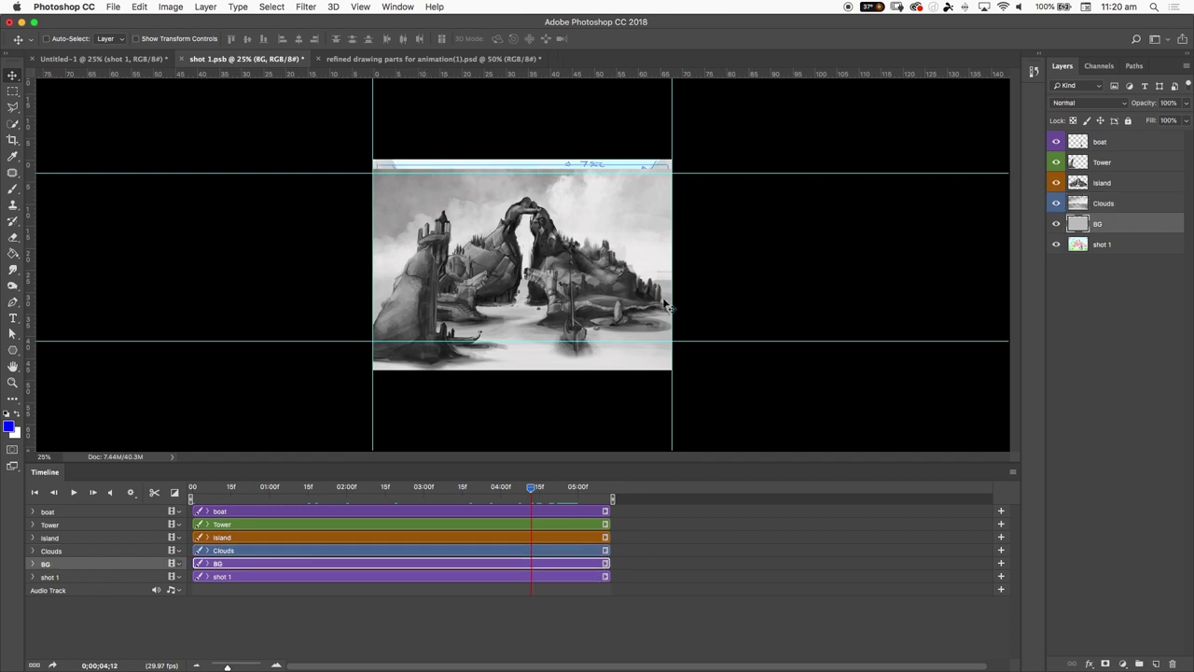
- Hide the Clouds, Island, Tower and boat layers one by one and toggle BG to check each part in shot 1.psb
{"action": "left_click", "coordinate": [1056, 224]}
{"action": "left_click", "coordinate": [1056, 224]}
{"action": "left_click", "coordinate": [1056, 203]}
{"action": "left_click", "coordinate": [1055, 183]}
{"action": "left_click", "coordinate": [1056, 162]}
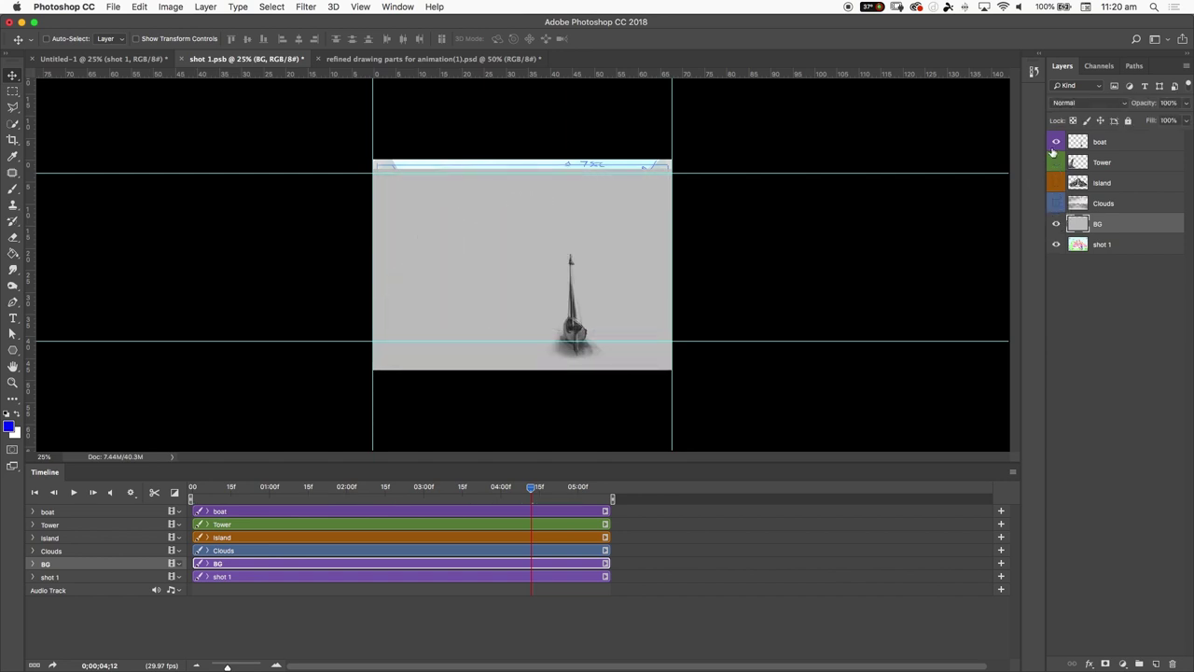
{"action": "left_click", "coordinate": [1054, 141]}
{"action": "left_click", "coordinate": [1056, 224]}
{"action": "left_click", "coordinate": [1055, 224]}
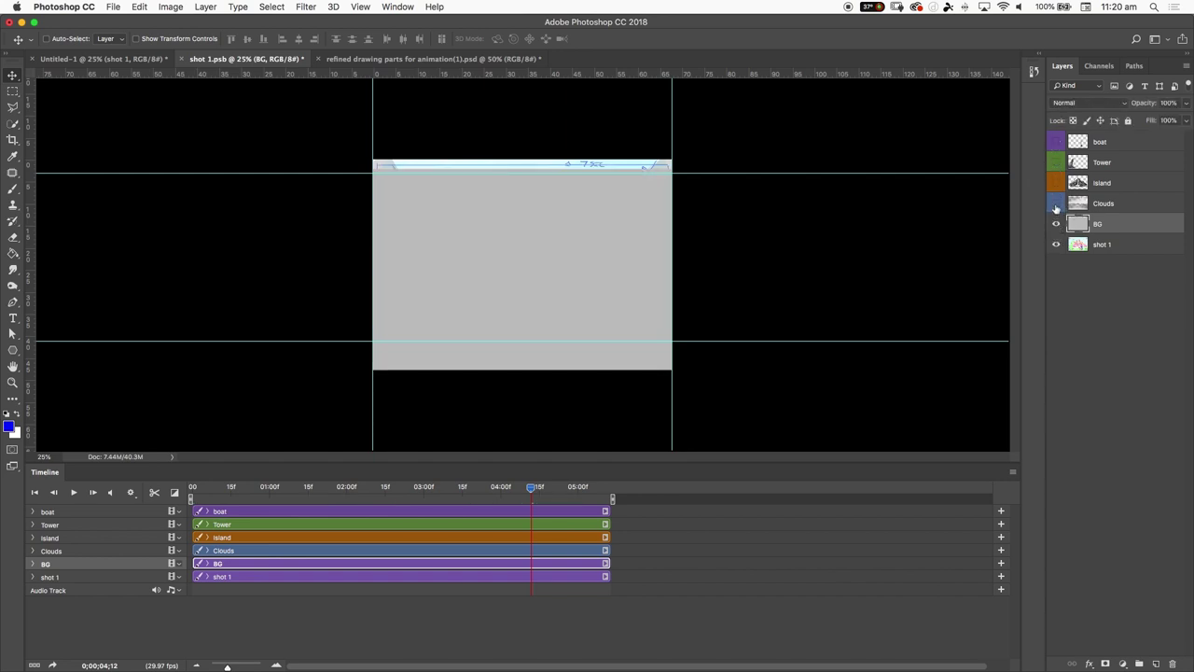
- Turn the Clouds, Island, Tower and boat layers back on one by one in shot 1.psb
{"action": "left_click", "coordinate": [1056, 203]}
{"action": "left_click", "coordinate": [1056, 182]}
{"action": "left_click", "coordinate": [1056, 162]}
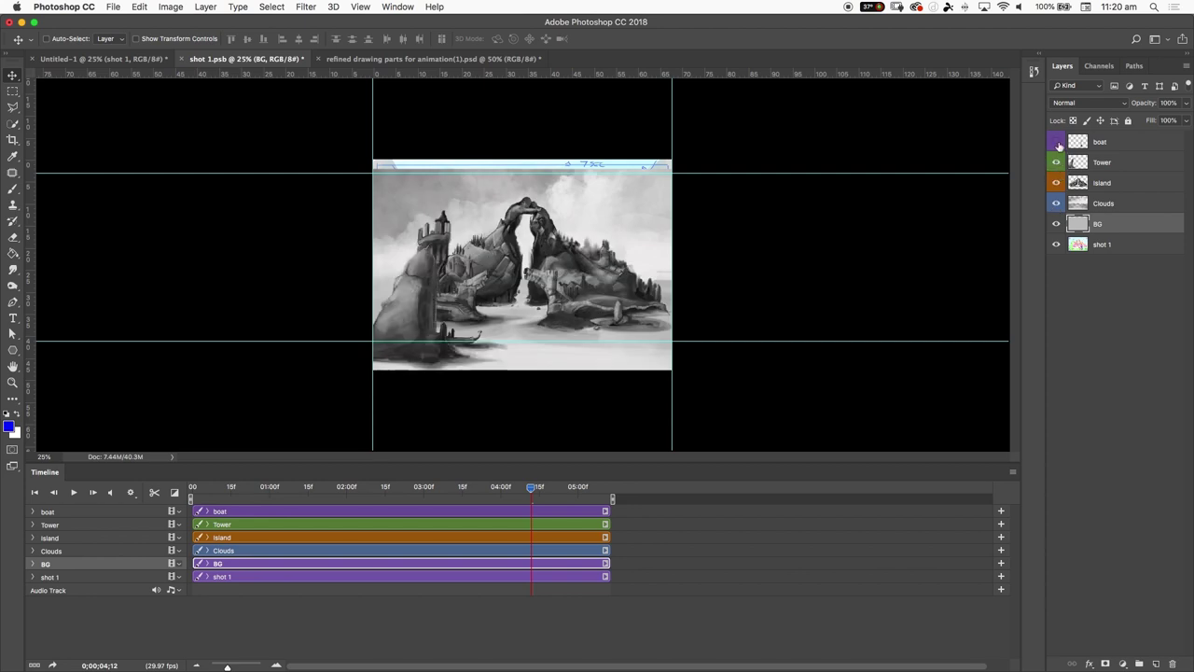
{"action": "left_click", "coordinate": [1057, 142]}
- Hide the refined layers one by one to compare them with the colour drawing, ending with all of them shown again
{"action": "left_click", "coordinate": [1057, 141]}
{"action": "left_click", "coordinate": [1056, 162]}
{"action": "left_click", "coordinate": [1055, 183]}
{"action": "left_click", "coordinate": [1056, 204]}
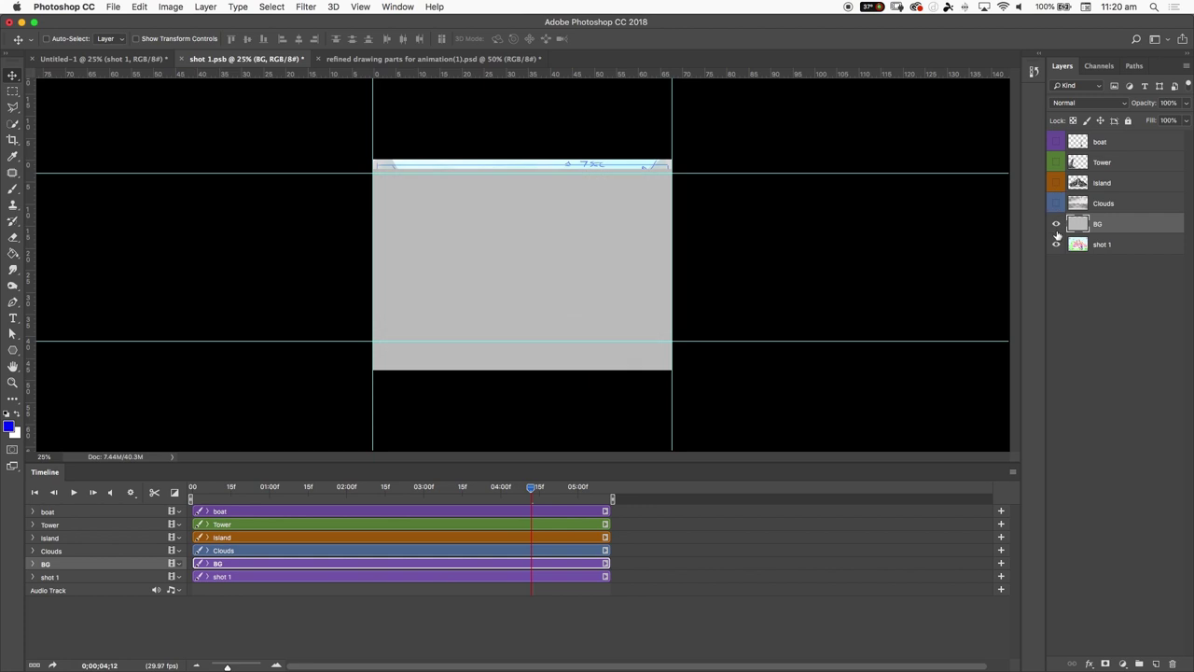
{"action": "left_click", "coordinate": [1056, 223]}
{"action": "left_click", "coordinate": [1056, 224]}
{"action": "left_click", "coordinate": [1056, 222]}
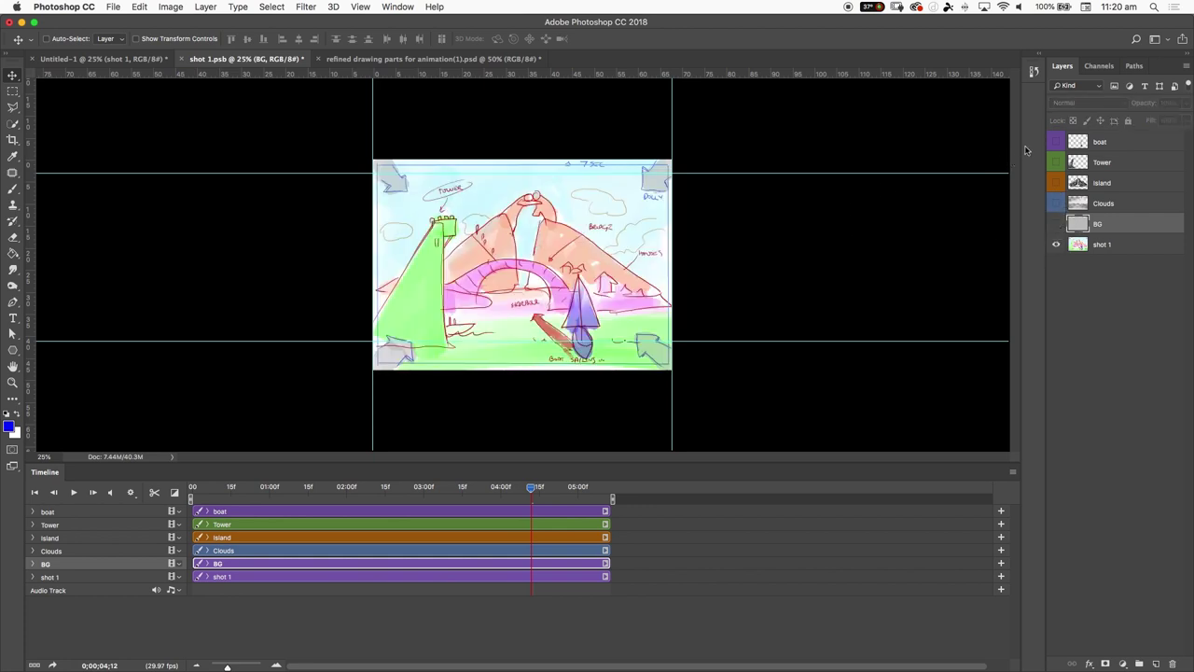
{"action": "mouse_move", "coordinate": [1051, 142]}
{"action": "left_mouse_down"}
{"action": "mouse_move", "coordinate": [1056, 212]}
{"action": "mouse_move", "coordinate": [1043, 230]}
{"action": "left_mouse_up"}
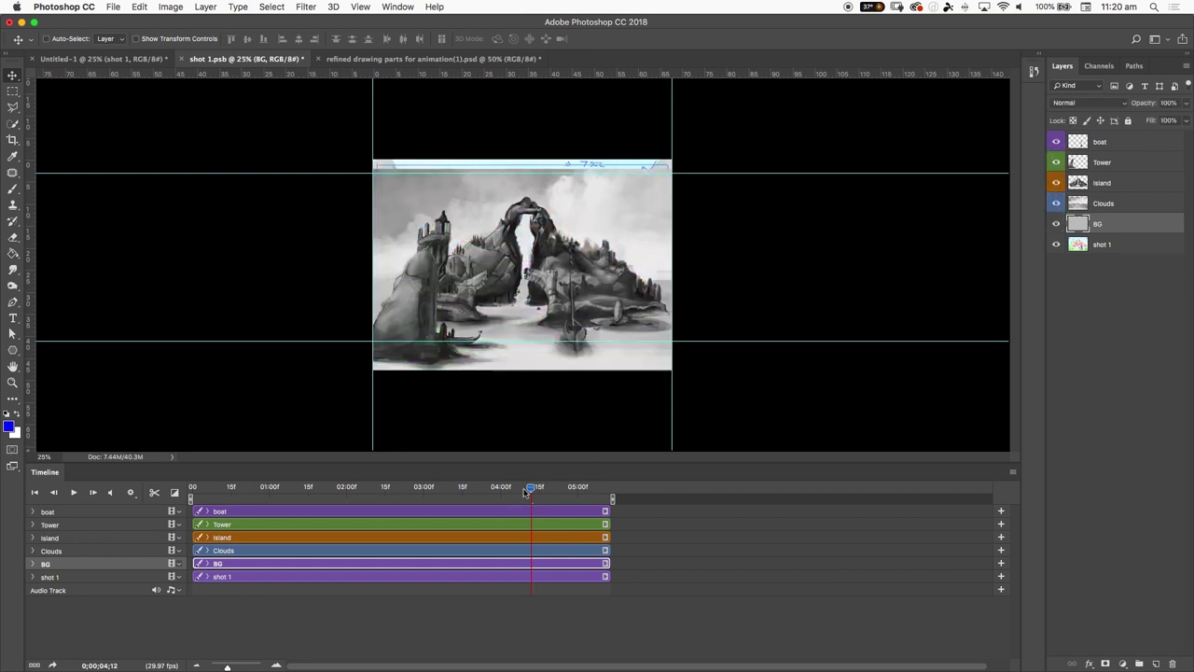
- Return the playhead to 0;00;00;00 and convert the boat, Tower, Island, Clouds and BG layers each to a Smart Object
{"action": "left_click_drag", "start_coordinate": [525, 488], "coordinate": [160, 485]}
{"action": "left_click", "coordinate": [1110, 142]}
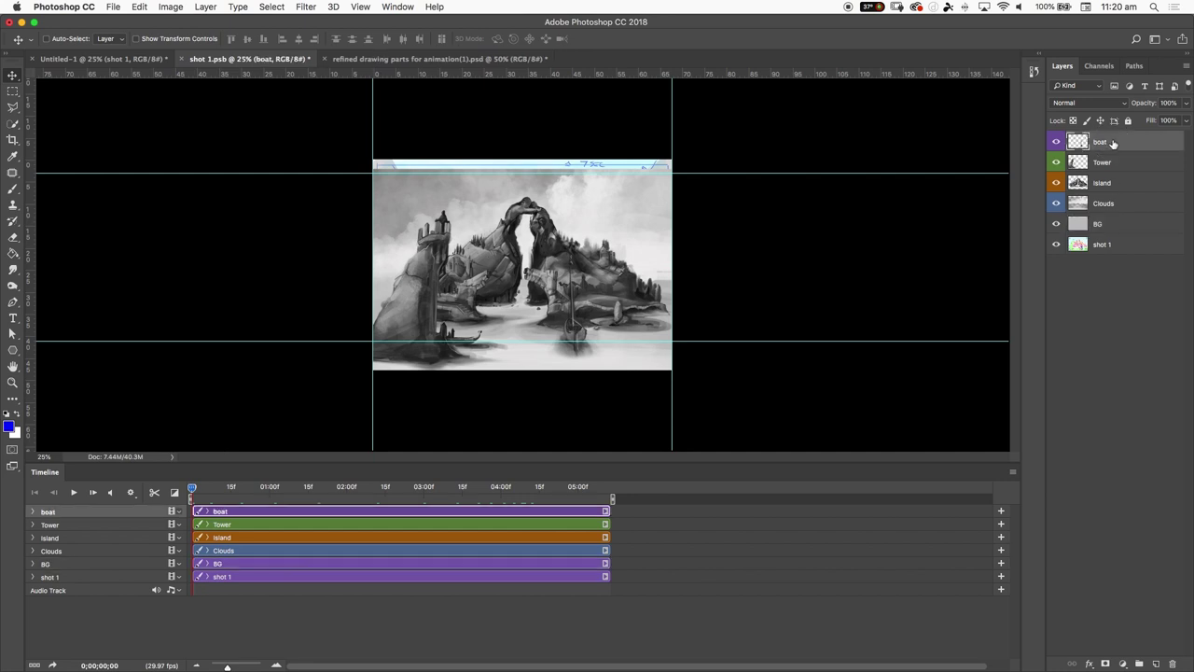
{"action": "left_click", "coordinate": [1056, 142]}
{"action": "left_click", "coordinate": [1056, 141]}
{"action": "right_click", "coordinate": [1117, 149]}
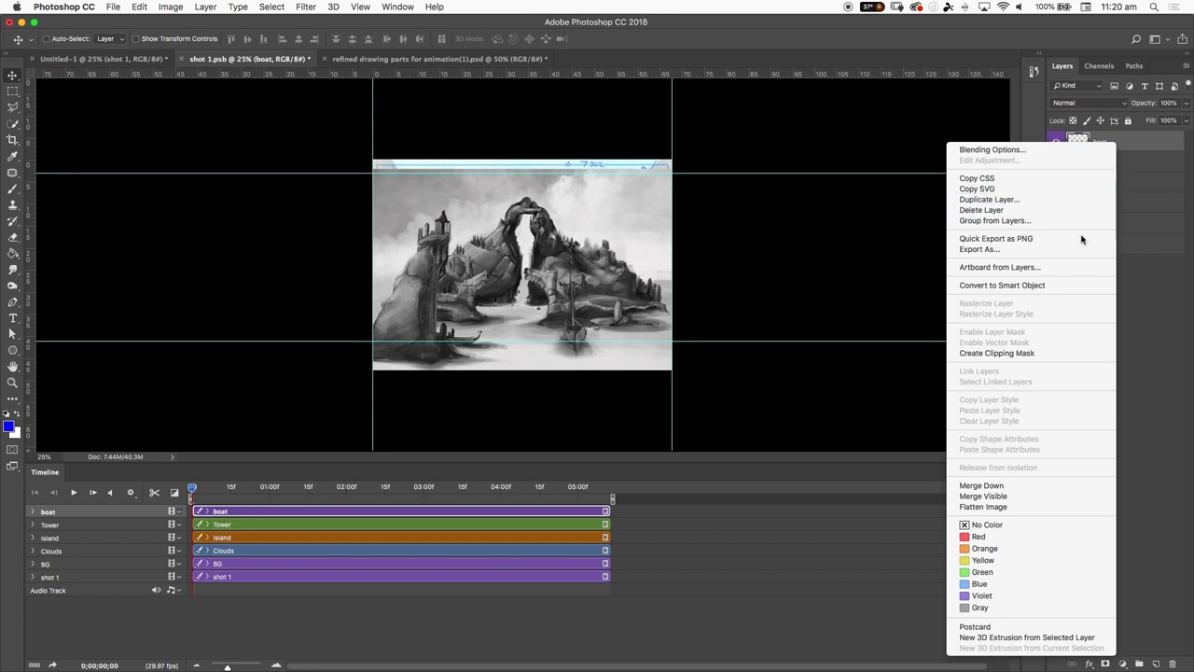
{"action": "left_click", "coordinate": [1064, 286]}
{"action": "right_click", "coordinate": [1140, 161]}
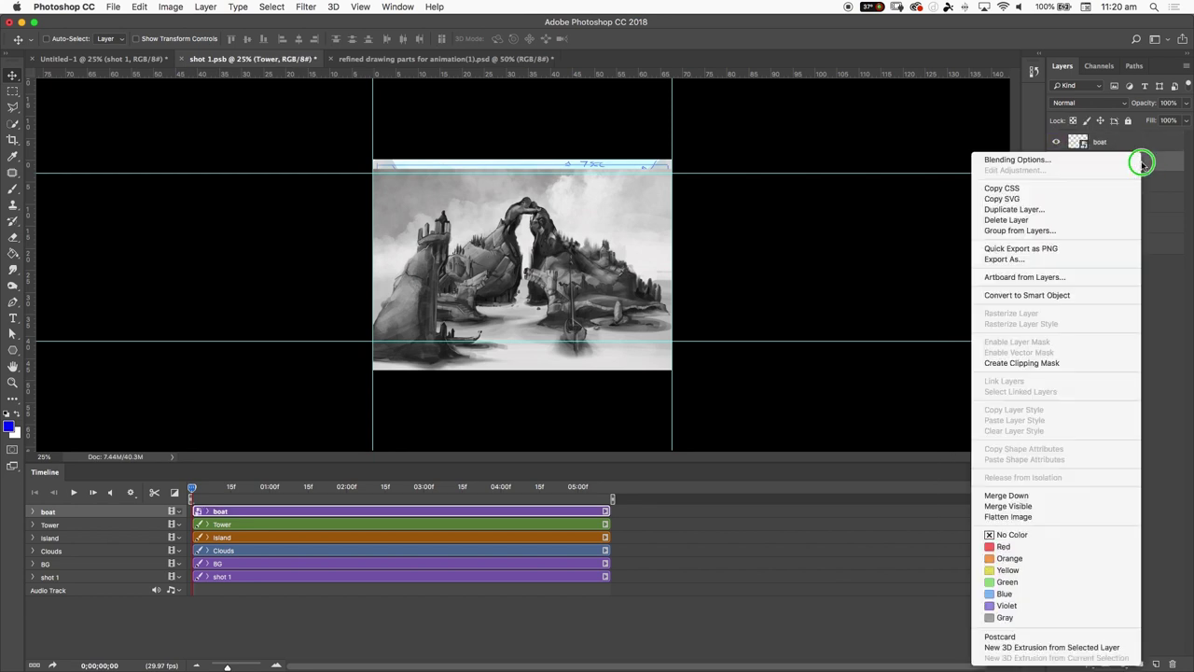
{"action": "left_click", "coordinate": [1017, 295]}
{"action": "right_click", "coordinate": [1134, 183]}
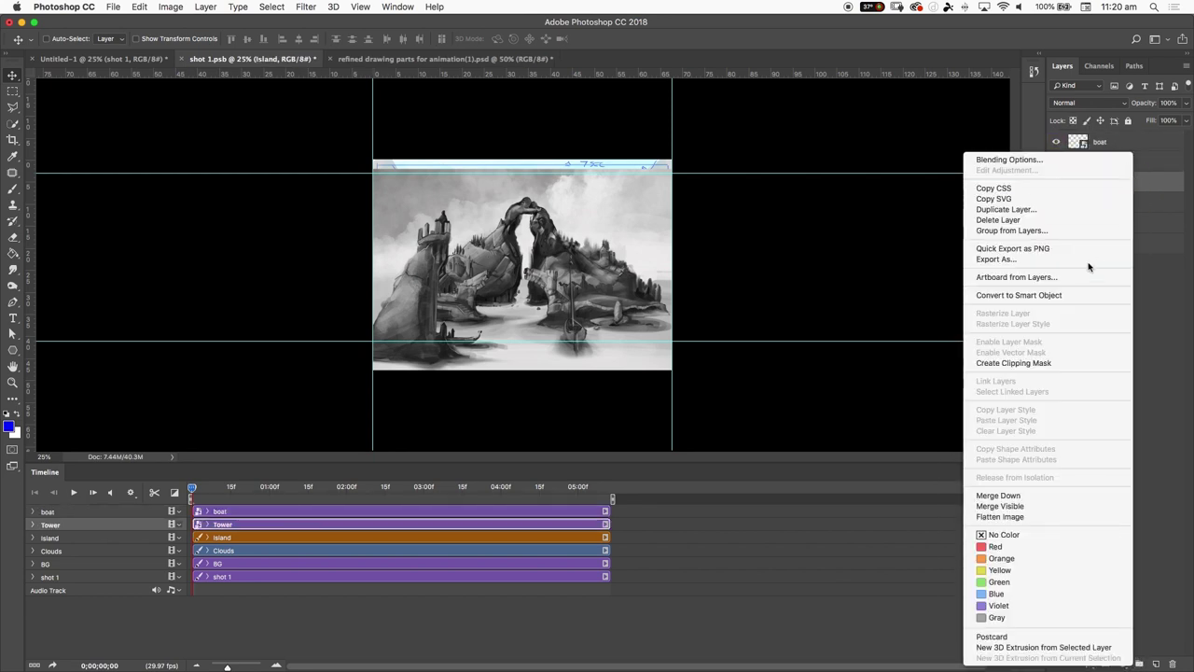
{"action": "left_click", "coordinate": [1073, 300]}
{"action": "right_click", "coordinate": [1127, 200]}
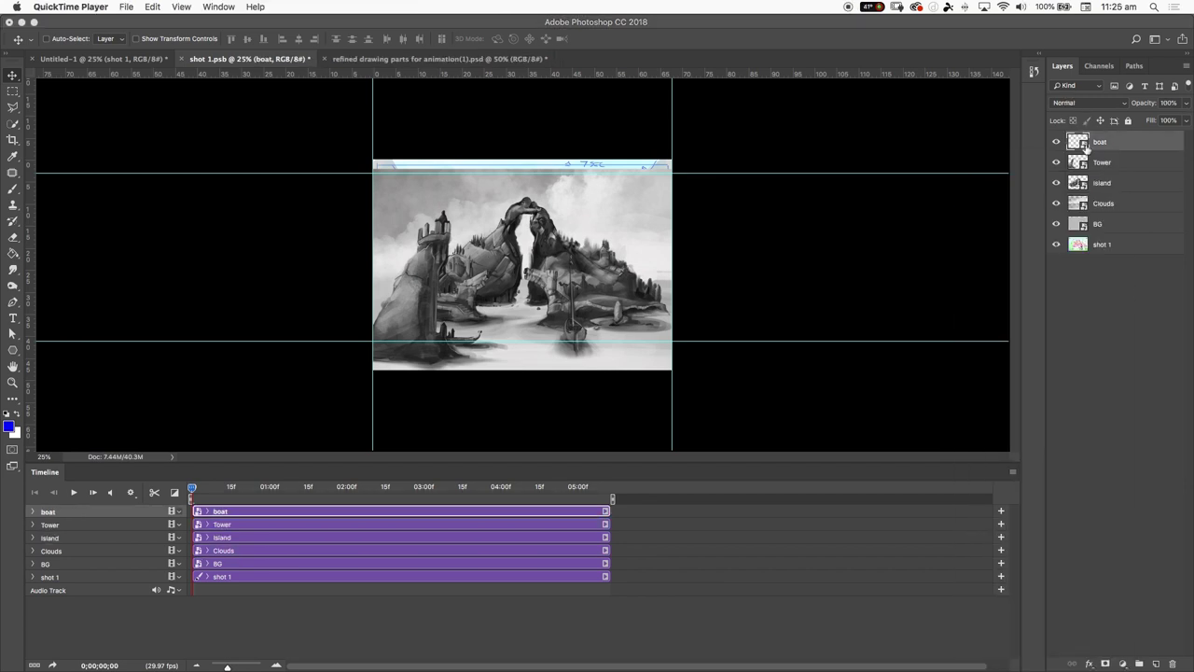
- Expand the boat track's animation properties and rasterize the boat layer
{"action": "left_click", "coordinate": [33, 513]}
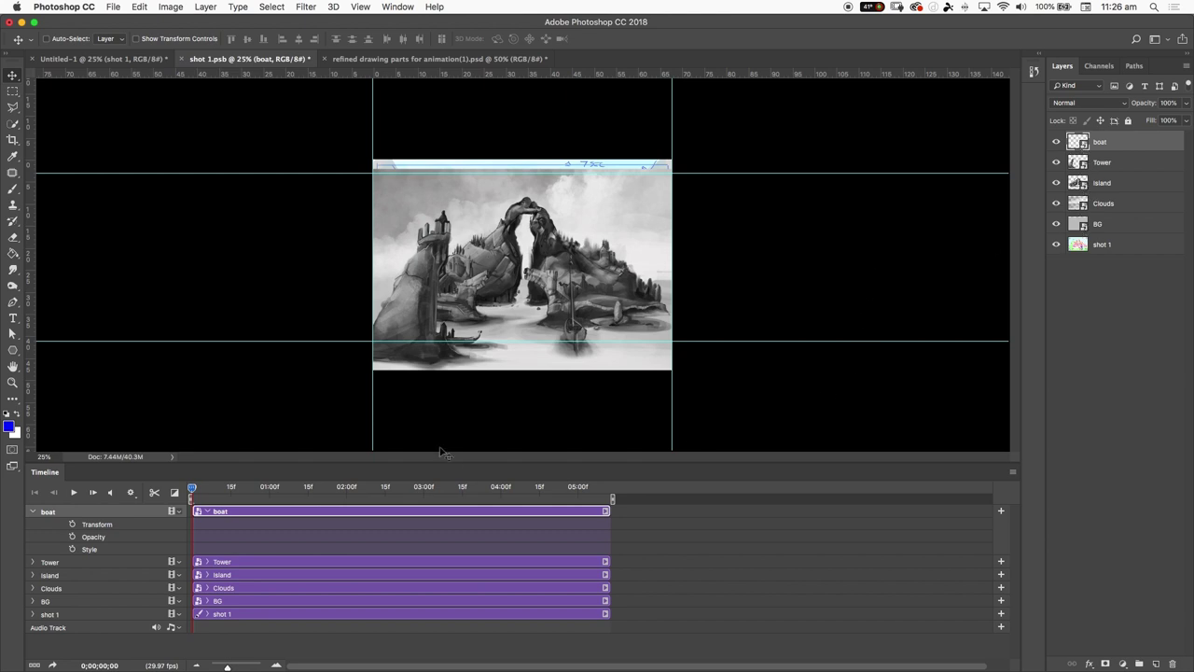
{"action": "left_click", "coordinate": [1057, 143]}
{"action": "left_click", "coordinate": [1057, 143]}
{"action": "right_click", "coordinate": [1115, 147]}
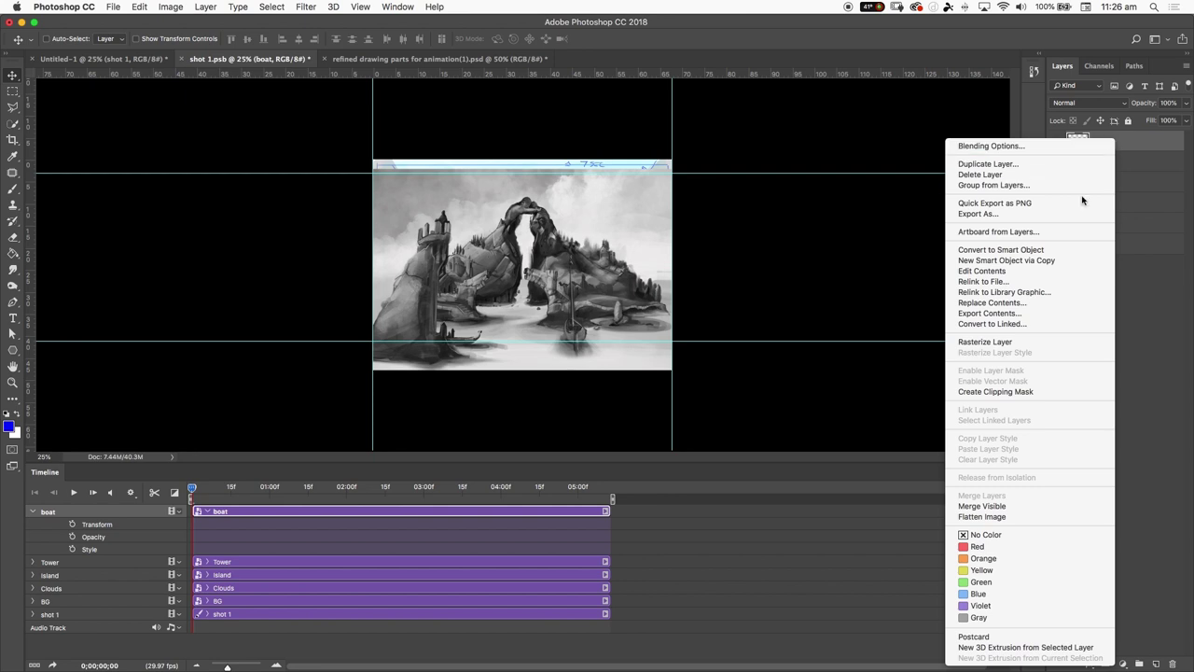
{"action": "left_click", "coordinate": [999, 346]}
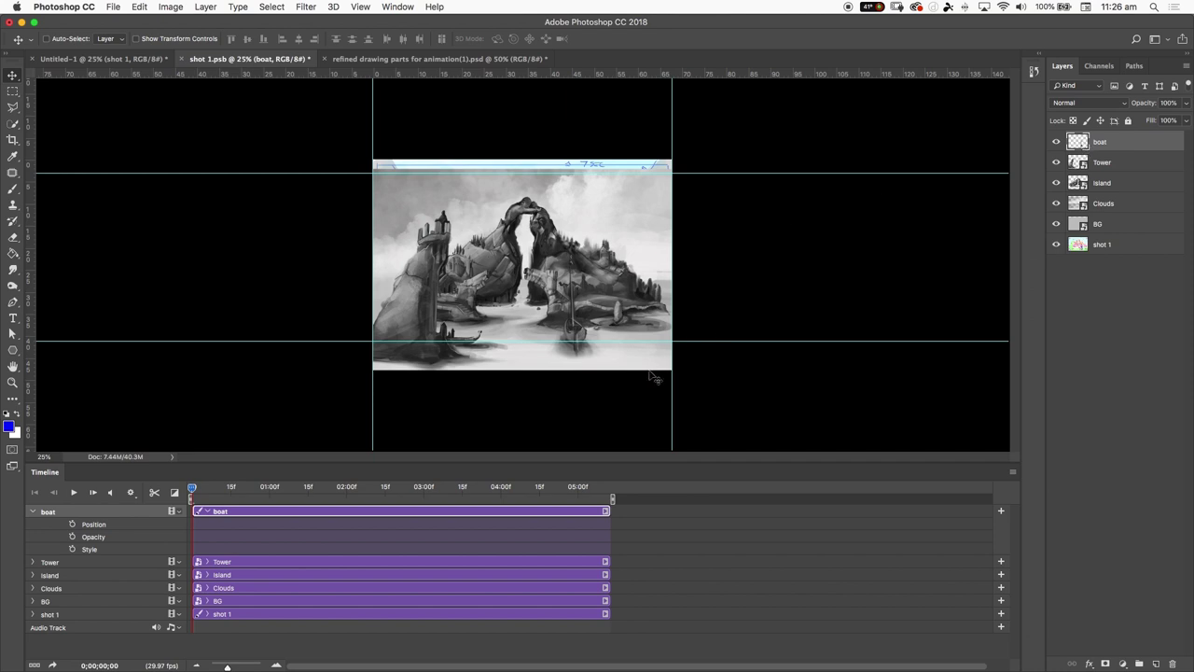
- Keyframe the rasterized boat's Position from 0;00;00;00 to a spot below the rock arch at 0;00;03;02
{"action": "left_click", "coordinate": [73, 525]}
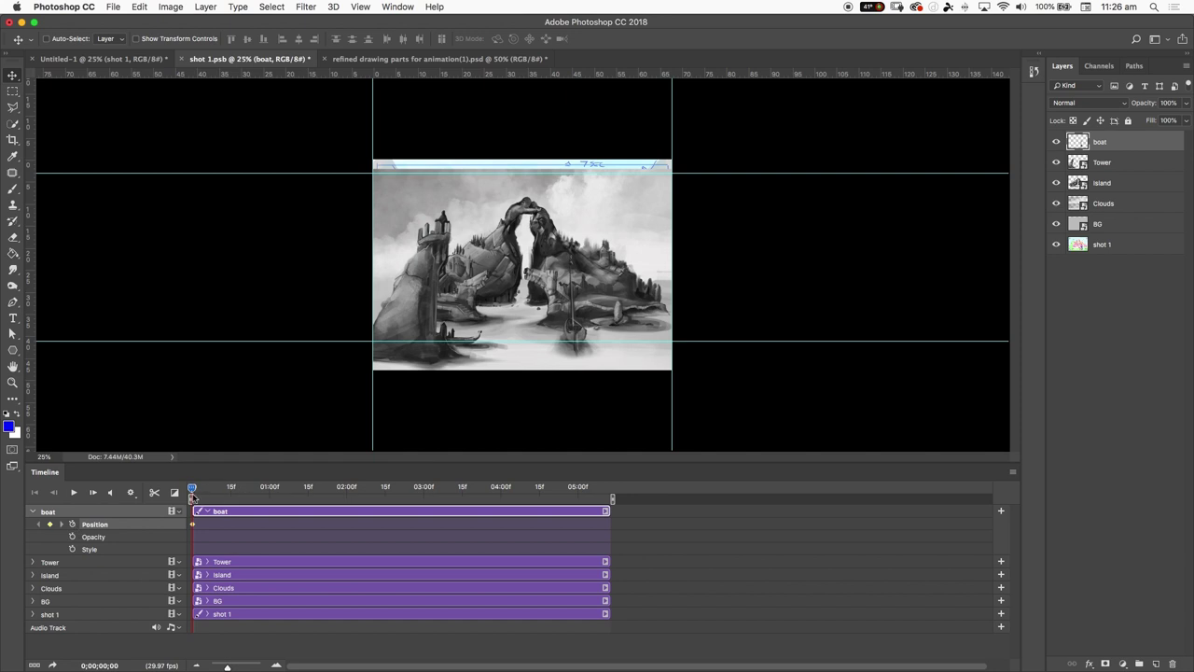
{"action": "left_click_drag", "start_coordinate": [192, 492], "coordinate": [194, 489]}
{"action": "left_click_drag", "start_coordinate": [269, 486], "coordinate": [429, 486]}
{"action": "left_click_drag", "start_coordinate": [578, 333], "coordinate": [520, 319]}
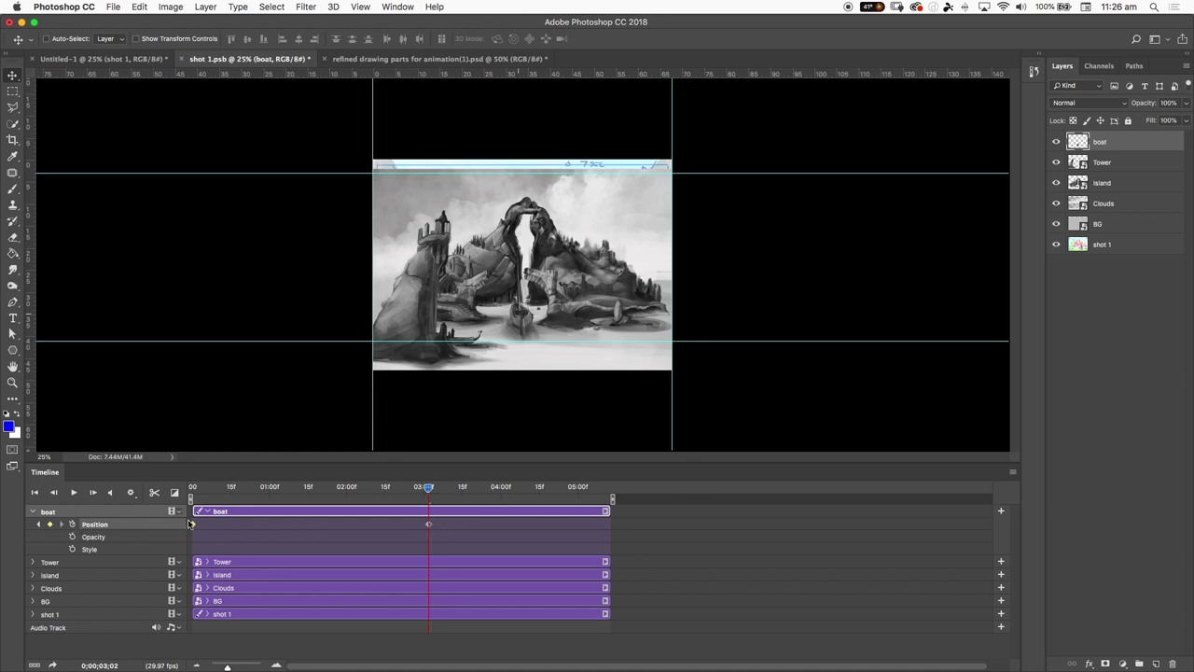
{"action": "mouse_move", "coordinate": [425, 489]}
{"action": "left_mouse_down"}
{"action": "mouse_move", "coordinate": [204, 506]}
{"action": "mouse_move", "coordinate": [429, 507]}
{"action": "mouse_move", "coordinate": [192, 507]}
{"action": "mouse_move", "coordinate": [428, 507]}
{"action": "left_mouse_up"}
- Try scaling the rasterized boat to about 53% at 0;00;03;02 and place it beneath the arch
{"action": "key", "text": "super+t"}
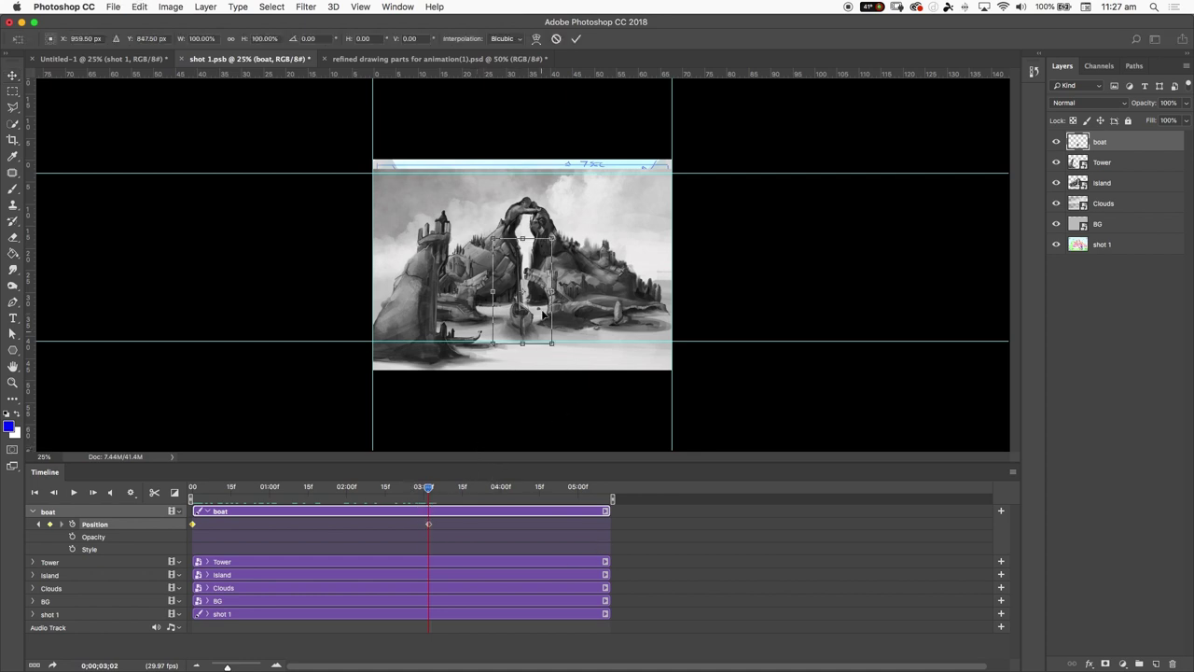
{"action": "left_click_drag", "start_coordinate": [552, 238], "coordinate": [524, 288]}
{"action": "left_click_drag", "start_coordinate": [510, 340], "coordinate": [517, 328]}
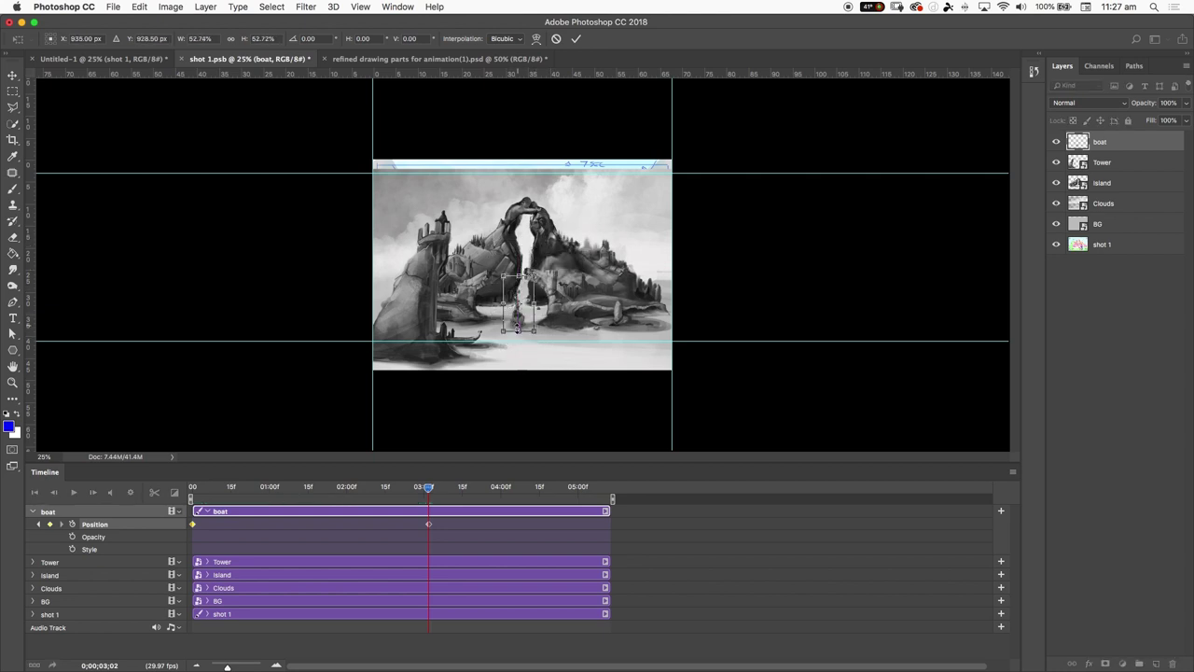
{"action": "key", "text": "Return"}
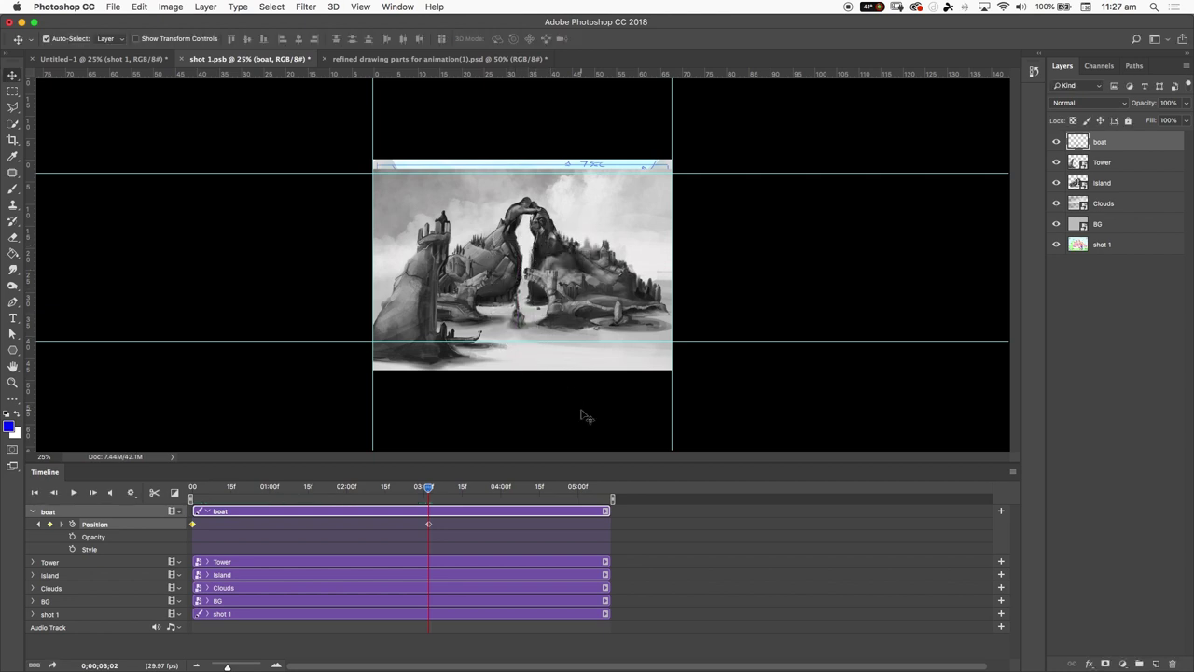
- Apply a second Free Transform to the already reduced rasterized boat at 0;00;03;02
{"action": "key", "text": "super+plus"}
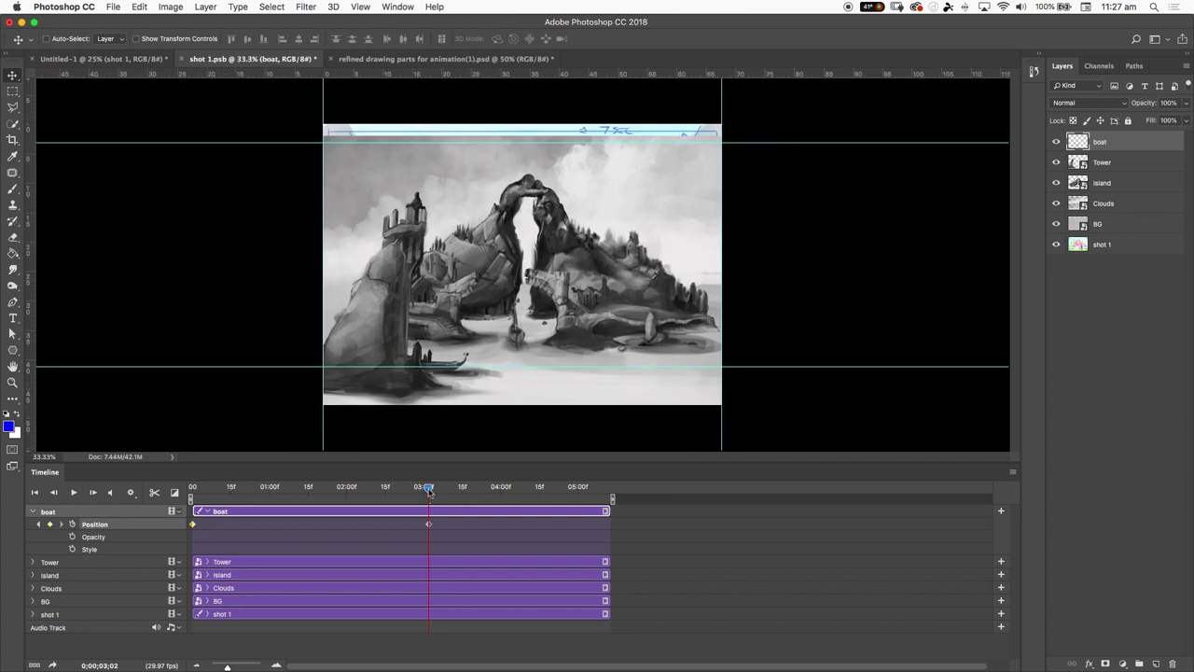
{"action": "mouse_move", "coordinate": [428, 489]}
{"action": "left_mouse_down"}
{"action": "mouse_move", "coordinate": [160, 513]}
{"action": "mouse_move", "coordinate": [430, 514]}
{"action": "mouse_move", "coordinate": [428, 491]}
{"action": "left_mouse_up"}
{"action": "key", "text": "super+t"}
{"action": "left_click_drag", "start_coordinate": [573, 347], "coordinate": [511, 385]}
{"action": "key", "text": "Return"}
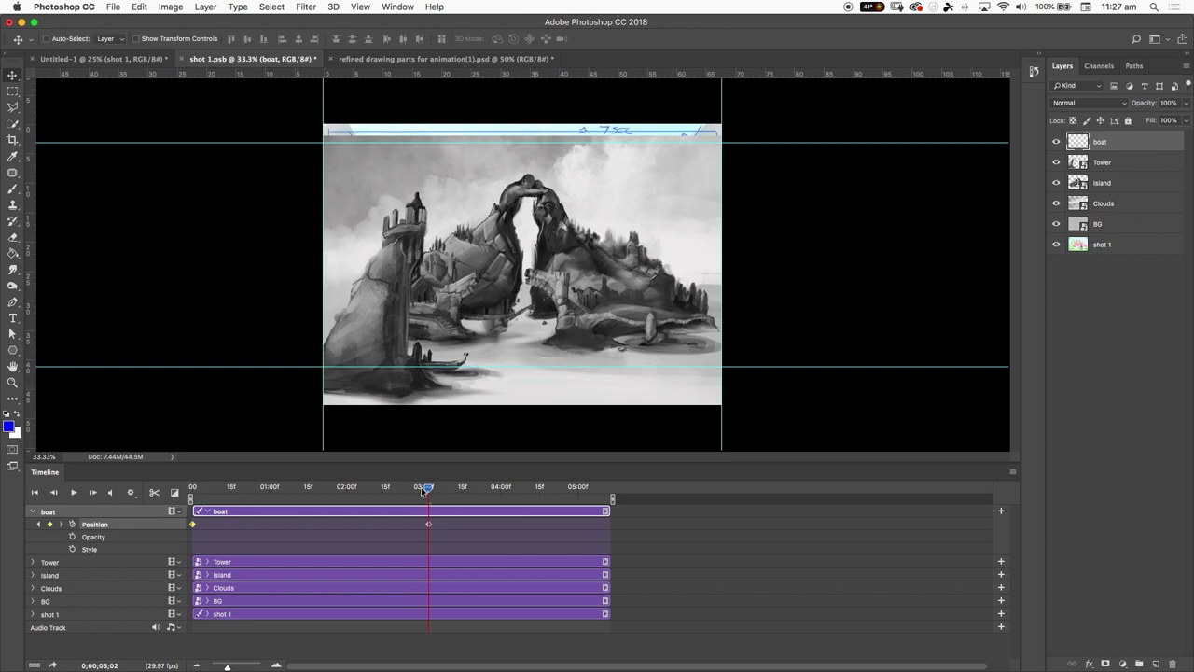
- Undo the rasterized boat's transforms, its move and its Position keyframes
{"action": "mouse_move", "coordinate": [425, 489]}
{"action": "left_mouse_down"}
{"action": "mouse_move", "coordinate": [233, 487]}
{"action": "mouse_move", "coordinate": [435, 489]}
{"action": "mouse_move", "coordinate": [428, 496]}
{"action": "left_mouse_up"}
{"action": "key", "text": "super+z"}
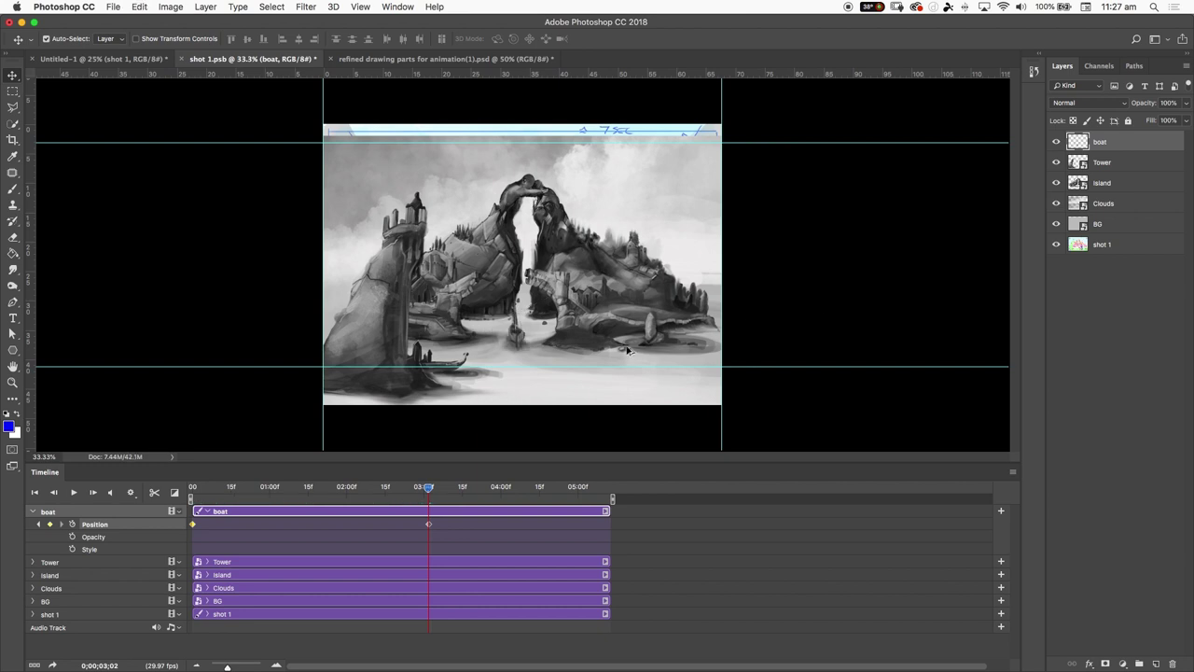
{"action": "key", "text": "super+z"}
{"action": "key", "text": "super+z"}
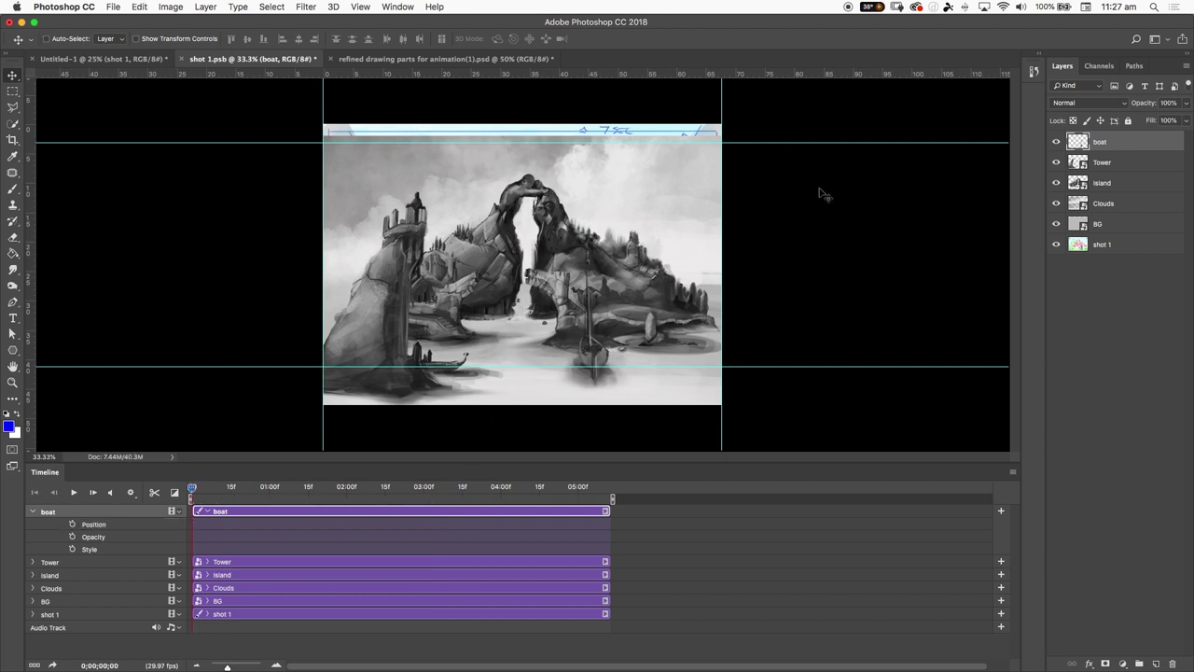
- Convert the boat layer back to a Smart Object with its Transform, Opacity and Style tracks expanded
{"action": "right_click", "coordinate": [1098, 147]}
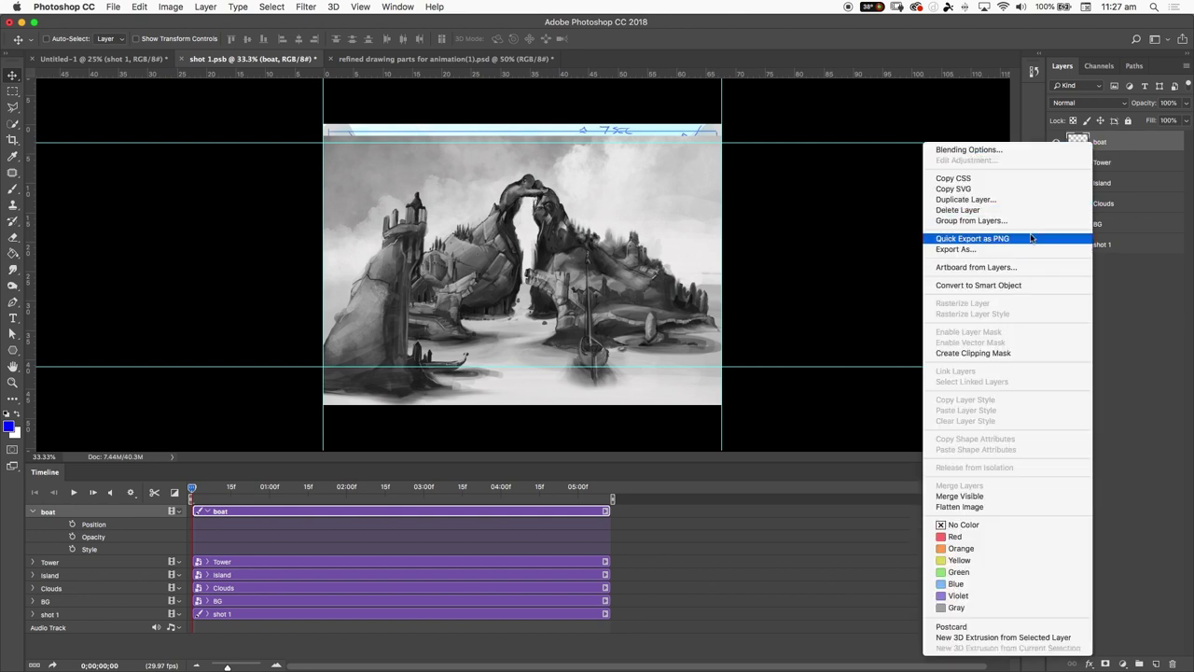
{"action": "left_click", "coordinate": [987, 286]}
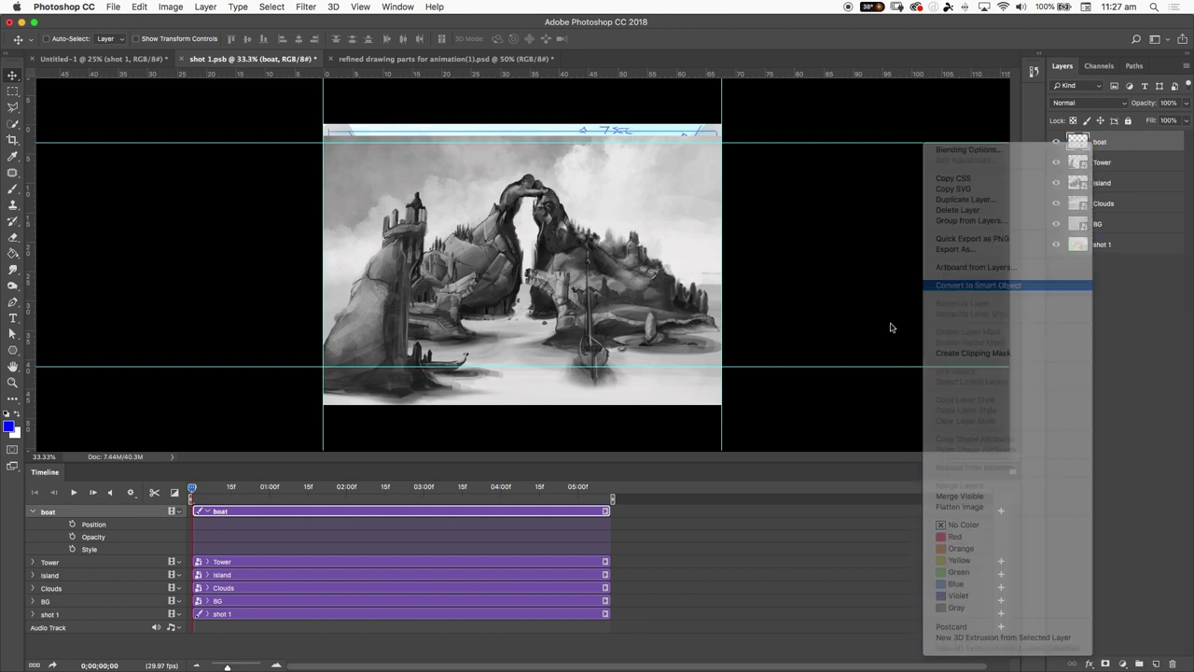
{"action": "left_click", "coordinate": [33, 512]}
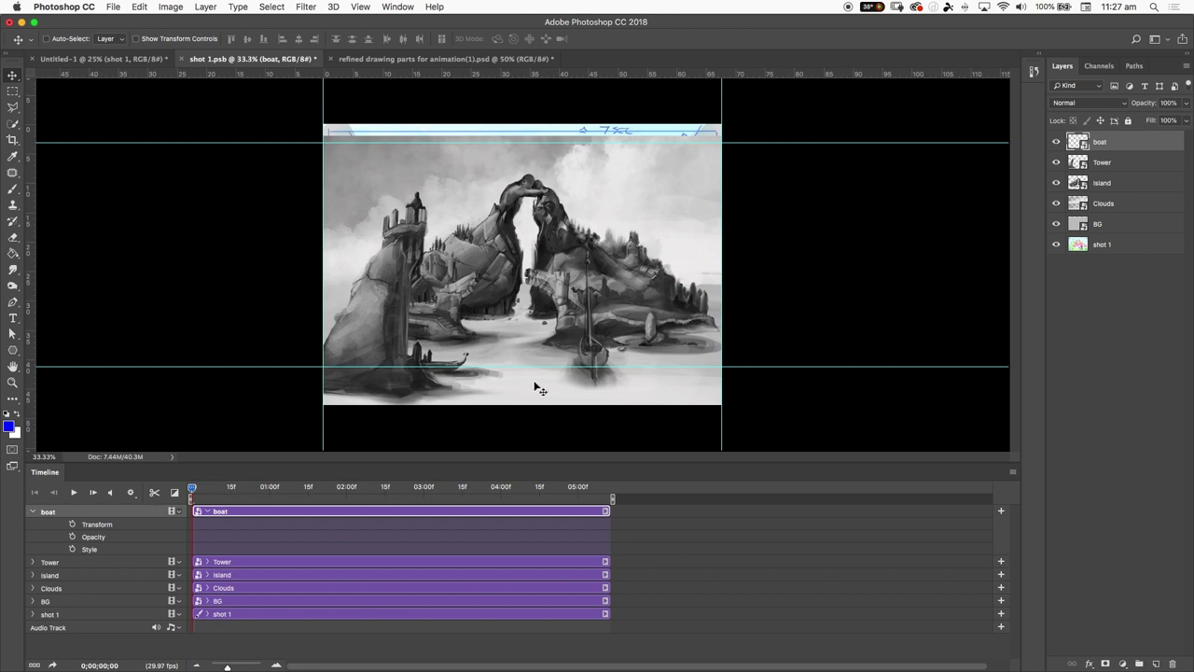
- Keyframe the boat's Transform from slightly right of centre at 0;00;00;00 to the foot of the rock arch at 0;00;05;12
{"action": "left_click_drag", "start_coordinate": [588, 348], "coordinate": [560, 347]}
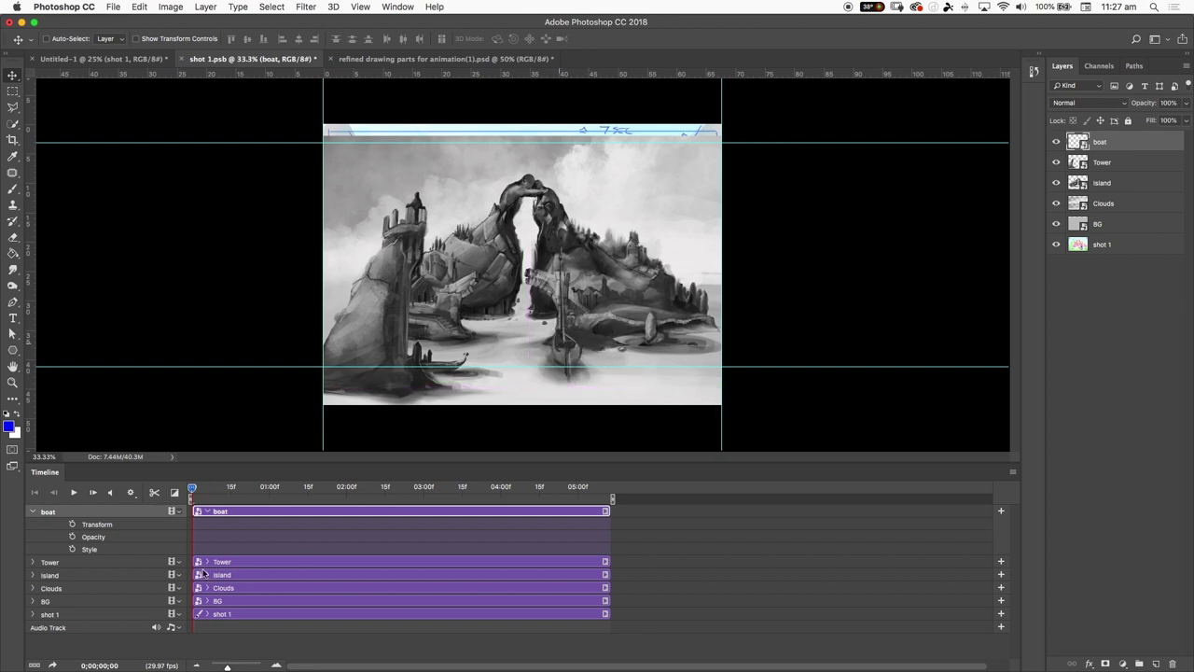
{"action": "left_click", "coordinate": [72, 524]}
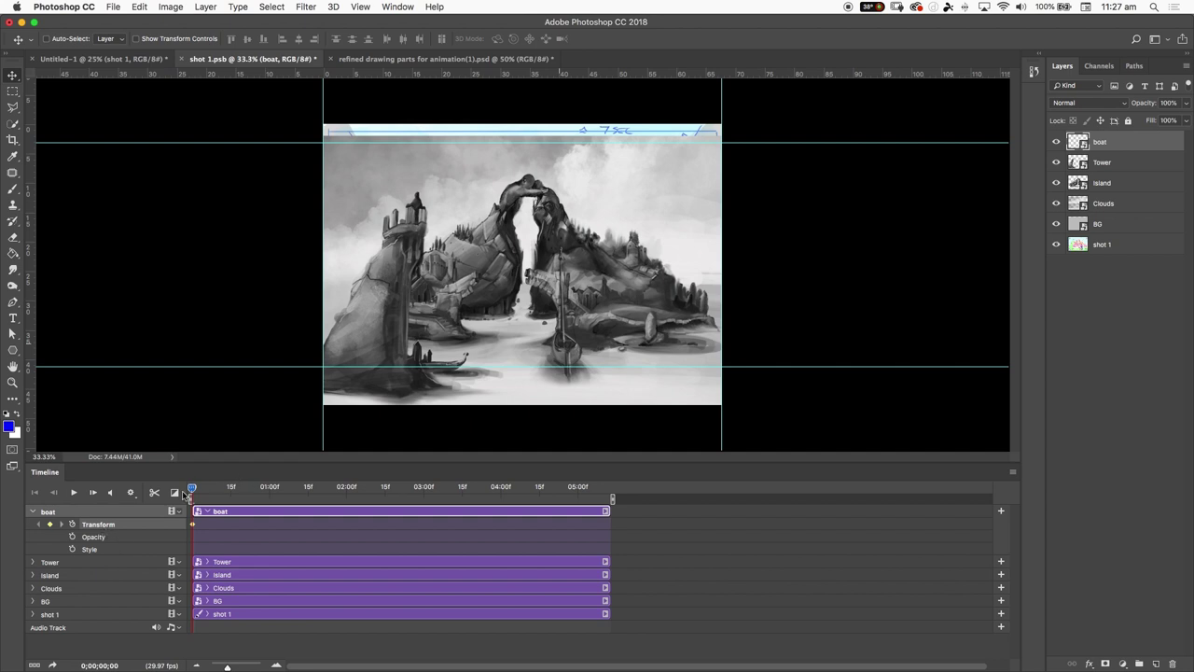
{"action": "left_click_drag", "start_coordinate": [194, 489], "coordinate": [626, 503]}
{"action": "left_click_drag", "start_coordinate": [567, 352], "coordinate": [511, 329]}
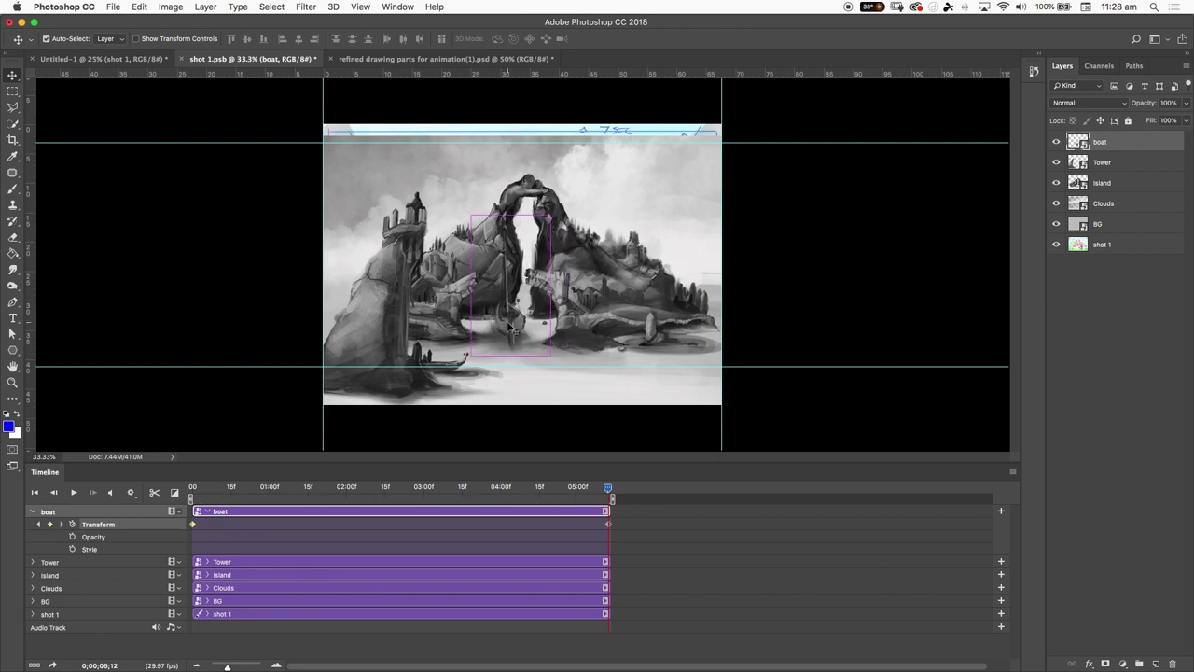
- Scale the boat to about 41% at 0;00;05;12 and reposition it on the water beneath the arch
{"action": "key", "text": "super+t"}
{"action": "left_click_drag", "start_coordinate": [550, 216], "coordinate": [508, 300]}
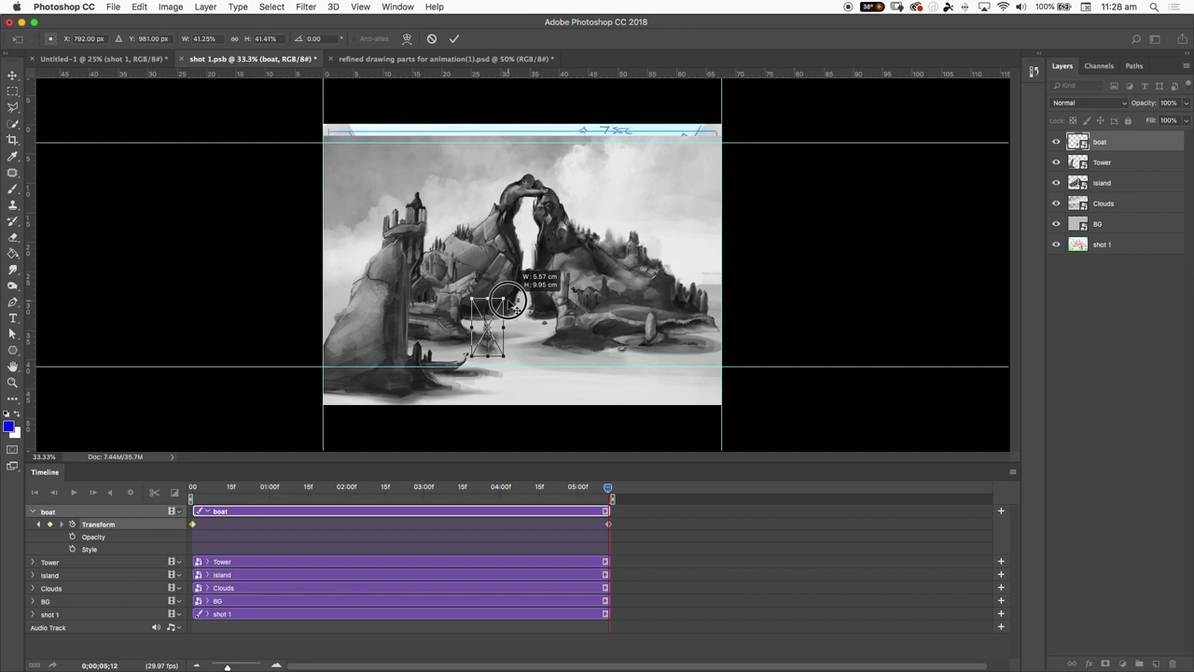
{"action": "left_click_drag", "start_coordinate": [485, 347], "coordinate": [508, 332]}
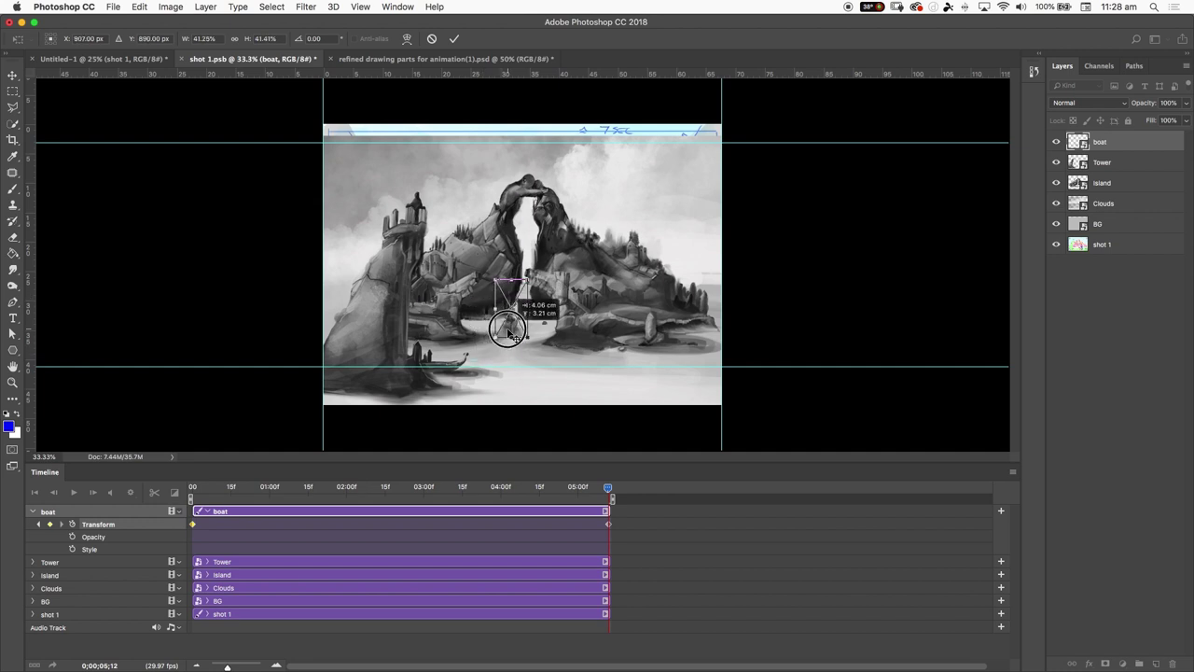
{"action": "key", "text": "Return"}
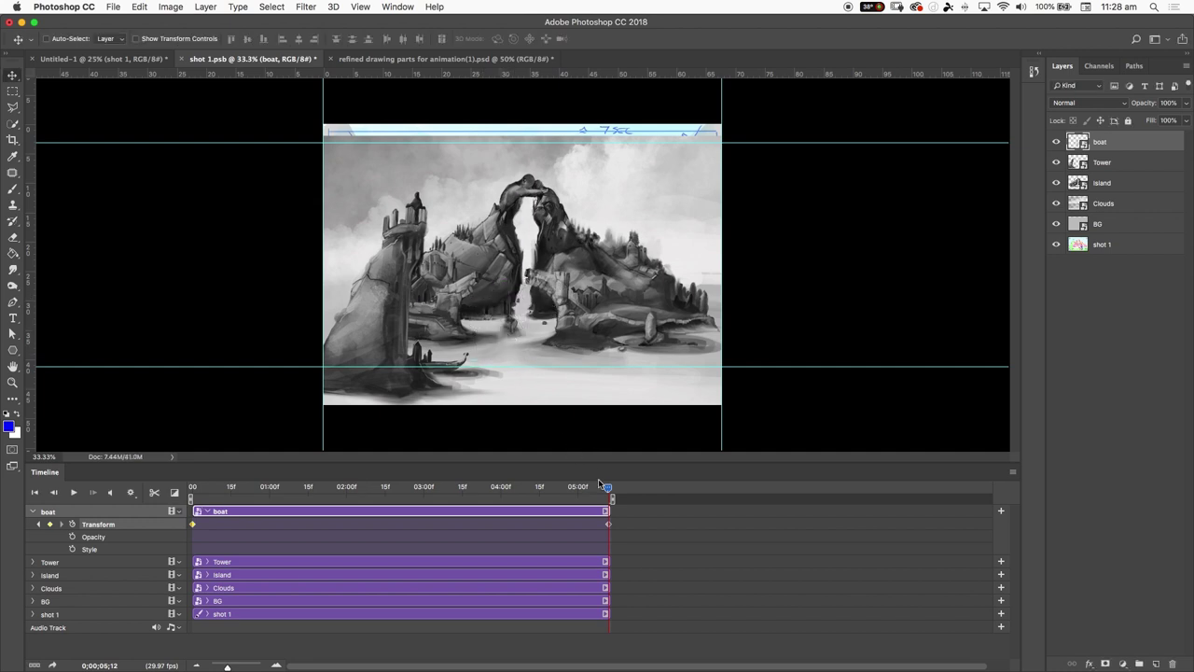
- Add a boat Transform keyframe at 0;00;02;22 by shifting the boat slightly left, and play back the motion
{"action": "left_click_drag", "start_coordinate": [604, 494], "coordinate": [403, 505]}
{"action": "left_click_drag", "start_coordinate": [539, 332], "coordinate": [521, 333]}
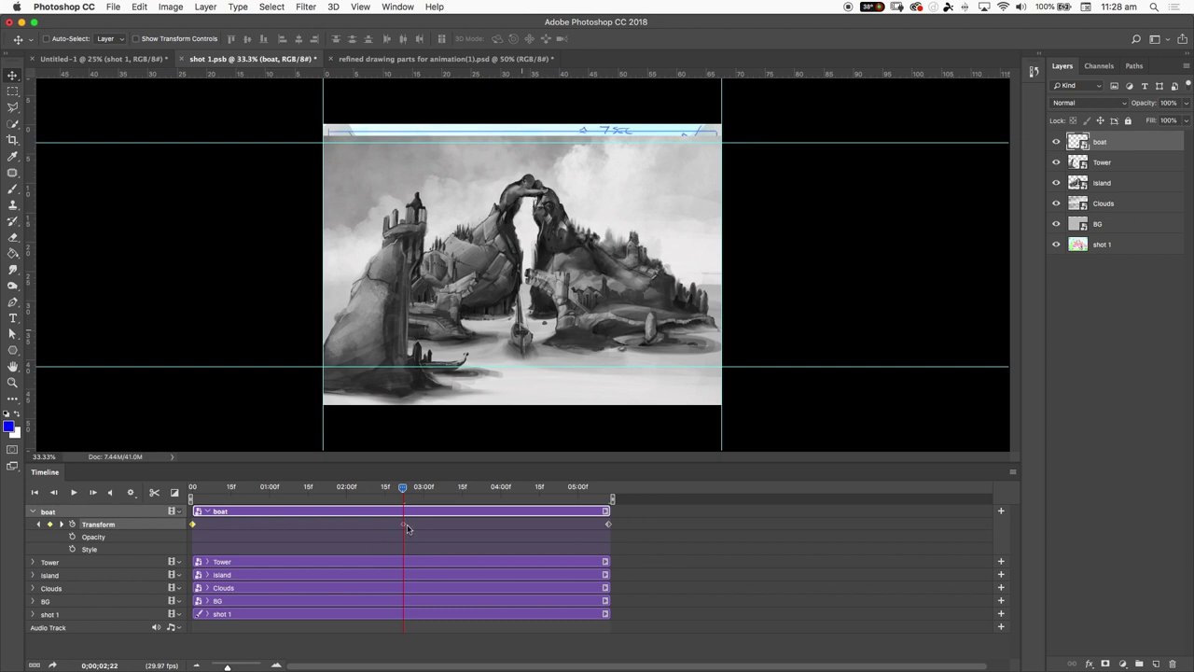
{"action": "left_click_drag", "start_coordinate": [406, 500], "coordinate": [233, 489]}
{"action": "key", "text": "space"}
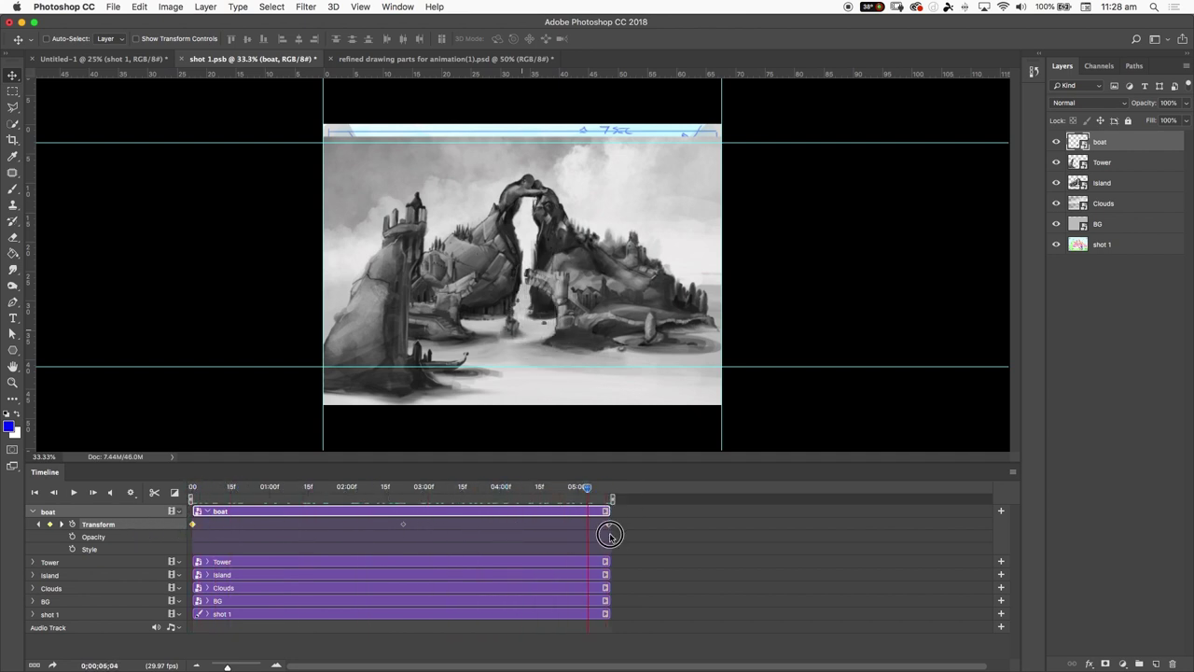
{"action": "key", "text": "space"}
- Add an Opacity keyframe of 0% for the boat at 0;00;00;00
{"action": "key", "text": "Home"}
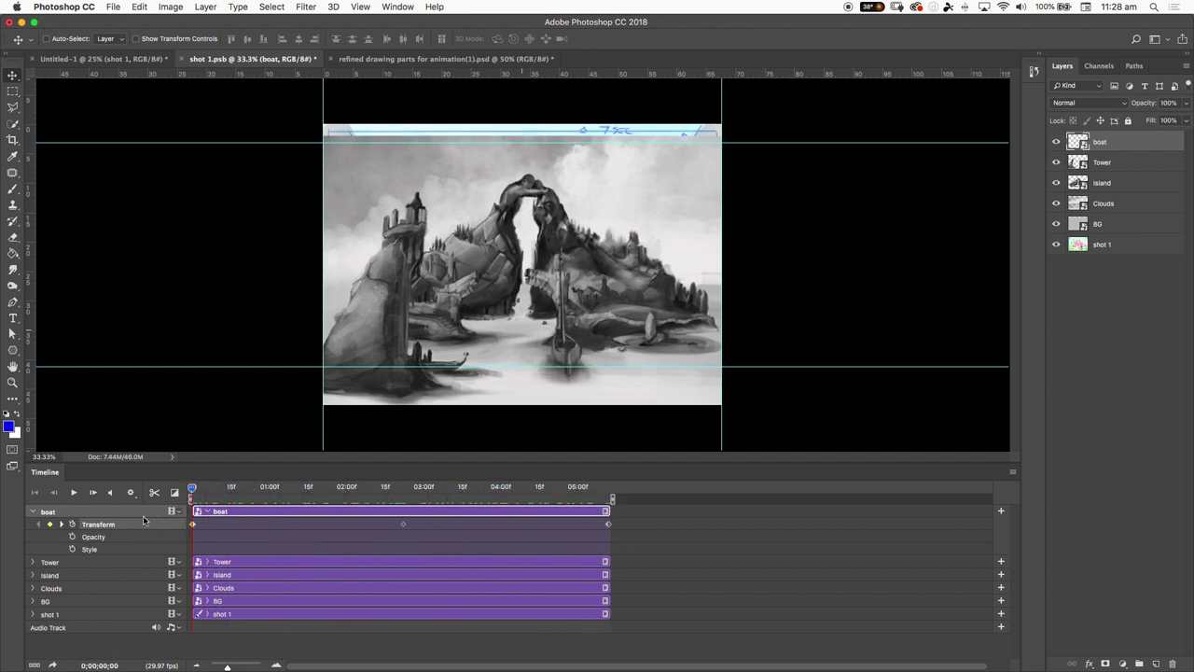
{"action": "left_click", "coordinate": [72, 537]}
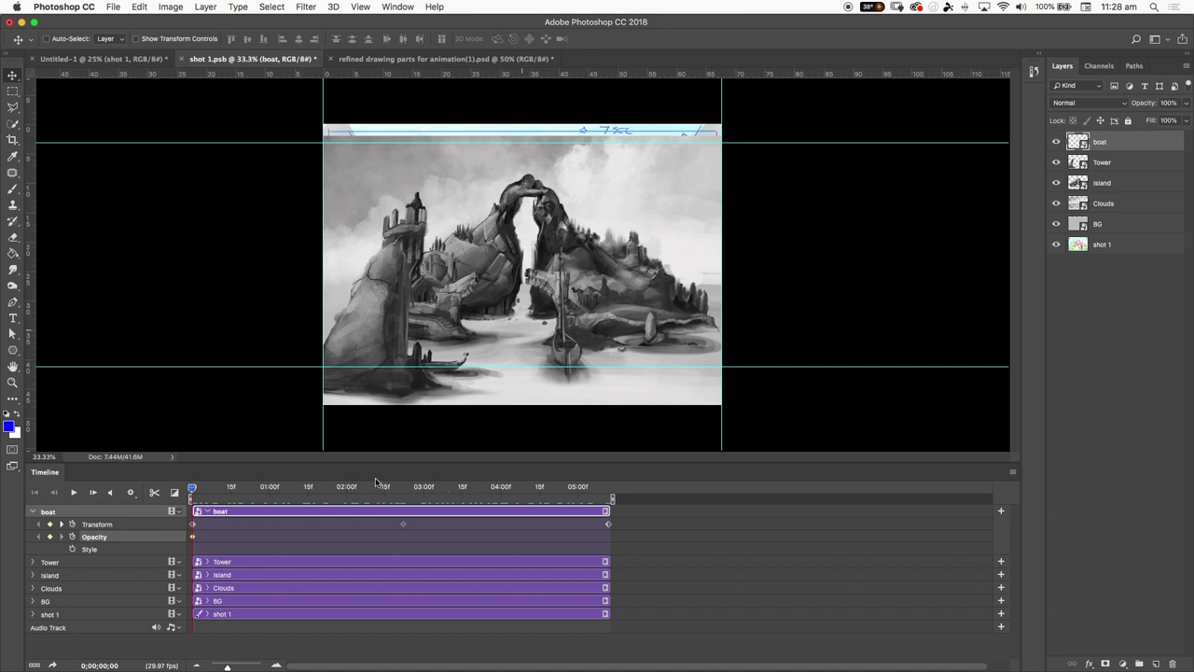
{"action": "left_click_drag", "start_coordinate": [1145, 105], "coordinate": [1019, 120]}
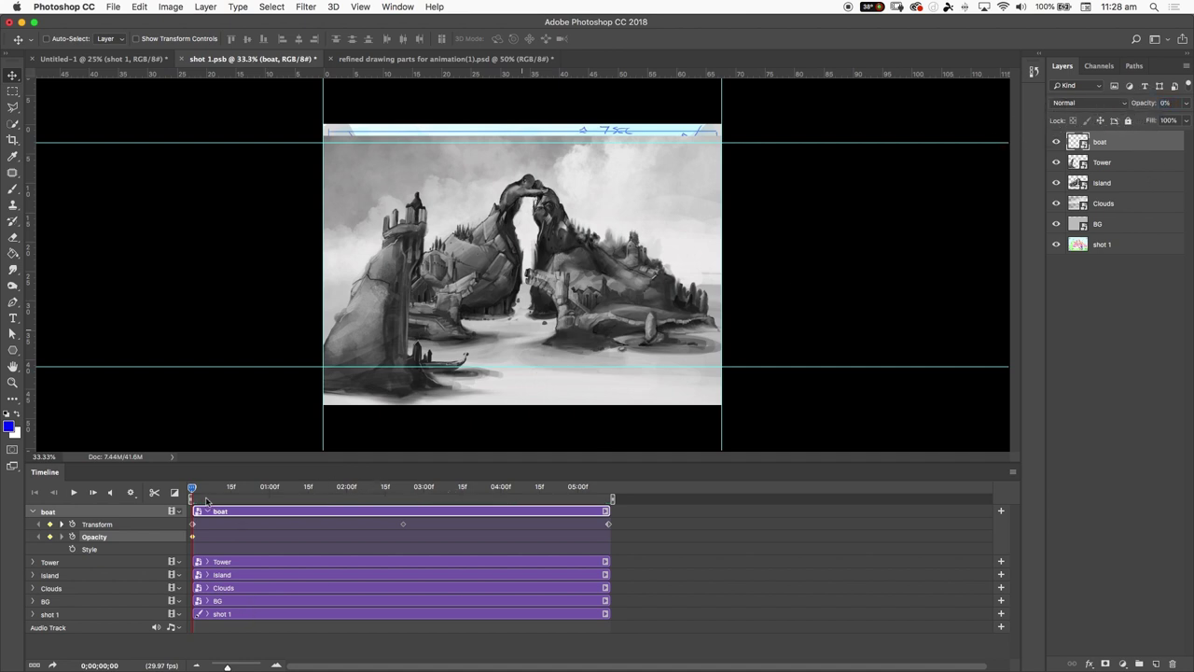
- Add Opacity keyframes of 100% for the boat at 0;00;00;26 and 0;00;03;17
{"action": "left_click_drag", "start_coordinate": [194, 492], "coordinate": [260, 488]}
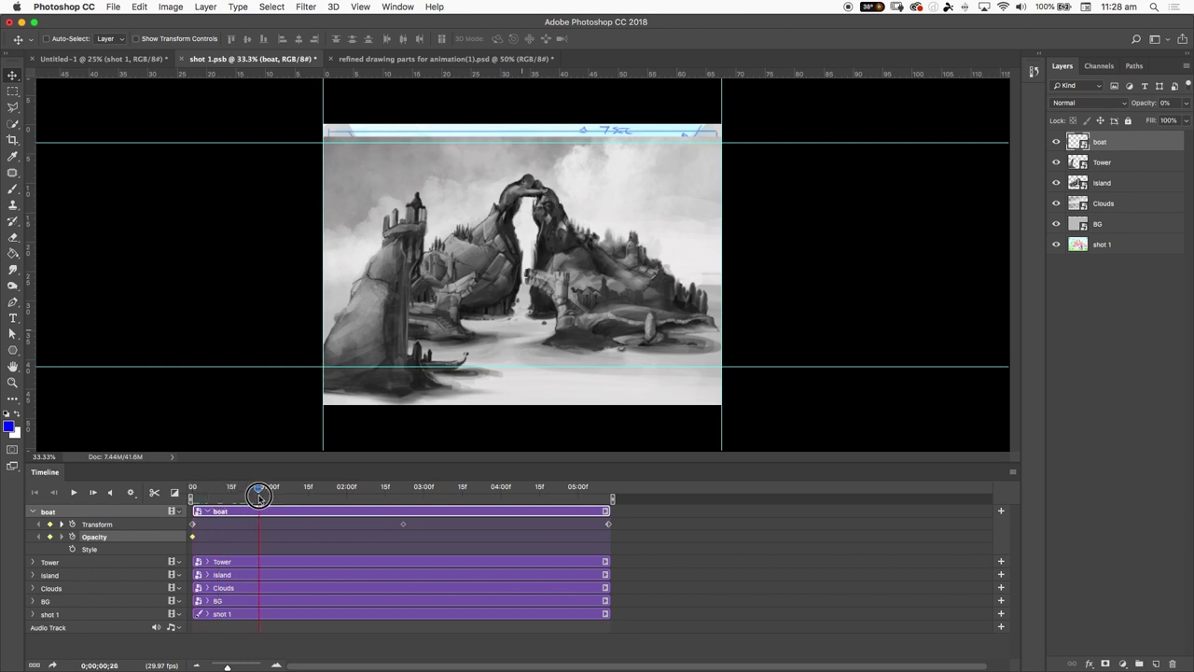
{"action": "left_click_drag", "start_coordinate": [1147, 105], "coordinate": [1185, 106]}
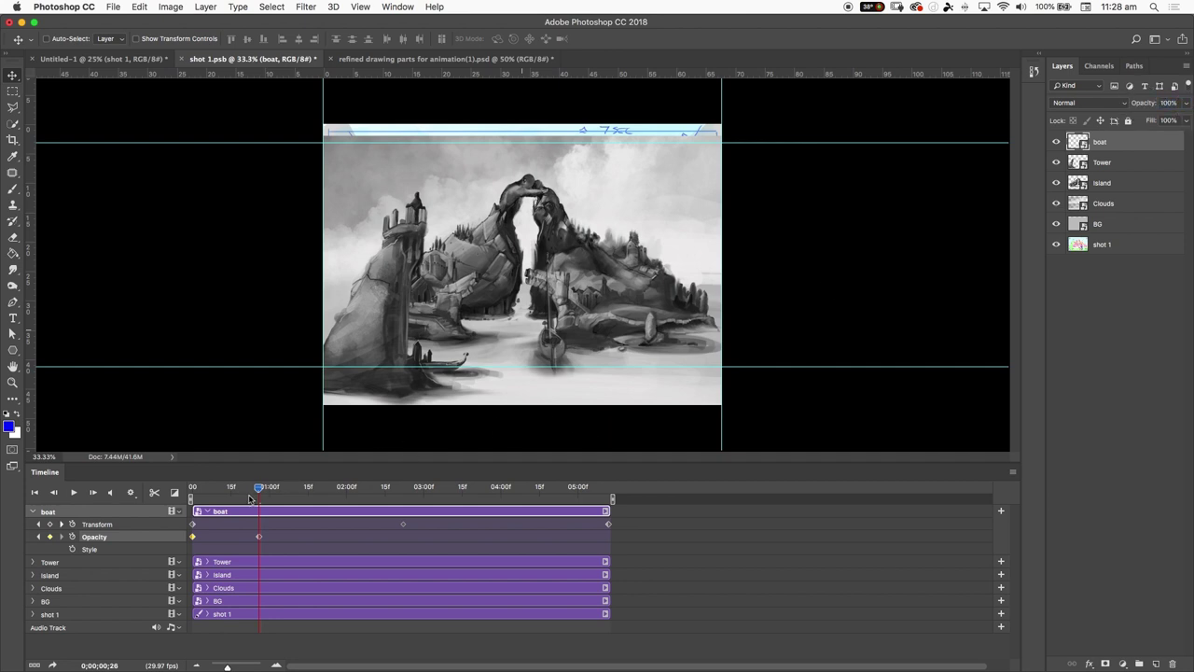
{"action": "left_click_drag", "start_coordinate": [259, 487], "coordinate": [466, 541]}
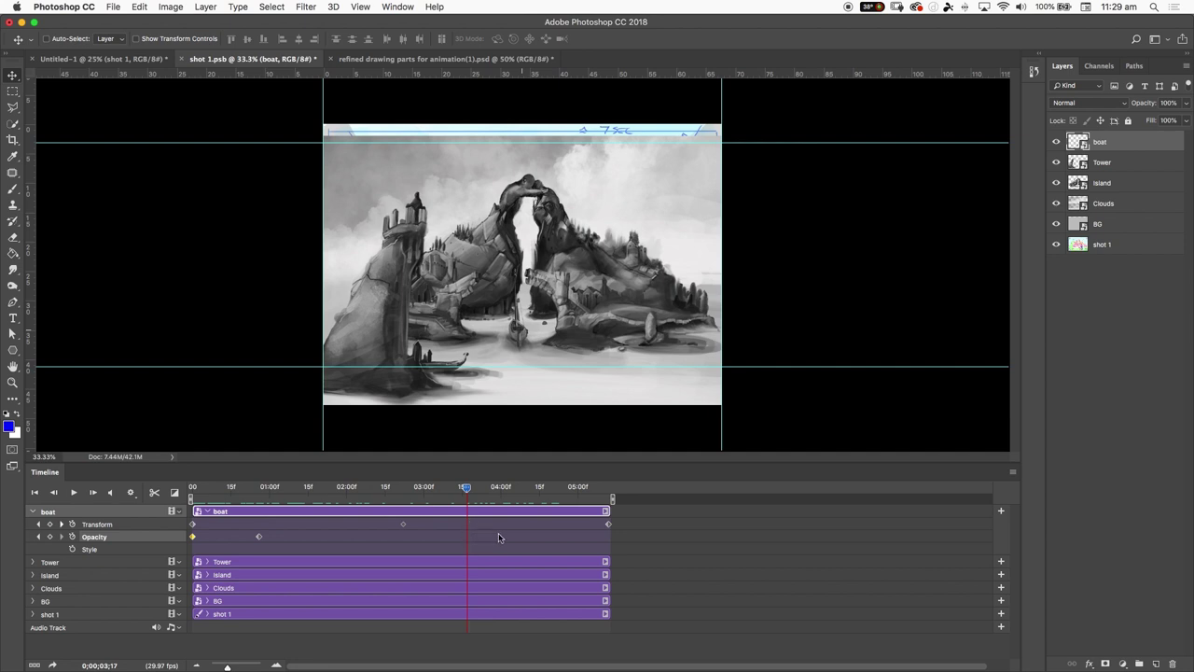
{"action": "left_click", "coordinate": [50, 538]}
- Add a 0% Opacity keyframe for the boat at 0;00;05;12 and scrub back to the start to preview the fade
{"action": "left_click_drag", "start_coordinate": [470, 491], "coordinate": [661, 480]}
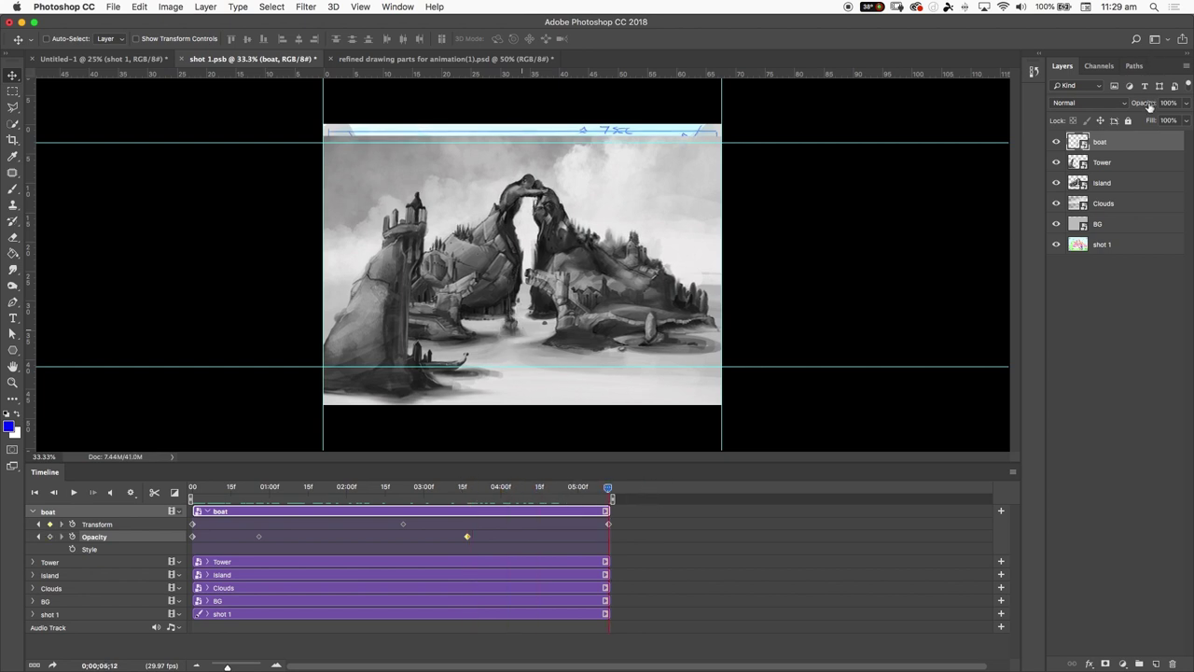
{"action": "left_click_drag", "start_coordinate": [1149, 104], "coordinate": [993, 114]}
{"action": "left_click_drag", "start_coordinate": [603, 491], "coordinate": [546, 550]}
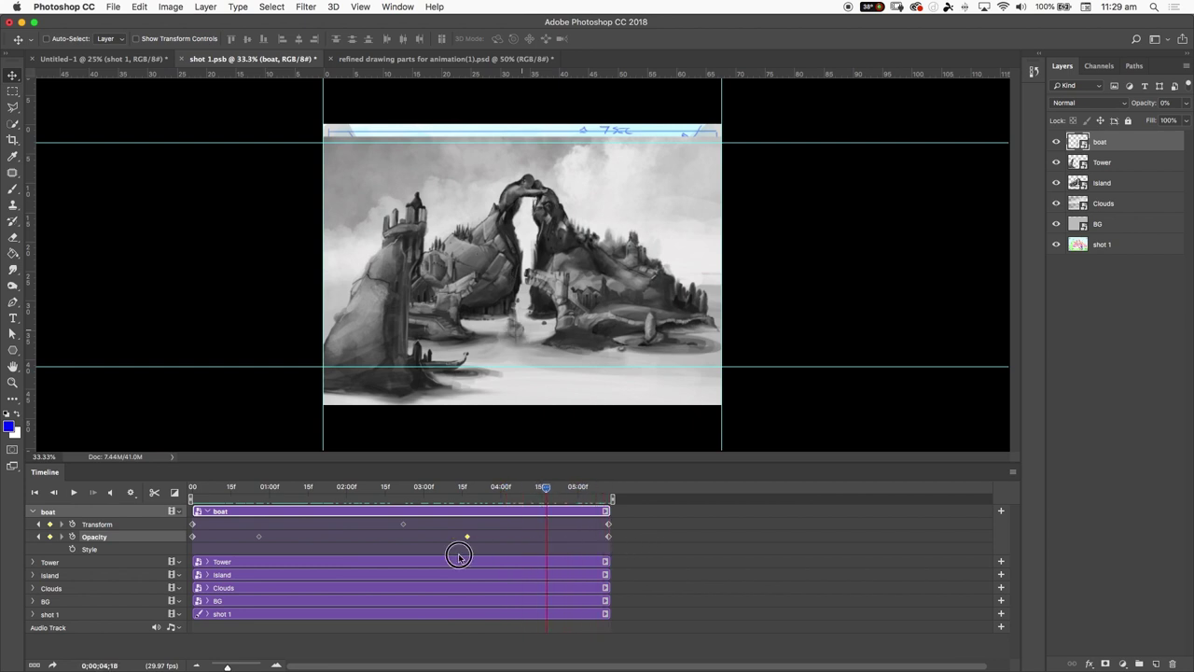
{"action": "left_click_drag", "start_coordinate": [458, 556], "coordinate": [172, 543]}
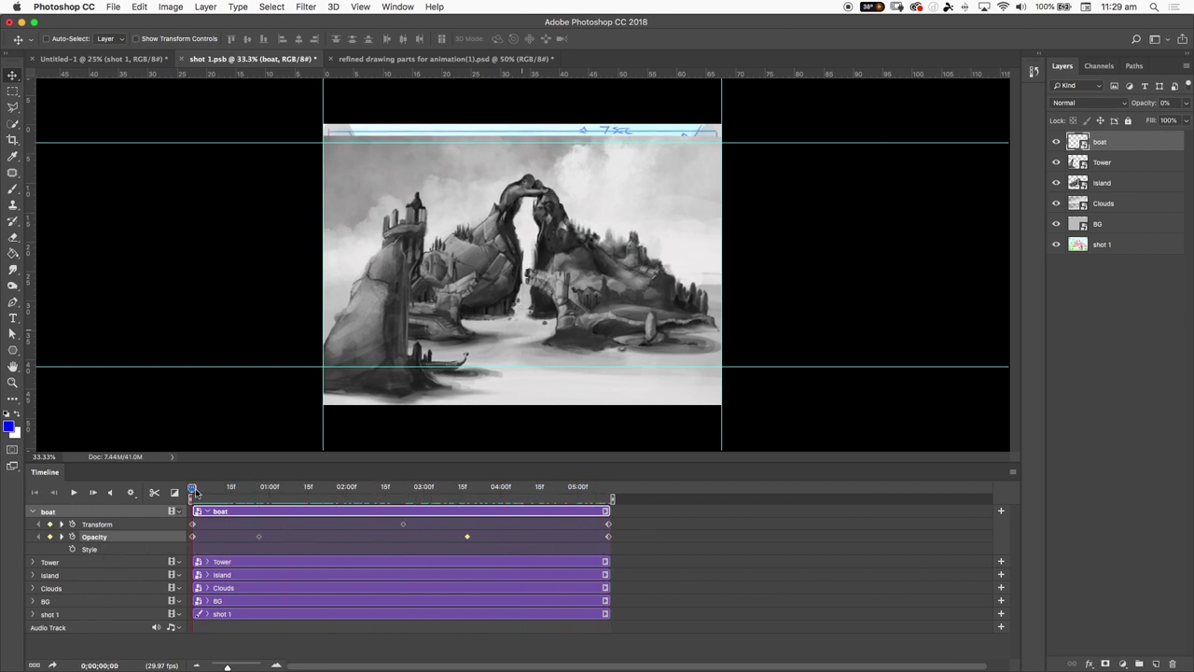
- Remove all of the boat's Opacity keyframes and set its opacity to 100%
{"action": "left_click", "coordinate": [72, 537]}
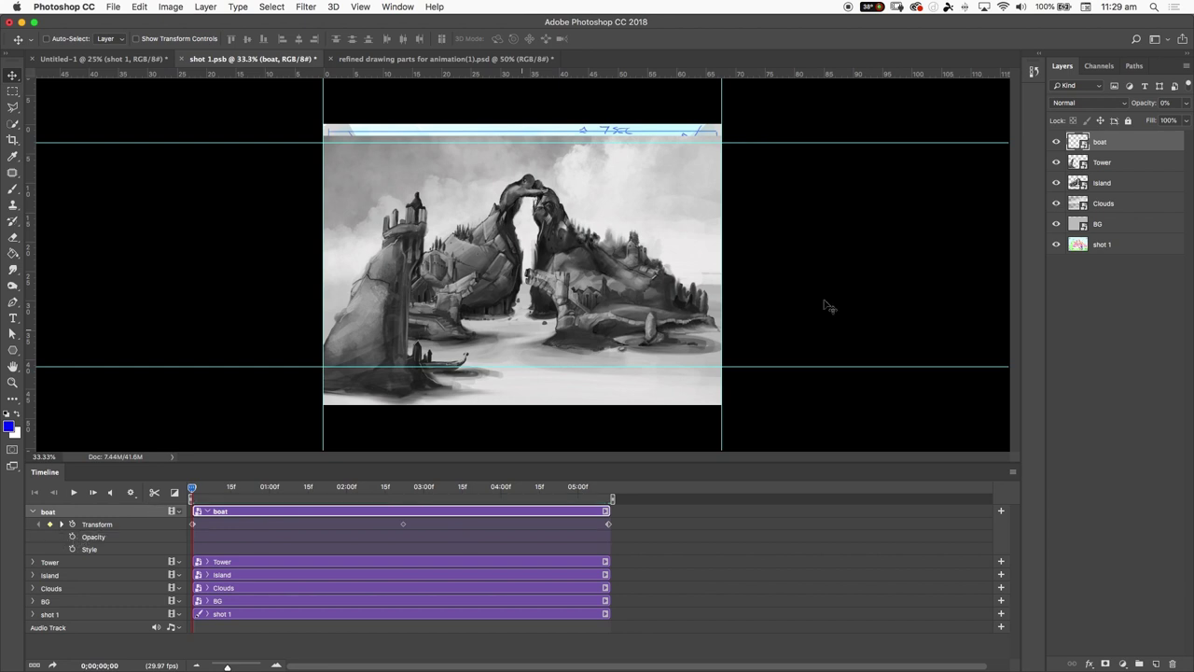
{"action": "left_click_drag", "start_coordinate": [1144, 103], "coordinate": [1193, 105]}
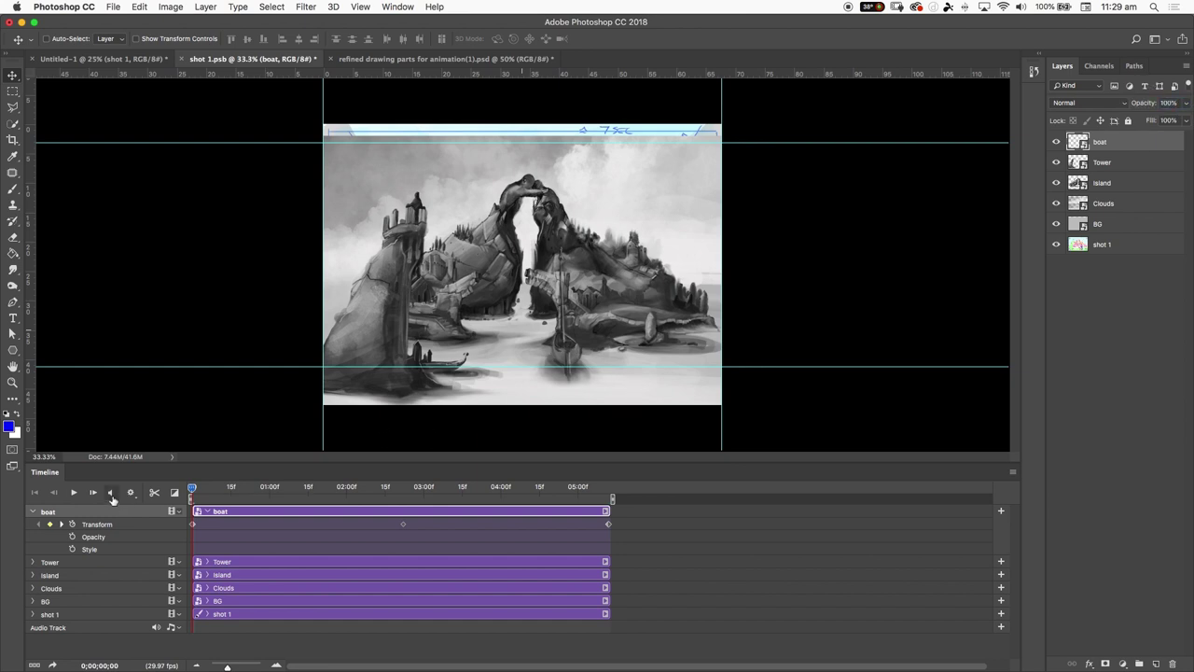
{"action": "left_click", "coordinate": [33, 512]}
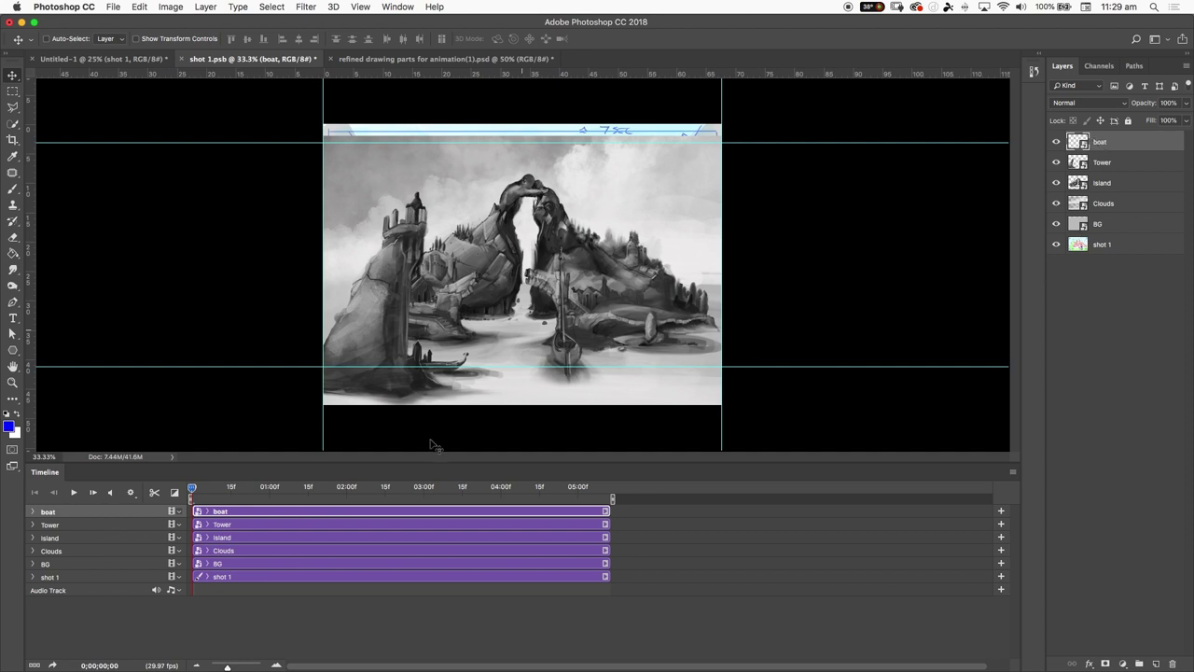
- Start Transform keyframing for the Tower and Island layers at 0;00;00;00
{"action": "left_click", "coordinate": [79, 536]}
{"action": "left_click", "coordinate": [33, 526]}
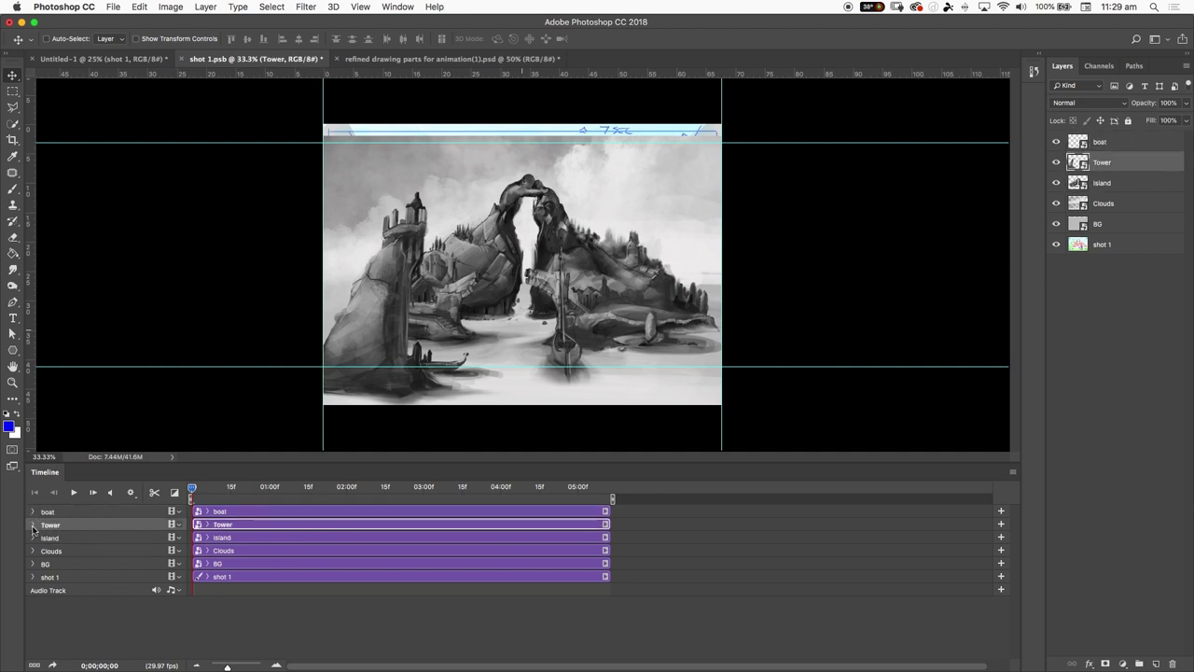
{"action": "left_click", "coordinate": [32, 525]}
{"action": "left_click", "coordinate": [73, 538]}
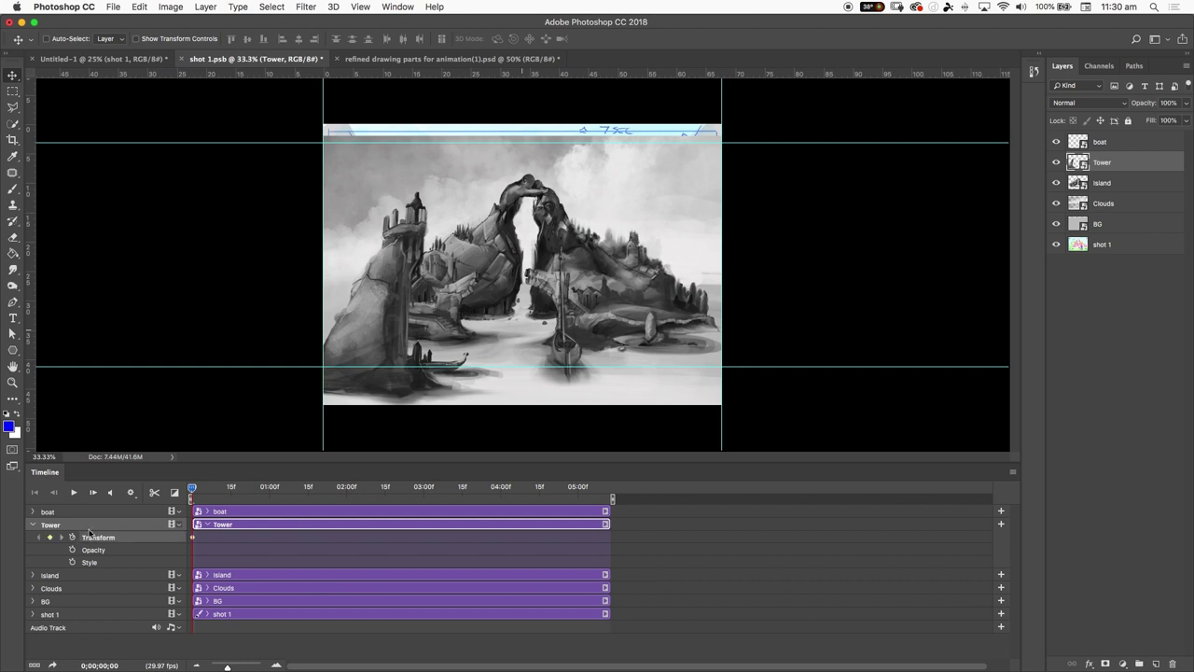
{"action": "left_click", "coordinate": [34, 576]}
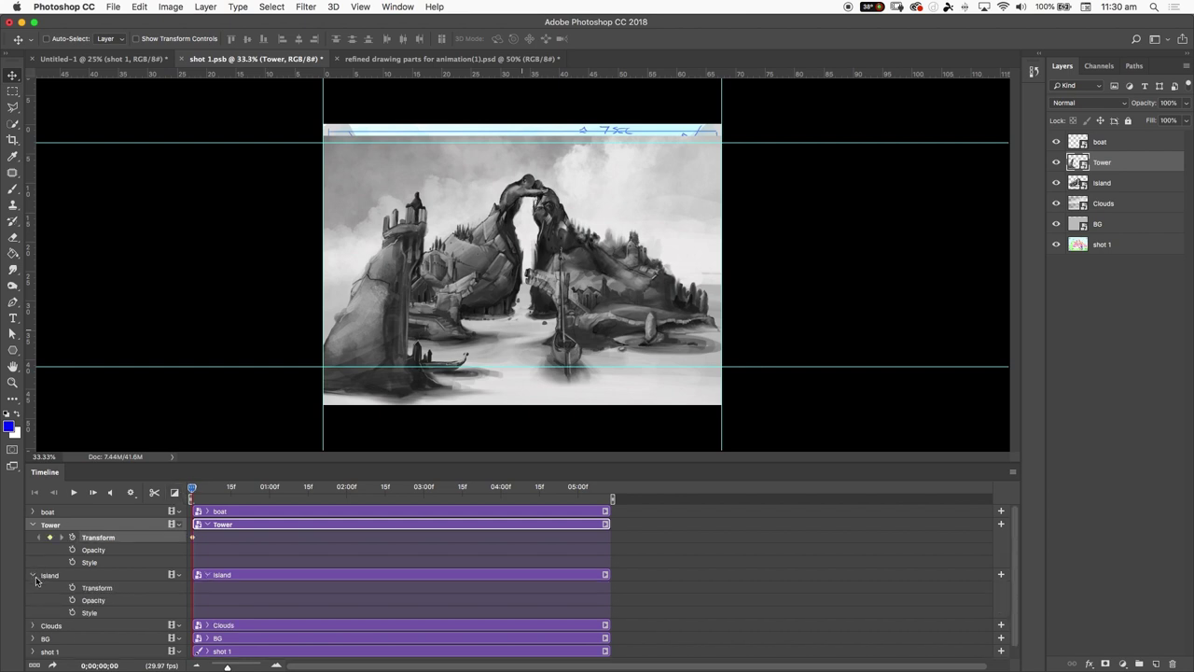
{"action": "left_click", "coordinate": [71, 589]}
{"action": "left_click", "coordinate": [31, 576]}
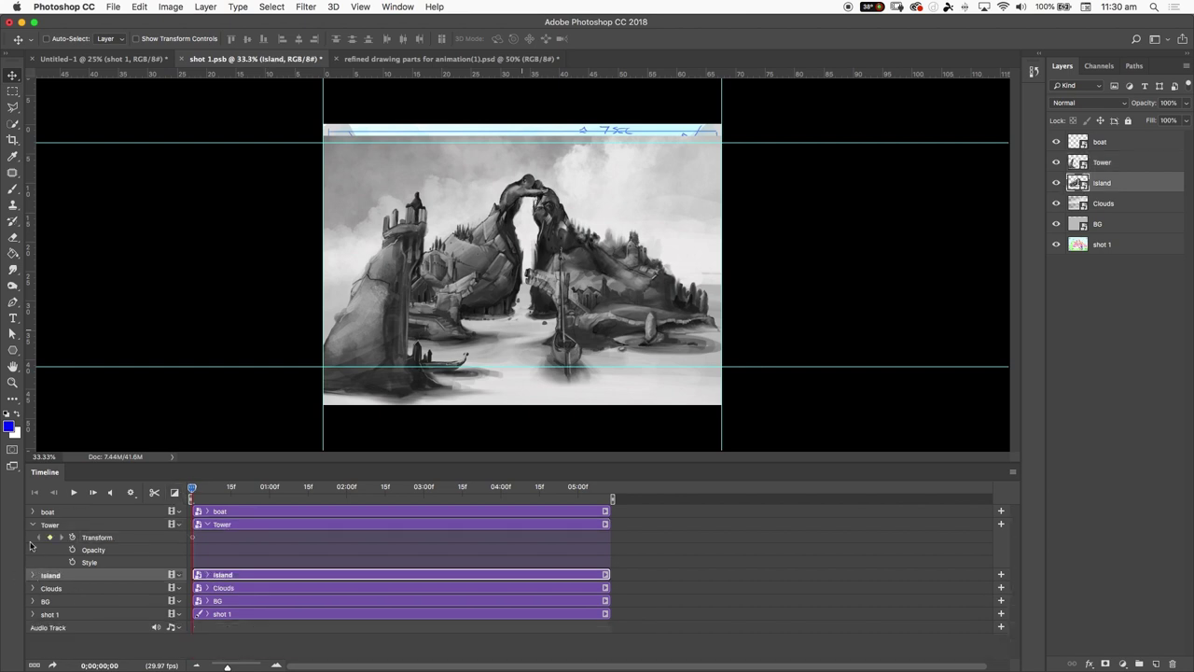
{"action": "left_click", "coordinate": [33, 525]}
- Start Transform keyframing for the Clouds and BG layers at 0;00;00;00
{"action": "left_click", "coordinate": [32, 550]}
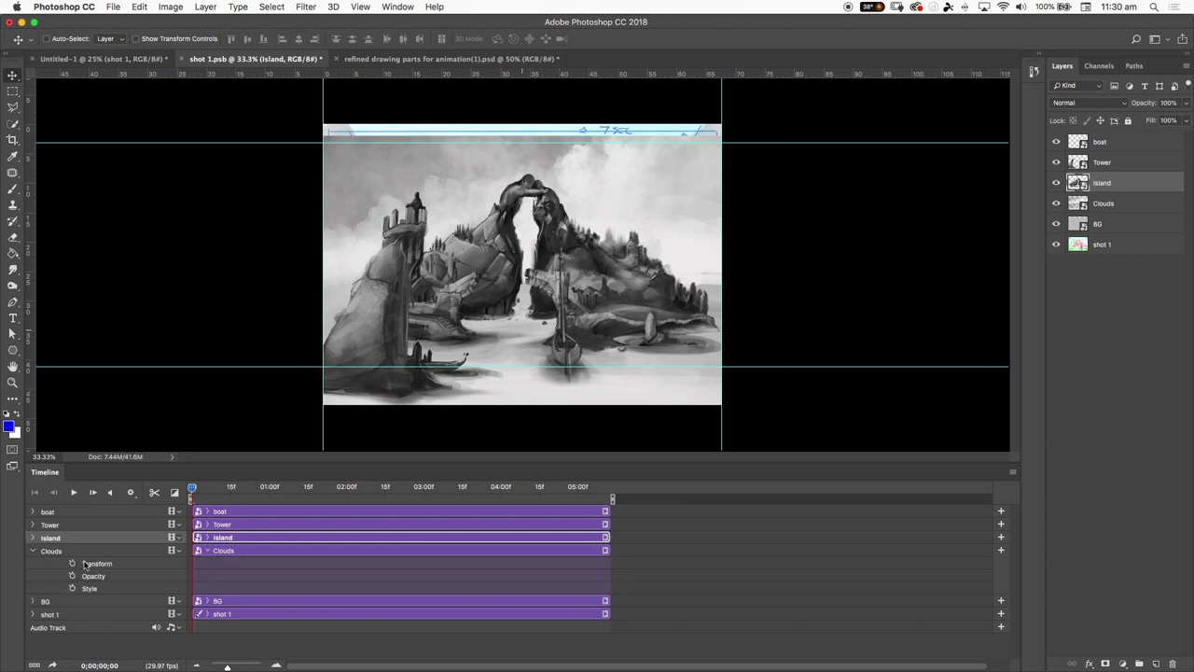
{"action": "left_click", "coordinate": [74, 563]}
{"action": "left_click", "coordinate": [33, 551]}
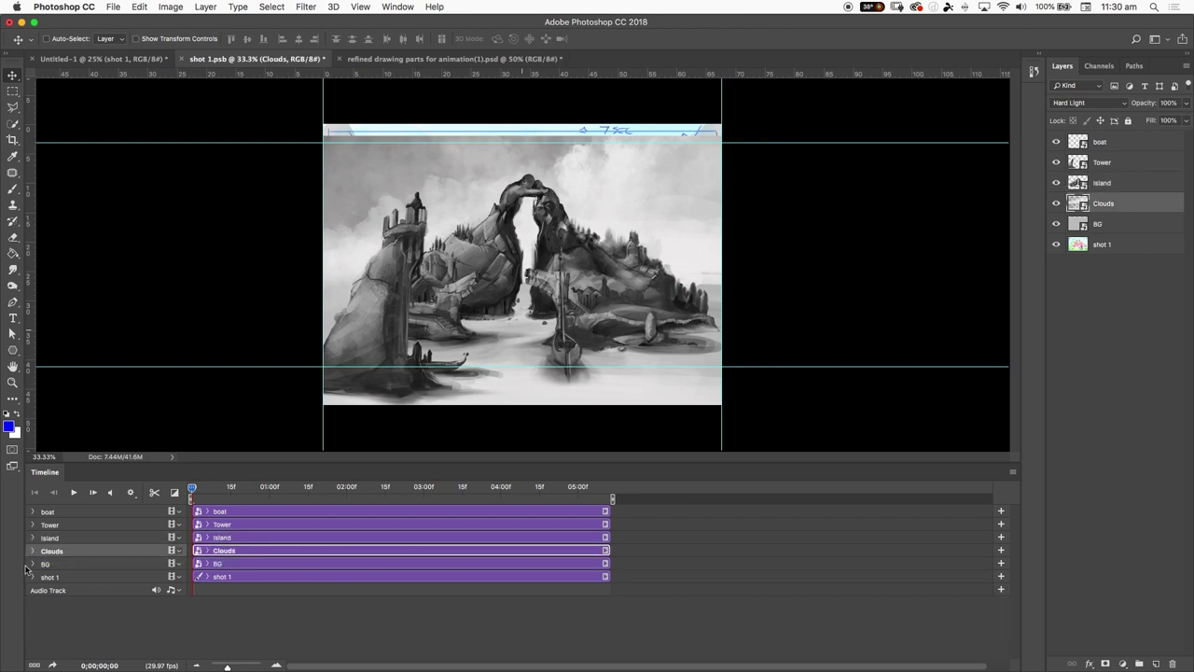
{"action": "left_click", "coordinate": [32, 564]}
{"action": "left_click", "coordinate": [72, 576]}
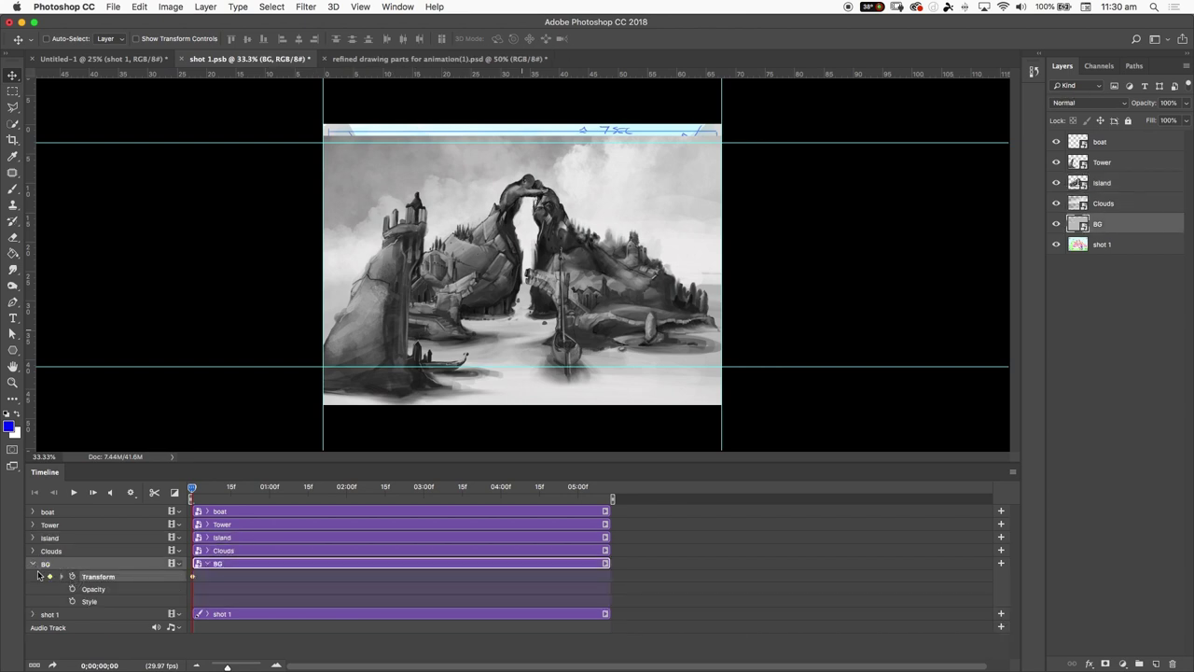
{"action": "left_click", "coordinate": [34, 564]}
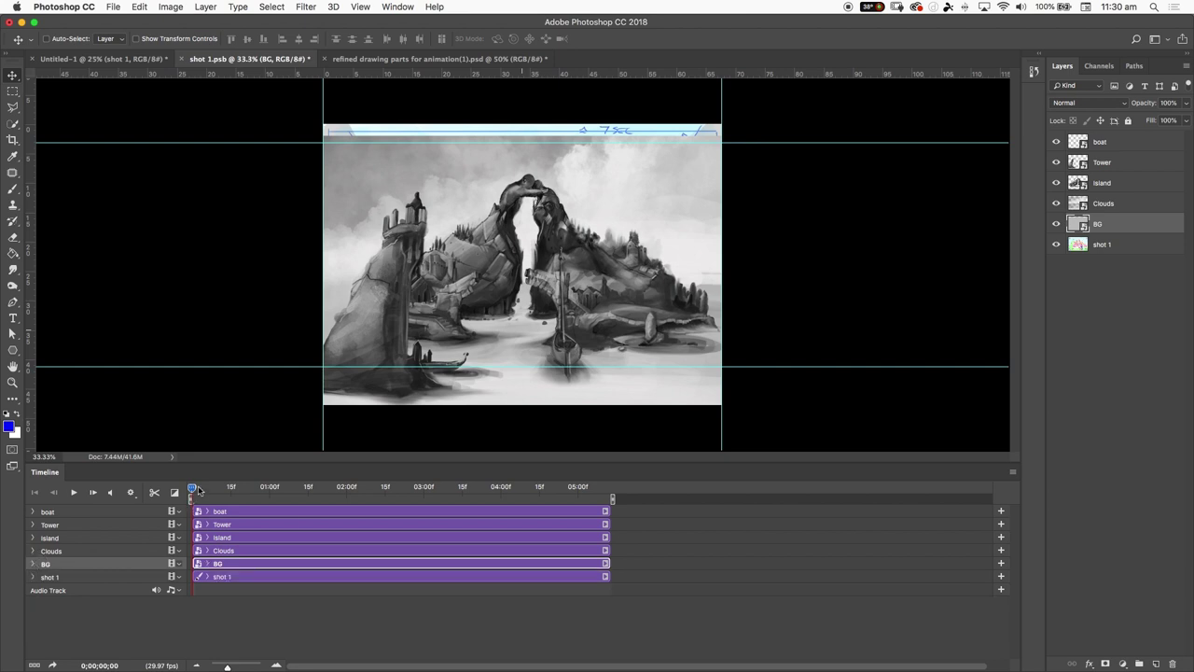
- Scale the Island to about 82% at 0;00;00;00 and place it slightly right of the canvas centre, behind the boat
{"action": "left_click_drag", "start_coordinate": [198, 491], "coordinate": [149, 486]}
{"action": "left_click", "coordinate": [84, 538]}
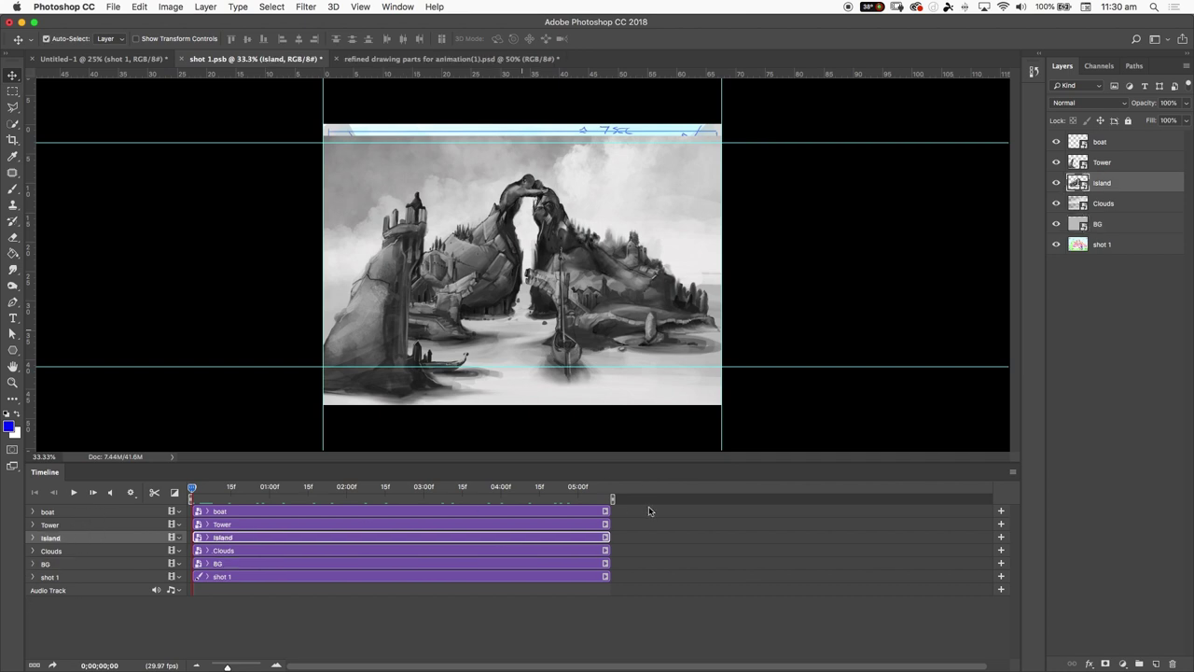
{"action": "key", "text": "super+t"}
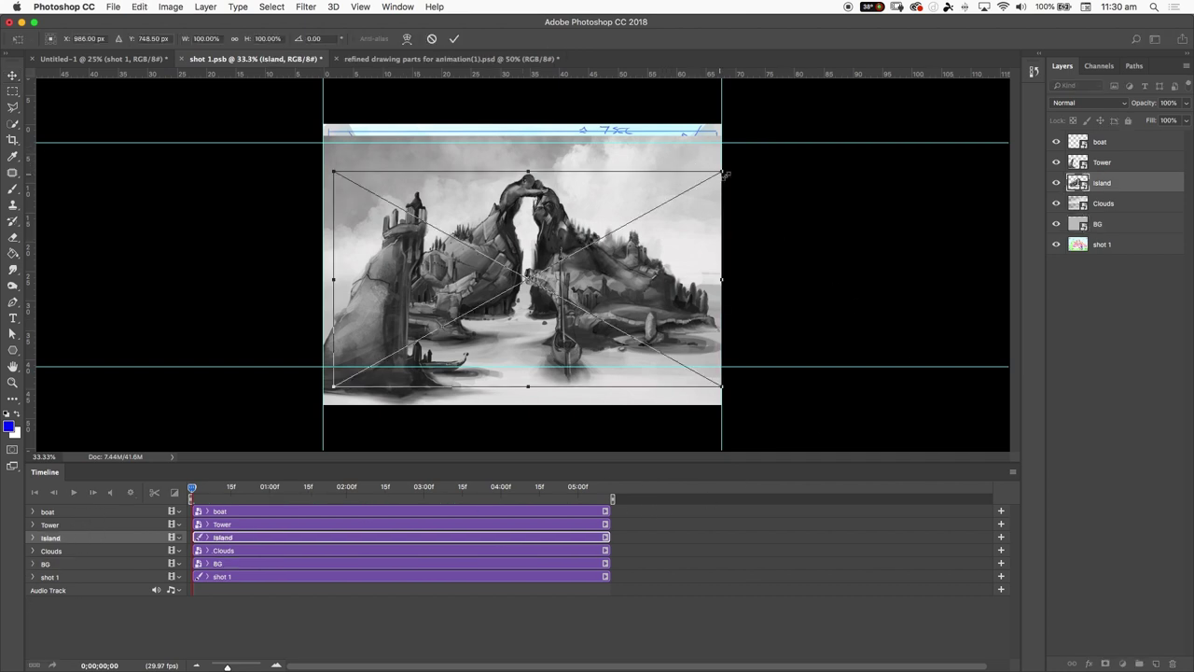
{"action": "left_click_drag", "start_coordinate": [723, 172], "coordinate": [652, 212]}
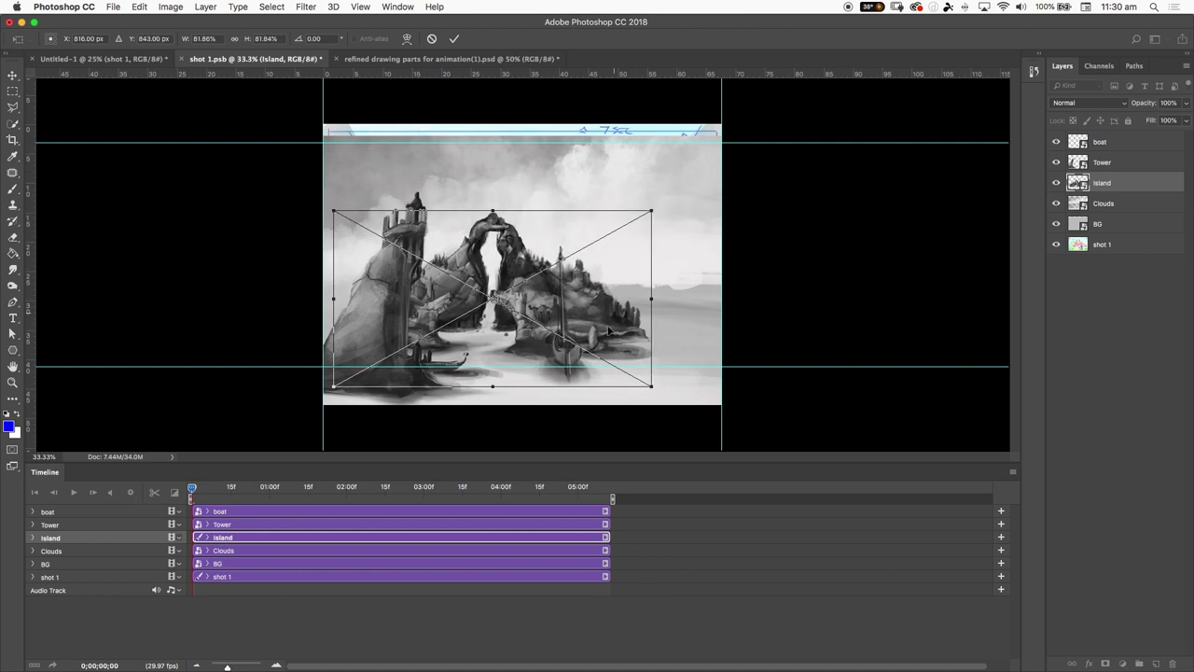
{"action": "left_click_drag", "start_coordinate": [611, 329], "coordinate": [656, 310]}
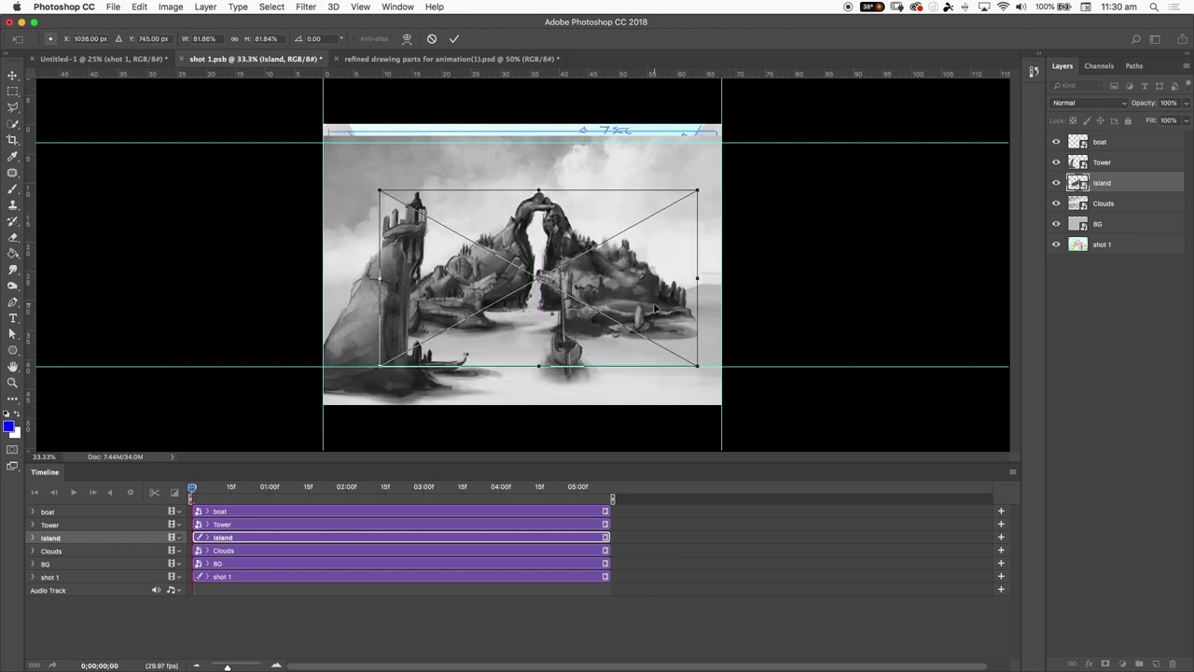
{"action": "key", "text": "Return"}
- Scale the Tower to about 81%, set it higher against the canvas's left edge, and shift the Island slightly right
{"action": "left_click", "coordinate": [94, 524]}
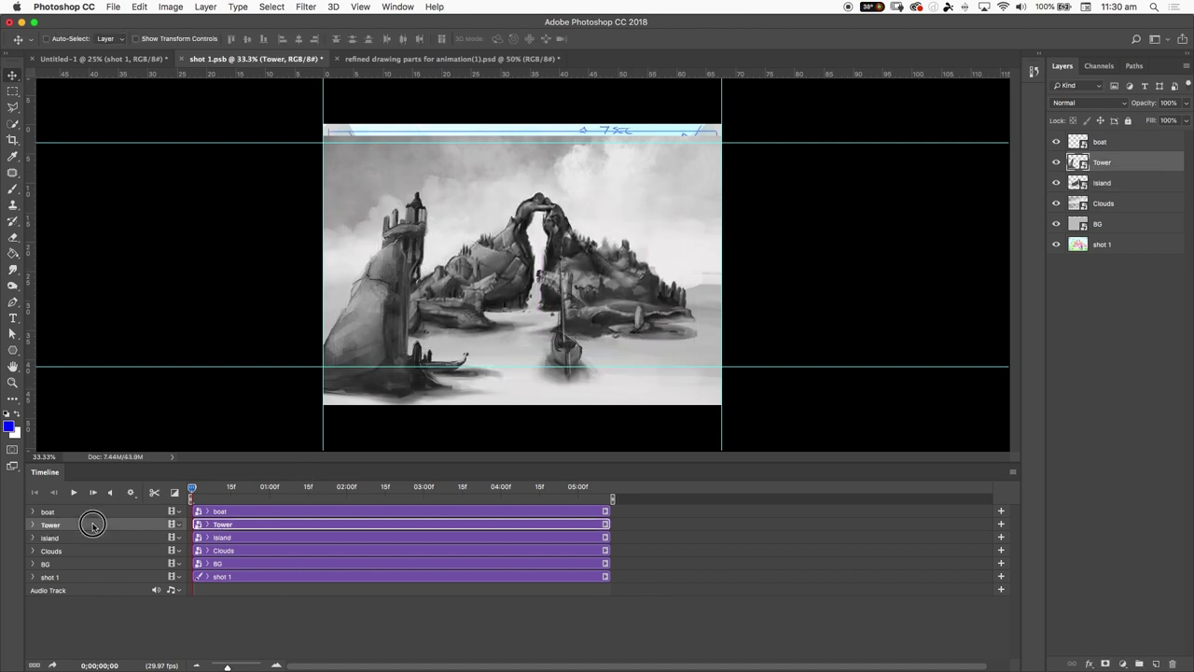
{"action": "left_click_drag", "start_coordinate": [396, 318], "coordinate": [396, 295]}
{"action": "key", "text": "ctrl+t"}
{"action": "left_click_drag", "start_coordinate": [518, 172], "coordinate": [481, 211]}
{"action": "left_click_drag", "start_coordinate": [428, 292], "coordinate": [426, 277]}
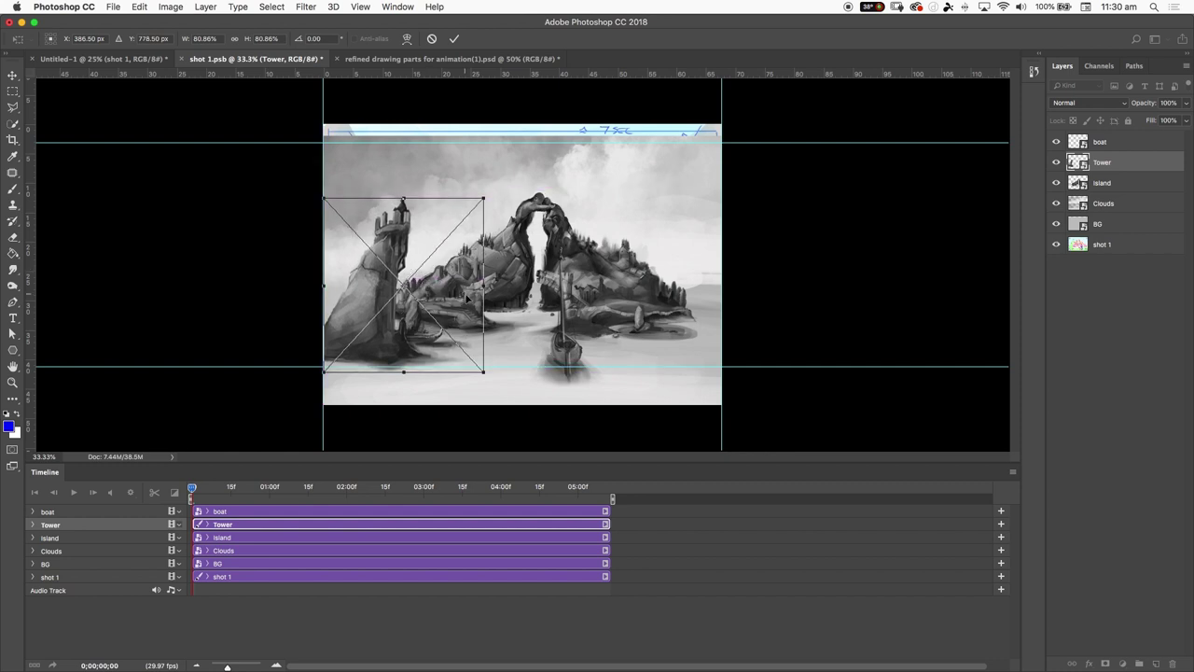
{"action": "key", "text": "Return"}
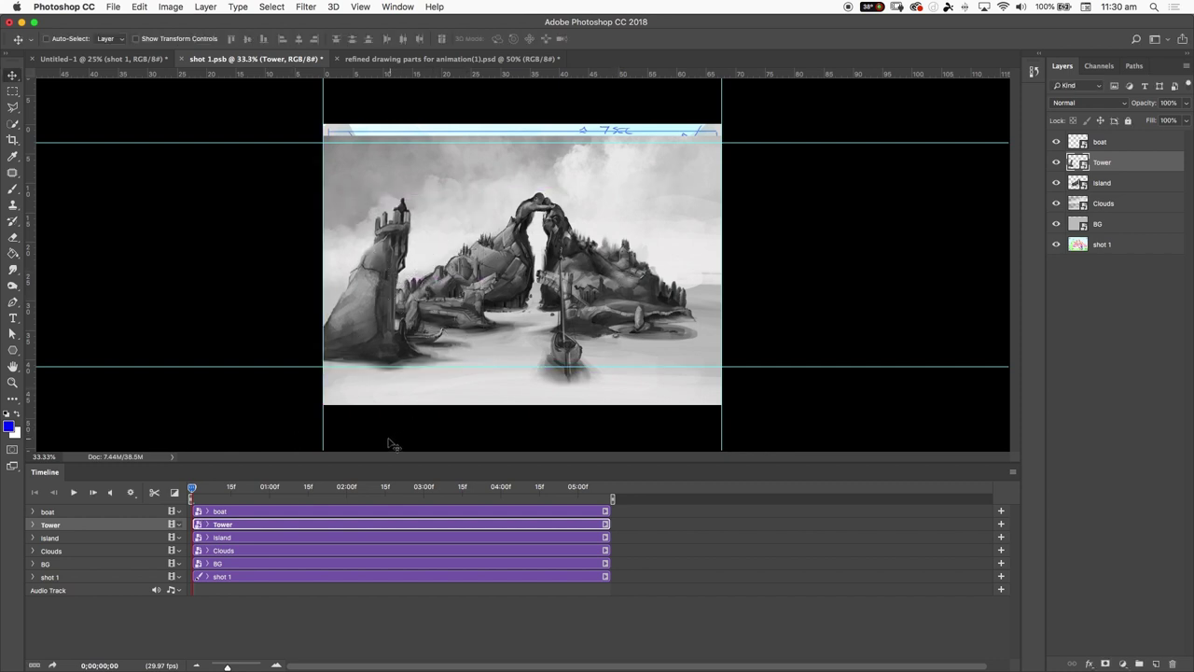
{"action": "left_click", "coordinate": [121, 537]}
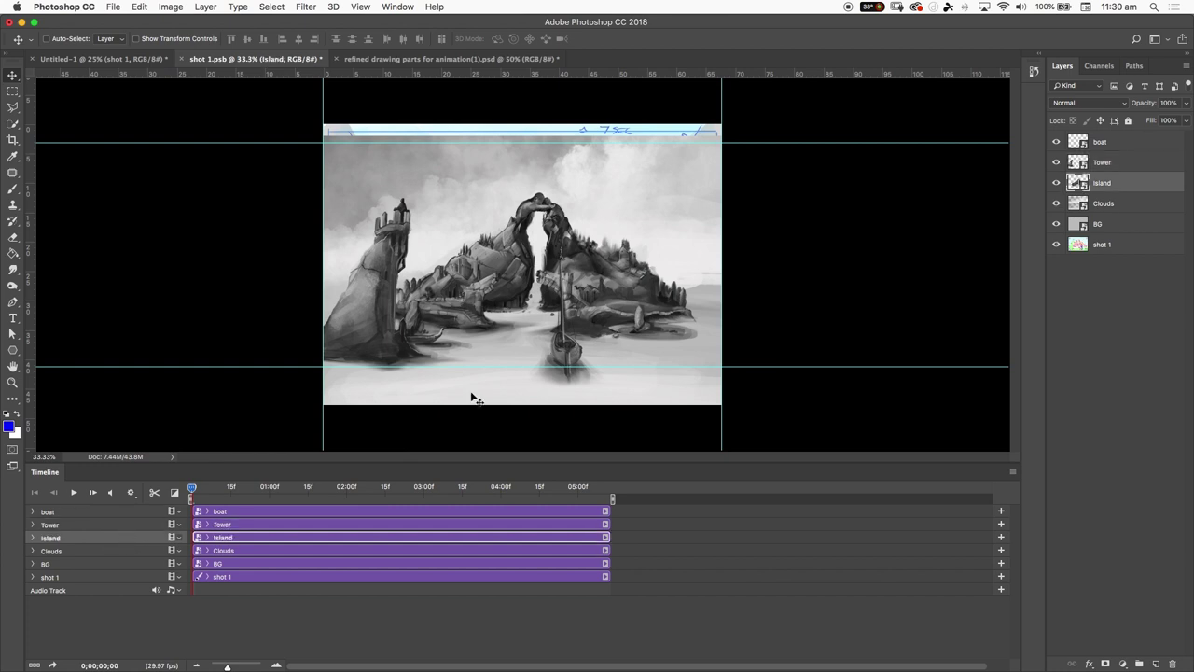
{"action": "mouse_move", "coordinate": [607, 305]}
{"action": "left_mouse_down"}
{"action": "mouse_move", "coordinate": [632, 305]}
{"action": "mouse_move", "coordinate": [622, 305]}
{"action": "left_mouse_up"}
- Stretch the Clouds to about 162% width and 125% height so they extend above and far right of the canvas
{"action": "left_click", "coordinate": [113, 551]}
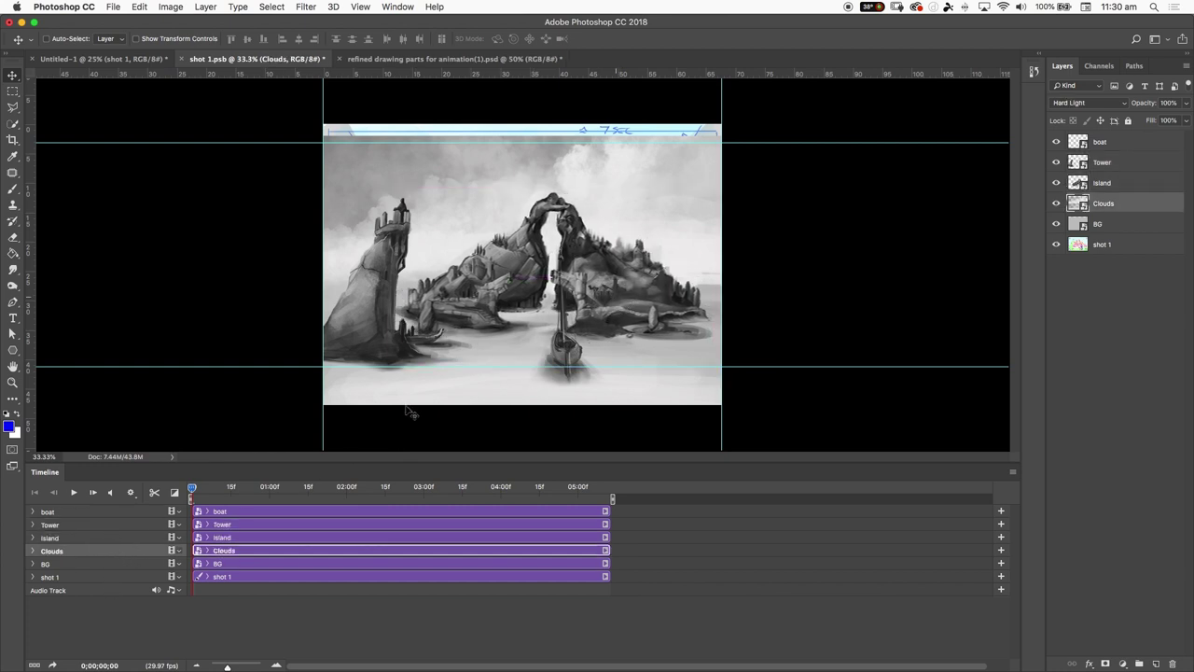
{"action": "key", "text": "ctrl+t"}
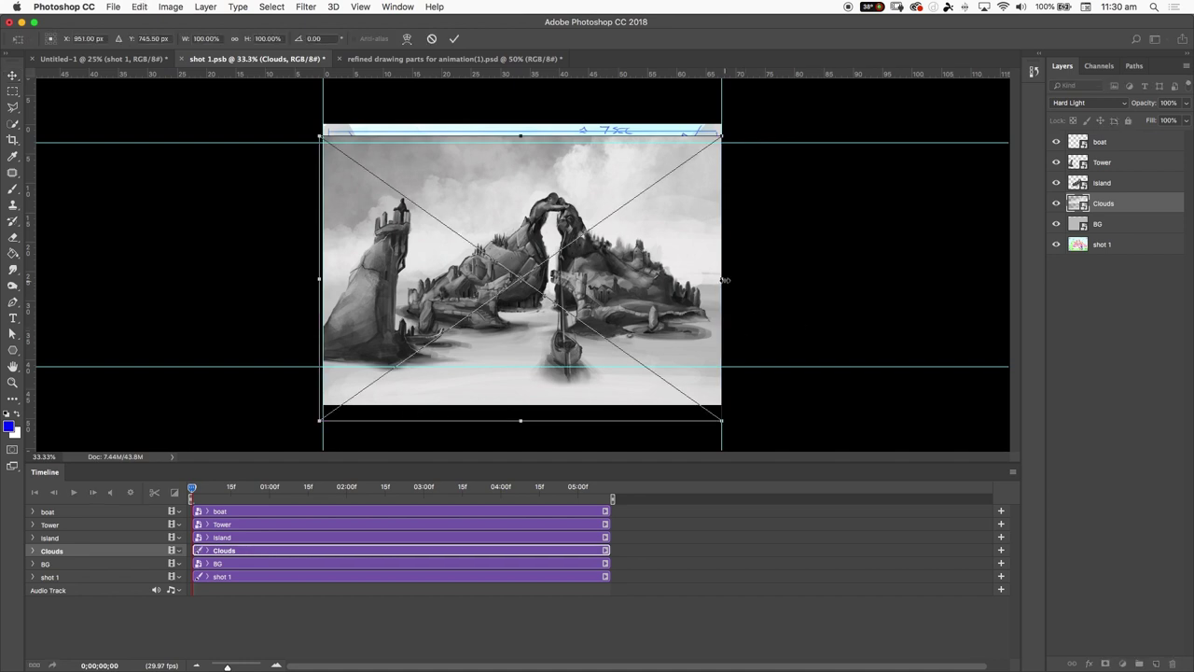
{"action": "left_click_drag", "start_coordinate": [724, 278], "coordinate": [920, 279]}
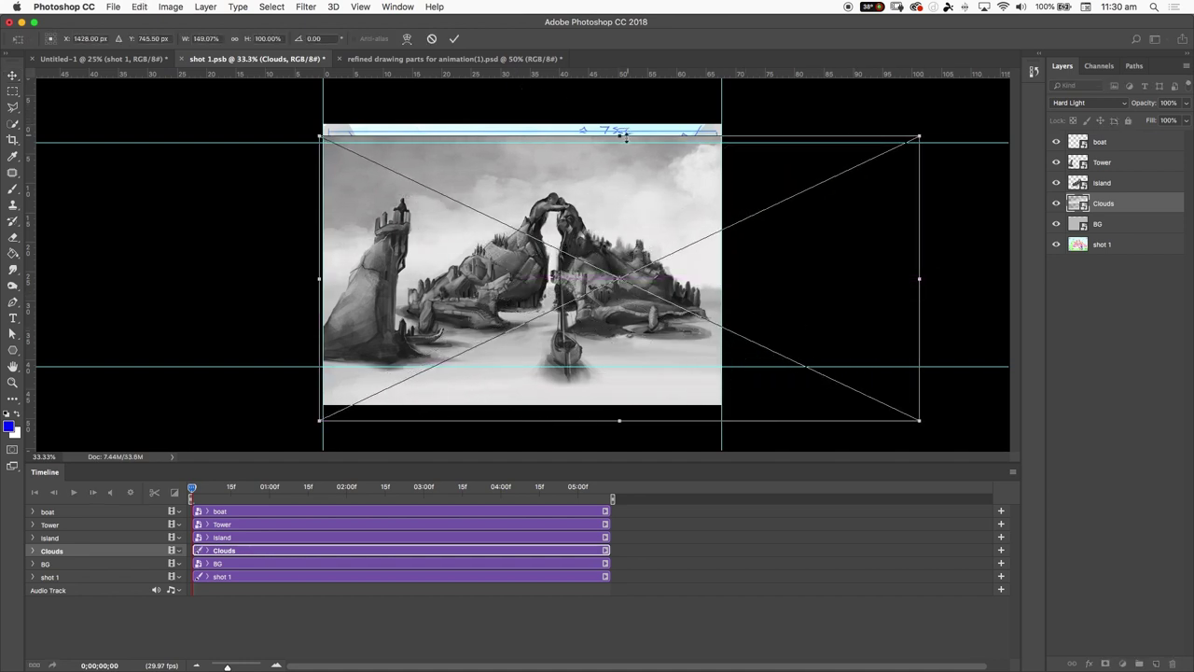
{"action": "left_click_drag", "start_coordinate": [624, 137], "coordinate": [634, 80]}
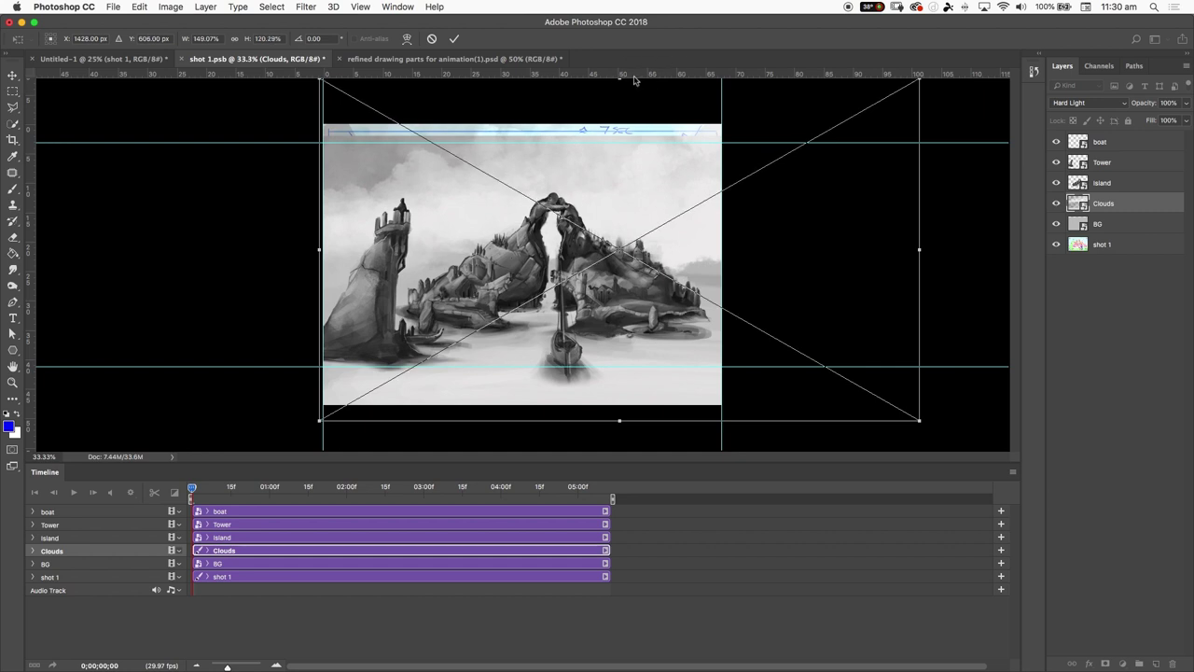
{"action": "key", "text": "super+minus"}
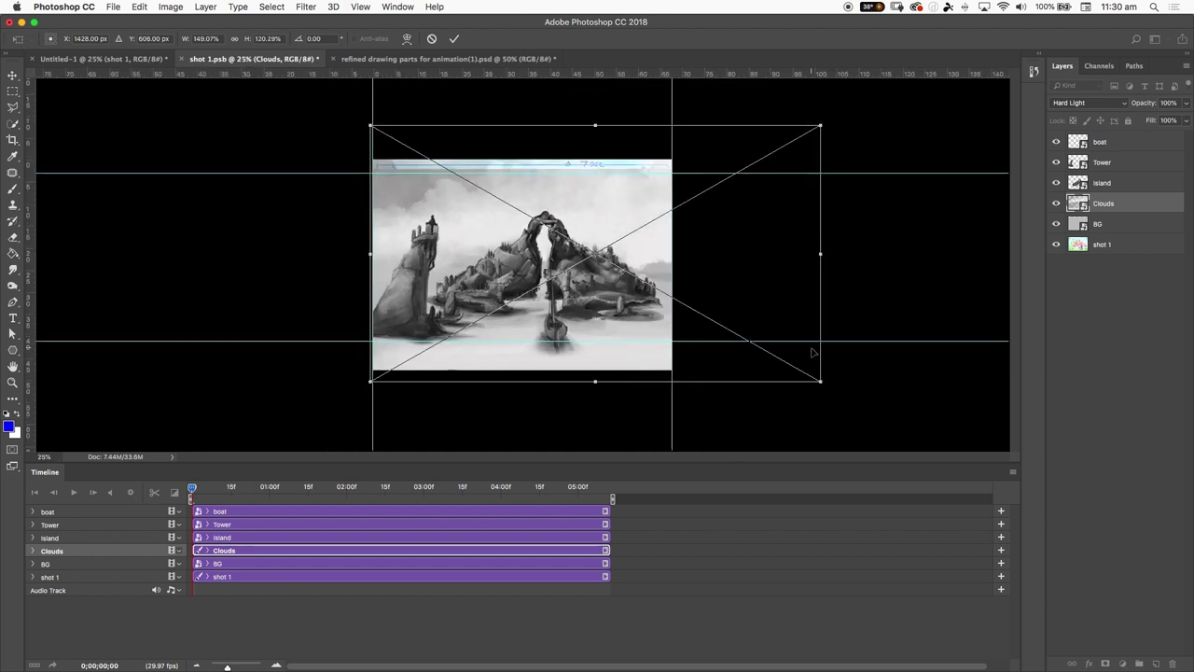
{"action": "left_click_drag", "start_coordinate": [820, 380], "coordinate": [857, 390]}
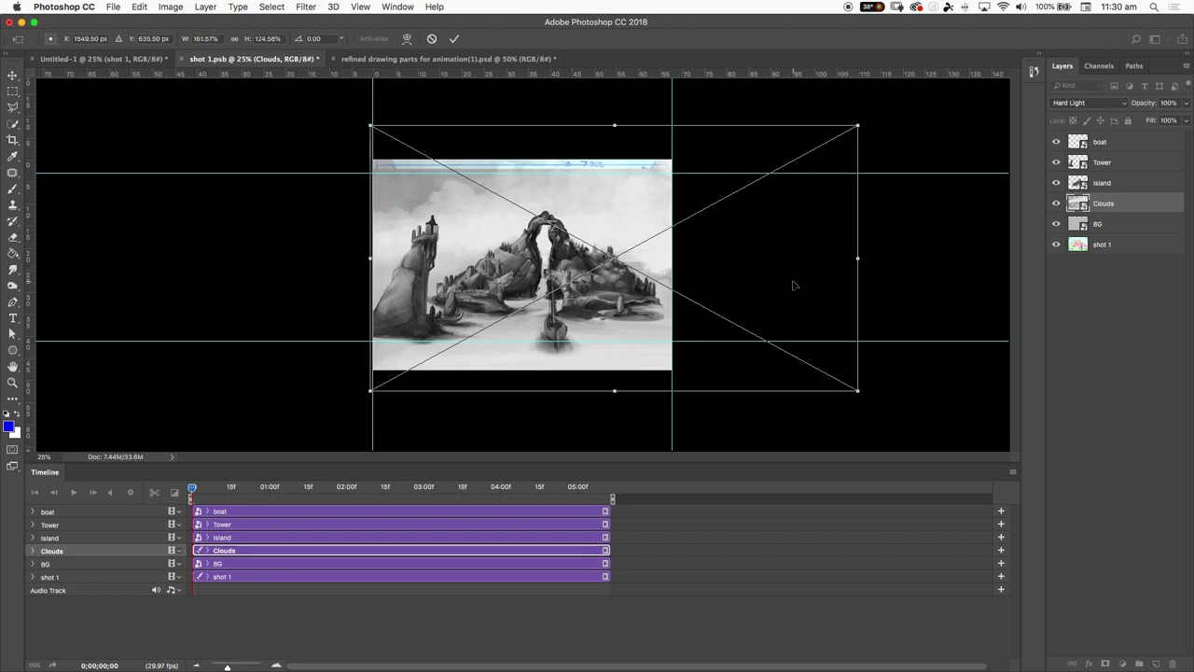
{"action": "key", "text": "Return"}
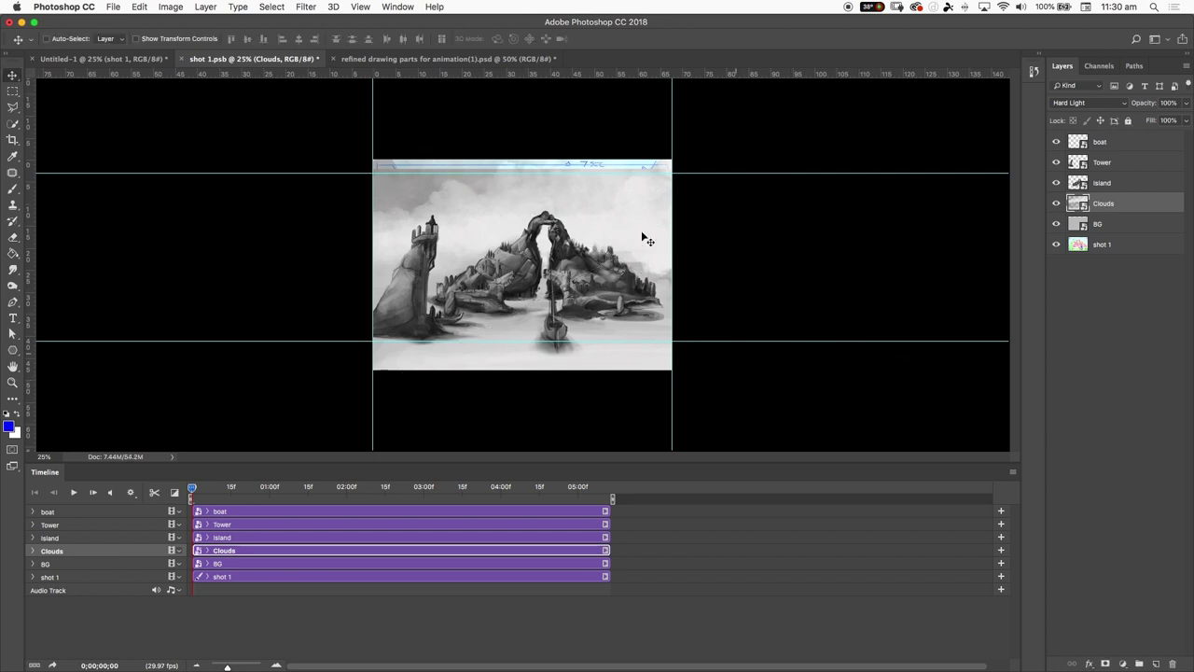
- At 0;00;05;12, scale the Tower to about 112% and place it partly beyond the canvas's left edge, below the top guide
{"action": "left_click", "coordinate": [33, 524]}
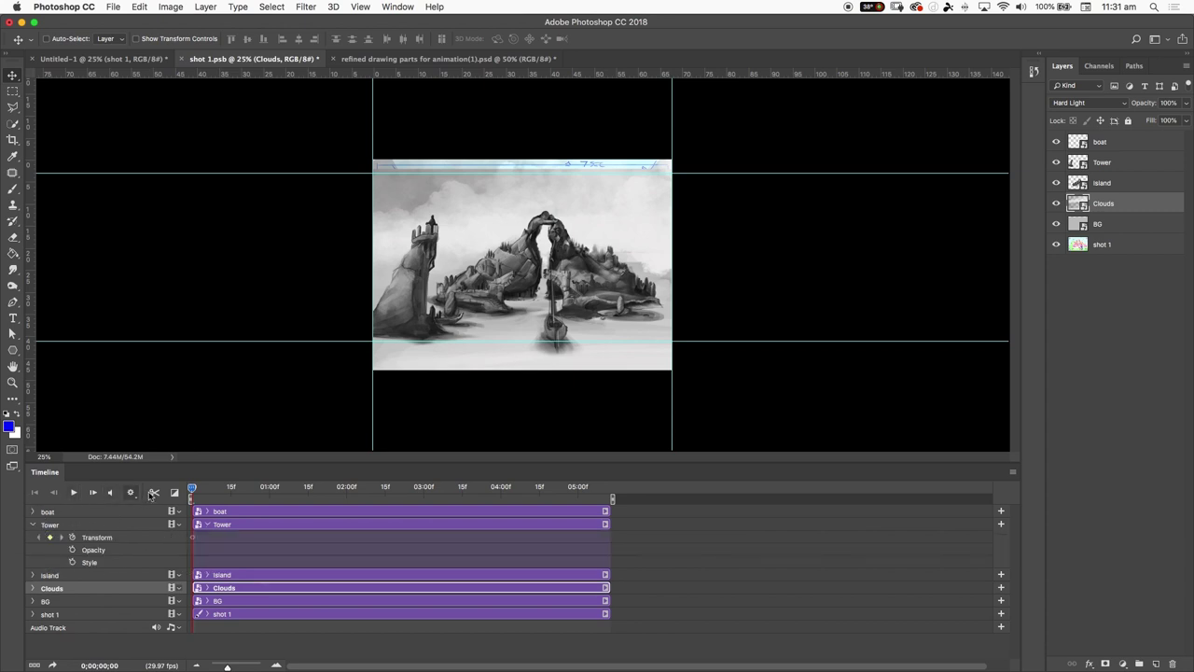
{"action": "left_click_drag", "start_coordinate": [202, 490], "coordinate": [628, 497]}
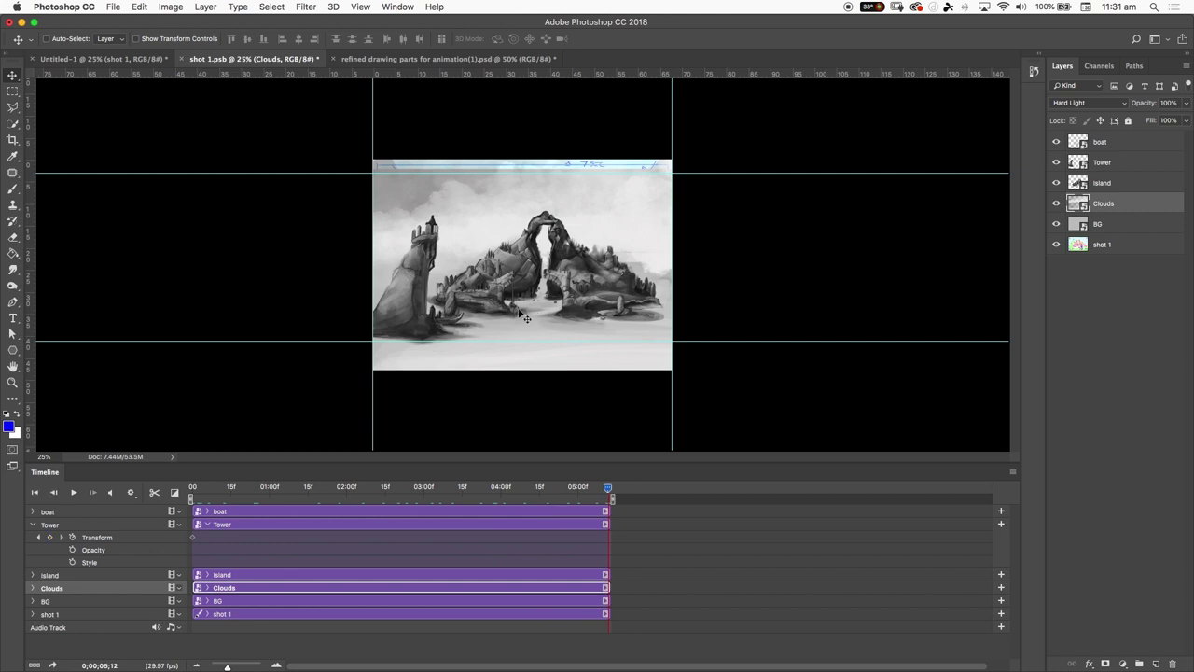
{"action": "left_click", "coordinate": [56, 524]}
{"action": "left_click_drag", "start_coordinate": [399, 308], "coordinate": [377, 334]}
{"action": "key", "text": "ctrl+t"}
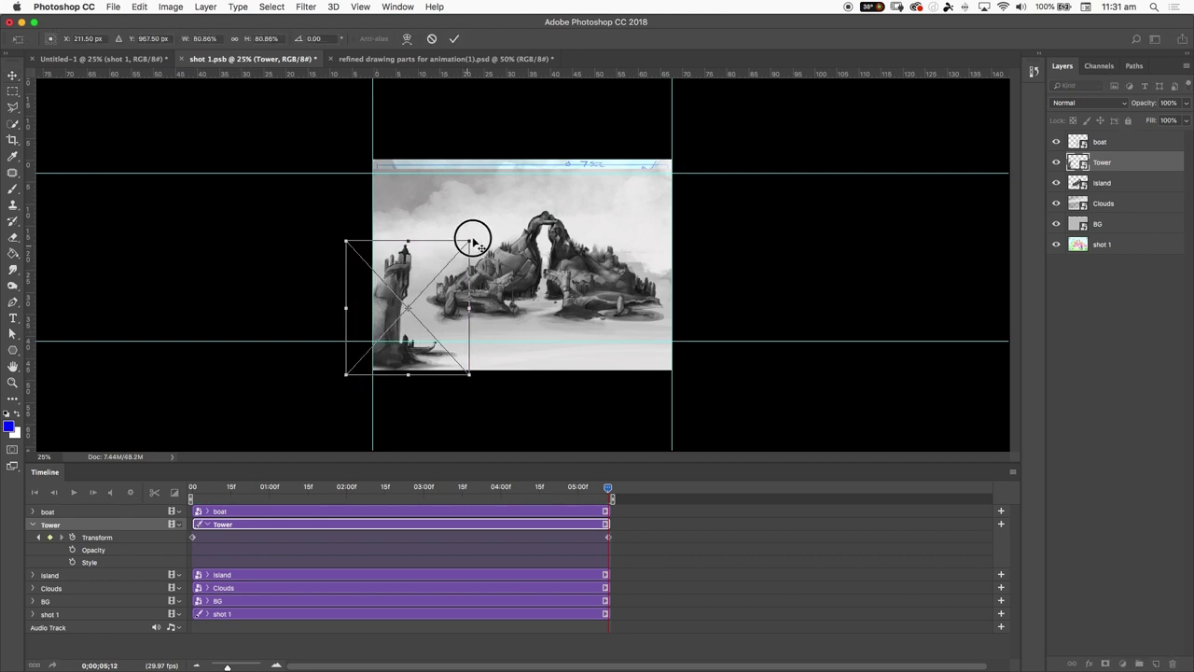
{"action": "left_click_drag", "start_coordinate": [473, 243], "coordinate": [550, 191]}
{"action": "left_click_drag", "start_coordinate": [499, 254], "coordinate": [475, 262]}
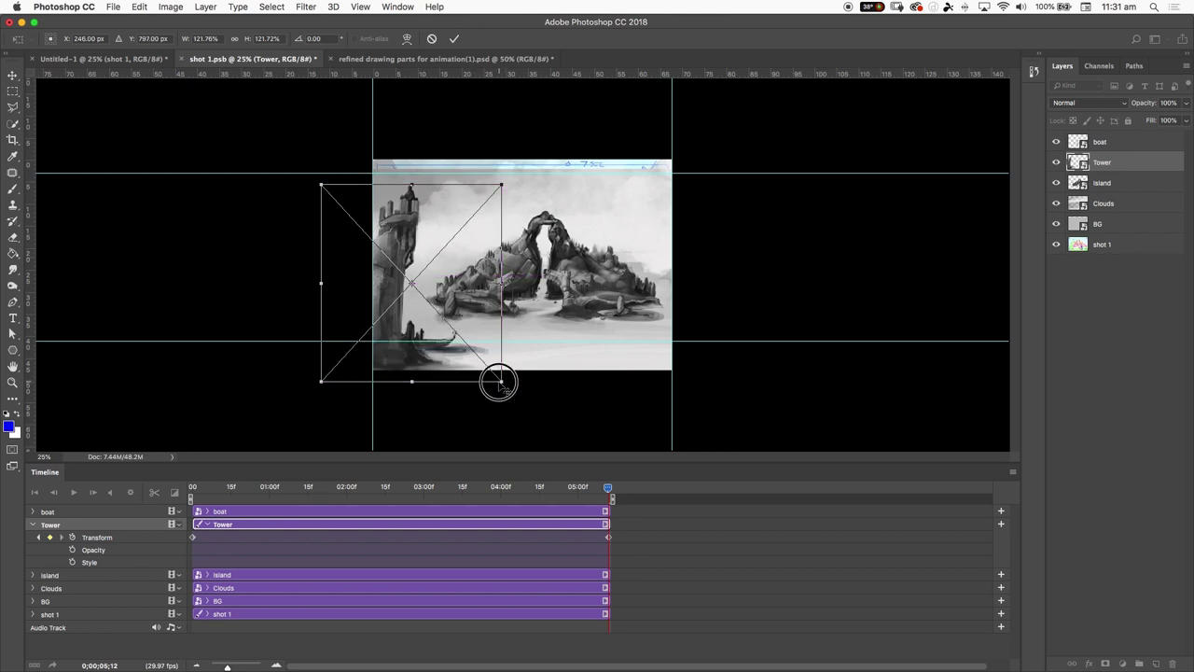
{"action": "mouse_move", "coordinate": [501, 382]}
{"action": "left_mouse_down"}
{"action": "mouse_move", "coordinate": [488, 357]}
{"action": "mouse_move", "coordinate": [495, 366]}
{"action": "left_mouse_up"}
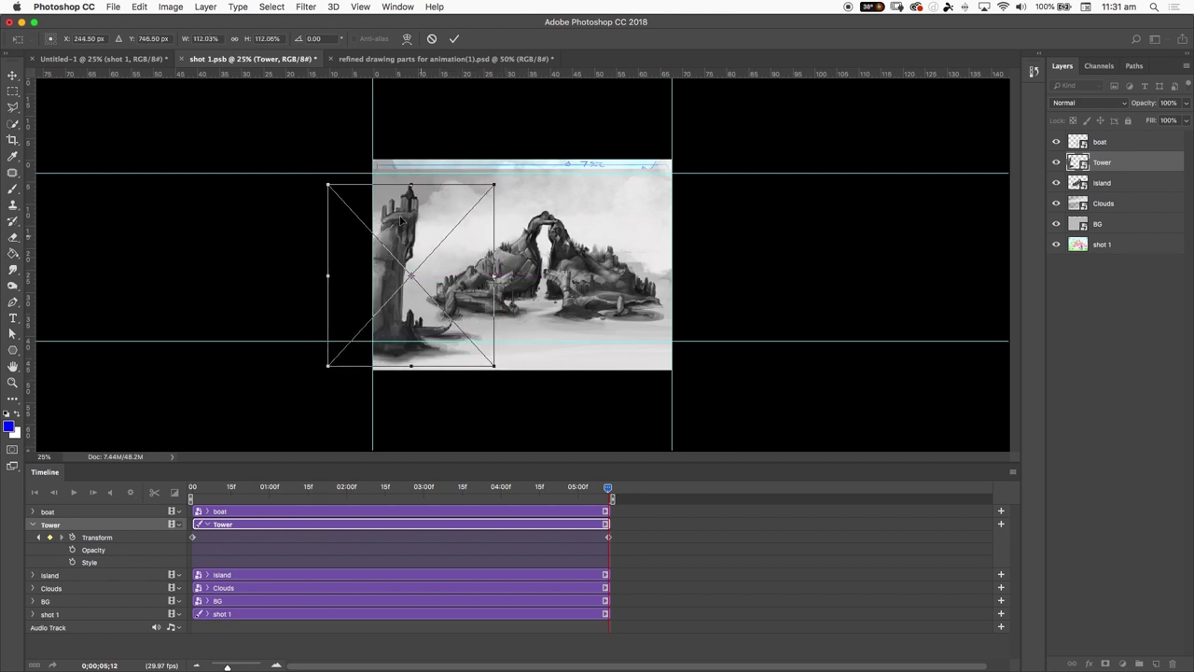
{"action": "key", "text": "Return"}
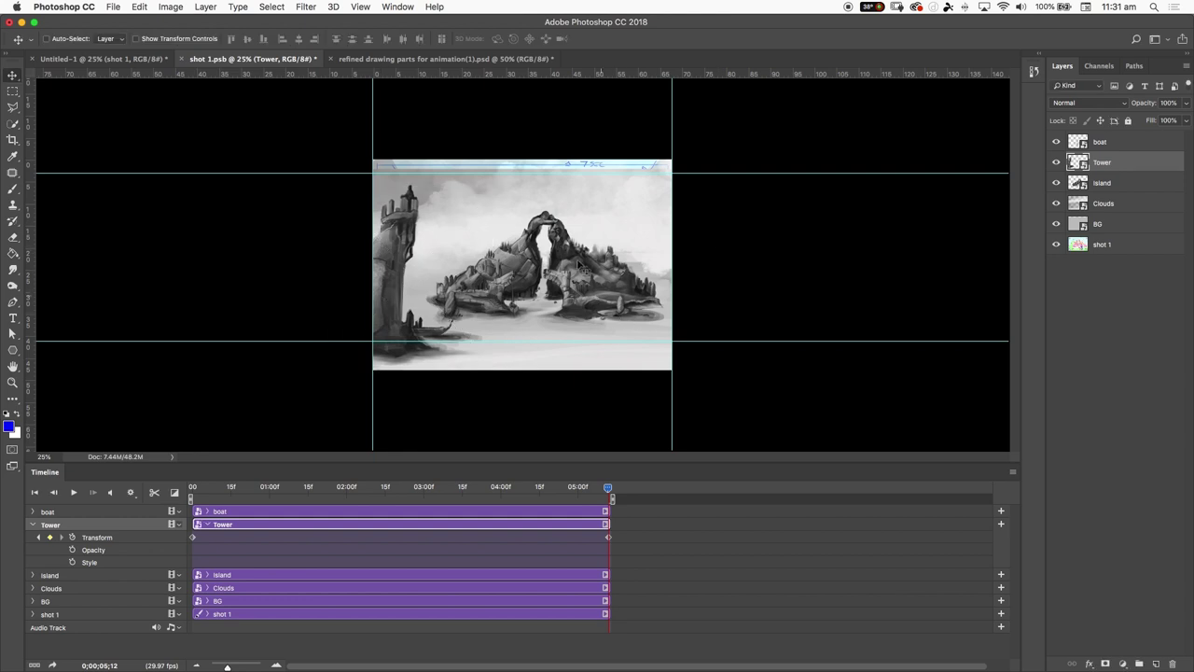
- Scale the Island to about 89% at 0;00;05;12, shift it left towards the Tower, and scrub through the motion
{"action": "left_click", "coordinate": [140, 575]}
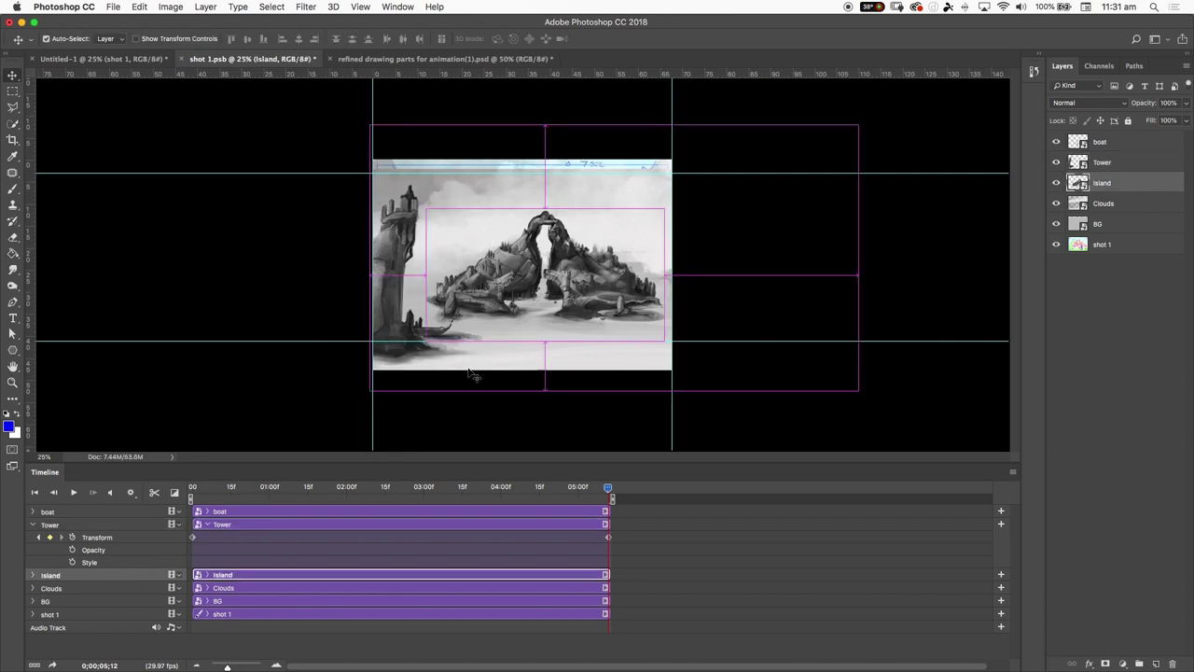
{"action": "key", "text": "ctrl+t"}
{"action": "mouse_move", "coordinate": [427, 342]}
{"action": "left_mouse_down"}
{"action": "mouse_move", "coordinate": [389, 355]}
{"action": "mouse_move", "coordinate": [407, 349]}
{"action": "left_mouse_up"}
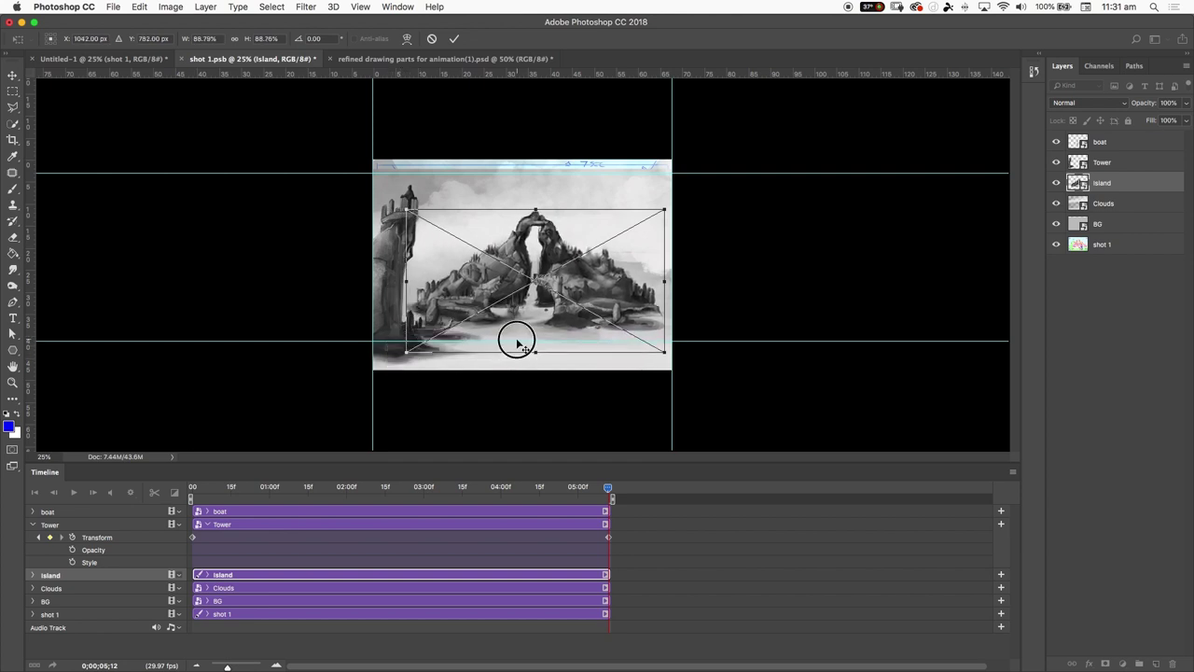
{"action": "left_click_drag", "start_coordinate": [514, 339], "coordinate": [495, 339]}
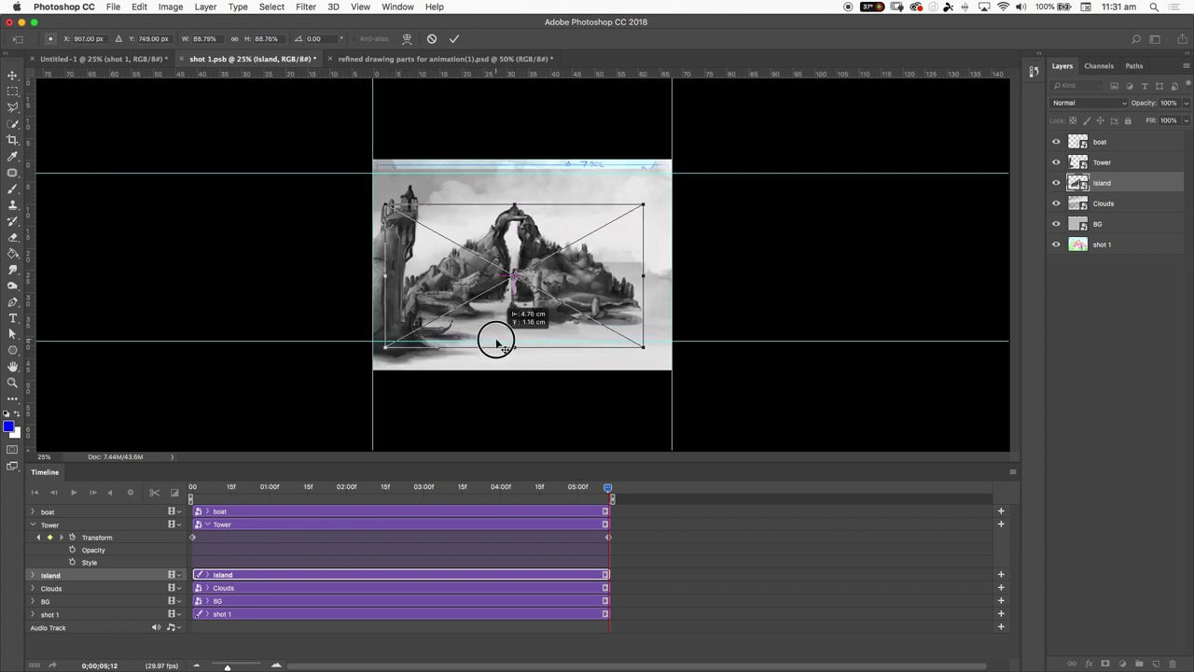
{"action": "key", "text": "Return"}
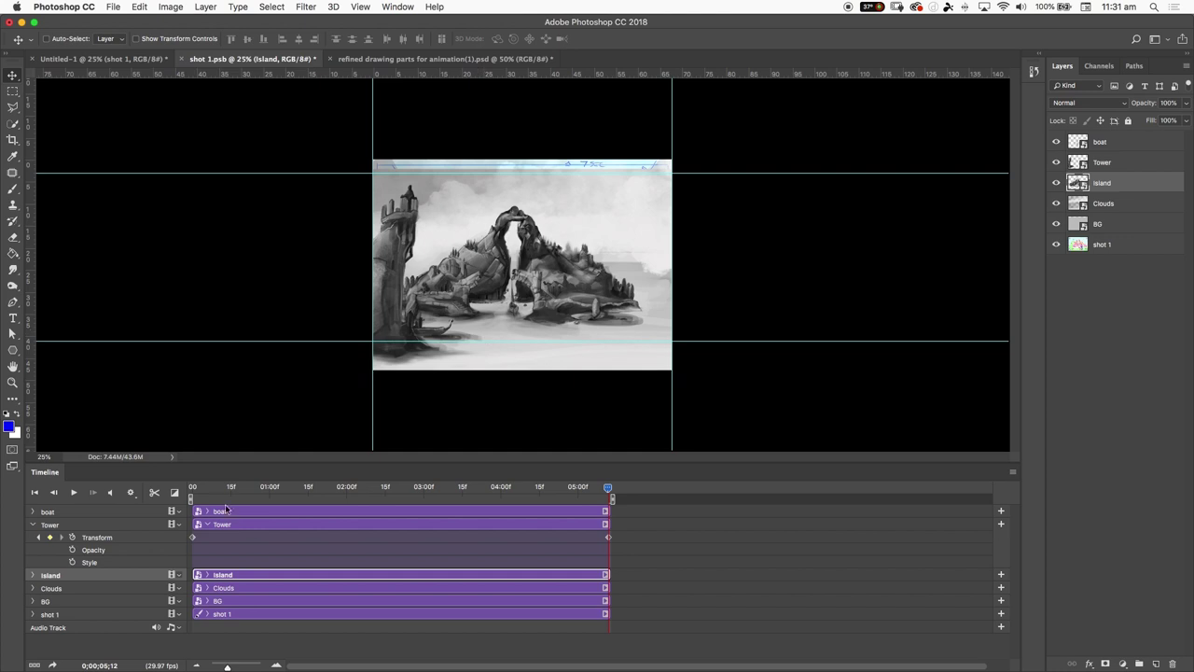
{"action": "left_click_drag", "start_coordinate": [211, 495], "coordinate": [608, 488]}
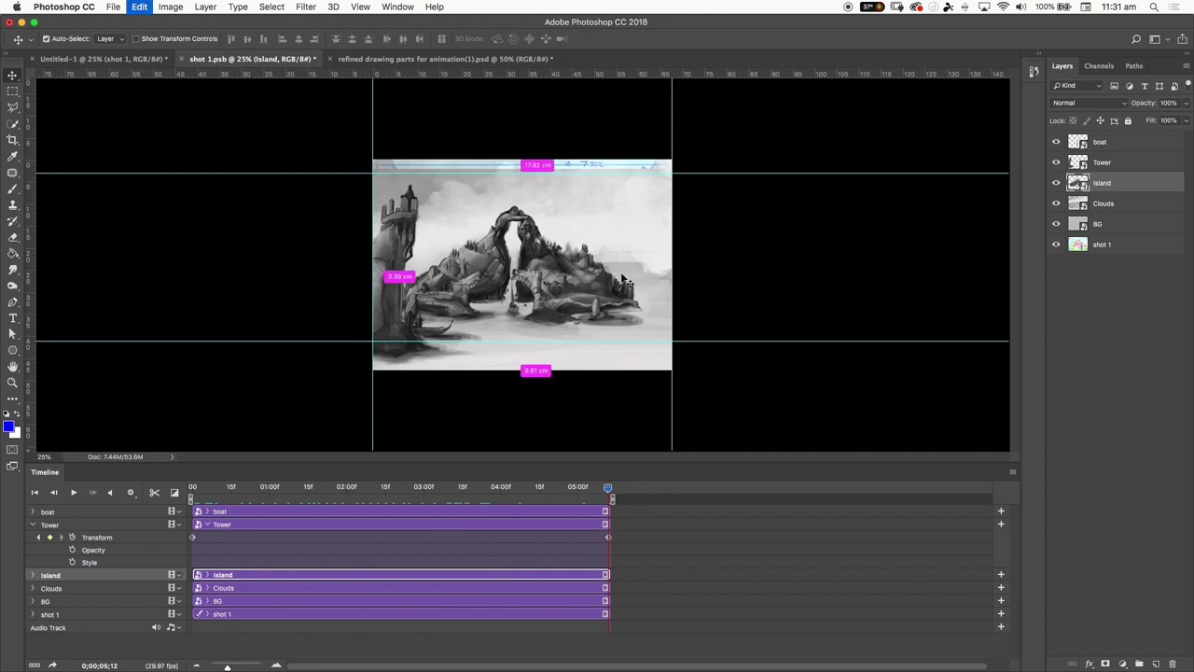
- Enlarge the Island to about 94% at 0;00;05;12, extending it towards the canvas's right edge, and scrub the timeline to check it
{"action": "key", "text": "super+t"}
{"action": "left_click_drag", "start_coordinate": [644, 346], "coordinate": [624, 327]}
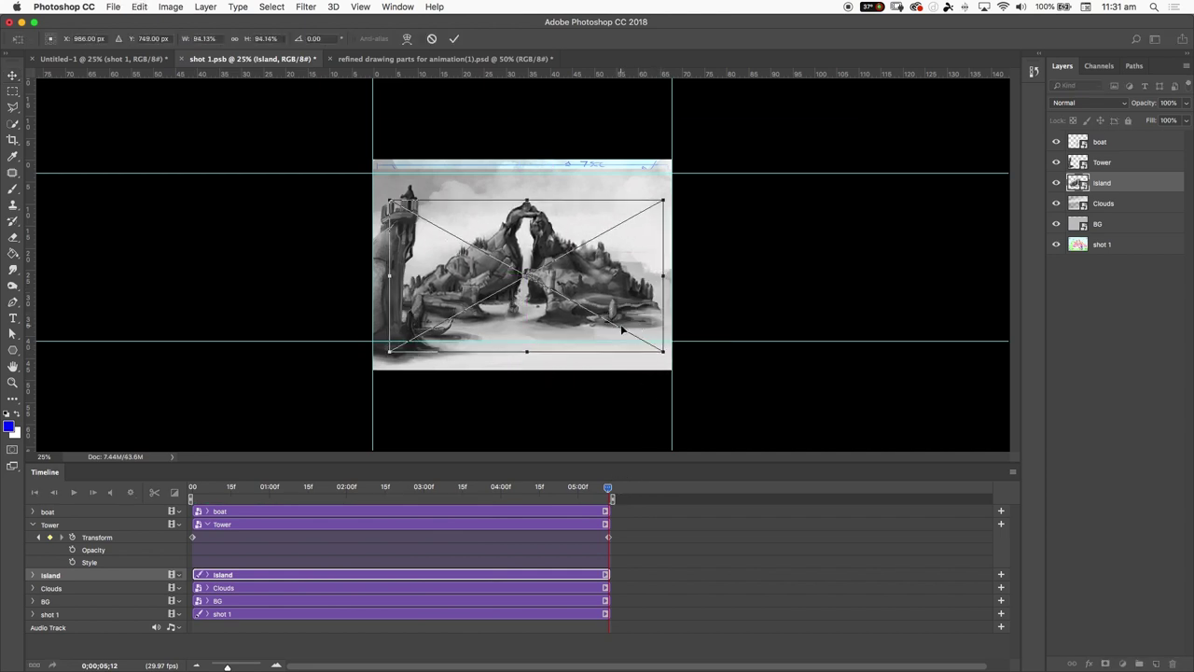
{"action": "key", "text": "Return"}
{"action": "left_click_drag", "start_coordinate": [361, 484], "coordinate": [659, 512]}
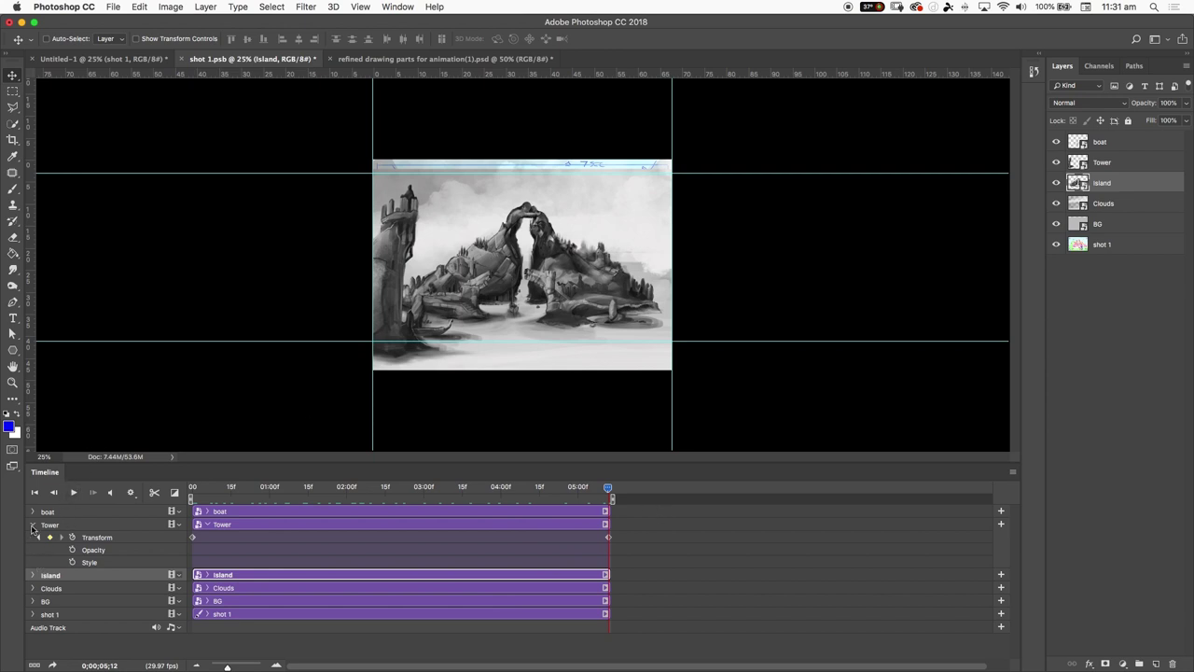
- Nudge the boat slightly down at 0;00;05;12 and scrub the timeline back to 0;00;00;00
{"action": "left_click", "coordinate": [355, 523]}
{"action": "left_click", "coordinate": [369, 511]}
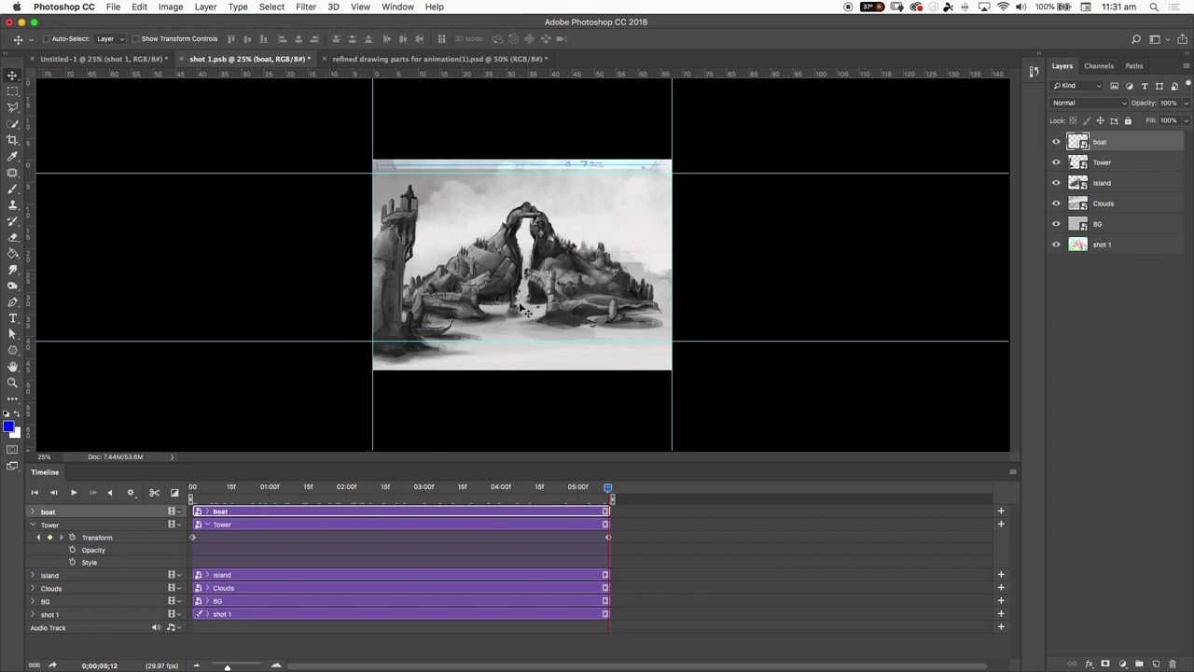
{"action": "left_click_drag", "start_coordinate": [527, 313], "coordinate": [529, 320]}
{"action": "left_click_drag", "start_coordinate": [486, 486], "coordinate": [2, 530]}
- Collapse the Tower track, expand the Clouds track's keyframe properties, and start a Free Transform on Clouds at 0;00;05;12
{"action": "left_click", "coordinate": [29, 525]}
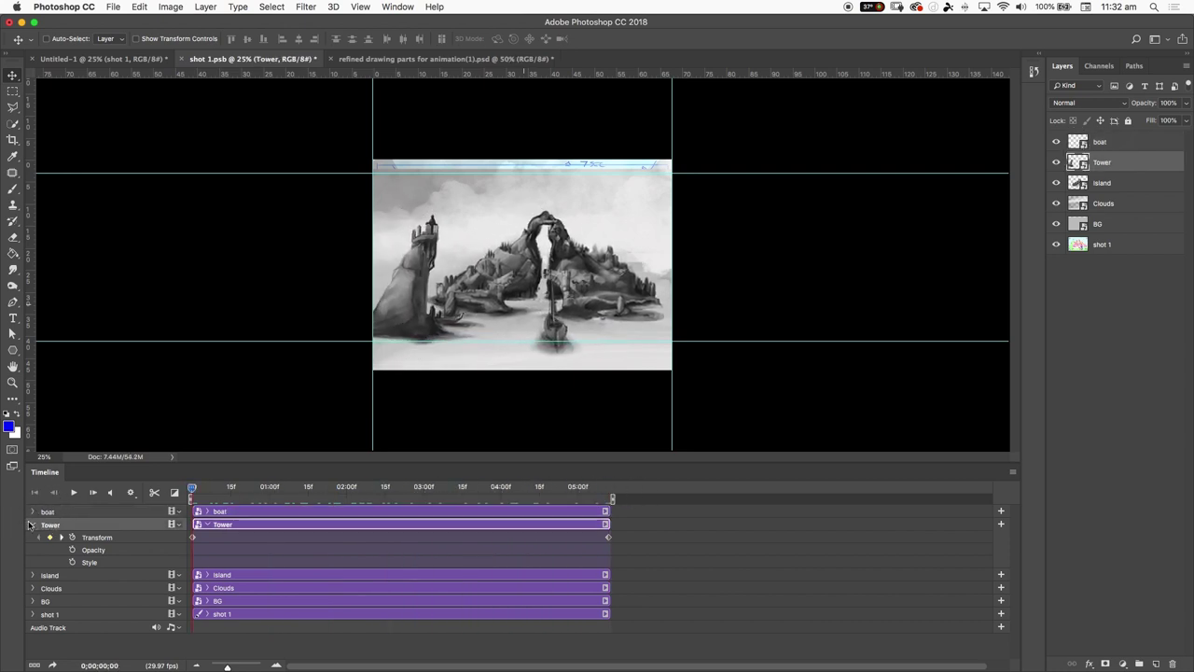
{"action": "left_click", "coordinate": [33, 526]}
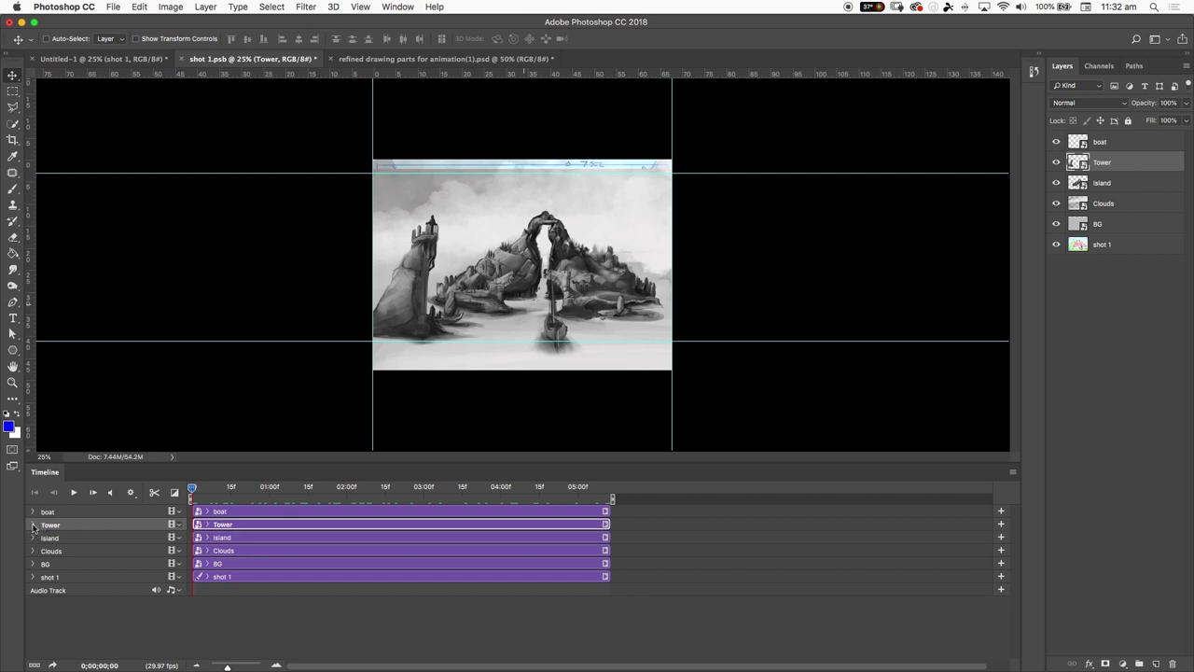
{"action": "left_click", "coordinate": [49, 554]}
{"action": "left_click_drag", "start_coordinate": [194, 488], "coordinate": [611, 490]}
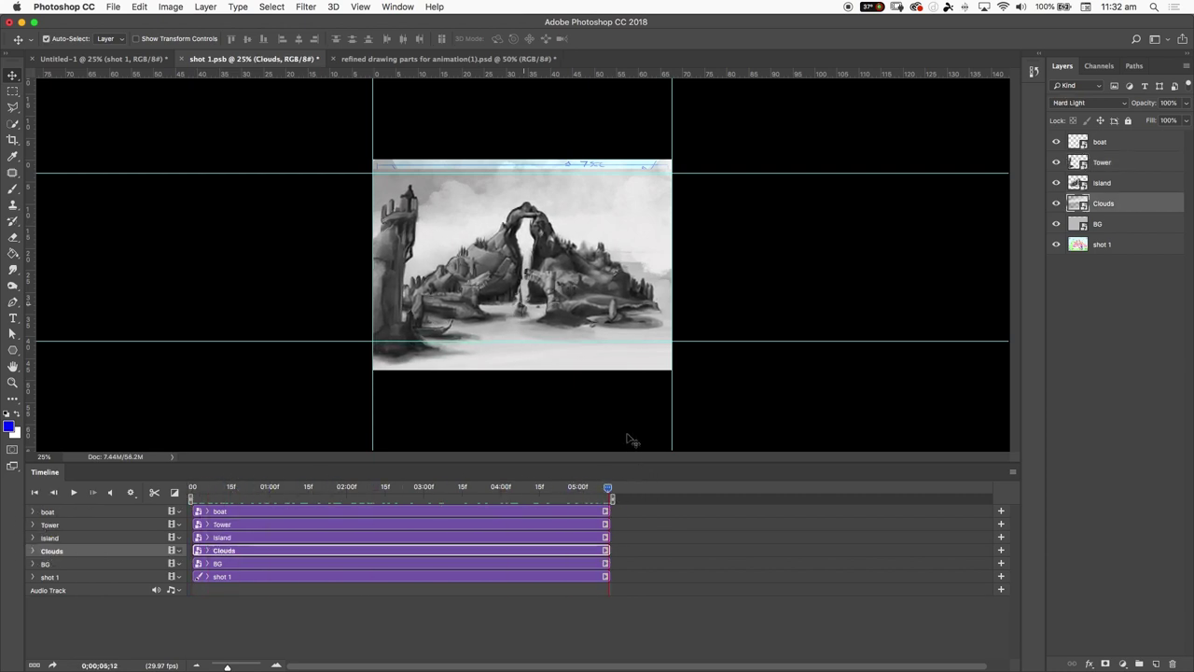
{"action": "left_click", "coordinate": [32, 551]}
{"action": "key", "text": "super+t"}
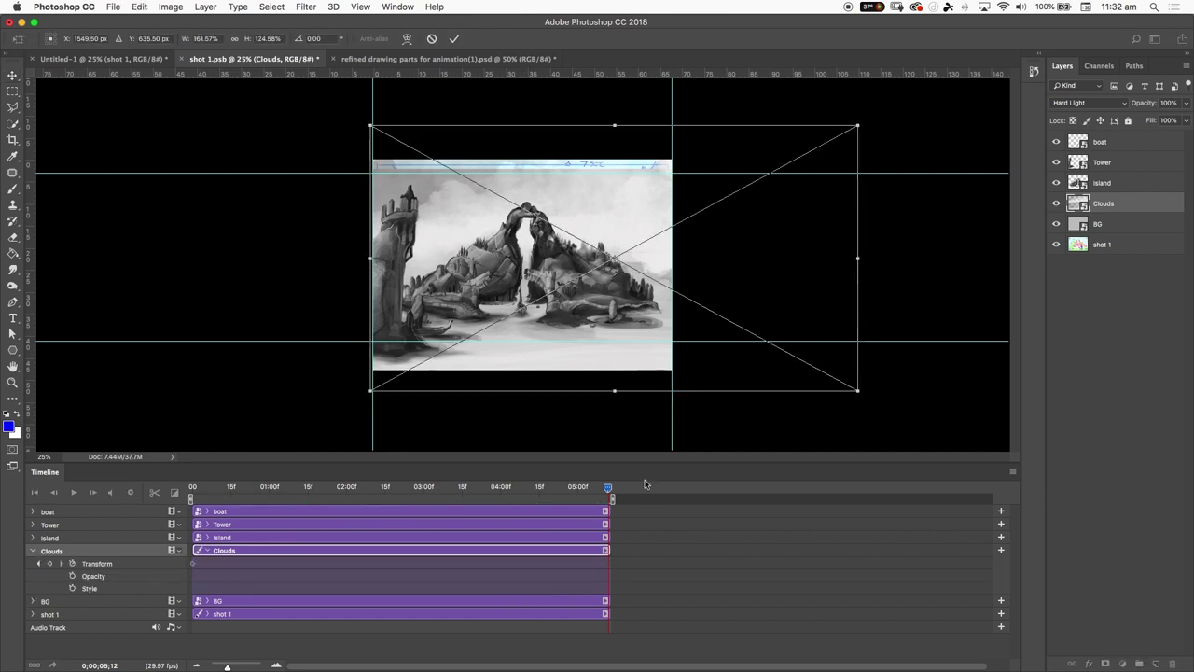
- Shift the enlarged Clouds artwork leftward at 0;00;05;12 to keyframe its end position, scrub through the motion, and collapse the Clouds track
{"action": "left_click_drag", "start_coordinate": [757, 233], "coordinate": [628, 253]}
{"action": "key", "text": "Return"}
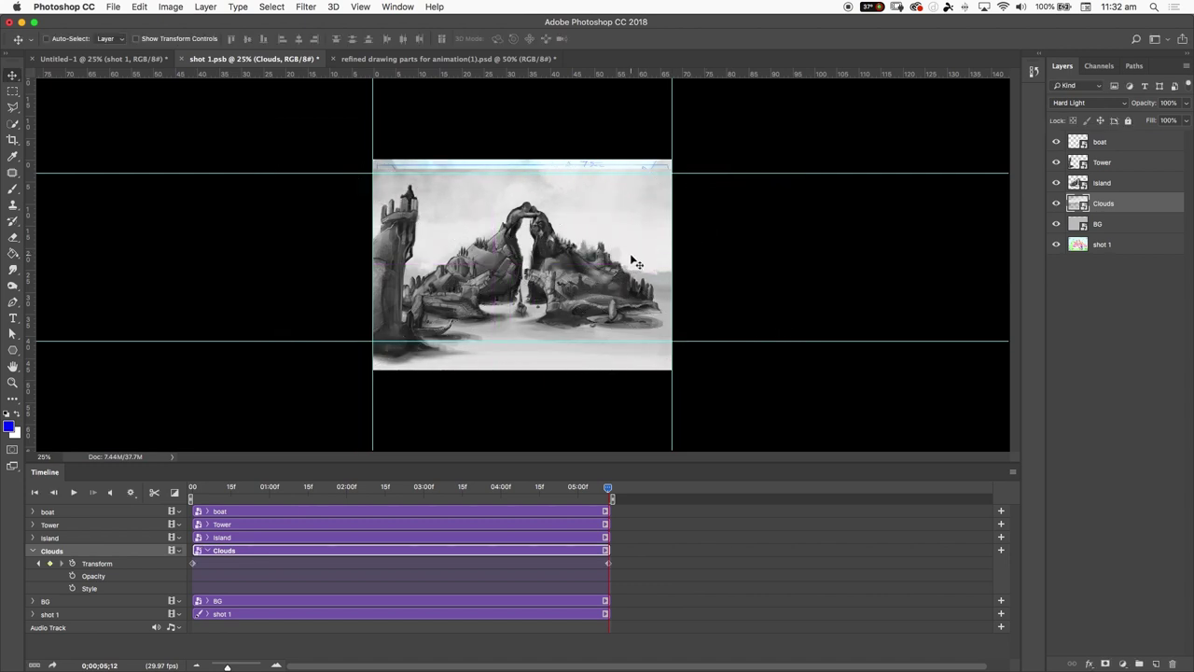
{"action": "left_click_drag", "start_coordinate": [224, 487], "coordinate": [314, 536]}
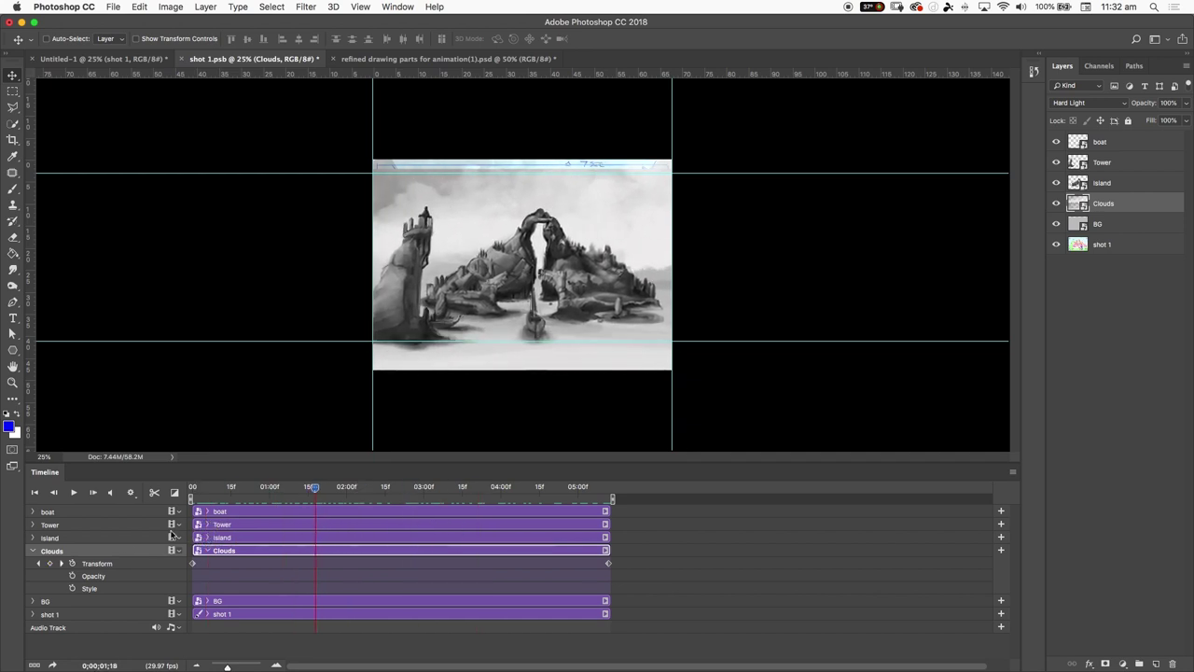
{"action": "left_click", "coordinate": [34, 552]}
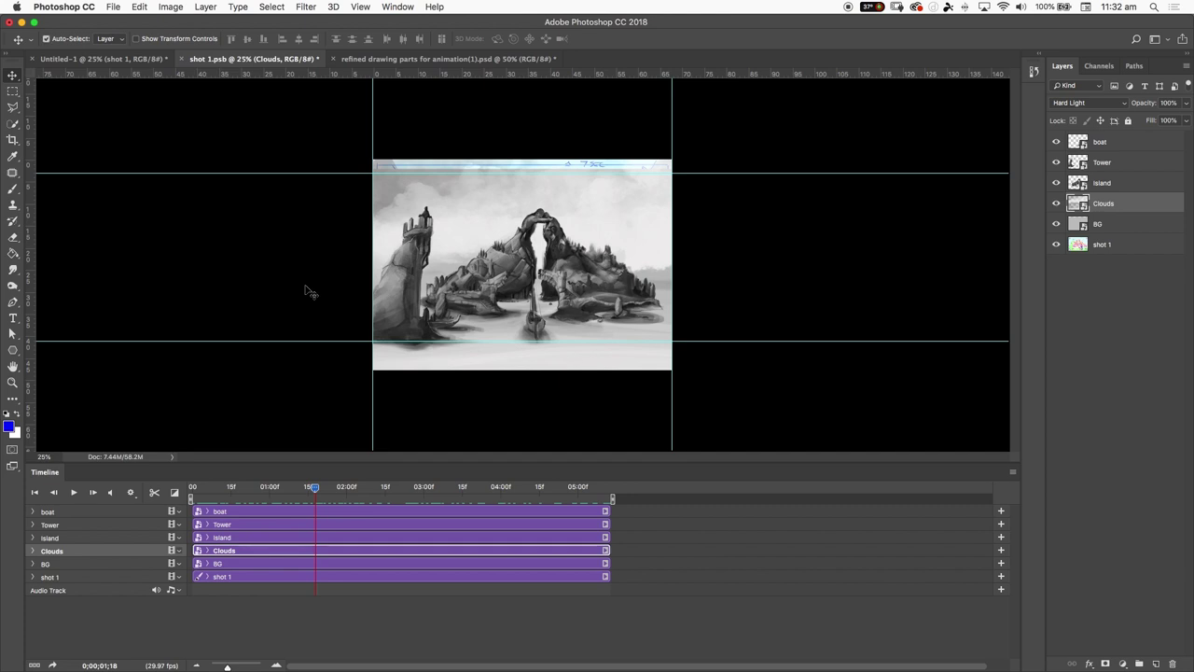
- Save the shot 1.psb document with its animated layers
{"action": "key", "text": "F11"}
{"action": "key", "text": "F11"}
{"action": "left_click", "coordinate": [138, 8]}
{"action": "mouse_move", "coordinate": [120, 7]}
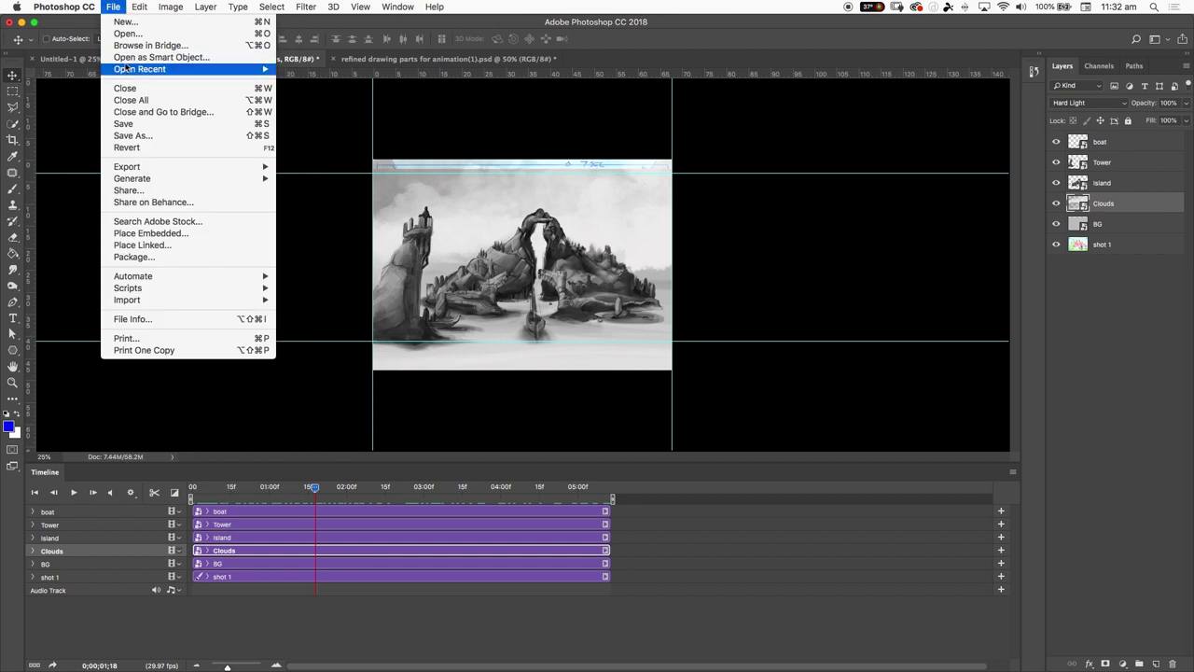
{"action": "left_click", "coordinate": [138, 123]}
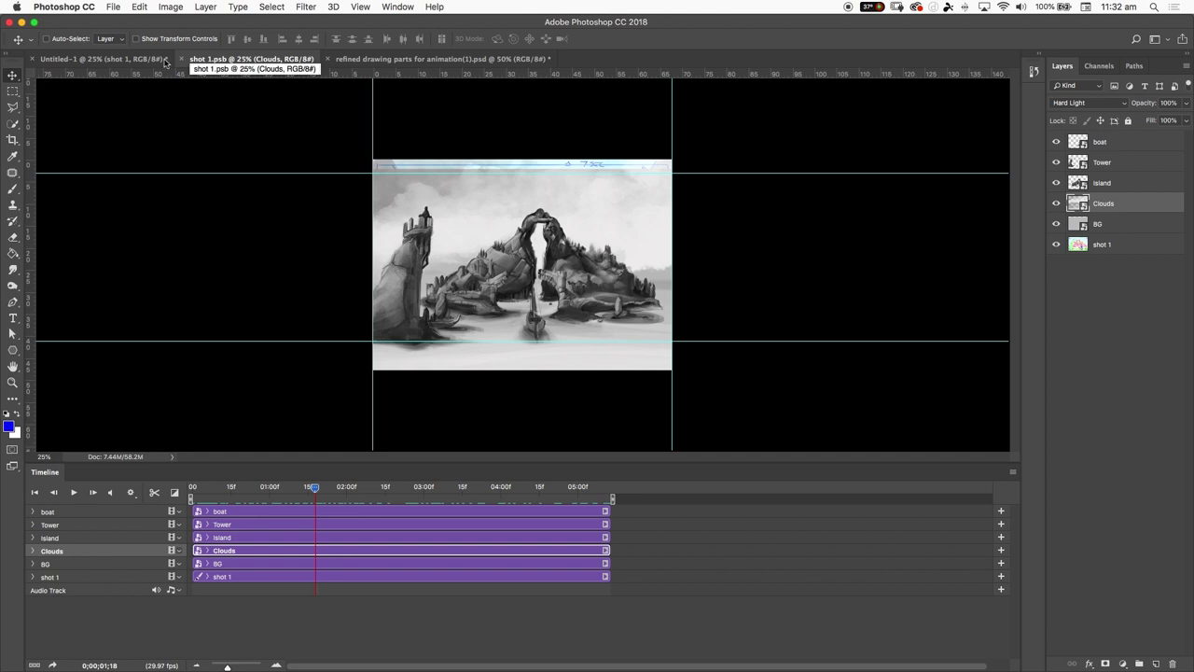
- Switch to the Untitled-1 document and preview the updated shot 1 from the start of the timeline
{"action": "left_click", "coordinate": [112, 61]}
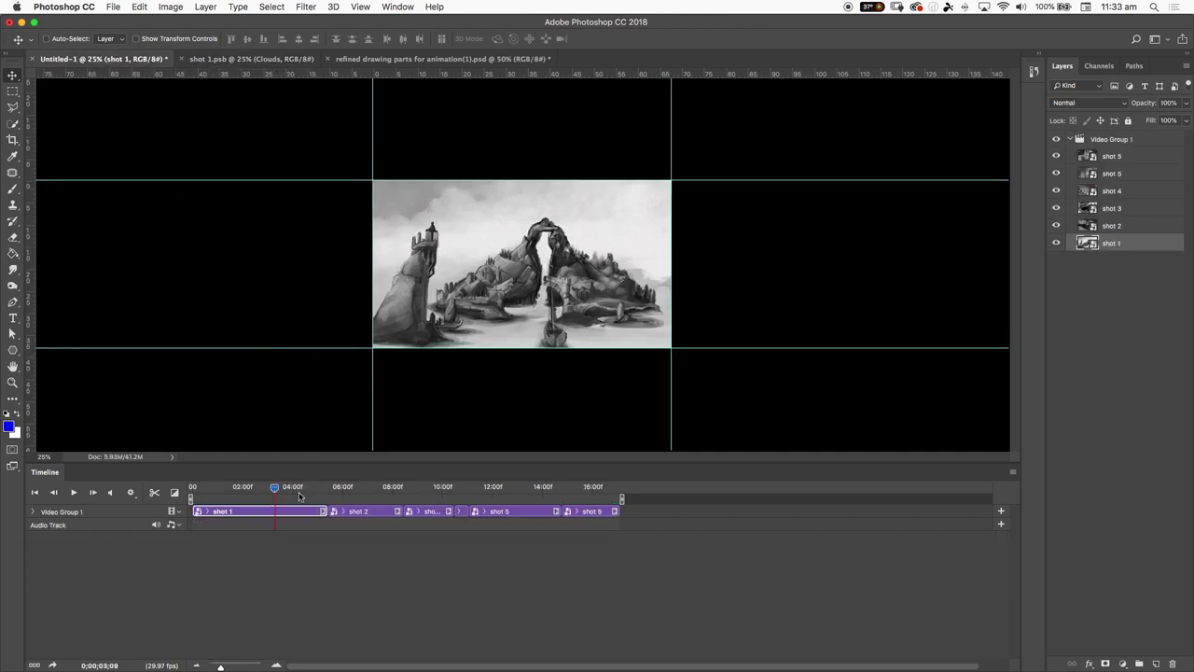
{"action": "mouse_move", "coordinate": [310, 489]}
{"action": "left_mouse_down"}
{"action": "mouse_move", "coordinate": [570, 494]}
{"action": "mouse_move", "coordinate": [163, 482]}
{"action": "left_mouse_up"}
{"action": "key", "text": "space"}
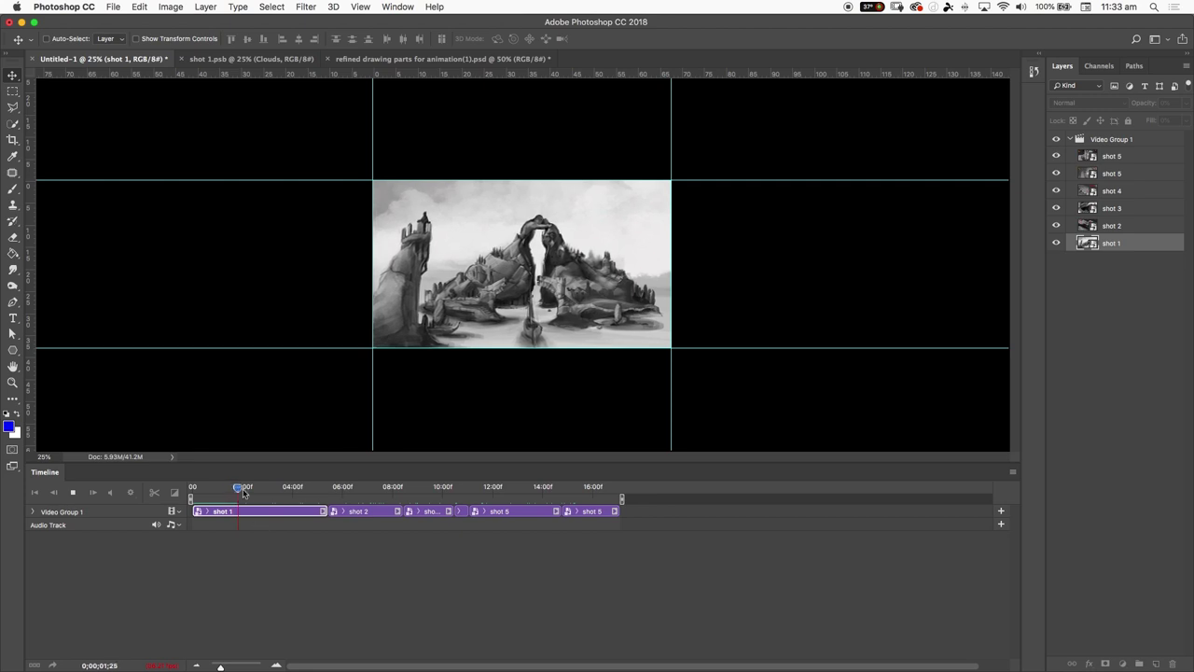
{"action": "left_click_drag", "start_coordinate": [243, 491], "coordinate": [294, 499]}
{"action": "left_click_drag", "start_coordinate": [303, 500], "coordinate": [306, 501]}
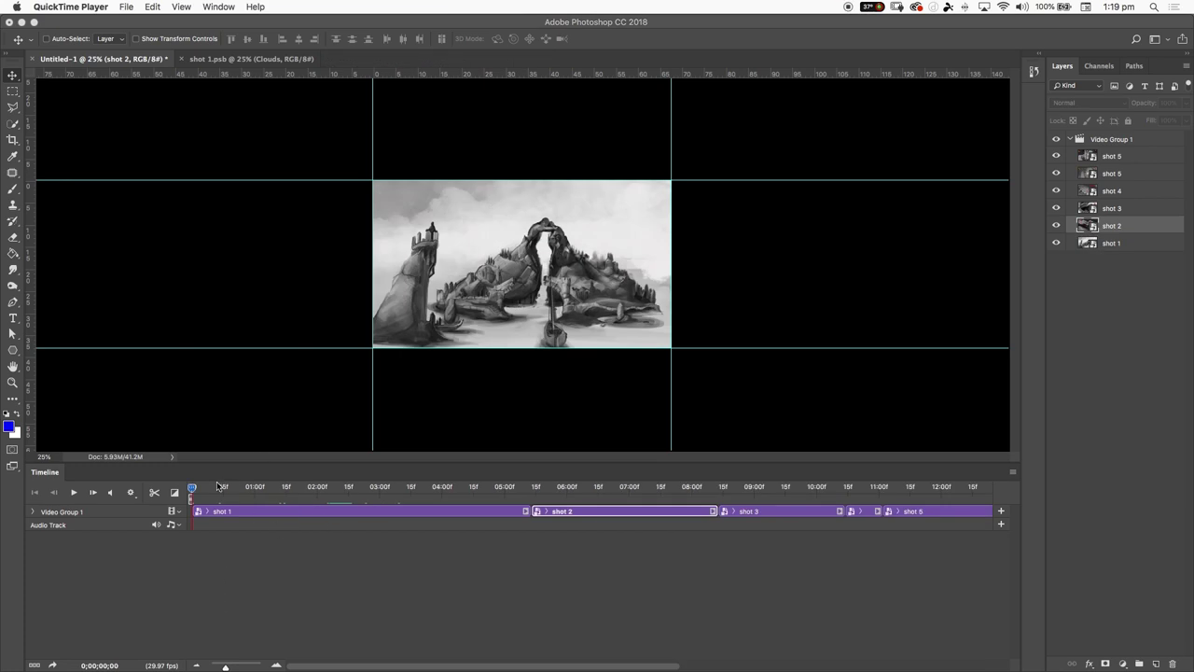
- Play and scrub through the assembled shots from the start of the timeline to check playback speed and timing
{"action": "left_click_drag", "start_coordinate": [217, 486], "coordinate": [124, 482]}
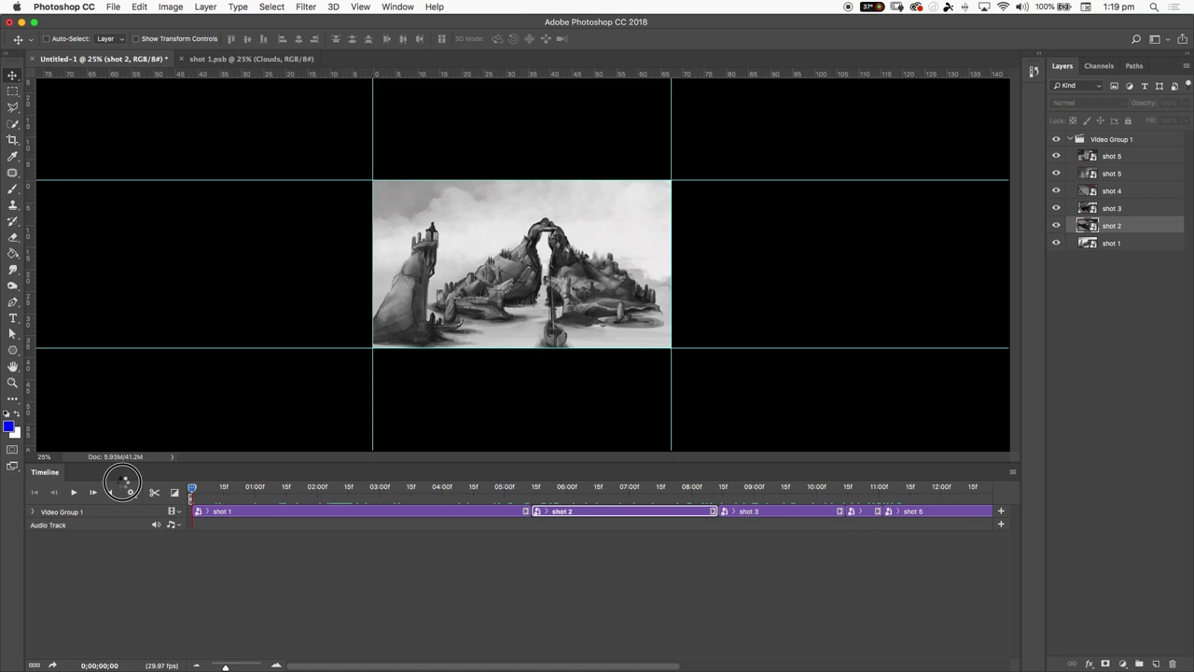
{"action": "left_click", "coordinate": [72, 492]}
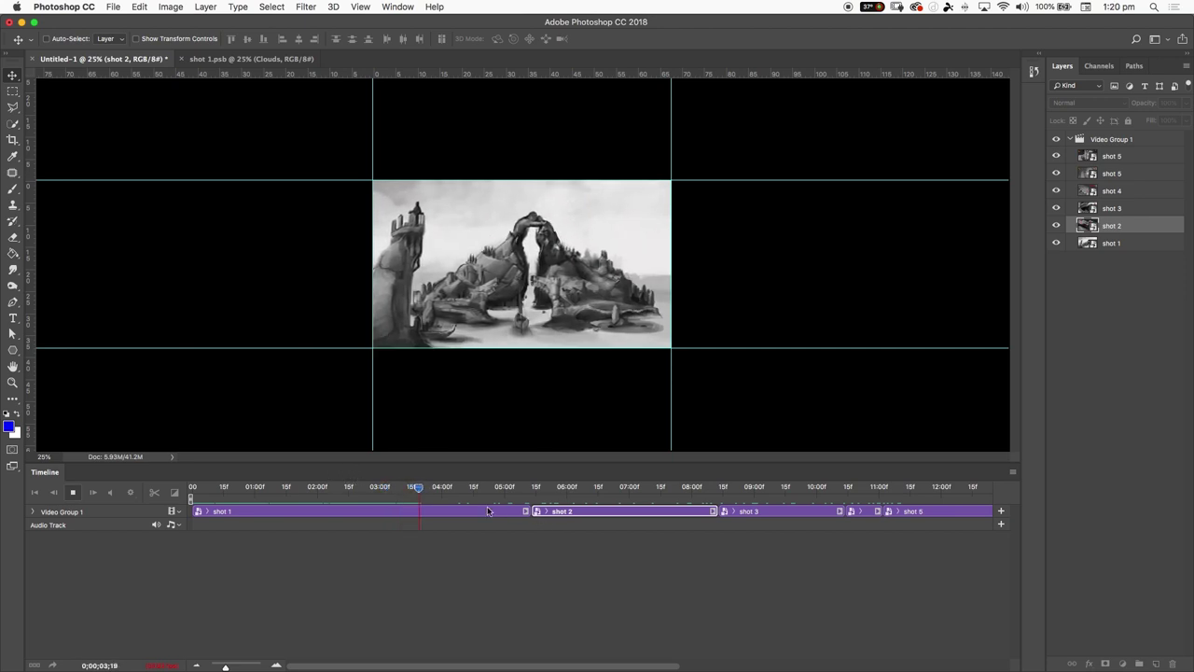
{"action": "left_click_drag", "start_coordinate": [487, 489], "coordinate": [773, 488]}
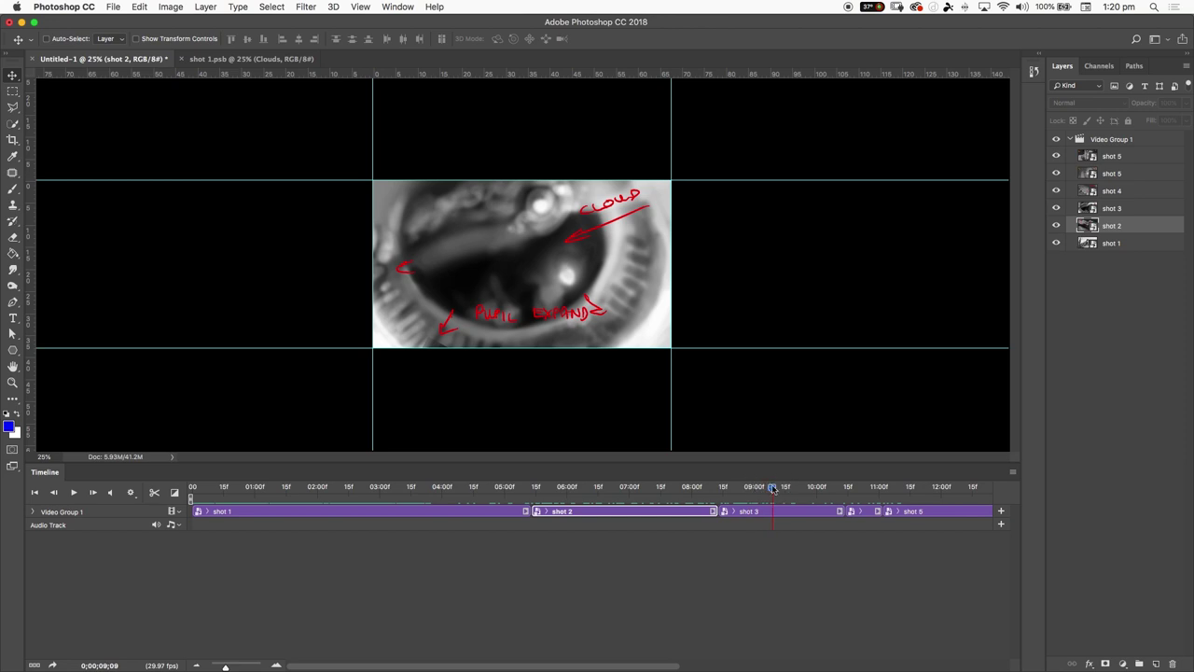
{"action": "key", "text": "space"}
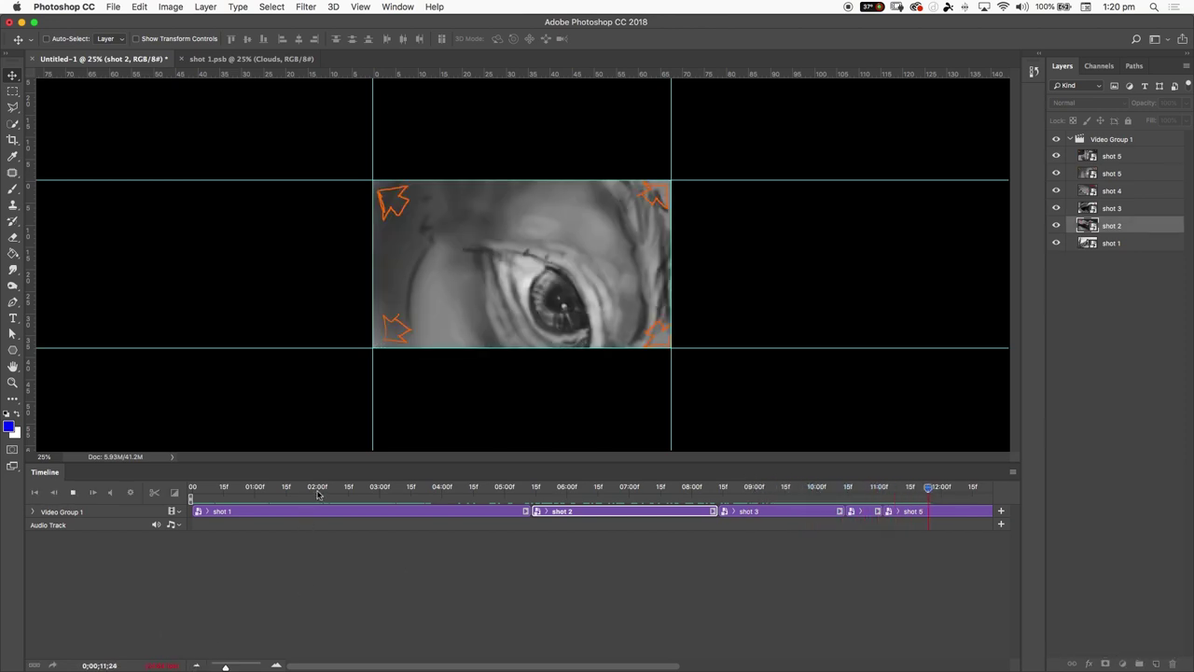
{"action": "mouse_move", "coordinate": [316, 490]}
{"action": "left_mouse_down"}
{"action": "mouse_move", "coordinate": [192, 495]}
{"action": "mouse_move", "coordinate": [516, 480]}
{"action": "mouse_move", "coordinate": [209, 489]}
{"action": "left_mouse_up"}
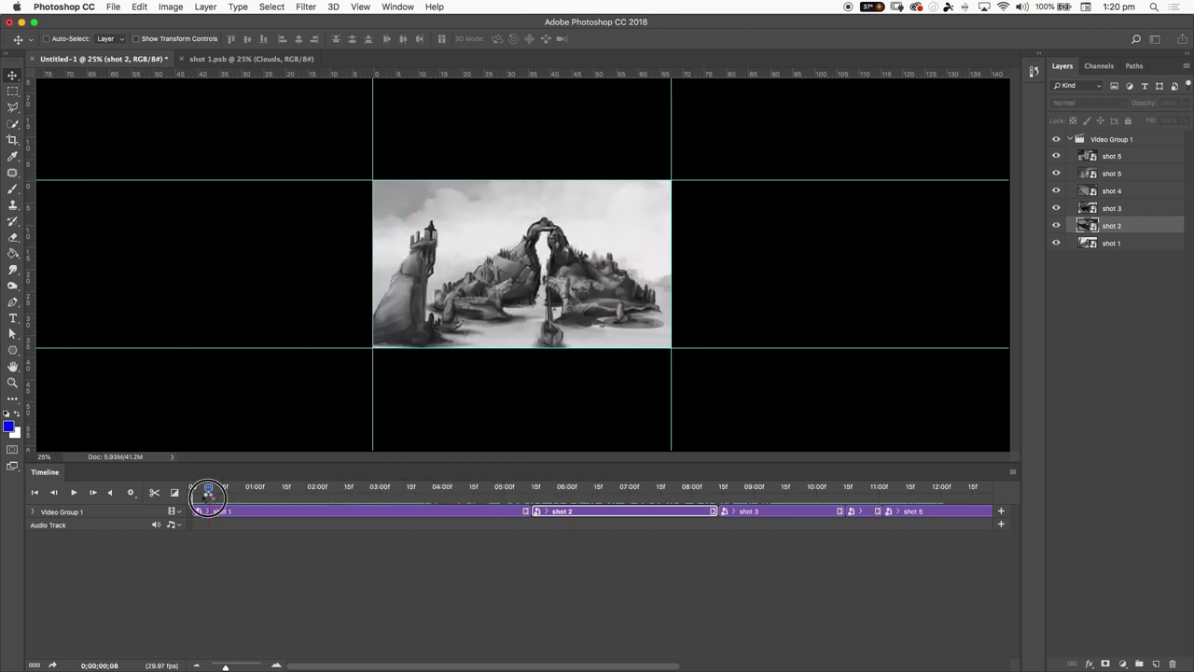
{"action": "left_click", "coordinate": [74, 494]}
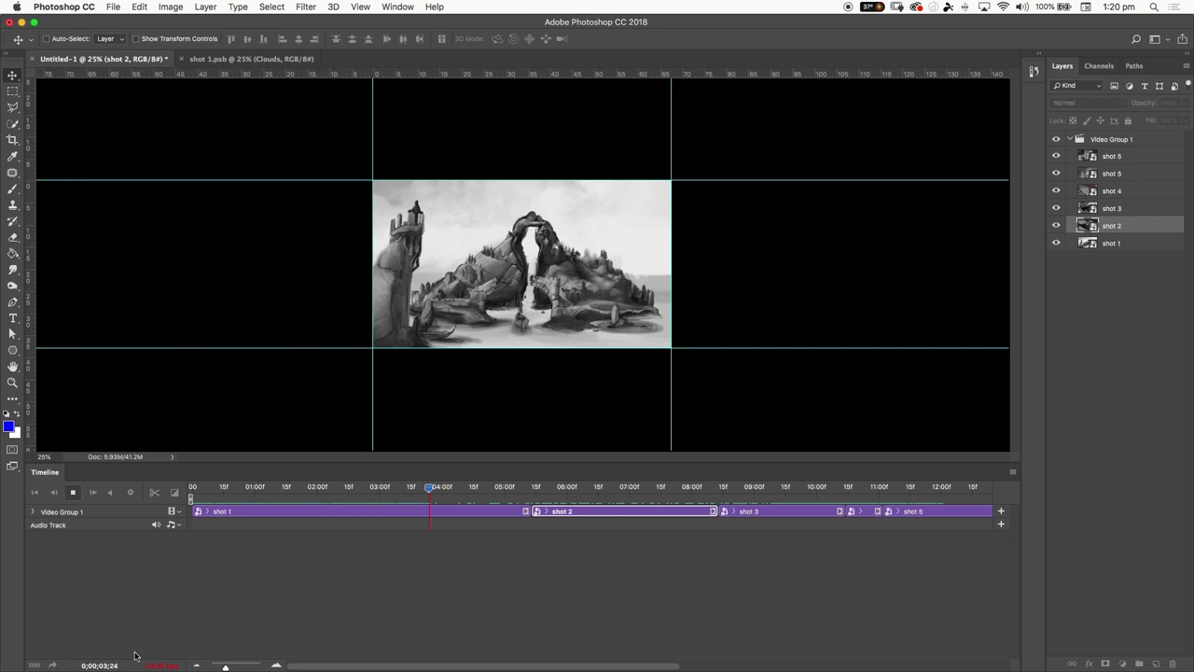
{"action": "left_click", "coordinate": [74, 493]}
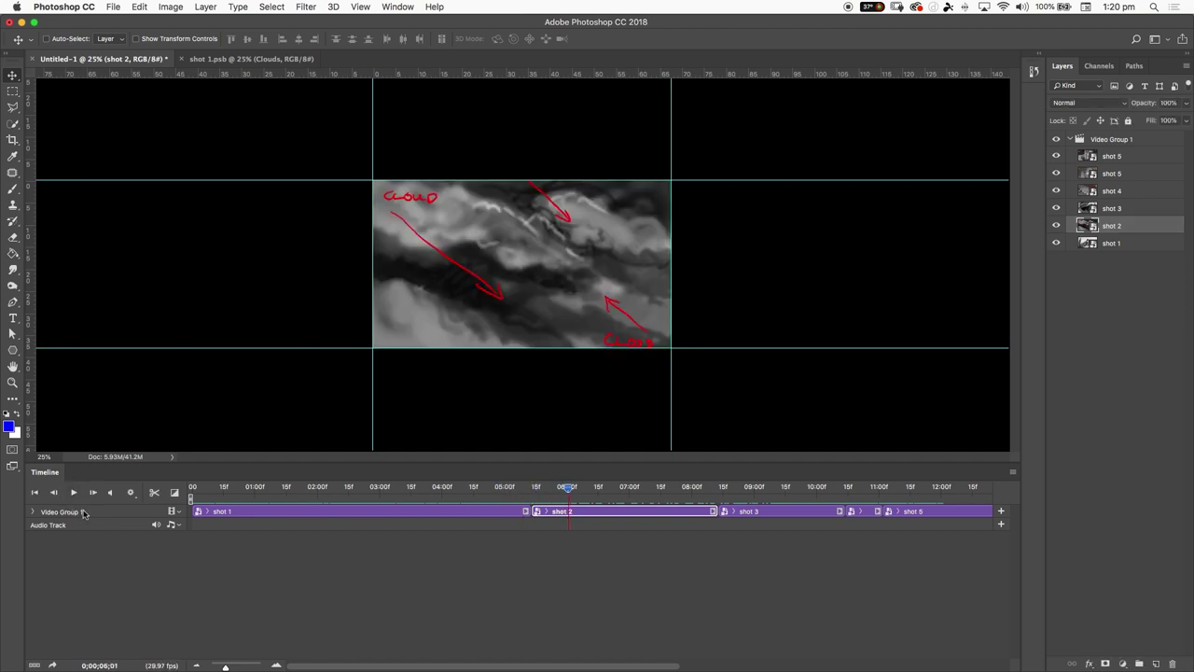
- Set the timeline frame rate of Untitled-1 to 10 fps
{"action": "left_click", "coordinate": [1014, 475]}
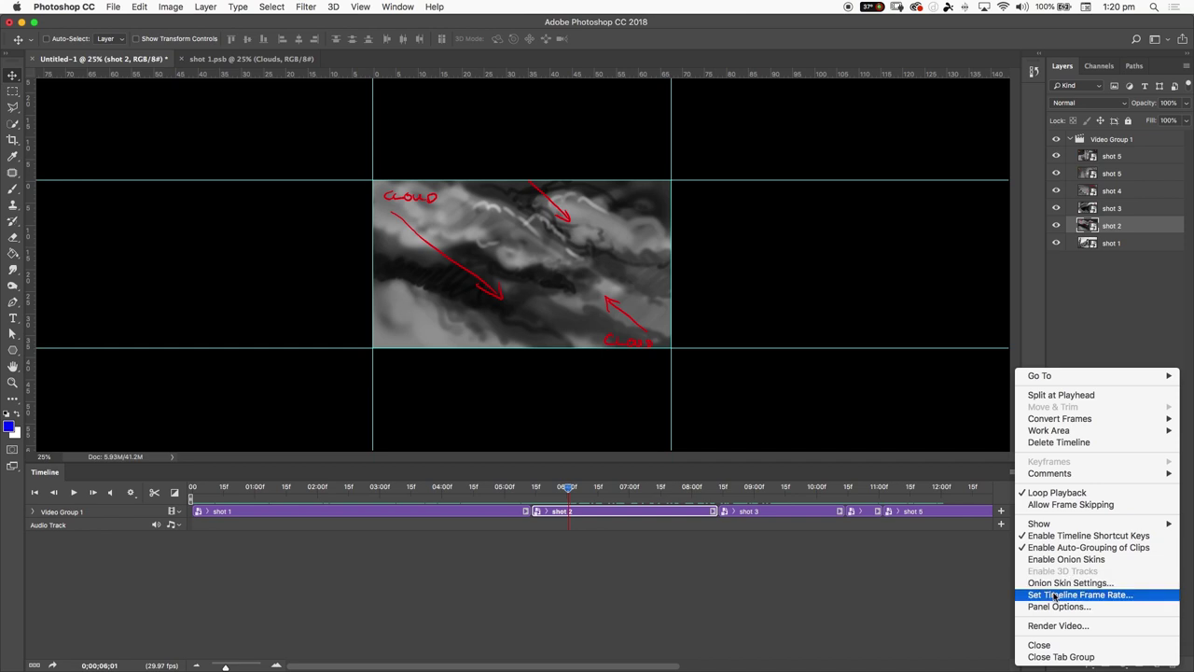
{"action": "left_click", "coordinate": [1131, 597]}
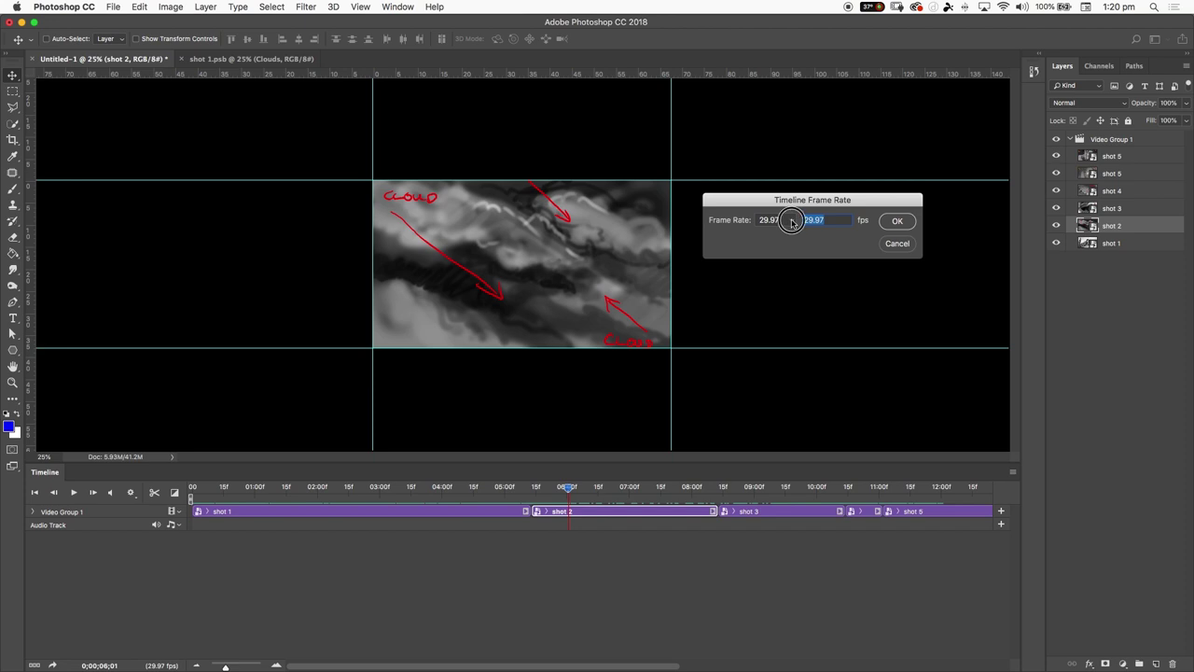
{"action": "left_click", "coordinate": [792, 223]}
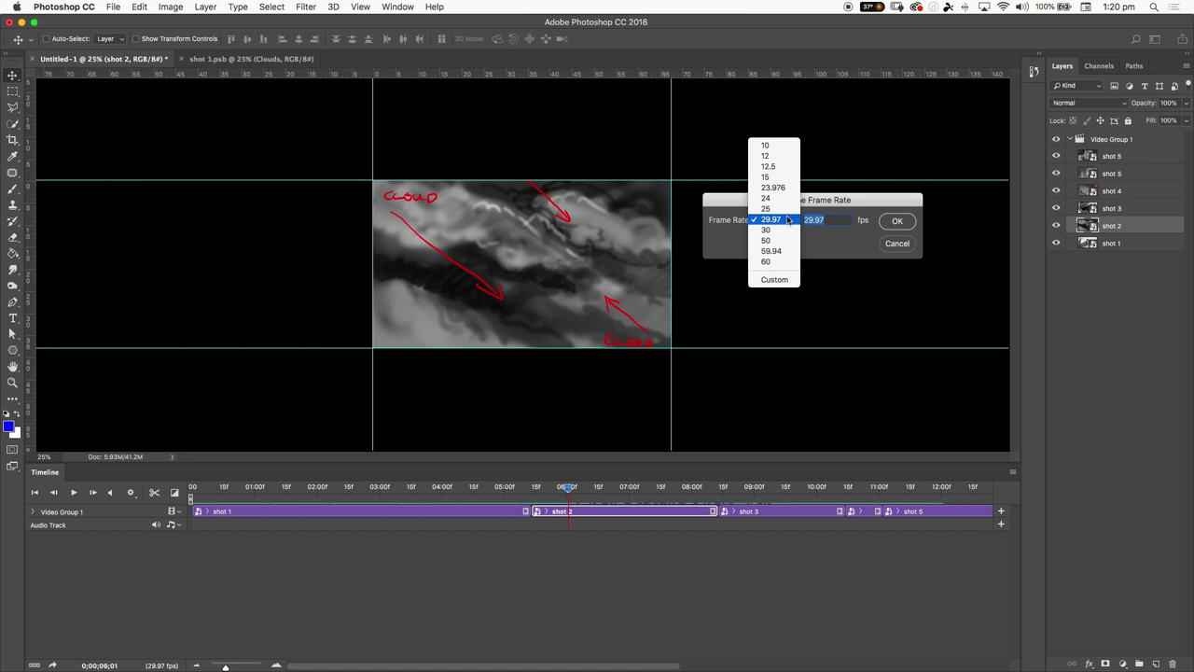
{"action": "left_click", "coordinate": [788, 220]}
{"action": "left_click", "coordinate": [785, 222]}
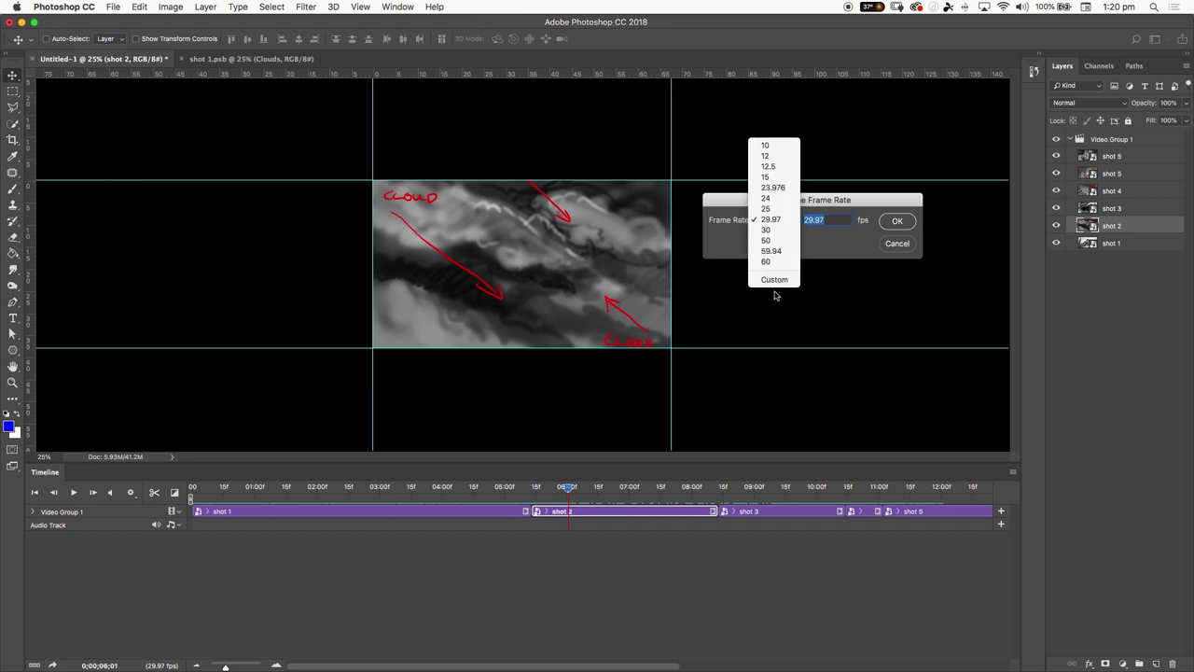
{"action": "left_click", "coordinate": [771, 148]}
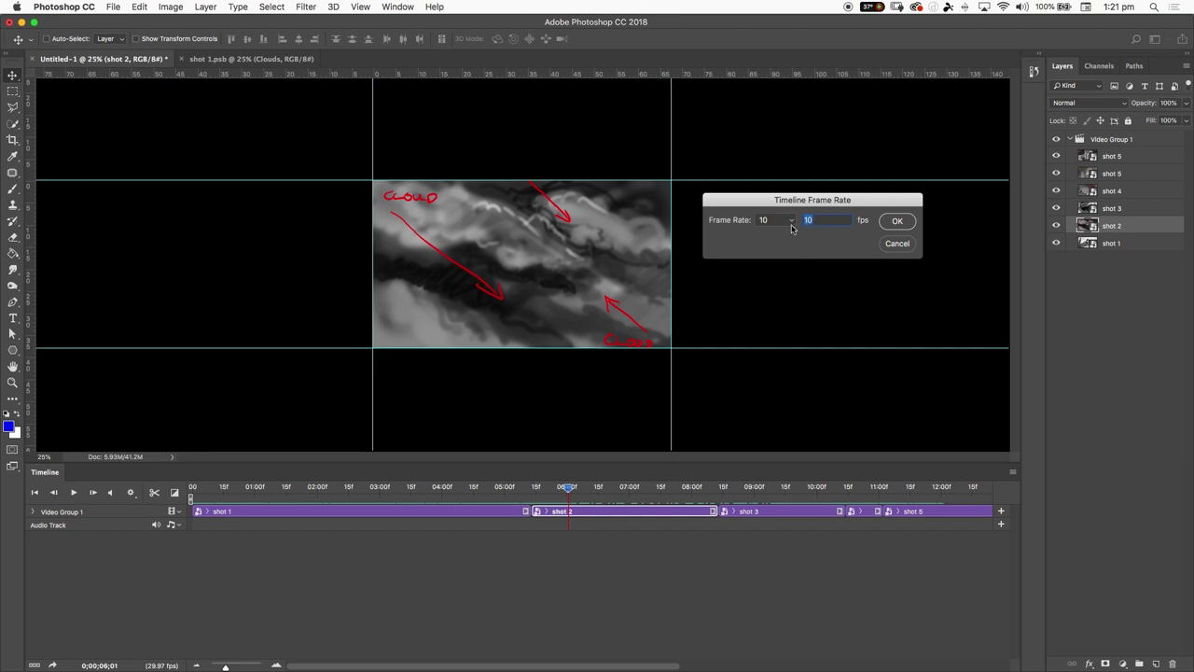
{"action": "left_click", "coordinate": [896, 221]}
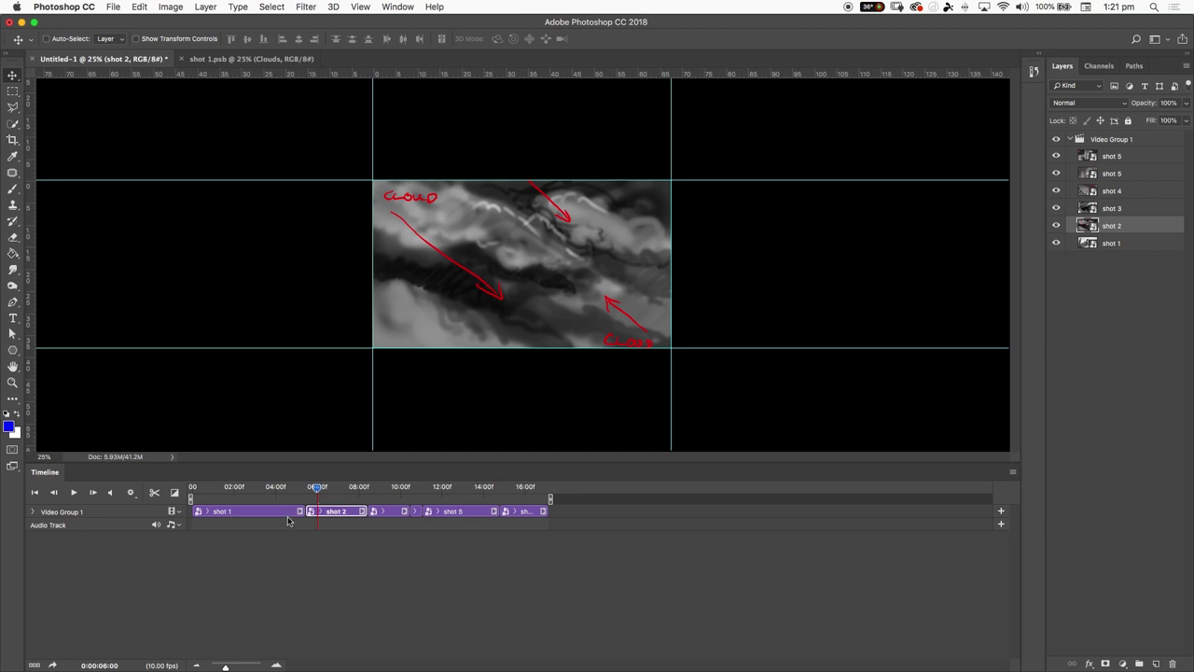
- Play the sequence from shot 1 through to shot 5 to review it at the new frame rate
{"action": "left_click_drag", "start_coordinate": [310, 493], "coordinate": [300, 495]}
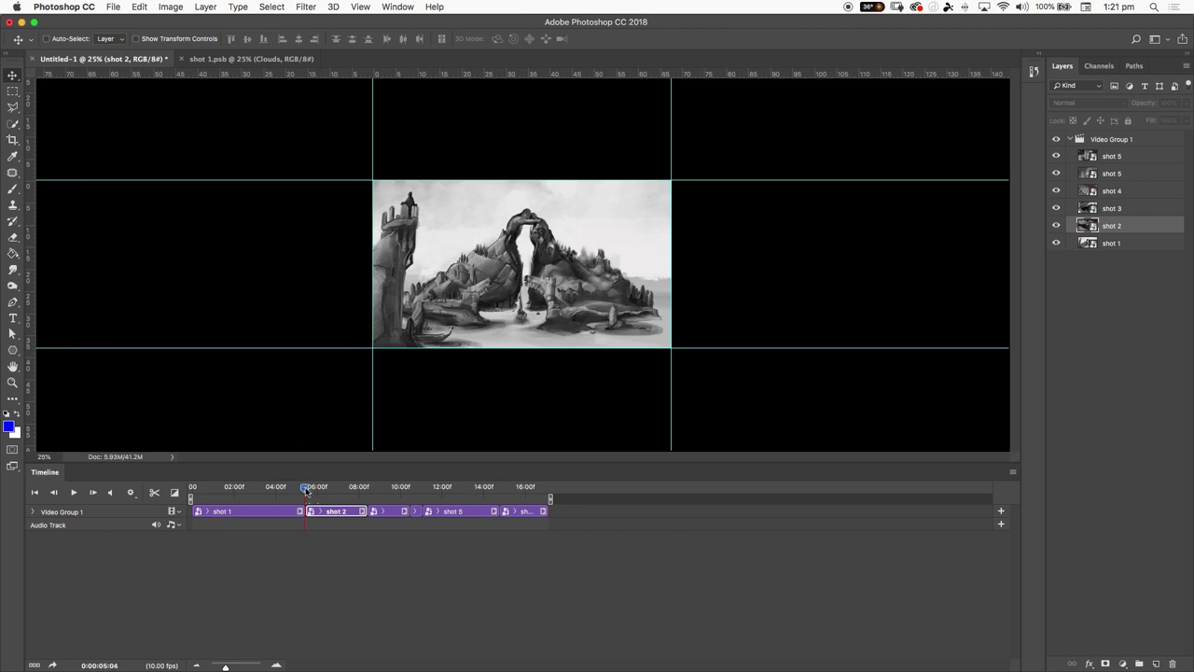
{"action": "left_click_drag", "start_coordinate": [307, 492], "coordinate": [222, 497]}
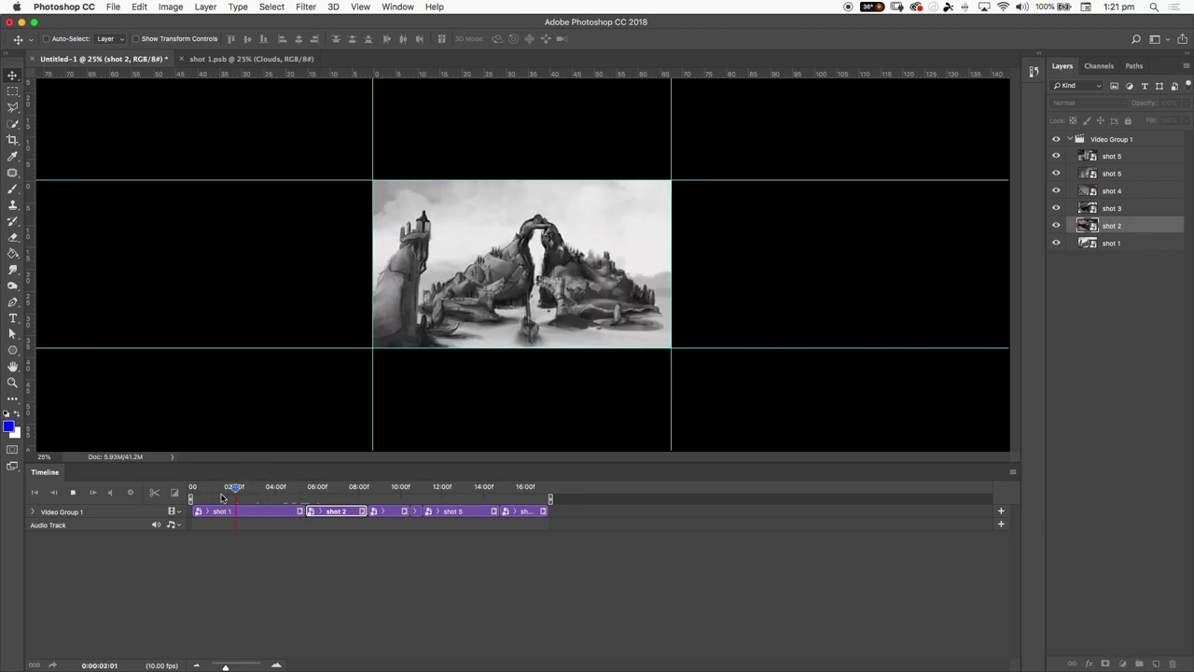
{"action": "key", "text": "space"}
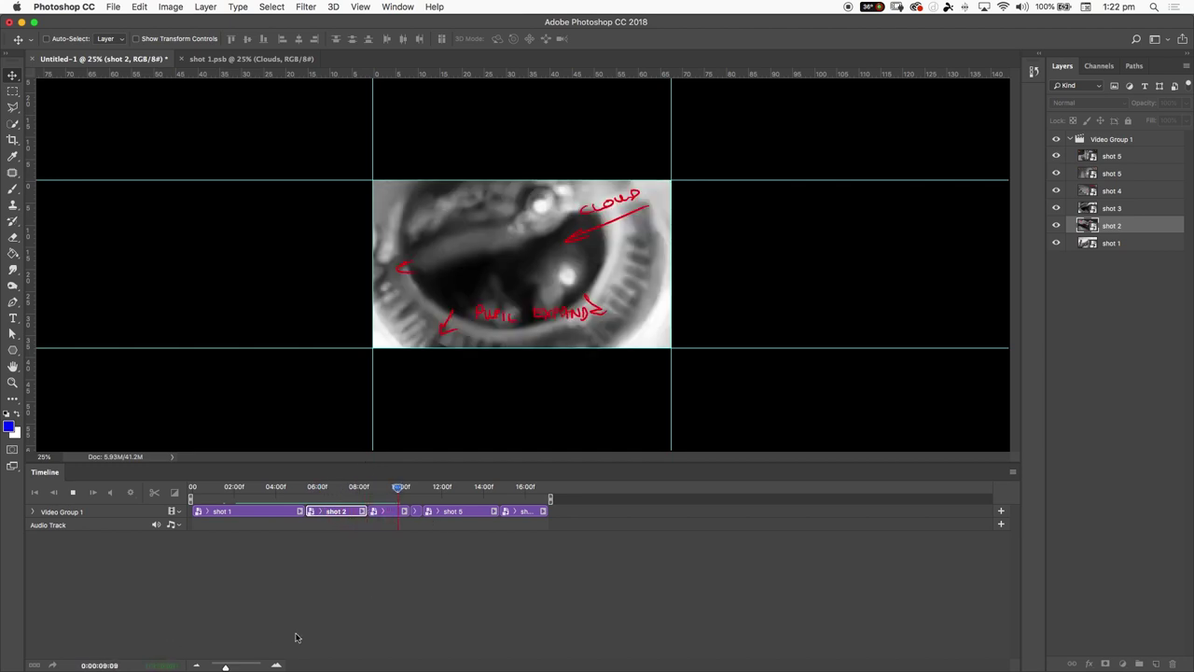
{"action": "key", "text": "space"}
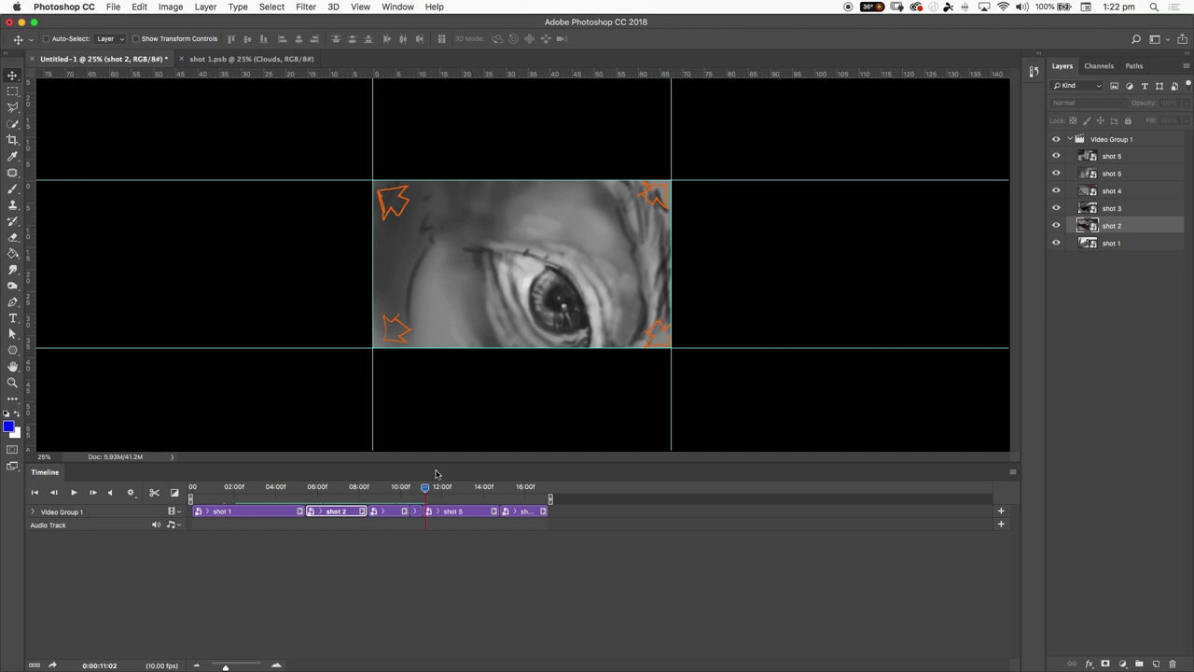
{"action": "left_click_drag", "start_coordinate": [430, 486], "coordinate": [233, 487]}
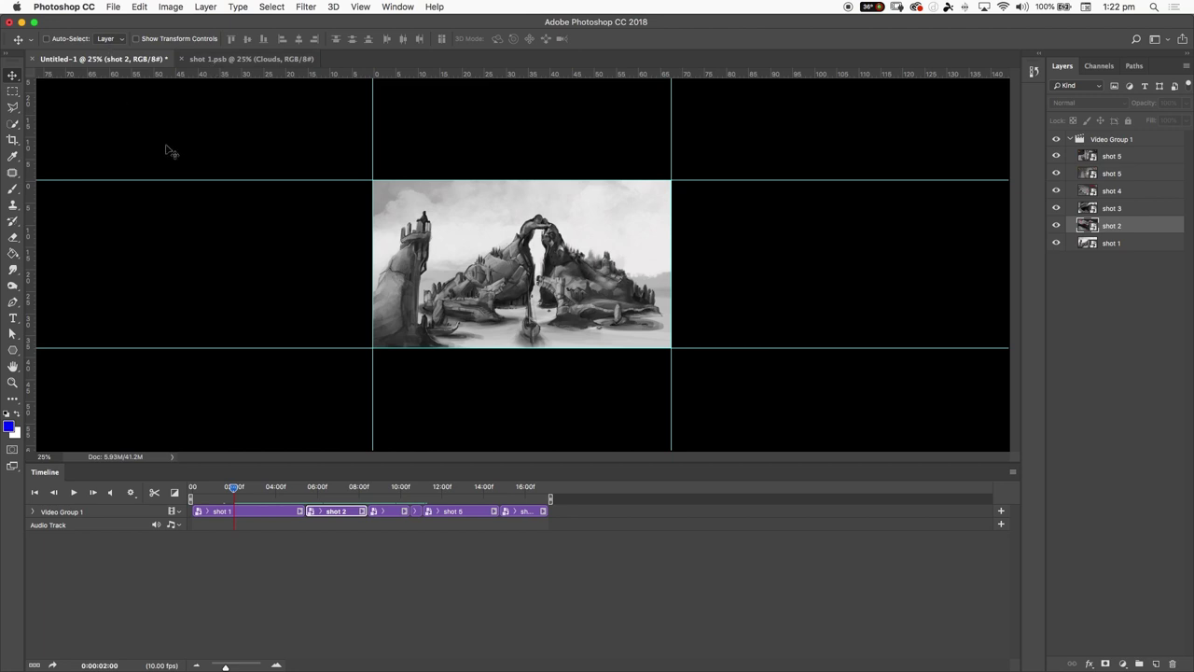
{"action": "left_click", "coordinate": [113, 8]}
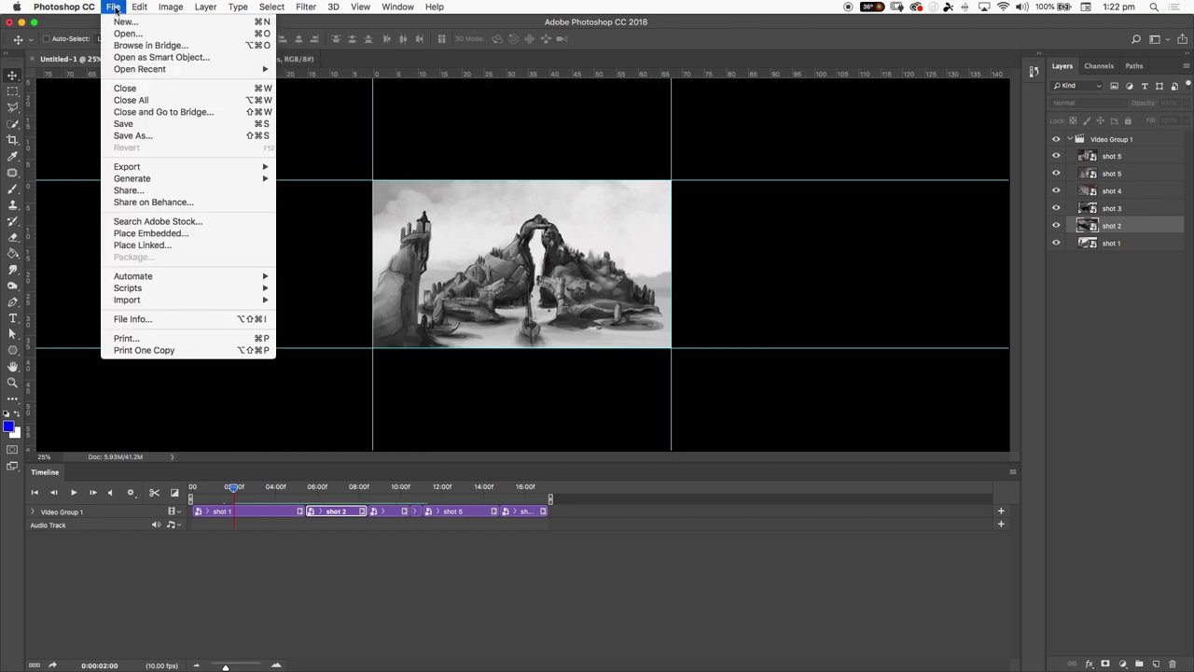
{"action": "mouse_move", "coordinate": [142, 167]}
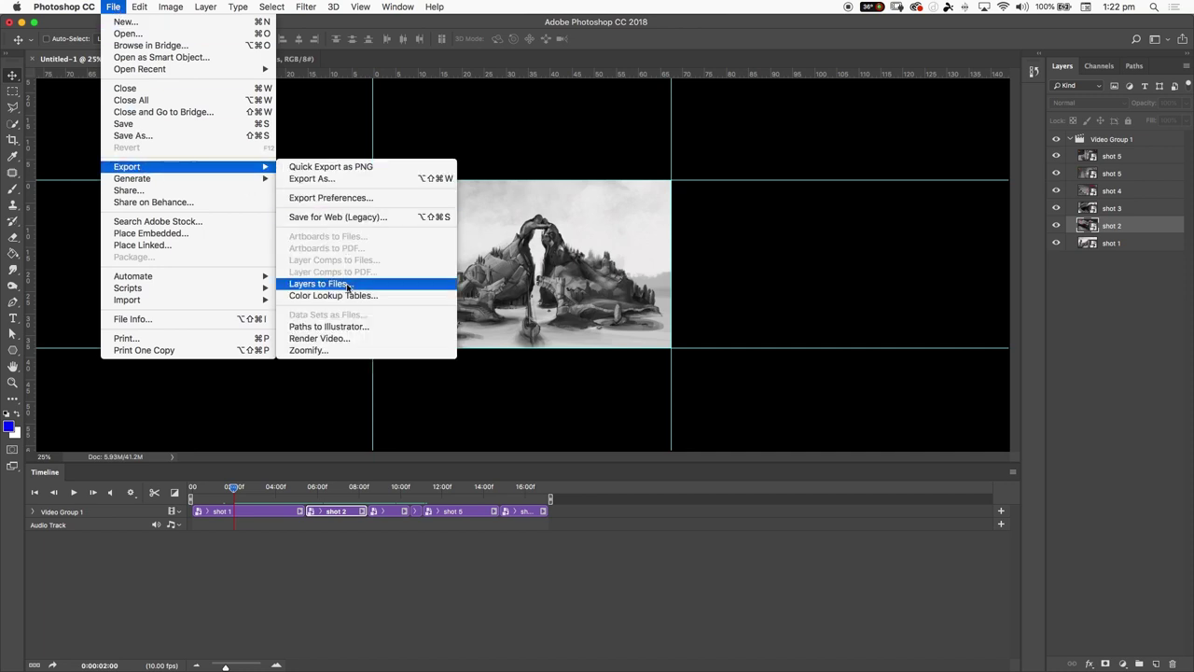
{"action": "left_click", "coordinate": [315, 341]}
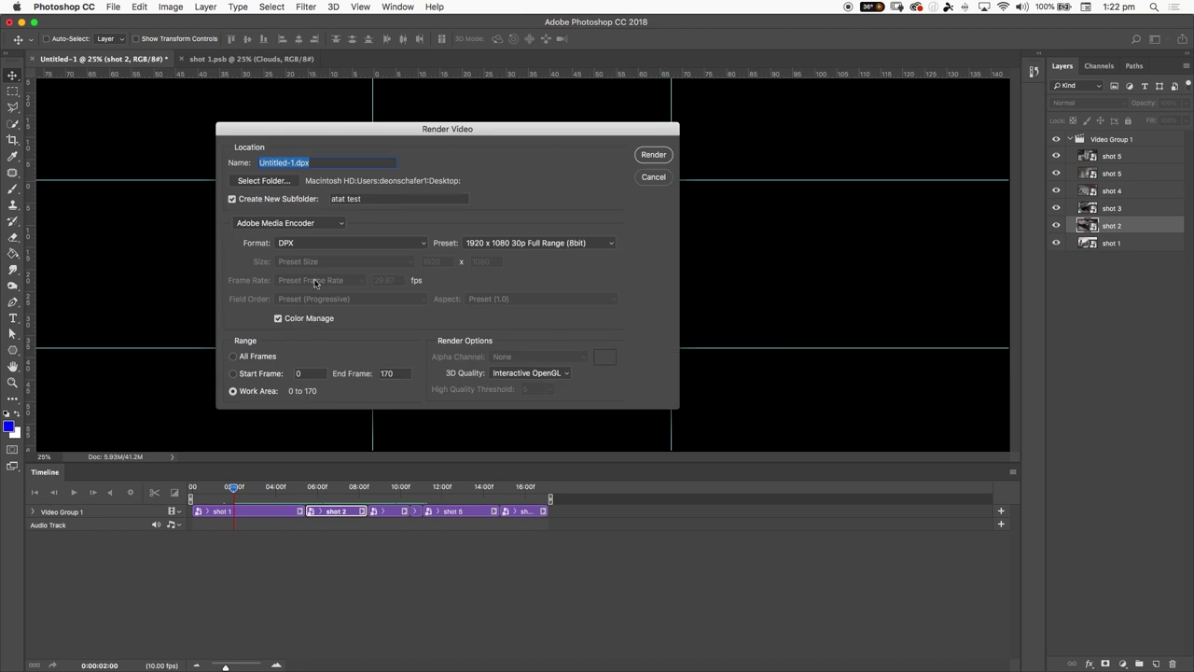
{"action": "left_click", "coordinate": [656, 179]}
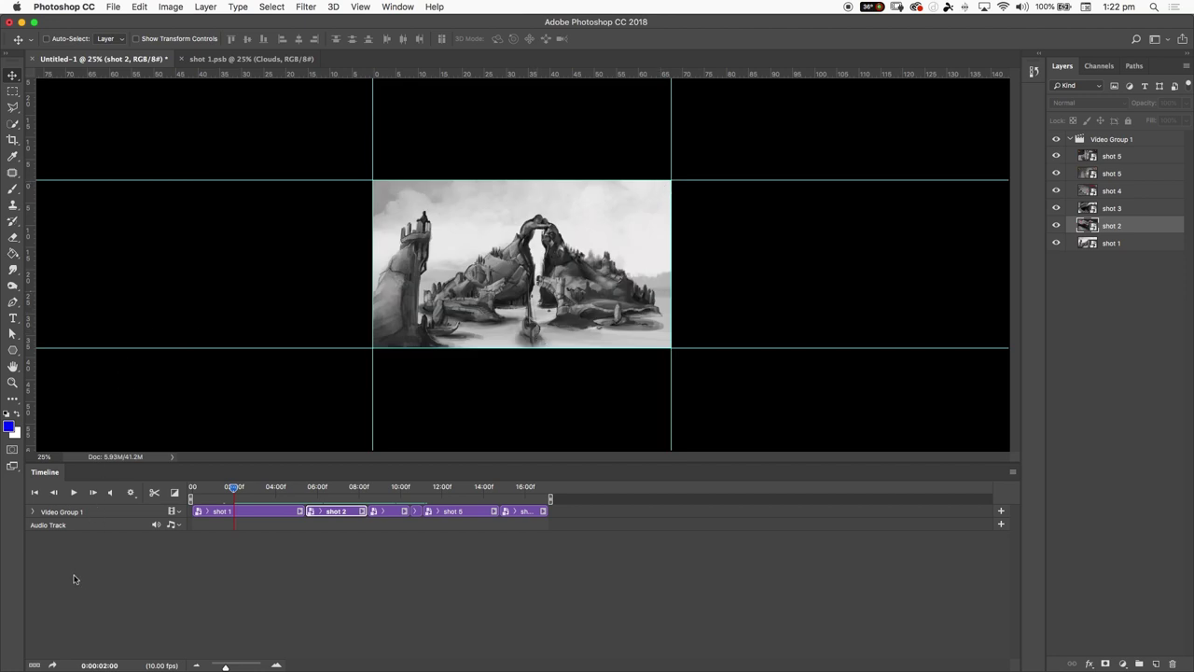
- Set up a video render of the timeline named "test render _1" with the Desktop as its destination folder
{"action": "left_click", "coordinate": [53, 665]}
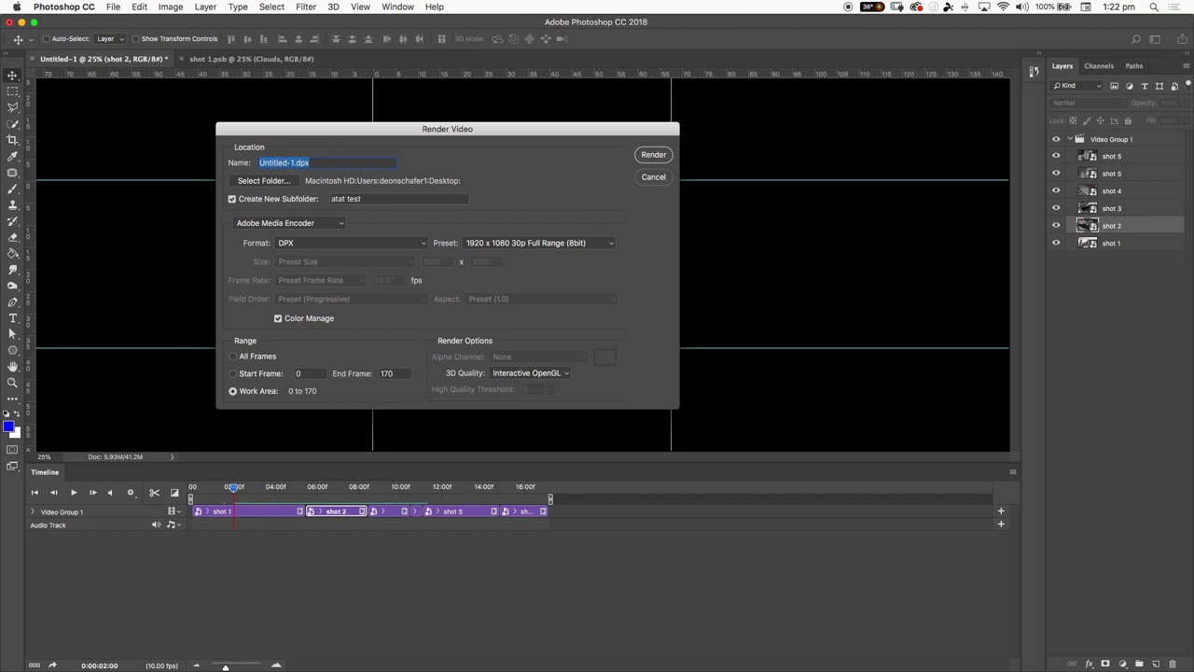
{"action": "type", "text": "test render _1"}
{"action": "left_click", "coordinate": [254, 180]}
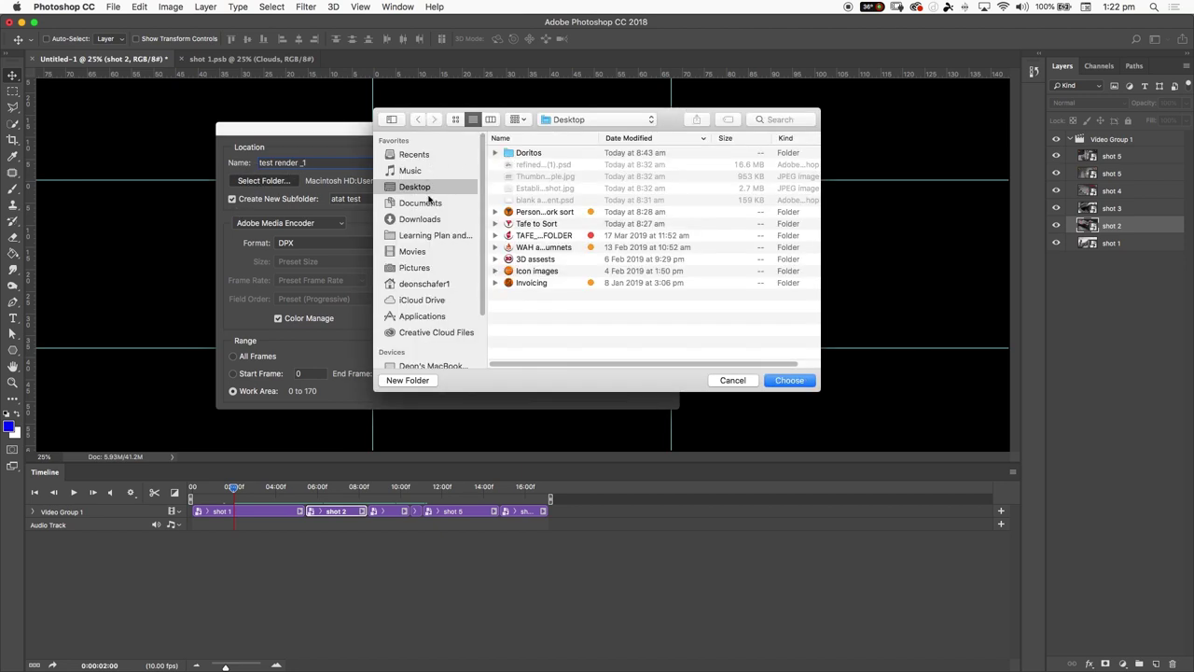
{"action": "left_click", "coordinate": [804, 380]}
- Name the render's new subfolder "reders" and keep Adobe Media Encoder as the encoder
{"action": "key", "text": "Tab"}
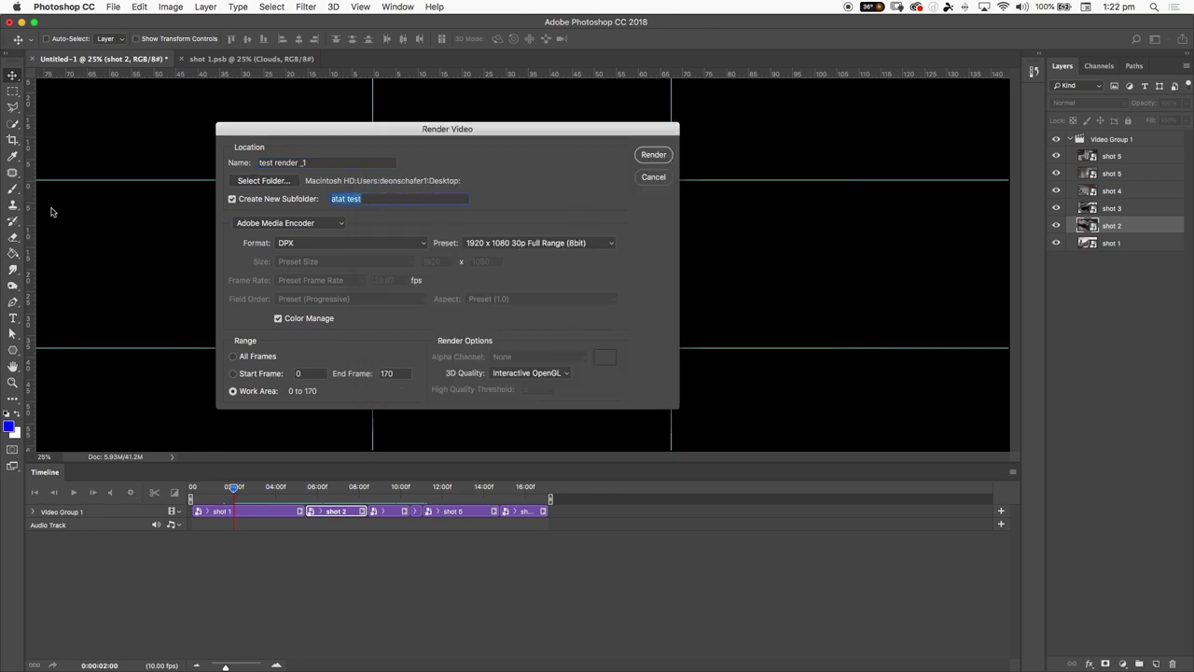
{"action": "key", "text": "BackSpace"}
{"action": "left_click", "coordinate": [233, 200]}
{"action": "left_click", "coordinate": [232, 199]}
{"action": "type", "text": "reders"}
{"action": "left_click", "coordinate": [342, 230]}
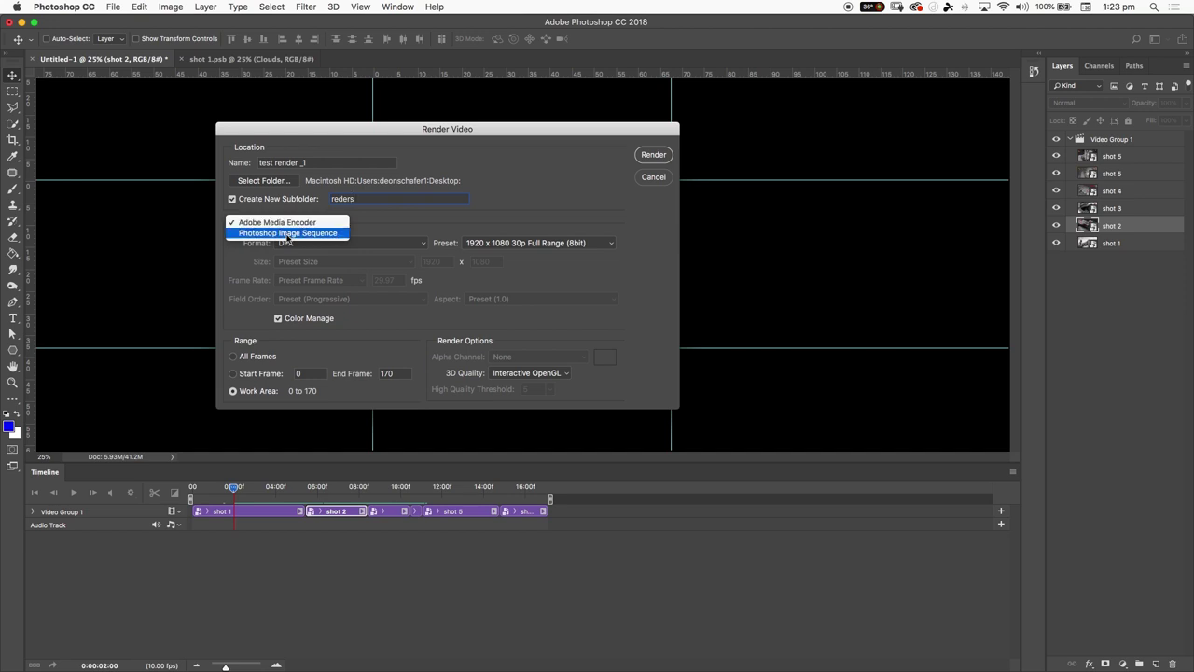
{"action": "left_click", "coordinate": [299, 223]}
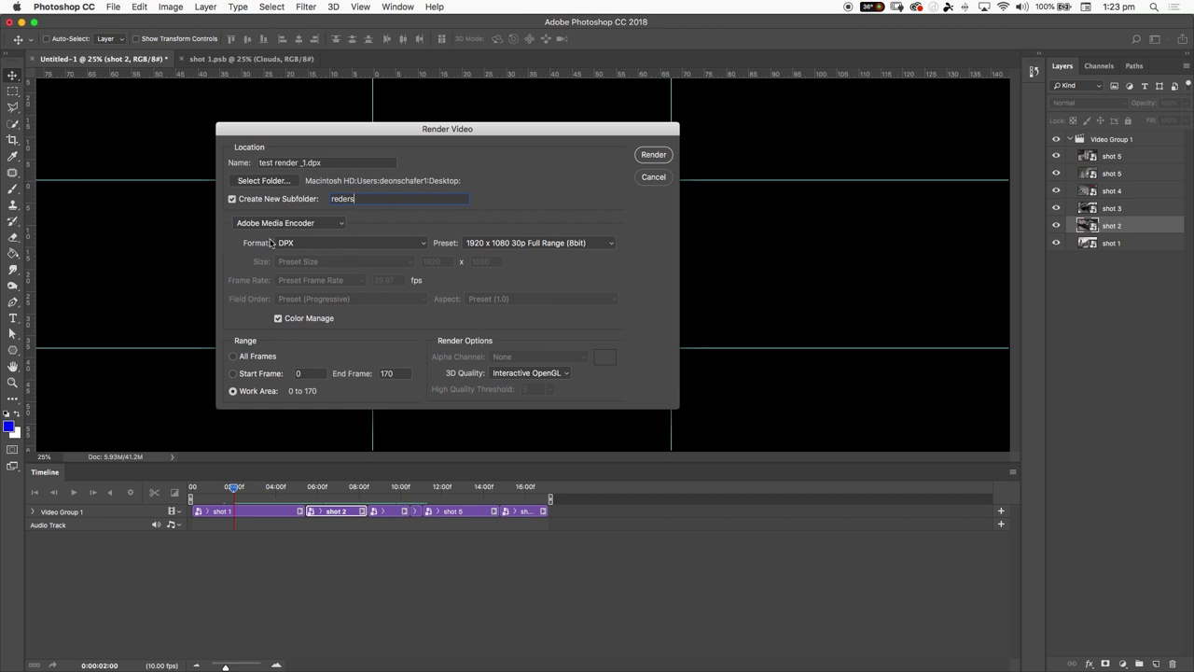
- Set the render format to H.264 with the YouTube SD 360p Widescreen 29.97 preset
{"action": "left_click", "coordinate": [320, 243]}
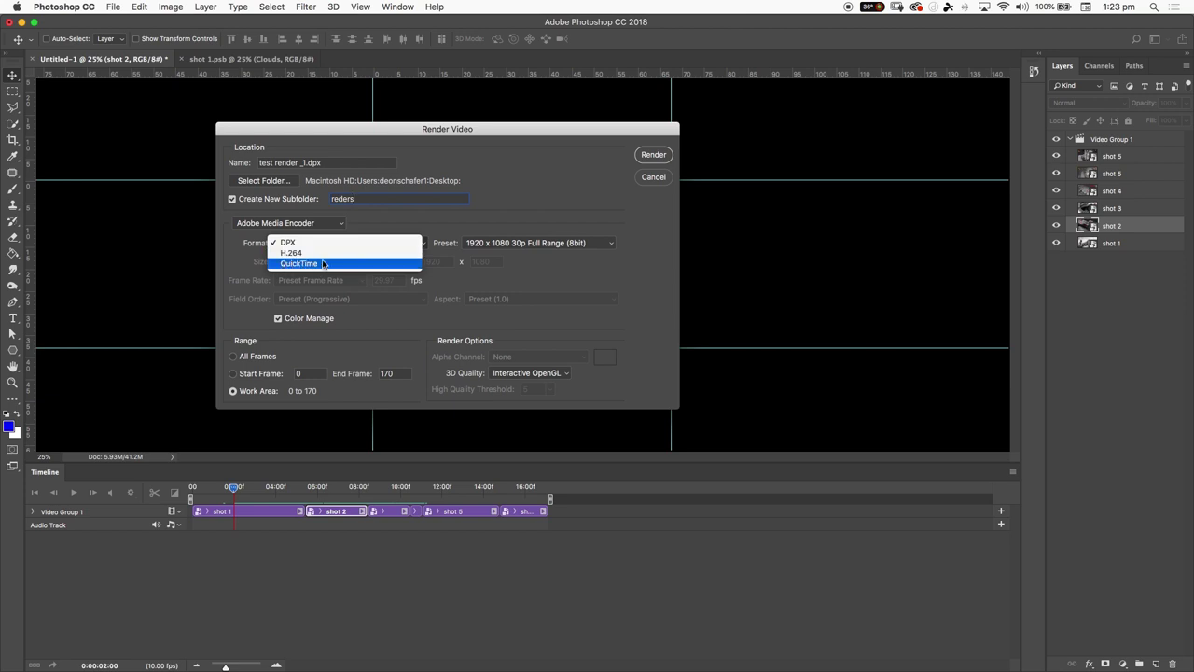
{"action": "left_click", "coordinate": [281, 252]}
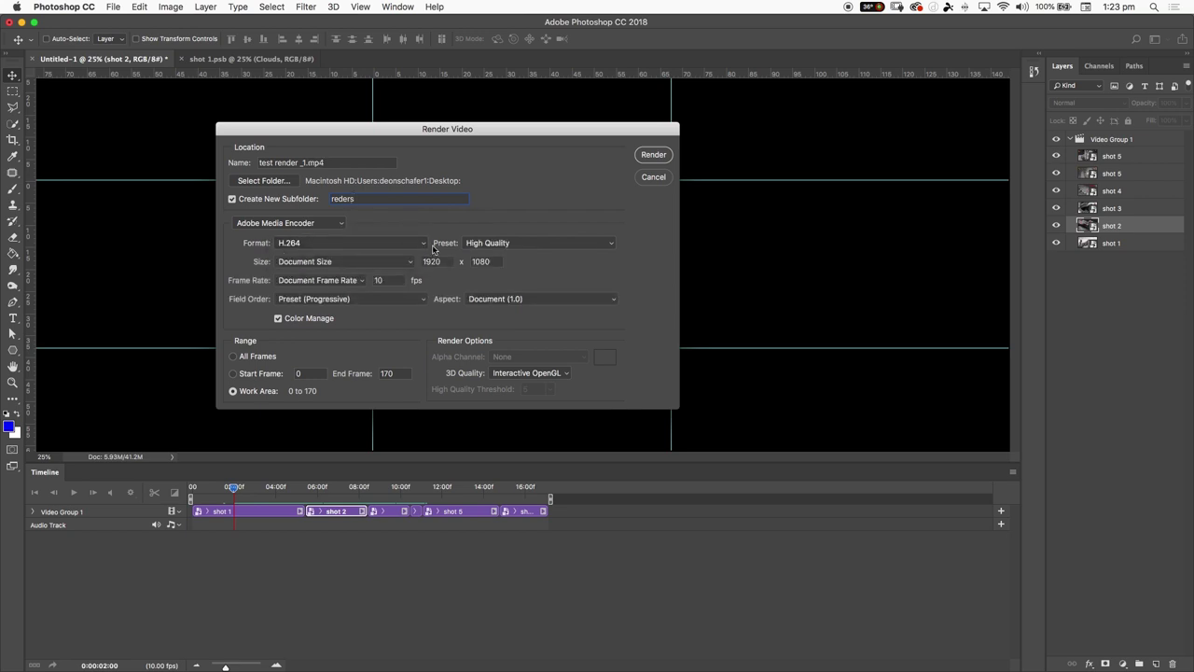
{"action": "left_click", "coordinate": [500, 243]}
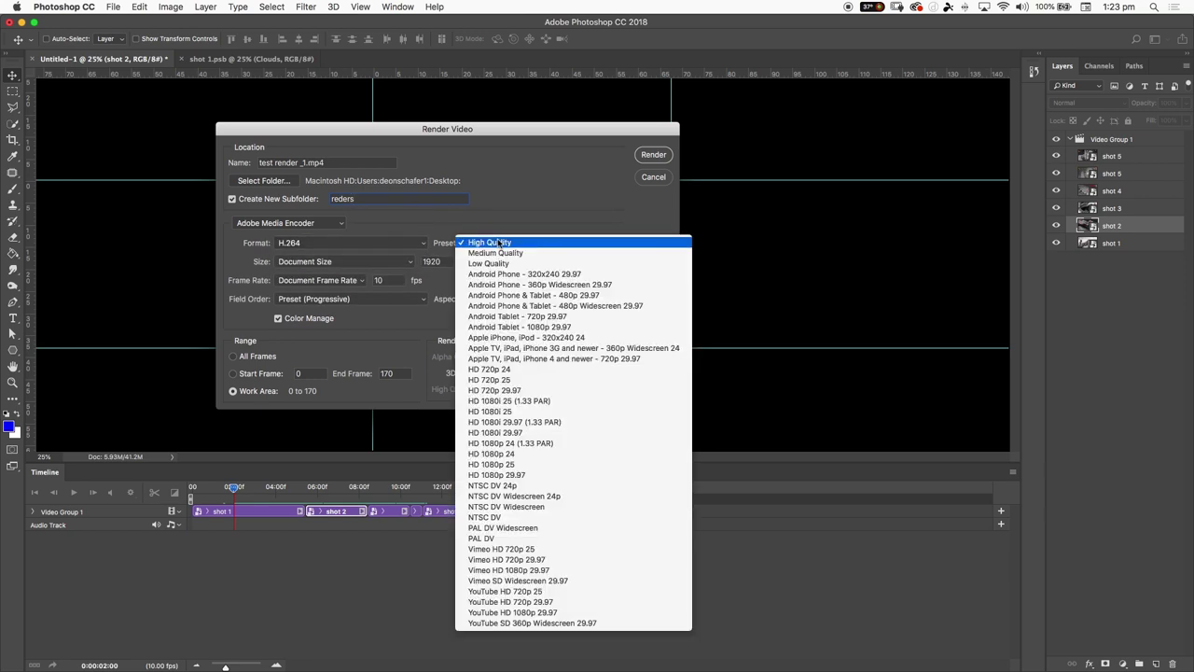
{"action": "left_click", "coordinate": [520, 220]}
{"action": "left_click", "coordinate": [514, 241]}
{"action": "left_click", "coordinate": [519, 224]}
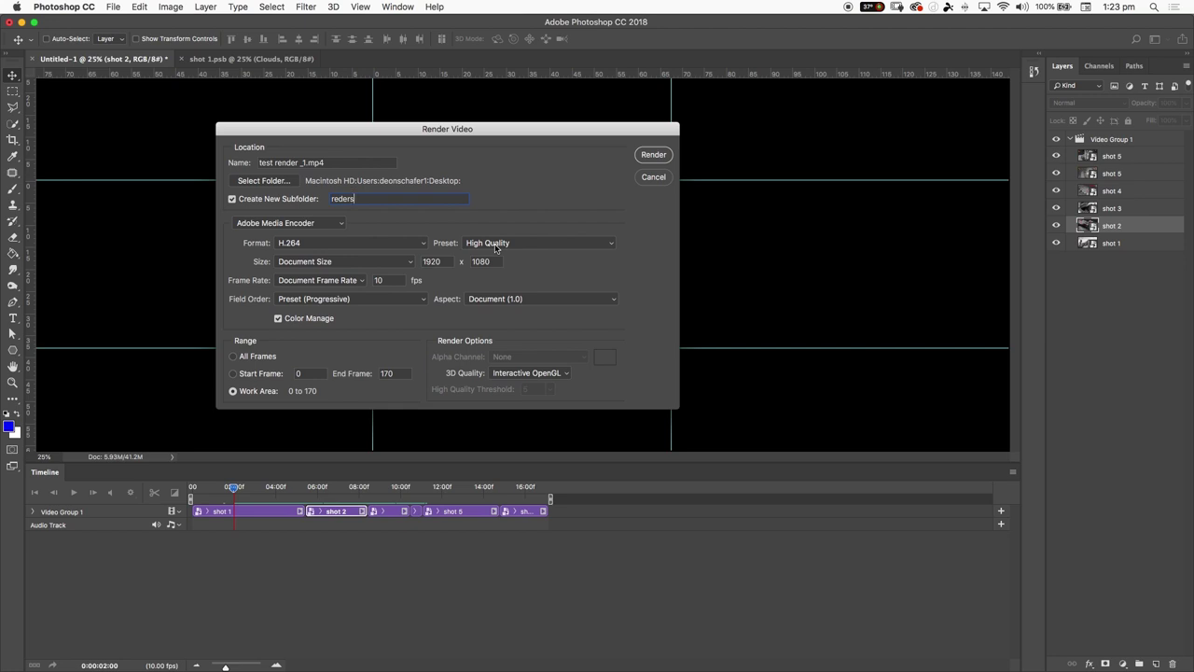
{"action": "left_click", "coordinate": [497, 245]}
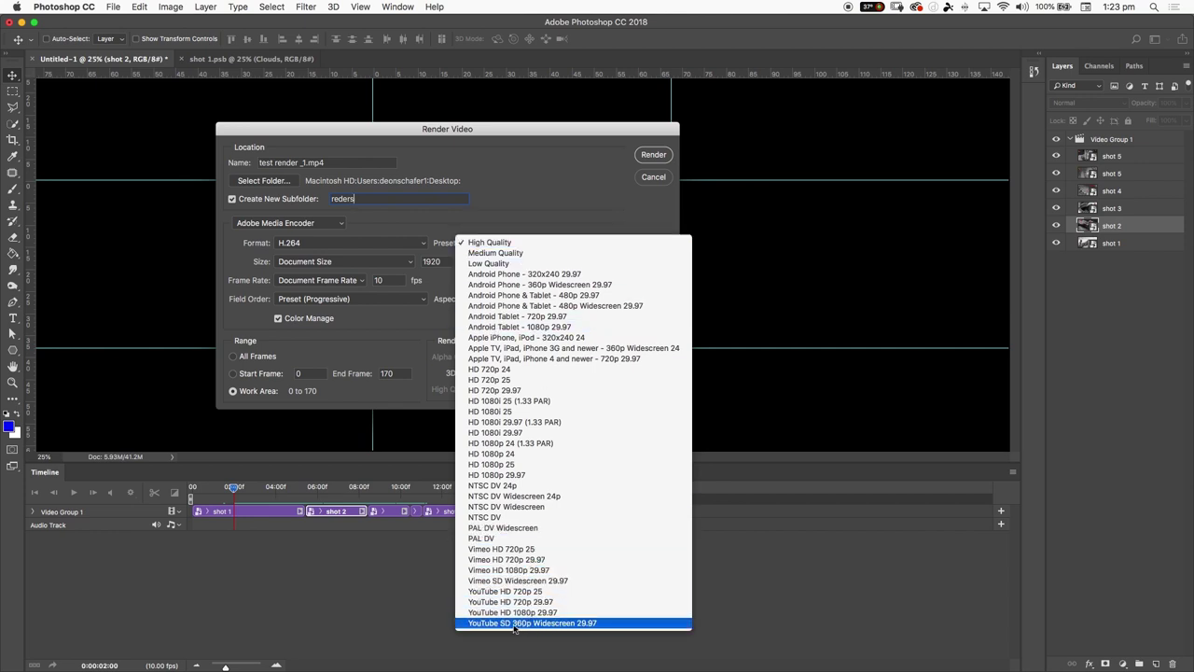
{"action": "left_click", "coordinate": [563, 625]}
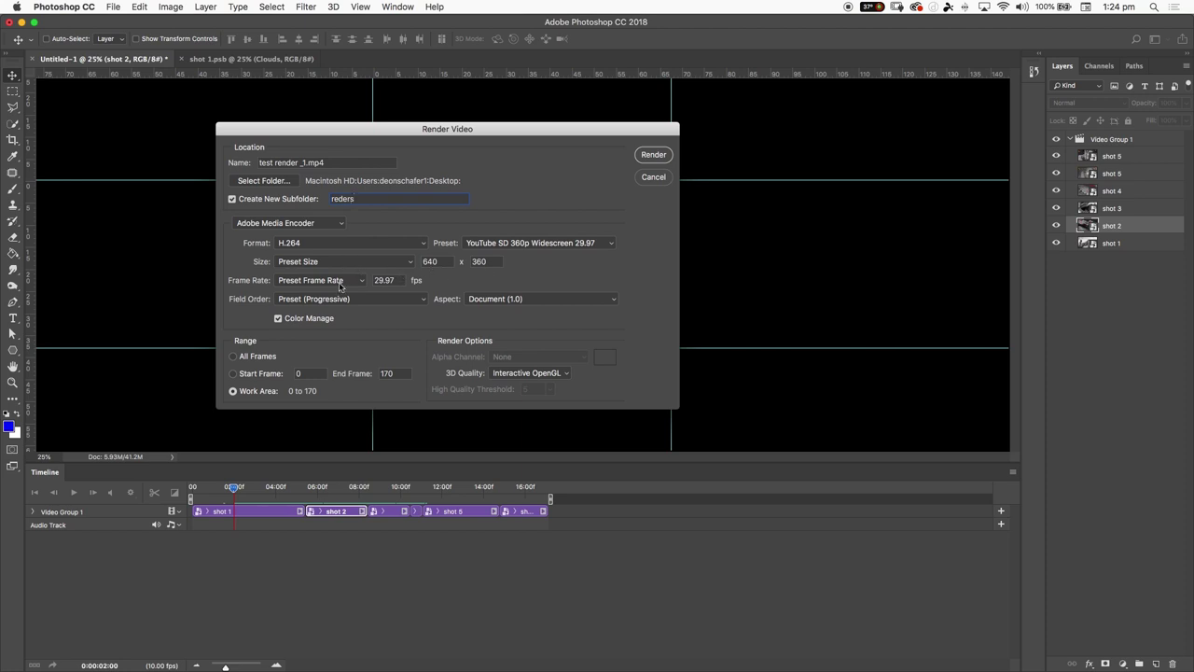
- Set the output frame rate to 10 fps and render the work area
{"action": "left_click", "coordinate": [284, 288]}
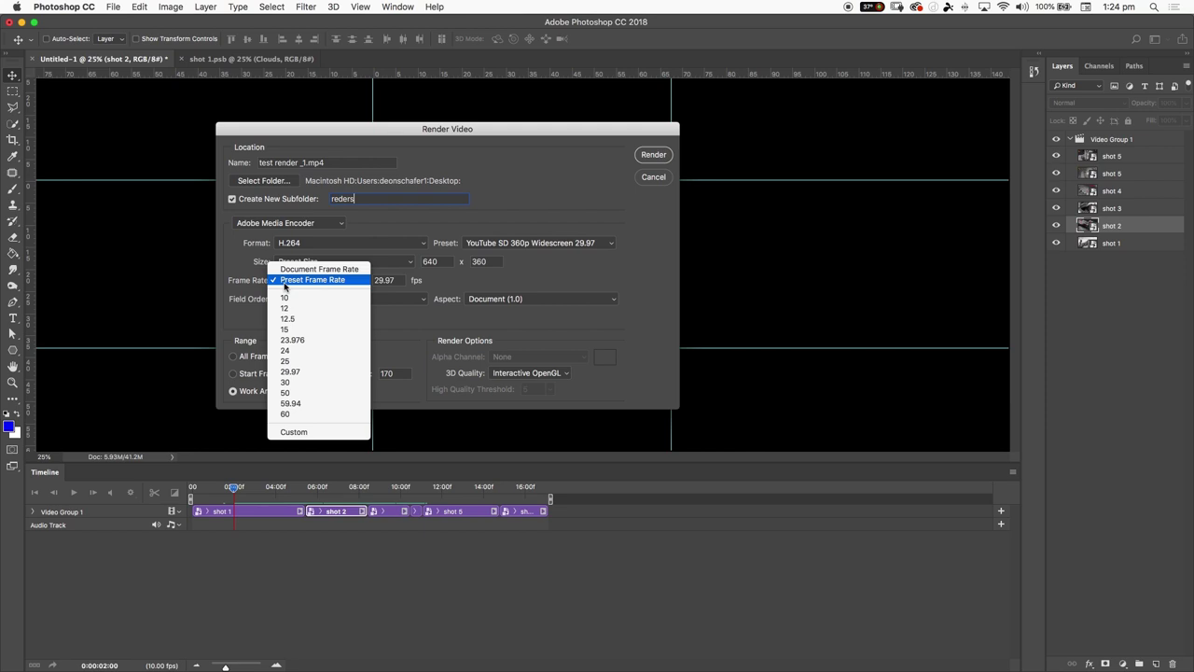
{"action": "left_click", "coordinate": [284, 302]}
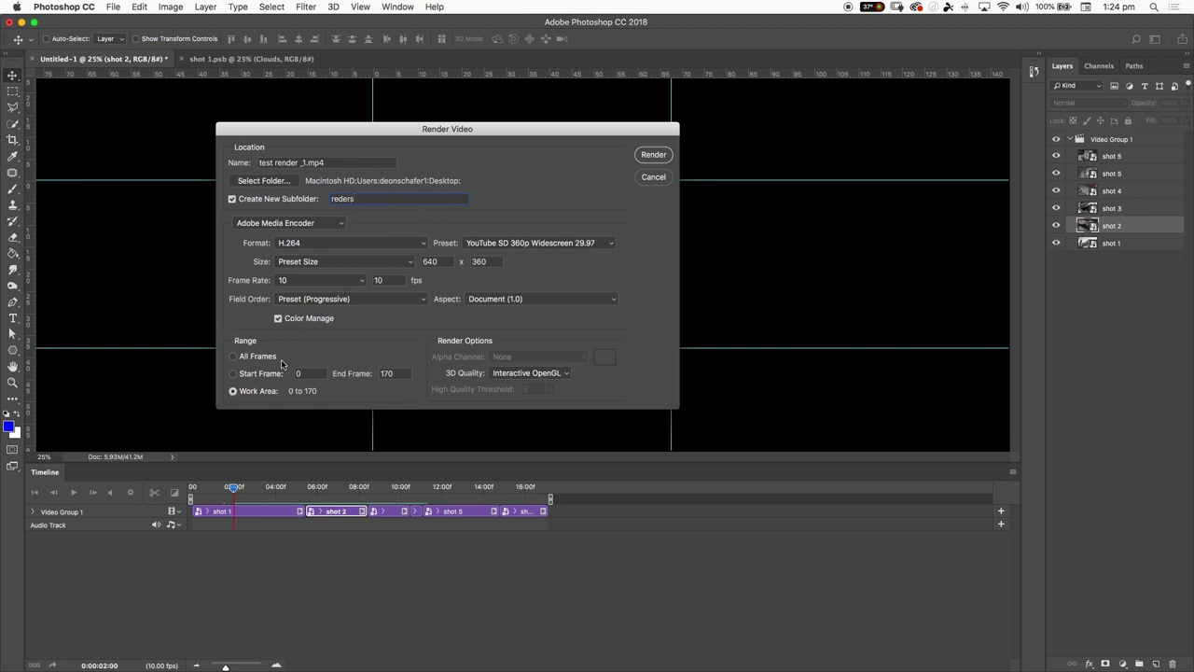
{"action": "left_click", "coordinate": [653, 155]}
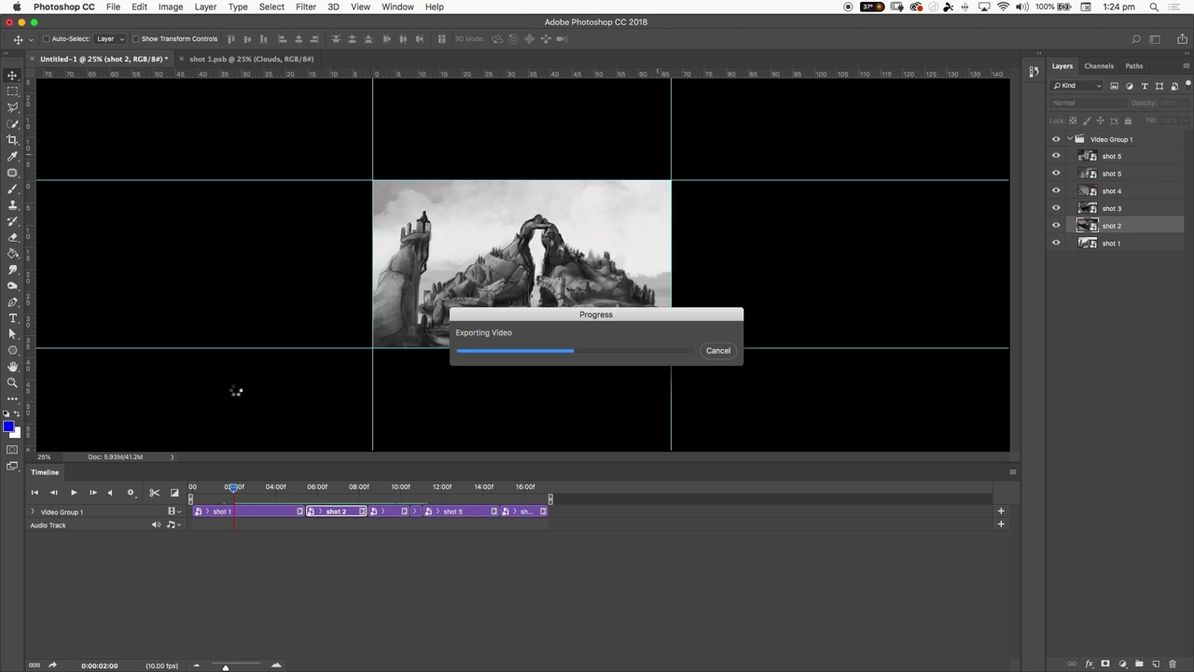
- Switch to the desktop, clear away the open Documents window and move the reders folder near the image files
{"action": "left_click", "coordinate": [268, 494]}
{"action": "left_click", "coordinate": [22, 22]}
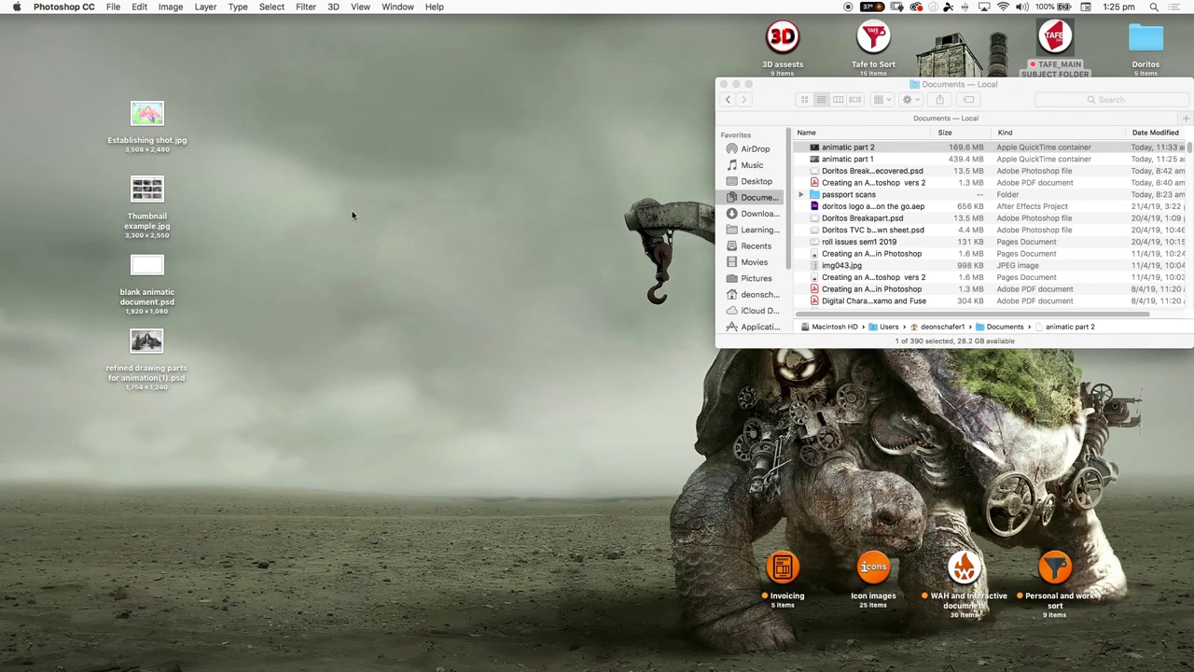
{"action": "left_click", "coordinate": [735, 90]}
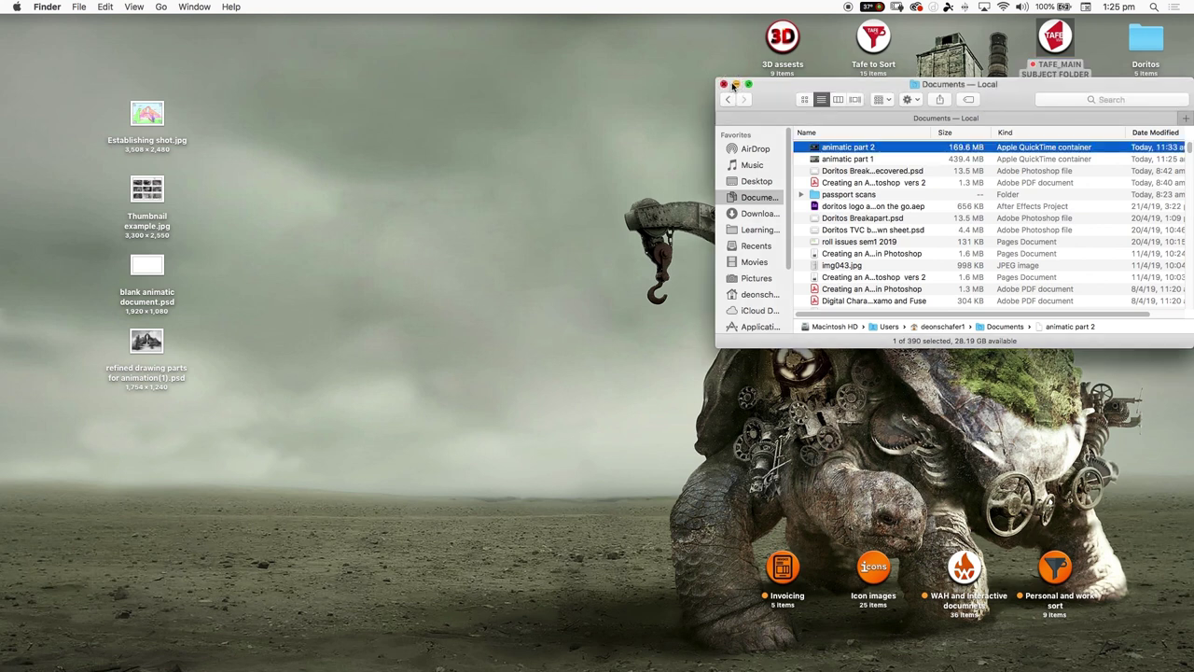
{"action": "left_click", "coordinate": [726, 84]}
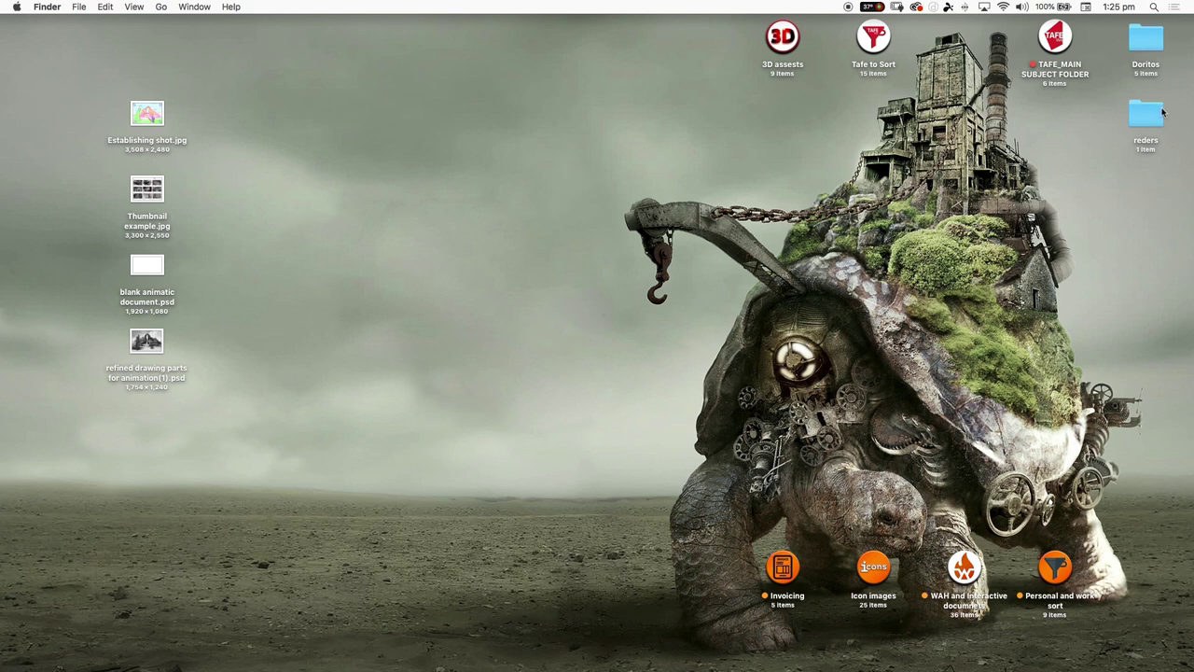
{"action": "left_click_drag", "start_coordinate": [1163, 112], "coordinate": [293, 116]}
- Open the reders folder and preview test render _1.mp4
{"action": "double_click", "coordinate": [331, 122]}
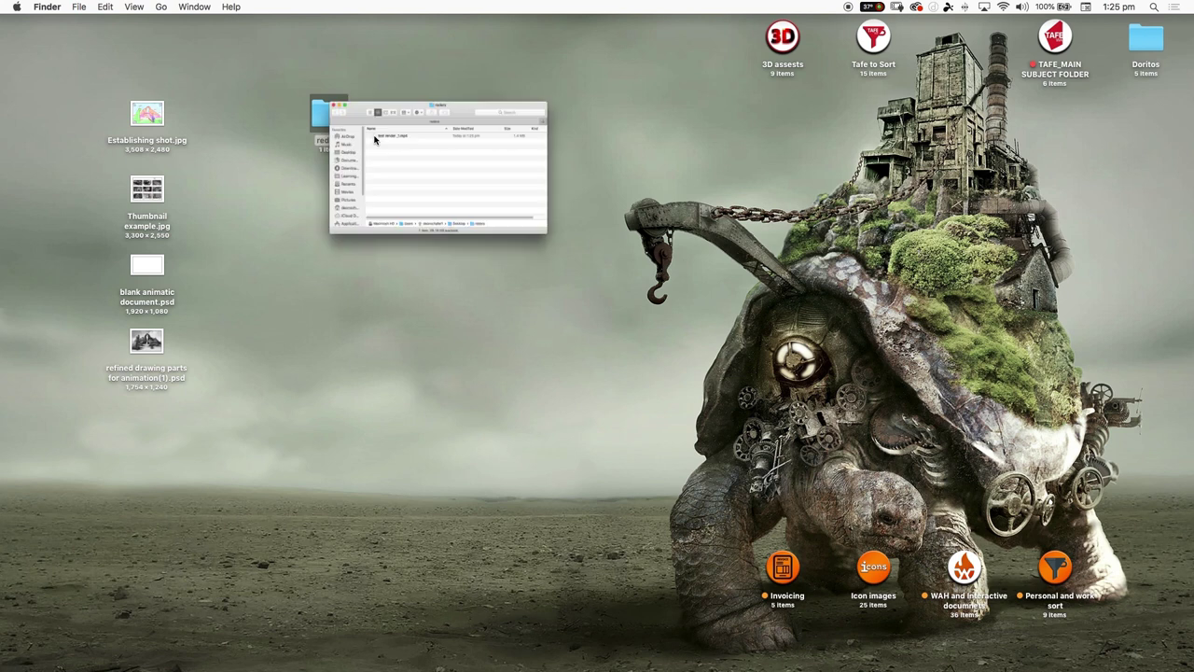
{"action": "left_click", "coordinate": [486, 182]}
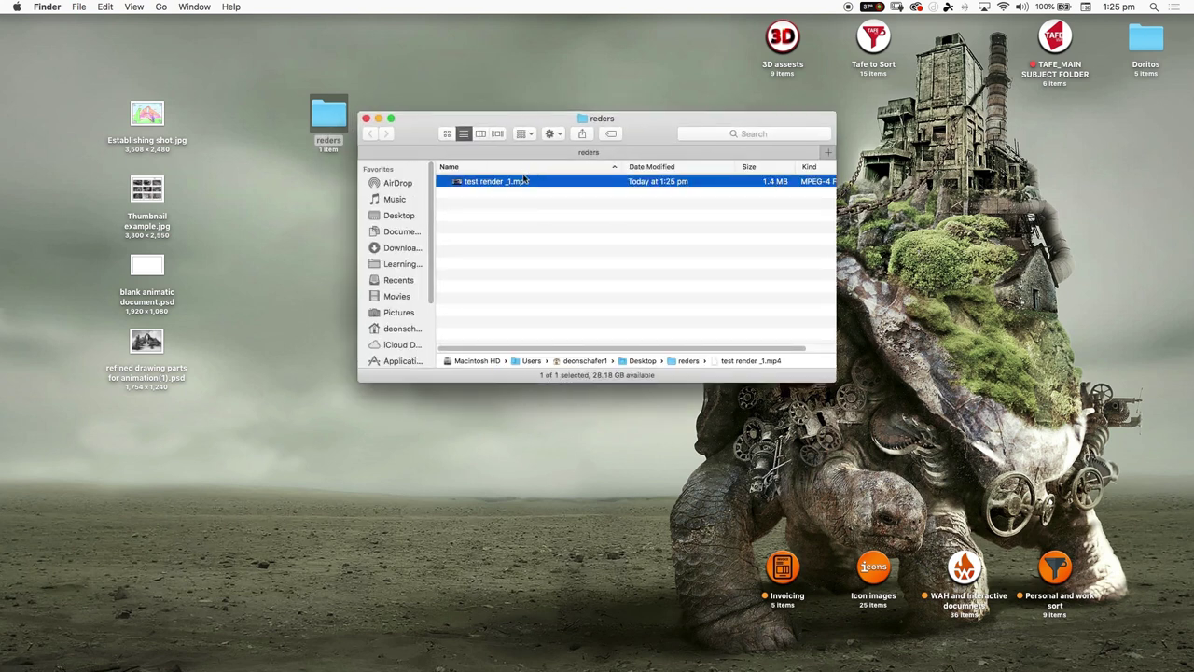
{"action": "key", "text": "space"}
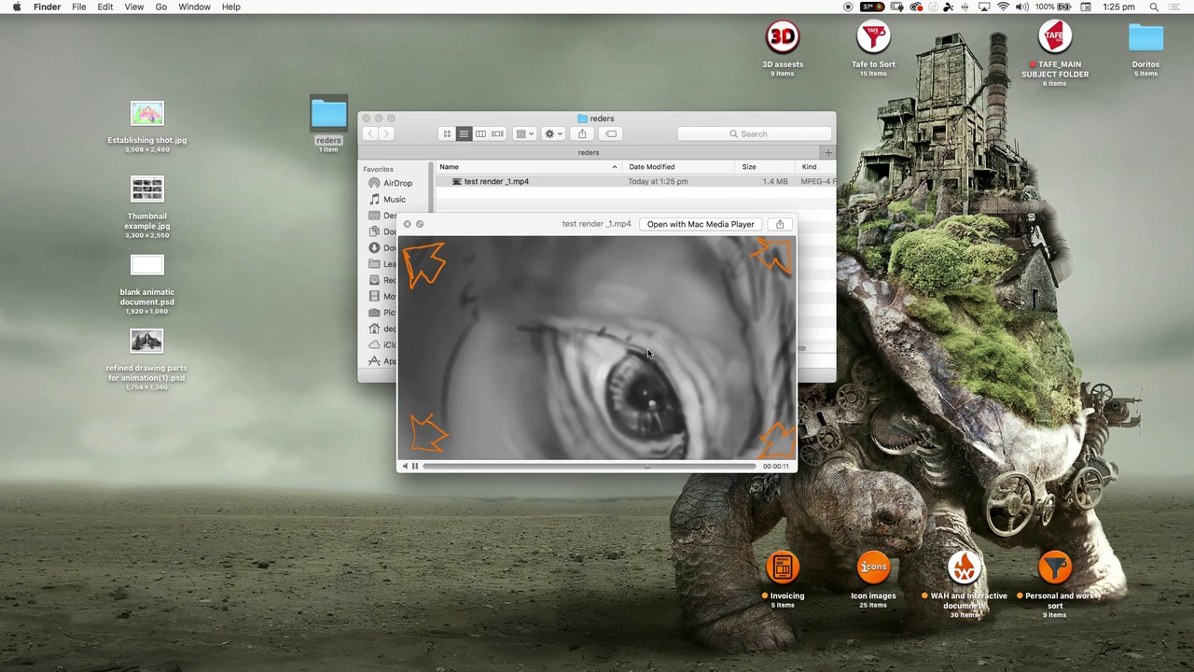
{"action": "key", "text": "space"}
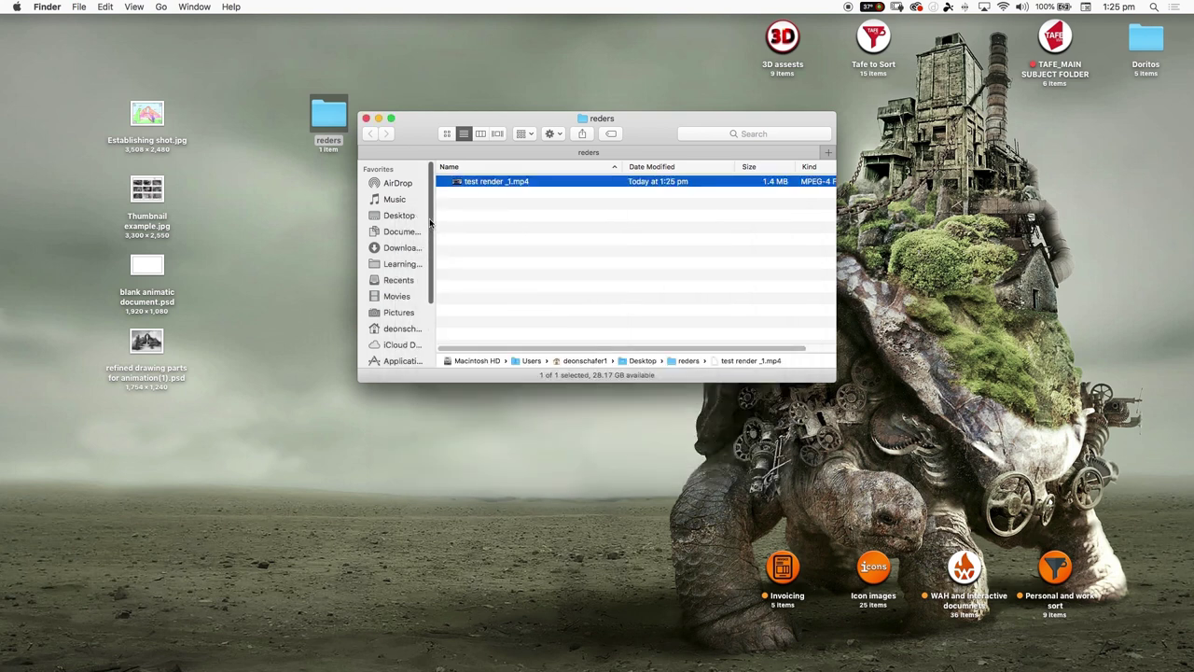
- Close the reders folder window and switch back to Photoshop
{"action": "left_click", "coordinate": [366, 118]}
{"action": "left_click", "coordinate": [431, 246]}
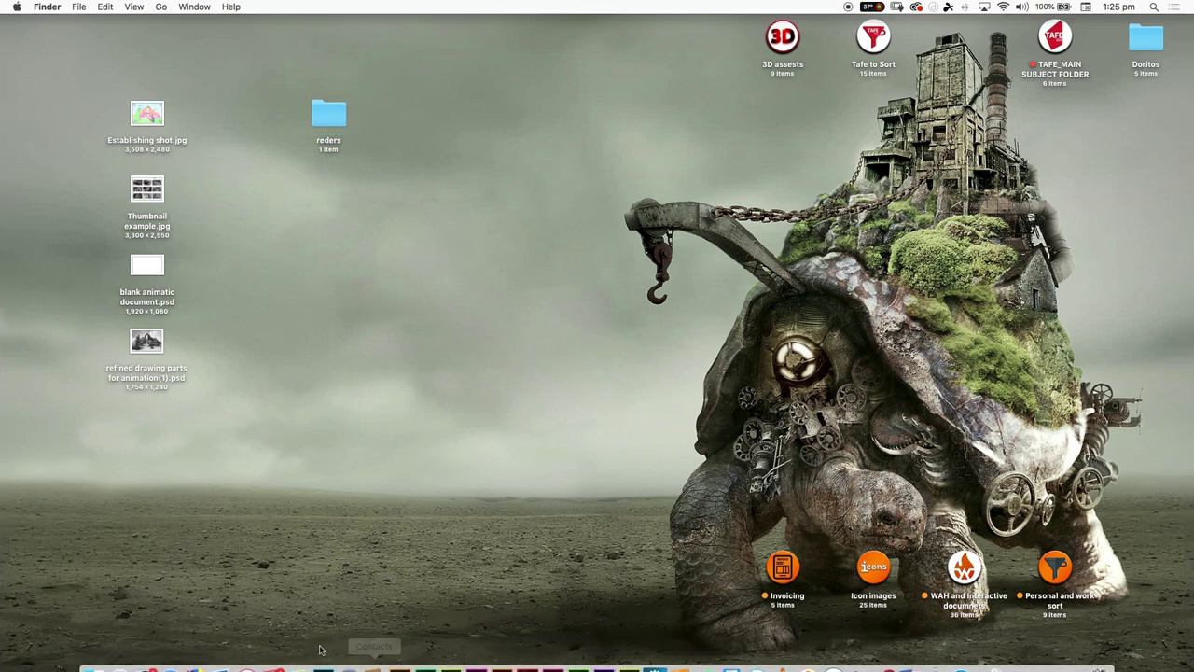
{"action": "left_click", "coordinate": [324, 656]}
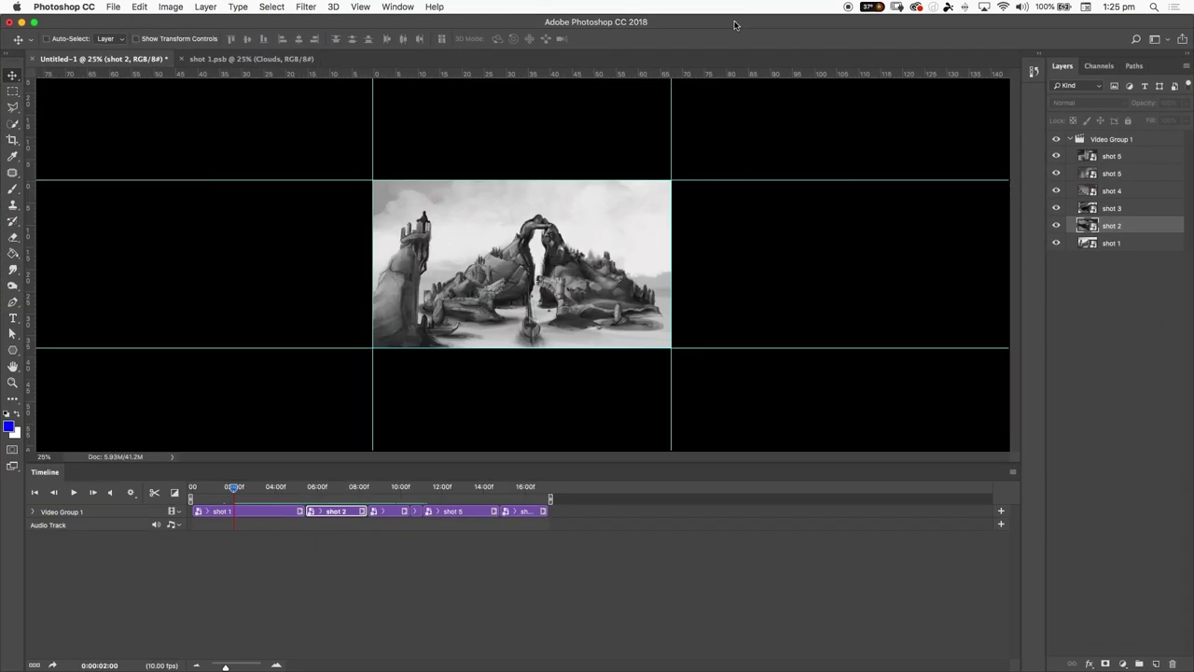
- Apply a 1-second Cross Fade transition between shot 1 and shot 2 on the timeline
{"action": "left_click", "coordinate": [246, 486]}
{"action": "left_click_drag", "start_coordinate": [245, 487], "coordinate": [308, 498]}
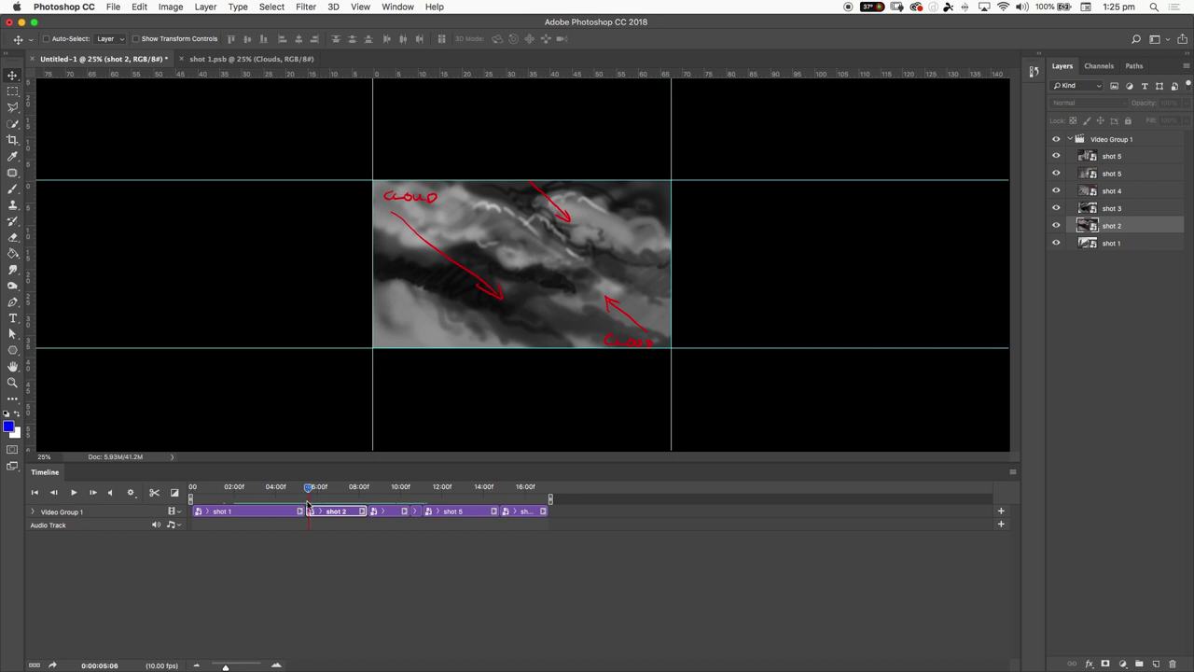
{"action": "left_click", "coordinate": [276, 664]}
{"action": "left_click", "coordinate": [277, 664]}
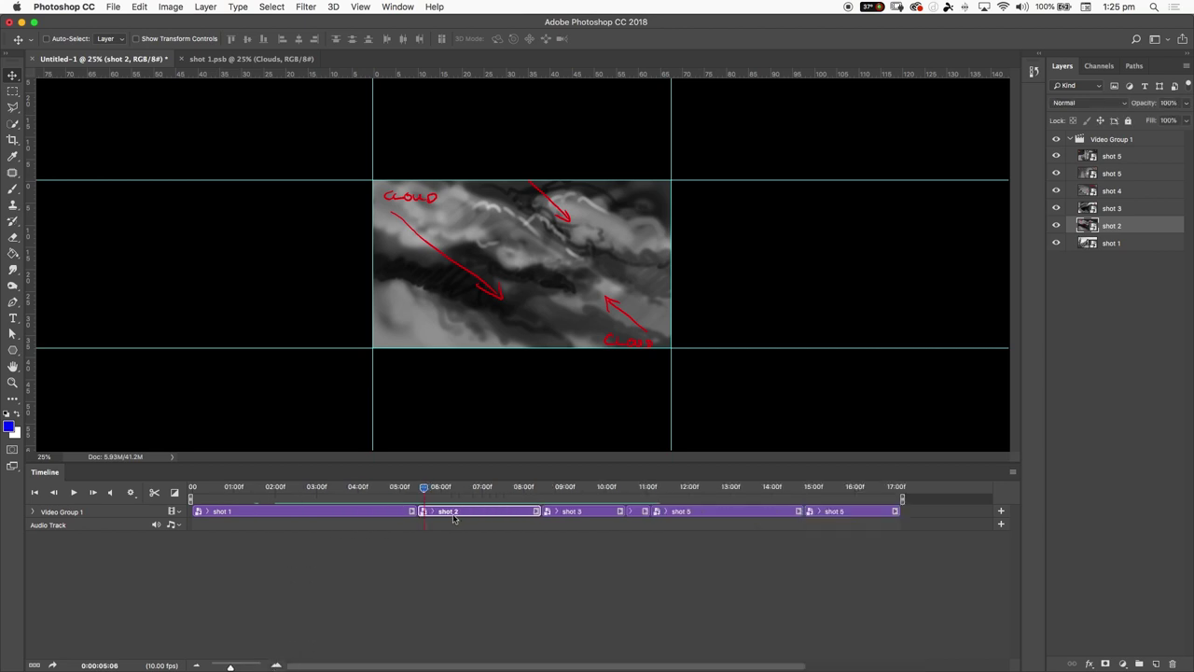
{"action": "left_click_drag", "start_coordinate": [425, 491], "coordinate": [395, 493]}
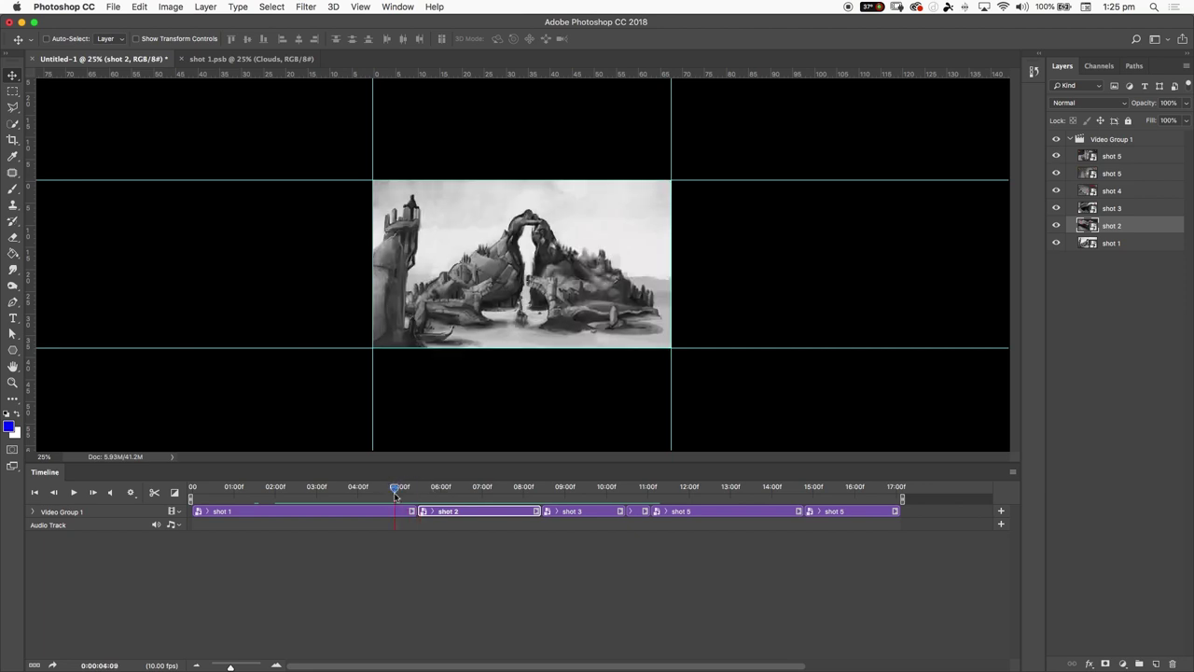
{"action": "left_click", "coordinate": [173, 492]}
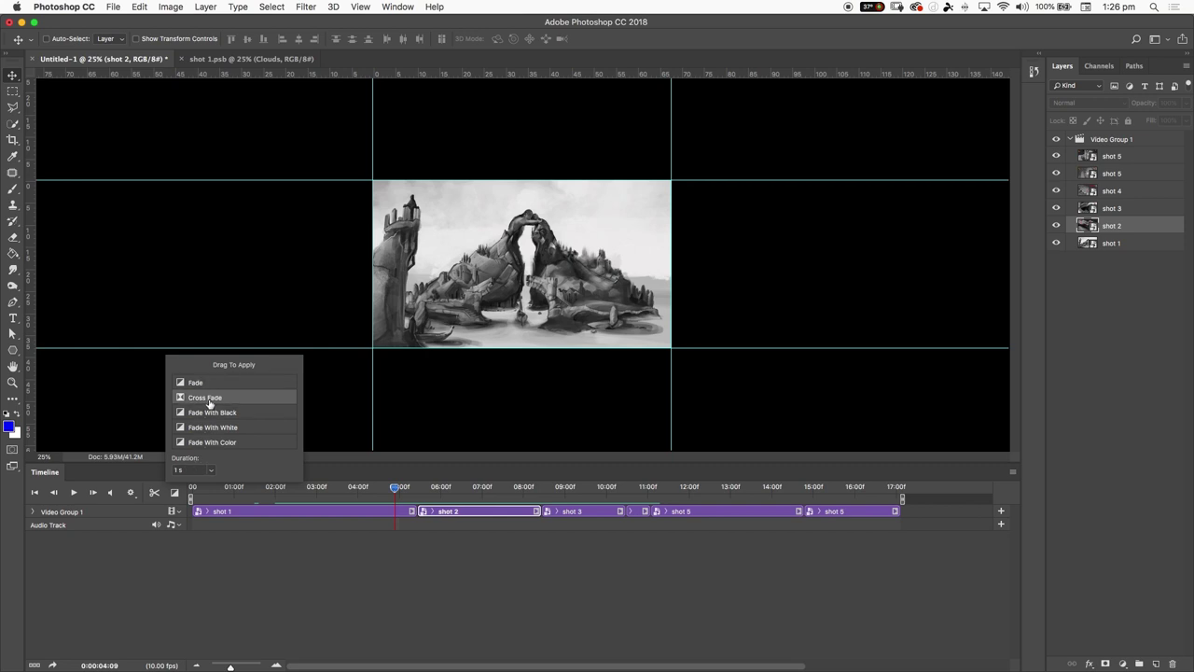
{"action": "left_click_drag", "start_coordinate": [209, 403], "coordinate": [415, 517]}
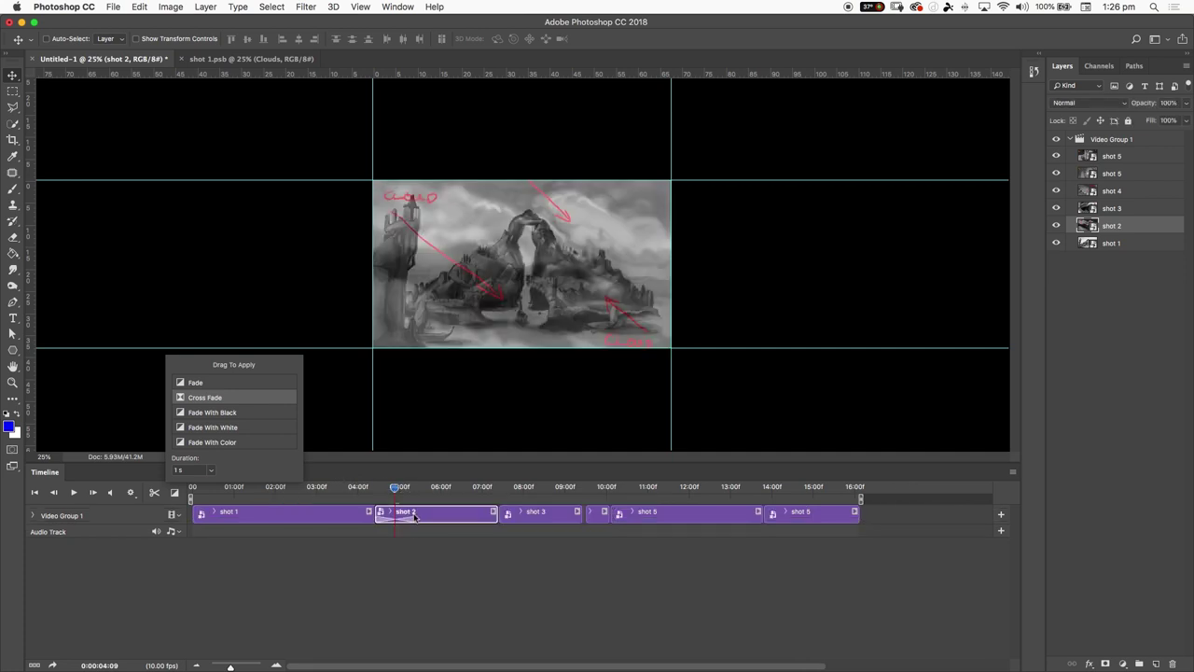
- Play the timeline from the 4-second mark to review the cross fade into shot 2
{"action": "left_click", "coordinate": [394, 495]}
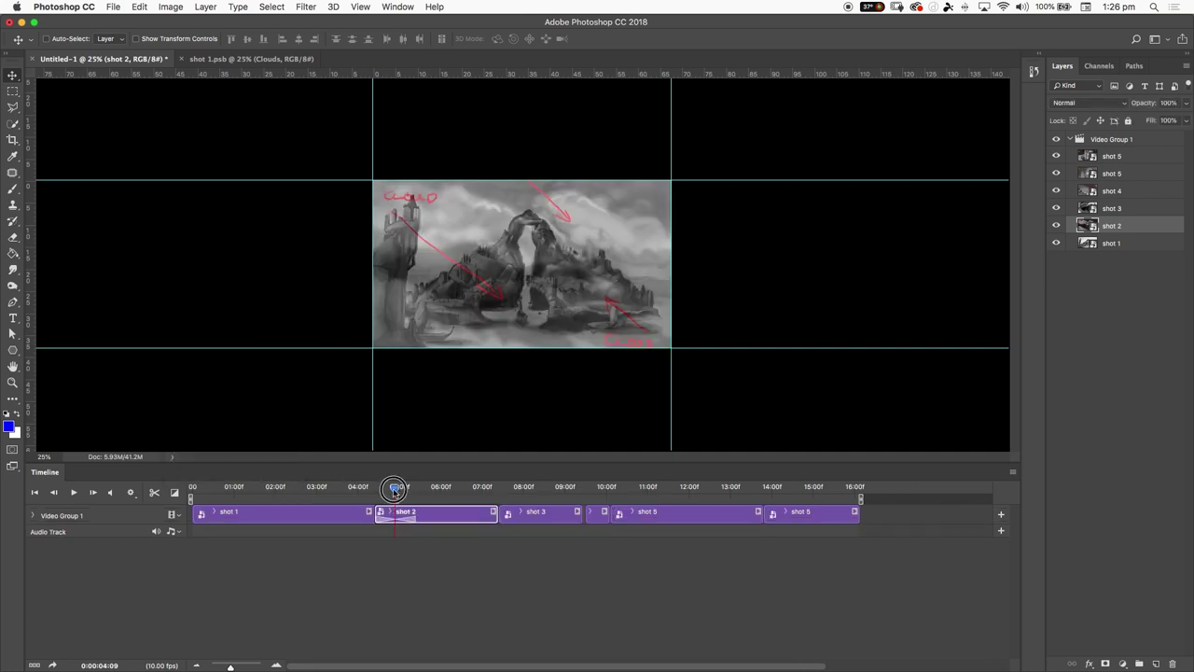
{"action": "left_click", "coordinate": [357, 491]}
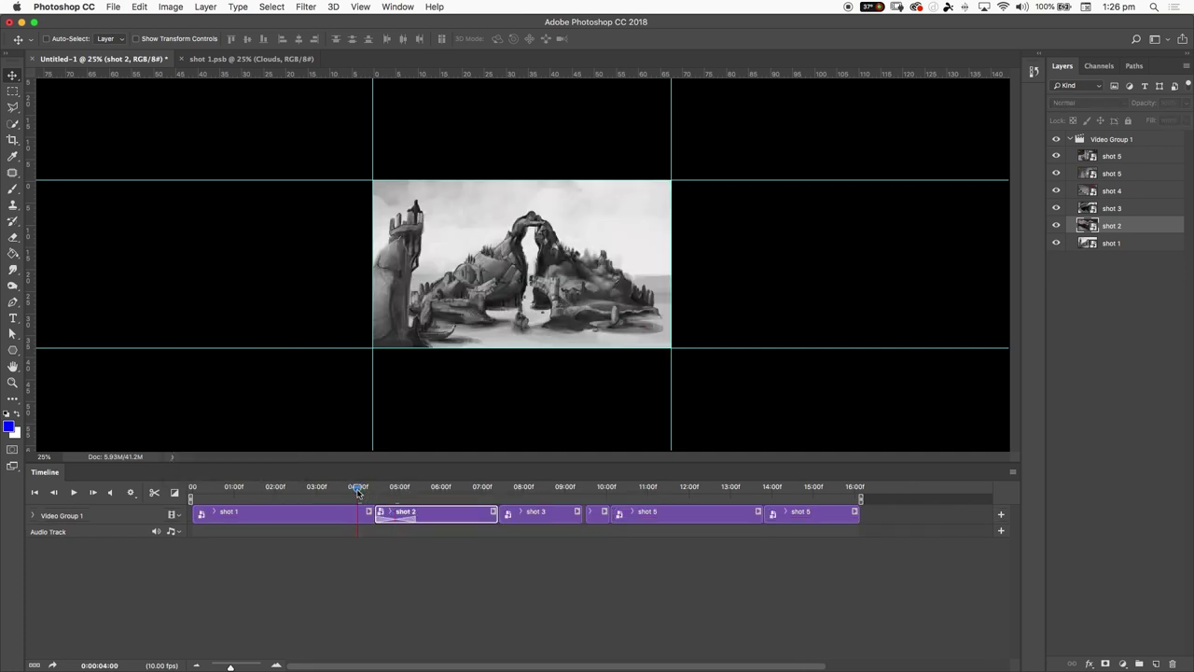
{"action": "key", "text": "space"}
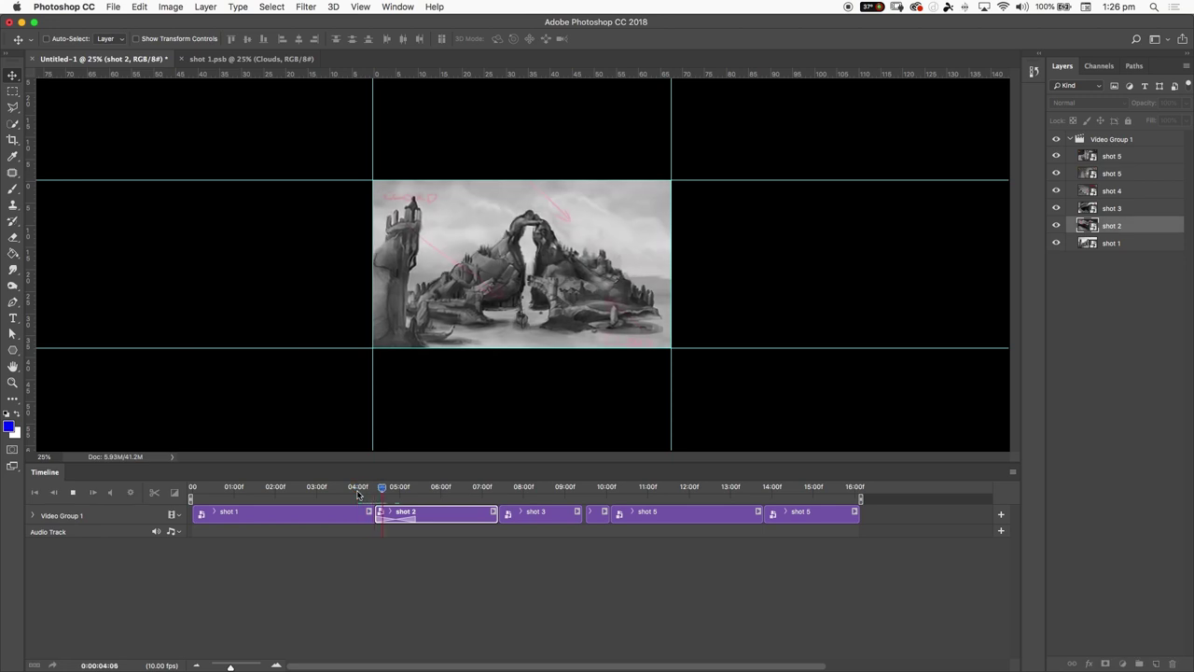
{"action": "key", "text": "space"}
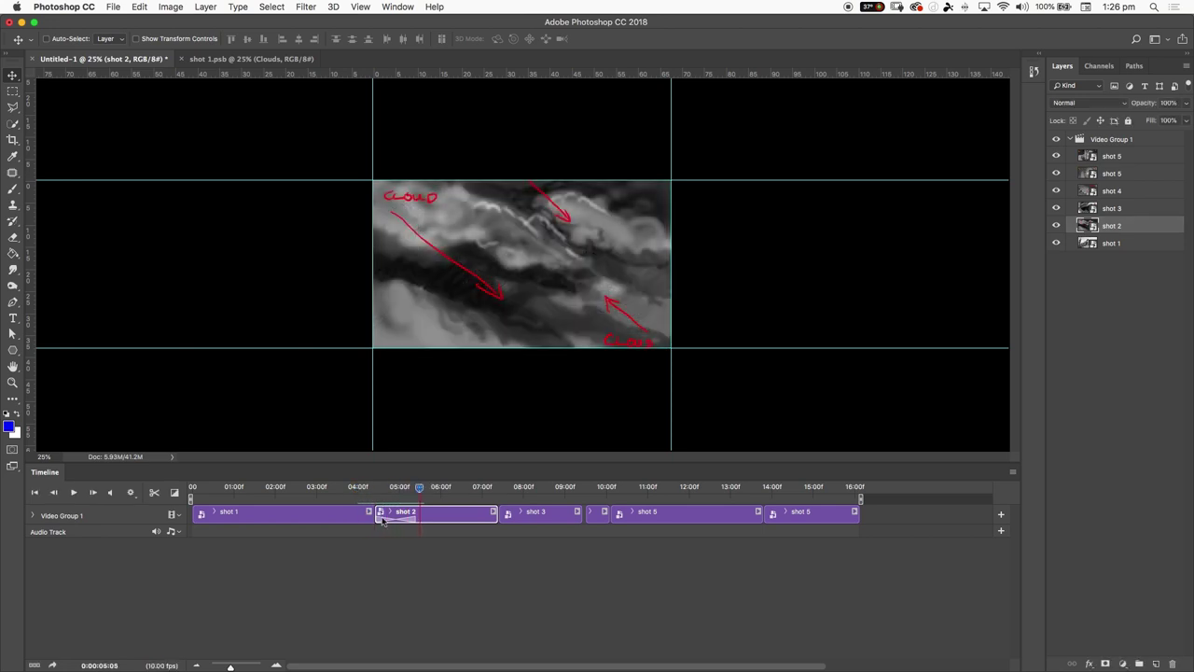
- Change the transition at the start of shot 2 to a longer Fade With Black and play it back
{"action": "left_click", "coordinate": [385, 520]}
{"action": "right_click", "coordinate": [386, 520]}
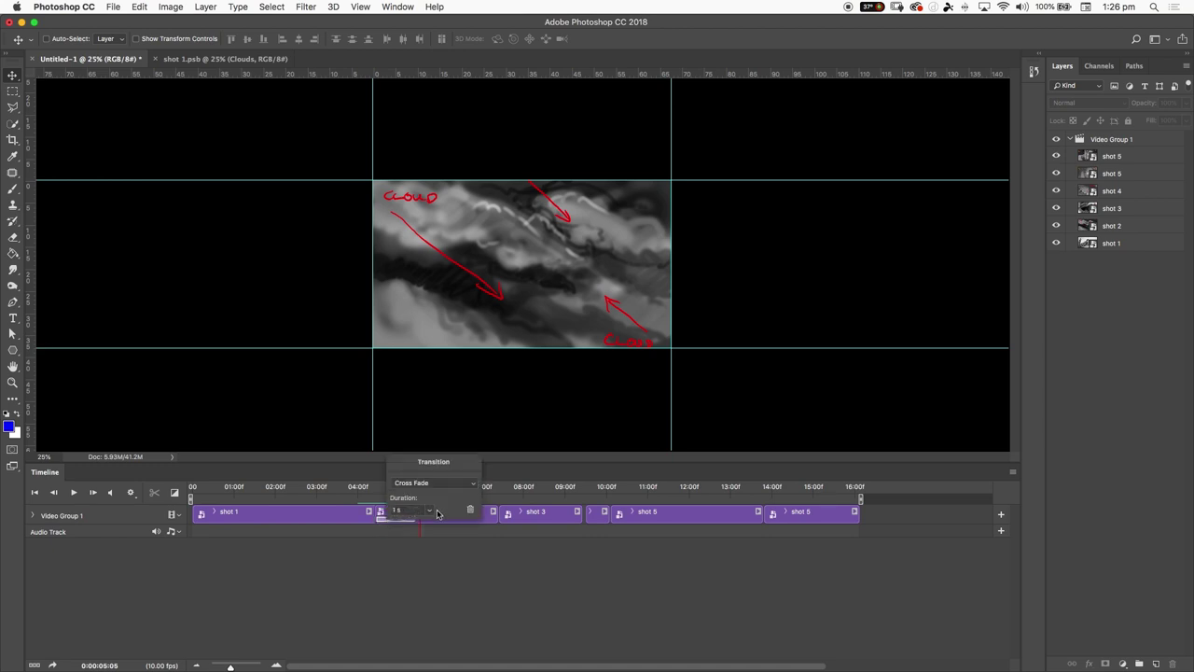
{"action": "left_click", "coordinate": [429, 512]}
{"action": "left_click_drag", "start_coordinate": [418, 525], "coordinate": [448, 524]}
{"action": "left_click", "coordinate": [426, 483]}
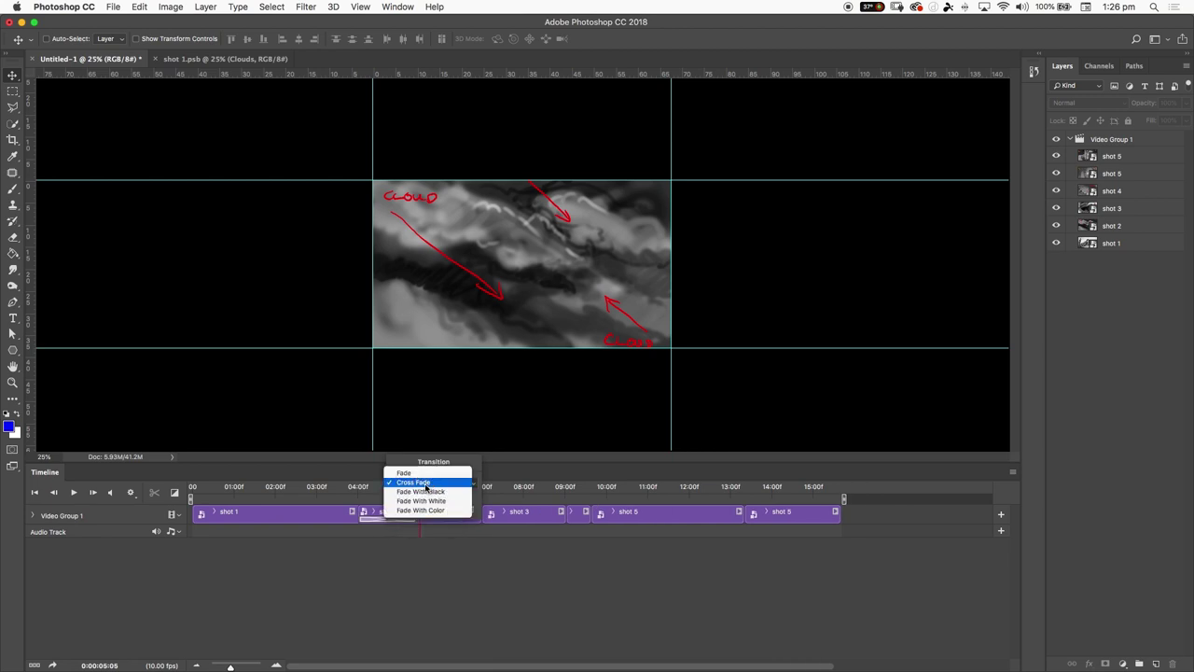
{"action": "left_click", "coordinate": [420, 493]}
{"action": "left_click", "coordinate": [339, 561]}
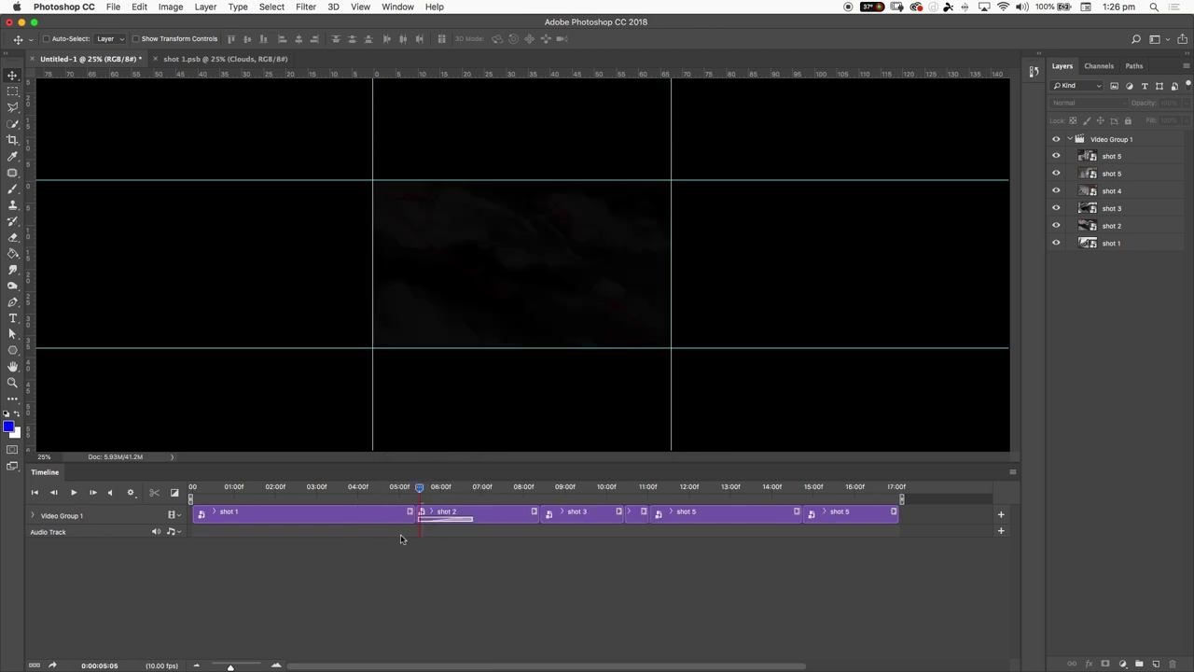
{"action": "key", "text": "space"}
{"action": "key", "text": "space"}
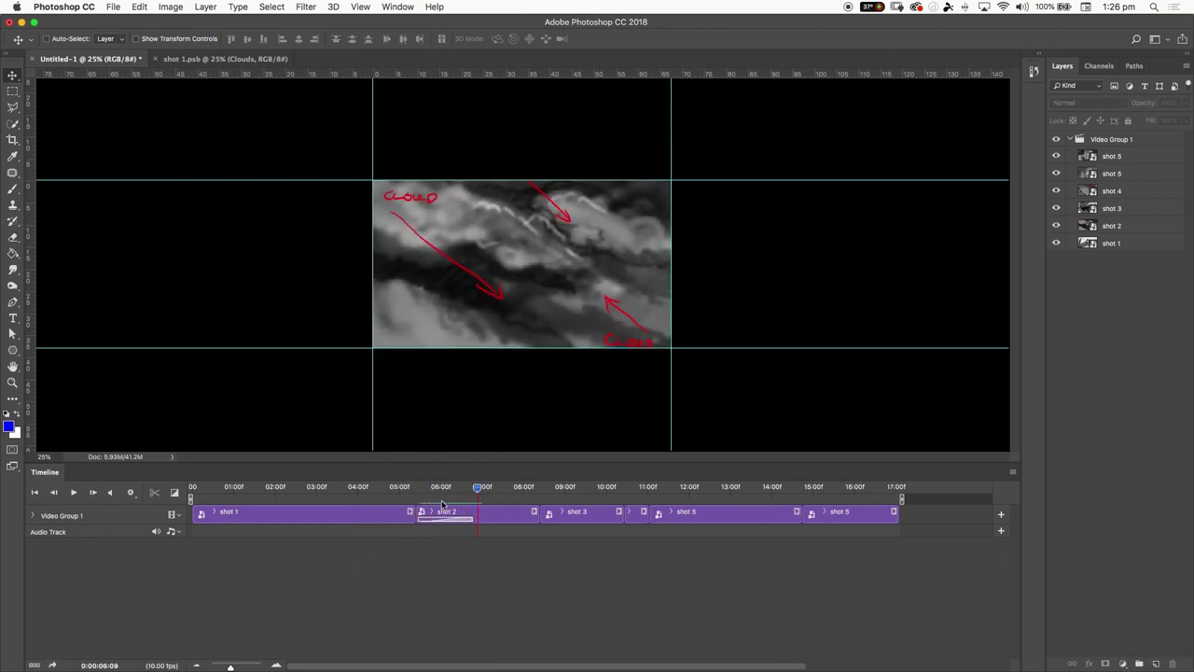
- Apply a 1-second Fade With White transition to the end of shot 1
{"action": "left_click_drag", "start_coordinate": [460, 495], "coordinate": [407, 508]}
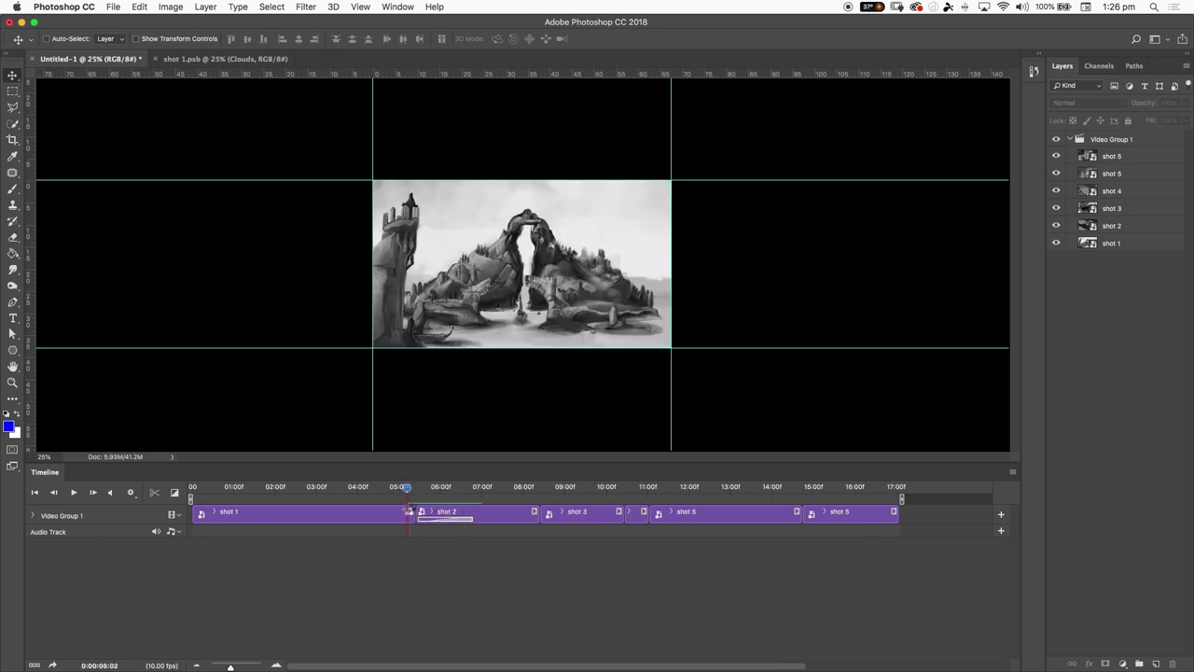
{"action": "left_click", "coordinate": [175, 492]}
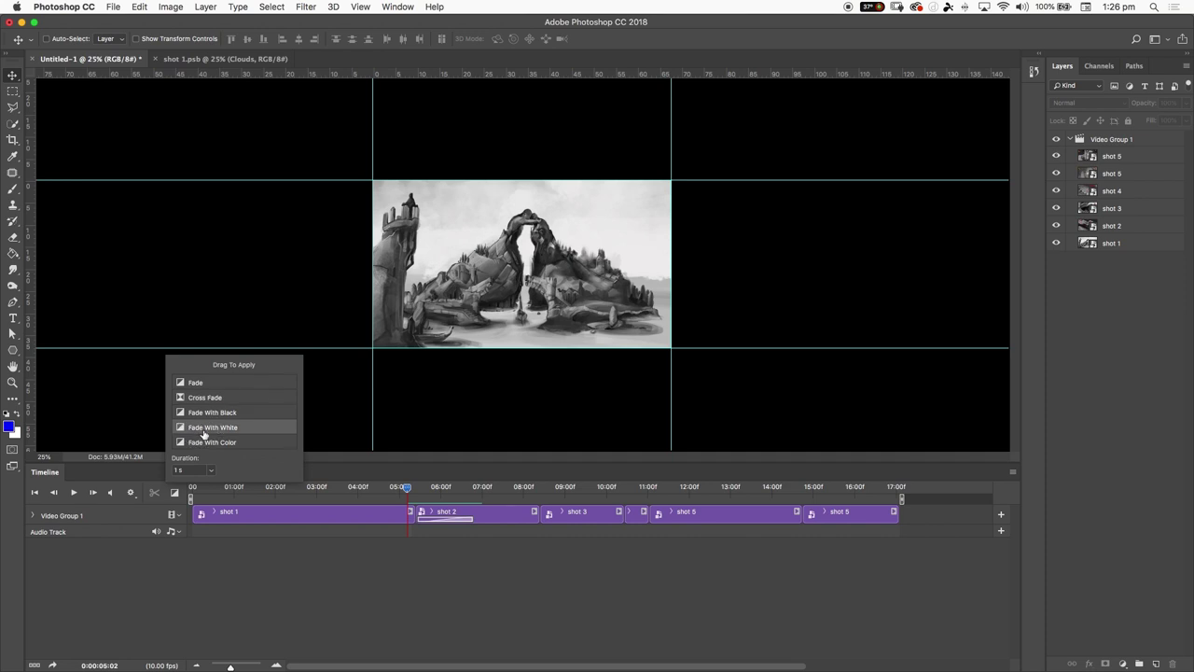
{"action": "left_click_drag", "start_coordinate": [201, 429], "coordinate": [405, 524]}
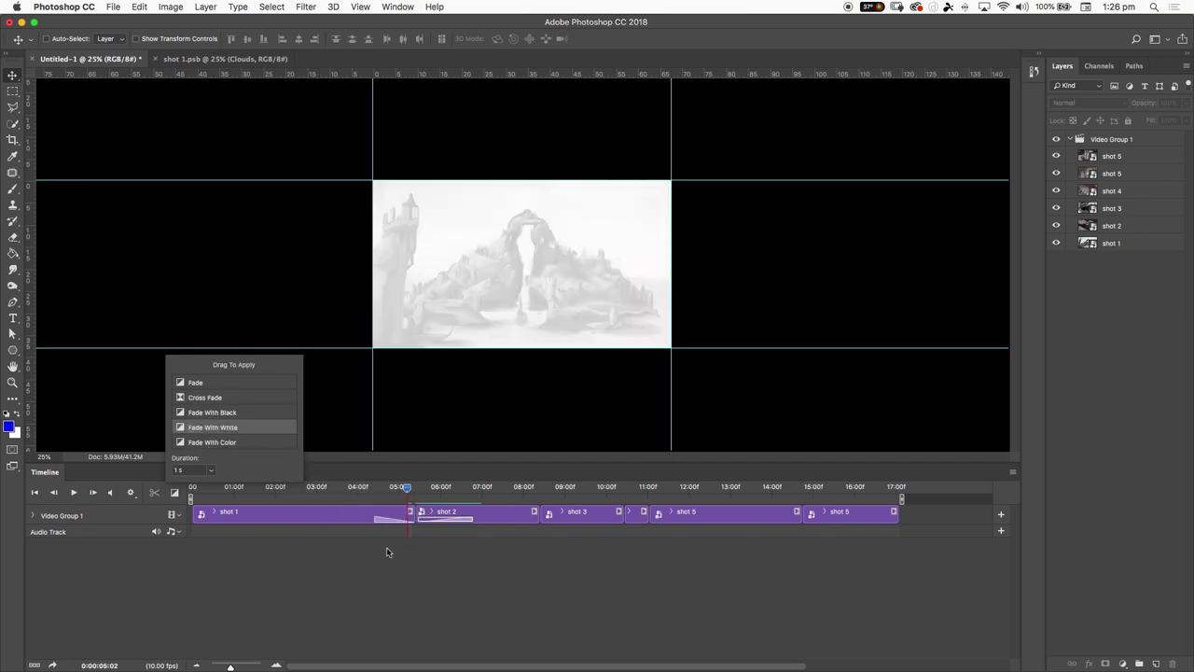
{"action": "left_click", "coordinate": [402, 493]}
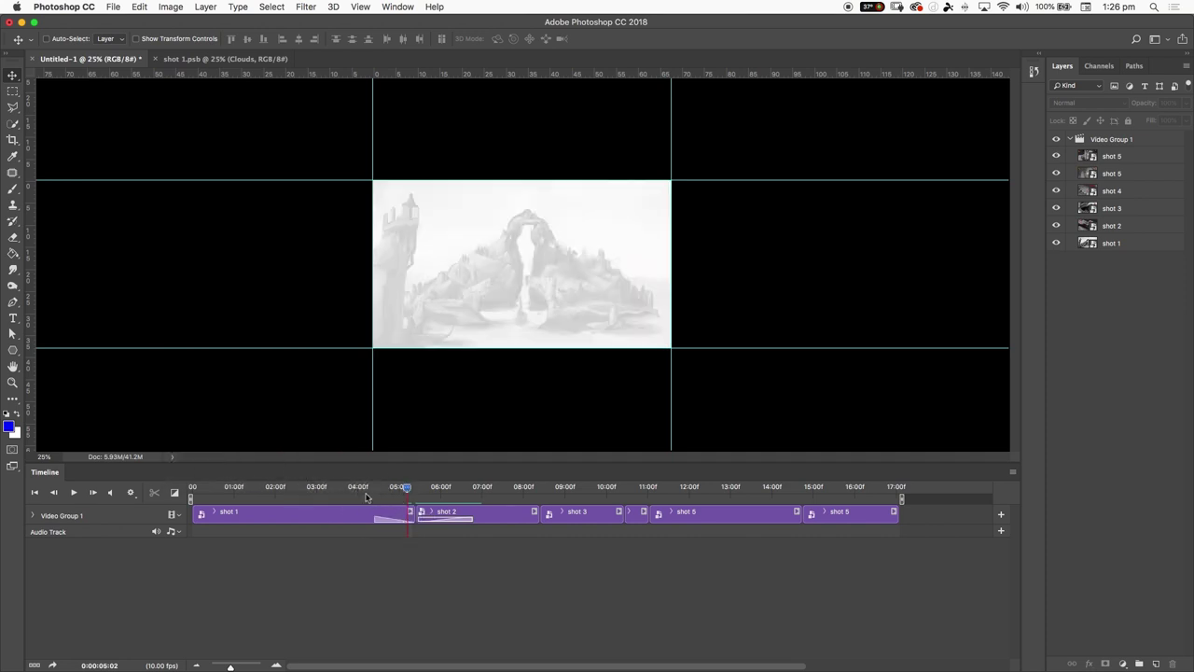
- Play the timeline from about the 4-second mark to review the fades between shot 1 and shot 2
{"action": "left_click", "coordinate": [363, 492]}
{"action": "key", "text": "space"}
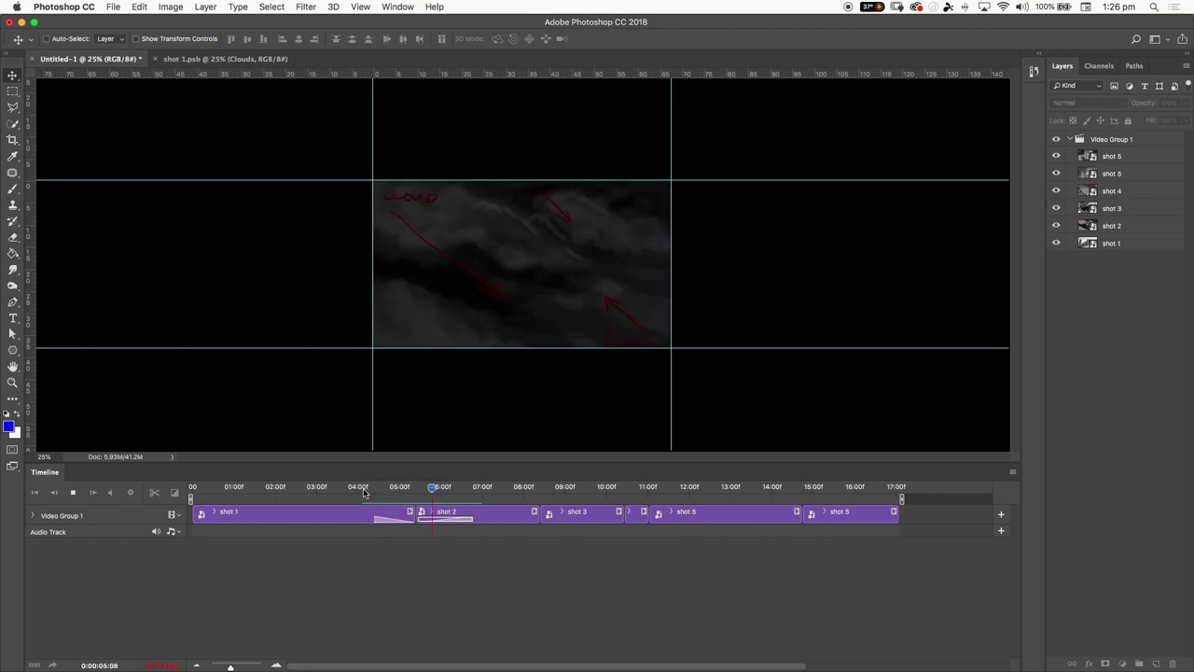
{"action": "key", "text": "space"}
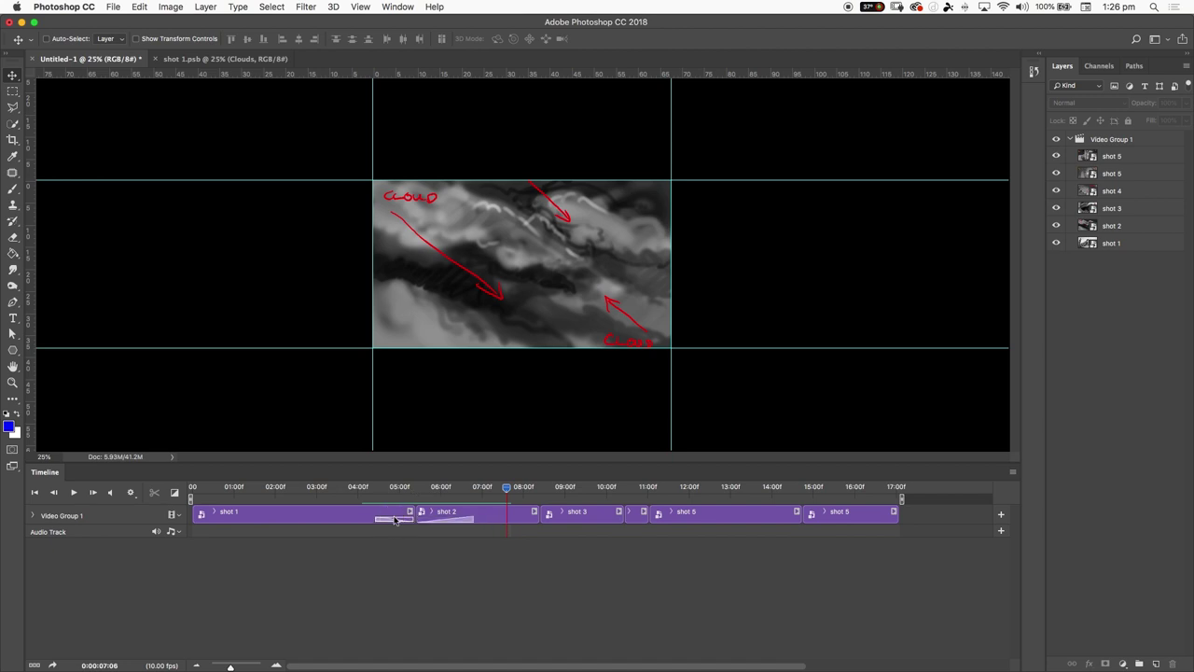
- Delete the fade transitions at the end of shot 1 and the start of shot 2
{"action": "left_click", "coordinate": [394, 517]}
{"action": "left_click", "coordinate": [479, 513]}
{"action": "left_click", "coordinate": [460, 519]}
{"action": "left_click", "coordinate": [545, 508]}
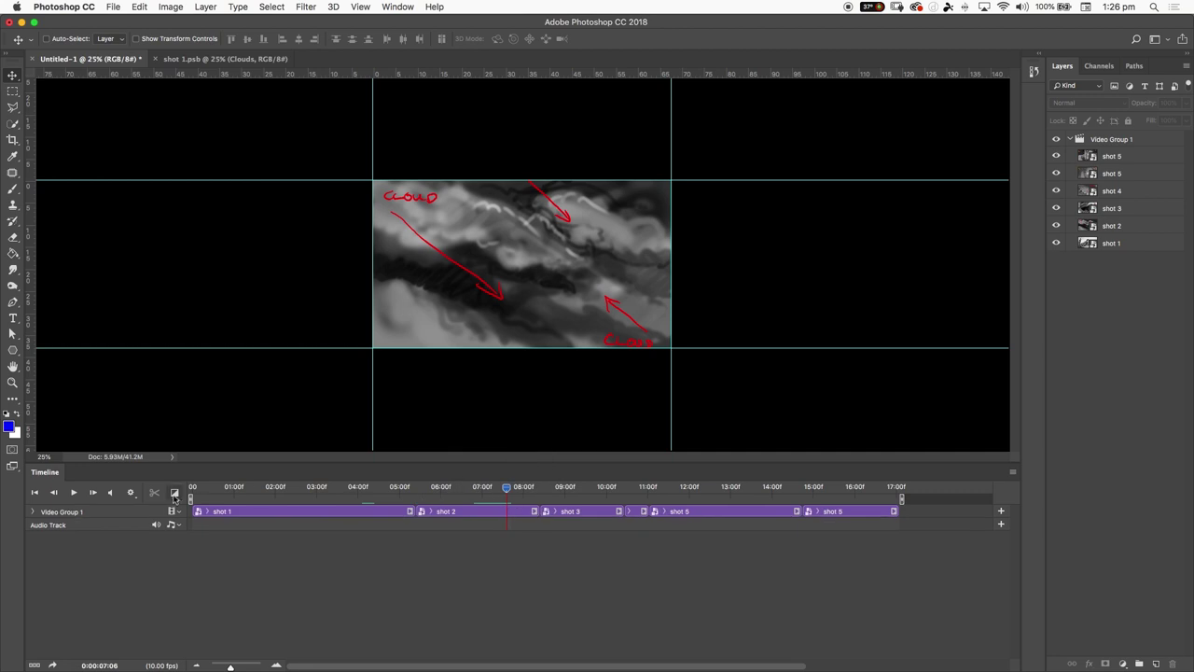
- Apply a Cross Fade transition between shot 1 and shot 2 and scrub across it to check the blend
{"action": "left_click", "coordinate": [174, 492]}
{"action": "left_click_drag", "start_coordinate": [207, 402], "coordinate": [410, 516]}
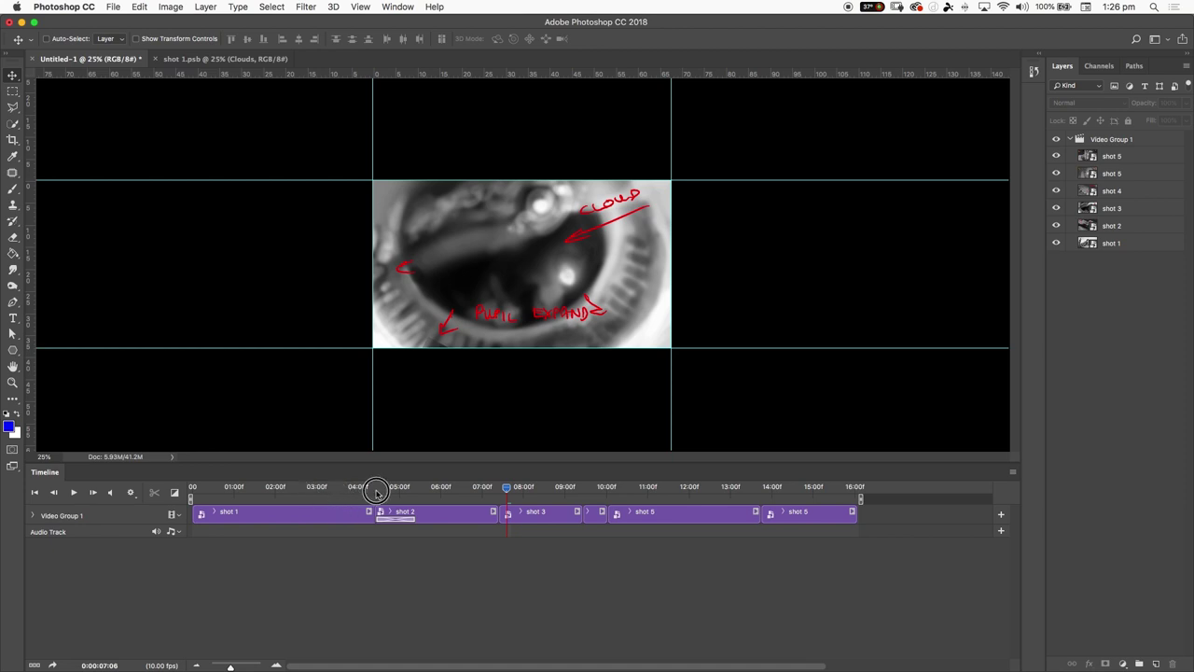
{"action": "left_click_drag", "start_coordinate": [376, 492], "coordinate": [439, 497]}
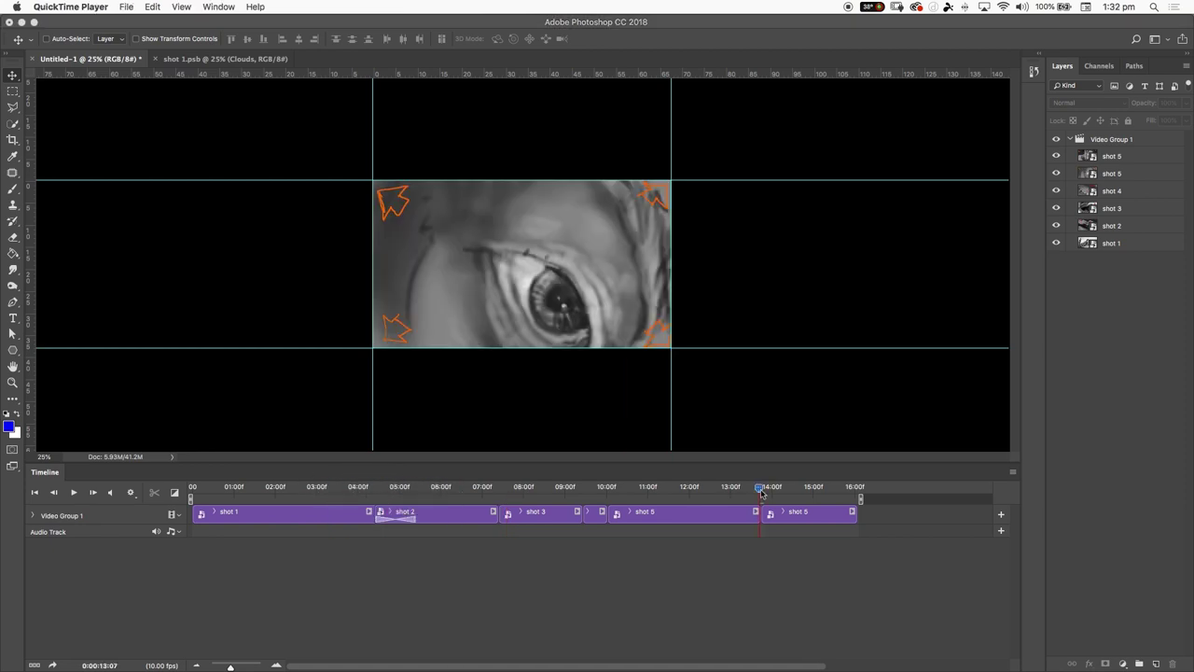
- Reveal the animation properties of the first shot 5 clip and set a Transform keyframe at its start, 0:00:10:01
{"action": "left_click_drag", "start_coordinate": [765, 487], "coordinate": [675, 494]}
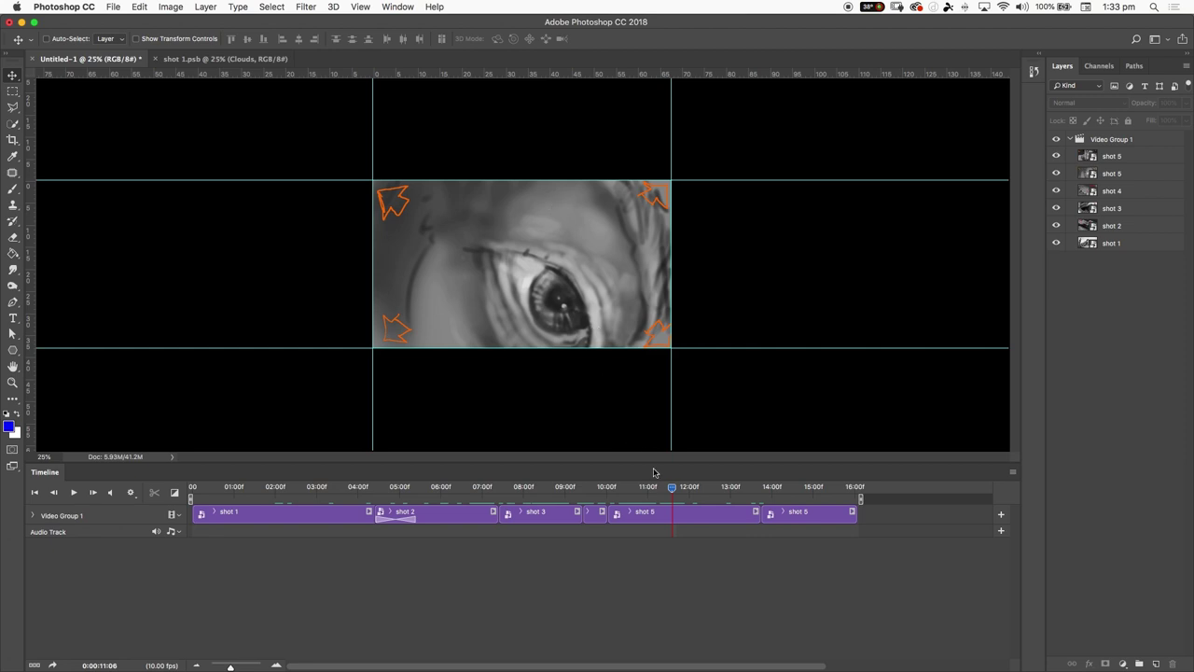
{"action": "left_click_drag", "start_coordinate": [672, 486], "coordinate": [611, 499]}
{"action": "left_click", "coordinate": [33, 516]}
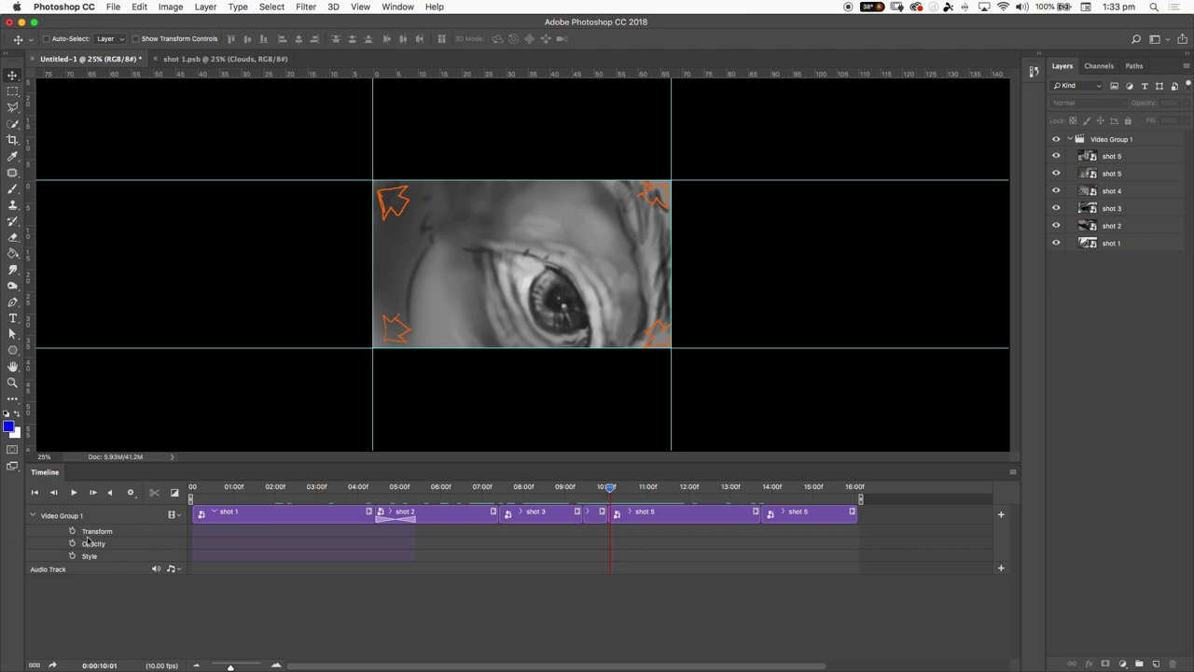
{"action": "left_click", "coordinate": [34, 516]}
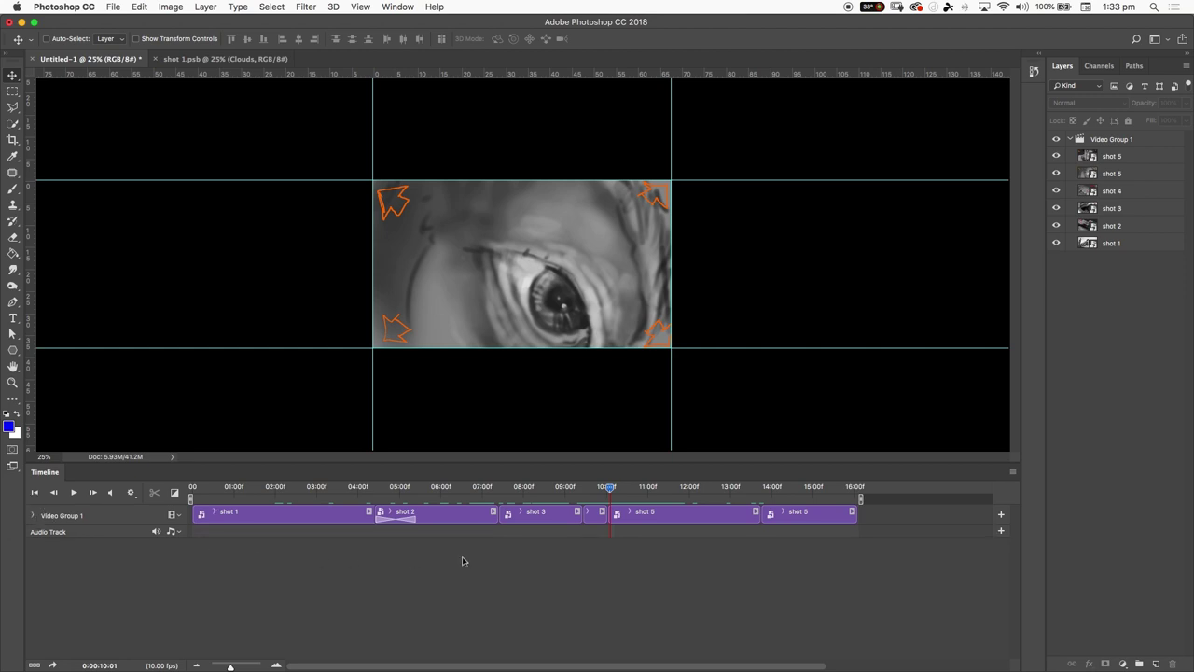
{"action": "left_click", "coordinate": [651, 519]}
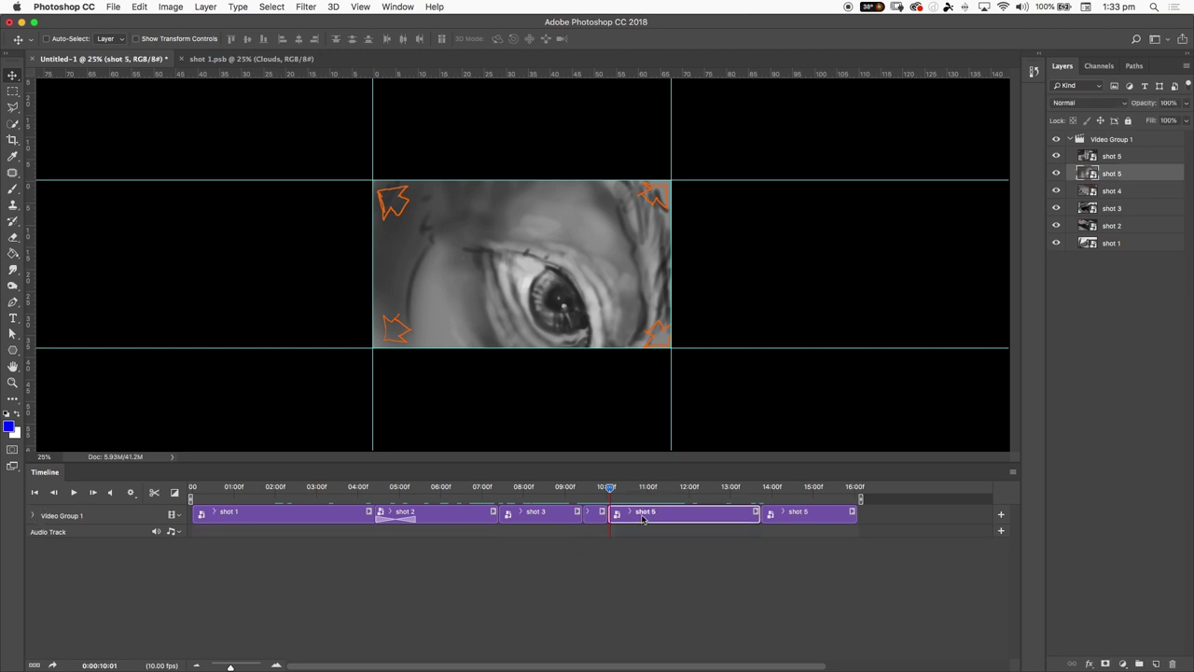
{"action": "left_click_drag", "start_coordinate": [610, 489], "coordinate": [610, 493]}
{"action": "left_click", "coordinate": [629, 515]}
{"action": "left_click", "coordinate": [631, 512]}
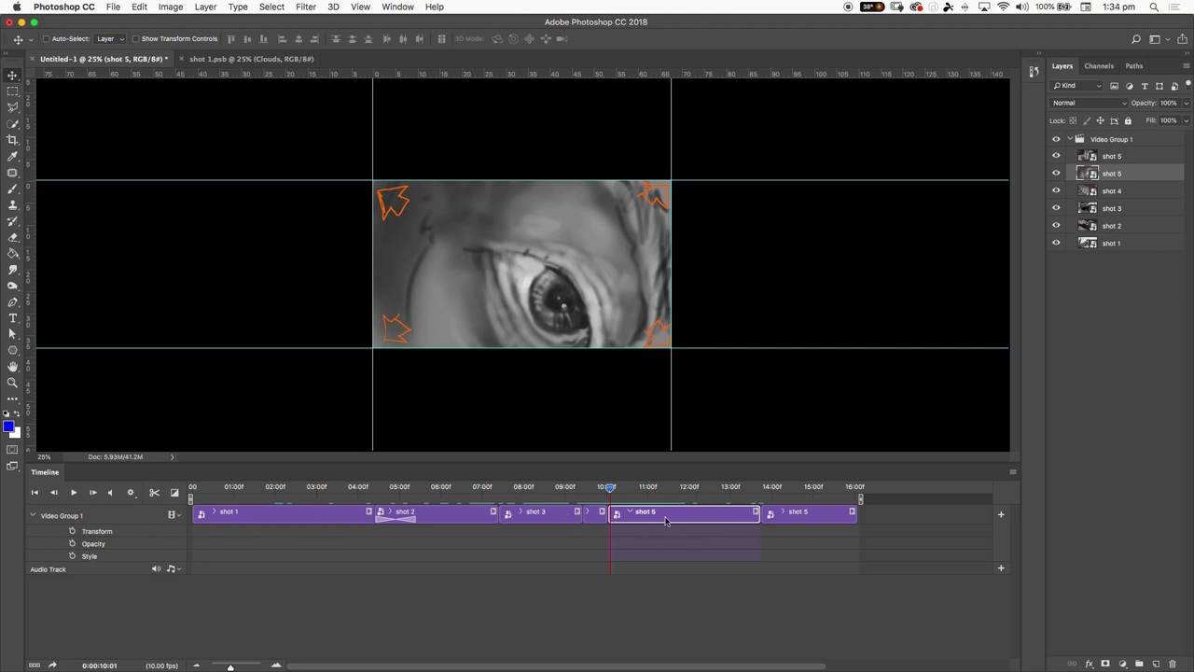
{"action": "left_click", "coordinate": [71, 531]}
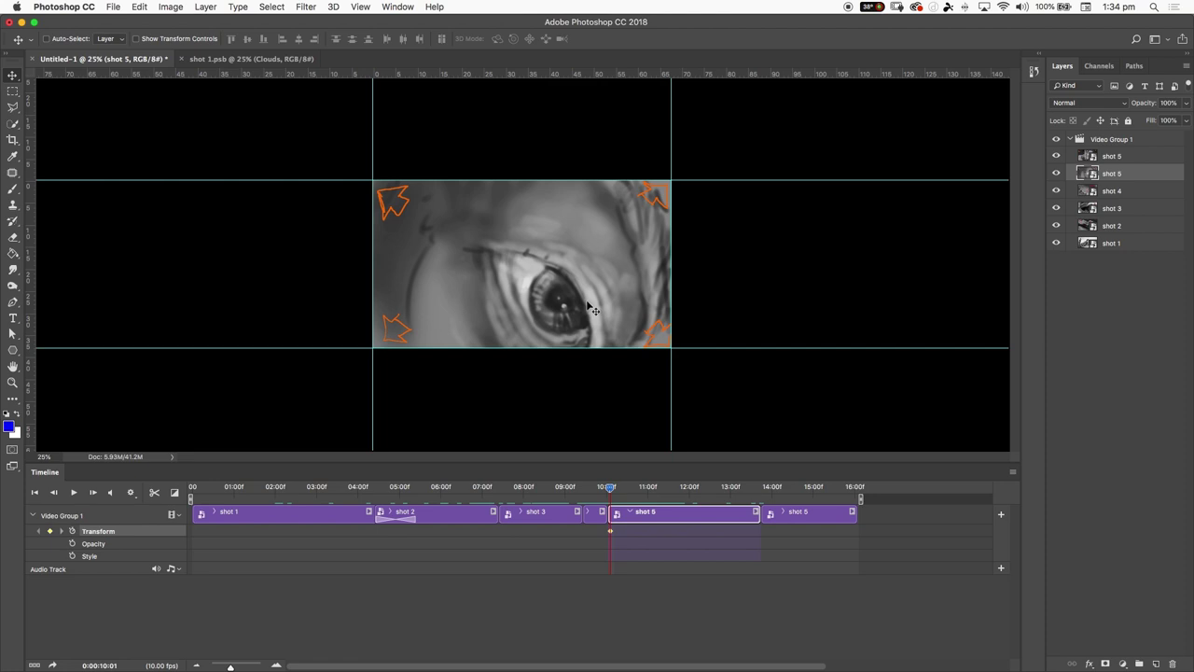
- Scale the eye image up to about 170%, rotate it about -24.6°, and position the eye close-up for the opening keyframe
{"action": "key", "text": "super+t"}
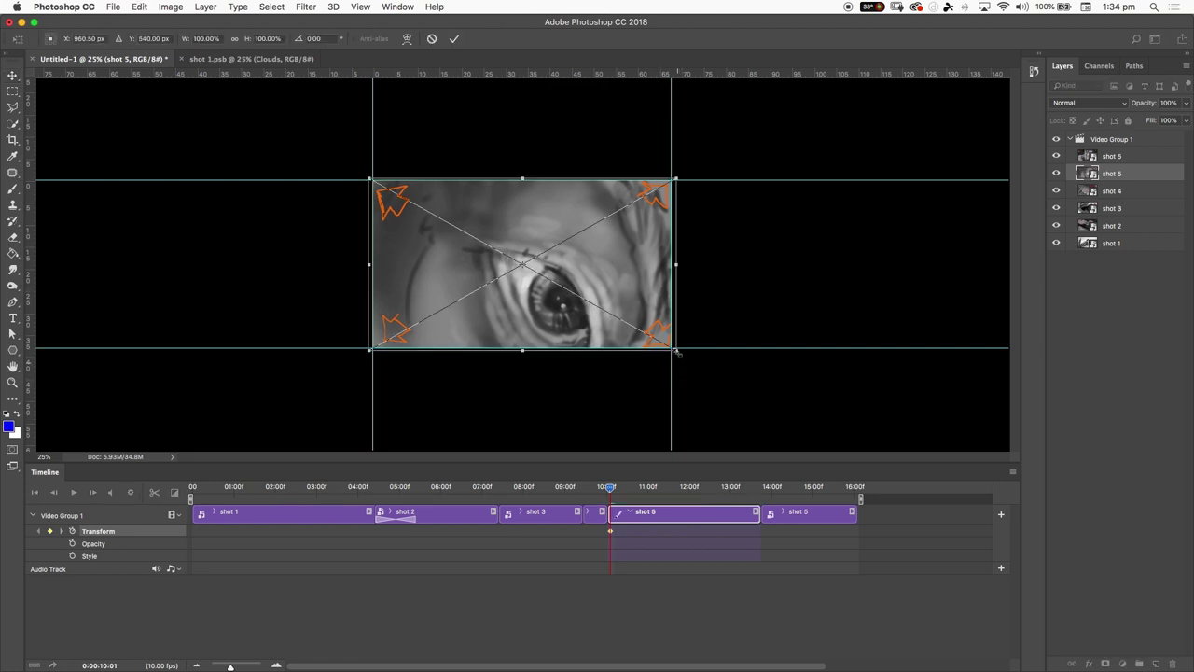
{"action": "left_click_drag", "start_coordinate": [678, 353], "coordinate": [755, 435]}
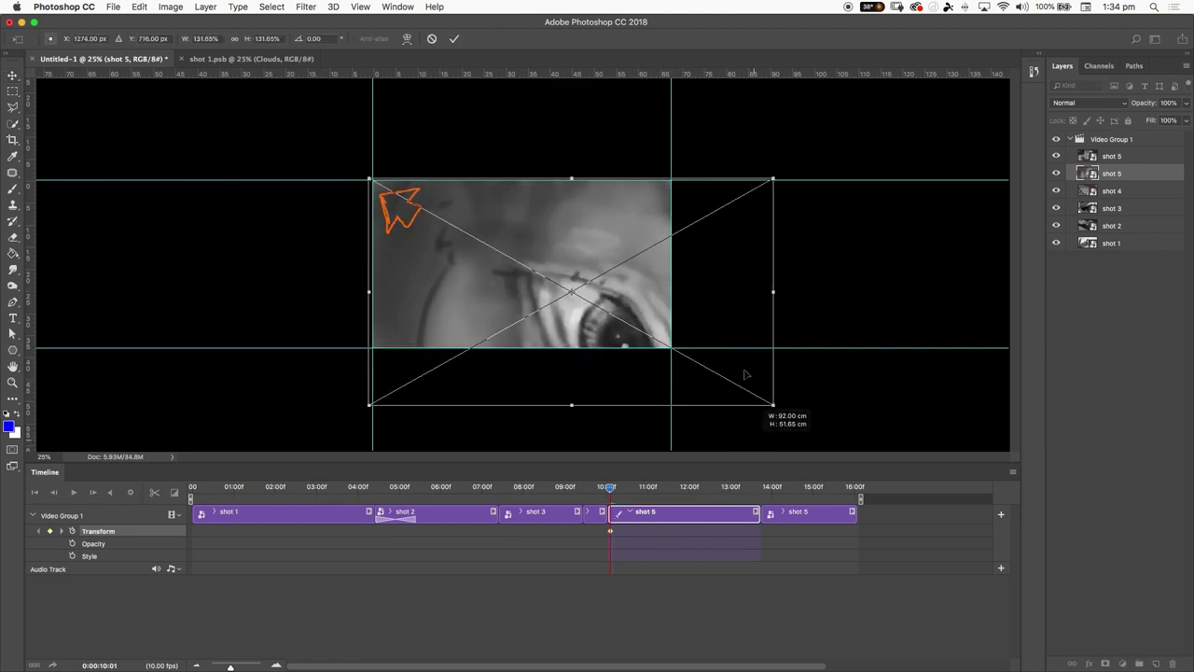
{"action": "left_click_drag", "start_coordinate": [745, 374], "coordinate": [746, 374]}
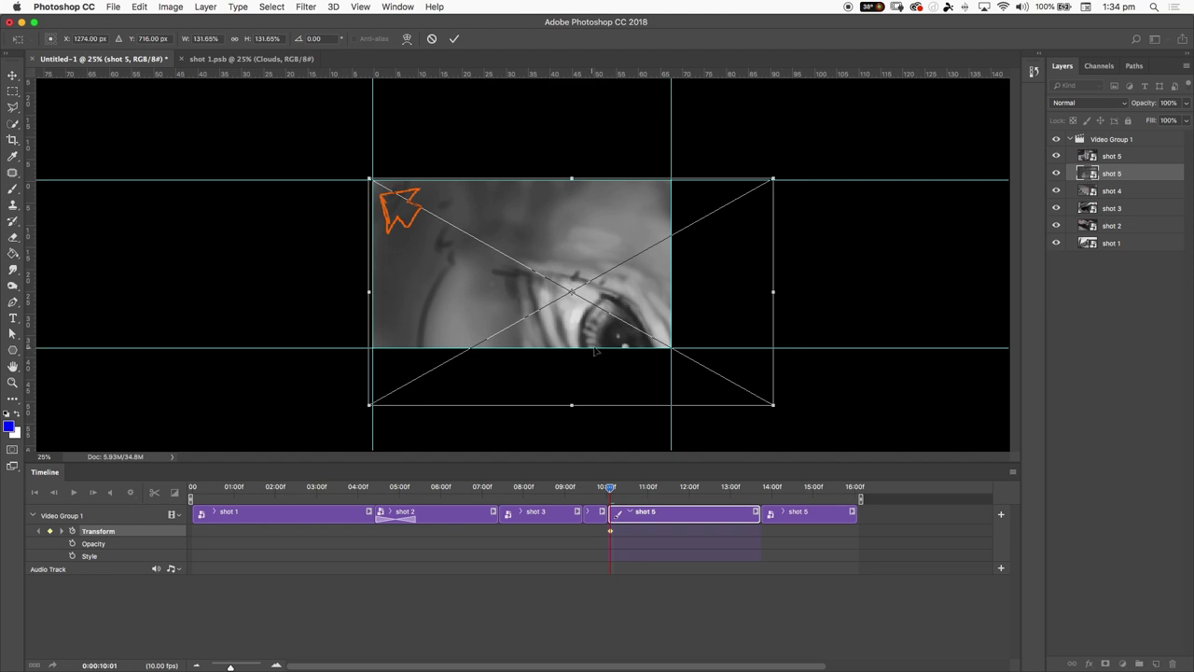
{"action": "left_click_drag", "start_coordinate": [677, 307], "coordinate": [606, 271]}
{"action": "left_click_drag", "start_coordinate": [736, 336], "coordinate": [786, 328]}
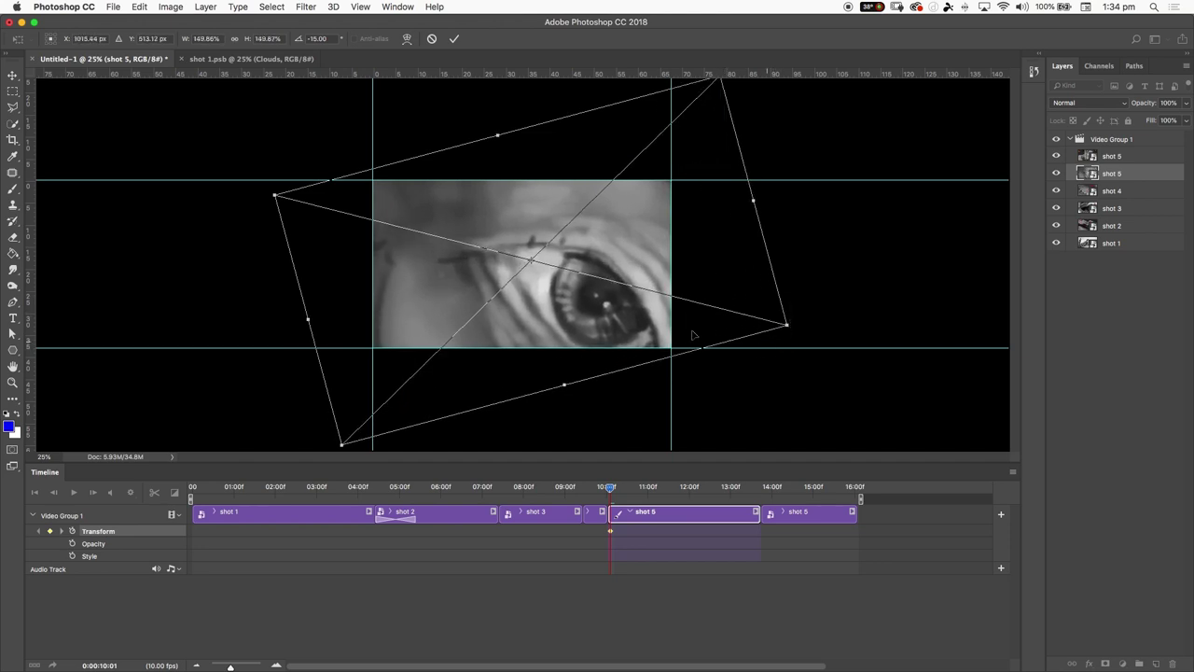
{"action": "left_click_drag", "start_coordinate": [693, 334], "coordinate": [666, 307]}
{"action": "left_click_drag", "start_coordinate": [784, 349], "coordinate": [837, 299]}
{"action": "key", "text": "Return"}
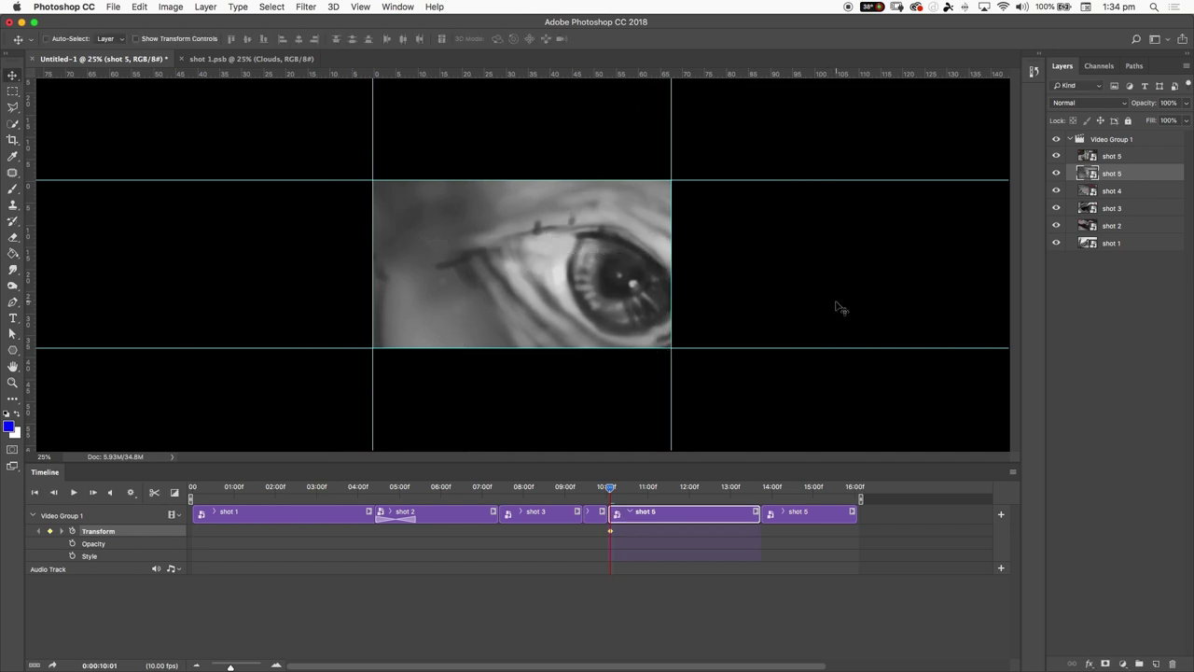
- At 0:00:13:07, free-transform the eye image smaller and nearly level so it just fills the frame, creating the ending Transform keyframe
{"action": "key", "text": "super+minus"}
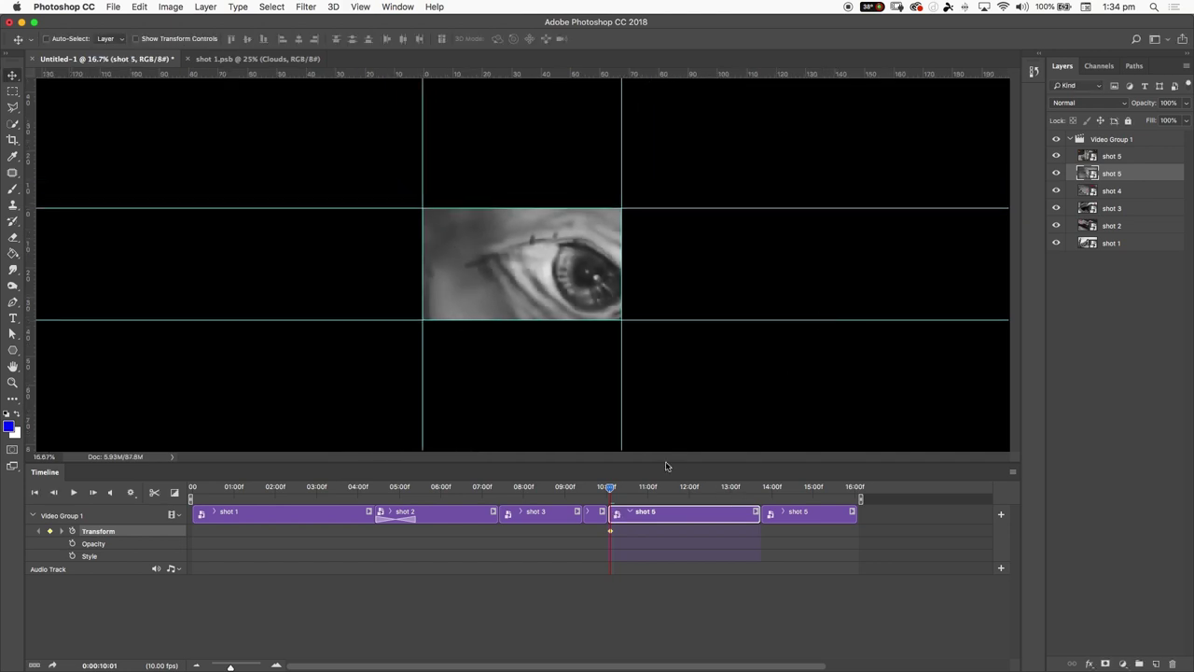
{"action": "left_click_drag", "start_coordinate": [613, 491], "coordinate": [759, 494]}
{"action": "left_click_drag", "start_coordinate": [759, 491], "coordinate": [759, 488]}
{"action": "key", "text": "super+t"}
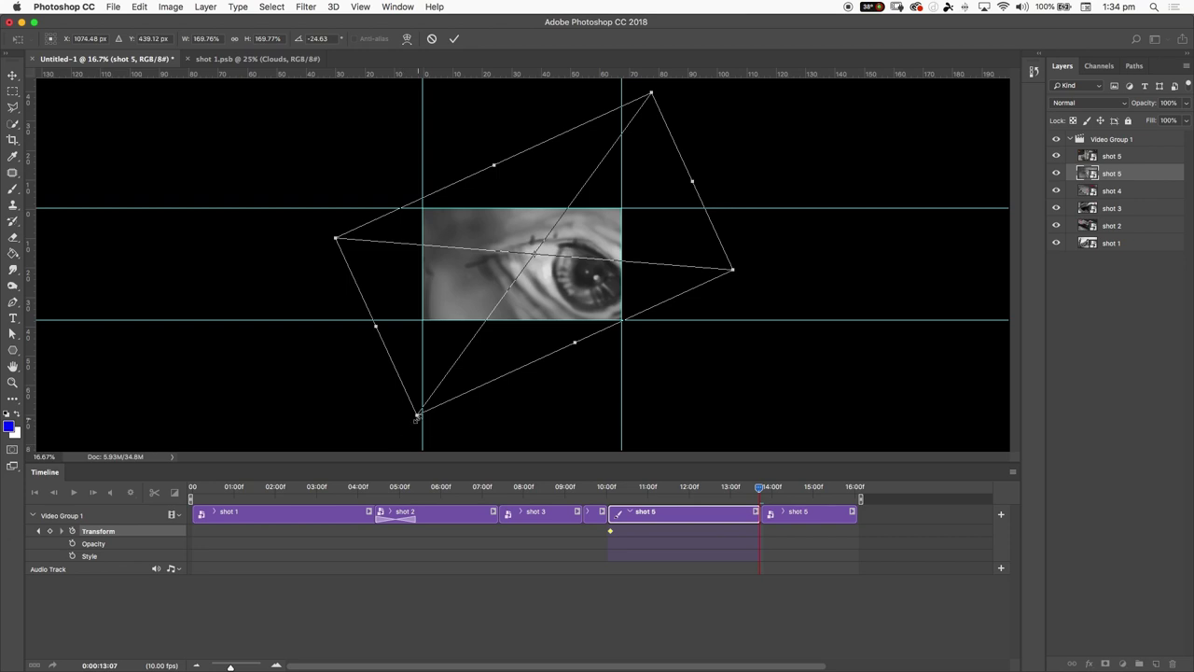
{"action": "left_click_drag", "start_coordinate": [417, 416], "coordinate": [373, 309]}
{"action": "left_click_drag", "start_coordinate": [451, 201], "coordinate": [446, 235]}
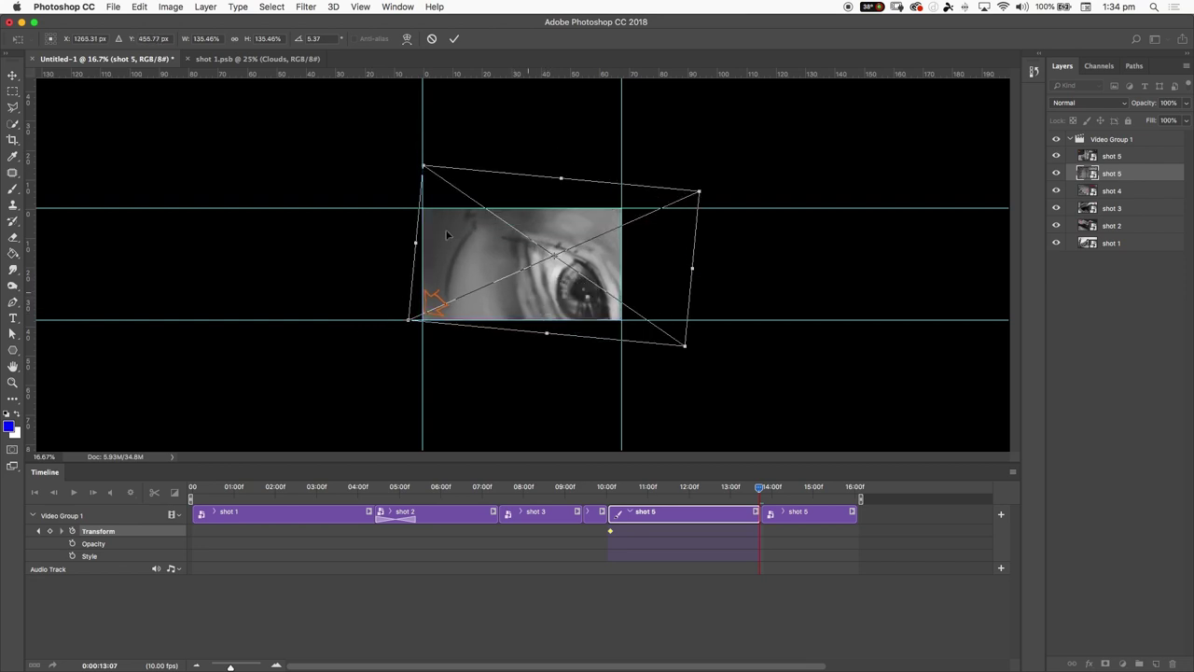
{"action": "left_click_drag", "start_coordinate": [424, 163], "coordinate": [463, 194]}
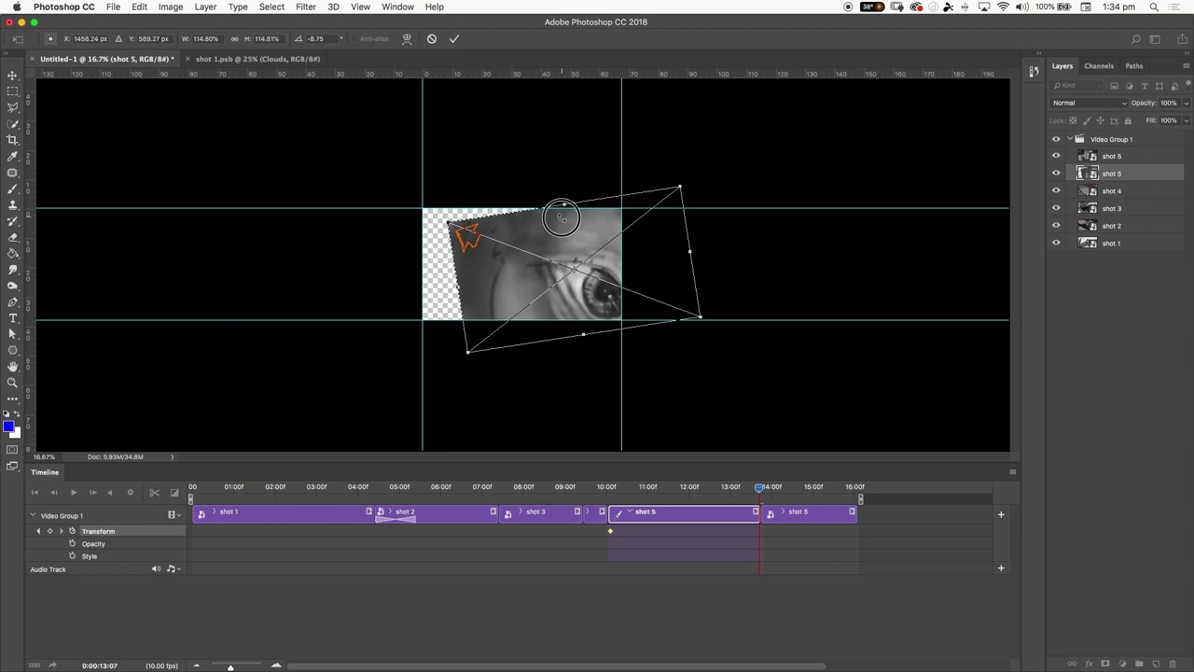
{"action": "left_click_drag", "start_coordinate": [560, 214], "coordinate": [519, 195]}
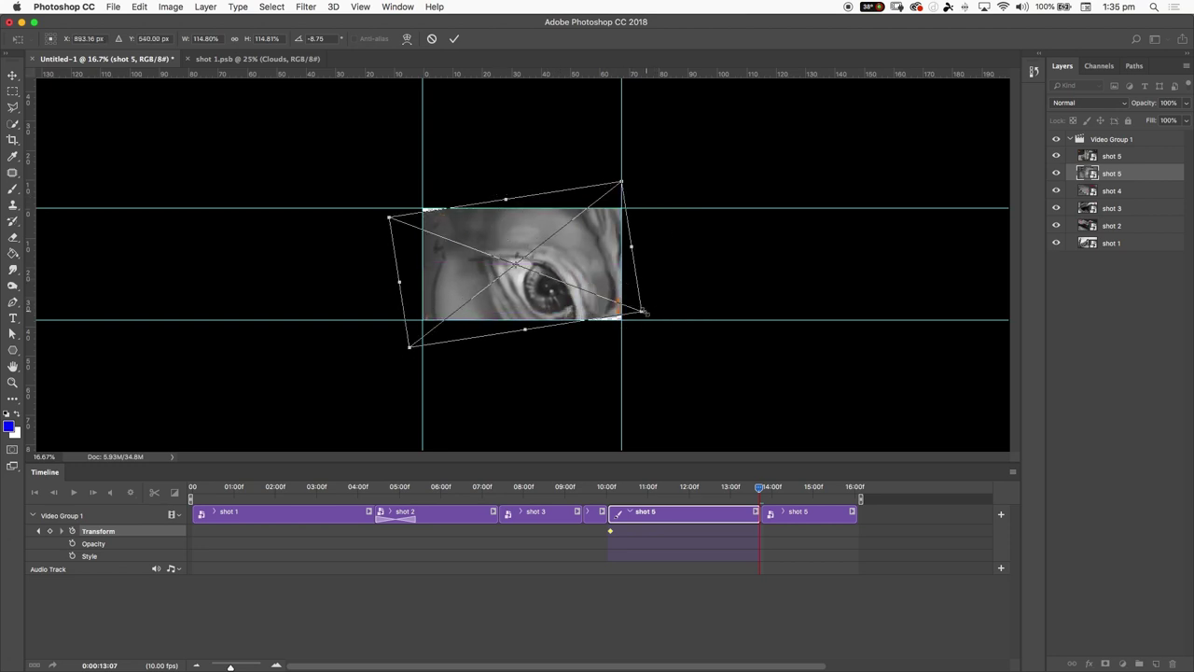
{"action": "left_click_drag", "start_coordinate": [645, 314], "coordinate": [666, 324]}
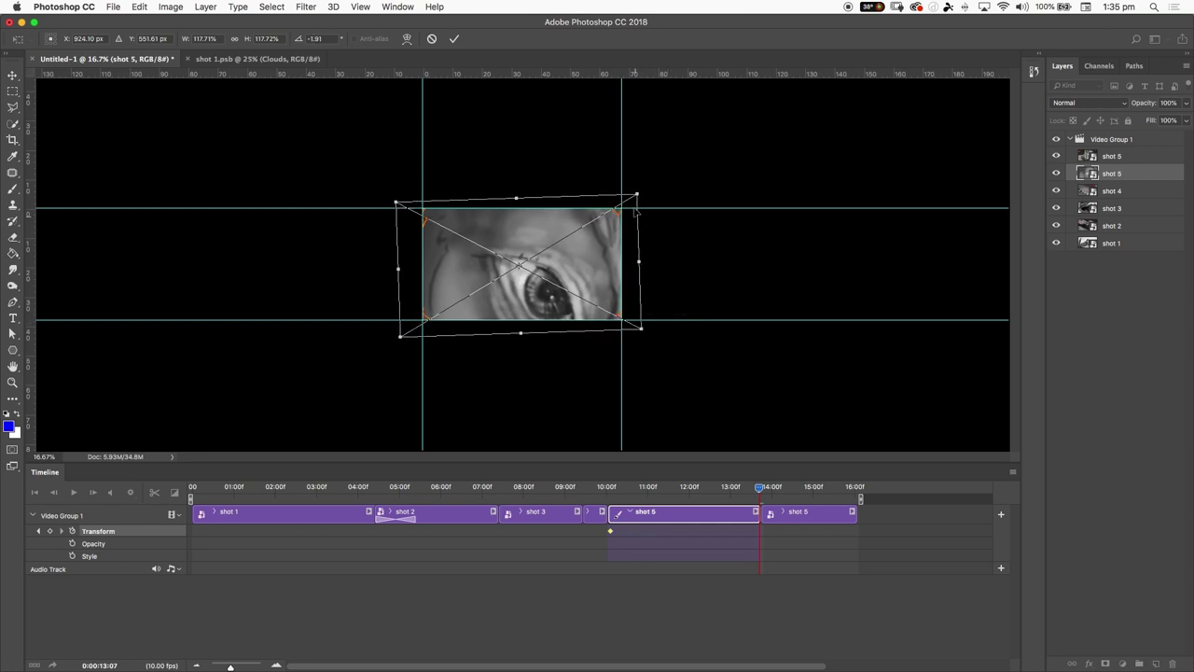
{"action": "left_click_drag", "start_coordinate": [635, 191], "coordinate": [603, 227]}
{"action": "key", "text": "Return"}
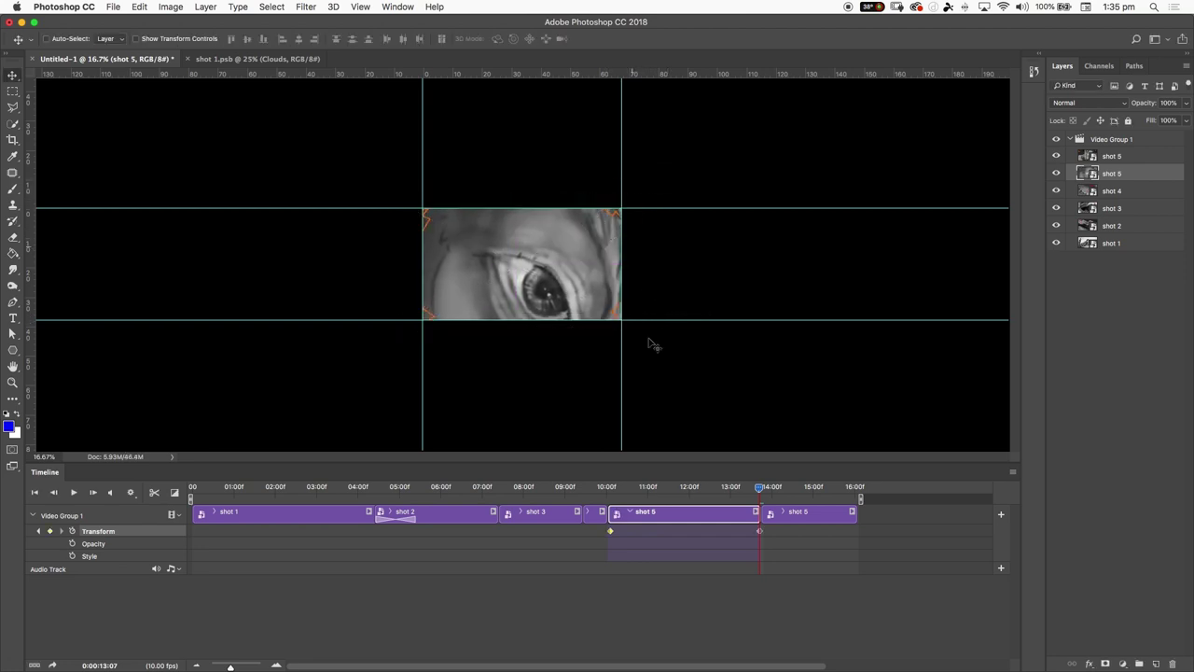
- Scrub the timeline to review the eye clip's animated move and the earlier shots
{"action": "mouse_move", "coordinate": [746, 492]}
{"action": "left_mouse_down"}
{"action": "mouse_move", "coordinate": [590, 489]}
{"action": "mouse_move", "coordinate": [770, 501]}
{"action": "mouse_move", "coordinate": [618, 501]}
{"action": "mouse_move", "coordinate": [688, 501]}
{"action": "left_mouse_up"}
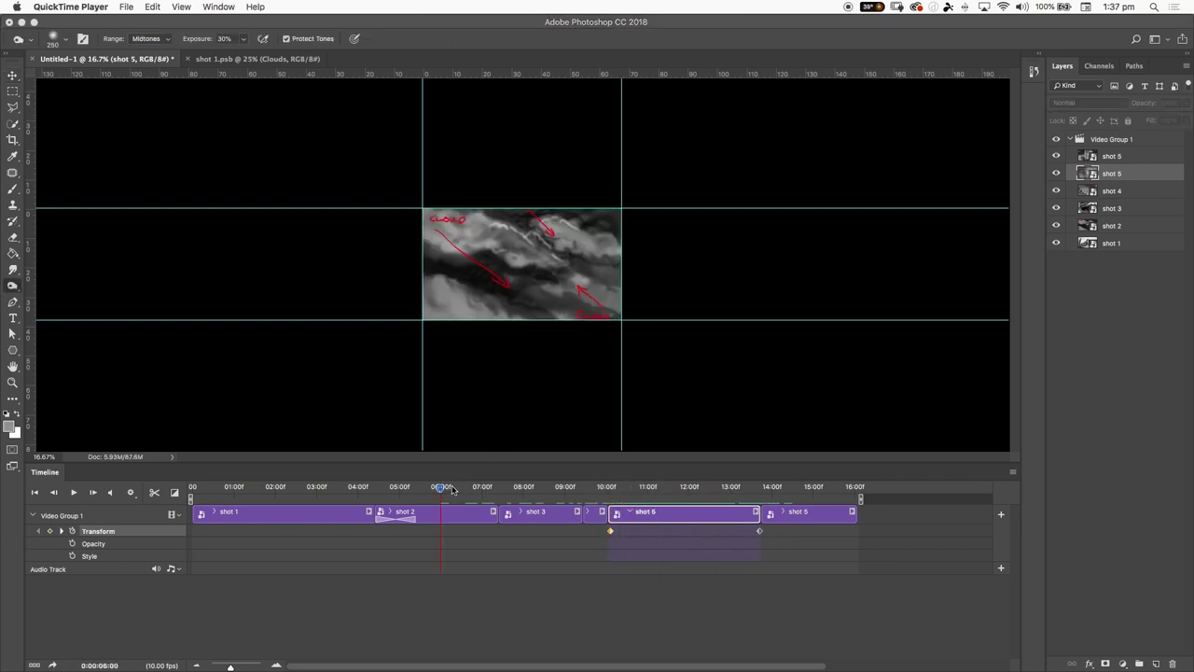
{"action": "left_click", "coordinate": [452, 488]}
{"action": "left_click_drag", "start_coordinate": [442, 486], "coordinate": [317, 502]}
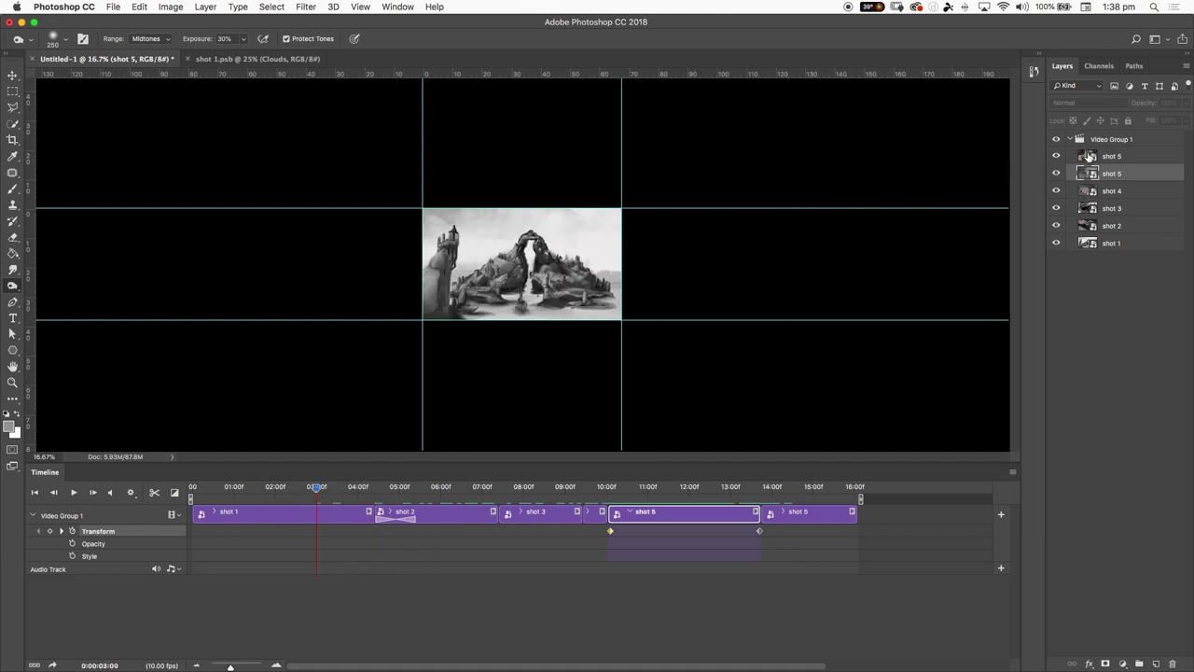
- Select the shot 1 layer, look at its layered contents in shot 1.psb, and return to the main animatic document
{"action": "left_click", "coordinate": [1082, 242]}
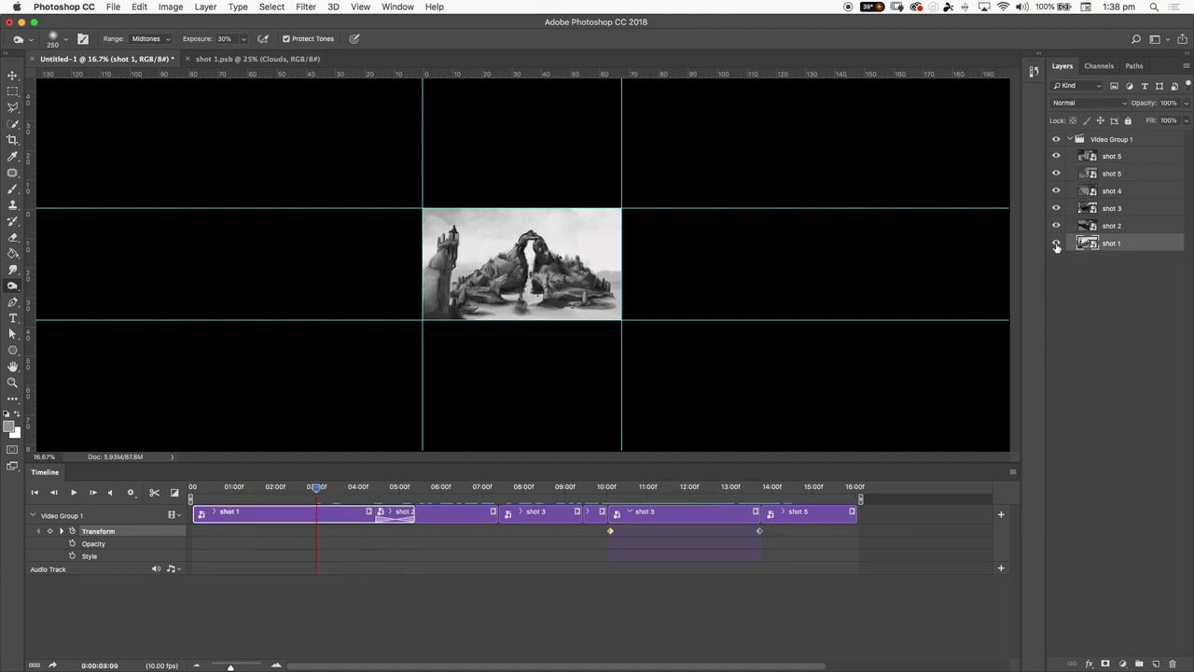
{"action": "left_click", "coordinate": [256, 59]}
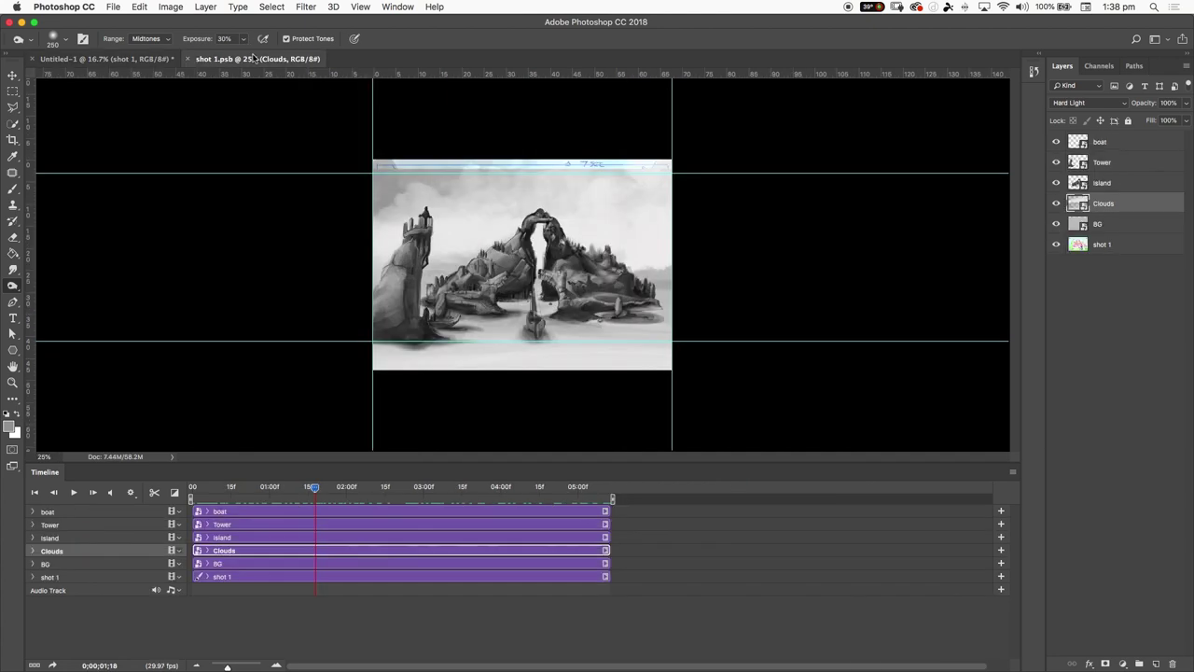
{"action": "left_click", "coordinate": [128, 61]}
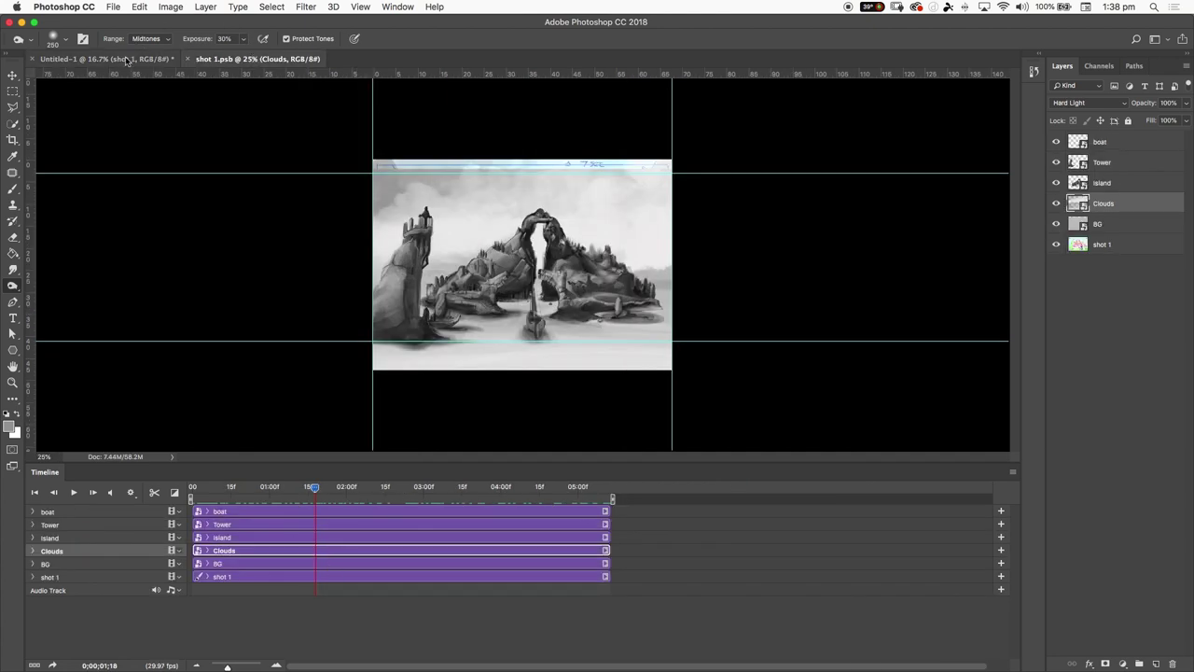
- Scrub back to shot 2, select its clip, and open its smart object contents for editing
{"action": "left_click_drag", "start_coordinate": [707, 490], "coordinate": [660, 489]}
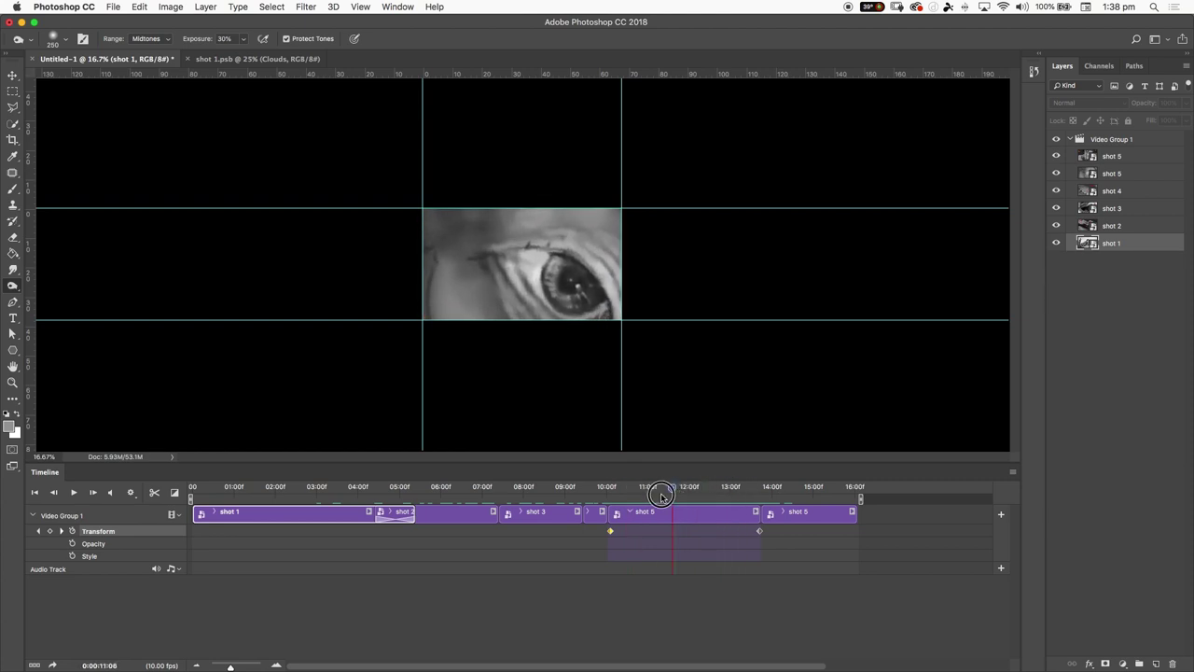
{"action": "left_click", "coordinate": [534, 490]}
{"action": "left_click", "coordinate": [448, 489]}
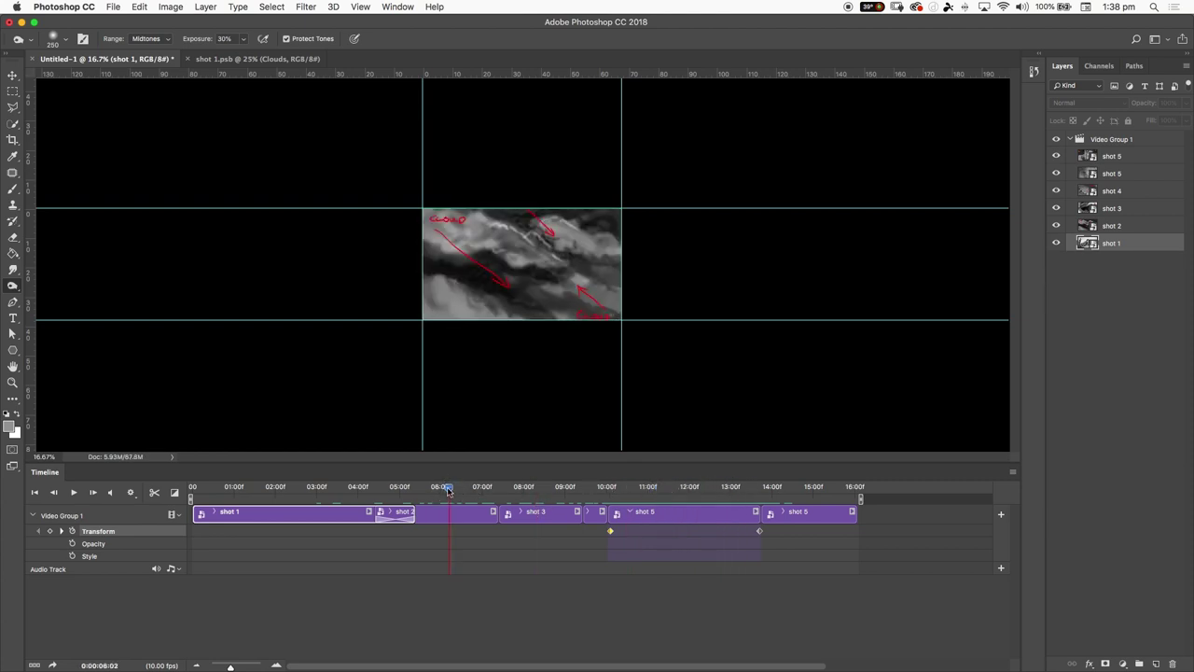
{"action": "left_click", "coordinate": [451, 516]}
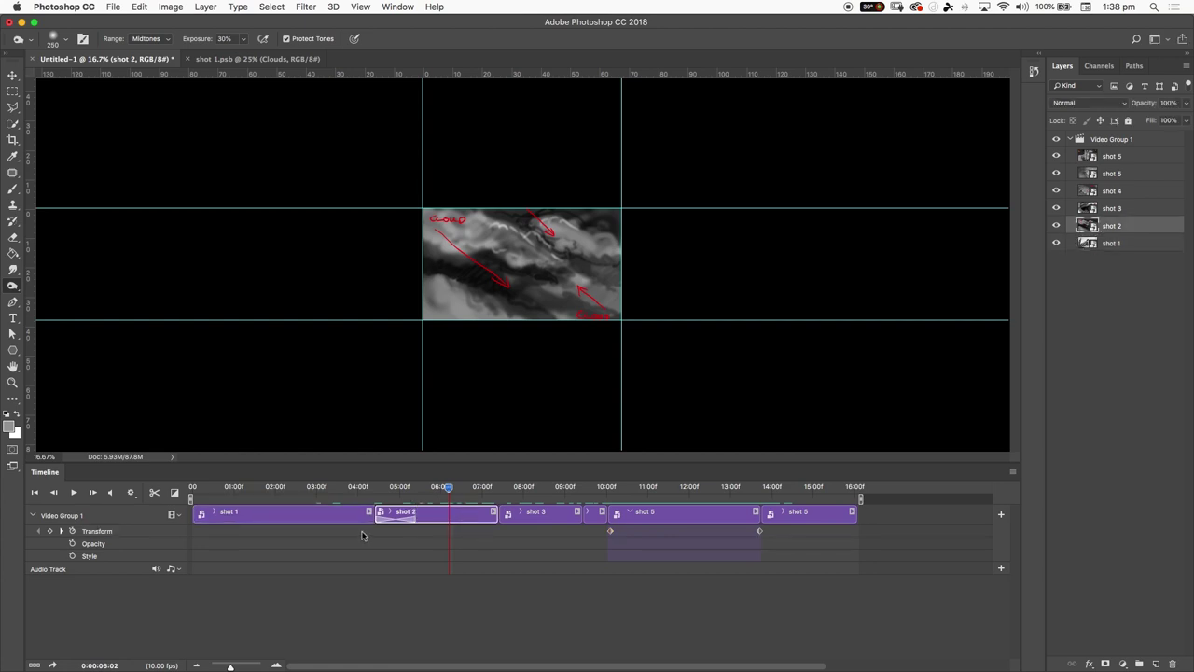
{"action": "mouse_move", "coordinate": [451, 486]}
{"action": "left_mouse_down"}
{"action": "mouse_move", "coordinate": [479, 488]}
{"action": "mouse_move", "coordinate": [445, 488]}
{"action": "mouse_move", "coordinate": [435, 501]}
{"action": "left_mouse_up"}
{"action": "double_click", "coordinate": [1088, 226]}
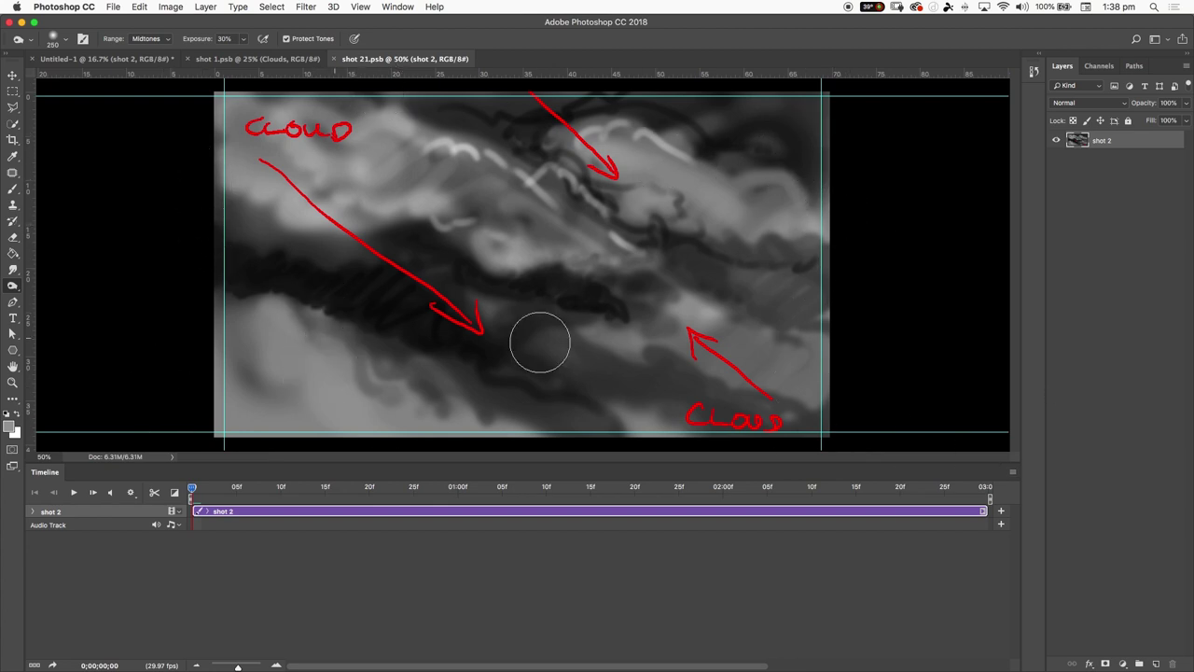
- Crop the shot 21.psb canvas outward, keeping its width, to add a large empty area above the cloud image and a smaller one below
{"action": "key", "text": "super+semicolon"}
{"action": "key", "text": "super+minus"}
{"action": "key", "text": "super+minus"}
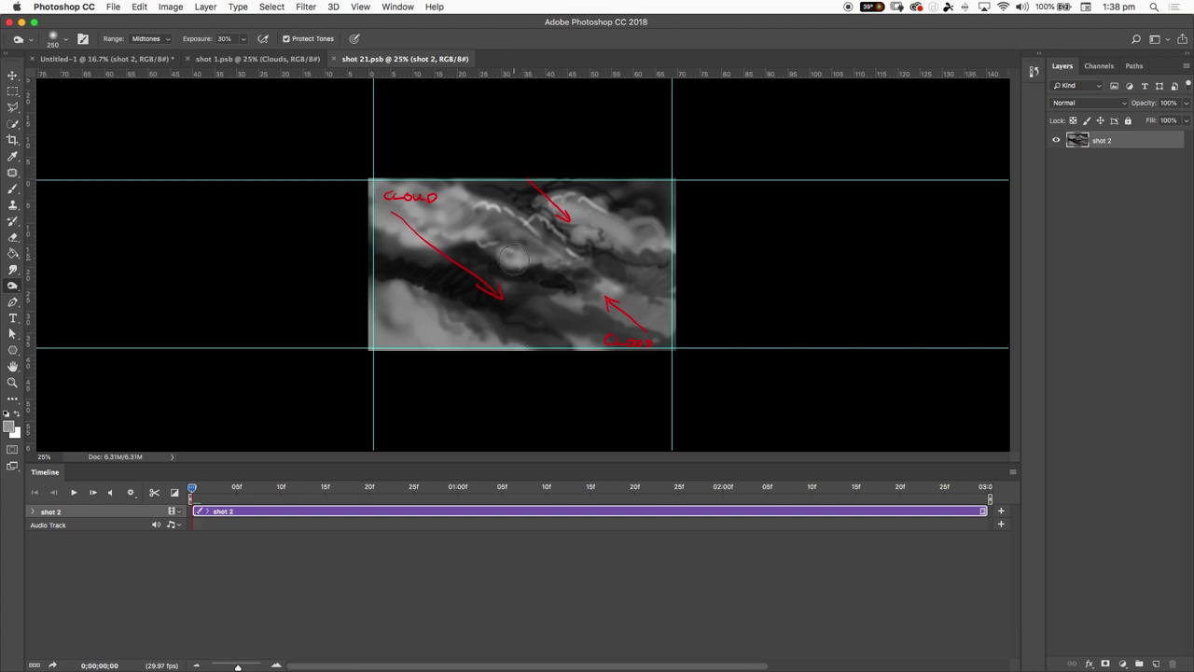
{"action": "key", "text": "super+minus"}
{"action": "key", "text": "super+equal"}
{"action": "key", "text": "super+minus"}
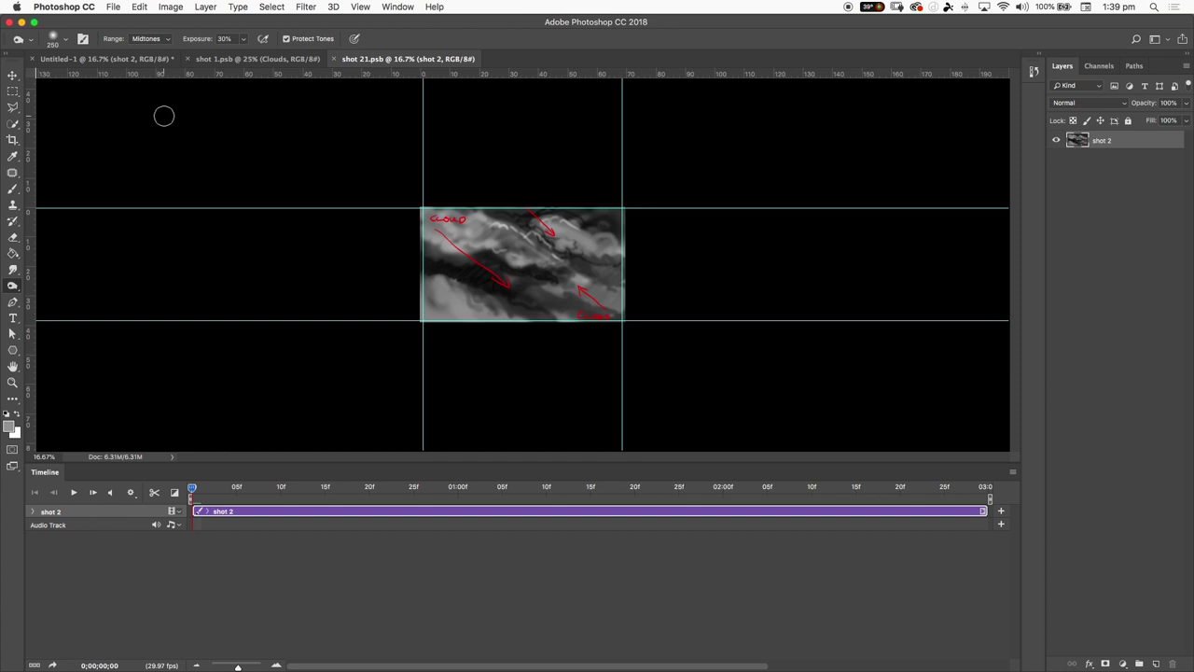
{"action": "left_click", "coordinate": [14, 141]}
{"action": "left_click", "coordinate": [14, 145]}
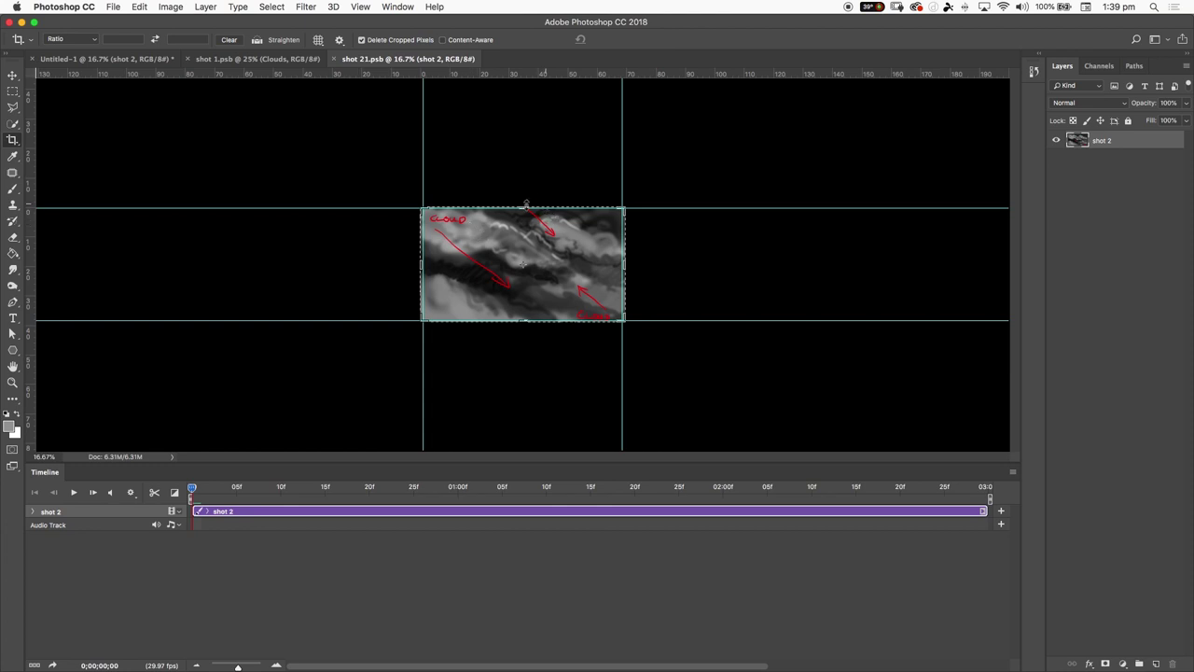
{"action": "left_click_drag", "start_coordinate": [524, 208], "coordinate": [523, 137]}
{"action": "left_click_drag", "start_coordinate": [524, 403], "coordinate": [521, 427]}
{"action": "key", "text": "super+r"}
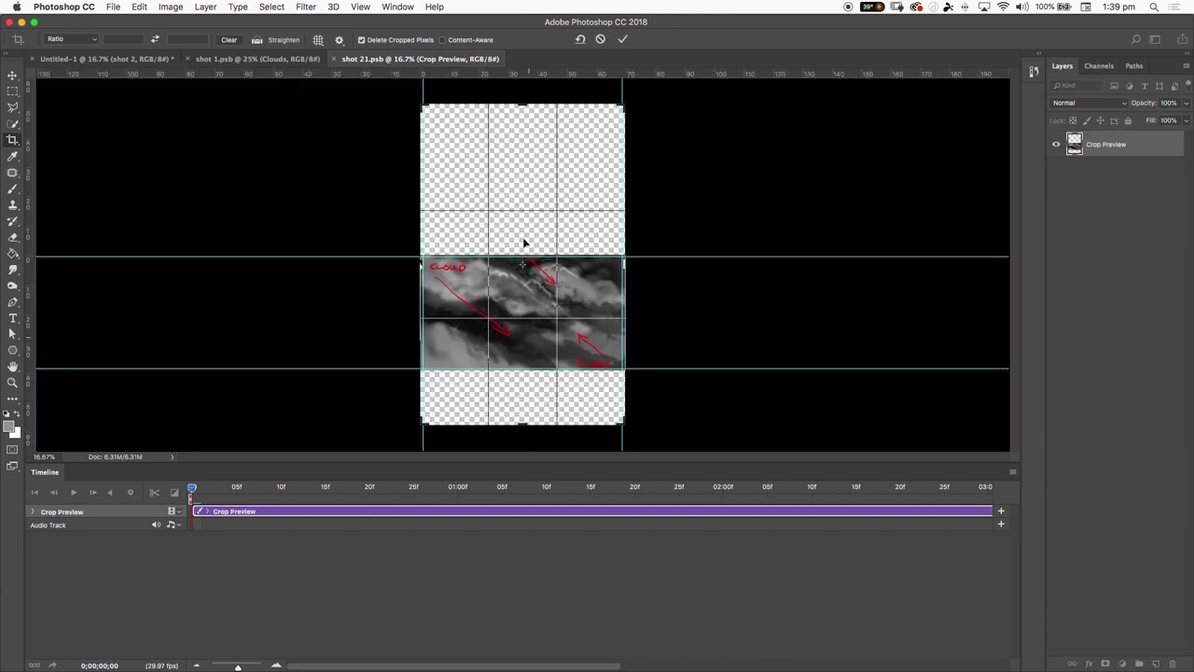
{"action": "left_click_drag", "start_coordinate": [522, 101], "coordinate": [524, 94]}
{"action": "key", "text": "Return"}
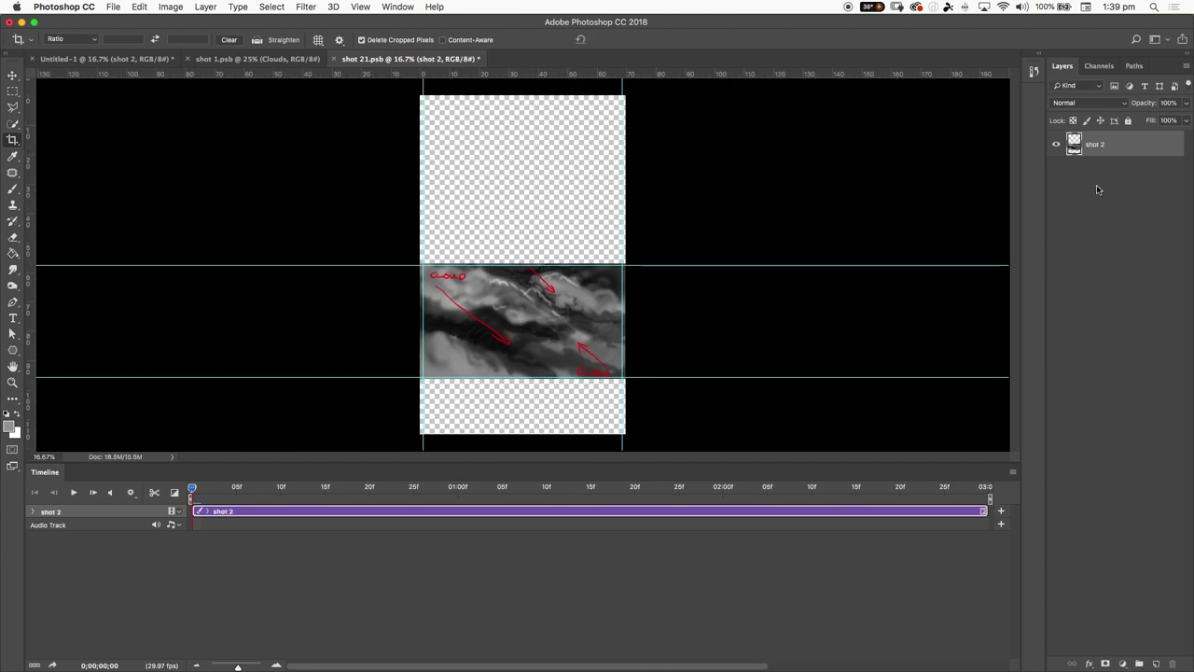
- Add a new layer above the shot 2 layer and hide shot 2
{"action": "left_click", "coordinate": [1156, 663]}
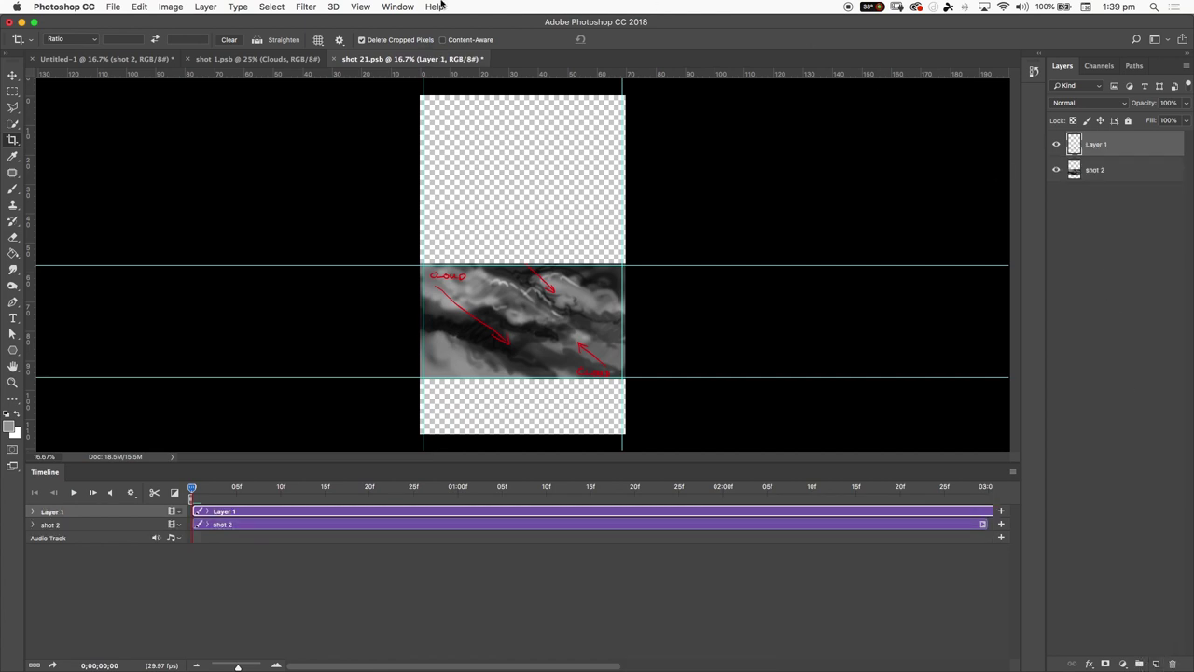
{"action": "key", "text": "b"}
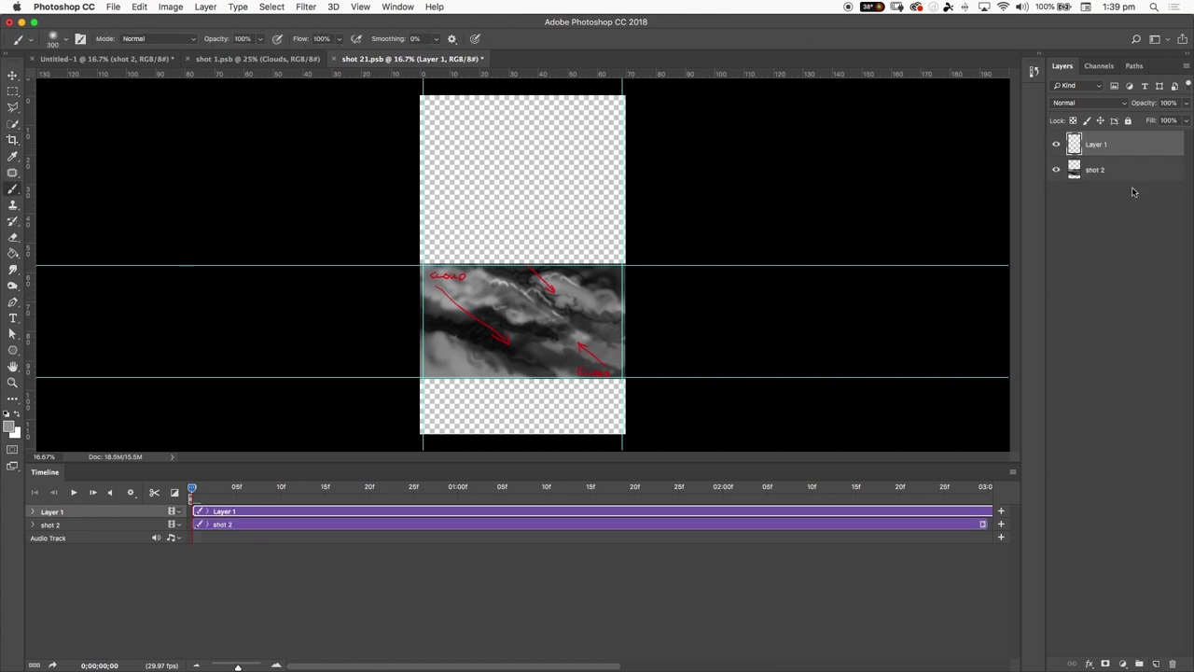
{"action": "left_click", "coordinate": [1056, 169]}
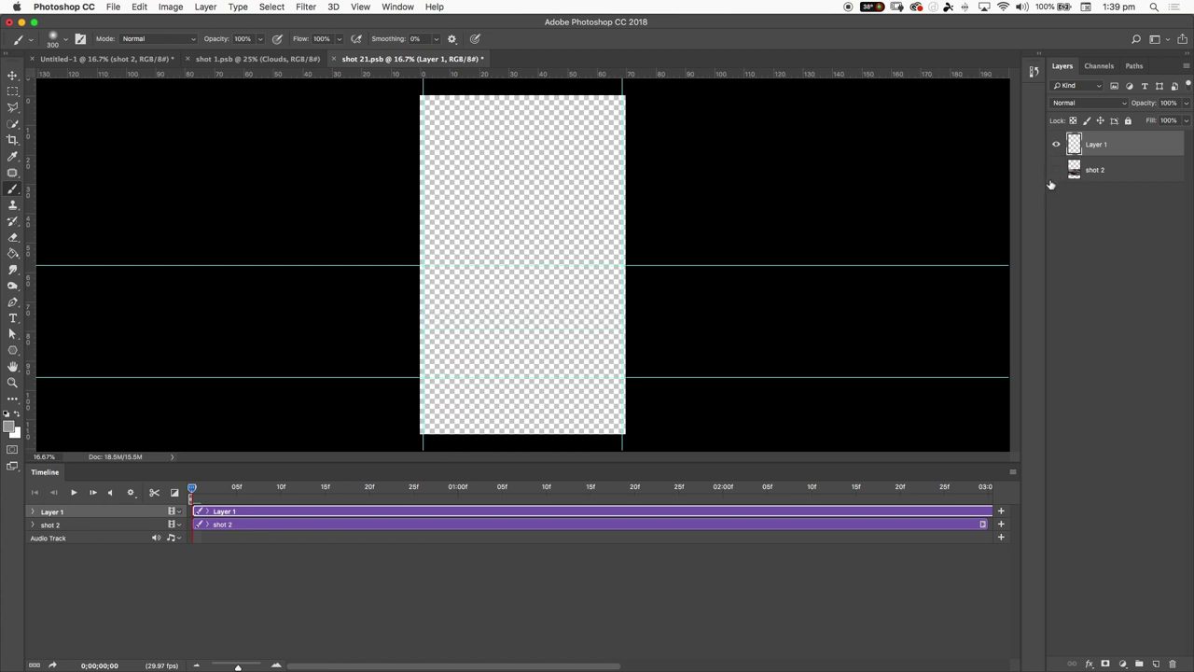
{"action": "left_click", "coordinate": [1056, 170]}
{"action": "left_click", "coordinate": [1056, 170]}
{"action": "left_click", "coordinate": [1056, 170]}
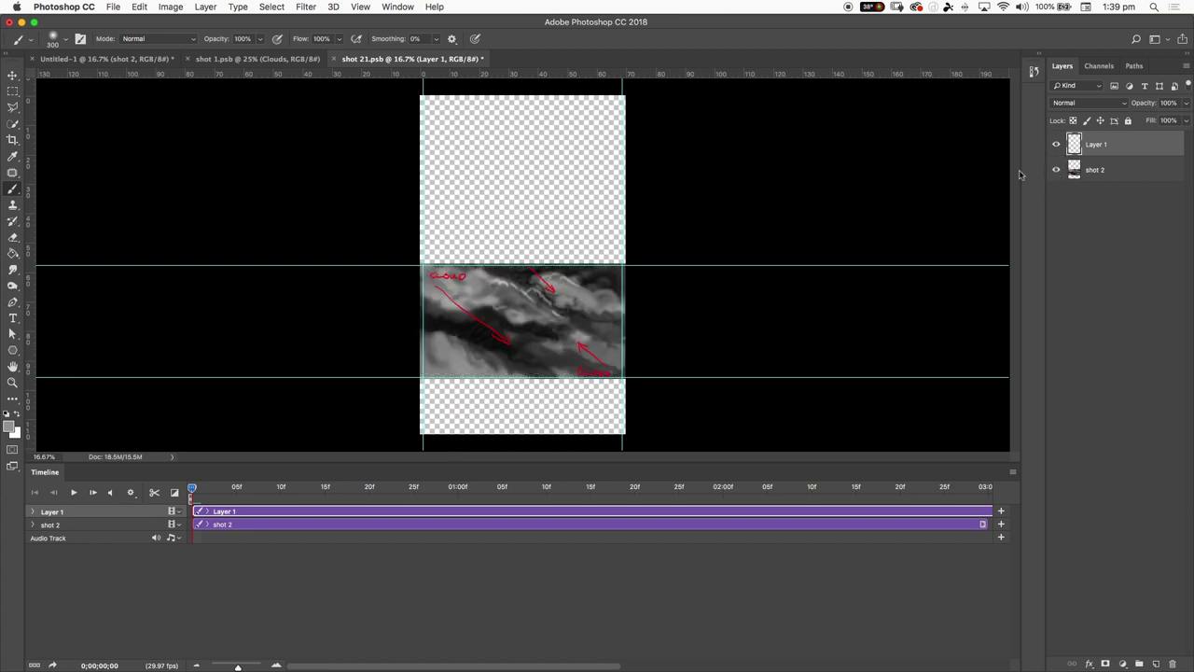
{"action": "left_click", "coordinate": [1056, 169]}
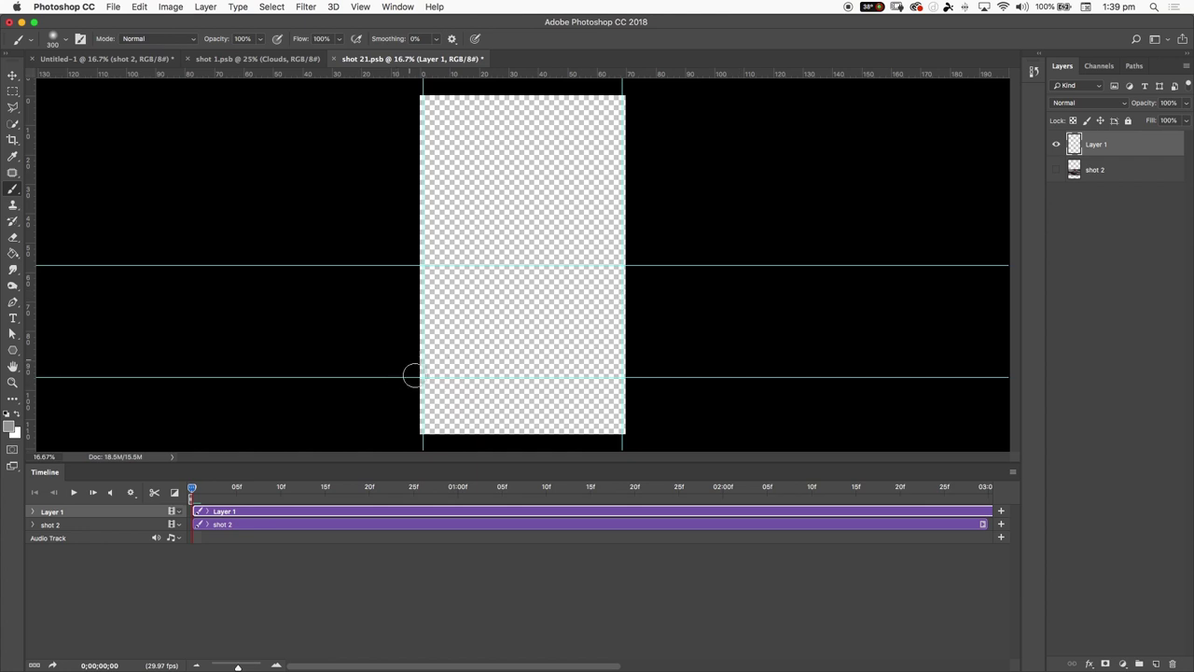
- Brush a rough mountain line, and lasso a straight-edged silhouette with two peaks, the second taller, reaching past the canvas bottom
{"action": "mouse_move", "coordinate": [419, 405]}
{"action": "left_mouse_down"}
{"action": "mouse_move", "coordinate": [462, 201]}
{"action": "mouse_move", "coordinate": [477, 264]}
{"action": "mouse_move", "coordinate": [514, 311]}
{"action": "mouse_move", "coordinate": [562, 324]}
{"action": "mouse_move", "coordinate": [605, 364]}
{"action": "left_mouse_up"}
{"action": "key", "text": "l"}
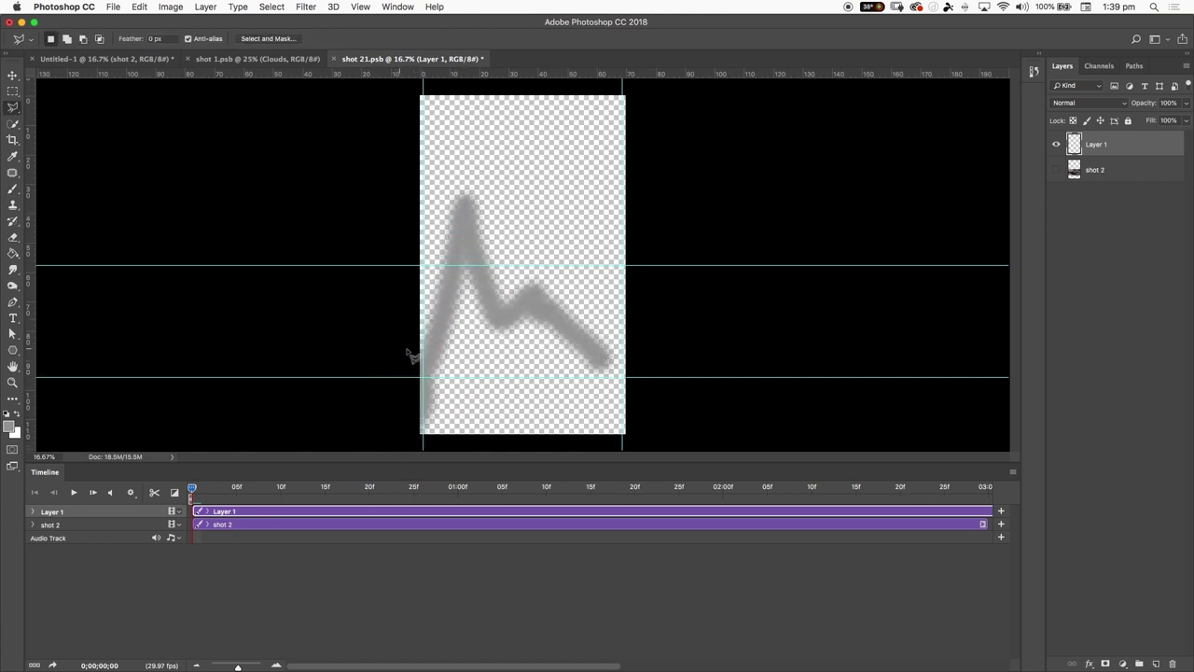
{"action": "left_click", "coordinate": [411, 352]}
{"action": "left_click", "coordinate": [451, 178]}
{"action": "left_click", "coordinate": [473, 177]}
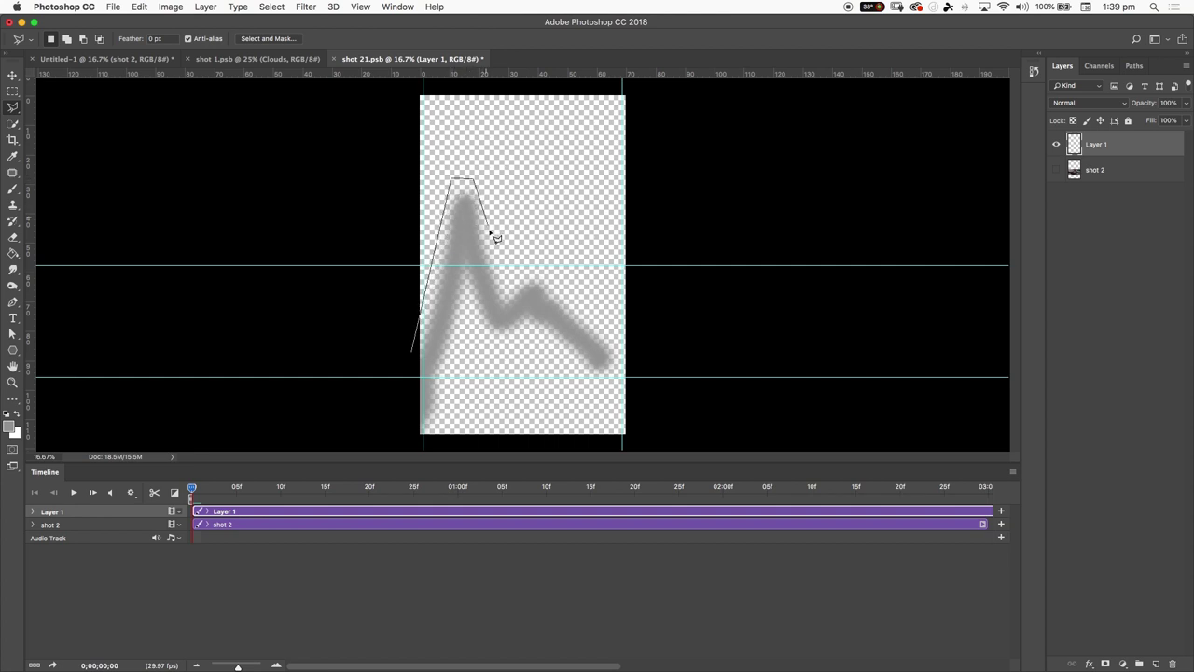
{"action": "left_click", "coordinate": [492, 230]}
{"action": "left_click", "coordinate": [539, 114]}
{"action": "left_click", "coordinate": [594, 263]}
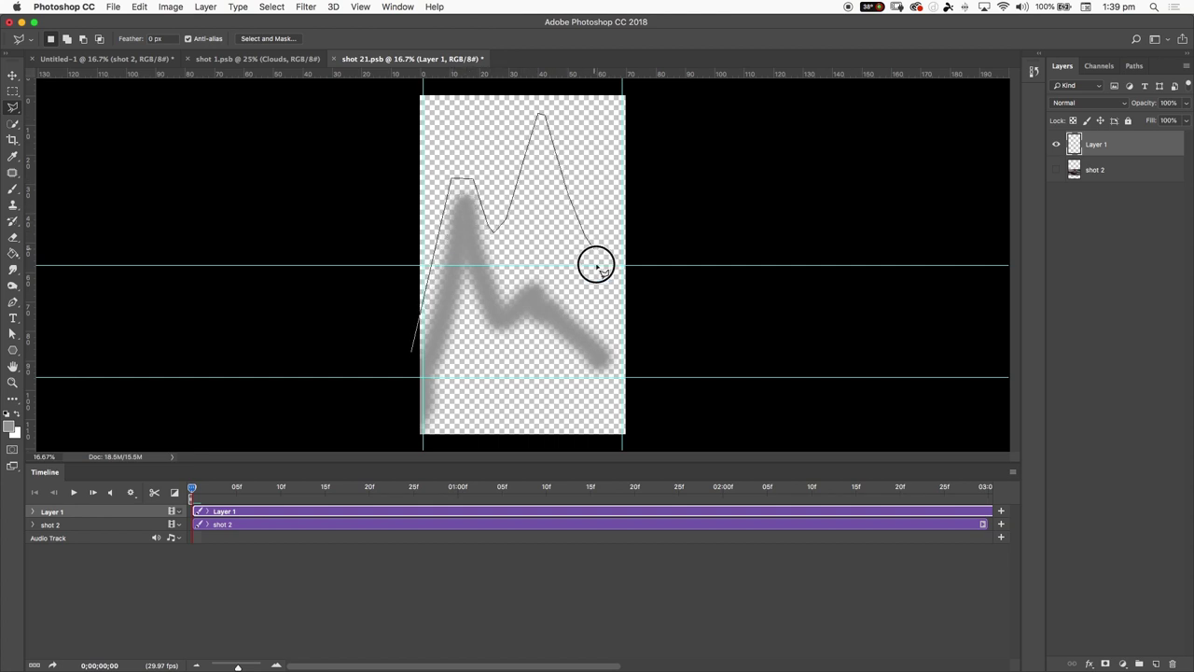
{"action": "left_click", "coordinate": [624, 308]}
{"action": "left_click", "coordinate": [647, 342]}
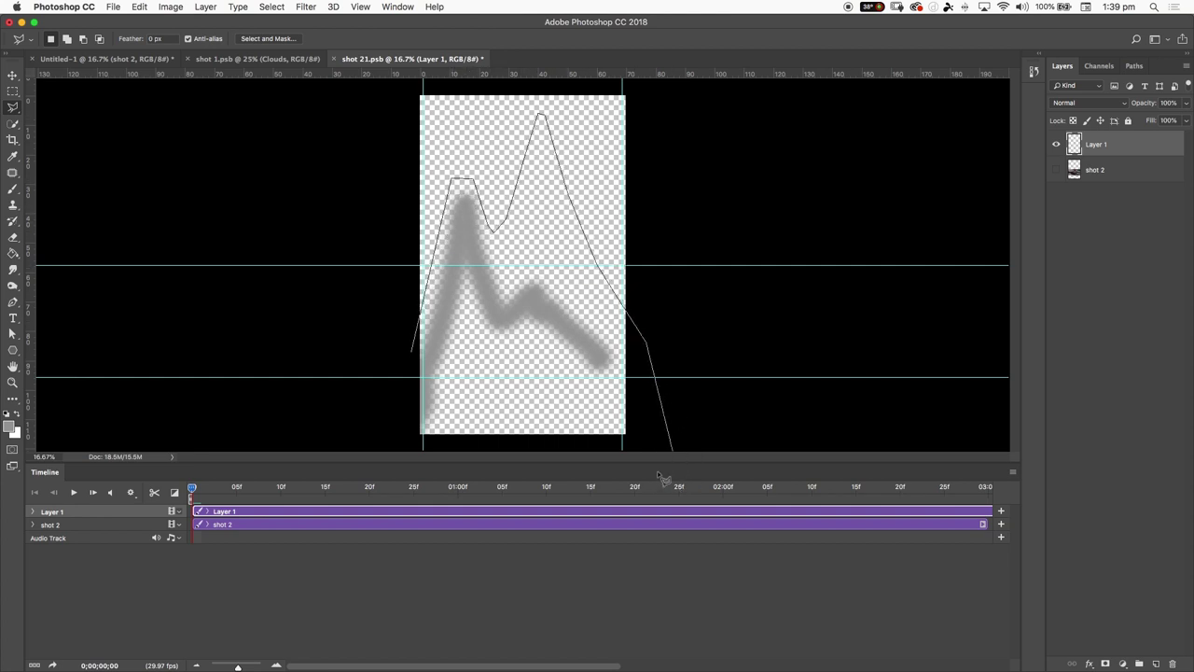
{"action": "left_click", "coordinate": [368, 438]}
{"action": "left_click", "coordinate": [381, 392]}
{"action": "left_click", "coordinate": [403, 379]}
- Fill the mountain selection with a linear black-to-white gradient, dark at the peaks and light at the base
{"action": "key", "text": "g"}
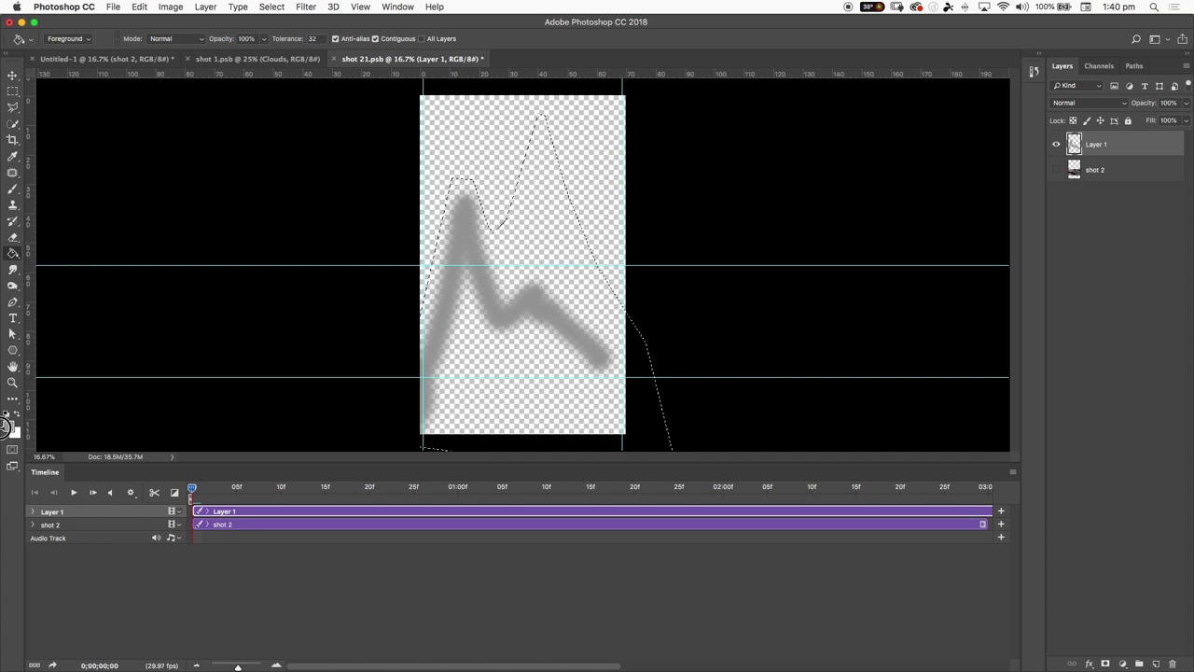
{"action": "key", "text": "shift+g"}
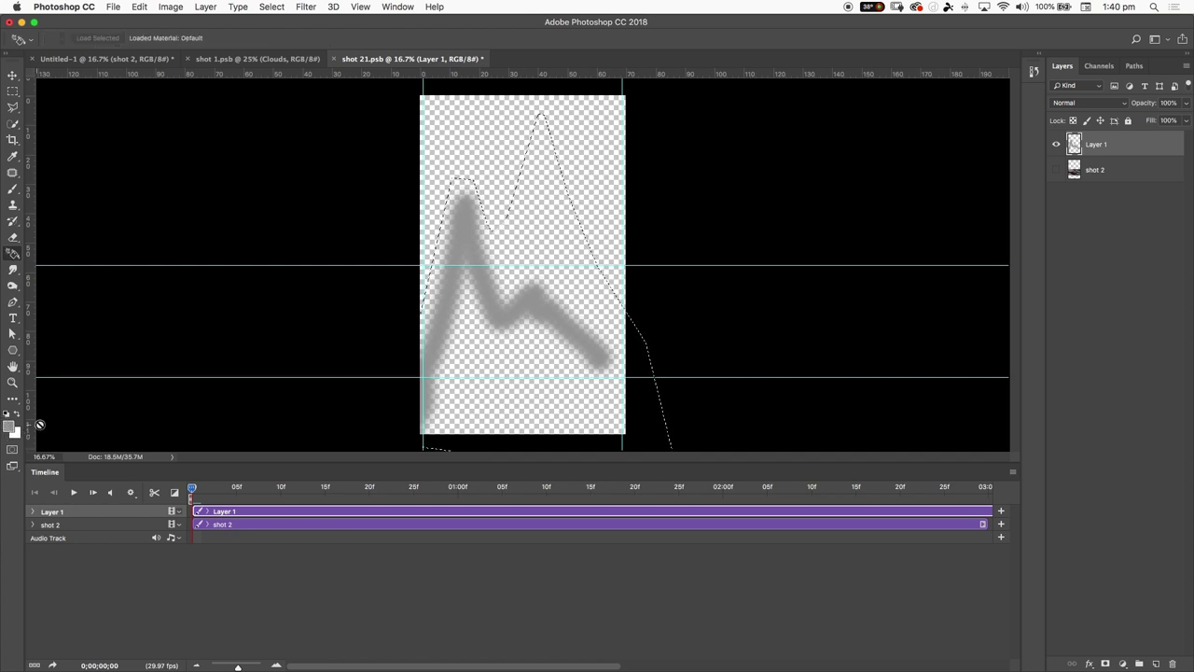
{"action": "key", "text": "shift+g"}
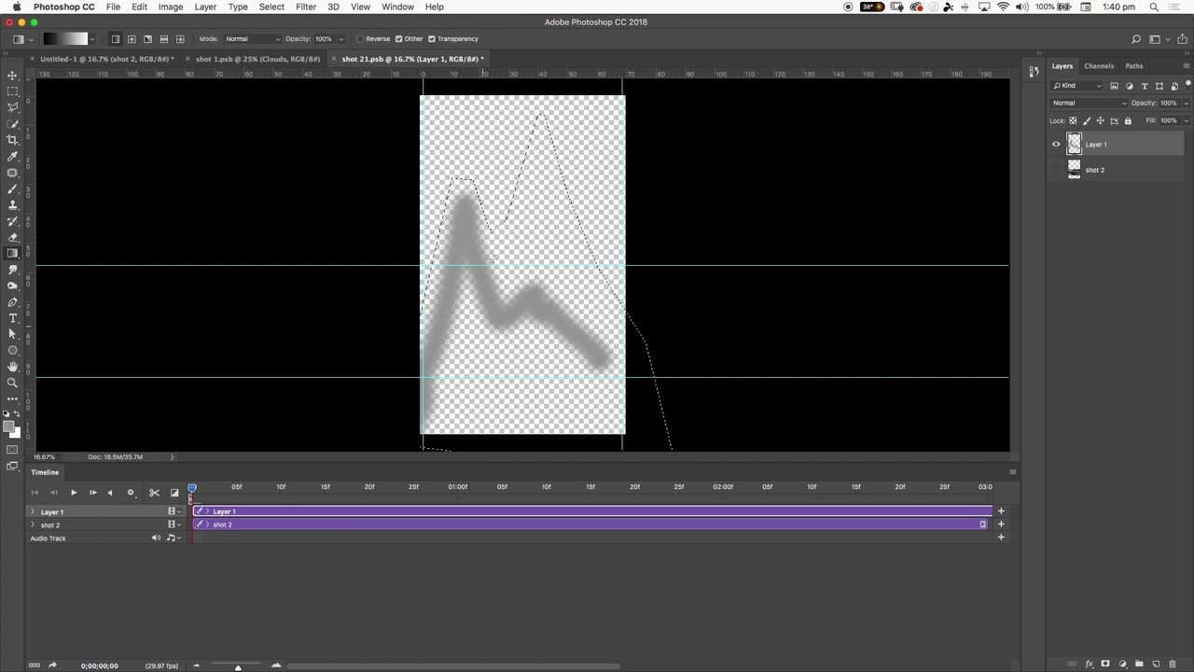
{"action": "left_click_drag", "start_coordinate": [474, 135], "coordinate": [535, 424]}
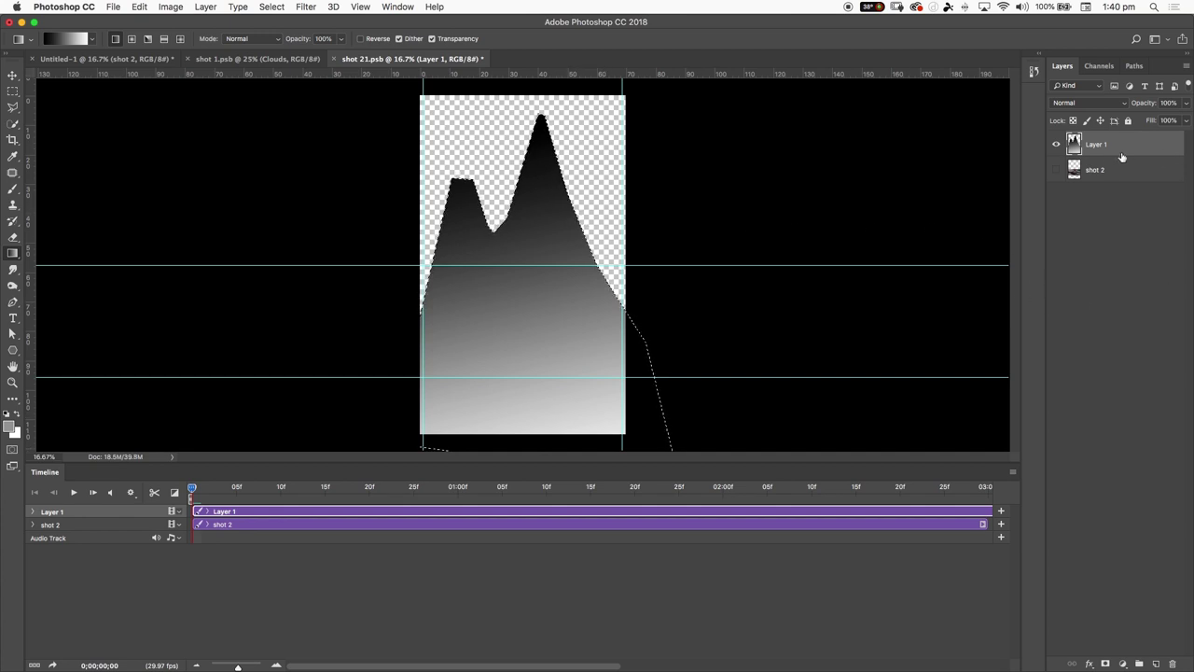
- Rename the gradient-filled layer to mountain and clear the selection
{"action": "double_click", "coordinate": [1098, 143]}
{"action": "type", "text": "mountain"}
{"action": "key", "text": "Return"}
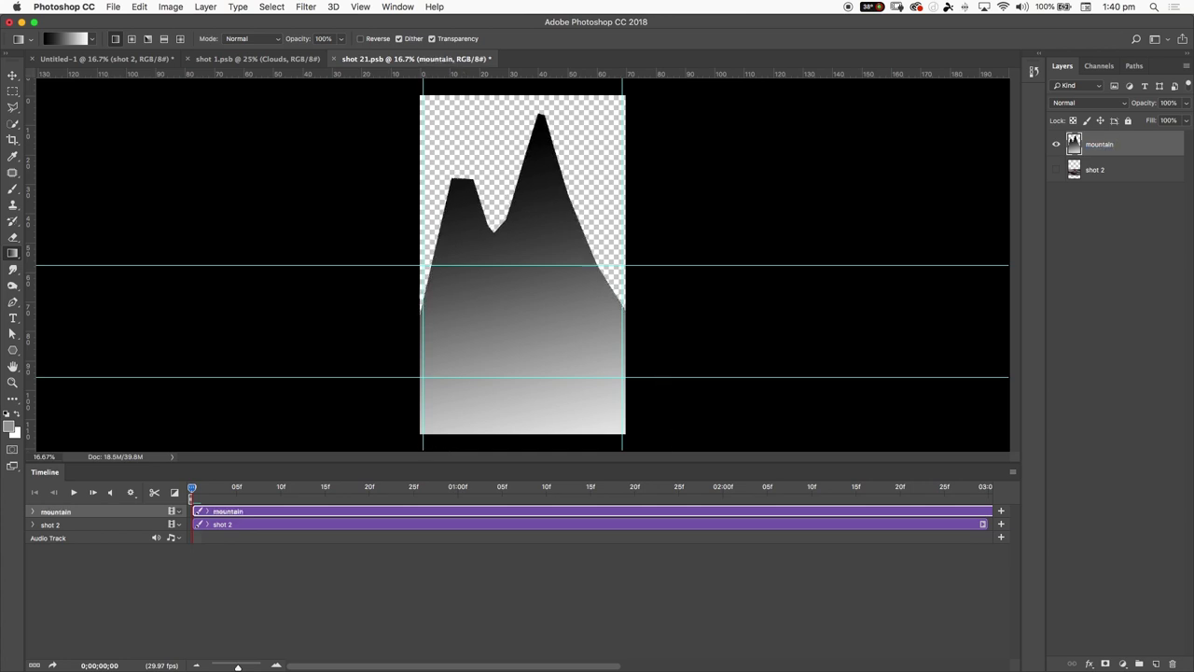
{"action": "key", "text": "super+d"}
- Add another new layer, set the brush size to 700, and place the layer above the mountain layer
{"action": "left_click", "coordinate": [1107, 172]}
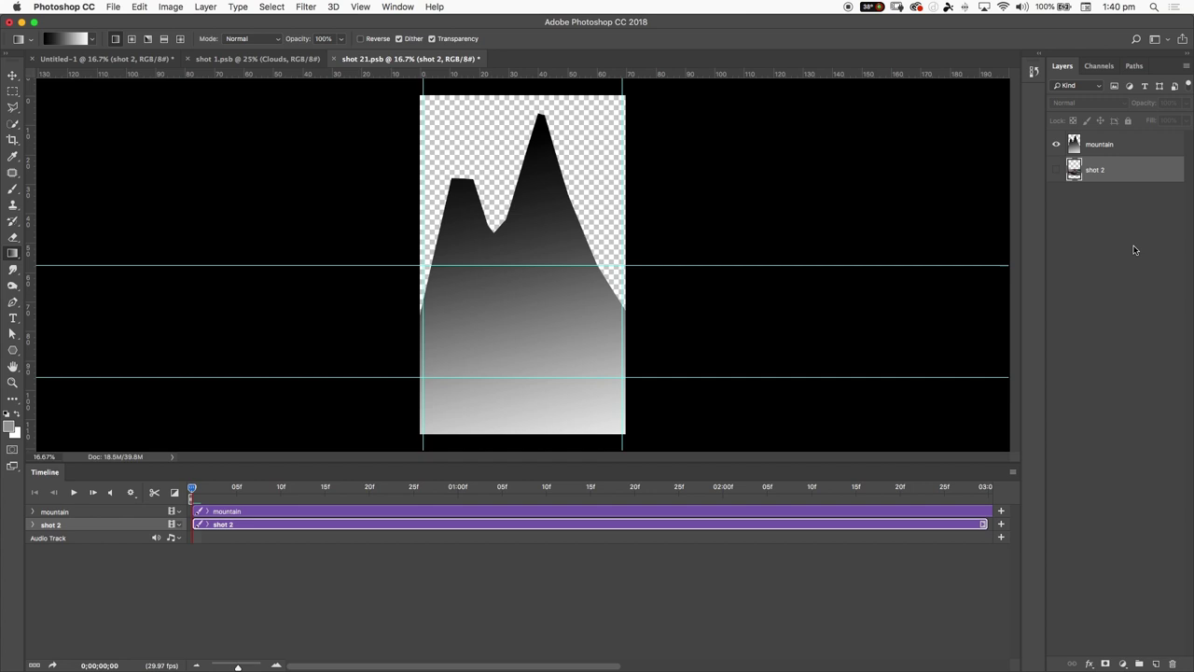
{"action": "left_click", "coordinate": [1155, 664]}
{"action": "key", "text": "b"}
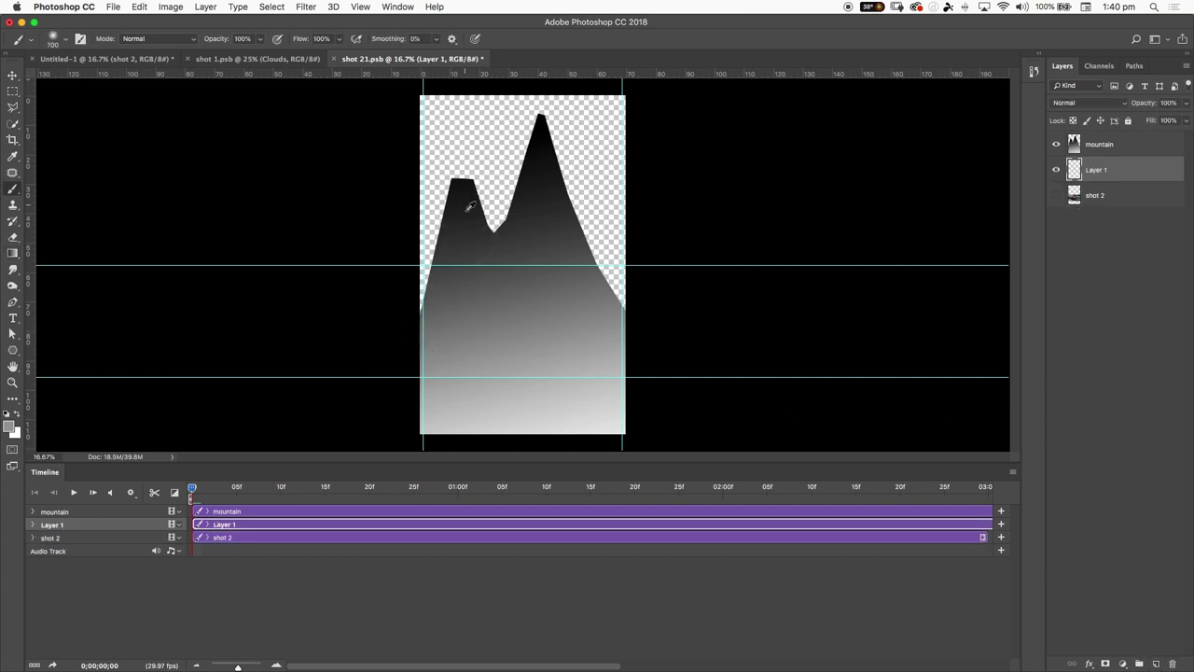
{"action": "key", "text": "bracketright"}
{"action": "key", "text": "bracketright"}
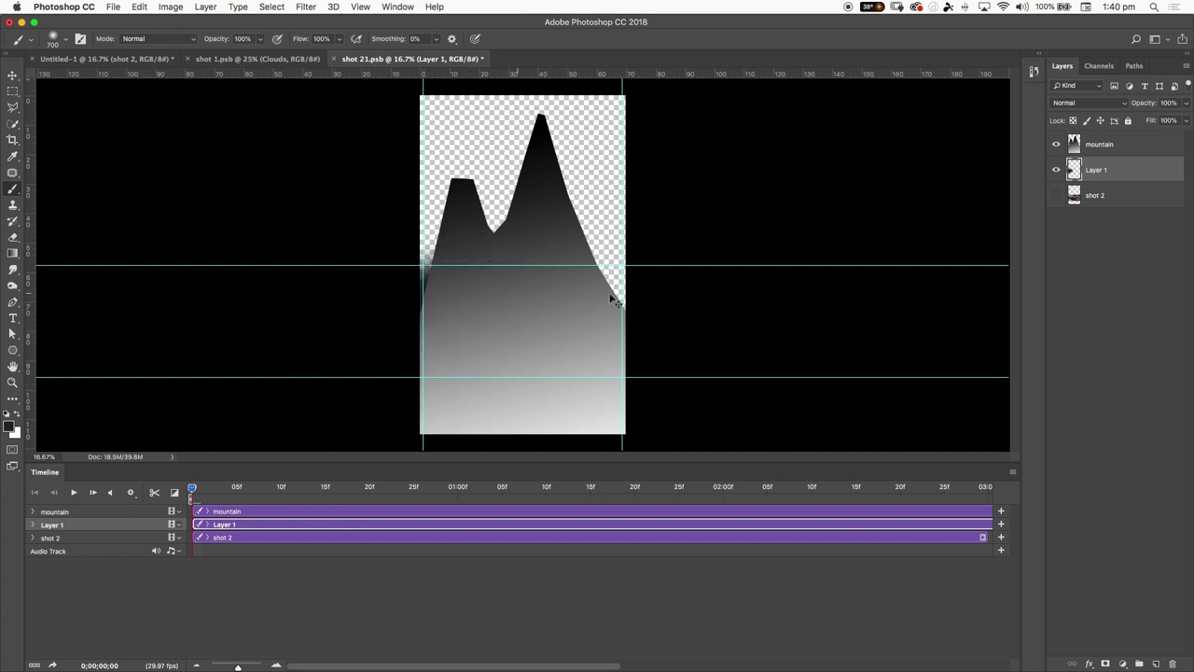
{"action": "left_click_drag", "start_coordinate": [1132, 165], "coordinate": [1100, 132]}
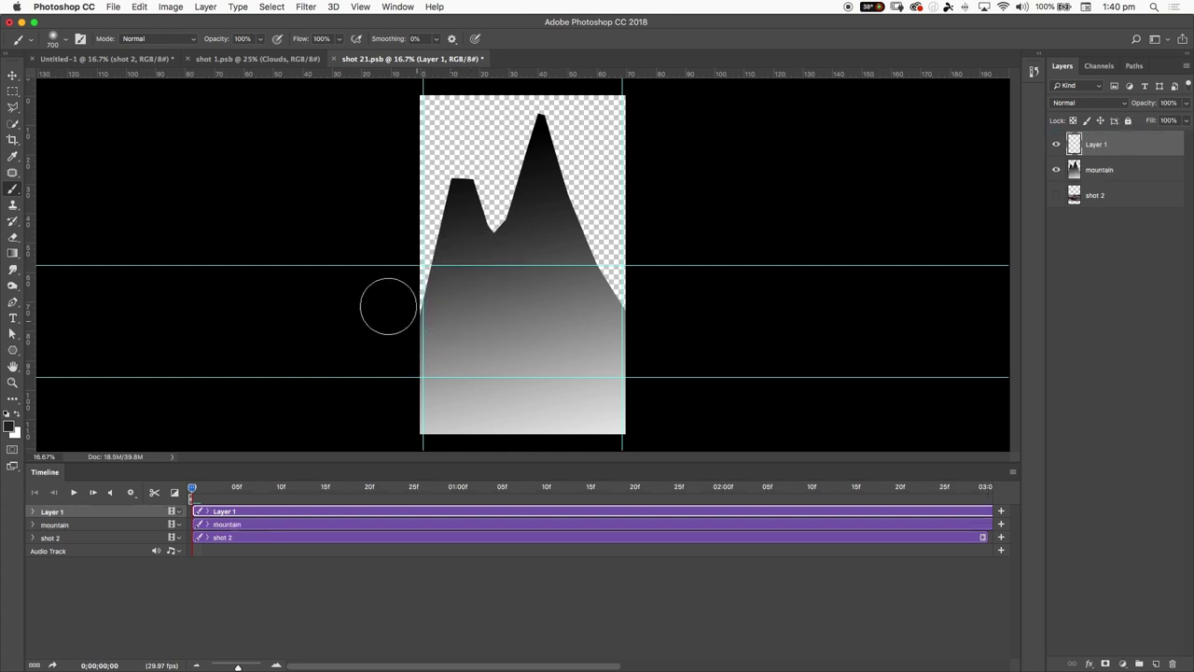
- Paint broad, soft dark bands across the middle of the mountain on the new top layer
{"action": "mouse_move", "coordinate": [411, 272]}
{"action": "left_mouse_down"}
{"action": "mouse_move", "coordinate": [565, 266]}
{"action": "mouse_move", "coordinate": [619, 280]}
{"action": "left_mouse_up"}
{"action": "mouse_move", "coordinate": [618, 349]}
{"action": "left_mouse_down"}
{"action": "mouse_move", "coordinate": [462, 321]}
{"action": "mouse_move", "coordinate": [640, 267]}
{"action": "left_mouse_up"}
{"action": "key", "text": "bracketleft"}
{"action": "key", "text": "bracketleft"}
{"action": "key", "text": "bracketleft"}
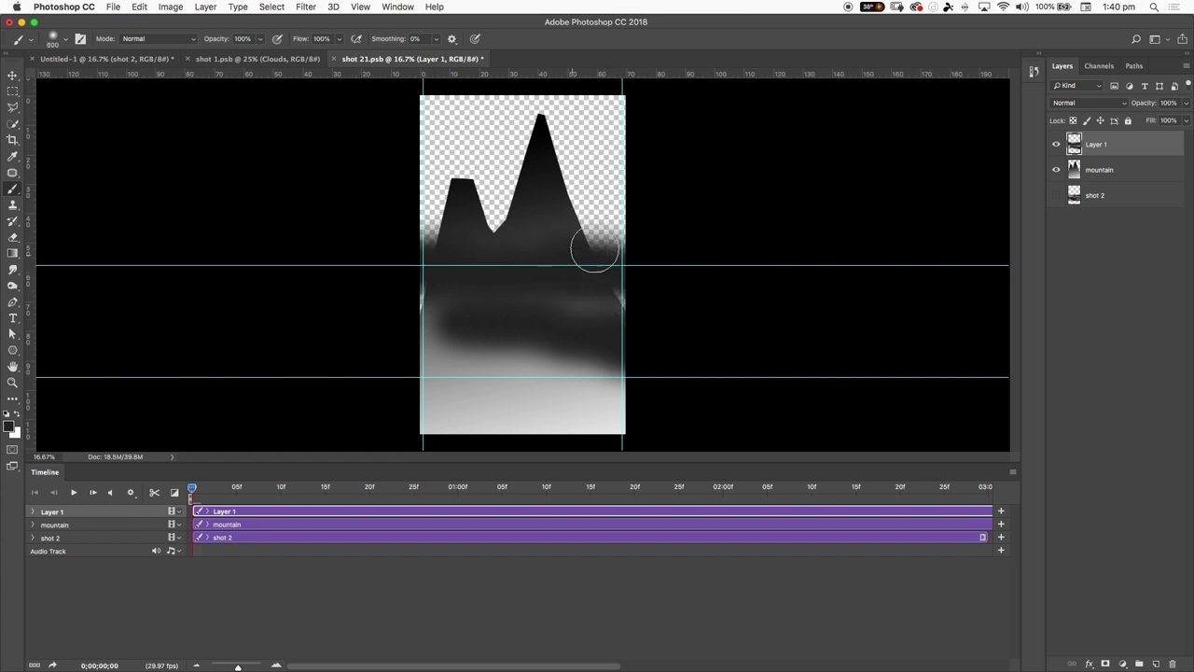
- Paint light grey cloud strokes over the dark bands with a size 250 soft brush, adding small puffs higher on the mountain
{"action": "key", "text": "x"}
{"action": "mouse_move", "coordinate": [638, 359]}
{"action": "left_mouse_down"}
{"action": "mouse_move", "coordinate": [531, 342]}
{"action": "mouse_move", "coordinate": [455, 313]}
{"action": "mouse_move", "coordinate": [632, 285]}
{"action": "left_mouse_up"}
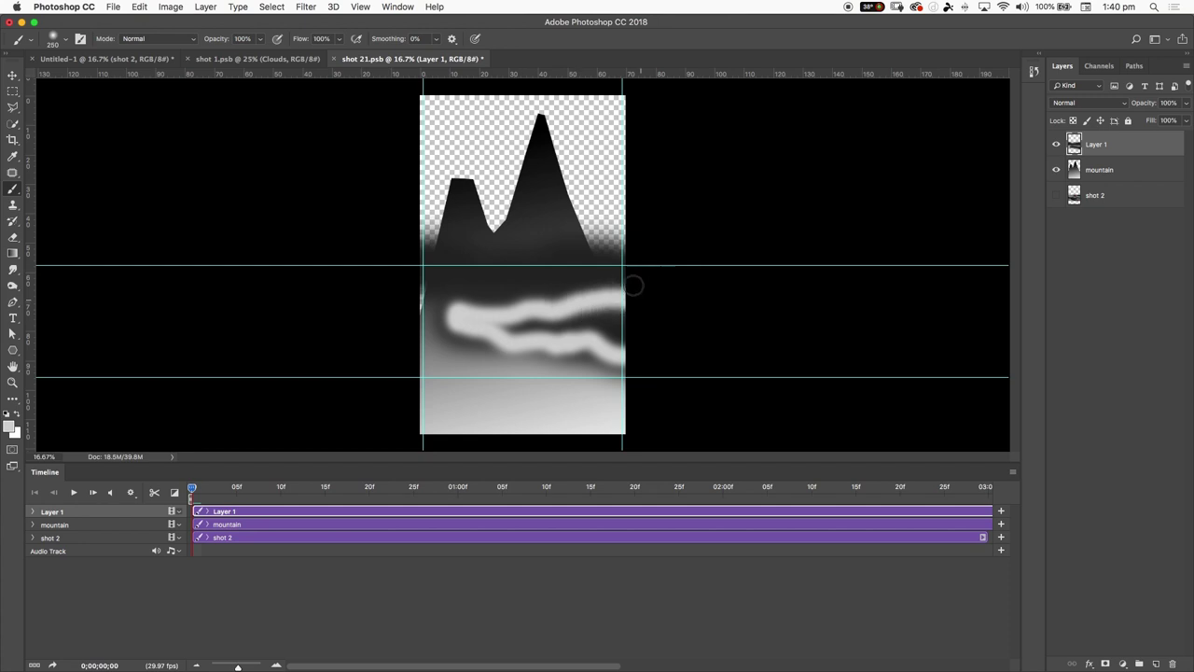
{"action": "mouse_move", "coordinate": [375, 253]}
{"action": "left_mouse_down"}
{"action": "mouse_move", "coordinate": [533, 272]}
{"action": "mouse_move", "coordinate": [392, 264]}
{"action": "left_mouse_up"}
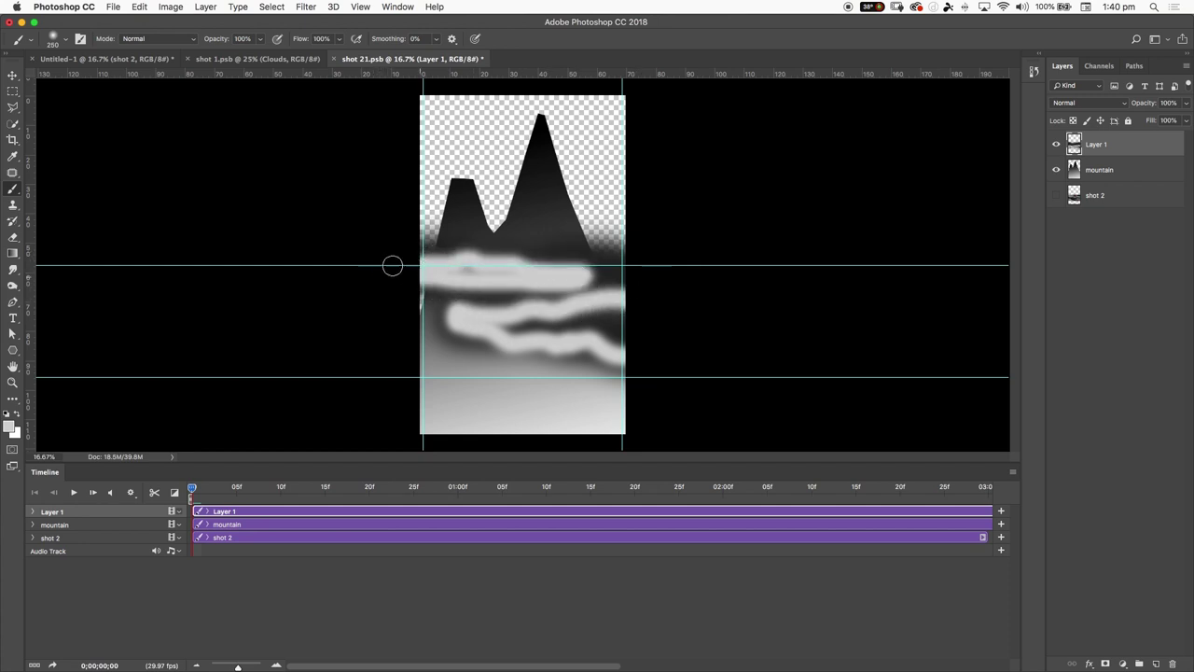
{"action": "left_click_drag", "start_coordinate": [555, 245], "coordinate": [606, 246]}
{"action": "left_click_drag", "start_coordinate": [539, 221], "coordinate": [513, 225]}
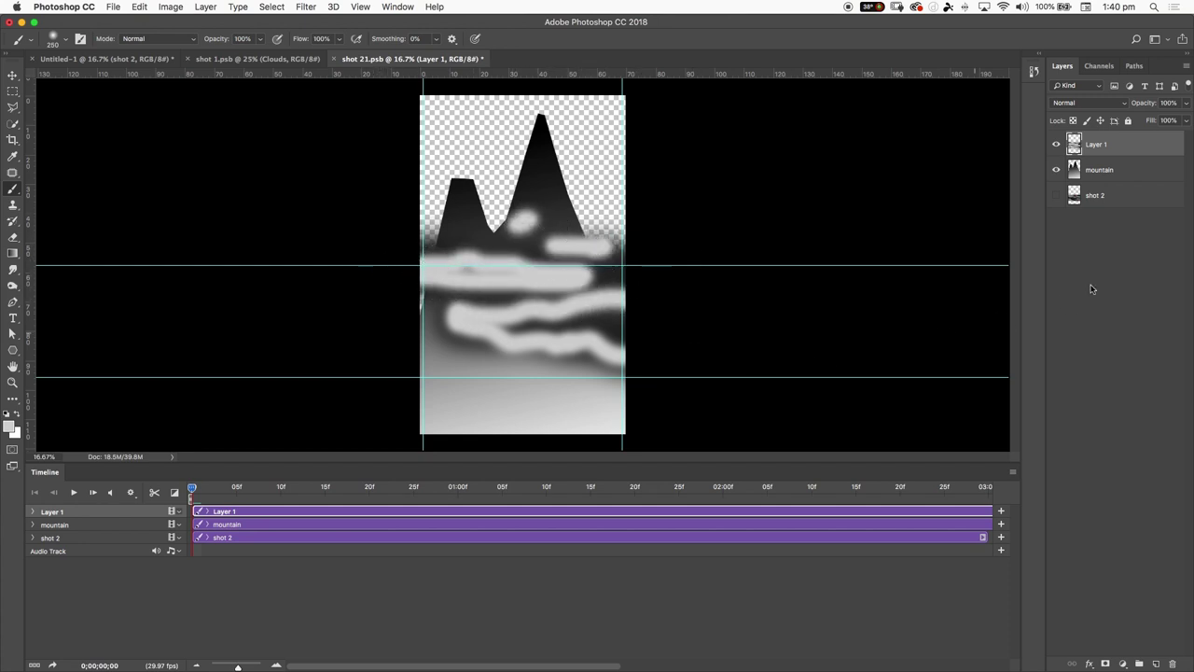
- Add a new layer directly above shot 2 and fill it with dark red as the background behind the mountain
{"action": "left_click", "coordinate": [1110, 196]}
{"action": "key", "text": "g"}
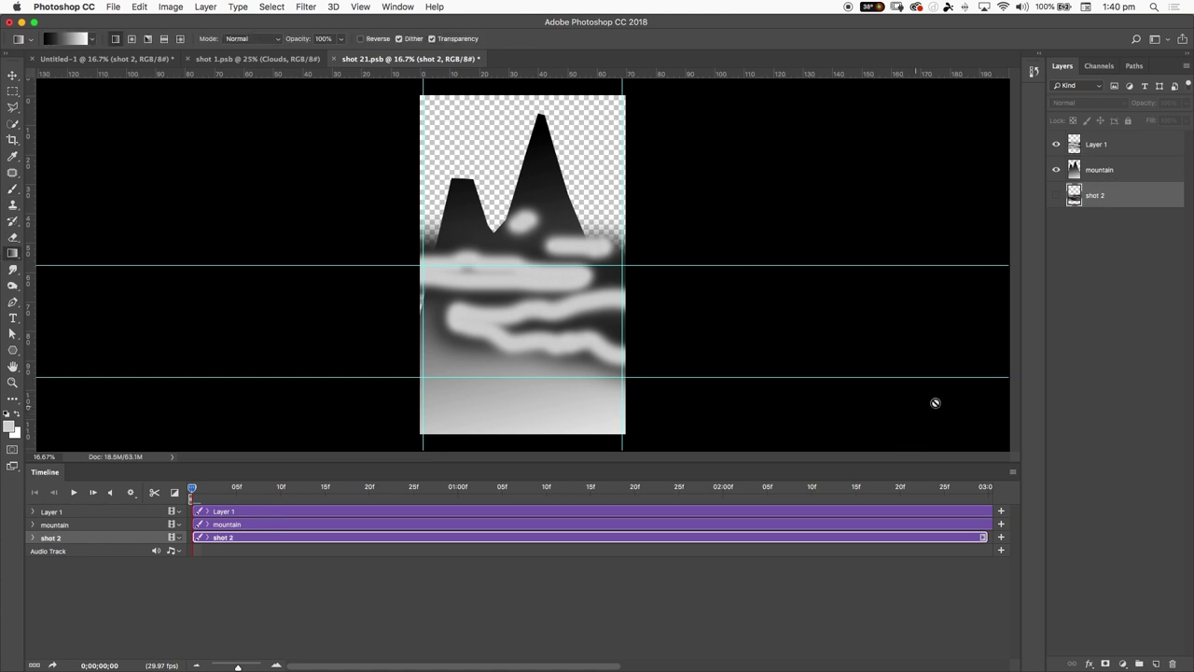
{"action": "left_click", "coordinate": [1156, 663]}
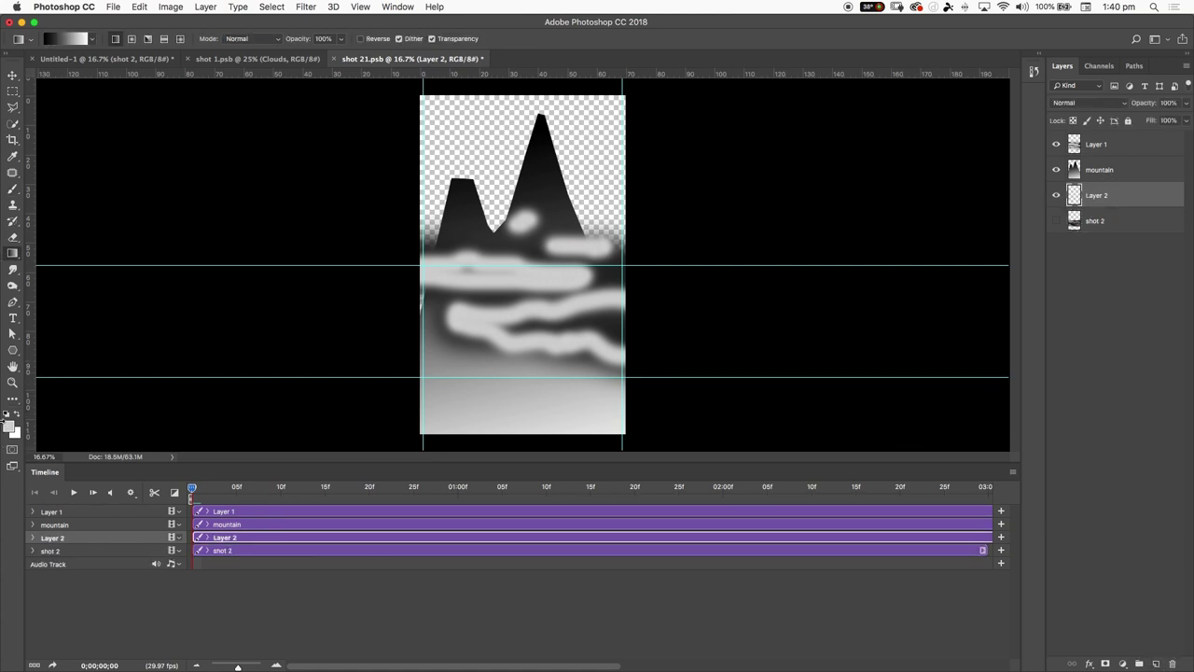
{"action": "left_click", "coordinate": [11, 427]}
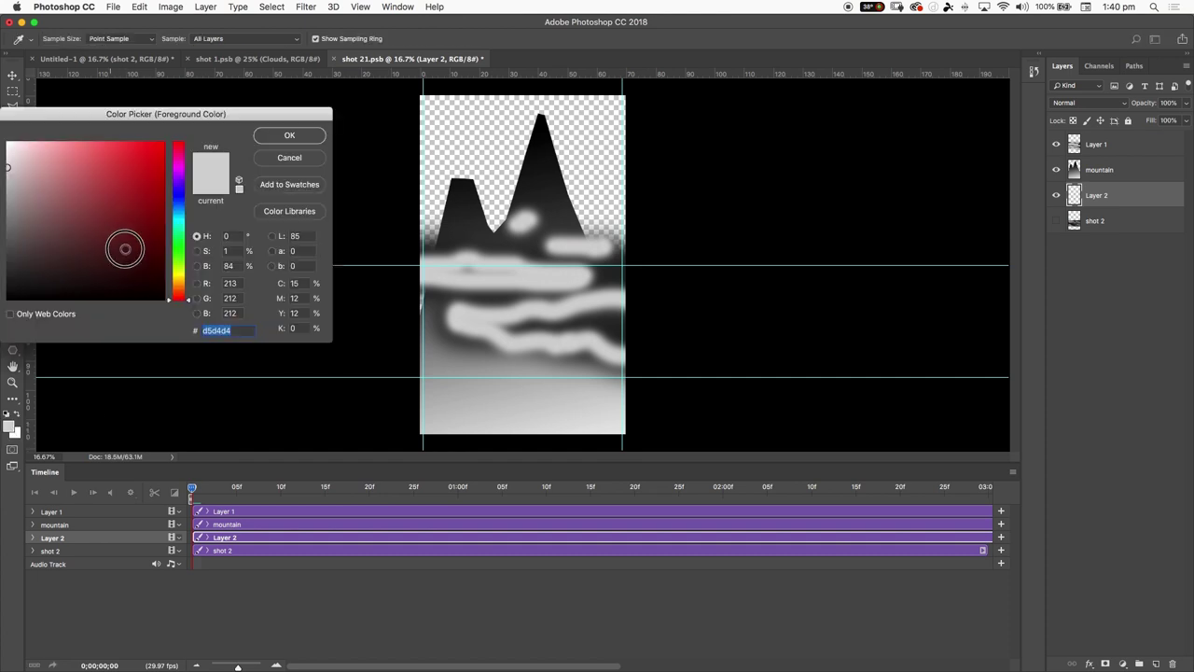
{"action": "left_click_drag", "start_coordinate": [125, 248], "coordinate": [165, 248]}
{"action": "left_click", "coordinate": [290, 138]}
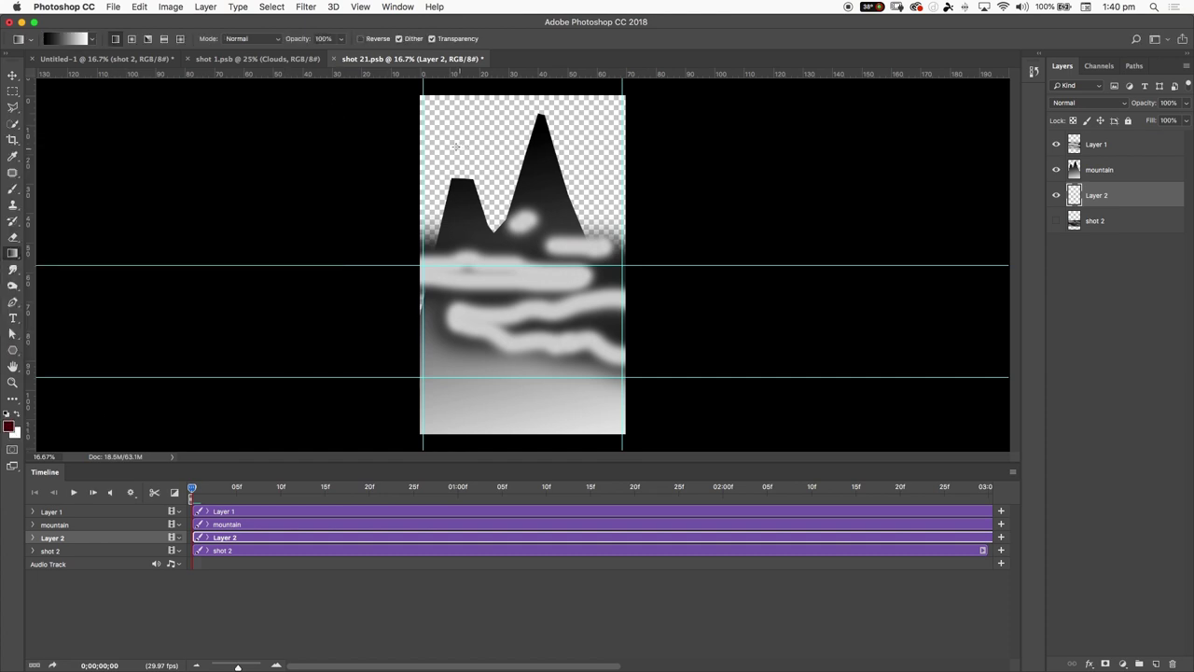
{"action": "key", "text": "shift+g"}
{"action": "left_click", "coordinate": [453, 154]}
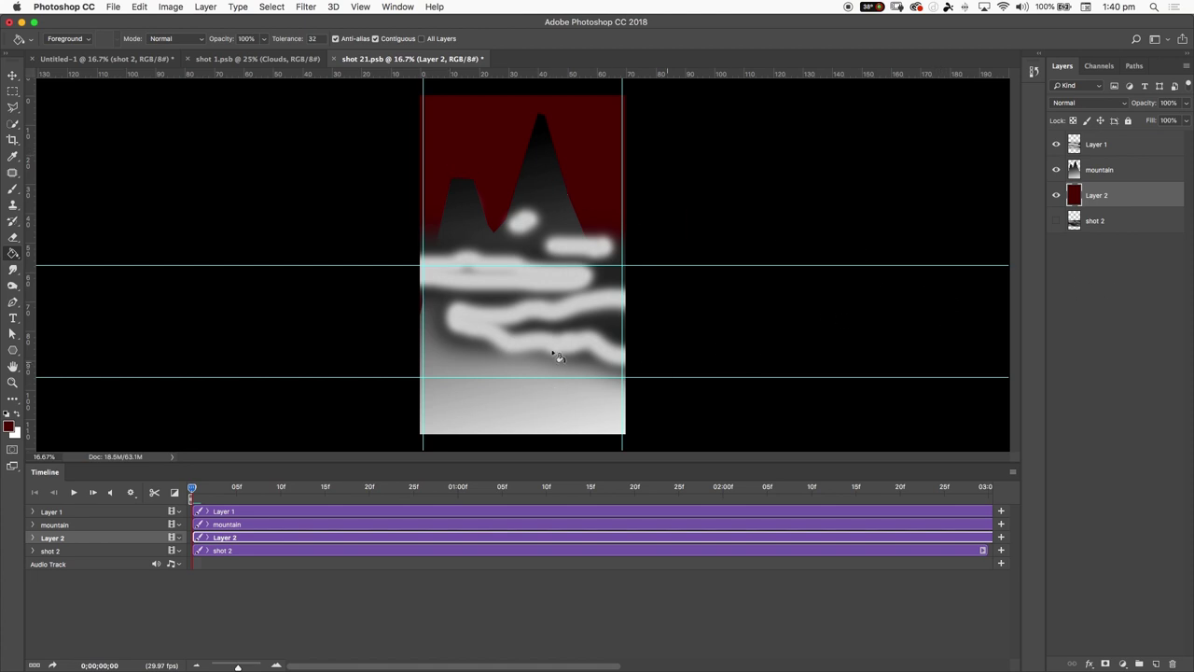
- Check the red background with the cloud and mountain layers hidden, show both layers again, and save shot 21.psb
{"action": "left_click", "coordinate": [1056, 144]}
{"action": "left_click", "coordinate": [1056, 170]}
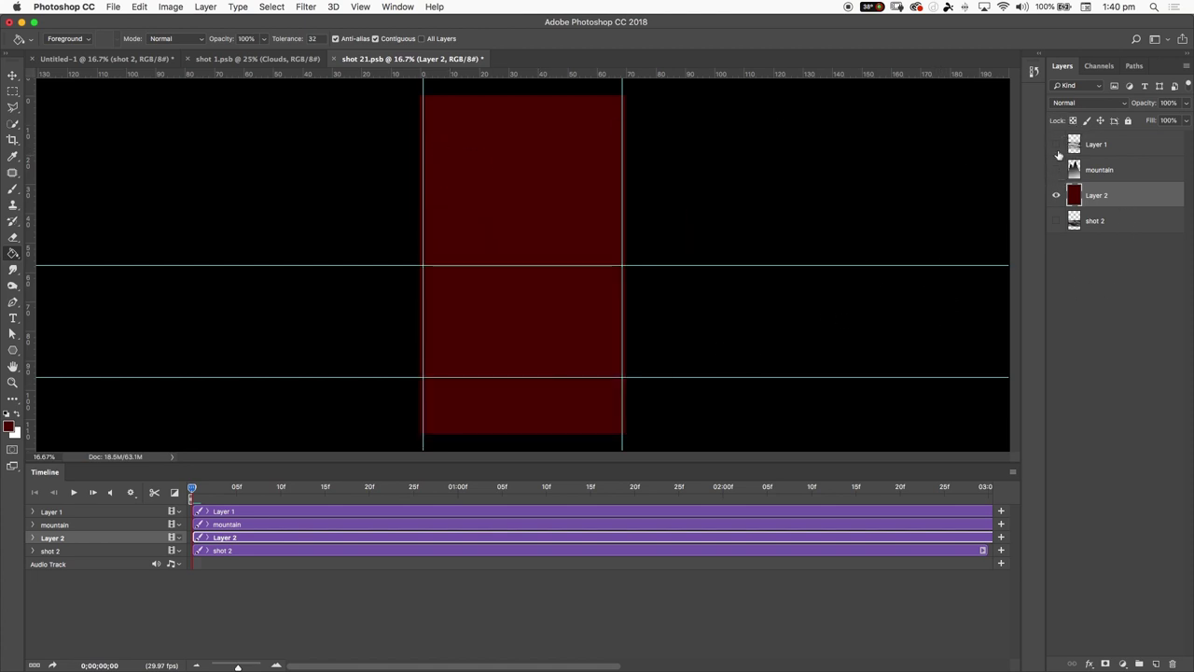
{"action": "left_click", "coordinate": [1056, 170]}
{"action": "left_click", "coordinate": [1056, 145]}
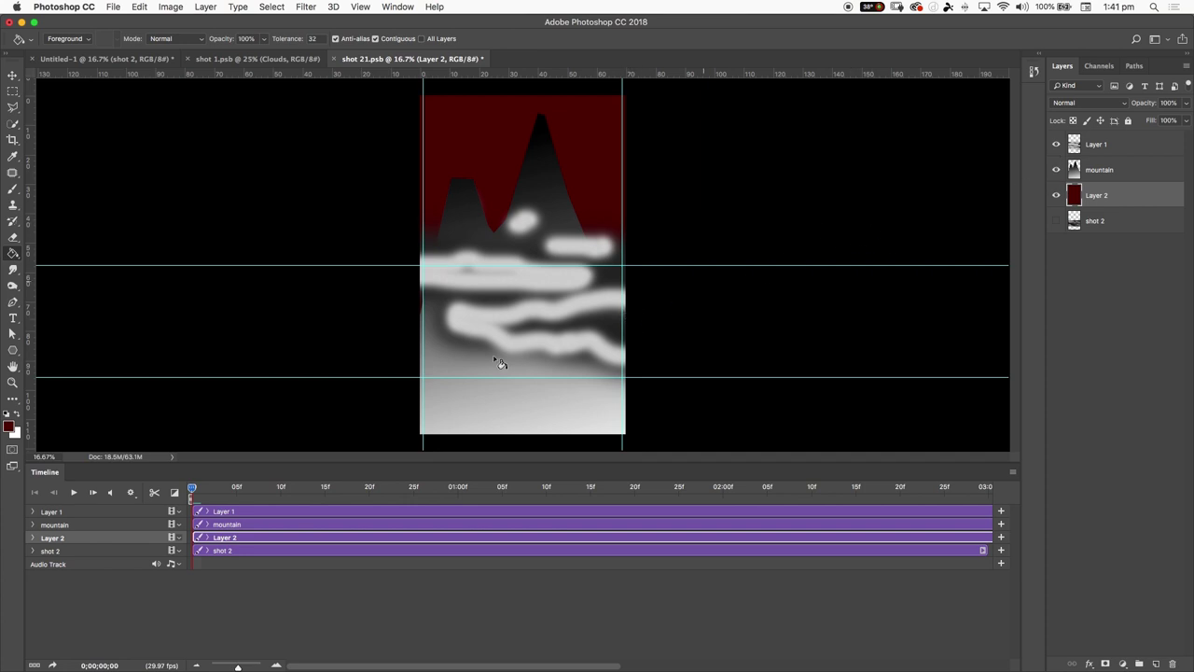
{"action": "key", "text": "super+s"}
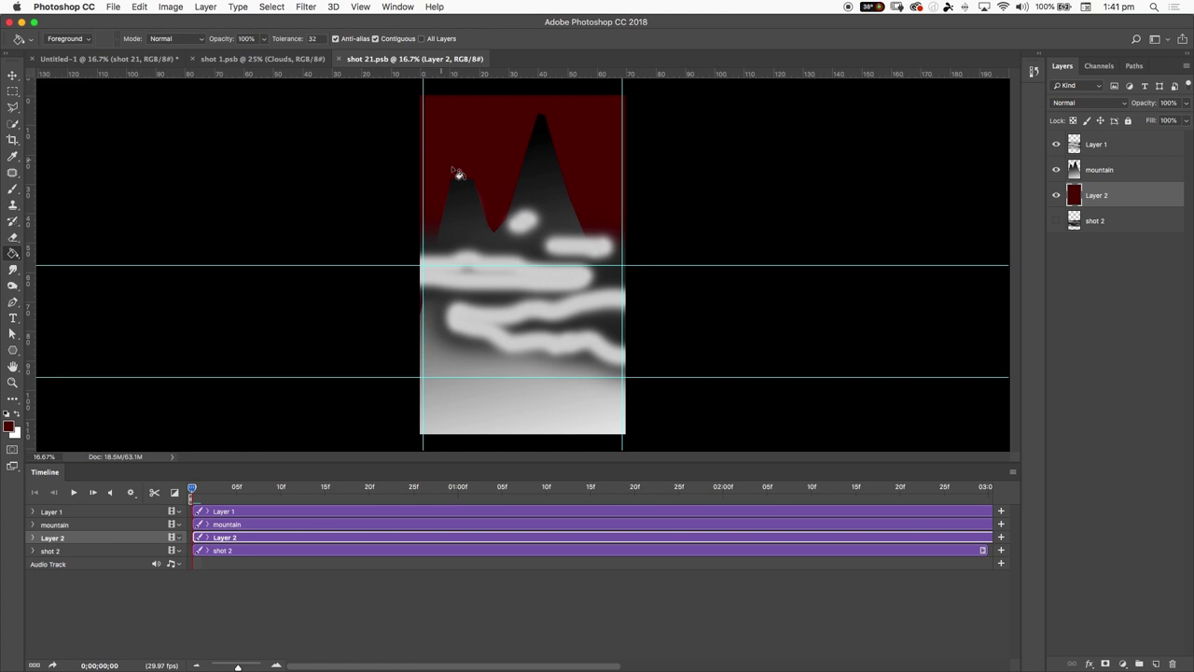
- Compare the visible part of shot 21 in the Untitled-1 animatic with the full tall composition in shot 21.psb
{"action": "left_click", "coordinate": [124, 61]}
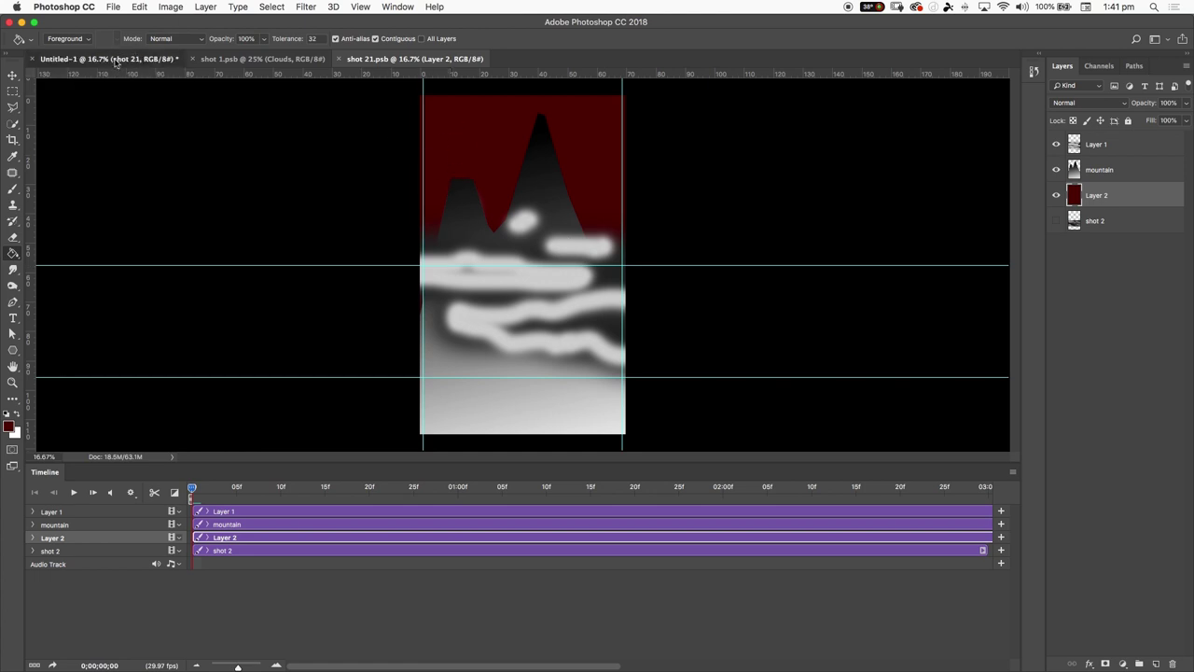
{"action": "left_click", "coordinate": [418, 61]}
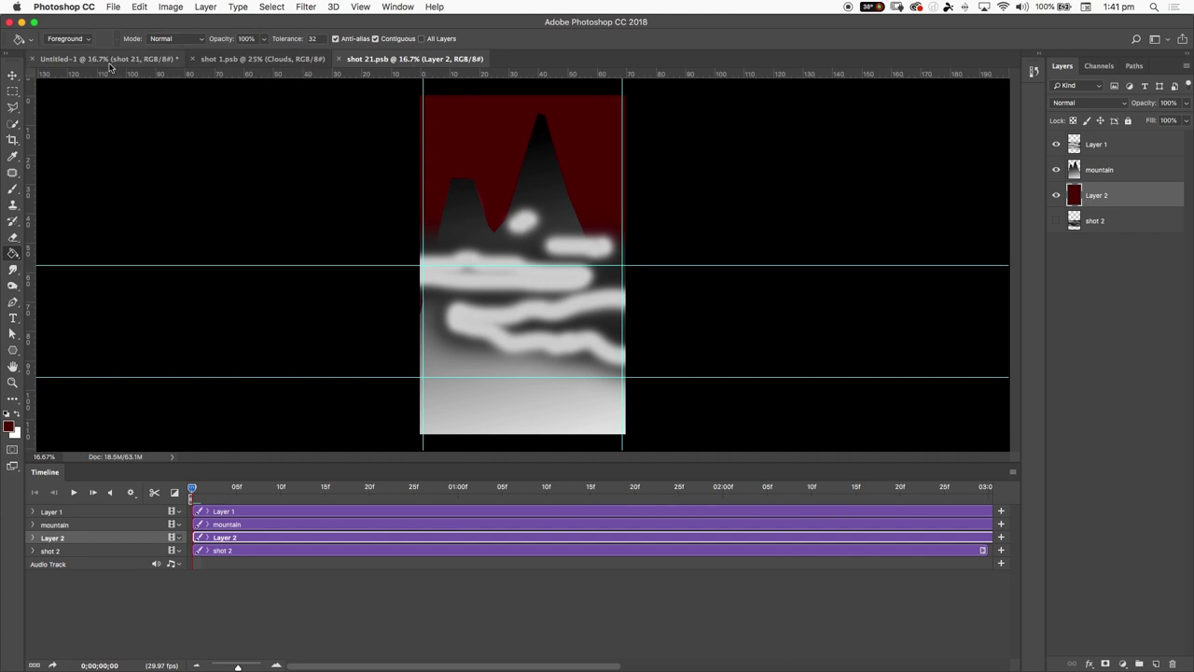
{"action": "left_click", "coordinate": [117, 62]}
{"action": "left_click", "coordinate": [395, 63]}
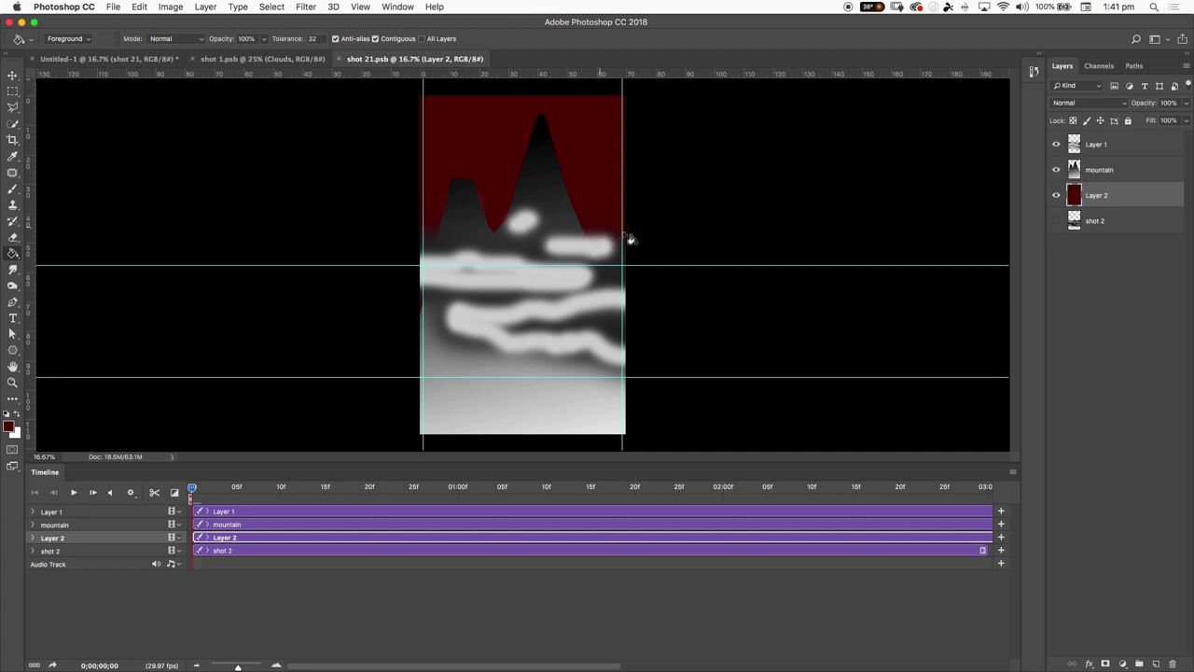
{"action": "left_click", "coordinate": [77, 60]}
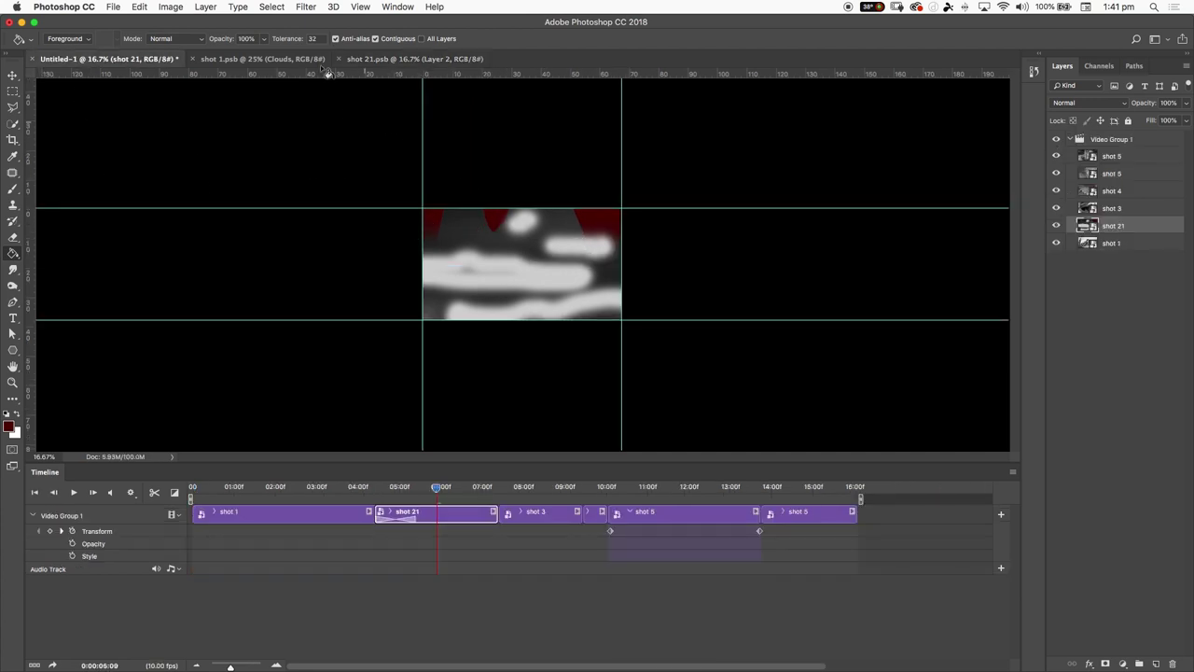
{"action": "left_click", "coordinate": [384, 61]}
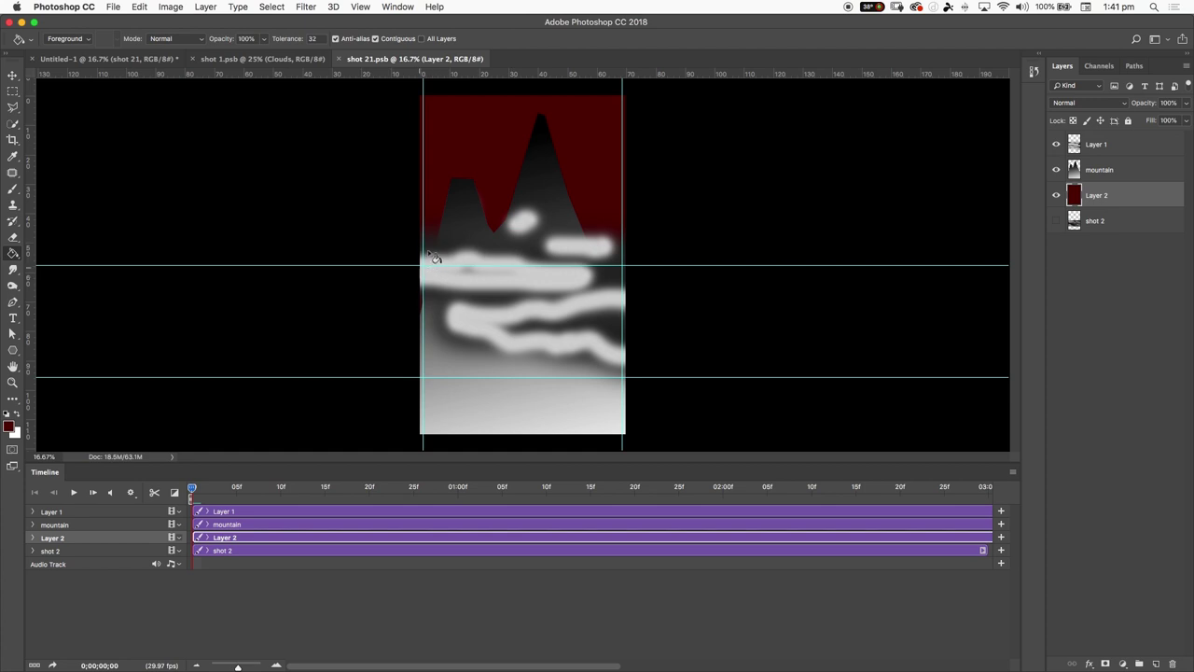
{"action": "left_click", "coordinate": [82, 59]}
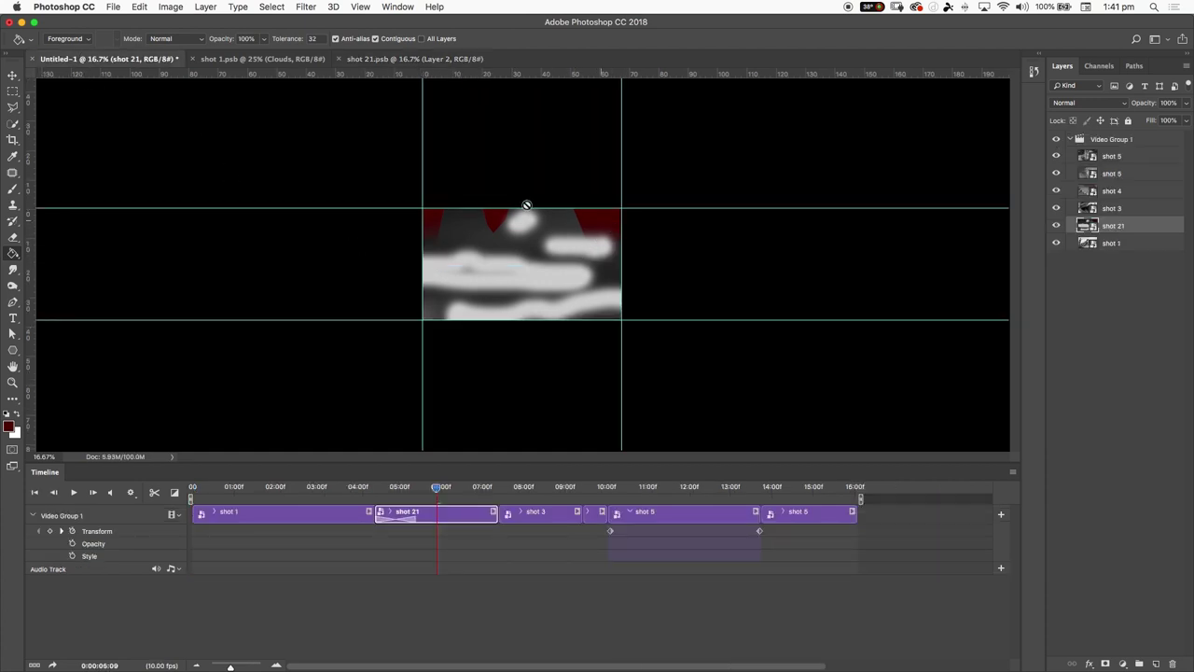
{"action": "left_click", "coordinate": [405, 59]}
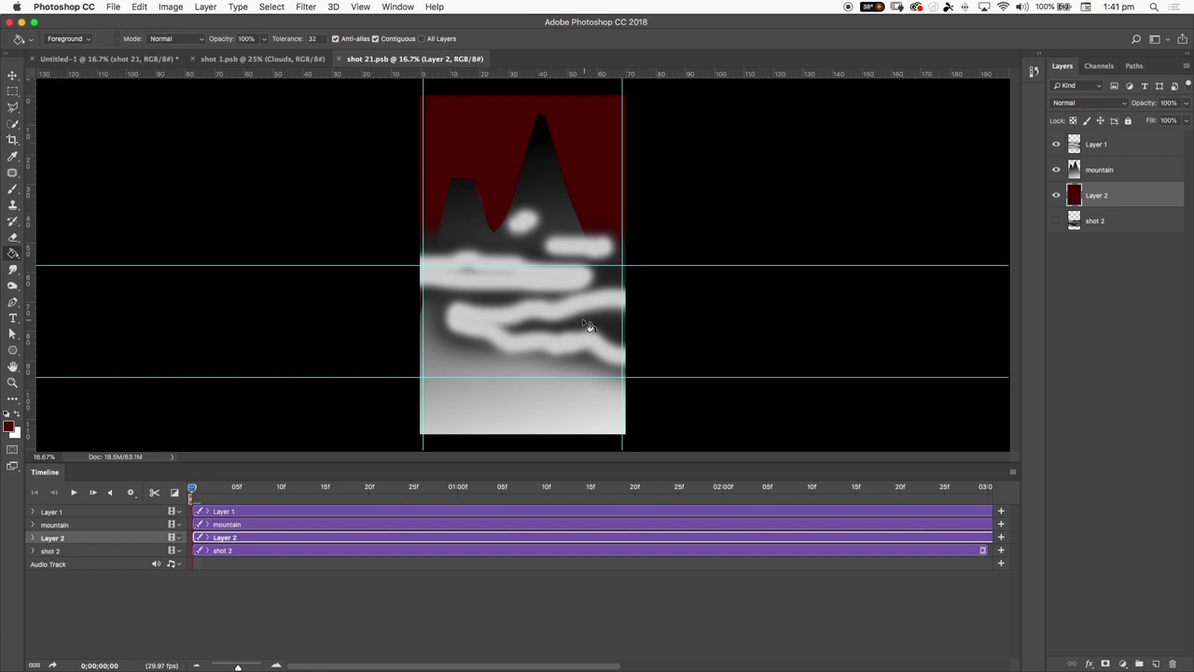
- Crop shot 21.psb outward to extend its canvas below and on both sides of the artwork, save it, and check the updated shot in Untitled-1
{"action": "key", "text": "super+minus"}
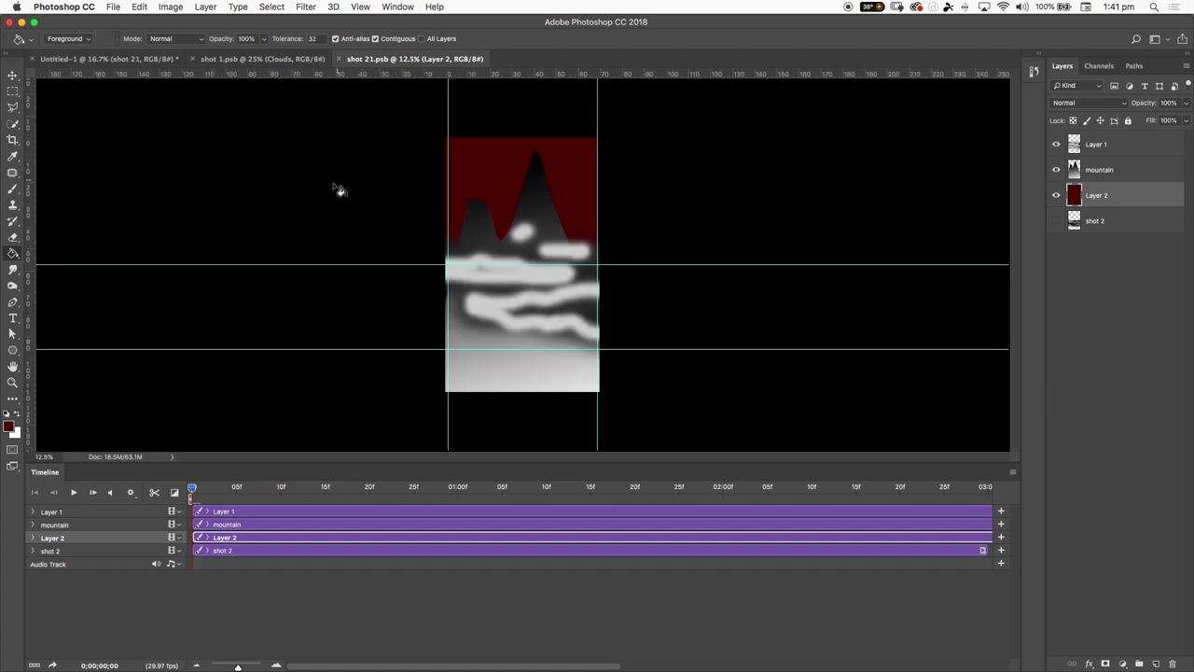
{"action": "key", "text": "c"}
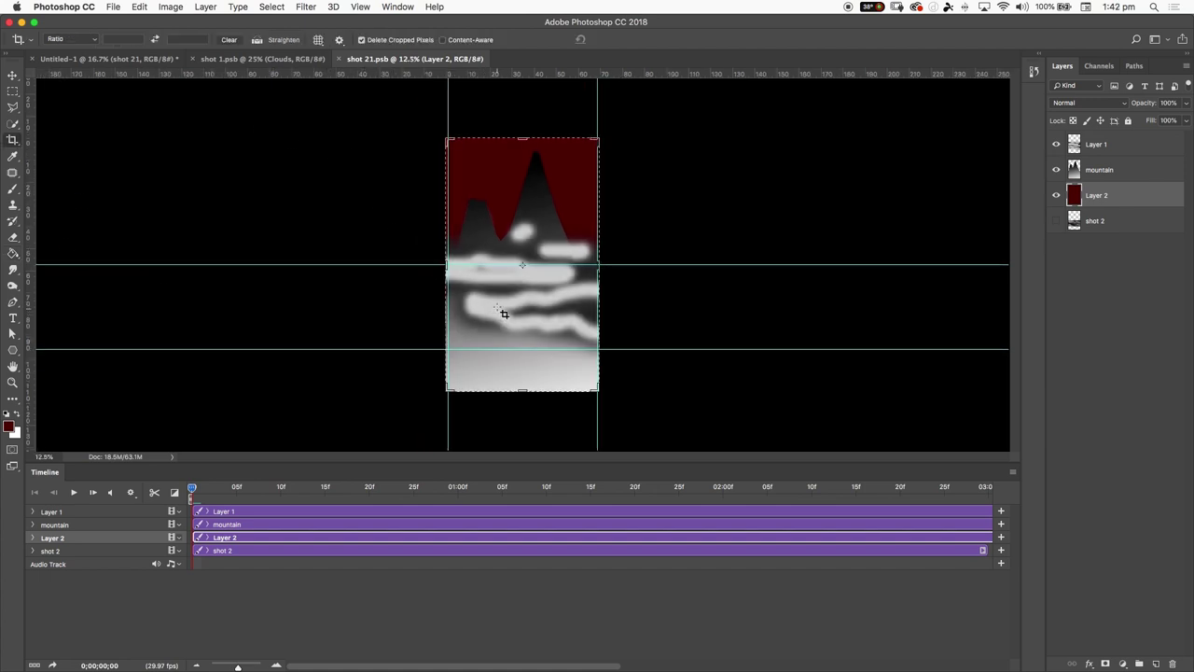
{"action": "mouse_move", "coordinate": [517, 396]}
{"action": "left_mouse_down"}
{"action": "mouse_move", "coordinate": [523, 437]}
{"action": "mouse_move", "coordinate": [520, 389]}
{"action": "mouse_move", "coordinate": [531, 400]}
{"action": "mouse_move", "coordinate": [517, 395]}
{"action": "mouse_move", "coordinate": [527, 395]}
{"action": "left_mouse_up"}
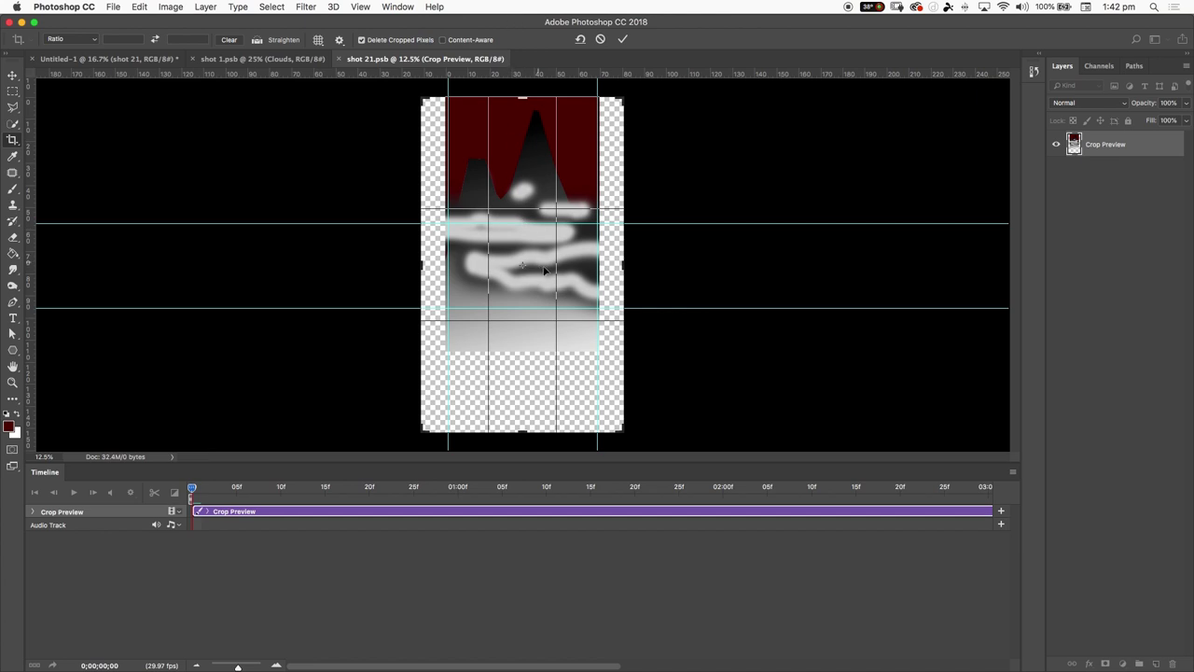
{"action": "key", "text": "Return"}
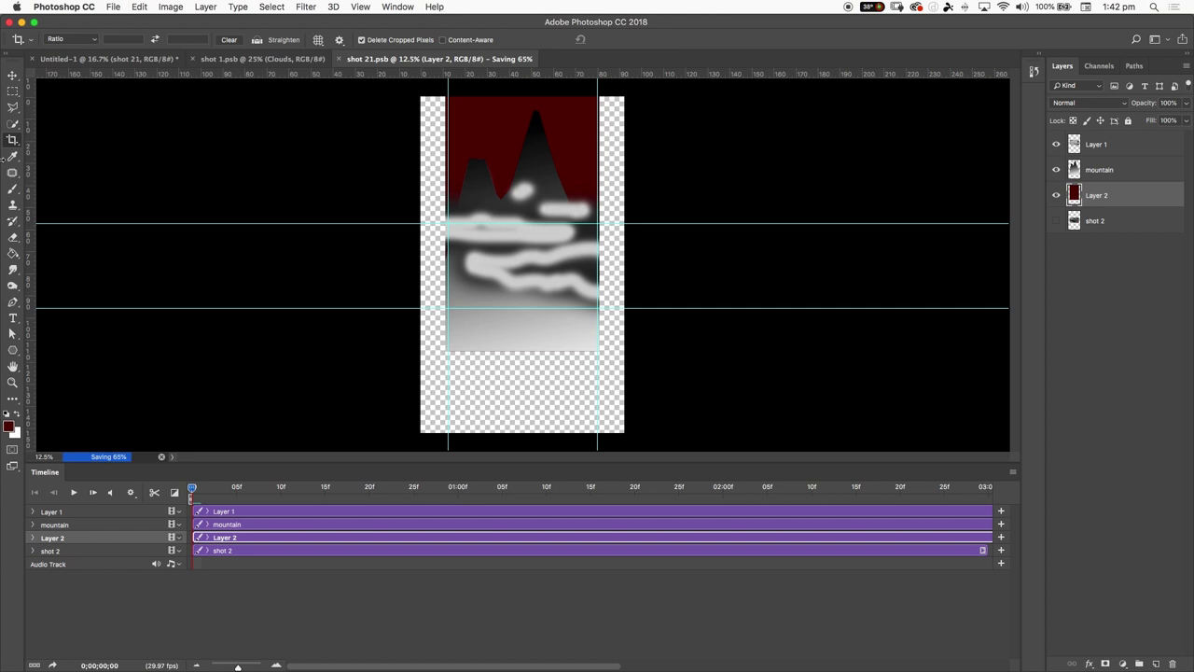
{"action": "left_click", "coordinate": [138, 59]}
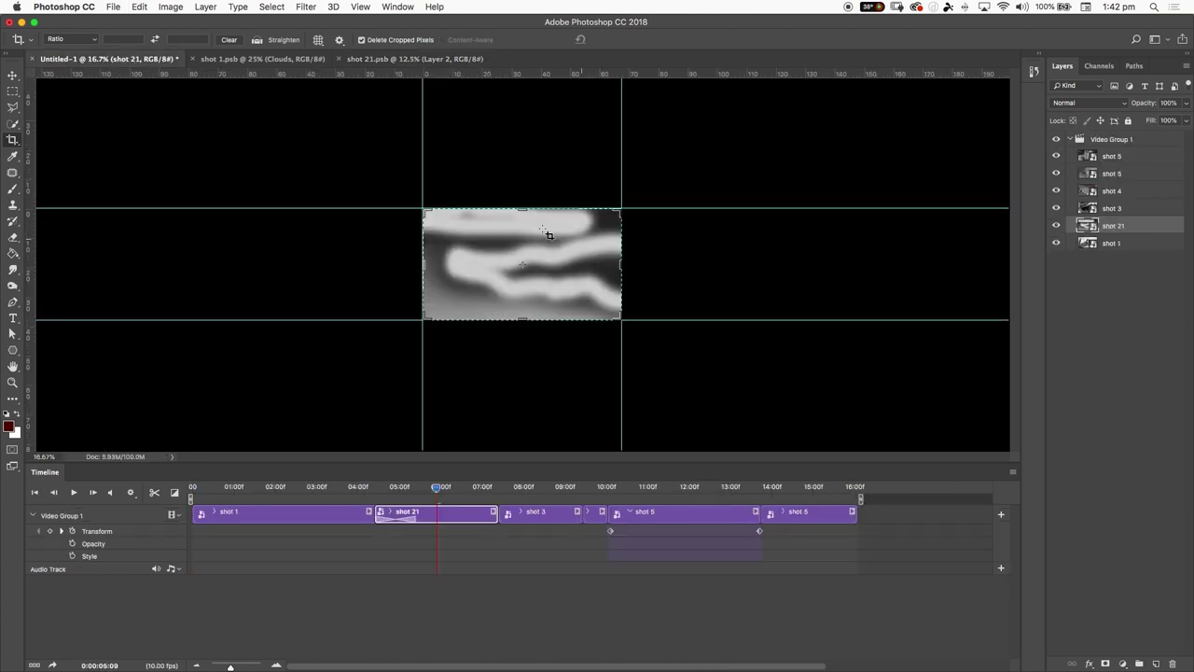
{"action": "left_click", "coordinate": [388, 59]}
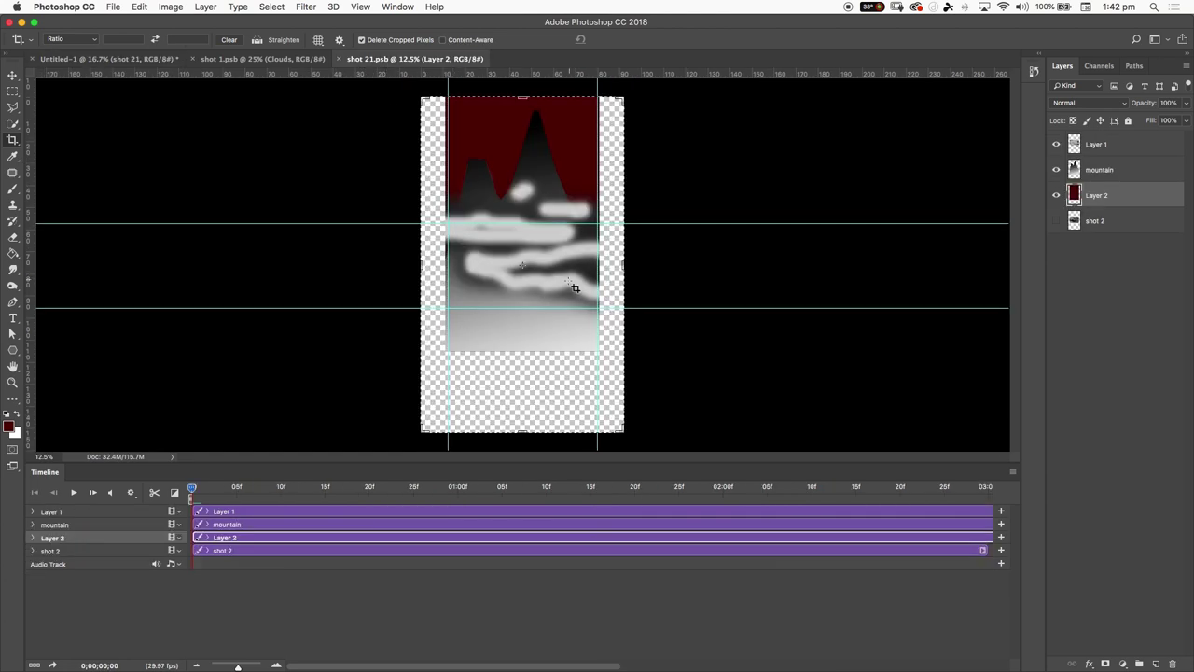
{"action": "left_click", "coordinate": [51, 58]}
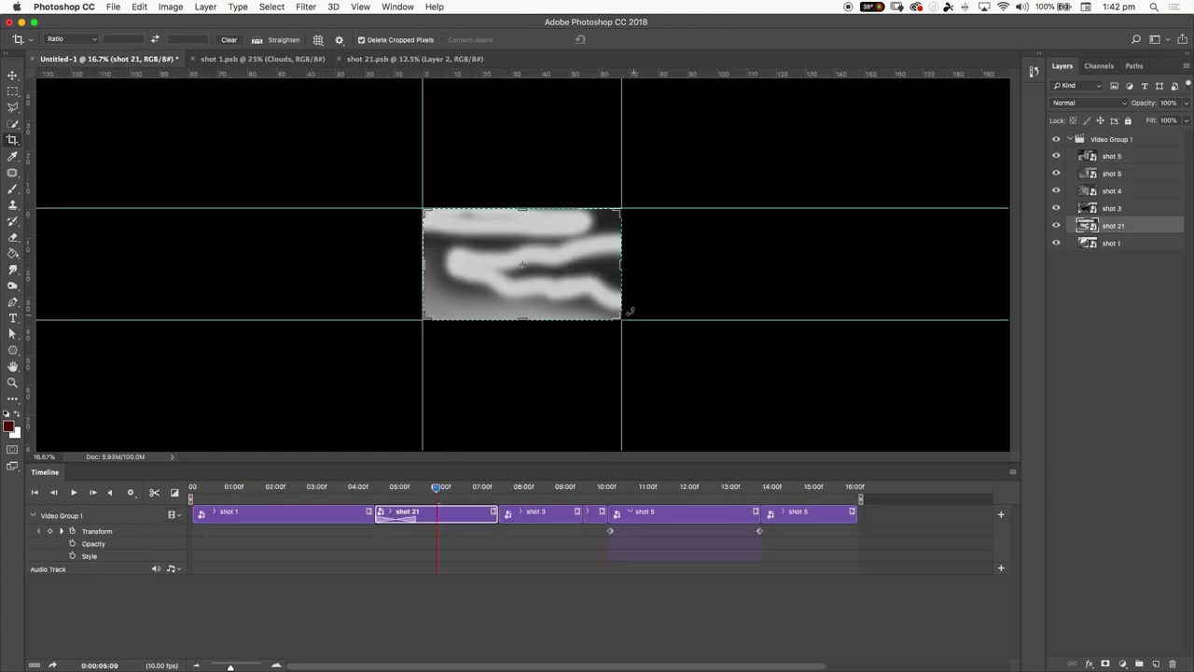
{"action": "left_click", "coordinate": [387, 59]}
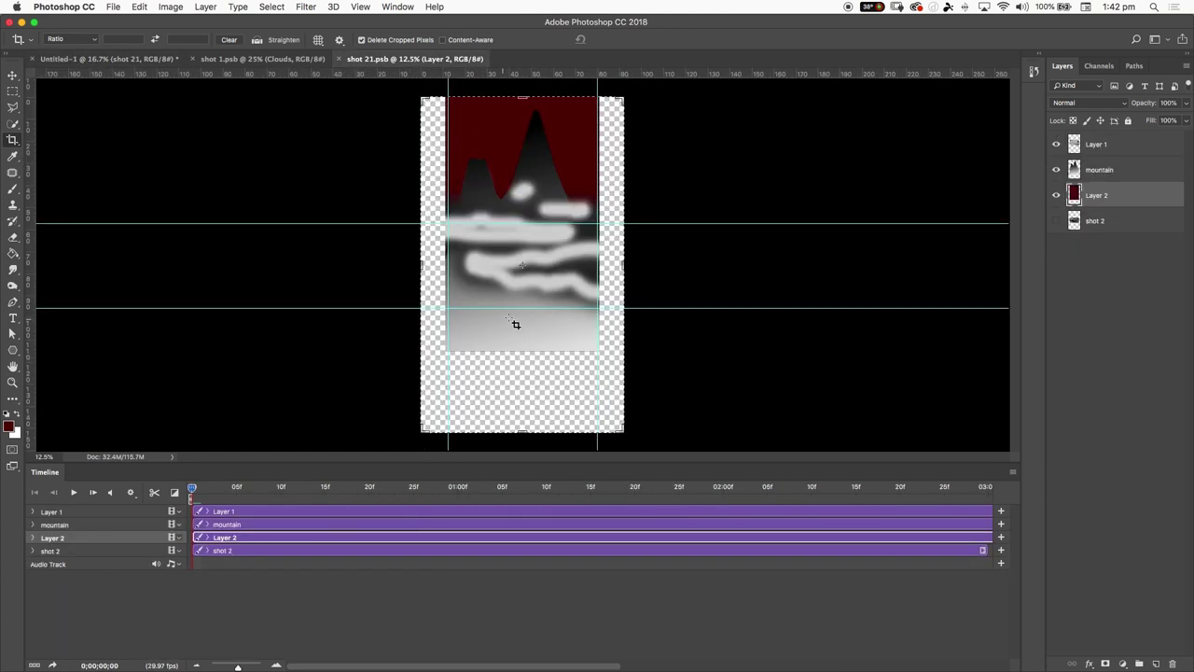
- Set starting Position keyframes on Layer 1 and the mountain layer, and look at Layer 2's animation properties
{"action": "left_click", "coordinate": [33, 513]}
{"action": "left_click", "coordinate": [71, 526]}
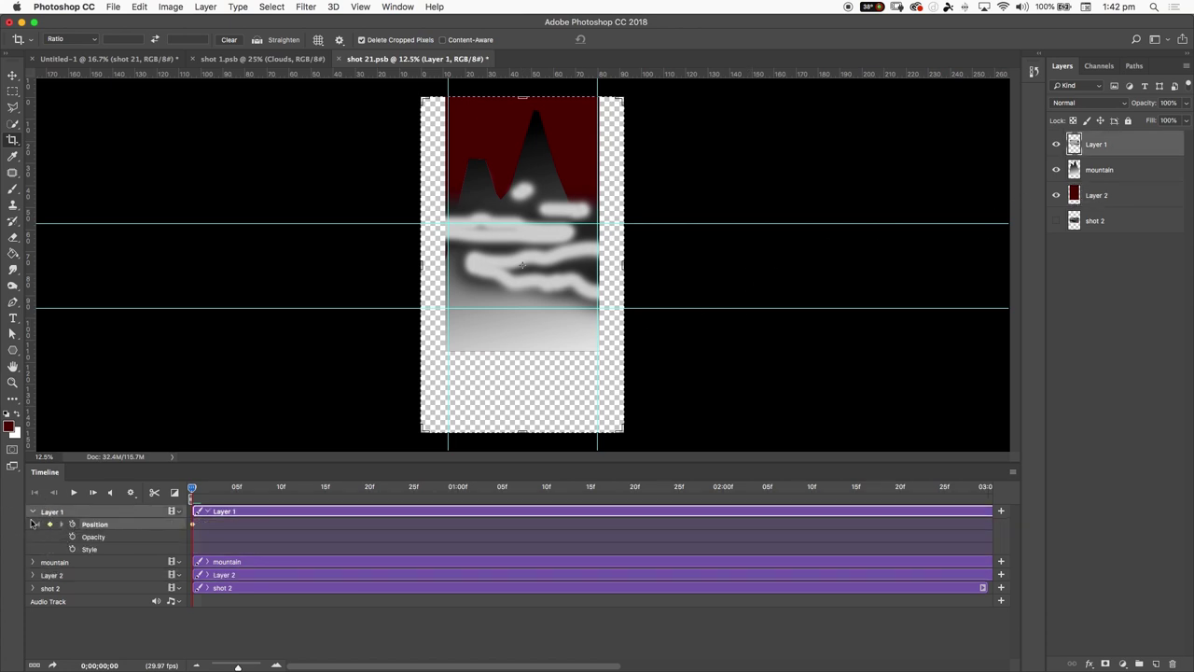
{"action": "left_click", "coordinate": [34, 512]}
{"action": "left_click", "coordinate": [53, 525]}
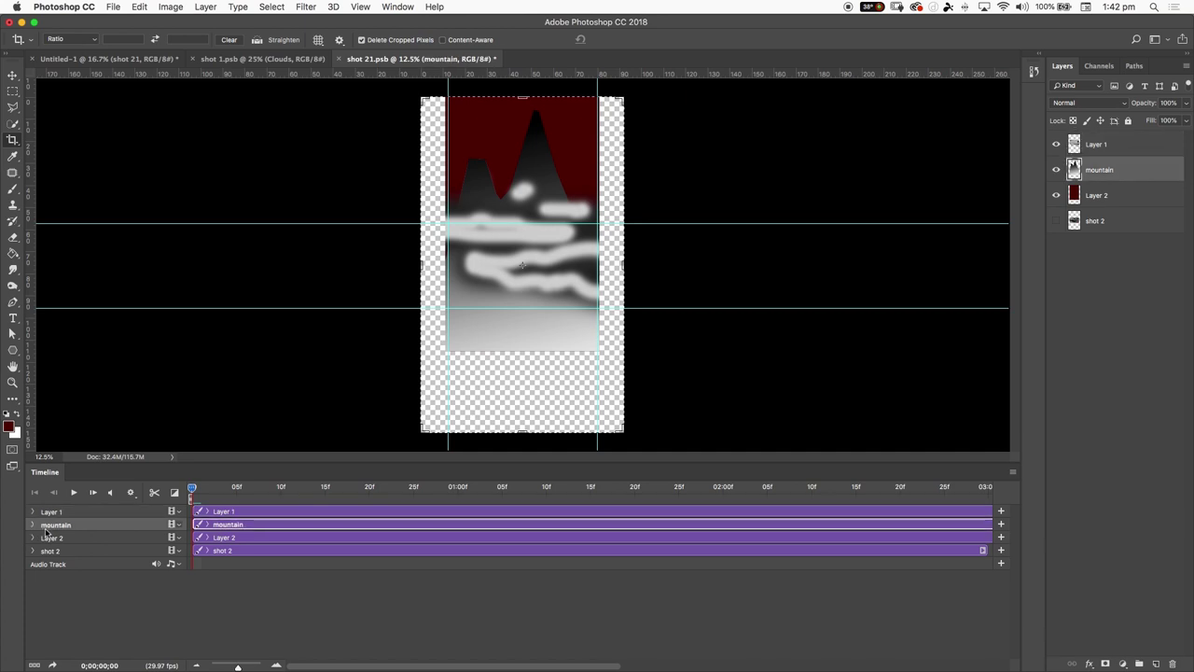
{"action": "left_click", "coordinate": [33, 525]}
{"action": "left_click", "coordinate": [73, 537]}
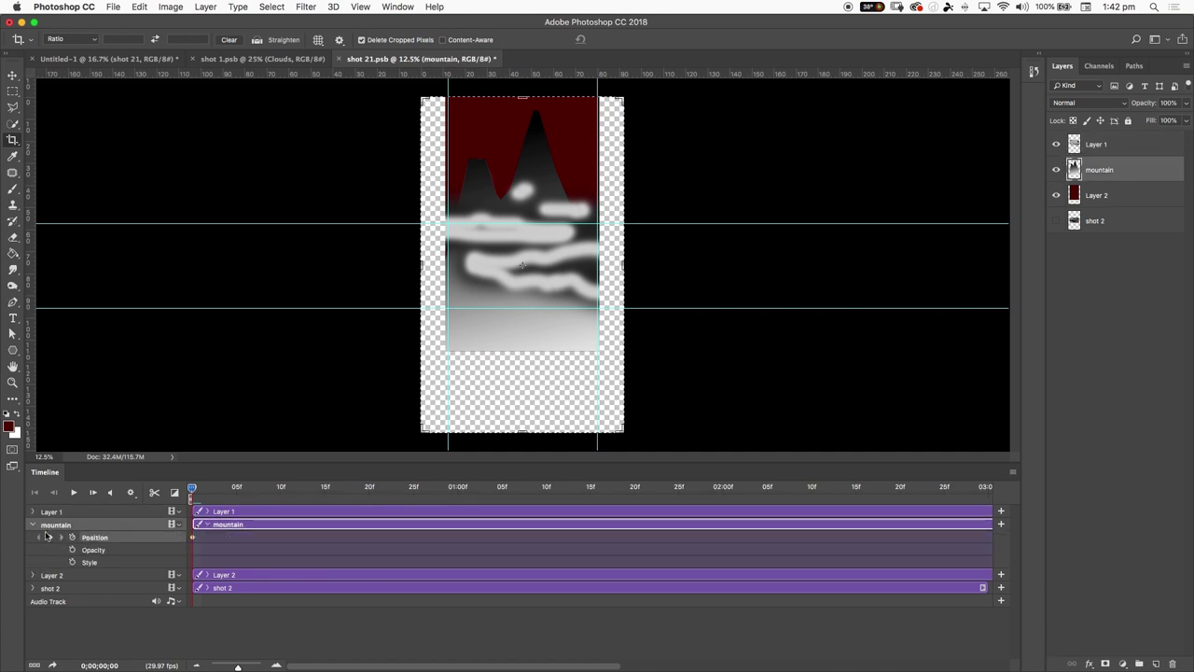
{"action": "left_click", "coordinate": [31, 525]}
{"action": "left_click", "coordinate": [33, 539]}
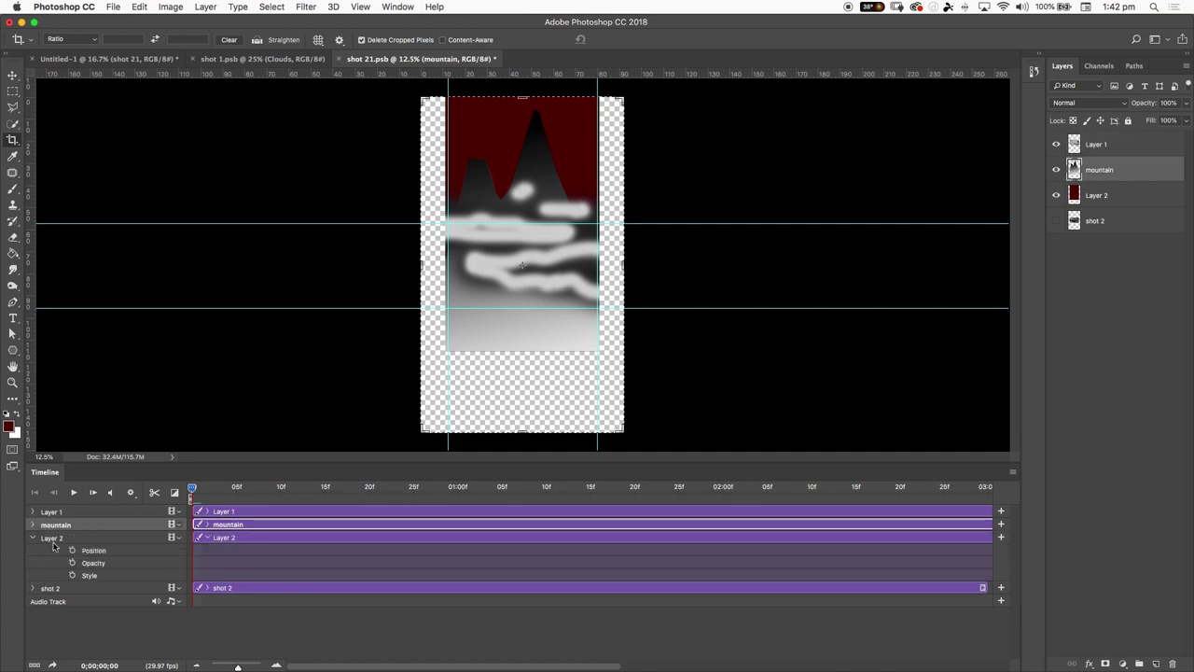
{"action": "left_click", "coordinate": [34, 538]}
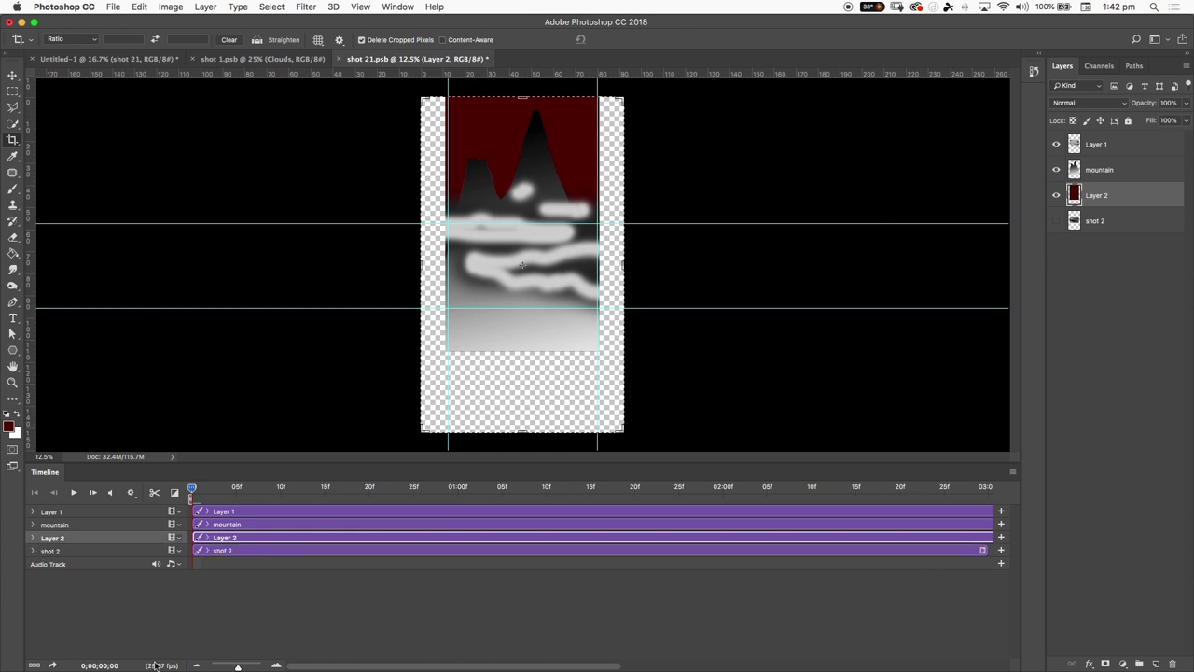
- Trim the Layer 2, mountain and Layer 1 clips to end at 03:00f, level with the end of the shot 2 clip
{"action": "left_click", "coordinate": [195, 665]}
{"action": "left_click", "coordinate": [195, 665]}
{"action": "left_click", "coordinate": [195, 665]}
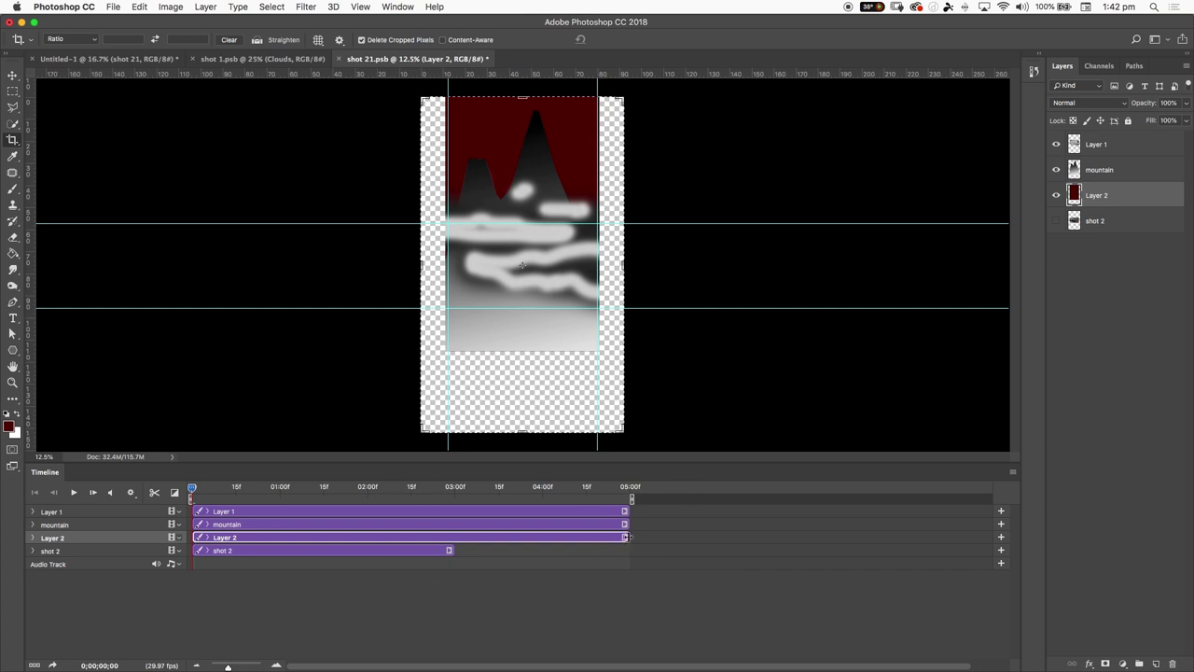
{"action": "left_click_drag", "start_coordinate": [628, 538], "coordinate": [449, 537]}
{"action": "left_click_drag", "start_coordinate": [627, 524], "coordinate": [449, 524]}
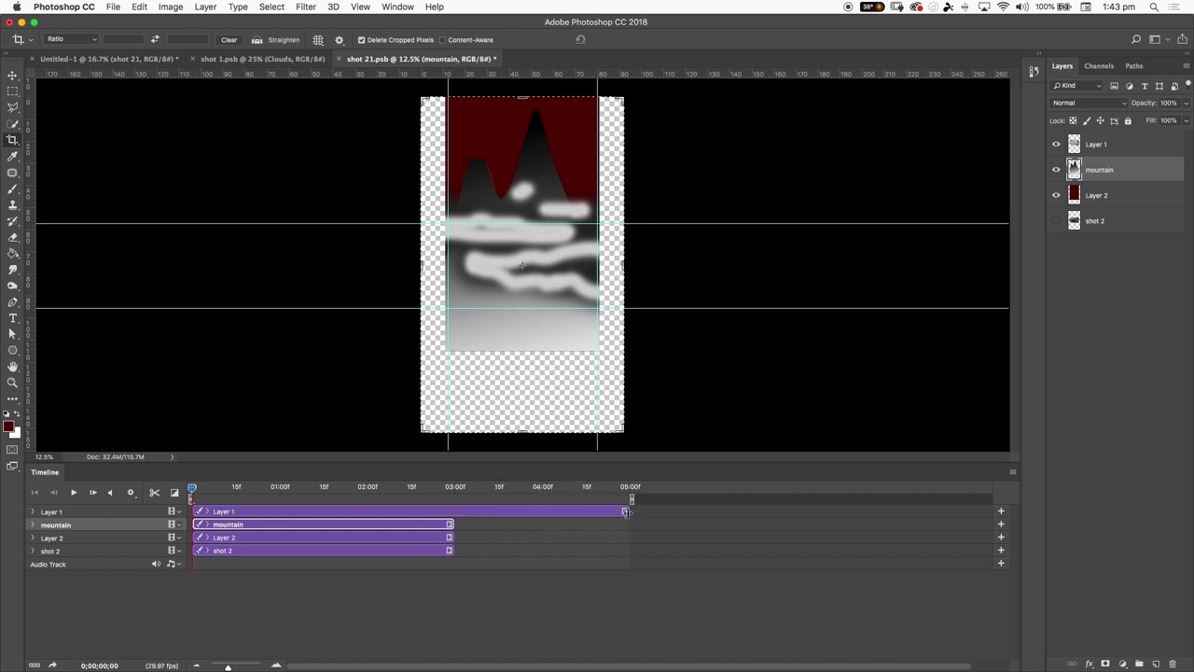
{"action": "left_click_drag", "start_coordinate": [626, 511], "coordinate": [442, 519]}
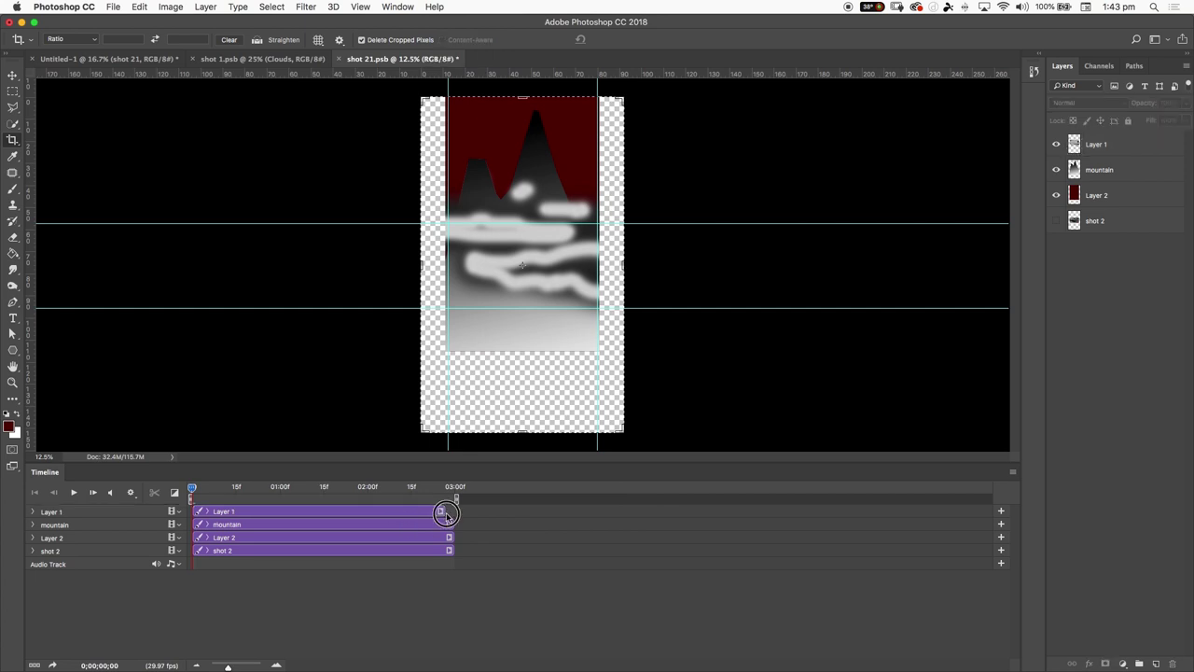
{"action": "left_click", "coordinate": [443, 511]}
{"action": "left_click_drag", "start_coordinate": [442, 512], "coordinate": [454, 512]}
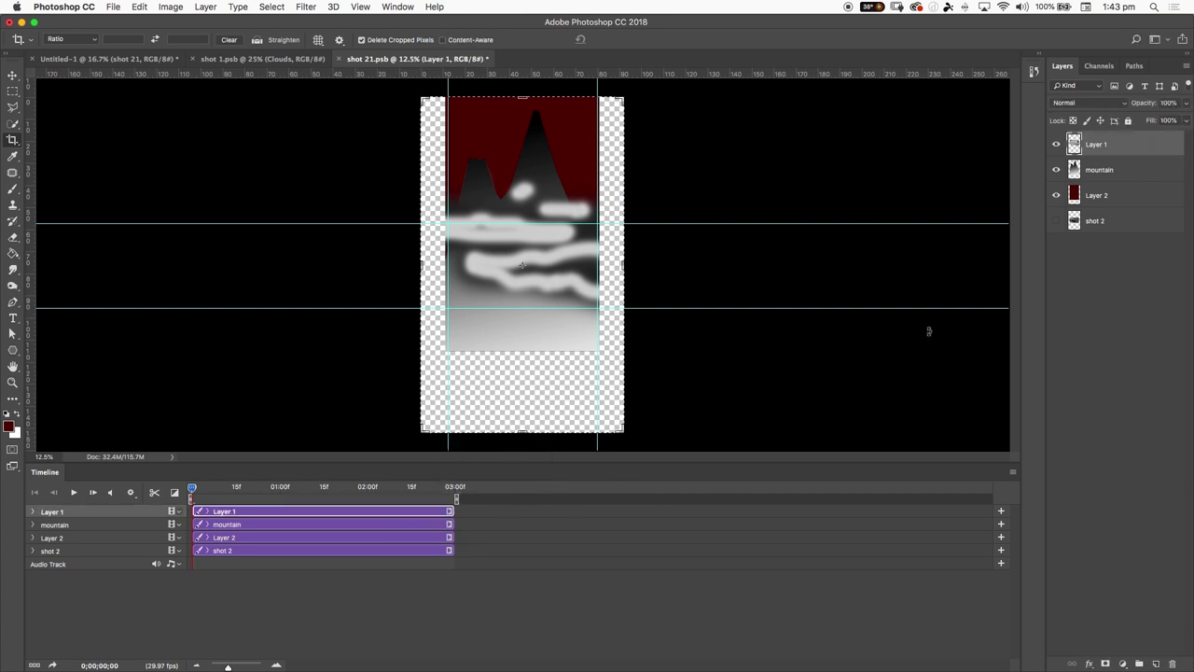
- Convert Layer 1, mountain and Layer 2 each into a separate smart object
{"action": "right_click", "coordinate": [1119, 142]}
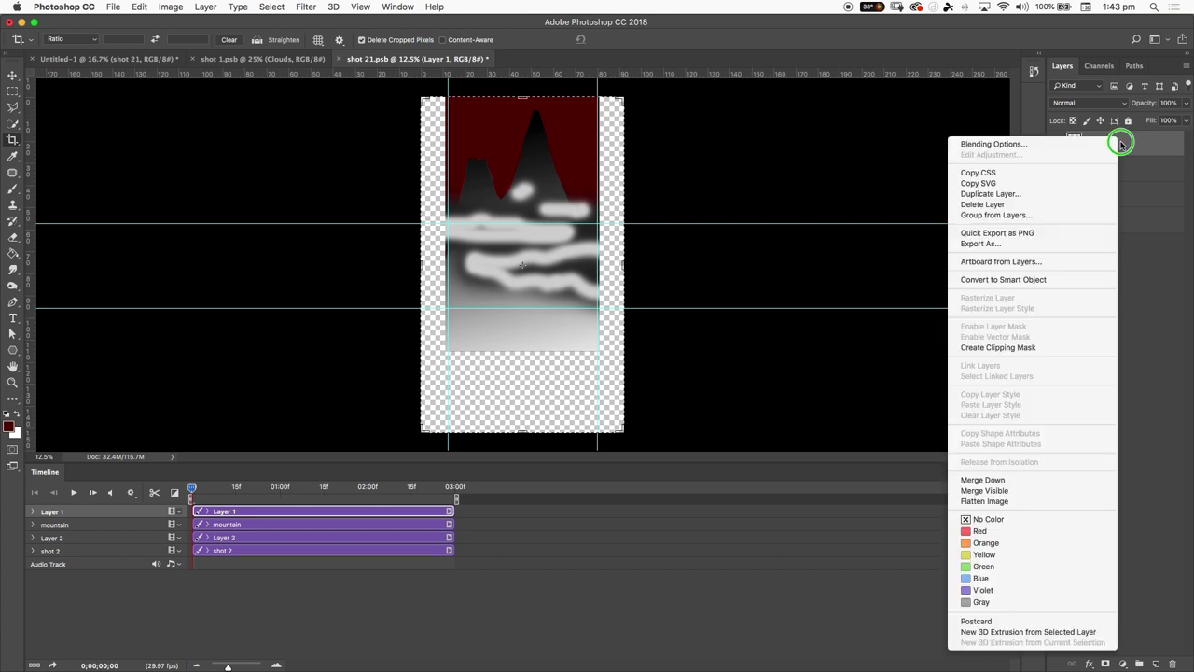
{"action": "left_click", "coordinate": [1004, 280]}
{"action": "right_click", "coordinate": [1106, 166]}
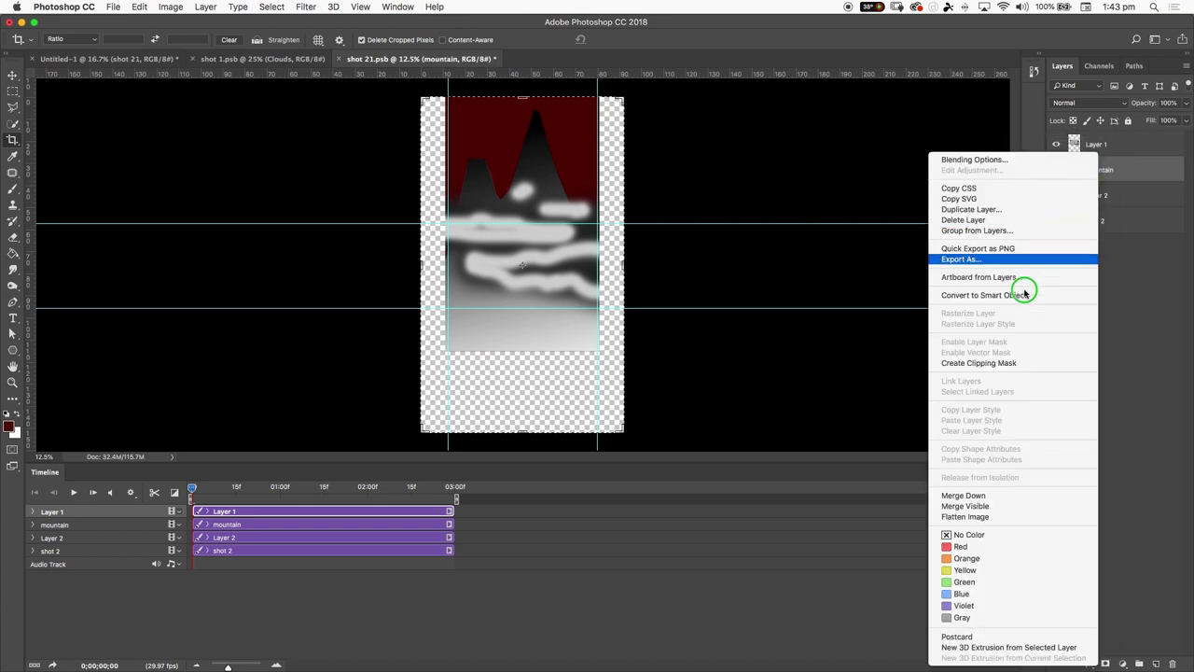
{"action": "left_click", "coordinate": [1020, 297]}
{"action": "right_click", "coordinate": [1105, 145]}
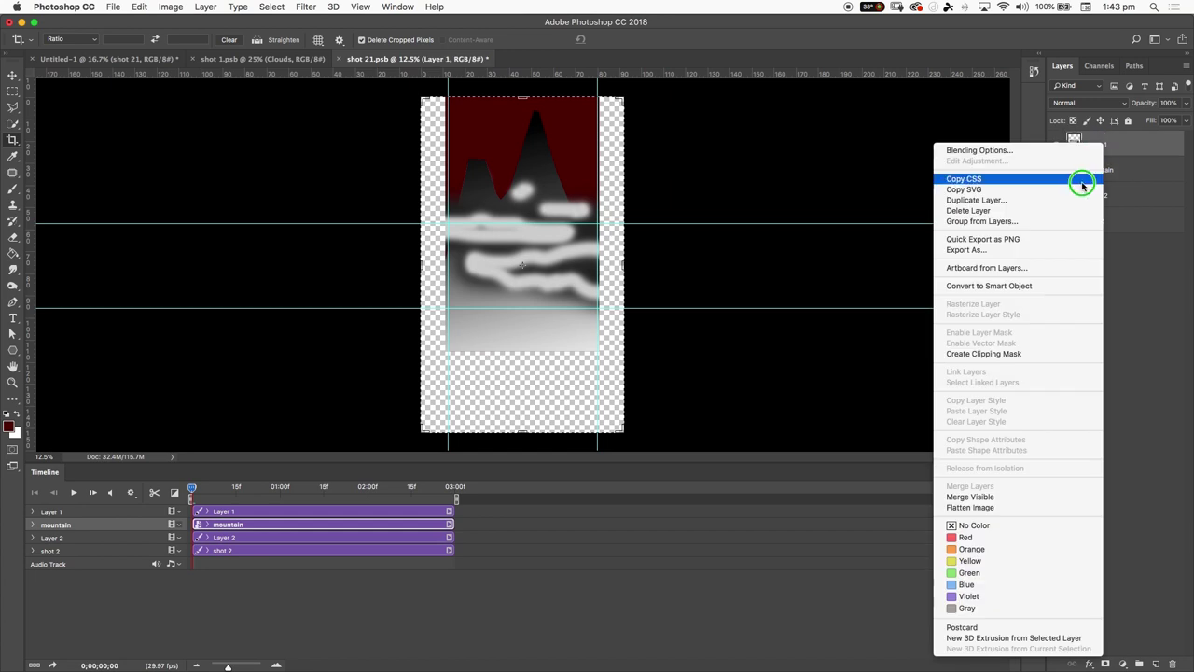
{"action": "left_click", "coordinate": [1041, 277]}
{"action": "right_click", "coordinate": [1100, 197]}
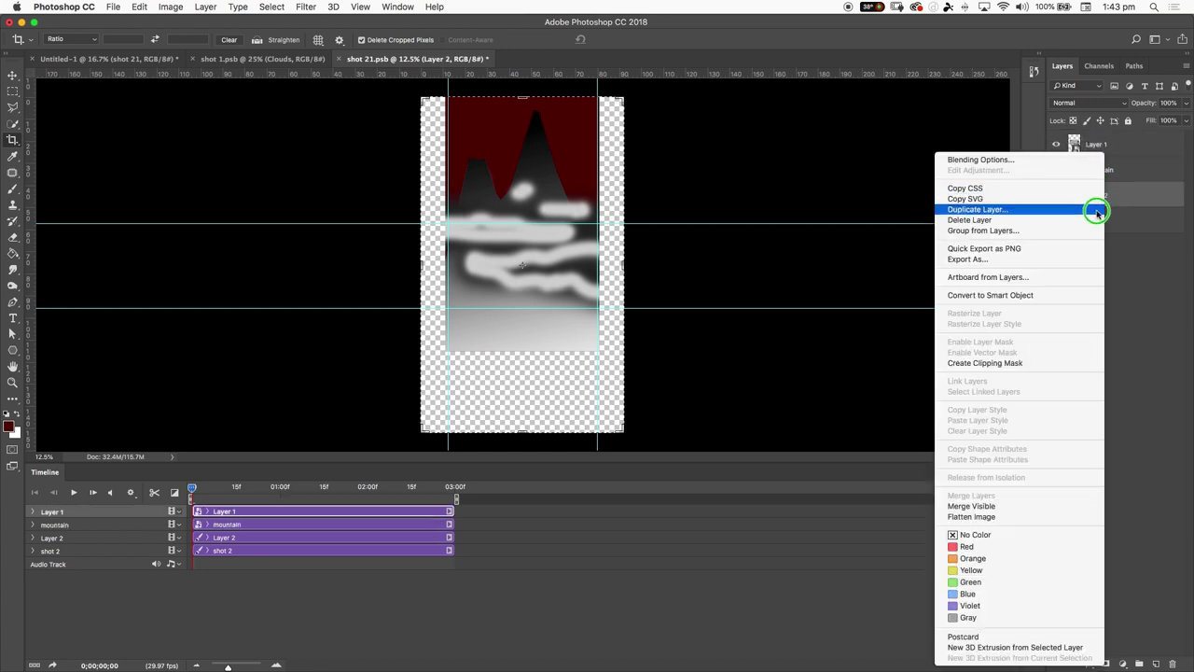
{"action": "left_click", "coordinate": [1039, 296]}
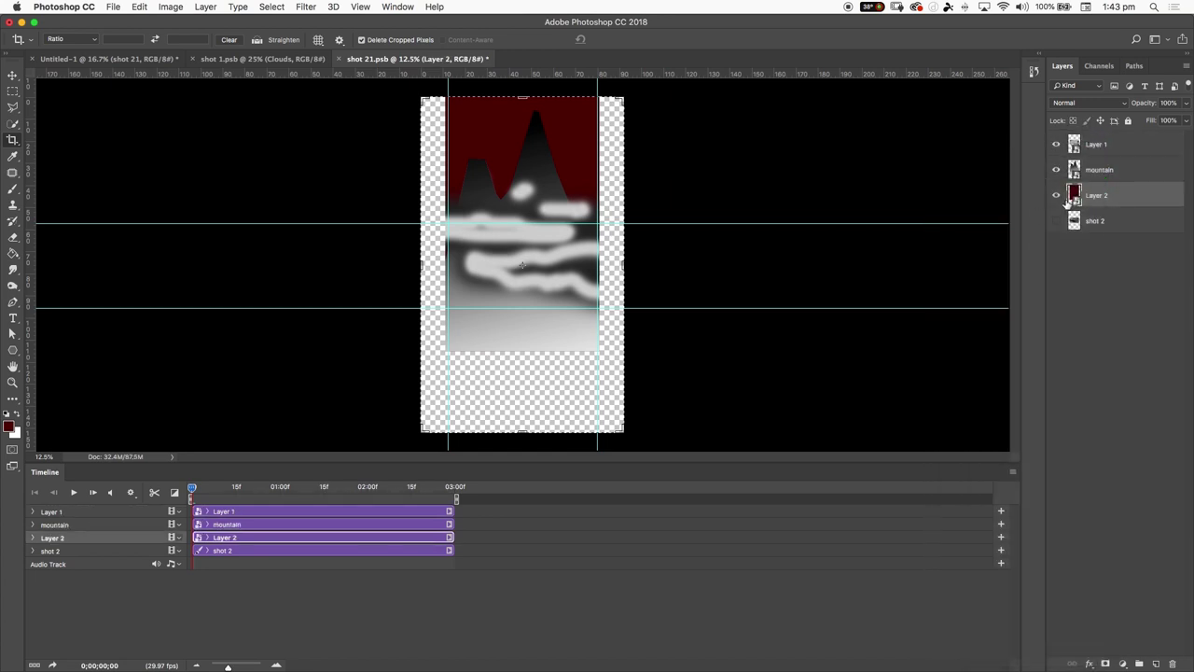
- Enable Transform keyframing on Layer 1 and mountain at the start of the timeline, and expand Layer 2's animation properties
{"action": "left_click", "coordinate": [39, 514]}
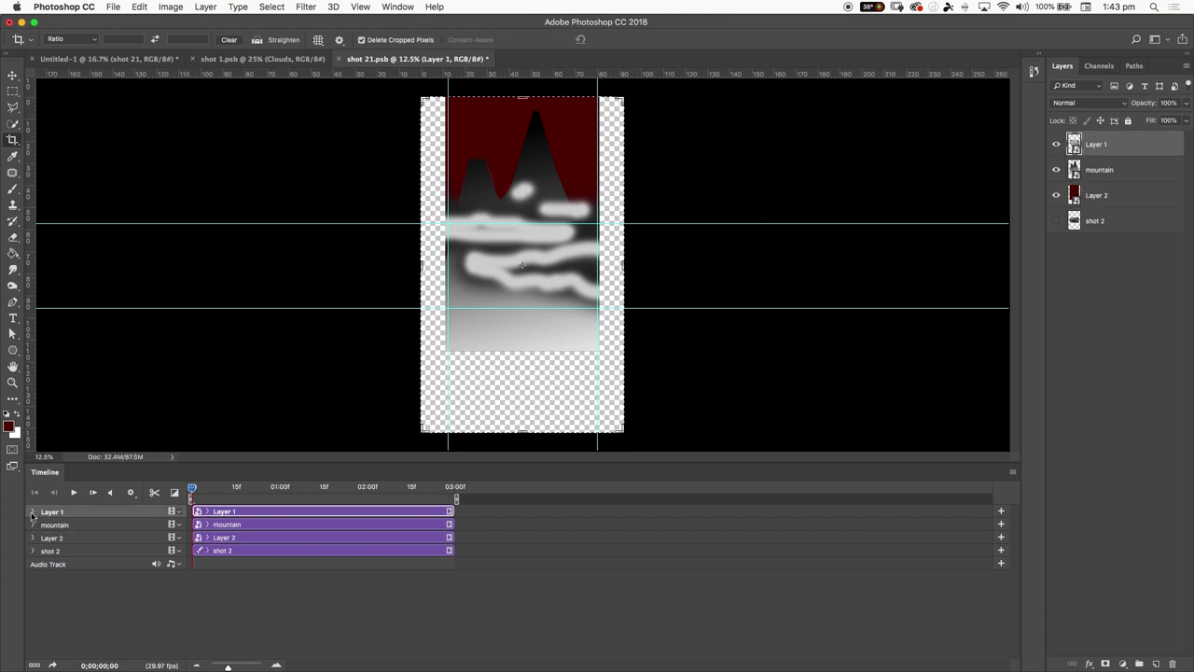
{"action": "left_click", "coordinate": [31, 512]}
{"action": "left_click", "coordinate": [72, 524]}
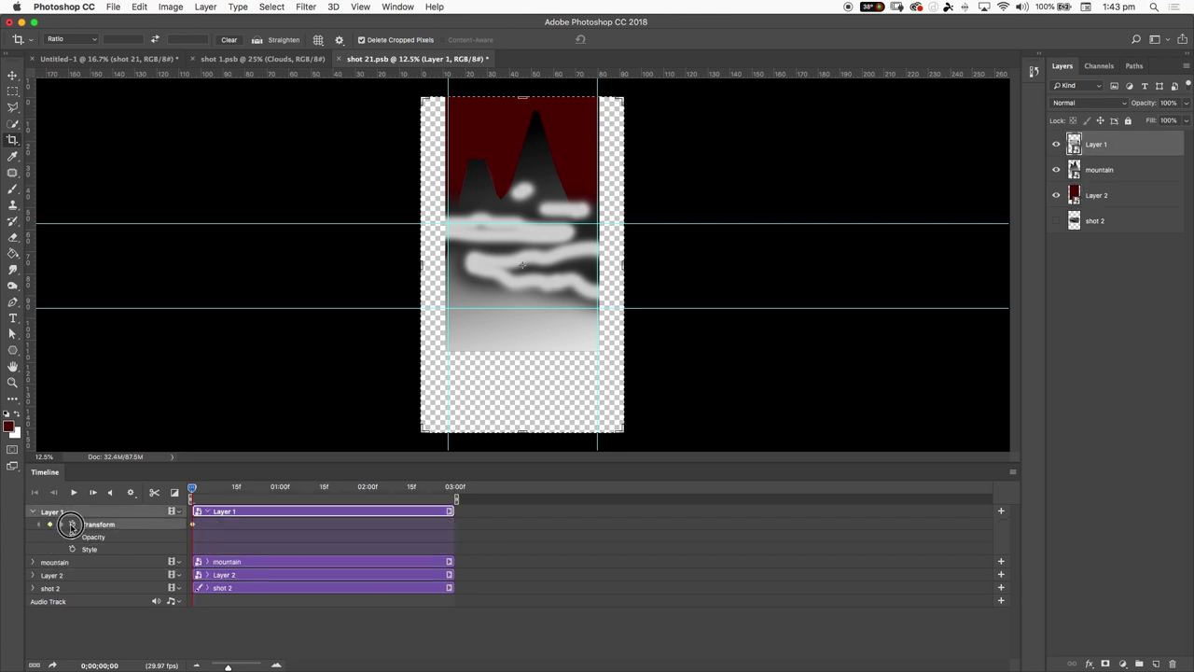
{"action": "left_click", "coordinate": [32, 512]}
{"action": "left_click", "coordinate": [39, 524]}
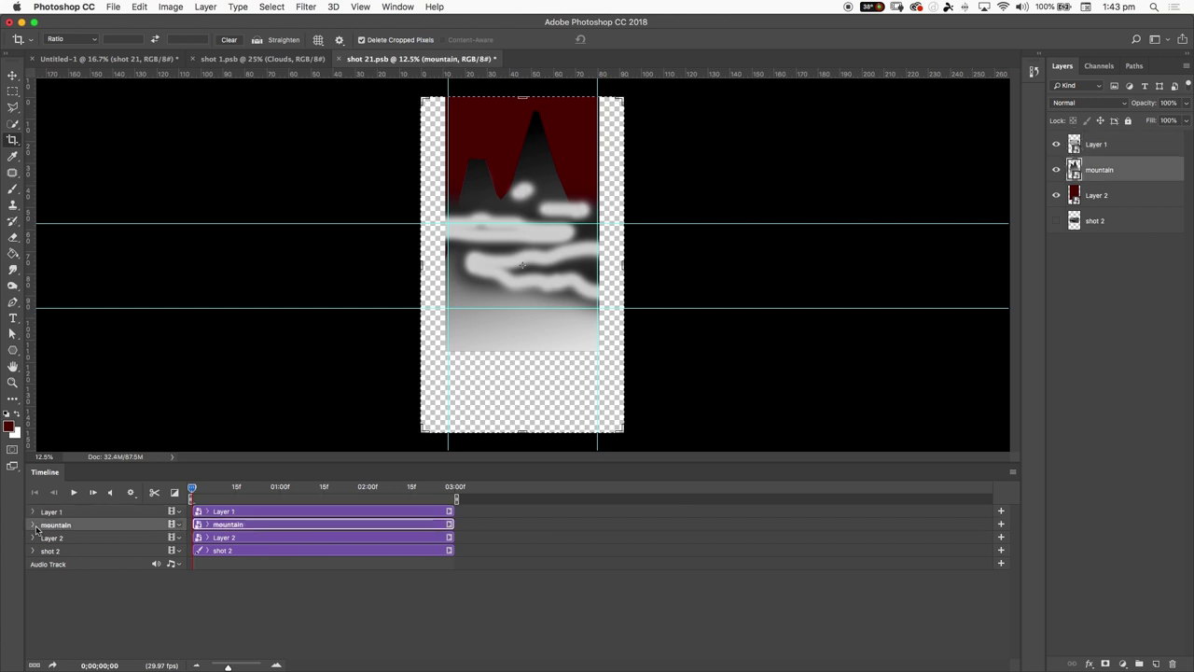
{"action": "left_click", "coordinate": [32, 524]}
{"action": "left_click", "coordinate": [73, 538]}
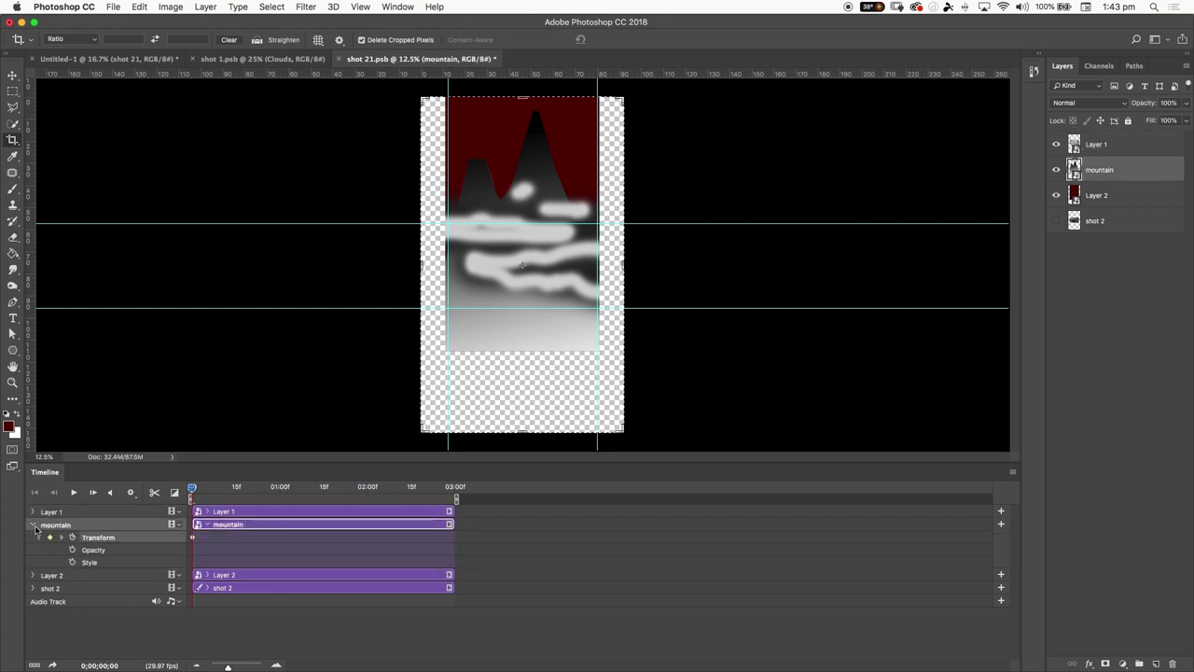
{"action": "left_click", "coordinate": [32, 524]}
{"action": "left_click", "coordinate": [32, 538]}
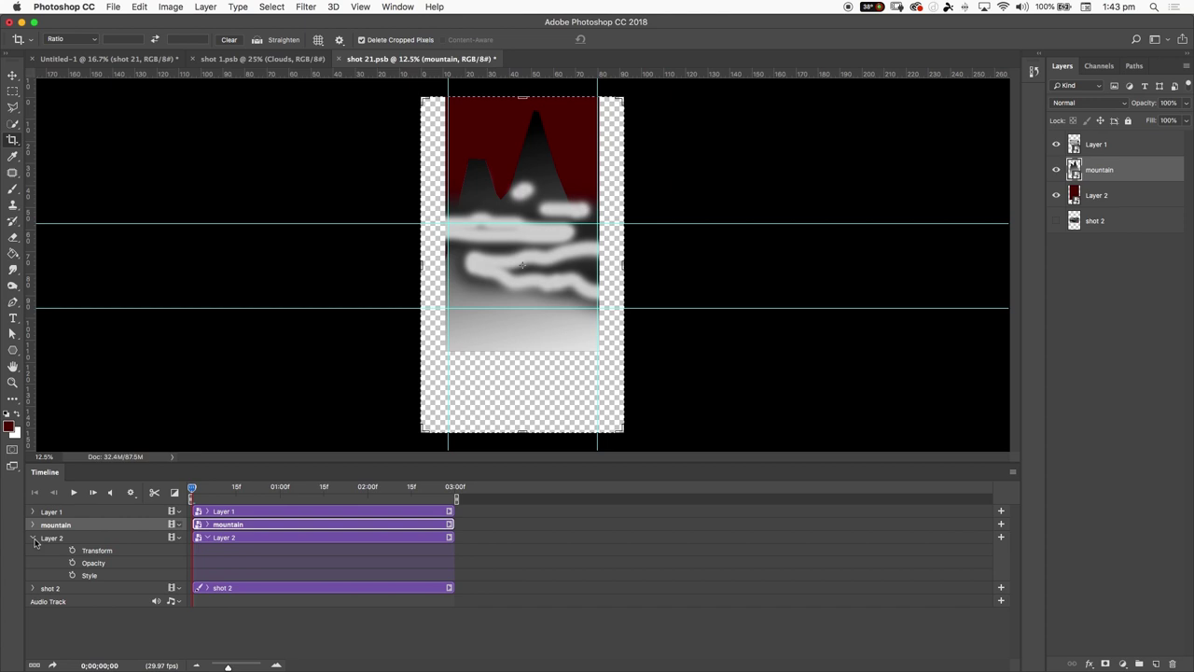
{"action": "left_click", "coordinate": [44, 539]}
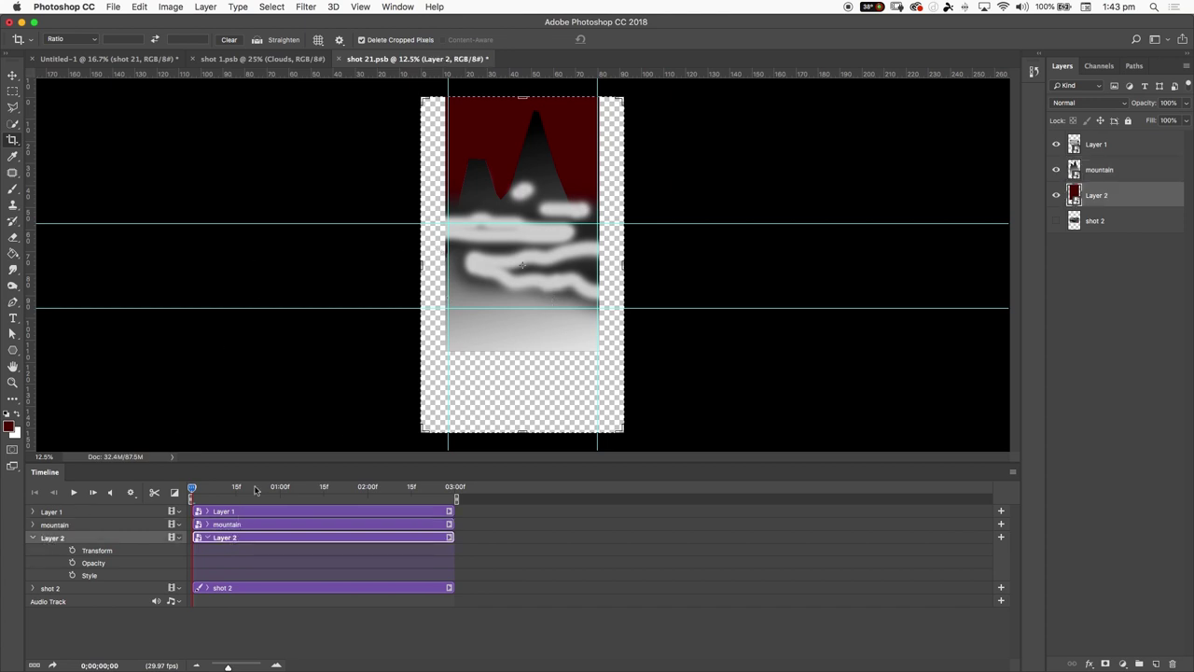
- Stretch Layer 2's red background down to the lower edge of the canvas, at 132.26% height
{"action": "key", "text": "super+t"}
{"action": "left_click_drag", "start_coordinate": [522, 352], "coordinate": [511, 431]}
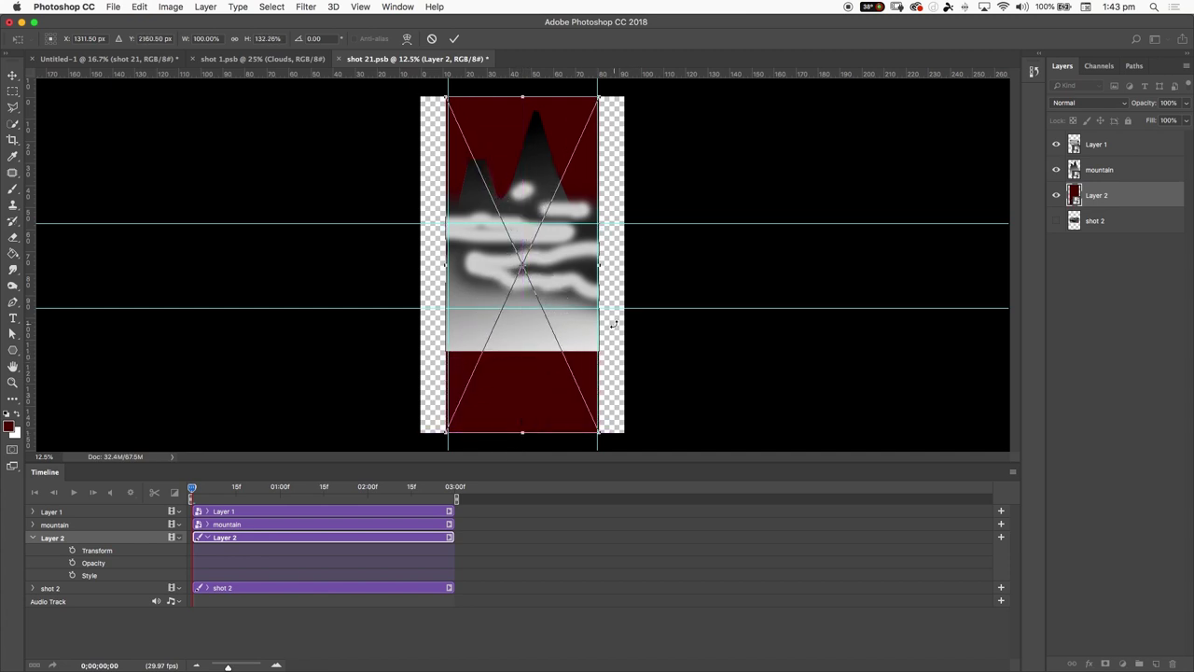
{"action": "key", "text": "Return"}
{"action": "key", "text": "c"}
{"action": "key", "text": "super+equal"}
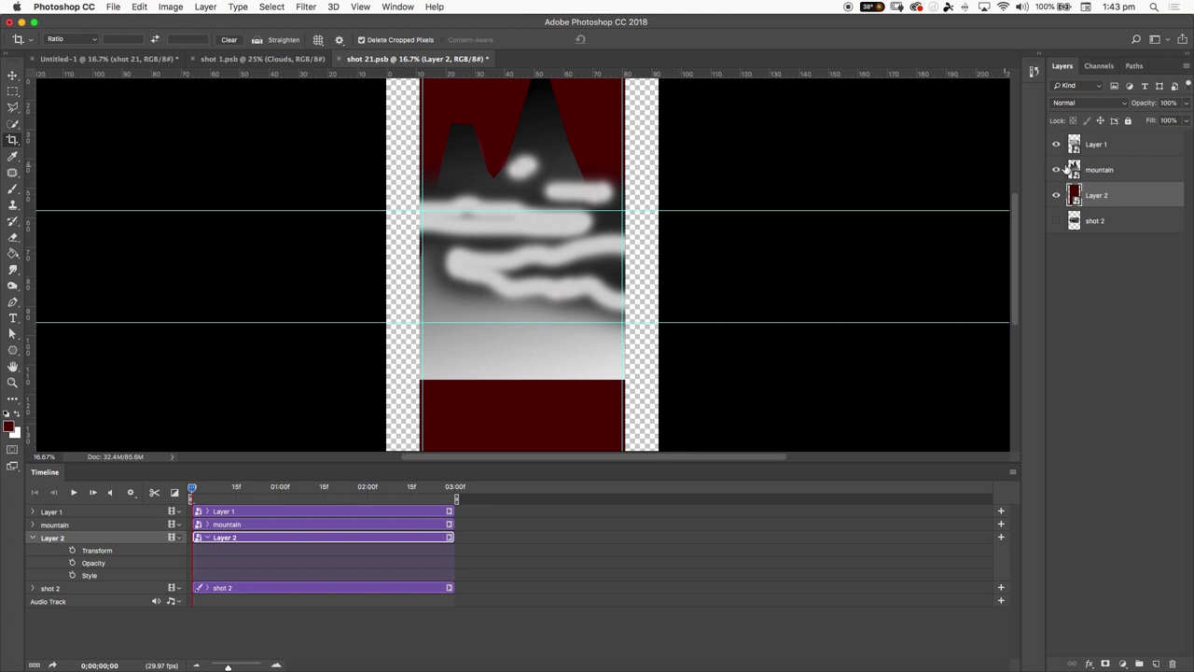
- At the start of the timeline, move the mountain and the Layer 1 clouds down toward the lower part of the canvas
{"action": "left_click", "coordinate": [1101, 170]}
{"action": "key", "text": "v"}
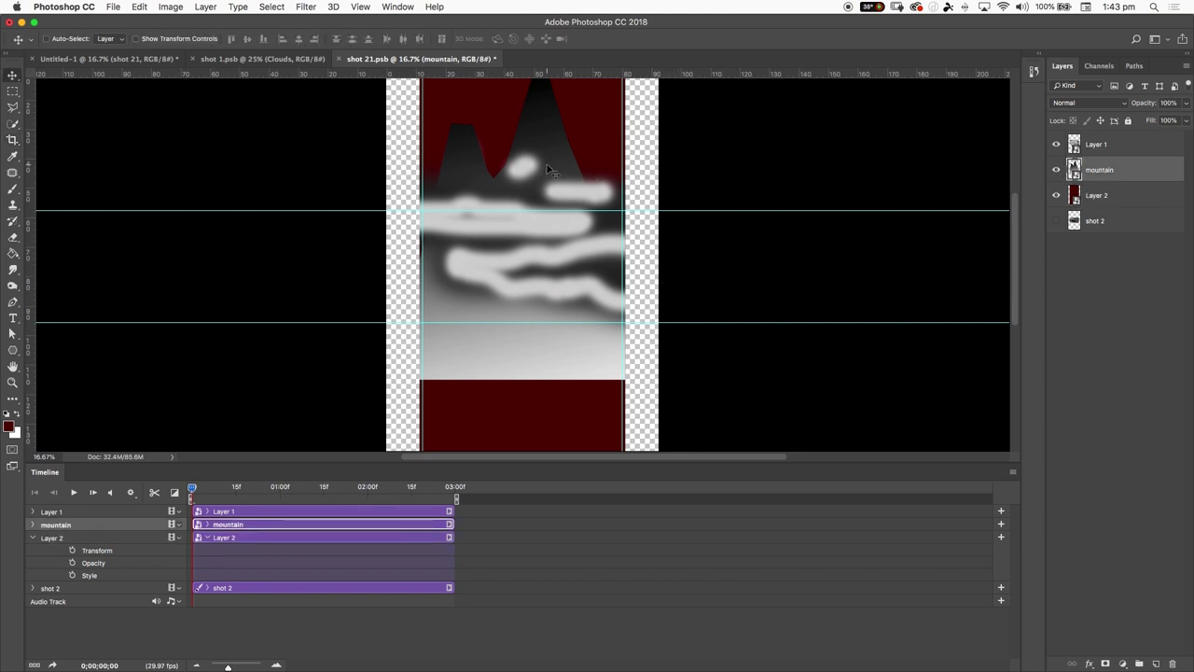
{"action": "left_click_drag", "start_coordinate": [548, 163], "coordinate": [552, 342]}
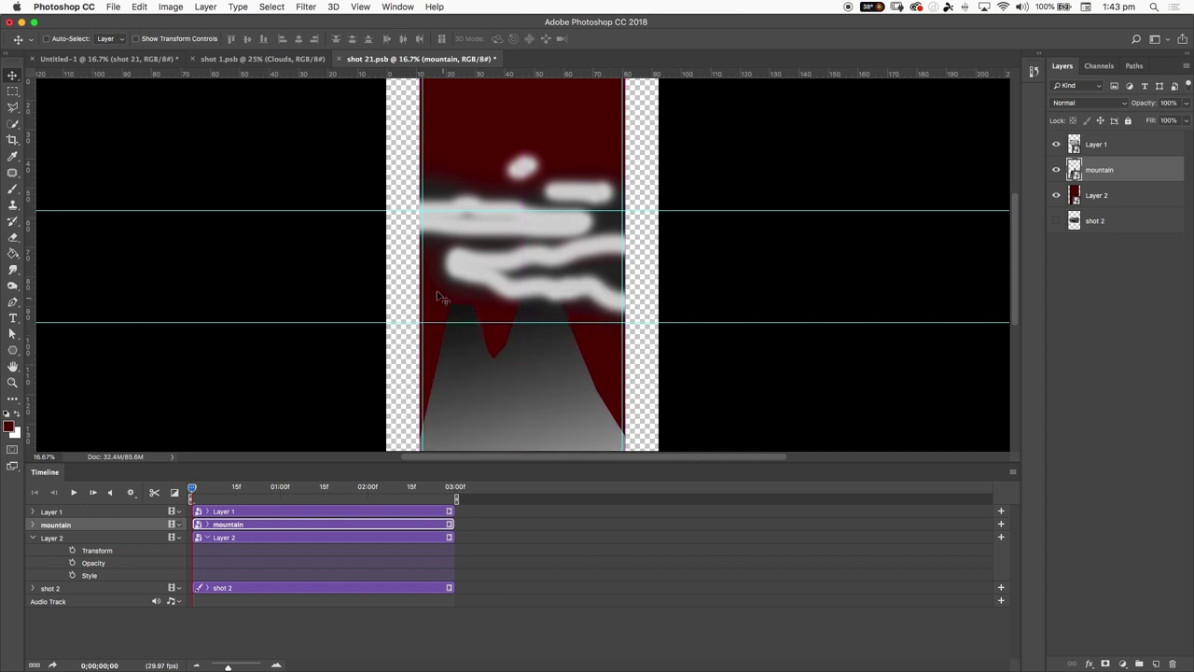
{"action": "left_click", "coordinate": [1119, 147]}
{"action": "left_click_drag", "start_coordinate": [566, 274], "coordinate": [616, 252]}
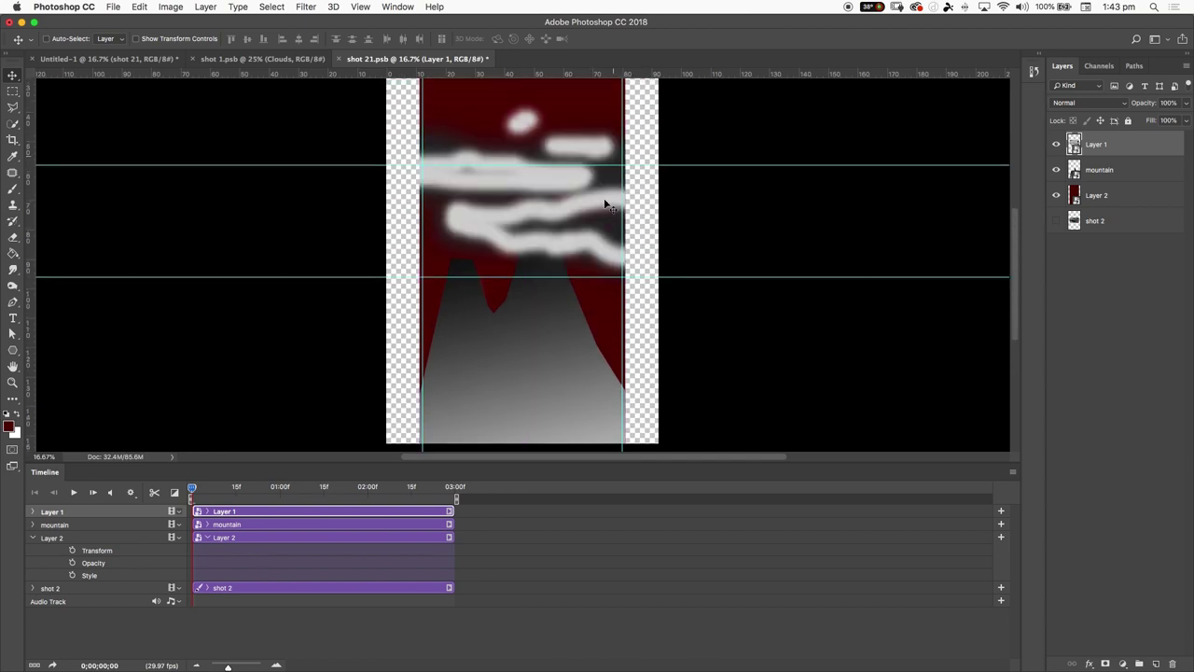
{"action": "left_click_drag", "start_coordinate": [605, 203], "coordinate": [608, 317]}
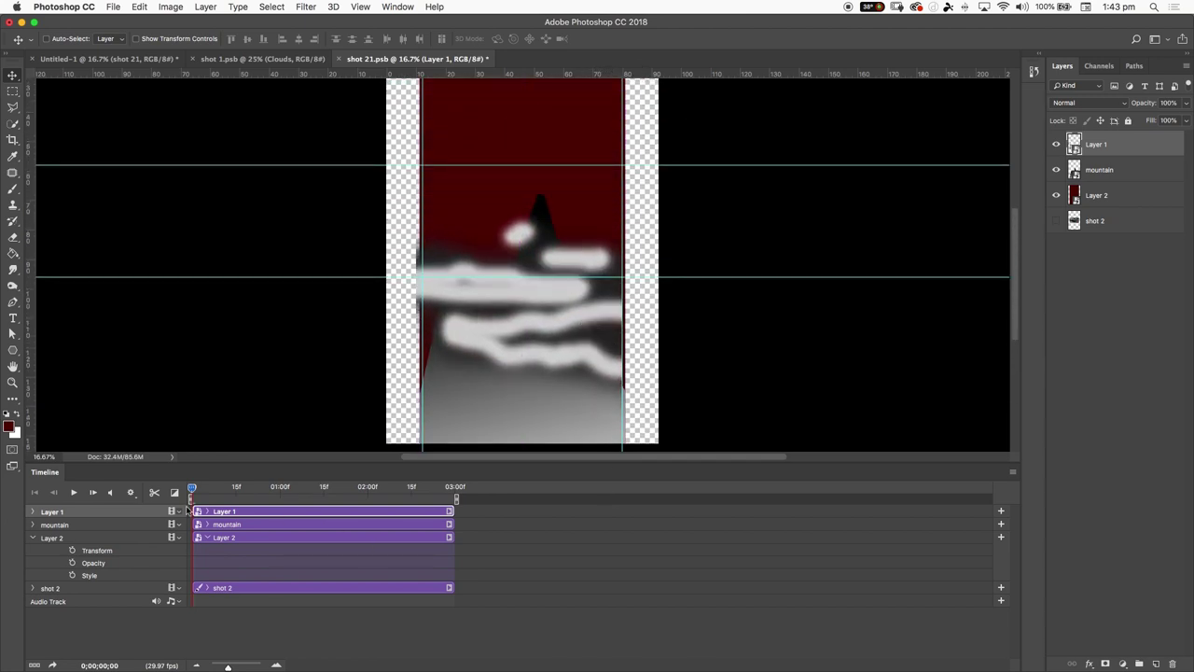
- At the end of the timeline, move the Layer 1 clouds slightly up and the mountain much higher, and save shot 21.psb
{"action": "left_click", "coordinate": [35, 538]}
{"action": "left_click_drag", "start_coordinate": [207, 491], "coordinate": [464, 492]}
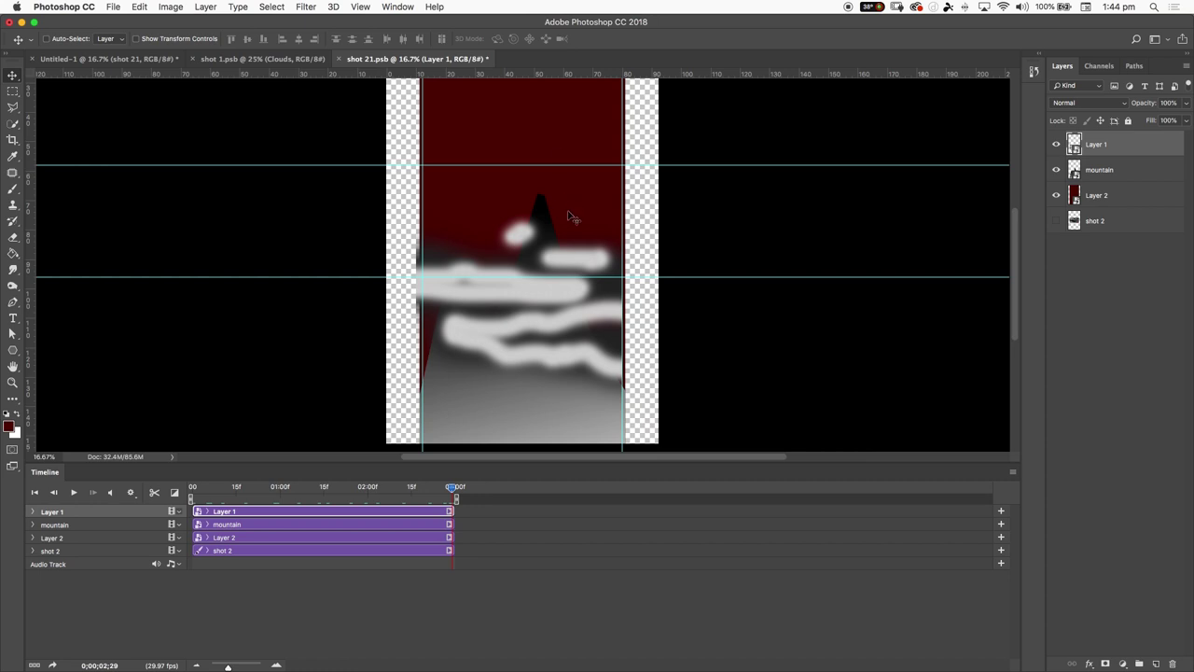
{"action": "left_click_drag", "start_coordinate": [564, 230], "coordinate": [565, 202]}
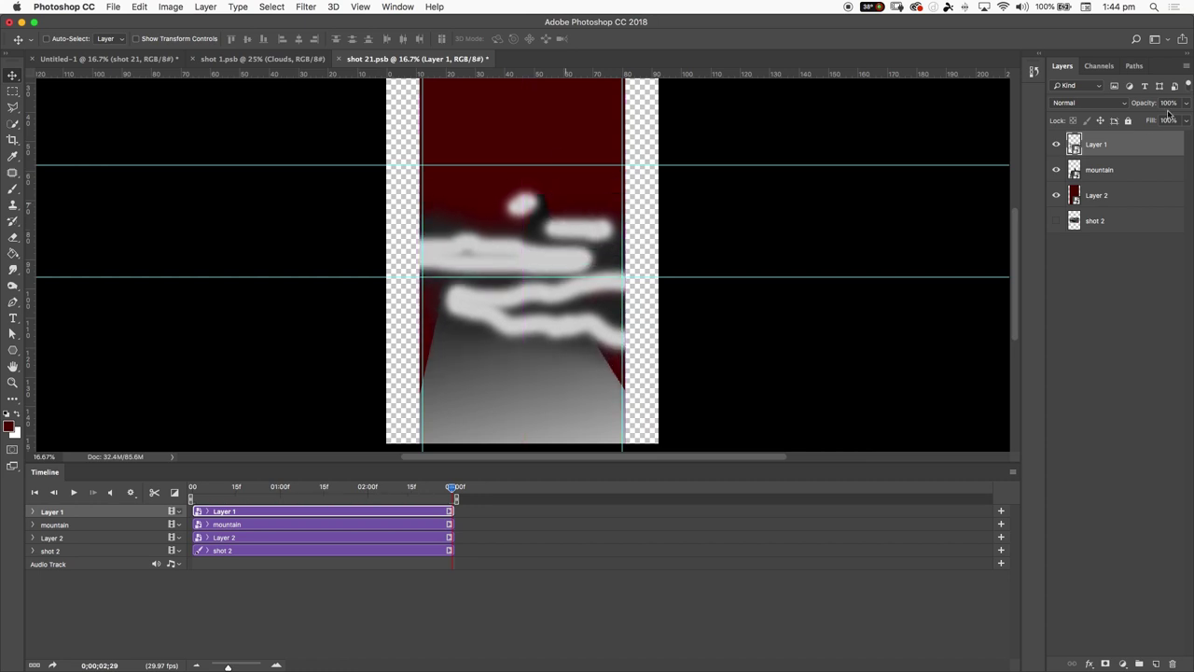
{"action": "left_click", "coordinate": [1118, 171]}
{"action": "left_click_drag", "start_coordinate": [570, 376], "coordinate": [582, 263]}
{"action": "left_click", "coordinate": [1074, 146]}
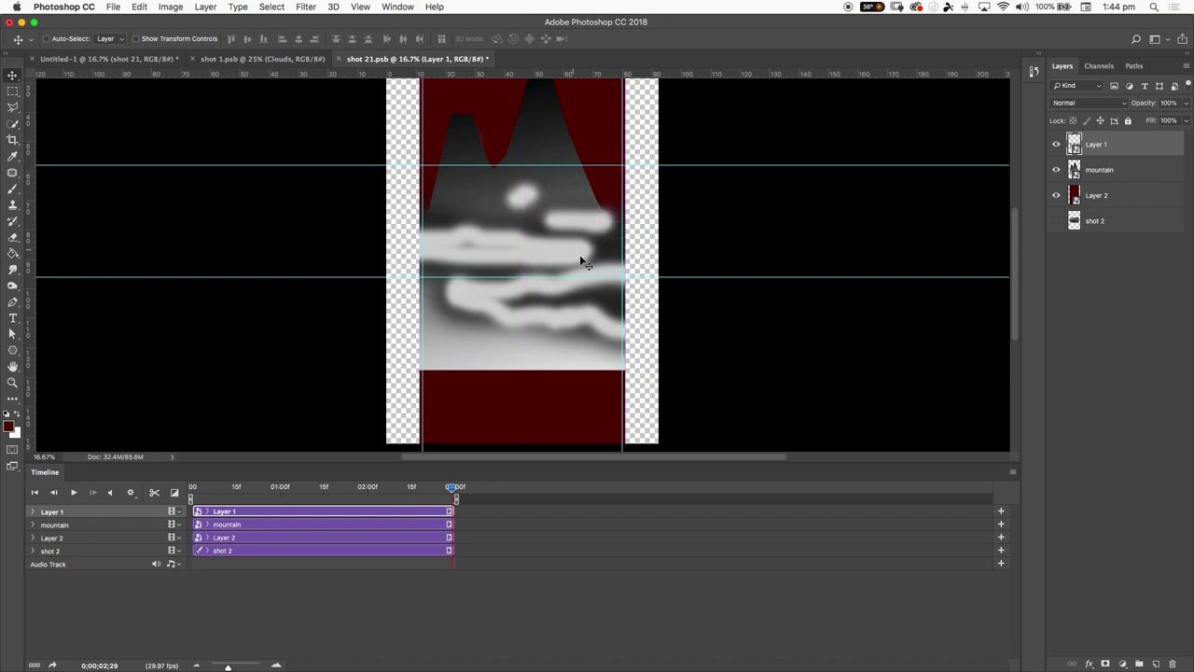
{"action": "key", "text": "cmd+s"}
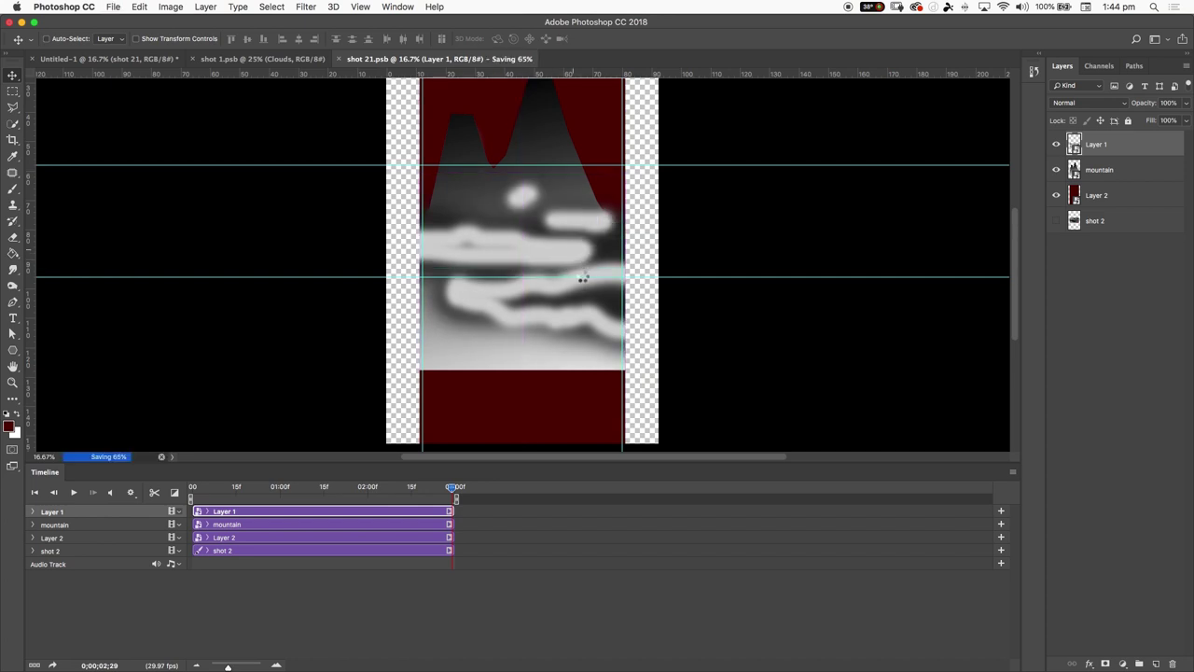
- Return to the Untitled-1 animatic, play it from the end of shot 1 through shot 21, and scrub through the other shots
{"action": "mouse_move", "coordinate": [451, 487]}
{"action": "left_mouse_down"}
{"action": "mouse_move", "coordinate": [199, 494]}
{"action": "mouse_move", "coordinate": [267, 507]}
{"action": "mouse_move", "coordinate": [454, 488]}
{"action": "left_mouse_up"}
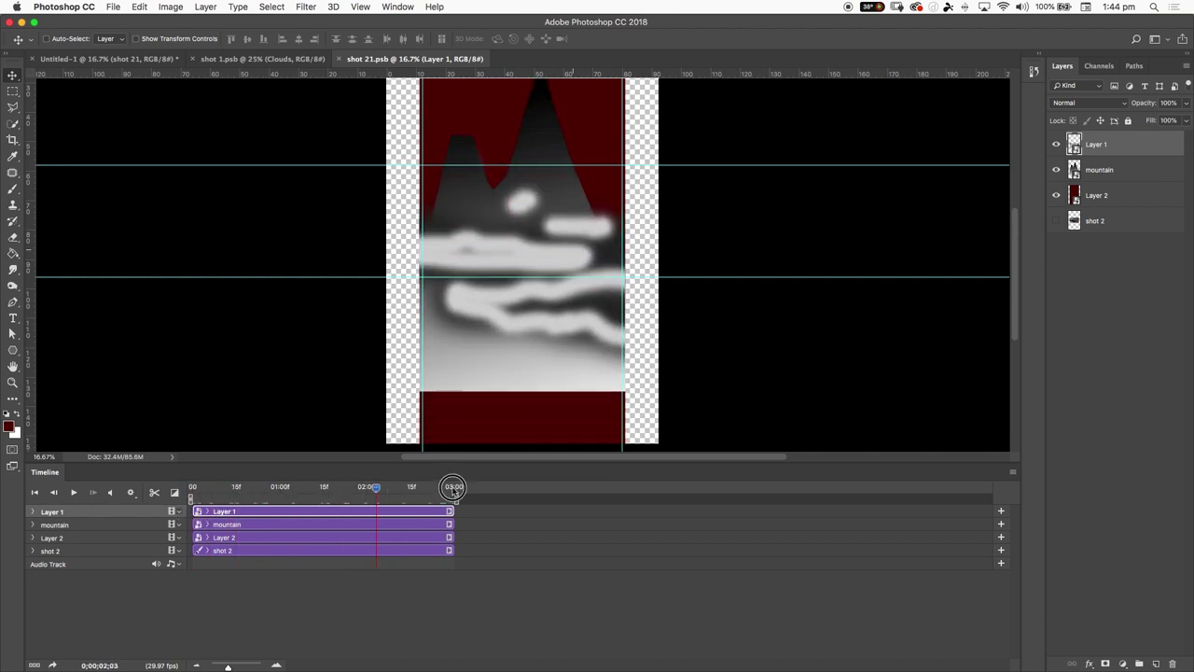
{"action": "left_click", "coordinate": [87, 61]}
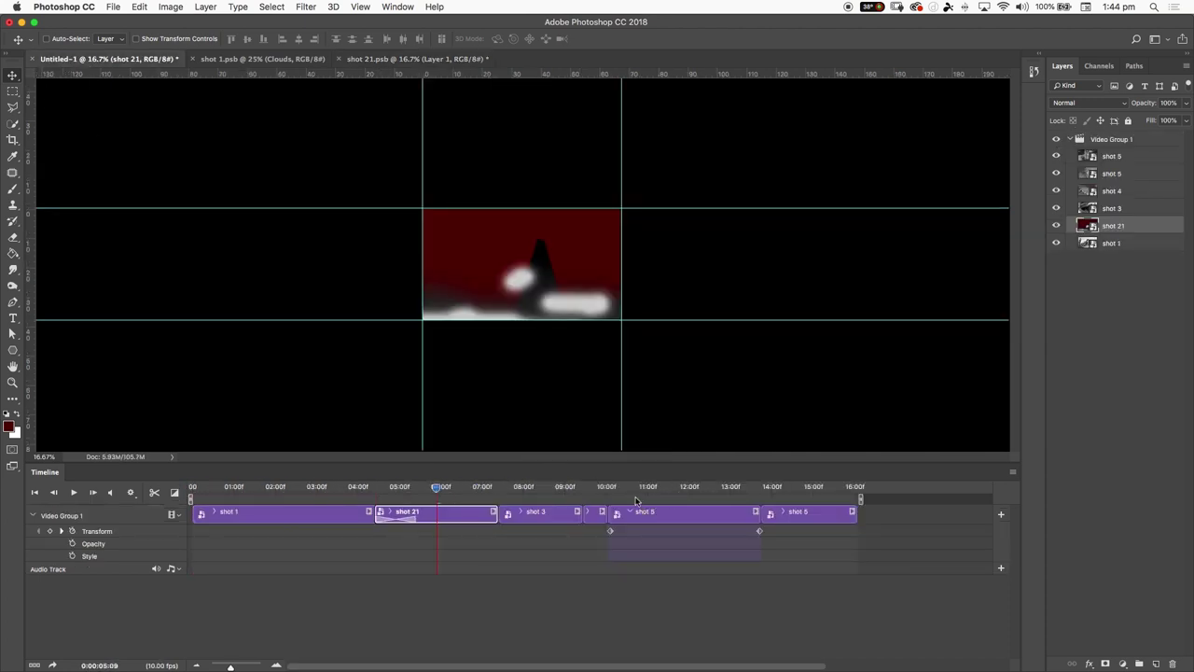
{"action": "left_click_drag", "start_coordinate": [439, 492], "coordinate": [370, 509]}
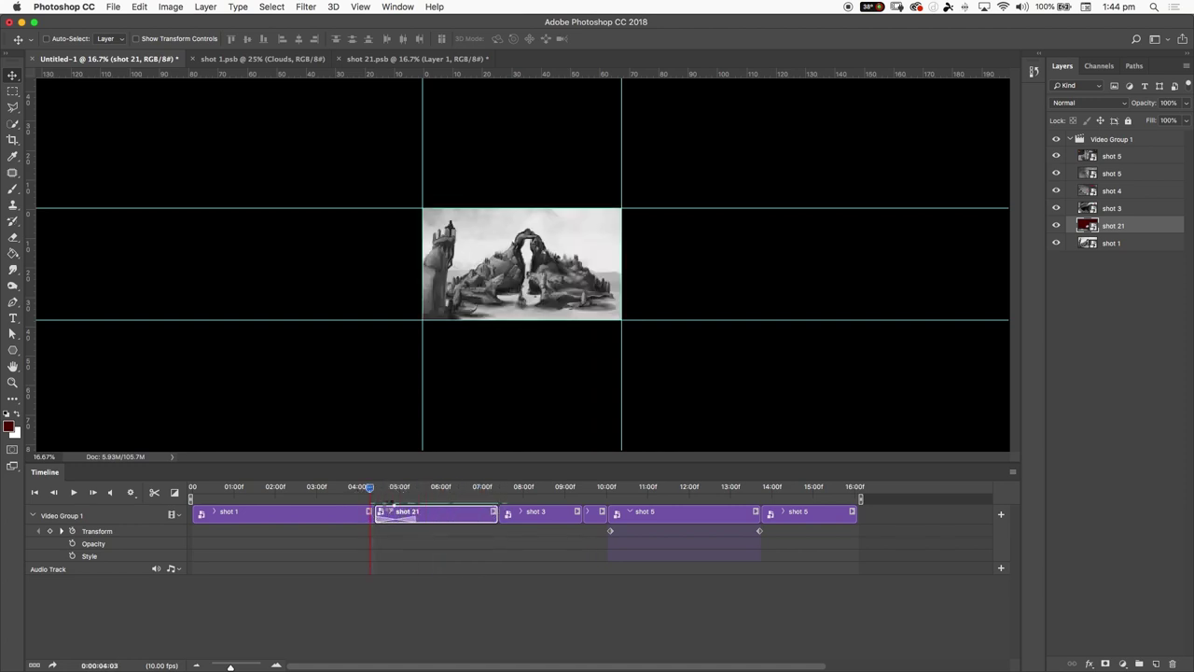
{"action": "key", "text": "space"}
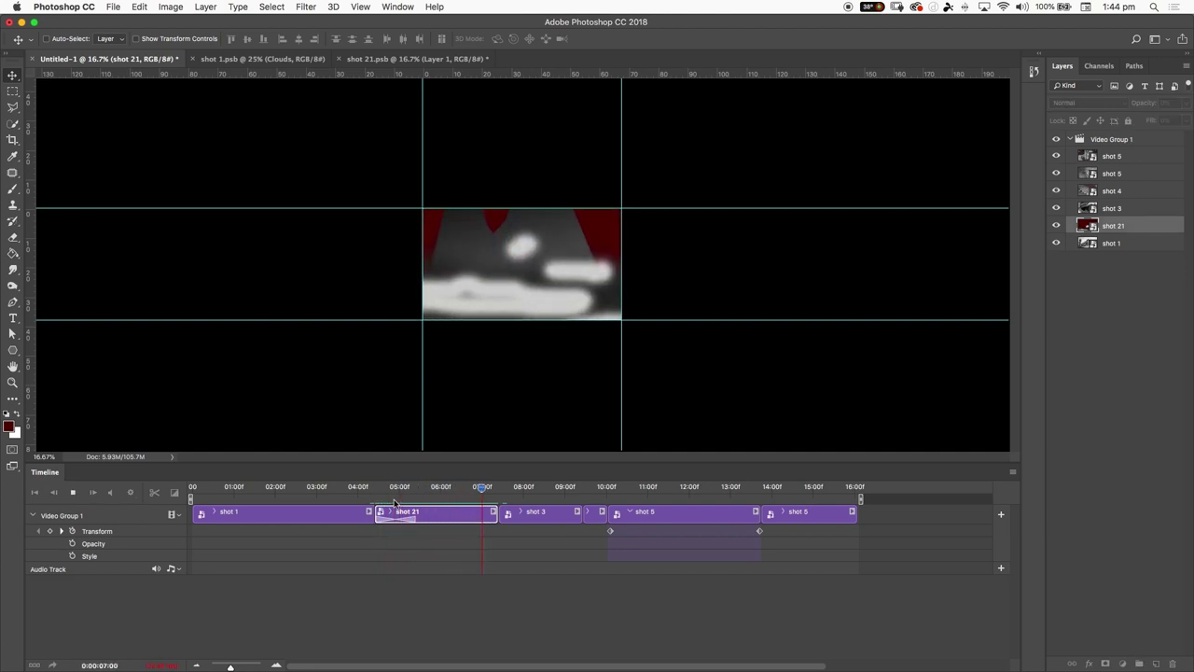
{"action": "key", "text": "space"}
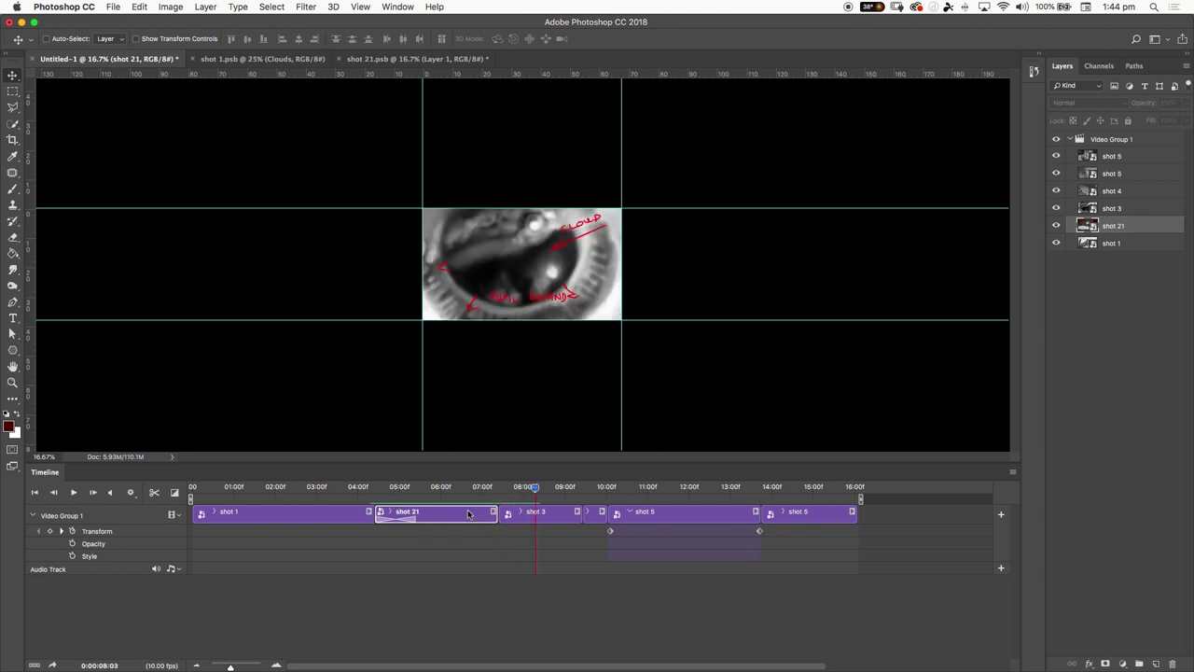
{"action": "left_click_drag", "start_coordinate": [498, 491], "coordinate": [855, 494]}
{"action": "left_click_drag", "start_coordinate": [273, 496], "coordinate": [830, 504]}
{"action": "left_click_drag", "start_coordinate": [749, 506], "coordinate": [520, 514]}
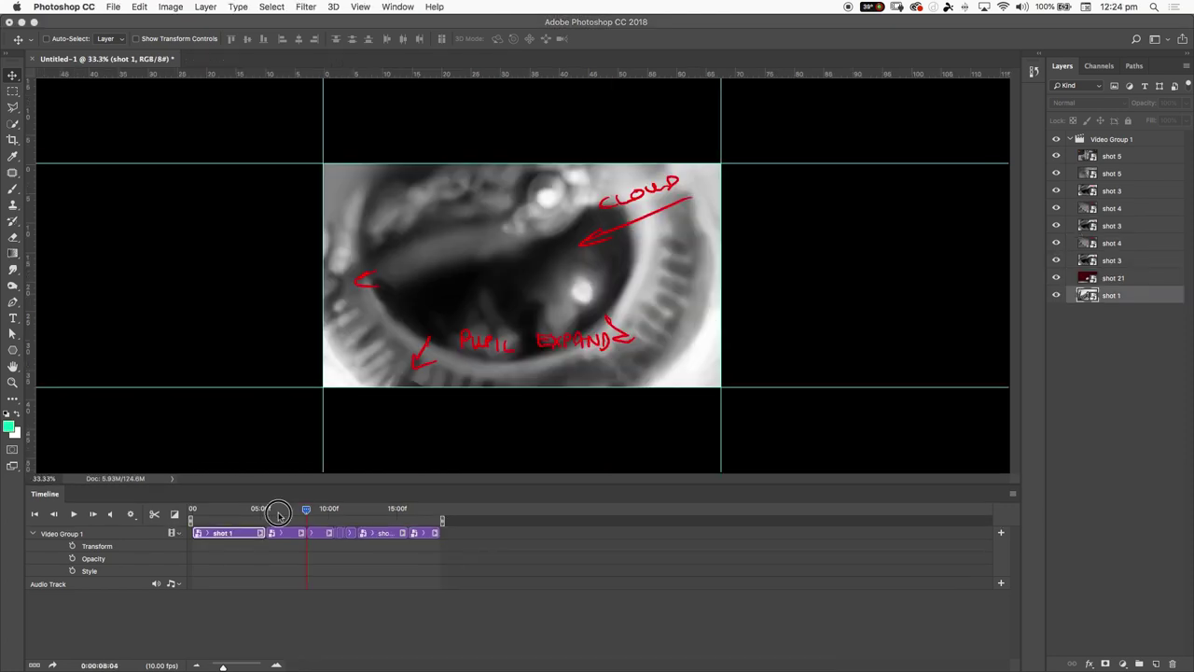
- Play shot 1 from about 01:03 and scrub through the animatic to the first shot 5 clip and back to shot 1
{"action": "left_click_drag", "start_coordinate": [278, 514], "coordinate": [210, 525]}
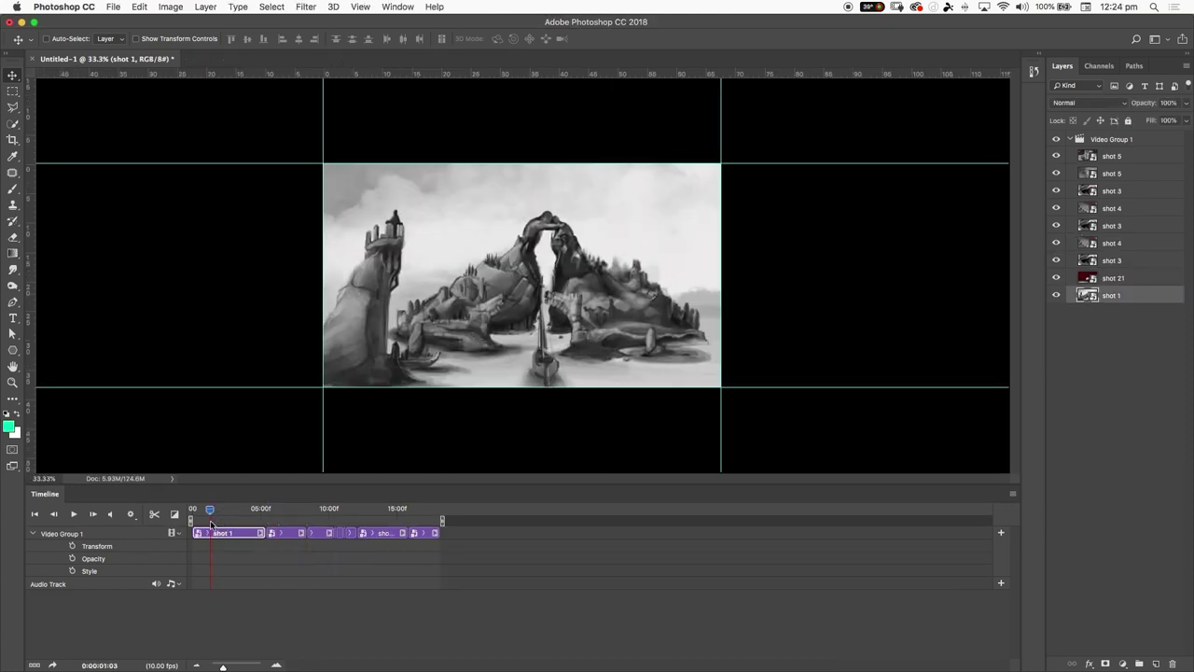
{"action": "key", "text": "space"}
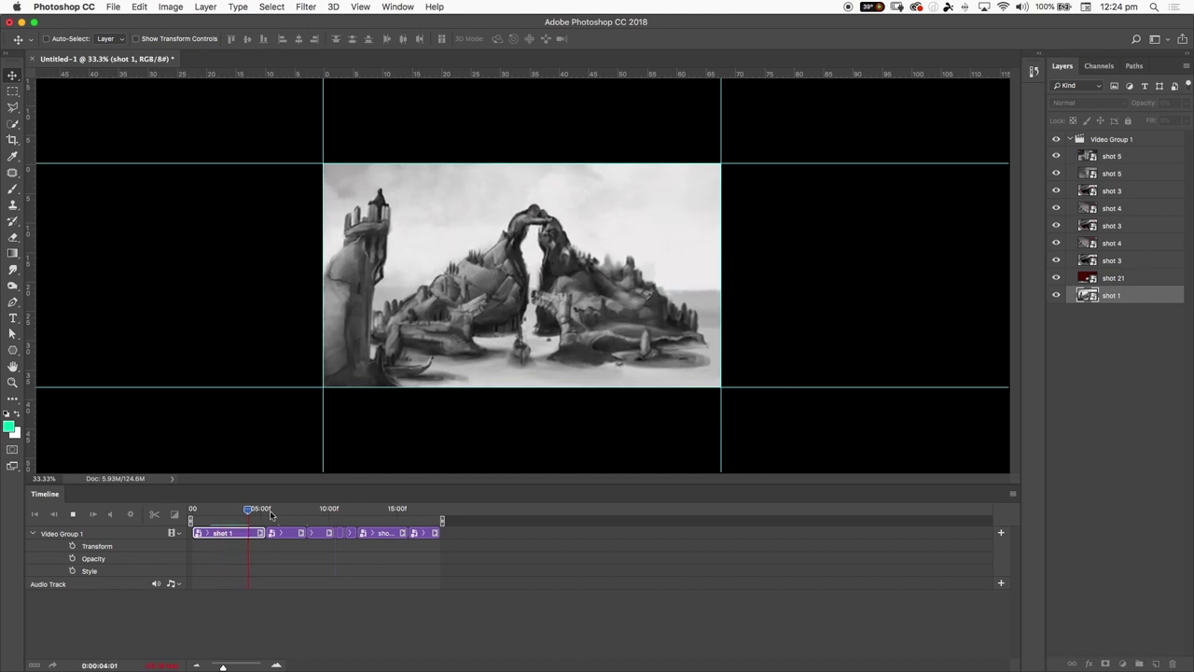
{"action": "left_click_drag", "start_coordinate": [279, 514], "coordinate": [395, 509]}
{"action": "left_click", "coordinate": [382, 534]}
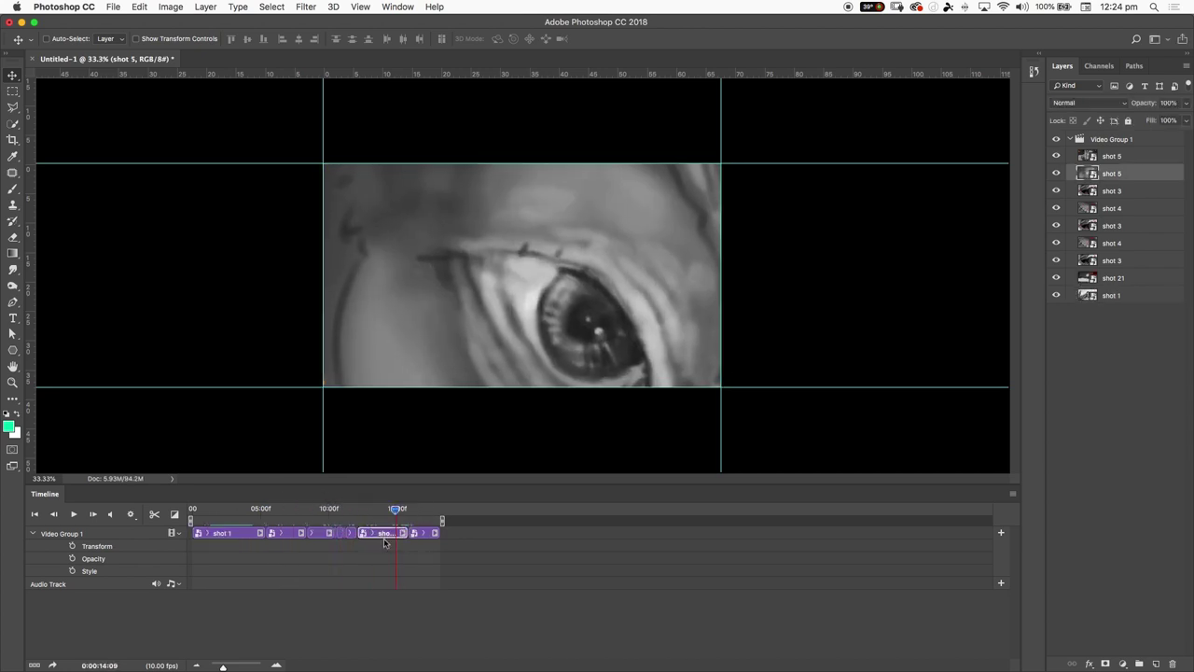
{"action": "left_click", "coordinate": [373, 534]}
{"action": "left_click", "coordinate": [373, 534]}
{"action": "left_click_drag", "start_coordinate": [392, 515], "coordinate": [239, 525]}
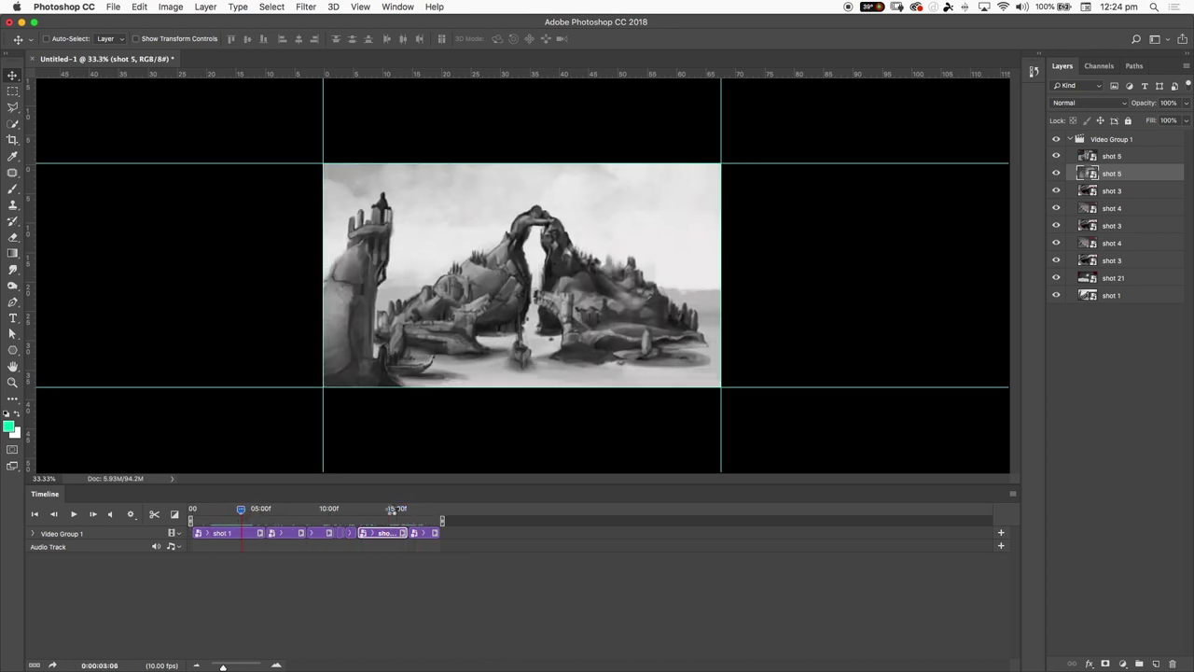
- Open the shot 1 smart object and hide its boat, Tower, Island, Clouds and BG layers, restoring them one at a time over the sketch
{"action": "left_click", "coordinate": [1099, 298]}
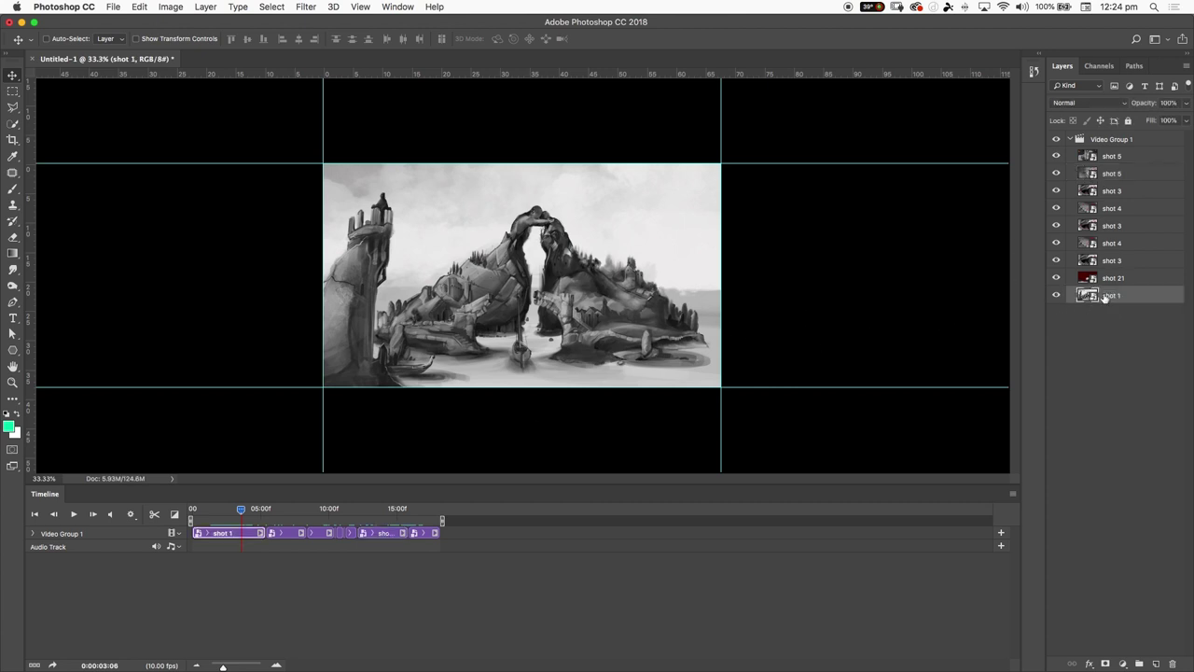
{"action": "double_click", "coordinate": [1087, 295]}
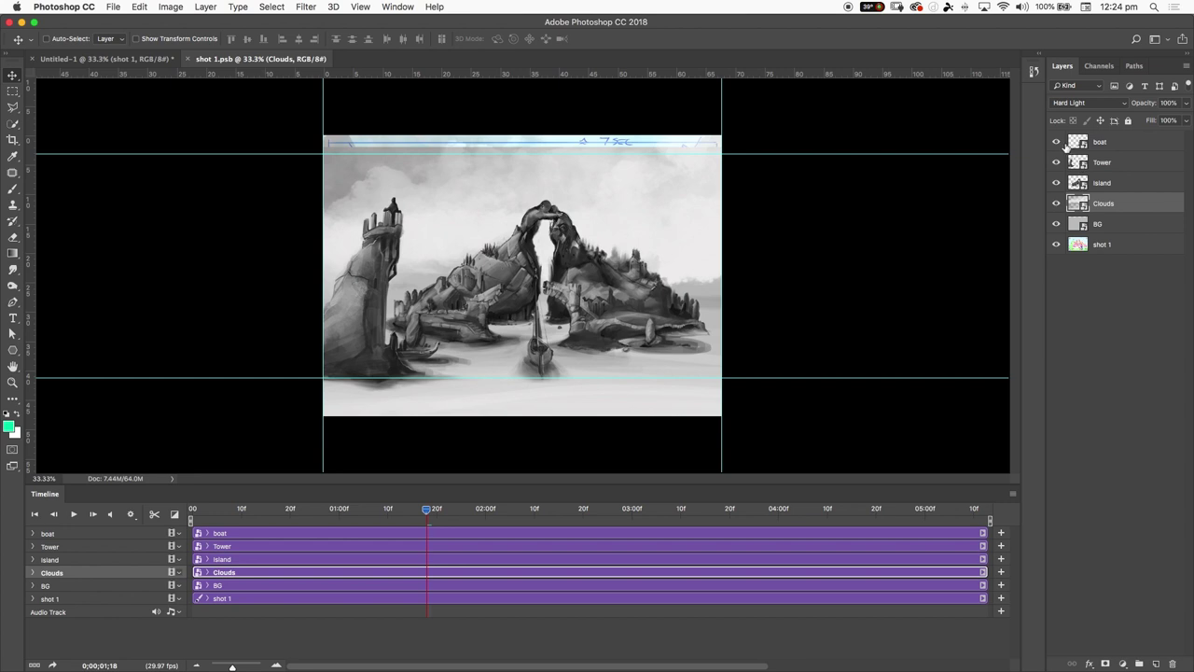
{"action": "left_click", "coordinate": [1056, 224]}
{"action": "left_click_drag", "start_coordinate": [1055, 204], "coordinate": [1055, 144]}
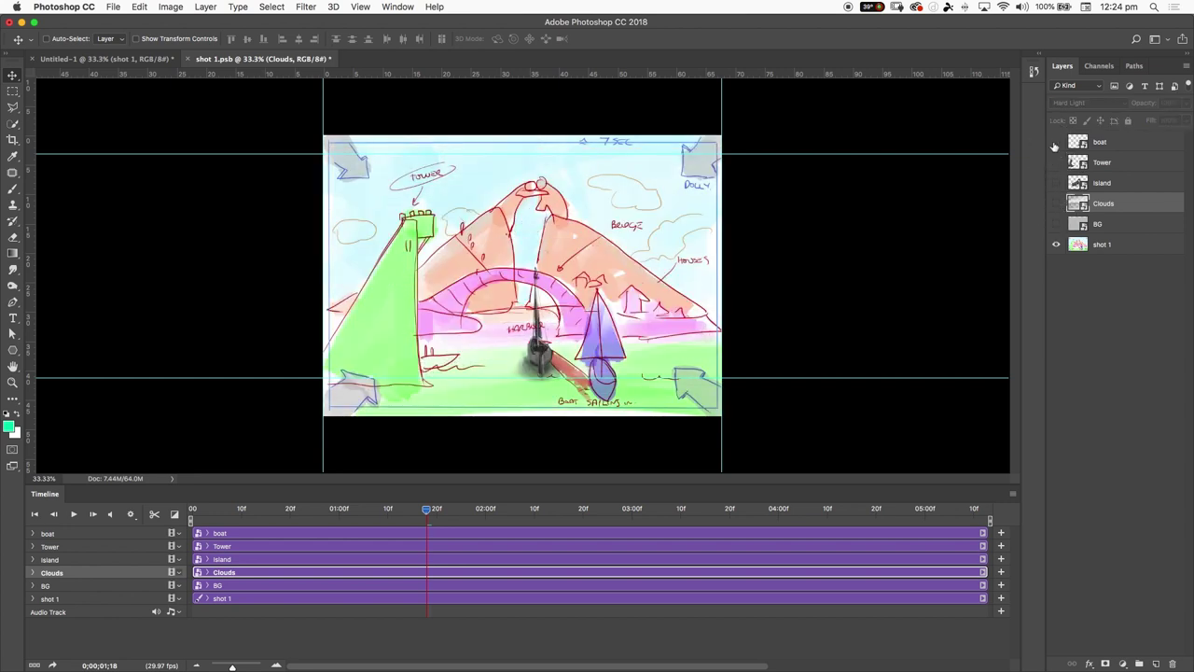
{"action": "left_click", "coordinate": [1055, 142]}
{"action": "left_click", "coordinate": [1055, 163]}
{"action": "left_click", "coordinate": [1055, 163]}
{"action": "left_click_drag", "start_coordinate": [1055, 164], "coordinate": [1055, 207]}
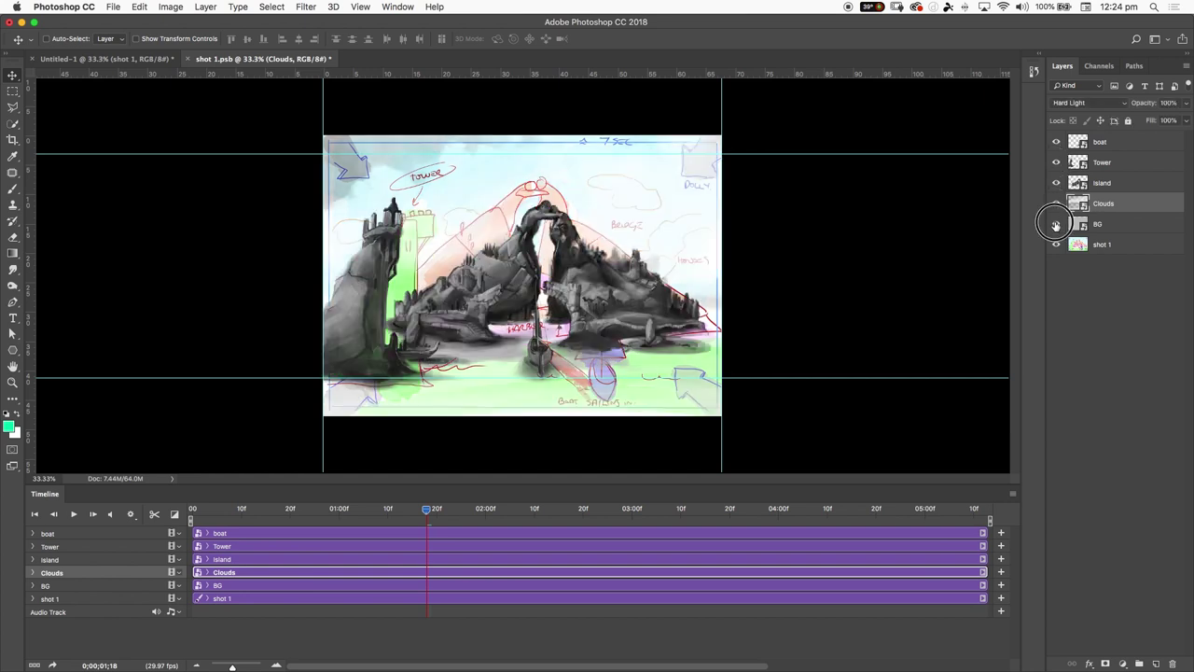
{"action": "left_click", "coordinate": [1055, 224]}
- Hide shot 1's layers one by one down to the colour sketch, restore them all, and close shot 1.psb without saving
{"action": "left_click", "coordinate": [1055, 141]}
{"action": "left_click", "coordinate": [1055, 163]}
{"action": "left_click", "coordinate": [1055, 183]}
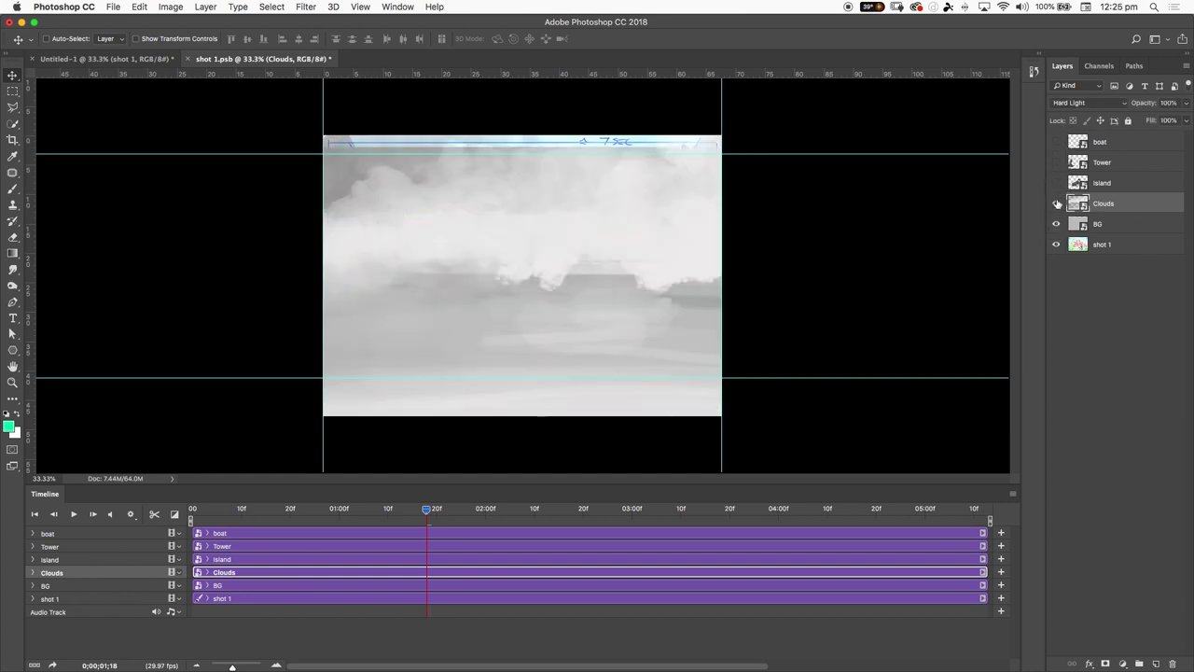
{"action": "left_click", "coordinate": [1055, 204]}
{"action": "left_click", "coordinate": [1055, 224]}
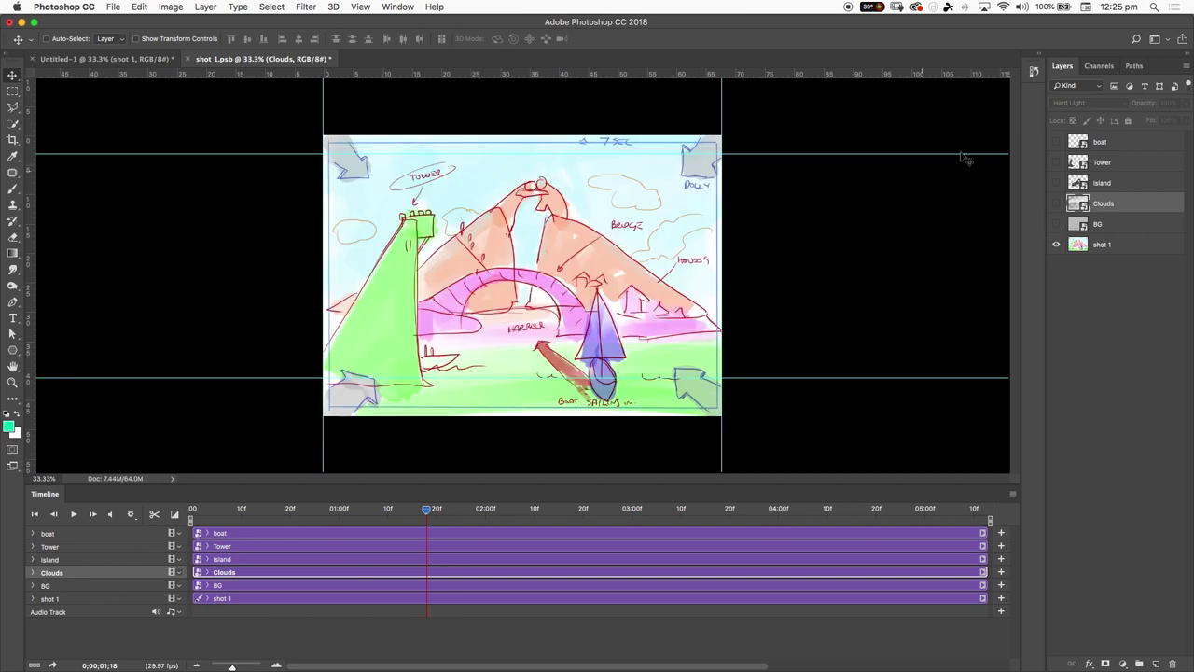
{"action": "left_click_drag", "start_coordinate": [1055, 224], "coordinate": [1057, 142]}
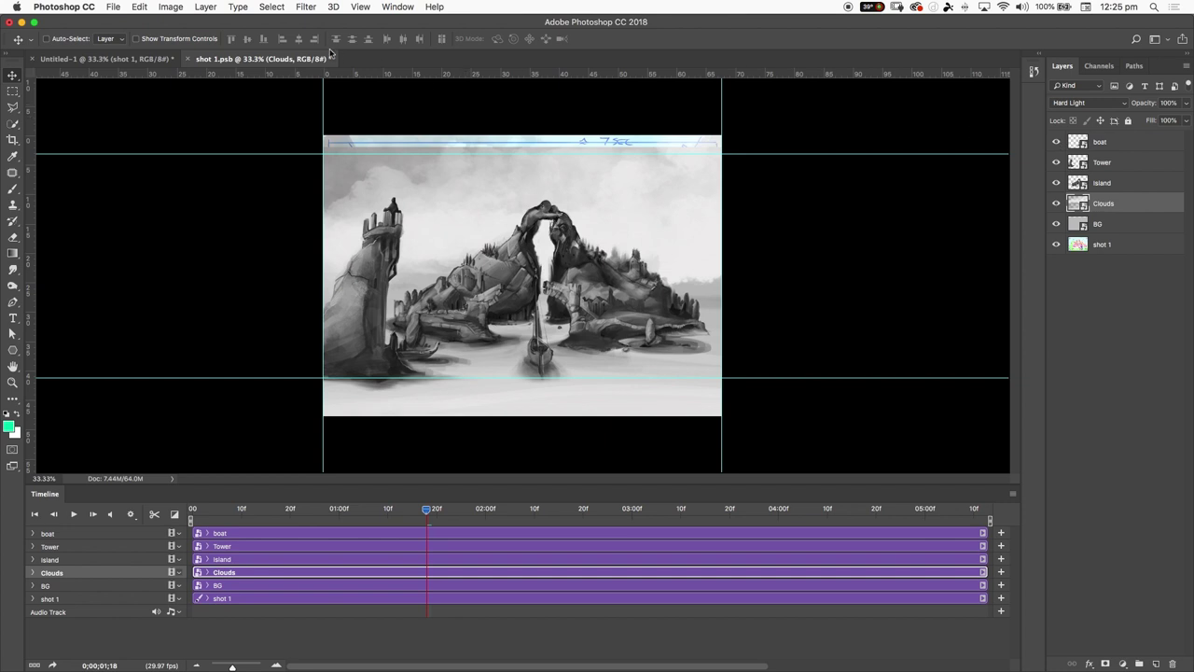
{"action": "left_click", "coordinate": [191, 59]}
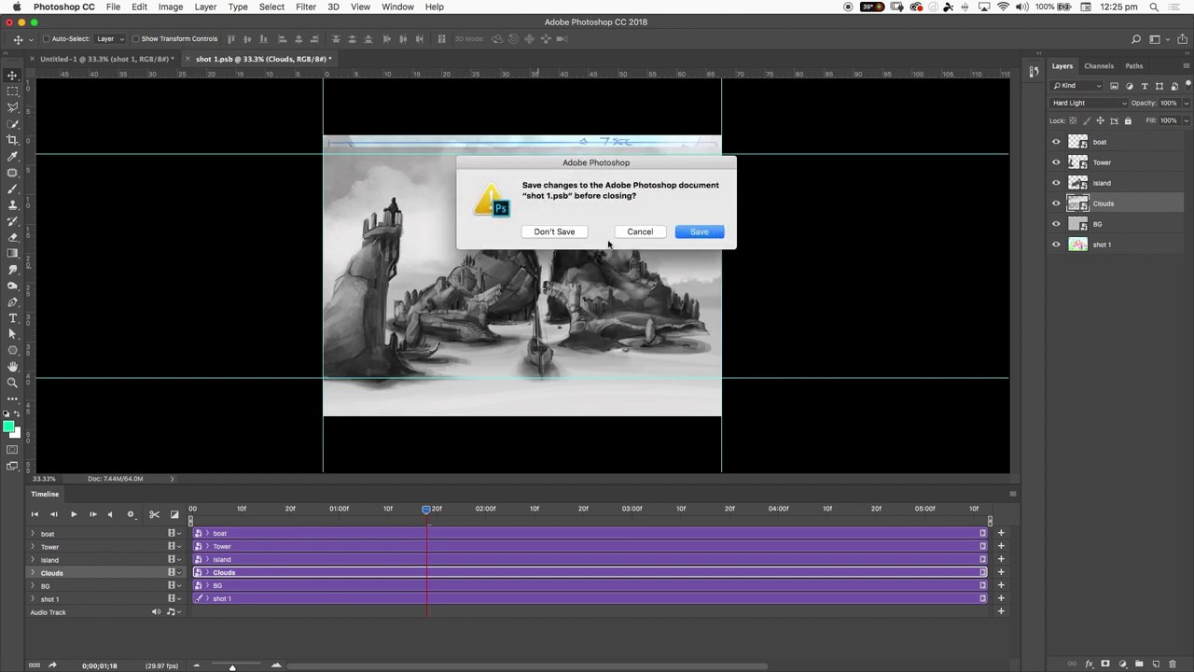
{"action": "left_click", "coordinate": [557, 231]}
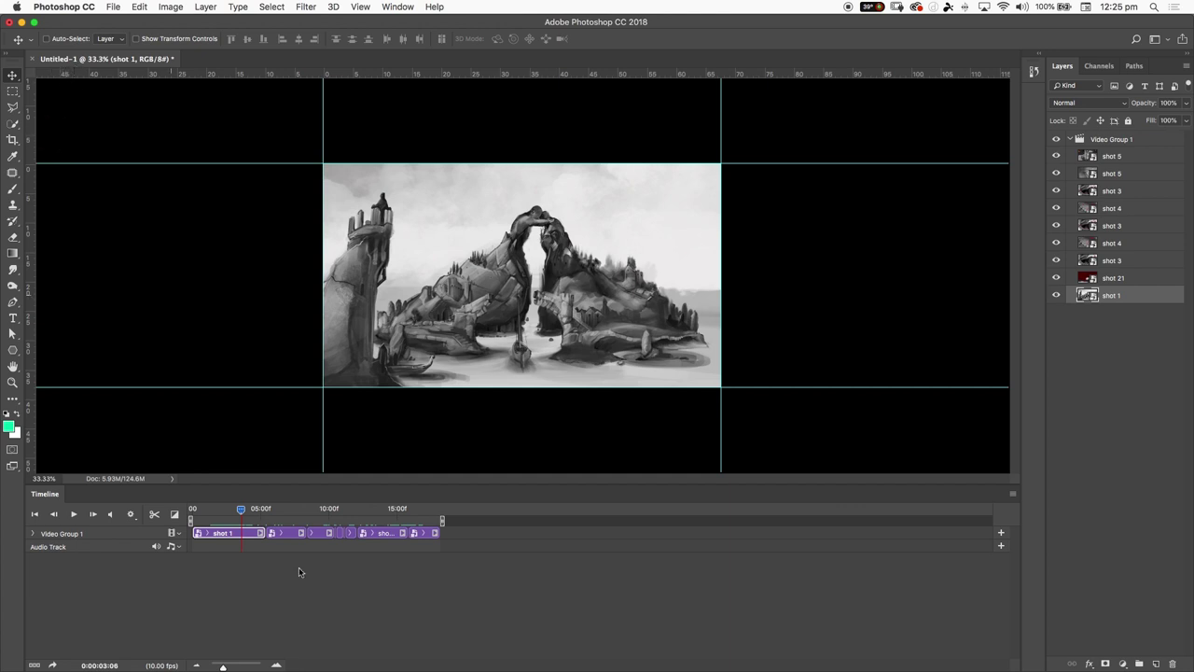
- Move the playhead to 17:01, bring the desktop into view, and preview the shot 6.jpg drawing
{"action": "left_click_drag", "start_coordinate": [241, 515], "coordinate": [425, 525]}
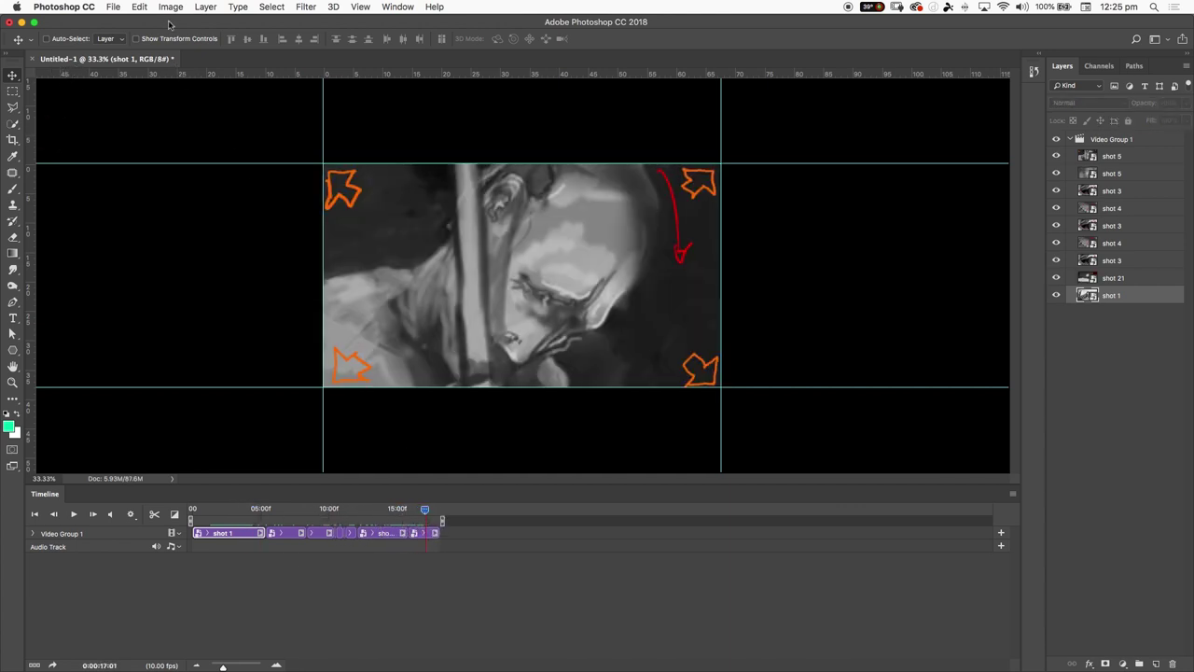
{"action": "left_click_drag", "start_coordinate": [168, 23], "coordinate": [281, 23]}
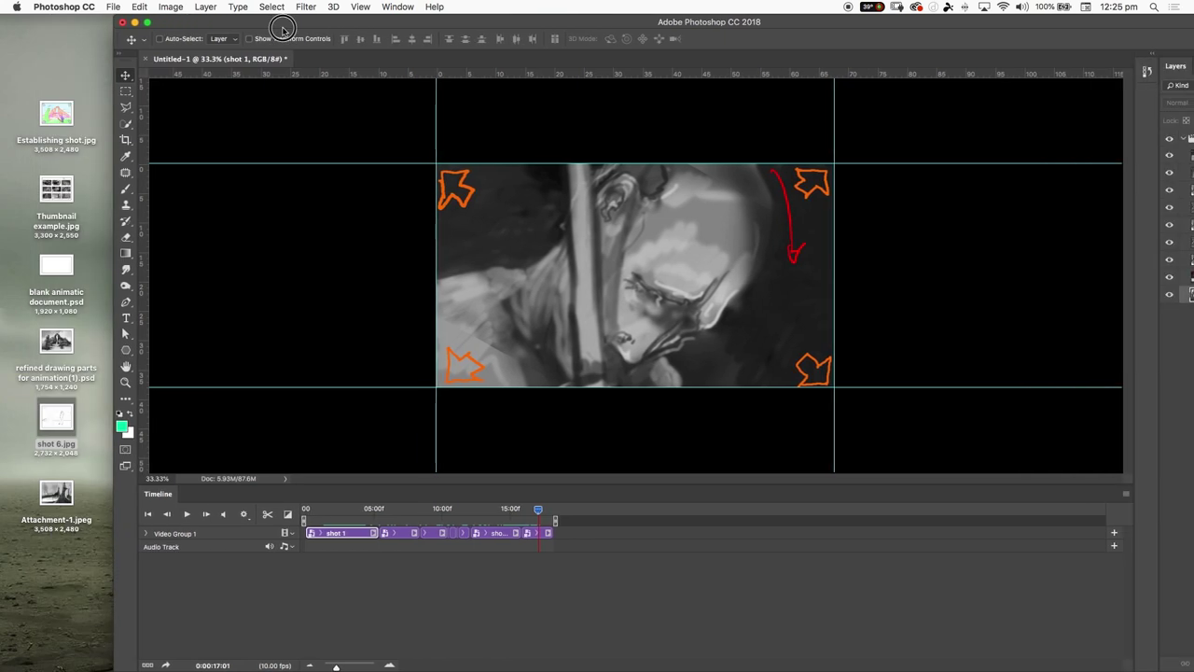
{"action": "left_click", "coordinate": [74, 426]}
{"action": "key", "text": "space"}
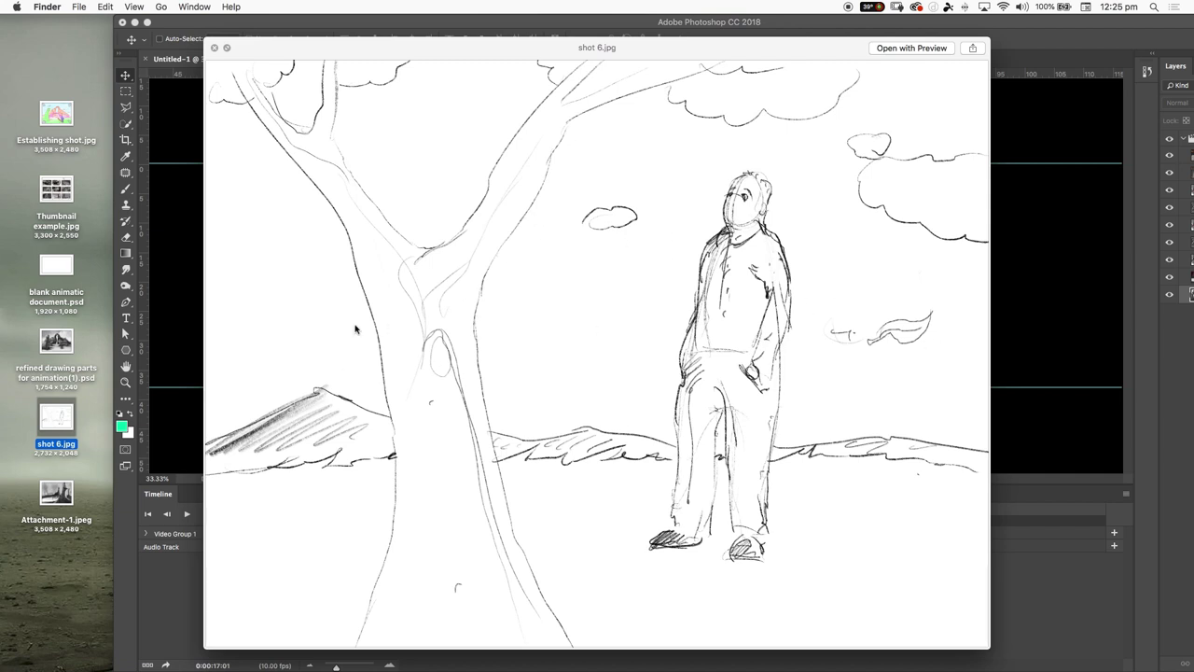
{"action": "key", "text": "space"}
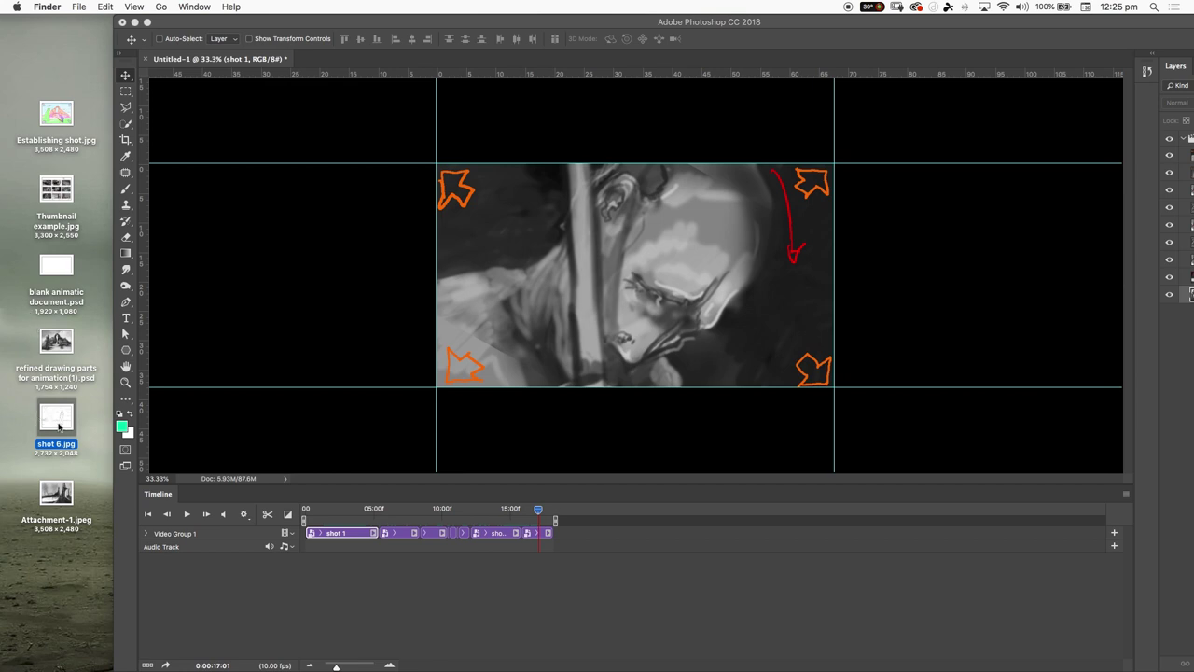
- Place shot 6.jpg from the desktop into the Untitled-1 animatic at its default size
{"action": "left_click_drag", "start_coordinate": [58, 426], "coordinate": [649, 300]}
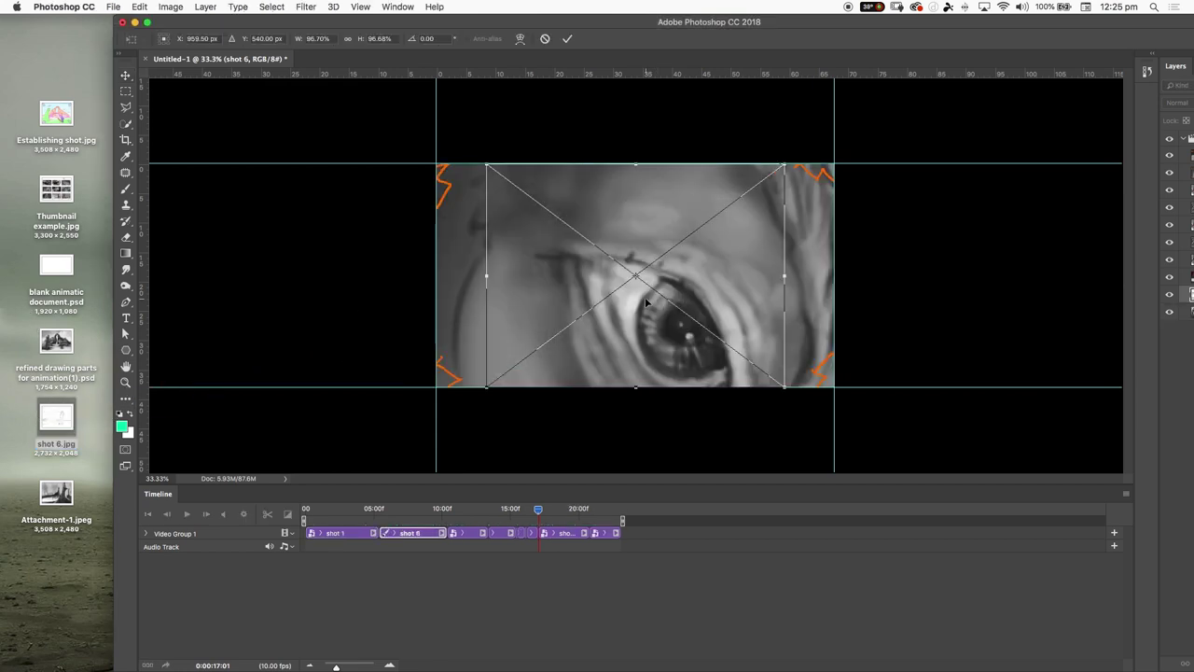
{"action": "left_click_drag", "start_coordinate": [484, 19], "coordinate": [367, 16]}
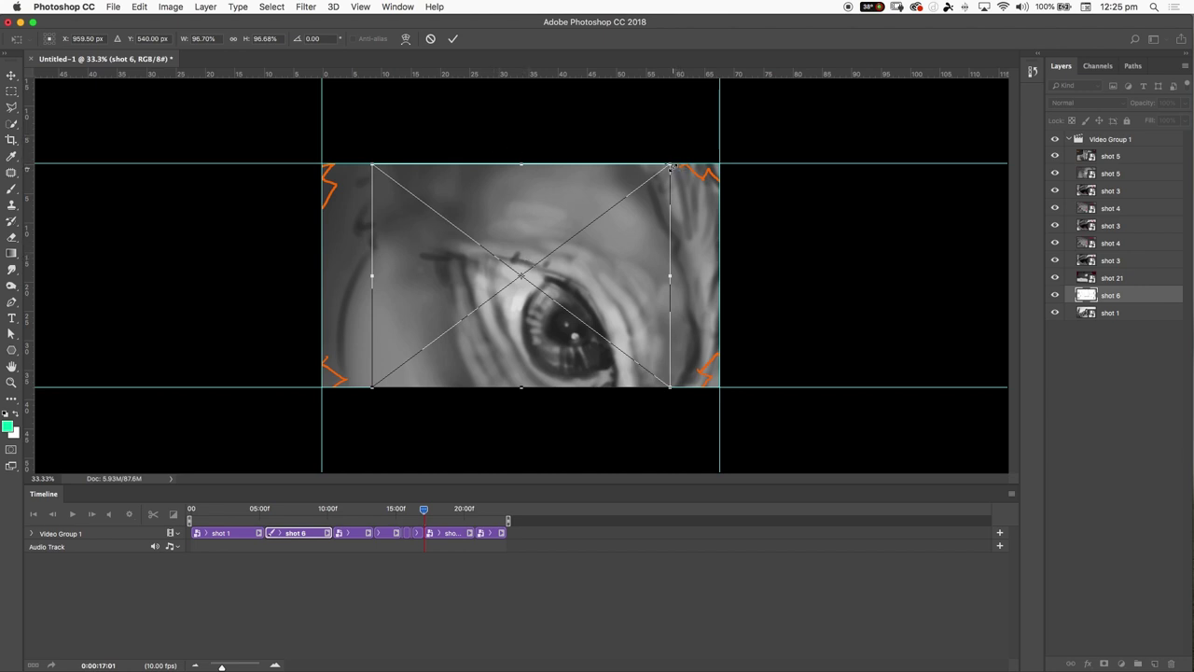
{"action": "left_click", "coordinate": [453, 39]}
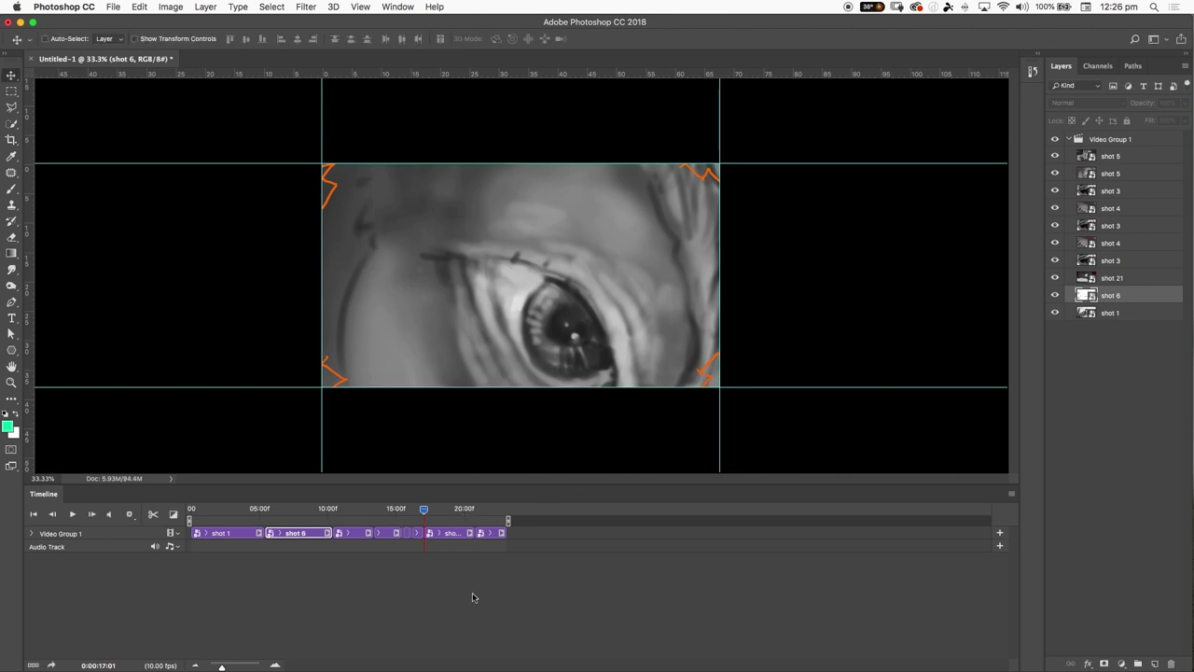
- Move the shot 6 clip to the end of Video Group 1, after the last shot 5, and set the playhead at 19:01
{"action": "left_click", "coordinate": [275, 664]}
{"action": "left_click", "coordinate": [274, 664]}
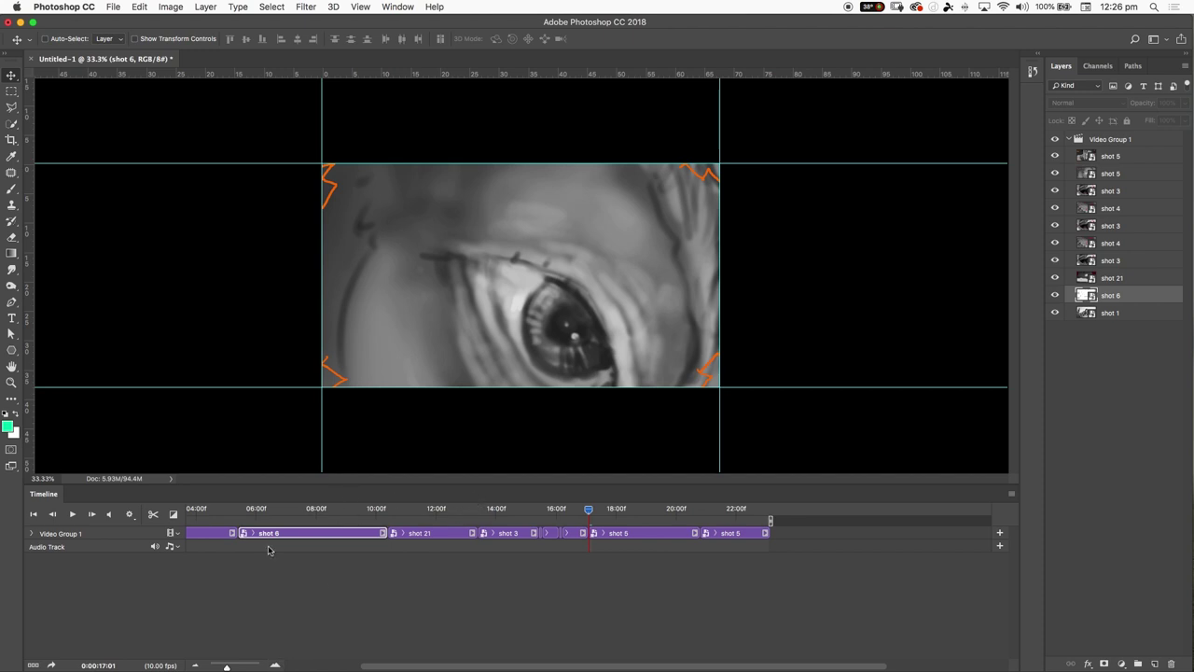
{"action": "left_click_drag", "start_coordinate": [275, 534], "coordinate": [785, 533]}
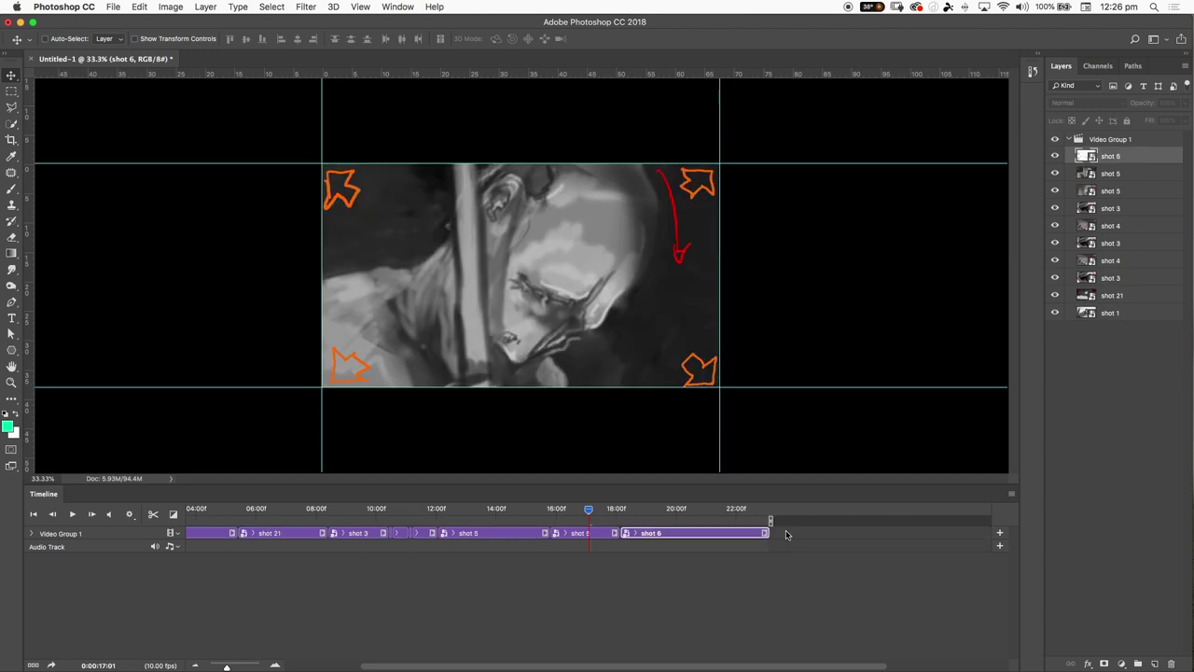
{"action": "left_click_drag", "start_coordinate": [595, 514], "coordinate": [648, 516]}
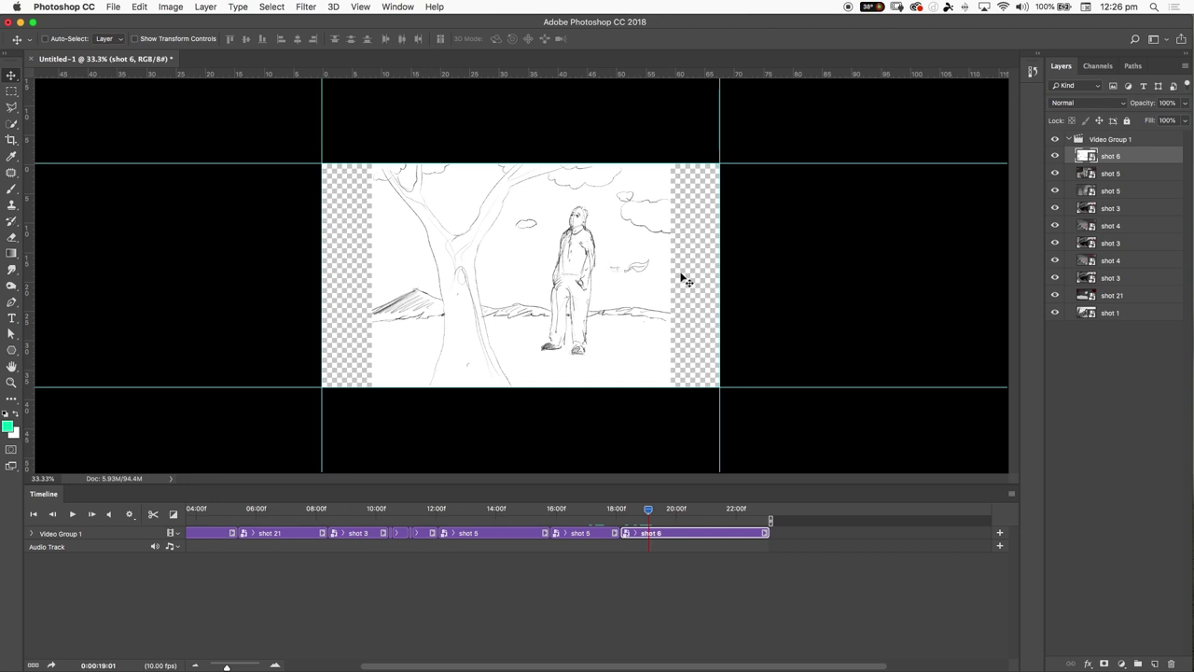
- Scale the shot 6 drawing to about 134% so it covers the whole frame
{"action": "key", "text": "super+t"}
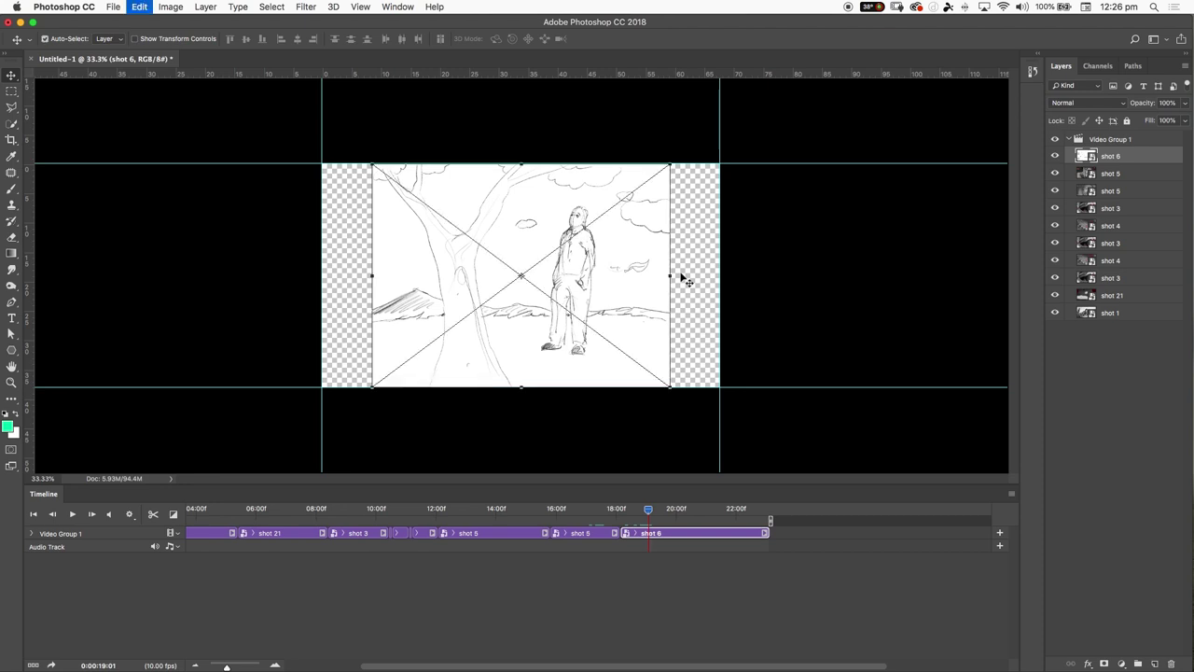
{"action": "left_click_drag", "start_coordinate": [370, 389], "coordinate": [312, 431]}
{"action": "left_click_drag", "start_coordinate": [668, 164], "coordinate": [729, 130]}
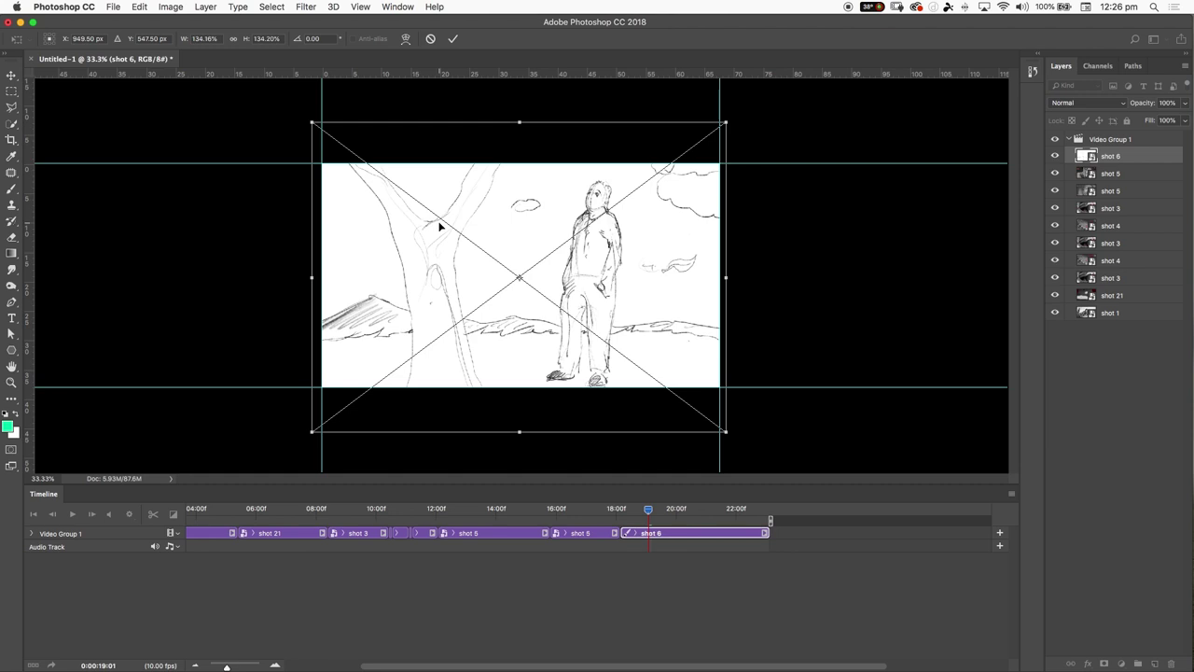
{"action": "key", "text": "Return"}
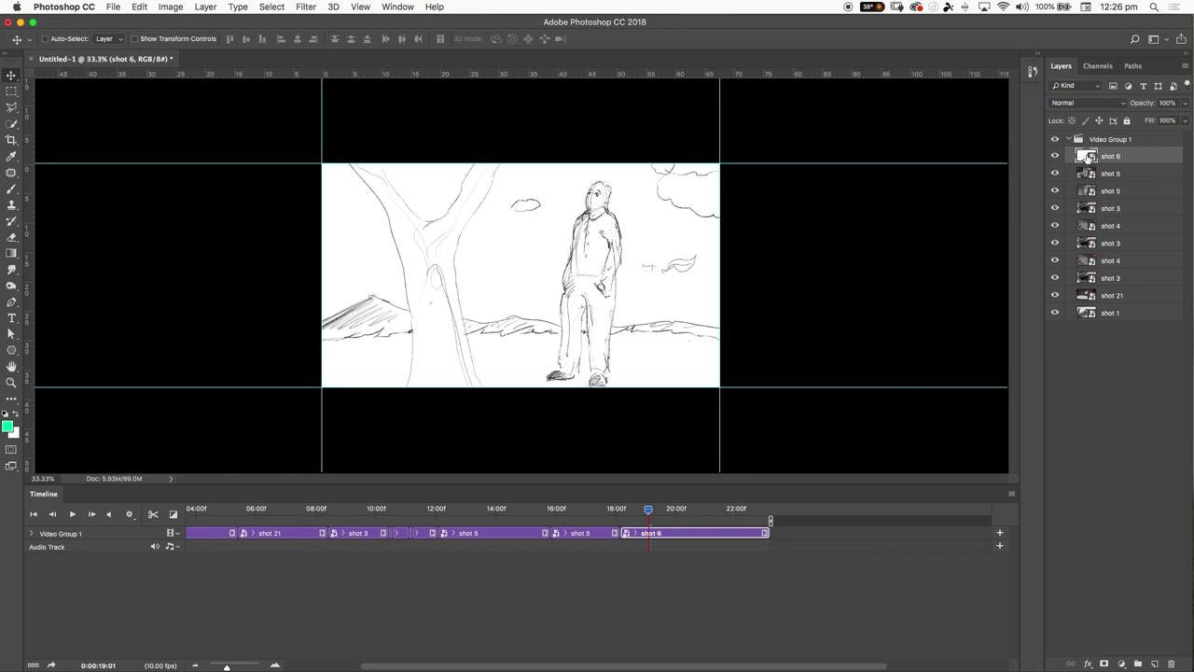
- Inspect the contents of the shot 6 smart object, close and reopen them, and return to the Untitled-1 animatic
{"action": "double_click", "coordinate": [1088, 158]}
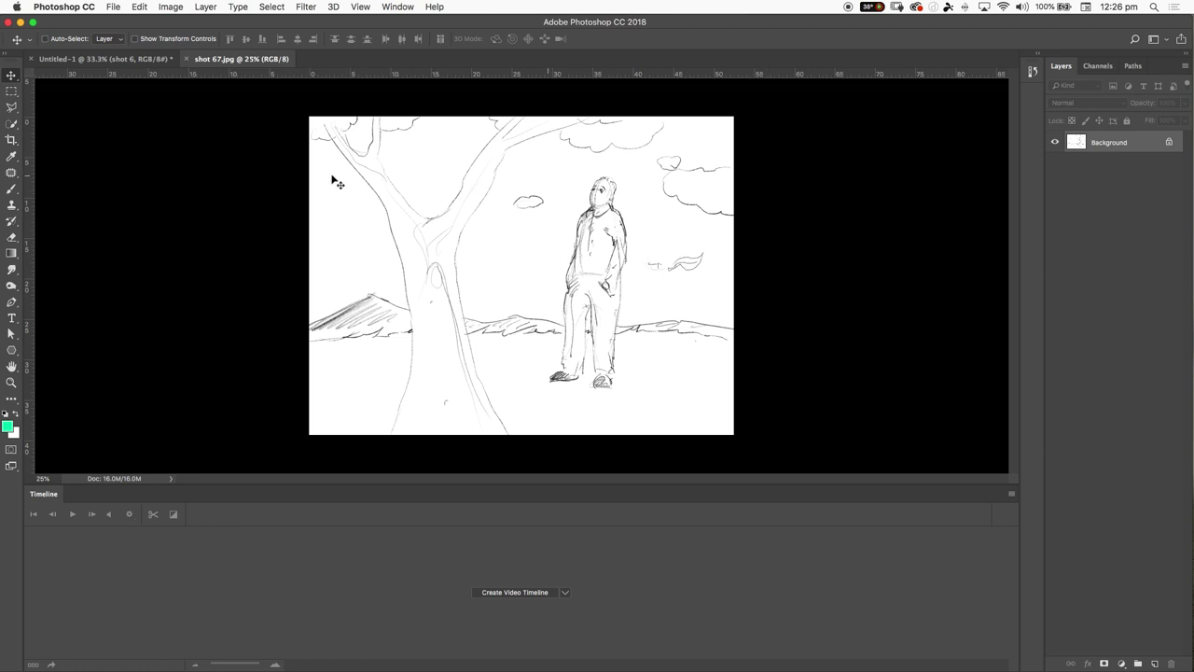
{"action": "left_click", "coordinate": [189, 60]}
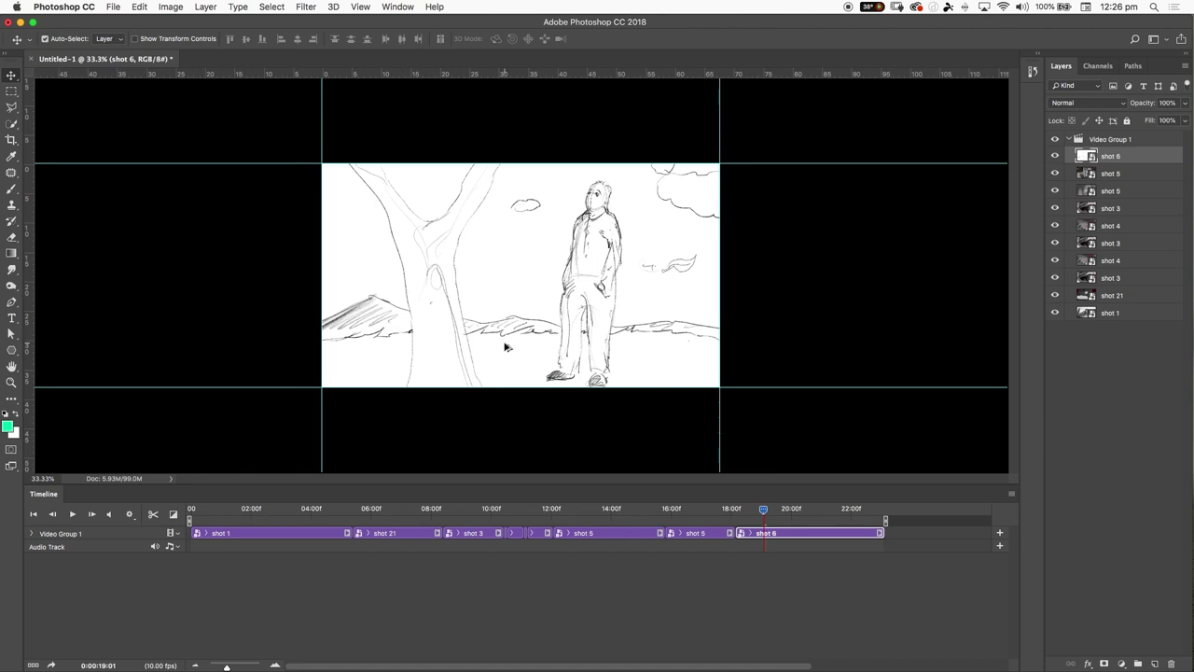
{"action": "key", "text": "super"}
{"action": "double_click", "coordinate": [1082, 156]}
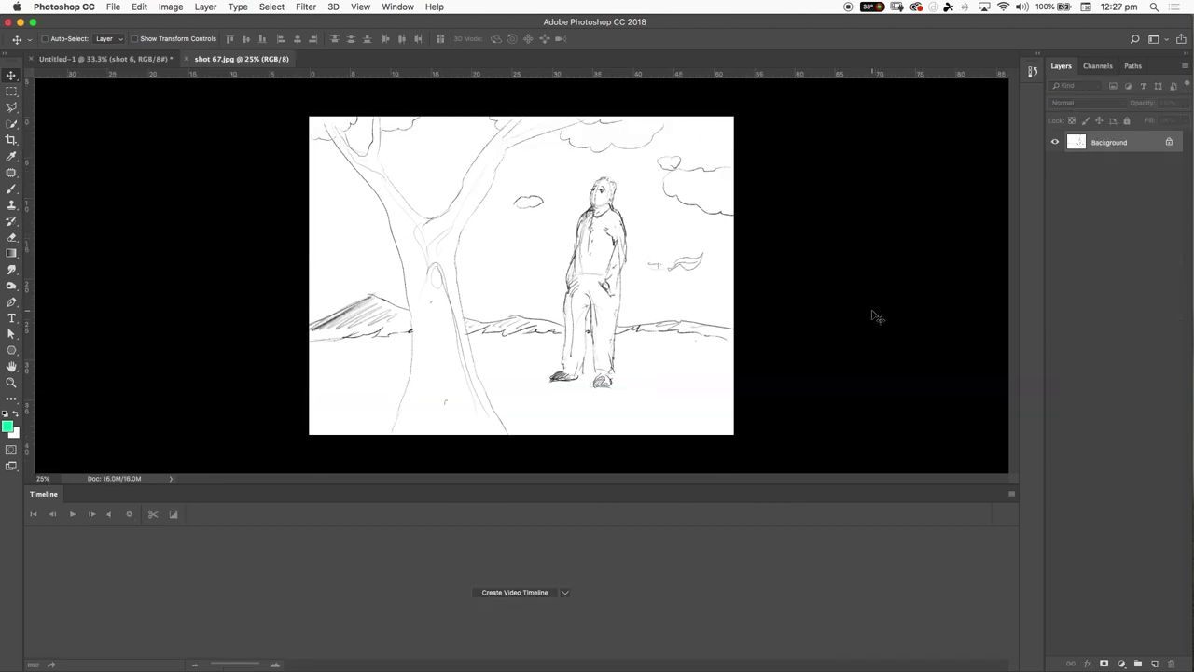
{"action": "left_click", "coordinate": [127, 63]}
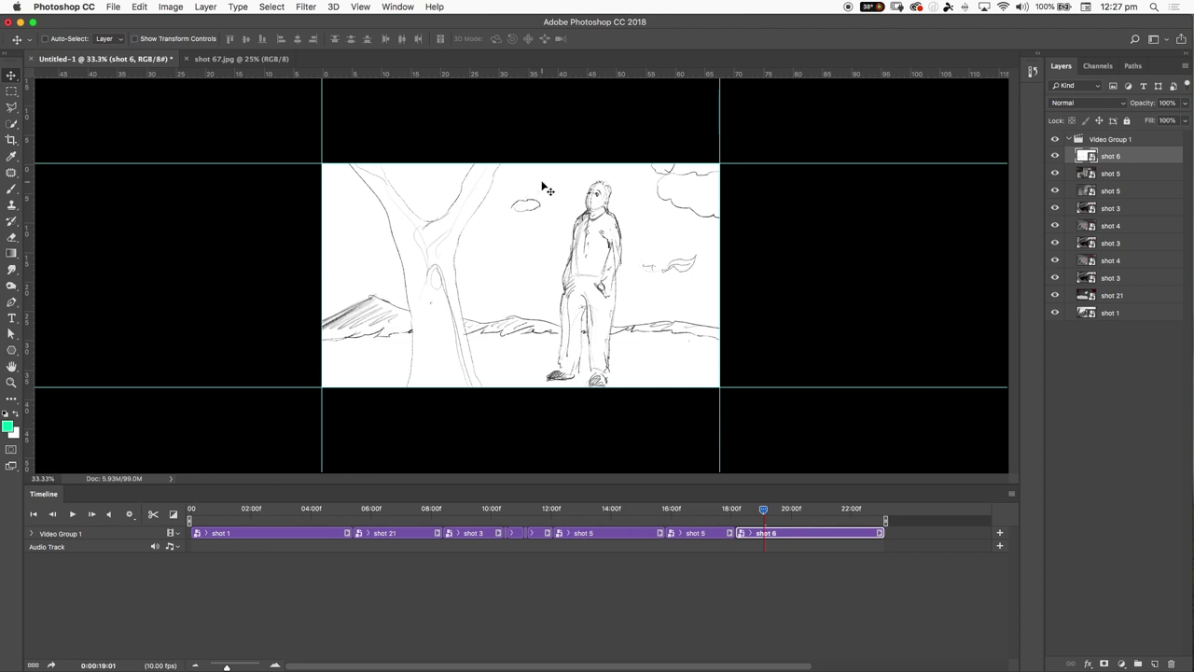
- Rasterize the shot 6 layer and shorten its clip to end at about 22:00
{"action": "right_click", "coordinate": [1125, 160]}
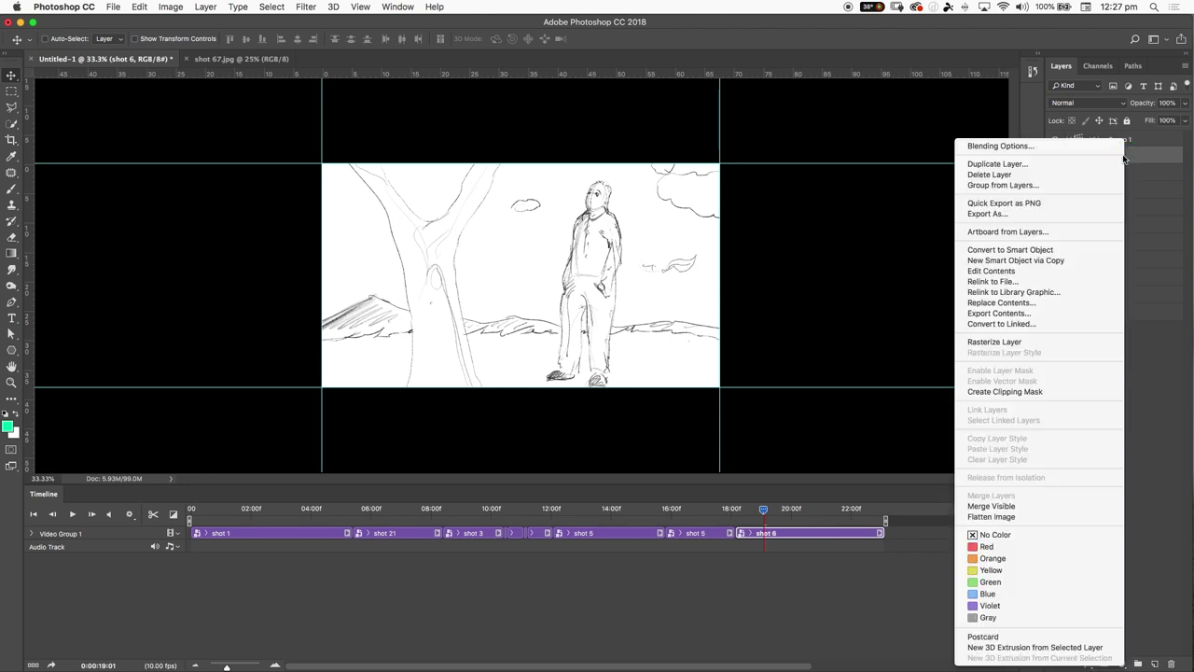
{"action": "left_click", "coordinate": [1046, 342]}
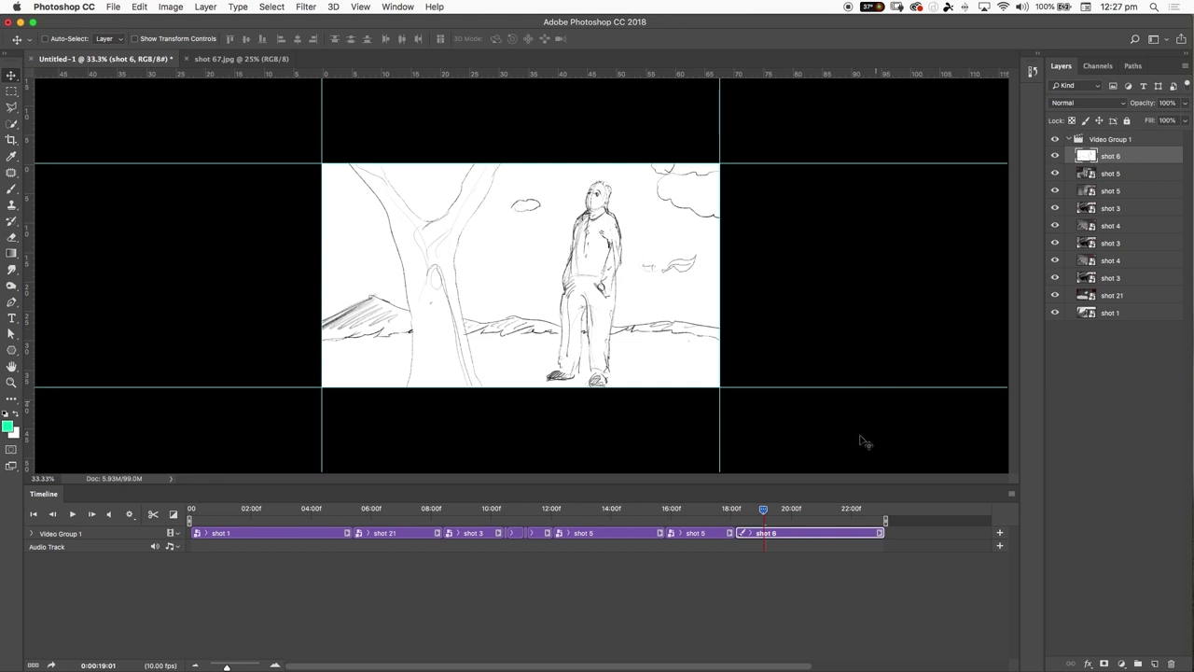
{"action": "mouse_move", "coordinate": [764, 509]}
{"action": "left_mouse_down"}
{"action": "mouse_move", "coordinate": [833, 516]}
{"action": "mouse_move", "coordinate": [776, 516]}
{"action": "left_mouse_up"}
{"action": "left_click_drag", "start_coordinate": [775, 512], "coordinate": [887, 532]}
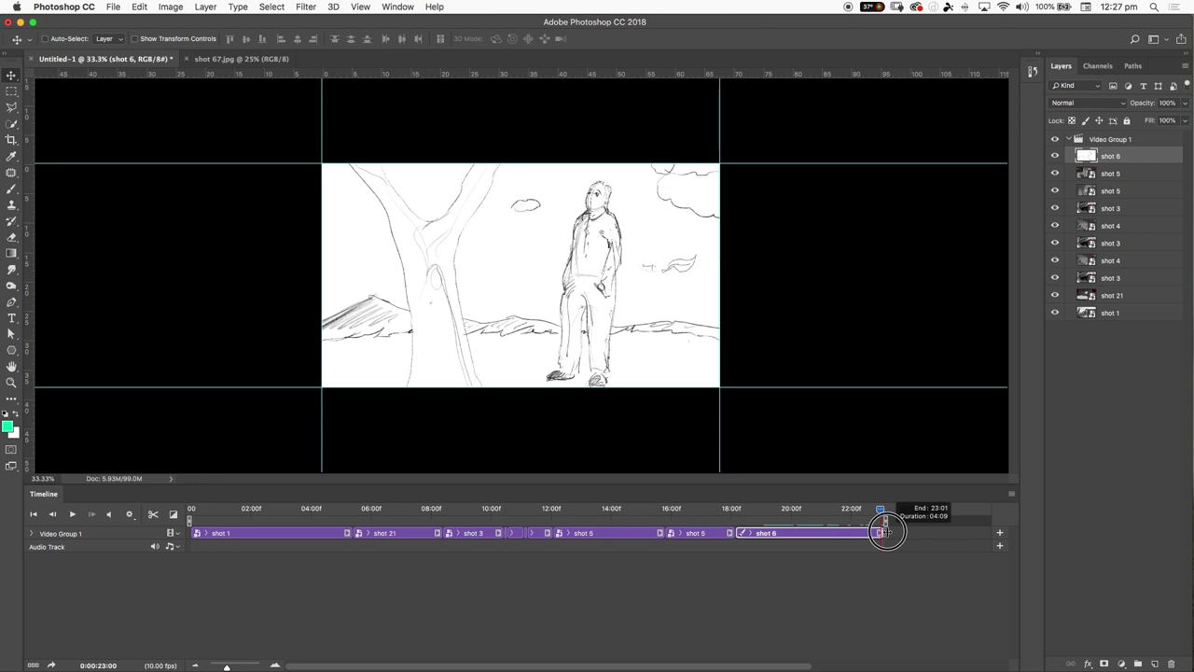
{"action": "left_click_drag", "start_coordinate": [886, 532], "coordinate": [847, 536]}
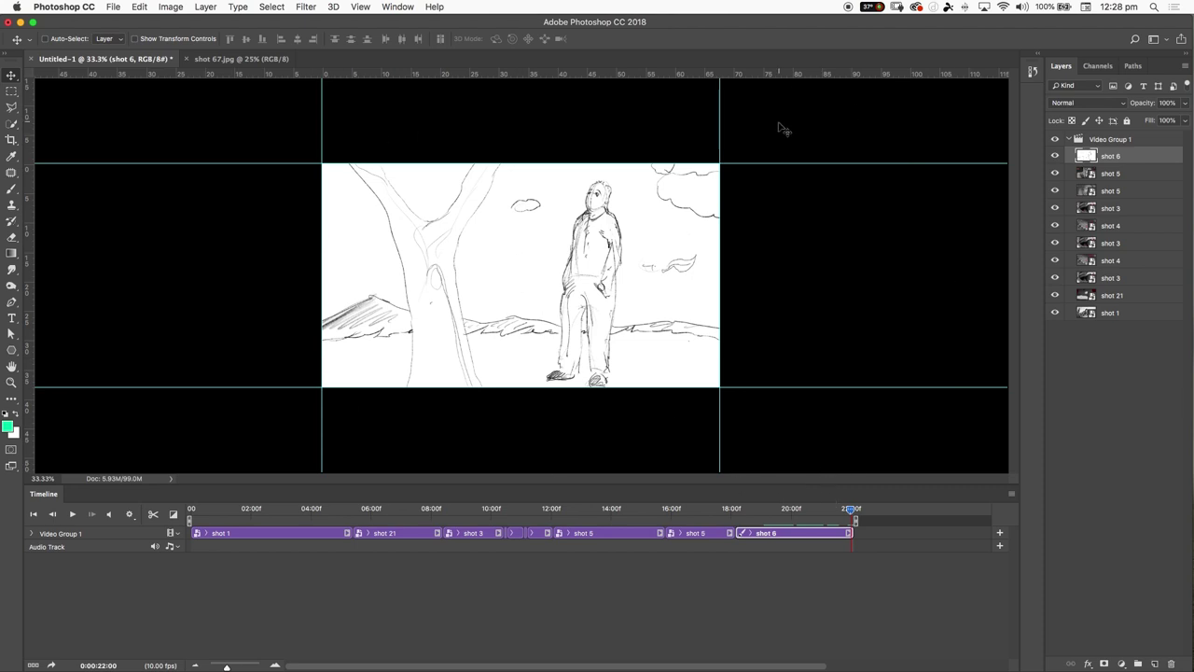
- Check the shot 6 layer's transform bounds without resizing it, and convert the layer to a smart object
{"action": "key", "text": "super+t"}
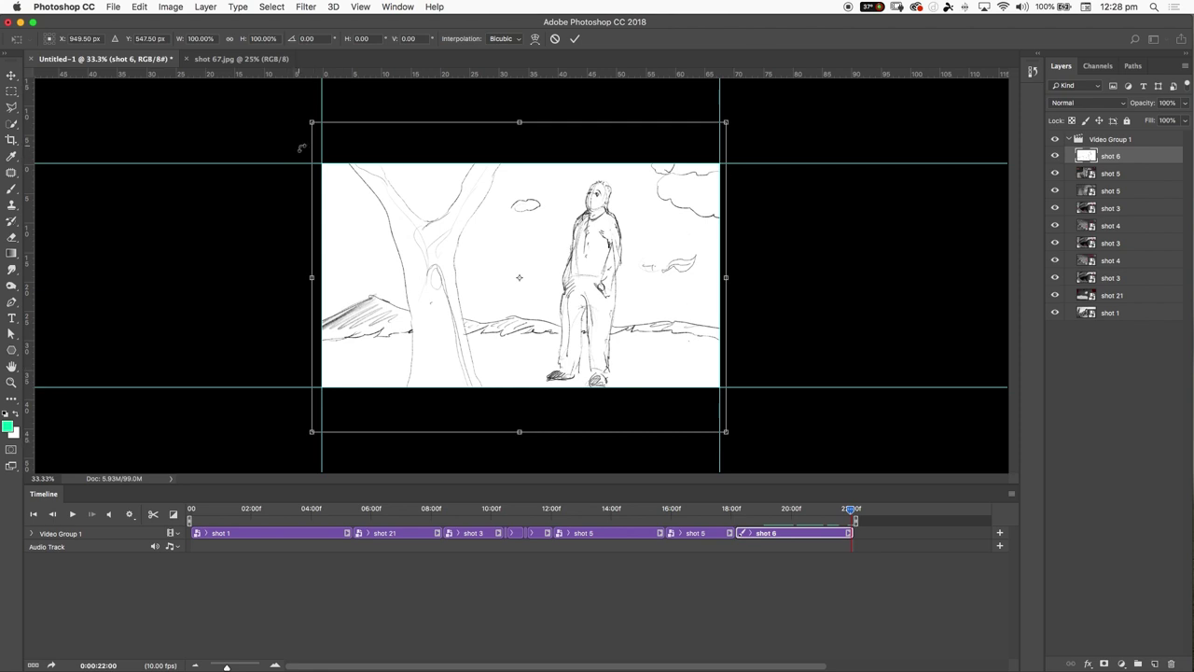
{"action": "left_click", "coordinate": [574, 38]}
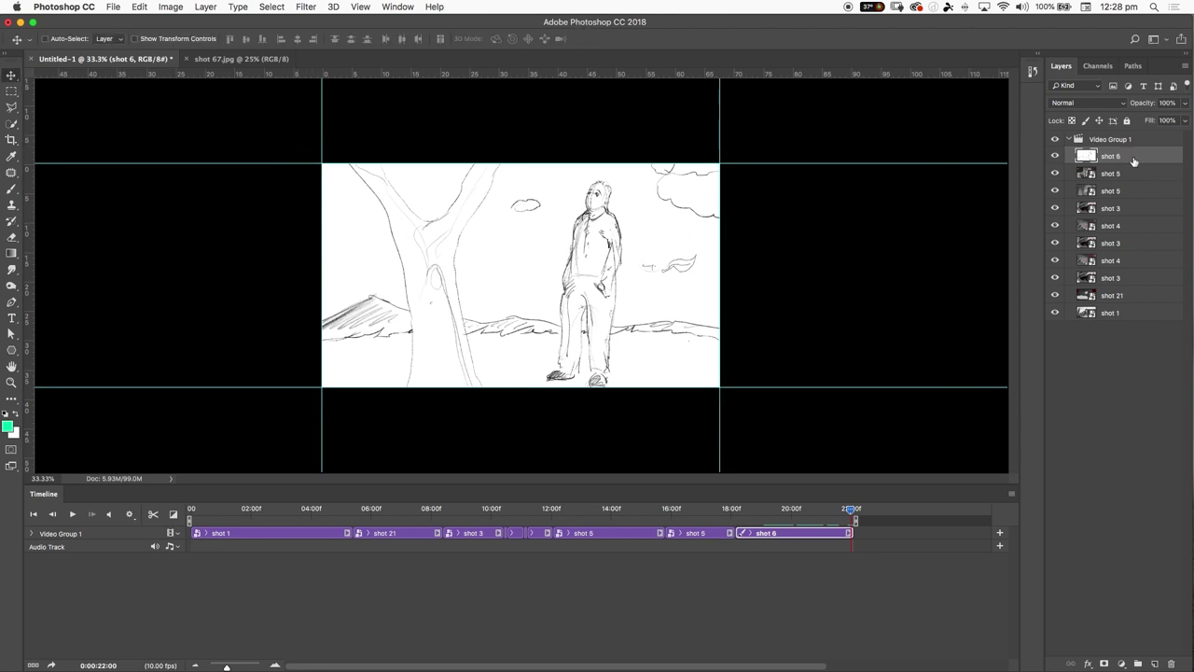
{"action": "right_click", "coordinate": [1133, 159]}
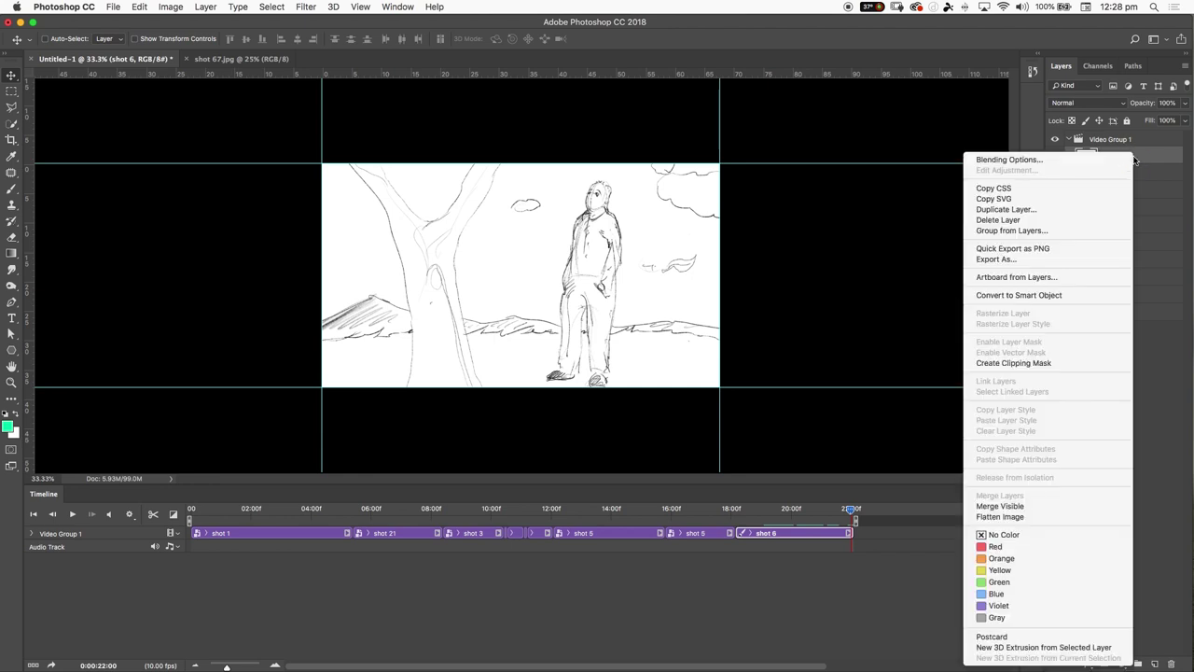
{"action": "left_click", "coordinate": [1065, 295]}
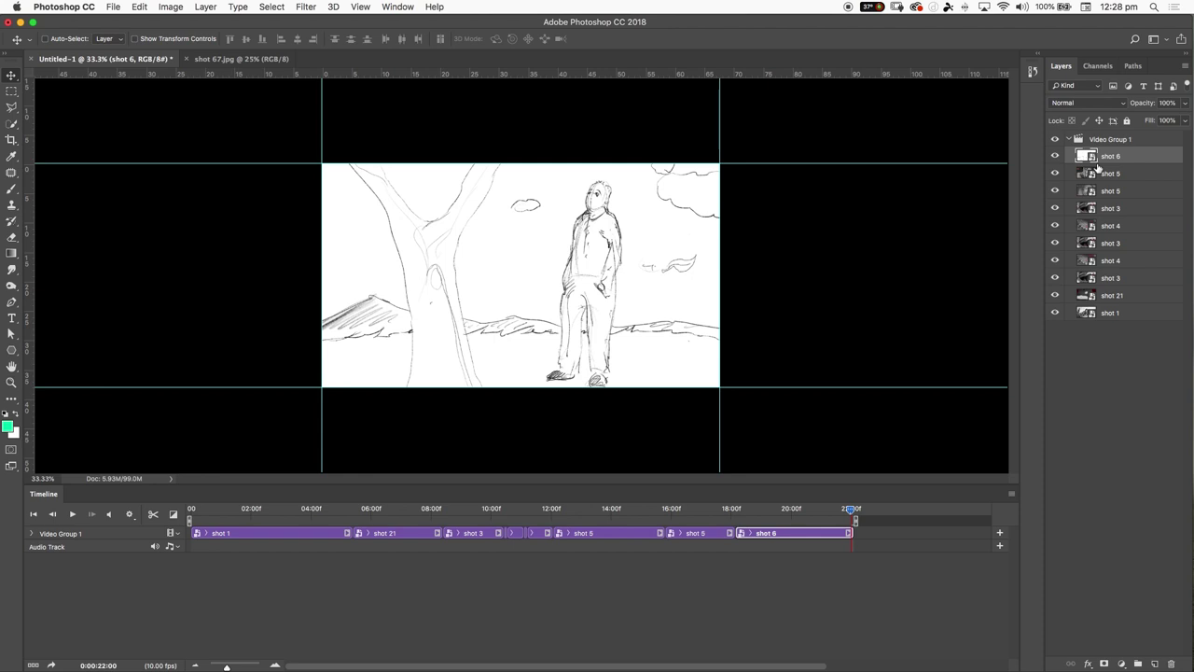
- Open the new shot 6 smart object, shift its clip to the start of the timeline, and scrub through it
{"action": "double_click", "coordinate": [1084, 156]}
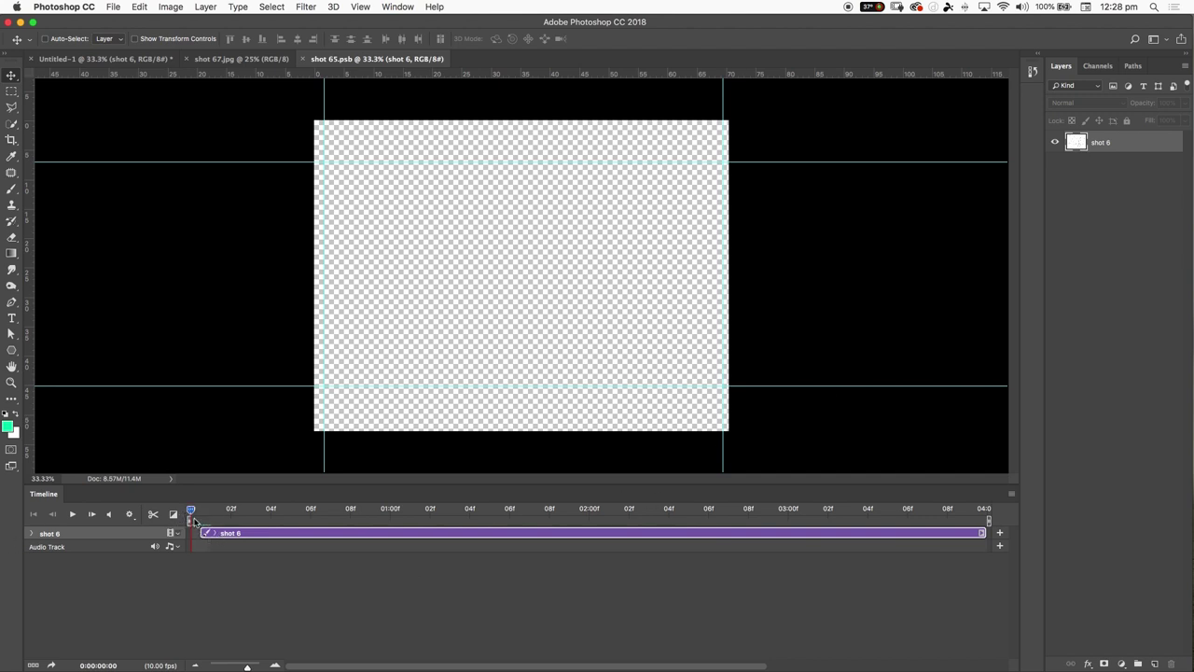
{"action": "left_click_drag", "start_coordinate": [216, 530], "coordinate": [209, 532]}
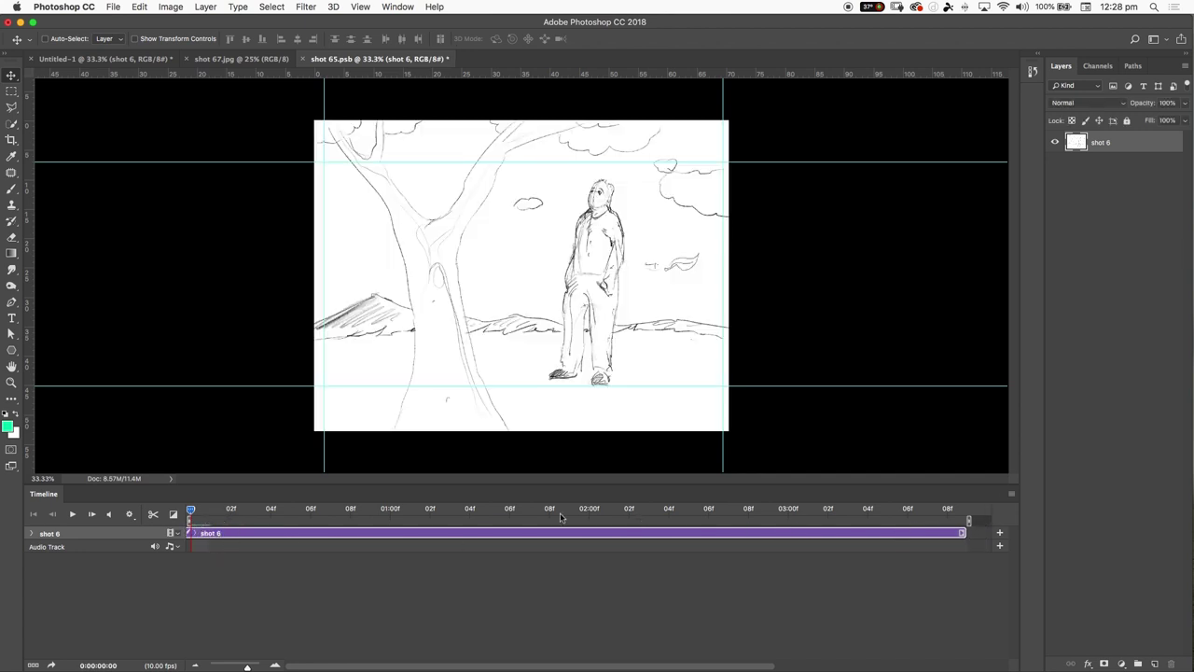
{"action": "left_click_drag", "start_coordinate": [214, 515], "coordinate": [39, 498]}
- Look over the applications offered for opening shot 6.jpg on the desktop, and return to shot 65.psb
{"action": "left_click_drag", "start_coordinate": [149, 33], "coordinate": [338, 33]}
{"action": "left_click", "coordinate": [97, 426]}
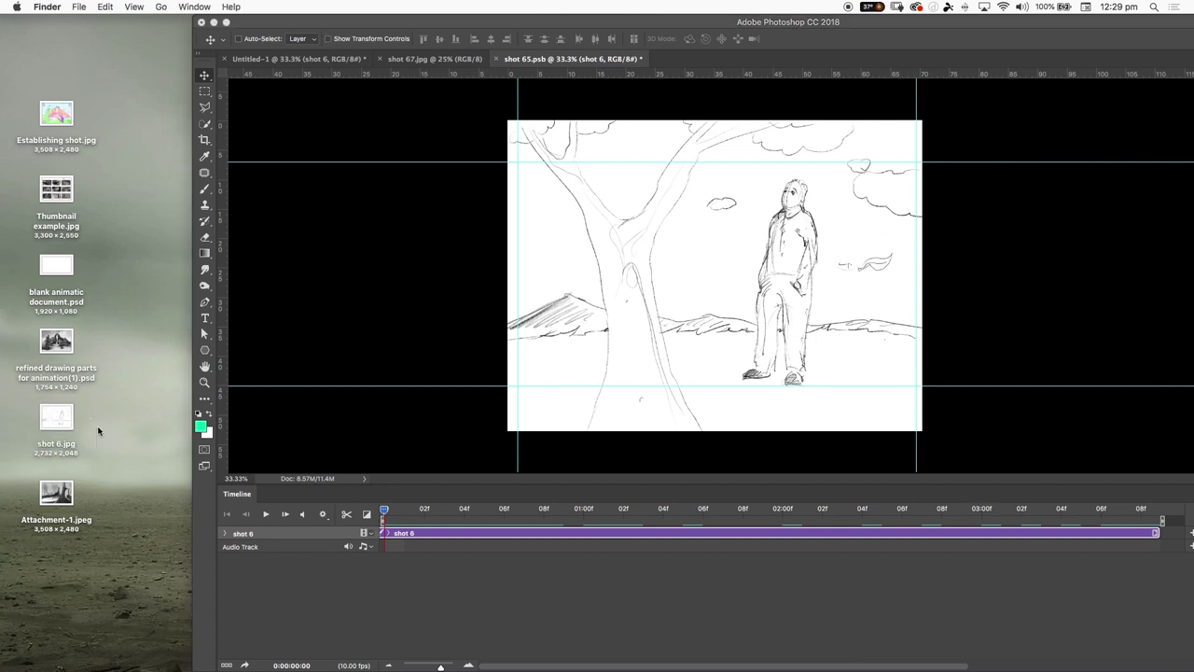
{"action": "left_click", "coordinate": [133, 353]}
{"action": "right_click", "coordinate": [52, 418]}
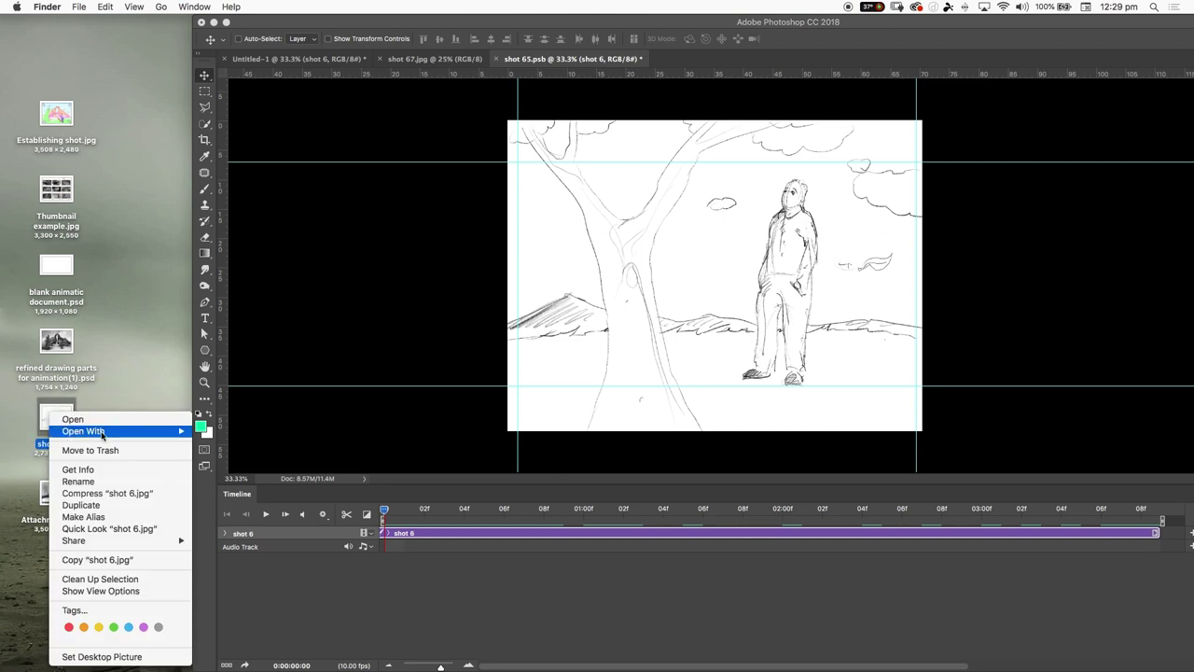
{"action": "mouse_move", "coordinate": [182, 431]}
{"action": "left_click", "coordinate": [222, 466]}
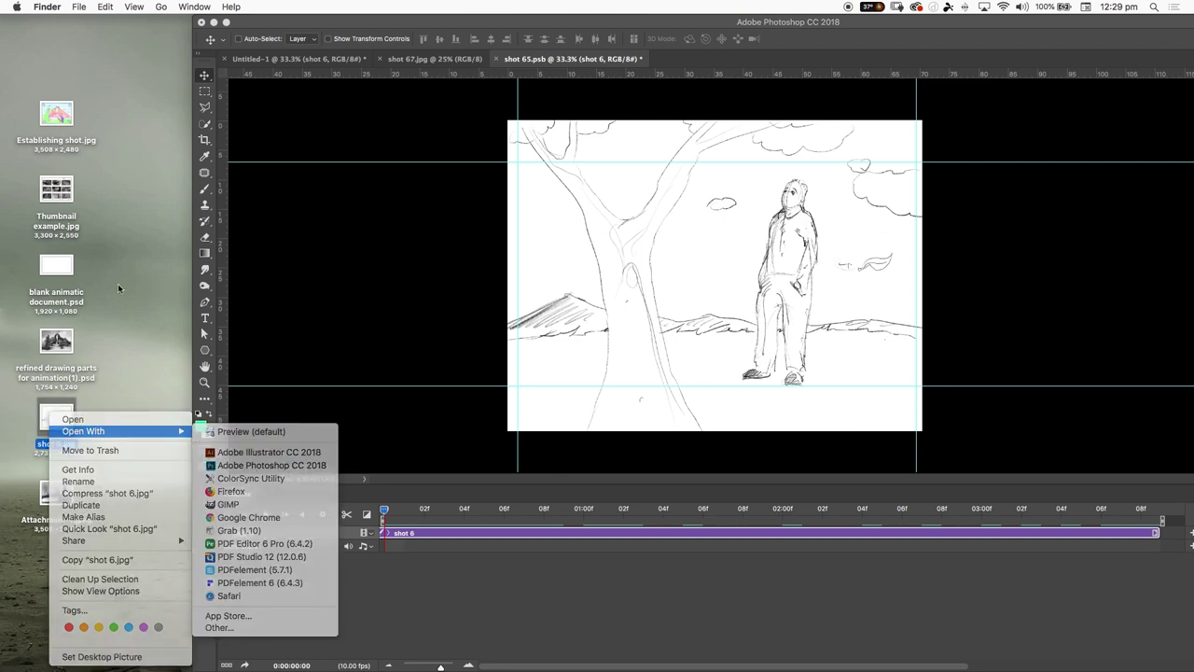
{"action": "double_click", "coordinate": [262, 22]}
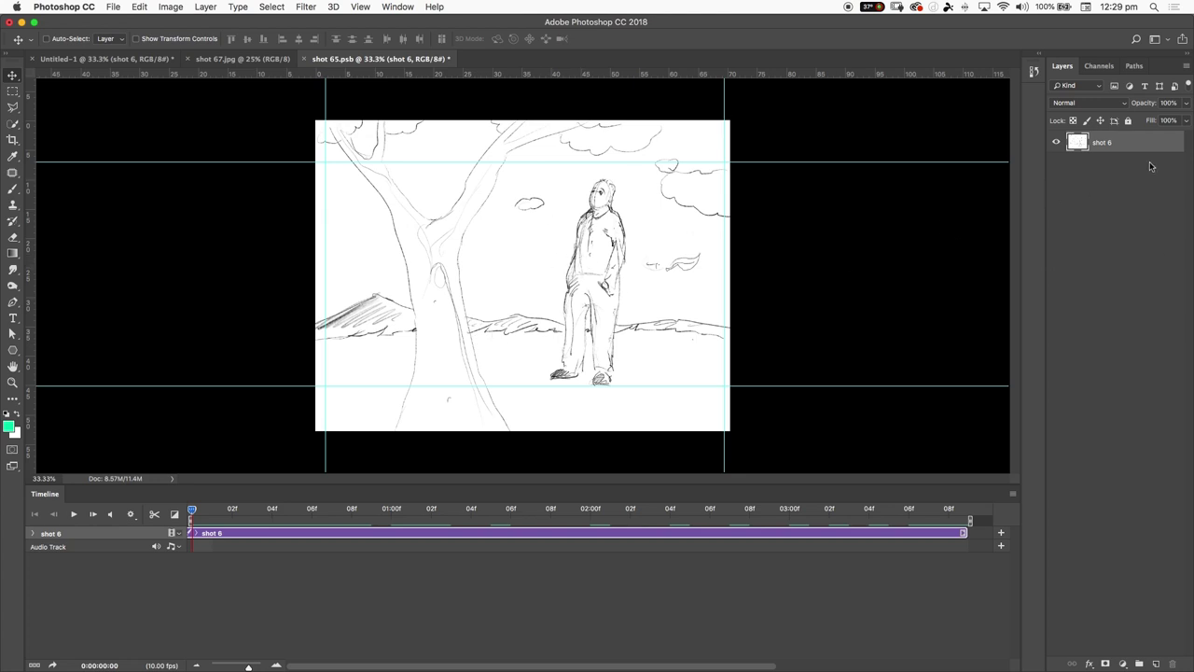
- Draw a freehand lasso selection around the small cloud between the tree and the man
{"action": "double_click", "coordinate": [1101, 142]}
{"action": "key", "text": "Return"}
{"action": "left_click", "coordinate": [13, 108]}
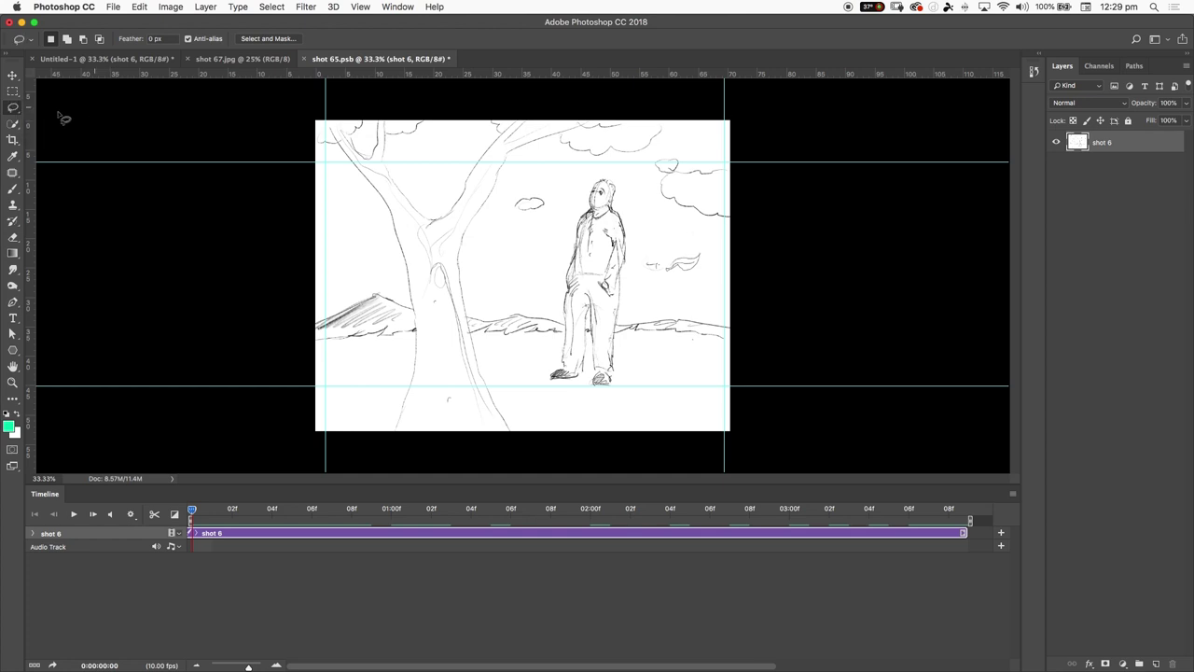
{"action": "left_click", "coordinate": [14, 124]}
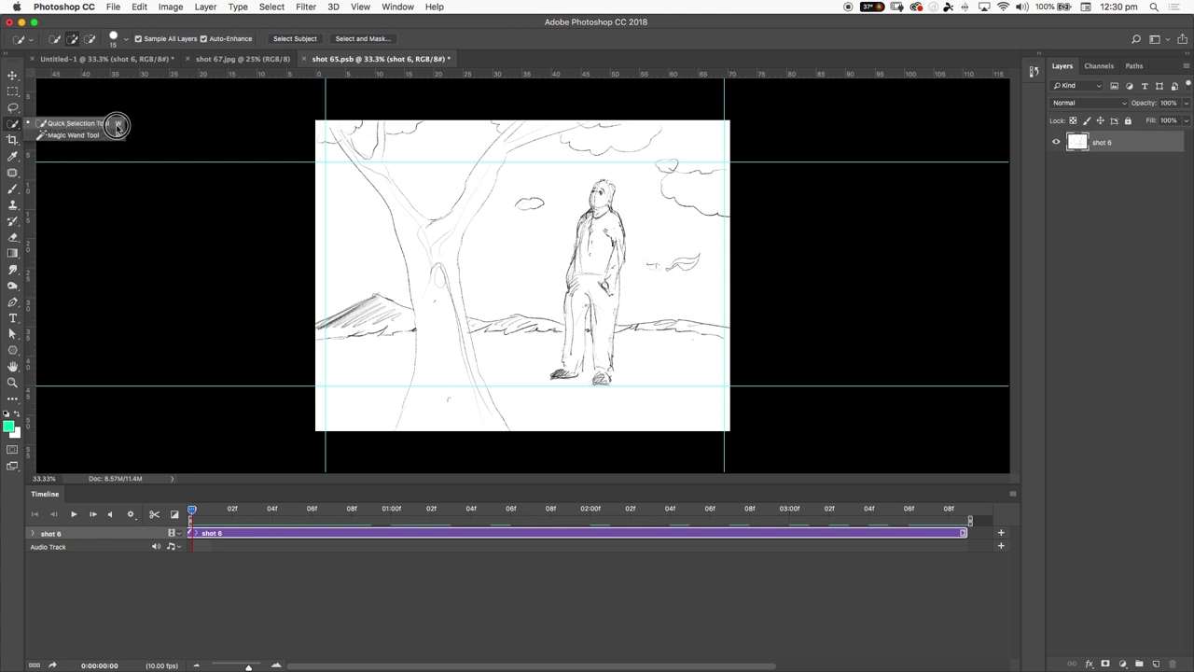
{"action": "left_click", "coordinate": [118, 125]}
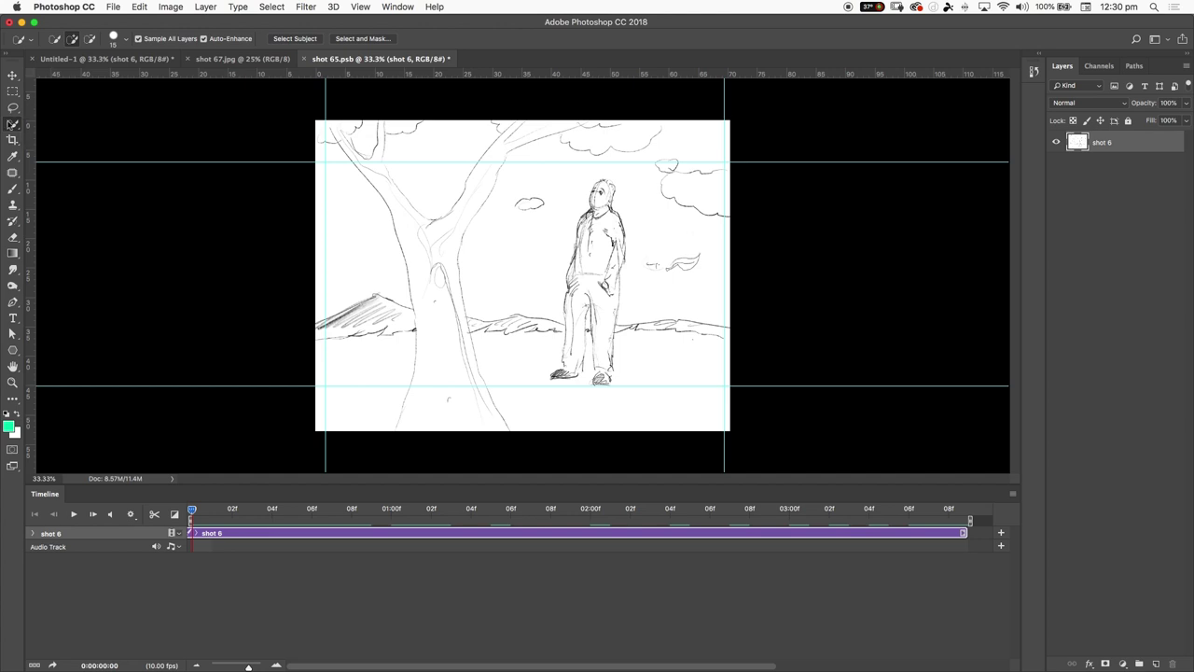
{"action": "left_click", "coordinate": [12, 107]}
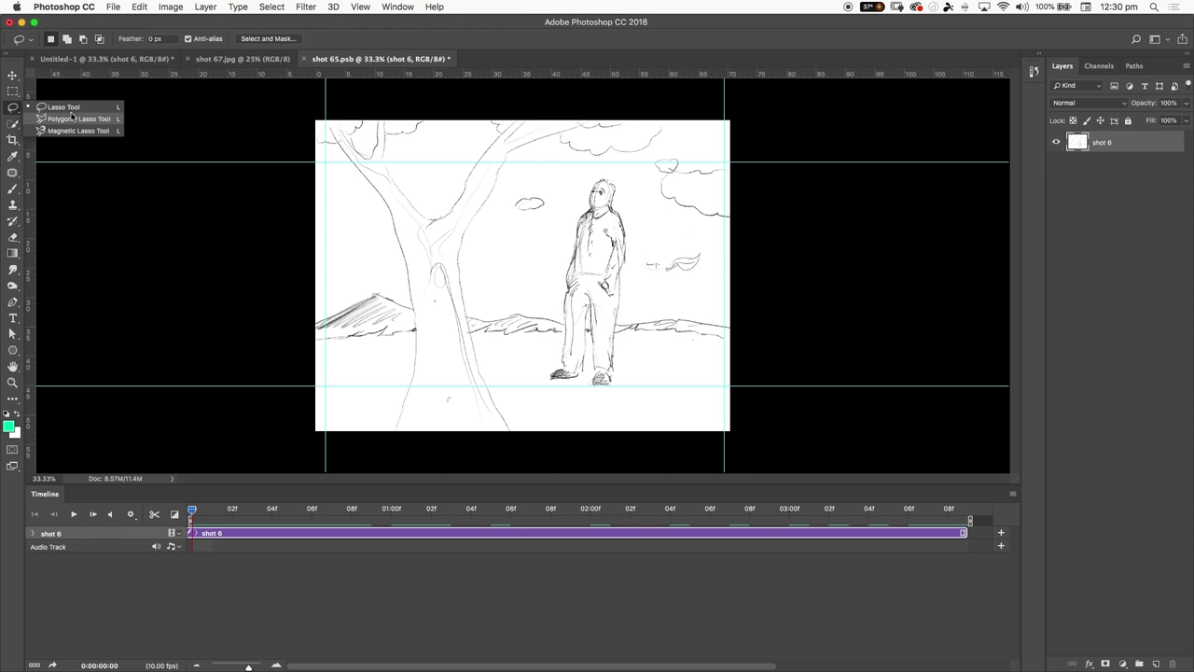
{"action": "left_click", "coordinate": [73, 110]}
{"action": "left_click", "coordinate": [12, 107]}
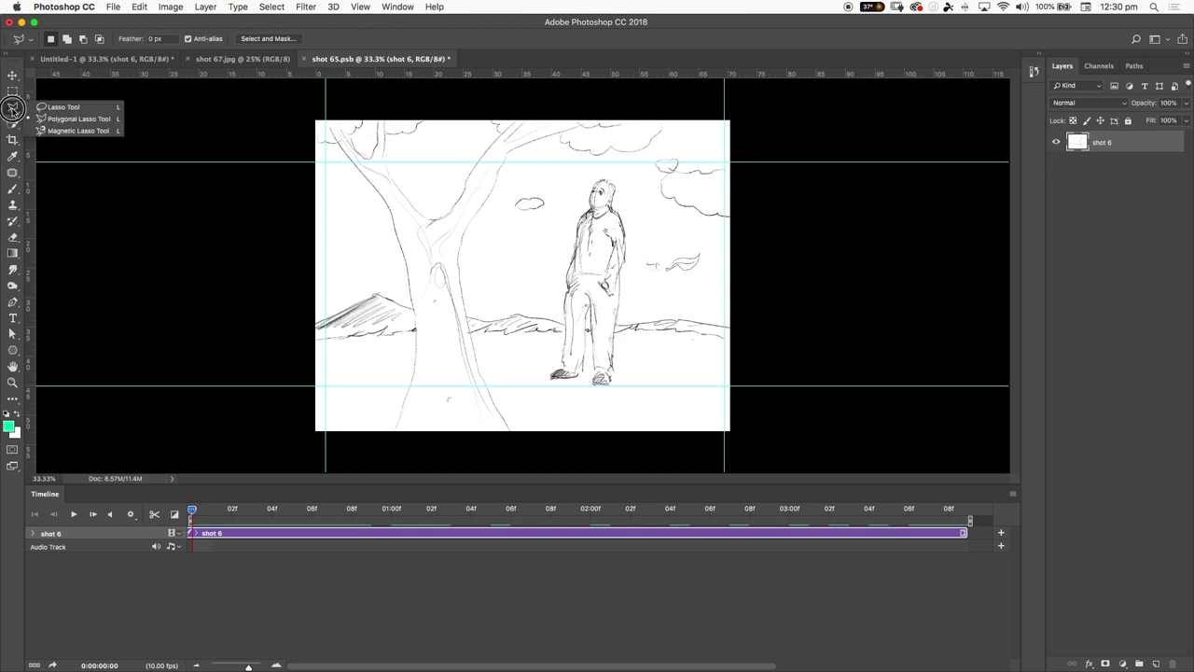
{"action": "left_click", "coordinate": [70, 109]}
{"action": "mouse_move", "coordinate": [516, 191]}
{"action": "left_mouse_down"}
{"action": "mouse_move", "coordinate": [499, 223]}
{"action": "mouse_move", "coordinate": [527, 243]}
{"action": "mouse_move", "coordinate": [571, 224]}
{"action": "mouse_move", "coordinate": [578, 196]}
{"action": "mouse_move", "coordinate": [515, 192]}
{"action": "left_mouse_up"}
{"action": "scroll", "coordinate": [515, 390], "scroll_direction": "up", "scroll_amount": 1}
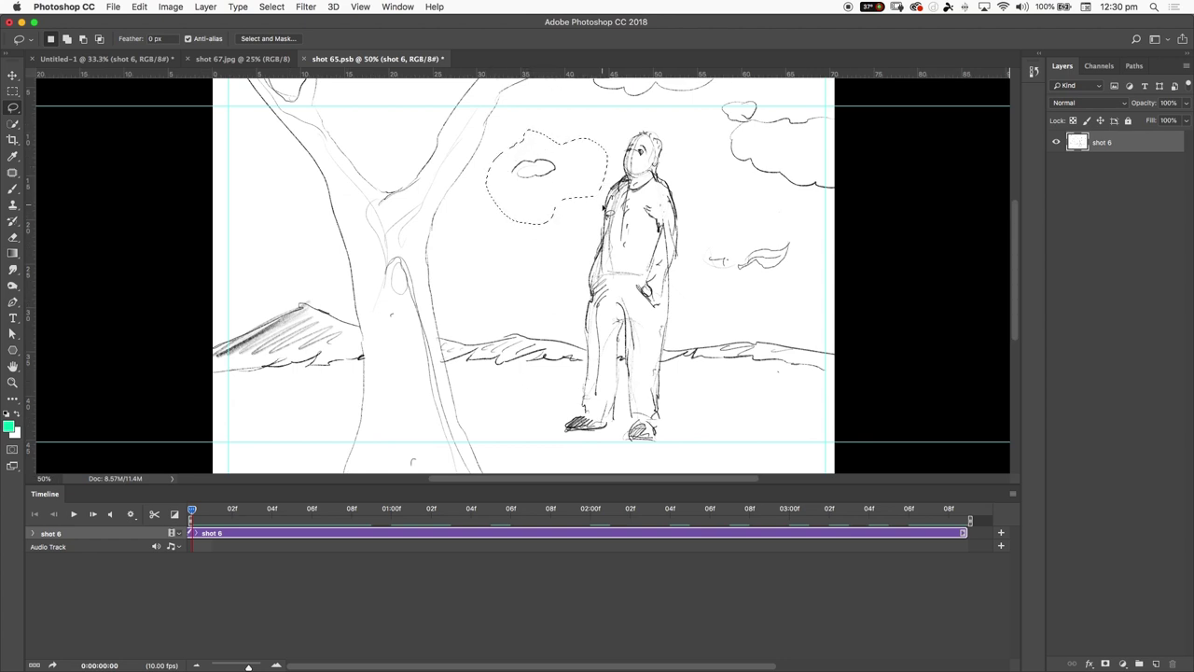
- Try moving the selected cloud area down toward the man, and undo the move
{"action": "left_click", "coordinate": [12, 77]}
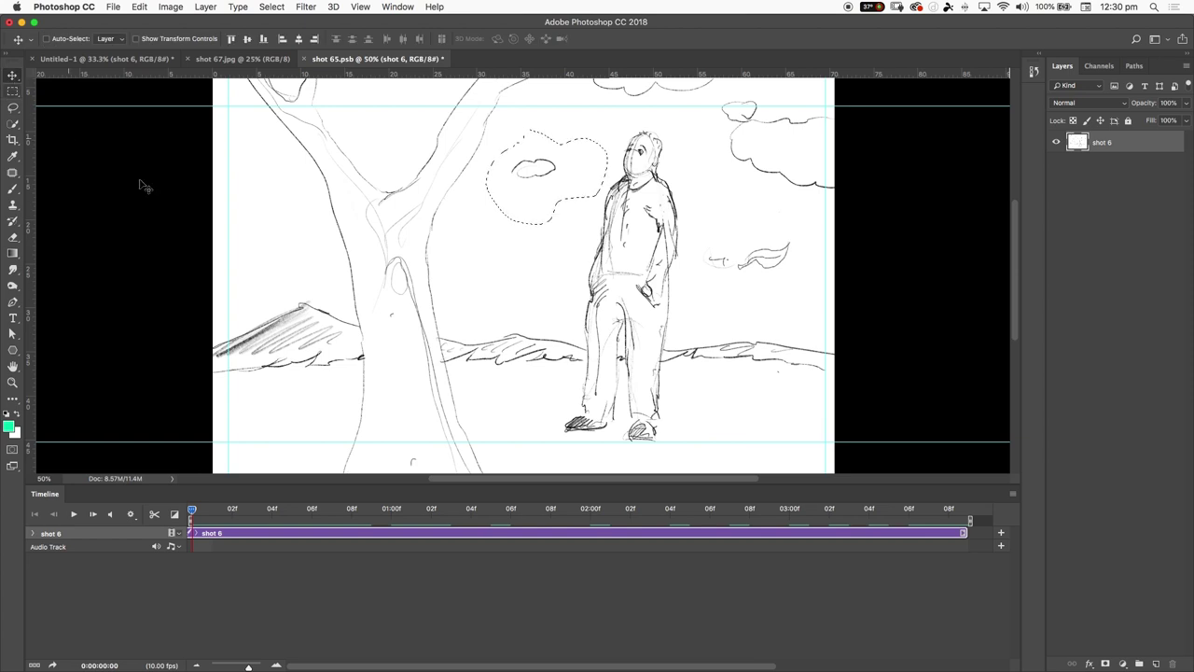
{"action": "mouse_move", "coordinate": [529, 205]}
{"action": "left_mouse_down"}
{"action": "mouse_move", "coordinate": [607, 245]}
{"action": "mouse_move", "coordinate": [600, 258]}
{"action": "left_mouse_up"}
{"action": "key", "text": "super+z"}
- Test painting green and erasing inside the cloud selection, undoing each change
{"action": "key", "text": "b"}
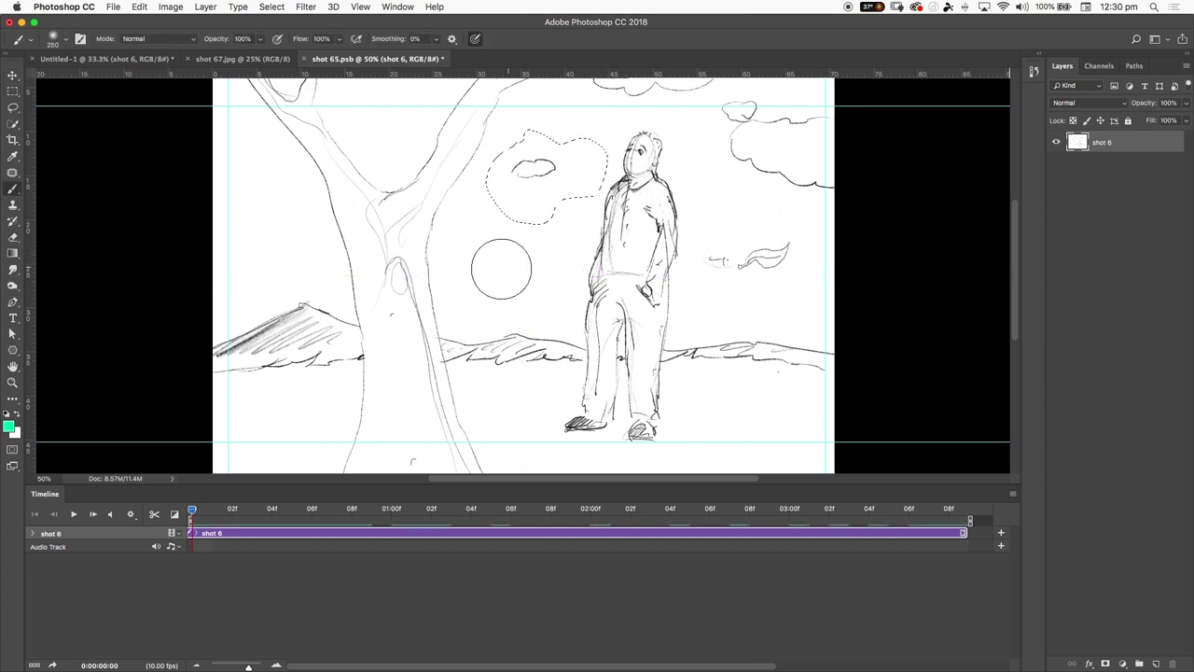
{"action": "mouse_move", "coordinate": [524, 197]}
{"action": "left_mouse_down"}
{"action": "mouse_move", "coordinate": [525, 134]}
{"action": "mouse_move", "coordinate": [541, 227]}
{"action": "left_mouse_up"}
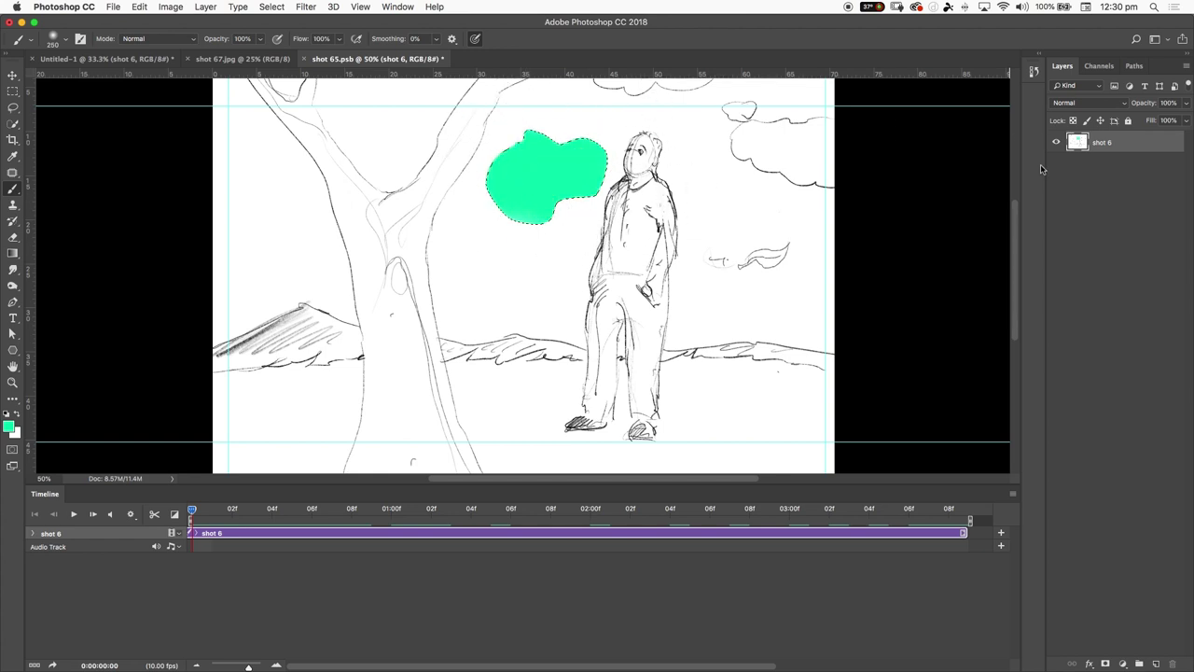
{"action": "key", "text": "super+z"}
{"action": "key", "text": "e"}
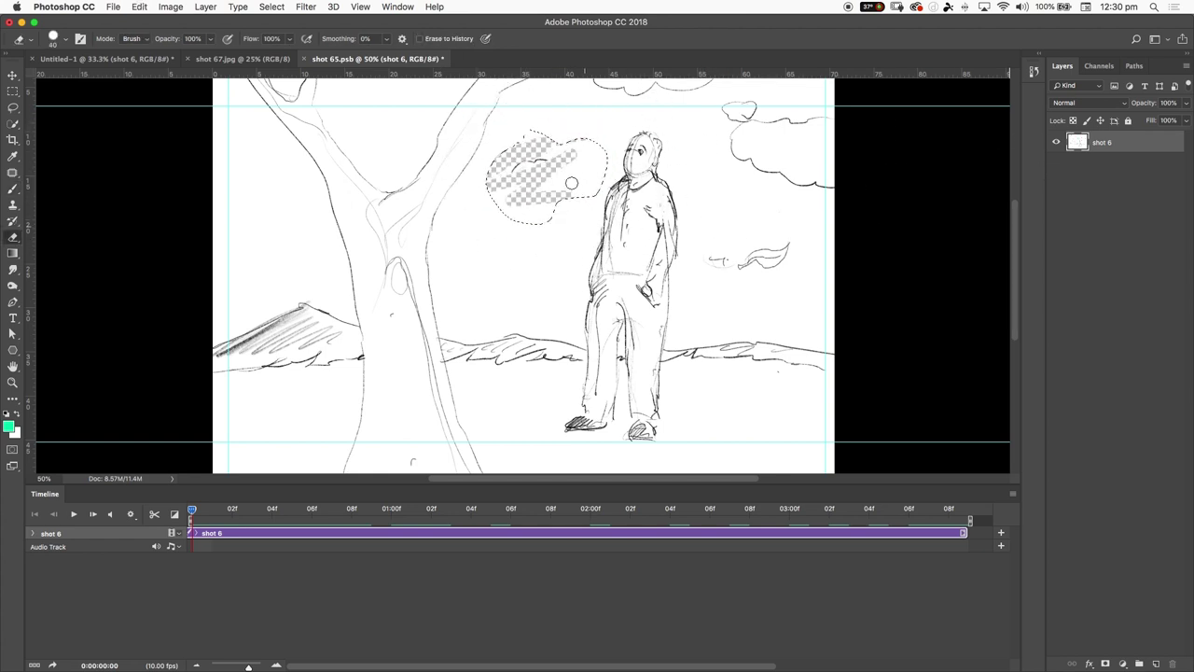
{"action": "key", "text": "super+z"}
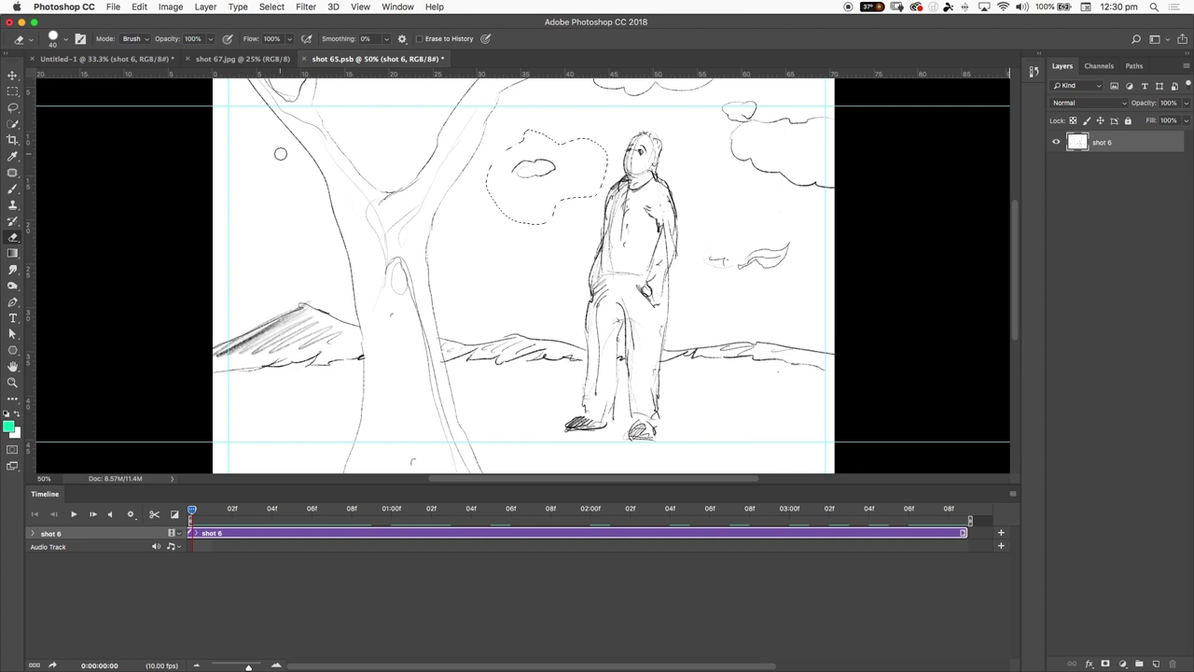
{"action": "left_click", "coordinate": [206, 6]}
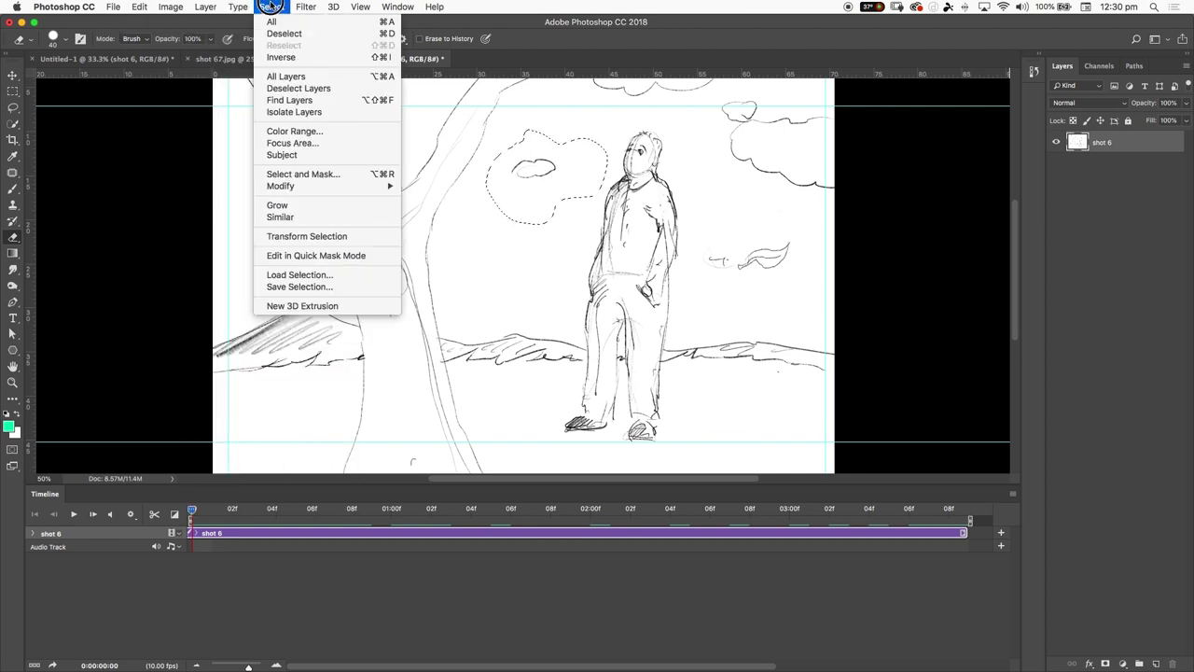
{"action": "left_click", "coordinate": [271, 7]}
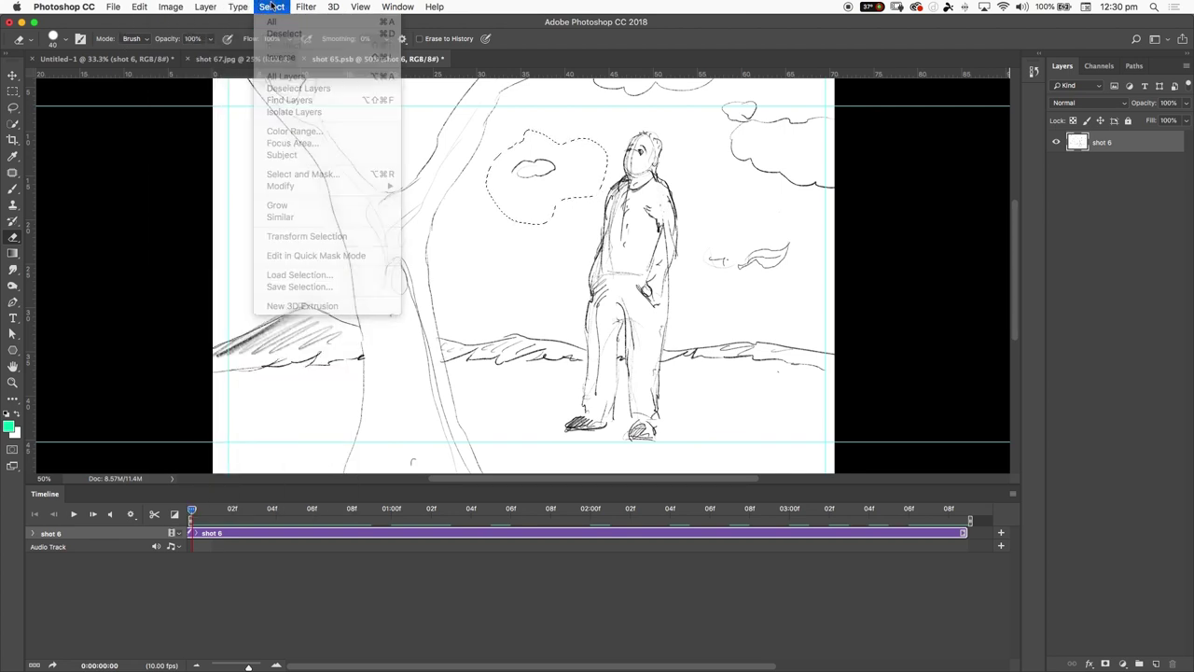
{"action": "left_click", "coordinate": [271, 6]}
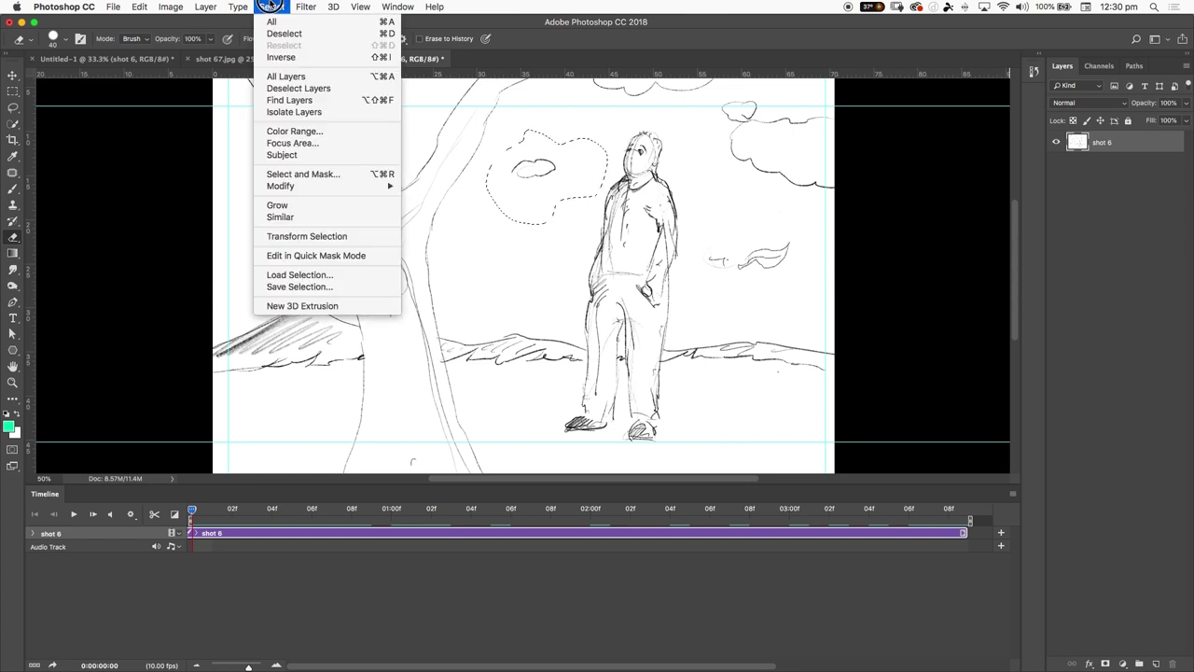
{"action": "left_click", "coordinate": [271, 7]}
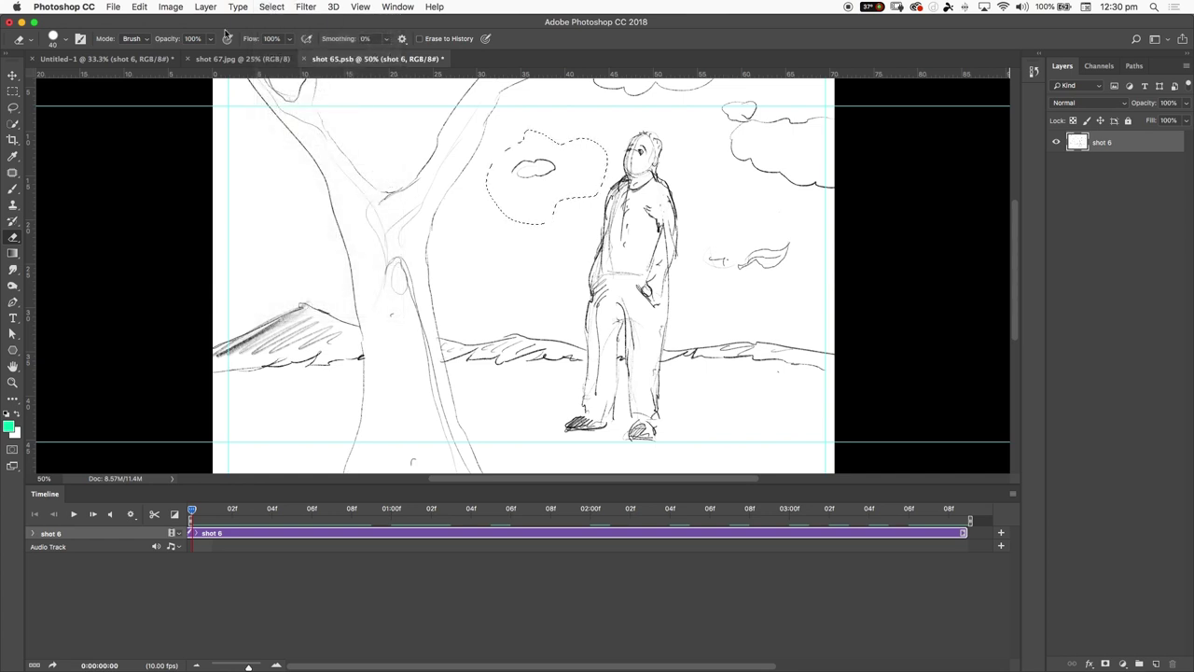
- Replace the cloud selection with a tiny lasso selection beside the tree trunk, and brush green inside it
{"action": "left_click", "coordinate": [14, 109]}
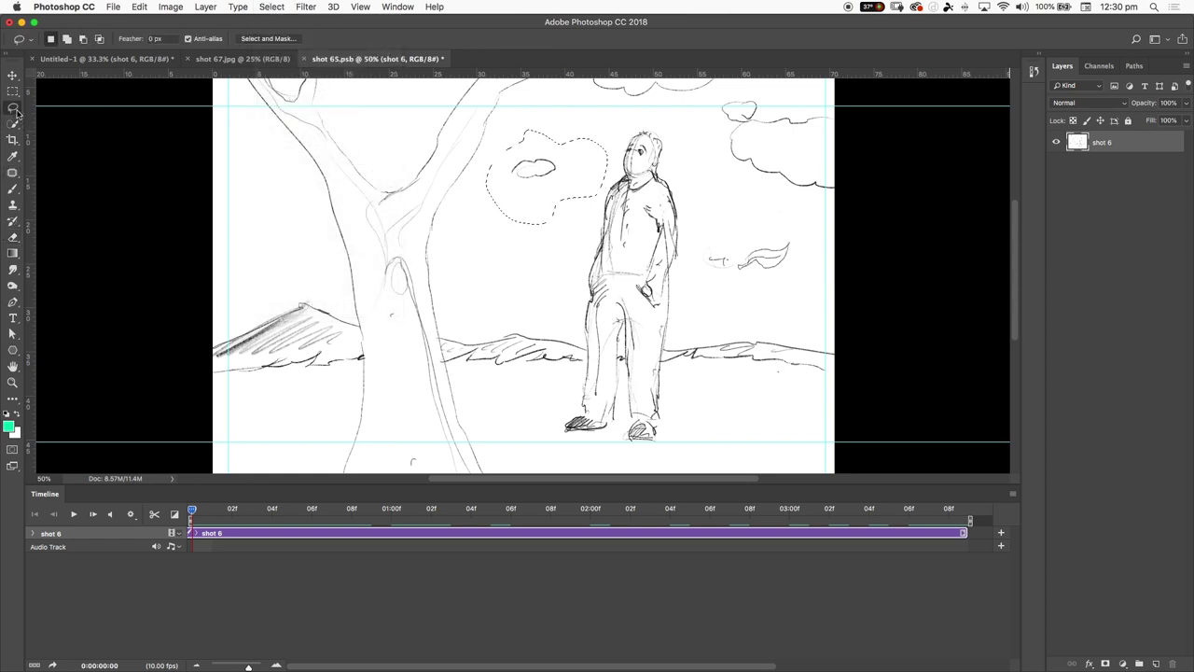
{"action": "left_click", "coordinate": [457, 205]}
{"action": "key", "text": "b"}
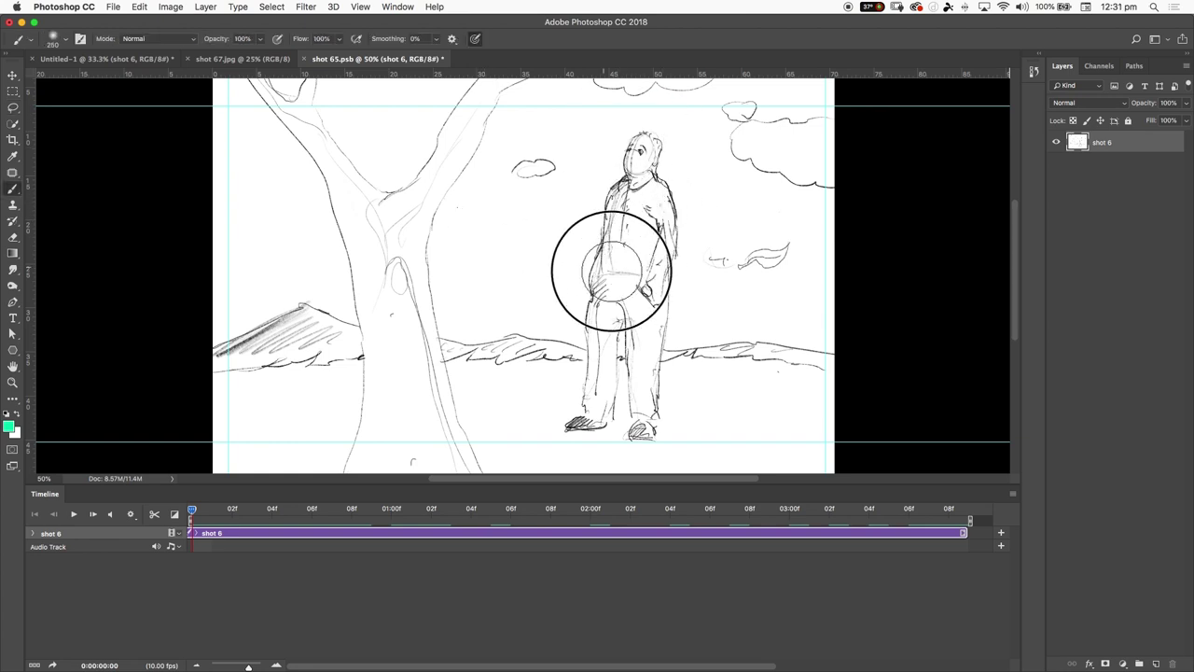
{"action": "key", "text": "super+semicolon"}
{"action": "key", "text": "super+equal"}
{"action": "key", "text": "super+equal"}
{"action": "key", "text": "super+equal"}
{"action": "key", "text": "super+equal"}
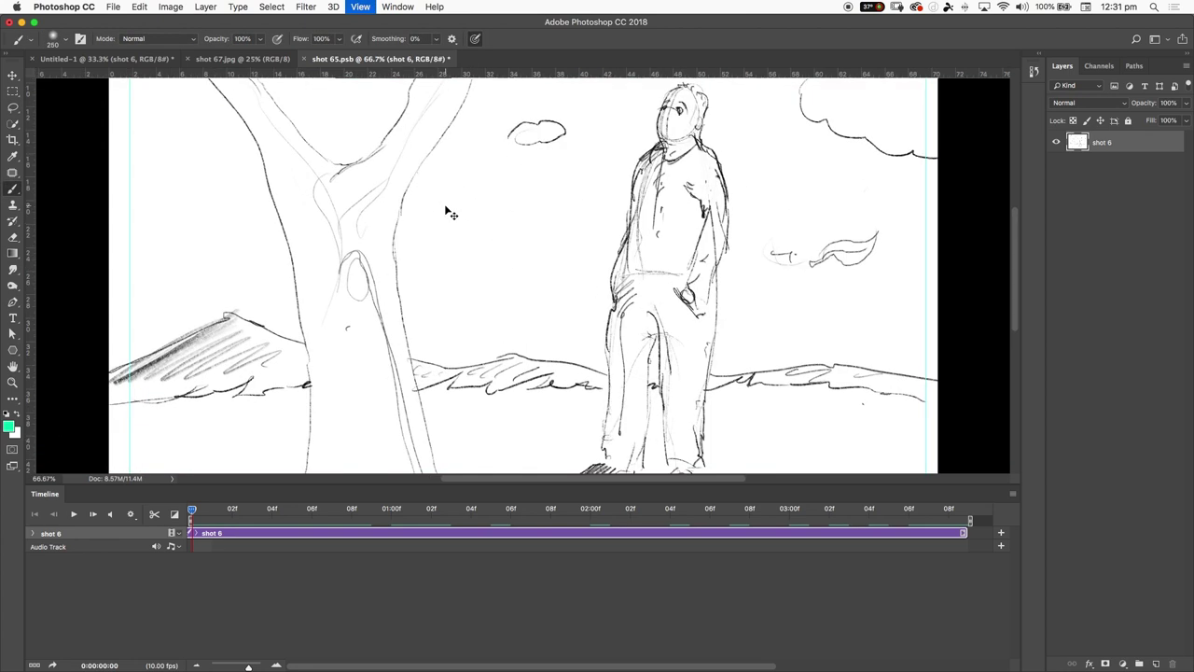
{"action": "scroll", "coordinate": [654, 355], "scroll_direction": "left", "scroll_amount": 10}
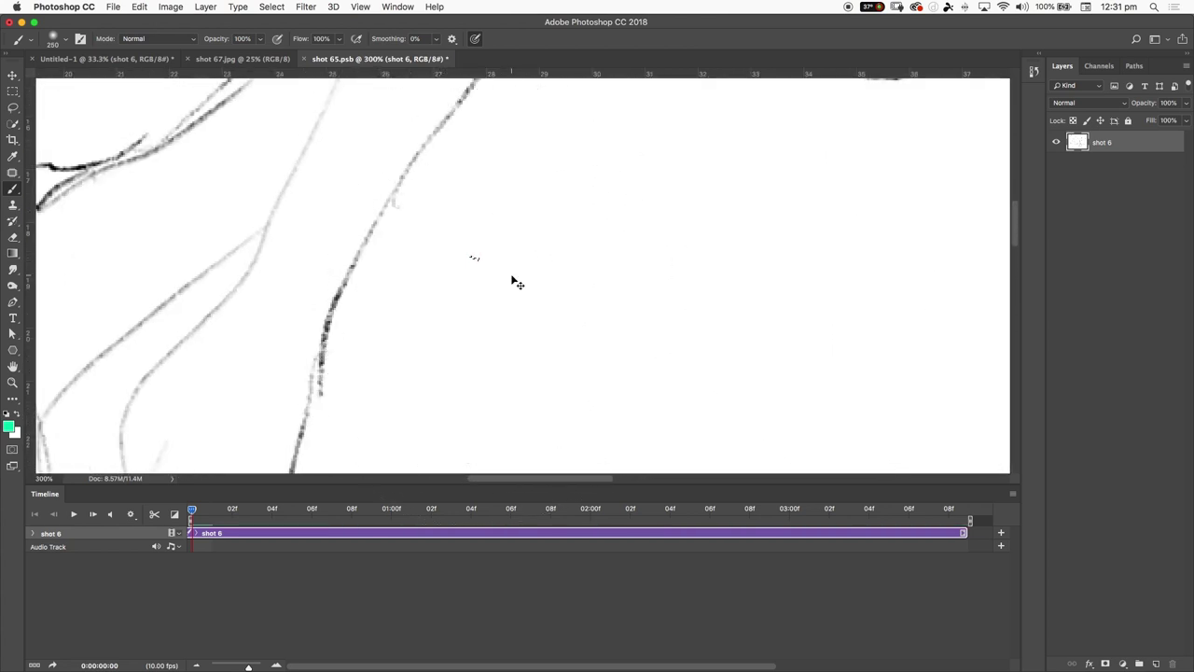
{"action": "key", "text": "super+equal"}
{"action": "key", "text": "super+equal"}
{"action": "key", "text": "super+equal"}
{"action": "key", "text": "super+equal"}
{"action": "key", "text": "super+equal"}
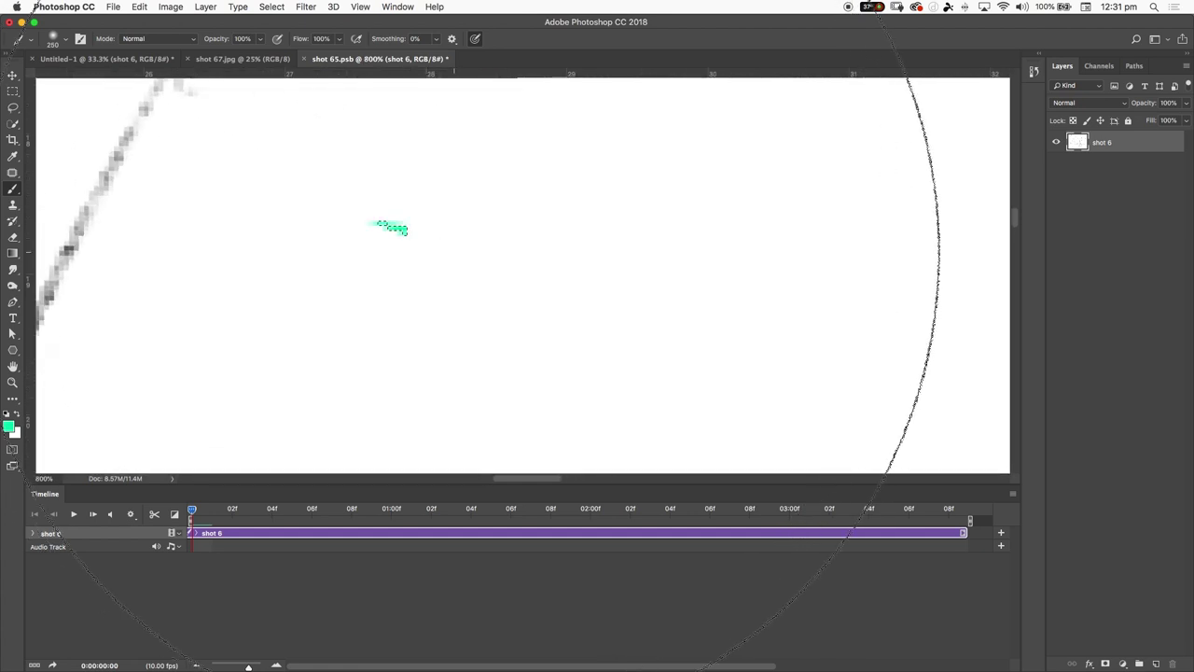
- Remove the green test paint and clear the tiny selection beside the tree
{"action": "key", "text": "super+x"}
{"action": "key", "text": "super+minus"}
{"action": "key", "text": "super+minus"}
{"action": "key", "text": "super+minus"}
{"action": "key", "text": "super+minus"}
{"action": "key", "text": "super+minus"}
{"action": "key", "text": "super+minus"}
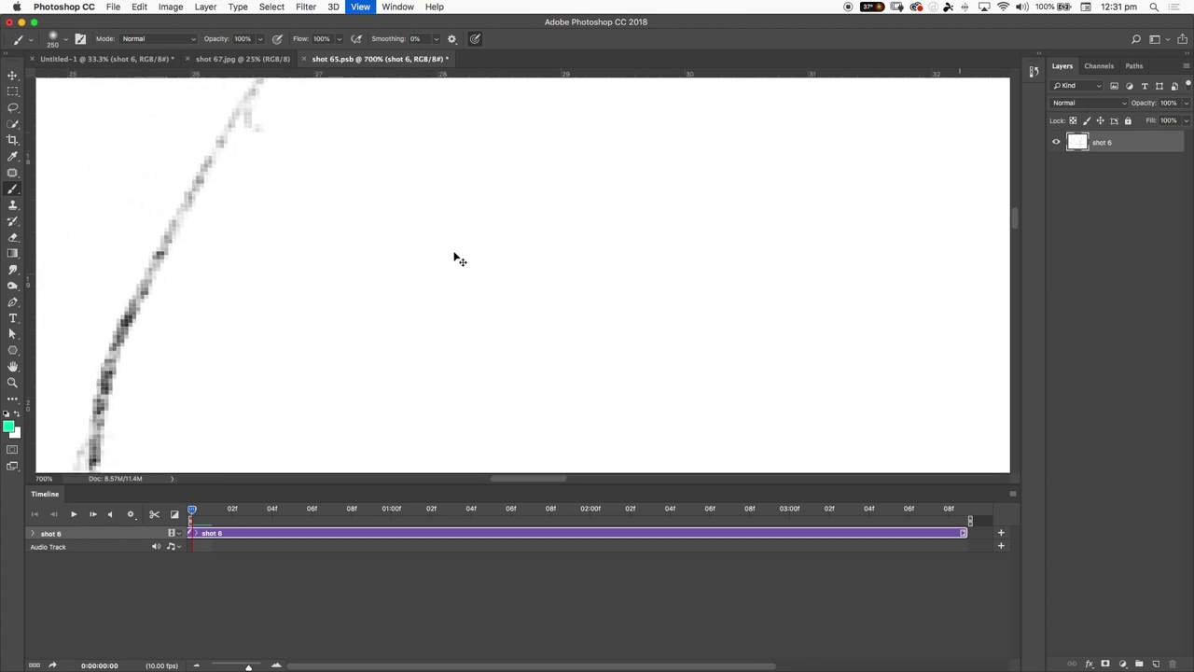
{"action": "key", "text": "super+minus"}
{"action": "key", "text": "super+minus"}
{"action": "key", "text": "super+minus"}
{"action": "key", "text": "super+minus"}
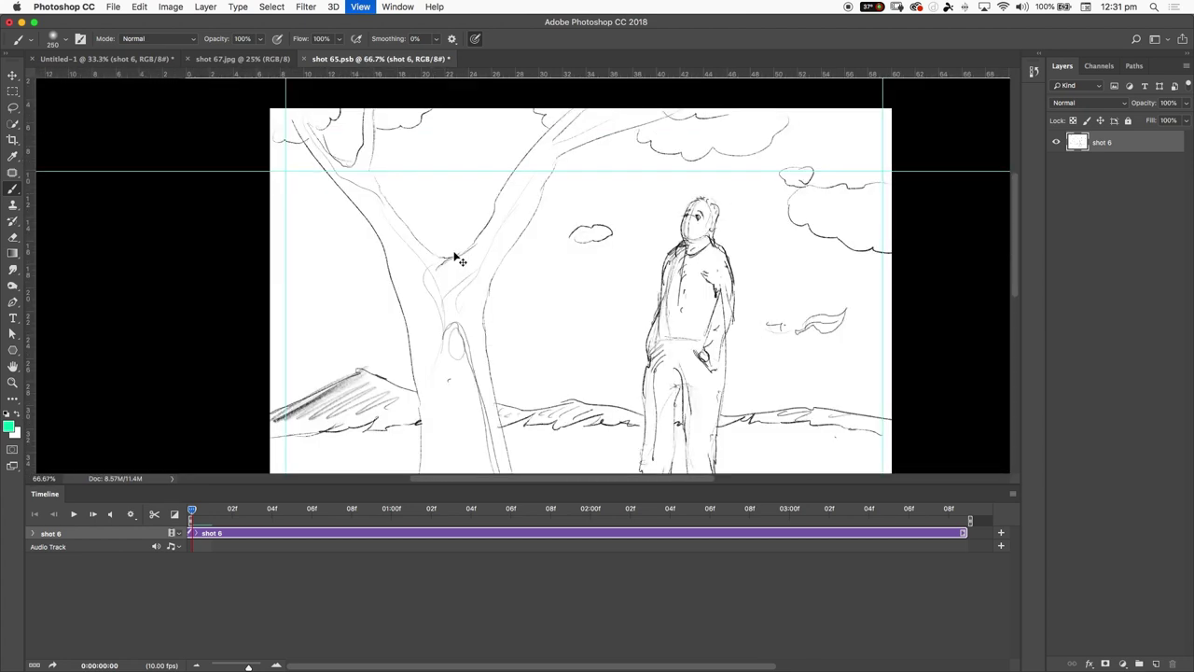
{"action": "key", "text": "super+plus"}
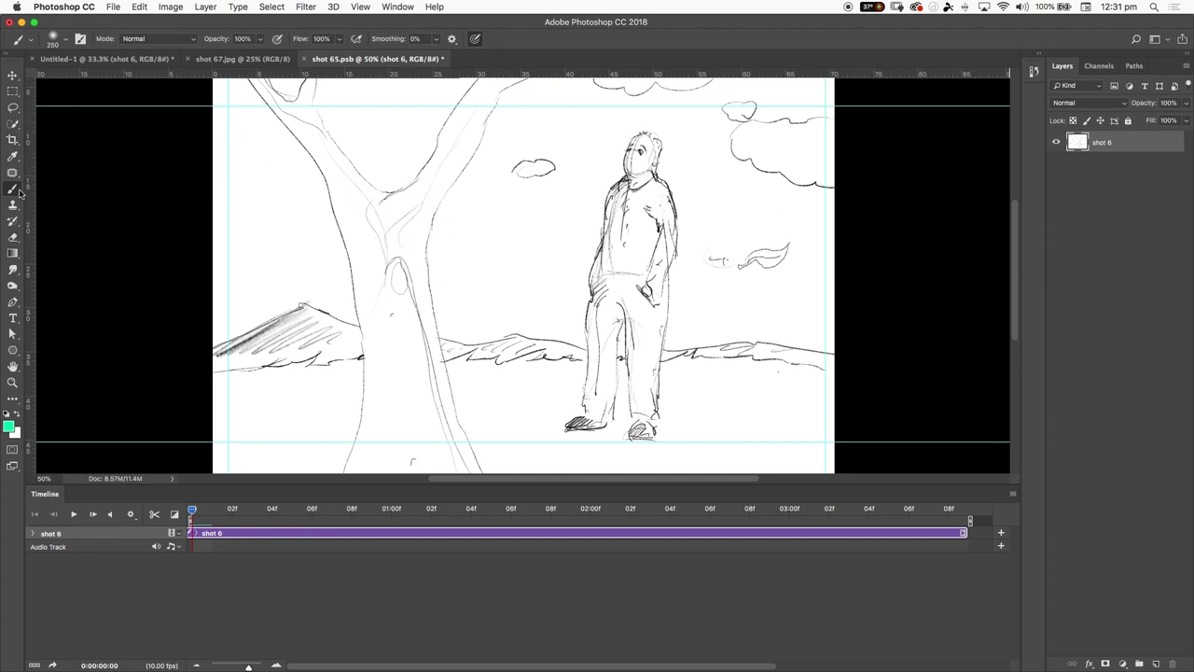
- Trace the man's outline with the Magnetic Lasso from the head down the right-hand shoulder, arm and trouser leg
{"action": "left_click", "coordinate": [12, 112]}
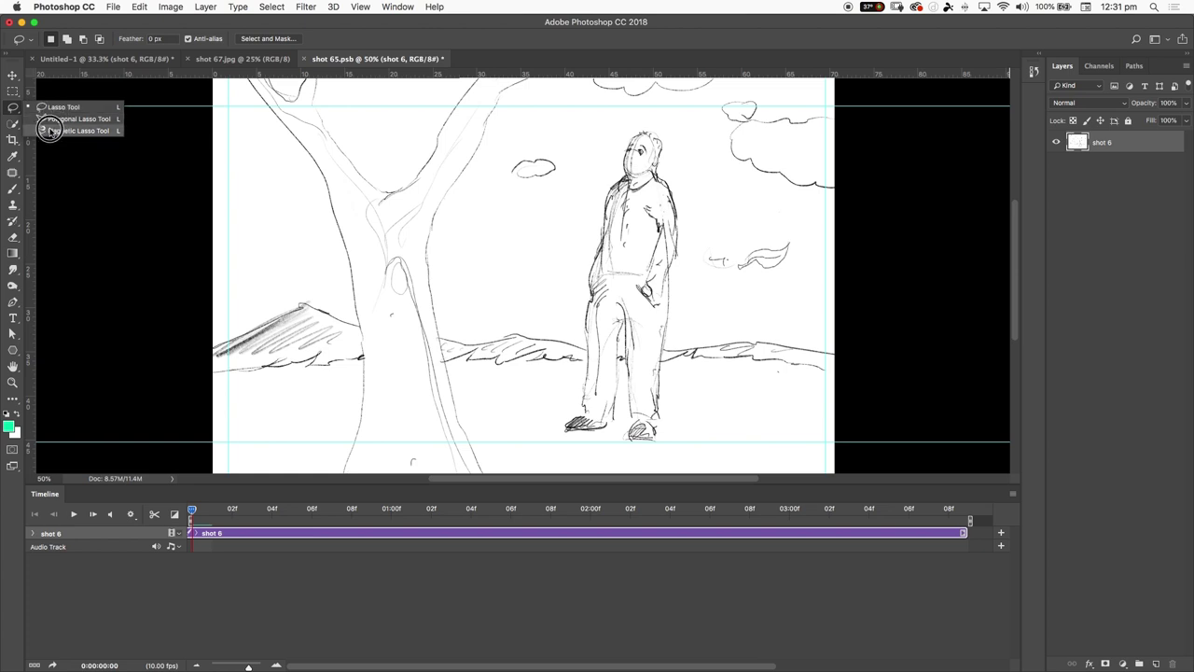
{"action": "left_click", "coordinate": [68, 134]}
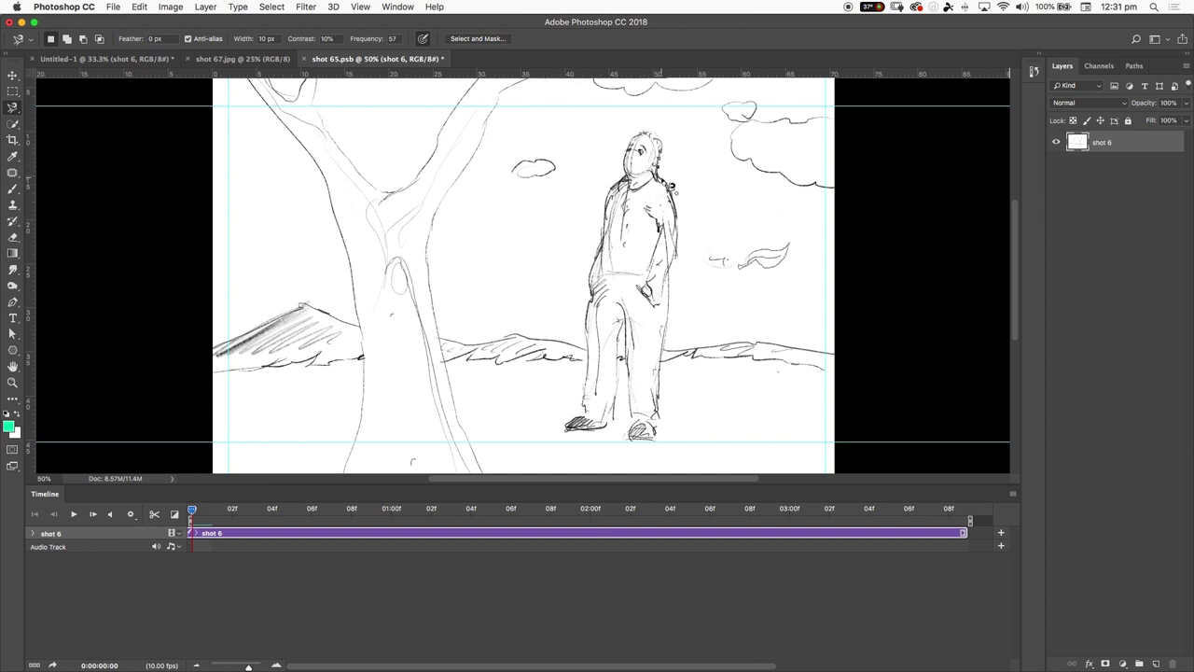
{"action": "scroll", "coordinate": [670, 187], "scroll_direction": "up", "scroll_amount": 5}
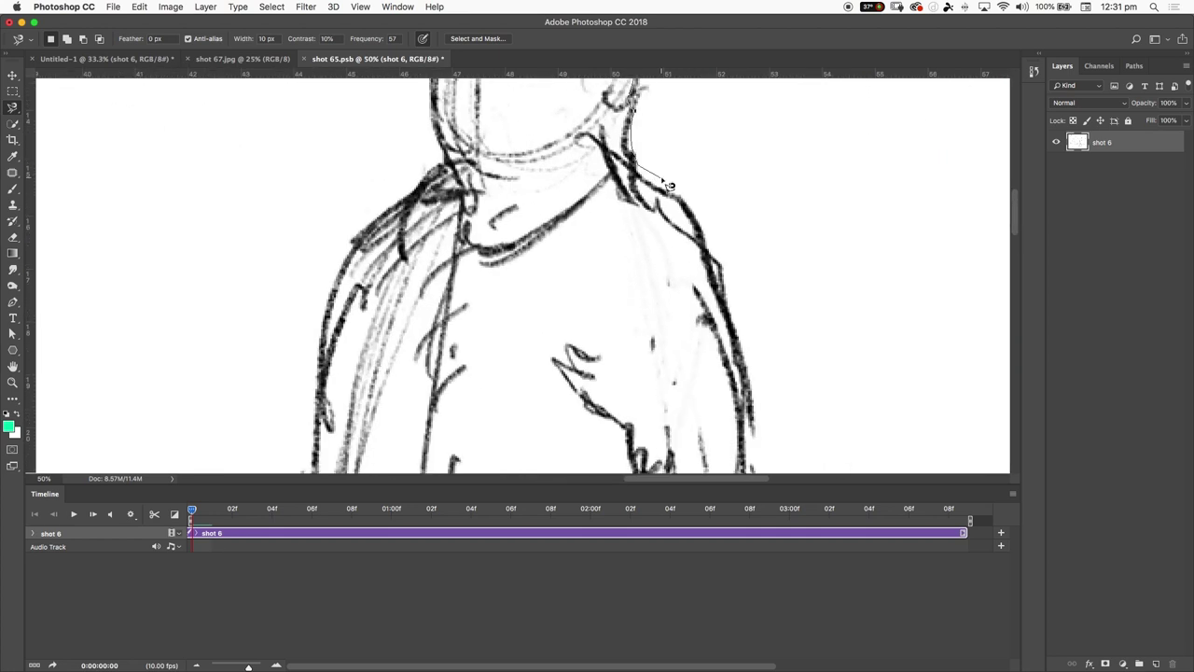
{"action": "mouse_move", "coordinate": [670, 187]}
{"action": "left_mouse_down"}
{"action": "mouse_move", "coordinate": [701, 215]}
{"action": "mouse_move", "coordinate": [762, 395]}
{"action": "mouse_move", "coordinate": [759, 471]}
{"action": "mouse_move", "coordinate": [731, 366]}
{"action": "left_mouse_up"}
{"action": "scroll", "coordinate": [757, 471], "scroll_direction": "down", "scroll_amount": 5}
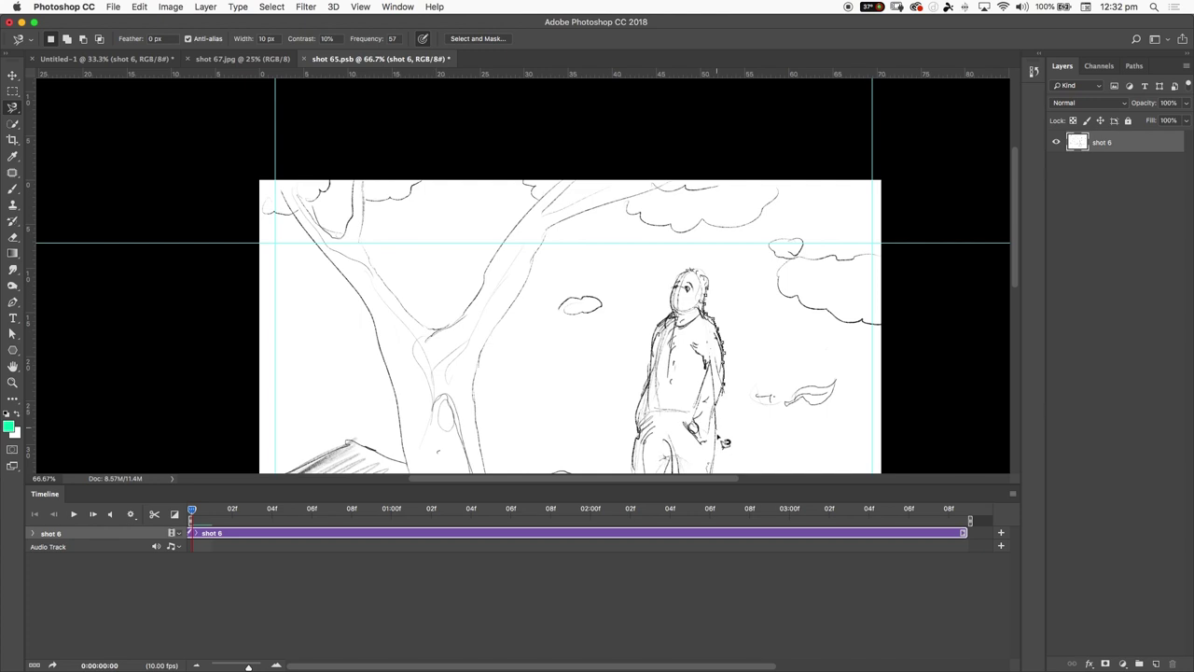
{"action": "left_click_drag", "start_coordinate": [725, 458], "coordinate": [708, 334]}
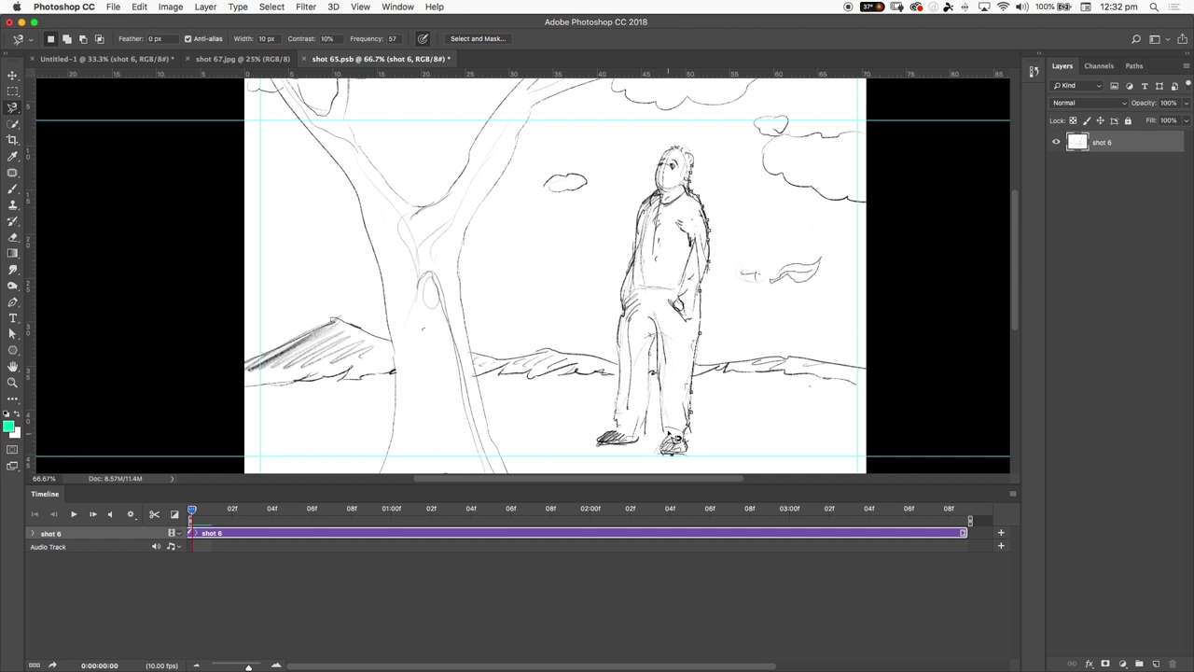
- Try tracing around the man's right-hand shoe, and remove the misplaced anchor points from the outline
{"action": "scroll", "coordinate": [751, 426], "scroll_direction": "up", "scroll_amount": 2}
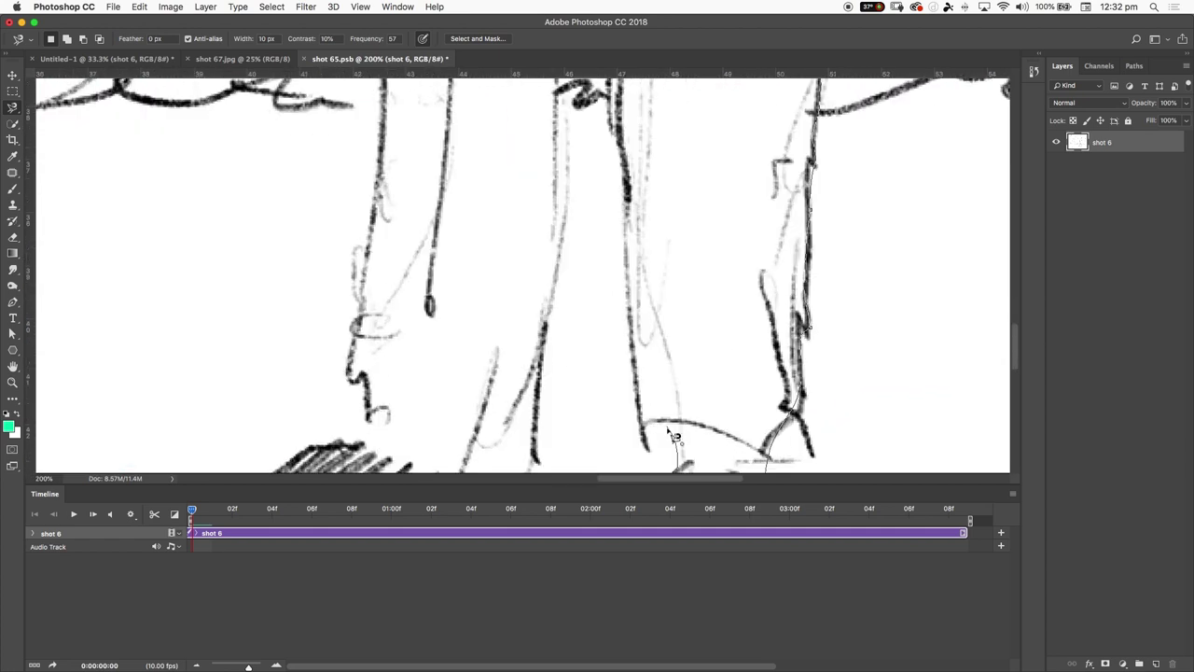
{"action": "scroll", "coordinate": [616, 314], "scroll_direction": "down", "scroll_amount": 5}
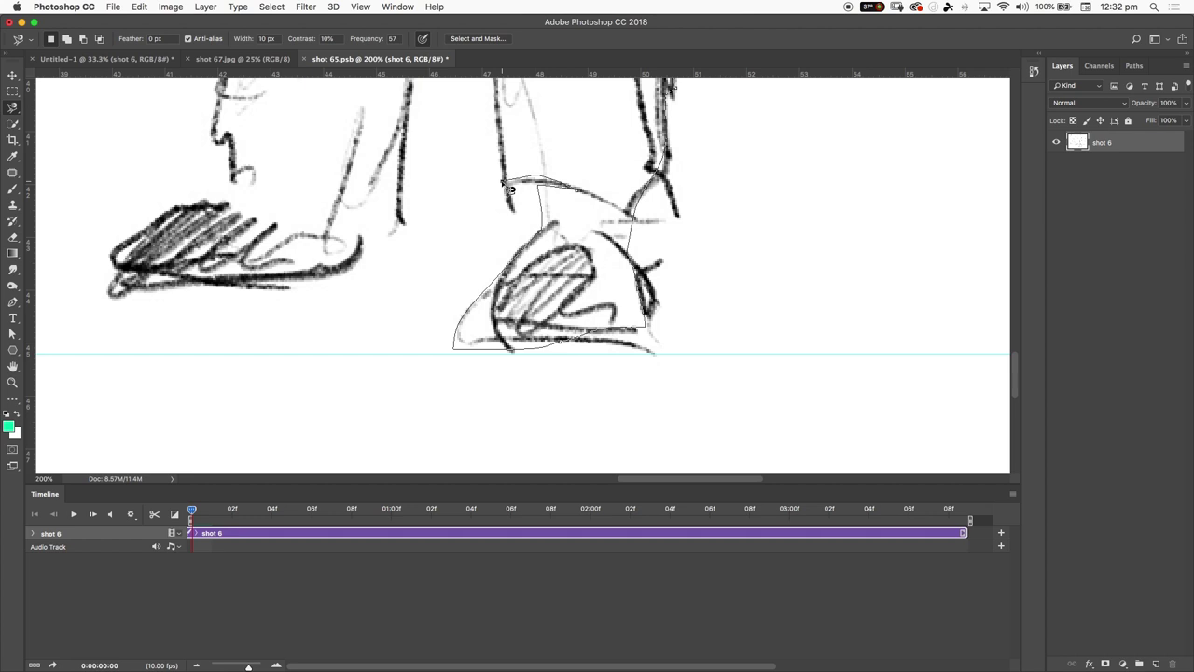
{"action": "key", "text": "Delete"}
{"action": "key", "text": "Delete"}
{"action": "key", "text": "Delete"}
{"action": "key", "text": "Delete"}
{"action": "key", "text": "Delete"}
{"action": "key", "text": "Delete"}
{"action": "key", "text": "Delete"}
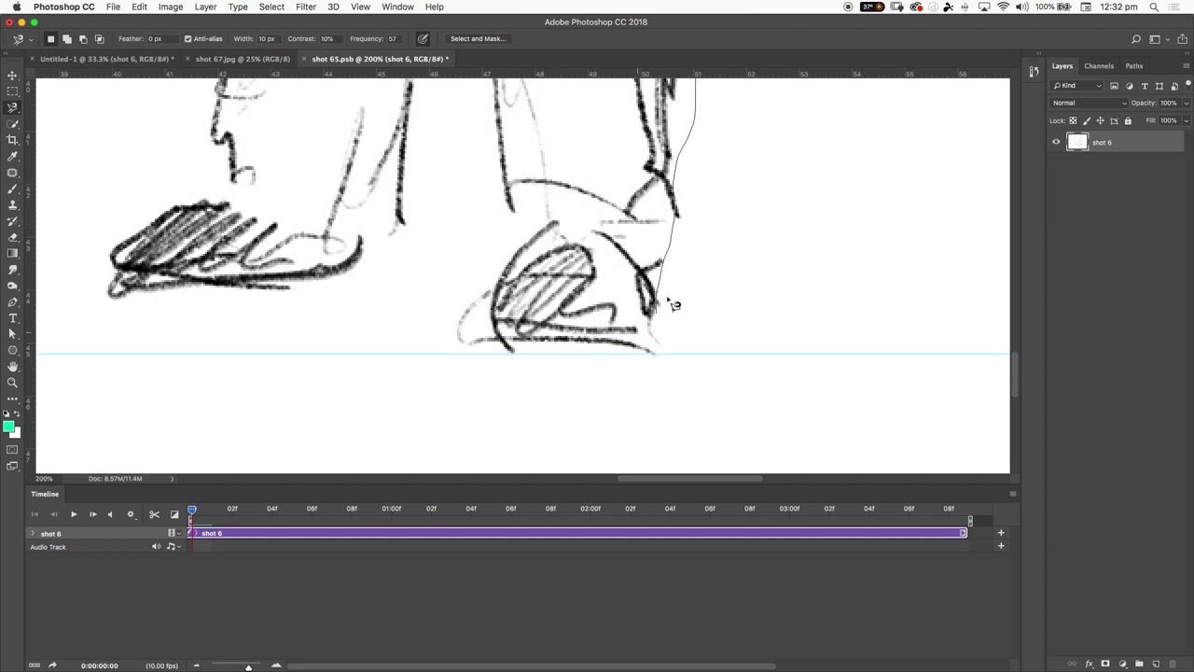
- Try tracing the right-hand trouser cuff and shoe with the Magnetic Lasso, and discard the resulting selection
{"action": "scroll", "coordinate": [679, 185], "scroll_direction": "up", "scroll_amount": 5}
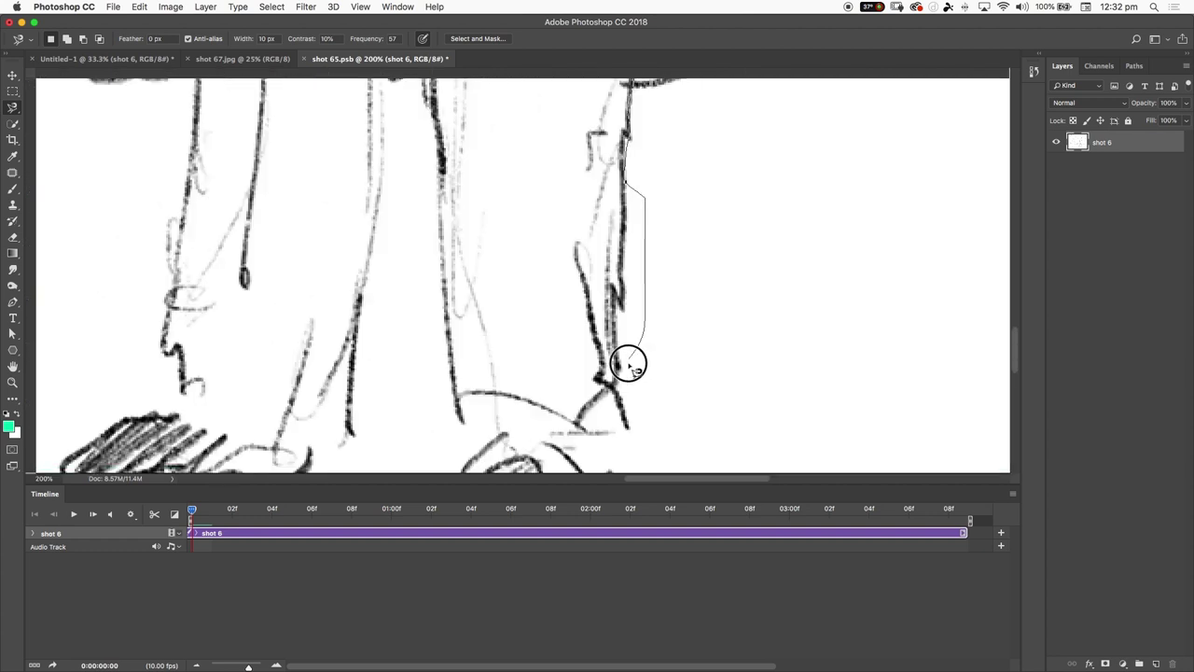
{"action": "key", "text": "Delete"}
{"action": "key", "text": "Delete"}
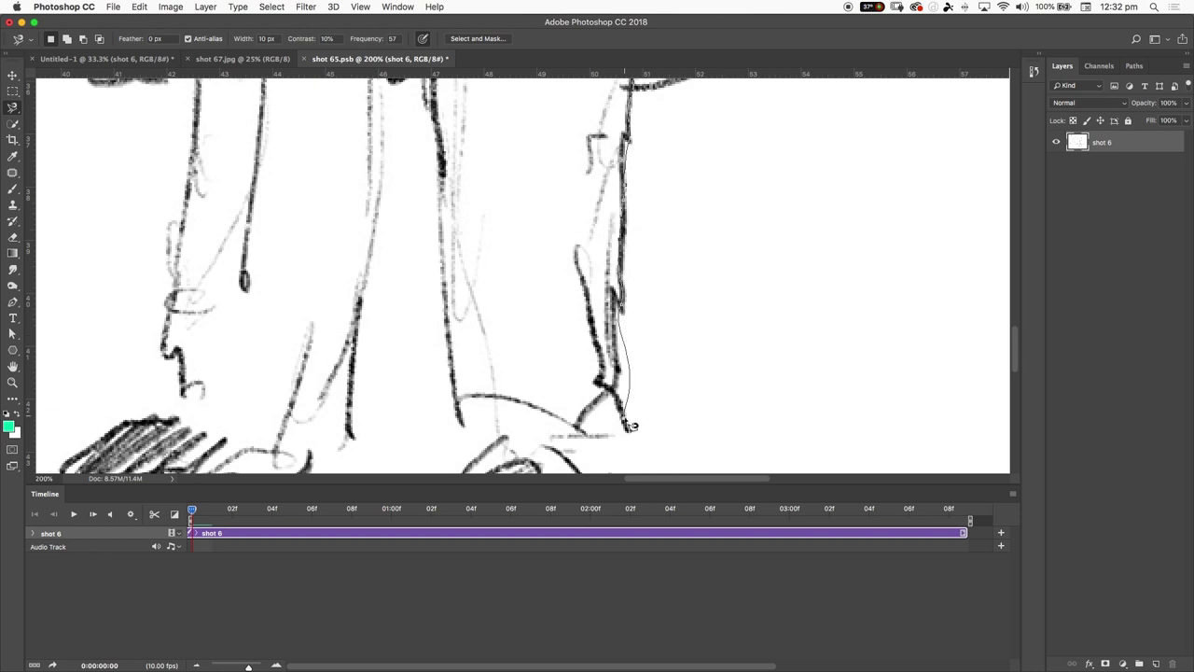
{"action": "scroll", "coordinate": [637, 424], "scroll_direction": "down", "scroll_amount": 3}
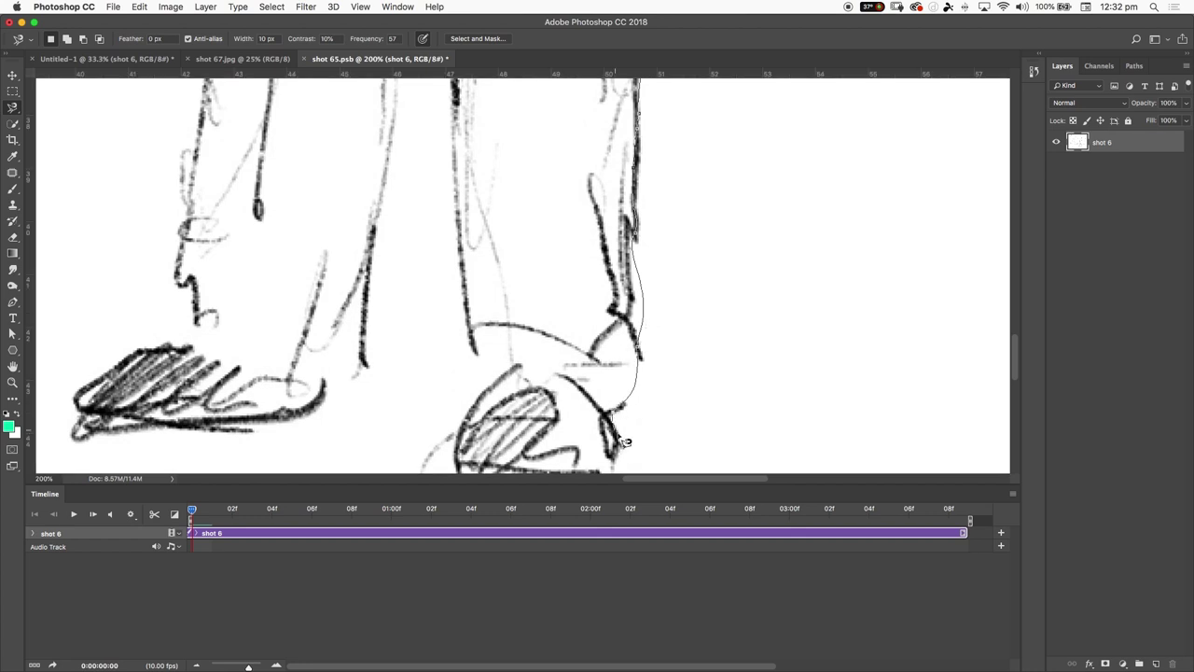
{"action": "scroll", "coordinate": [618, 436], "scroll_direction": "down", "scroll_amount": 5}
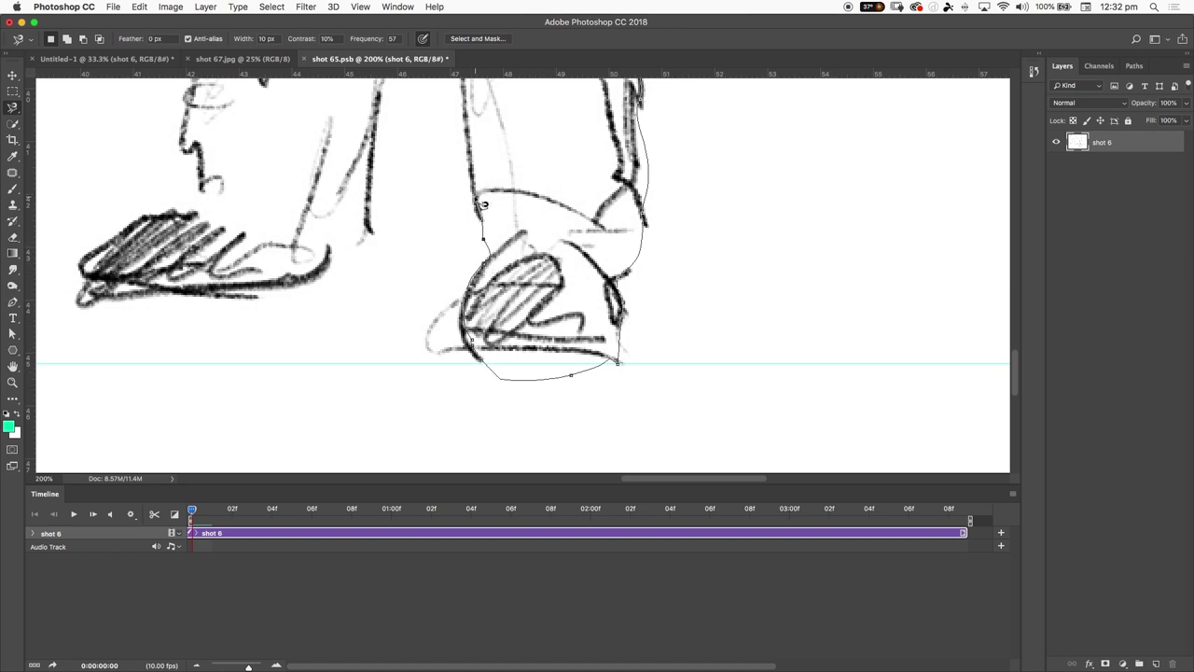
{"action": "key", "text": "super+minus"}
{"action": "key", "text": "super+minus"}
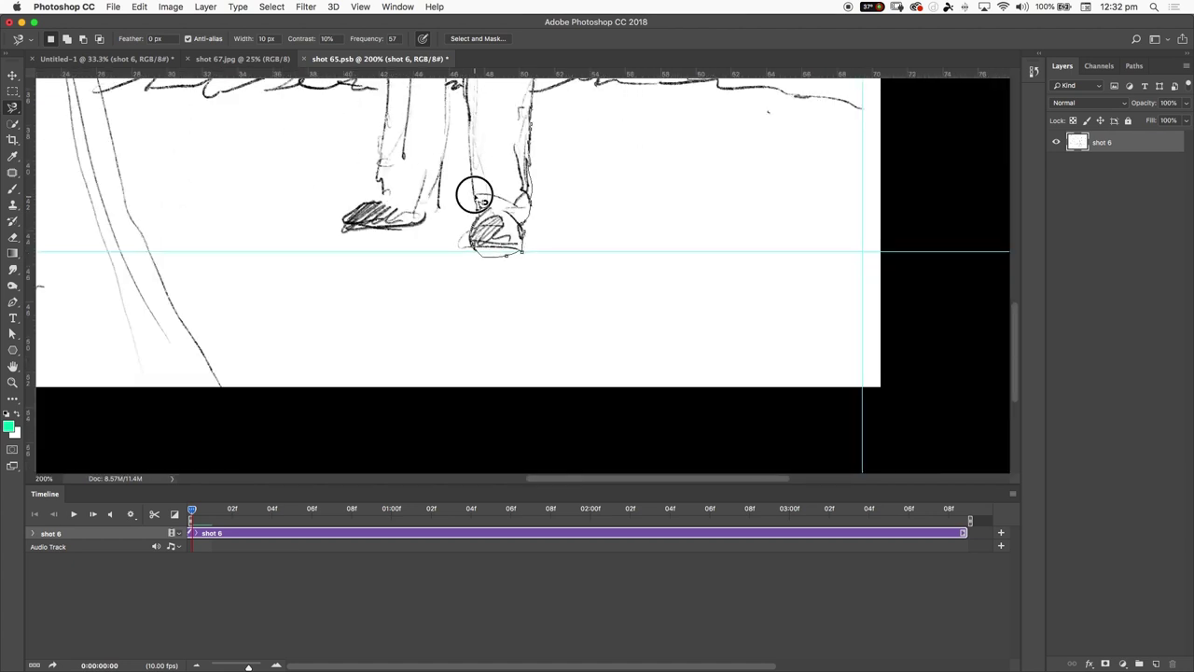
{"action": "scroll", "coordinate": [471, 348], "scroll_direction": "up", "scroll_amount": 3}
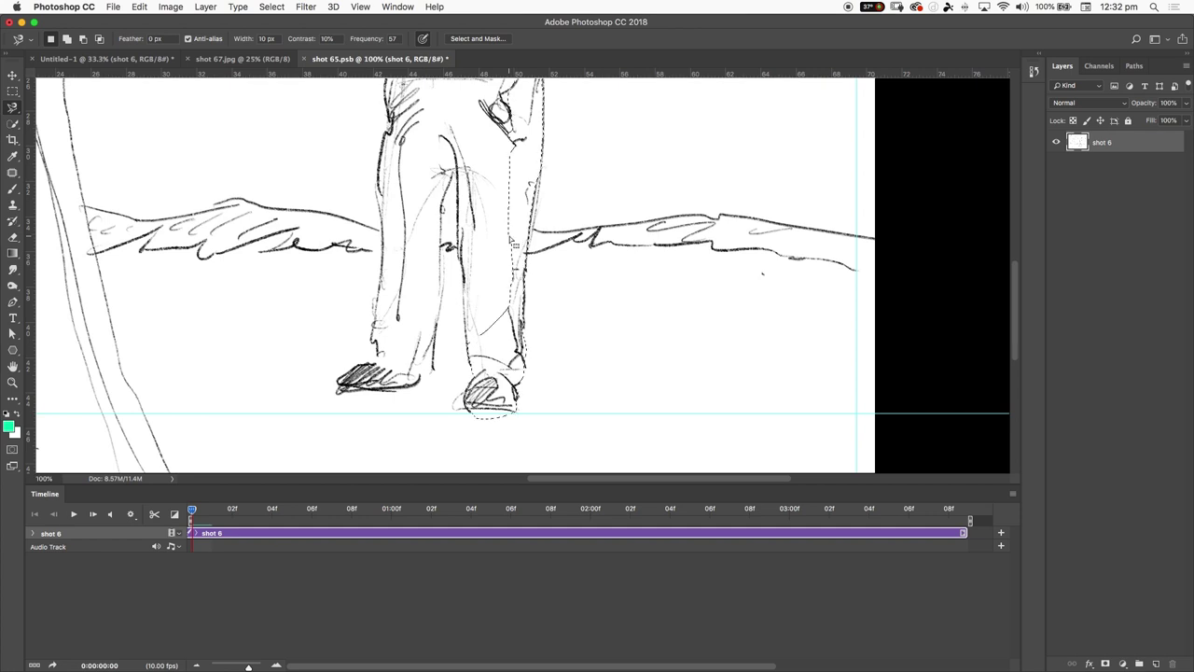
{"action": "key", "text": "super+minus"}
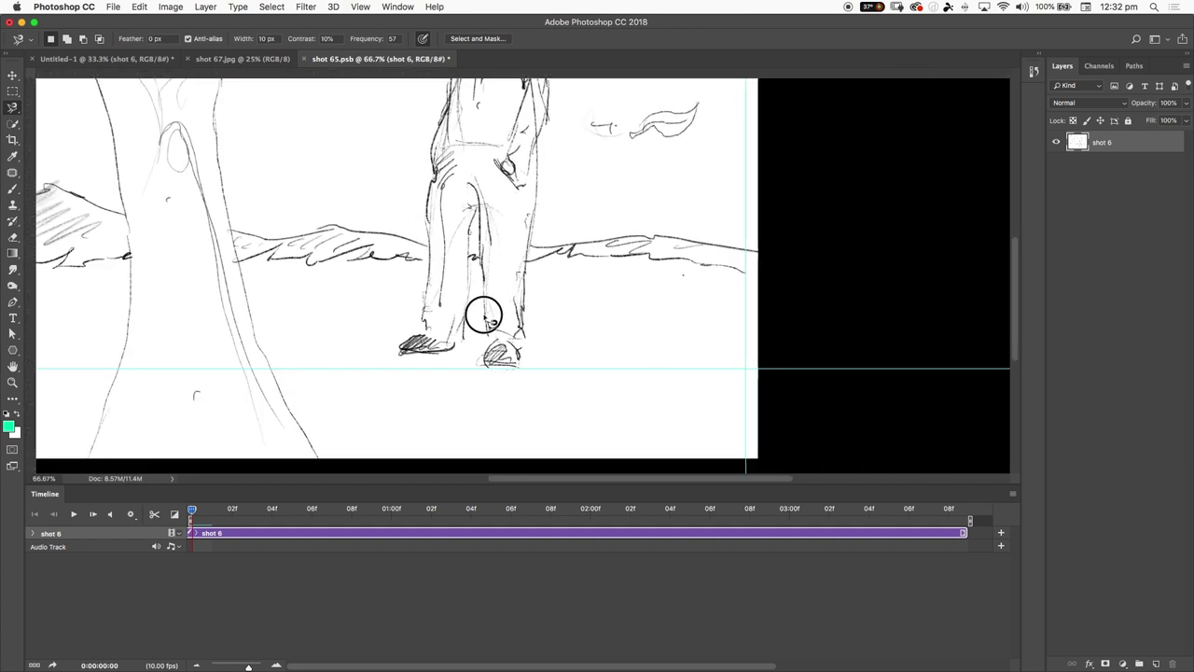
{"action": "key", "text": "super+minus"}
{"action": "key", "text": "Escape"}
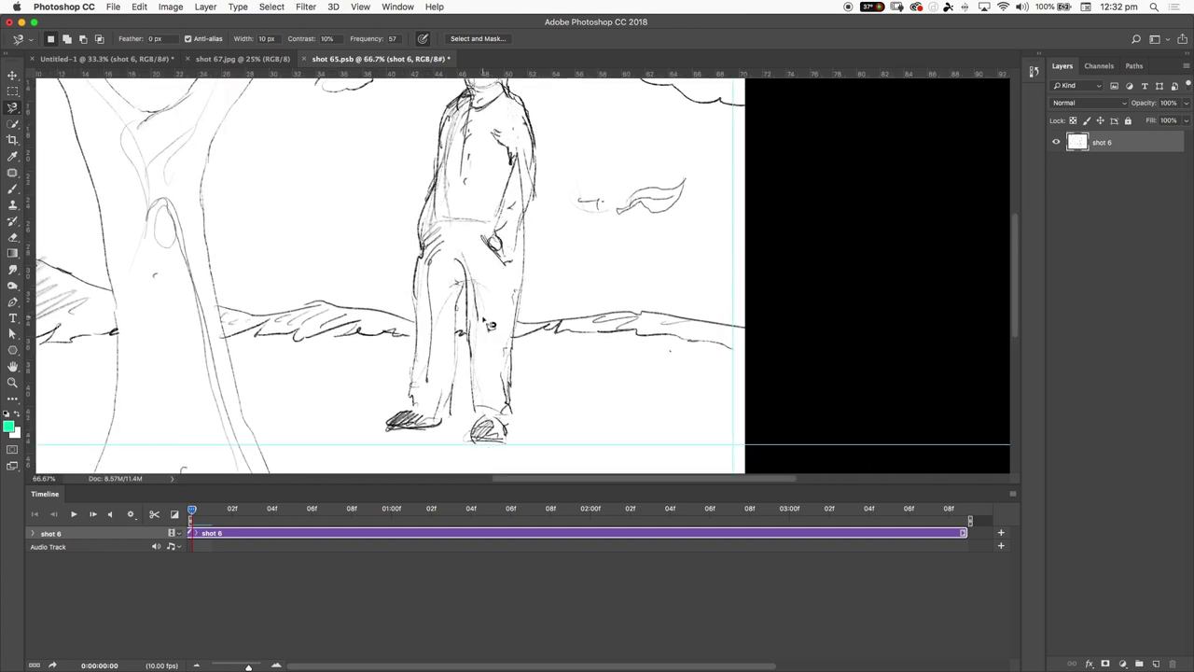
- Switch to the Polygonal Lasso, draw a test polygon in the empty area between the tree and the man, and deselect it
{"action": "left_click", "coordinate": [13, 109]}
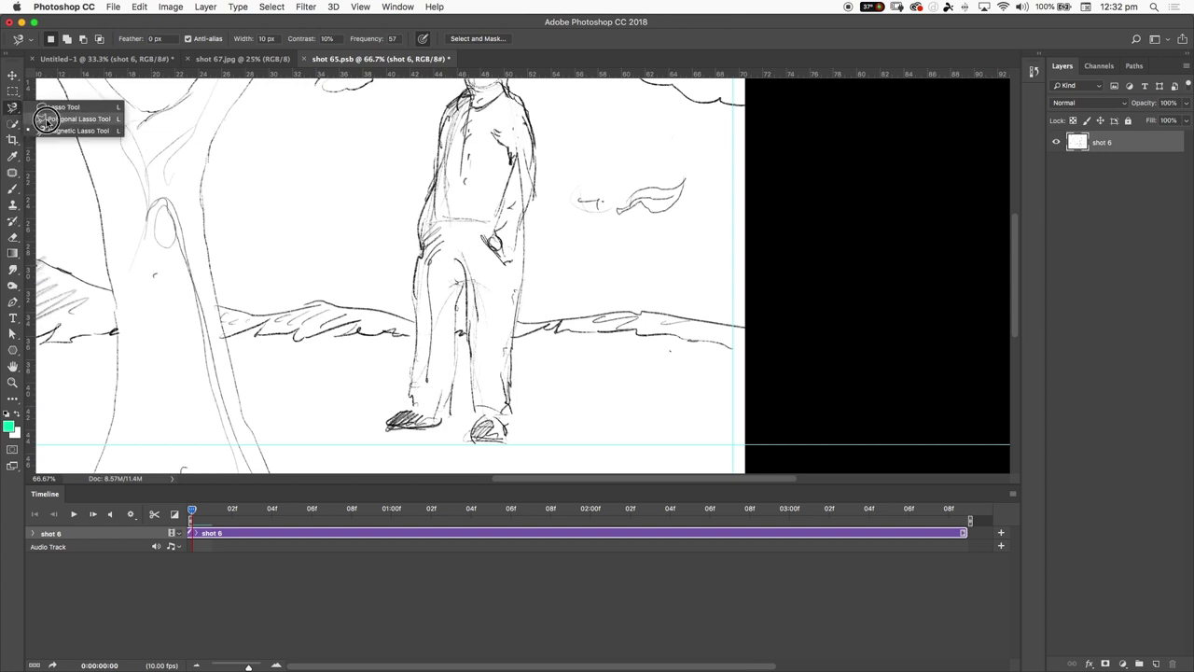
{"action": "left_click", "coordinate": [94, 121]}
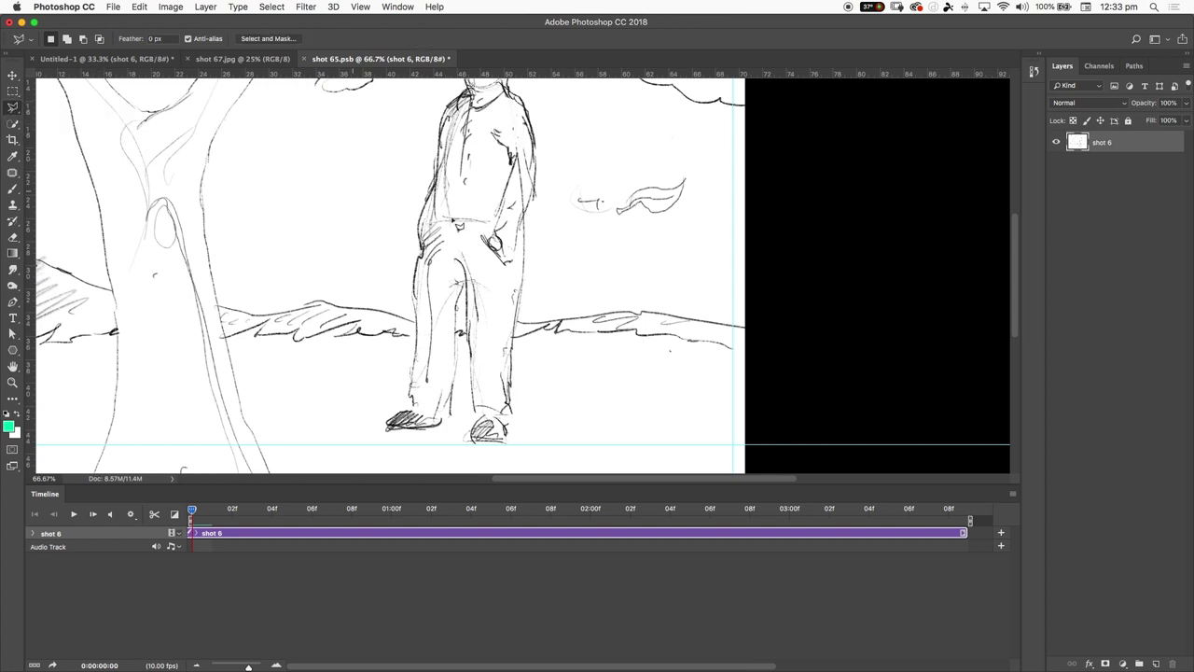
{"action": "left_click", "coordinate": [280, 151]}
{"action": "left_click", "coordinate": [375, 117]}
{"action": "left_click", "coordinate": [398, 226]}
{"action": "left_click", "coordinate": [323, 280]}
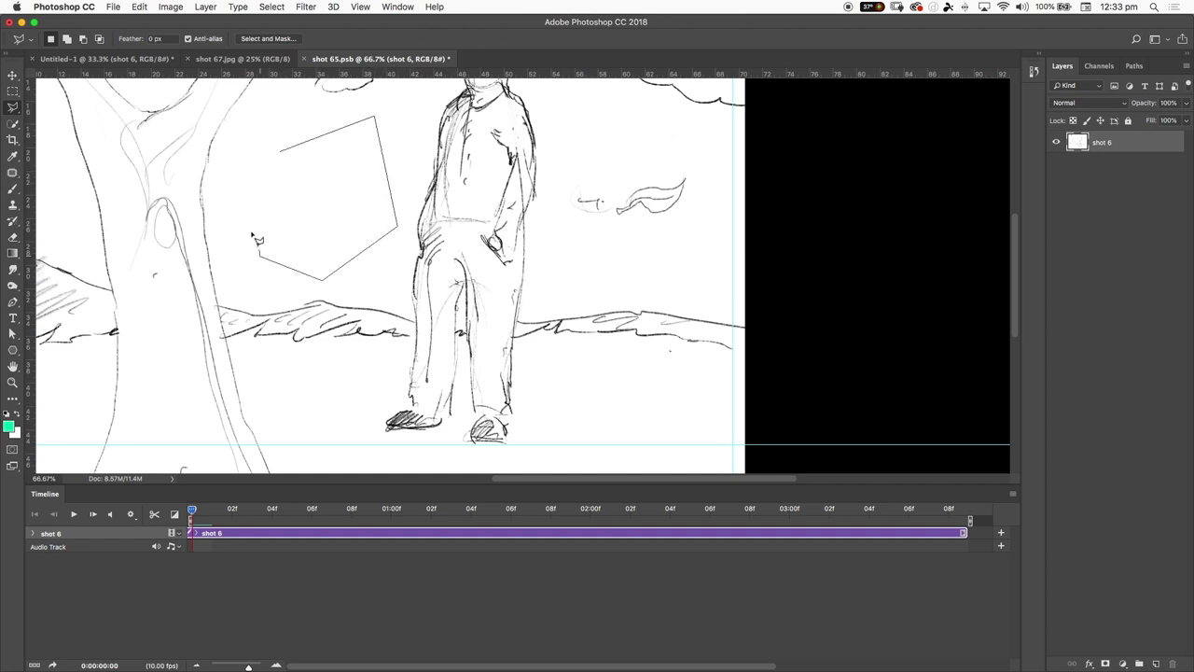
{"action": "left_click", "coordinate": [276, 157]}
{"action": "key", "text": "super+d"}
- Outline the man with the Polygonal Lasso from the head down his right-hand side and around the right-hand shoe
{"action": "key", "text": "super+equal"}
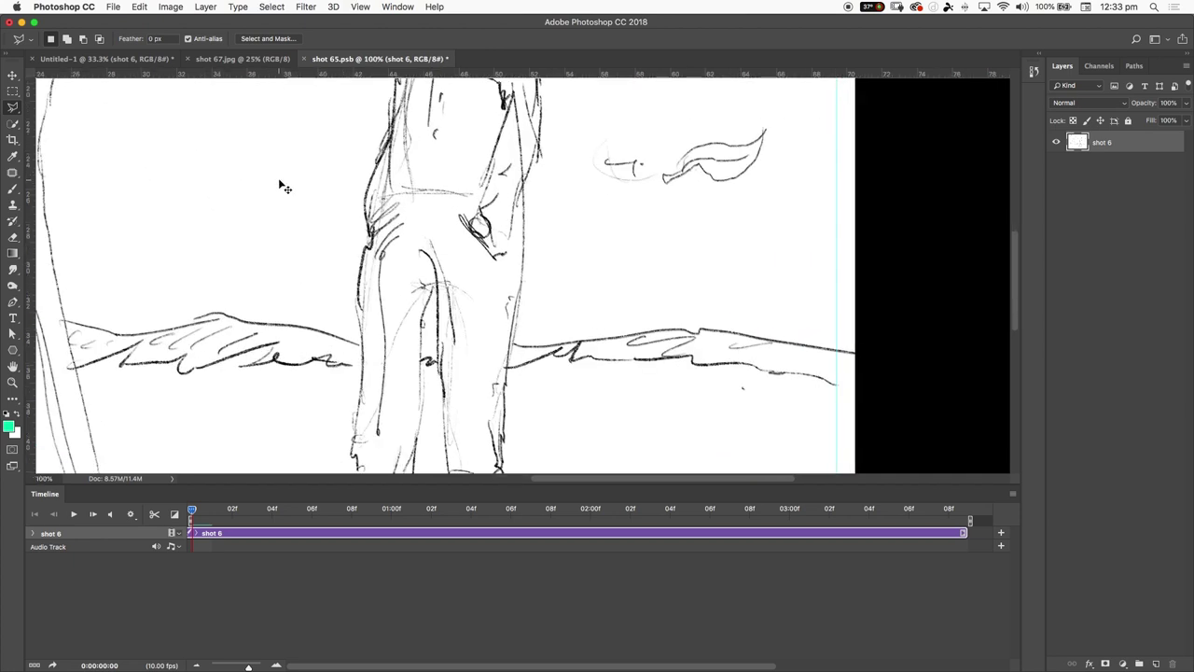
{"action": "key", "text": "super+minus"}
{"action": "scroll", "coordinate": [336, 181], "scroll_direction": "up", "scroll_amount": 5}
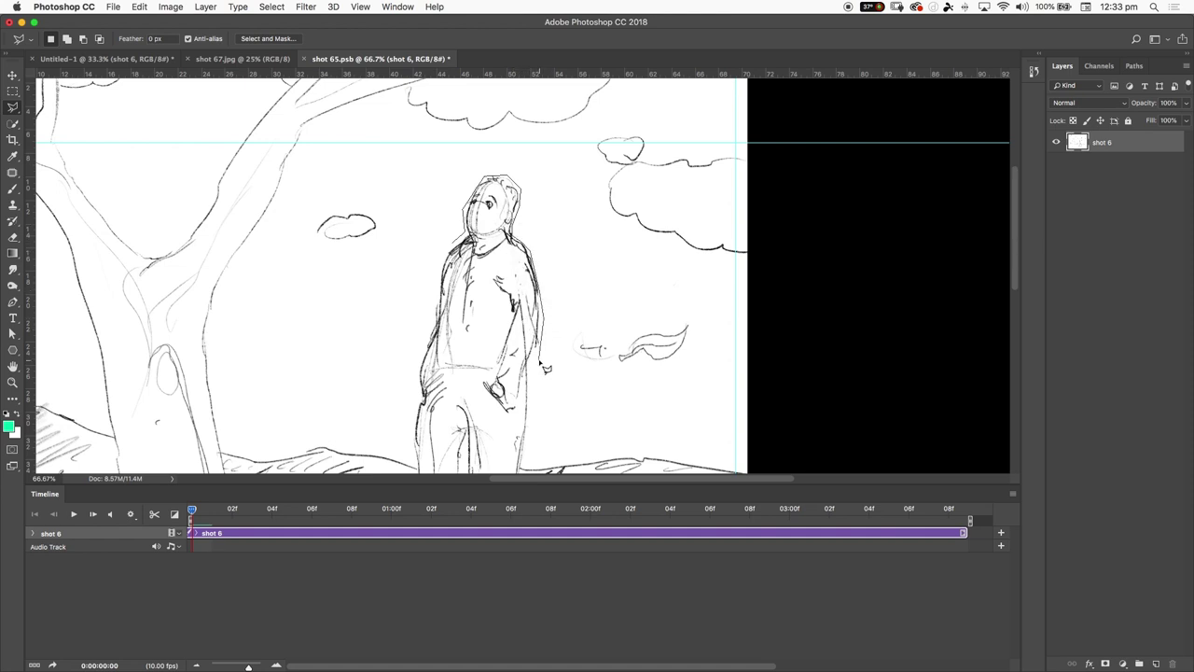
{"action": "scroll", "coordinate": [539, 269], "scroll_direction": "down", "scroll_amount": 5}
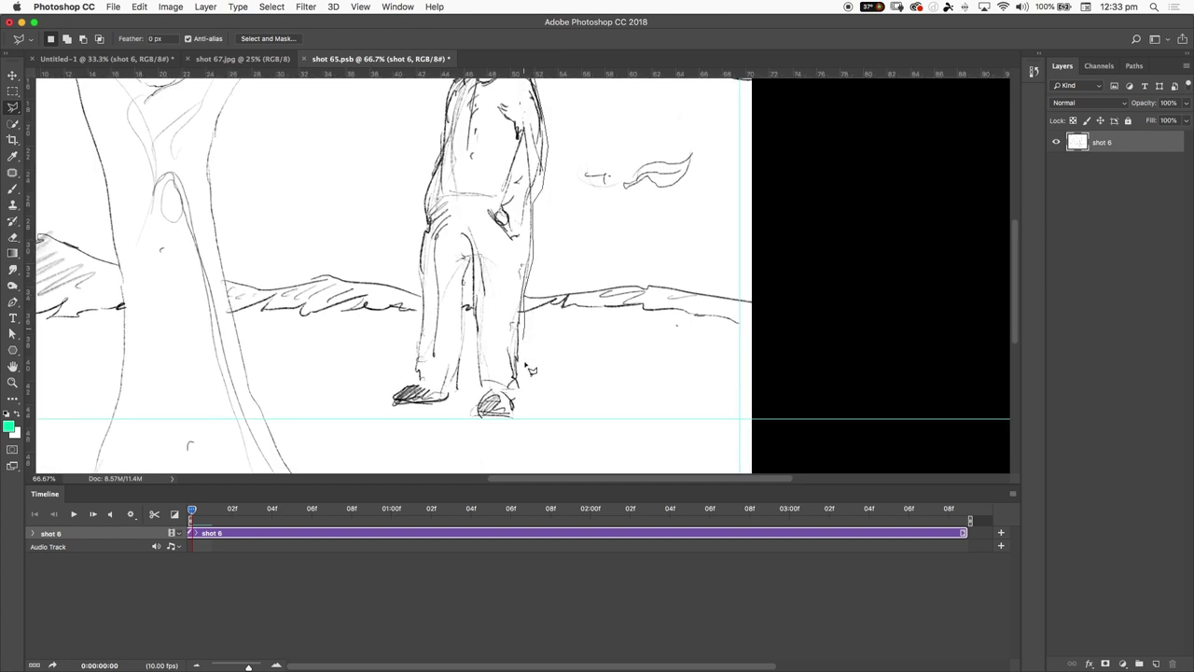
{"action": "left_click", "coordinate": [523, 411]}
{"action": "left_click", "coordinate": [477, 354]}
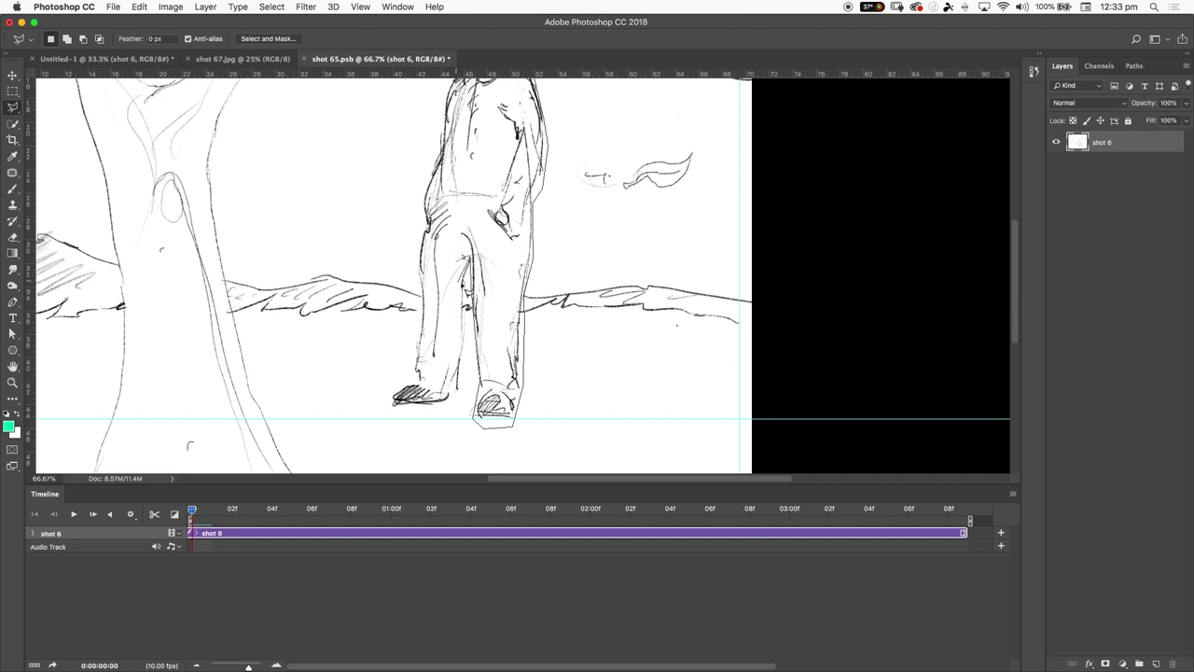
- Continue the outline along the inside of the left-hand leg, around its shoe and up the outer trouser edge
{"action": "left_click", "coordinate": [465, 283]}
{"action": "left_click", "coordinate": [464, 333]}
{"action": "left_click", "coordinate": [459, 380]}
{"action": "left_click", "coordinate": [458, 392]}
{"action": "left_click", "coordinate": [396, 403]}
{"action": "left_click", "coordinate": [386, 397]}
{"action": "left_click", "coordinate": [416, 375]}
{"action": "left_click", "coordinate": [417, 341]}
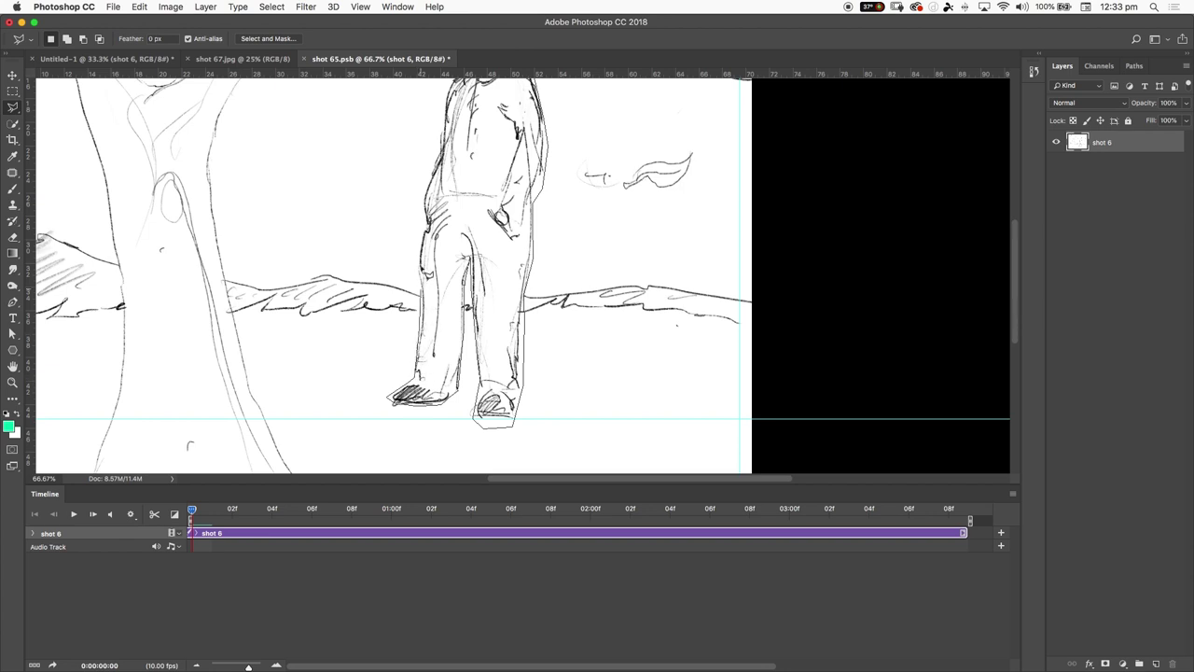
- Extend the outline up the man's left-hand arm to the shoulder and close the selection
{"action": "left_click", "coordinate": [420, 274]}
{"action": "left_click", "coordinate": [420, 199]}
{"action": "left_click", "coordinate": [435, 135]}
{"action": "left_click_drag", "start_coordinate": [438, 108], "coordinate": [419, 360]}
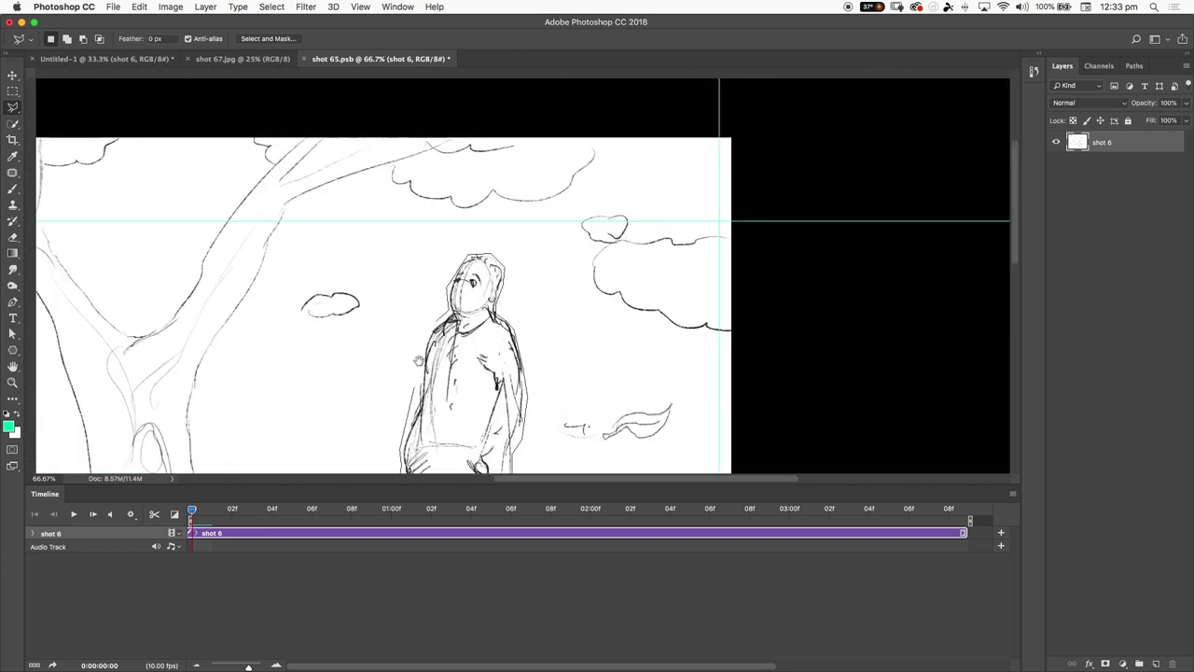
{"action": "key", "text": "super+r"}
{"action": "left_click", "coordinate": [447, 362]}
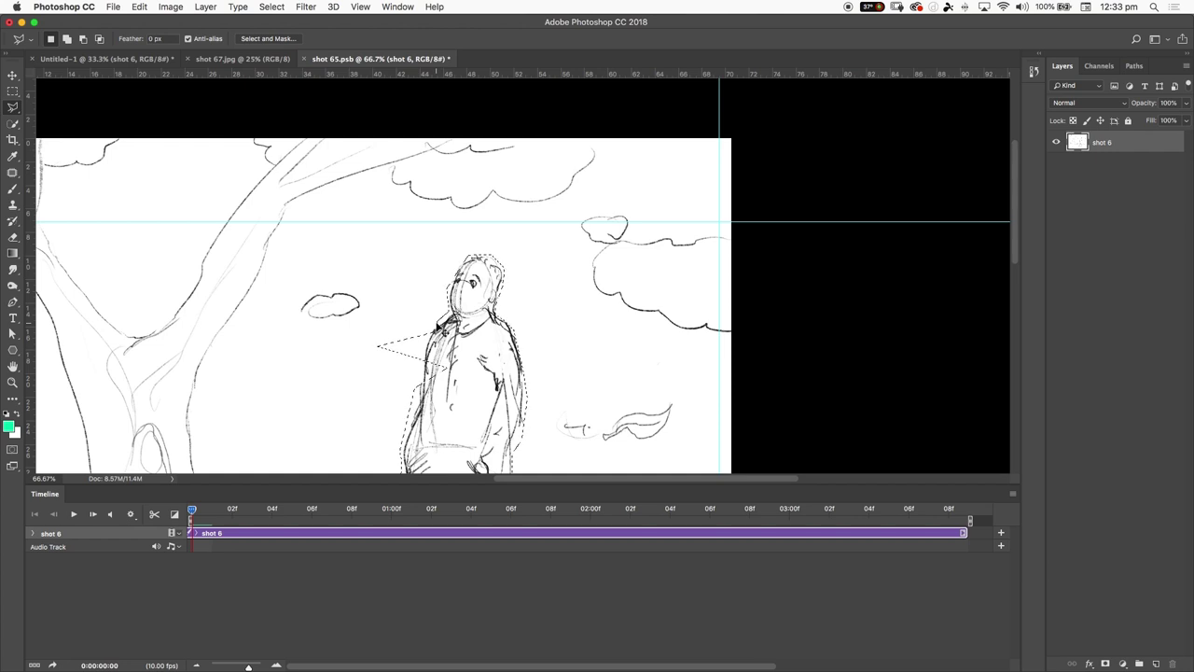
- Subtract the stray triangular area outside the man's left-hand shoulder from the selection with the Polygonal Lasso
{"action": "key", "text": "super+plus"}
{"action": "scroll", "coordinate": [400, 259], "scroll_direction": "down", "scroll_amount": 3}
{"action": "scroll", "coordinate": [400, 259], "scroll_direction": "left", "scroll_amount": 2}
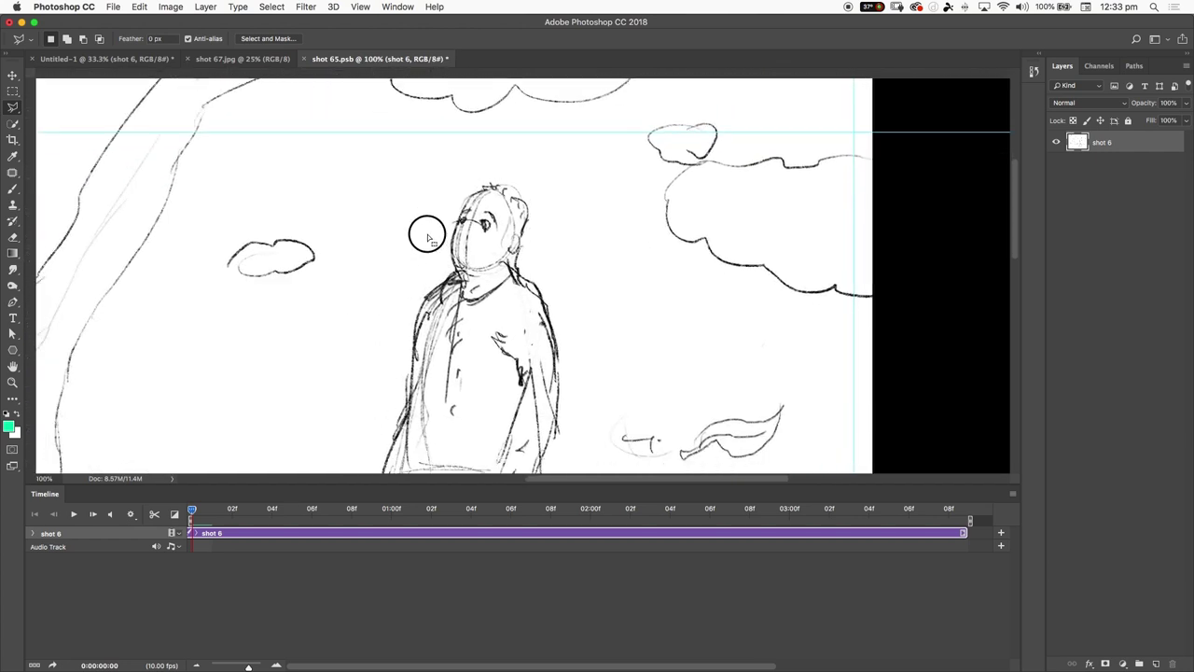
{"action": "key", "text": "super+plus"}
{"action": "key", "text": "super+plus"}
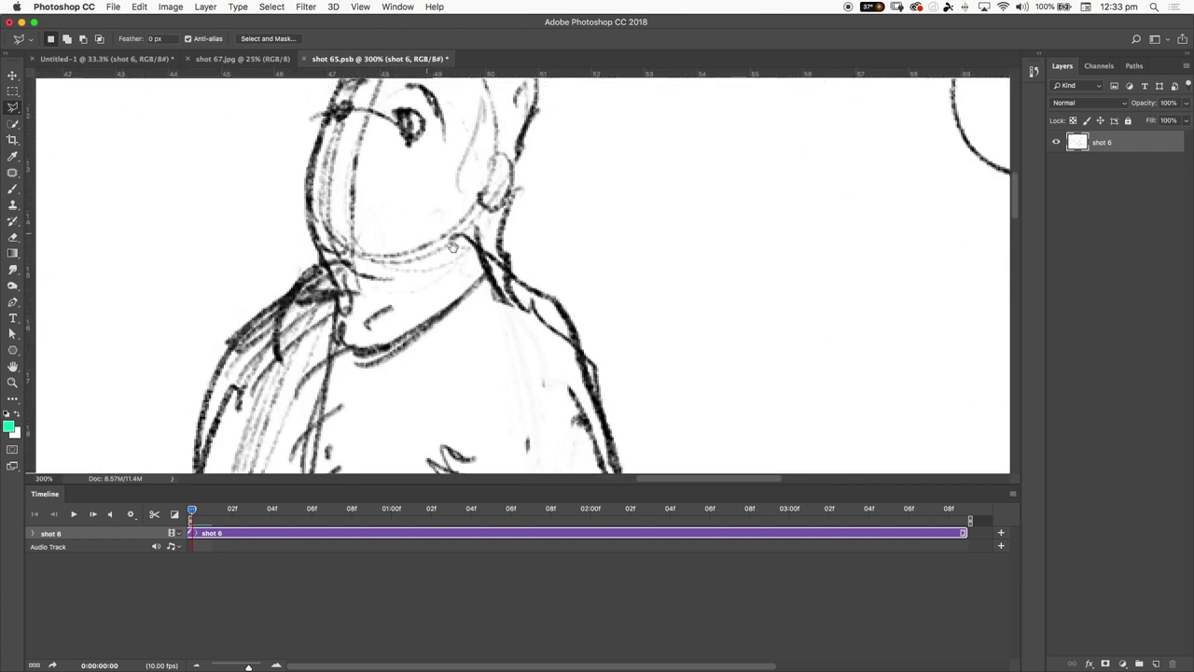
{"action": "scroll", "coordinate": [627, 338], "scroll_direction": "up", "scroll_amount": 5}
{"action": "scroll", "coordinate": [627, 337], "scroll_direction": "right", "scroll_amount": 5}
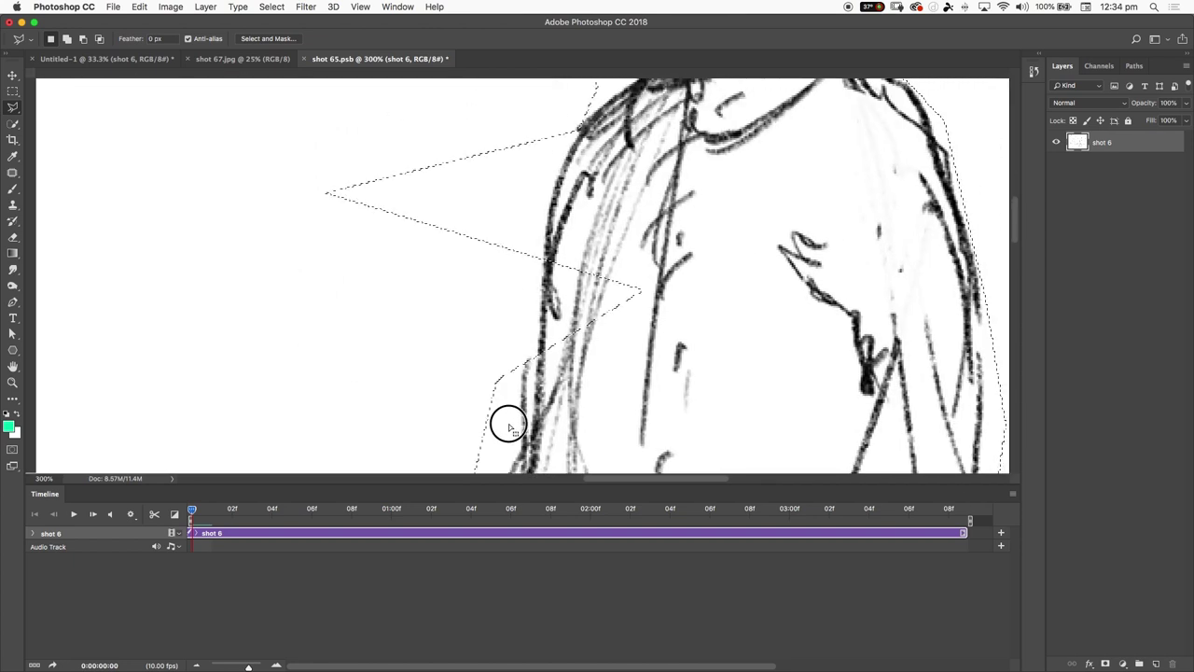
{"action": "scroll", "coordinate": [564, 159], "scroll_direction": "up", "scroll_amount": 2}
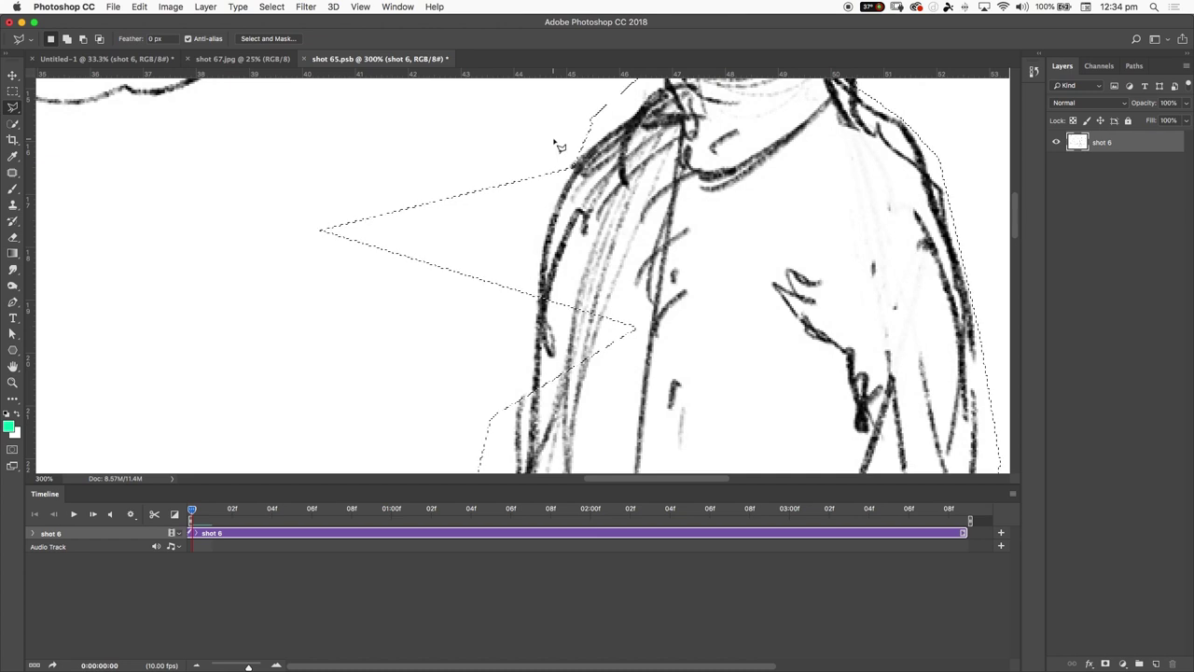
{"action": "key", "text": "alt"}
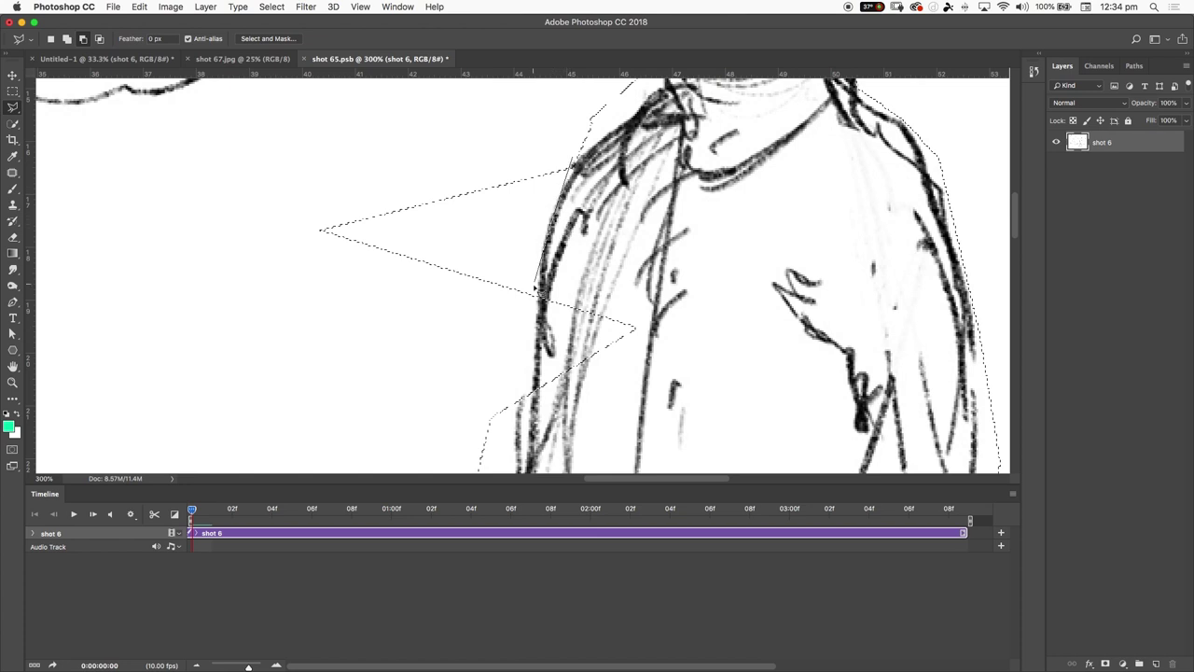
{"action": "left_click", "coordinate": [532, 321]}
{"action": "left_click", "coordinate": [381, 329]}
{"action": "left_click", "coordinate": [268, 269]}
{"action": "left_click", "coordinate": [345, 136]}
{"action": "left_click", "coordinate": [383, 119]}
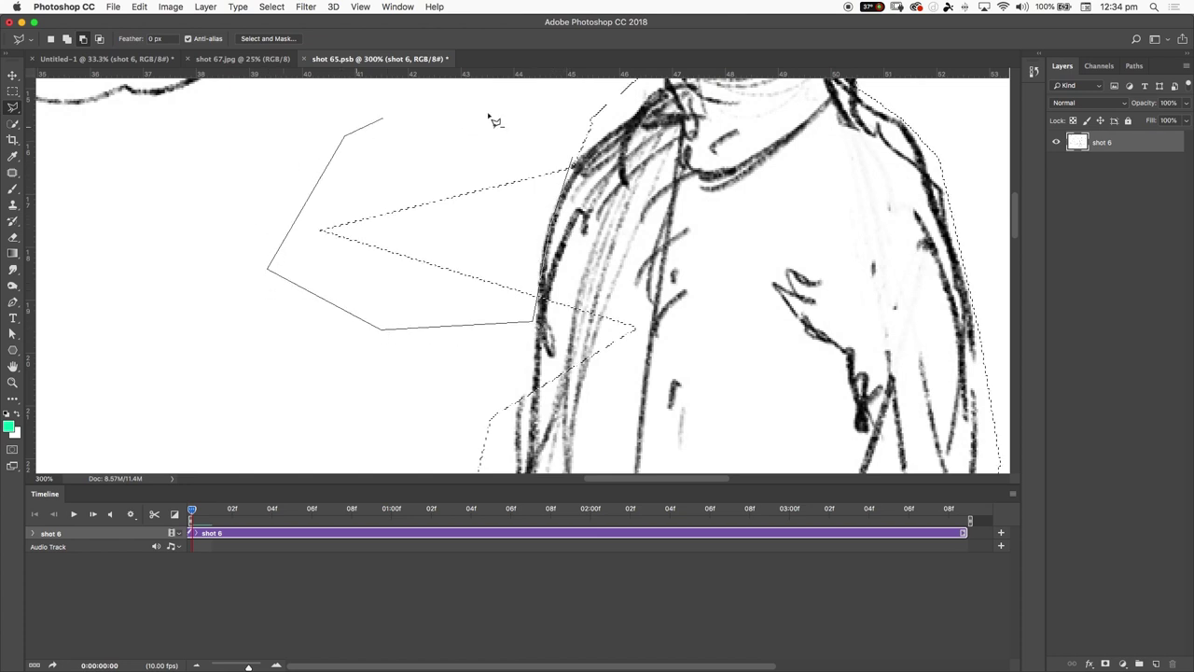
{"action": "left_click", "coordinate": [509, 111]}
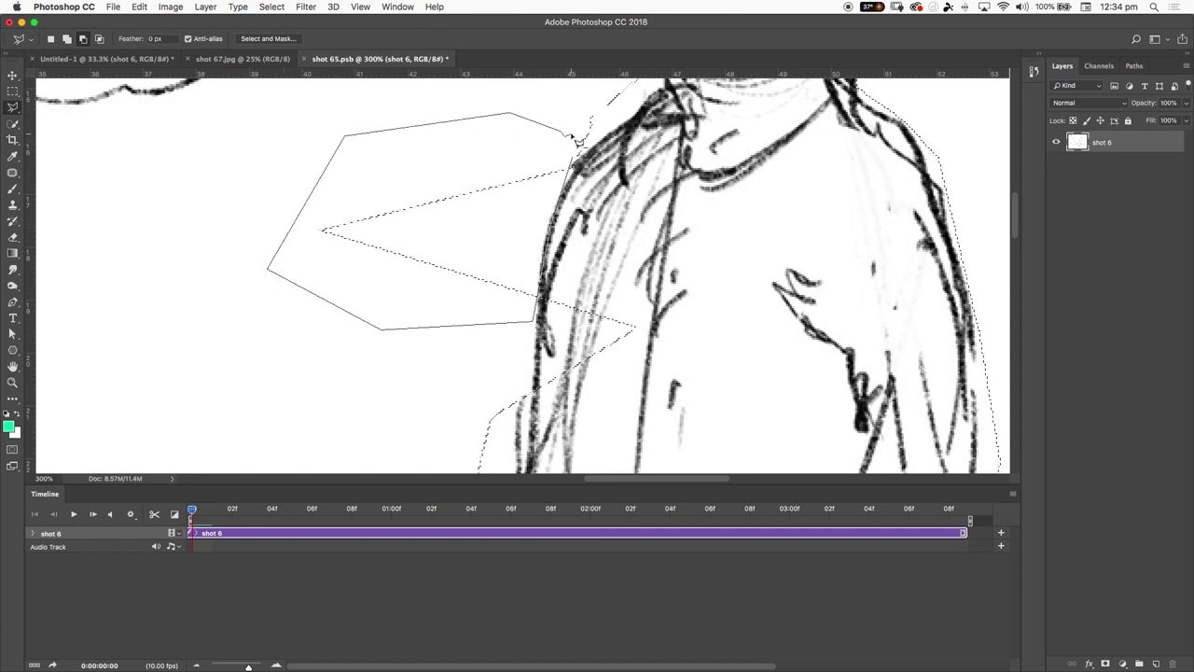
{"action": "double_click", "coordinate": [565, 139]}
- Add the missing notch across the man's left-hand upper arm and chest to the selection
{"action": "left_click_drag", "start_coordinate": [602, 241], "coordinate": [571, 173]}
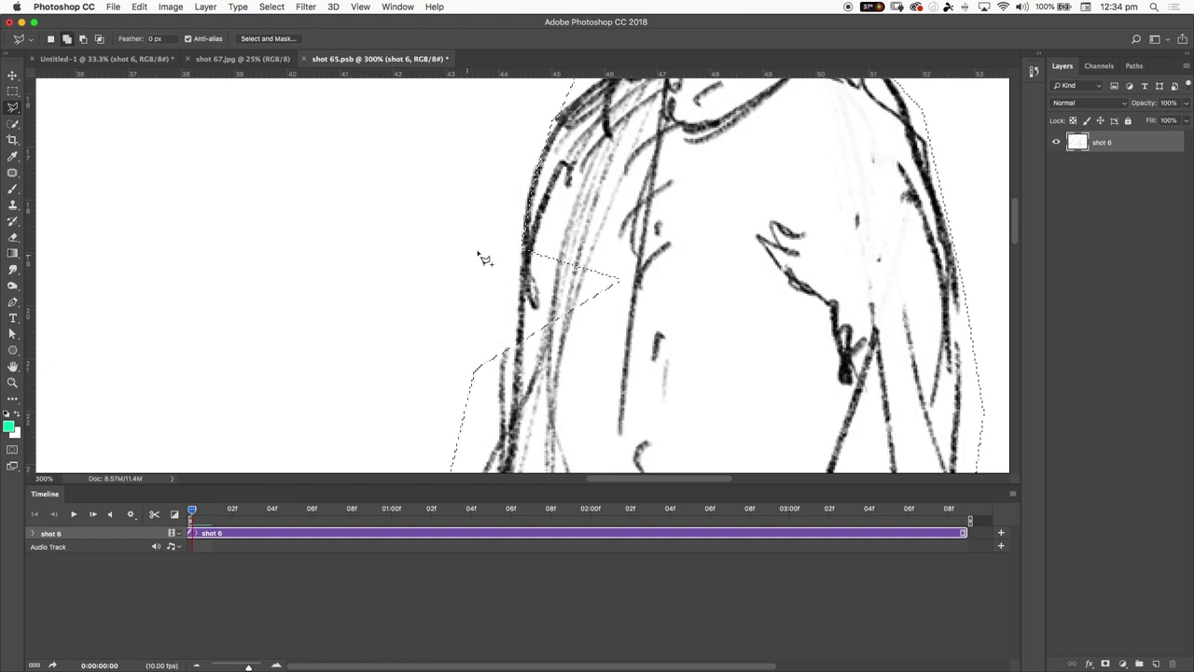
{"action": "left_click", "coordinate": [526, 249]}
{"action": "left_click", "coordinate": [514, 346]}
{"action": "left_click", "coordinate": [523, 364]}
{"action": "left_click", "coordinate": [690, 364]}
{"action": "key", "text": "Escape"}
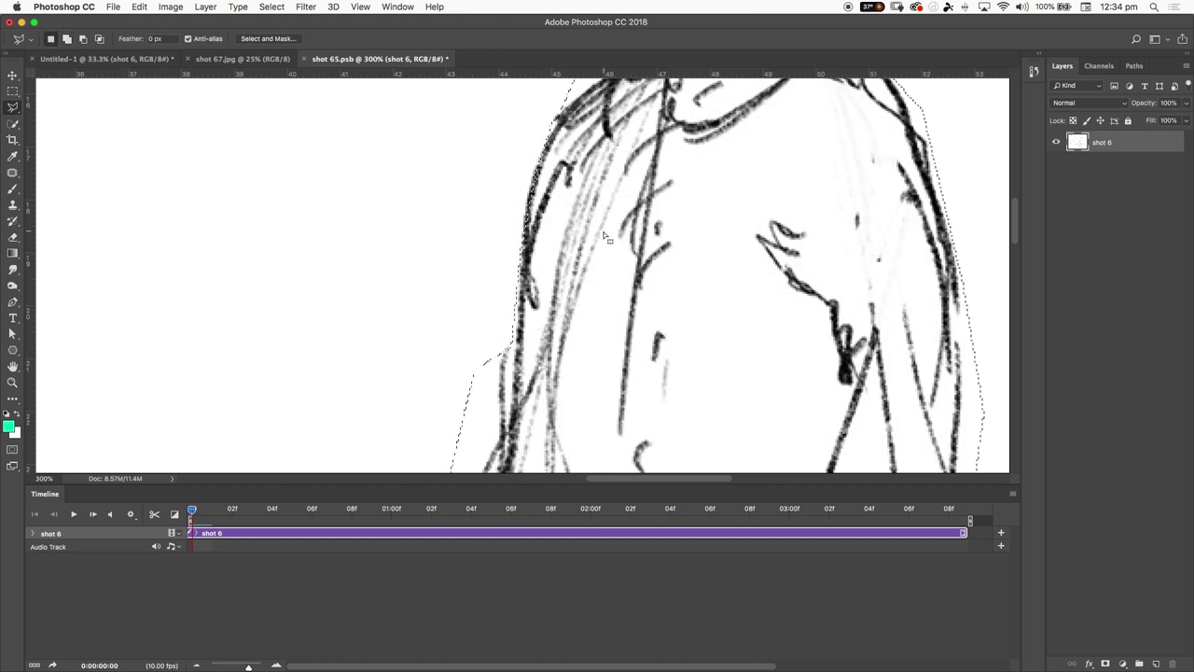
- Subtract the excess white area outside the man's left-hand forearm from the selection
{"action": "scroll", "coordinate": [560, 234], "scroll_direction": "down", "scroll_amount": 5}
{"action": "scroll", "coordinate": [560, 234], "scroll_direction": "left", "scroll_amount": 1}
{"action": "left_click", "coordinate": [528, 239]}
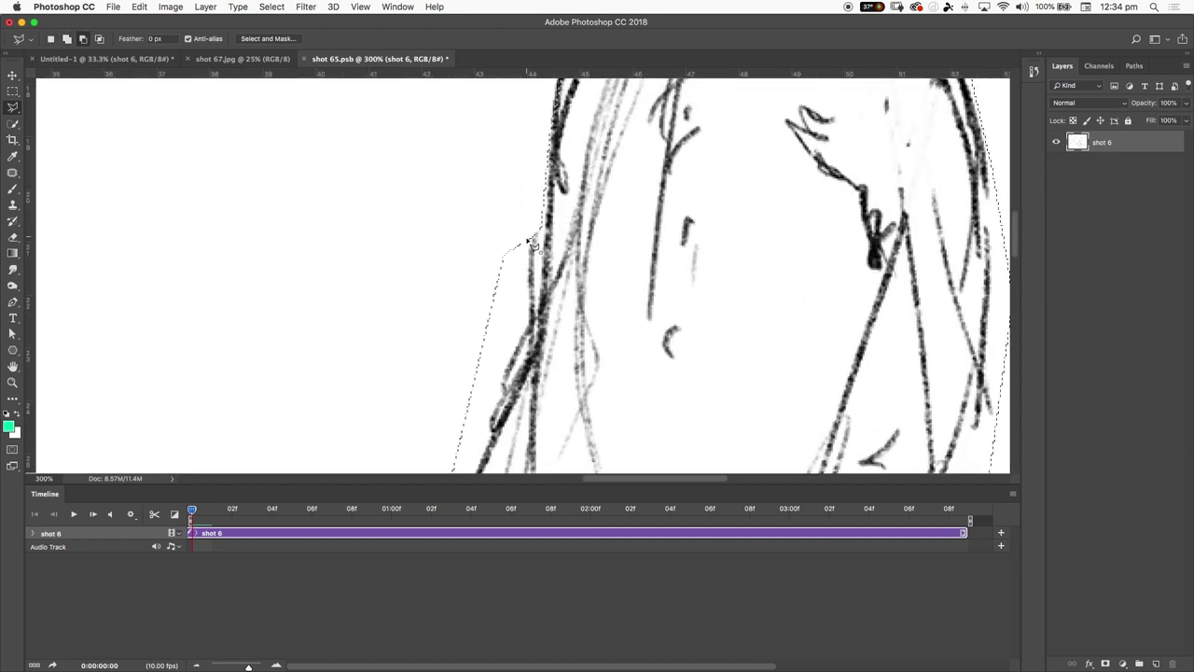
{"action": "left_click", "coordinate": [466, 425]}
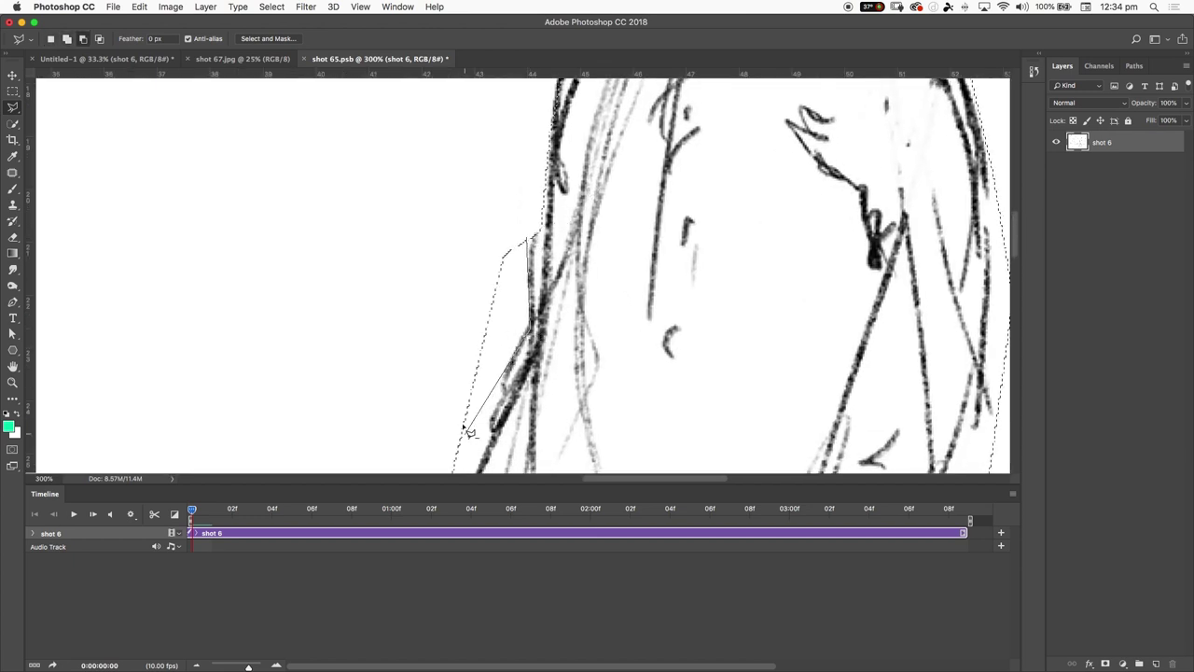
{"action": "left_click", "coordinate": [434, 342]}
{"action": "double_click", "coordinate": [488, 244]}
- Draw another Polygonal Lasso correction along the outer edge of the man's left-hand lower sleeve
{"action": "scroll", "coordinate": [539, 158], "scroll_direction": "down", "scroll_amount": 10}
{"action": "key", "text": "super+r"}
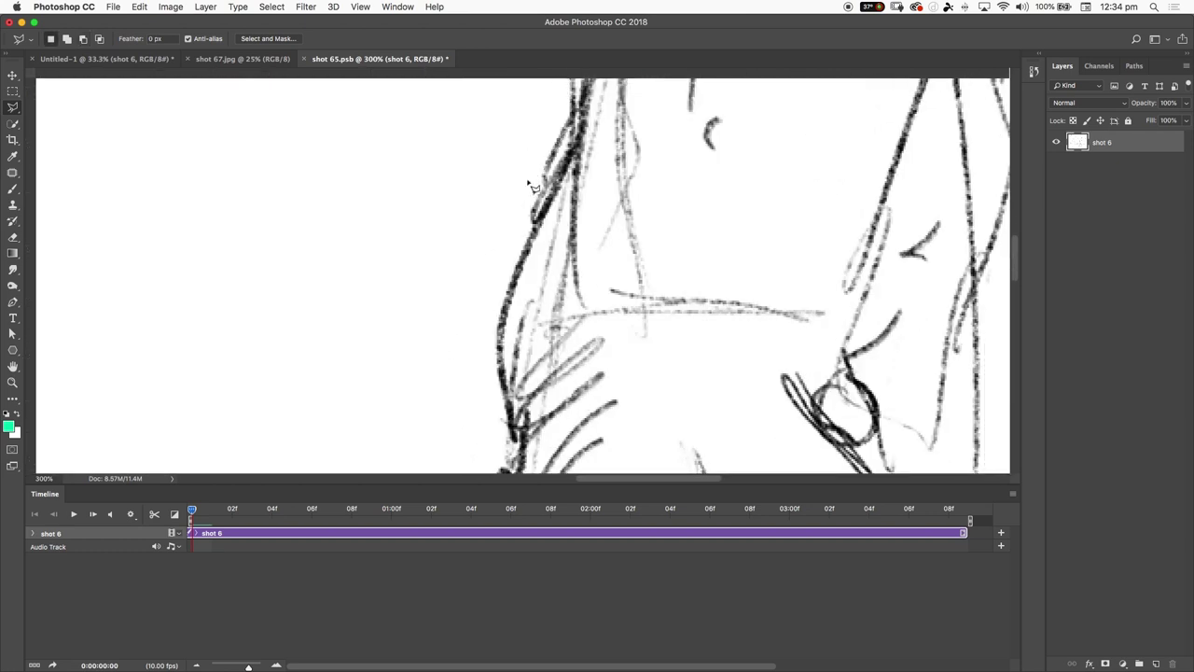
{"action": "left_click", "coordinate": [531, 181], "text": "shift"}
{"action": "left_click", "coordinate": [520, 298]}
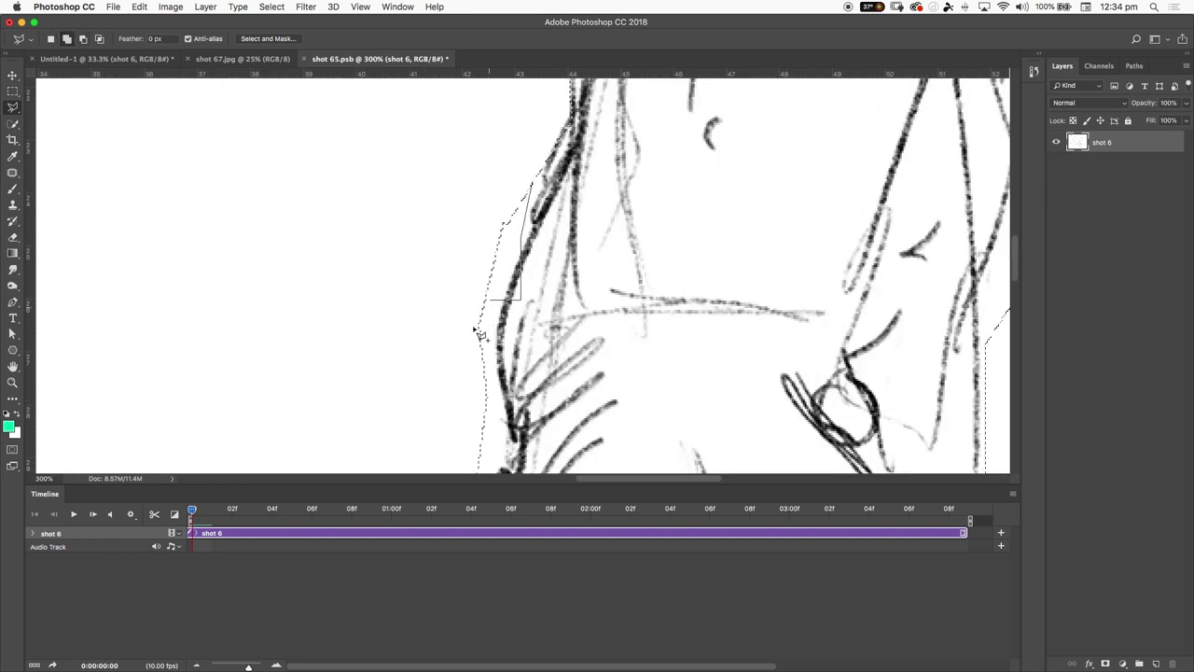
{"action": "left_click", "coordinate": [462, 338]}
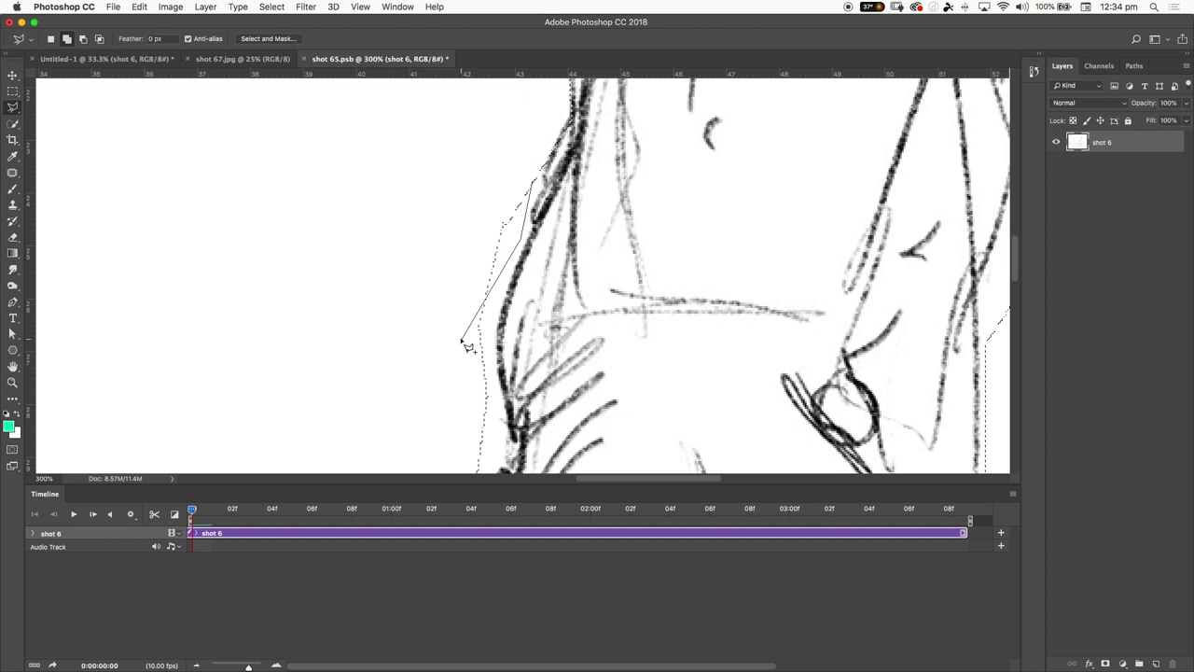
{"action": "left_click", "coordinate": [403, 220]}
{"action": "left_click", "coordinate": [446, 162]}
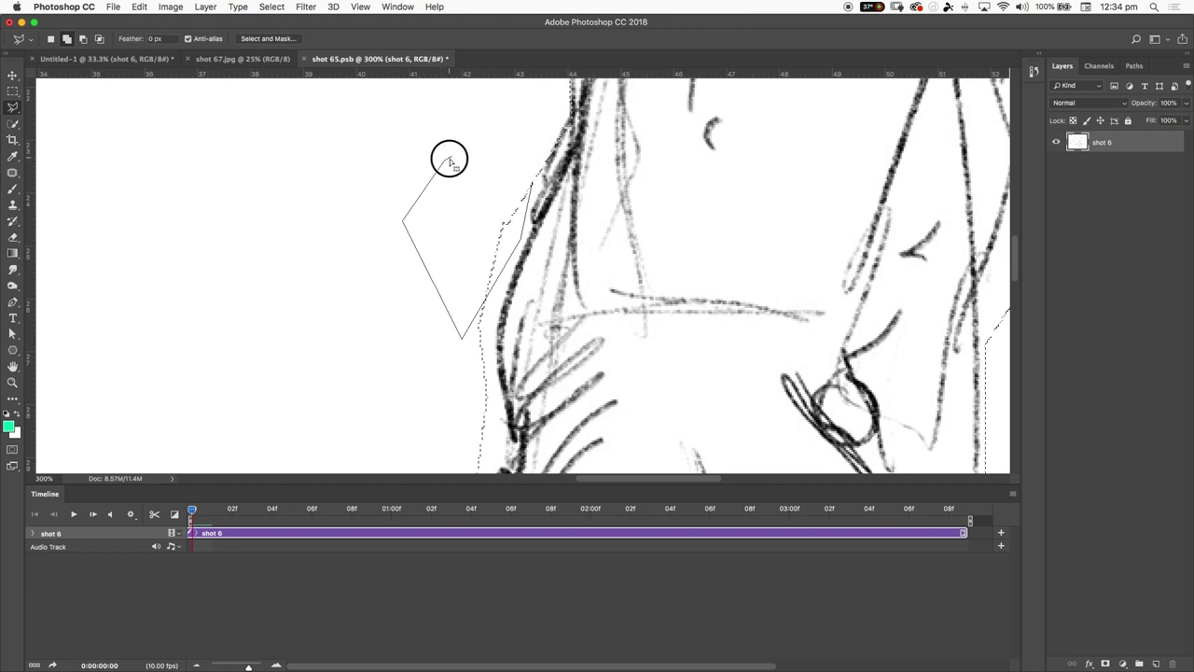
{"action": "left_click", "coordinate": [447, 159]}
- Paste the copied pixels of the selected man onto a new layer above the shot 6 layer
{"action": "key", "text": "super+minus"}
{"action": "key", "text": "super+minus"}
{"action": "key", "text": "super+minus"}
{"action": "key", "text": "super+minus"}
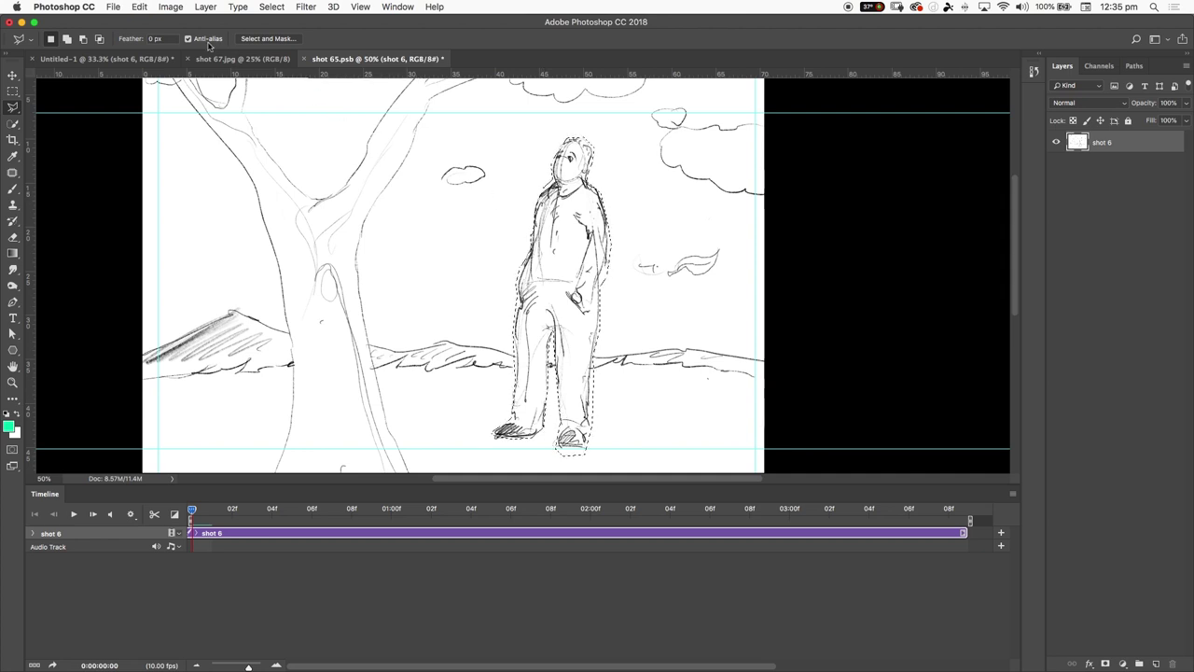
{"action": "left_click", "coordinate": [151, 8]}
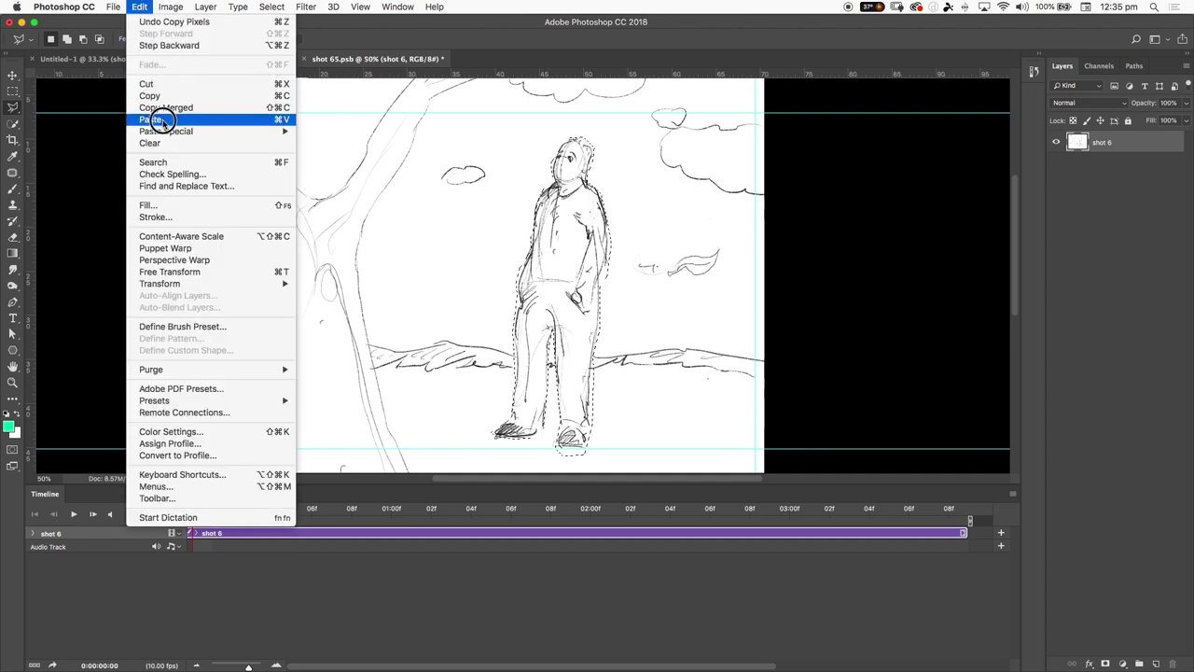
{"action": "left_click", "coordinate": [530, 190]}
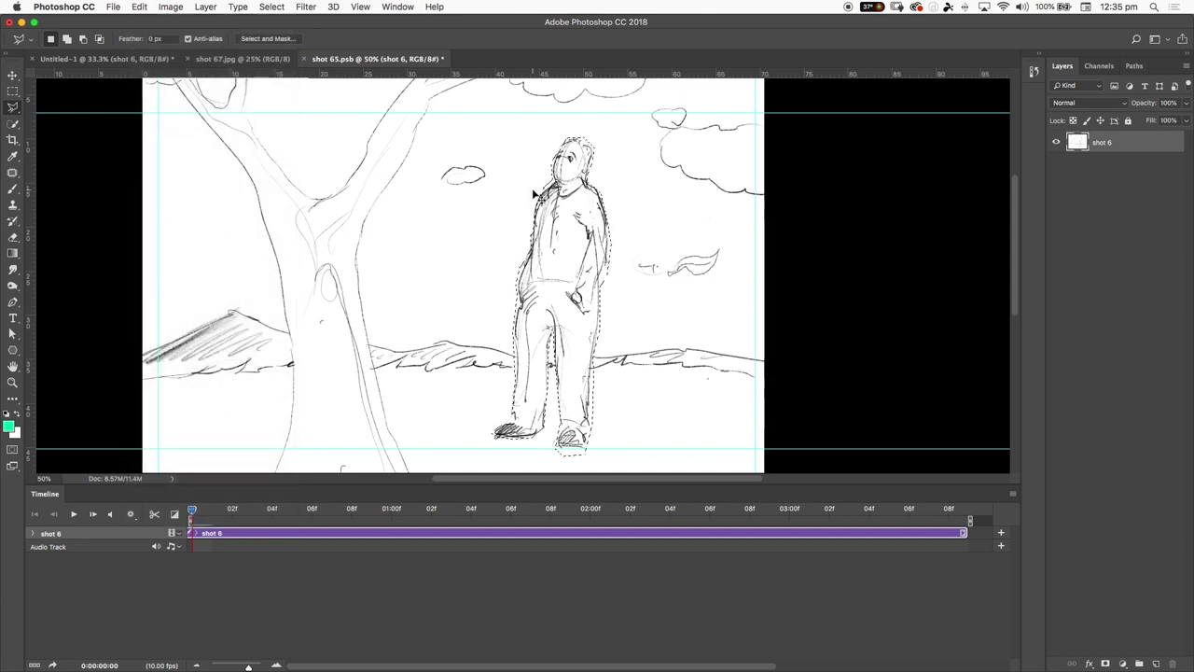
{"action": "key", "text": "ctrl+v"}
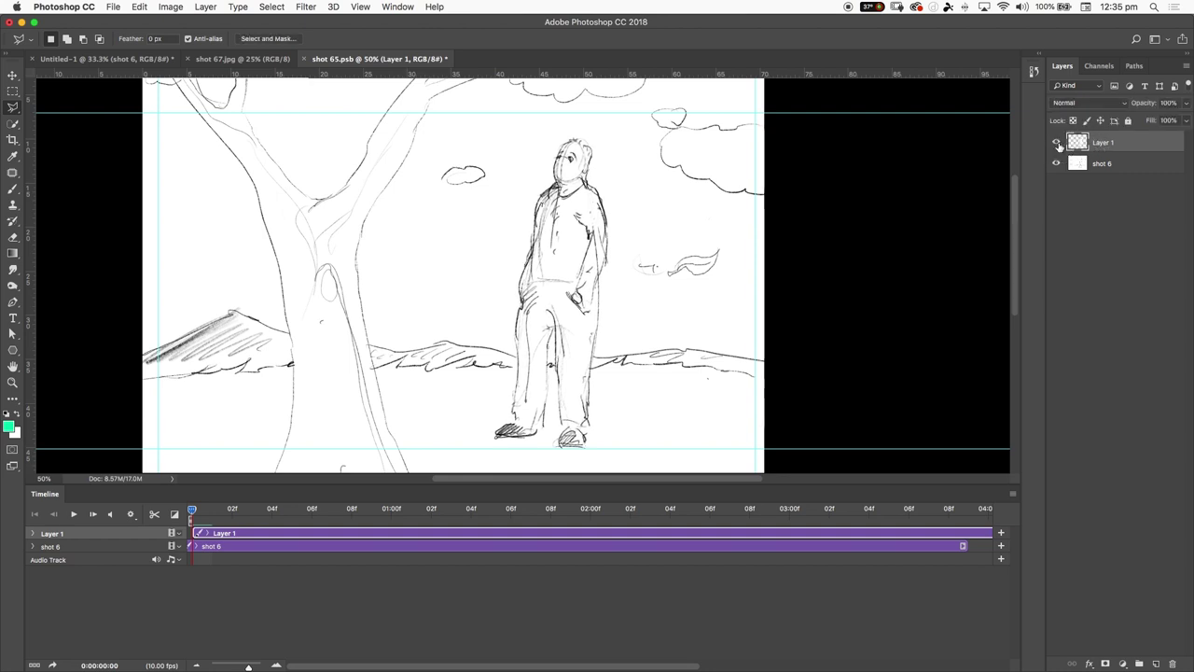
- Compare the pasted man's placement with the original drawing by switching the pasted layer off and on
{"action": "key", "text": "v"}
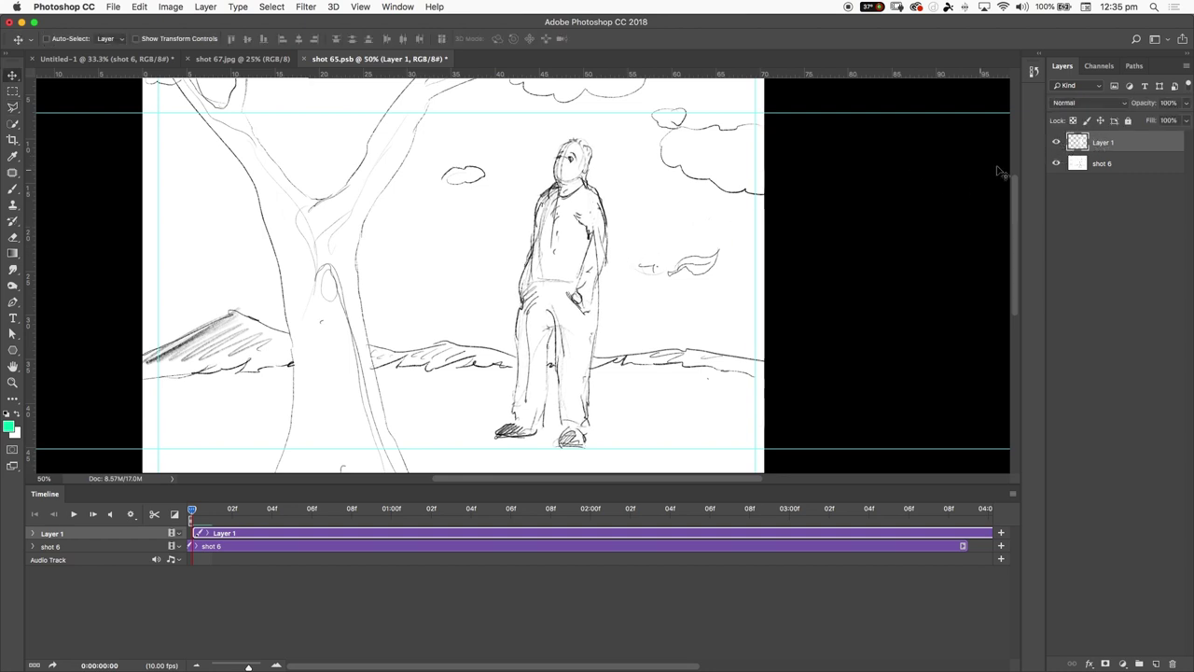
{"action": "left_click", "coordinate": [1057, 143]}
{"action": "left_click", "coordinate": [1057, 142]}
{"action": "left_click", "coordinate": [1056, 142]}
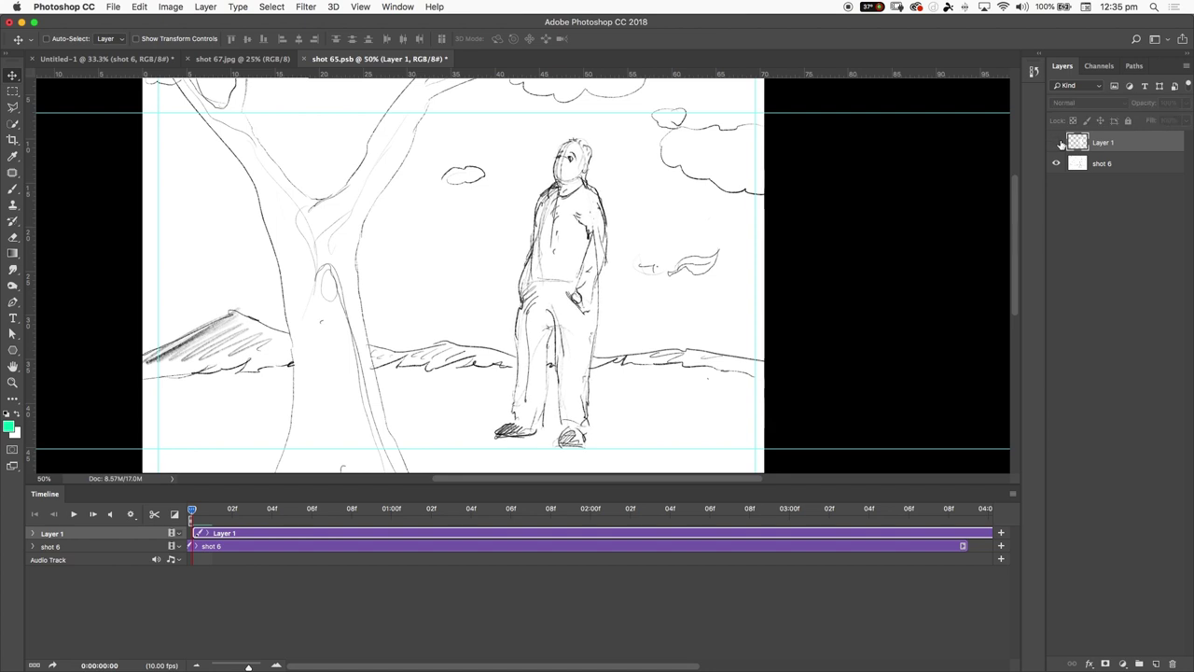
{"action": "key", "text": "super+equal"}
{"action": "key", "text": "super+equal"}
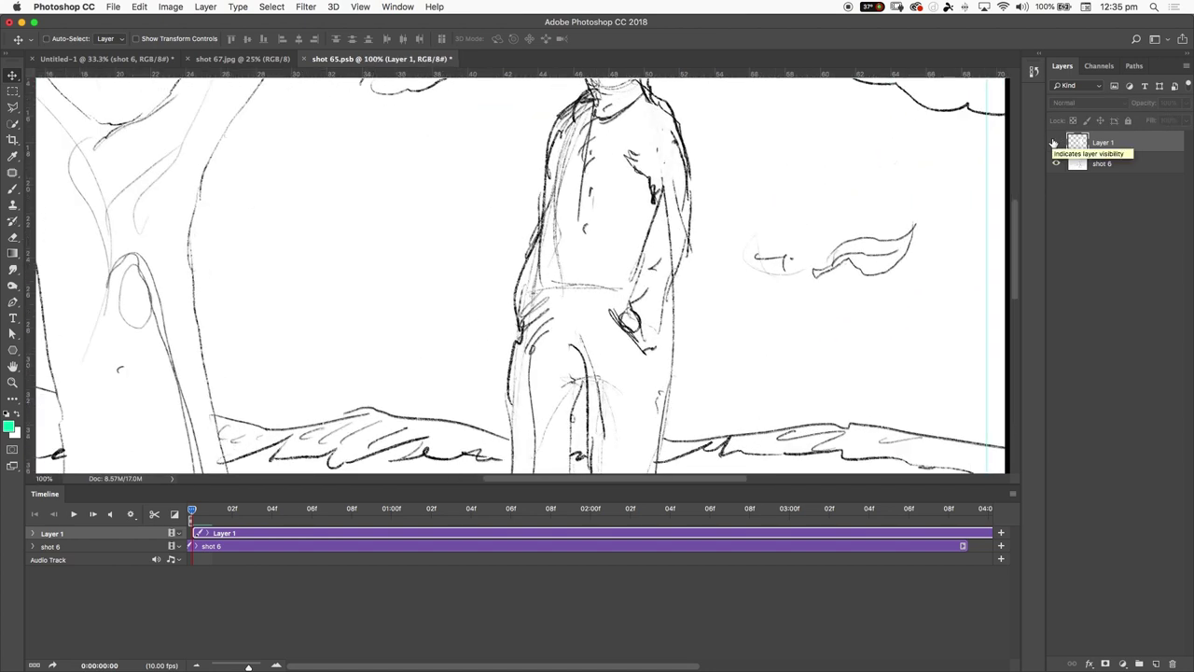
{"action": "left_click_drag", "start_coordinate": [777, 203], "coordinate": [704, 280]}
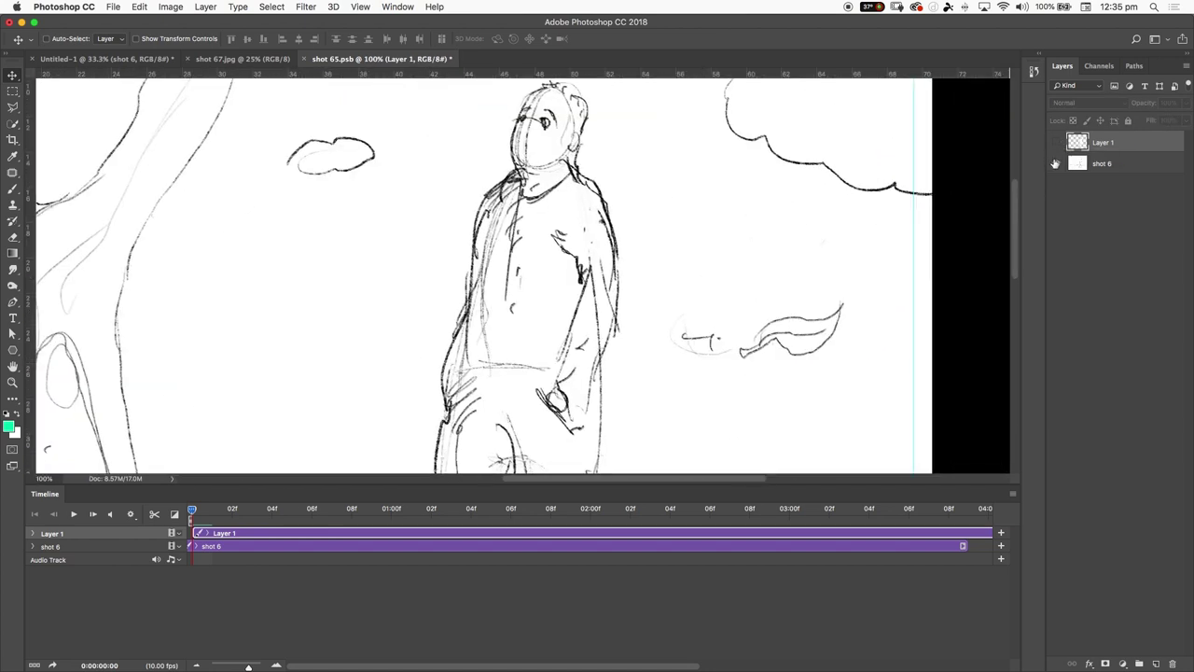
{"action": "left_click", "coordinate": [1055, 143]}
{"action": "left_click", "coordinate": [1056, 142]}
{"action": "left_click", "coordinate": [1056, 143]}
{"action": "left_click", "coordinate": [1057, 142]}
{"action": "left_click", "coordinate": [1056, 143]}
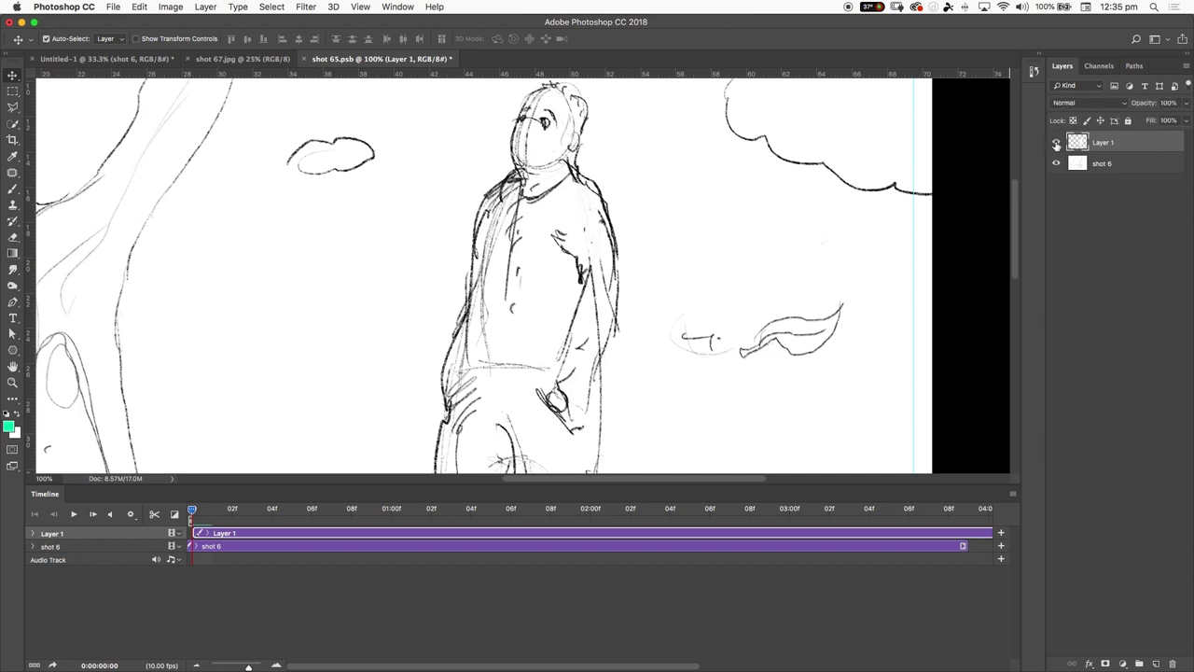
{"action": "left_click", "coordinate": [1056, 143]}
- Paste two further copies of the man, each from a different view of the drawing
{"action": "key", "text": "alt+shift+super+n"}
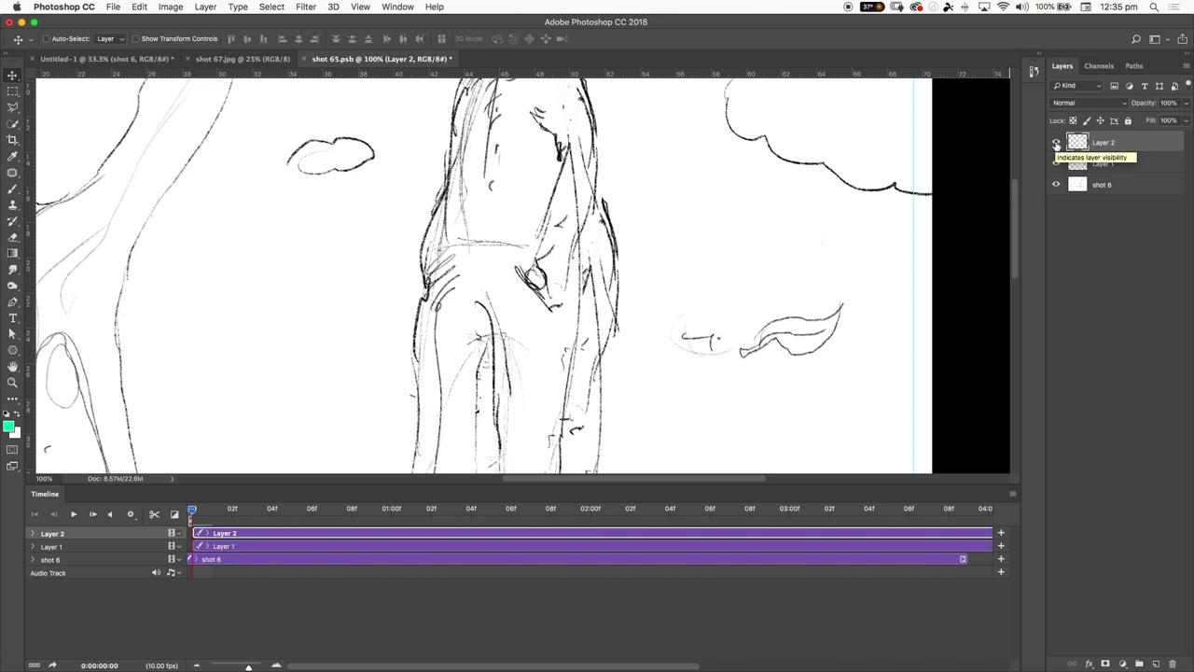
{"action": "key", "text": "super+minus"}
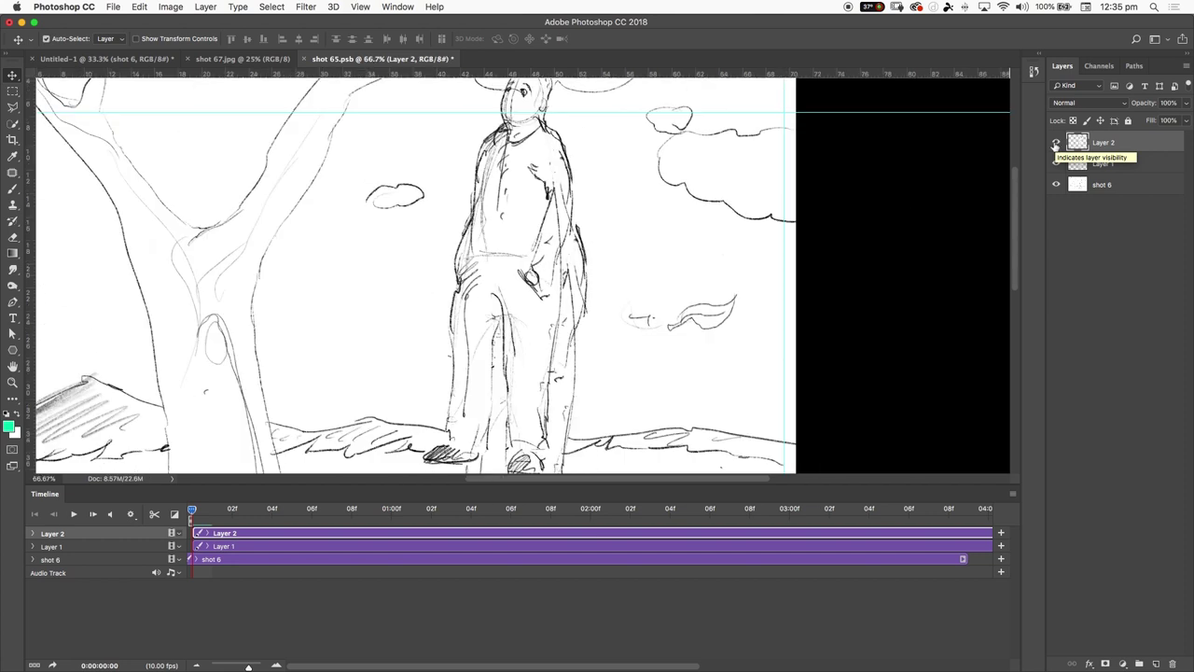
{"action": "key", "text": "super+minus"}
{"action": "key", "text": "super+b"}
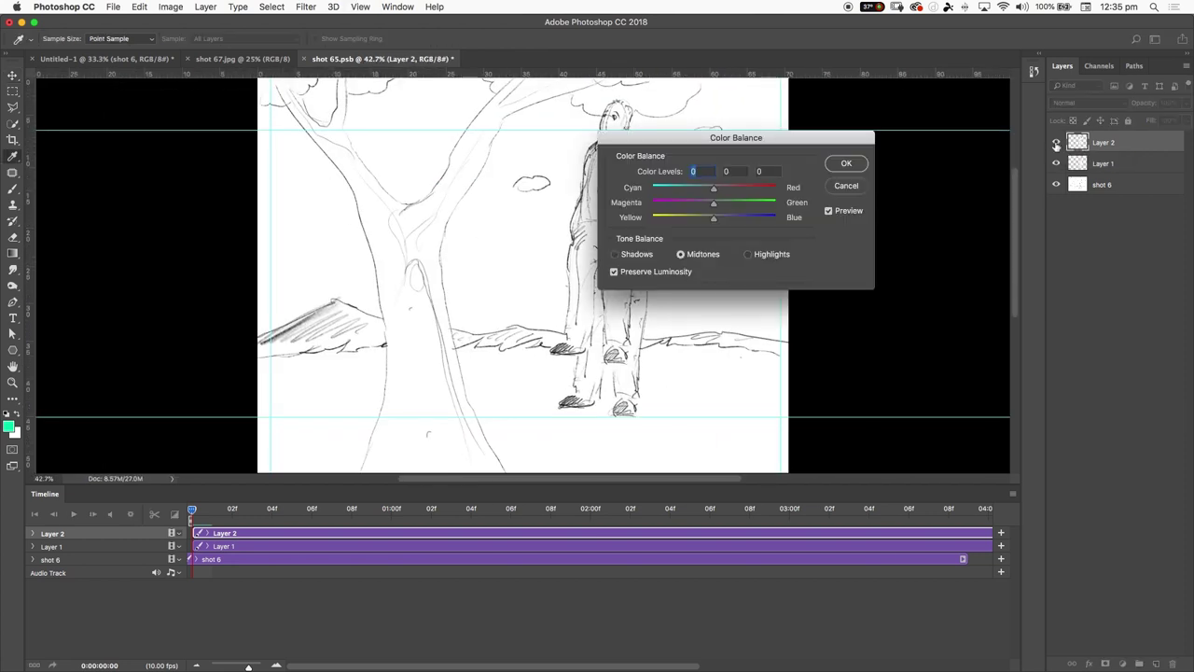
{"action": "left_click", "coordinate": [856, 187]}
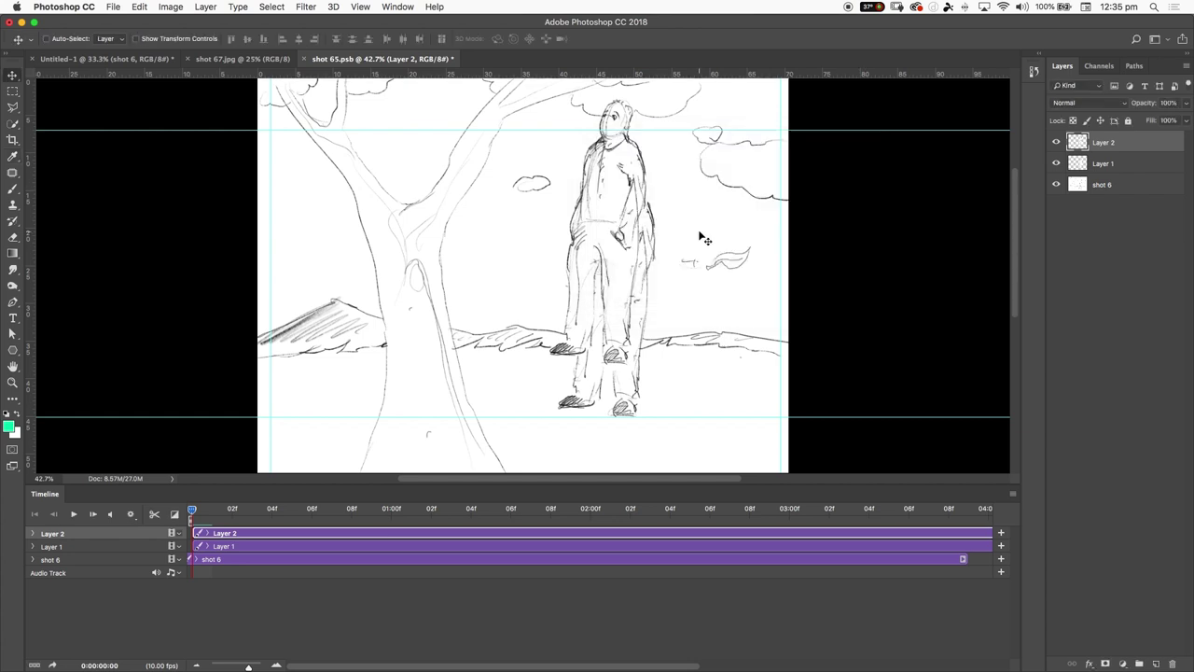
{"action": "key", "text": "super+v"}
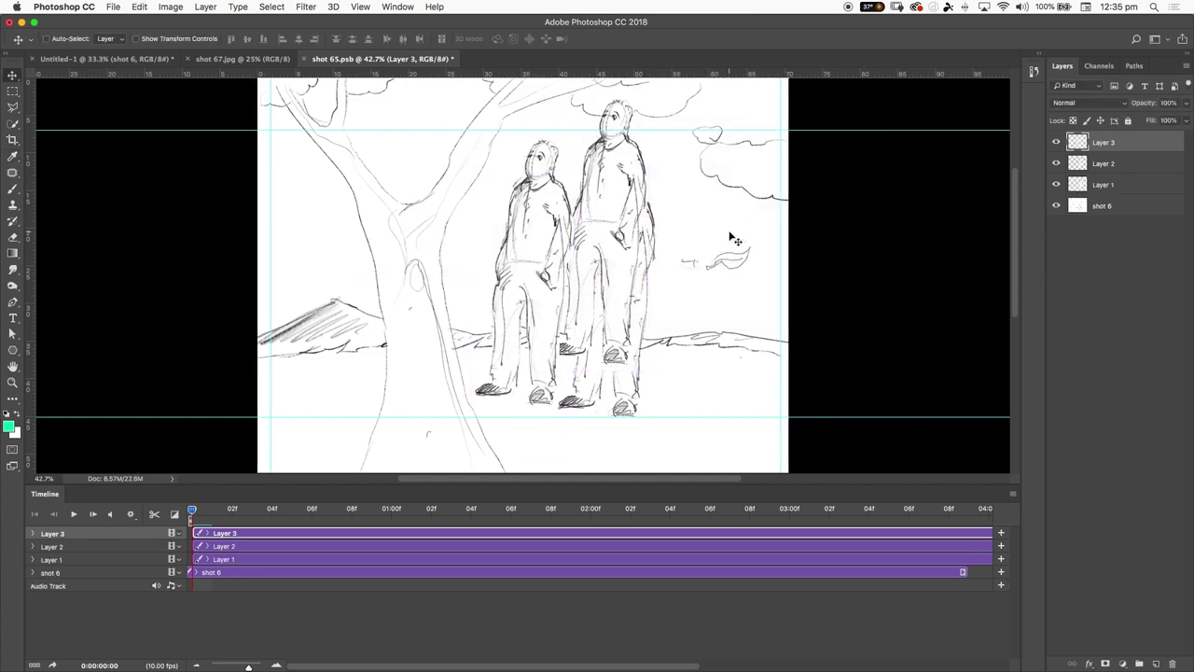
- Undo all the pasted copies of the man, going back to his outline selection on the shot 6 layer
{"action": "key", "text": "super+alt+z"}
{"action": "key", "text": "super+alt+z"}
{"action": "key", "text": "super+alt+z"}
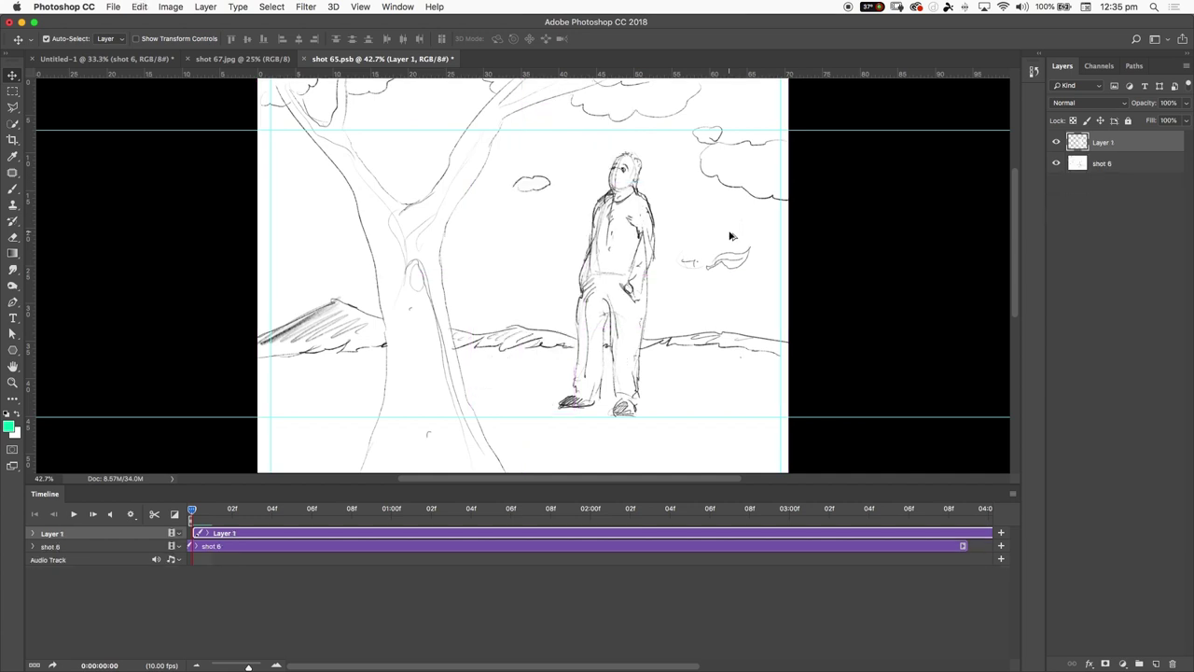
{"action": "key", "text": "super+alt+z"}
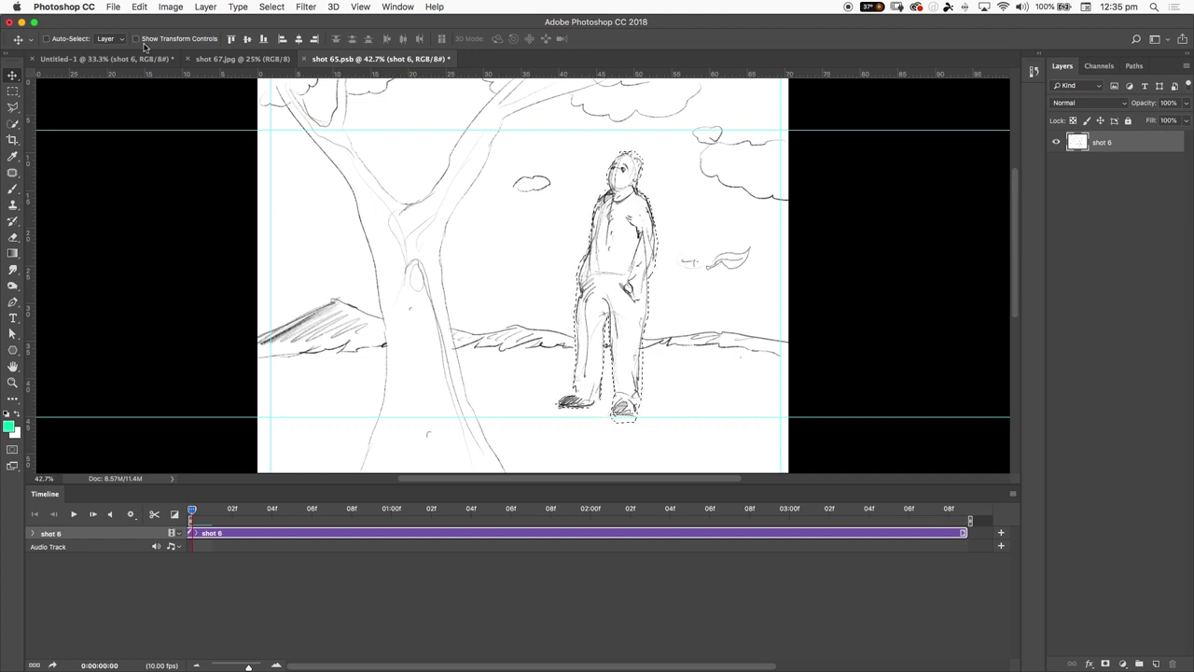
- Copy the selected man from the shot 6 layer and paste him in place on a new layer
{"action": "key", "text": "F11"}
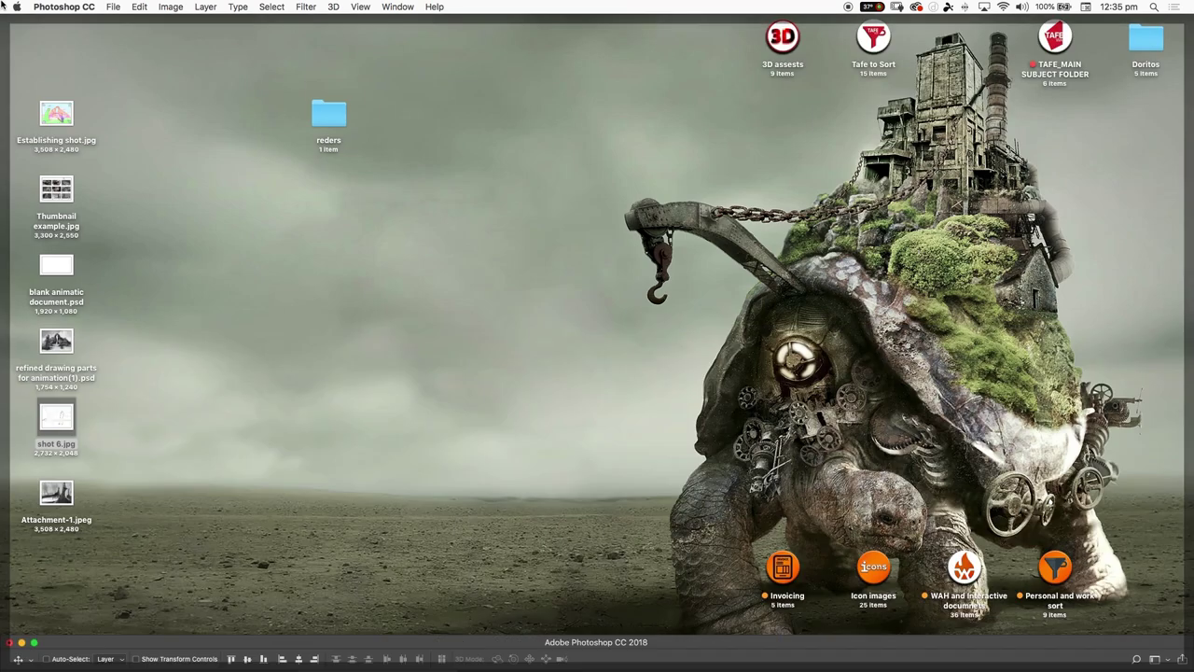
{"action": "key", "text": "F11"}
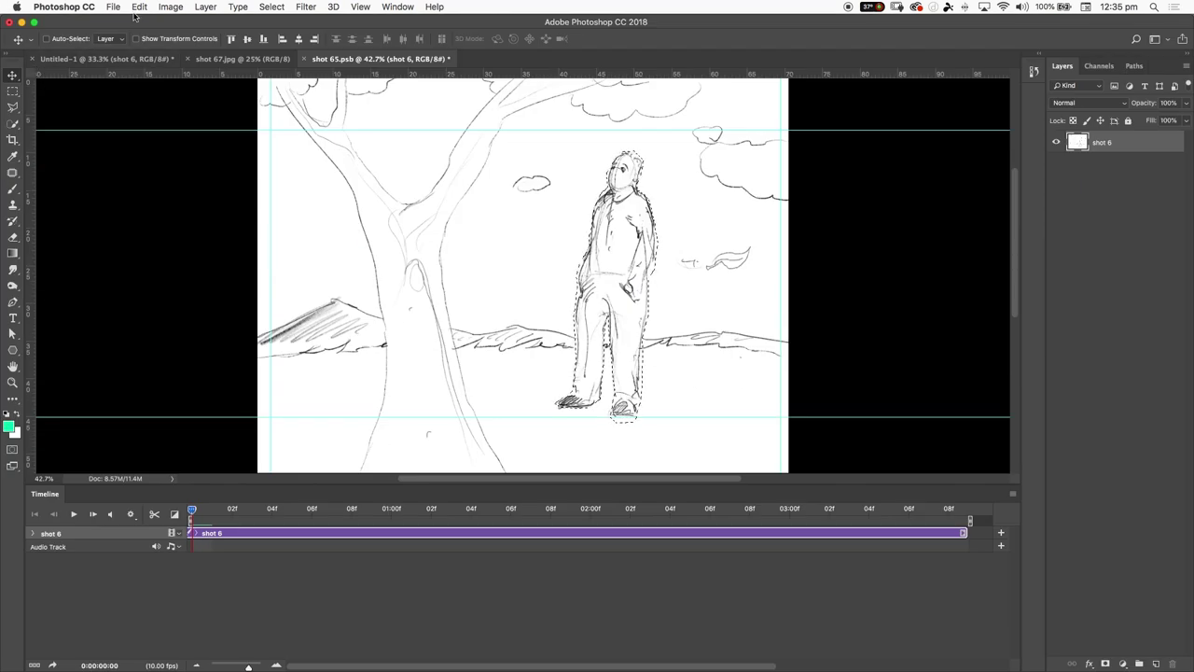
{"action": "left_click", "coordinate": [138, 8]}
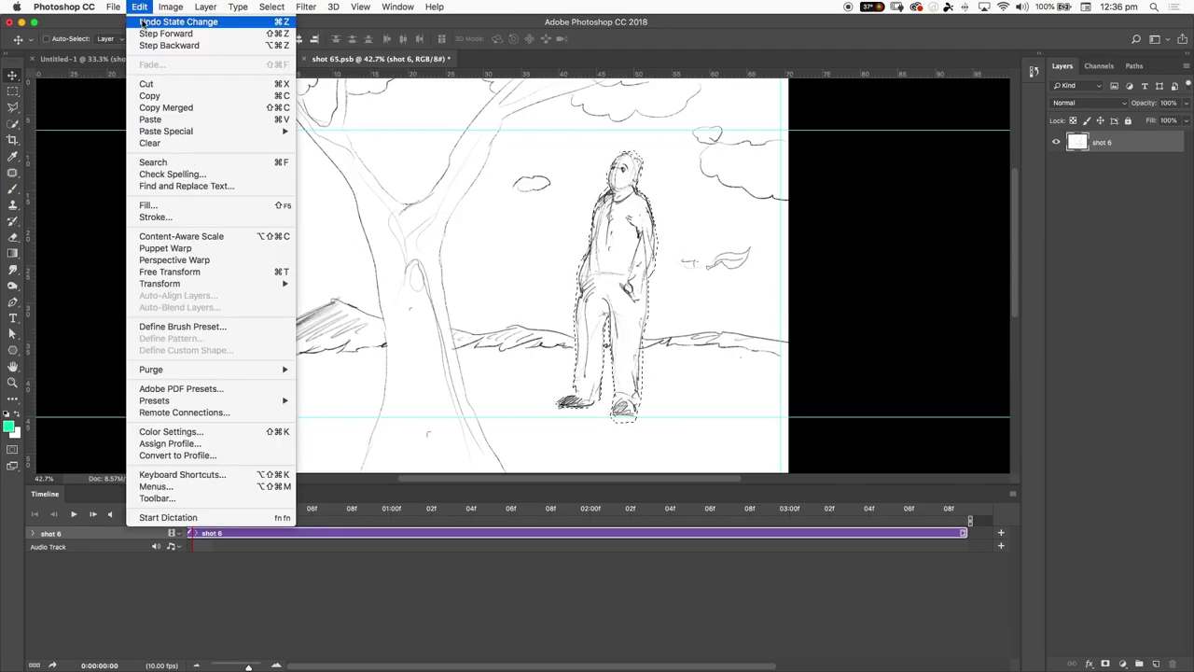
{"action": "left_click", "coordinate": [149, 95]}
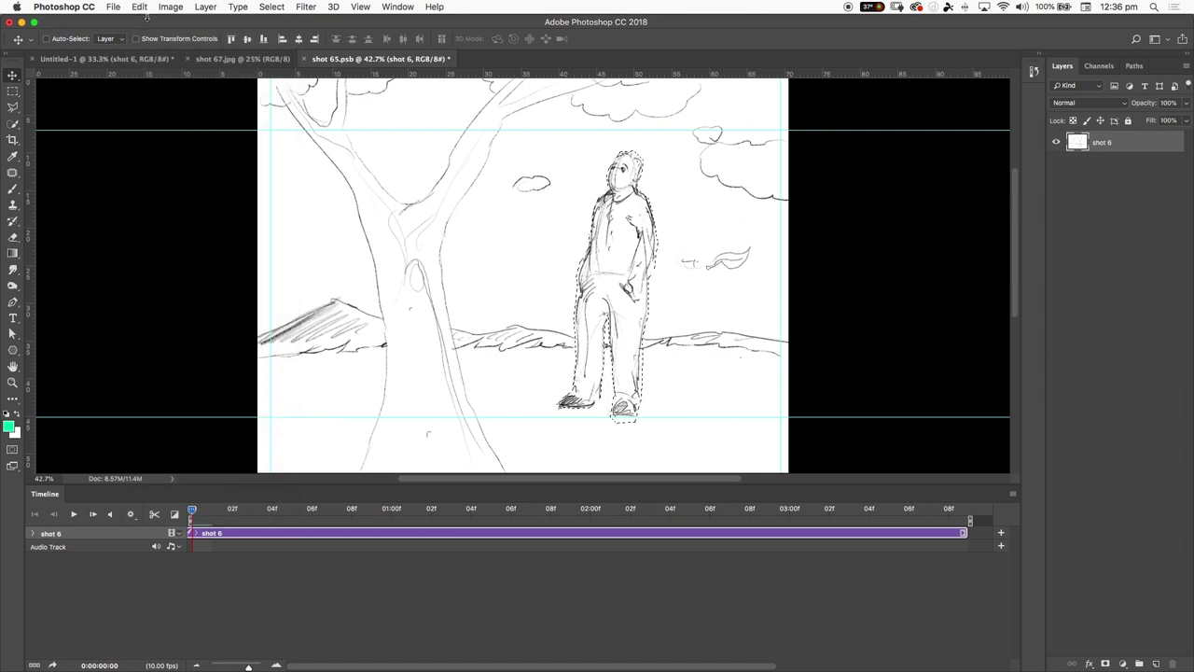
{"action": "left_click", "coordinate": [144, 9]}
{"action": "mouse_move", "coordinate": [184, 132]}
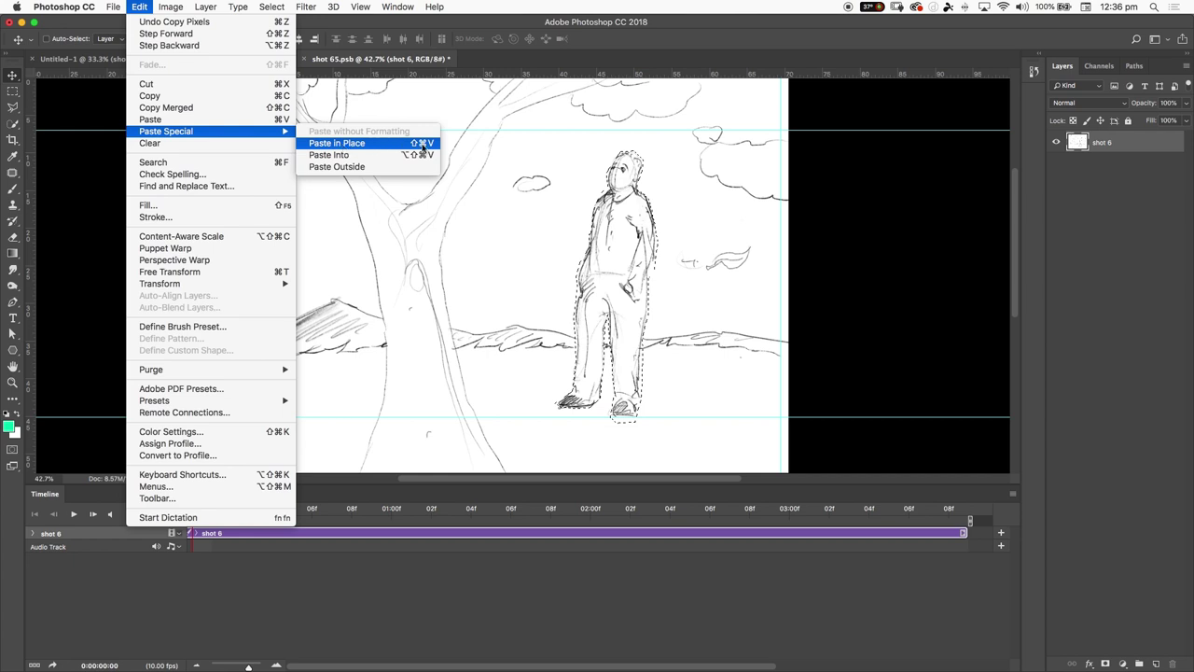
{"action": "left_click", "coordinate": [484, 21]}
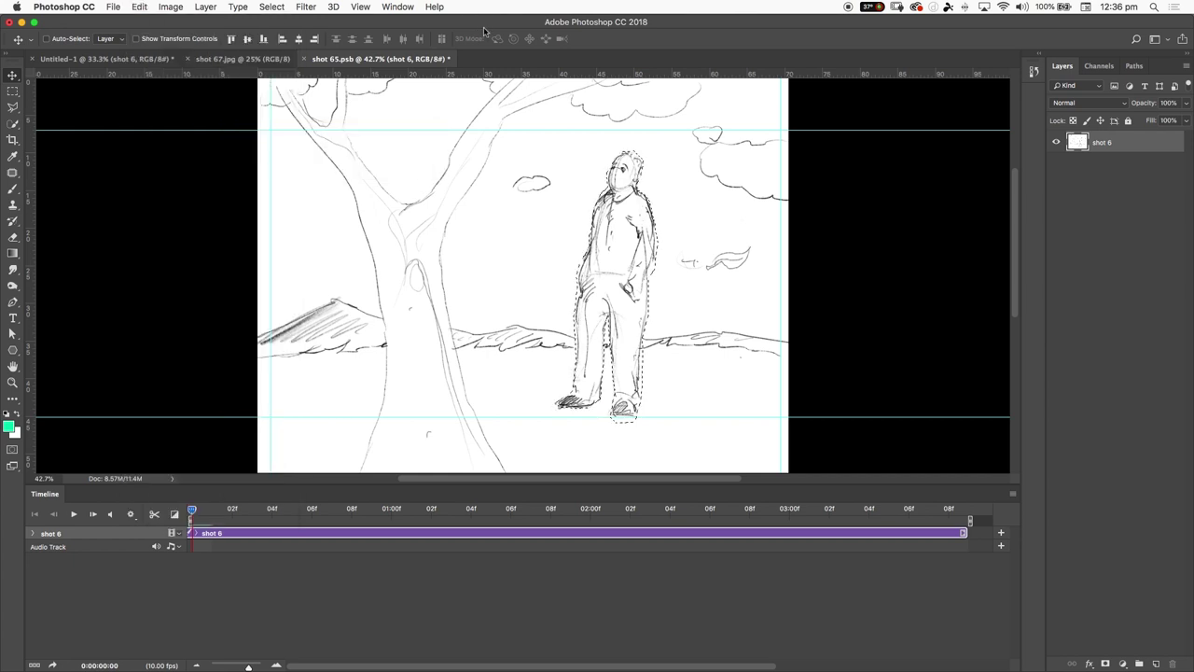
{"action": "key", "text": "super+shift+v"}
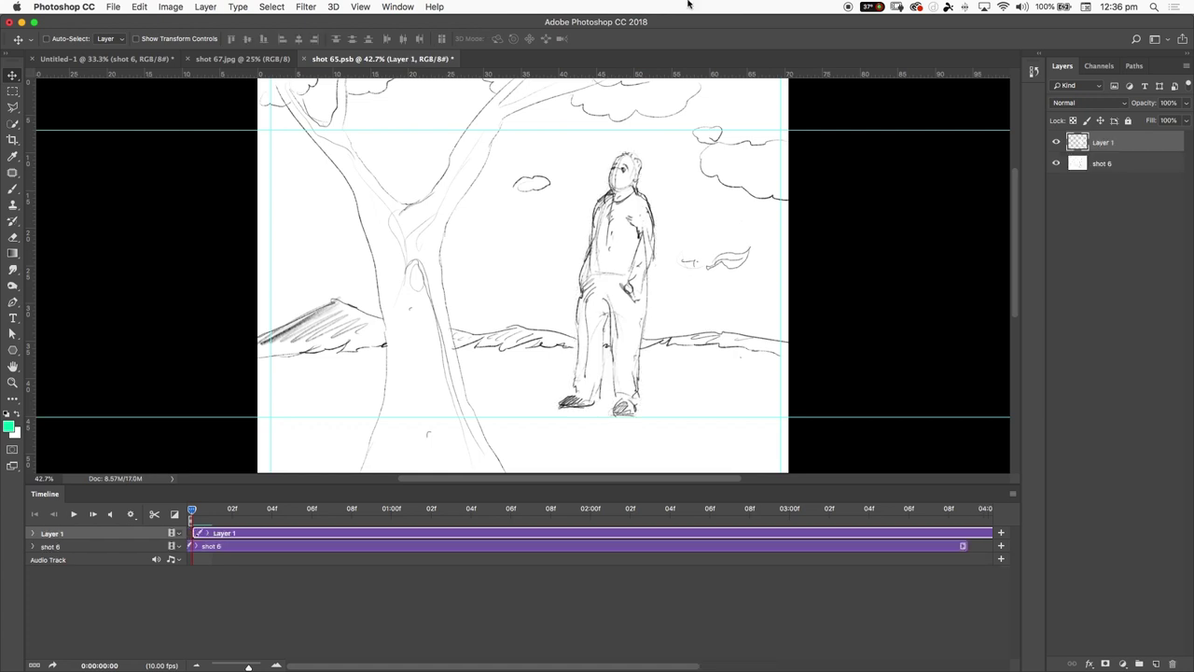
- Check the cut-out man with the shot 6 layer hidden, show that layer again, and rename the cut-out's layer as person
{"action": "left_click", "coordinate": [1056, 163]}
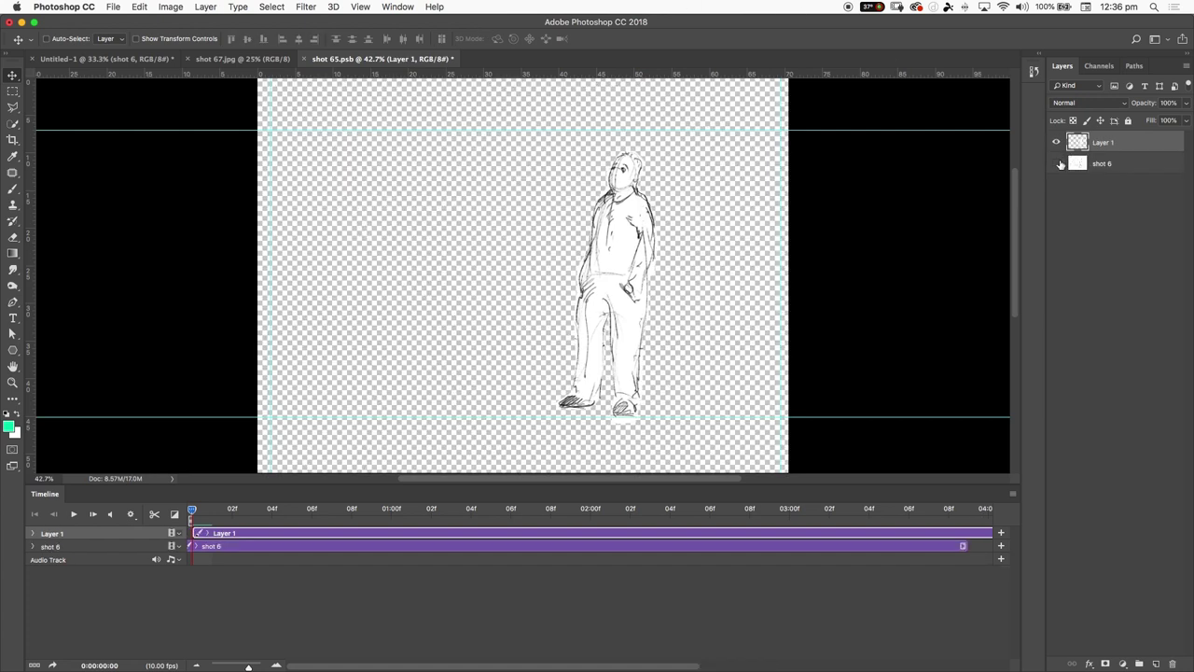
{"action": "left_click", "coordinate": [1057, 163]}
{"action": "left_click", "coordinate": [1057, 164]}
{"action": "left_click", "coordinate": [1057, 164]}
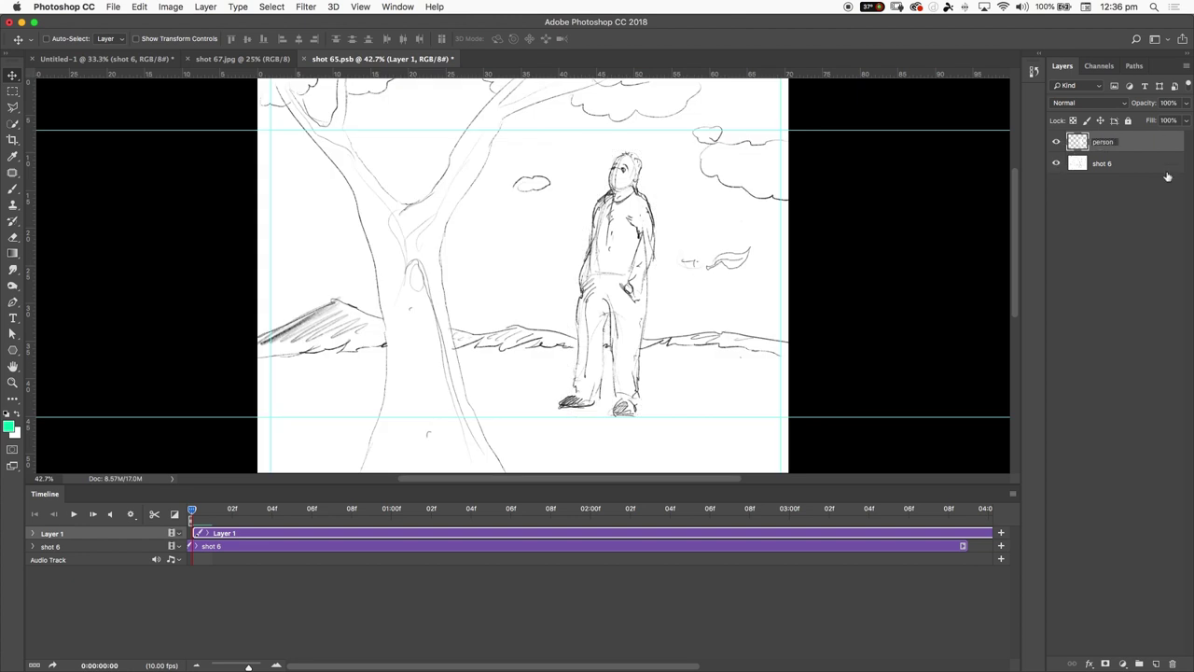
{"action": "key", "text": "Return"}
- Try moving the person layer away from the original man to compare the two, and undo the moves
{"action": "left_click", "coordinate": [1056, 163]}
{"action": "left_click", "coordinate": [1057, 163]}
{"action": "left_click_drag", "start_coordinate": [592, 245], "coordinate": [678, 235]}
{"action": "key", "text": "super+z"}
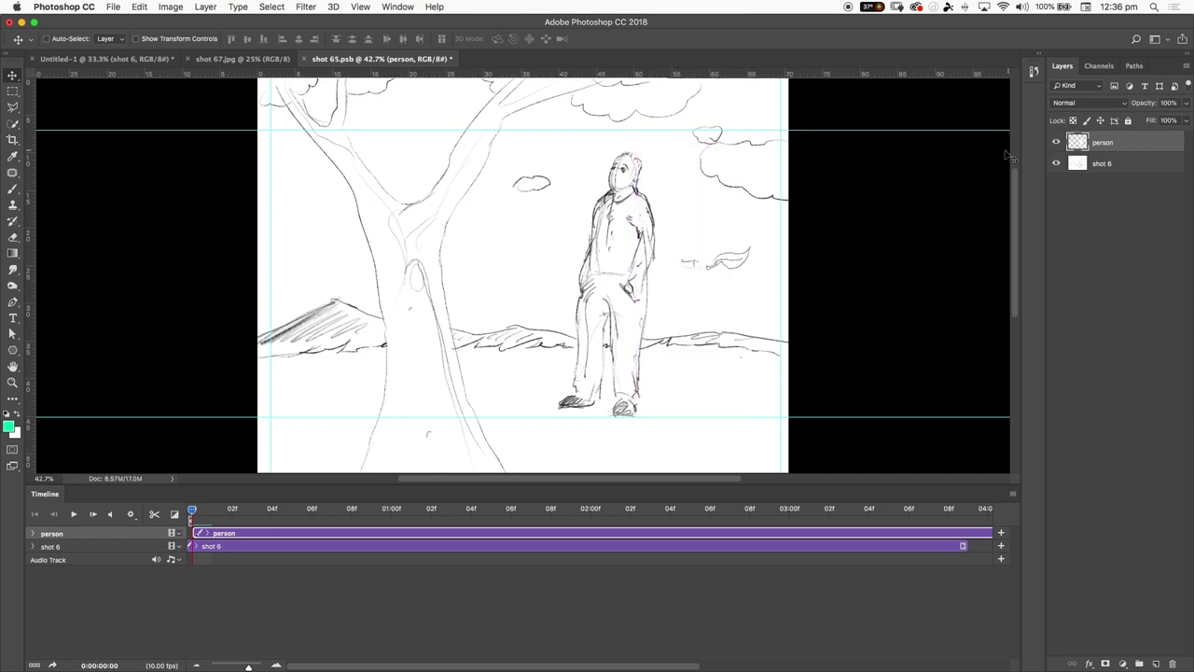
{"action": "left_click_drag", "start_coordinate": [587, 279], "coordinate": [721, 240]}
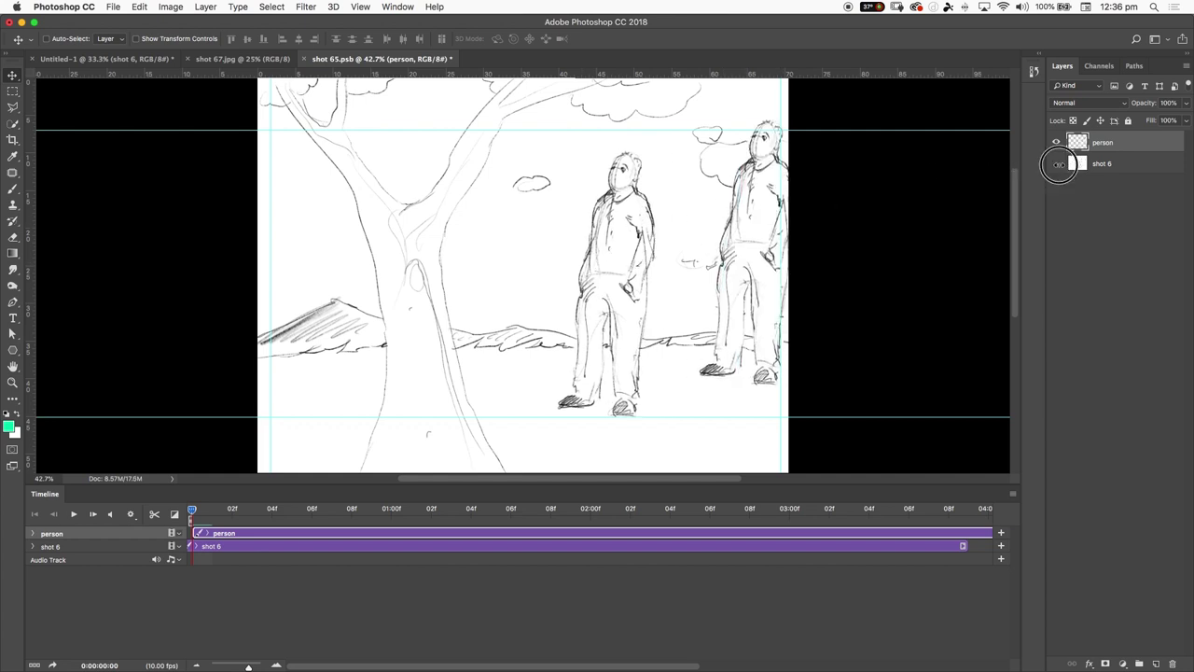
{"action": "left_click", "coordinate": [1057, 163]}
{"action": "left_click", "coordinate": [1057, 164]}
{"action": "key", "text": "ctrl+z"}
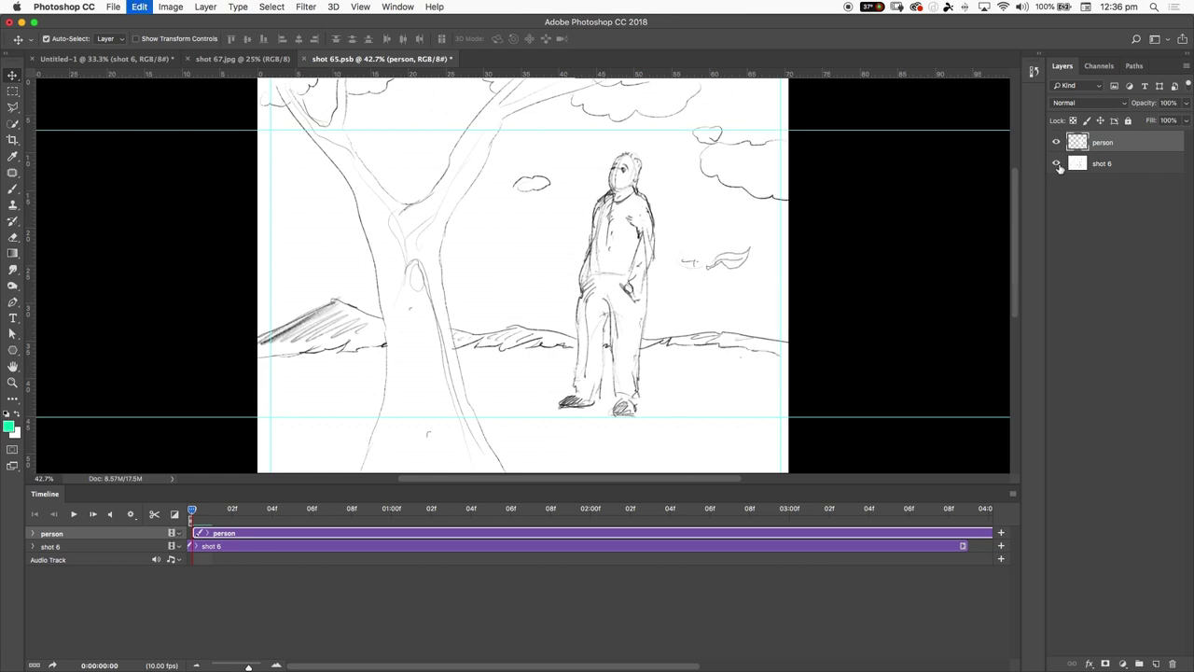
- Check the person layer by switching its visibility and load its outline as a selection
{"action": "left_click", "coordinate": [1054, 142]}
{"action": "left_click", "coordinate": [1055, 142]}
{"action": "left_click", "coordinate": [1055, 142]}
{"action": "left_click", "coordinate": [1056, 143]}
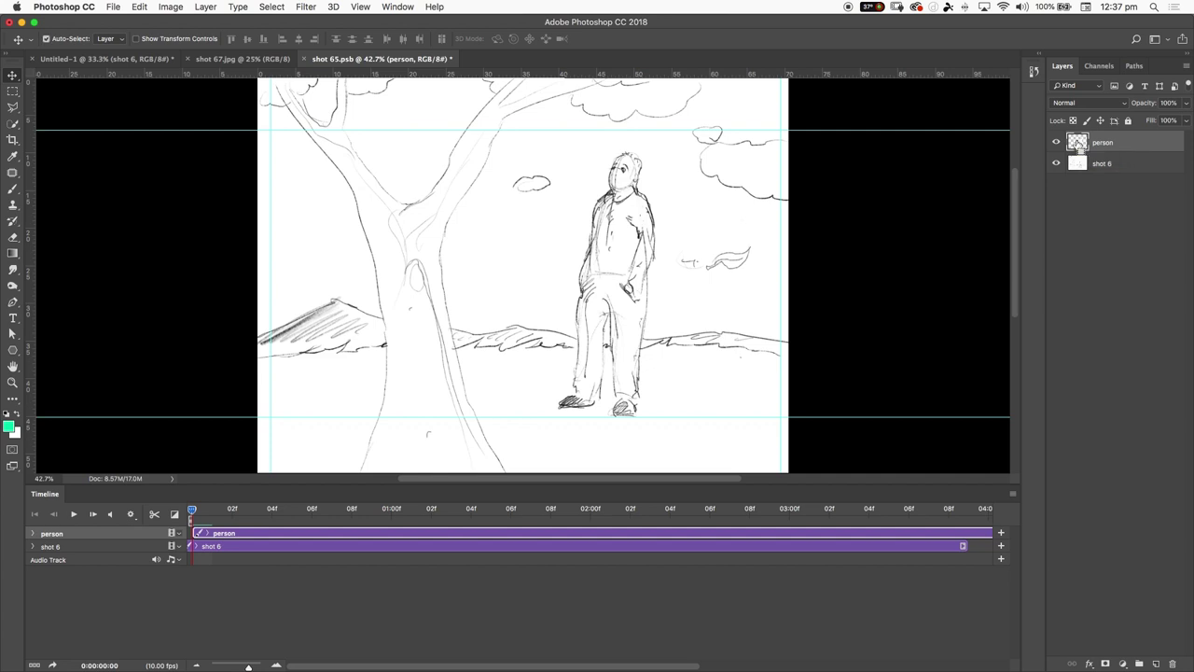
{"action": "left_click", "coordinate": [1077, 142], "text": "super"}
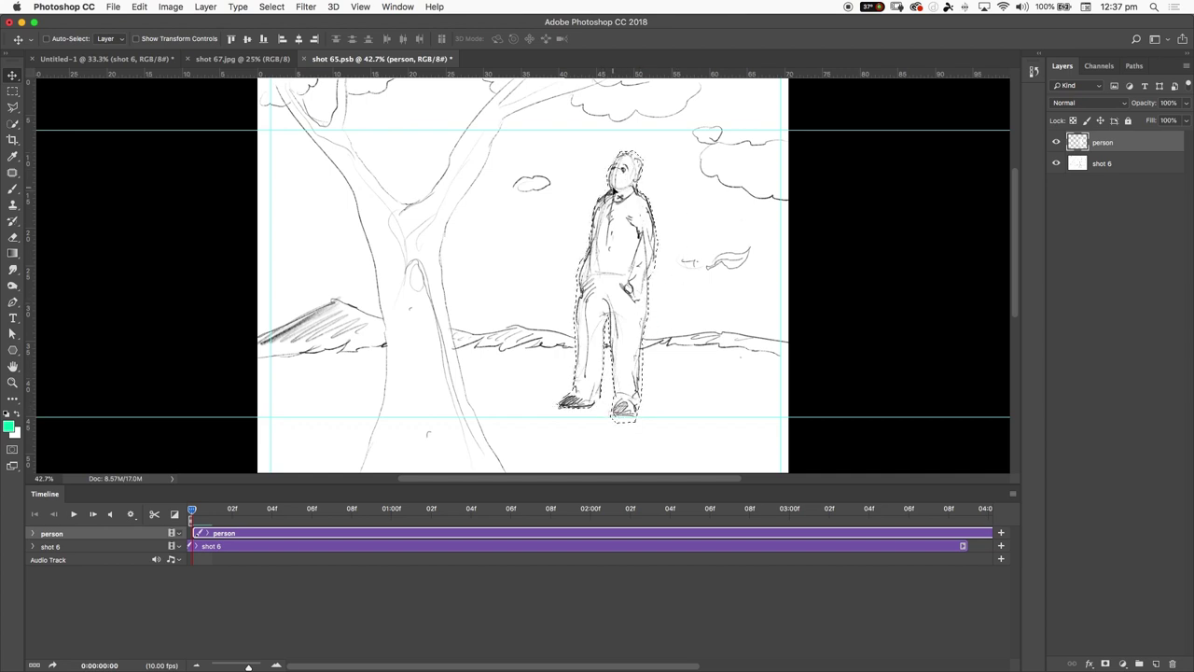
- Hide the person layer and make the visible shot 6 layer active with the man's selection cleared
{"action": "left_click", "coordinate": [1057, 164]}
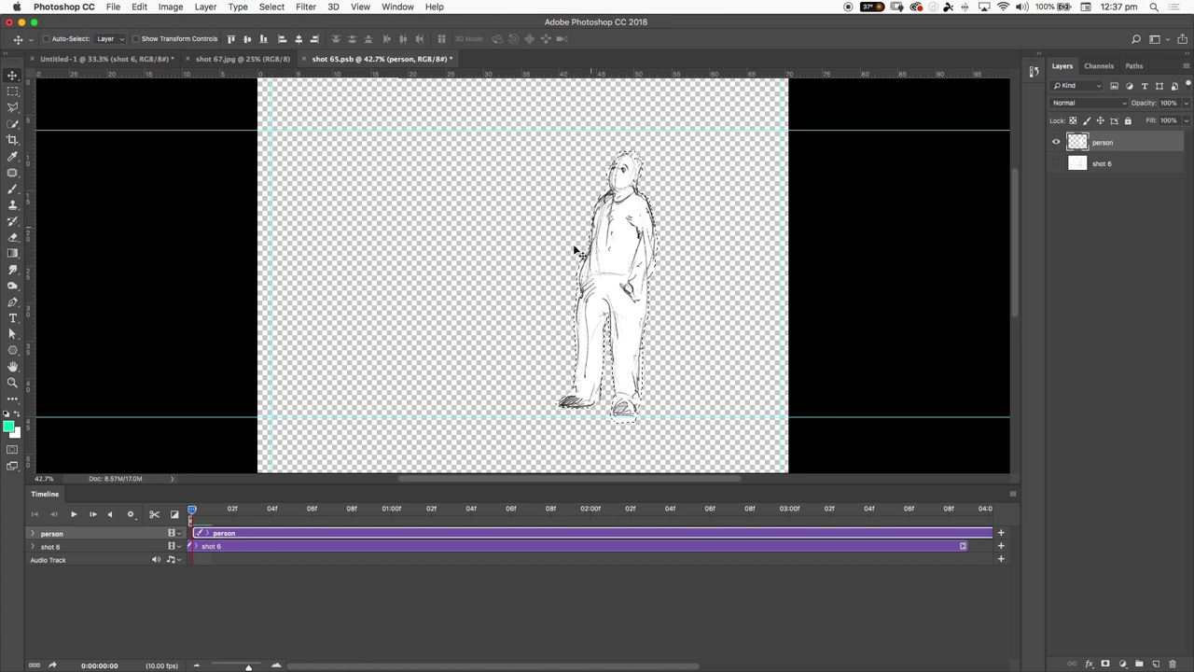
{"action": "left_click", "coordinate": [1056, 162]}
{"action": "left_click", "coordinate": [1057, 142]}
{"action": "left_click", "coordinate": [1079, 164]}
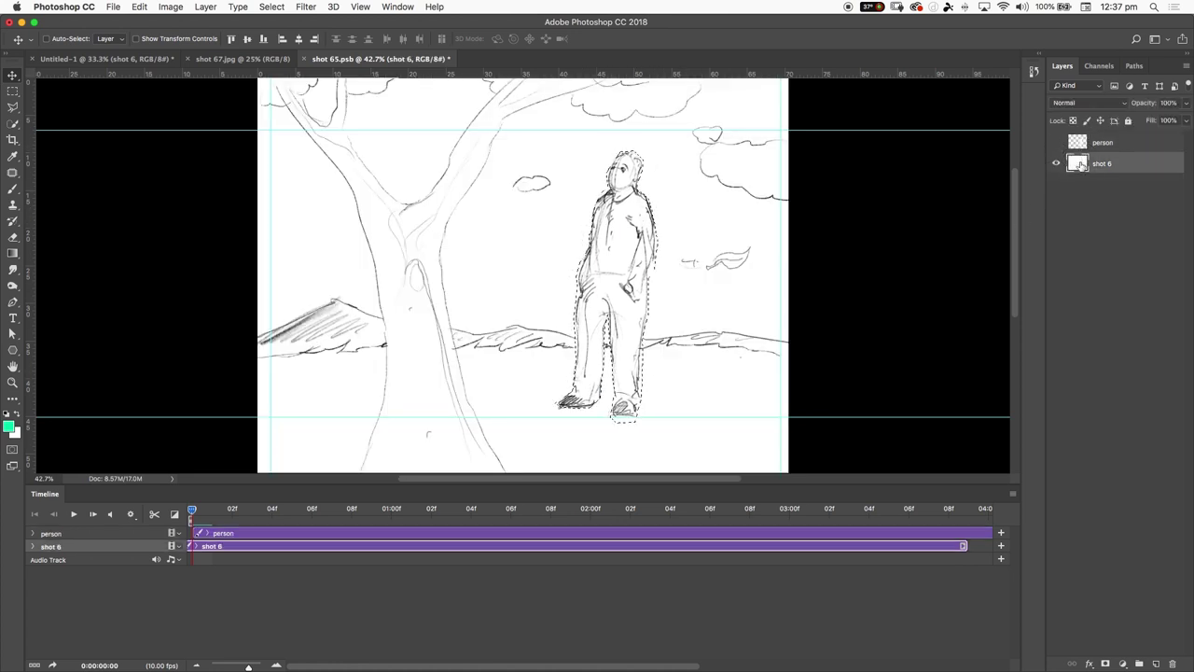
{"action": "key", "text": "super+d"}
{"action": "key", "text": "super+minus"}
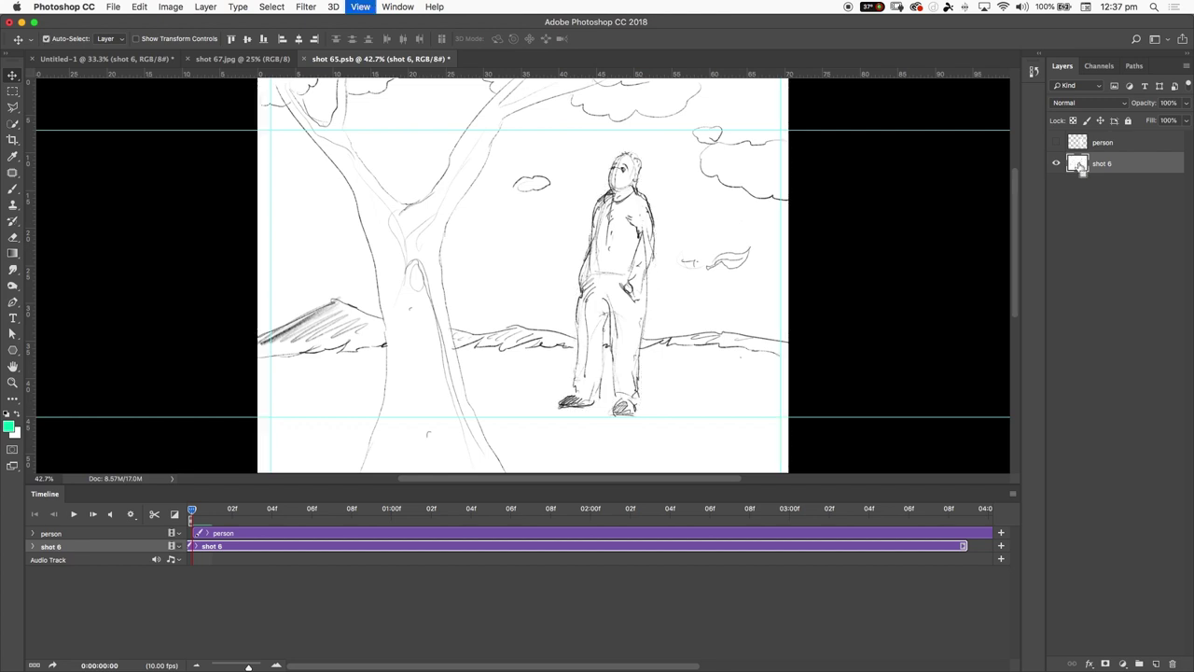
- Load the person layer's outline as a selection while shot 6 stays the active layer, and hide the person layer
{"action": "left_click", "coordinate": [1079, 164], "text": "super"}
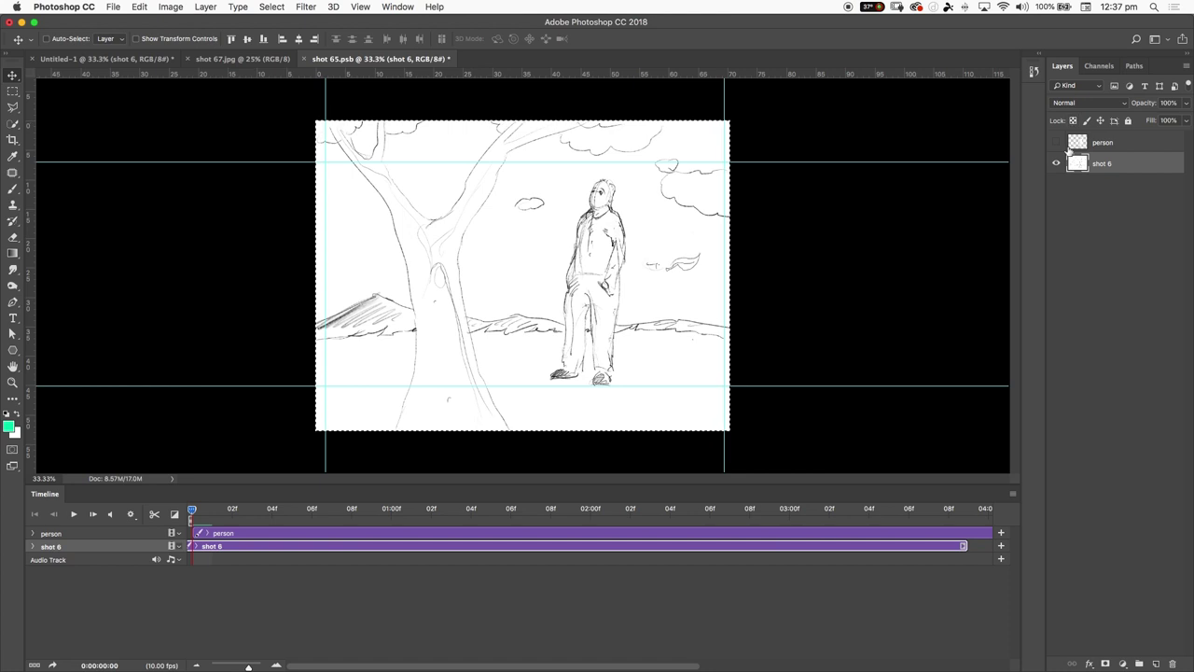
{"action": "left_click", "coordinate": [1056, 142]}
{"action": "left_click", "coordinate": [1076, 144], "text": "super"}
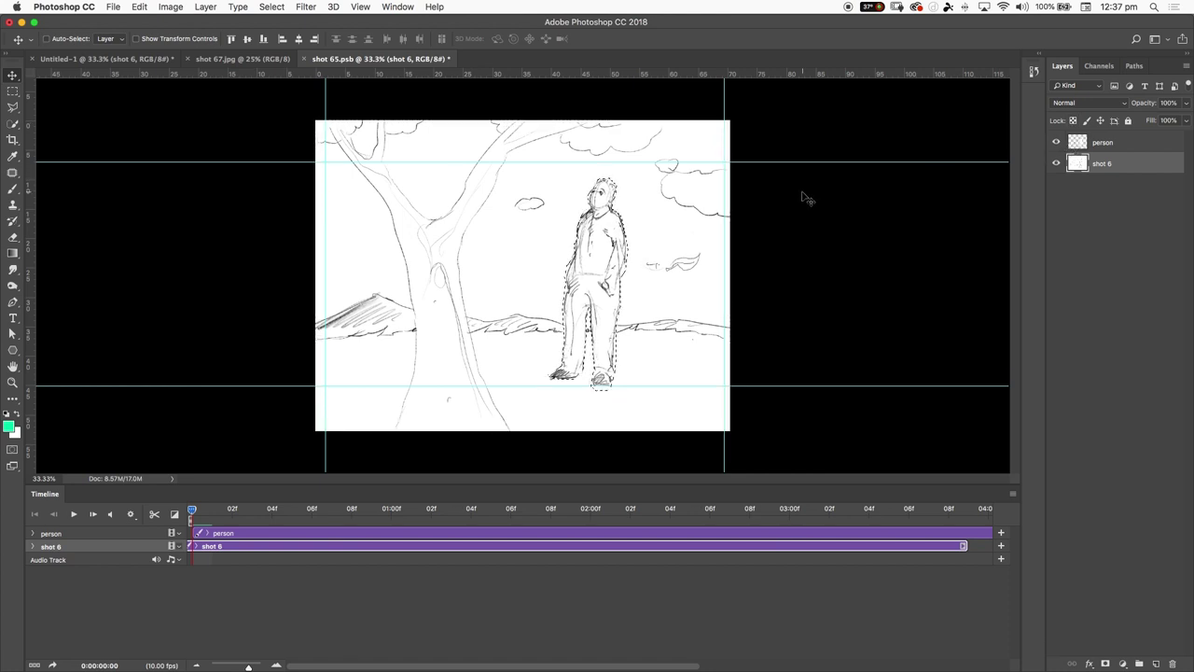
{"action": "left_click", "coordinate": [1056, 143]}
{"action": "key", "text": "super+equal"}
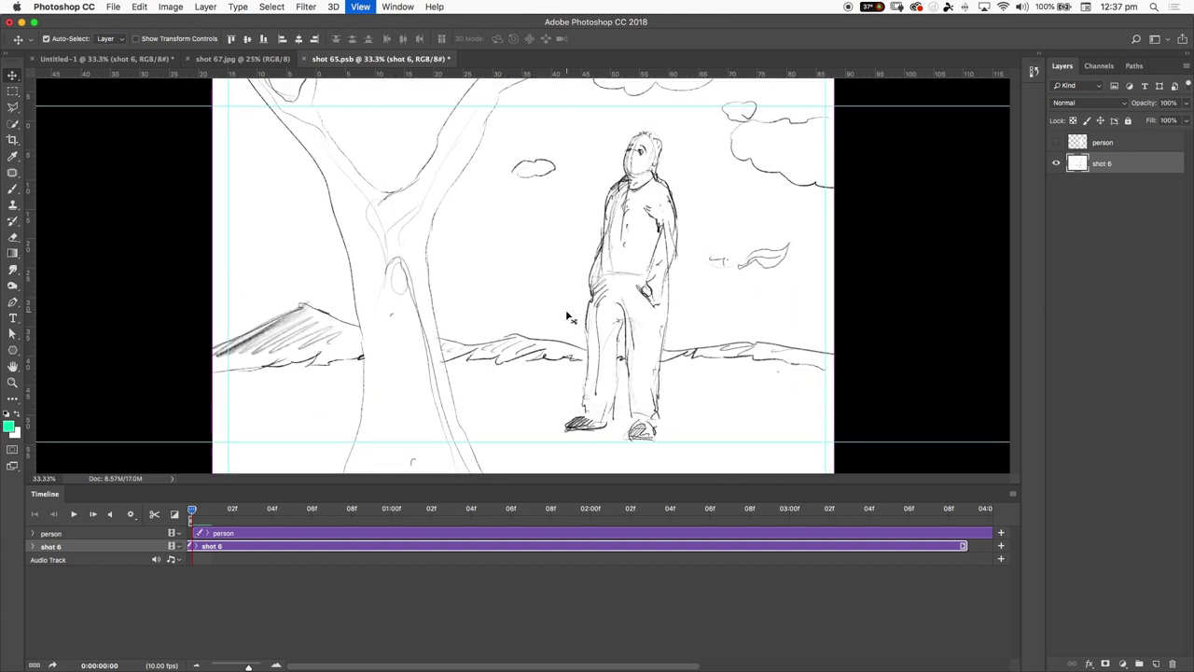
- Try removing the selected figure from shot 6 by deleting it and by painting over it in white, undoing each attempt
{"action": "key", "text": "Delete"}
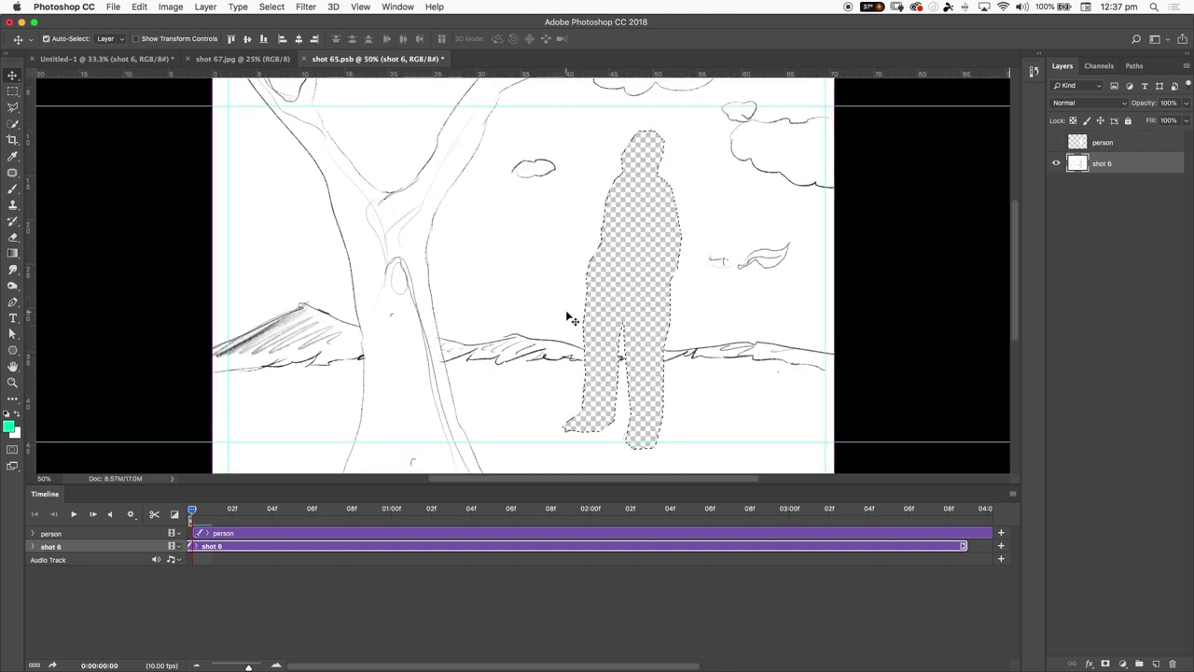
{"action": "key", "text": "super+z"}
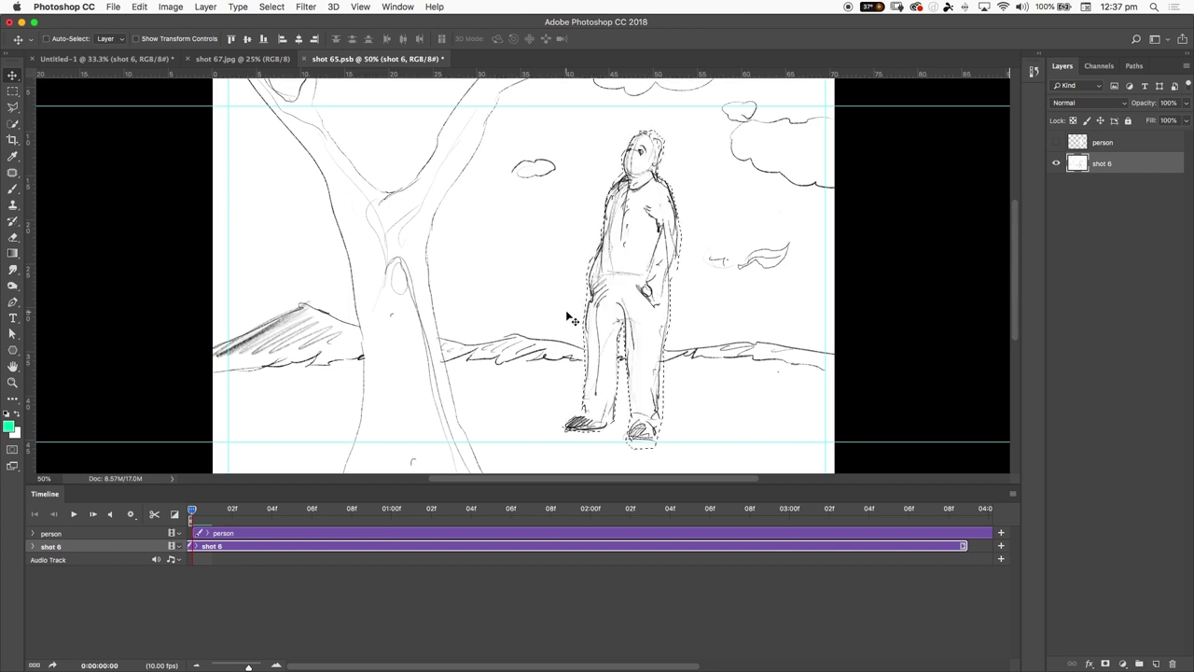
{"action": "key", "text": "b"}
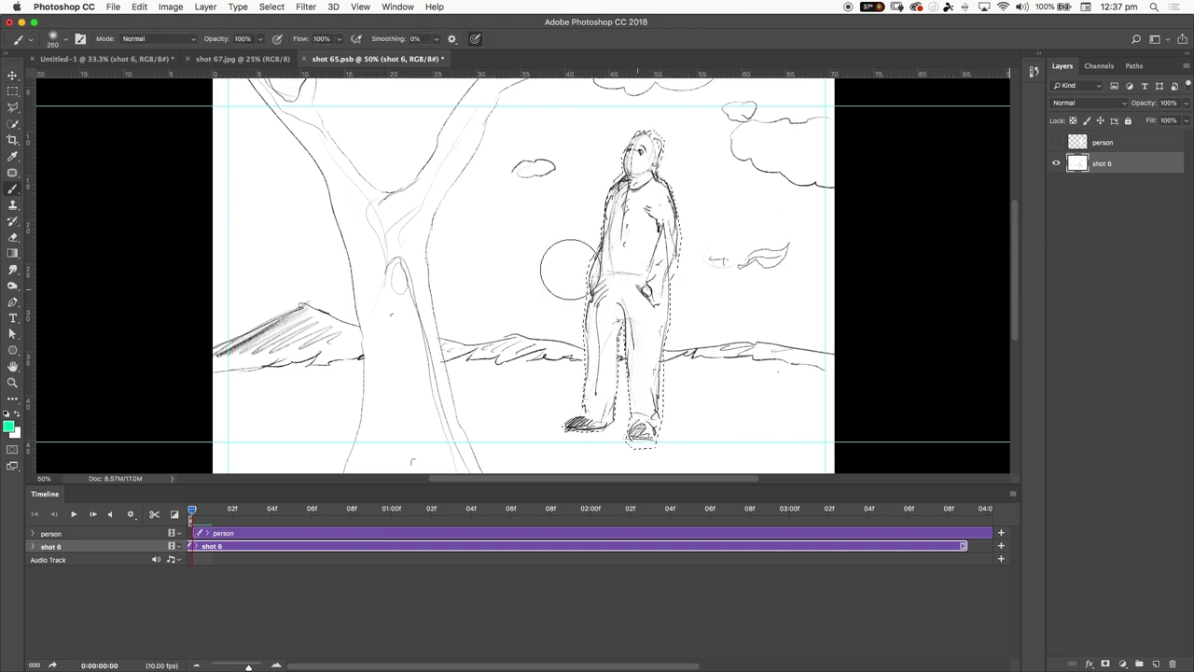
{"action": "key", "text": "x"}
{"action": "left_click", "coordinate": [509, 247]}
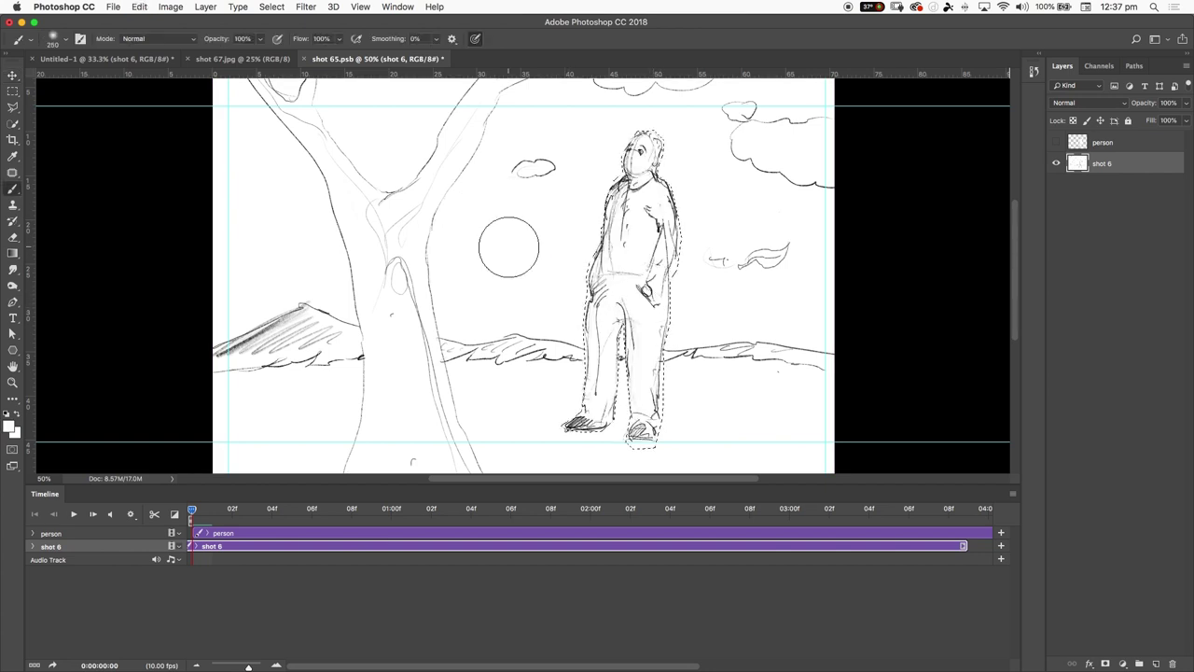
{"action": "mouse_move", "coordinate": [590, 284]}
{"action": "left_mouse_down"}
{"action": "mouse_move", "coordinate": [578, 257]}
{"action": "mouse_move", "coordinate": [649, 201]}
{"action": "mouse_move", "coordinate": [656, 154]}
{"action": "mouse_move", "coordinate": [679, 125]}
{"action": "mouse_move", "coordinate": [753, 266]}
{"action": "mouse_move", "coordinate": [499, 454]}
{"action": "mouse_move", "coordinate": [506, 467]}
{"action": "mouse_move", "coordinate": [726, 342]}
{"action": "mouse_move", "coordinate": [704, 320]}
{"action": "mouse_move", "coordinate": [730, 267]}
{"action": "mouse_move", "coordinate": [645, 259]}
{"action": "mouse_move", "coordinate": [679, 147]}
{"action": "mouse_move", "coordinate": [643, 442]}
{"action": "left_mouse_up"}
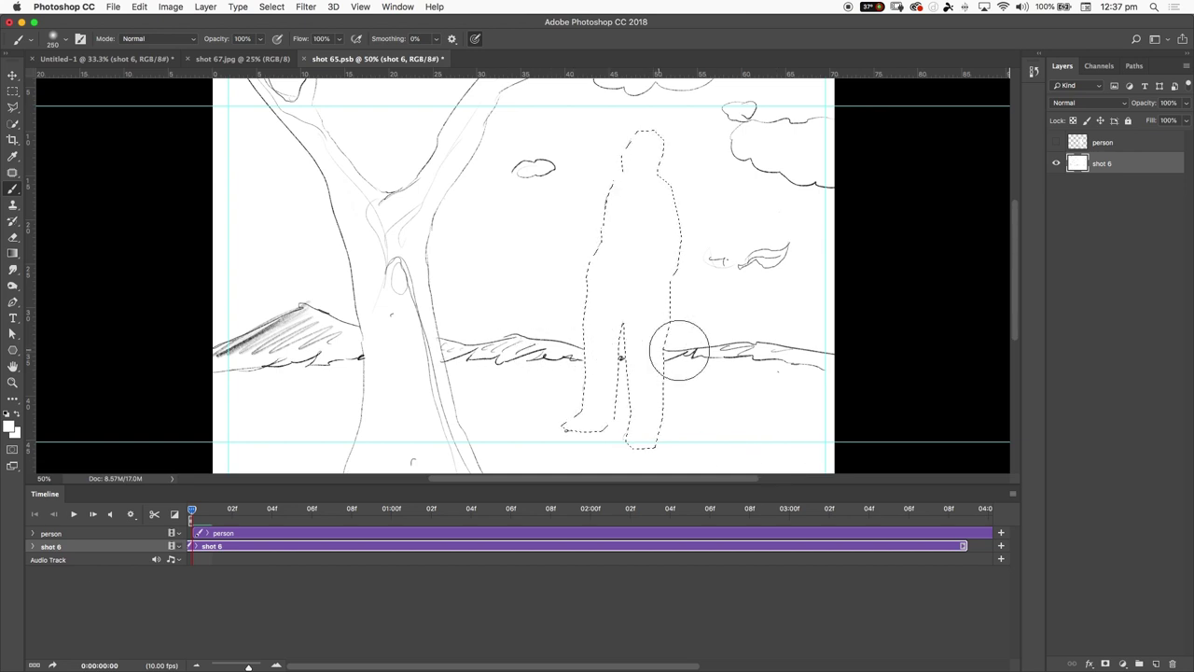
{"action": "key", "text": "super+z"}
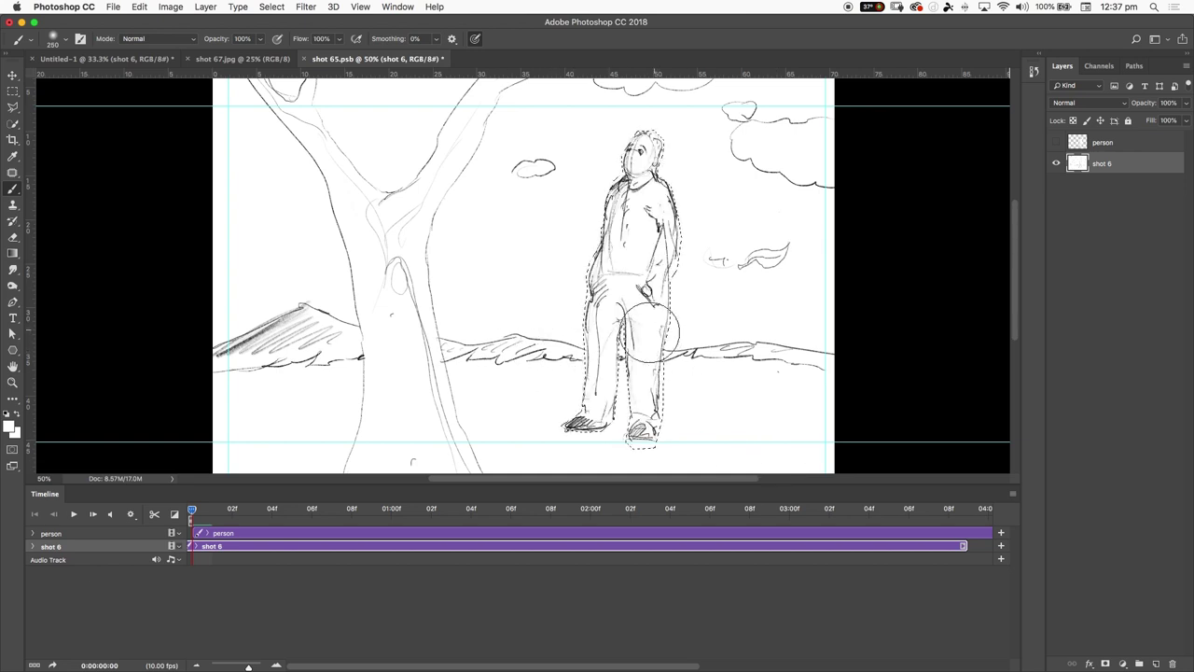
{"action": "mouse_move", "coordinate": [640, 320]}
{"action": "left_mouse_down"}
{"action": "mouse_move", "coordinate": [661, 395]}
{"action": "mouse_move", "coordinate": [650, 432]}
{"action": "mouse_move", "coordinate": [516, 331]}
{"action": "mouse_move", "coordinate": [659, 186]}
{"action": "mouse_move", "coordinate": [715, 208]}
{"action": "left_mouse_up"}
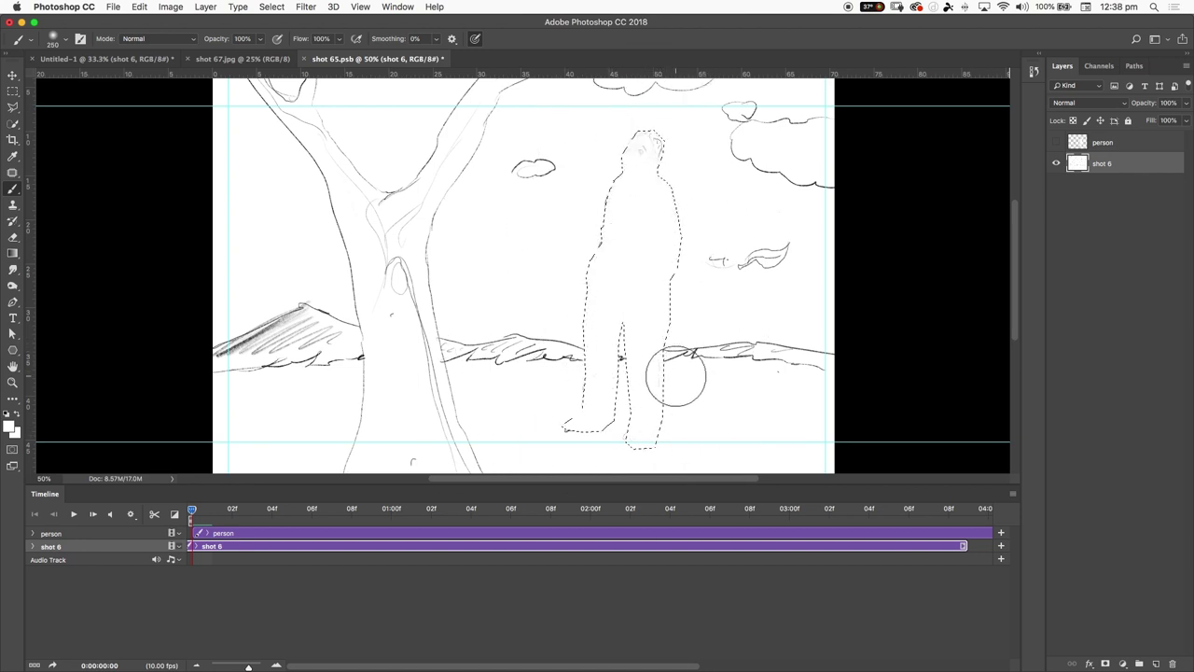
{"action": "key", "text": "super+alt+z"}
{"action": "key", "text": "super+alt+z"}
{"action": "key", "text": "super+alt+z"}
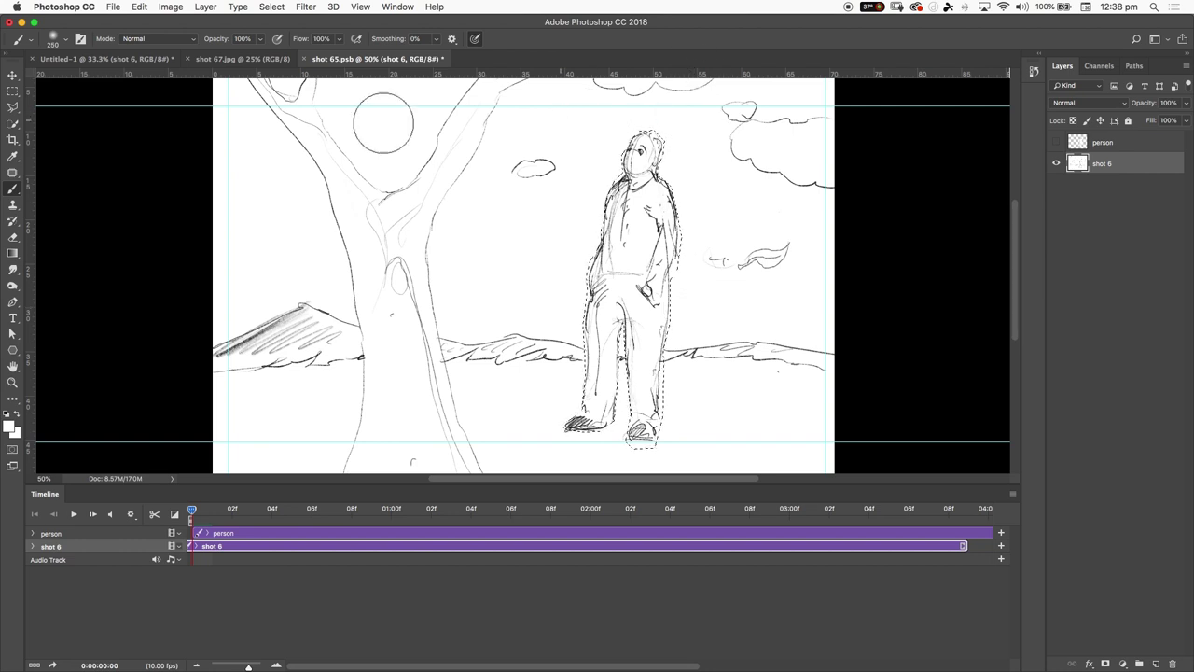
- Try a Content-Aware fill at 100% opacity on the figure selection in shot 6, and undo it
{"action": "left_click", "coordinate": [113, 7]}
{"action": "mouse_move", "coordinate": [140, 7]}
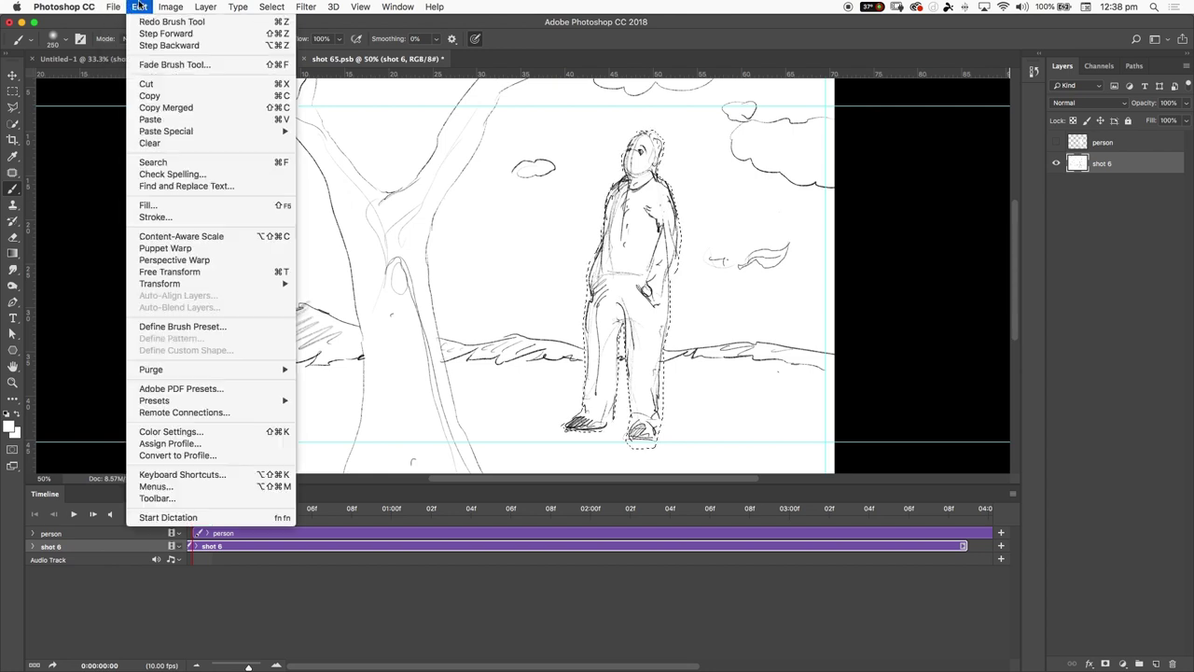
{"action": "left_click", "coordinate": [149, 205]}
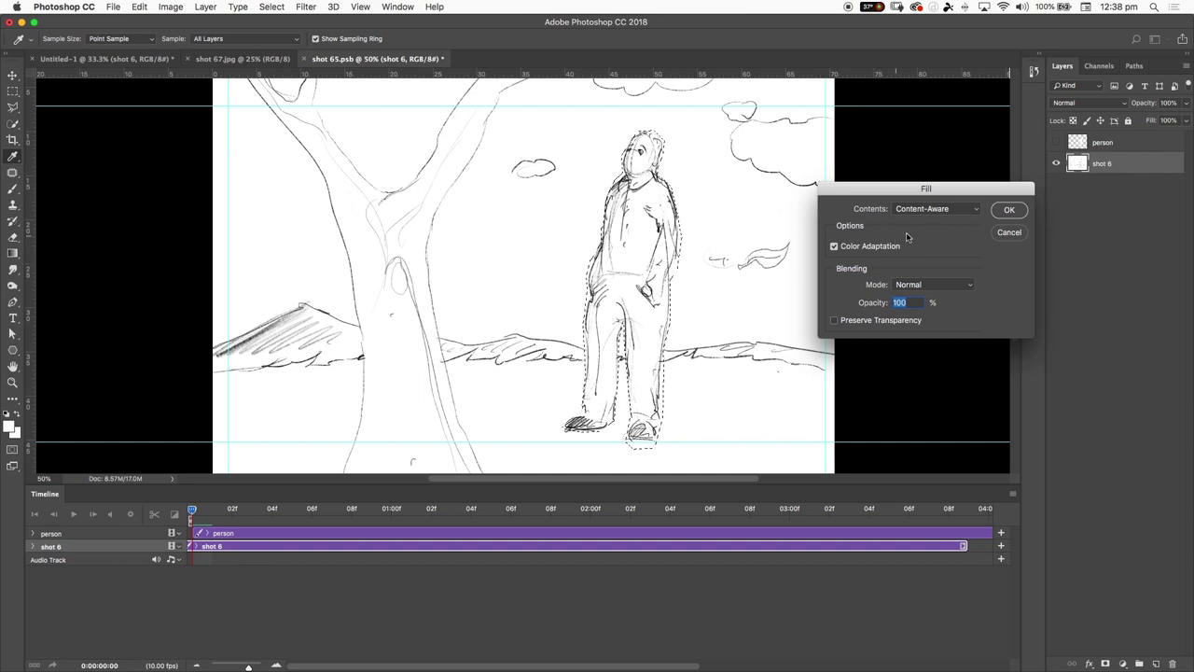
{"action": "left_click", "coordinate": [933, 209]}
{"action": "left_click", "coordinate": [923, 209]}
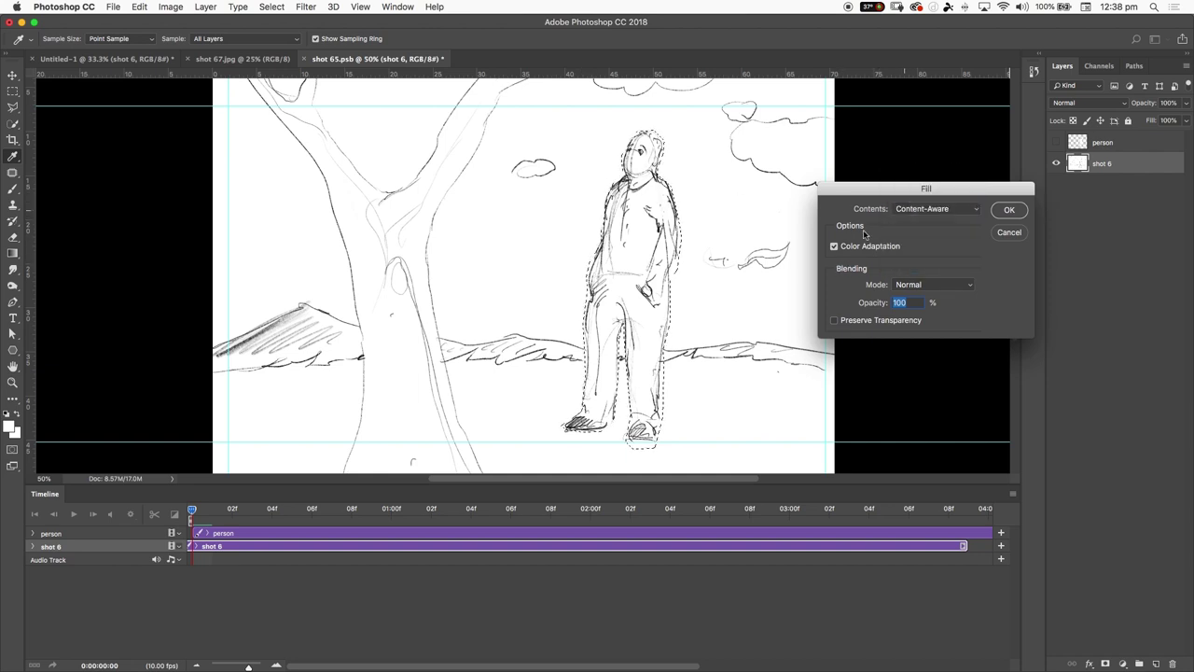
{"action": "left_click", "coordinate": [1000, 209]}
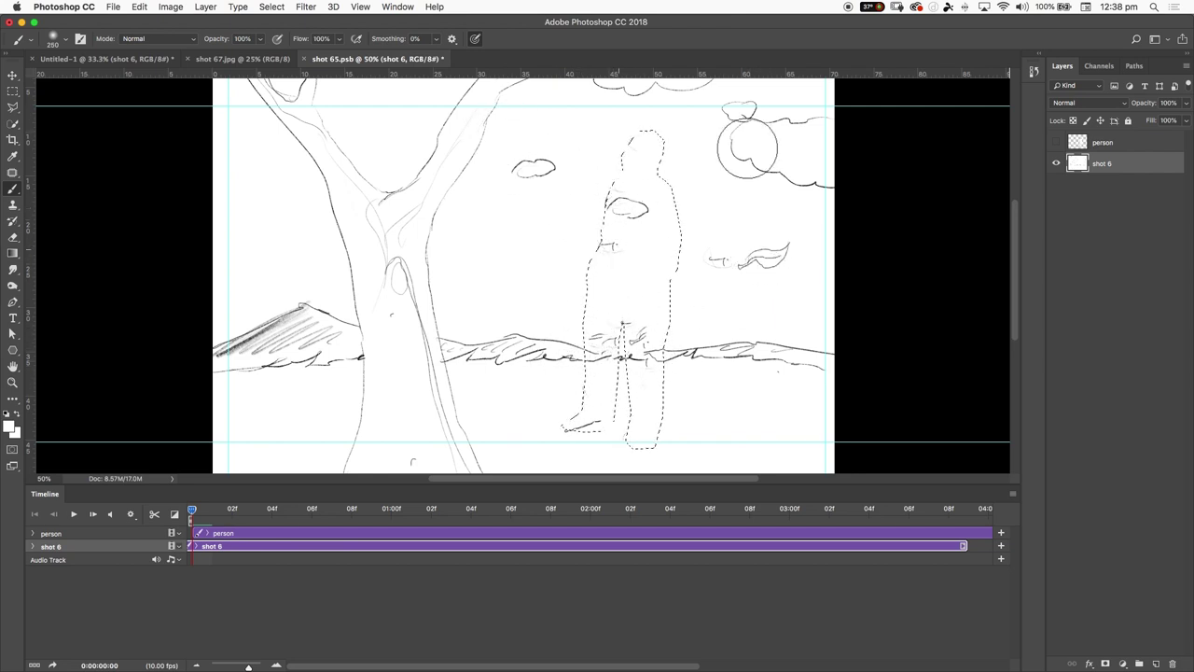
{"action": "key", "text": "super+z"}
{"action": "key", "text": "super+shift+z"}
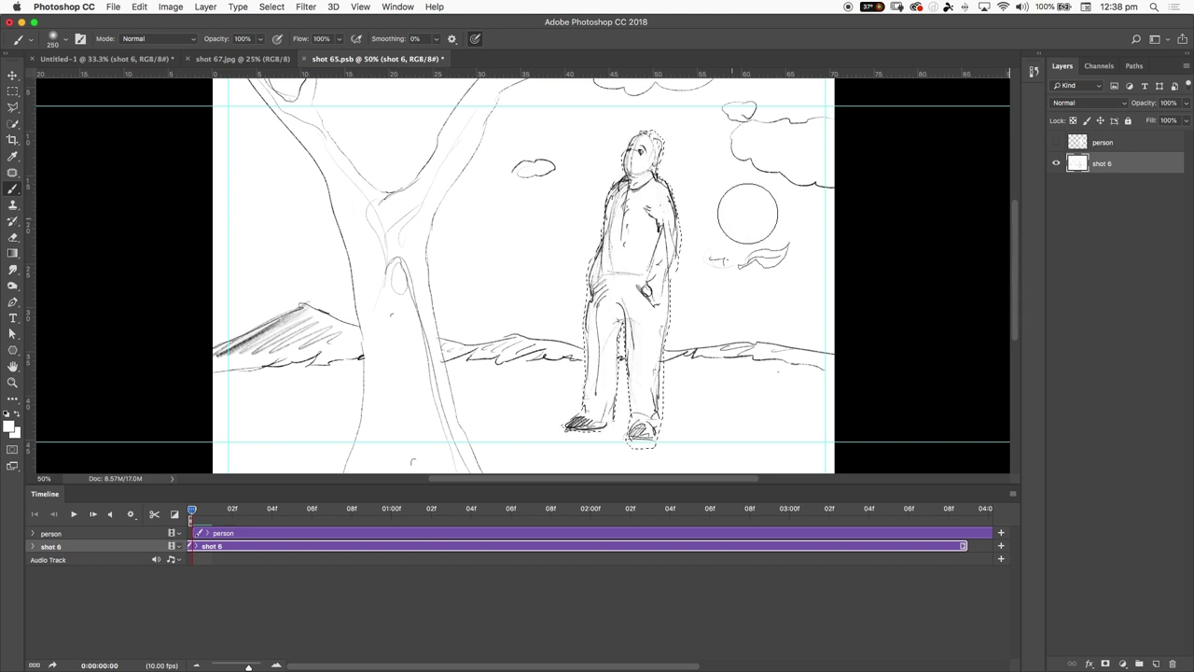
- Expand the selection around the figure by 10 pixels
{"action": "left_click_drag", "start_coordinate": [737, 233], "coordinate": [591, 171]}
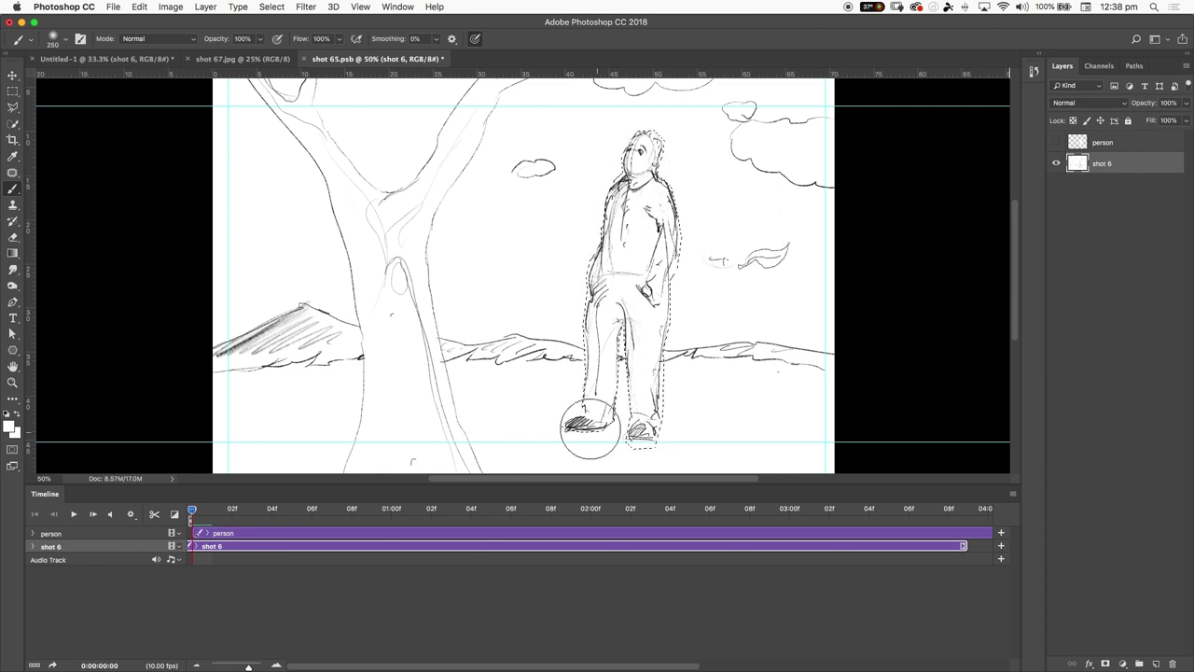
{"action": "left_click", "coordinate": [272, 7]}
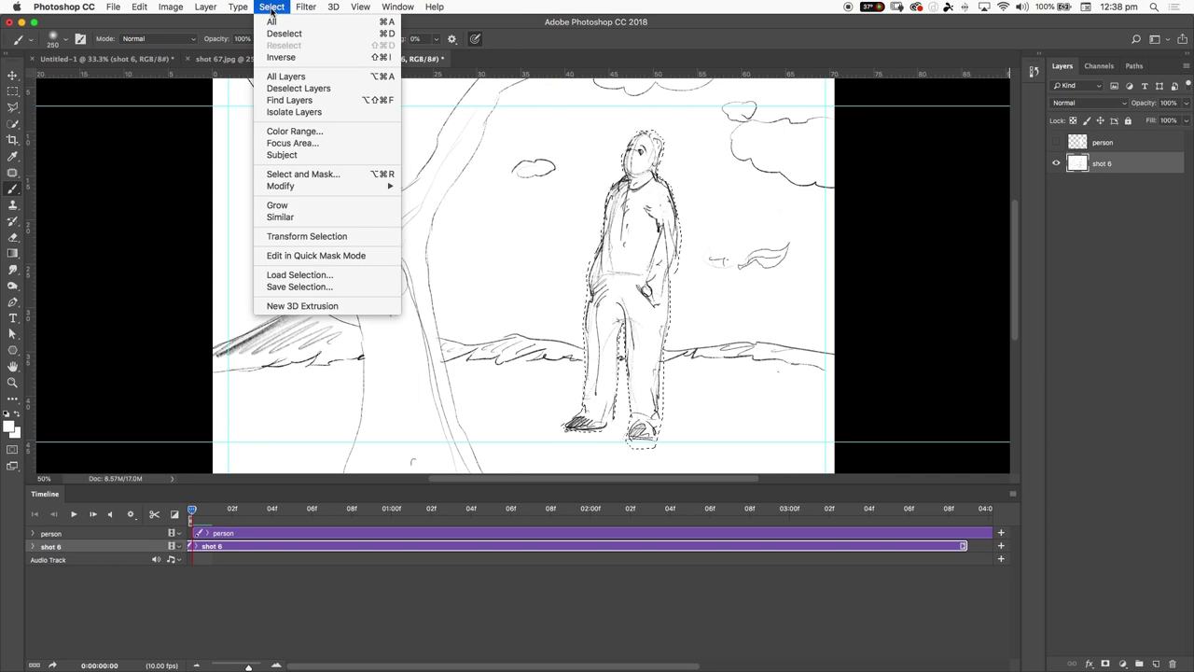
{"action": "mouse_move", "coordinate": [302, 191]}
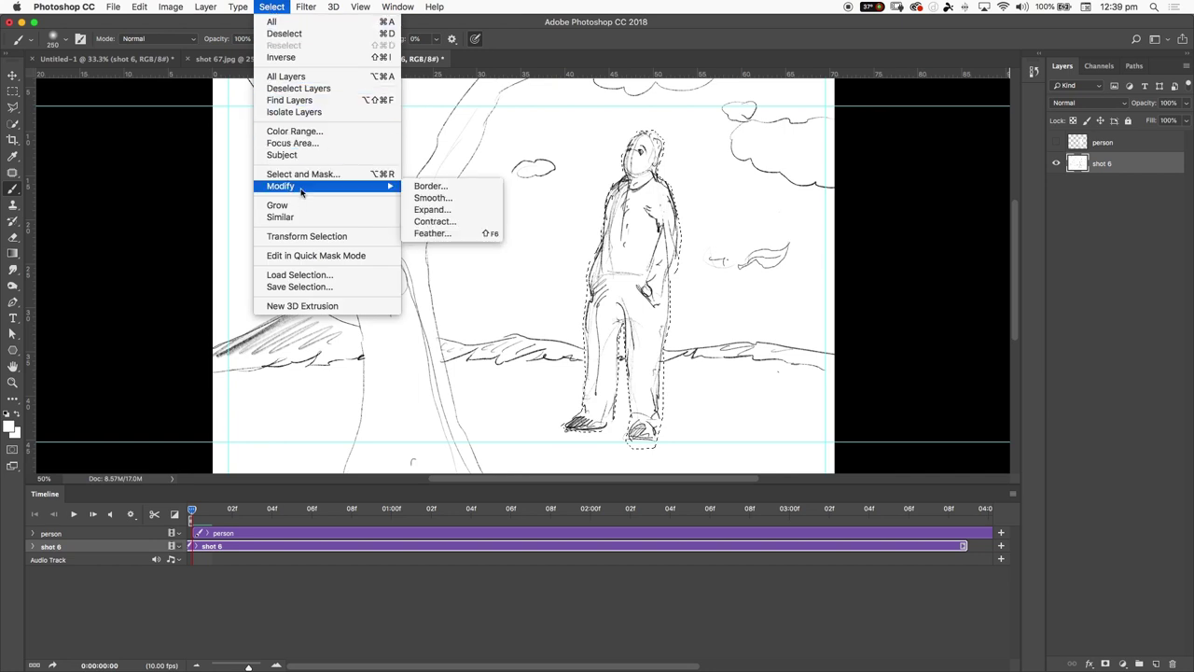
{"action": "left_click", "coordinate": [464, 209]}
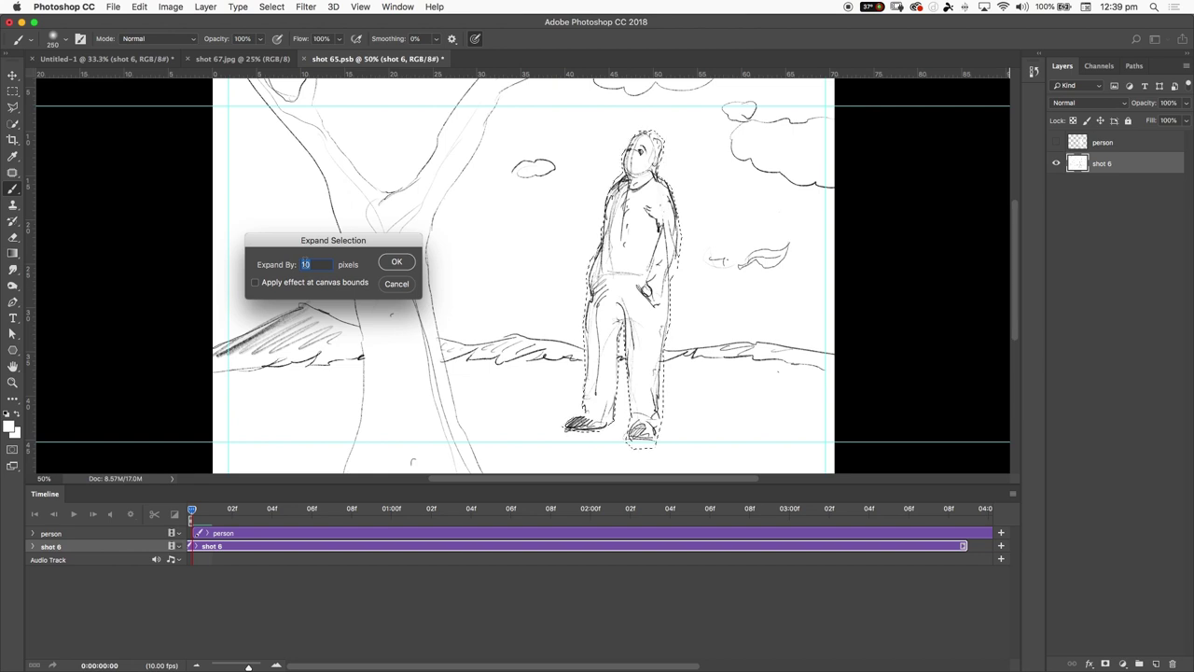
{"action": "left_click", "coordinate": [395, 264]}
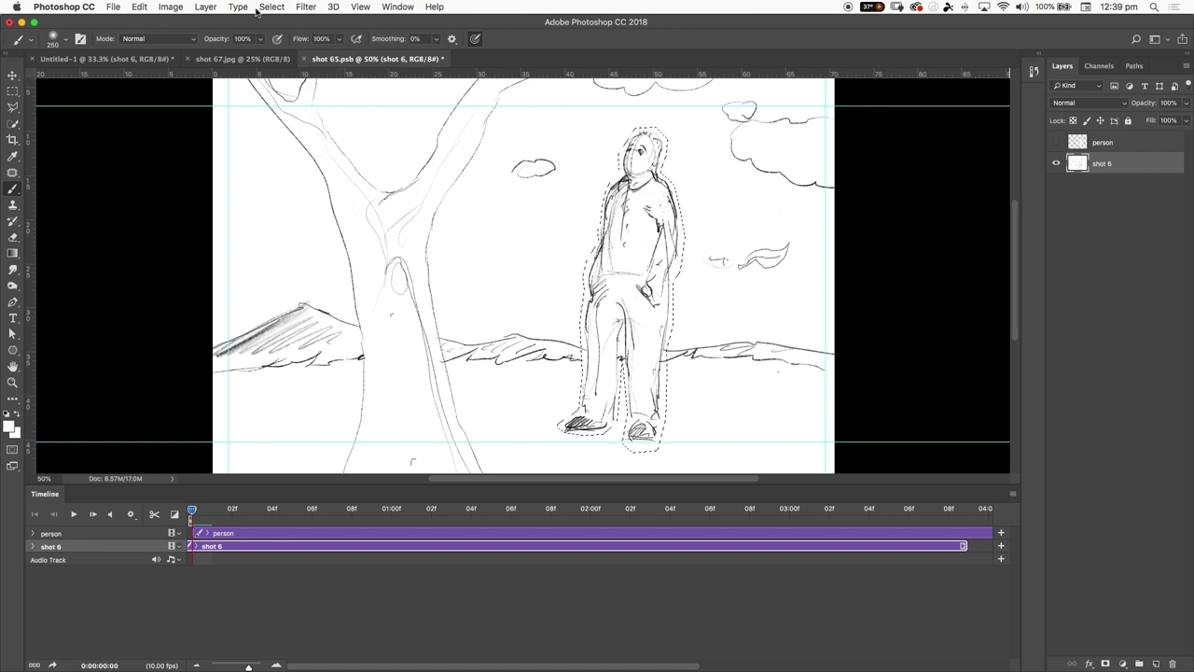
- Fill the expanded figure selection on shot 6 with Content-Aware at 100% opacity and Color Adaptation, and deselect
{"action": "left_click", "coordinate": [139, 7]}
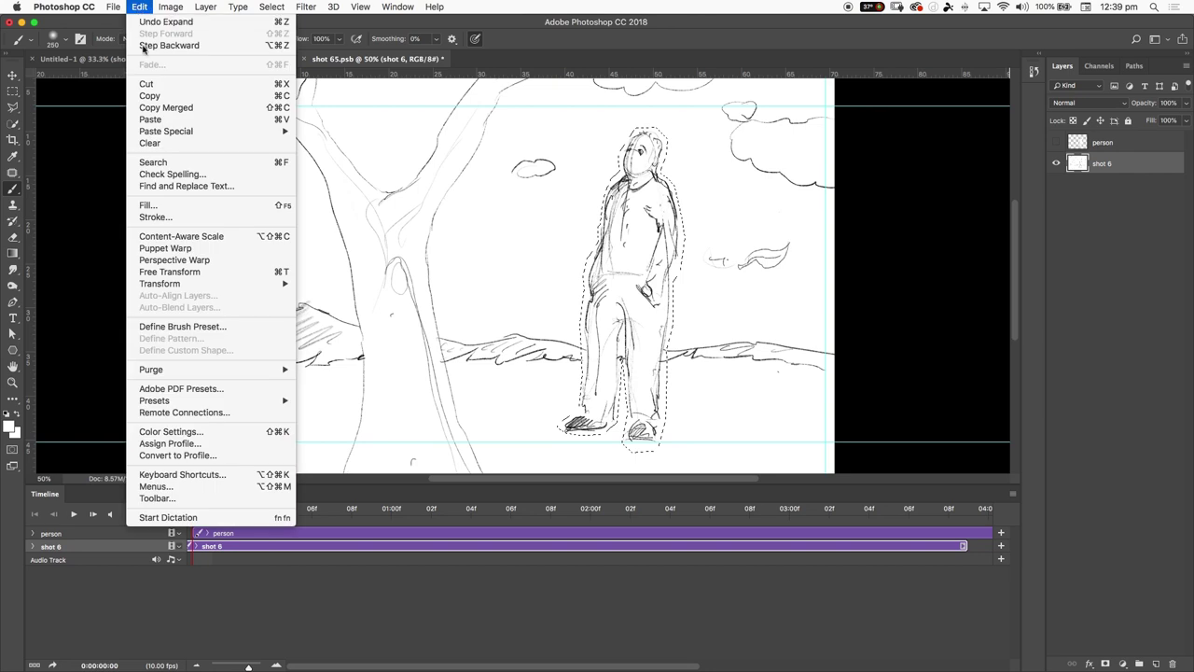
{"action": "left_click", "coordinate": [213, 204]}
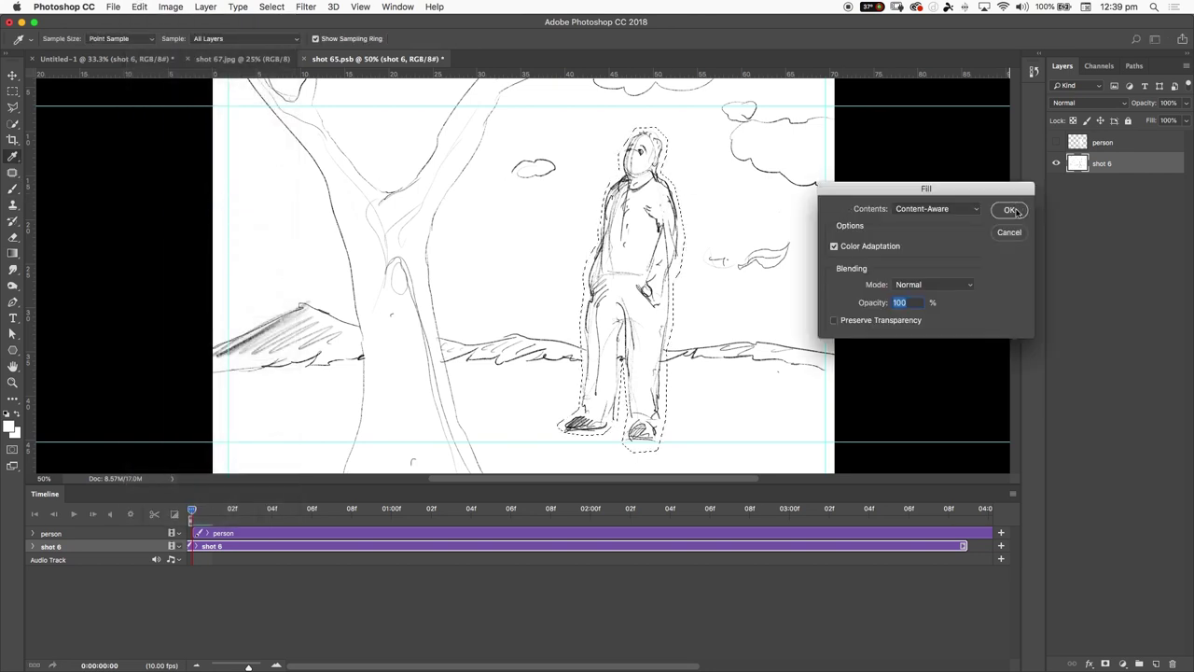
{"action": "left_click", "coordinate": [1015, 210]}
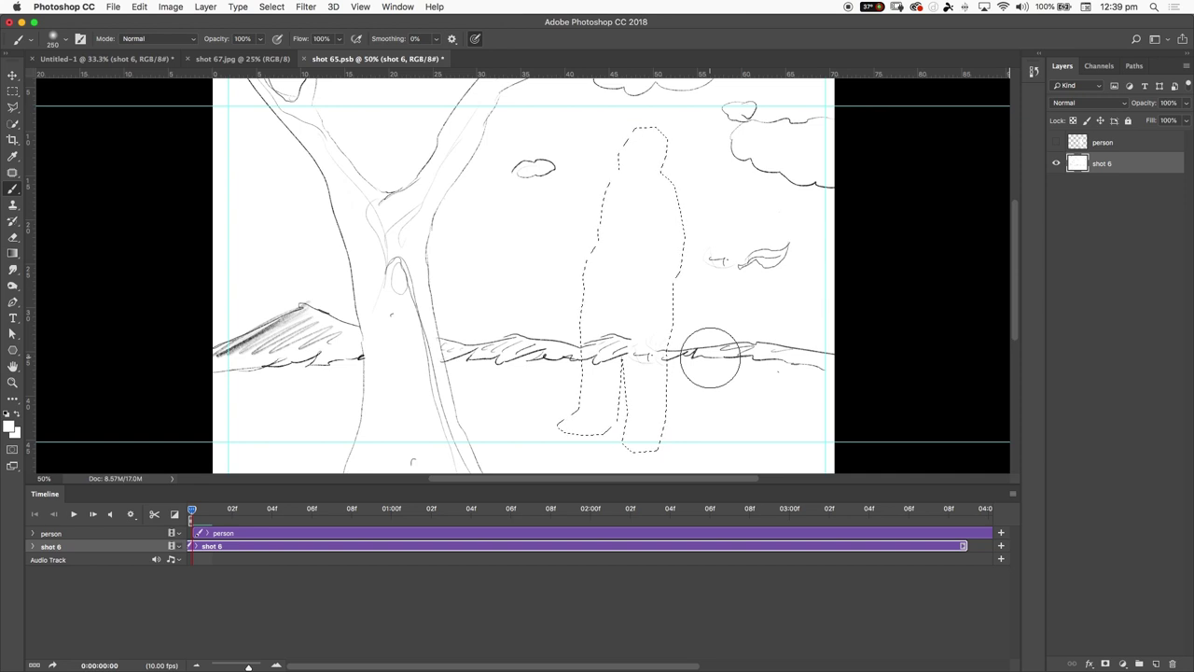
{"action": "key", "text": "super+d"}
{"action": "key", "text": "super+minus"}
{"action": "key", "text": "super+equal"}
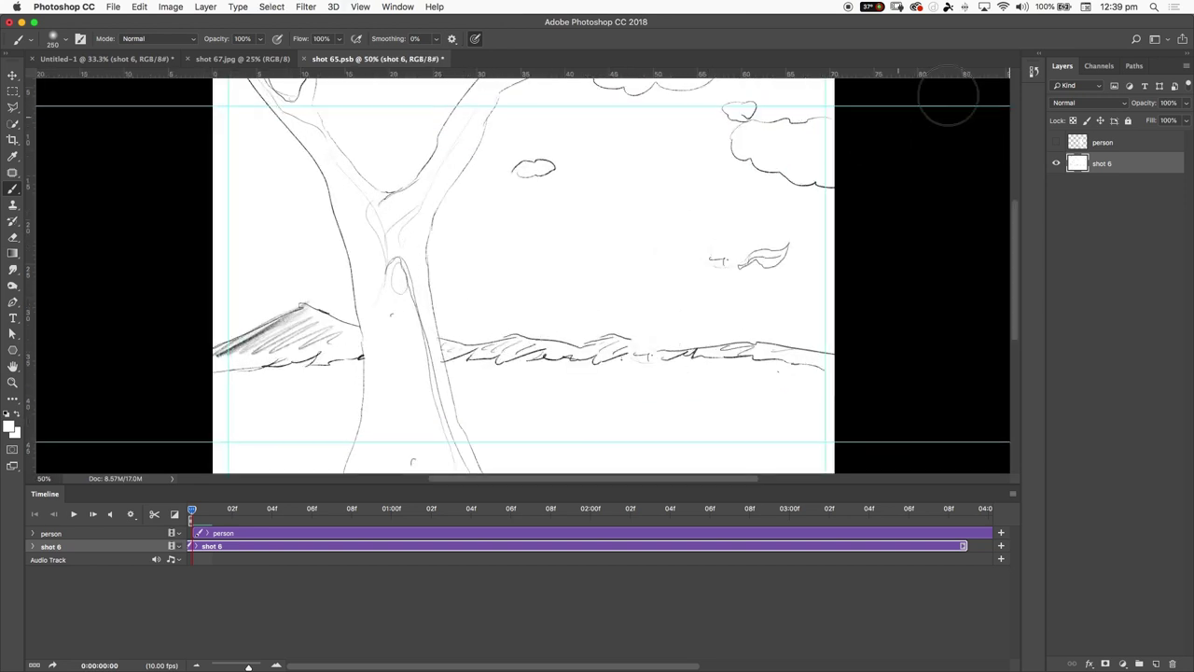
- Compare the scene with and without the figure by toggling the person layer's visibility, leaving it hidden
{"action": "left_click", "coordinate": [1057, 142]}
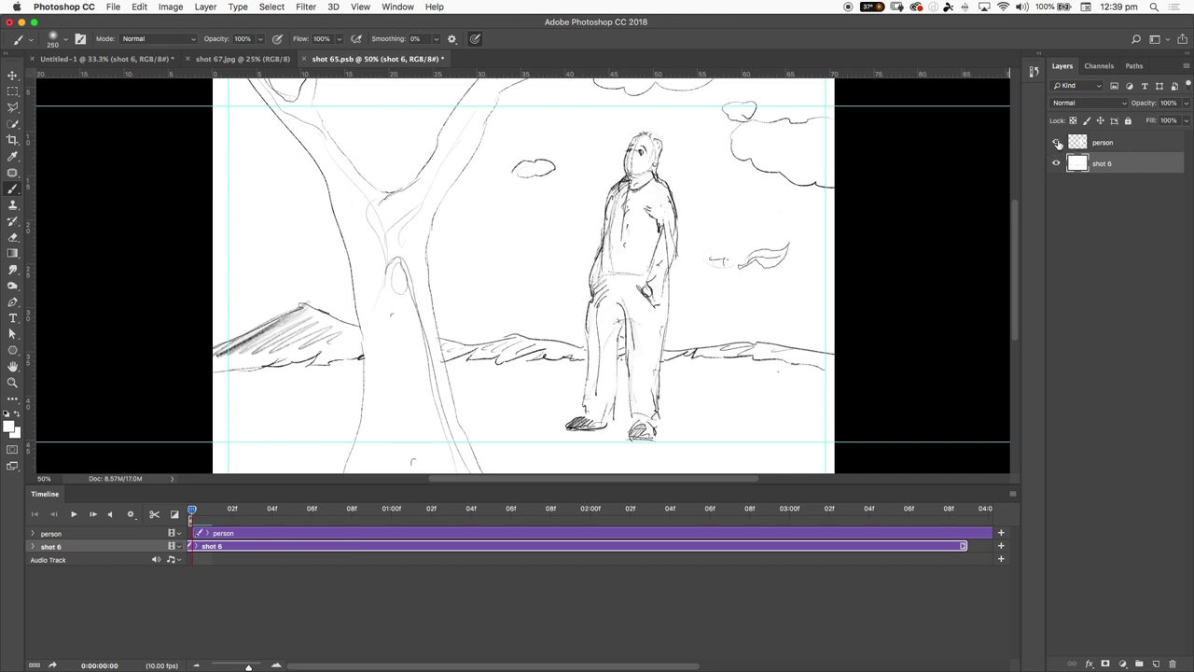
{"action": "left_click", "coordinate": [1057, 142]}
{"action": "left_click", "coordinate": [1057, 142]}
{"action": "left_click", "coordinate": [1057, 142]}
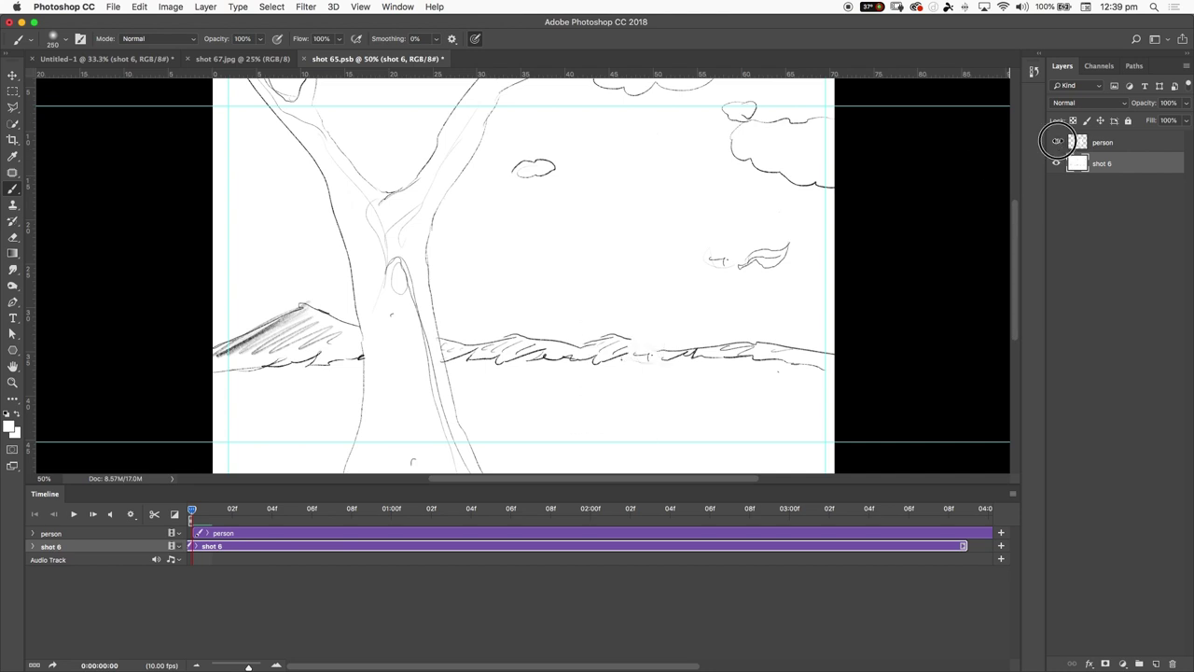
{"action": "left_click", "coordinate": [1057, 142]}
{"action": "left_click", "coordinate": [1057, 142]}
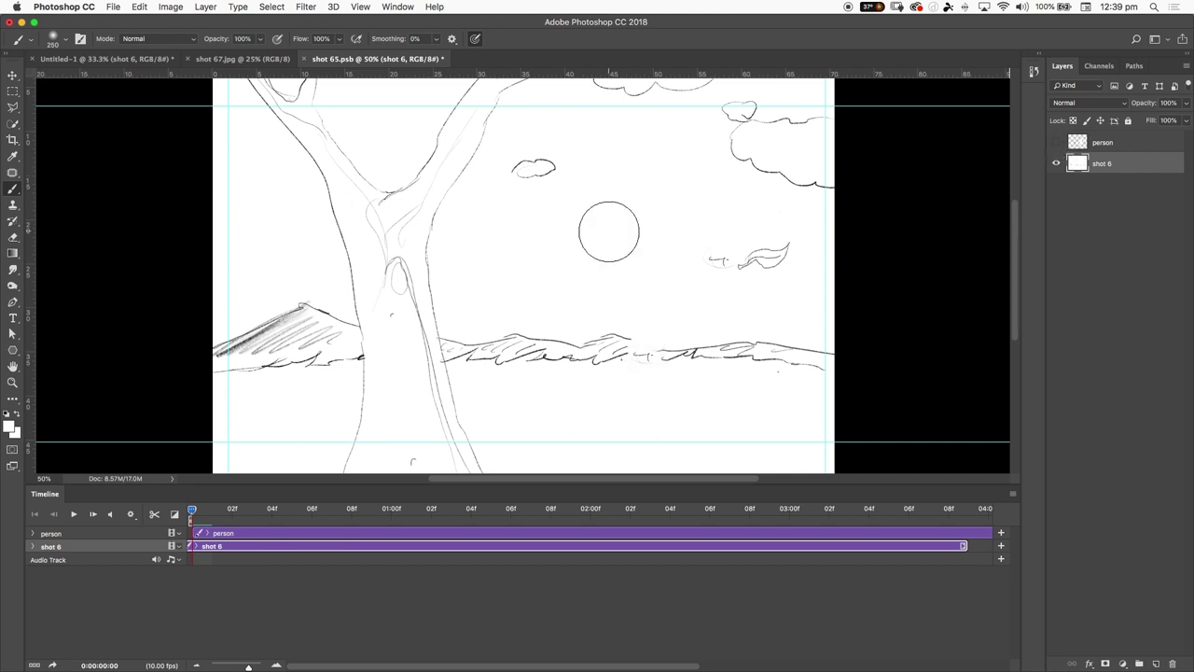
- Select the tree trunk and the lower part of its left branch on shot 6 with a size 45 Quick Selection brush
{"action": "left_click", "coordinate": [11, 109]}
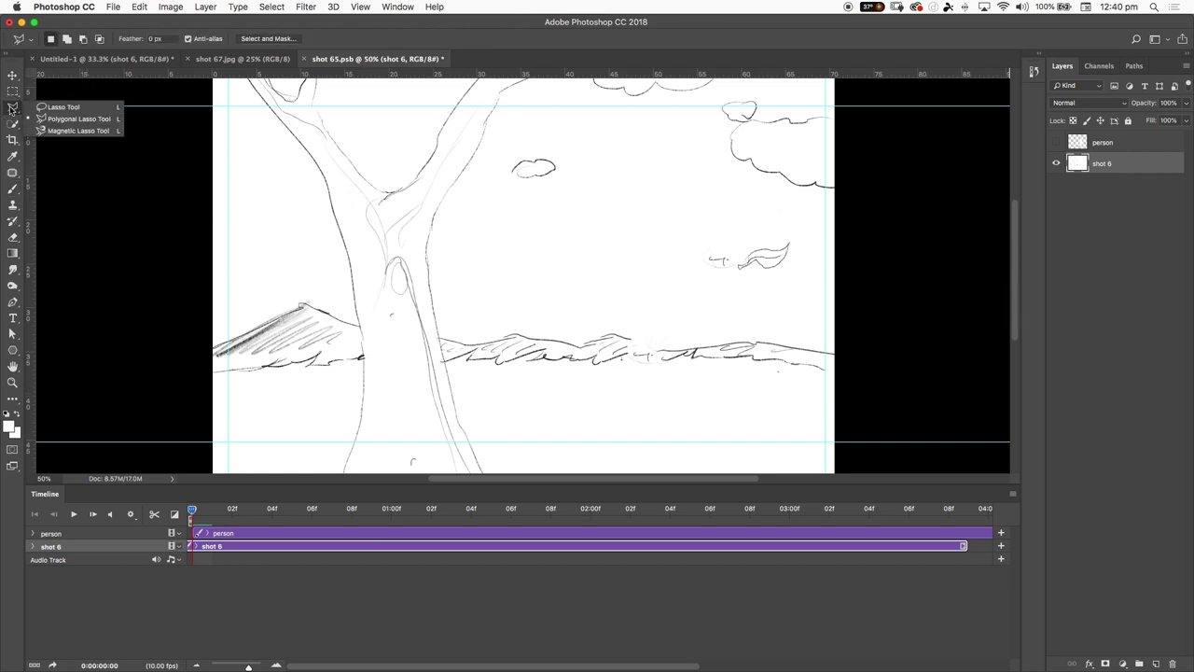
{"action": "left_click", "coordinate": [13, 123]}
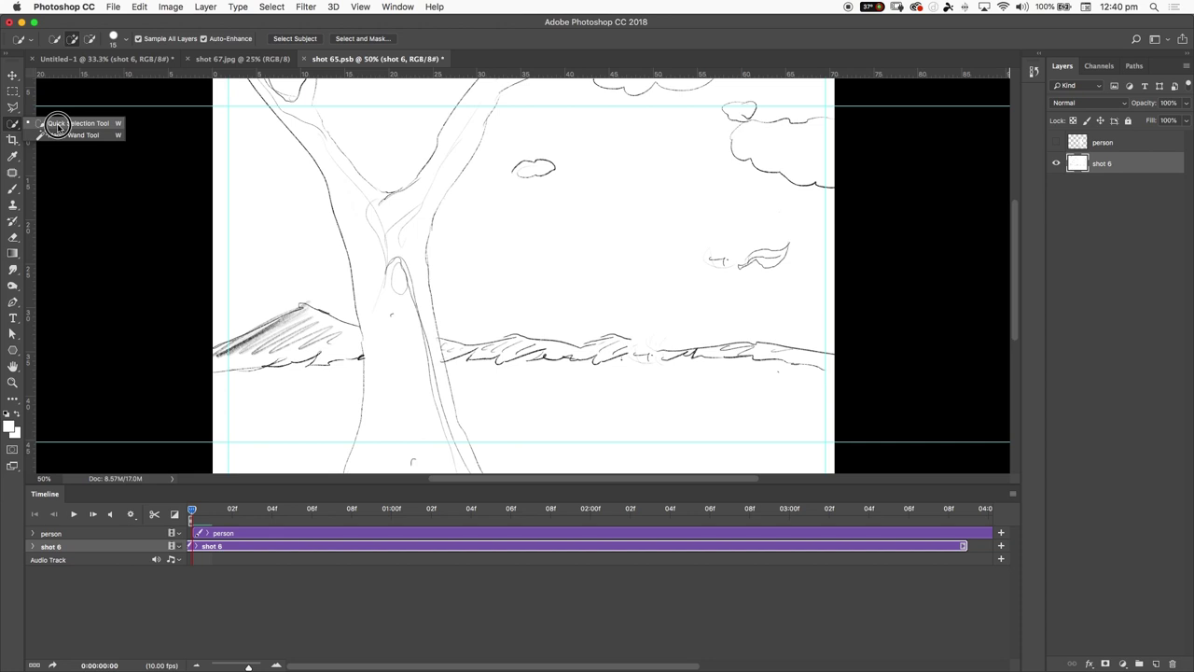
{"action": "left_click", "coordinate": [57, 125]}
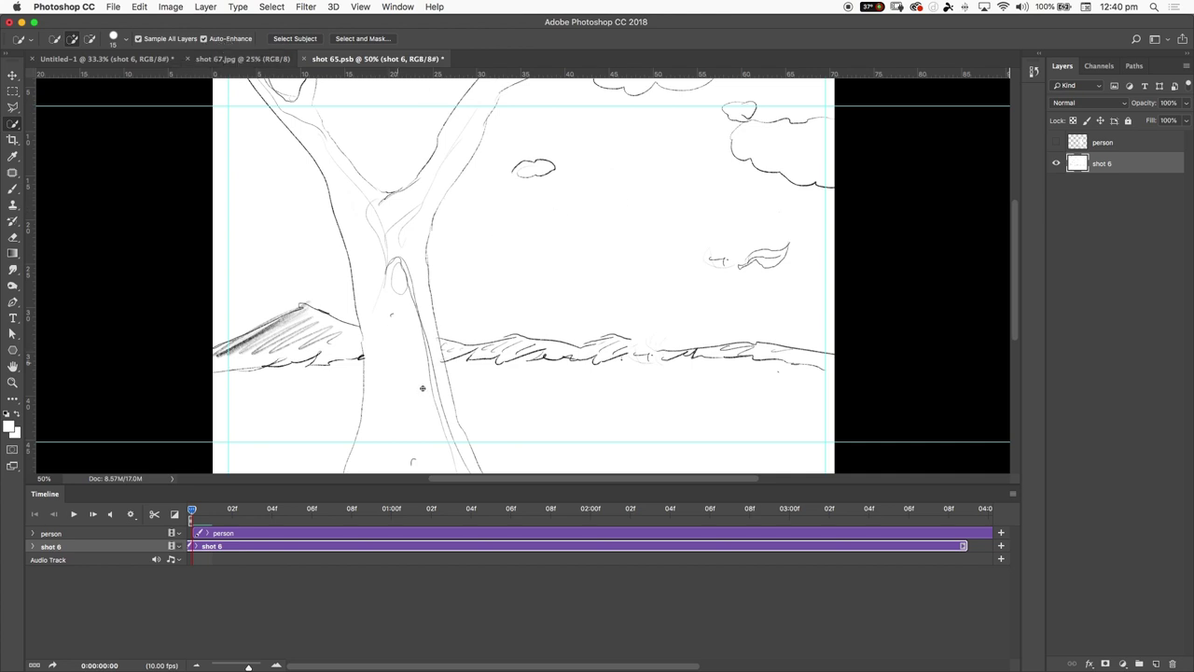
{"action": "key", "text": "bracketright"}
{"action": "key", "text": "bracketright"}
{"action": "scroll", "coordinate": [402, 401], "scroll_direction": "down", "scroll_amount": 3}
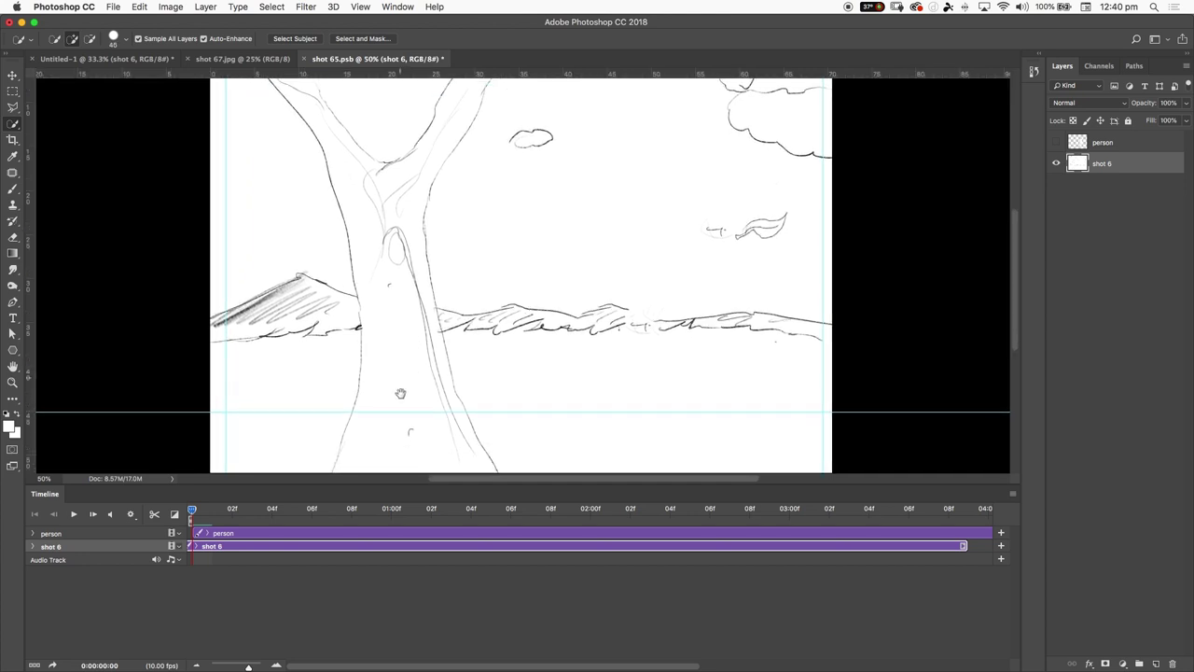
{"action": "key", "text": "super+minus"}
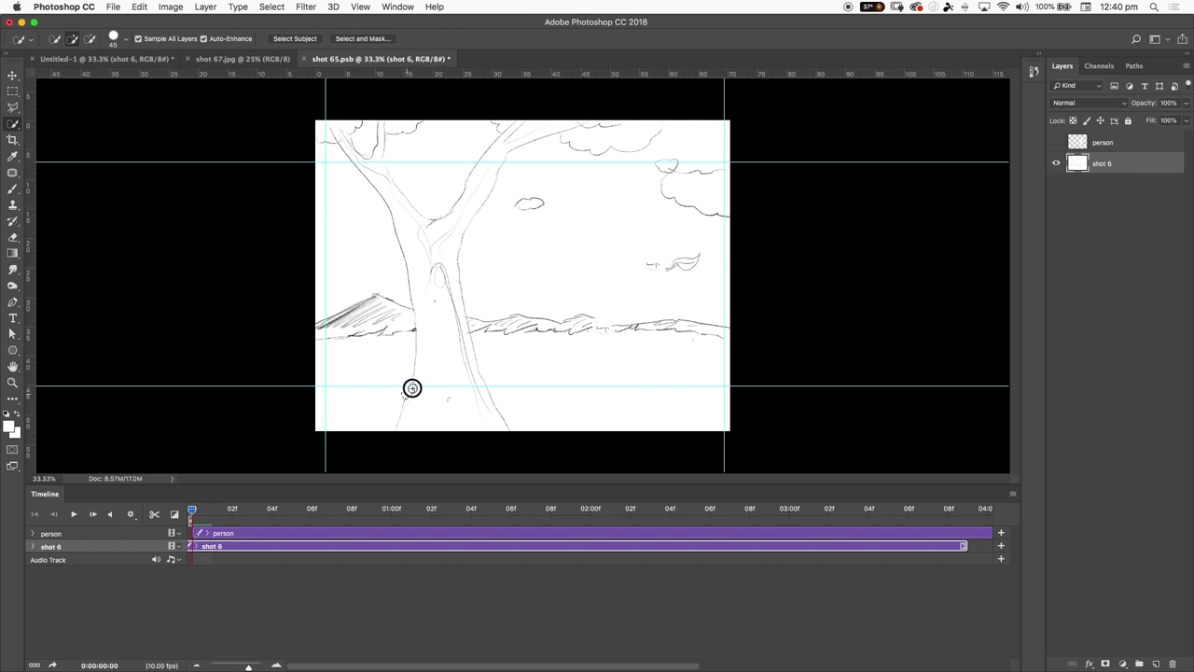
{"action": "left_click", "coordinate": [421, 397]}
{"action": "key", "text": "super+d"}
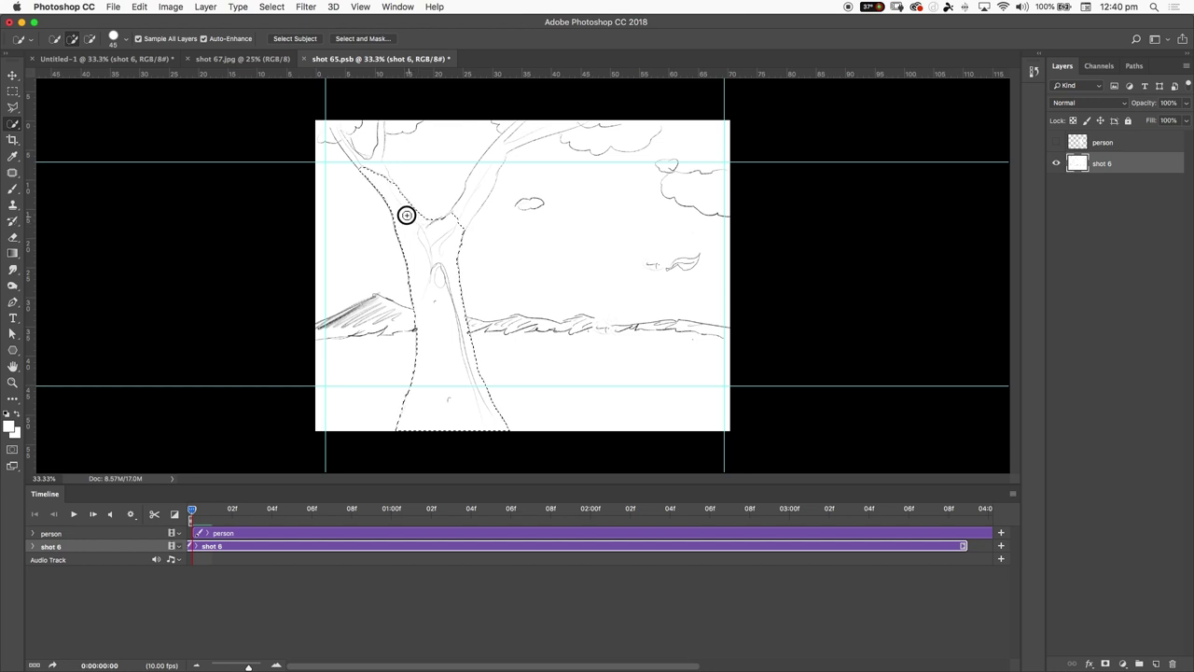
- Extend the quick selection along both upper branches and over the foliage at the upper edge of the drawing
{"action": "left_click_drag", "start_coordinate": [376, 177], "coordinate": [376, 174]}
{"action": "key", "text": "super+z"}
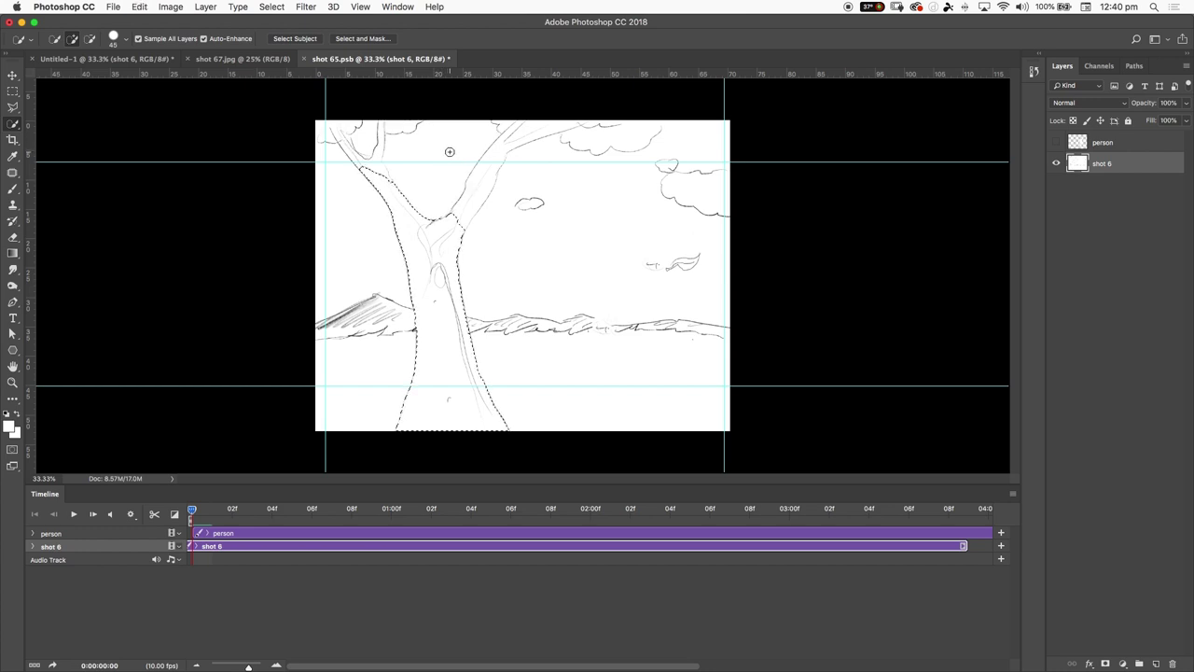
{"action": "mouse_move", "coordinate": [381, 170]}
{"action": "left_mouse_down"}
{"action": "mouse_move", "coordinate": [413, 168]}
{"action": "mouse_move", "coordinate": [369, 143]}
{"action": "mouse_move", "coordinate": [430, 175]}
{"action": "mouse_move", "coordinate": [380, 124]}
{"action": "mouse_move", "coordinate": [327, 127]}
{"action": "left_mouse_up"}
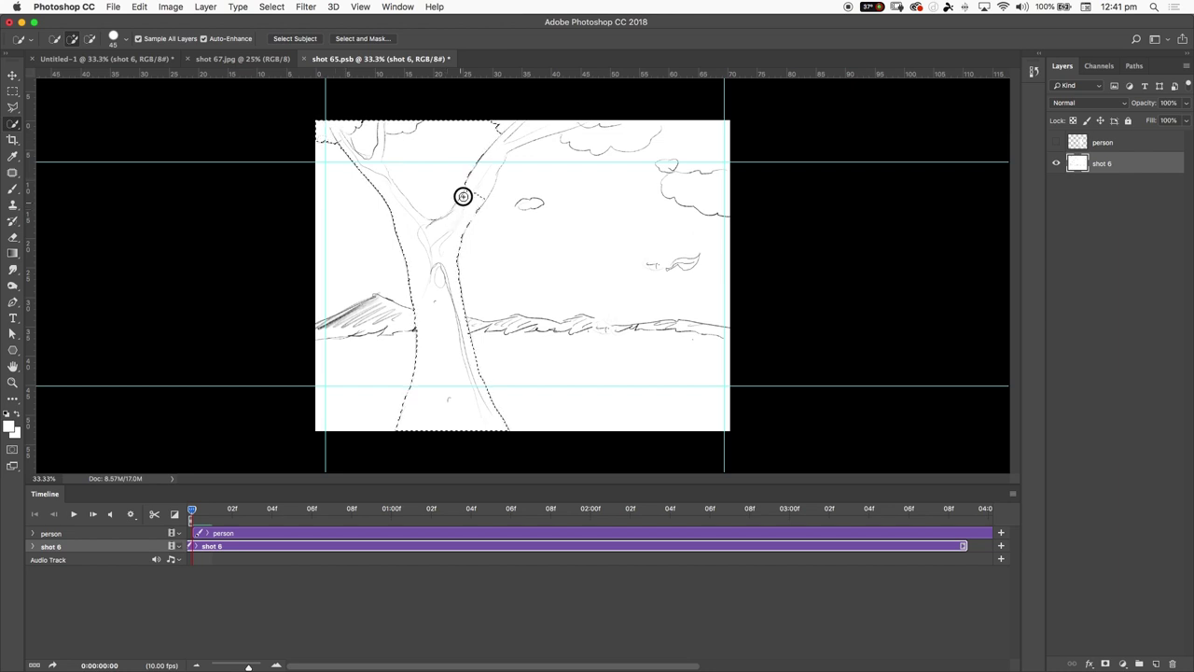
{"action": "mouse_move", "coordinate": [516, 135]}
{"action": "left_mouse_down"}
{"action": "mouse_move", "coordinate": [591, 127]}
{"action": "mouse_move", "coordinate": [601, 140]}
{"action": "mouse_move", "coordinate": [568, 140]}
{"action": "left_mouse_up"}
- Subtract the sky areas between the branches and inside the foliage from the tree selection with the Quick Selection tool
{"action": "key", "text": "alt"}
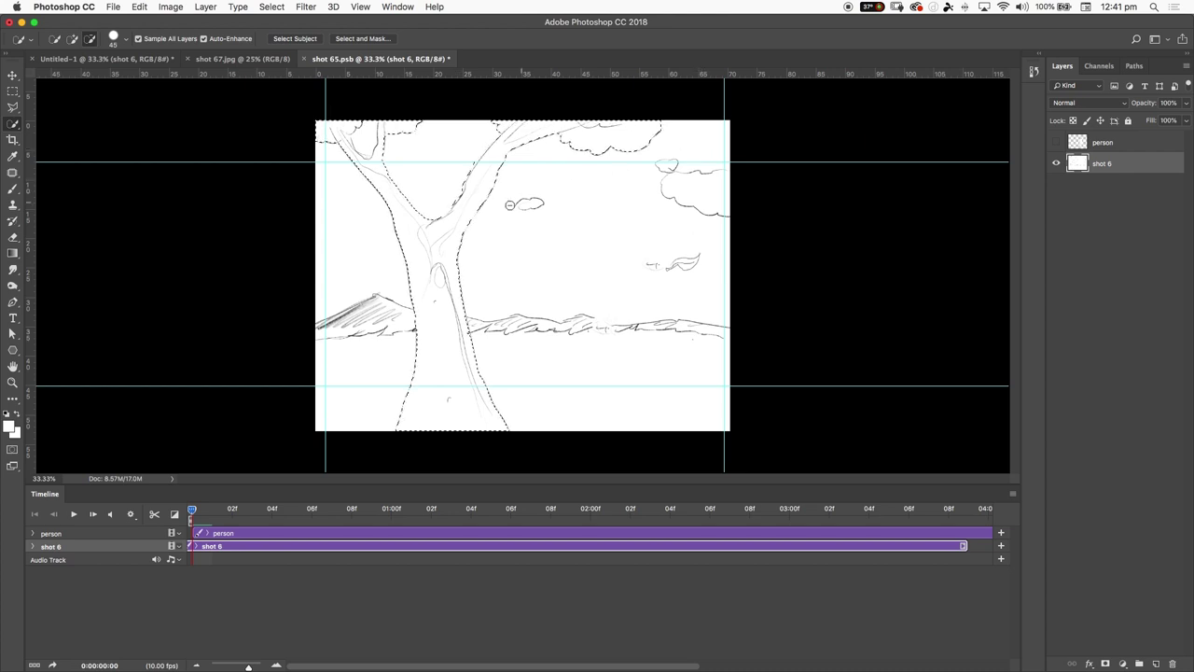
{"action": "left_click_drag", "start_coordinate": [510, 204], "coordinate": [648, 162]}
{"action": "key", "text": "alt"}
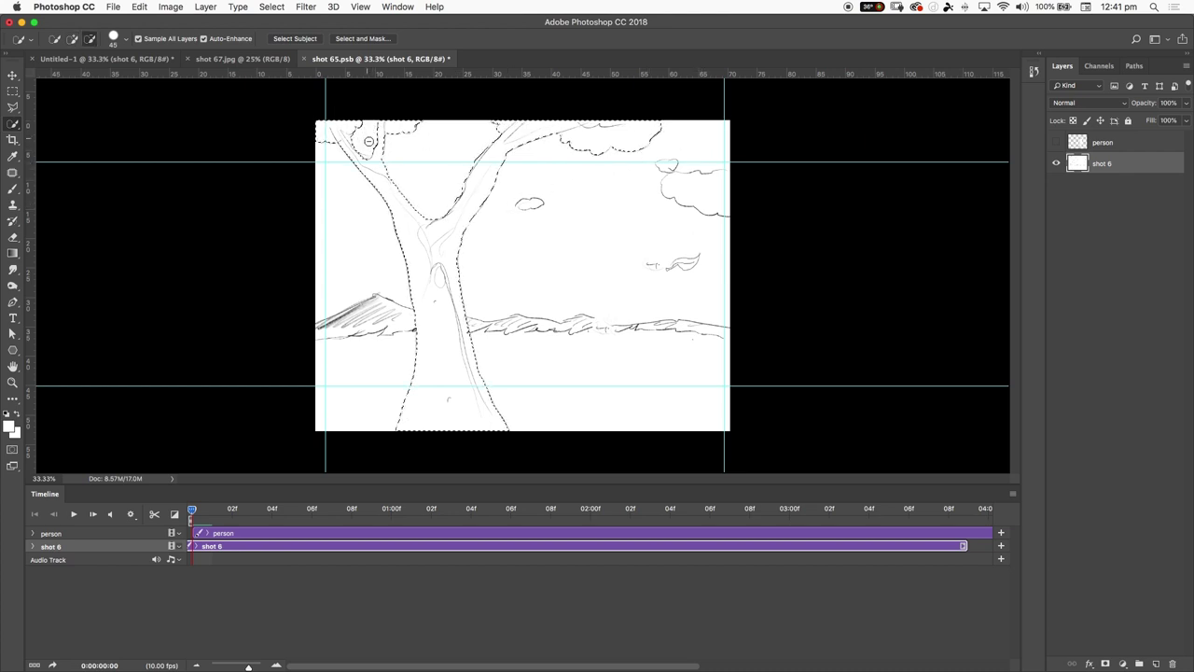
{"action": "left_click_drag", "start_coordinate": [369, 142], "coordinate": [475, 259]}
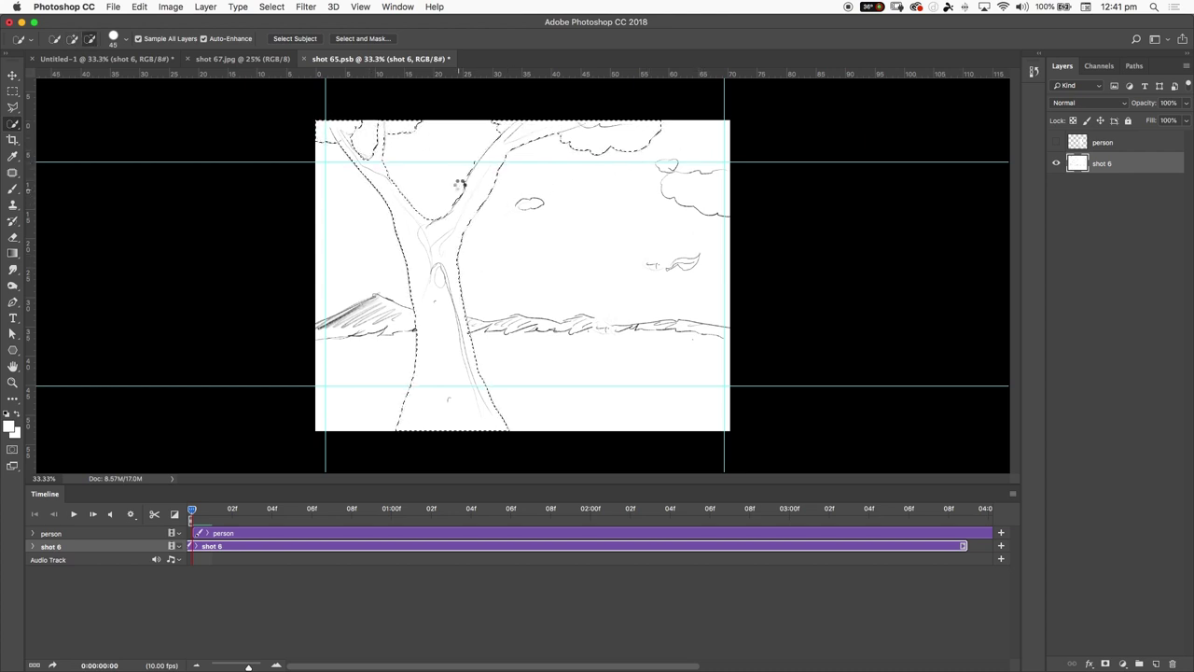
{"action": "key", "text": "alt"}
{"action": "left_click", "coordinate": [468, 173]}
- Trim the tree selection with the Polygonal Lasso along the right branch's inner edge and in the gap where that branch forks
{"action": "key", "text": "super+equal"}
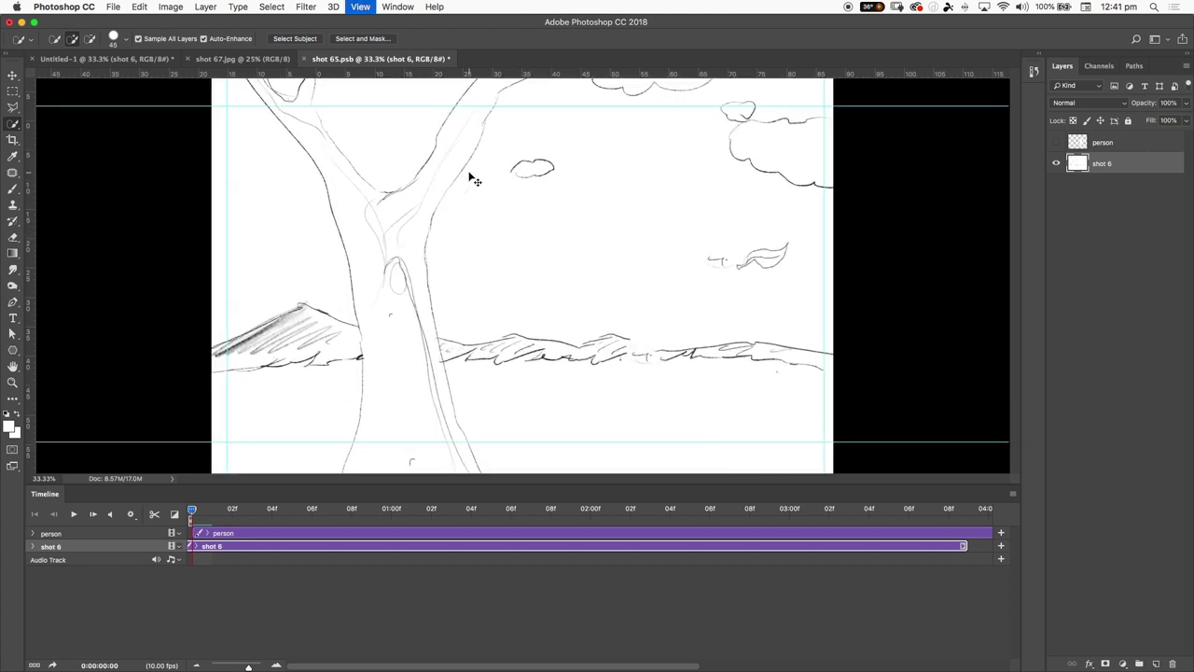
{"action": "scroll", "coordinate": [468, 173], "scroll_direction": "down", "scroll_amount": 2}
{"action": "scroll", "coordinate": [498, 232], "scroll_direction": "up", "scroll_amount": 12}
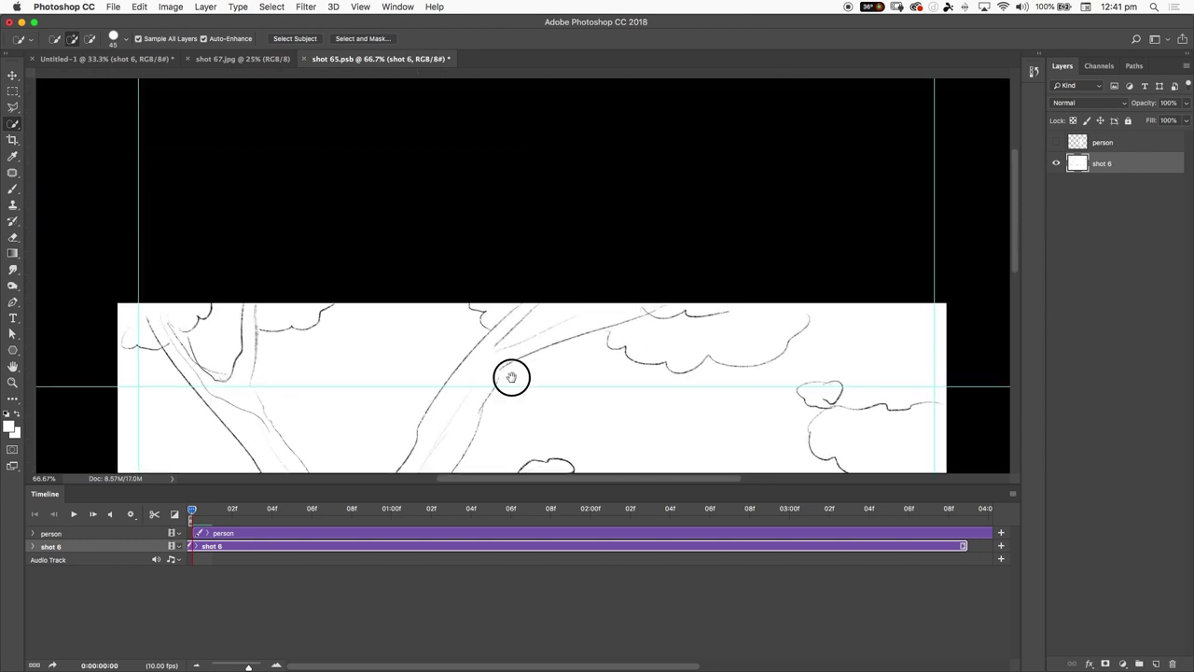
{"action": "scroll", "coordinate": [510, 290], "scroll_direction": "down", "scroll_amount": 5}
{"action": "key", "text": "super+r"}
{"action": "mouse_move", "coordinate": [523, 230]}
{"action": "left_mouse_down"}
{"action": "mouse_move", "coordinate": [504, 264]}
{"action": "mouse_move", "coordinate": [445, 309]}
{"action": "mouse_move", "coordinate": [418, 219]}
{"action": "mouse_move", "coordinate": [406, 217]}
{"action": "left_mouse_up"}
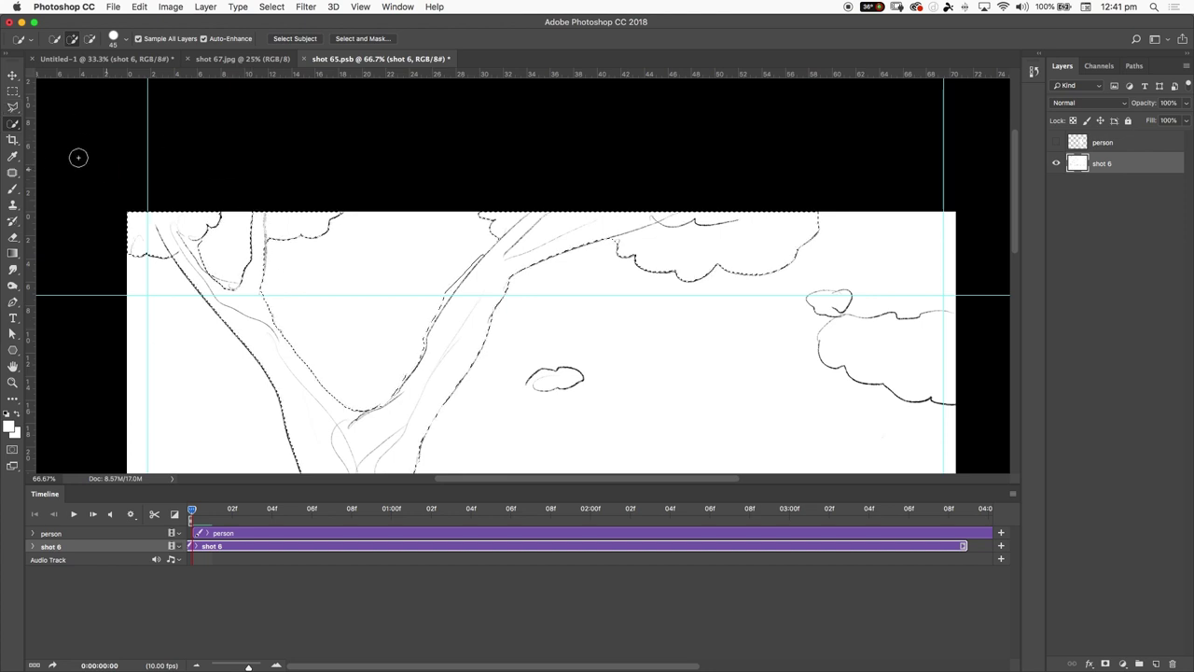
{"action": "left_click", "coordinate": [13, 106]}
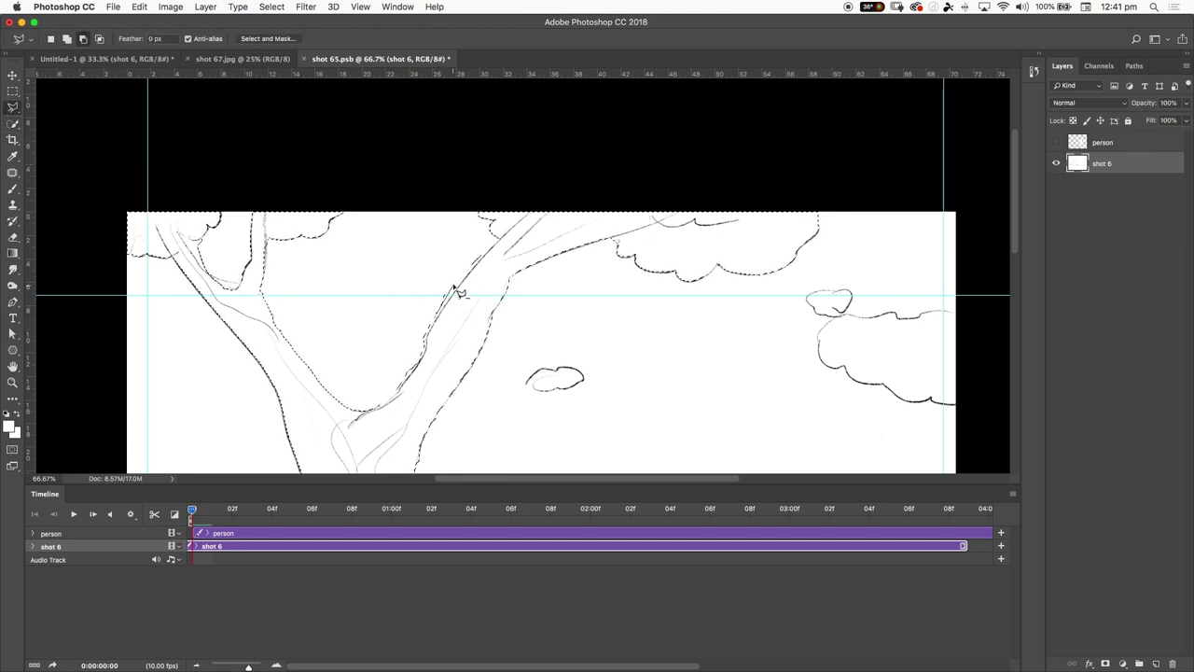
{"action": "left_click_drag", "start_coordinate": [415, 243], "coordinate": [402, 248]}
{"action": "left_click_drag", "start_coordinate": [544, 252], "coordinate": [533, 245]}
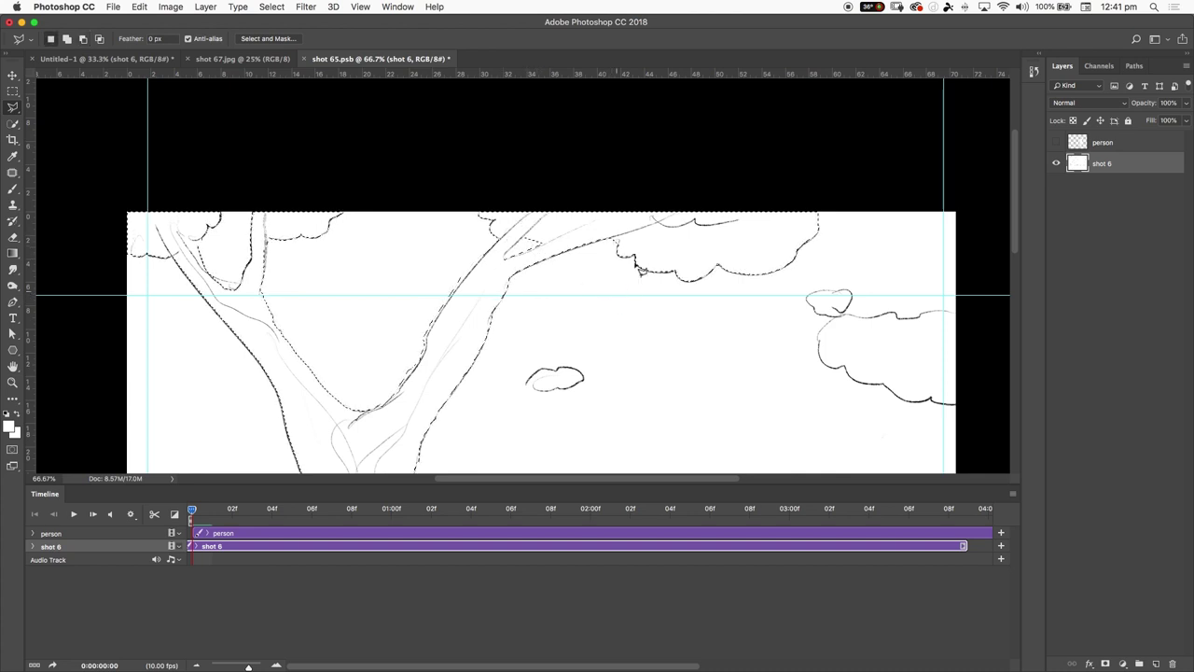
{"action": "left_click_drag", "start_coordinate": [320, 280], "coordinate": [458, 222]}
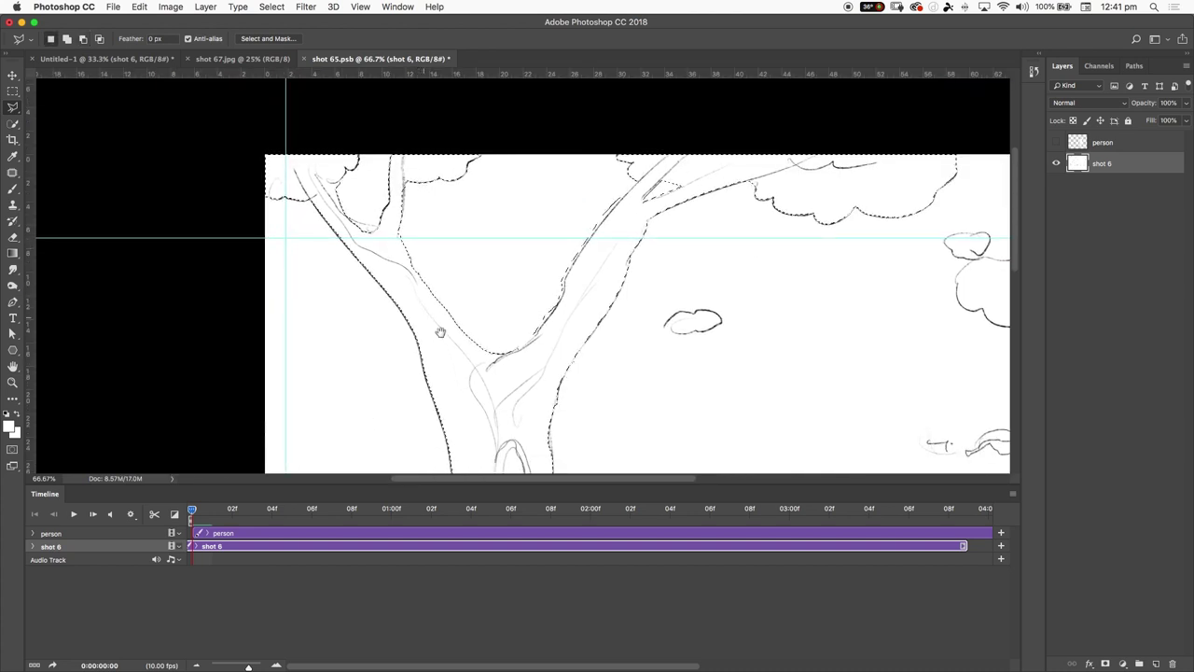
- Add the missed sliver along the trunk's right edge, just below the fork, to the selection with the Polygonal Lasso
{"action": "scroll", "coordinate": [441, 332], "scroll_direction": "down", "scroll_amount": 5}
{"action": "scroll", "coordinate": [441, 332], "scroll_direction": "right", "scroll_amount": 2}
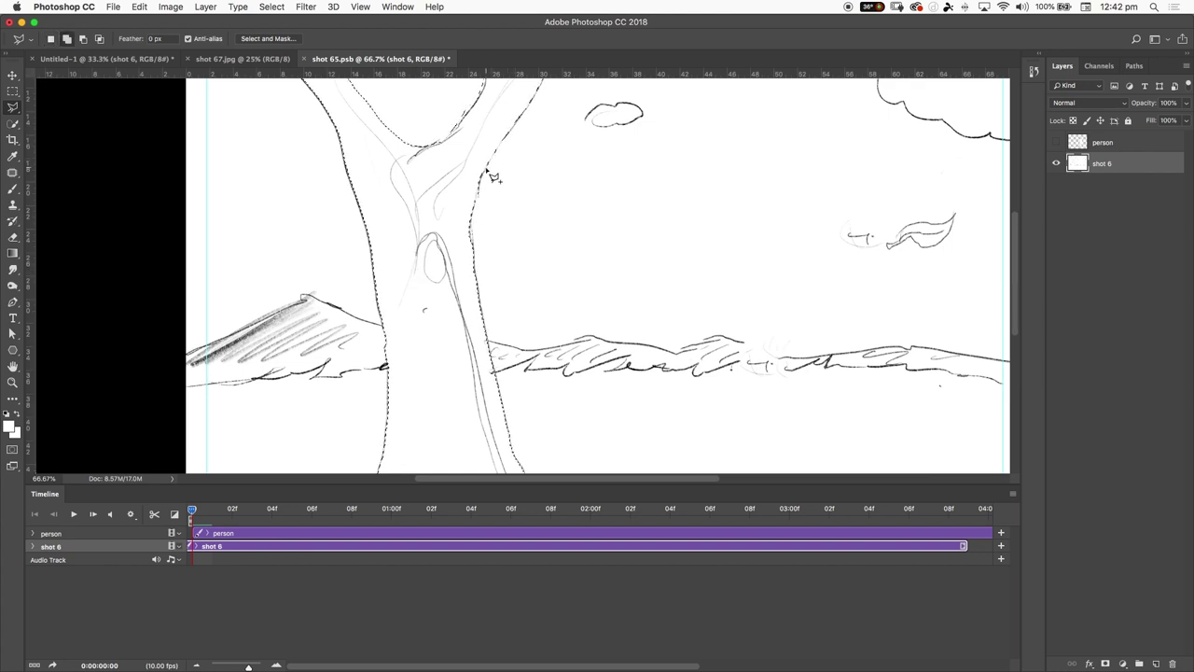
{"action": "mouse_move", "coordinate": [486, 170]}
{"action": "left_mouse_down"}
{"action": "mouse_move", "coordinate": [477, 256]}
{"action": "mouse_move", "coordinate": [462, 260]}
{"action": "mouse_move", "coordinate": [454, 189]}
{"action": "mouse_move", "coordinate": [423, 193]}
{"action": "mouse_move", "coordinate": [457, 188]}
{"action": "mouse_move", "coordinate": [494, 140]}
{"action": "left_mouse_up"}
{"action": "key", "text": "super+minus"}
{"action": "key", "text": "super+minus"}
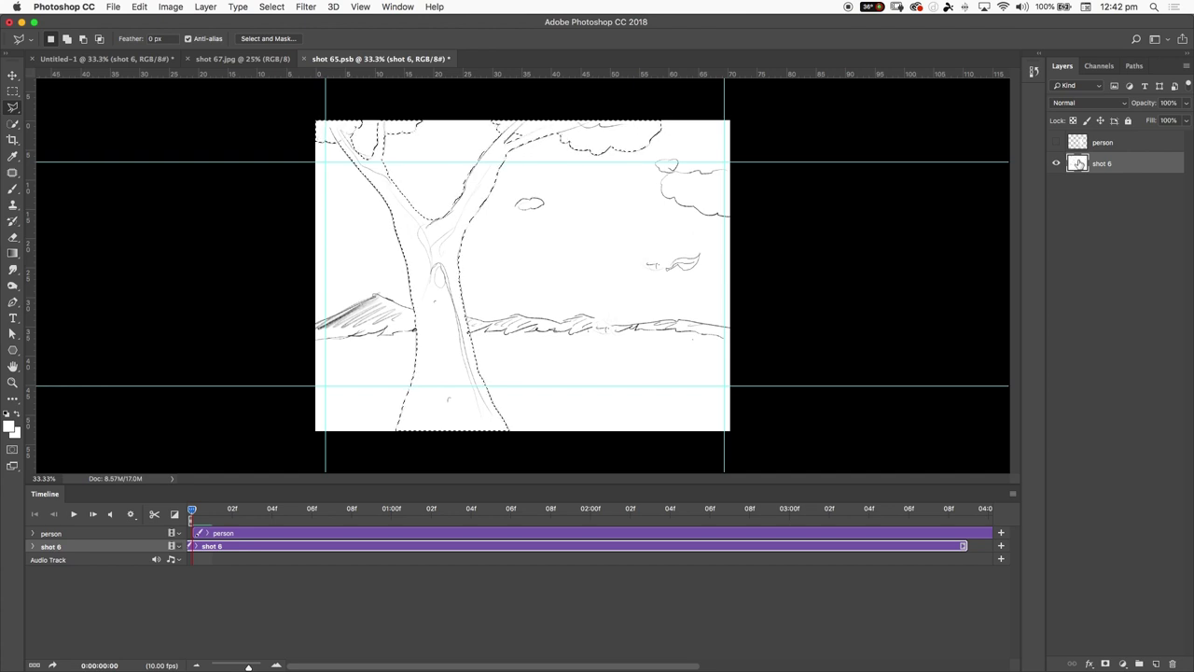
- Copy the selected tree from shot 6 to a new layer and name that layer tree
{"action": "key", "text": "super+j"}
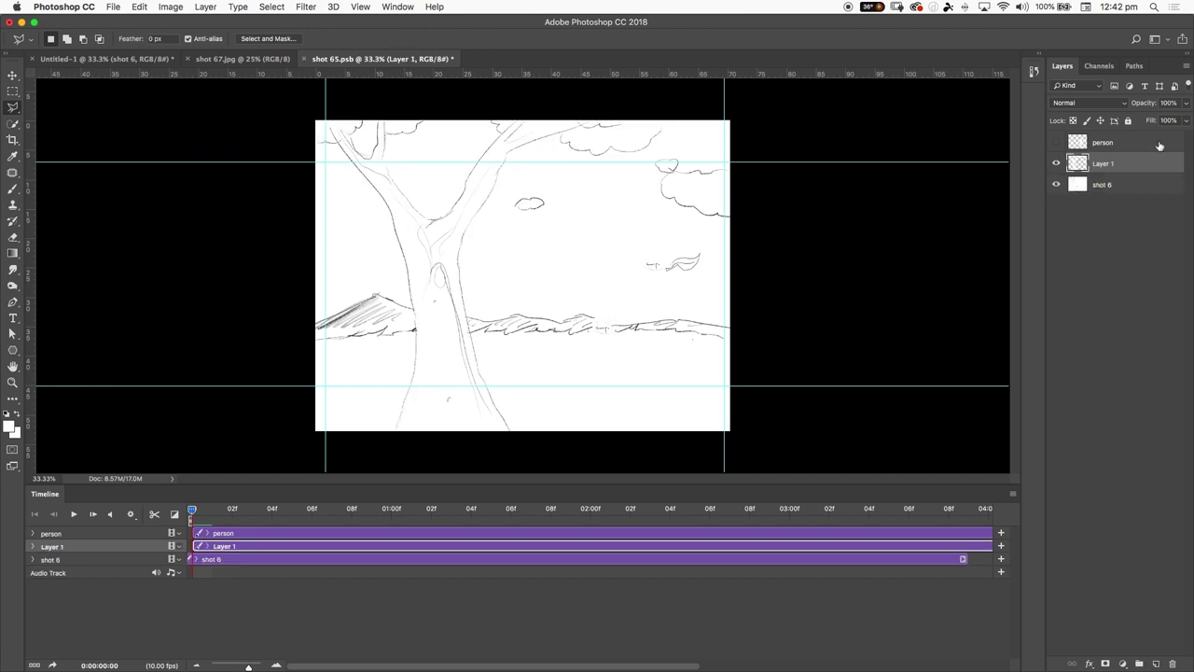
{"action": "double_click", "coordinate": [1097, 165]}
{"action": "type", "text": "tree"}
{"action": "key", "text": "Return"}
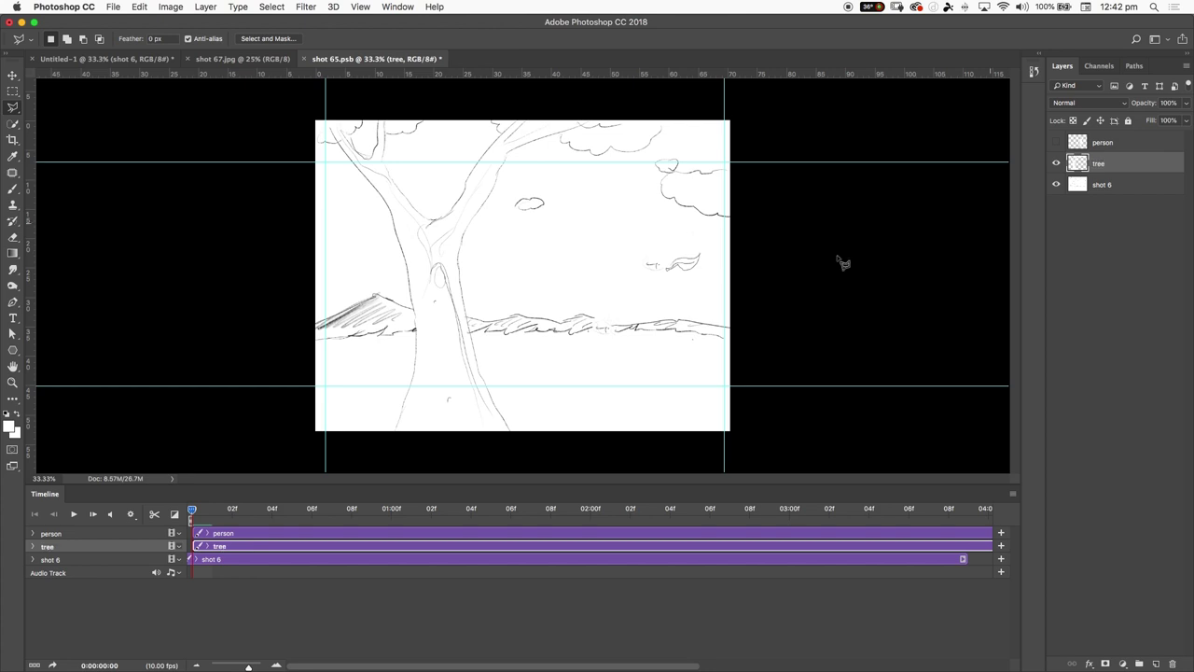
- Check the separated cutouts by toggling the person, tree and shot 6 layers, leaving only shot 6 visible
{"action": "left_click", "coordinate": [1055, 185]}
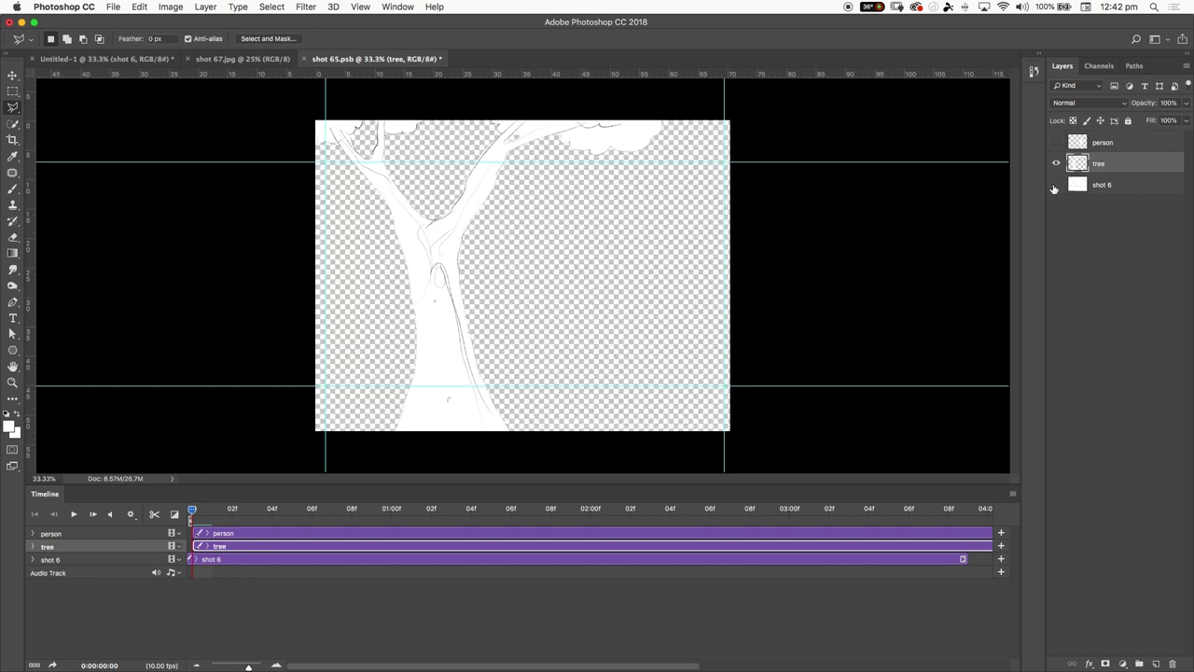
{"action": "left_click", "coordinate": [1055, 185]}
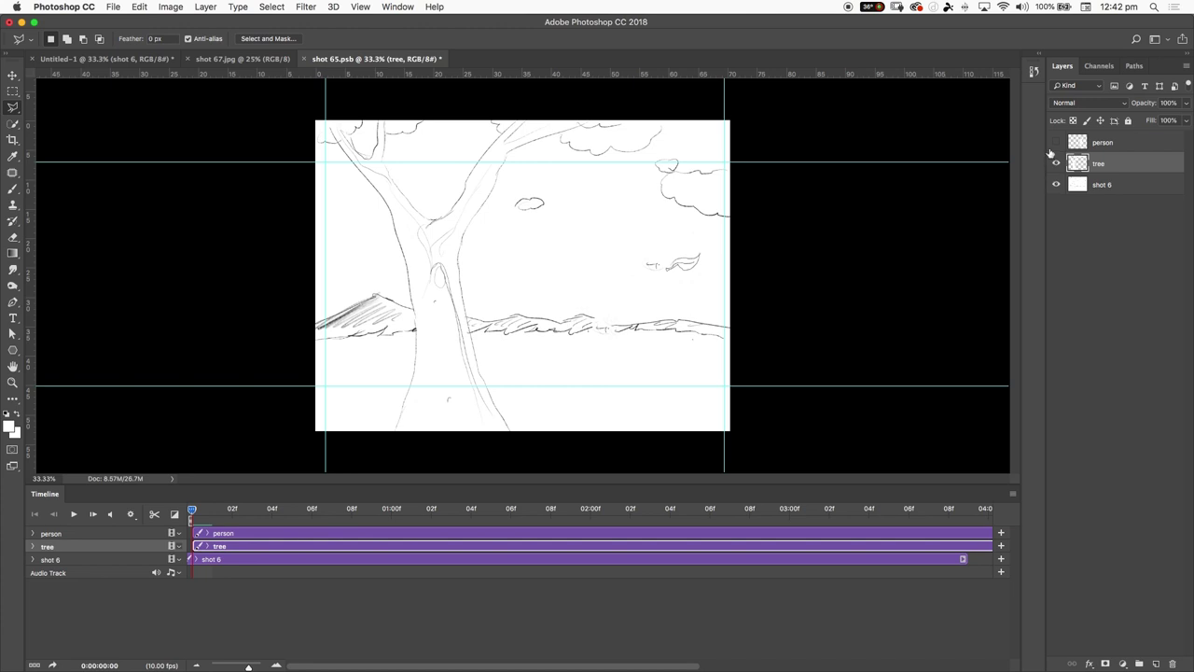
{"action": "left_click", "coordinate": [1055, 185]}
{"action": "left_click", "coordinate": [1055, 142]}
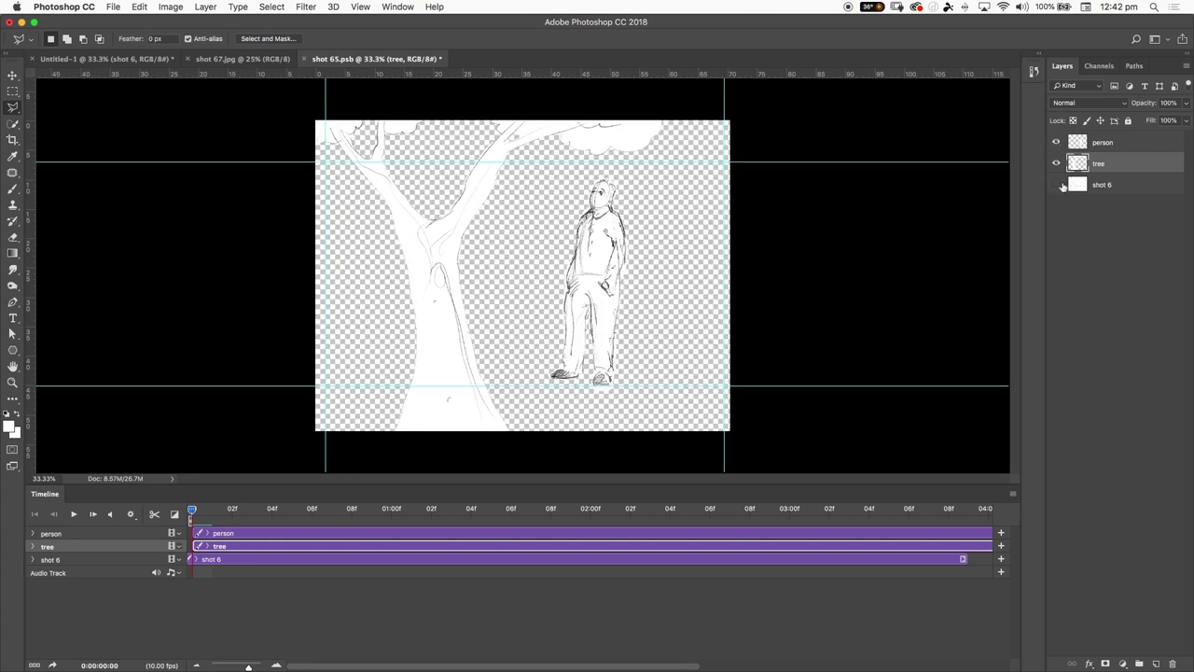
{"action": "left_click", "coordinate": [1057, 185]}
{"action": "left_click", "coordinate": [1057, 185]}
{"action": "left_click", "coordinate": [1055, 165]}
{"action": "left_click", "coordinate": [1055, 142]}
{"action": "left_click", "coordinate": [1056, 185]}
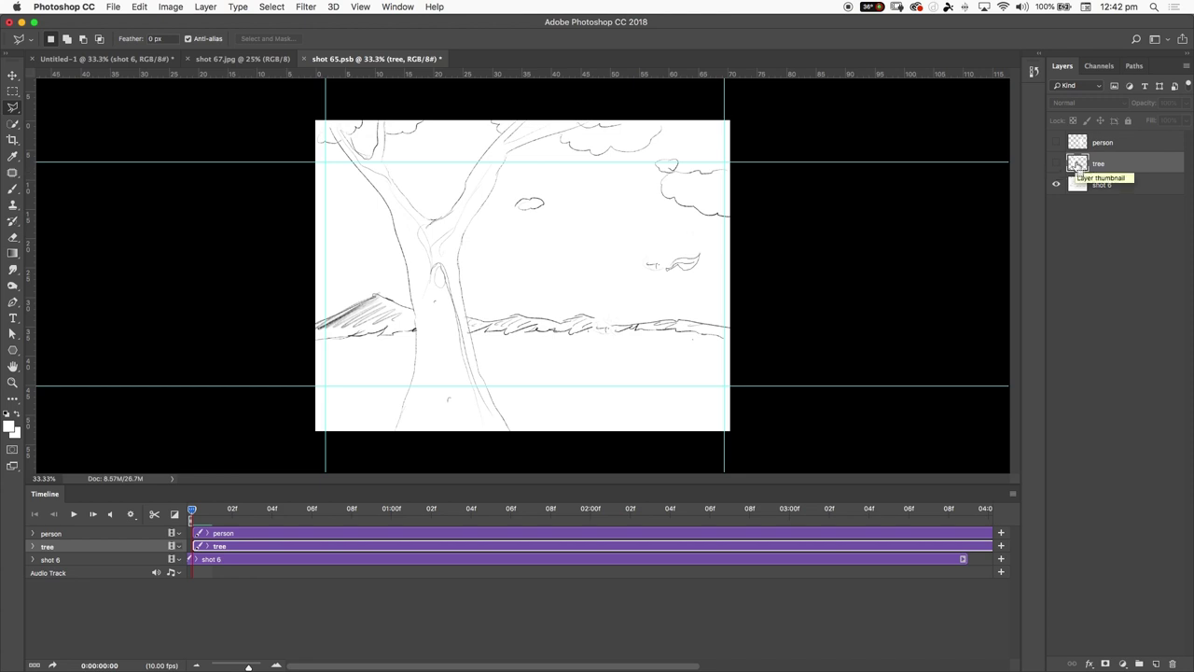
- Load the tree layer's outline as a selection and make shot 6 the active layer
{"action": "left_click", "coordinate": [1078, 166], "text": "super"}
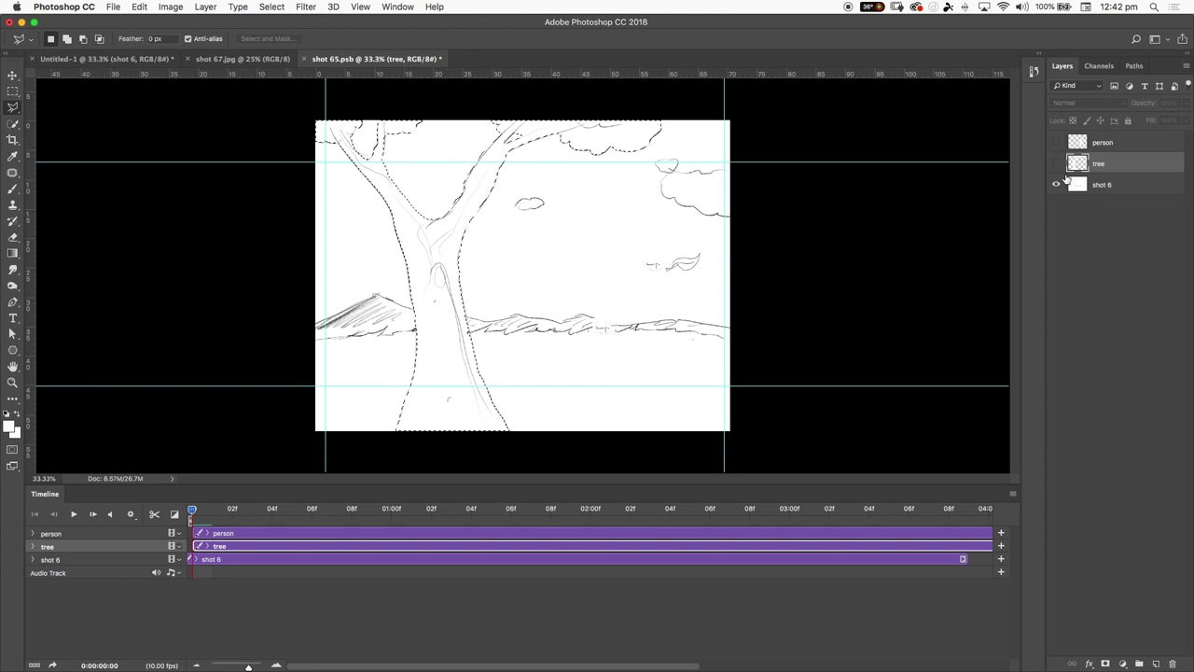
{"action": "left_click", "coordinate": [1082, 186]}
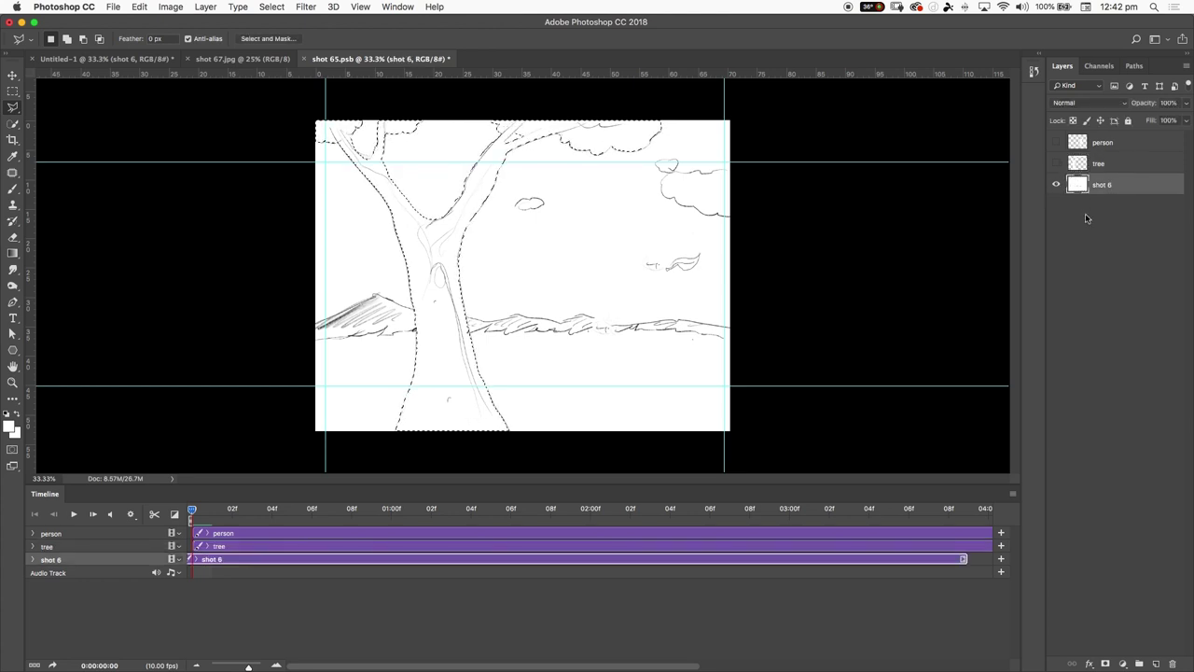
- Try filling the tree selection on the shot 6 layer
{"action": "left_click", "coordinate": [139, 7]}
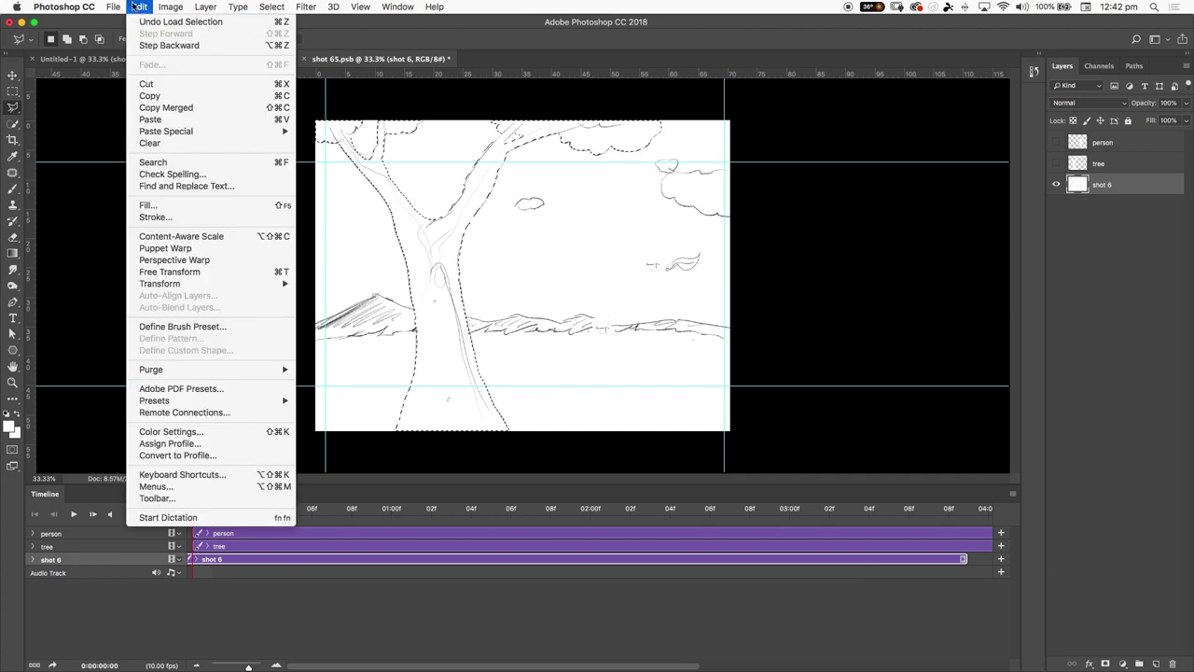
{"action": "left_click", "coordinate": [146, 206]}
{"action": "left_click", "coordinate": [1008, 210]}
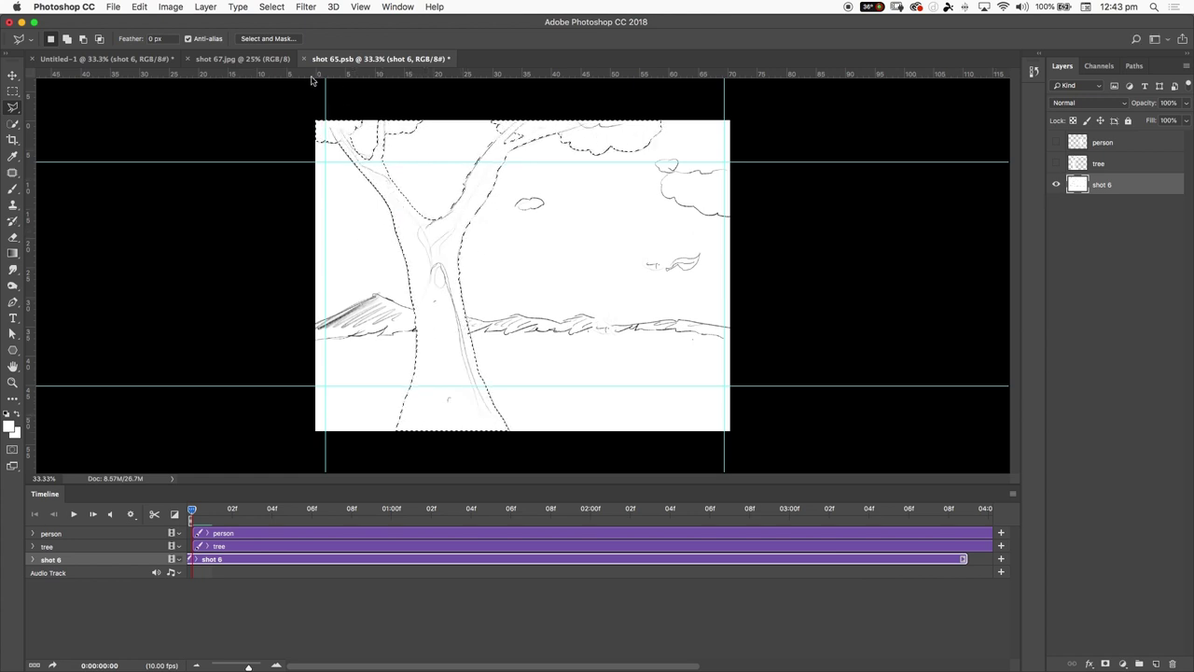
- Expand the selection around the tree by 10 pixels
{"action": "left_click", "coordinate": [270, 7]}
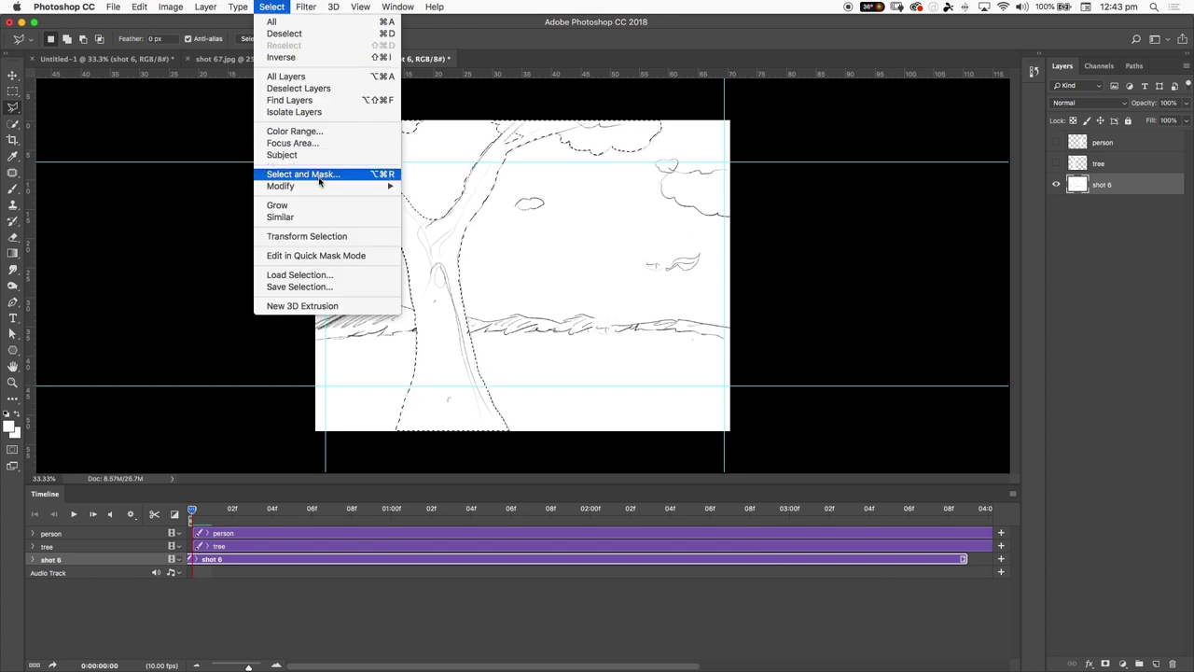
{"action": "mouse_move", "coordinate": [322, 186]}
{"action": "left_click", "coordinate": [457, 212]}
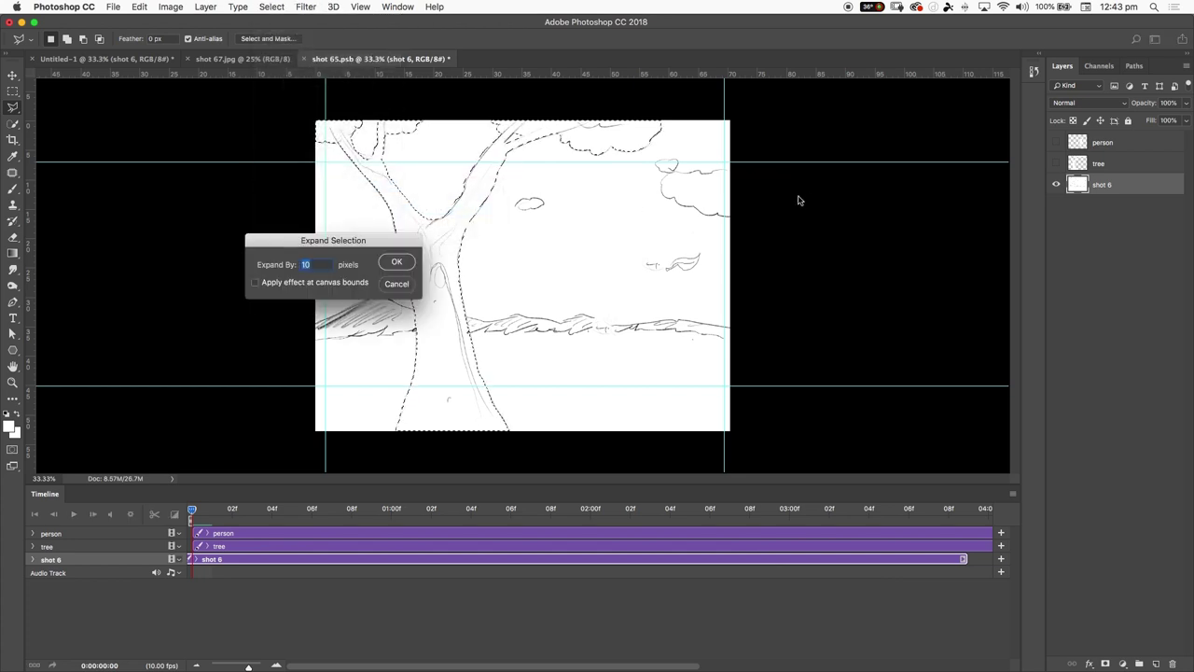
{"action": "left_click", "coordinate": [397, 261]}
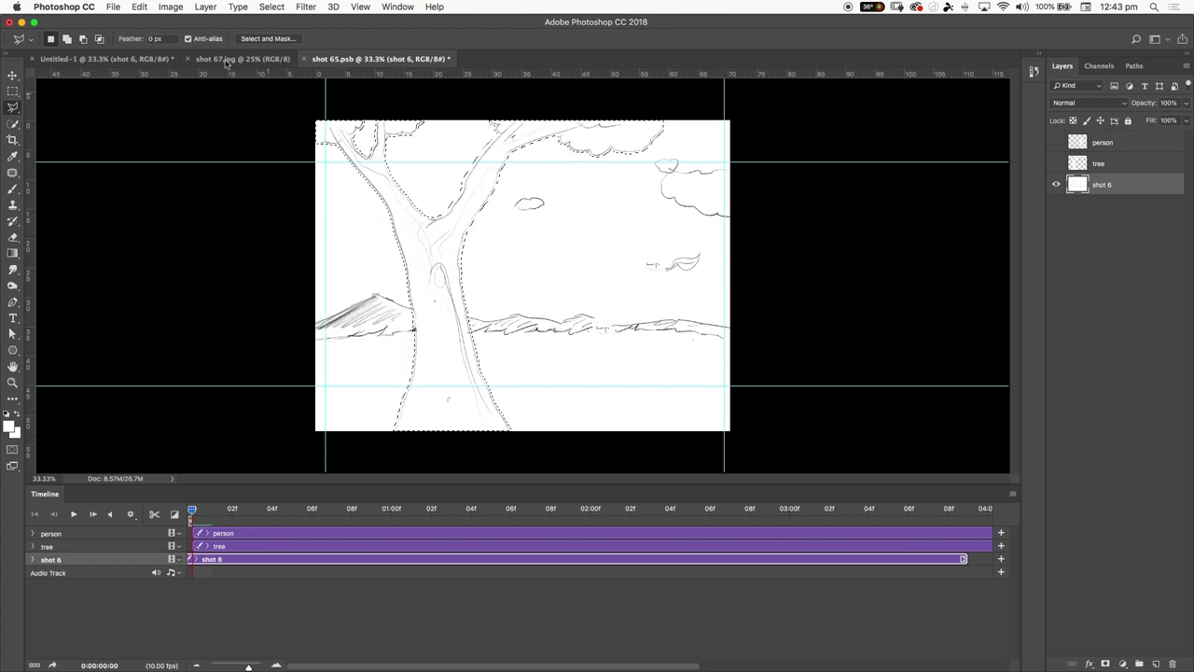
- Fill the expanded tree selection on shot 6 with Content-Aware in Normal mode at 100% opacity, with Color Adaptation on
{"action": "left_click", "coordinate": [142, 8]}
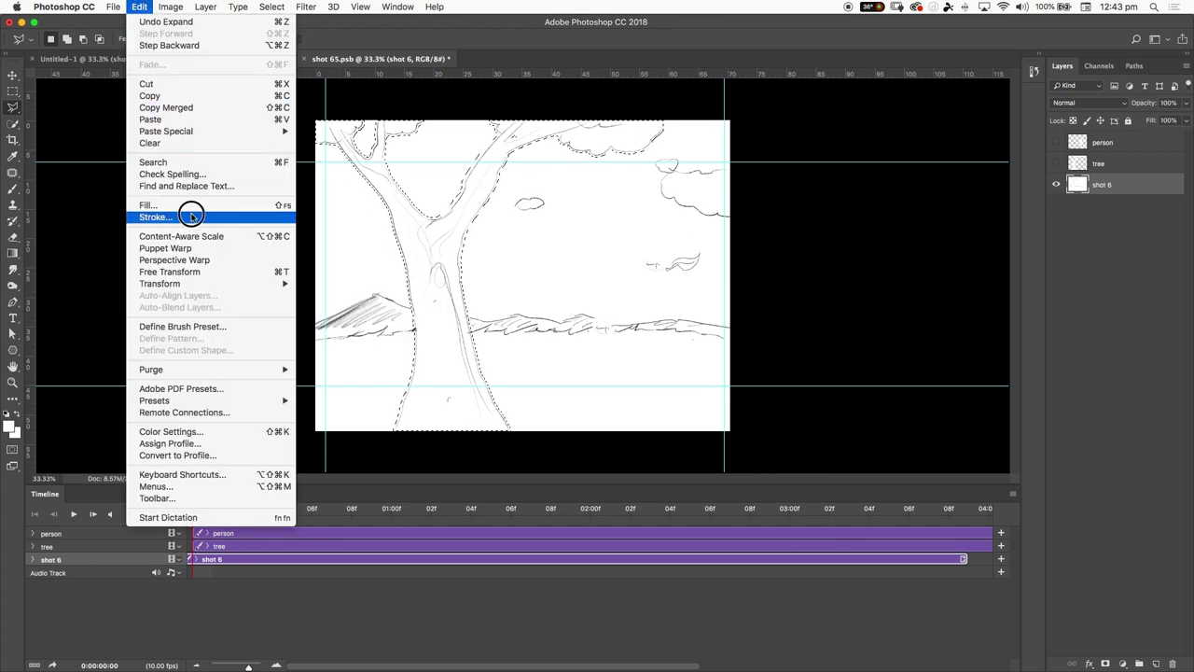
{"action": "left_click", "coordinate": [149, 205]}
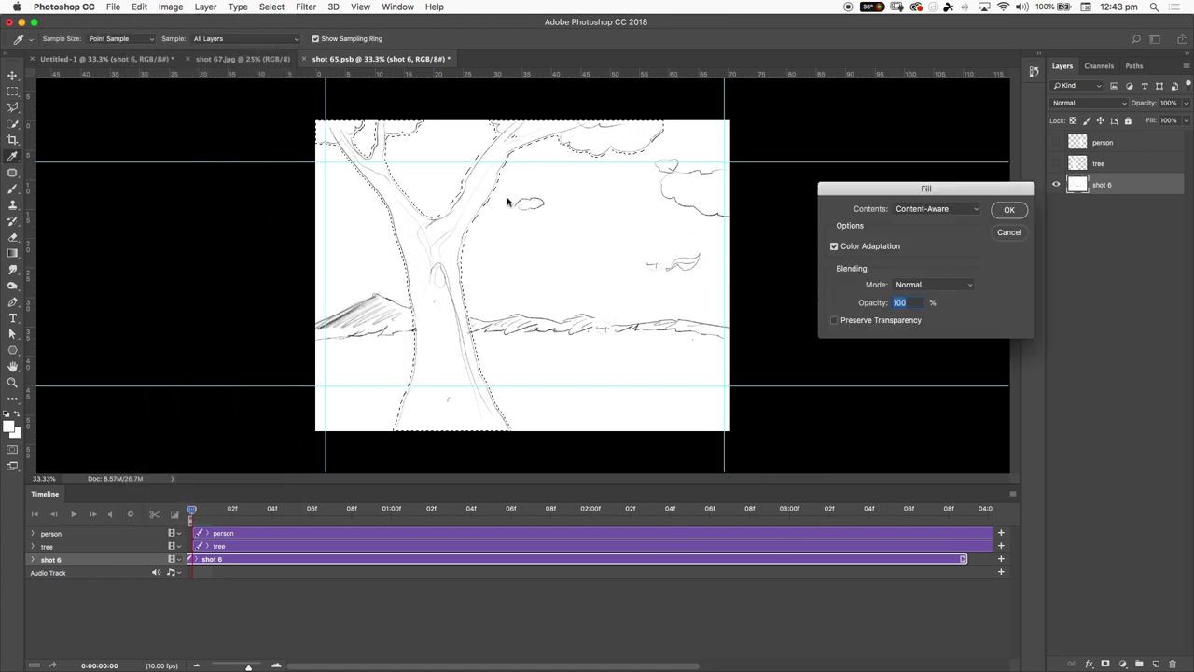
{"action": "left_click", "coordinate": [1010, 209]}
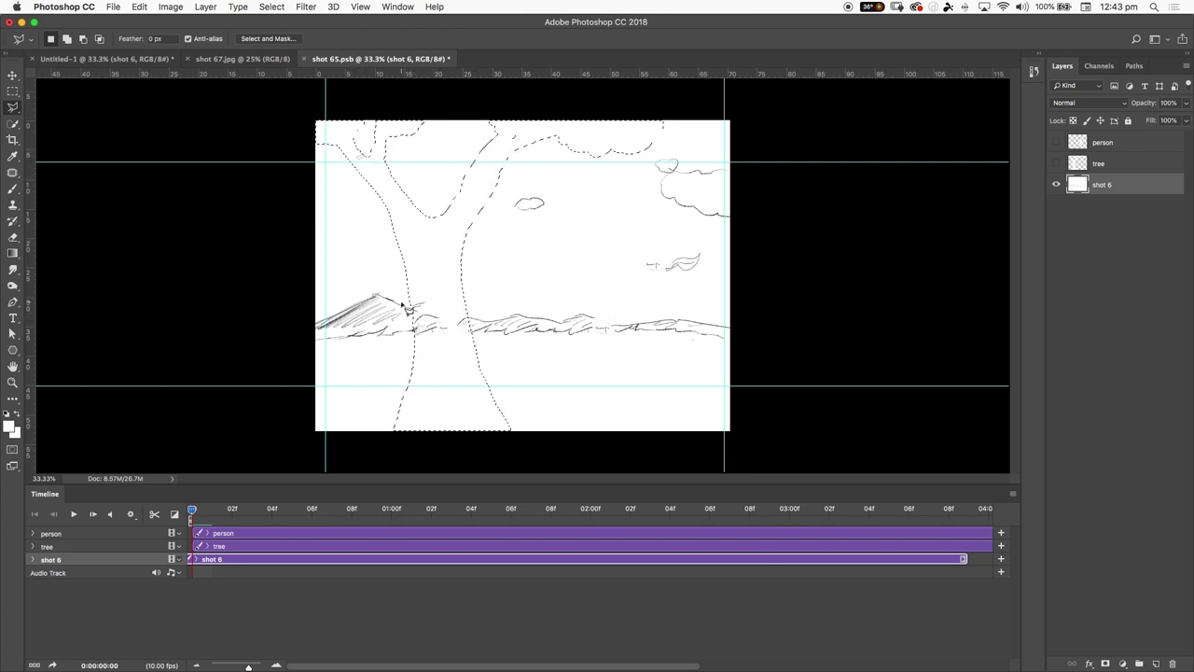
- Deselect the filled area and compare the shot 6 background with the tree and person layers shown and hidden
{"action": "key", "text": "super+d"}
{"action": "left_click", "coordinate": [1056, 165]}
{"action": "left_click", "coordinate": [1055, 165]}
{"action": "left_click", "coordinate": [1055, 164]}
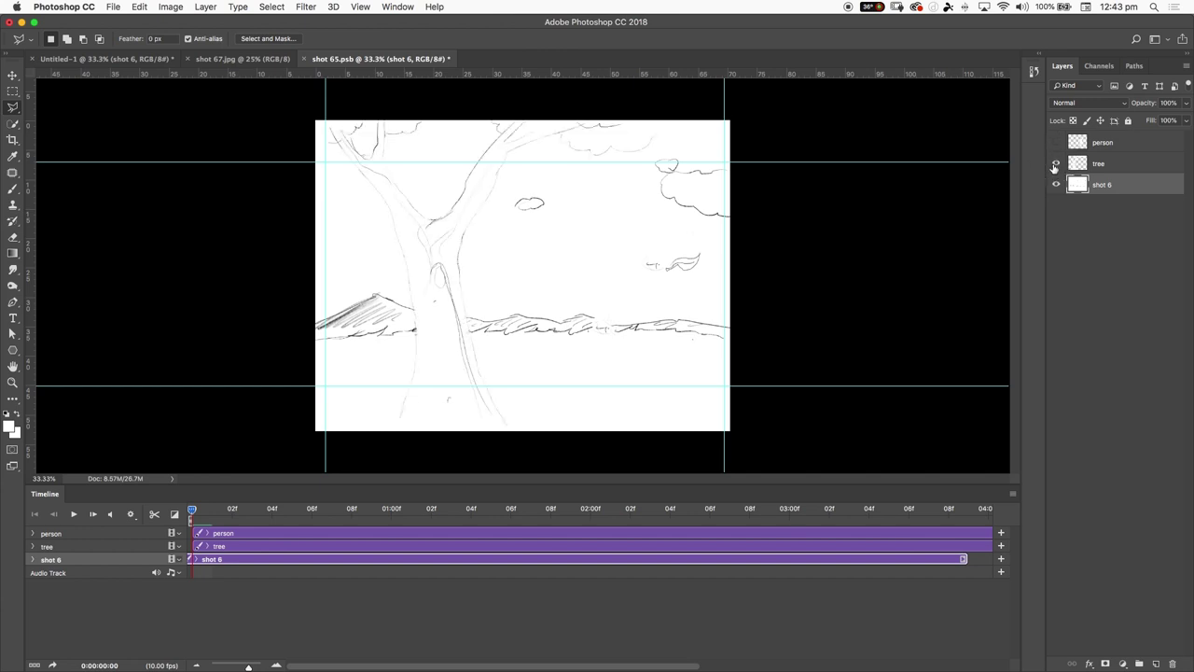
{"action": "left_click", "coordinate": [1056, 143]}
{"action": "left_click", "coordinate": [1056, 143]}
{"action": "left_click", "coordinate": [1055, 143]}
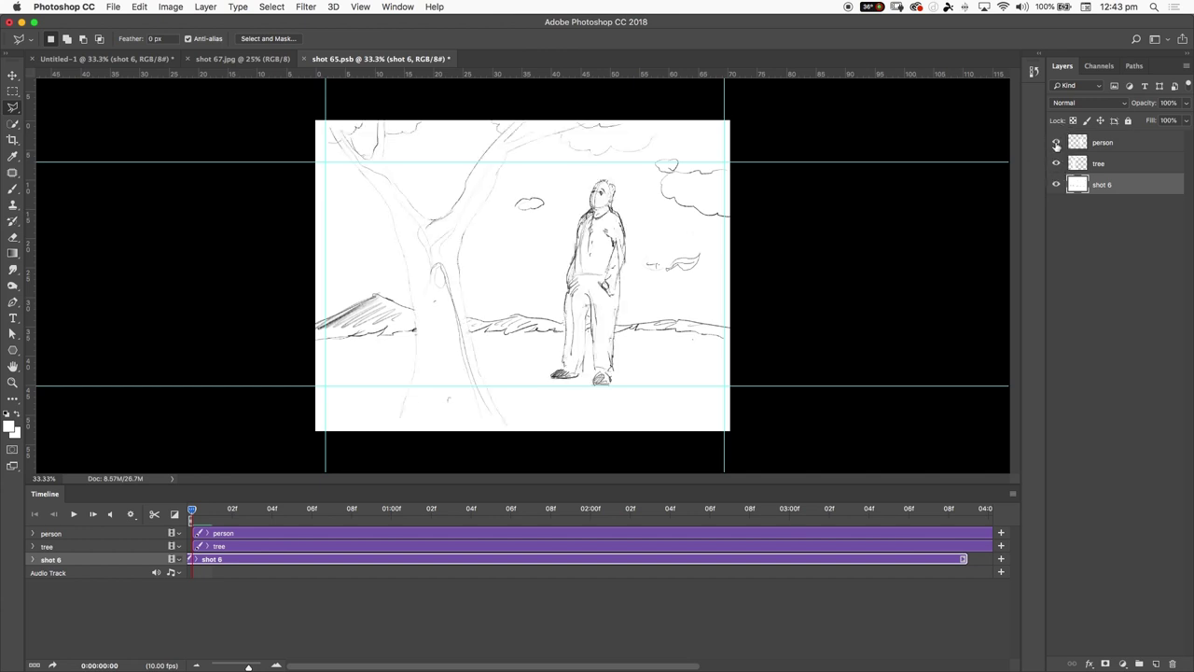
{"action": "left_click", "coordinate": [1055, 164]}
{"action": "left_click", "coordinate": [1055, 142]}
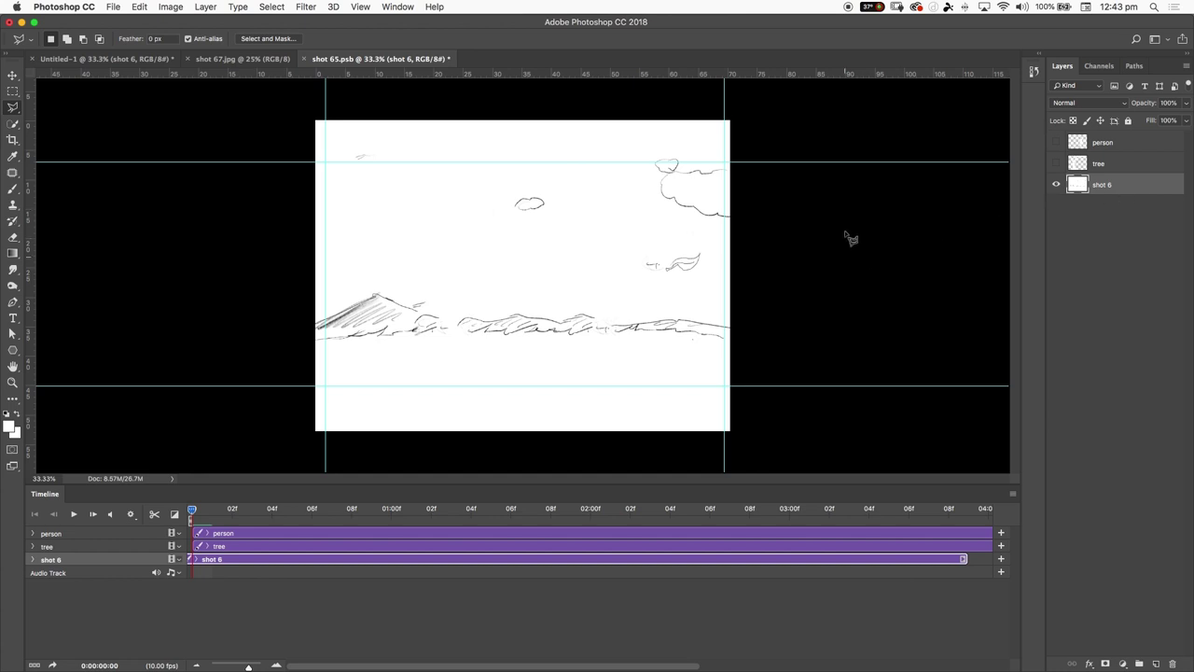
- Select the mountains and the ground below them on shot 6 with Quick Selection and copy them to a new layer
{"action": "key", "text": "w"}
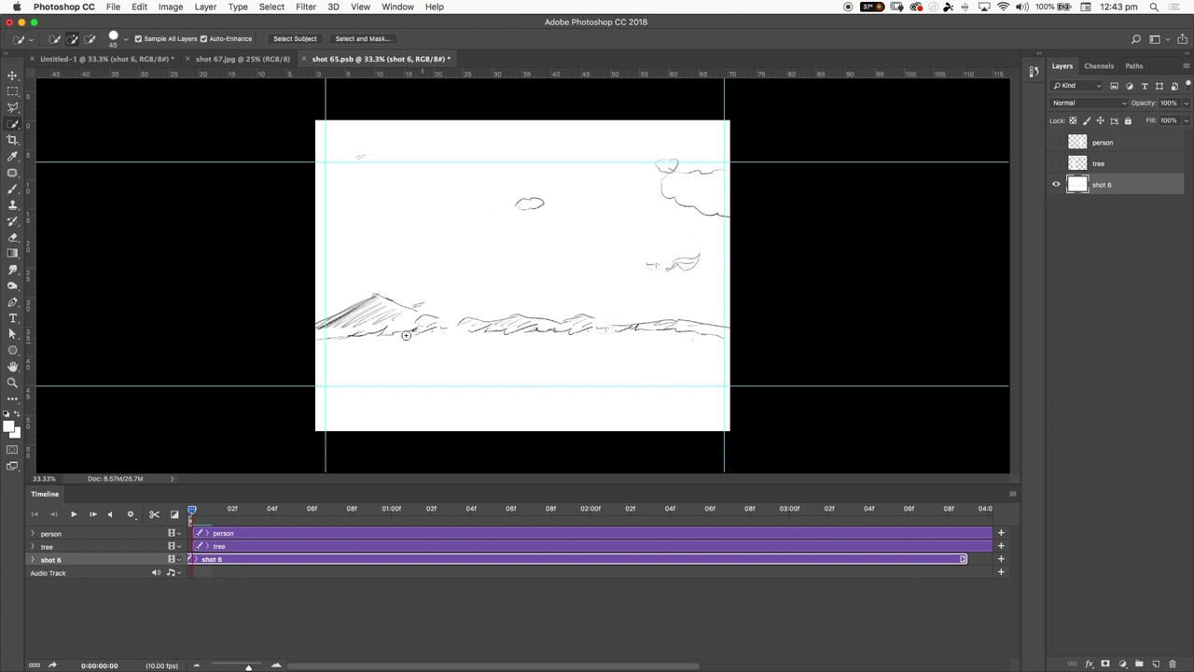
{"action": "mouse_move", "coordinate": [335, 333]}
{"action": "left_mouse_down"}
{"action": "mouse_move", "coordinate": [413, 333]}
{"action": "mouse_move", "coordinate": [708, 384]}
{"action": "mouse_move", "coordinate": [604, 349]}
{"action": "mouse_move", "coordinate": [488, 330]}
{"action": "mouse_move", "coordinate": [744, 322]}
{"action": "left_mouse_up"}
{"action": "mouse_move", "coordinate": [352, 325]}
{"action": "left_mouse_down"}
{"action": "mouse_move", "coordinate": [311, 331]}
{"action": "mouse_move", "coordinate": [358, 312]}
{"action": "mouse_move", "coordinate": [476, 324]}
{"action": "left_mouse_up"}
{"action": "key", "text": "super+j"}
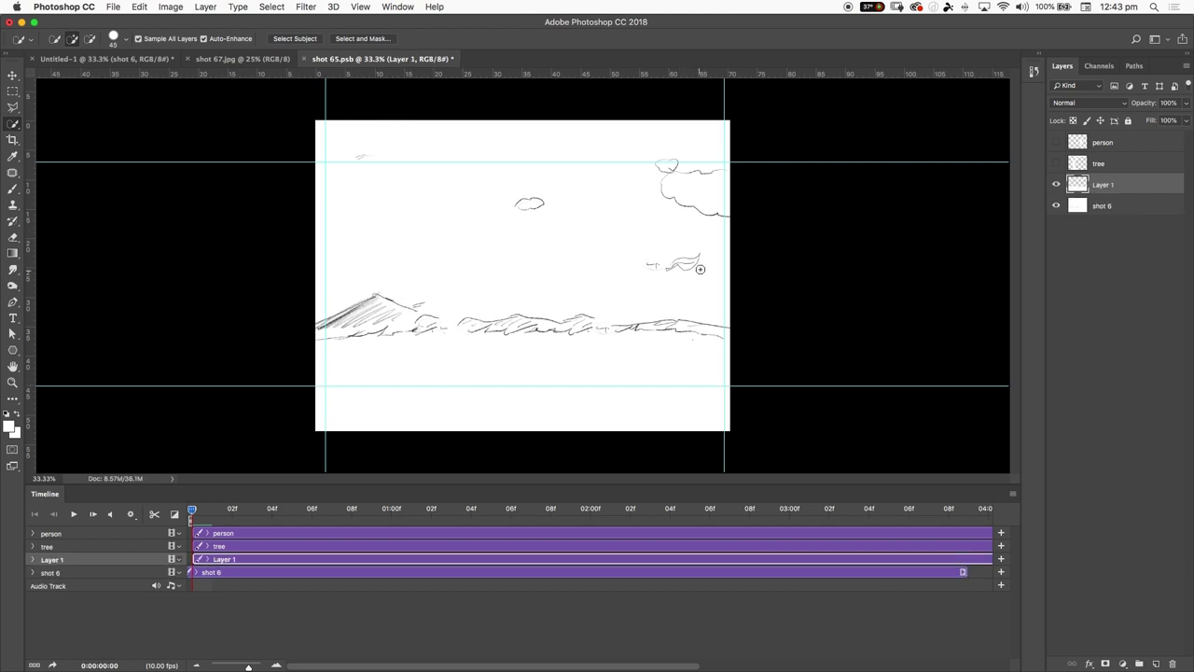
{"action": "left_click", "coordinate": [1056, 206]}
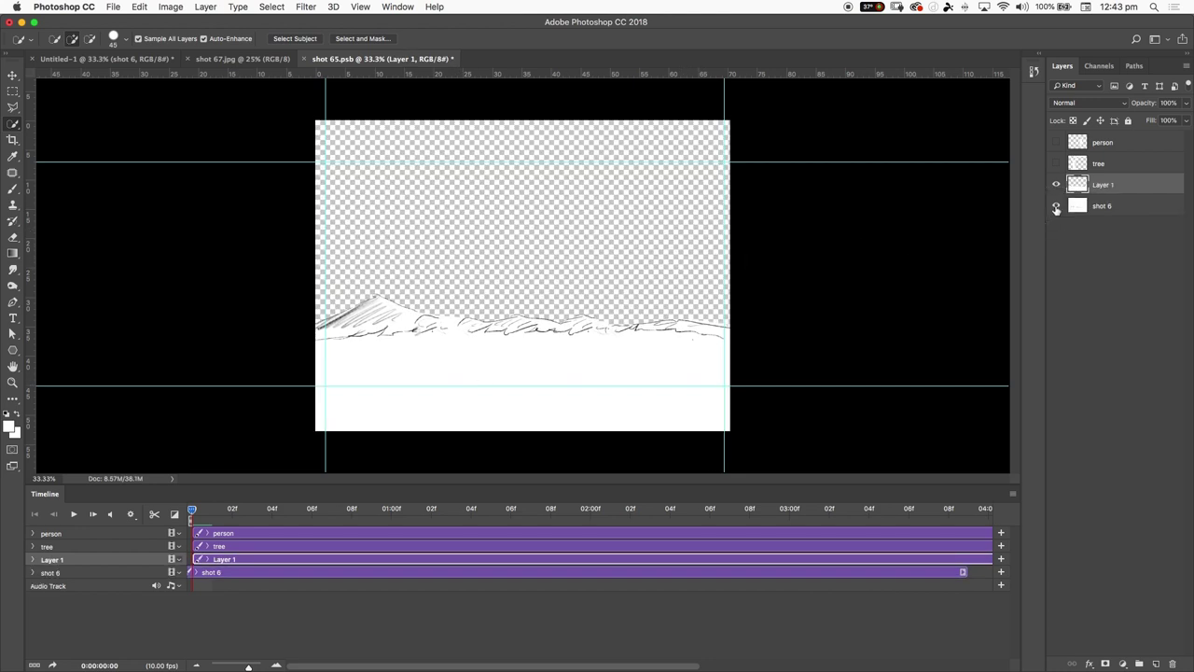
{"action": "left_click", "coordinate": [1056, 206]}
- Load the outline of the mountains-and-ground layer as a selection and expand it by 10 pixels
{"action": "left_click", "coordinate": [1078, 185], "text": "super"}
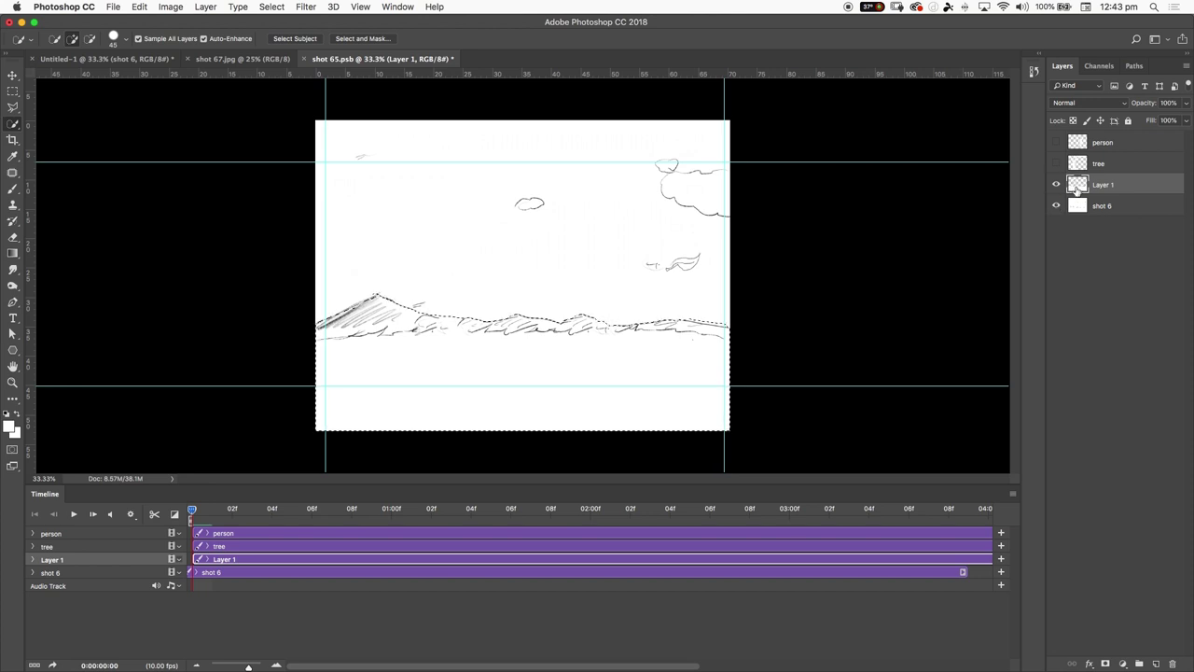
{"action": "left_click", "coordinate": [306, 7]}
{"action": "mouse_move", "coordinate": [264, 7]}
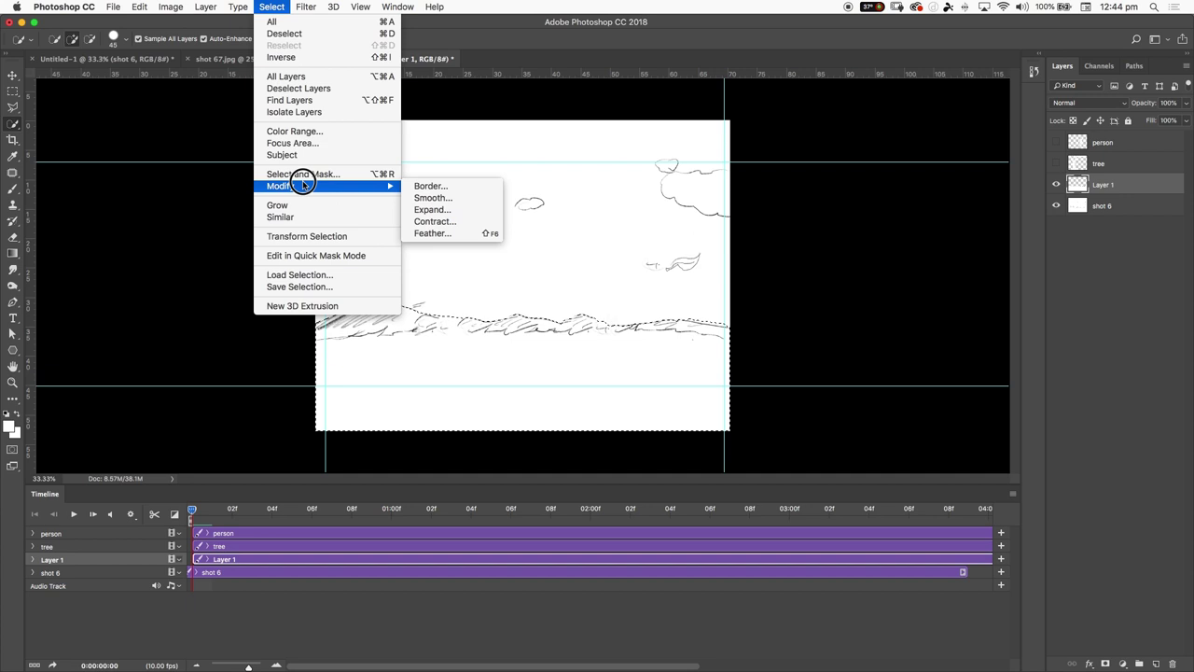
{"action": "left_click", "coordinate": [428, 209]}
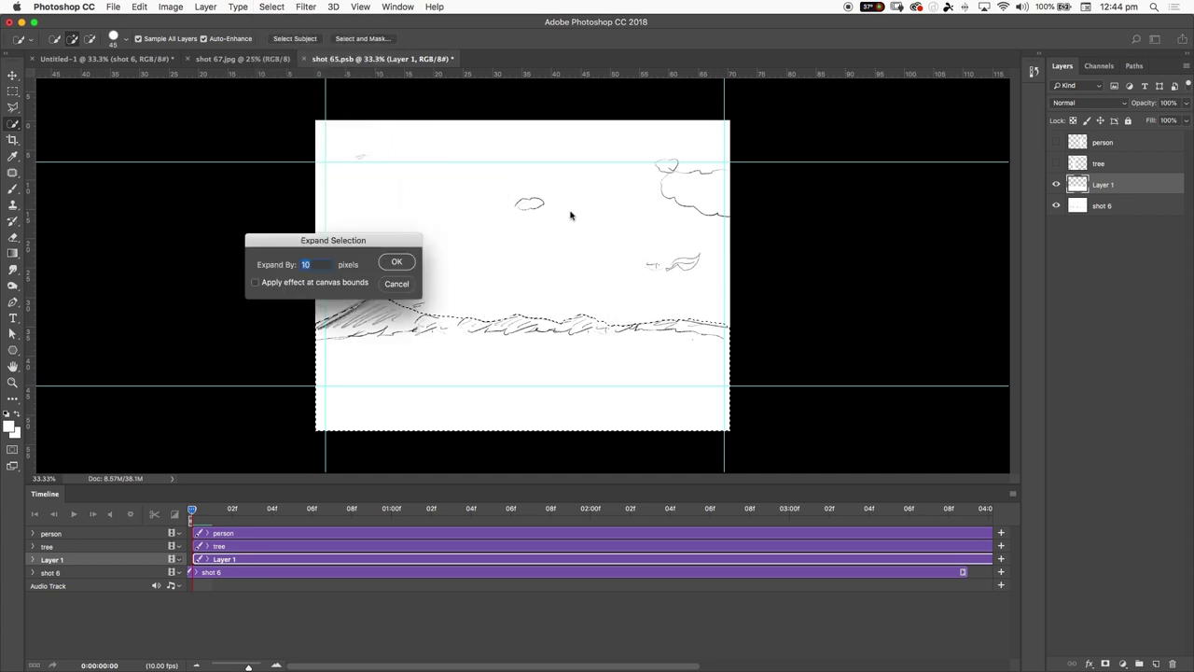
{"action": "left_click", "coordinate": [396, 261]}
{"action": "left_click", "coordinate": [140, 6]}
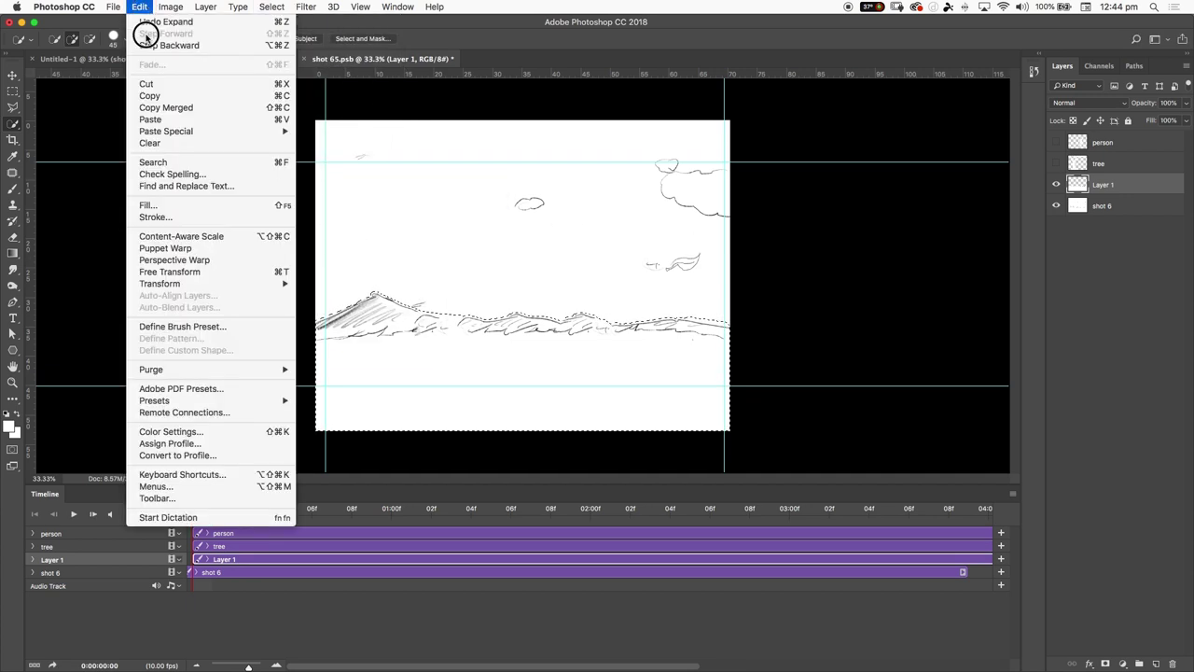
{"action": "left_click", "coordinate": [162, 207]}
{"action": "left_click", "coordinate": [1009, 231]}
{"action": "key", "text": "w"}
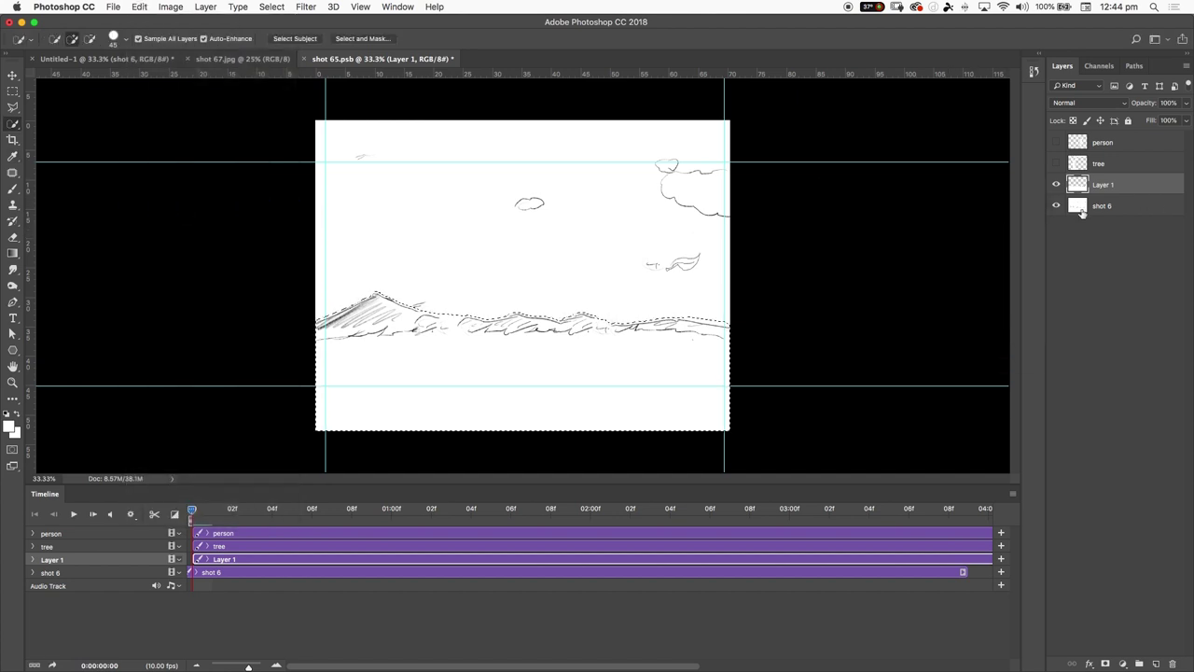
- With Layer 1 hidden, fill the expanded selection on shot 6 with Content-Aware in Normal mode at 100% opacity, with Color Adaptation on
{"action": "left_click", "coordinate": [1076, 206]}
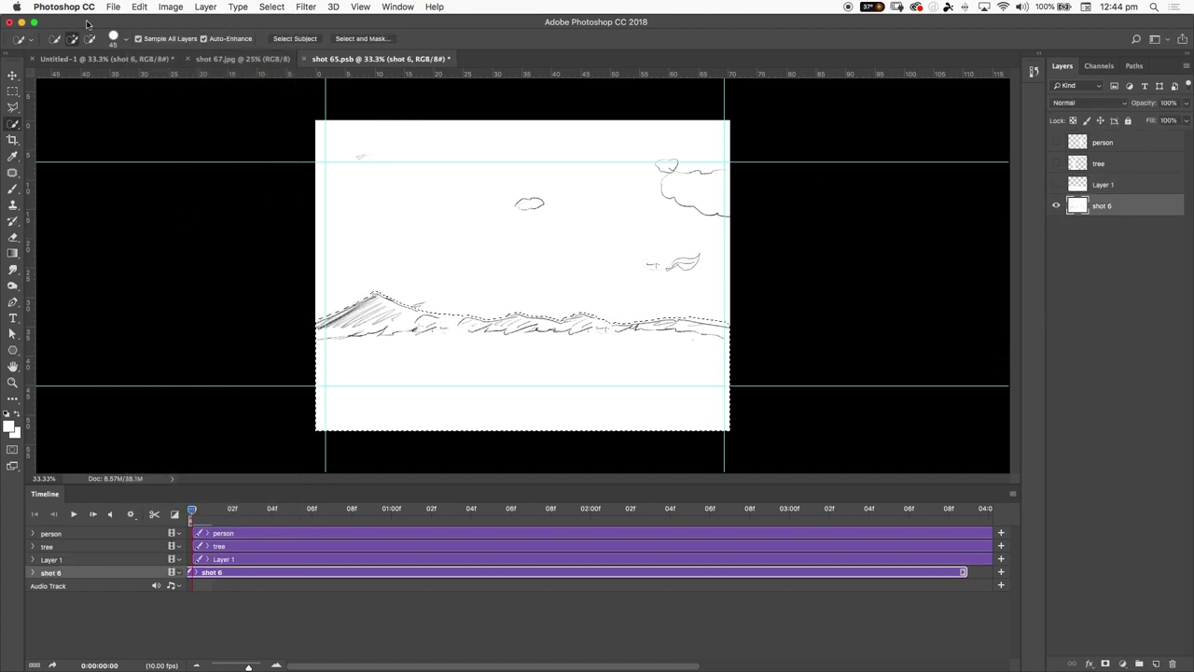
{"action": "left_click", "coordinate": [113, 8]}
{"action": "mouse_move", "coordinate": [139, 7]}
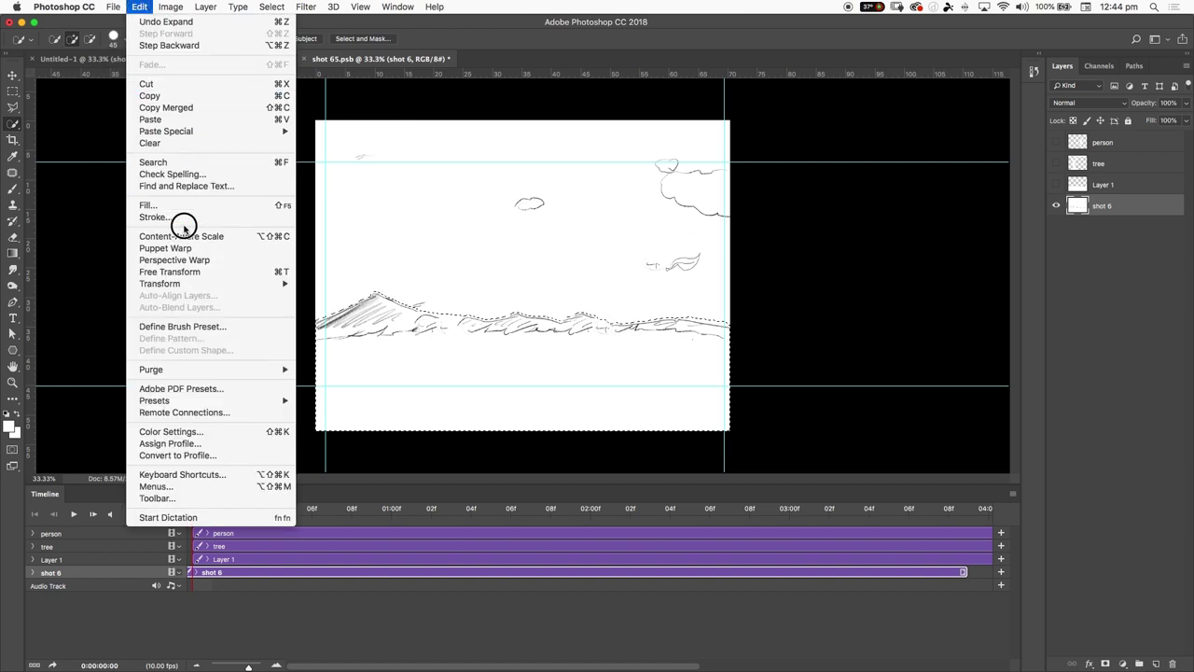
{"action": "left_click", "coordinate": [150, 205]}
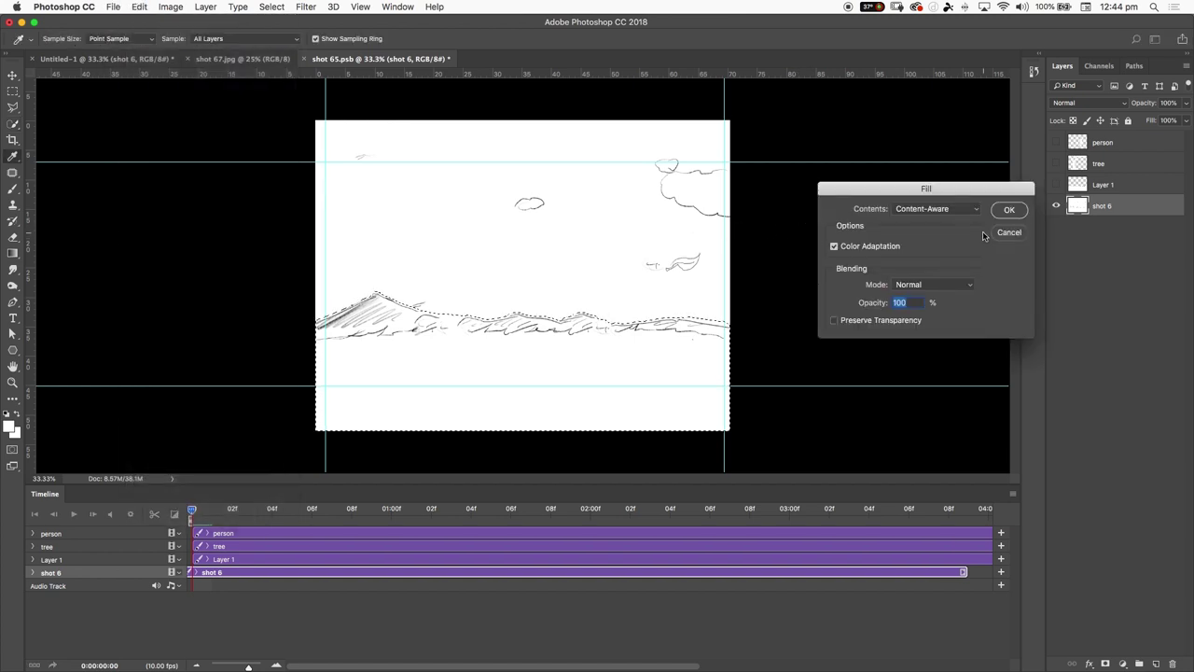
{"action": "key", "text": "Escape"}
{"action": "key", "text": "w"}
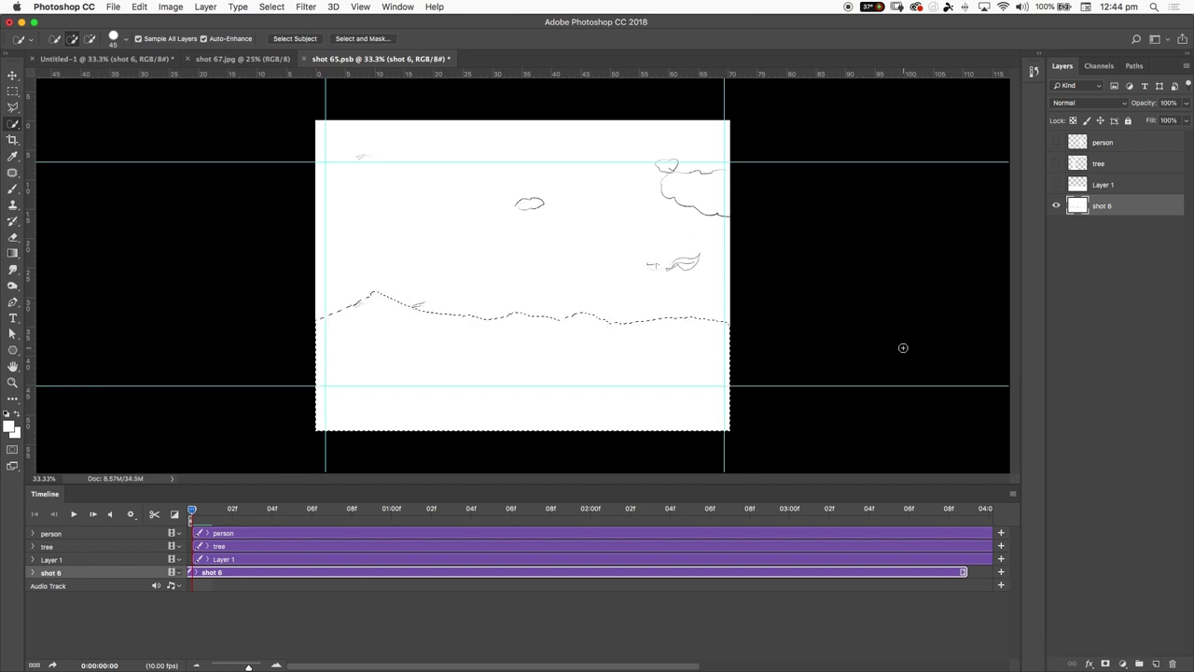
- Deselect and paint white over the two stray marks left where the mountains were on shot 6
{"action": "key", "text": "super+d"}
{"action": "key", "text": "b"}
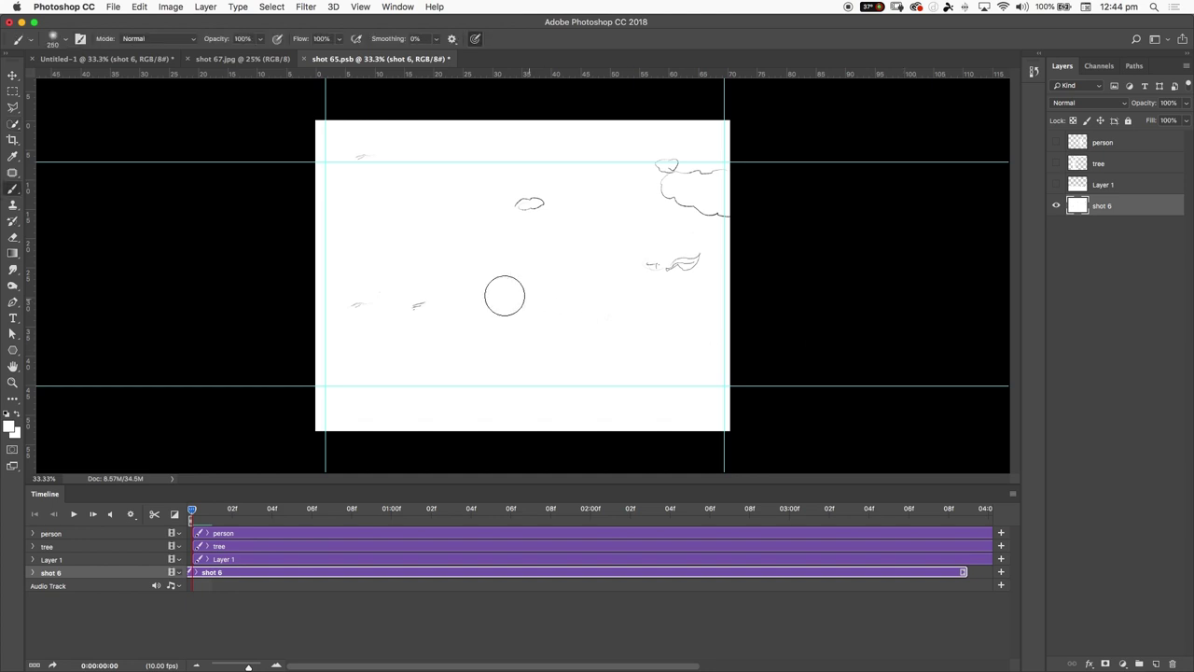
{"action": "left_click", "coordinate": [417, 304]}
{"action": "left_click", "coordinate": [355, 304]}
- Check the separated mountain, tree and person layers against shot 6 by switching their visibility on and off
{"action": "left_click", "coordinate": [1059, 185]}
{"action": "left_click", "coordinate": [1059, 184]}
{"action": "left_click", "coordinate": [1059, 185]}
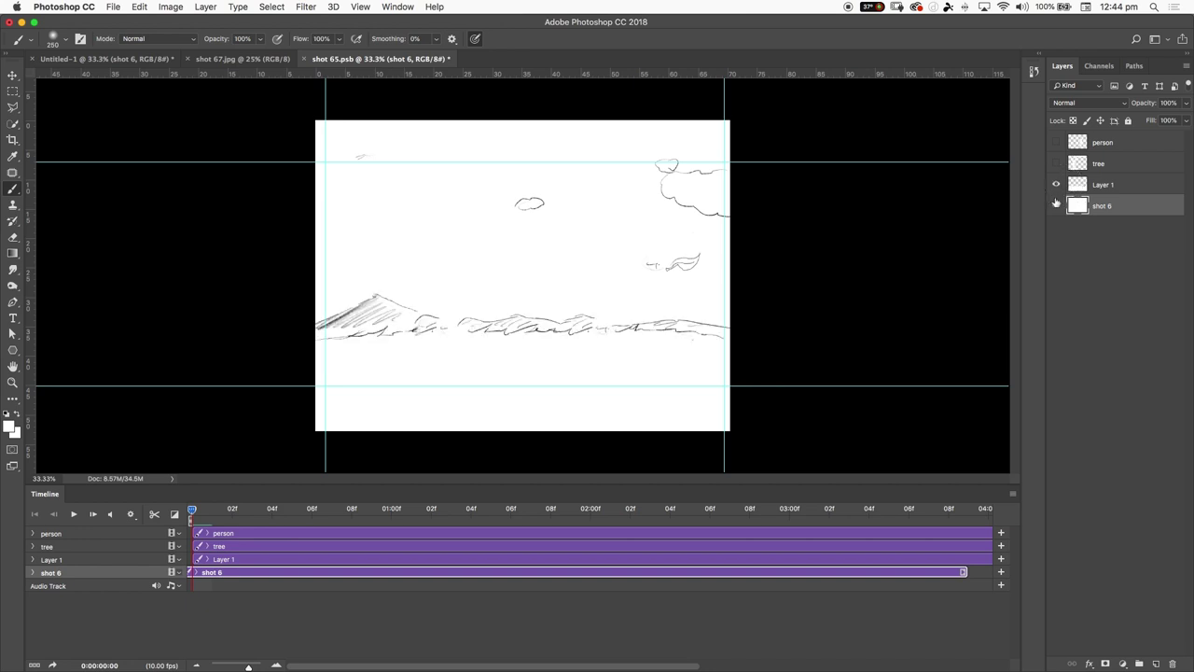
{"action": "left_click", "coordinate": [1056, 205]}
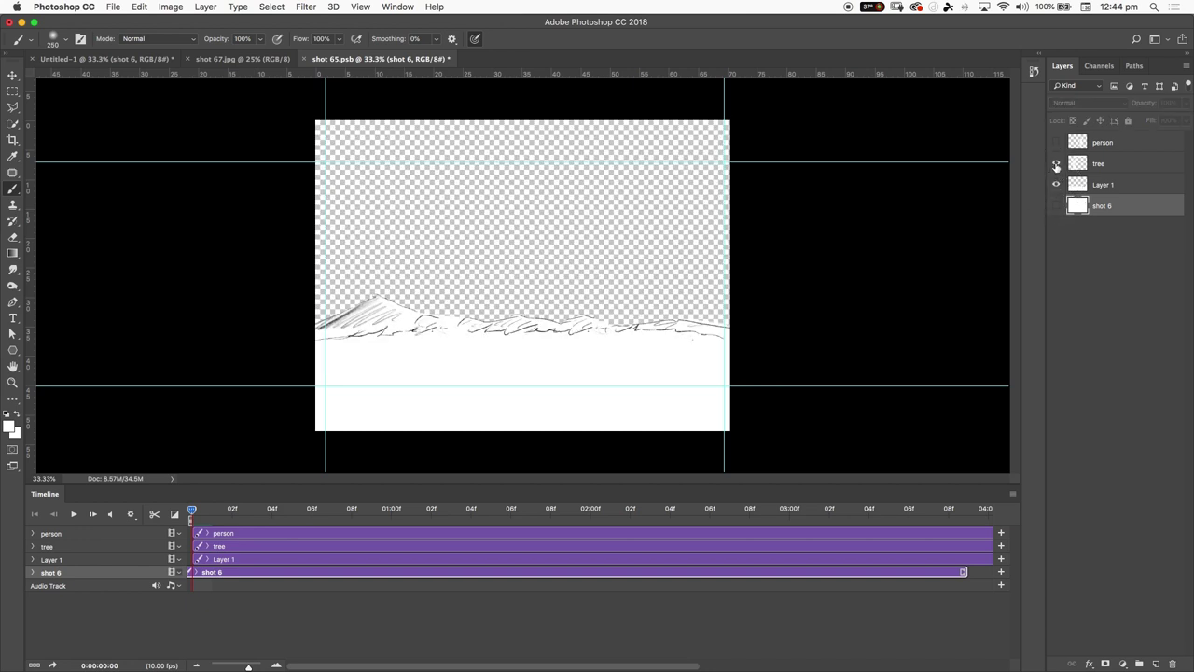
{"action": "left_click", "coordinate": [1056, 164]}
{"action": "left_click", "coordinate": [1057, 143]}
{"action": "left_click", "coordinate": [1056, 143]}
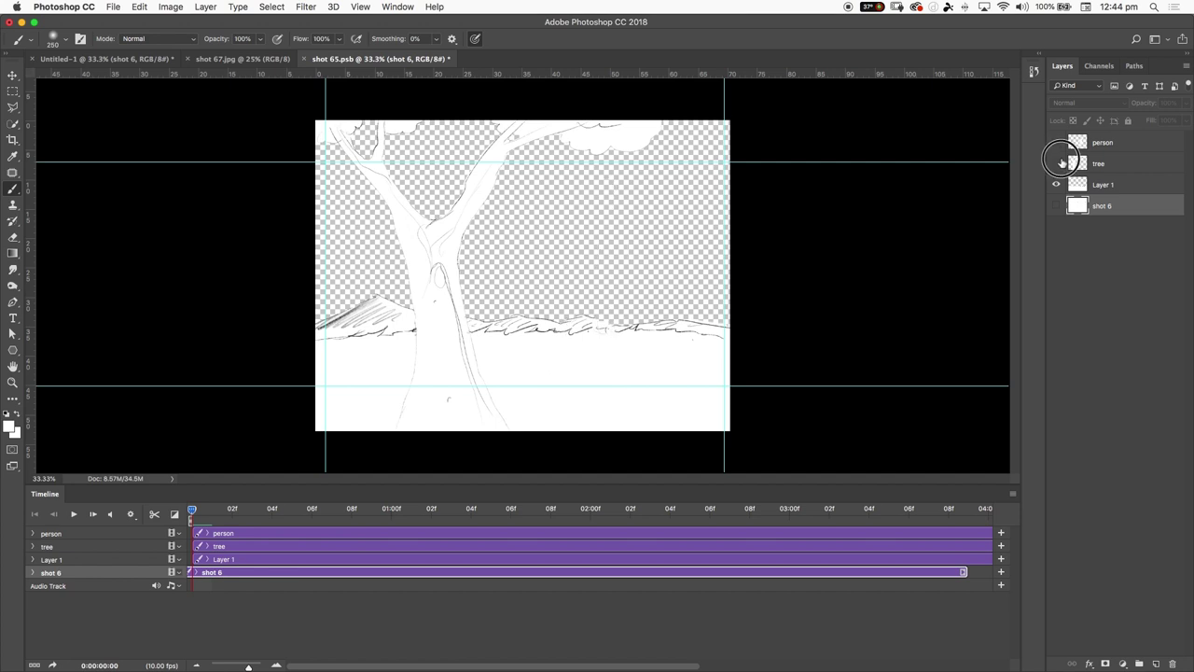
{"action": "left_click", "coordinate": [1056, 163]}
{"action": "left_click", "coordinate": [1056, 185]}
{"action": "left_click", "coordinate": [1056, 206]}
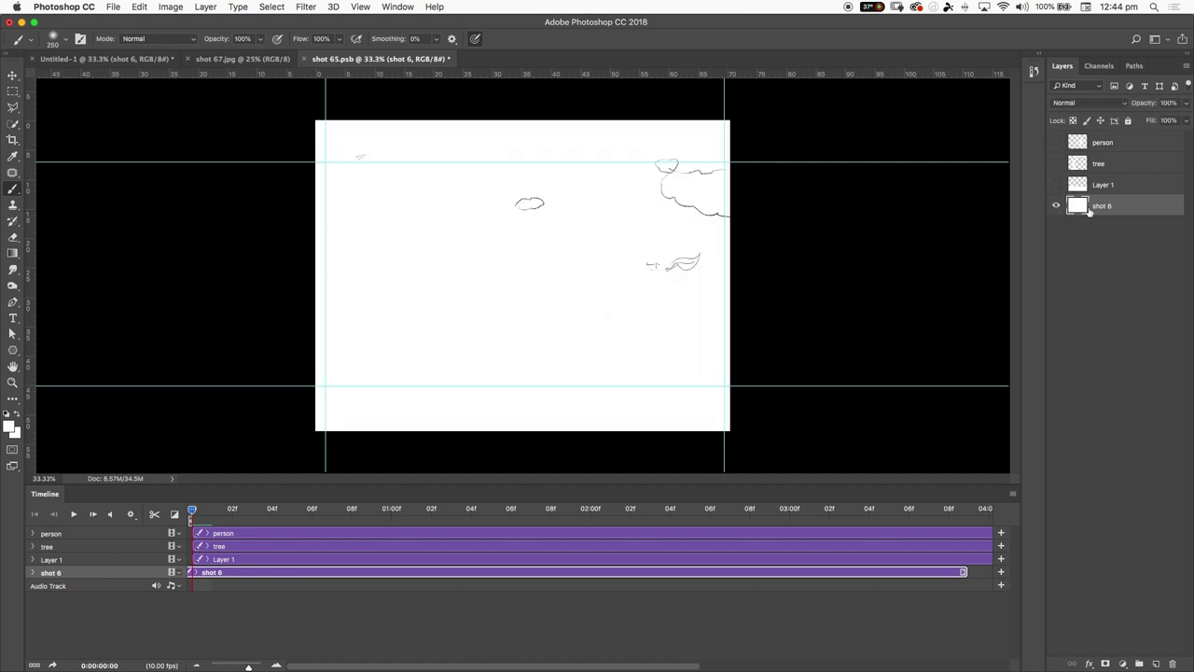
- Select the large and small clouds on shot 6 with Quick Selection and copy them to a new layer
{"action": "key", "text": "w"}
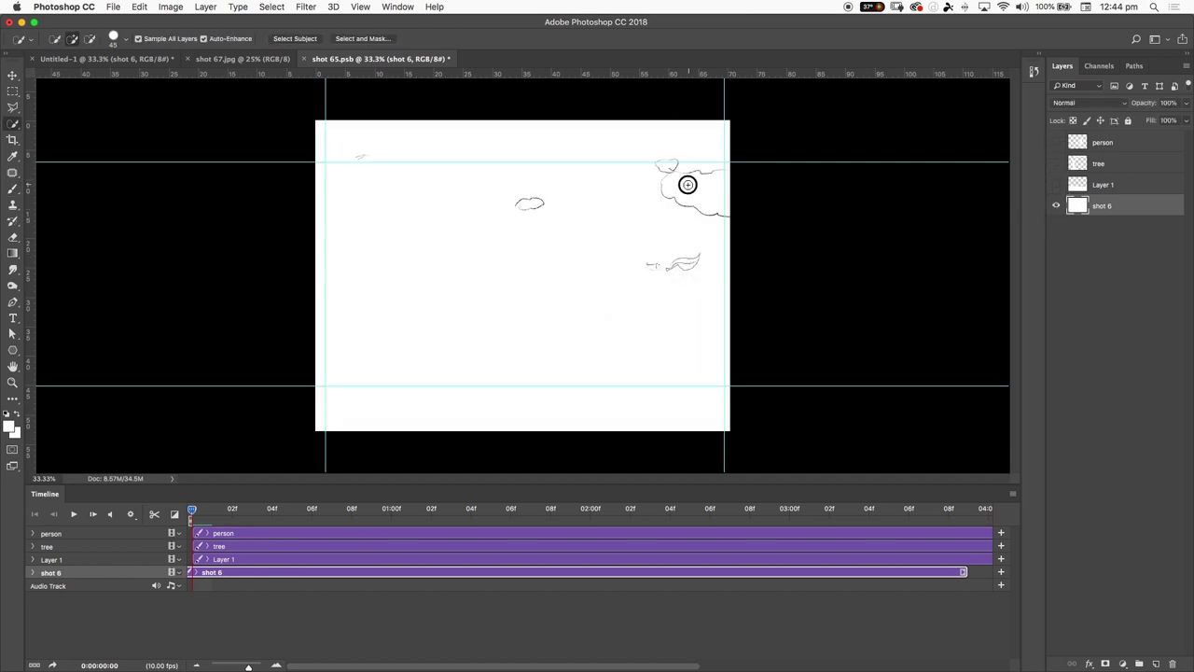
{"action": "left_click_drag", "start_coordinate": [684, 186], "coordinate": [661, 162]}
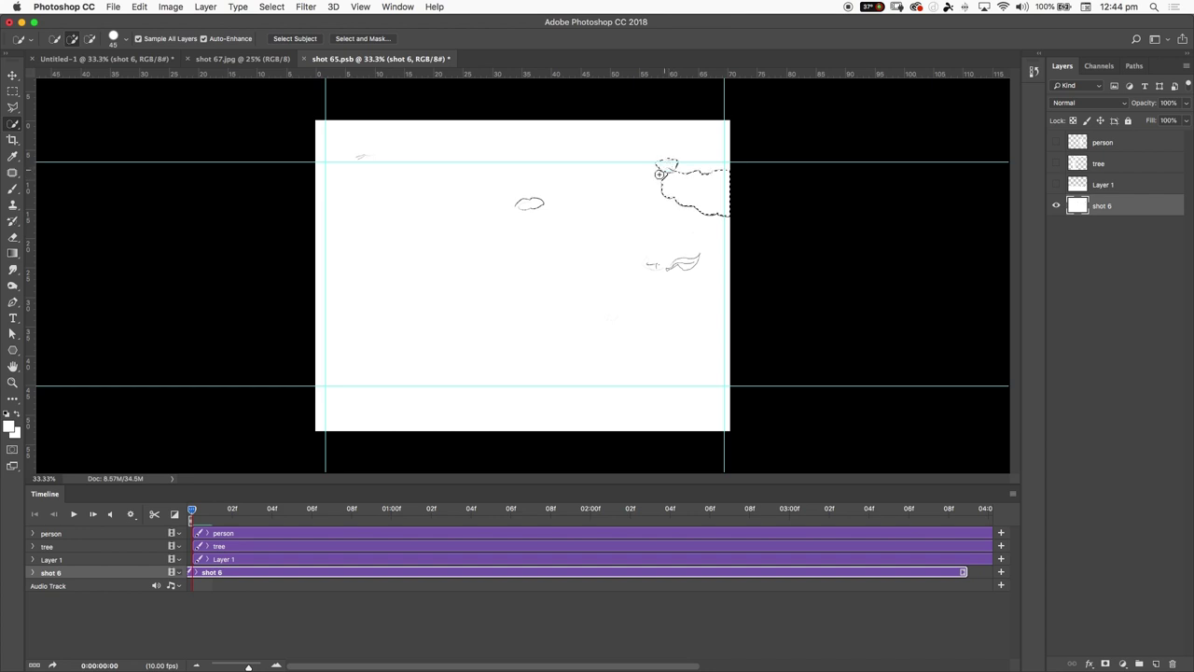
{"action": "left_click", "coordinate": [533, 201]}
{"action": "key", "text": "super+j"}
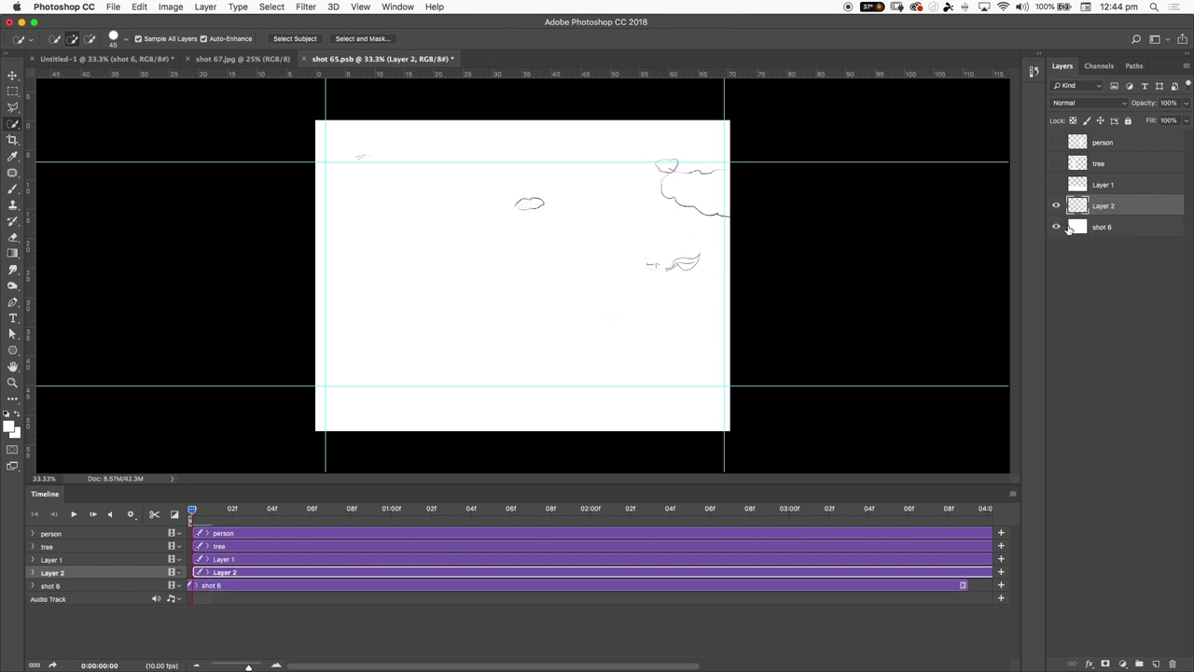
- Select the leaf on shot 6 using Quick Selection with the brush reduced to size 15, and copy it to a new layer
{"action": "left_click", "coordinate": [1073, 225]}
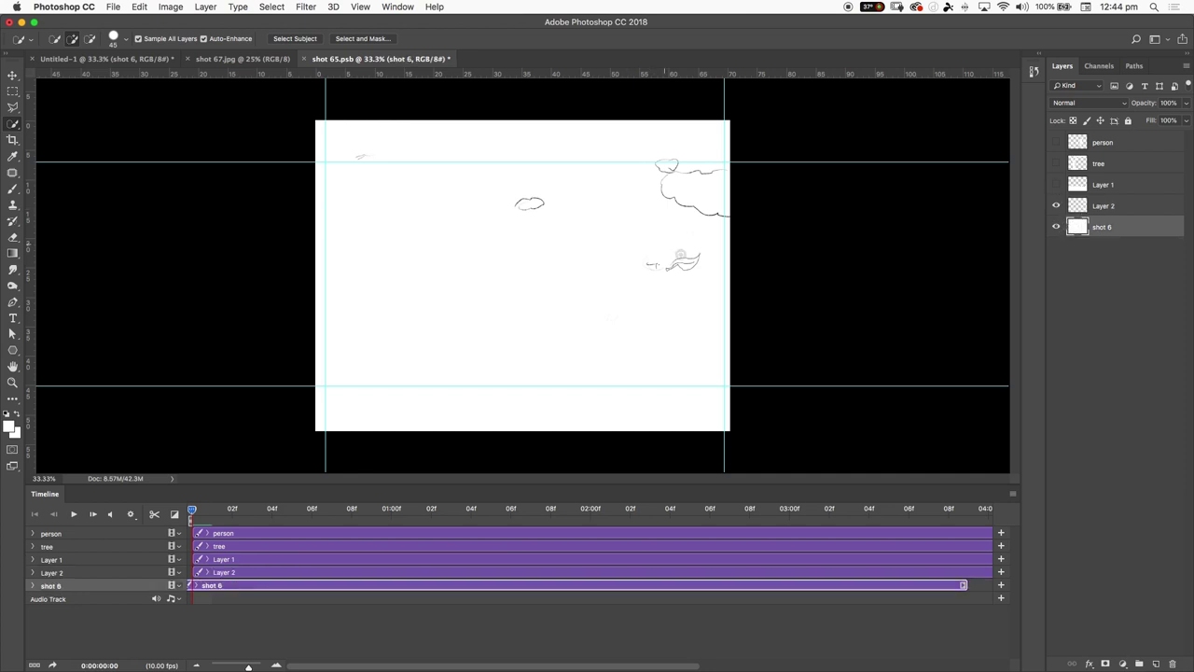
{"action": "left_click", "coordinate": [676, 268]}
{"action": "key", "text": "super+1"}
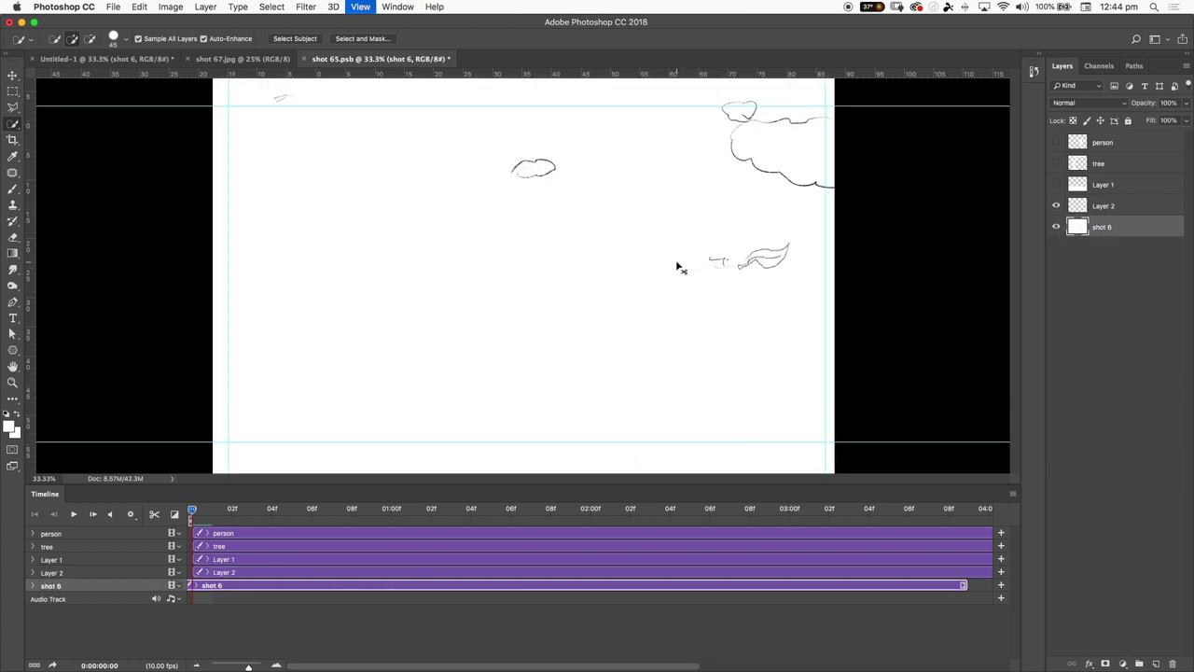
{"action": "scroll", "coordinate": [643, 287], "scroll_direction": "right", "scroll_amount": 5}
{"action": "key", "text": "bracketleft"}
{"action": "key", "text": "bracketleft"}
{"action": "key", "text": "bracketleft"}
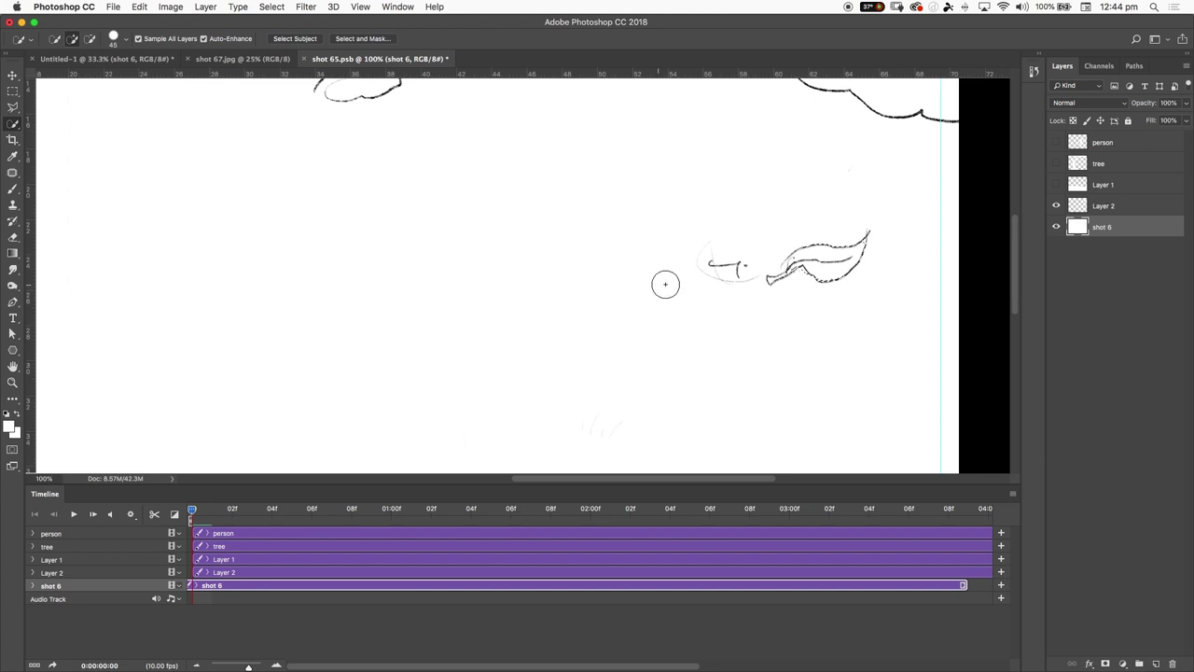
{"action": "key", "text": "bracketleft"}
{"action": "key", "text": "bracketleft"}
{"action": "key", "text": "bracketleft"}
{"action": "mouse_move", "coordinate": [789, 267]}
{"action": "left_mouse_down"}
{"action": "mouse_move", "coordinate": [775, 272]}
{"action": "mouse_move", "coordinate": [866, 237]}
{"action": "mouse_move", "coordinate": [830, 272]}
{"action": "mouse_move", "coordinate": [793, 271]}
{"action": "left_mouse_up"}
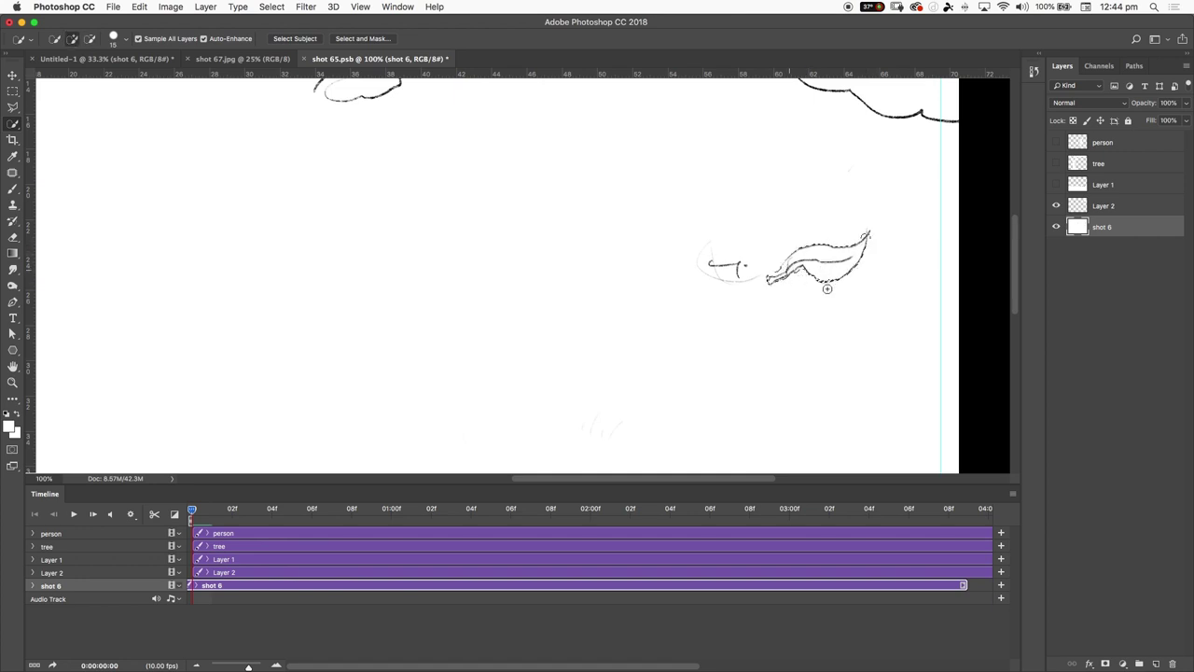
{"action": "key", "text": "ctrl+j"}
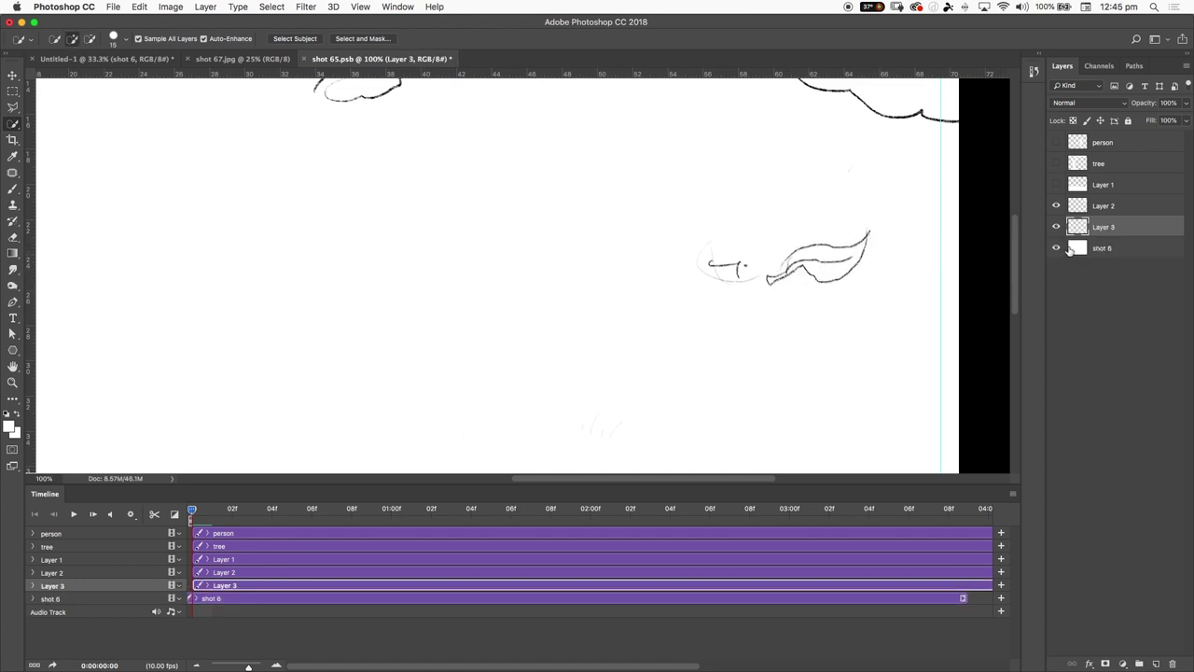
- Hide Layer 2 and Layer 3 and paint white over all the remaining cloud, leaf and stray marks on shot 6
{"action": "left_click", "coordinate": [1075, 249]}
{"action": "key", "text": "ctrl+0"}
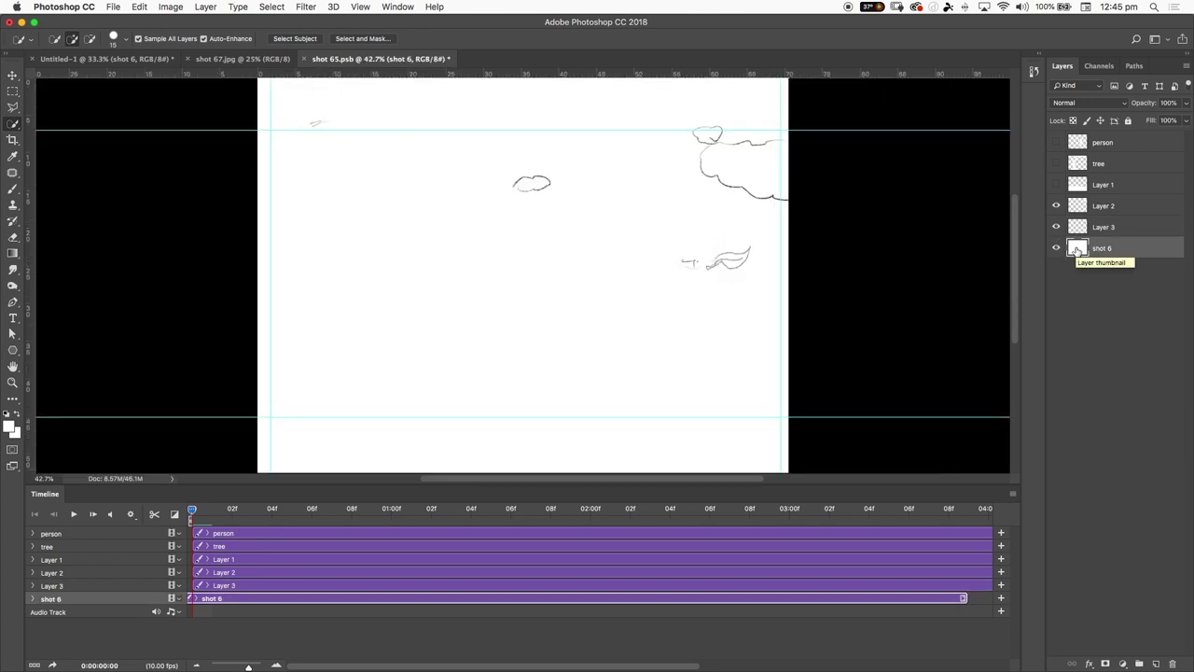
{"action": "left_click", "coordinate": [1056, 226]}
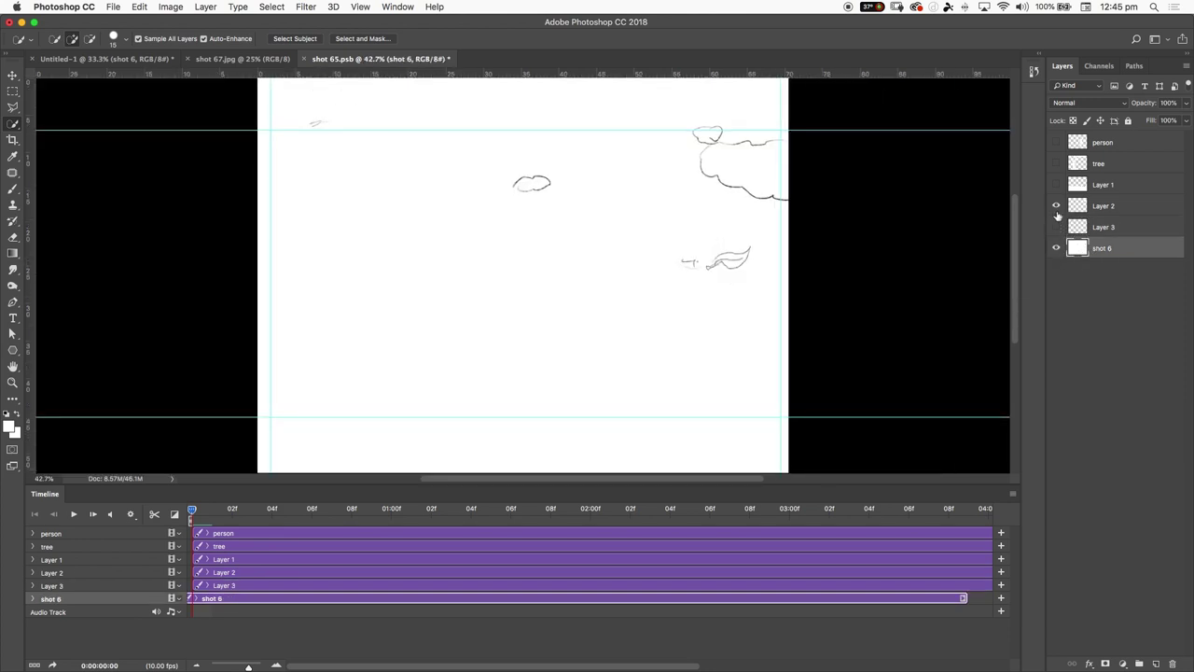
{"action": "left_click", "coordinate": [1056, 205]}
{"action": "key", "text": "b"}
{"action": "mouse_move", "coordinate": [727, 266]}
{"action": "left_mouse_down"}
{"action": "mouse_move", "coordinate": [818, 235]}
{"action": "mouse_move", "coordinate": [714, 195]}
{"action": "mouse_move", "coordinate": [712, 147]}
{"action": "mouse_move", "coordinate": [474, 145]}
{"action": "mouse_move", "coordinate": [522, 193]}
{"action": "mouse_move", "coordinate": [248, 121]}
{"action": "left_mouse_up"}
{"action": "key", "text": "super+y"}
{"action": "key", "text": "super+minus"}
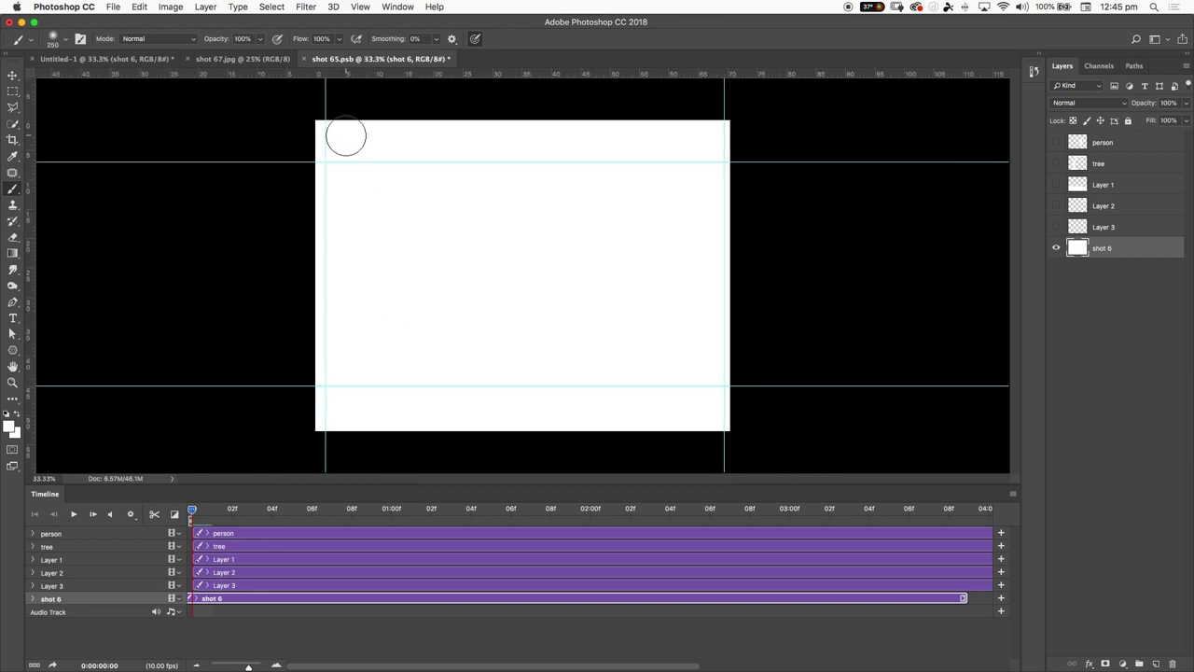
- Show Layer 3, Layer 2, Layer 1, the tree and the person over the blank shot 6 background
{"action": "left_click", "coordinate": [1056, 227]}
{"action": "left_click", "coordinate": [1056, 206]}
{"action": "left_click", "coordinate": [1056, 185]}
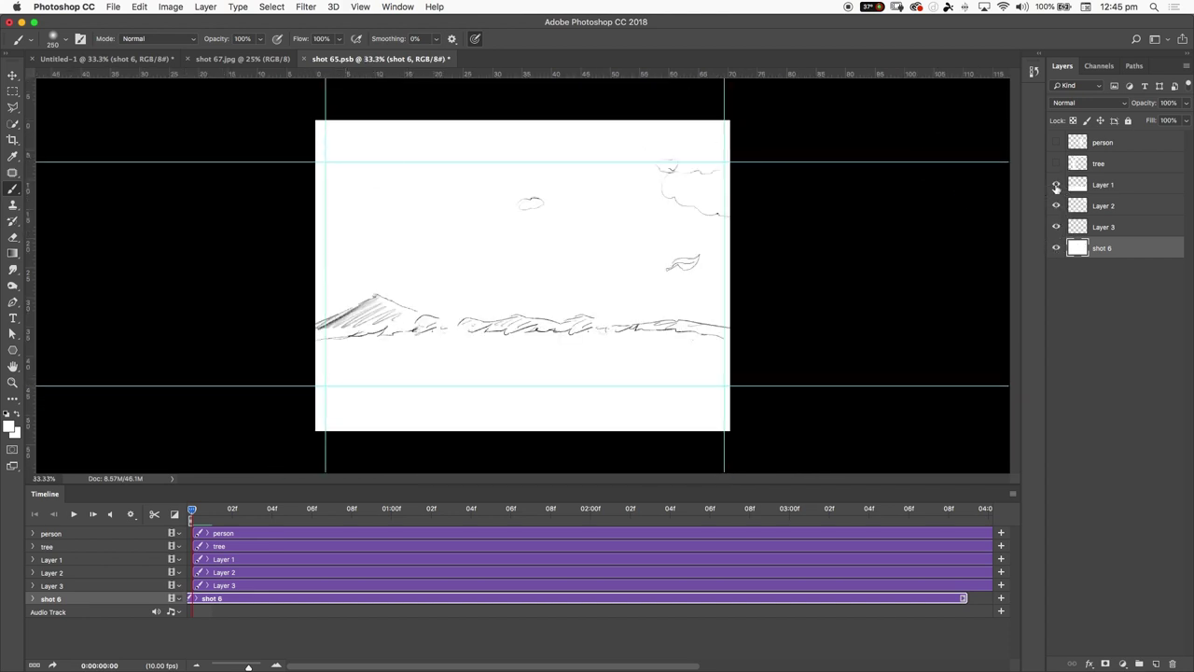
{"action": "left_click", "coordinate": [1056, 164]}
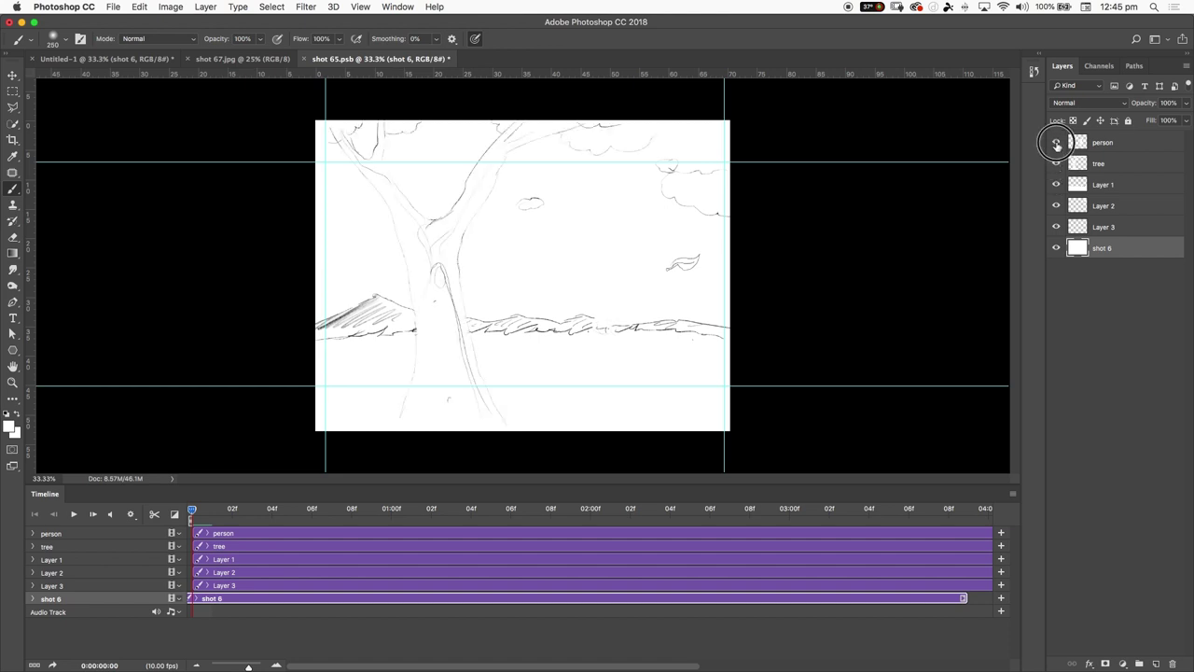
{"action": "left_click", "coordinate": [1056, 143]}
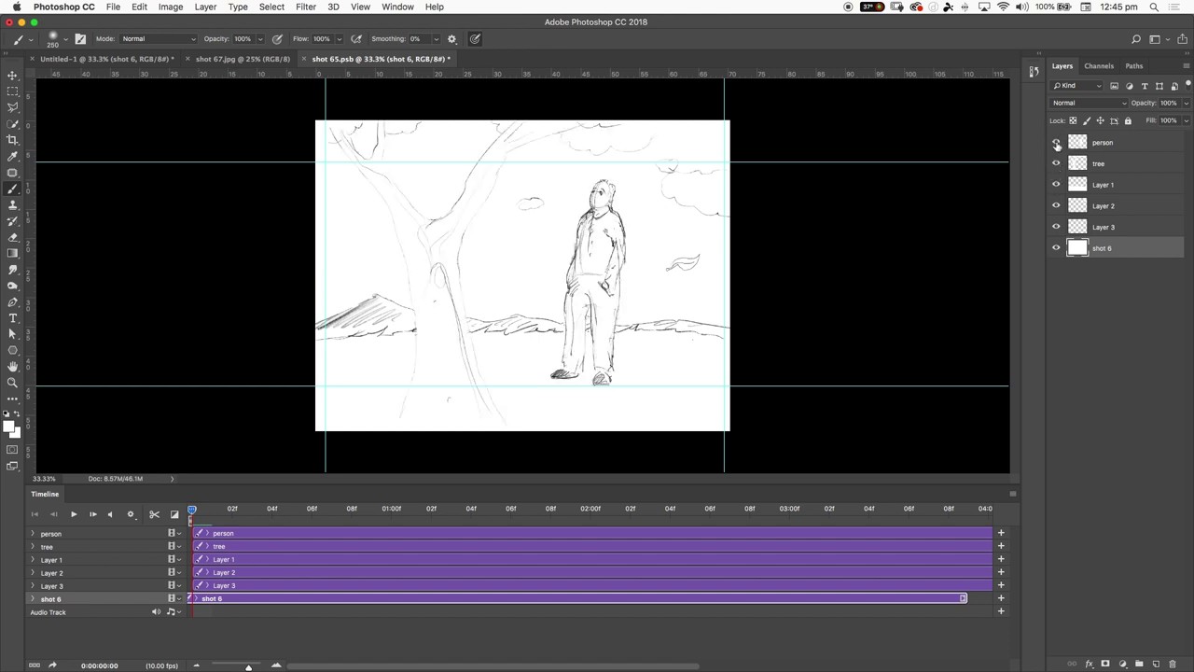
- Rename Layer 1 as ground, Layer 2 as clouds and Layer 3 as leaf
{"action": "double_click", "coordinate": [1101, 185]}
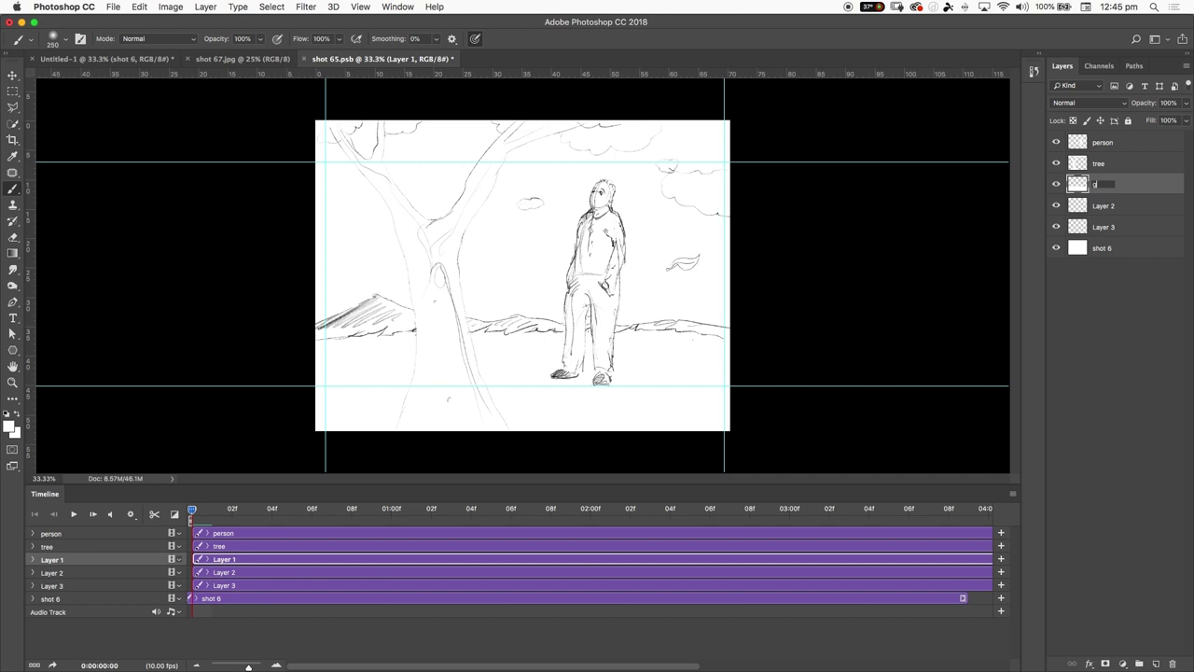
{"action": "type", "text": "ground"}
{"action": "key", "text": "Return"}
{"action": "left_click", "coordinate": [1057, 206]}
{"action": "left_click", "coordinate": [1058, 207]}
{"action": "double_click", "coordinate": [1101, 206]}
{"action": "type", "text": "clou"}
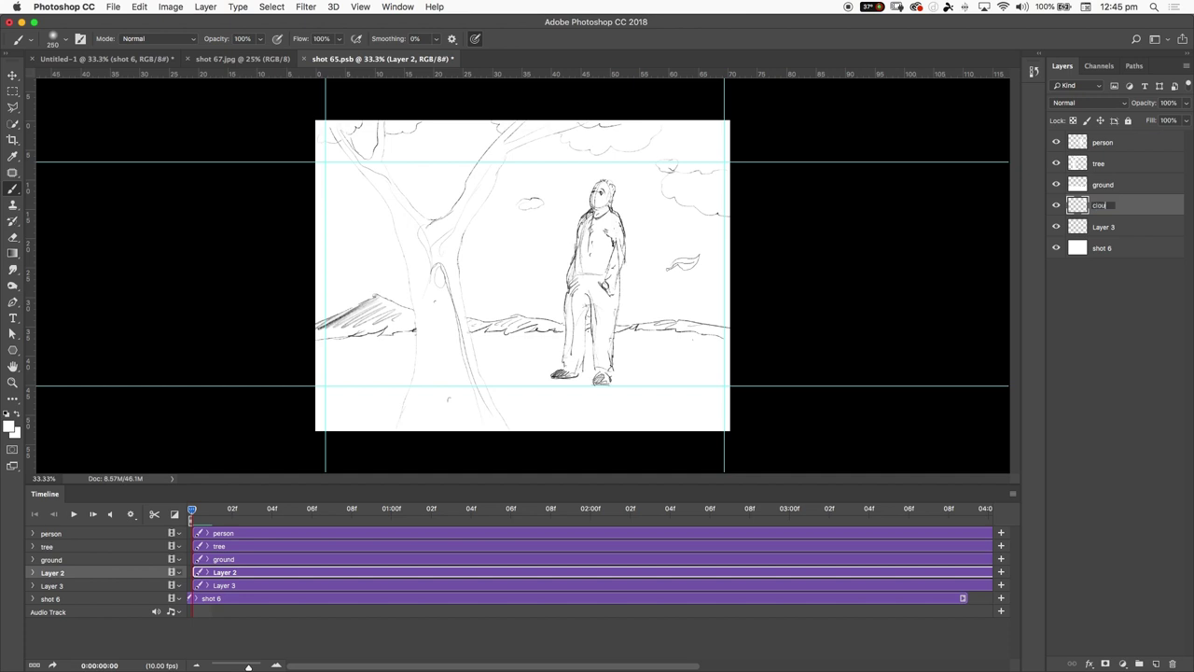
{"action": "type", "text": "ds"}
{"action": "key", "text": "Return"}
{"action": "double_click", "coordinate": [1099, 229]}
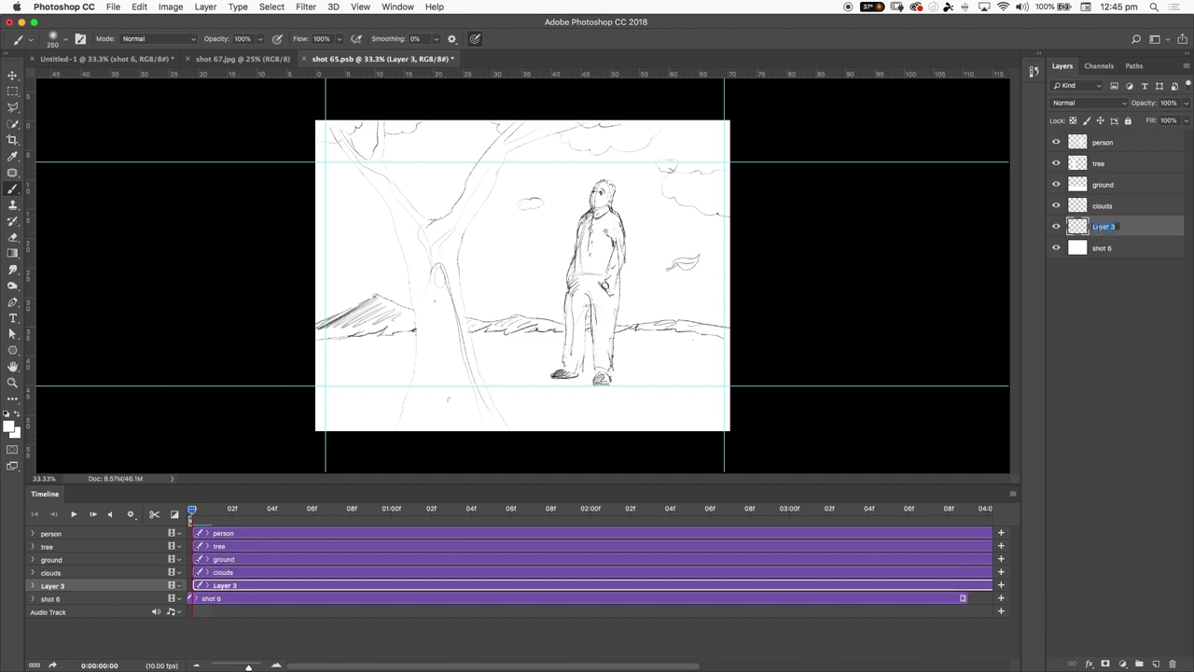
{"action": "key", "text": "Return"}
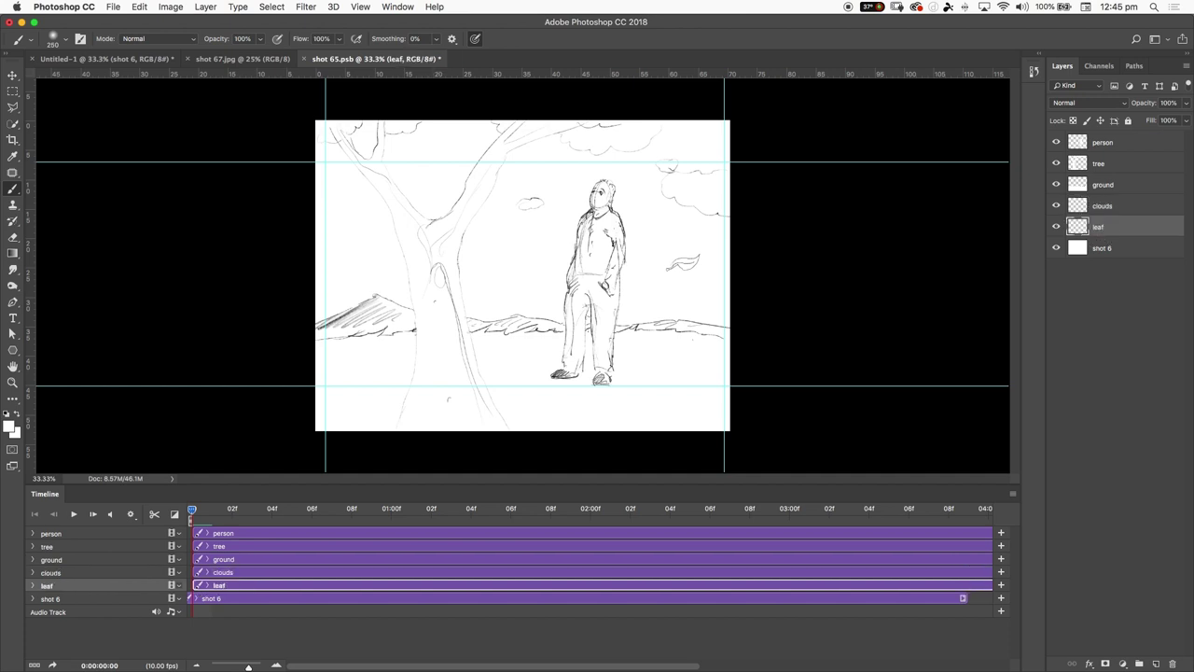
- Shorten the leaf, clouds, ground, tree and person clips in the timeline to end together with the shot 6 clip
{"action": "left_click", "coordinate": [1102, 168]}
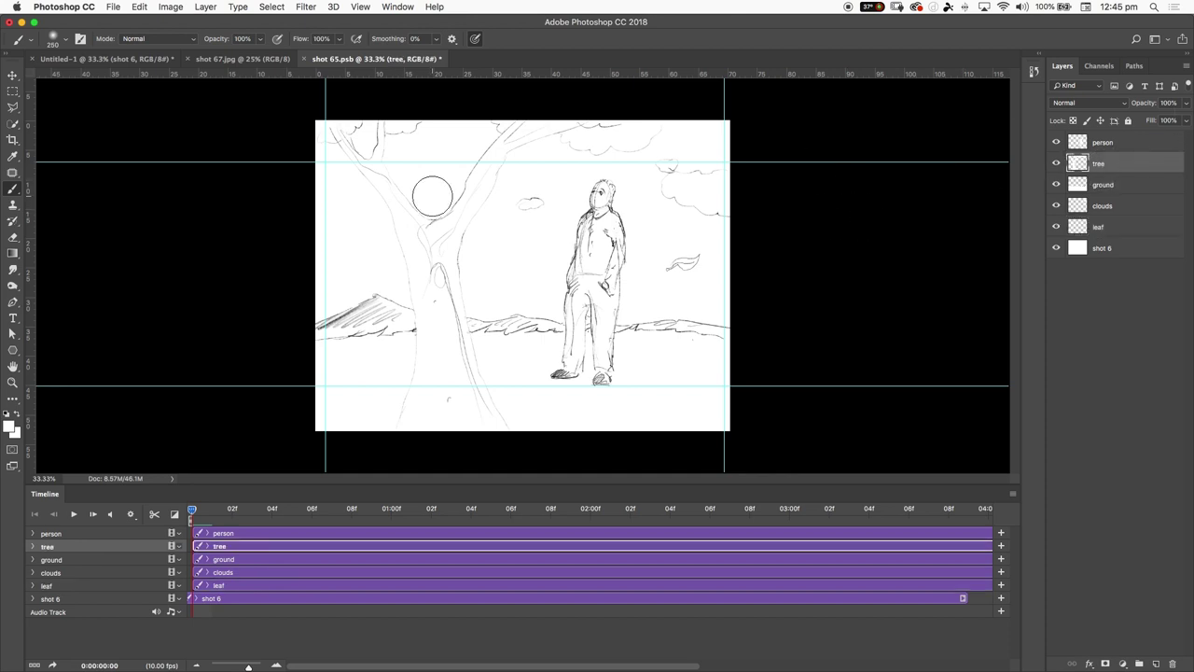
{"action": "key", "text": "super+minus"}
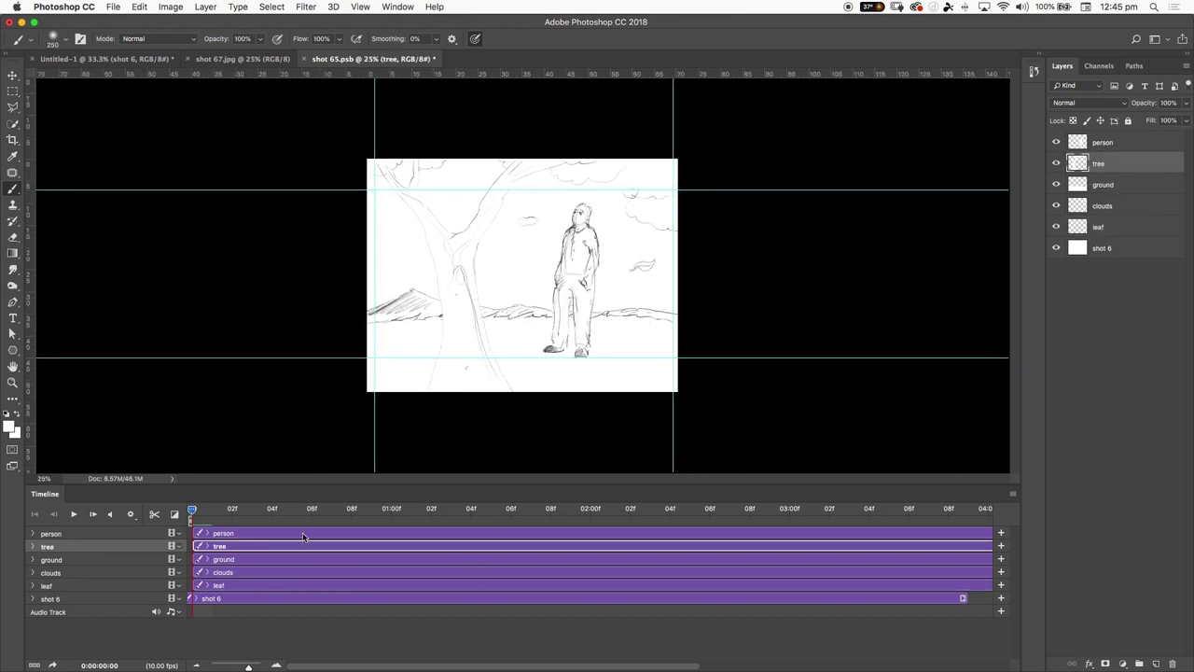
{"action": "left_click", "coordinate": [197, 665]}
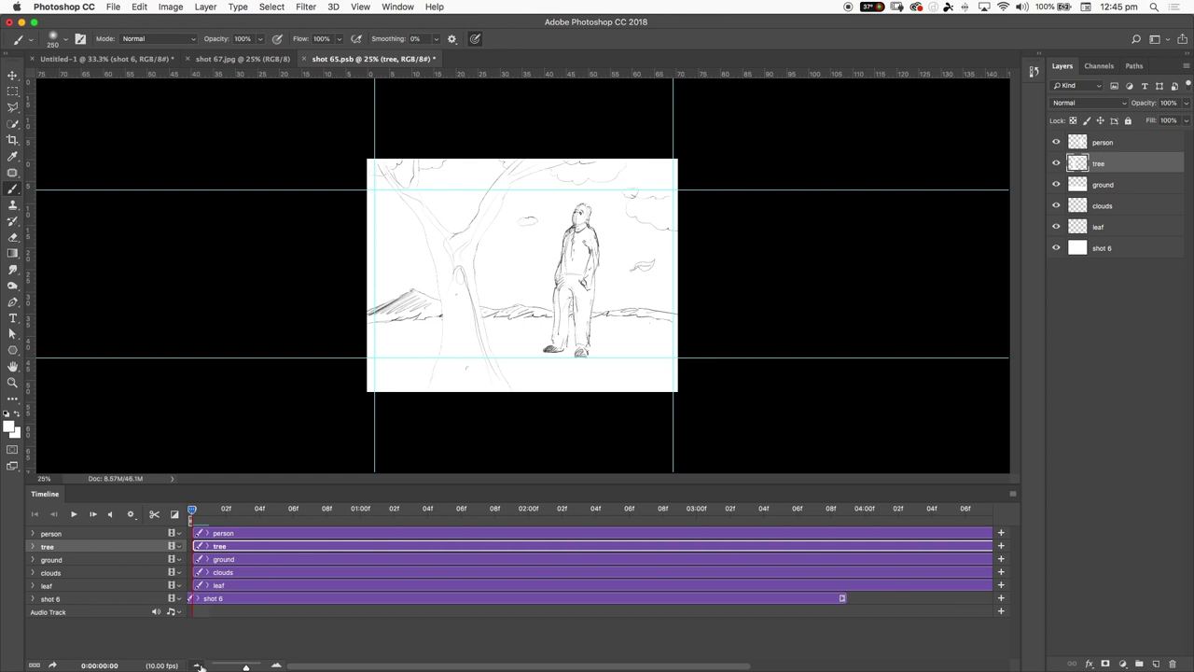
{"action": "left_click", "coordinate": [337, 598]}
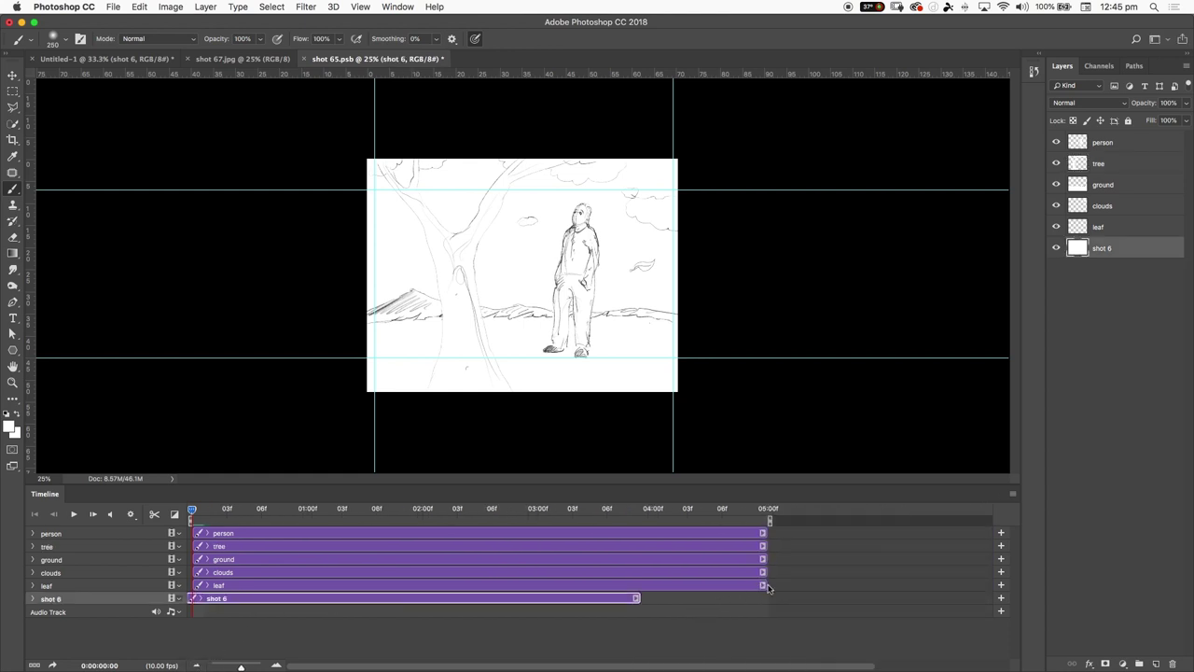
{"action": "left_click_drag", "start_coordinate": [763, 585], "coordinate": [635, 585]}
{"action": "left_click_drag", "start_coordinate": [765, 571], "coordinate": [636, 571]}
{"action": "left_click_drag", "start_coordinate": [763, 560], "coordinate": [636, 547]}
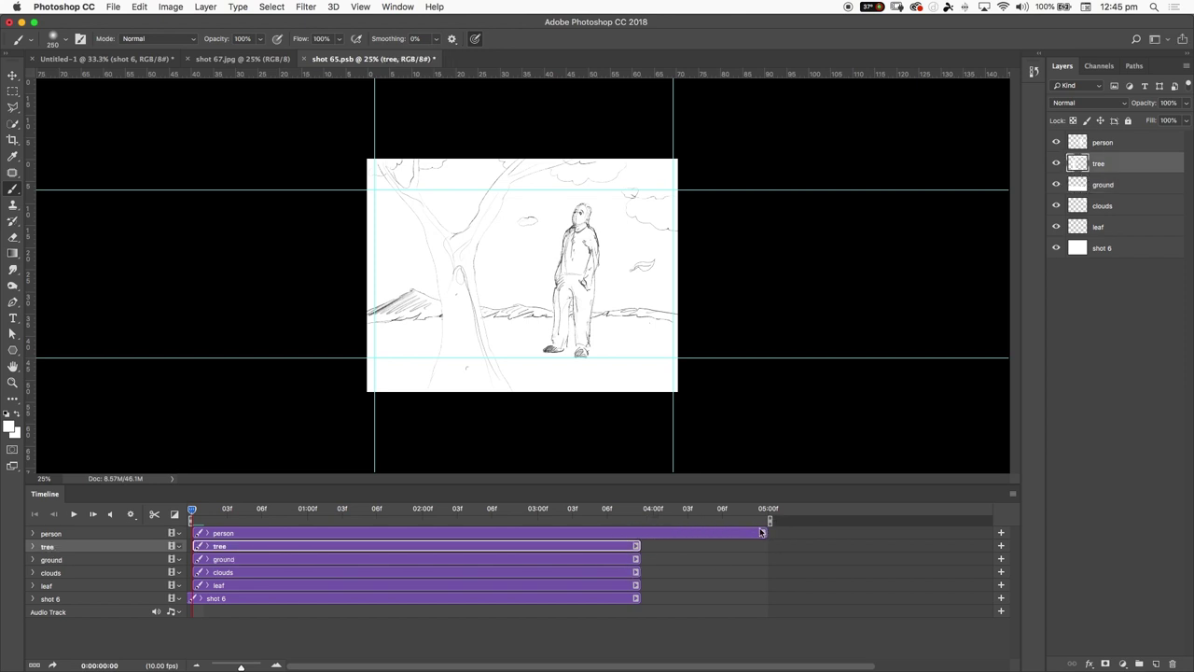
{"action": "left_click_drag", "start_coordinate": [765, 532], "coordinate": [636, 532]}
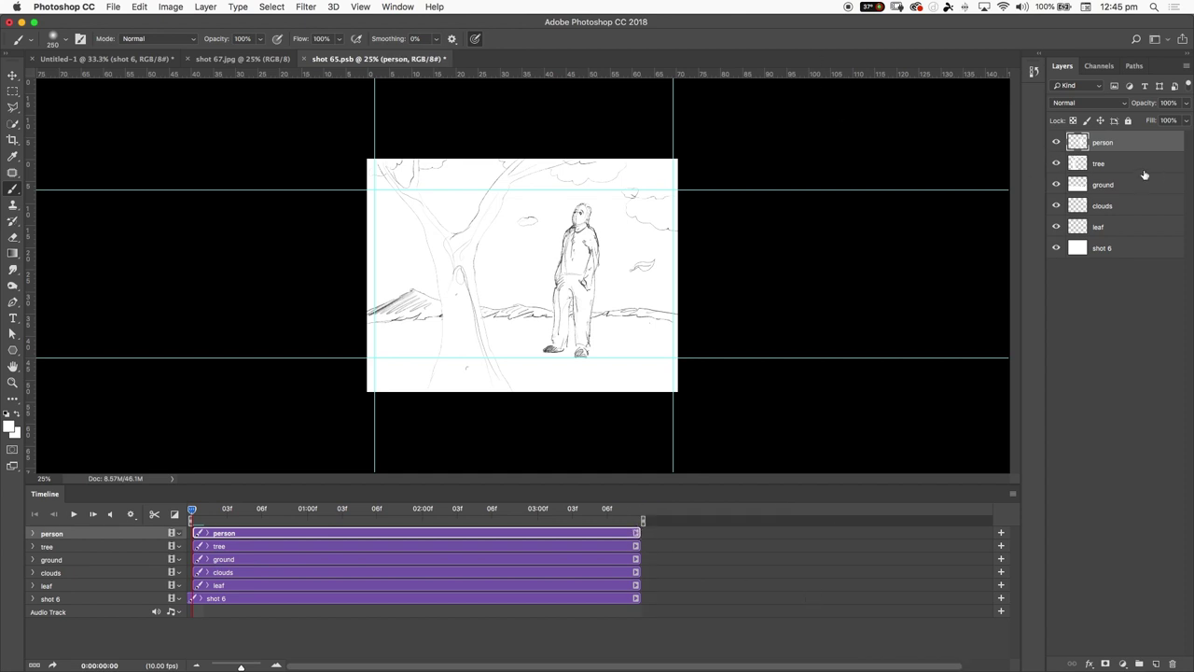
- Try the person in front of the tree trunk, undo the move, and place the person layer directly beneath the tree layer
{"action": "left_click", "coordinate": [13, 76]}
{"action": "left_click_drag", "start_coordinate": [574, 257], "coordinate": [483, 257]}
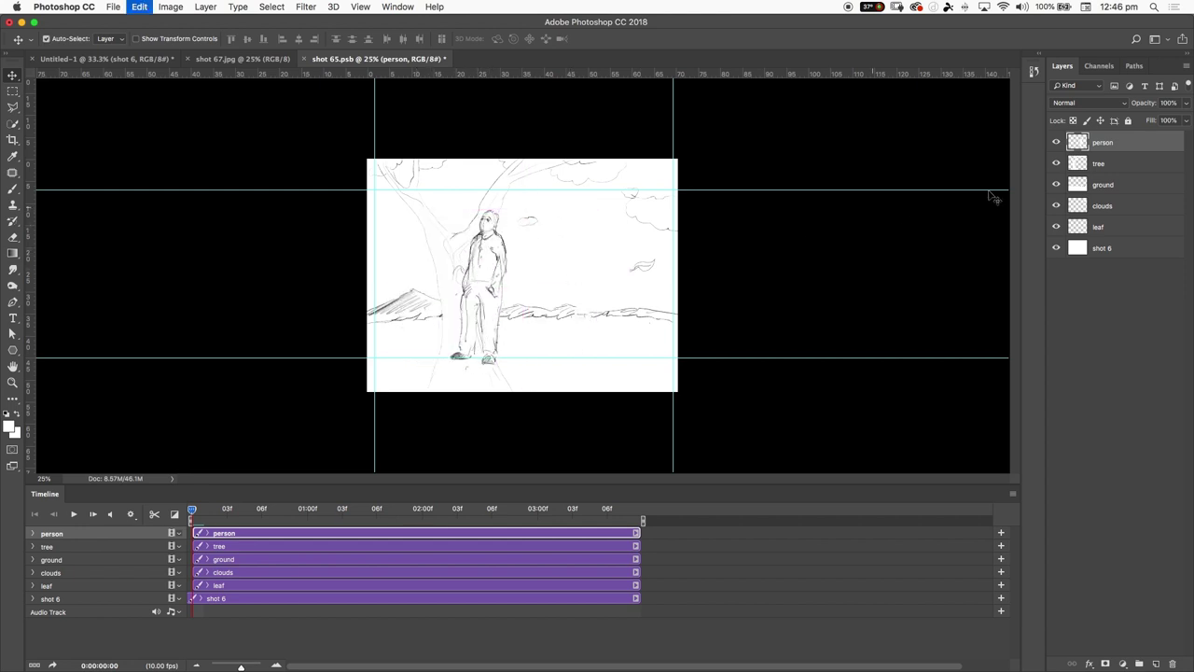
{"action": "key", "text": "super+z"}
{"action": "left_click_drag", "start_coordinate": [1137, 137], "coordinate": [1120, 192]}
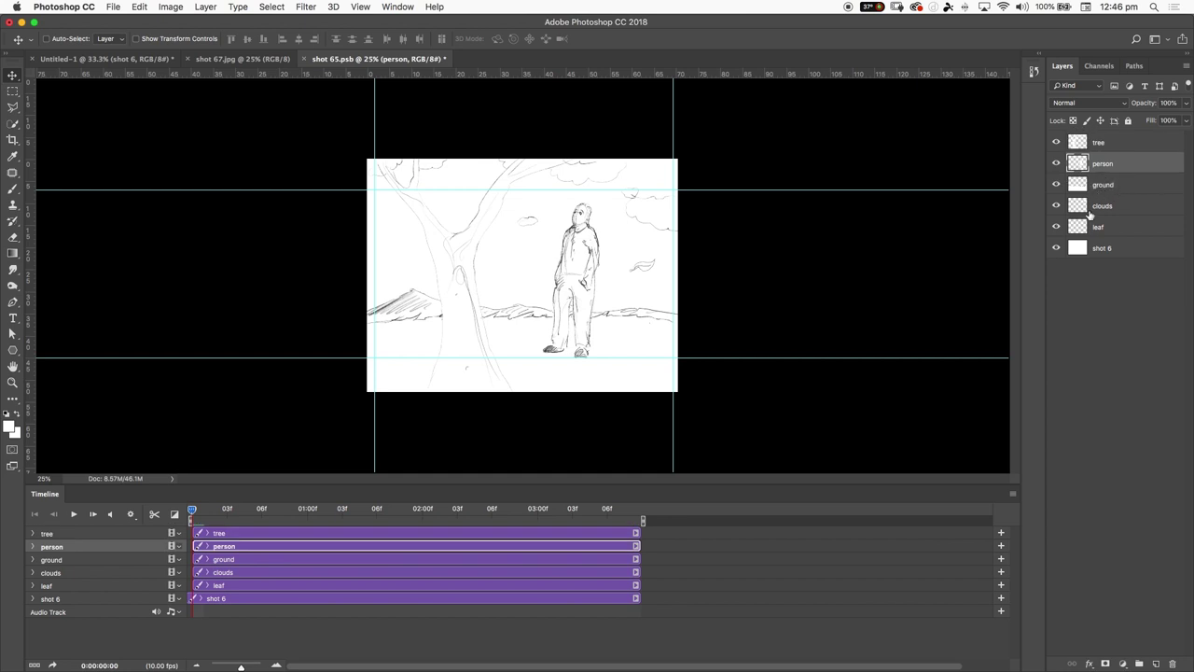
- Try moving the clouds and the leaf, and place the leaf layer between the tree and person layers
{"action": "left_click", "coordinate": [1099, 207]}
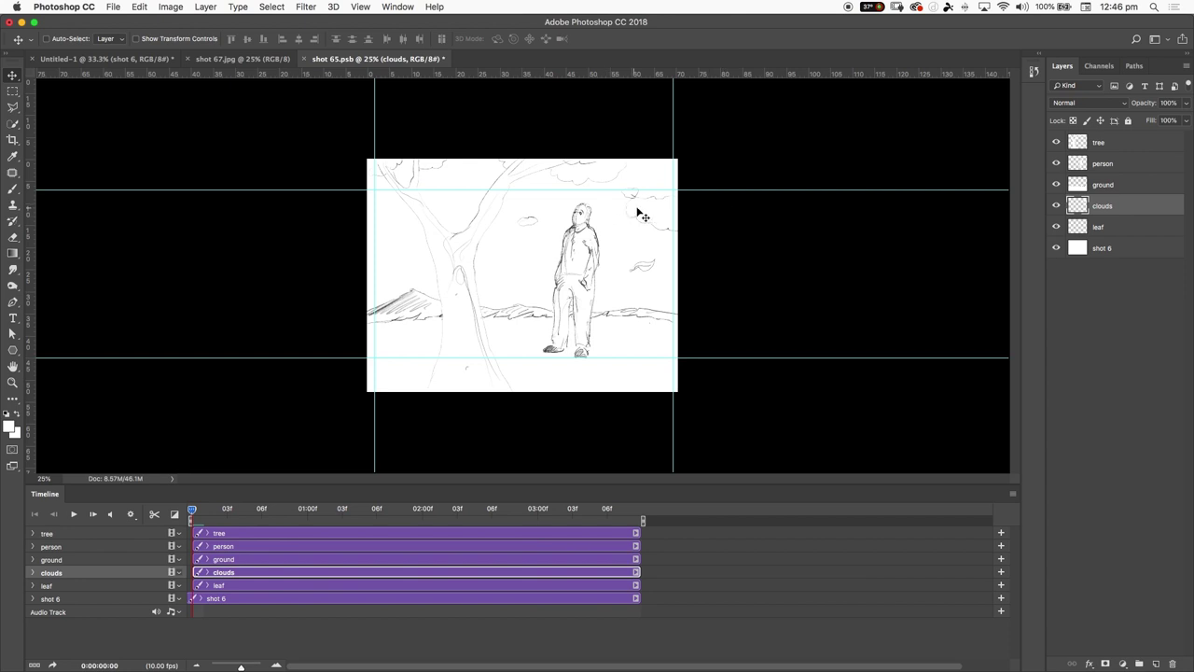
{"action": "left_click_drag", "start_coordinate": [643, 217], "coordinate": [645, 251]}
{"action": "left_click", "coordinate": [1107, 228]}
{"action": "mouse_move", "coordinate": [647, 267]}
{"action": "left_mouse_down"}
{"action": "mouse_move", "coordinate": [569, 268]}
{"action": "mouse_move", "coordinate": [634, 266]}
{"action": "left_mouse_up"}
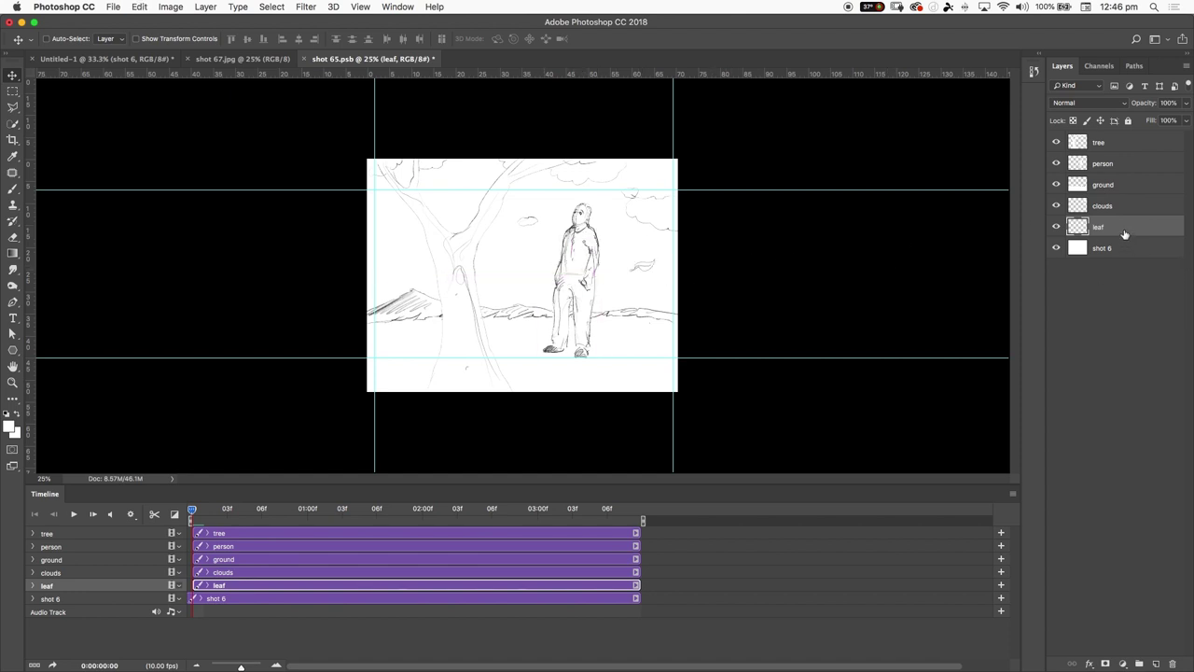
{"action": "left_click_drag", "start_coordinate": [1124, 234], "coordinate": [1131, 155]}
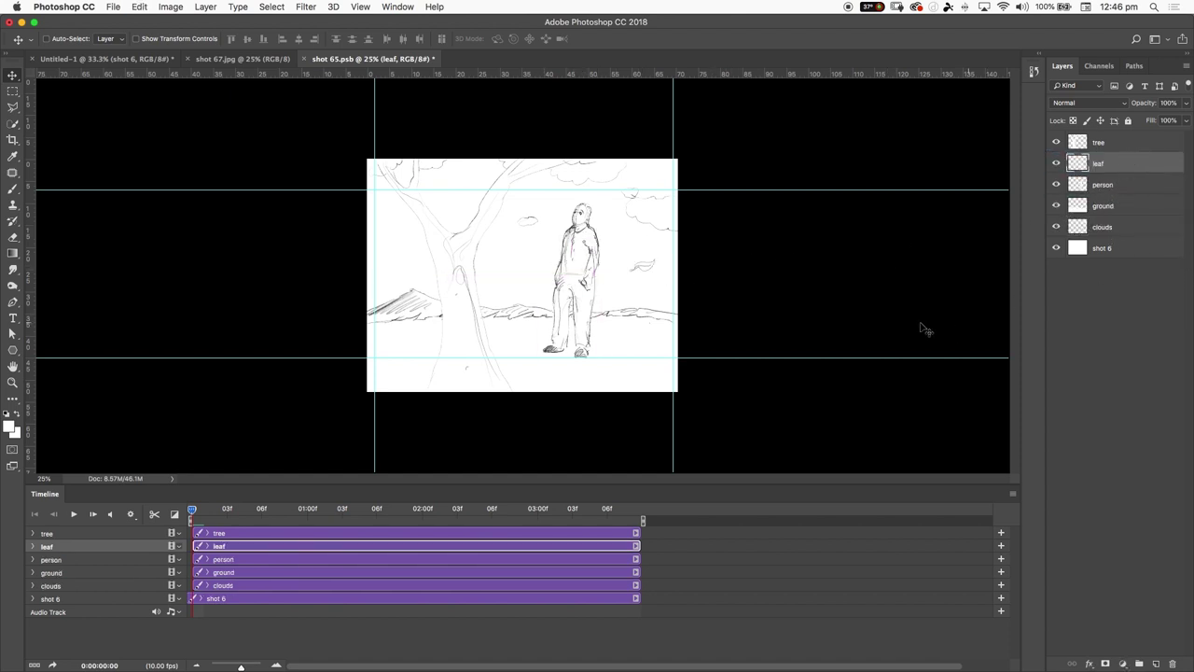
{"action": "mouse_move", "coordinate": [638, 267]}
{"action": "left_mouse_down"}
{"action": "mouse_move", "coordinate": [453, 293]}
{"action": "mouse_move", "coordinate": [454, 277]}
{"action": "mouse_move", "coordinate": [587, 292]}
{"action": "mouse_move", "coordinate": [642, 270]}
{"action": "left_mouse_up"}
- Convert the tree, leaf and person layers to individual smart objects
{"action": "left_click", "coordinate": [1096, 146]}
{"action": "right_click", "coordinate": [1099, 146]}
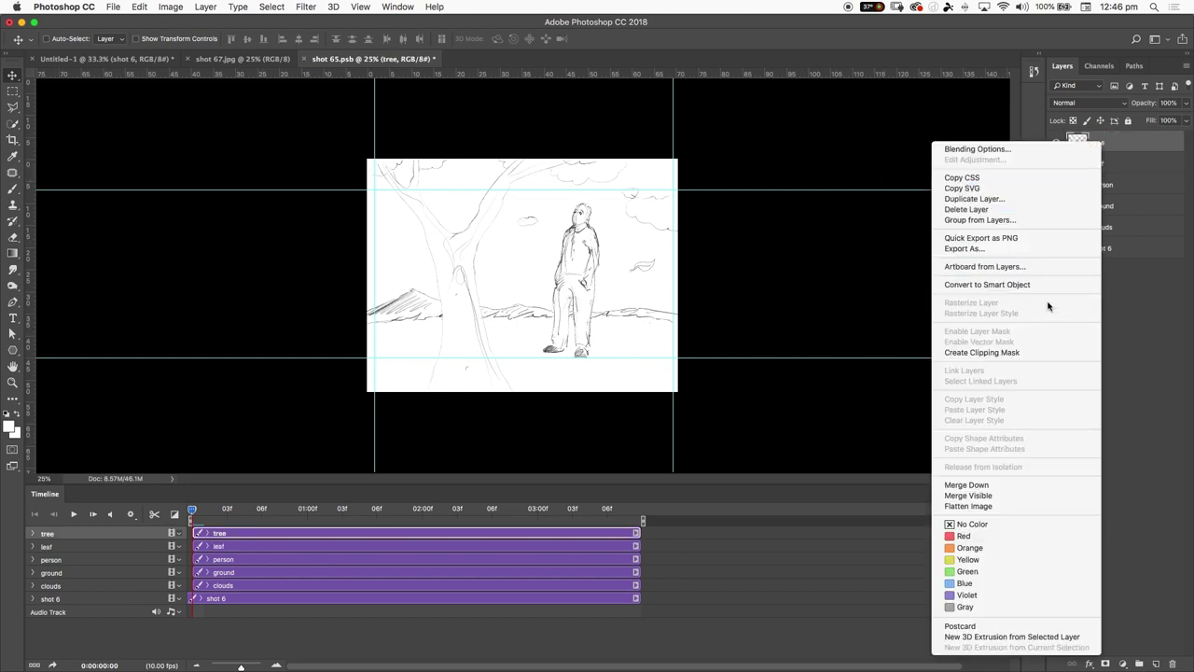
{"action": "left_click", "coordinate": [1109, 177]}
{"action": "right_click", "coordinate": [1120, 160]}
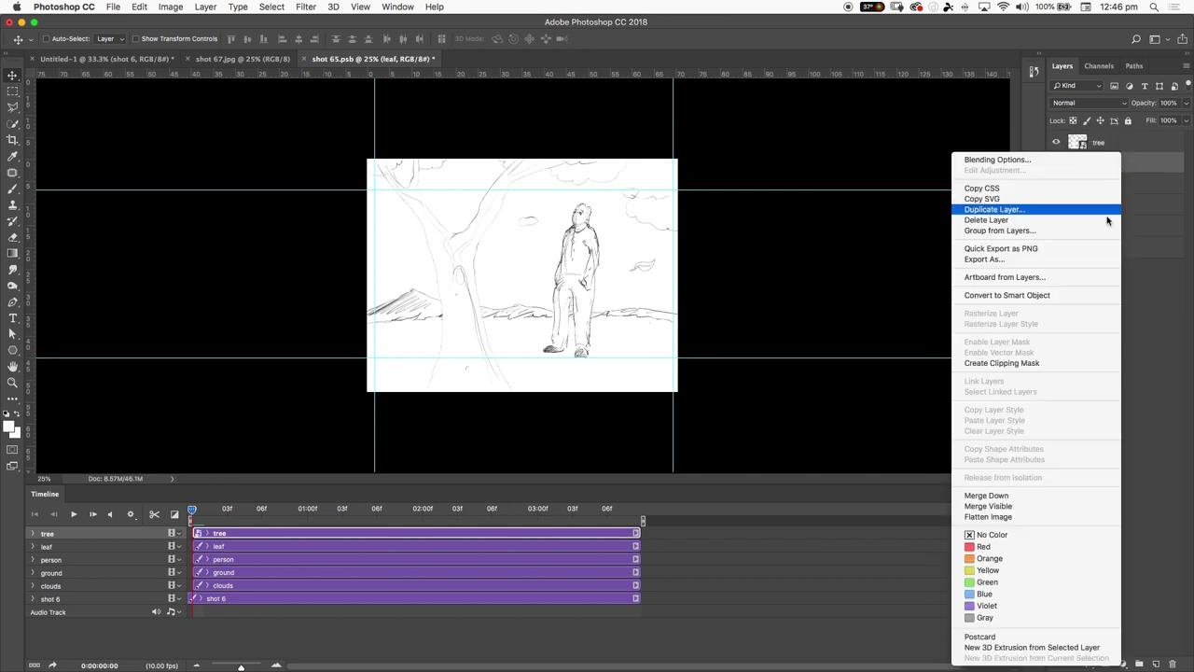
{"action": "left_click", "coordinate": [1068, 296]}
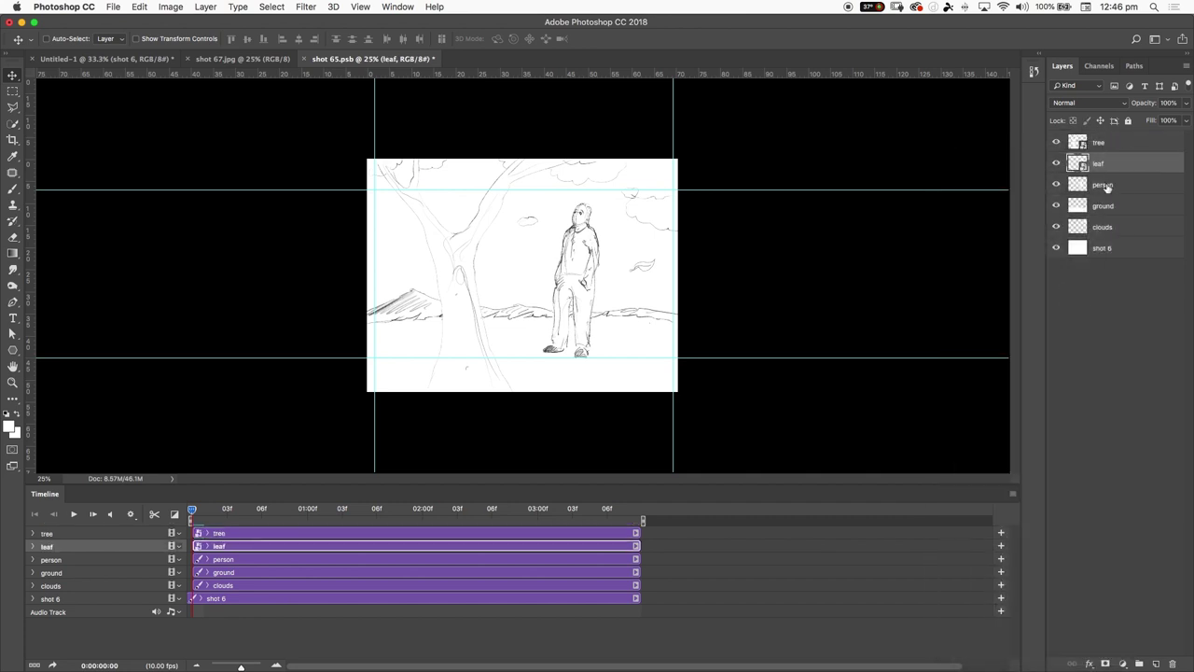
{"action": "left_click", "coordinate": [1106, 184]}
{"action": "right_click", "coordinate": [1107, 185]}
{"action": "left_click", "coordinate": [1068, 295]}
- Convert the ground and clouds layers to separate smart objects
{"action": "left_click", "coordinate": [1115, 207]}
{"action": "right_click", "coordinate": [1115, 207]}
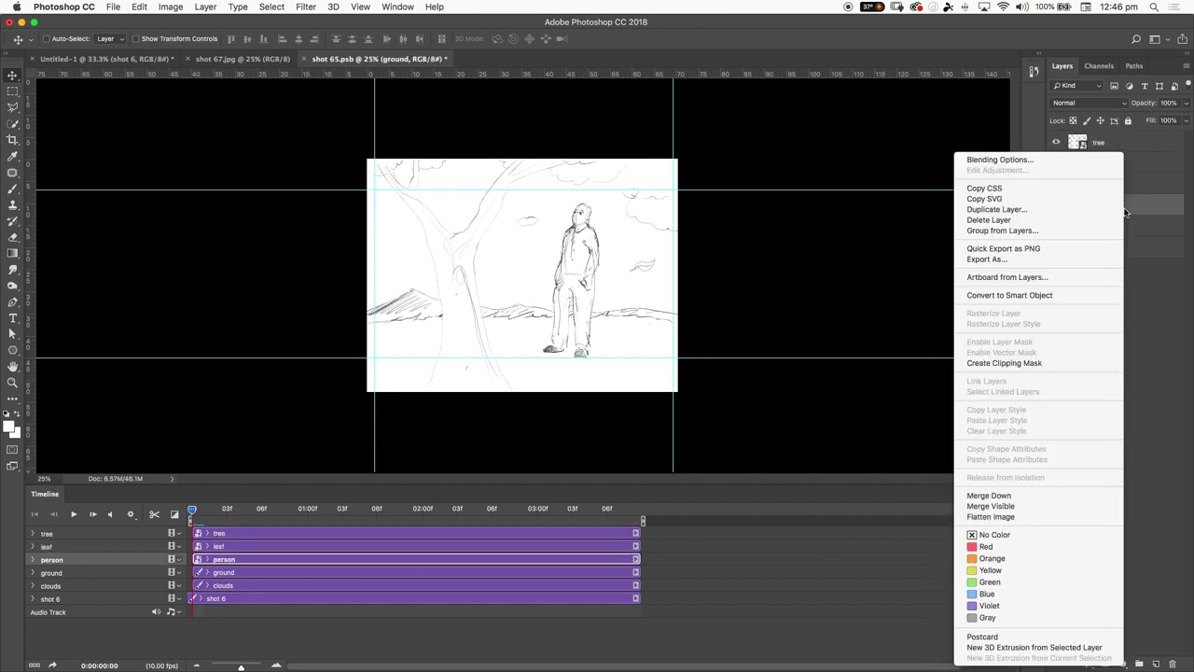
{"action": "left_click", "coordinate": [1091, 295]}
{"action": "left_click", "coordinate": [1122, 226]}
{"action": "right_click", "coordinate": [1122, 226]}
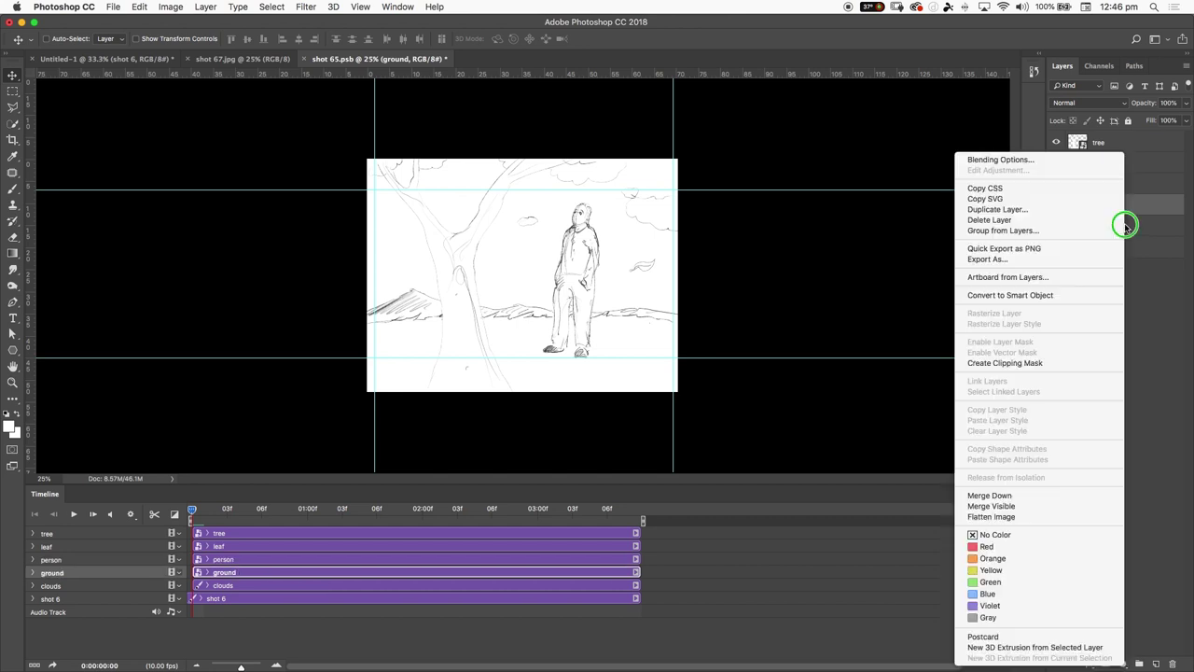
{"action": "left_click", "coordinate": [1095, 294]}
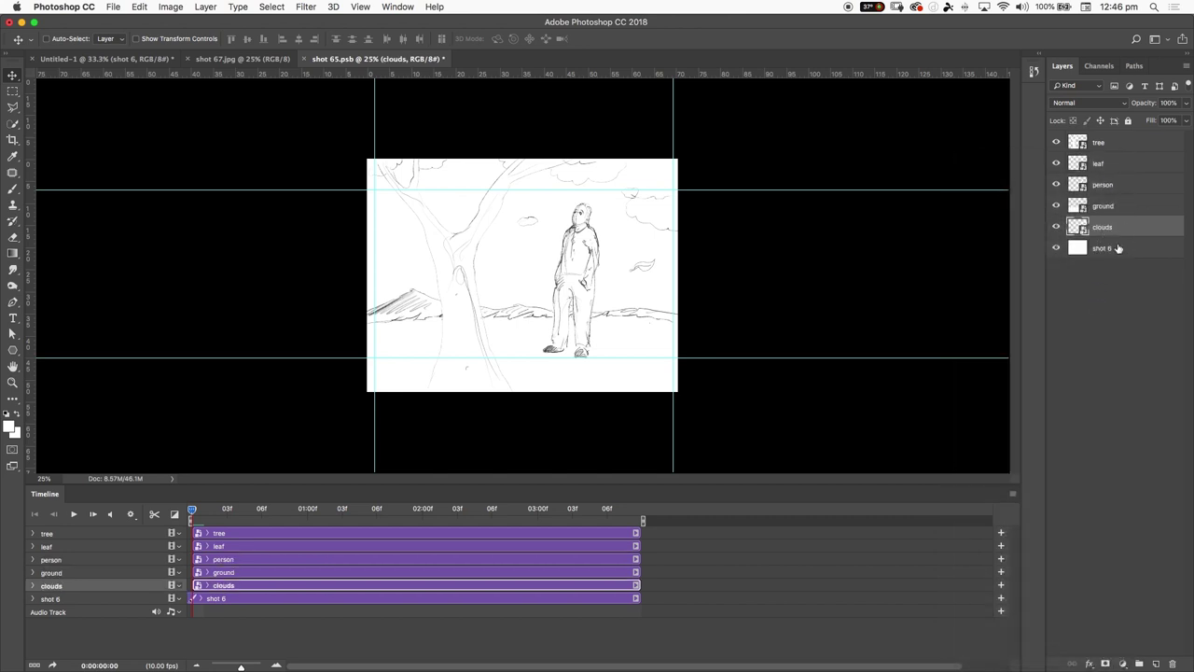
- Try converting the shot 6 background layer to a smart object, and undo the conversion
{"action": "left_click", "coordinate": [1119, 249]}
{"action": "right_click", "coordinate": [1121, 259]}
{"action": "left_click", "coordinate": [1095, 294]}
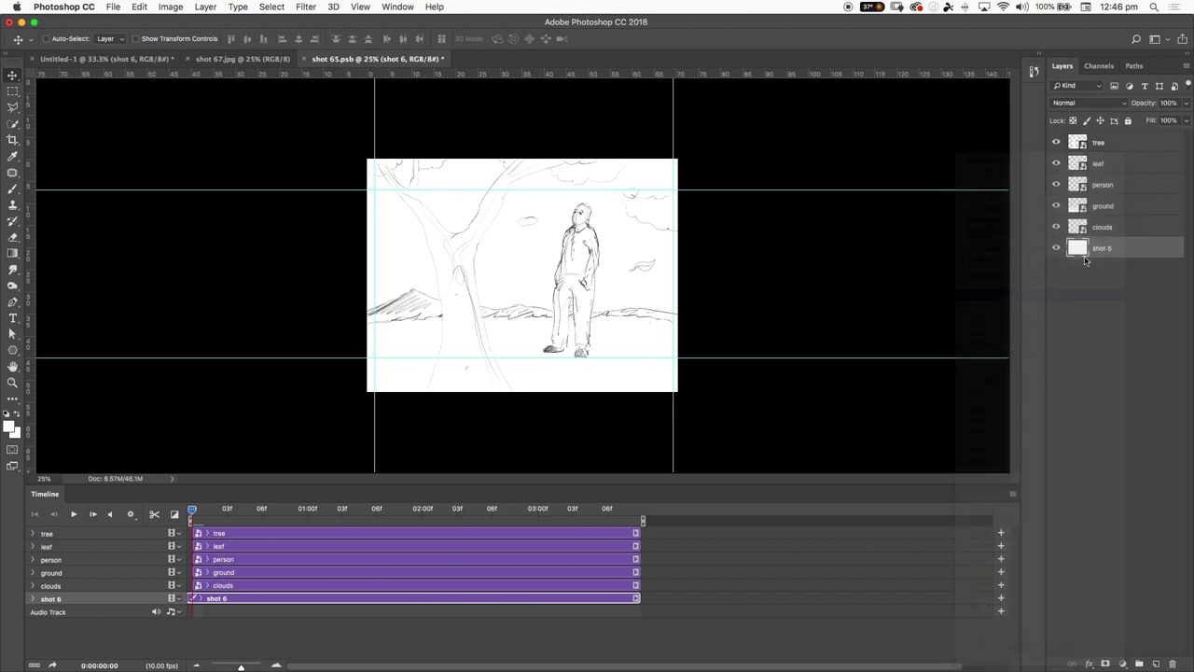
{"action": "double_click", "coordinate": [1098, 250]}
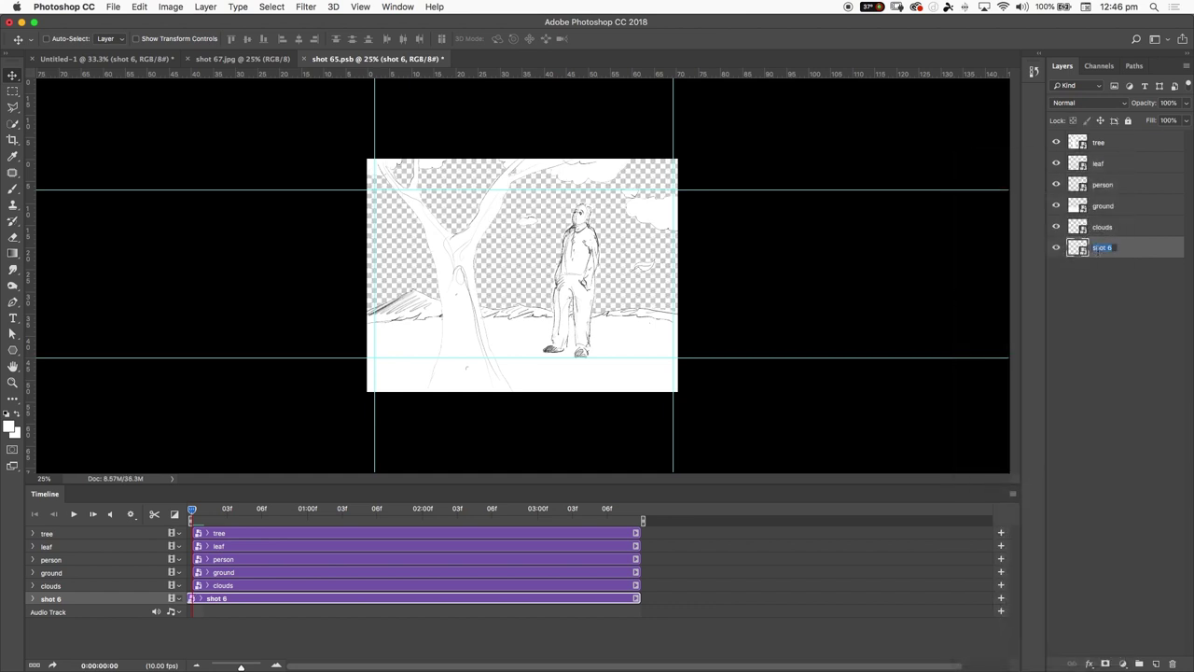
{"action": "key", "text": "Return"}
{"action": "key", "text": "super+alt+z"}
{"action": "key", "text": "super+alt+z"}
{"action": "right_click", "coordinate": [1118, 250]}
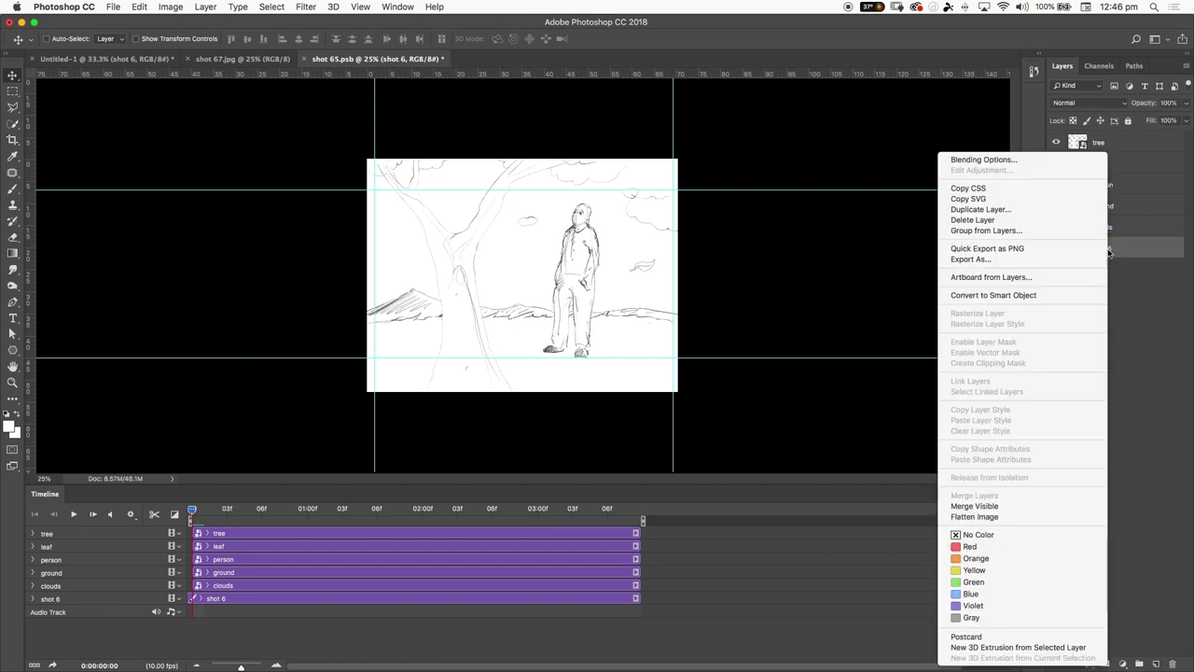
{"action": "left_click", "coordinate": [1148, 252]}
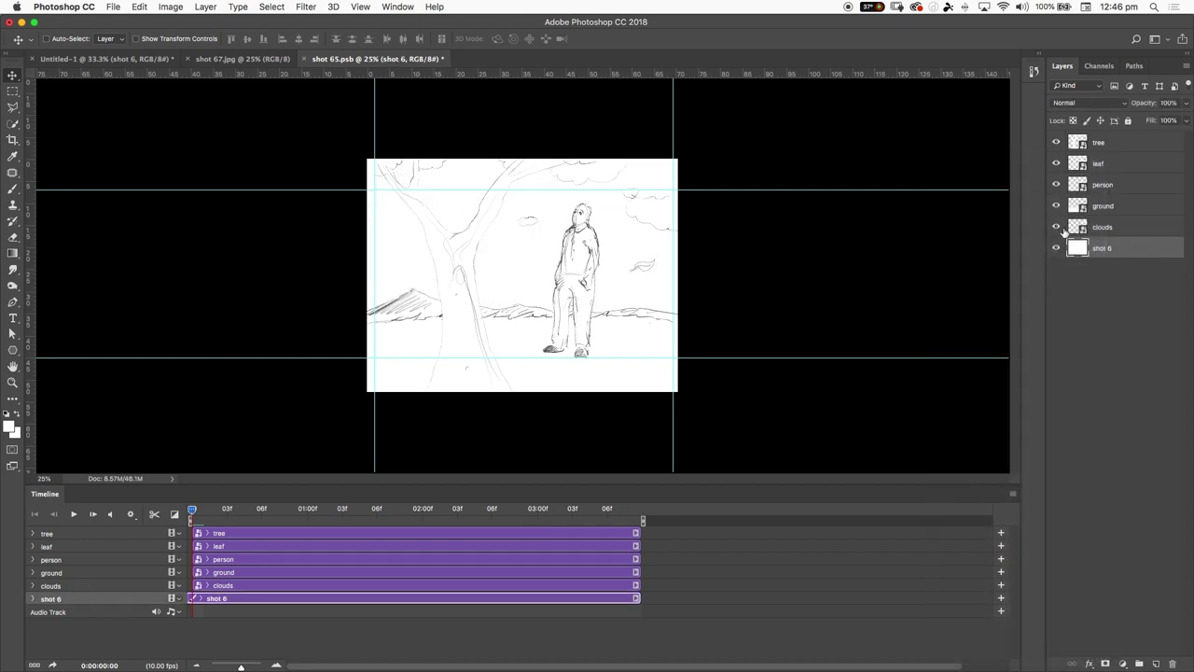
- Examine the animatable properties of the tree track in the timeline
{"action": "left_click", "coordinate": [31, 534]}
{"action": "left_click", "coordinate": [32, 534]}
{"action": "left_click", "coordinate": [31, 534]}
{"action": "left_click", "coordinate": [31, 533]}
{"action": "left_click", "coordinate": [33, 535]}
{"action": "left_click", "coordinate": [32, 535]}
- Compare the scene with and without the tree layer by toggling its visibility
{"action": "left_click", "coordinate": [1122, 146]}
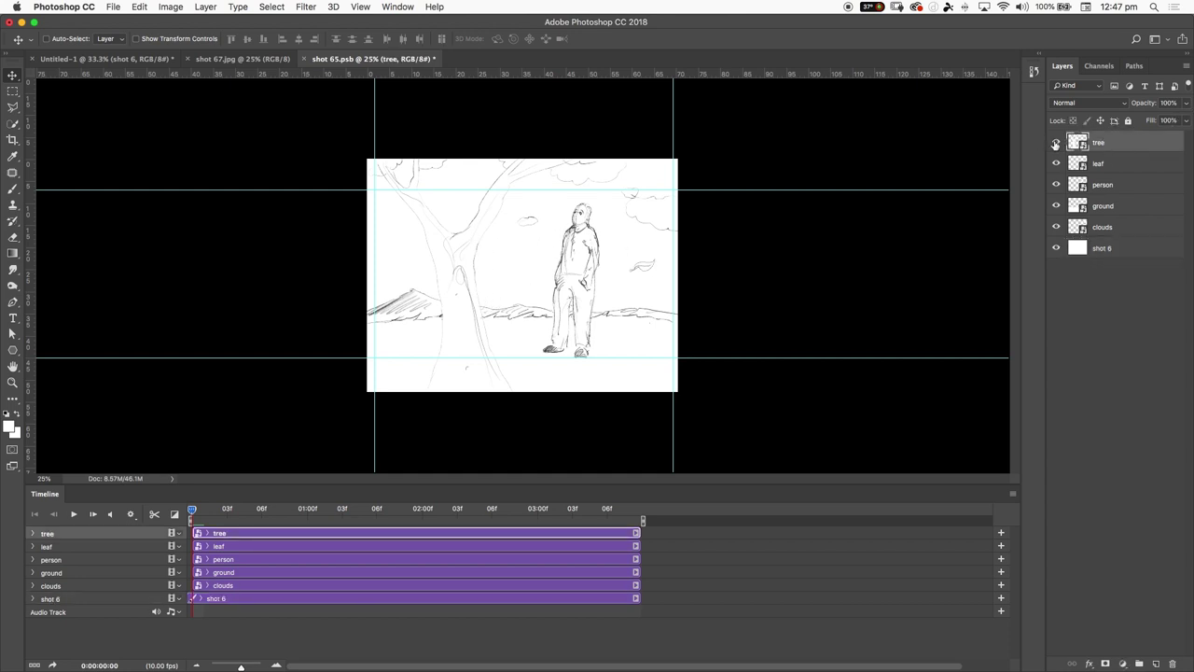
{"action": "left_click", "coordinate": [1056, 144]}
{"action": "left_click", "coordinate": [1056, 144]}
{"action": "left_click", "coordinate": [1056, 145]}
{"action": "left_click", "coordinate": [1057, 146]}
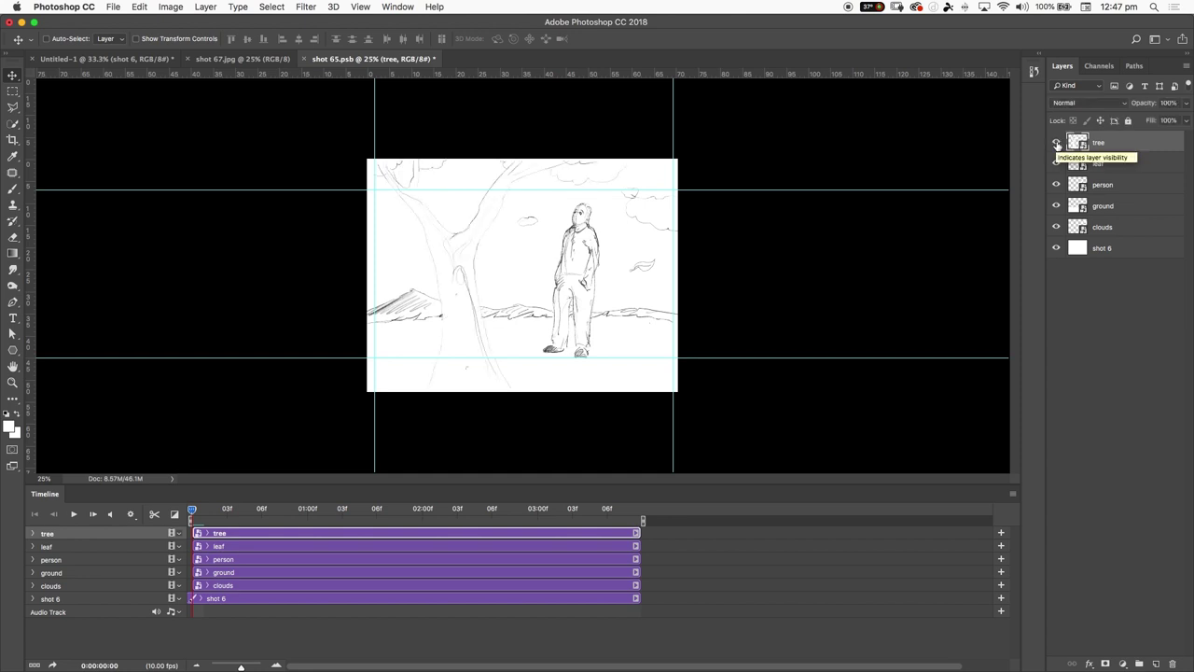
{"action": "left_click", "coordinate": [1056, 144]}
{"action": "left_click", "coordinate": [1056, 145]}
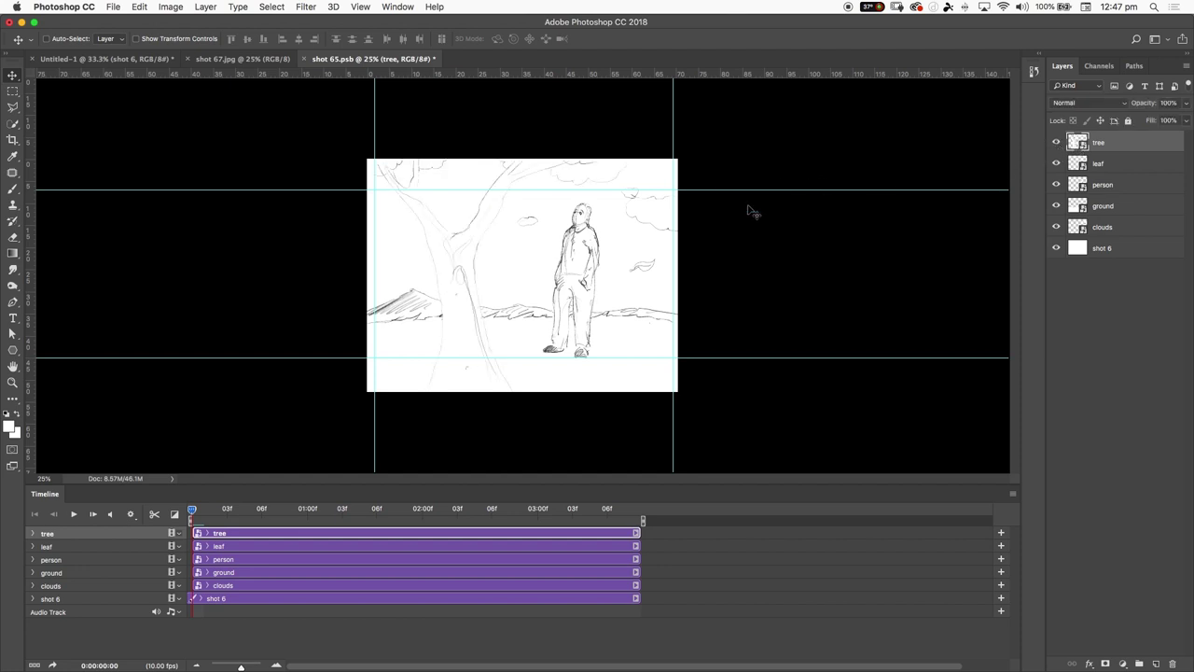
- Activate the Brush tool and set the foreground colour to bright red
{"action": "key", "text": "b"}
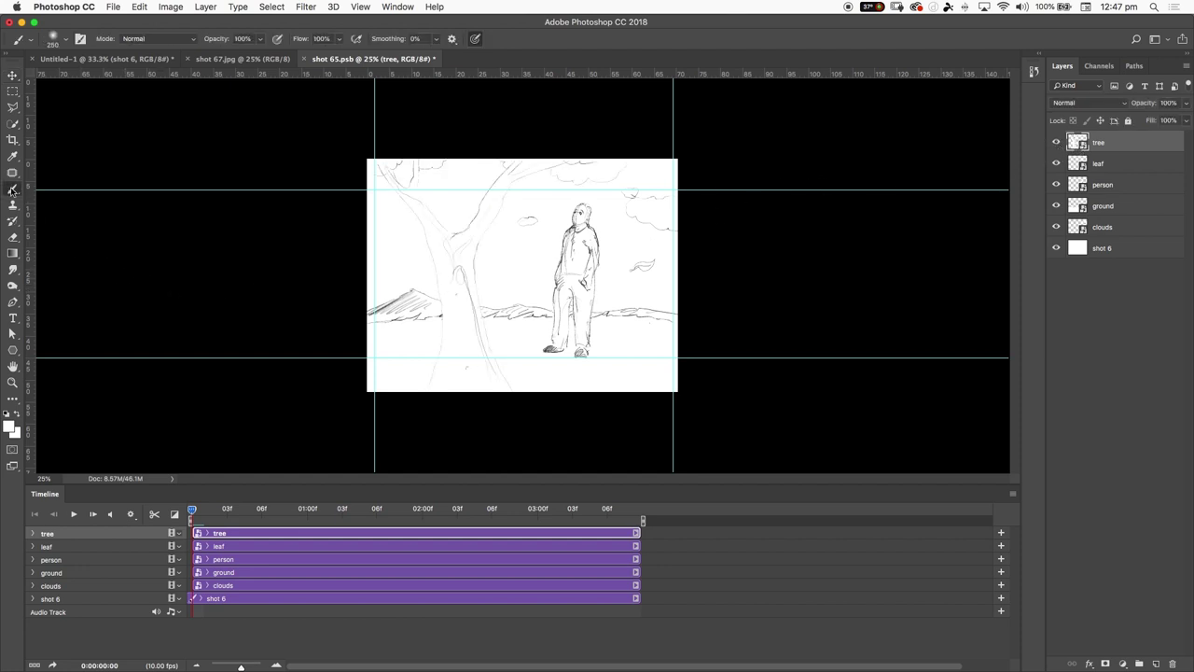
{"action": "left_click", "coordinate": [10, 423]}
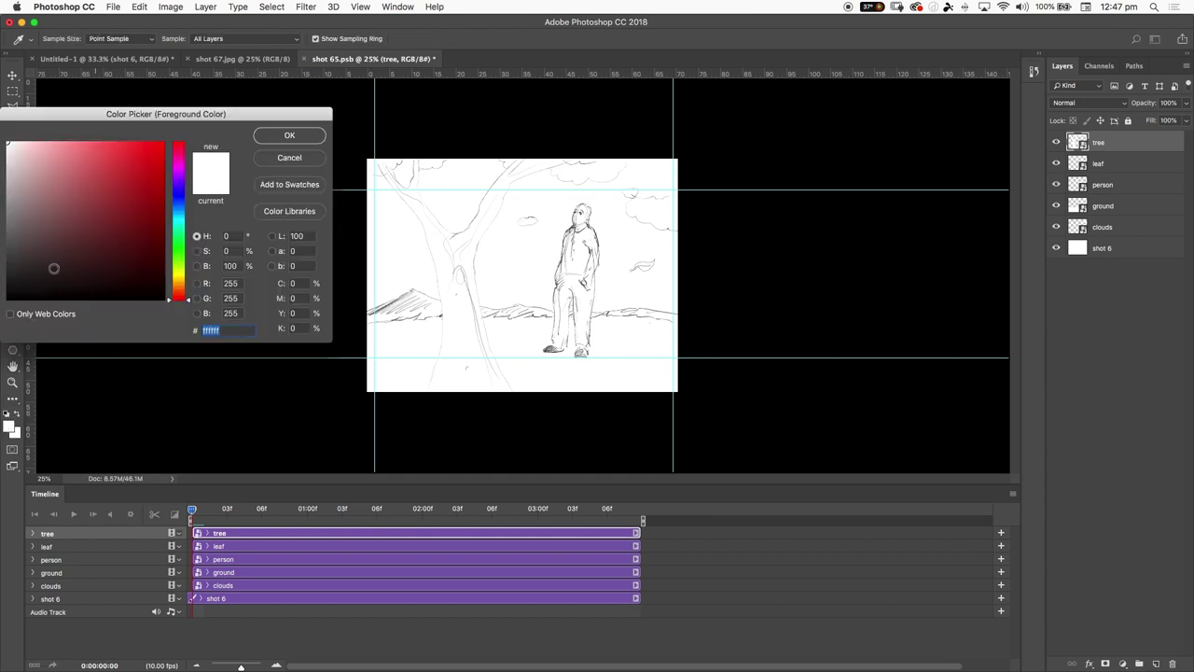
{"action": "left_click_drag", "start_coordinate": [73, 237], "coordinate": [203, 151]}
{"action": "left_click", "coordinate": [287, 136]}
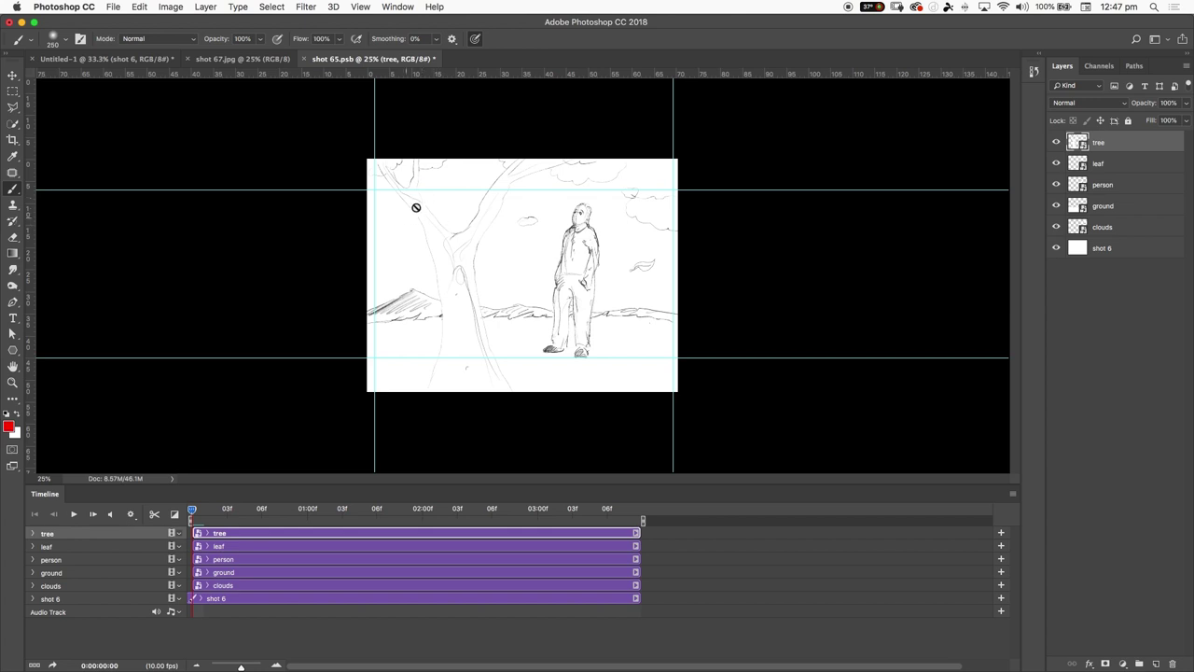
- Try to fill the tree layer with the red foreground colour using the Paint Bucket
{"action": "key", "text": "g"}
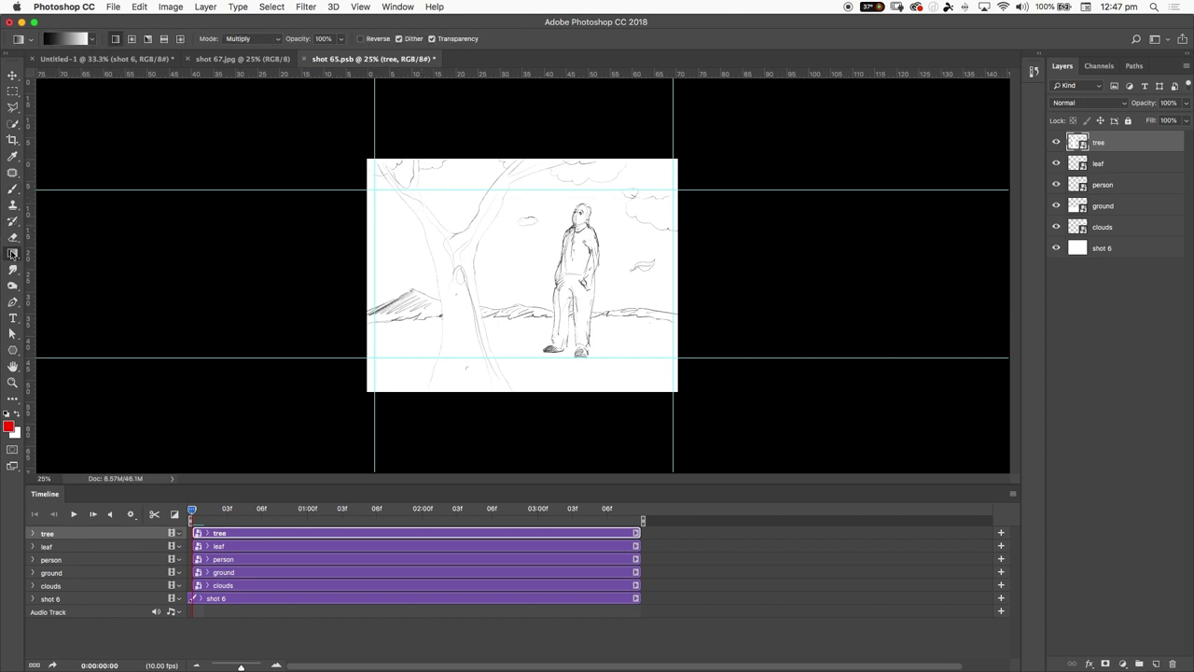
{"action": "left_click", "coordinate": [12, 253]}
{"action": "left_click", "coordinate": [72, 264]}
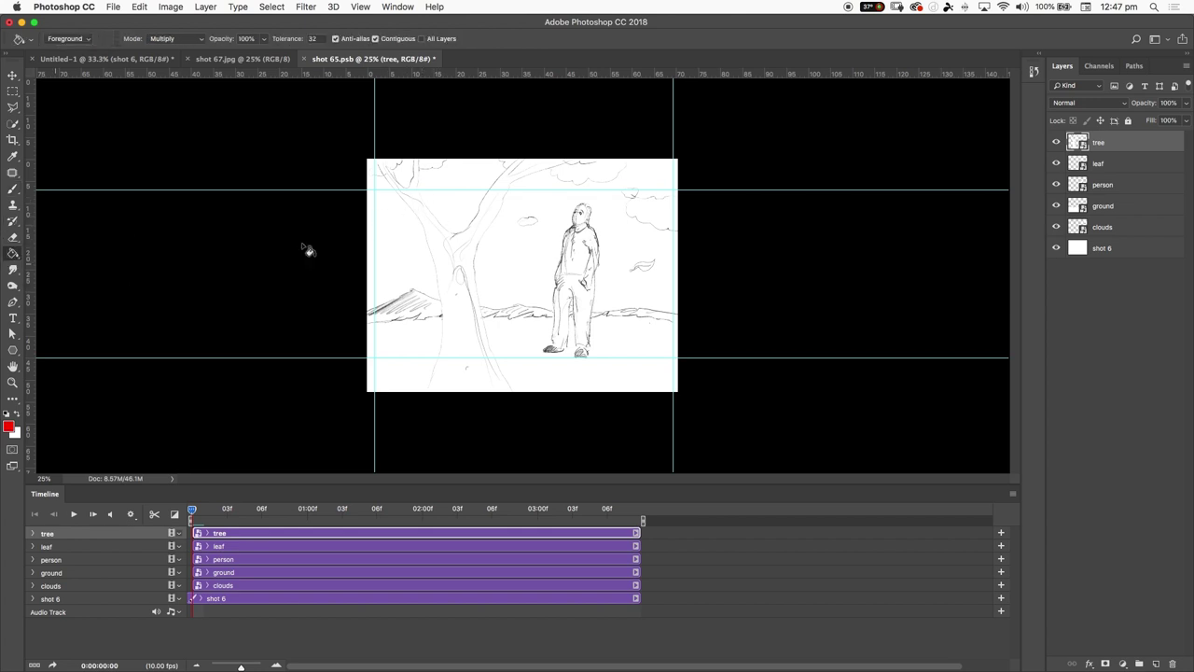
{"action": "left_click", "coordinate": [437, 246]}
{"action": "left_click", "coordinate": [622, 233]}
{"action": "left_click", "coordinate": [1089, 664]}
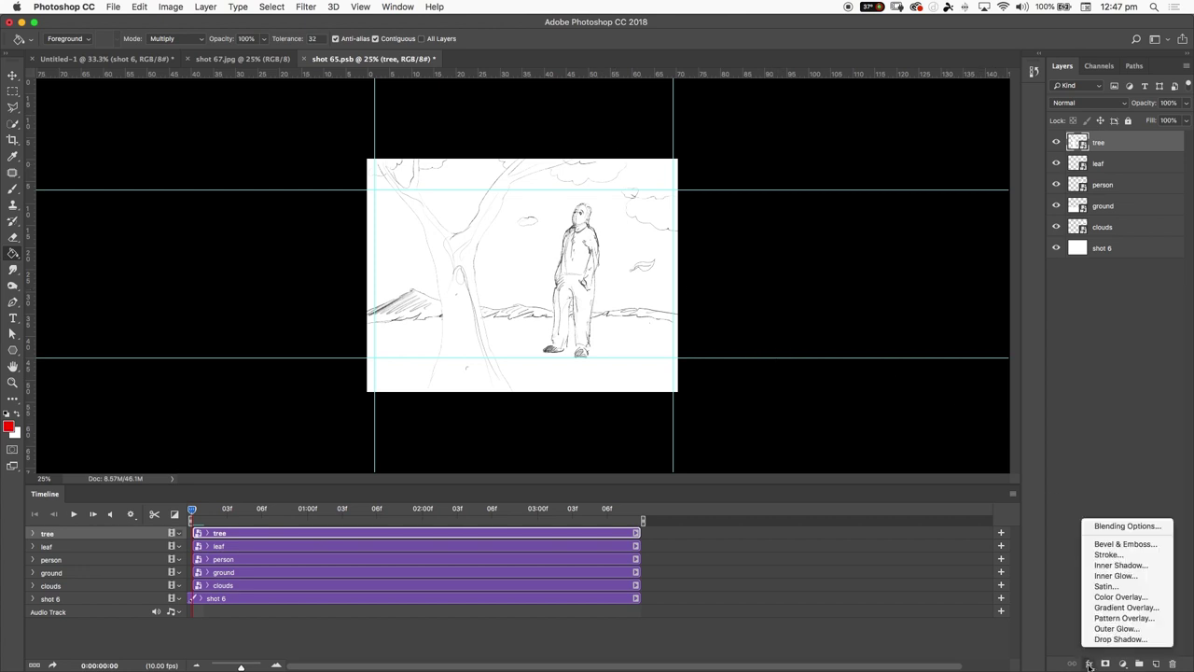
{"action": "left_click", "coordinate": [1072, 609]}
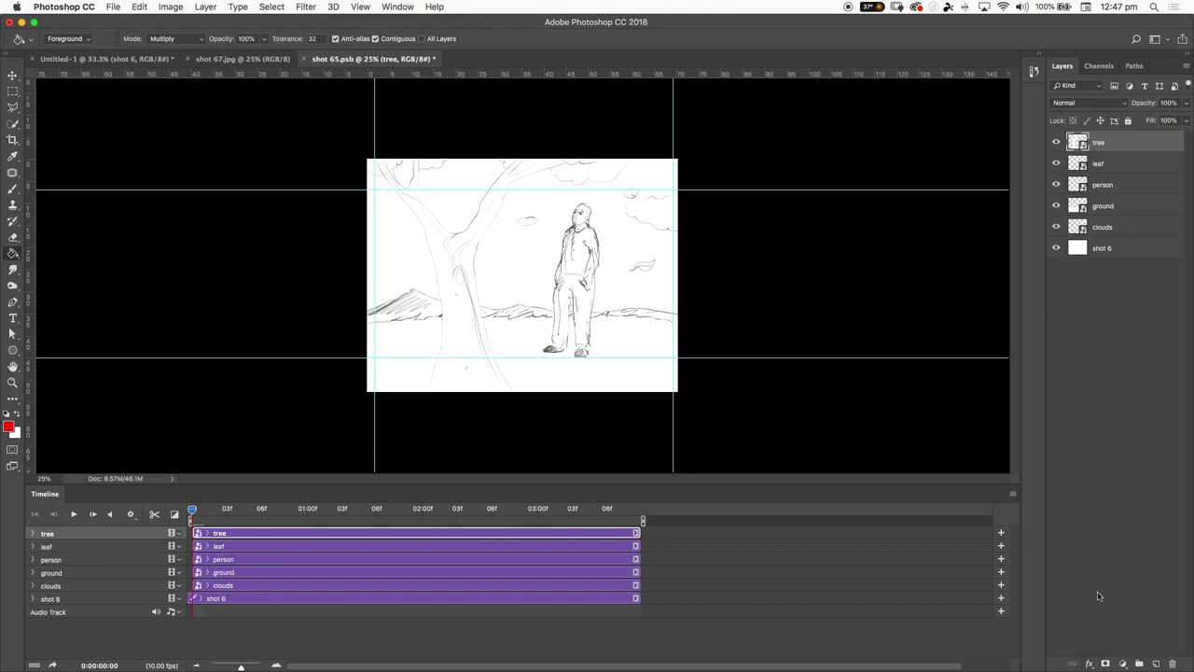
- Add a Color Overlay effect to the tree layer and set its blend mode to Multiply
{"action": "left_click", "coordinate": [1089, 664]}
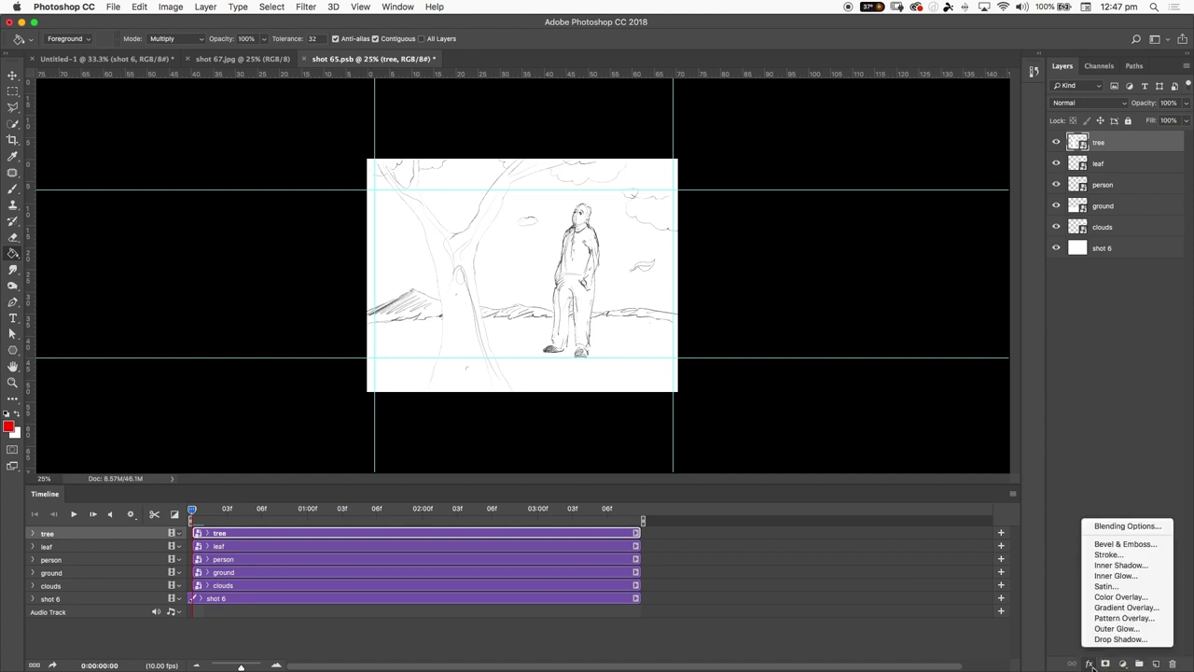
{"action": "left_click", "coordinate": [1088, 664]}
{"action": "left_click", "coordinate": [1090, 663]}
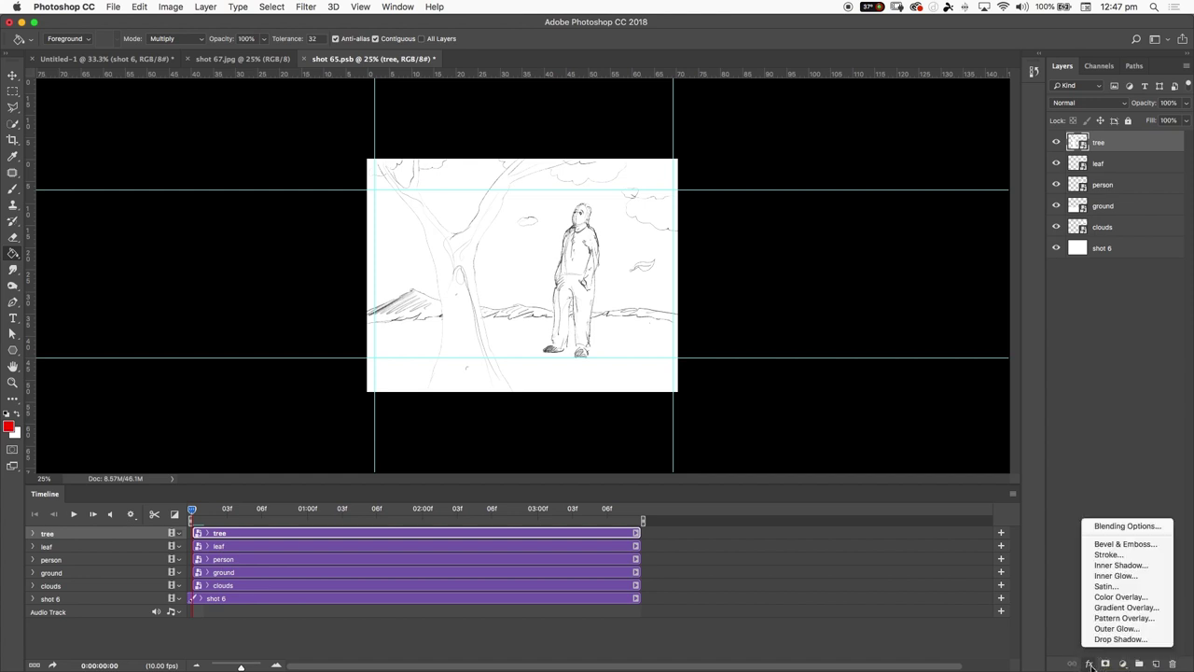
{"action": "left_click", "coordinate": [1120, 597]}
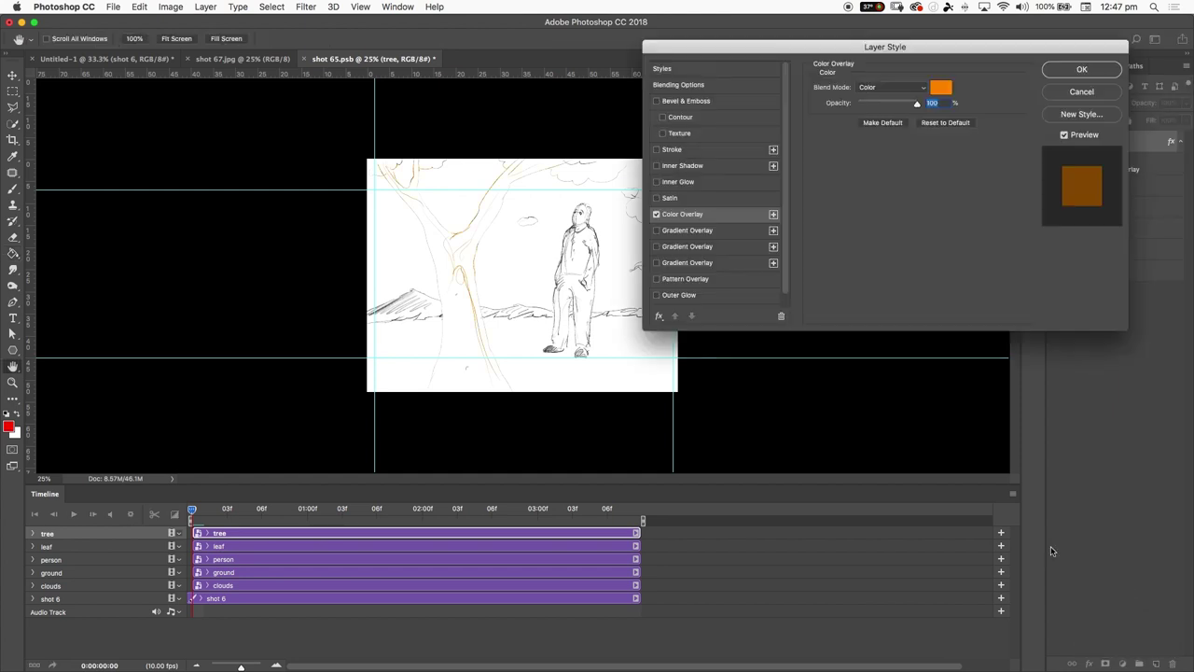
{"action": "left_click", "coordinate": [883, 87]}
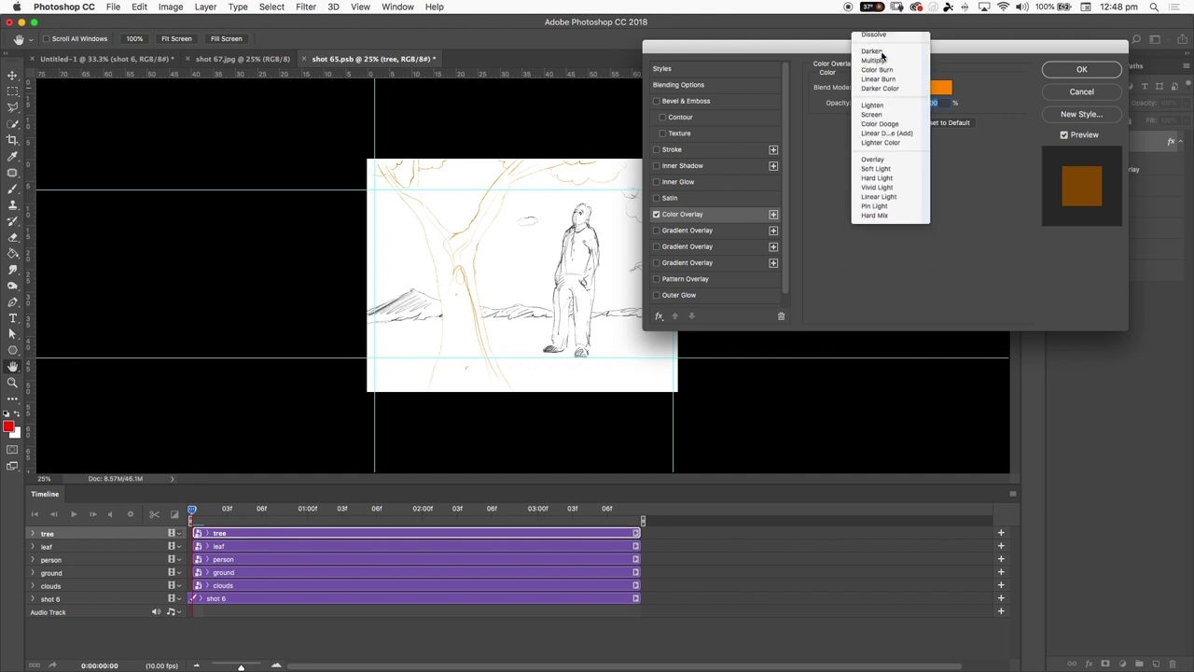
{"action": "left_click", "coordinate": [883, 59]}
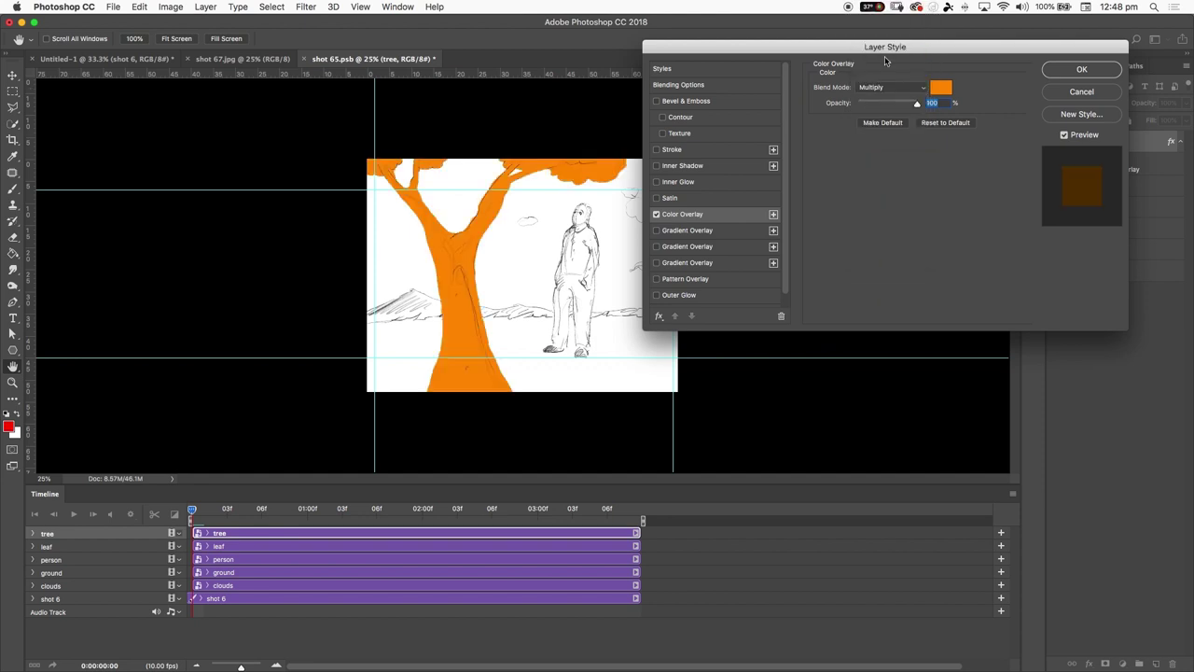
{"action": "left_click", "coordinate": [567, 169], "text": "super"}
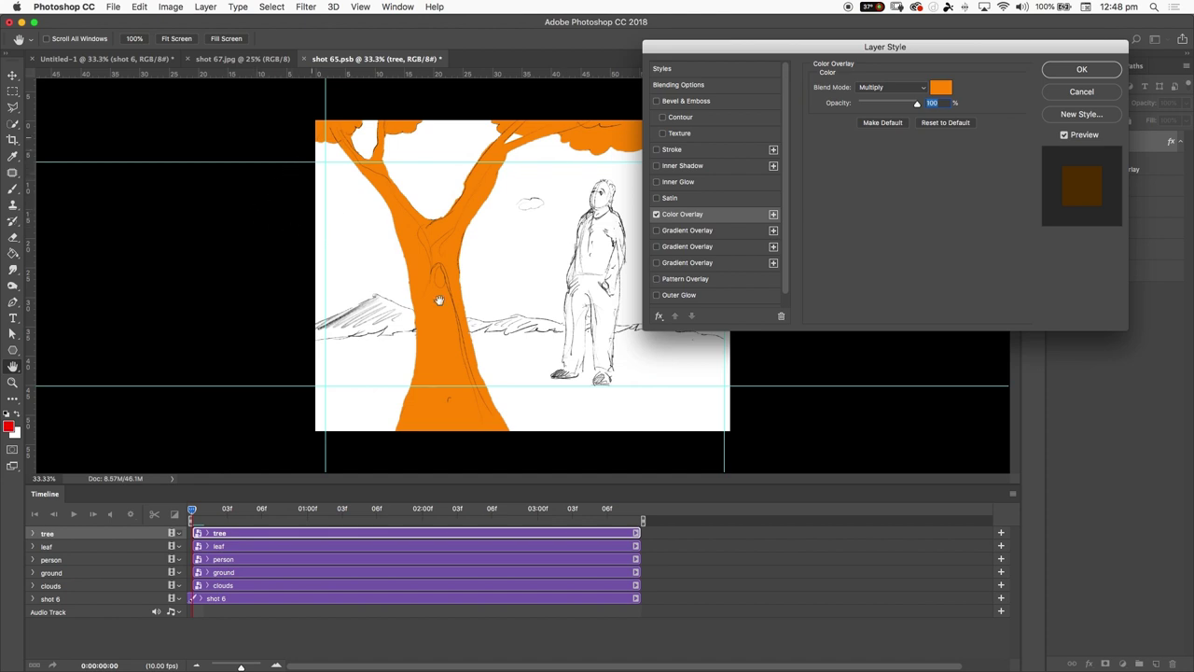
- Try the Color and Color Burn blend modes for the tree's colour overlay and return it to Multiply
{"action": "left_click", "coordinate": [891, 88]}
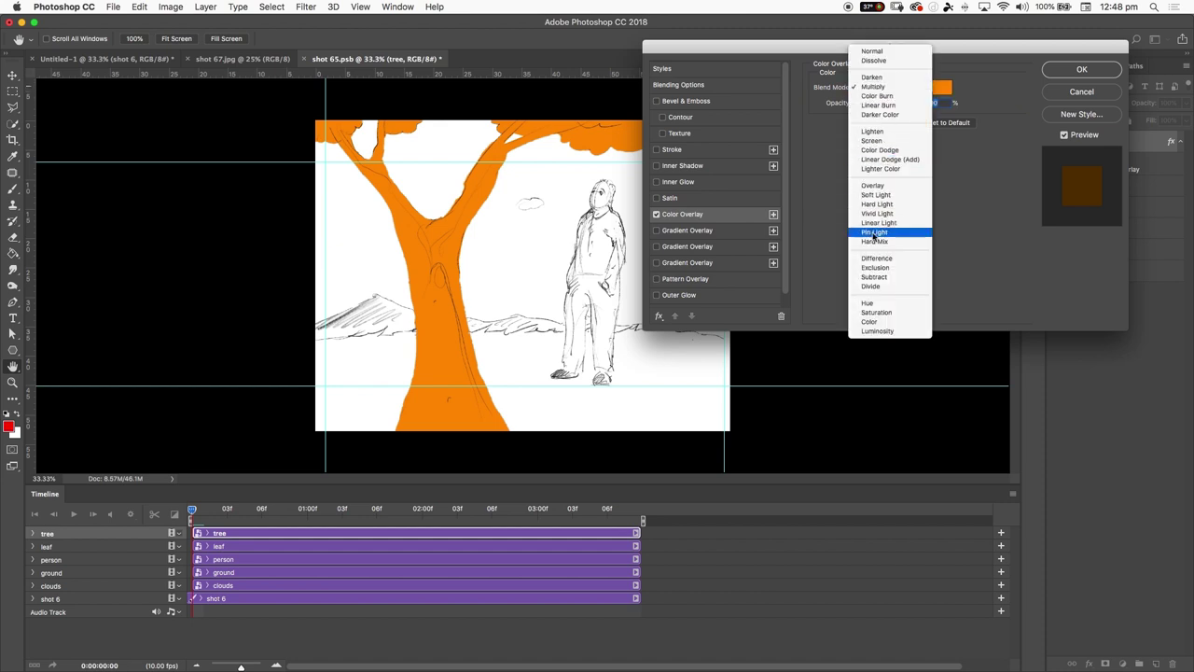
{"action": "left_click", "coordinate": [884, 322]}
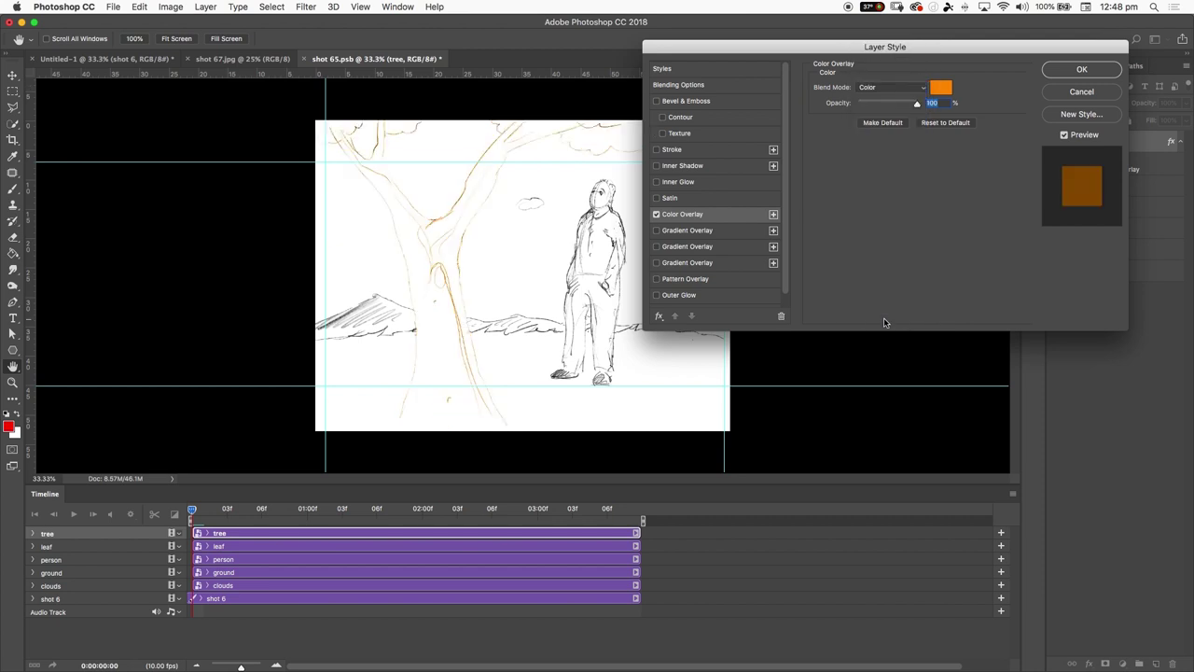
{"action": "left_click", "coordinate": [882, 87]}
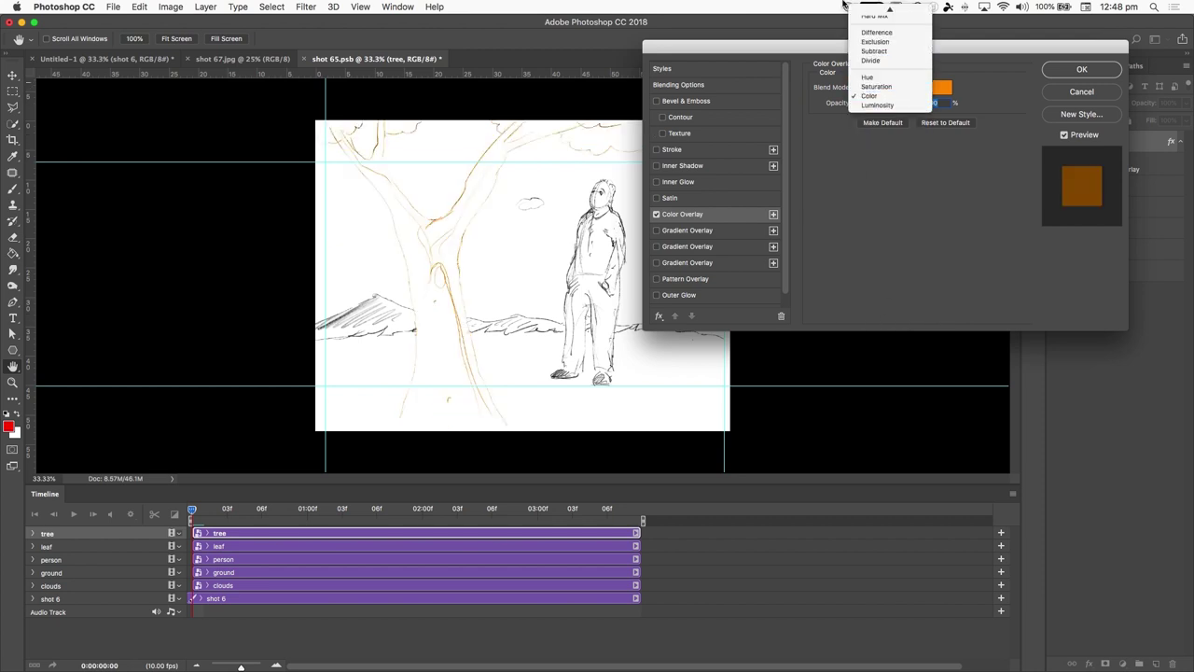
{"action": "mouse_move", "coordinate": [895, 6]}
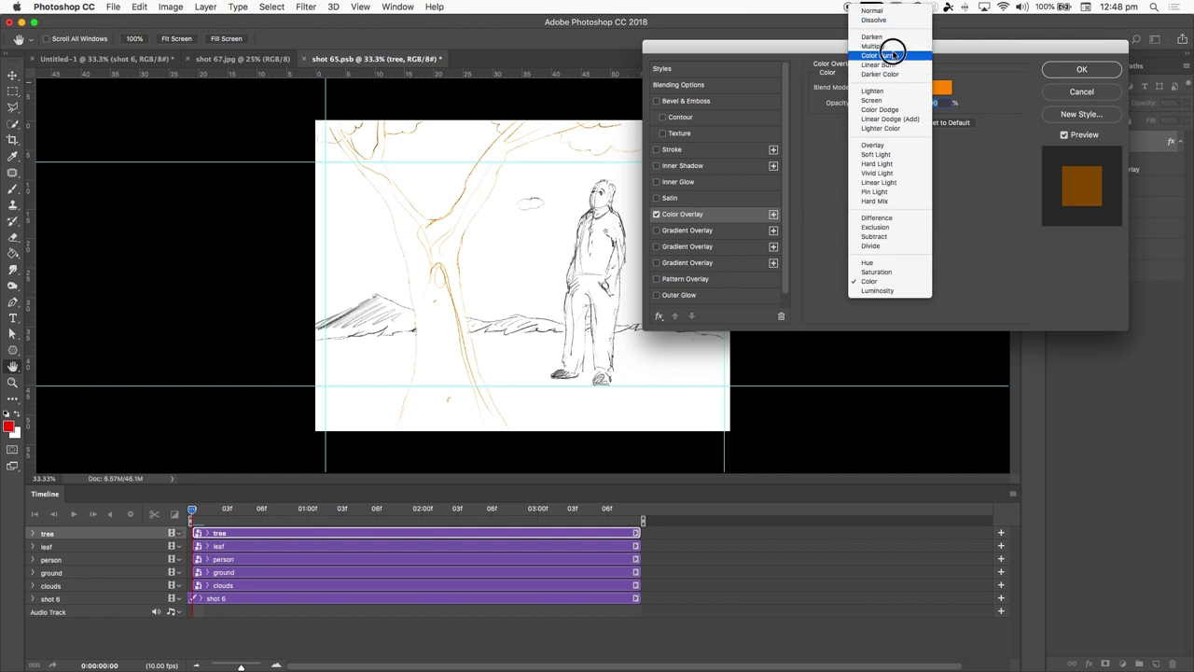
{"action": "left_click", "coordinate": [893, 47]}
{"action": "left_click", "coordinate": [882, 84]}
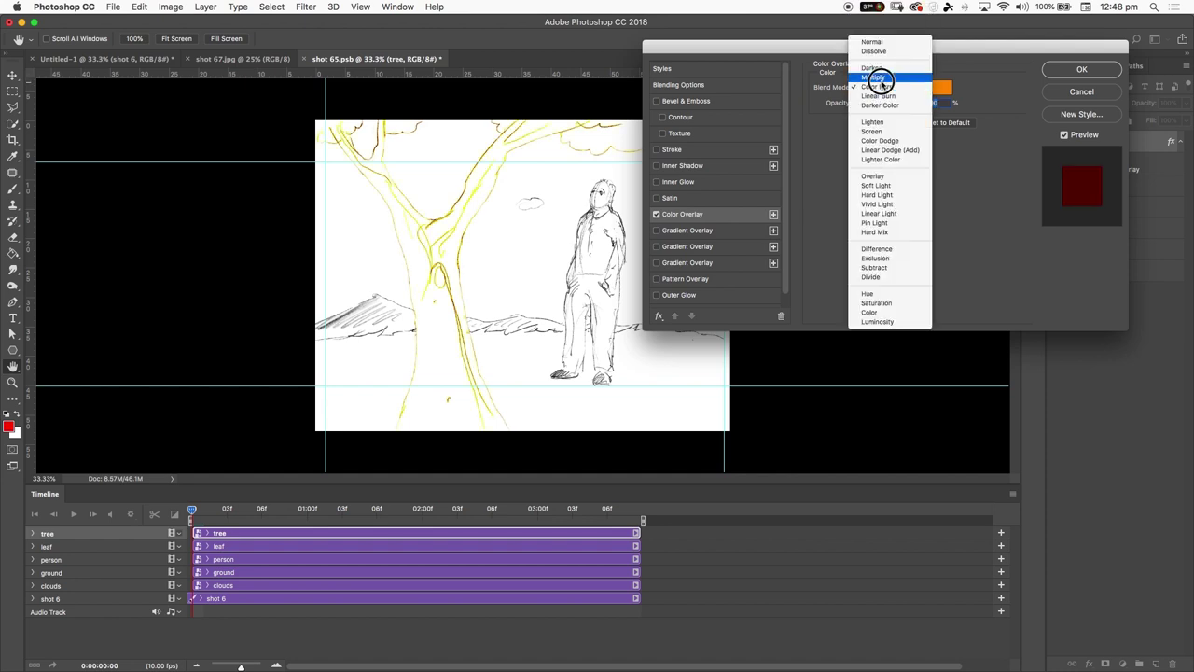
{"action": "left_click", "coordinate": [877, 75]}
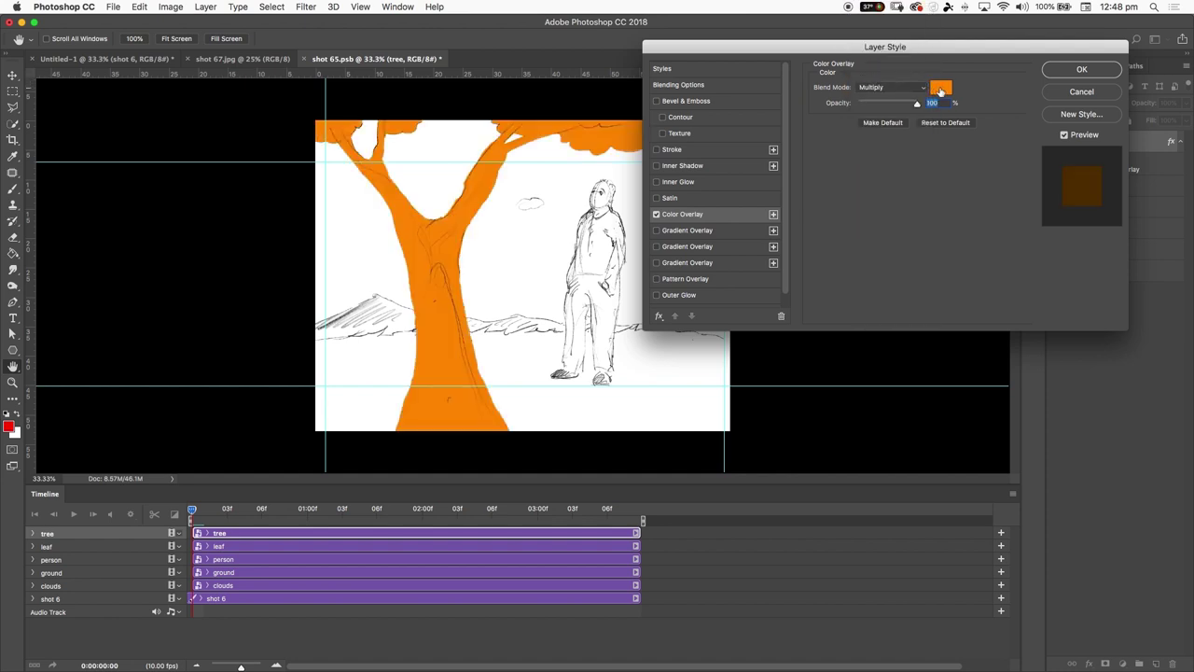
- Set the tree's overlay colour to neutral grey a5a5a5 and apply the layer style
{"action": "left_click", "coordinate": [940, 89]}
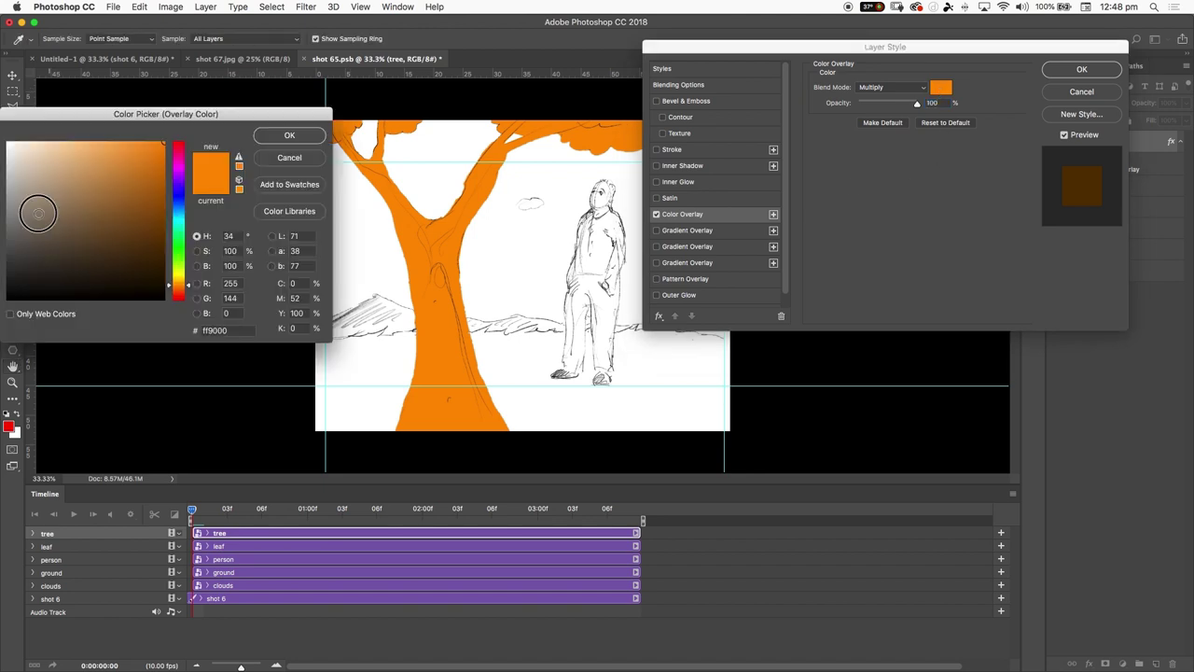
{"action": "left_click_drag", "start_coordinate": [37, 207], "coordinate": [6, 199]}
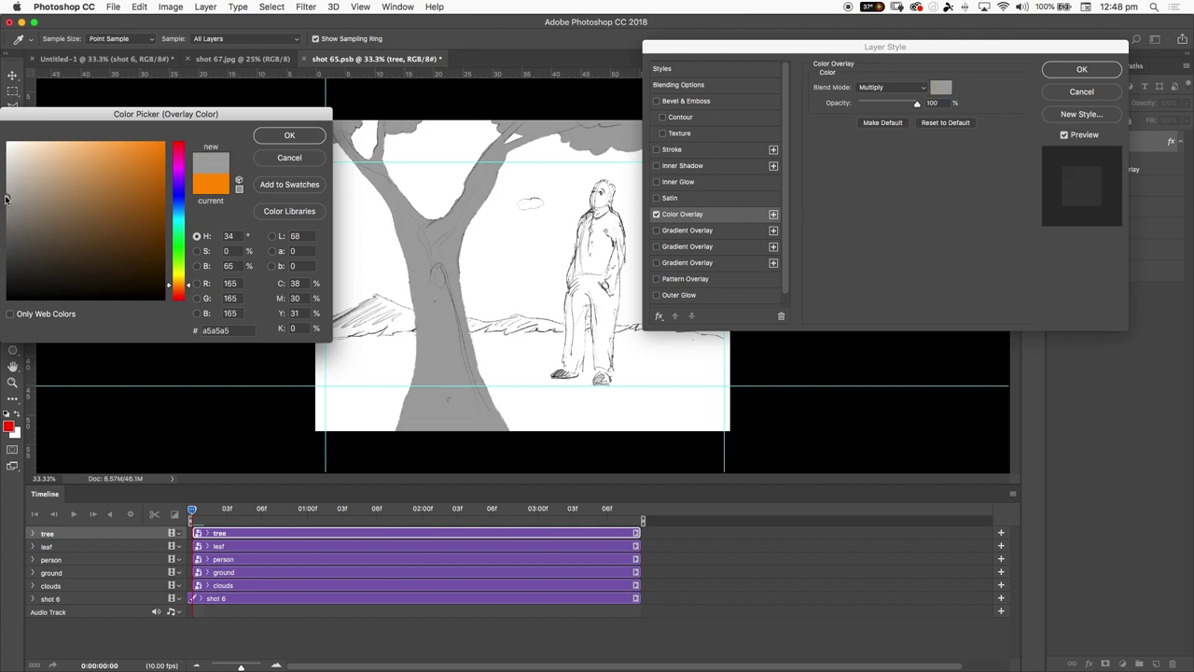
{"action": "left_click", "coordinate": [291, 137]}
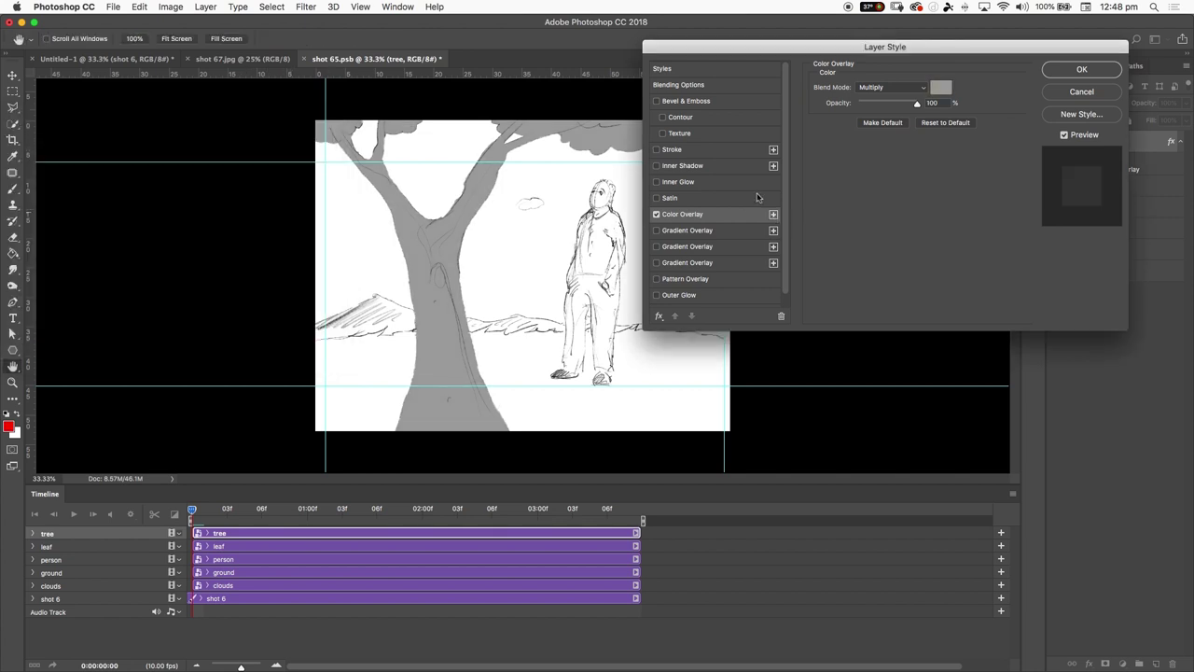
{"action": "left_click_drag", "start_coordinate": [819, 54], "coordinate": [922, 50]}
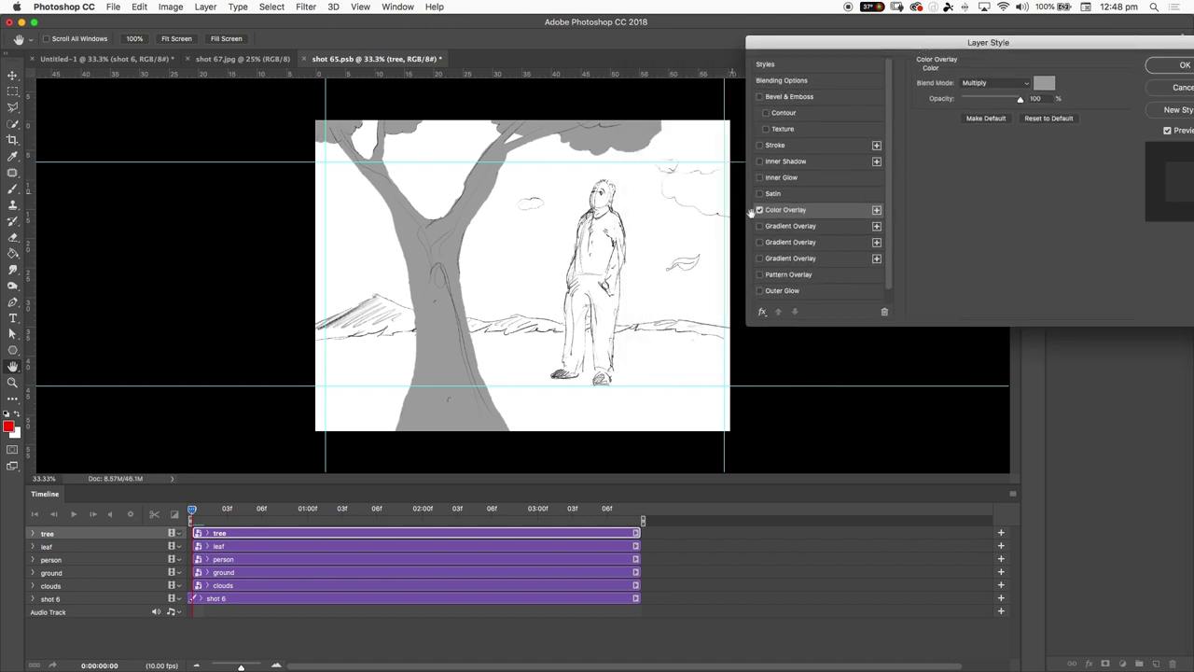
{"action": "left_click", "coordinate": [1155, 69]}
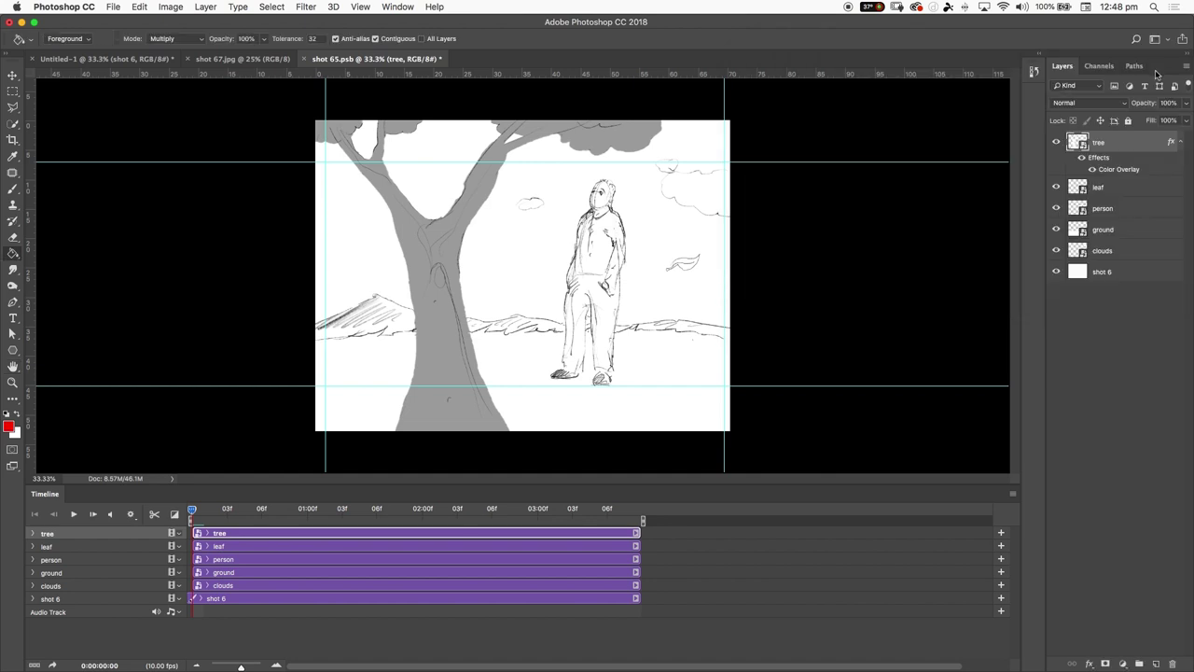
- Change the tree's overlay colour to a dark neutral grey and apply the layer style
{"action": "double_click", "coordinate": [1108, 171]}
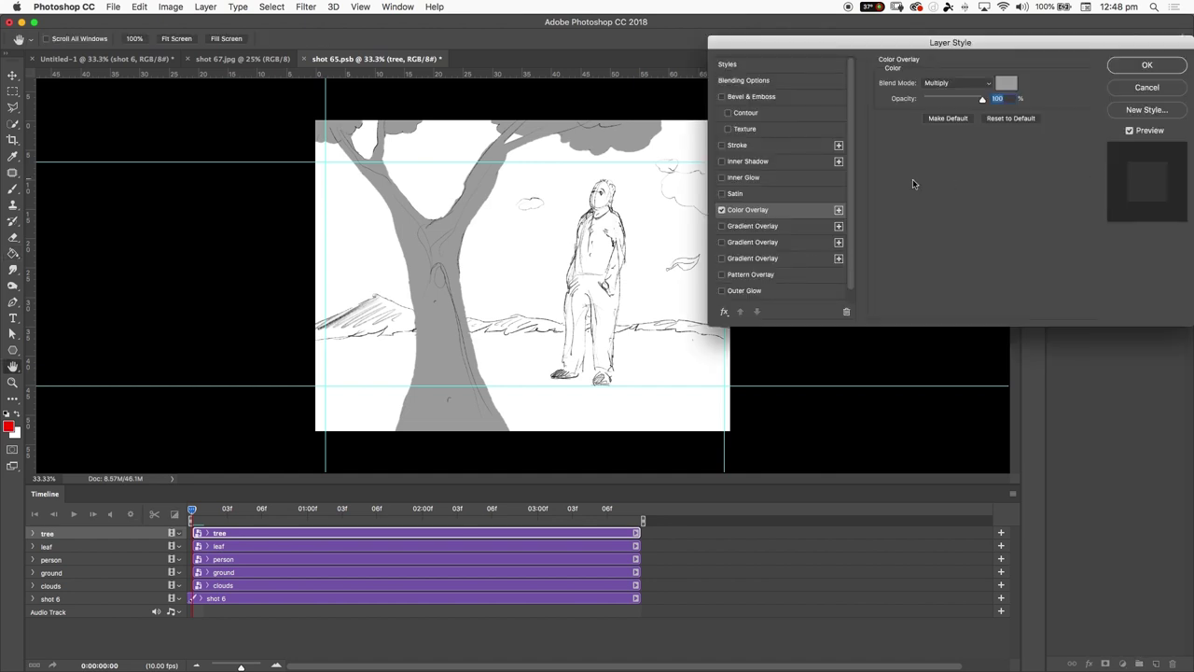
{"action": "left_click", "coordinate": [1005, 83]}
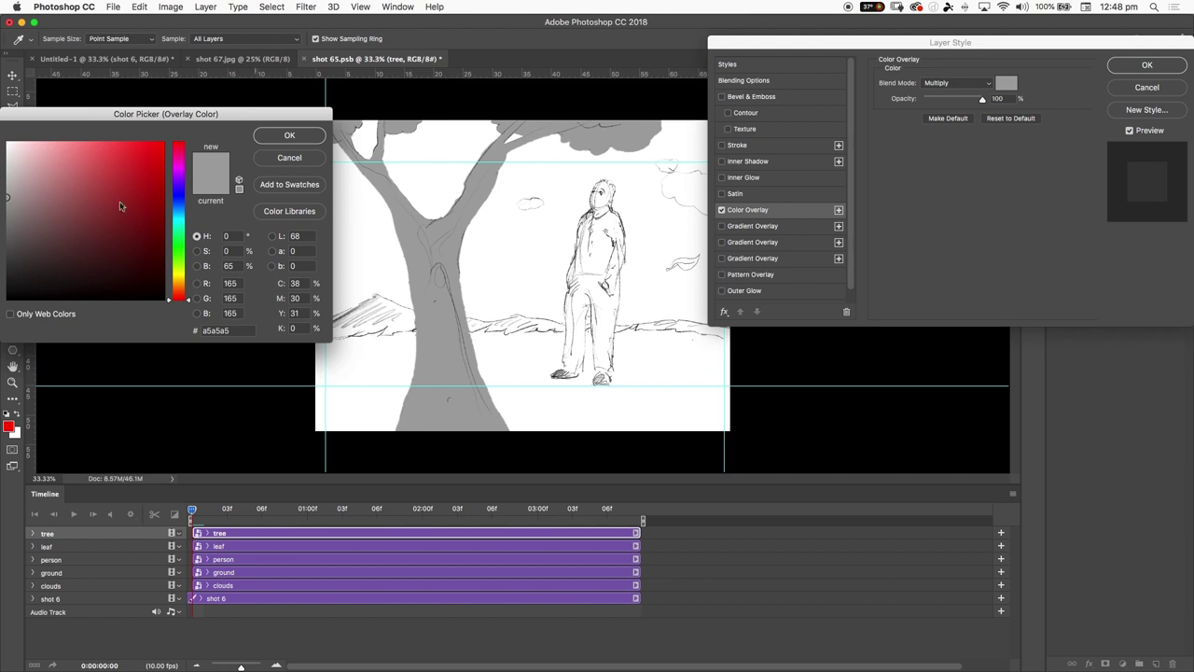
{"action": "left_click", "coordinate": [7, 243]}
{"action": "left_click", "coordinate": [290, 136]}
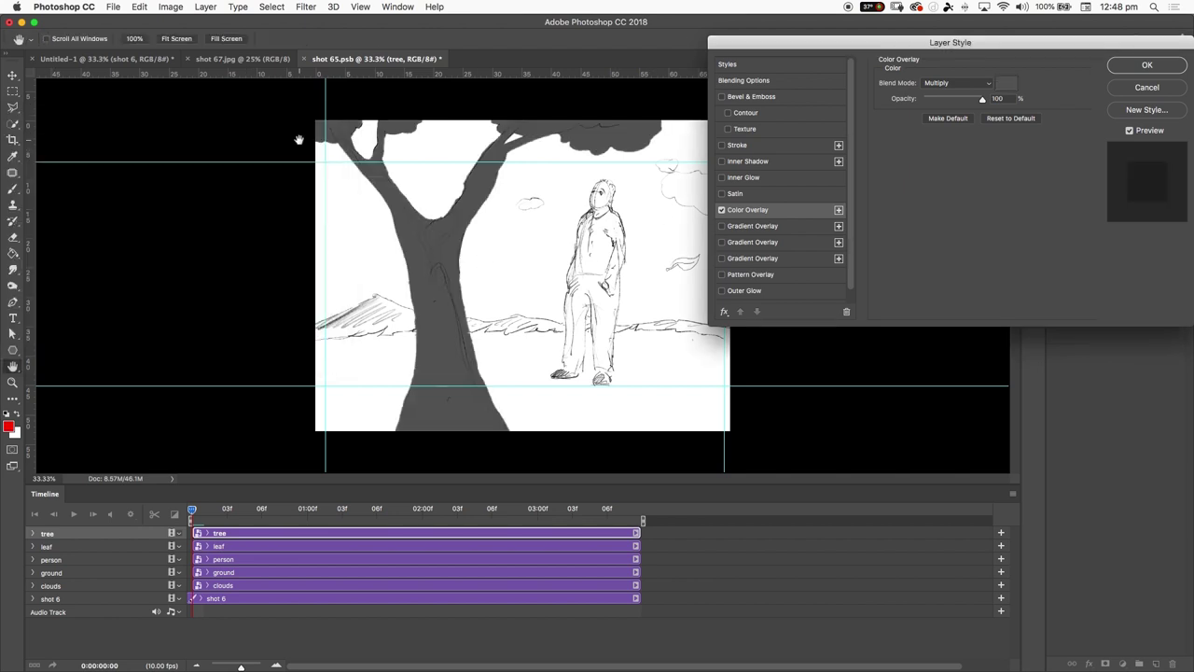
{"action": "left_click", "coordinate": [1146, 68]}
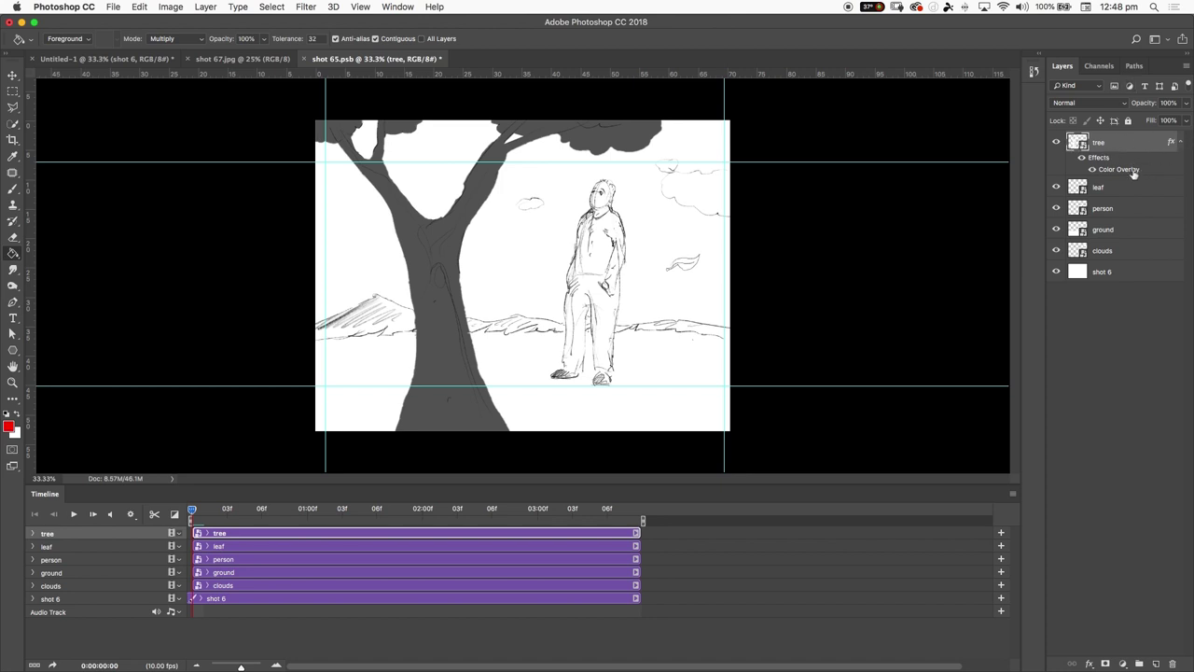
- Add a Gradient Overlay effect to the ground layer with the blend mode kept at Multiply
{"action": "left_click", "coordinate": [1109, 209]}
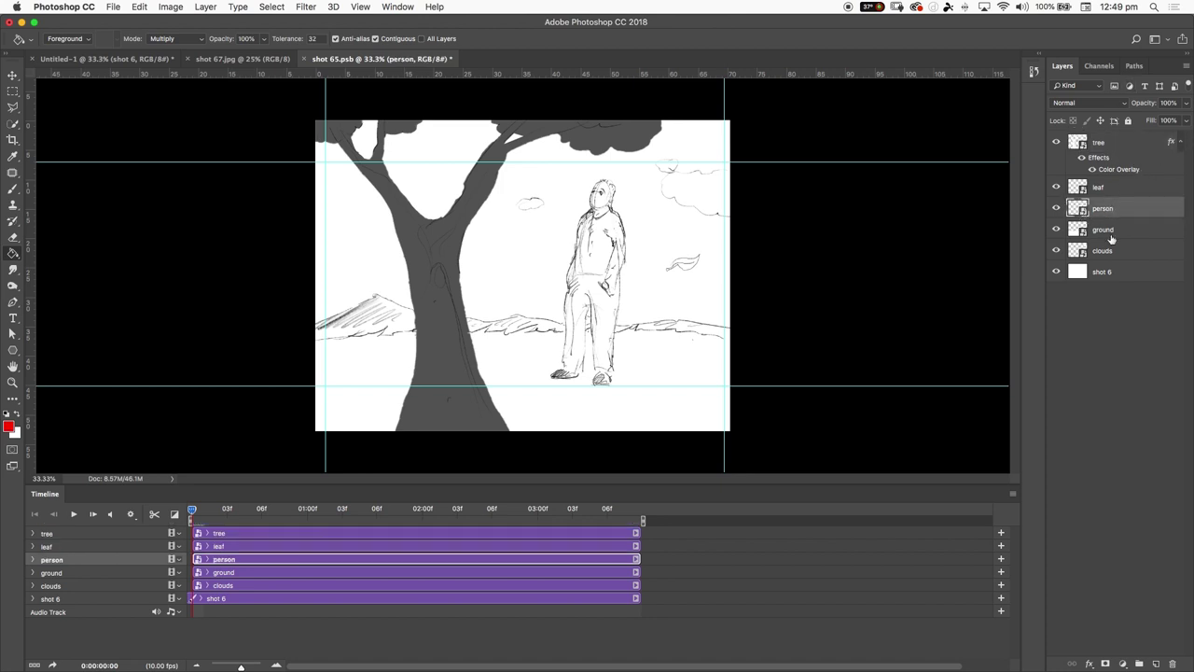
{"action": "left_click", "coordinate": [1109, 235]}
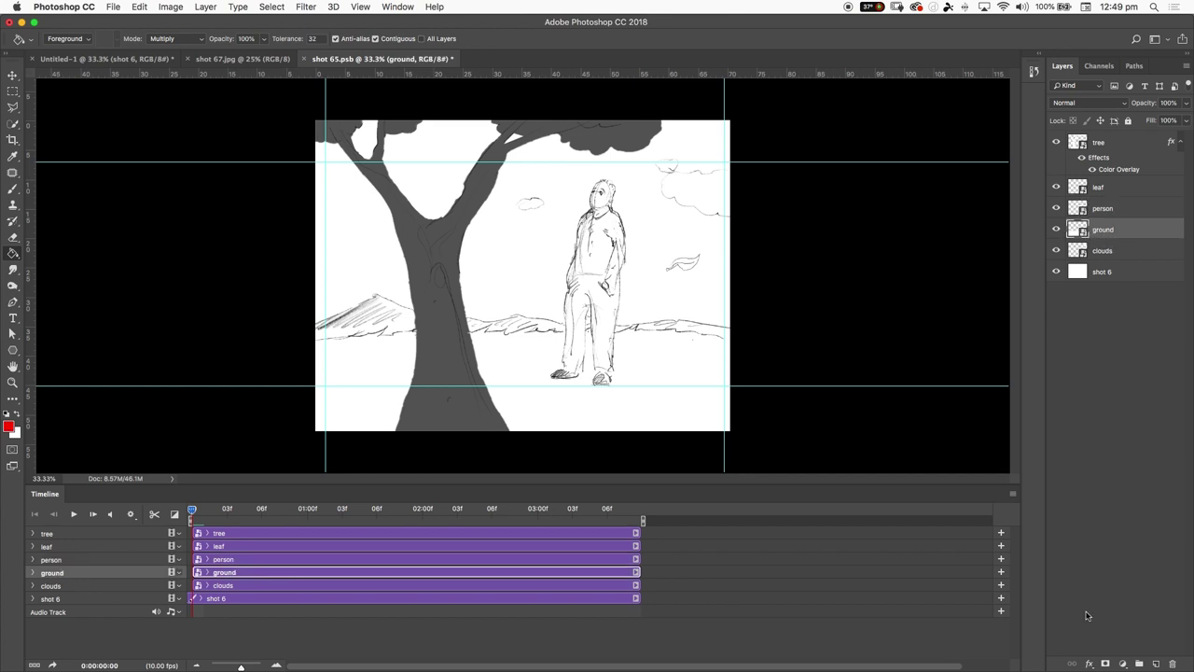
{"action": "left_click", "coordinate": [1089, 663]}
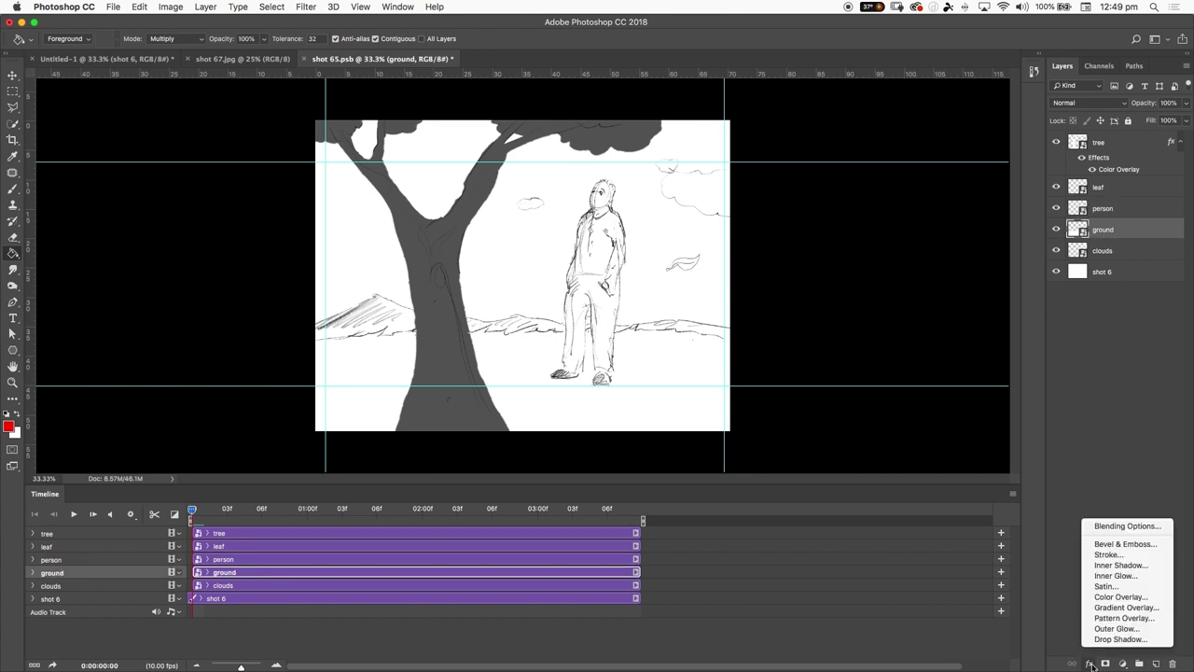
{"action": "left_click", "coordinate": [1117, 608]}
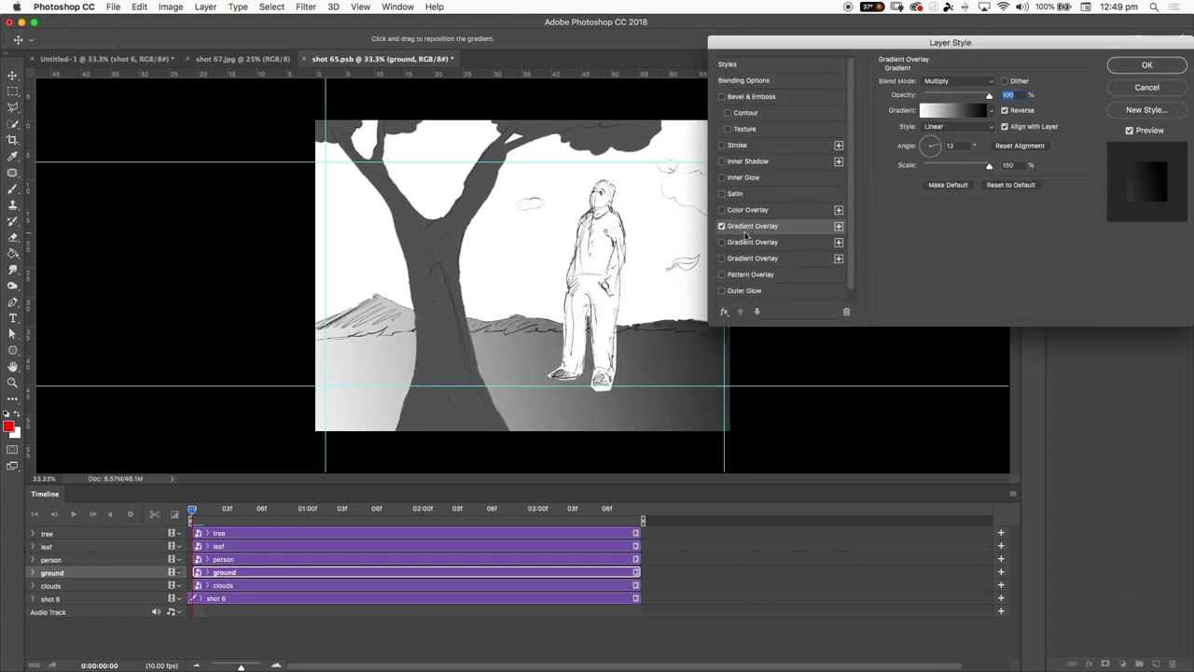
{"action": "left_click", "coordinate": [958, 83]}
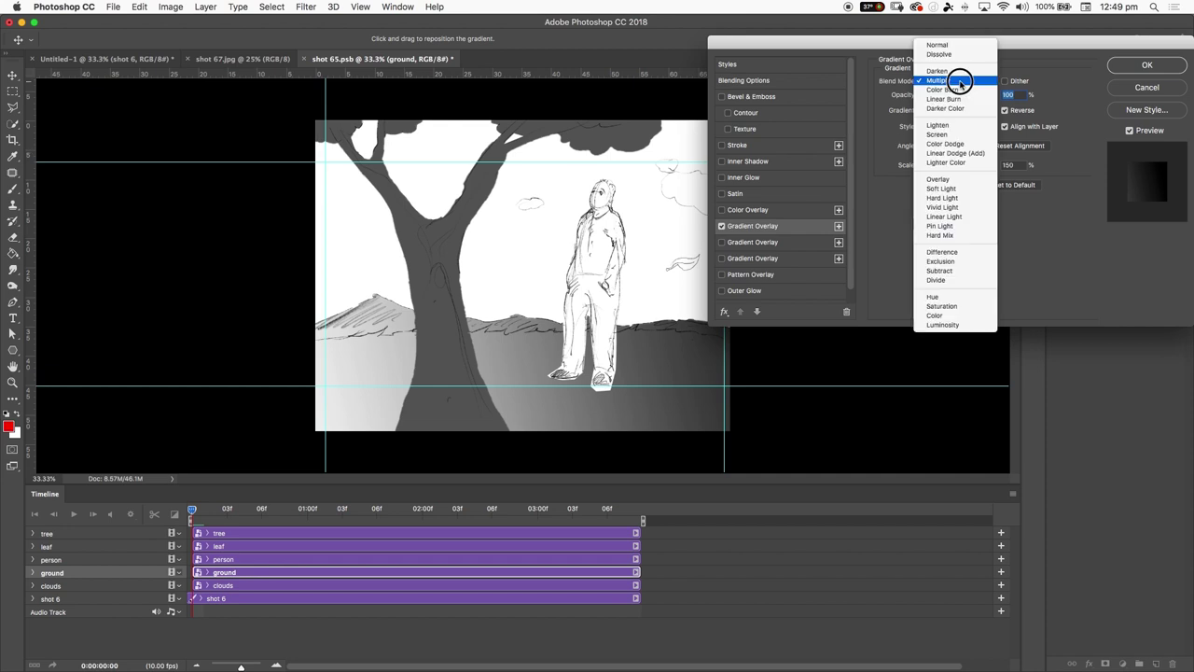
{"action": "left_click", "coordinate": [960, 85]}
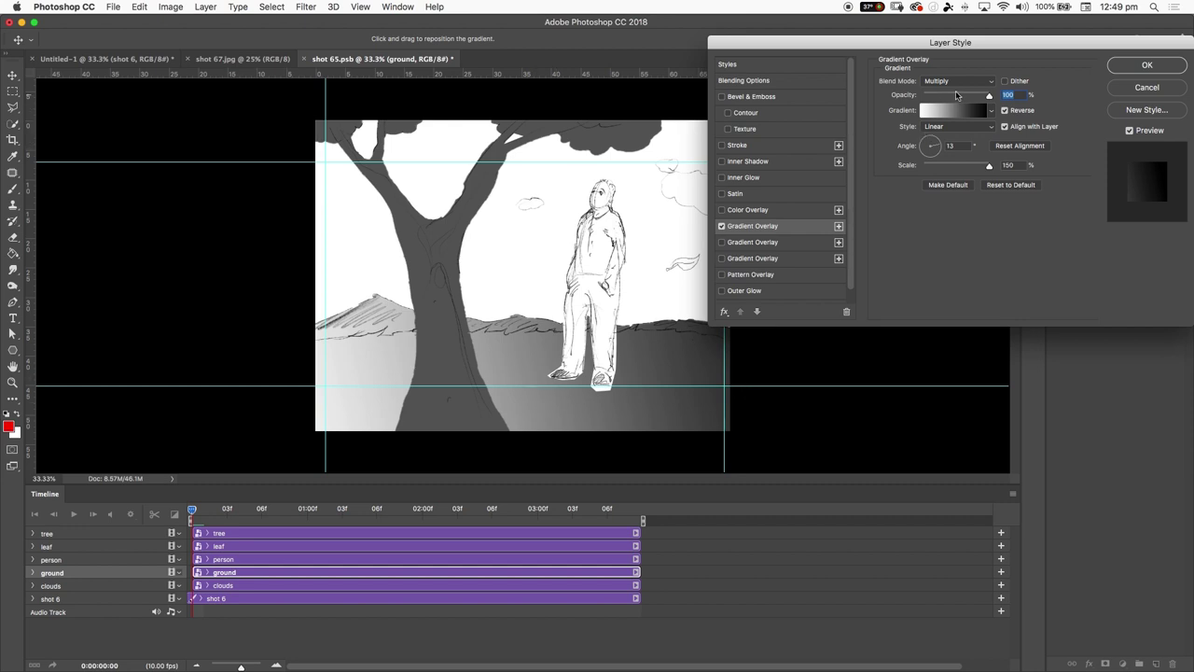
- Try a Radial style for the ground's gradient, centring it between the tree and the person's feet at 99% scale
{"action": "left_click", "coordinate": [938, 131]}
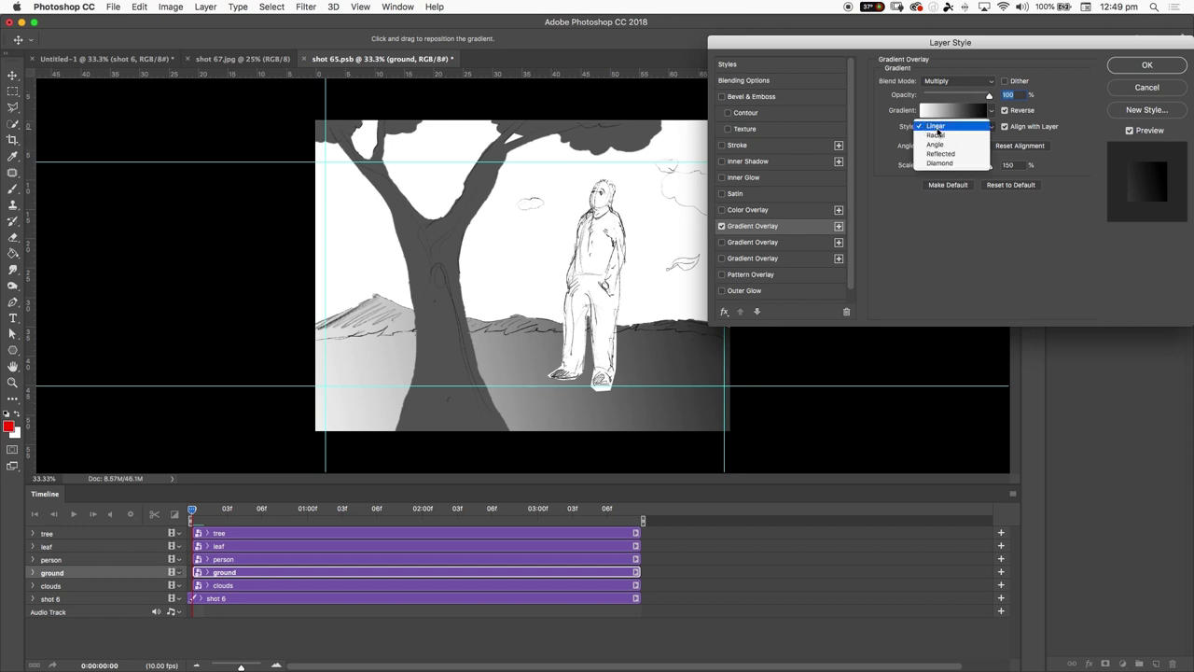
{"action": "left_click", "coordinate": [938, 138]}
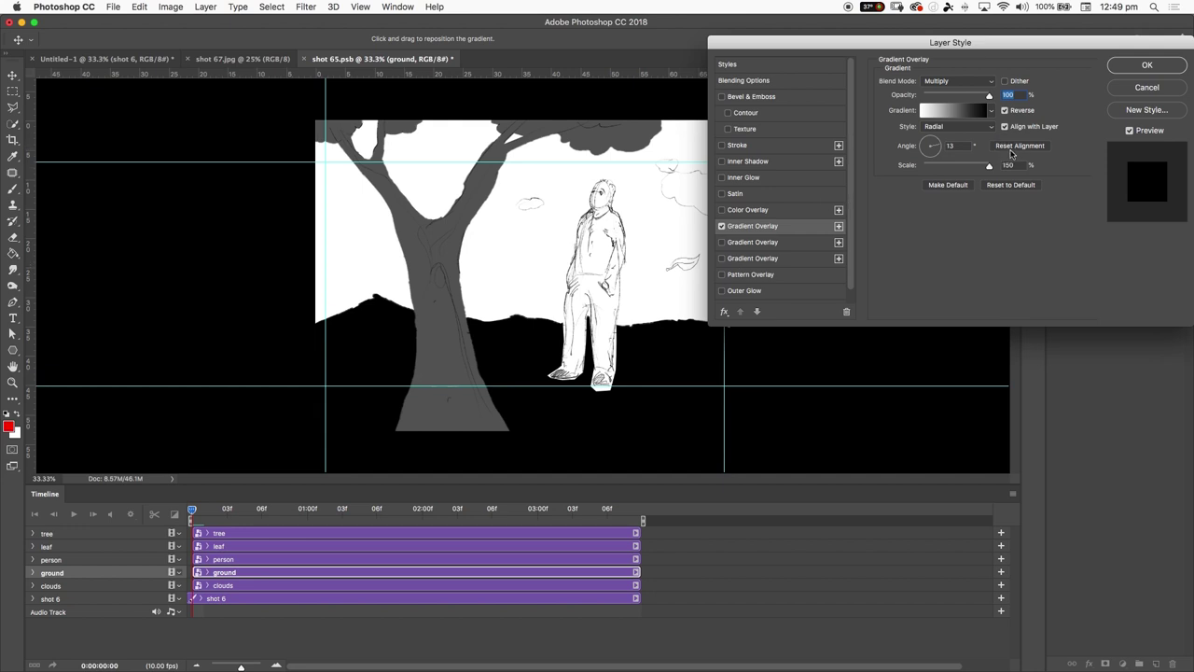
{"action": "left_click_drag", "start_coordinate": [436, 391], "coordinate": [653, 364]}
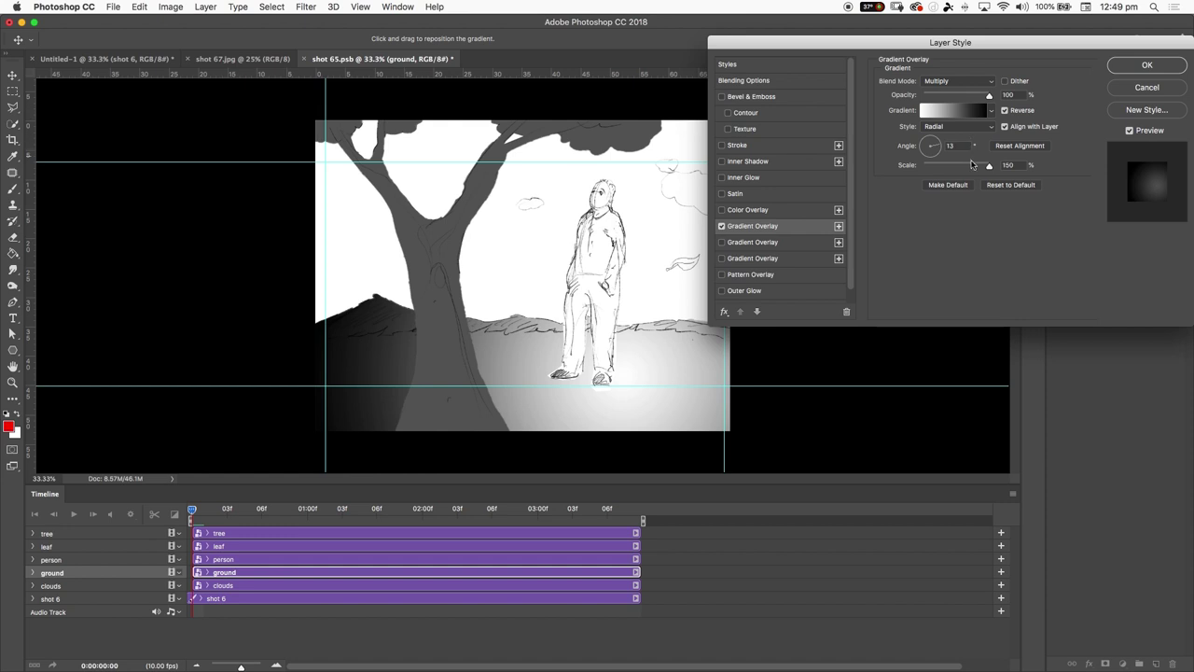
{"action": "left_click_drag", "start_coordinate": [971, 164], "coordinate": [924, 165]}
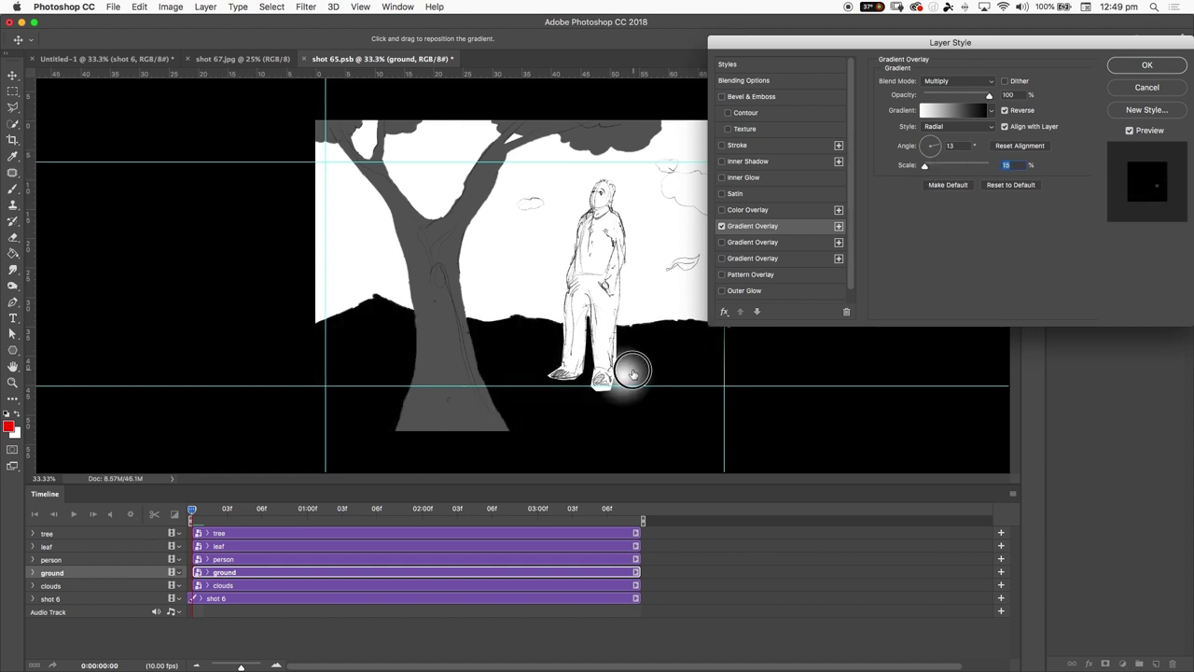
{"action": "left_click_drag", "start_coordinate": [633, 373], "coordinate": [534, 369]}
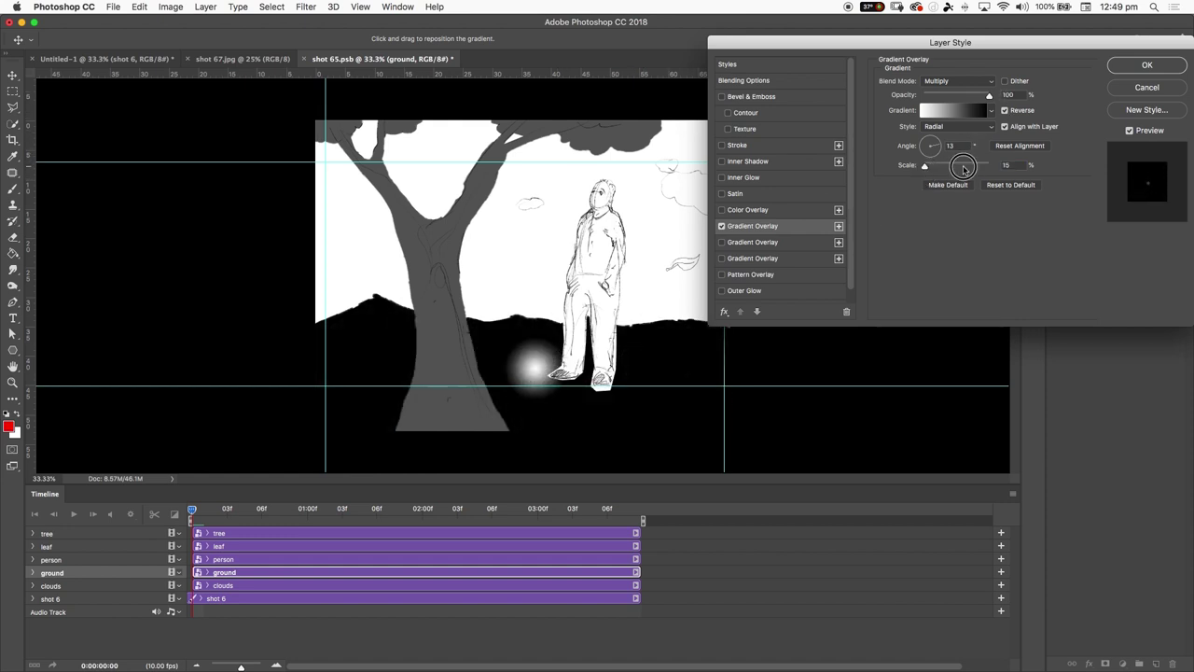
{"action": "left_click", "coordinate": [964, 166]}
- Set the ground's gradient to Linear style with an angle of -91° and a scale of about 93%
{"action": "left_click", "coordinate": [944, 126]}
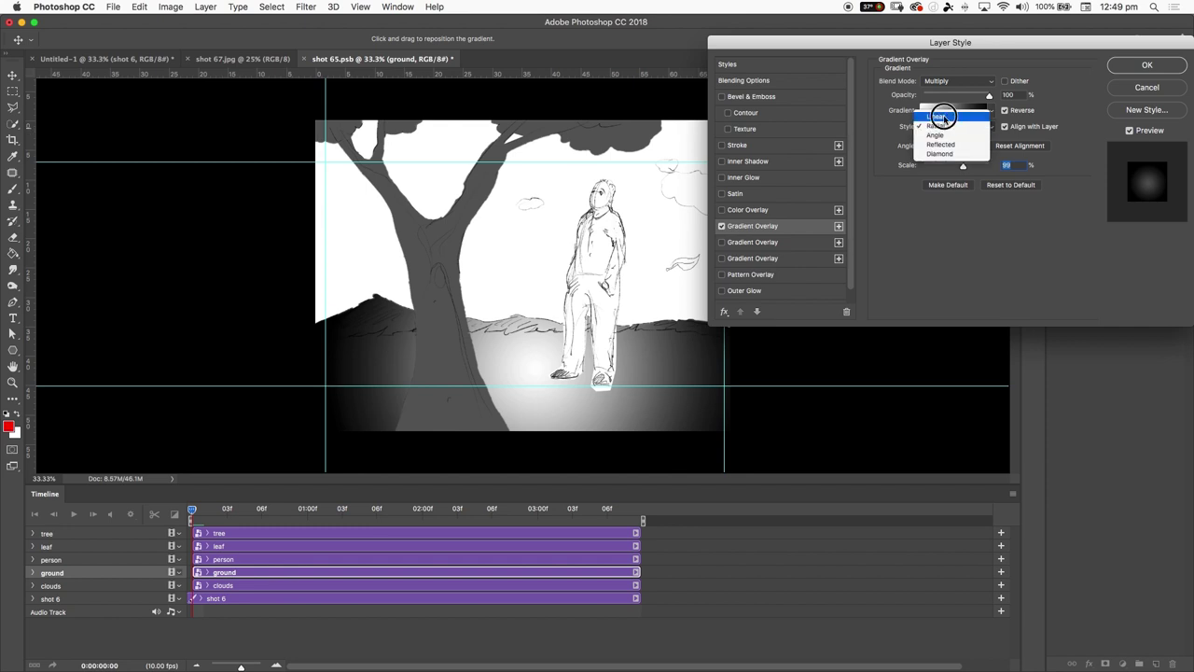
{"action": "left_click", "coordinate": [940, 116]}
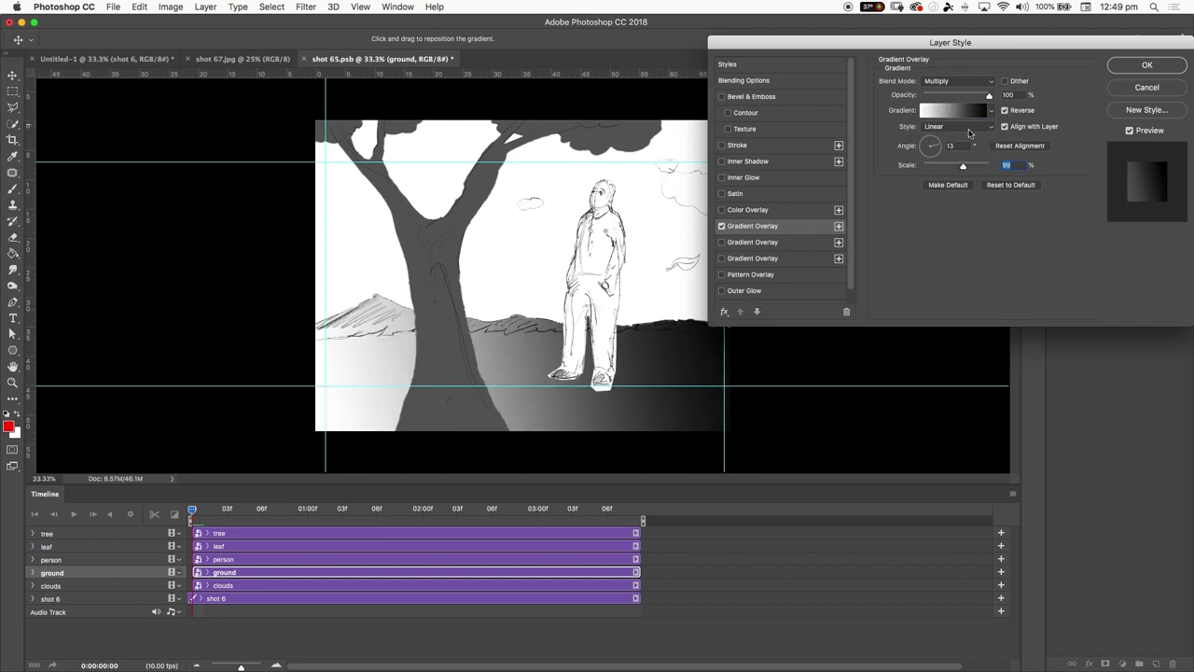
{"action": "mouse_move", "coordinate": [944, 144]}
{"action": "left_mouse_down"}
{"action": "mouse_move", "coordinate": [931, 156]}
{"action": "mouse_move", "coordinate": [933, 140]}
{"action": "mouse_move", "coordinate": [930, 162]}
{"action": "mouse_move", "coordinate": [959, 166]}
{"action": "left_mouse_up"}
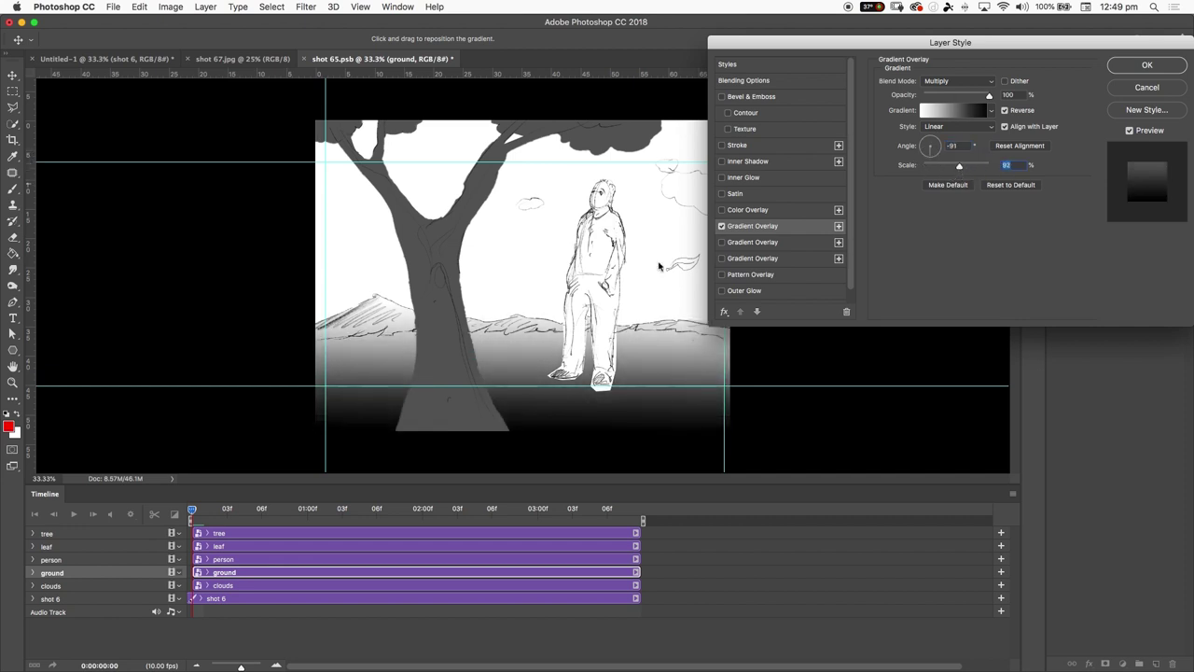
- Shift the ground layer's linear gradient slightly higher on the canvas and apply the layer style
{"action": "mouse_move", "coordinate": [566, 338]}
{"action": "left_mouse_down"}
{"action": "mouse_move", "coordinate": [566, 308]}
{"action": "mouse_move", "coordinate": [567, 330]}
{"action": "mouse_move", "coordinate": [571, 317]}
{"action": "left_mouse_up"}
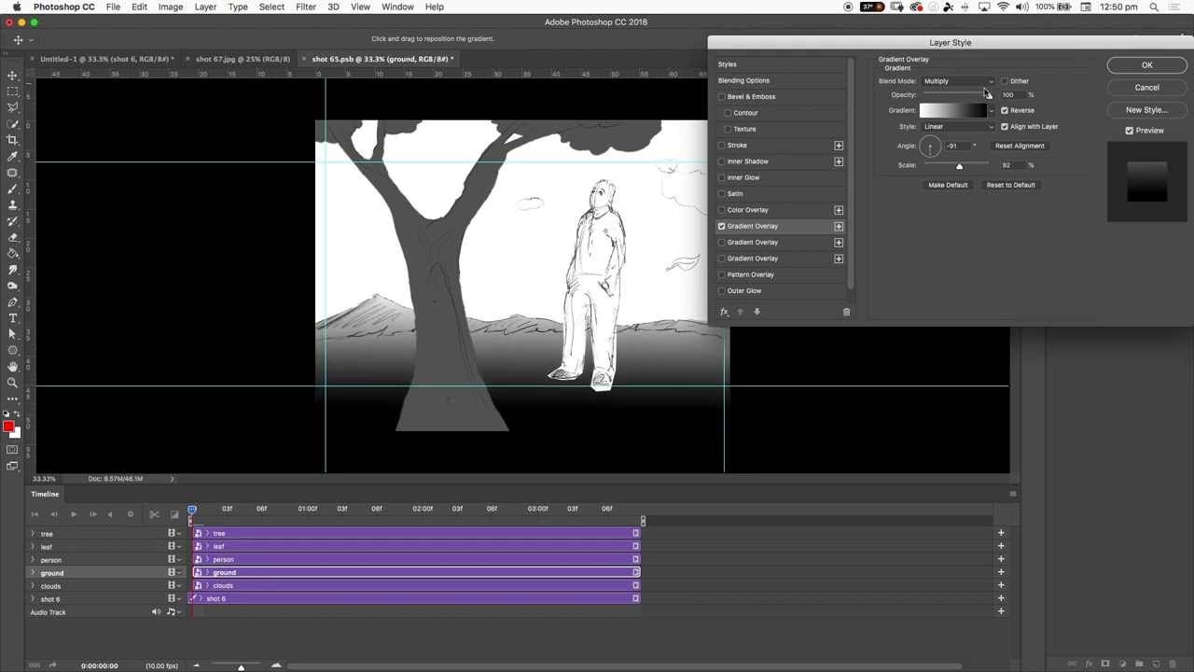
{"action": "left_click", "coordinate": [956, 113]}
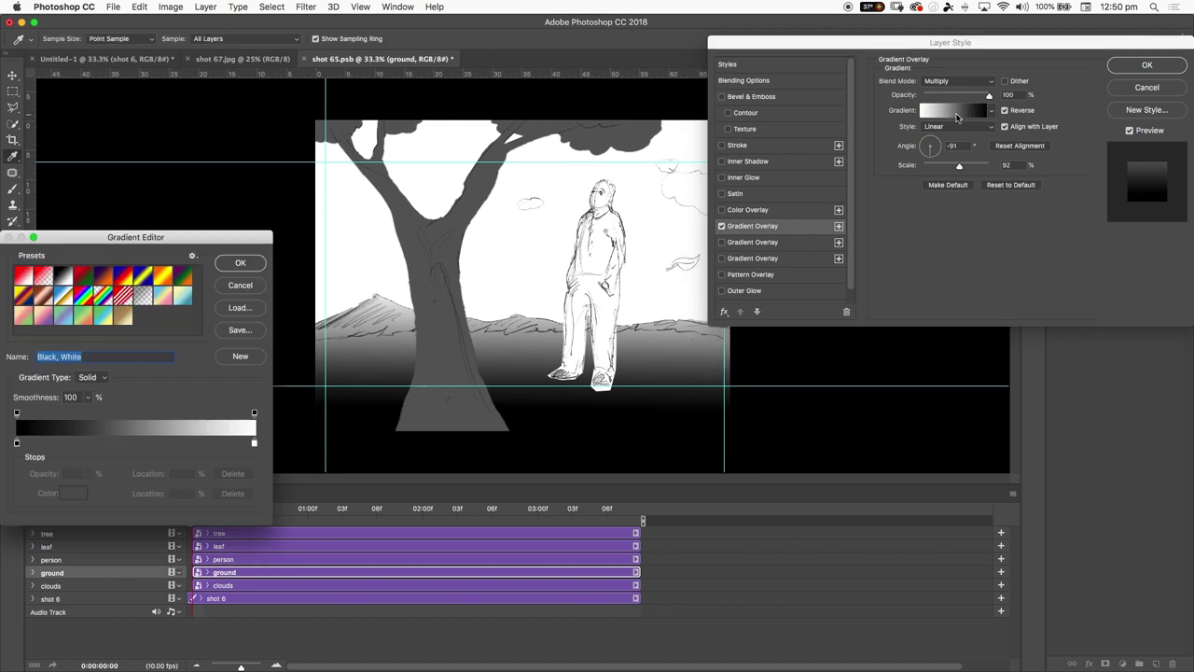
{"action": "left_click", "coordinate": [233, 283]}
{"action": "left_click", "coordinate": [1148, 65]}
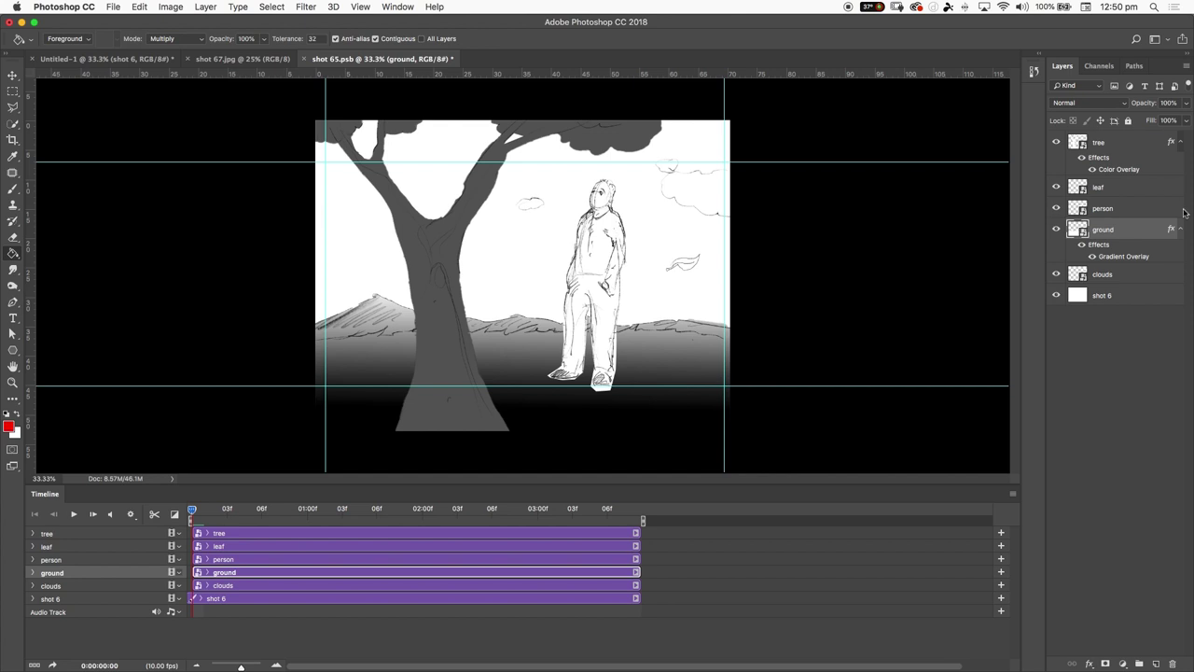
- Open the person smart object's contents, add a new layer above the drawing, and load the person's outline as a selection
{"action": "left_click", "coordinate": [1104, 210]}
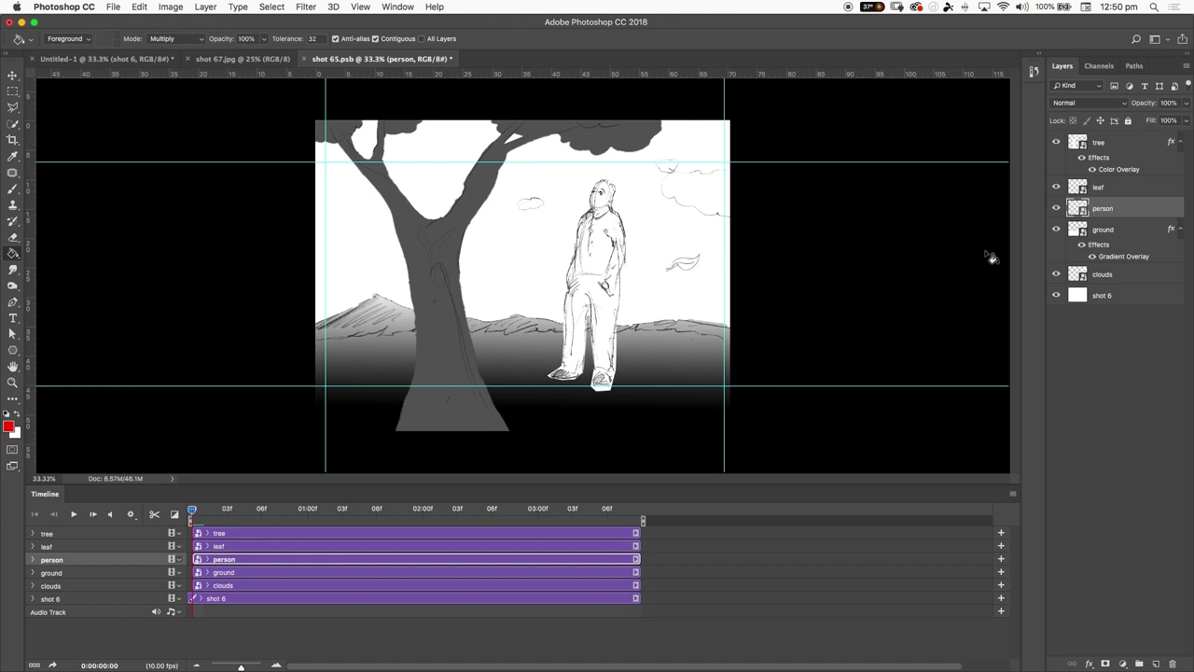
{"action": "double_click", "coordinate": [1078, 209]}
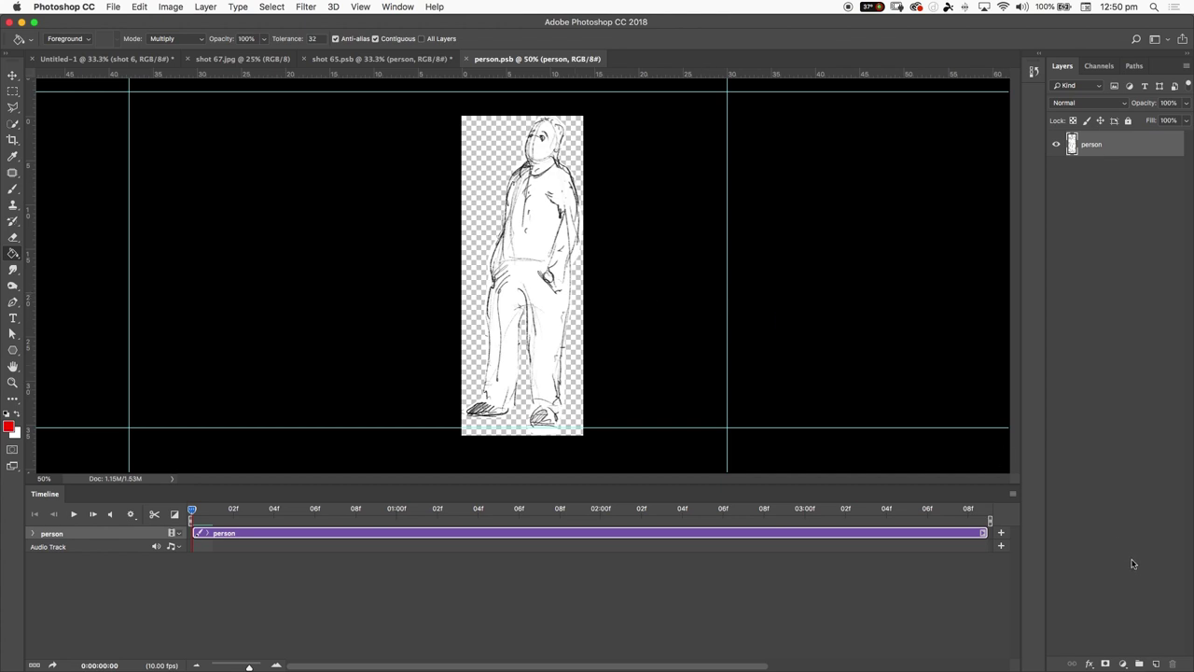
{"action": "left_click", "coordinate": [1156, 663]}
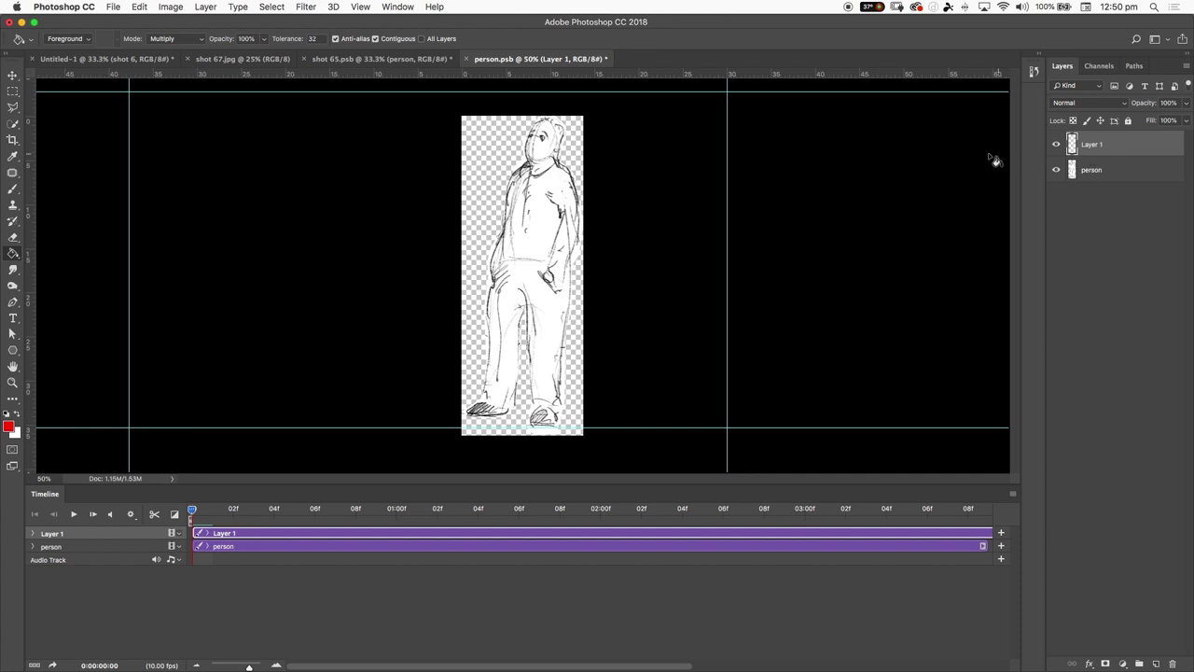
{"action": "left_click", "coordinate": [1073, 174], "text": "super"}
{"action": "key", "text": "super+equal"}
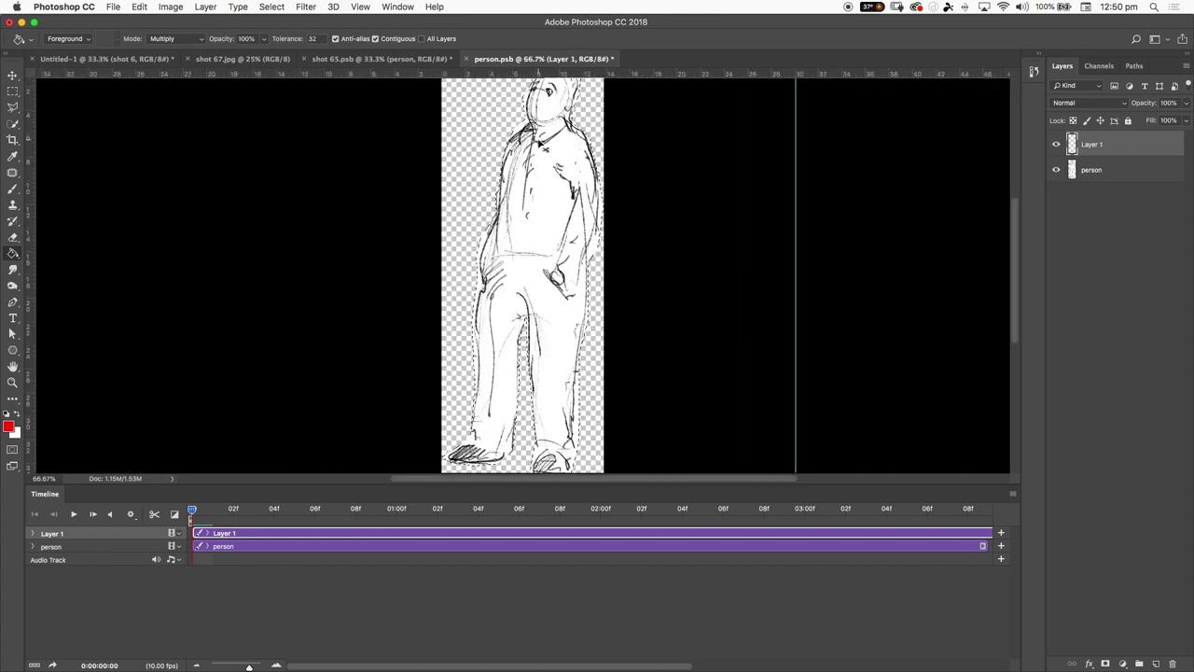
{"action": "key", "text": "super+minus"}
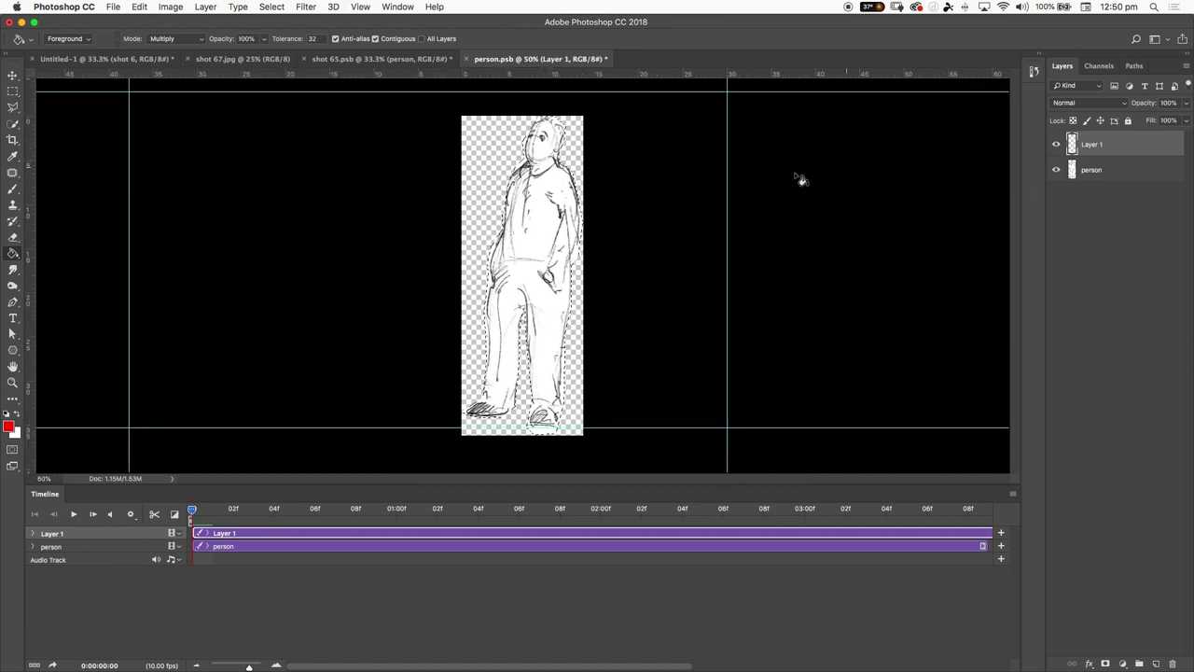
- Brush dark grey over the person's jacket on Layer 1 and set the layer's blend mode to Multiply
{"action": "key", "text": "b"}
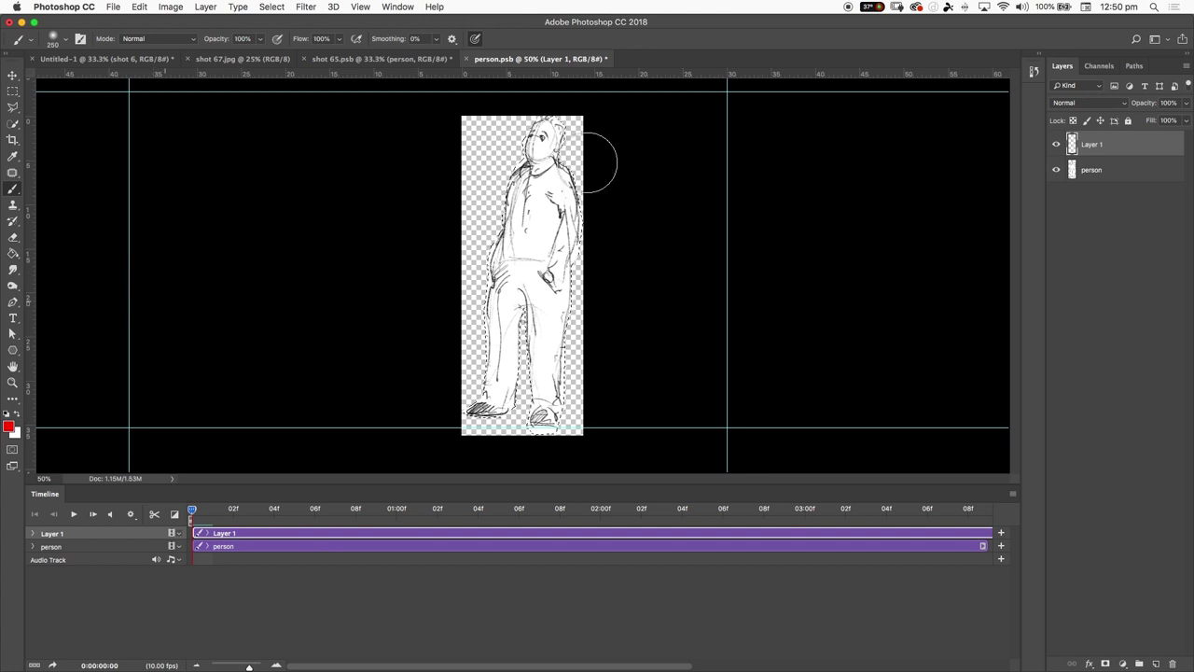
{"action": "left_click", "coordinate": [397, 6]}
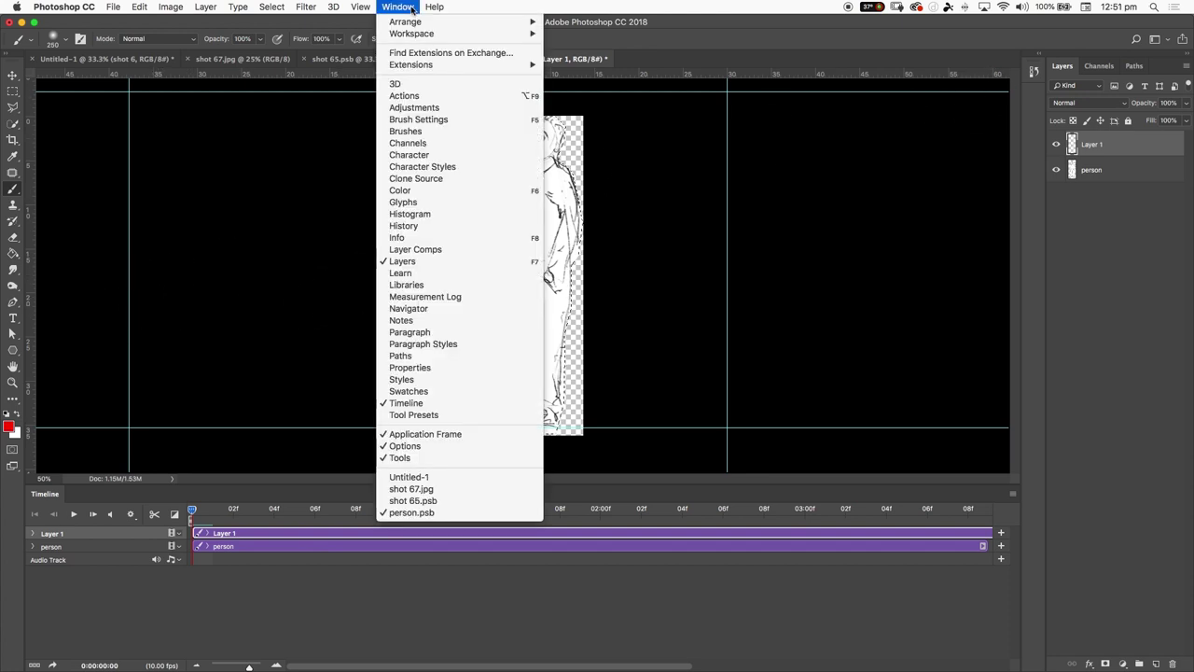
{"action": "left_click", "coordinate": [417, 189]}
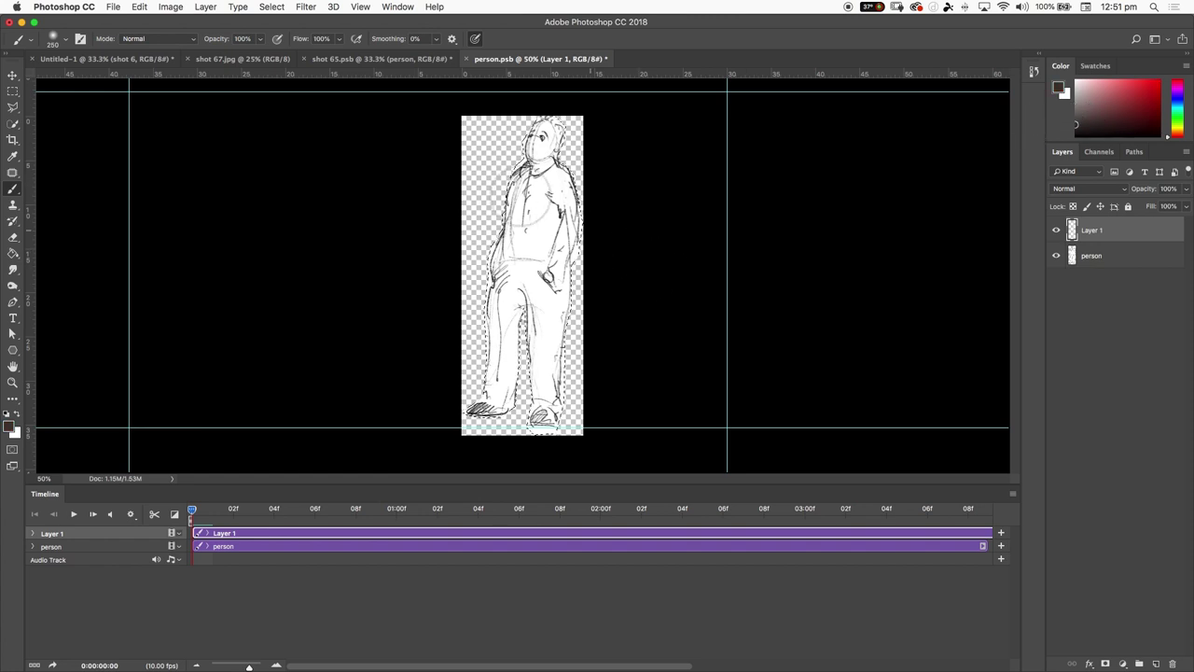
{"action": "mouse_move", "coordinate": [560, 206]}
{"action": "left_mouse_down"}
{"action": "mouse_move", "coordinate": [625, 202]}
{"action": "mouse_move", "coordinate": [529, 260]}
{"action": "left_mouse_up"}
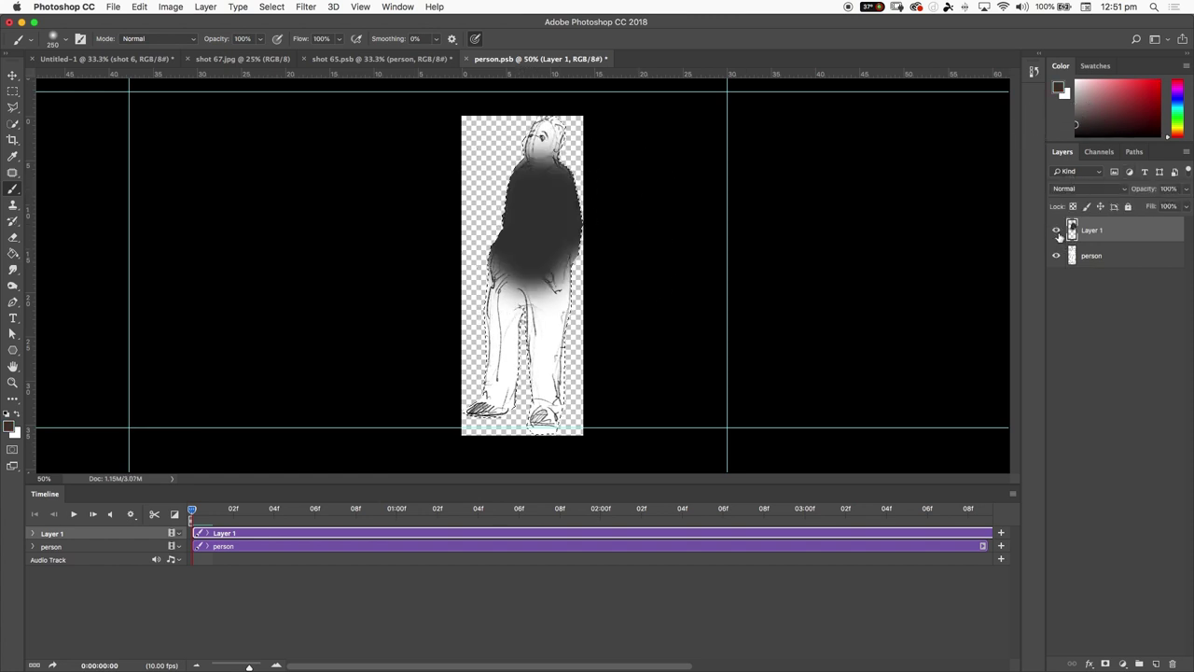
{"action": "left_click", "coordinate": [1073, 188]}
{"action": "left_click", "coordinate": [1069, 228]}
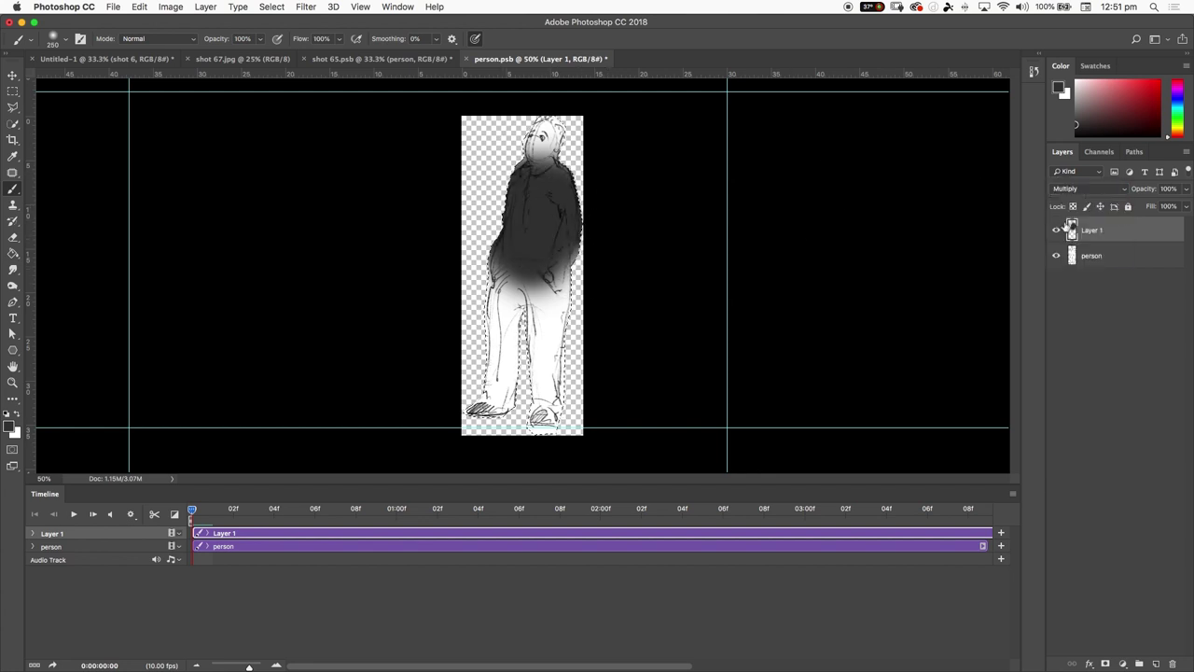
- Paint the trousers and shoes mid grey, and whiten the waistband and hand with a brush reduced to size 40
{"action": "left_click_drag", "start_coordinate": [1080, 106], "coordinate": [1060, 112]}
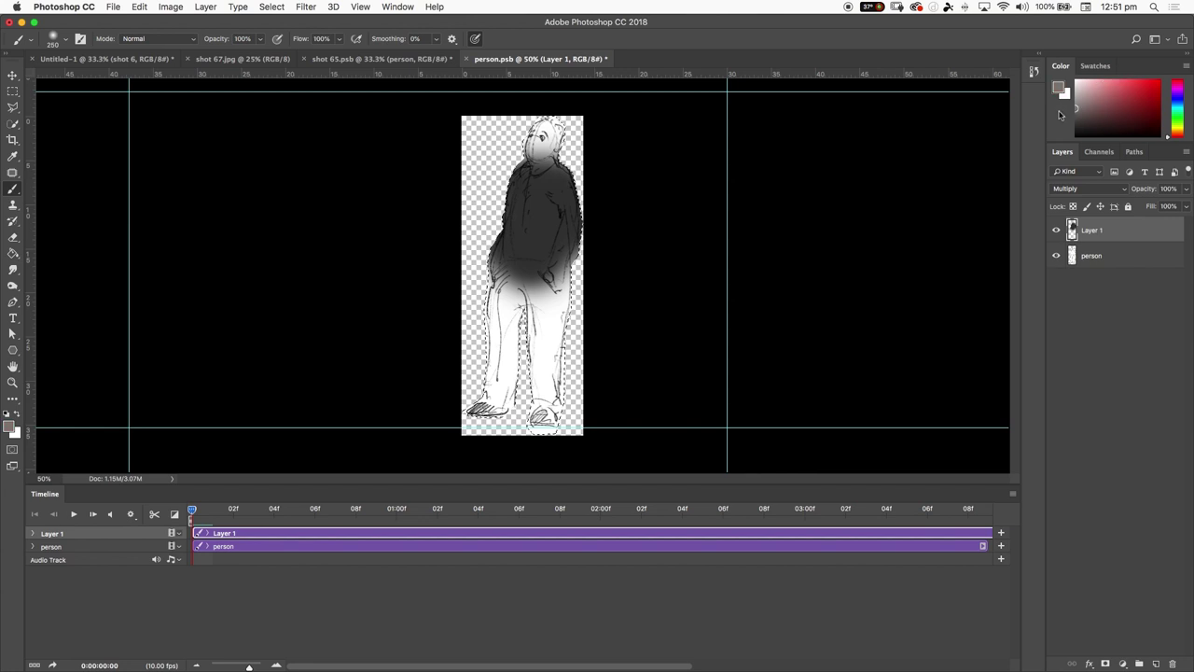
{"action": "mouse_move", "coordinate": [523, 420]}
{"action": "left_mouse_down"}
{"action": "mouse_move", "coordinate": [494, 375]}
{"action": "mouse_move", "coordinate": [502, 309]}
{"action": "mouse_move", "coordinate": [500, 394]}
{"action": "left_mouse_up"}
{"action": "key", "text": "bracketleft"}
{"action": "key", "text": "bracketleft"}
{"action": "key", "text": "bracketleft"}
{"action": "key", "text": "bracketleft"}
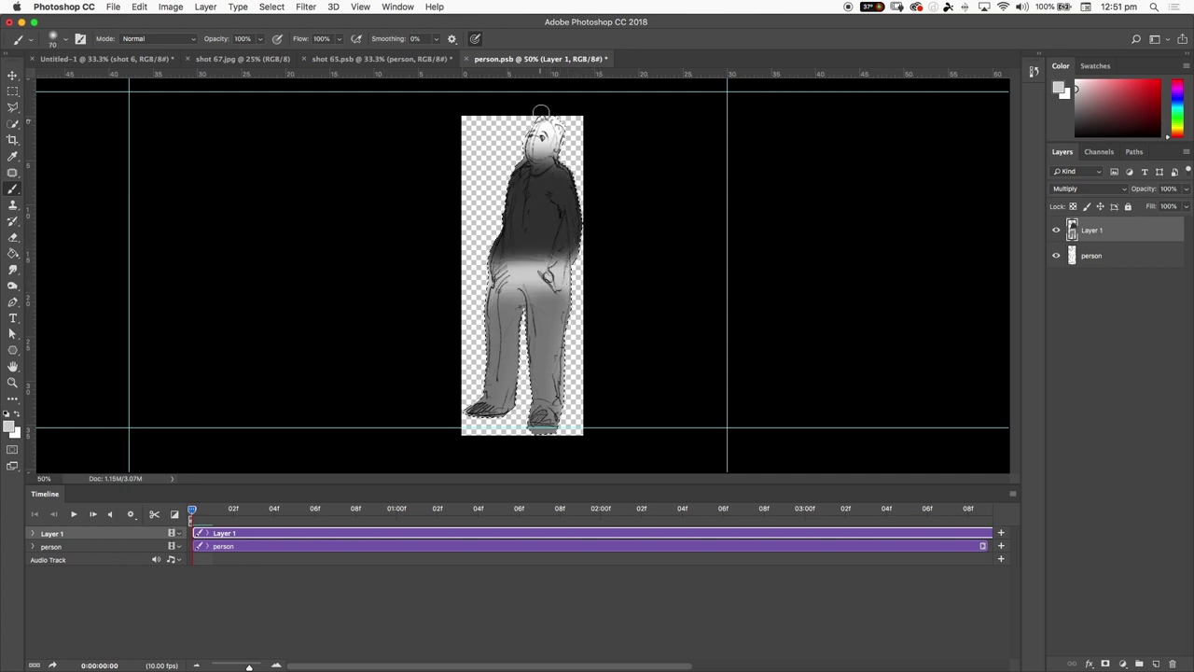
{"action": "left_click", "coordinate": [1077, 109]}
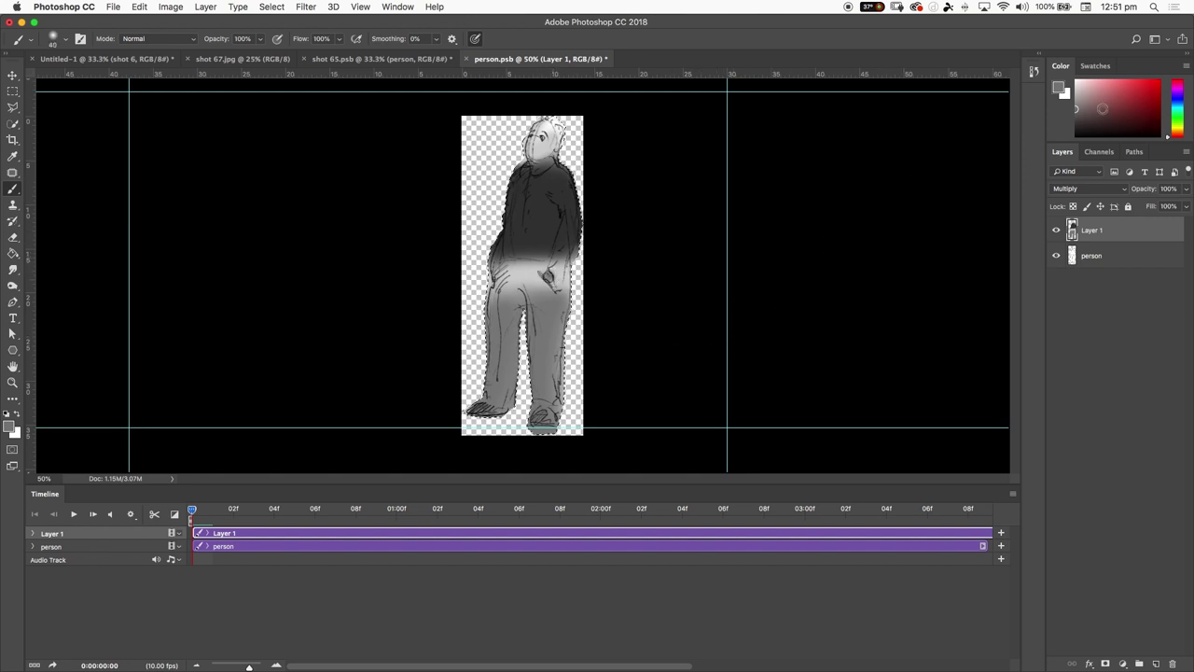
{"action": "left_click", "coordinate": [1077, 83]}
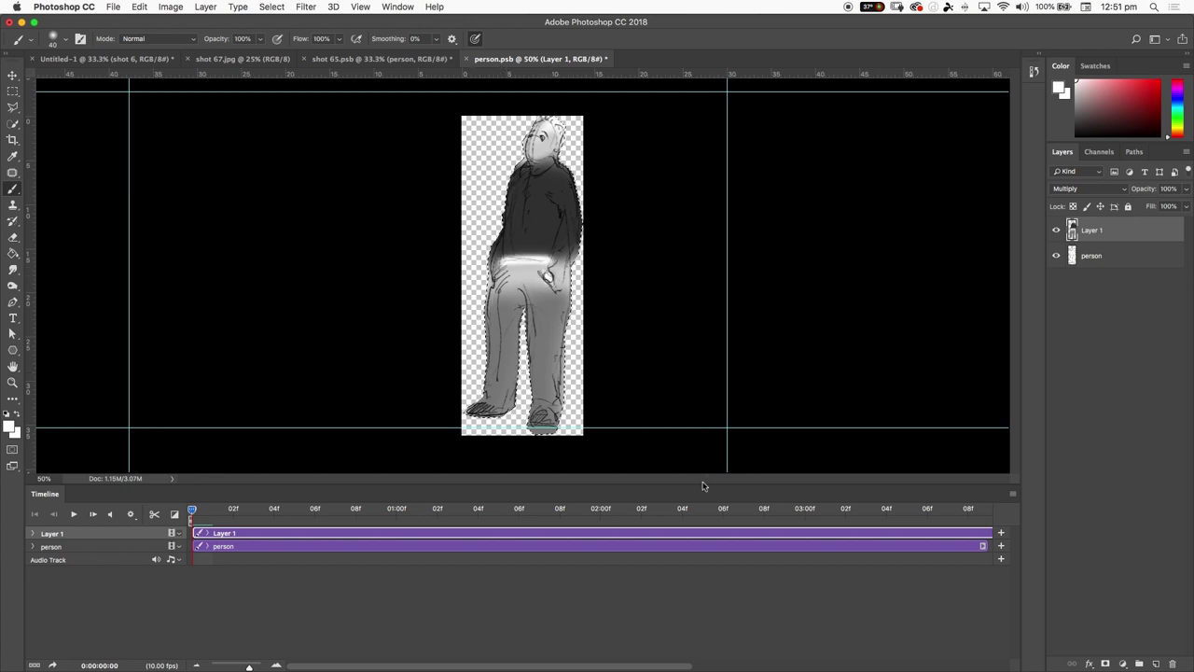
- Try two white brush dabs down the front of the jacket
{"action": "left_click", "coordinate": [530, 190]}
{"action": "left_click", "coordinate": [529, 222]}
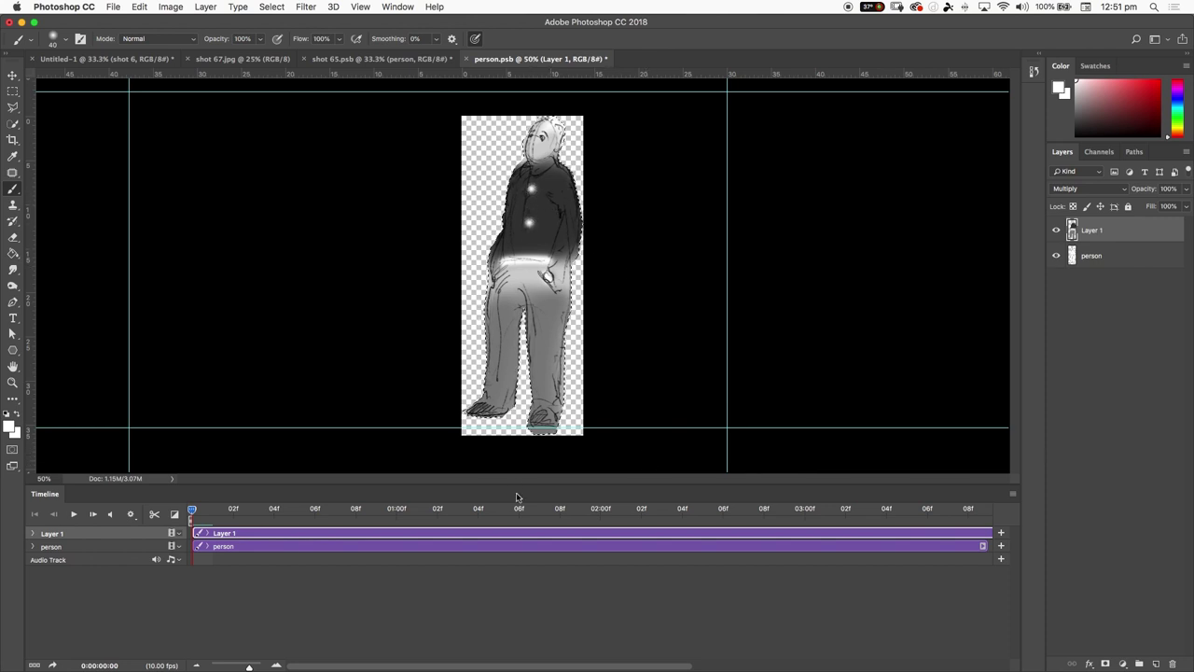
{"action": "key", "text": "super+alt+z"}
{"action": "key", "text": "super+alt+z"}
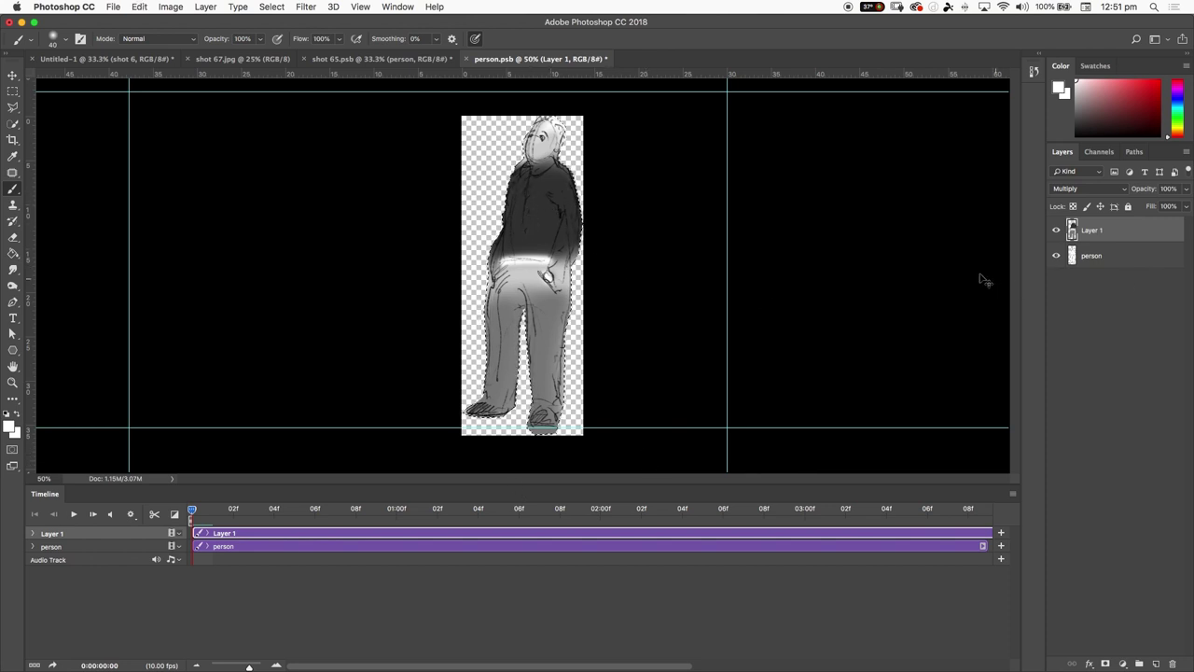
- Clear the selection of the person's outline and try black brush strokes across the chest and waist
{"action": "key", "text": "super+d"}
{"action": "left_click", "coordinate": [1089, 126]}
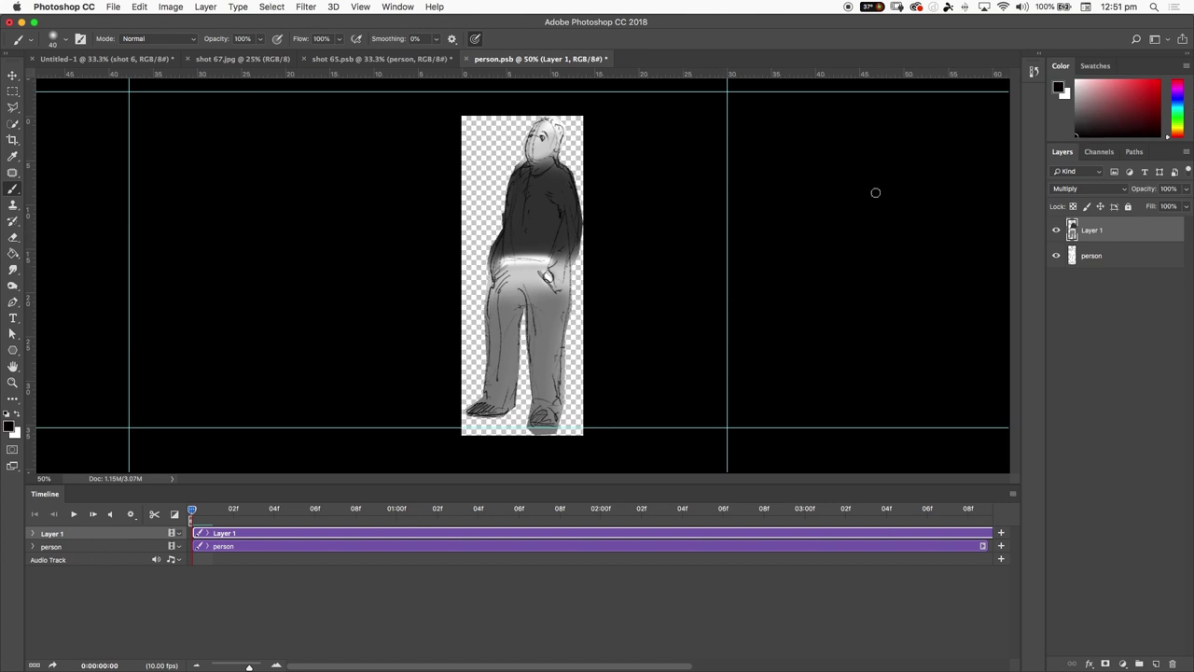
{"action": "left_click_drag", "start_coordinate": [621, 211], "coordinate": [389, 171]}
{"action": "left_click_drag", "start_coordinate": [450, 238], "coordinate": [616, 271]}
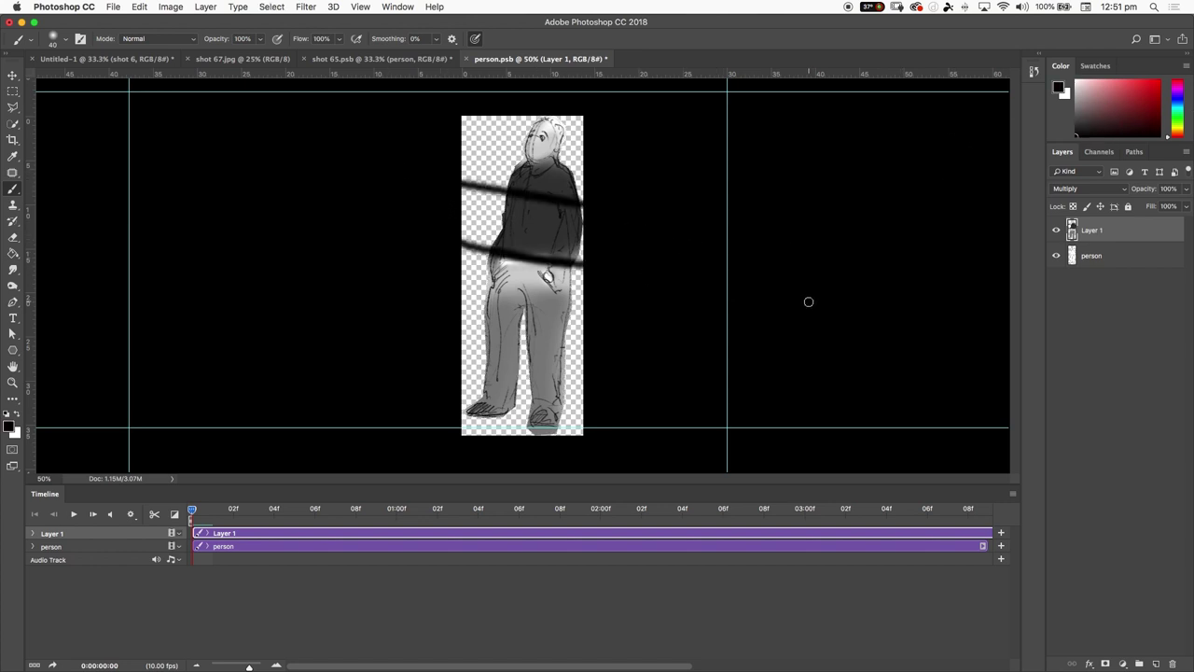
{"action": "key", "text": "super+alt+z"}
{"action": "key", "text": "super+alt+z"}
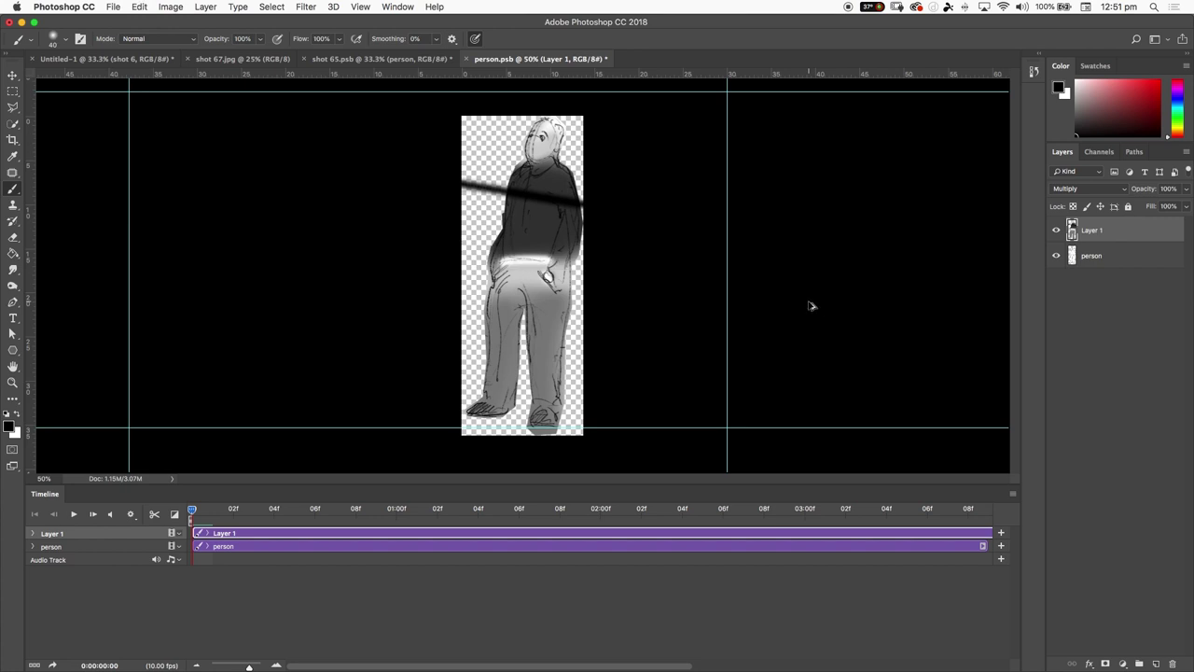
- Extend the person canvas upward with the Crop tool to add empty space above the head, and save the document
{"action": "key", "text": "super+minus"}
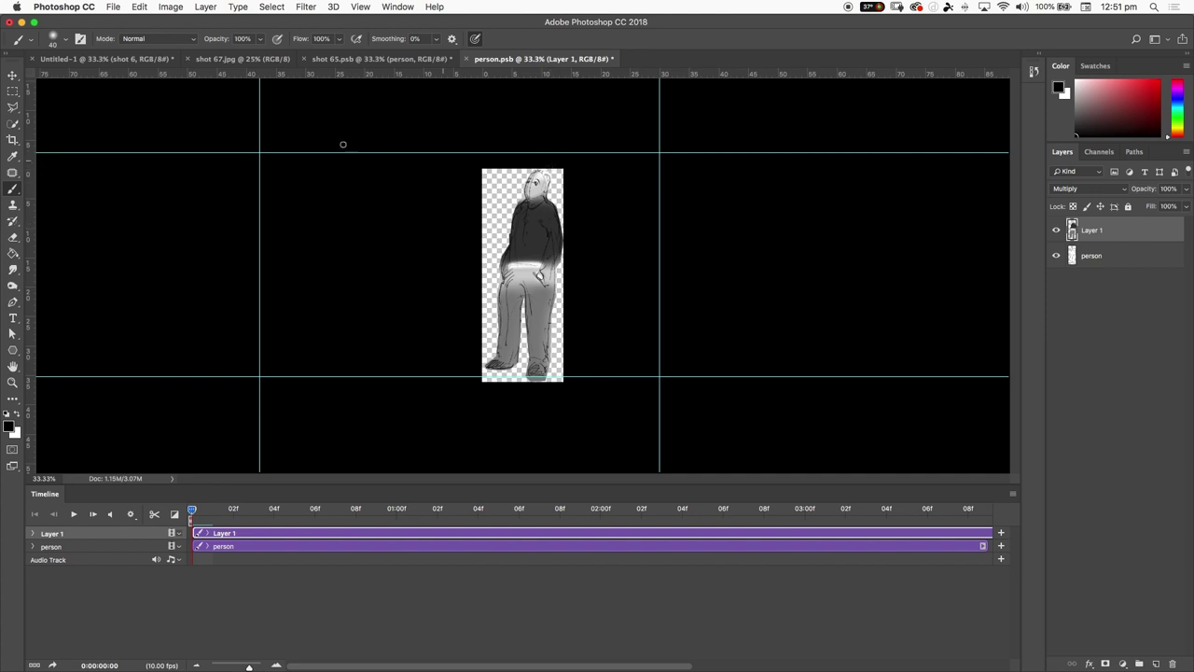
{"action": "key", "text": "c"}
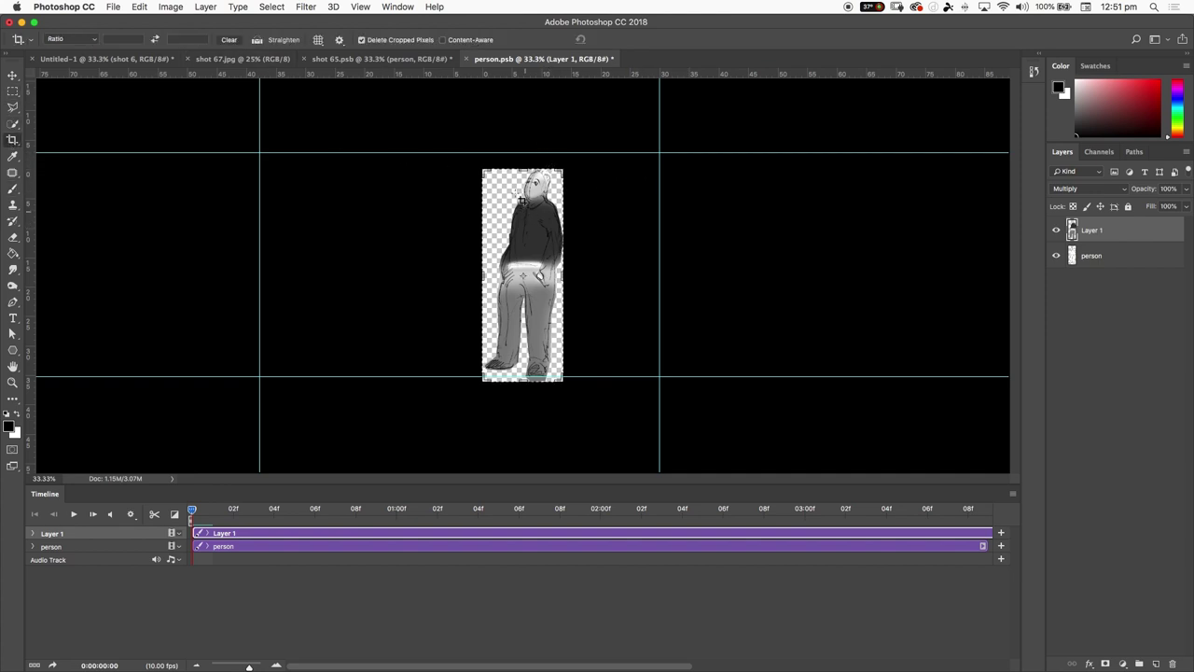
{"action": "left_click_drag", "start_coordinate": [521, 169], "coordinate": [519, 130]}
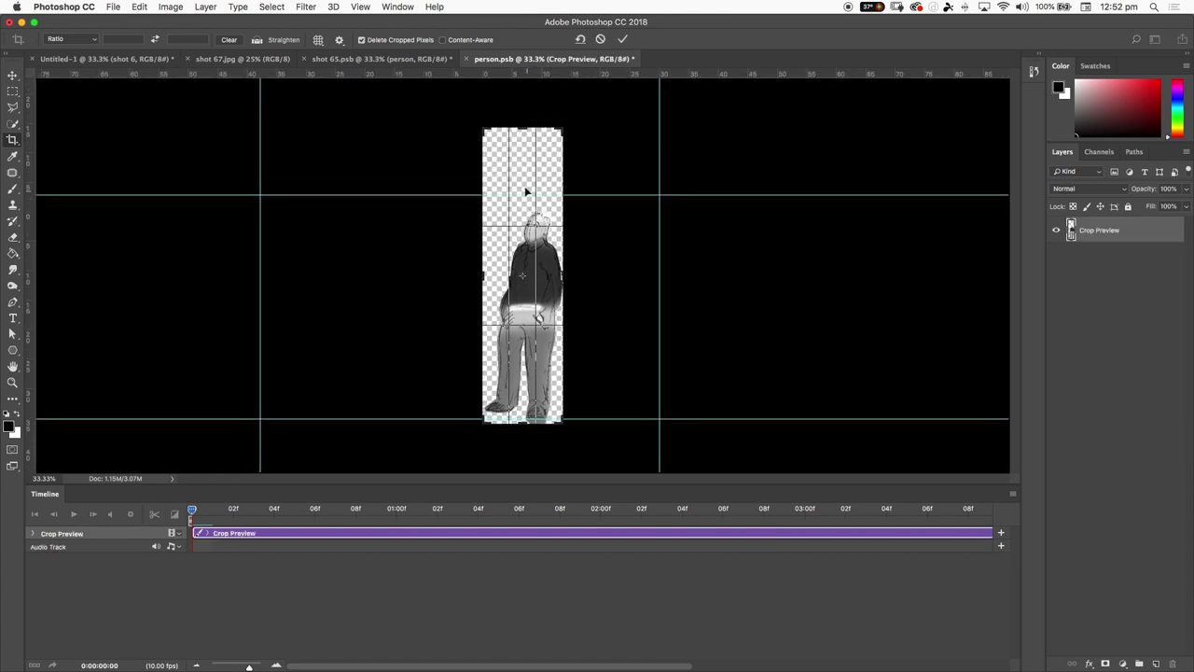
{"action": "left_click_drag", "start_coordinate": [526, 186], "coordinate": [526, 146]}
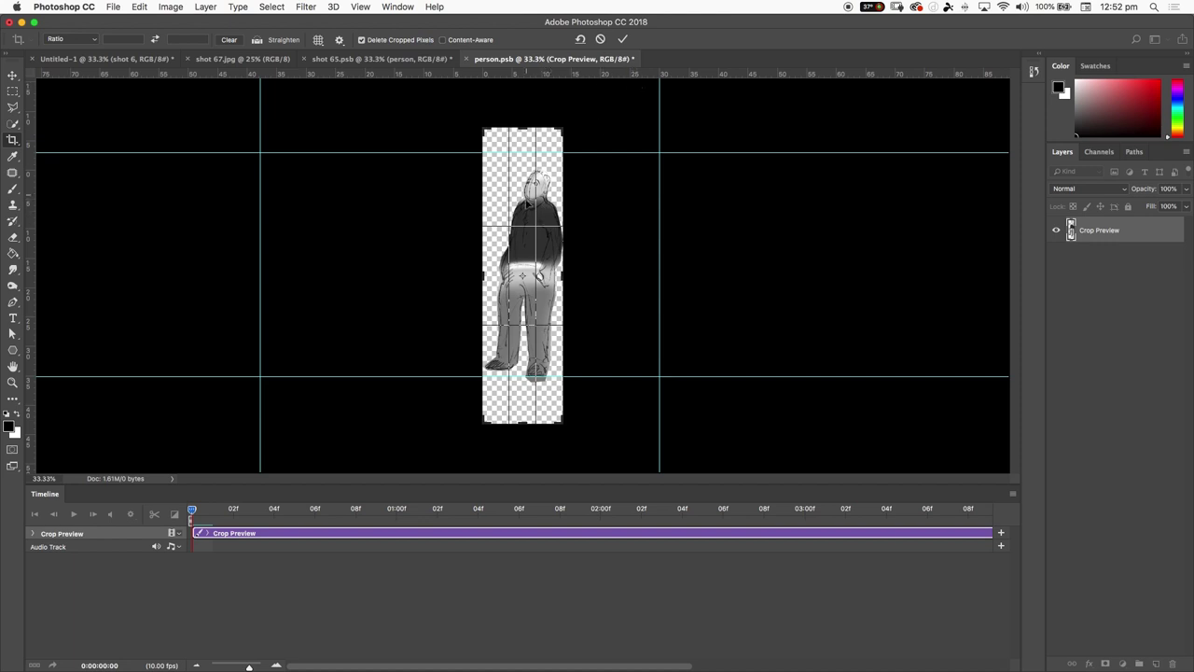
{"action": "left_click_drag", "start_coordinate": [528, 200], "coordinate": [527, 245]}
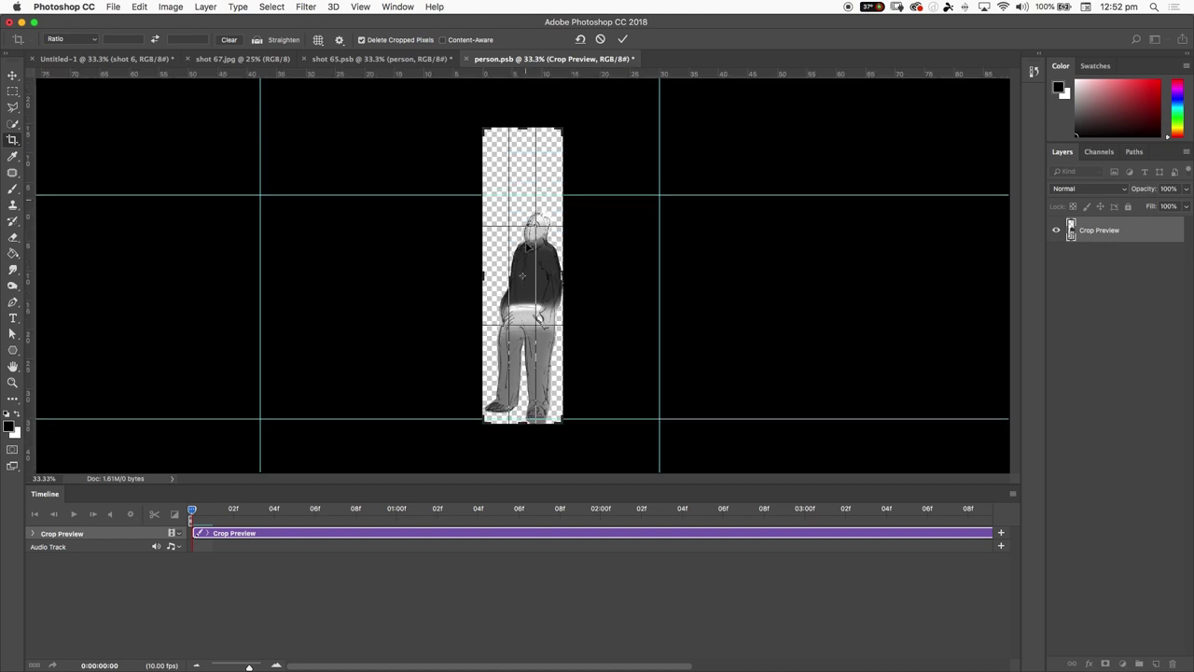
{"action": "left_click", "coordinate": [622, 41]}
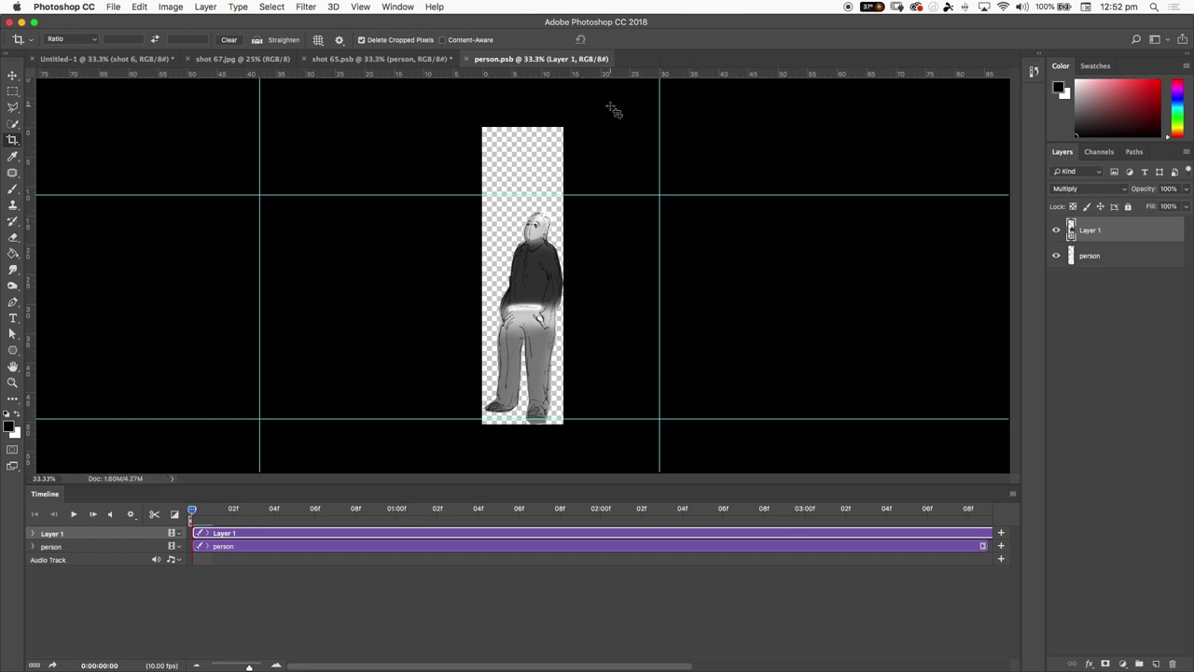
- Compare the person's placement in shot 65.psb with the extended canvas in person.psb
{"action": "left_click", "coordinate": [407, 60]}
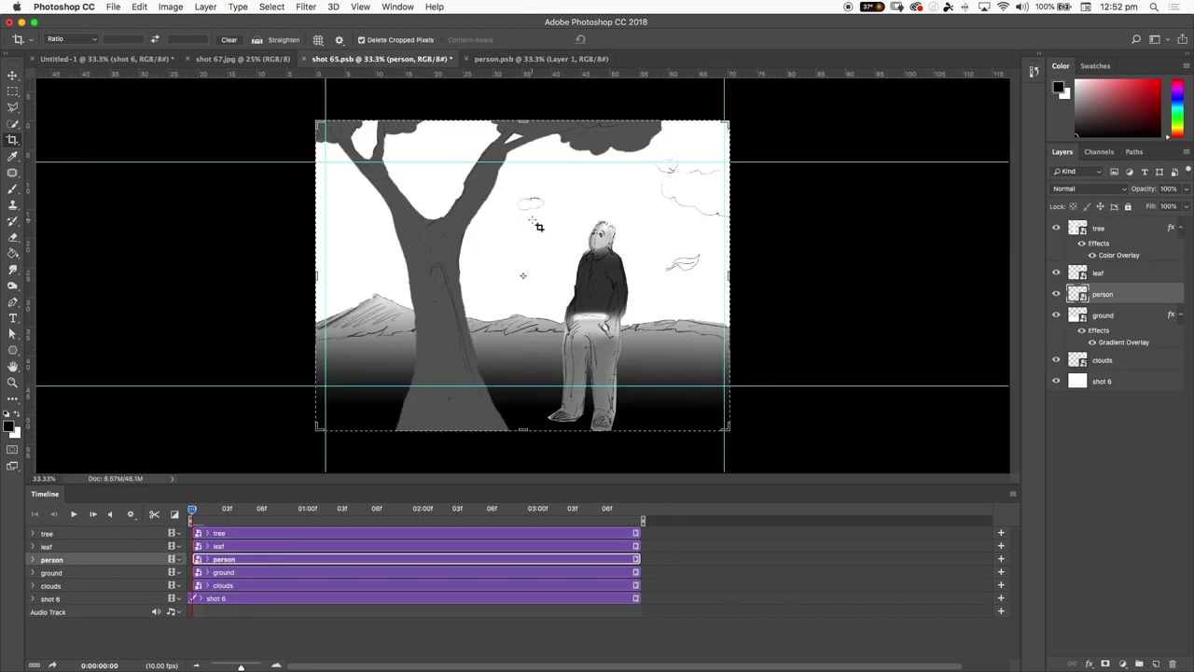
{"action": "left_click", "coordinate": [547, 59]}
{"action": "left_click", "coordinate": [375, 60]}
{"action": "left_click", "coordinate": [531, 60]}
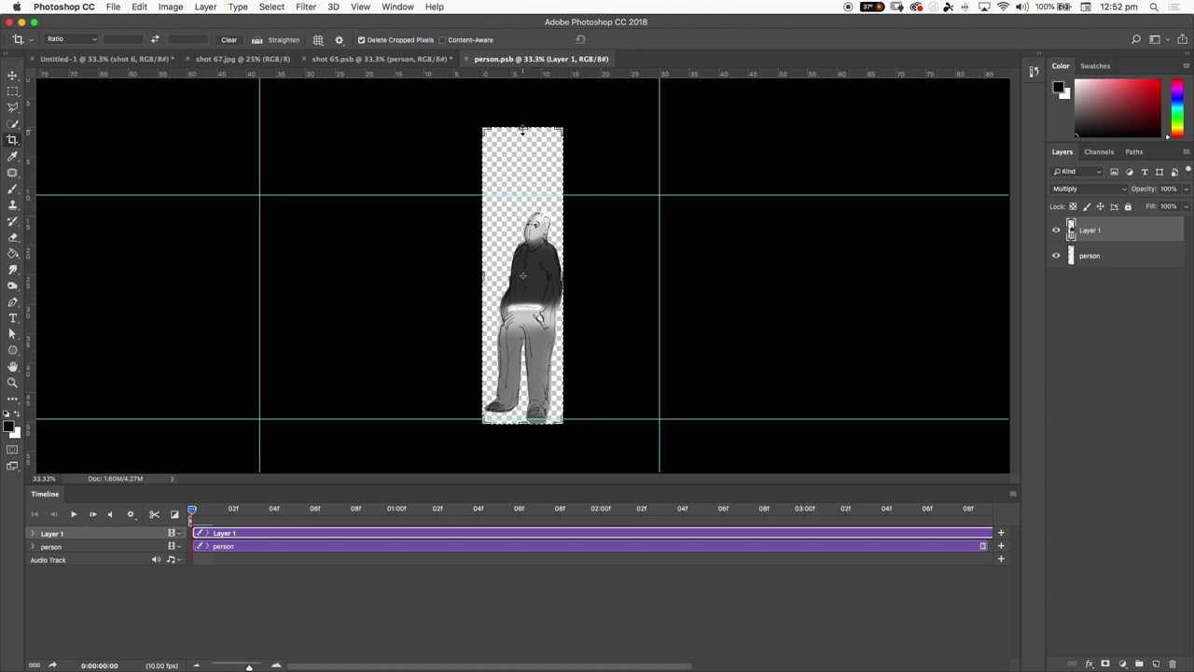
- Extend and save the person canvas with much more space above the head, and check the placement in shot 65.psb
{"action": "left_click_drag", "start_coordinate": [522, 128], "coordinate": [527, 85]}
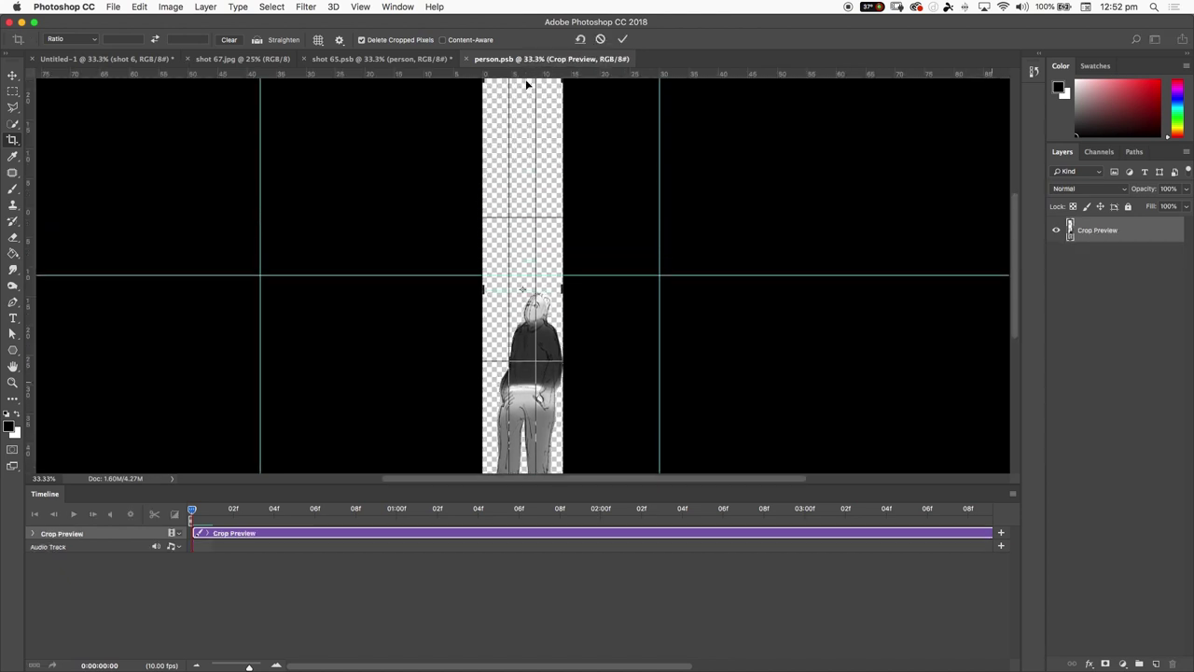
{"action": "key", "text": "Return"}
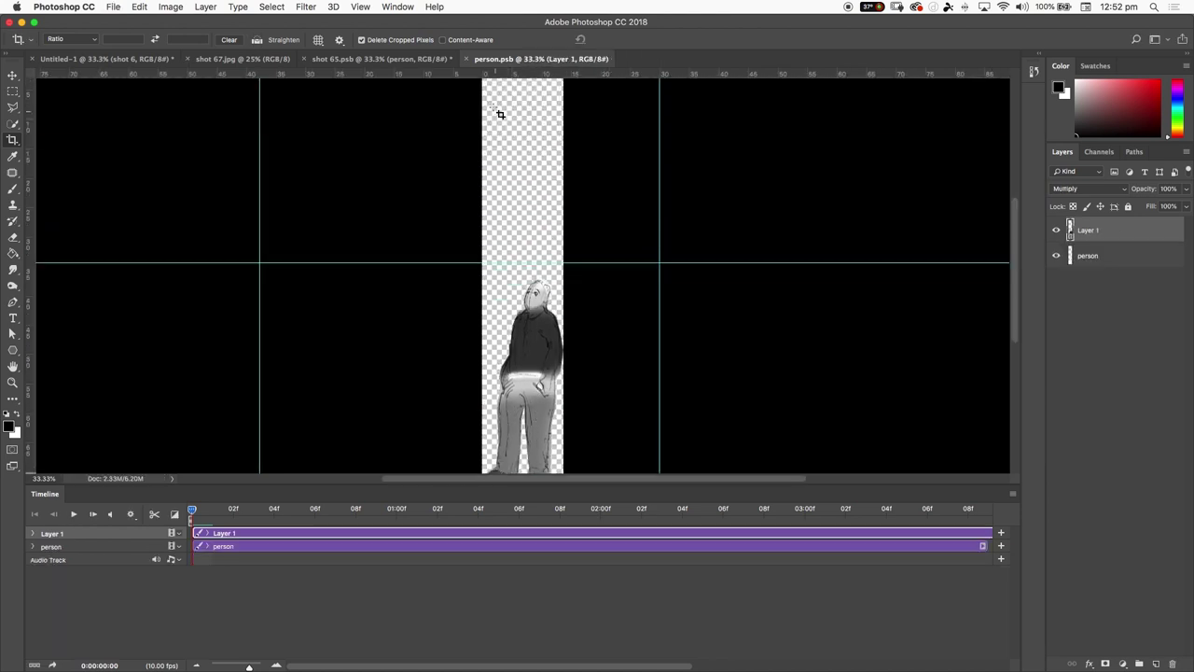
{"action": "left_click", "coordinate": [400, 58]}
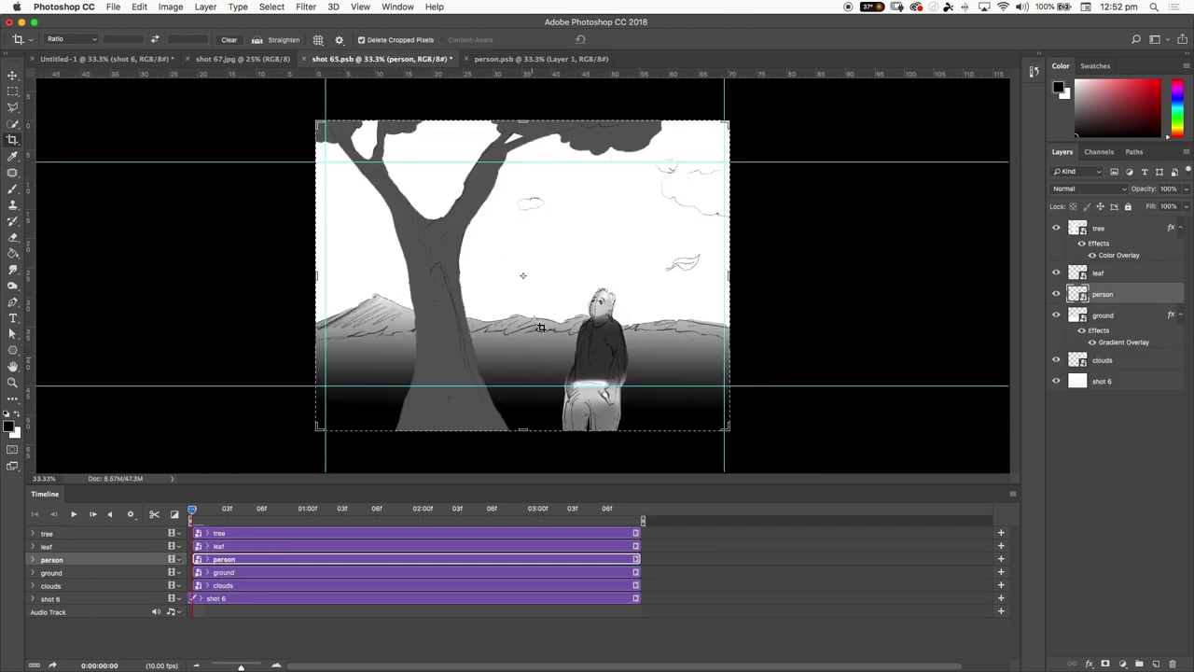
{"action": "left_click", "coordinate": [550, 59]}
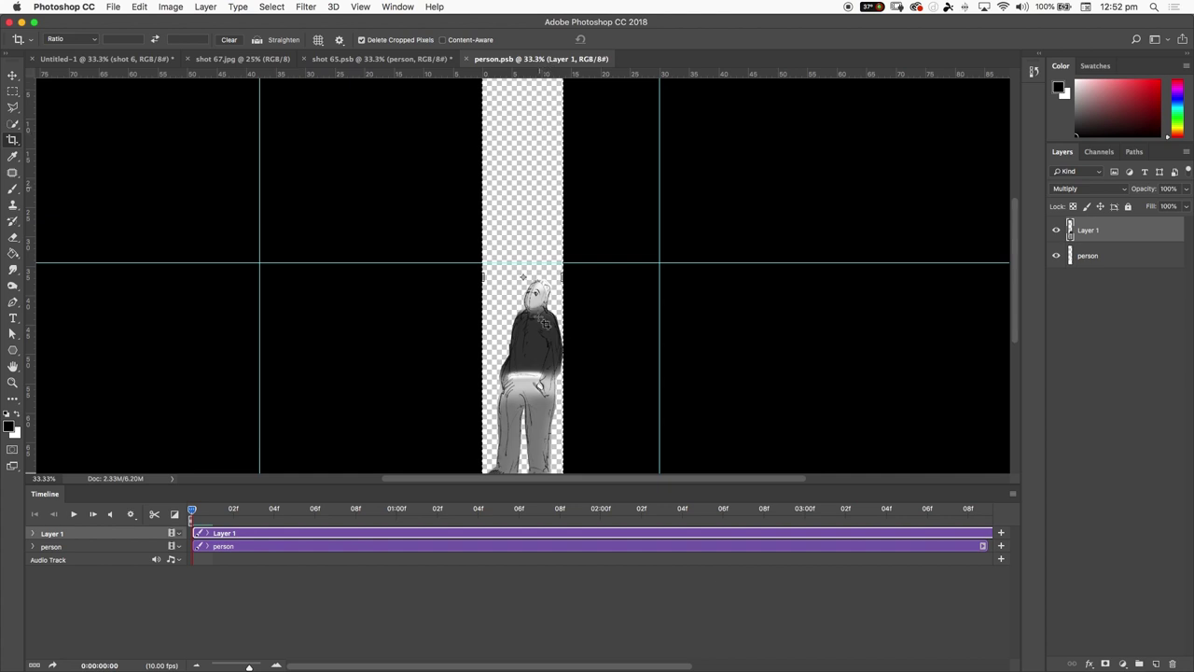
{"action": "key", "text": "super+minus"}
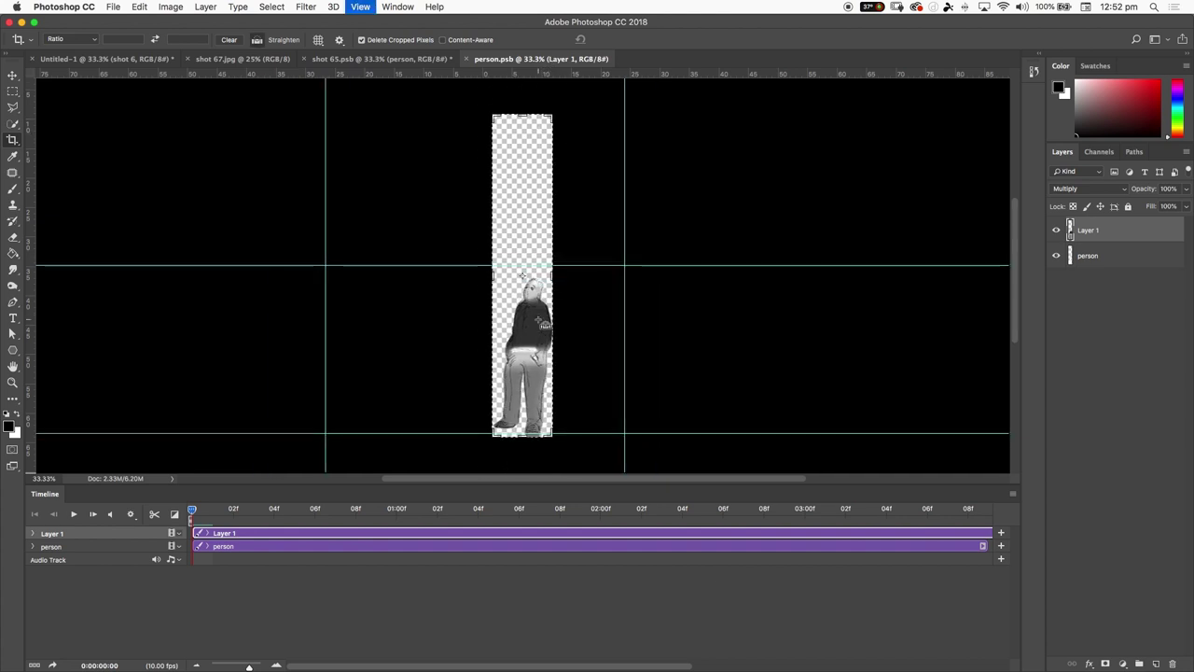
- Shift the person canvas downward with the Crop tool to leave empty space below the feet, save it, and check shot 65.psb
{"action": "left_click_drag", "start_coordinate": [541, 321], "coordinate": [530, 333]}
{"action": "left_click_drag", "start_coordinate": [523, 276], "coordinate": [529, 207]}
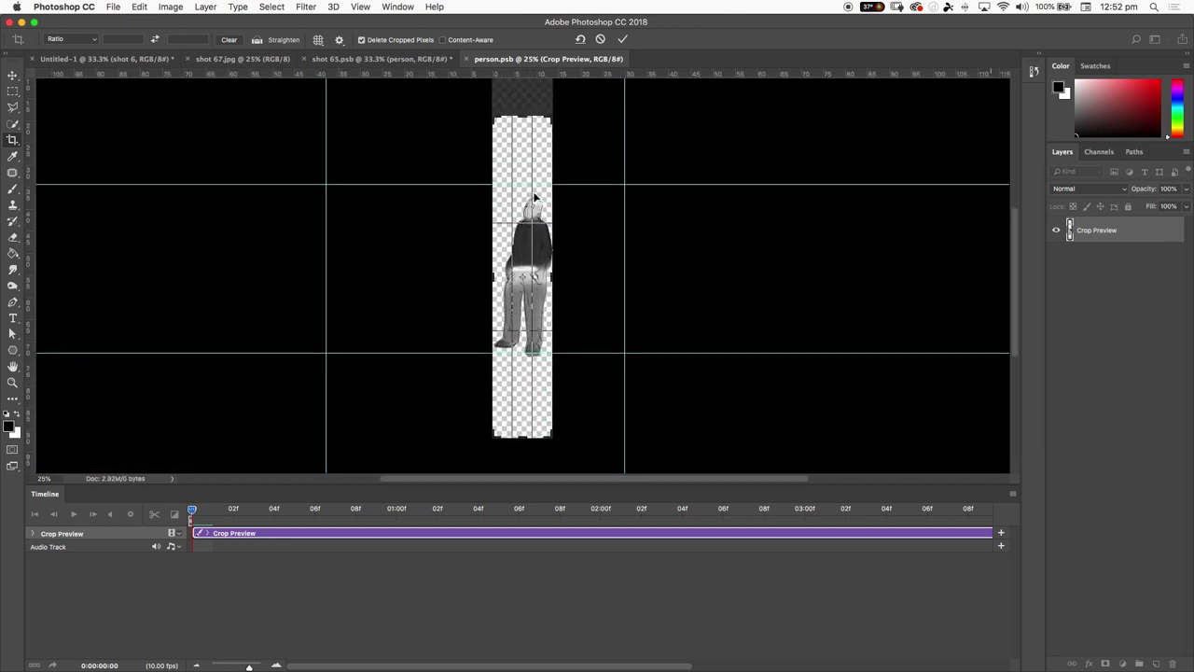
{"action": "key", "text": "Return"}
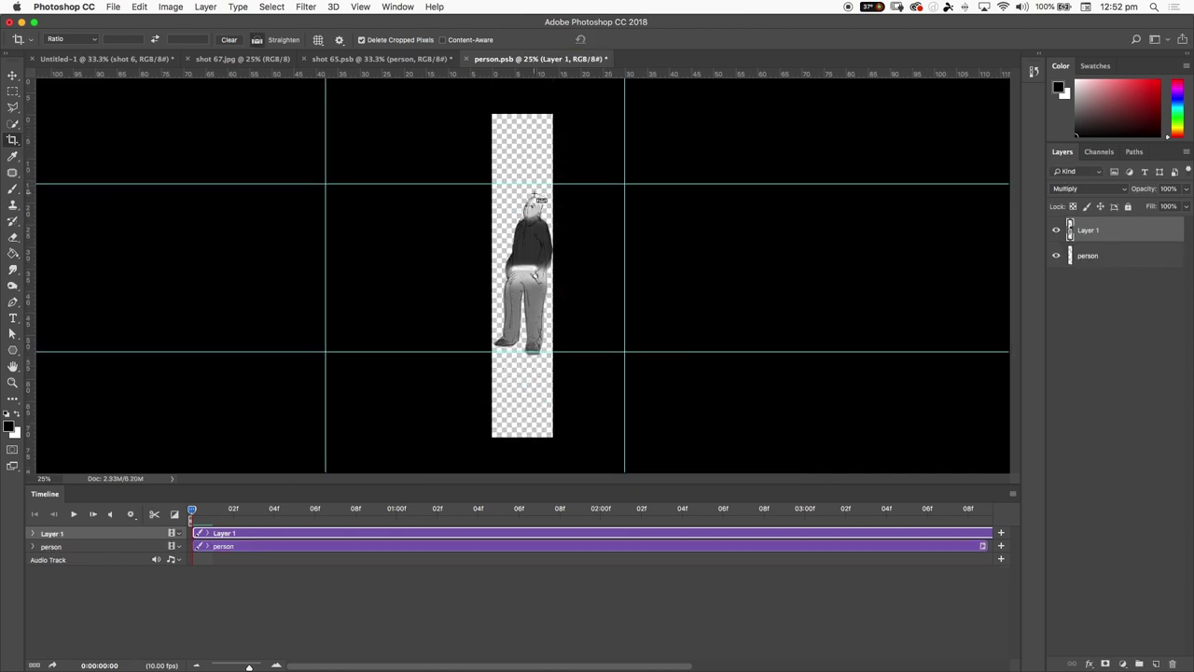
{"action": "key", "text": "super+s"}
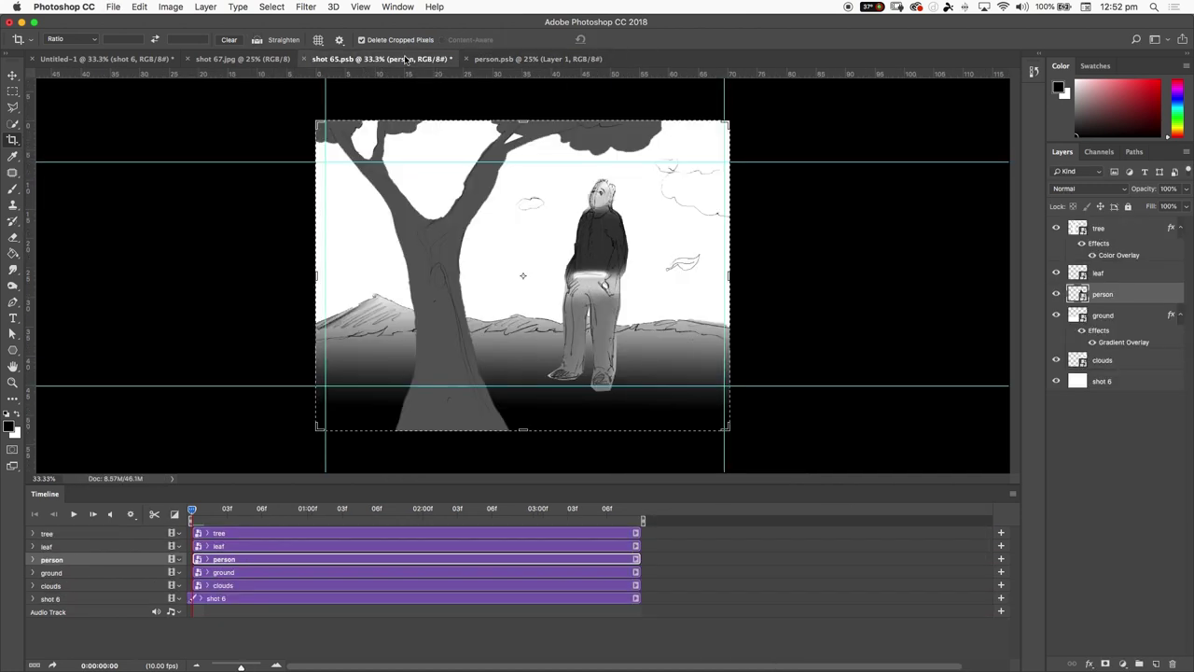
{"action": "left_click", "coordinate": [406, 59]}
{"action": "left_click", "coordinate": [588, 61]}
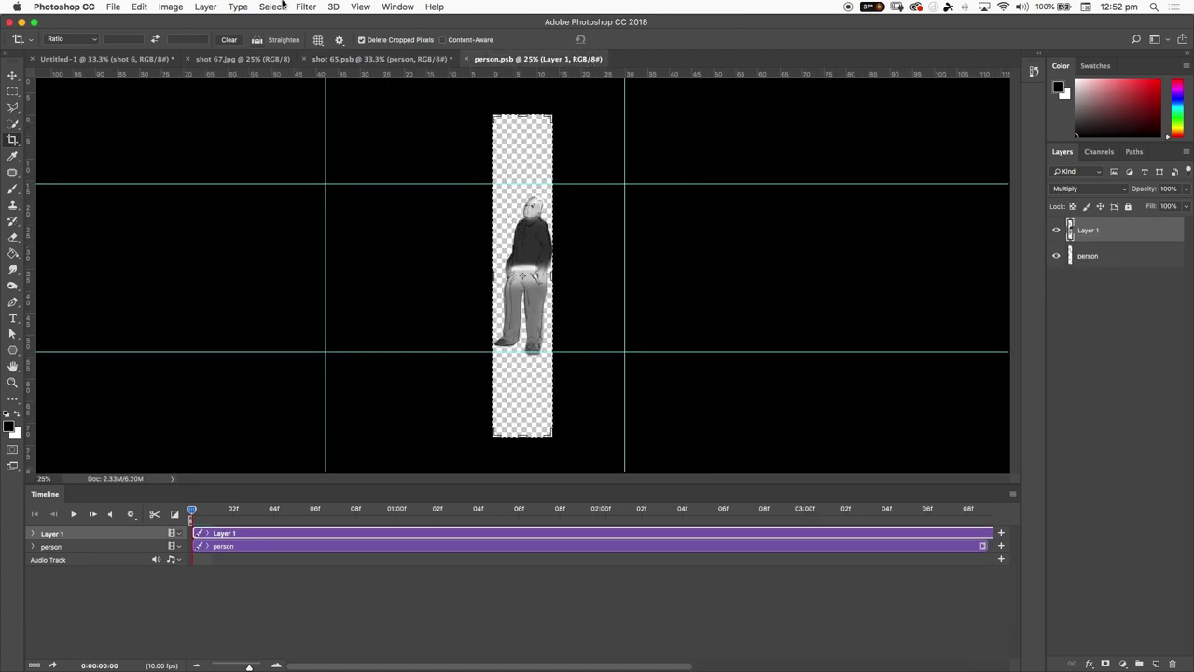
{"action": "left_click", "coordinate": [388, 60]}
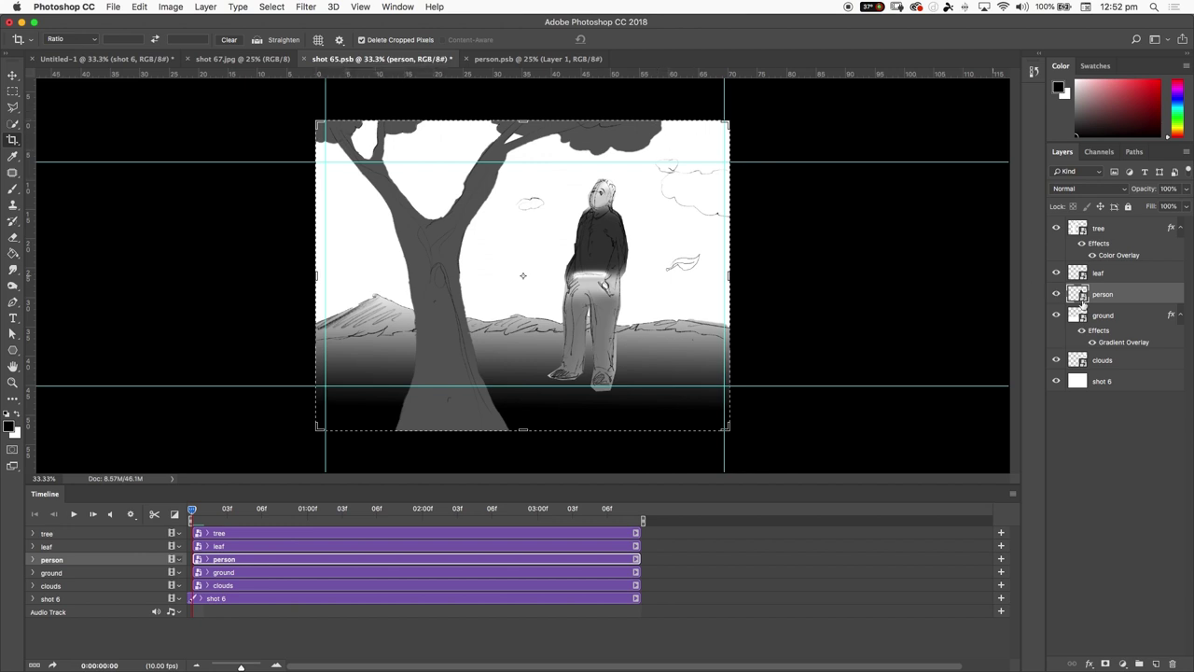
- Fill the shot 6 background layer with a linear black-to-white gradient running from the ground up to the sky
{"action": "left_click", "coordinate": [1136, 360]}
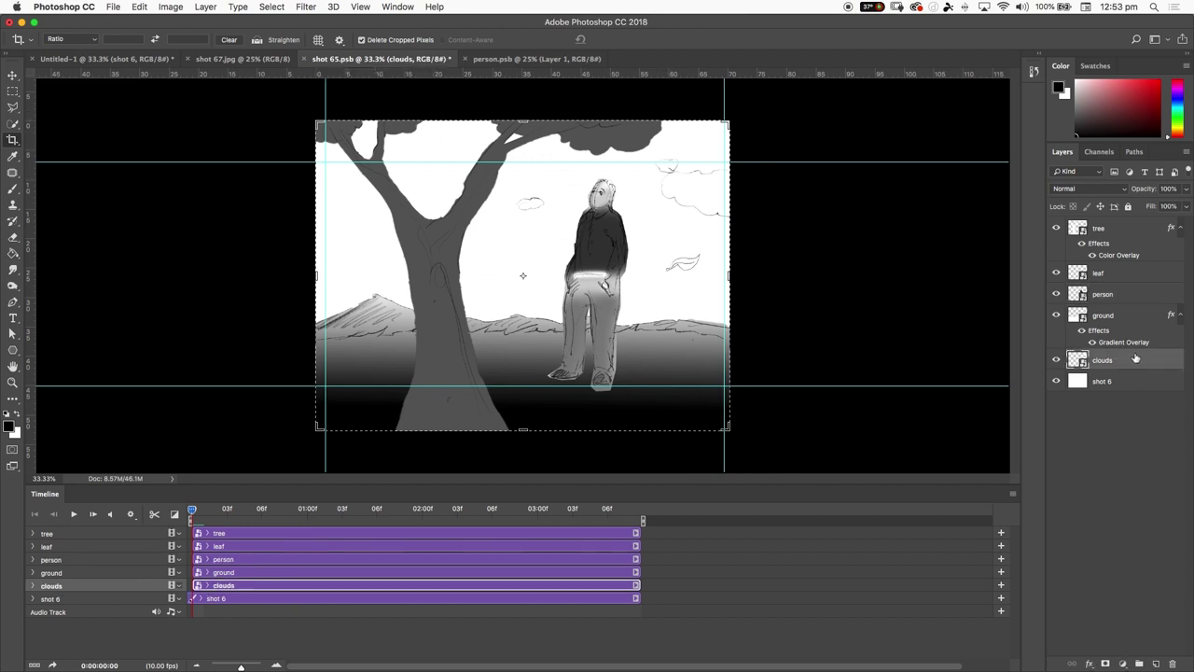
{"action": "left_click", "coordinate": [1127, 379]}
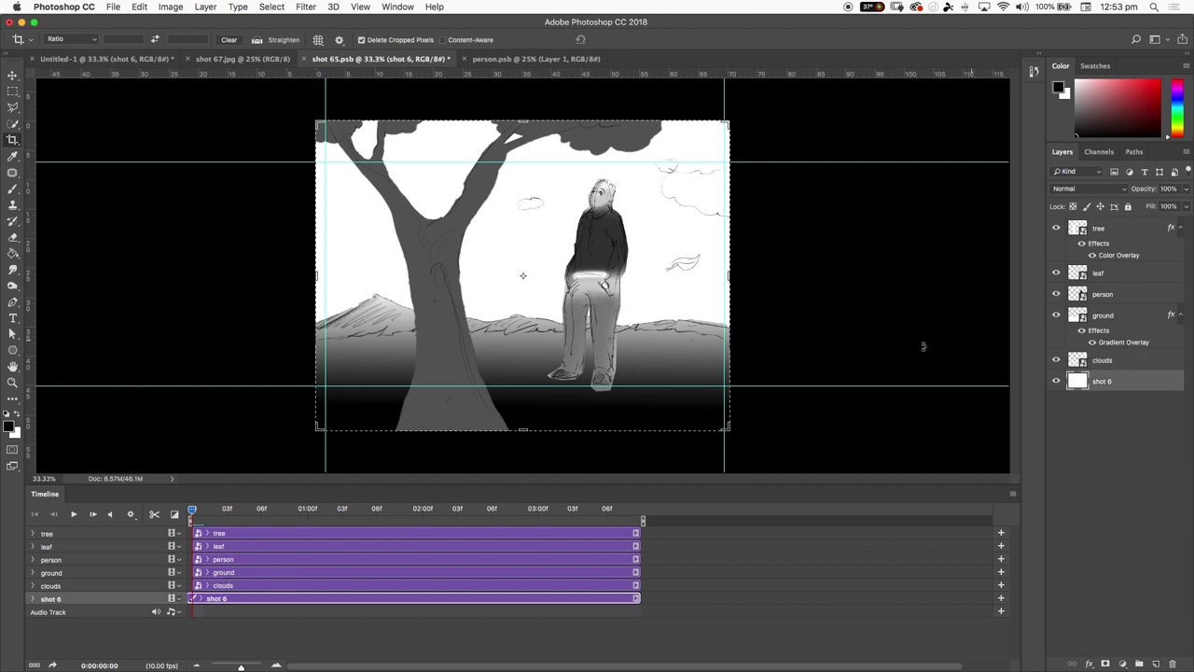
{"action": "left_click", "coordinate": [522, 275]}
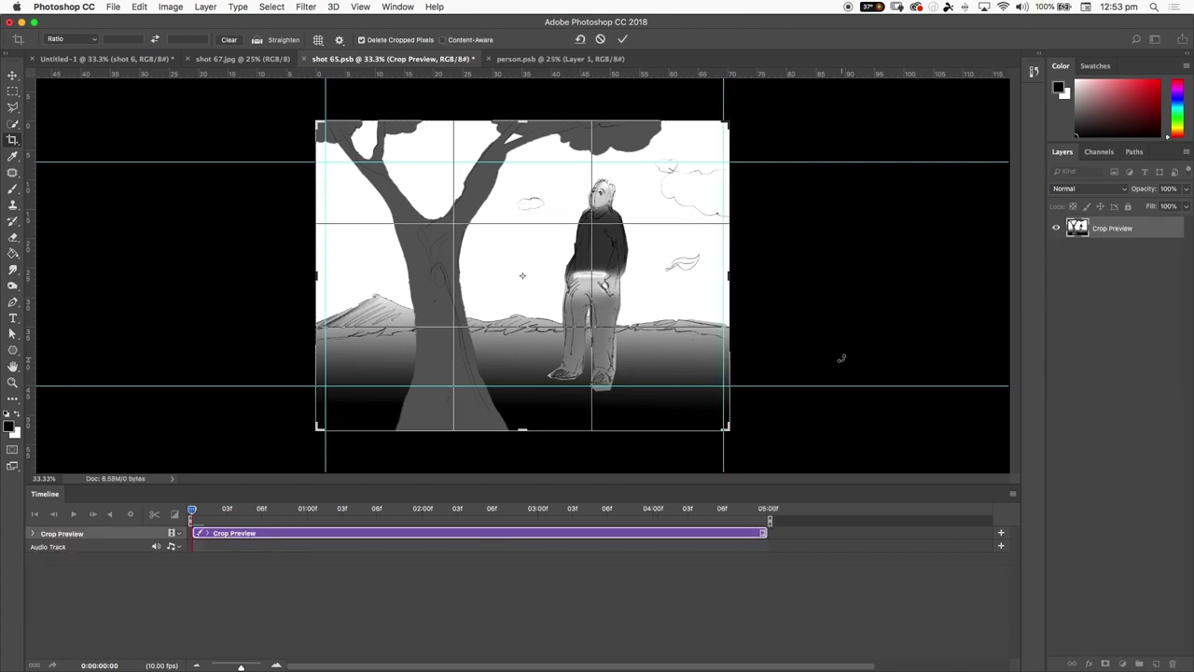
{"action": "left_click", "coordinate": [13, 76]}
{"action": "left_click", "coordinate": [550, 232]}
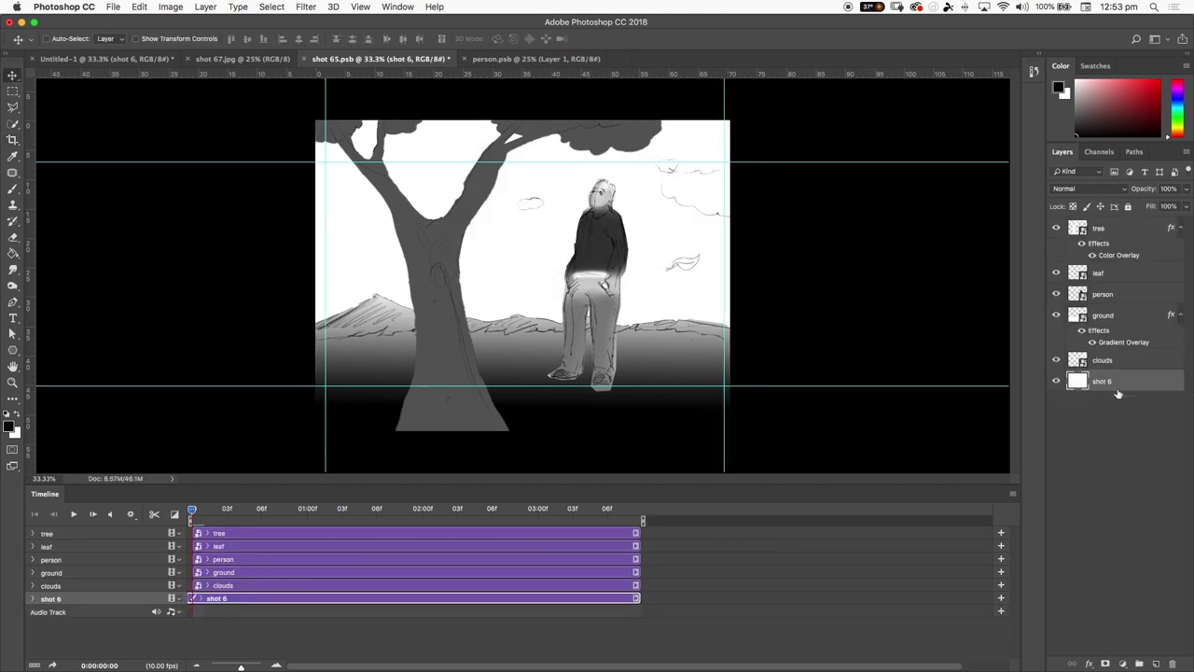
{"action": "key", "text": "g"}
{"action": "key", "text": "shift+g"}
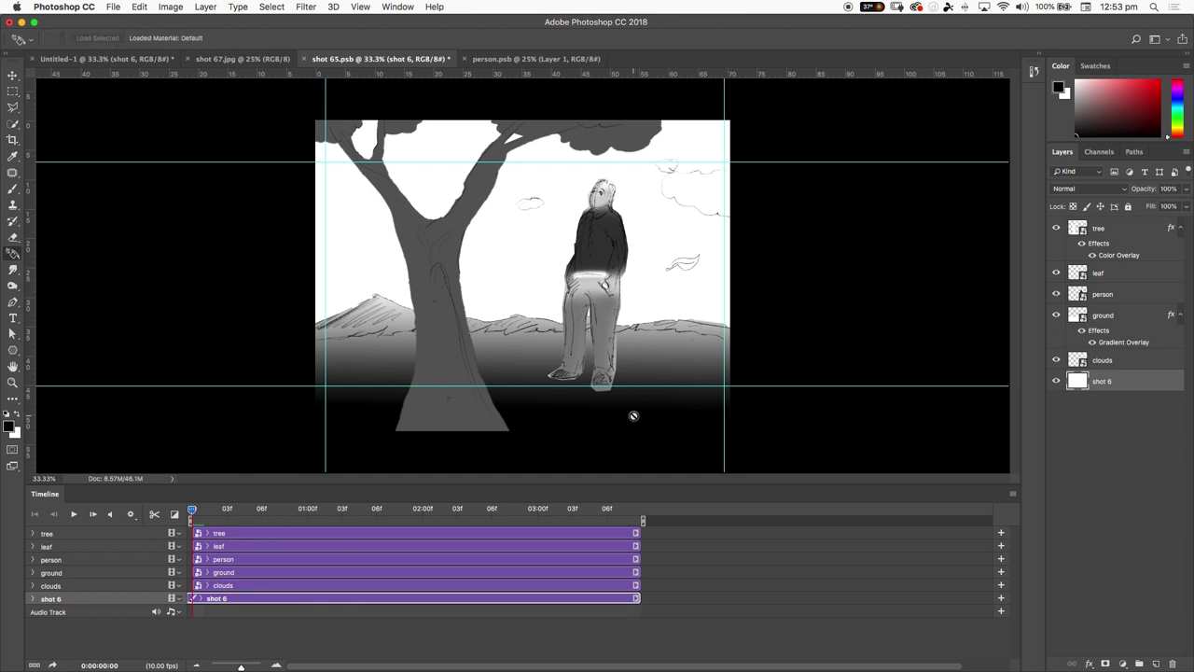
{"action": "key", "text": "shift+g"}
{"action": "left_click_drag", "start_coordinate": [634, 419], "coordinate": [588, 78]}
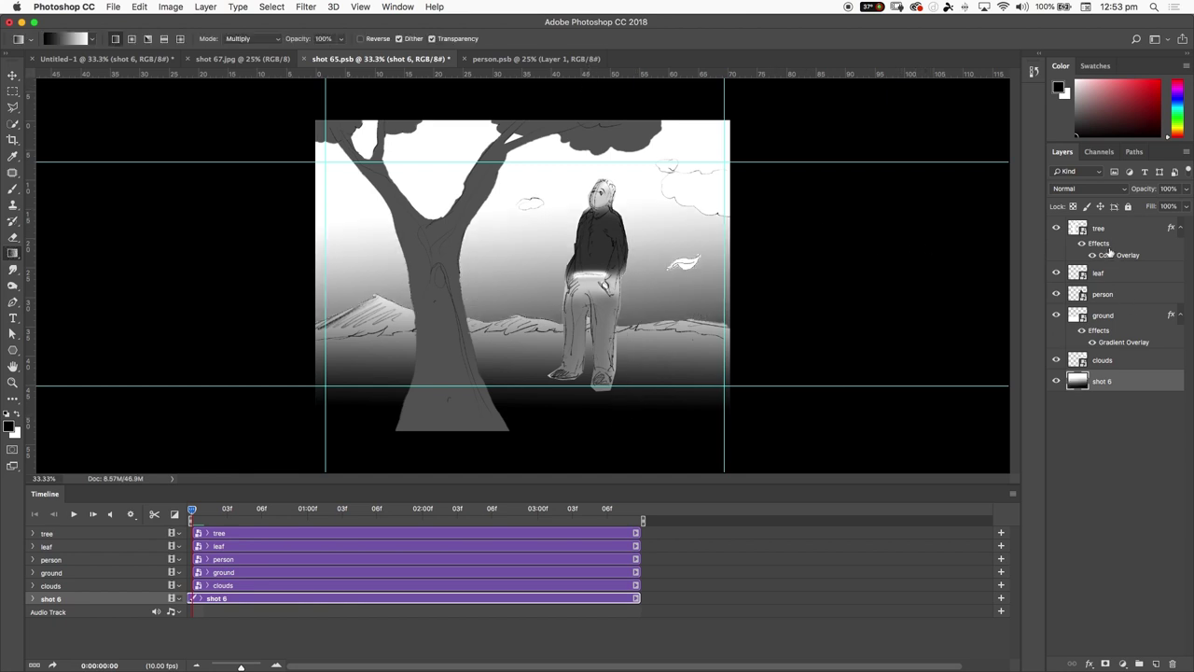
- Add a dark grey Color Overlay to the leaf layer in Multiply mode at 100% opacity
{"action": "left_click", "coordinate": [1101, 278]}
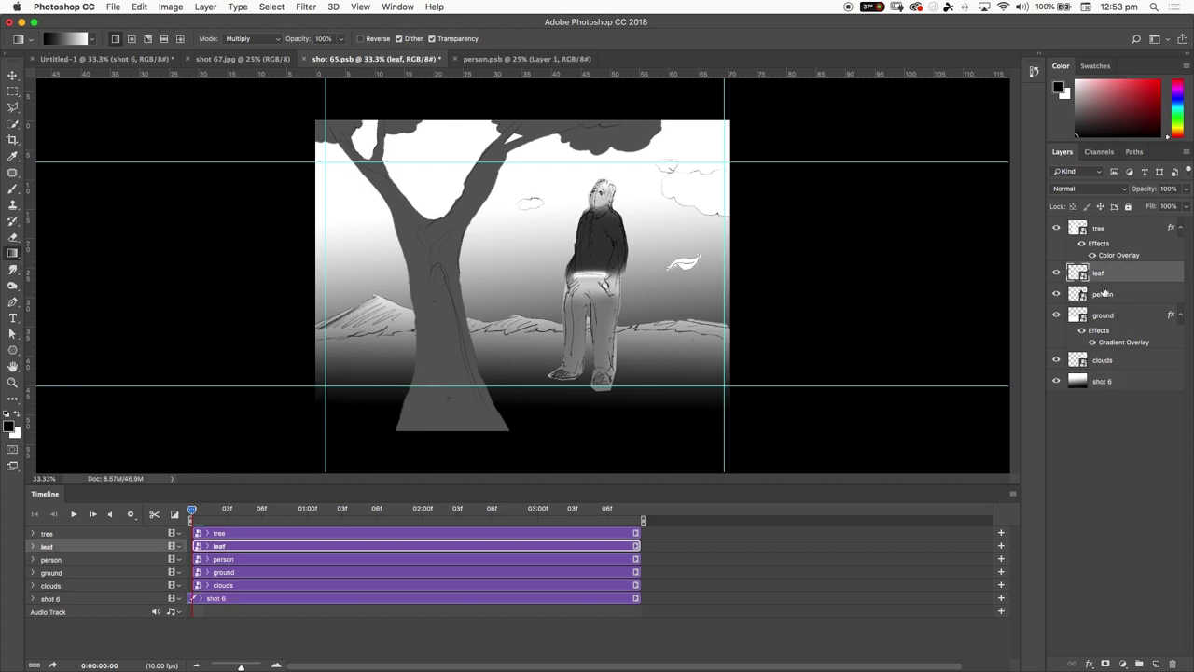
{"action": "left_click", "coordinate": [1091, 661]}
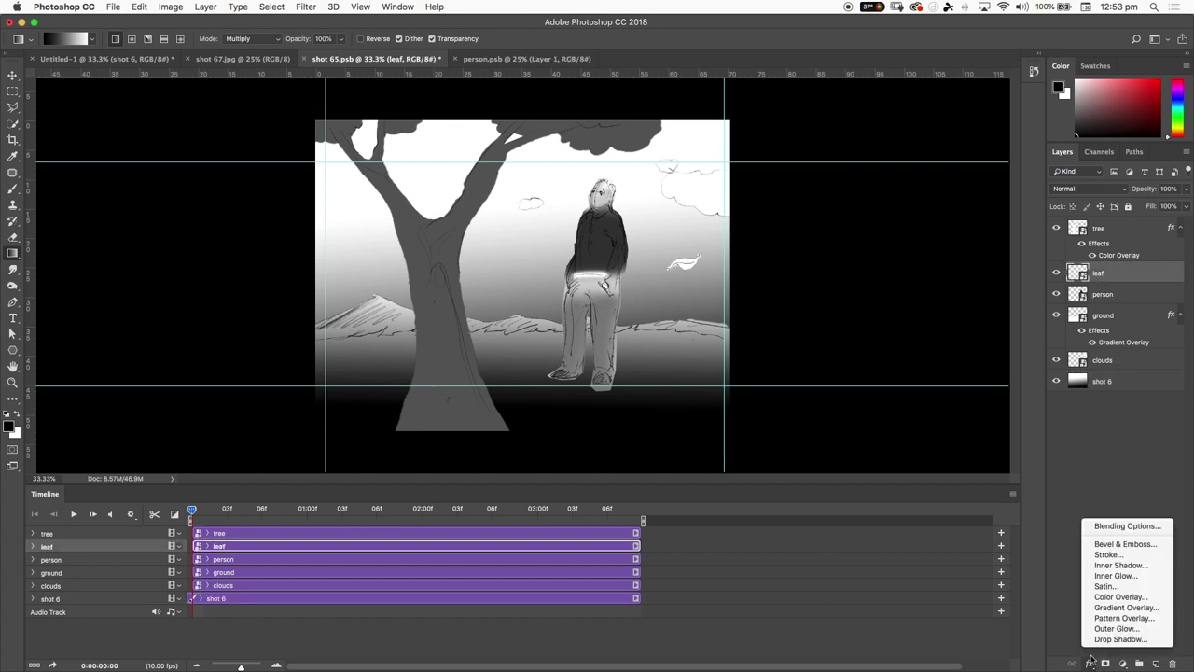
{"action": "left_click", "coordinate": [1106, 598]}
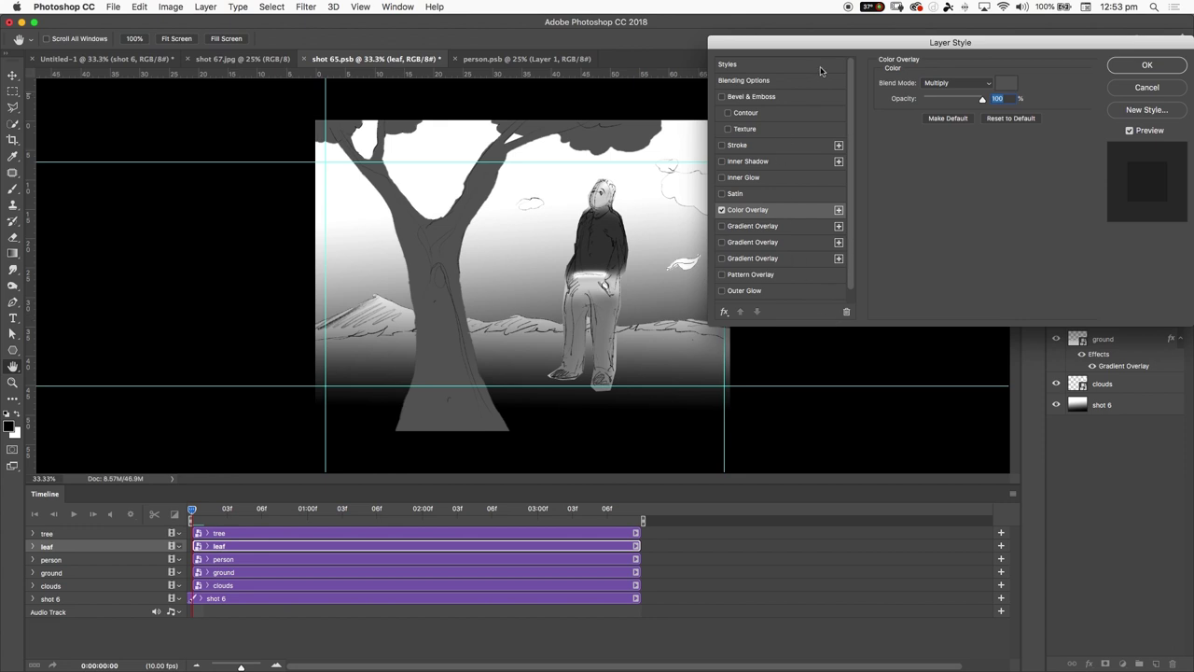
{"action": "left_click", "coordinate": [1132, 70]}
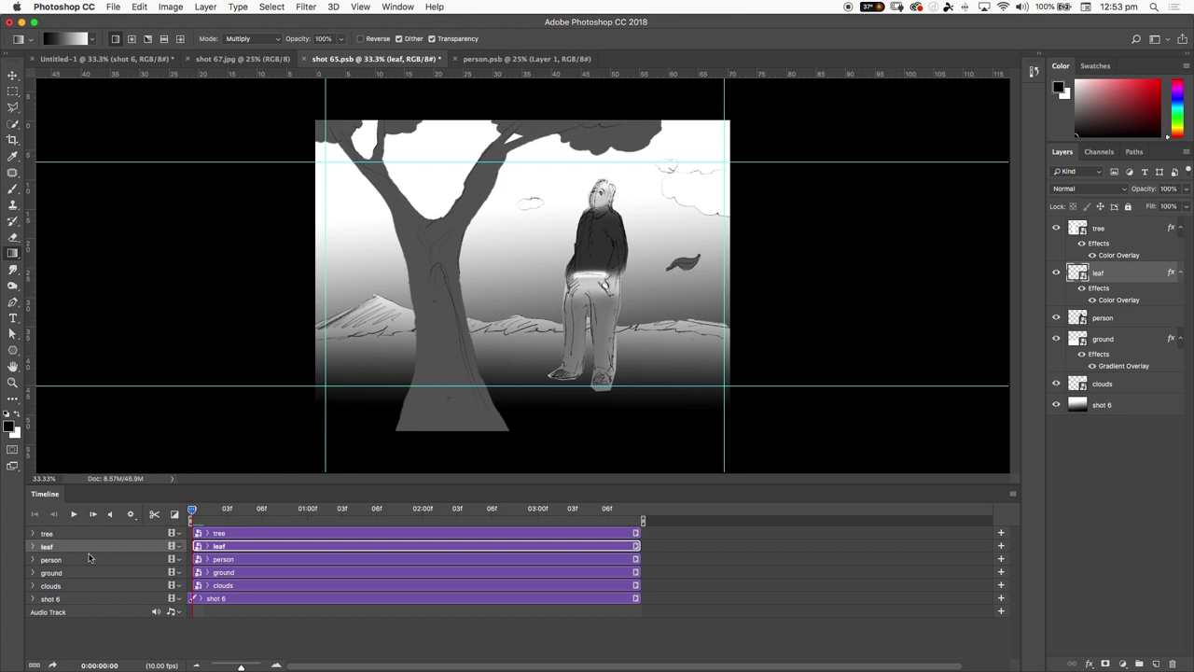
- Enable Transform keyframing for the tree and leaf layers at the start of the timeline
{"action": "left_click", "coordinate": [33, 534]}
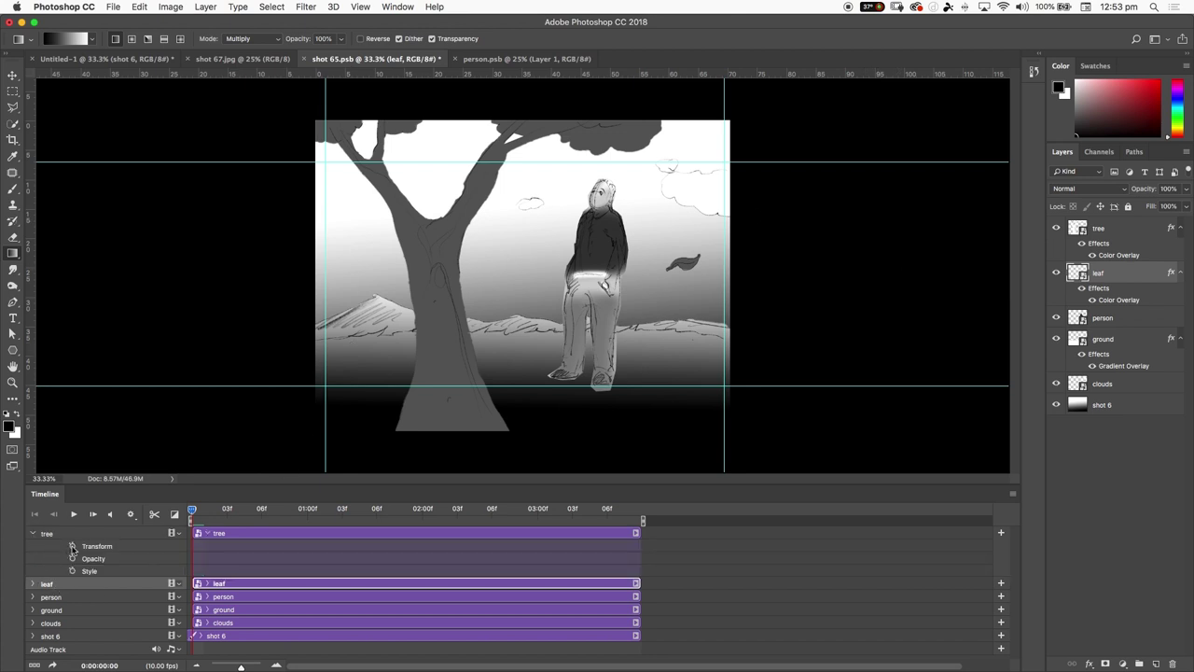
{"action": "left_click", "coordinate": [72, 547]}
{"action": "left_click", "coordinate": [33, 534]}
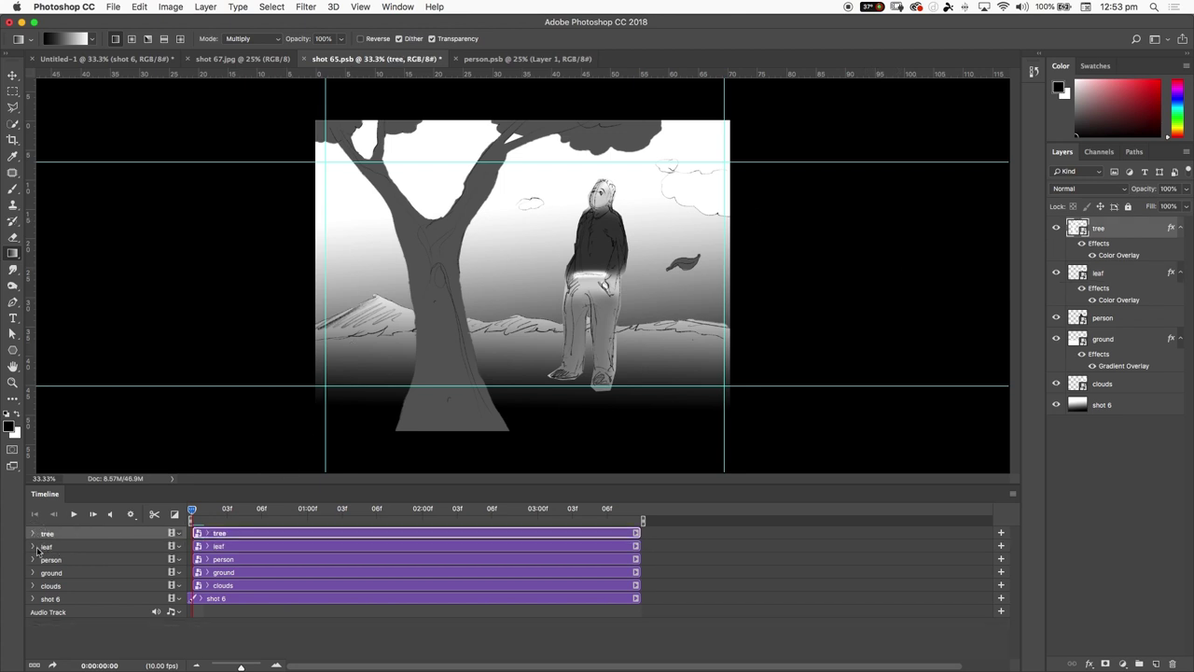
{"action": "left_click", "coordinate": [42, 546]}
{"action": "left_click", "coordinate": [32, 547]}
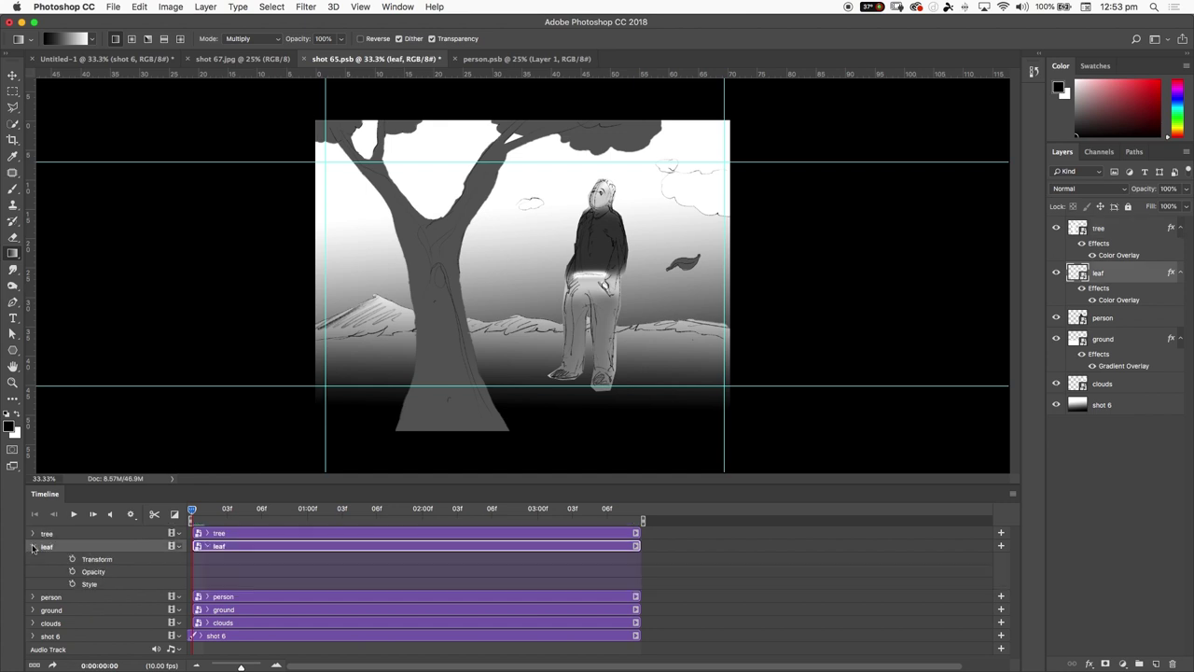
{"action": "left_click", "coordinate": [72, 560]}
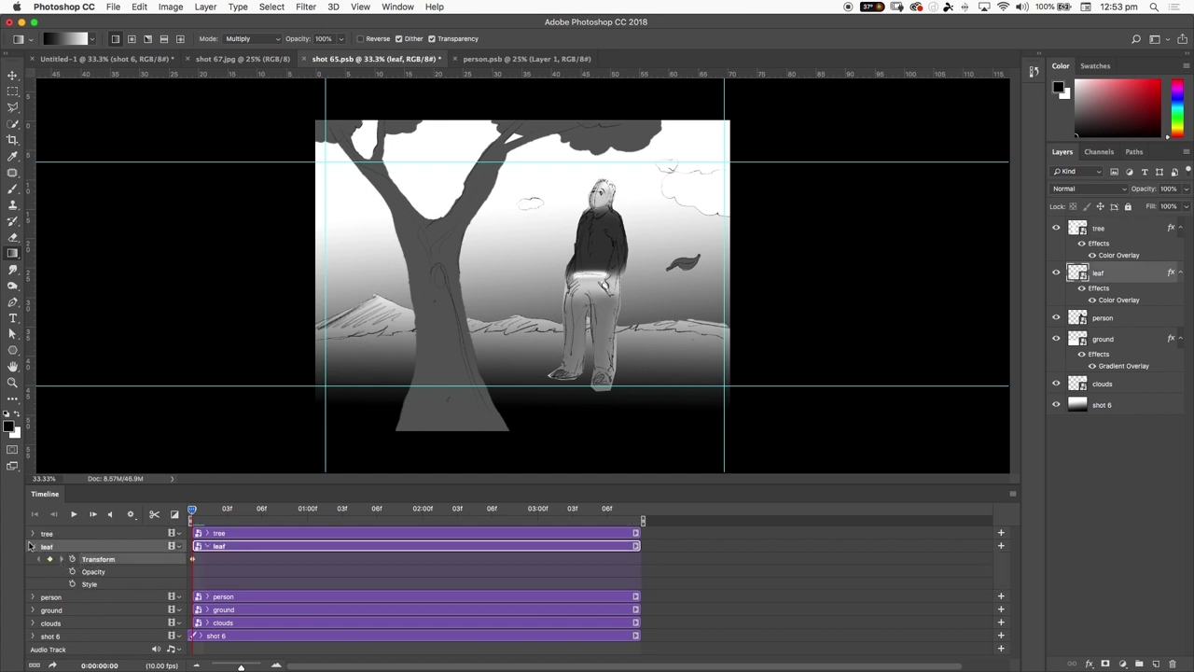
{"action": "left_click", "coordinate": [32, 547]}
- Enable Transform keyframing for the person, ground and clouds layers at the start of the timeline
{"action": "left_click", "coordinate": [32, 560]}
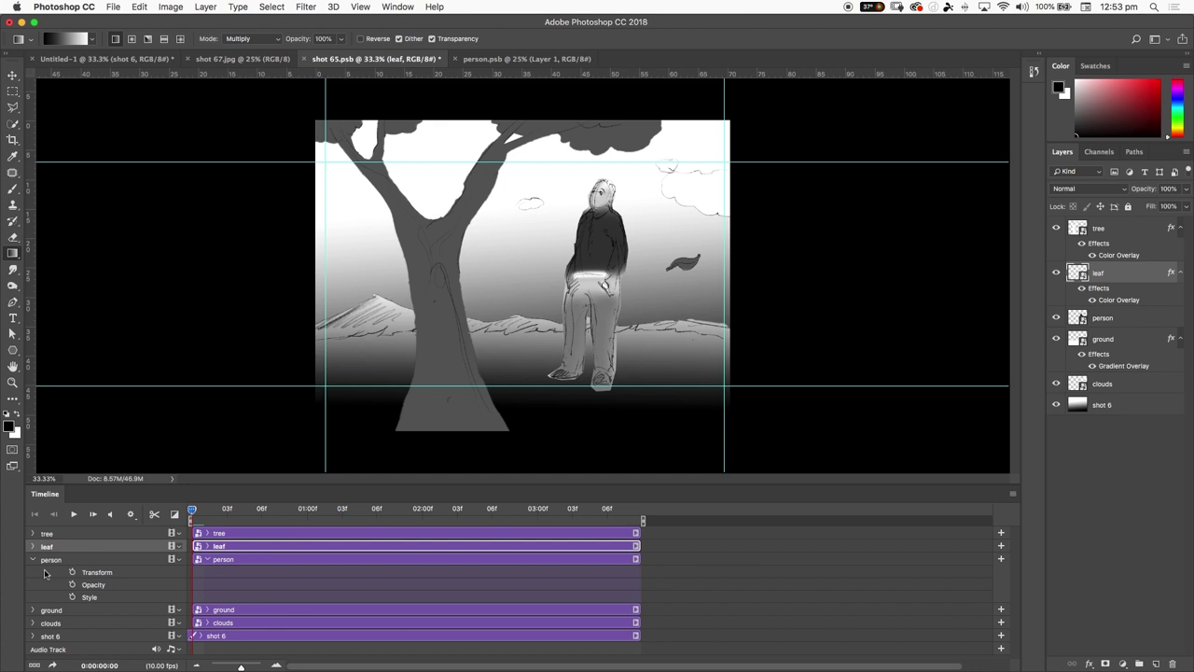
{"action": "left_click", "coordinate": [72, 572]}
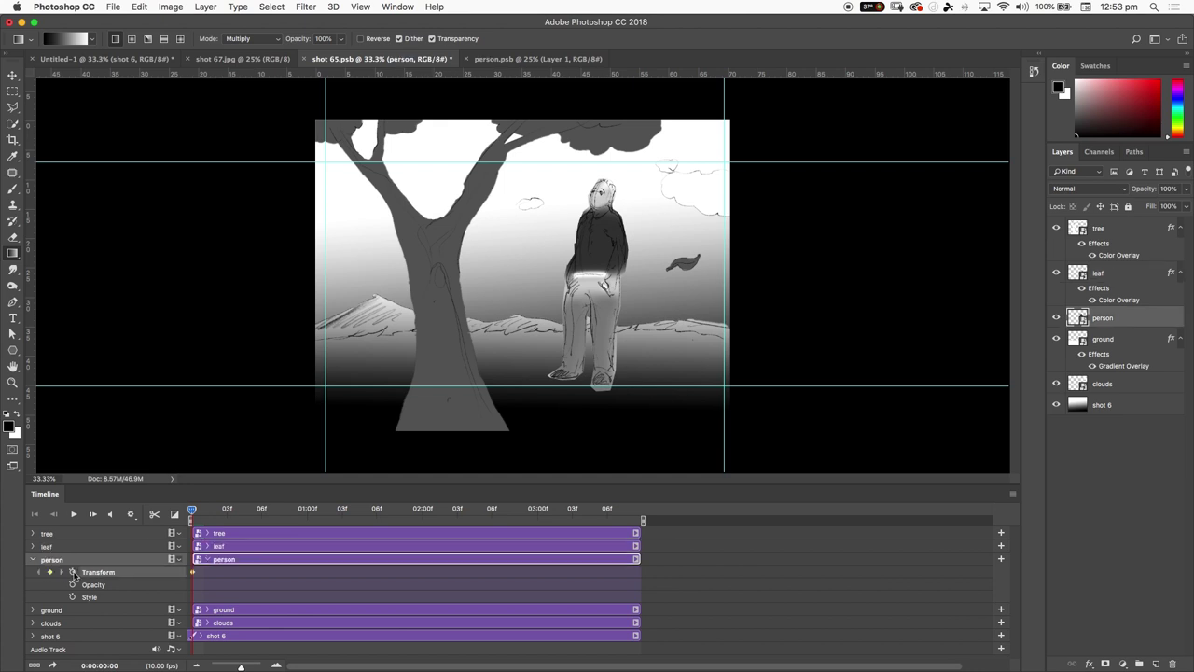
{"action": "left_click", "coordinate": [32, 559]}
{"action": "left_click", "coordinate": [32, 572]}
{"action": "left_click", "coordinate": [72, 585]}
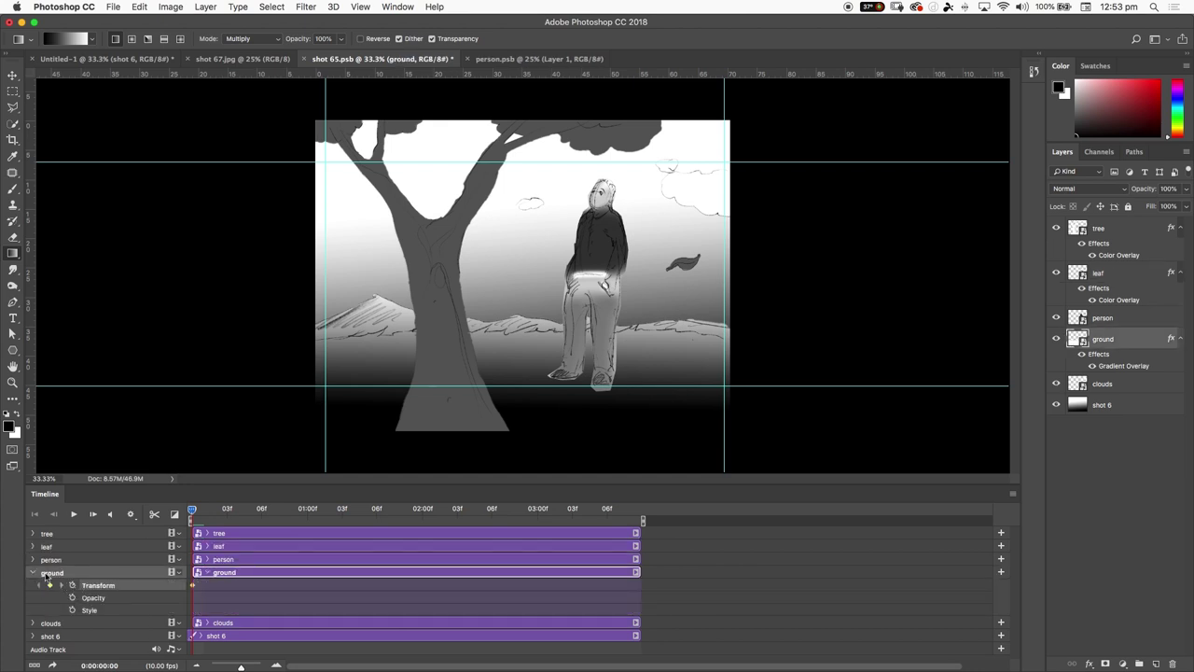
{"action": "left_click", "coordinate": [33, 572]}
{"action": "left_click", "coordinate": [33, 584]}
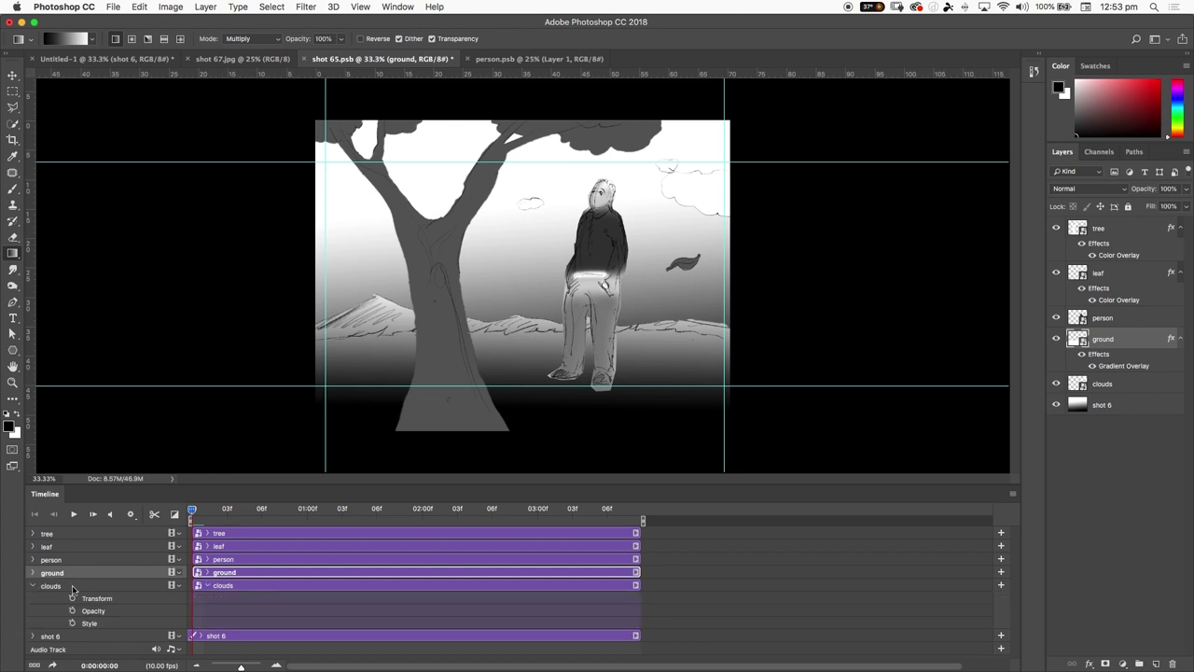
{"action": "left_click", "coordinate": [73, 598]}
{"action": "left_click", "coordinate": [34, 585]}
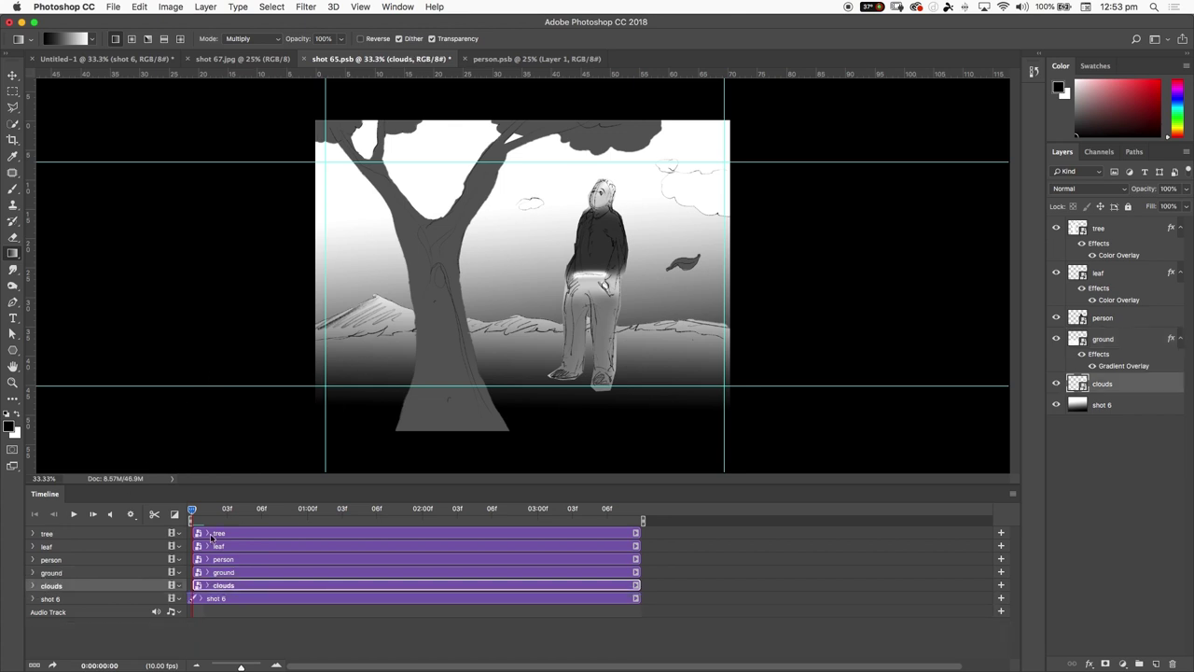
- Move the person toward the right edge of the scene and scale it down to about 40% at the first frame
{"action": "key", "text": "v"}
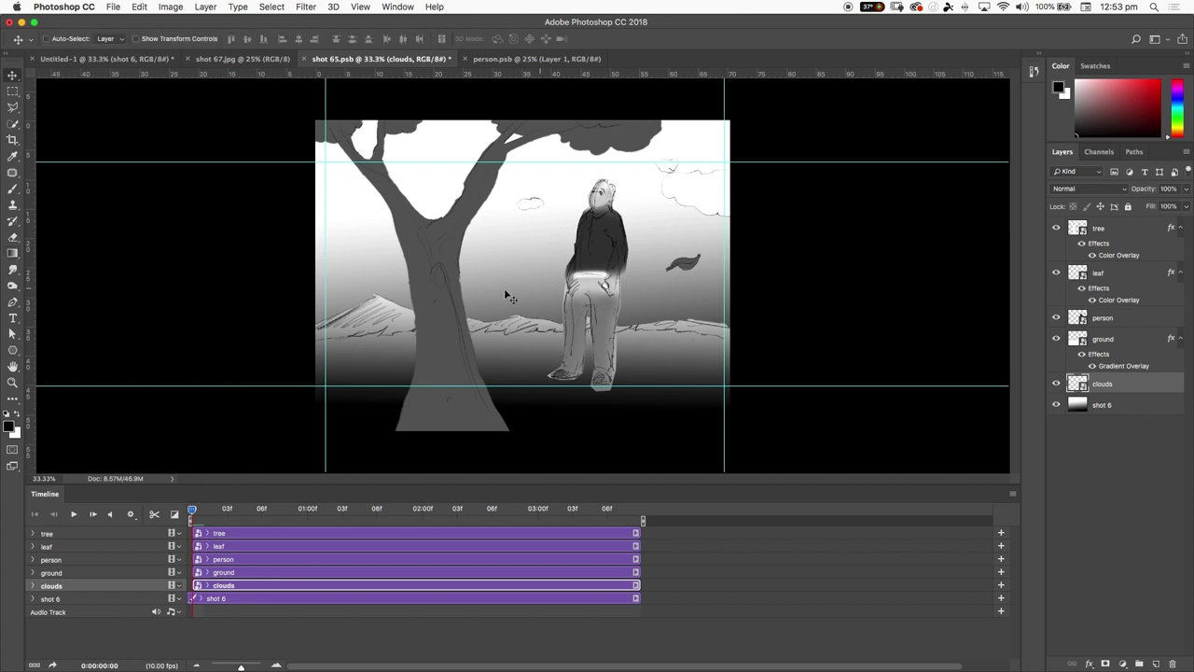
{"action": "left_click", "coordinate": [602, 296], "text": "super"}
{"action": "left_click_drag", "start_coordinate": [602, 295], "coordinate": [680, 293]}
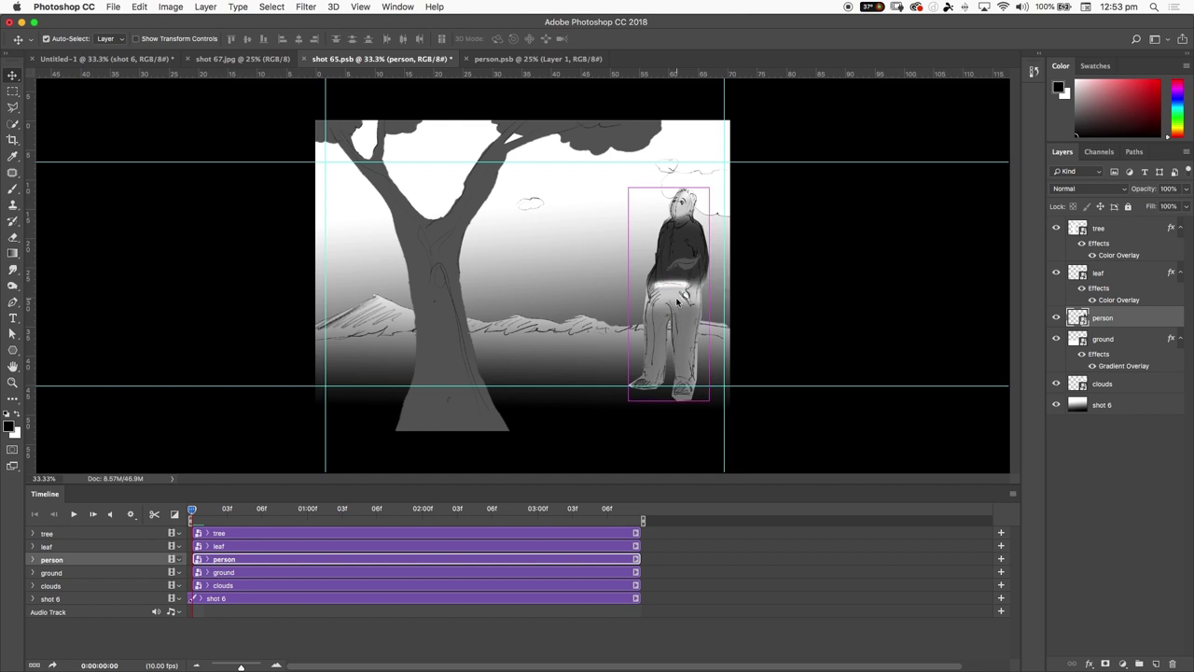
{"action": "key", "text": "super+y"}
{"action": "key", "text": "super+t"}
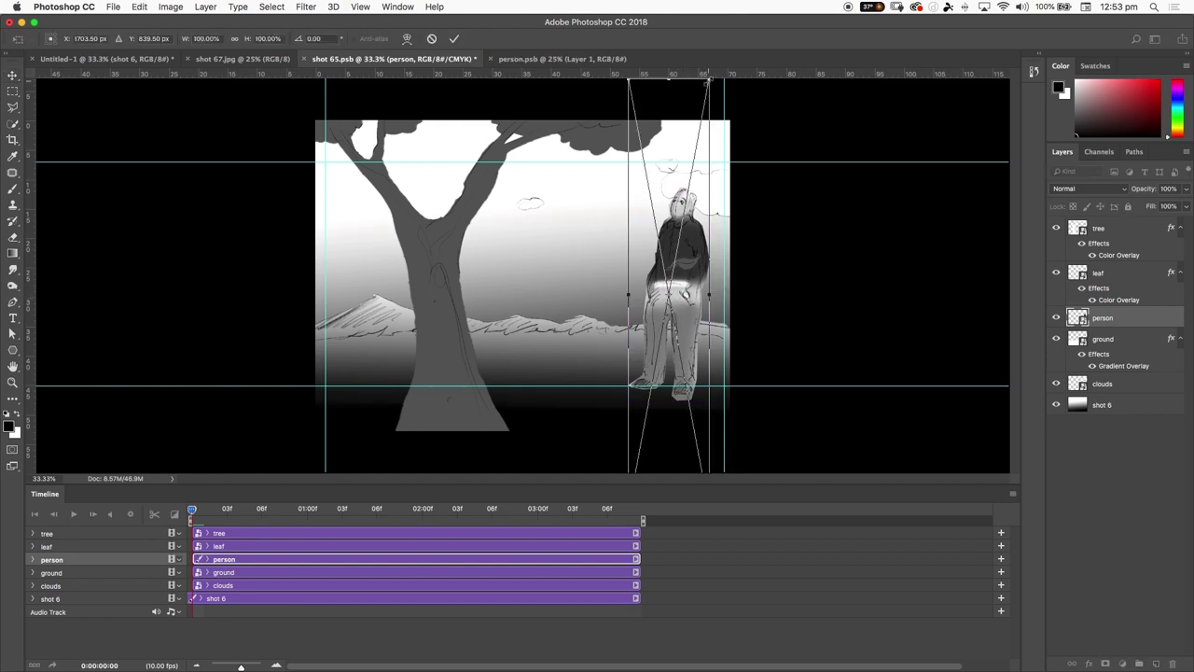
{"action": "left_click_drag", "start_coordinate": [708, 80], "coordinate": [675, 226]}
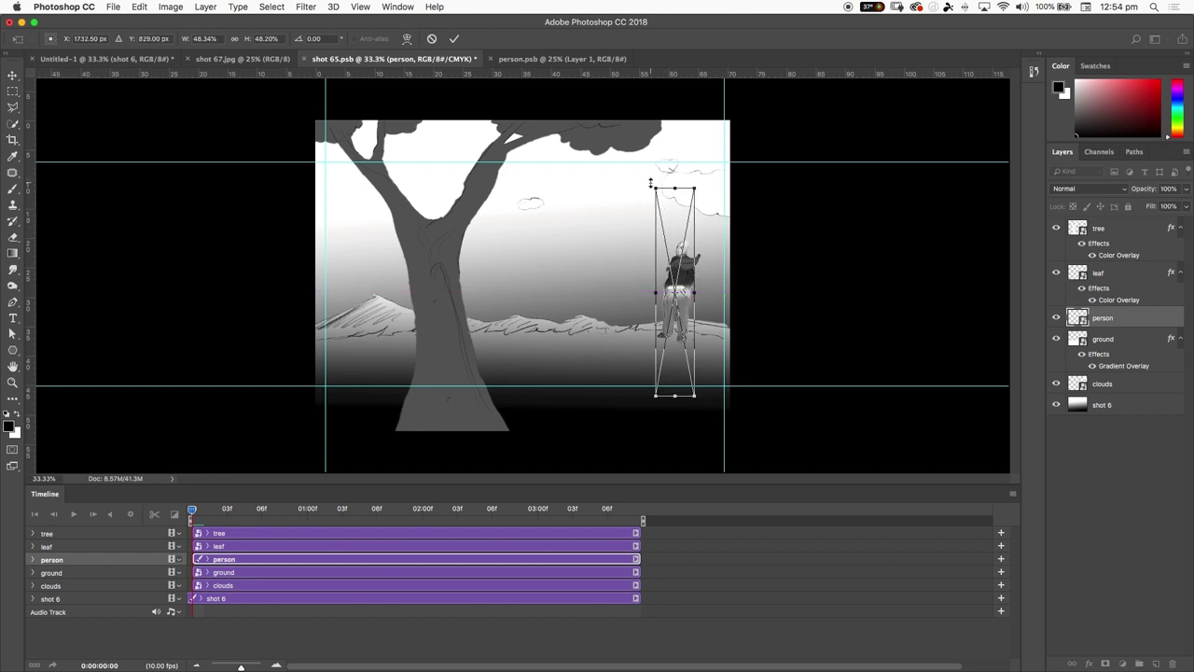
{"action": "left_click_drag", "start_coordinate": [651, 183], "coordinate": [667, 224]}
{"action": "left_click_drag", "start_coordinate": [669, 224], "coordinate": [680, 225]}
{"action": "key", "text": "Return"}
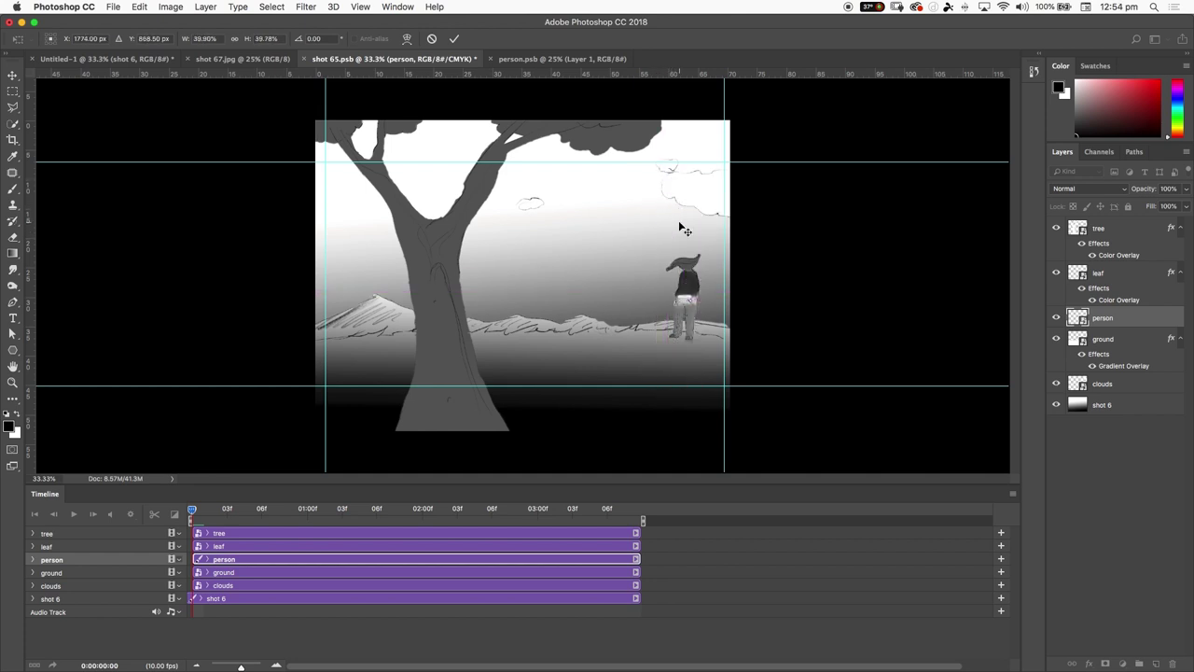
- Move the leaf beside the tree's right branch and reorient it with Free Transform
{"action": "left_click", "coordinate": [690, 270]}
{"action": "left_click_drag", "start_coordinate": [690, 270], "coordinate": [510, 188]}
{"action": "key", "text": "ctrl+t"}
{"action": "key", "text": "Return"}
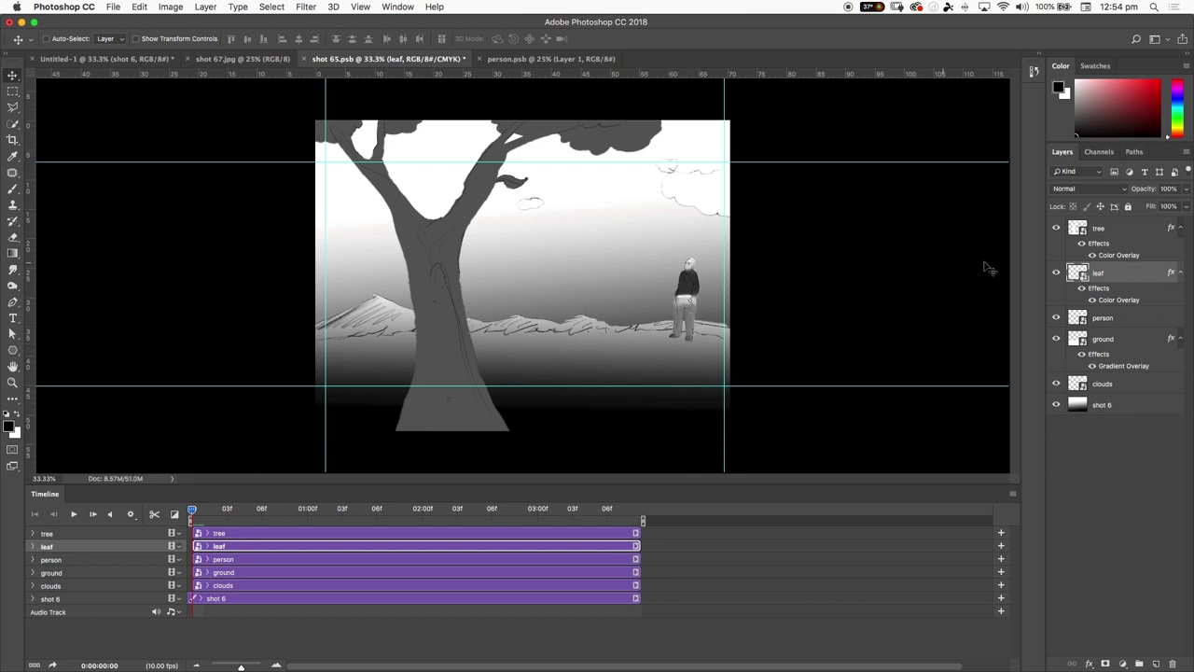
{"action": "left_click", "coordinate": [435, 362], "text": "super"}
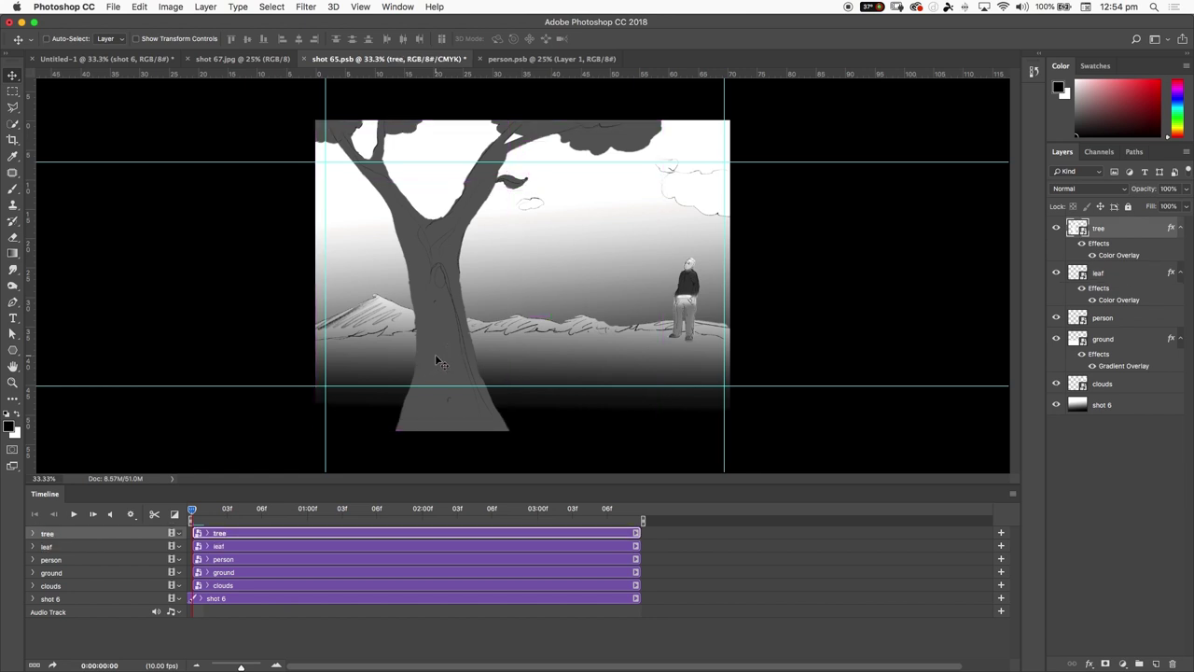
{"action": "left_click_drag", "start_coordinate": [603, 348], "coordinate": [592, 325]}
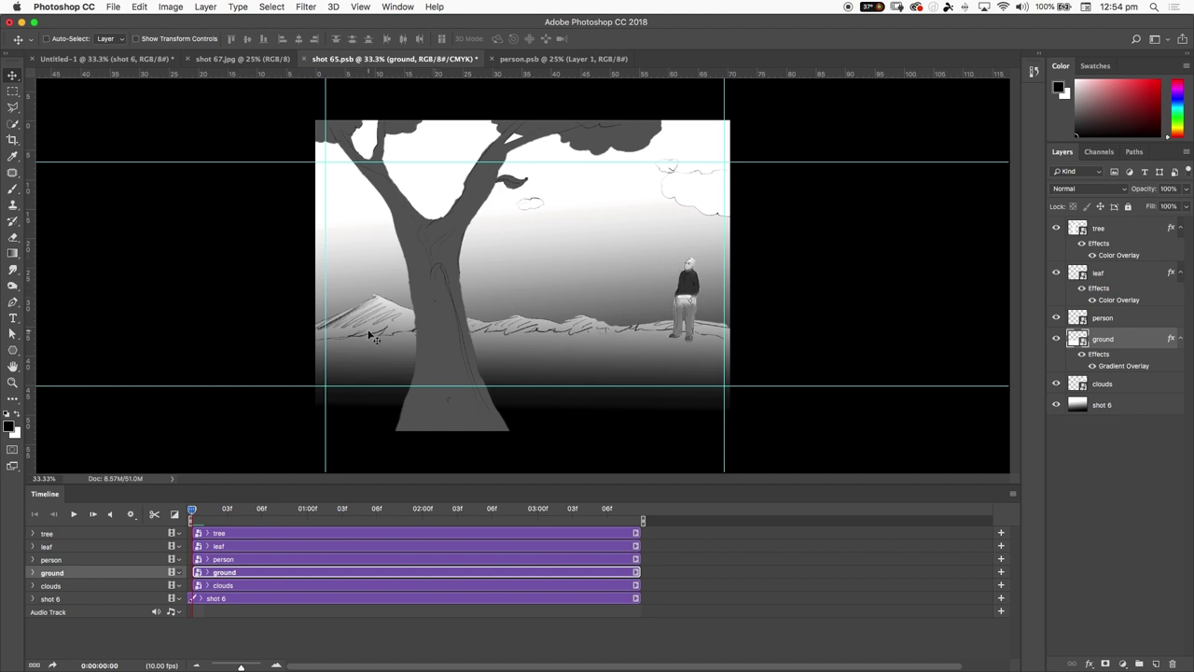
{"action": "mouse_move", "coordinate": [670, 352]}
{"action": "left_mouse_down"}
{"action": "mouse_move", "coordinate": [572, 342]}
{"action": "mouse_move", "coordinate": [671, 357]}
{"action": "left_mouse_up"}
{"action": "left_click", "coordinate": [450, 330], "text": "super"}
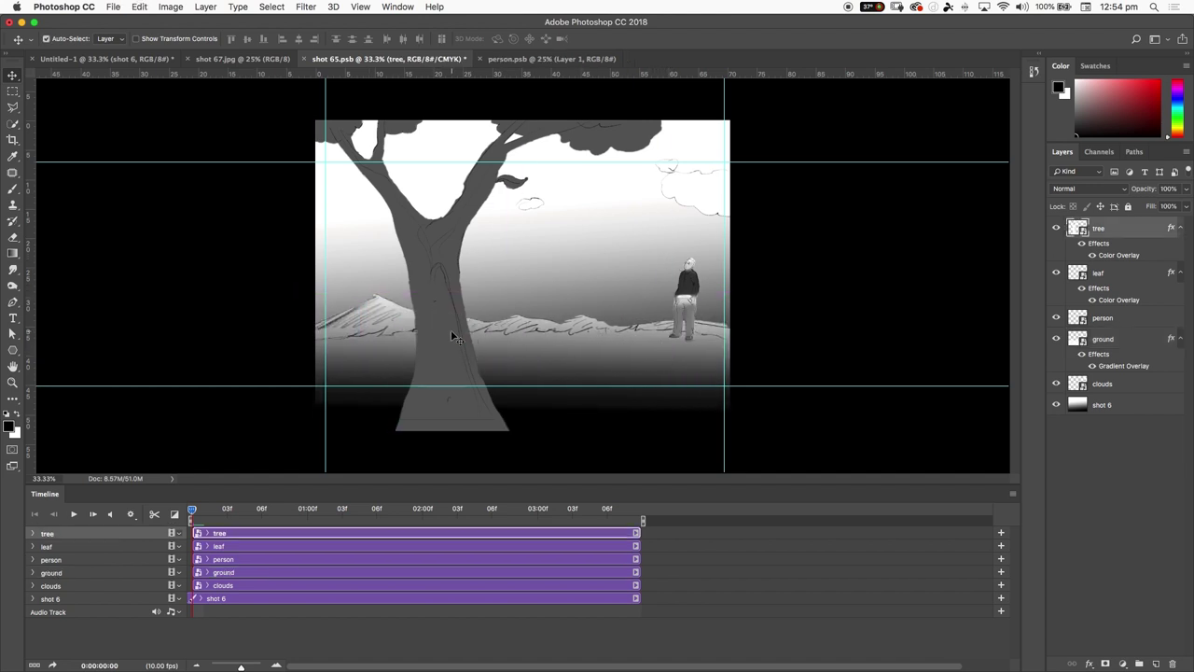
{"action": "mouse_move", "coordinate": [625, 348]}
{"action": "left_mouse_down"}
{"action": "mouse_move", "coordinate": [568, 333]}
{"action": "mouse_move", "coordinate": [640, 336]}
{"action": "mouse_move", "coordinate": [551, 341]}
{"action": "mouse_move", "coordinate": [674, 338]}
{"action": "mouse_move", "coordinate": [610, 344]}
{"action": "left_mouse_up"}
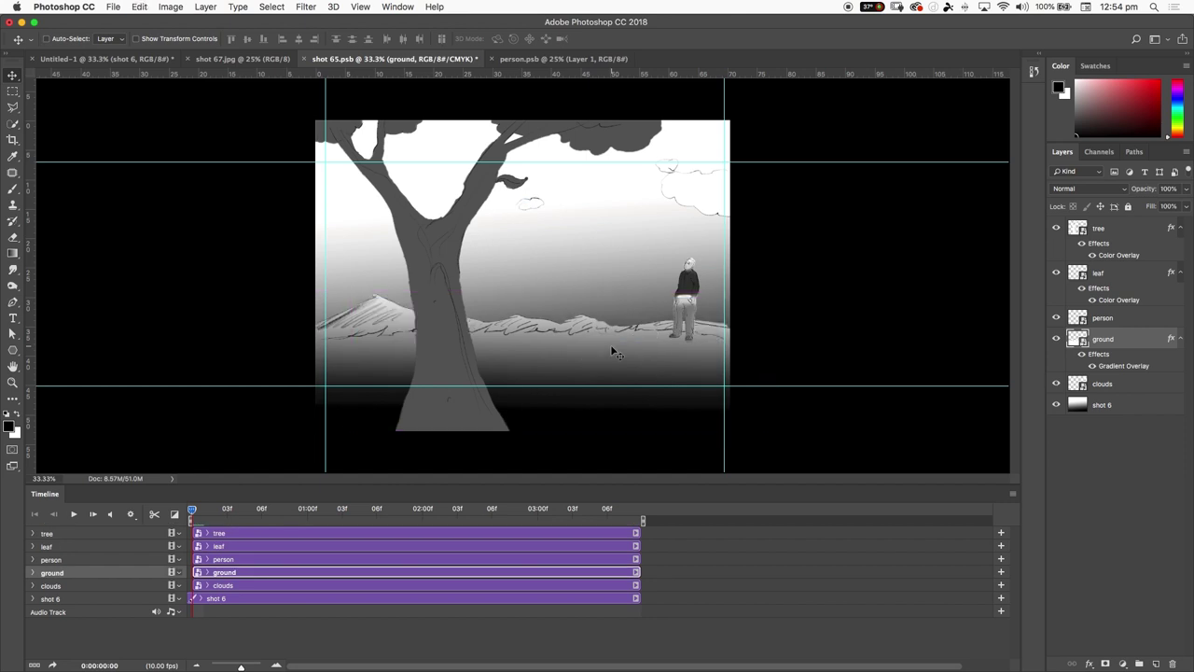
{"action": "key", "text": "super+t"}
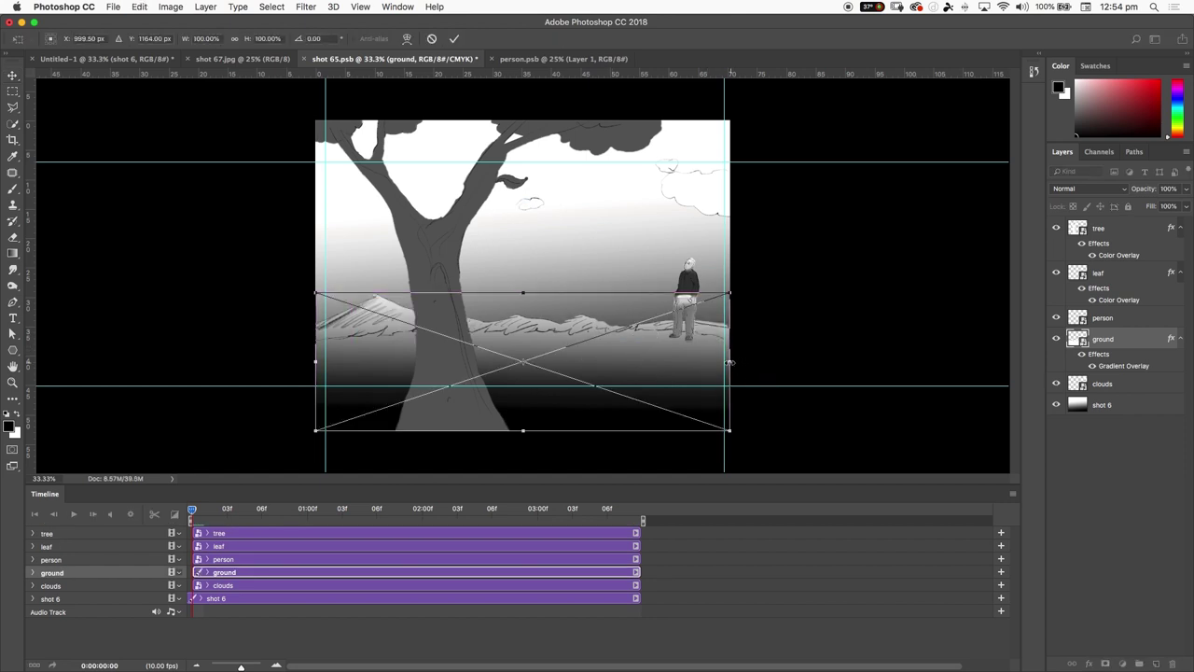
{"action": "left_click_drag", "start_coordinate": [730, 362], "coordinate": [1020, 354]}
{"action": "key", "text": "super+z"}
{"action": "left_click_drag", "start_coordinate": [730, 430], "coordinate": [924, 466]}
{"action": "key", "text": "super+z"}
{"action": "key", "text": "Escape"}
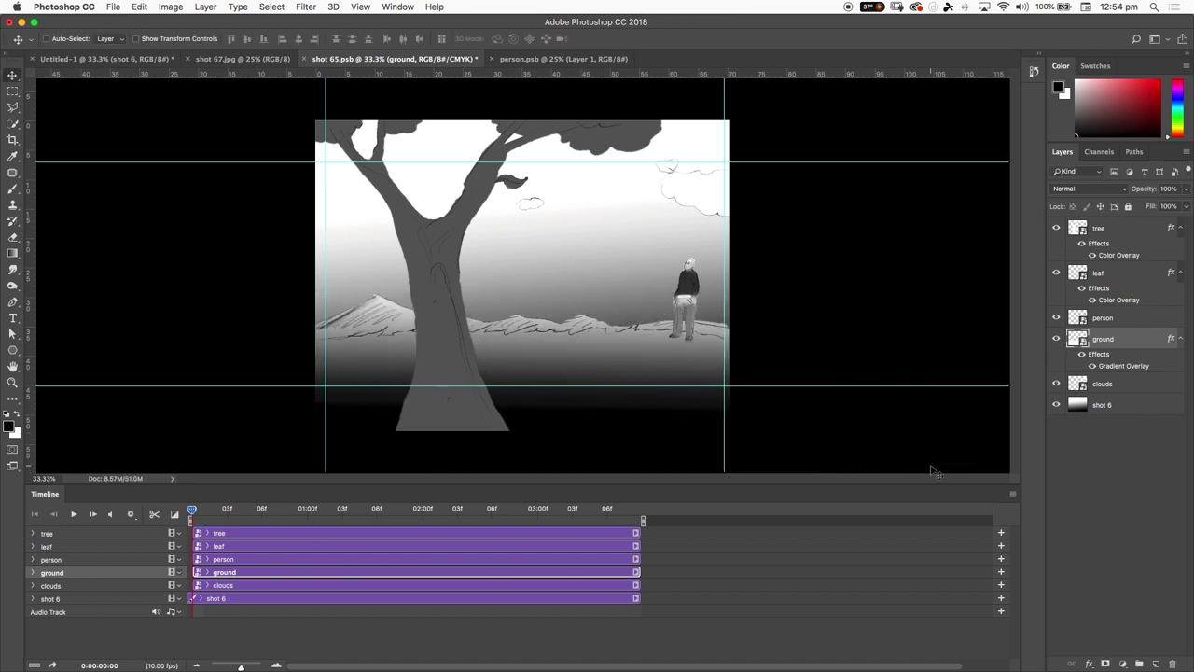
- Widen the canvas equally on both sides of the scene with the Crop tool
{"action": "key", "text": "c"}
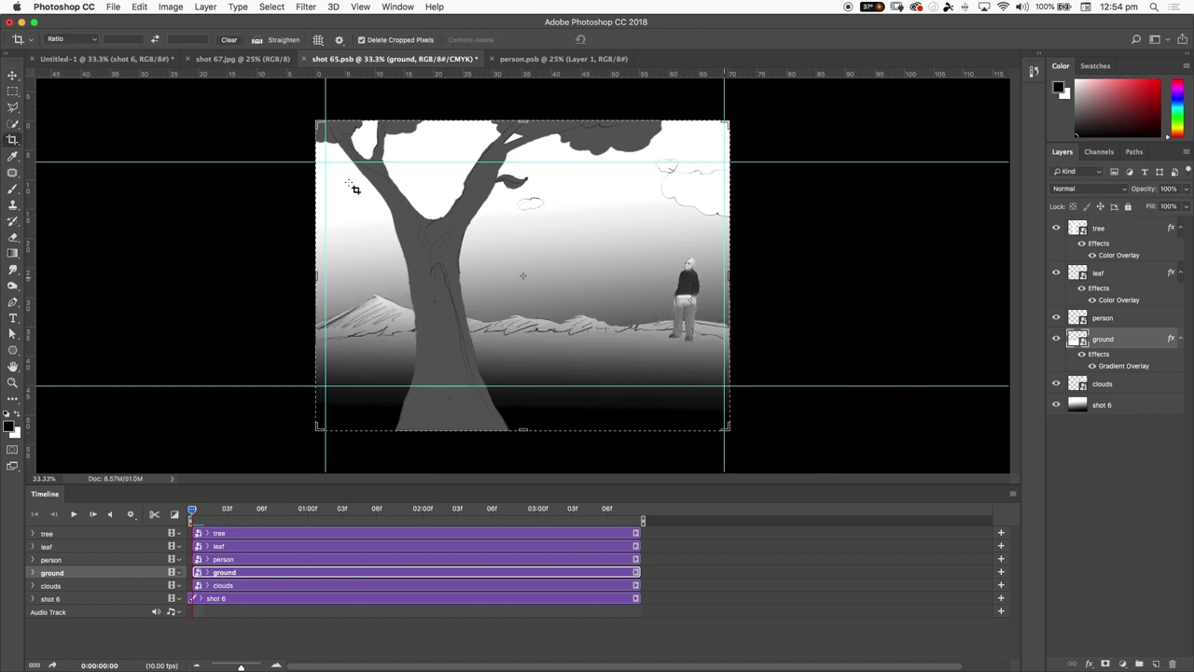
{"action": "left_click_drag", "start_coordinate": [725, 276], "coordinate": [895, 291]}
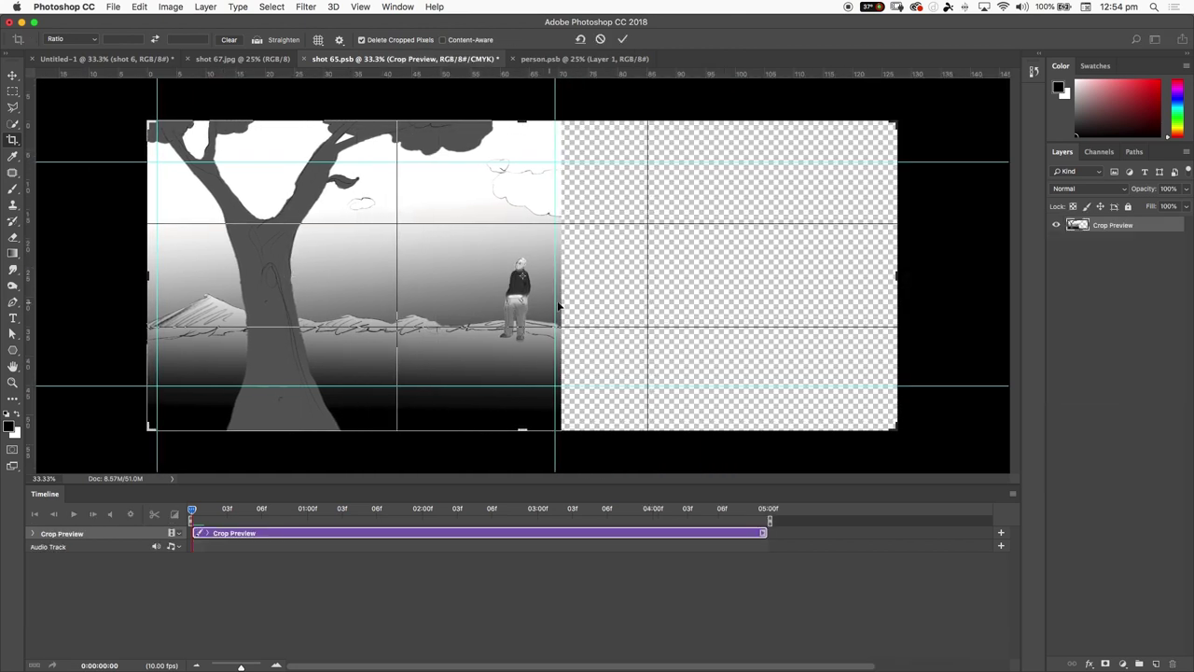
{"action": "left_click_drag", "start_coordinate": [693, 283], "coordinate": [862, 292]}
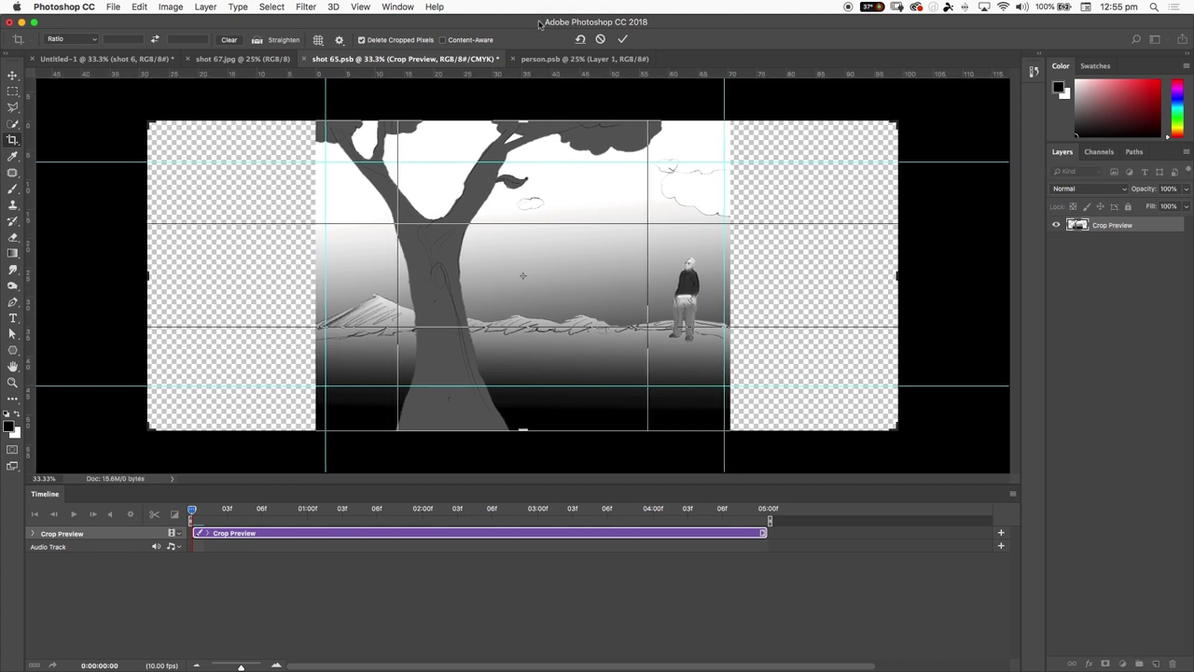
{"action": "left_click", "coordinate": [623, 41]}
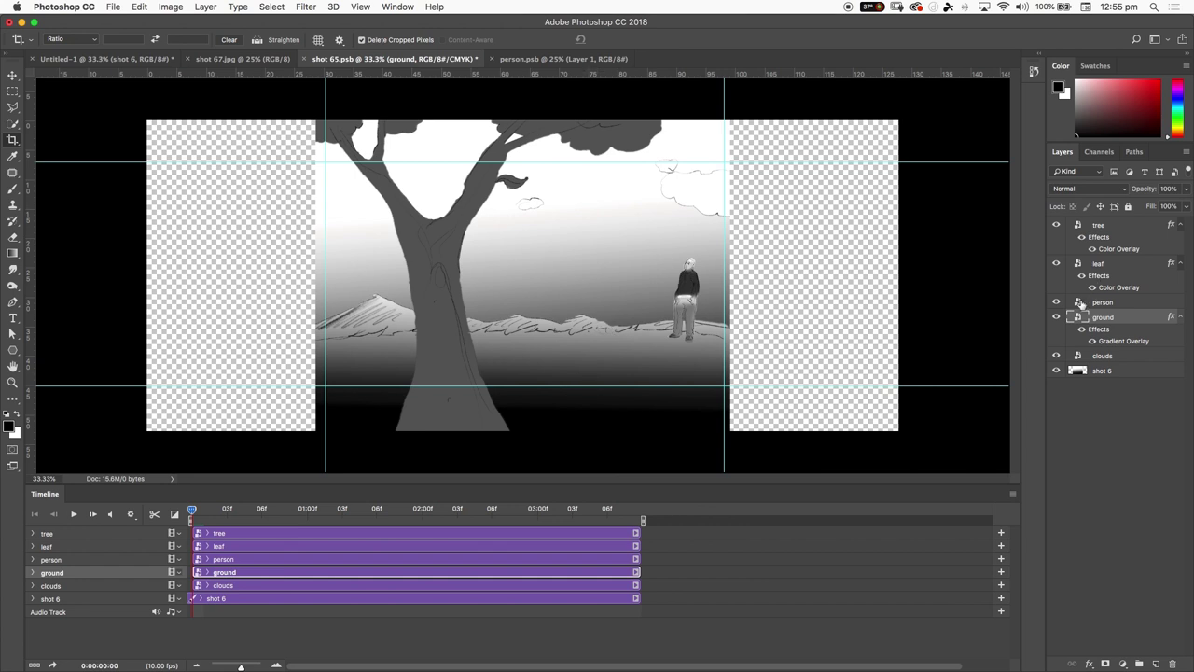
- Open the ground smart object's contents, look over the ground and person documents, and return to the shot 65 document
{"action": "key", "text": "b"}
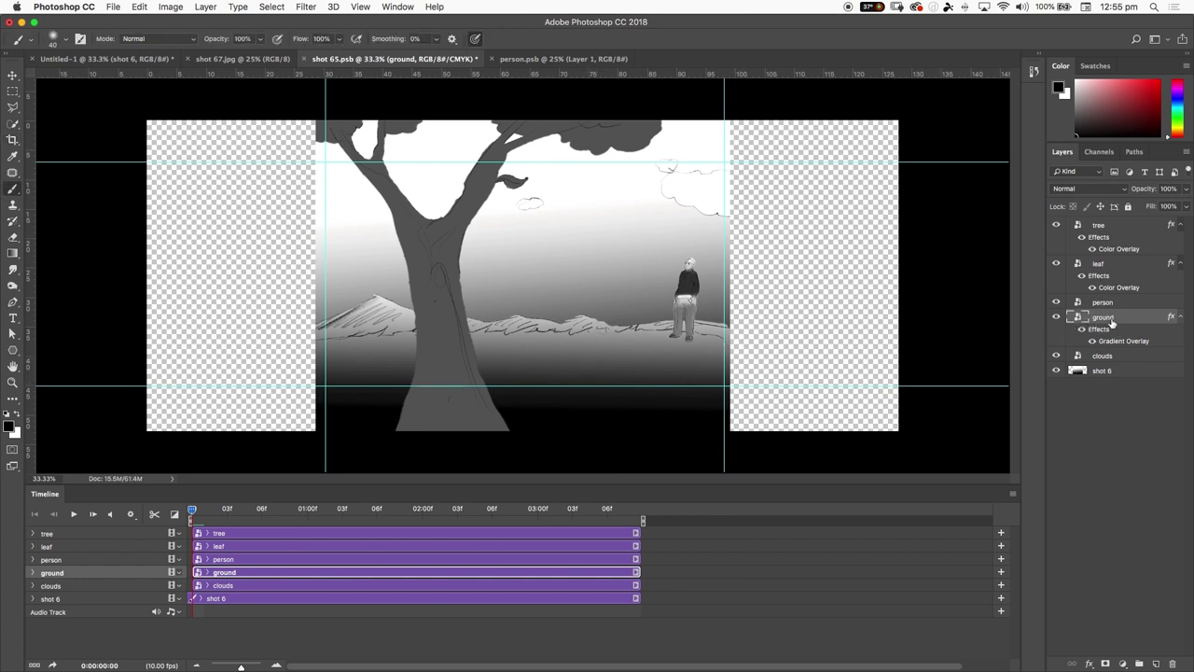
{"action": "double_click", "coordinate": [1079, 317]}
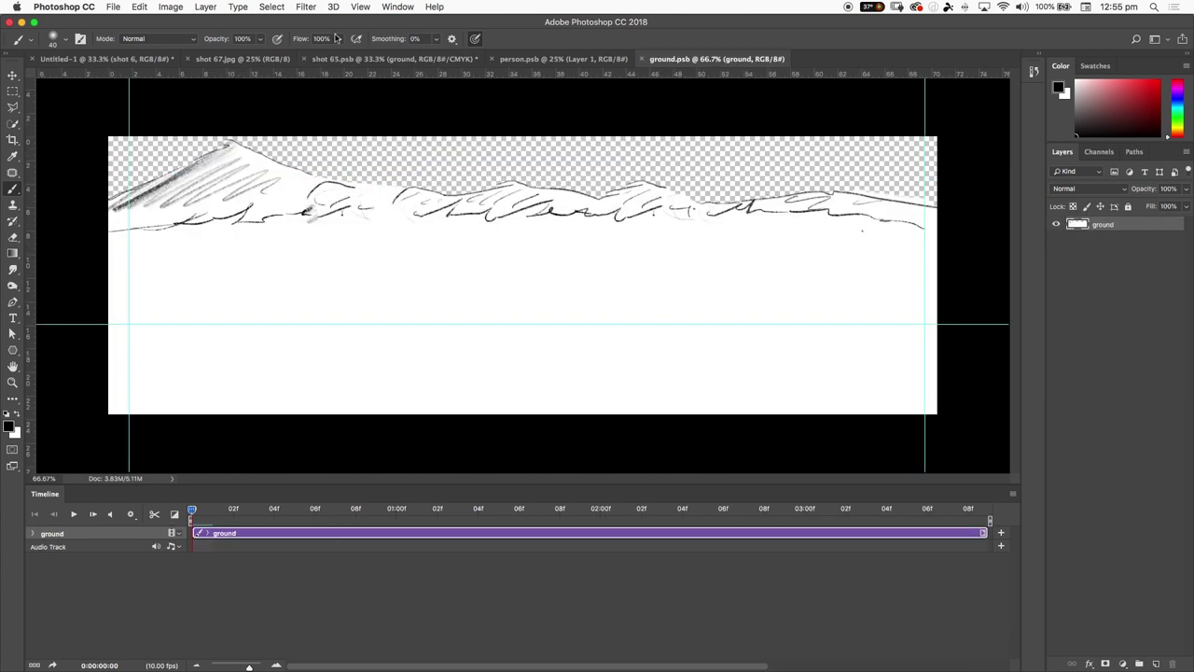
{"action": "left_click", "coordinate": [592, 59]}
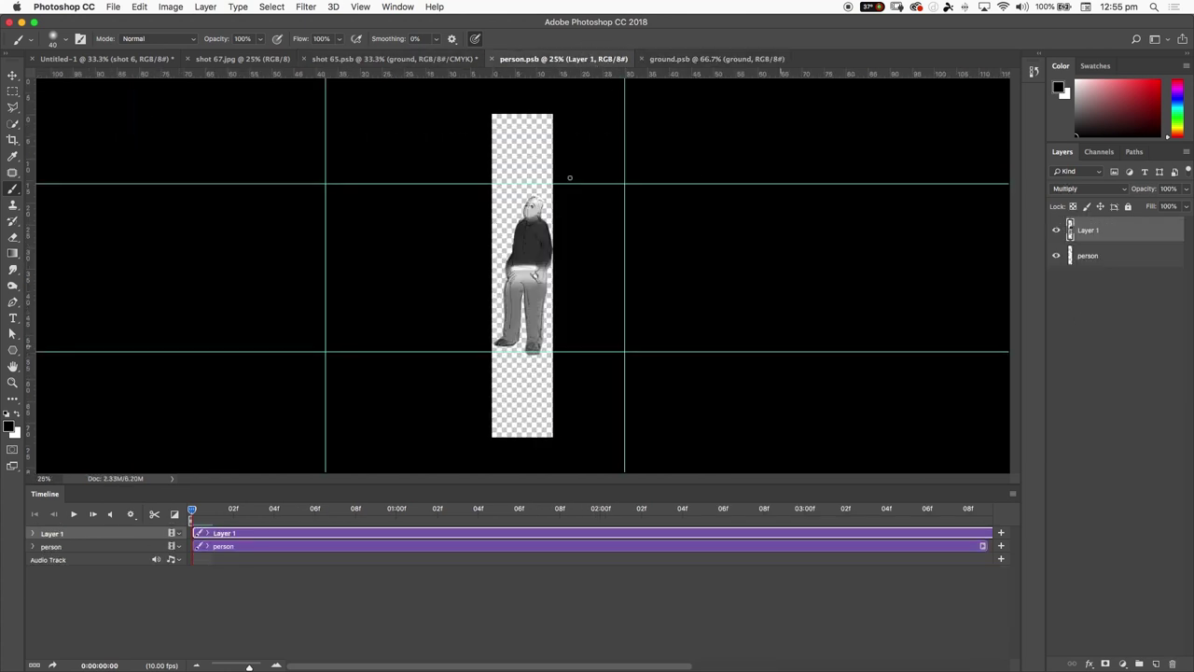
{"action": "left_click", "coordinate": [417, 60]}
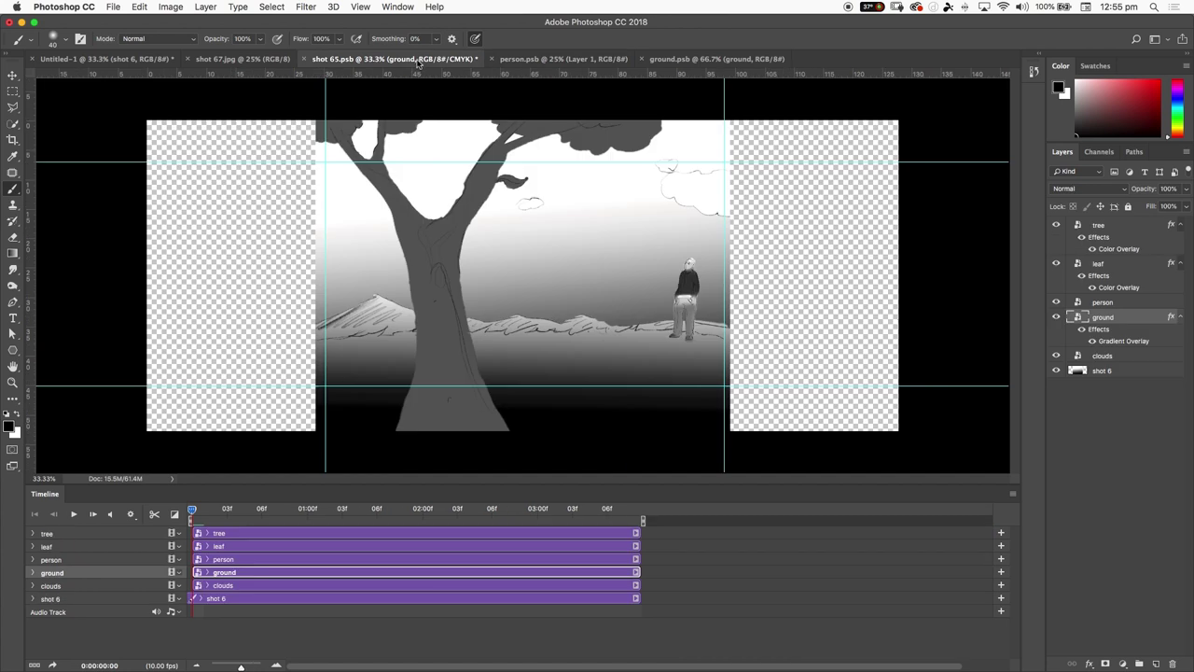
{"action": "left_click", "coordinate": [1055, 318]}
{"action": "left_click", "coordinate": [1055, 318]}
{"action": "right_click", "coordinate": [1125, 318]}
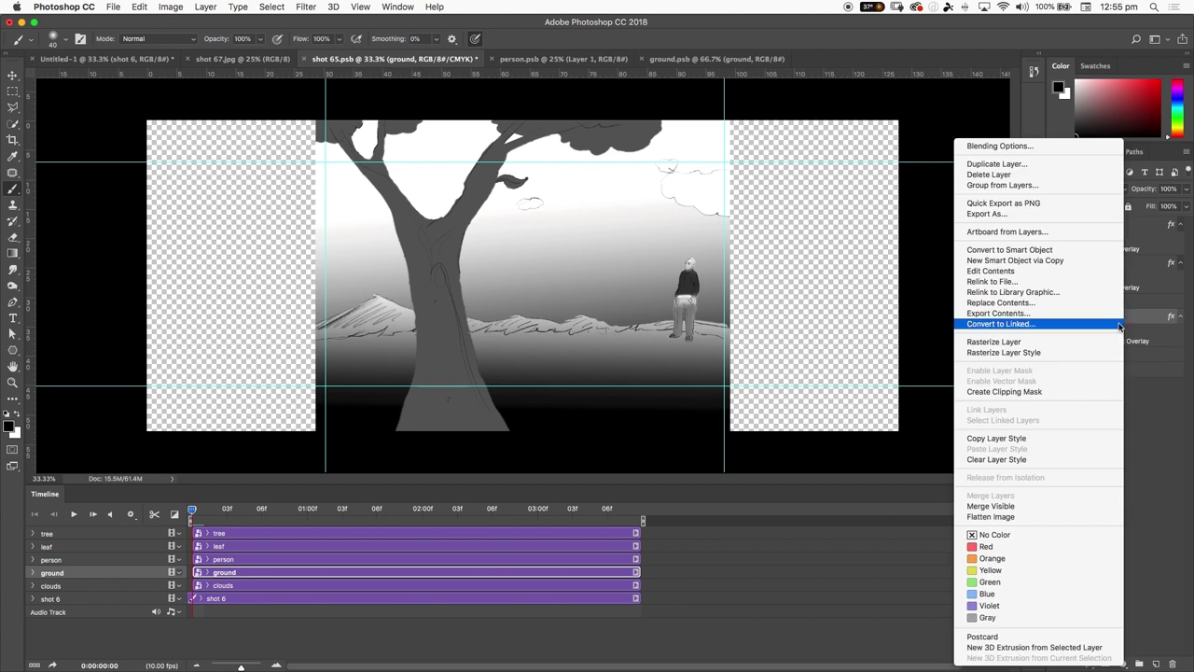
{"action": "left_click", "coordinate": [1139, 321]}
{"action": "right_click", "coordinate": [1139, 321]}
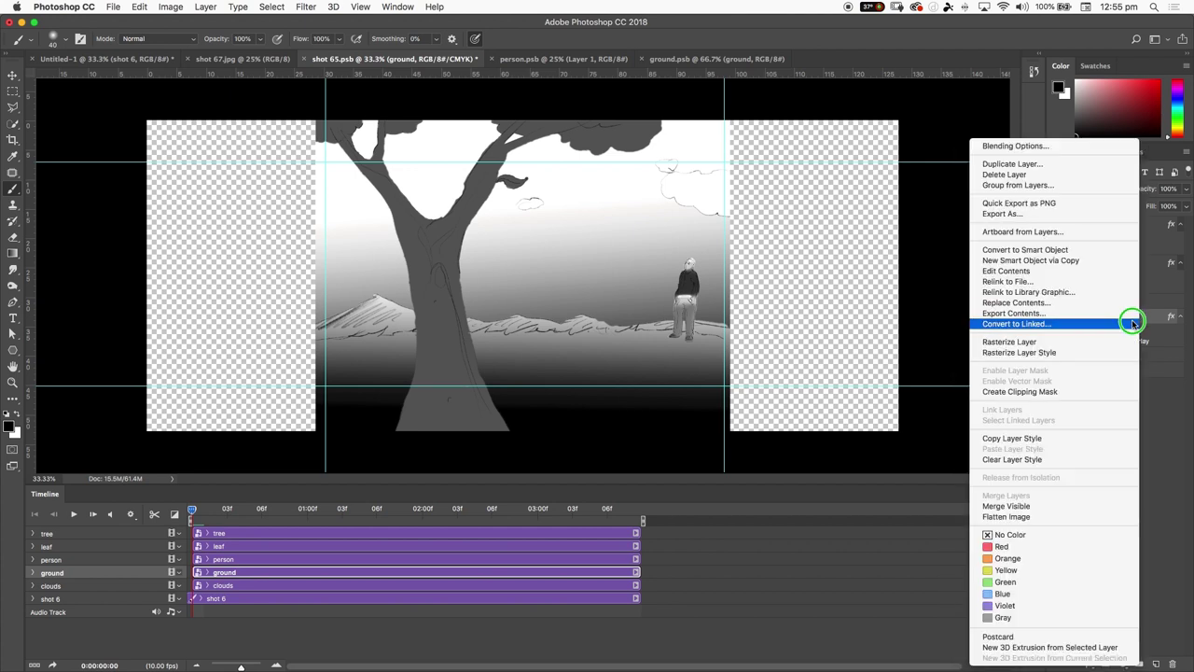
{"action": "left_click", "coordinate": [1026, 324]}
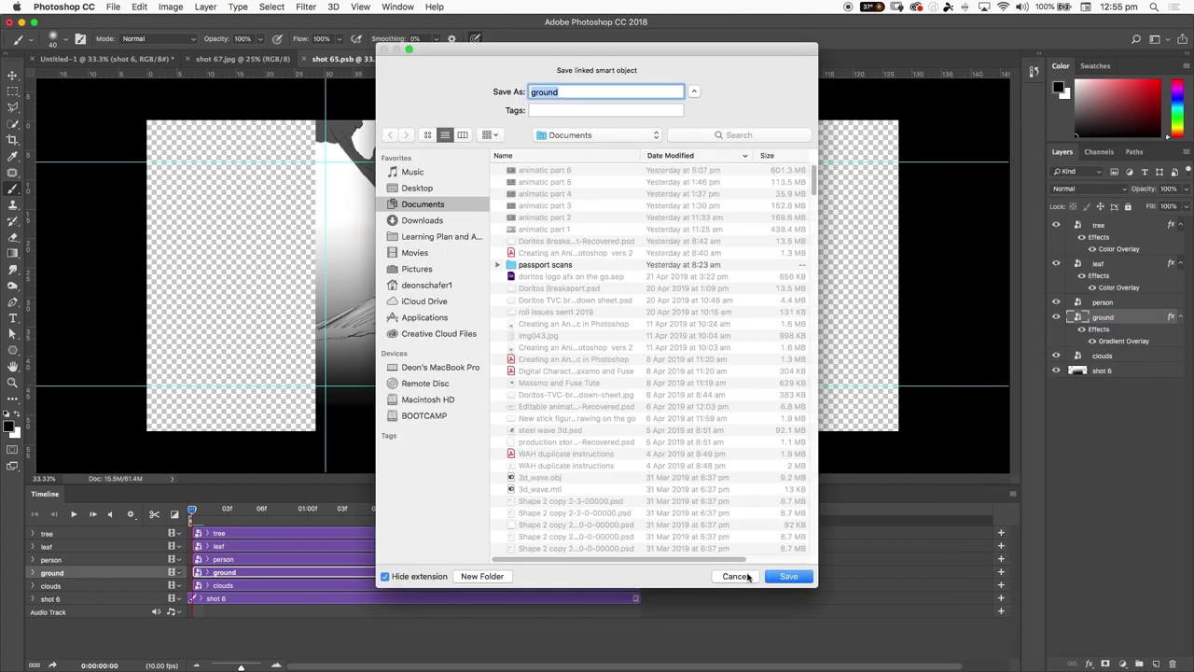
{"action": "left_click", "coordinate": [740, 579]}
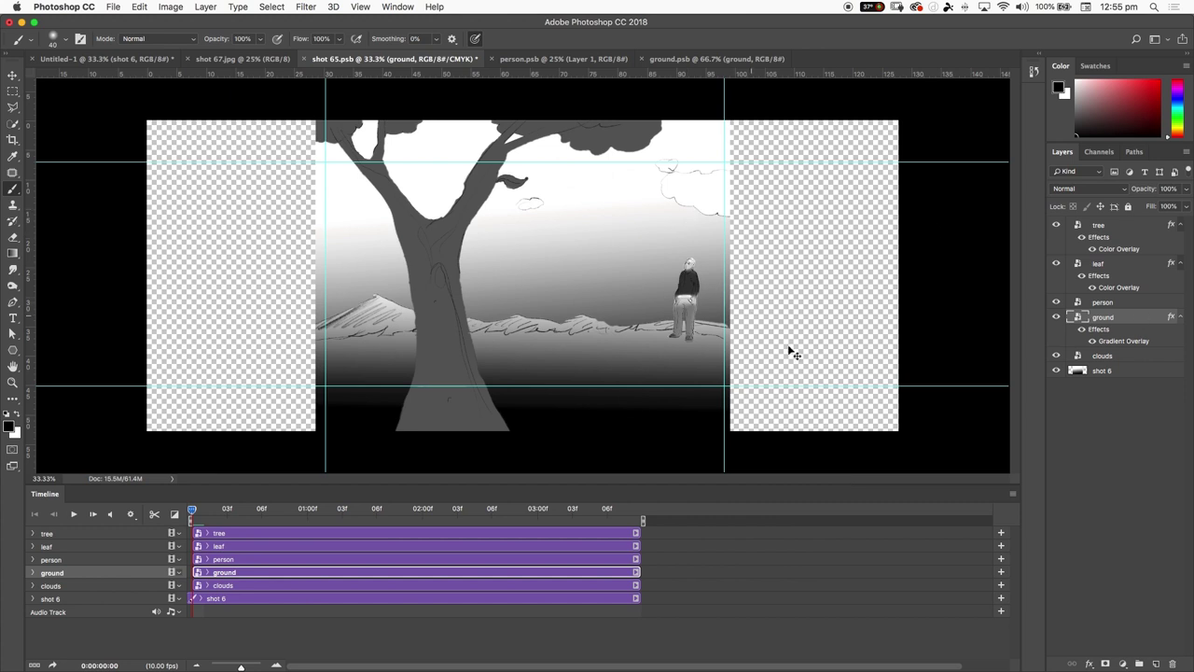
- Stretch the ground layer to about 146% width with Free Transform, spanning from the canvas's left edge to the background's right edge
{"action": "key", "text": "ctrl+t"}
{"action": "left_click_drag", "start_coordinate": [731, 364], "coordinate": [949, 365]}
{"action": "left_click_drag", "start_coordinate": [308, 360], "coordinate": [280, 363]}
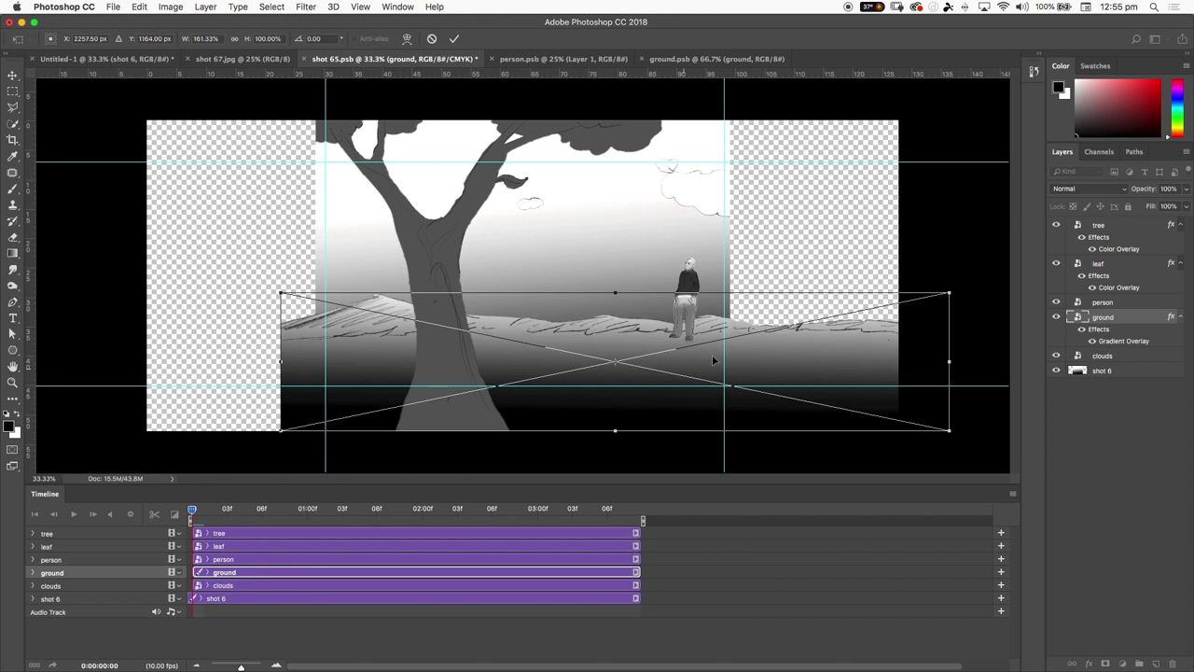
{"action": "left_click_drag", "start_coordinate": [818, 360], "coordinate": [665, 366]}
{"action": "left_click_drag", "start_coordinate": [792, 362], "coordinate": [730, 371]}
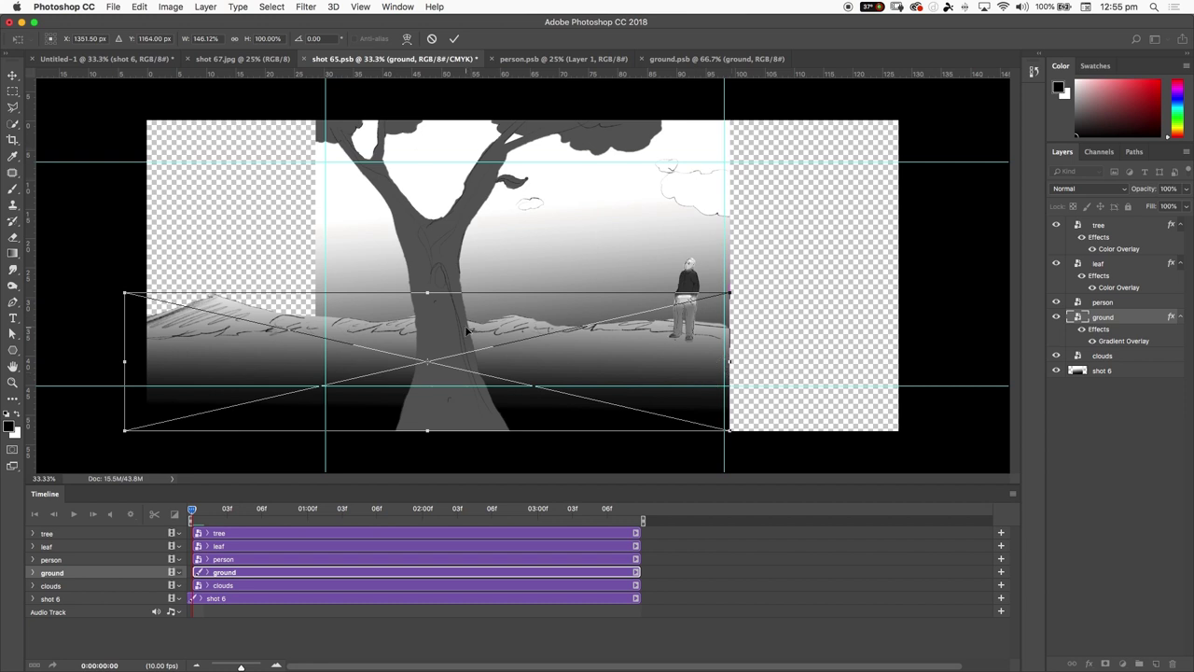
{"action": "key", "text": "Return"}
{"action": "key", "text": "b"}
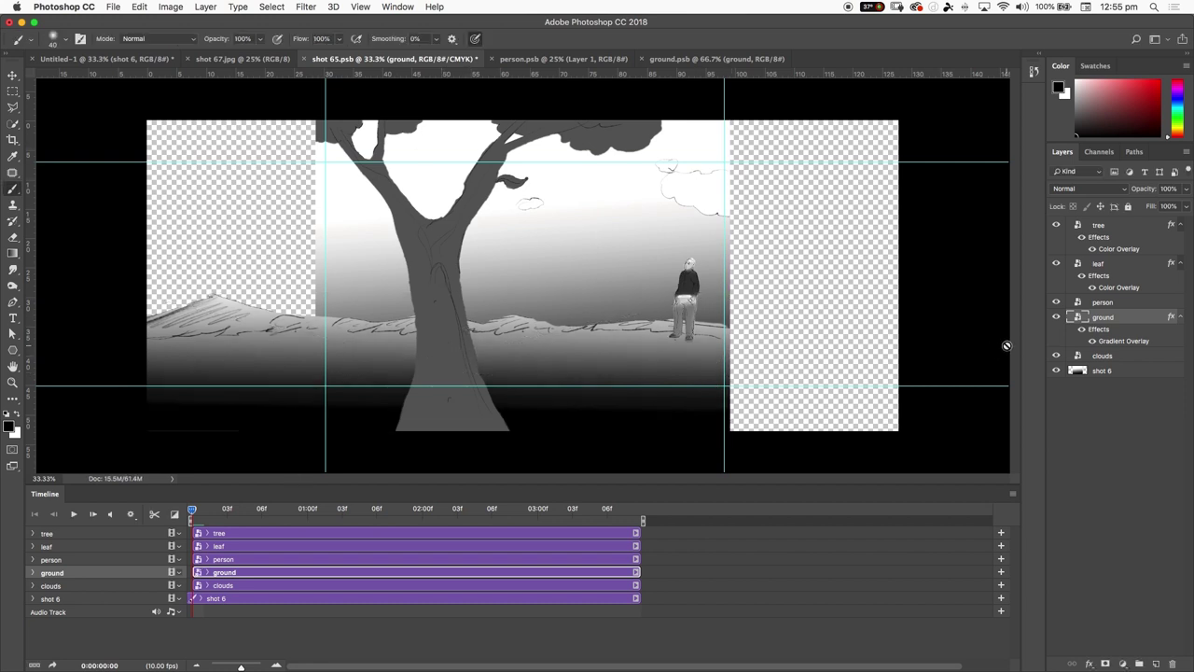
- Scrub through the timeline to check the layers' positions, and return to the first frame
{"action": "left_click", "coordinate": [227, 509]}
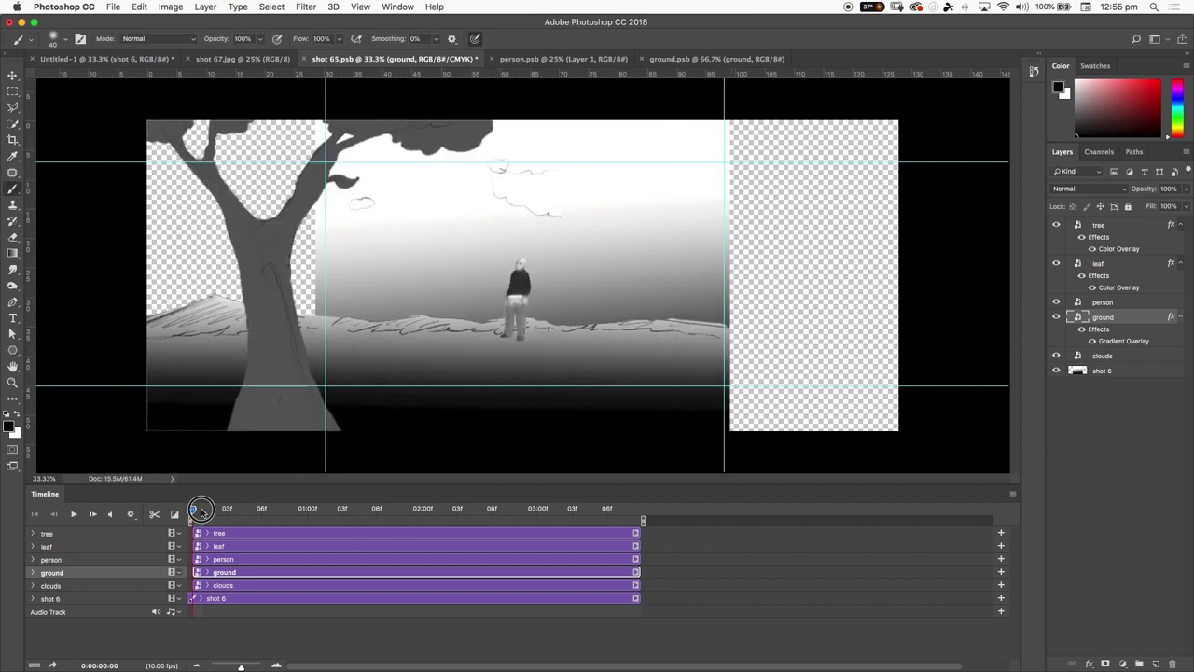
{"action": "left_click_drag", "start_coordinate": [205, 509], "coordinate": [180, 521]}
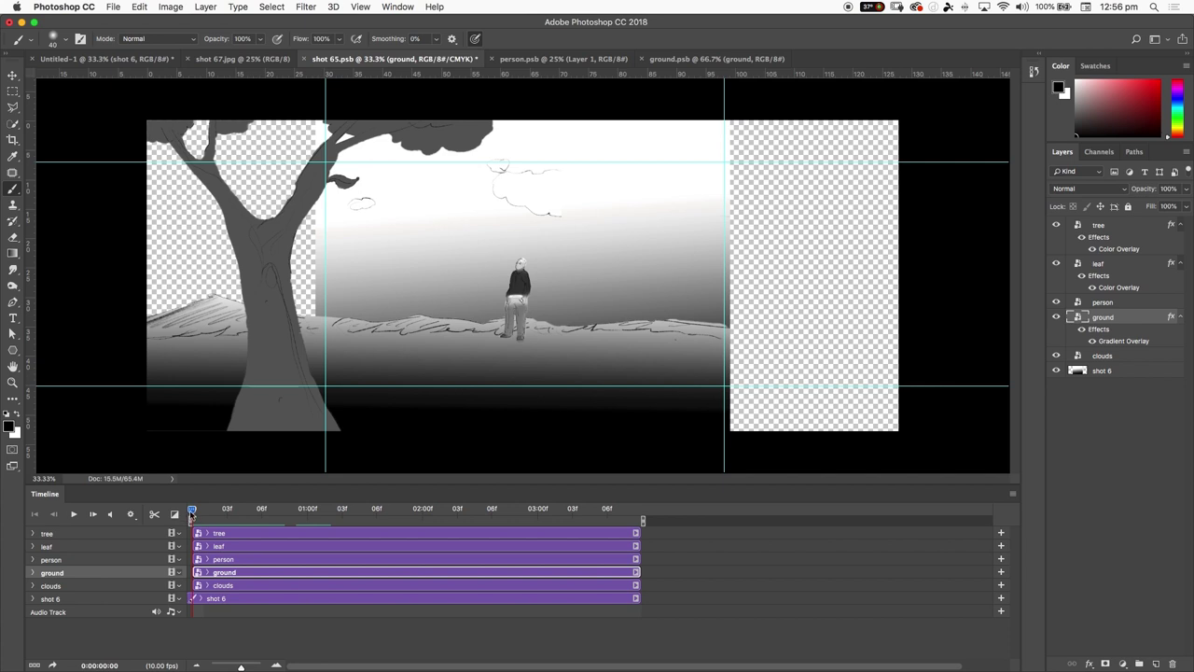
{"action": "left_click", "coordinate": [161, 512]}
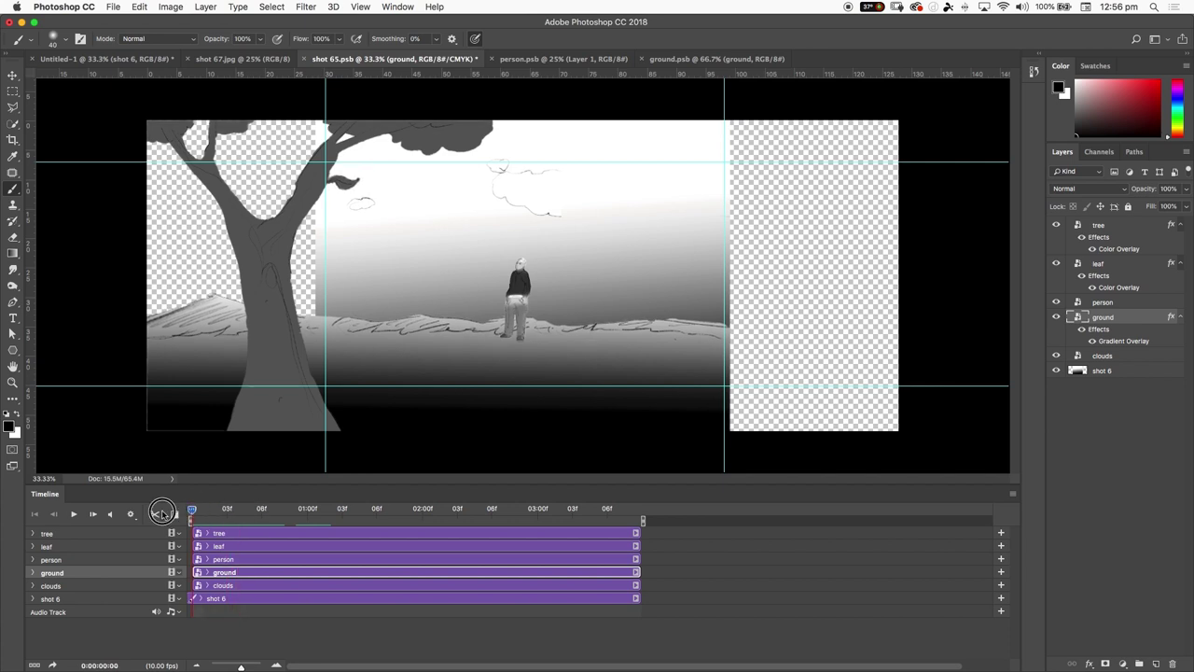
{"action": "left_click_drag", "start_coordinate": [430, 508], "coordinate": [214, 509]}
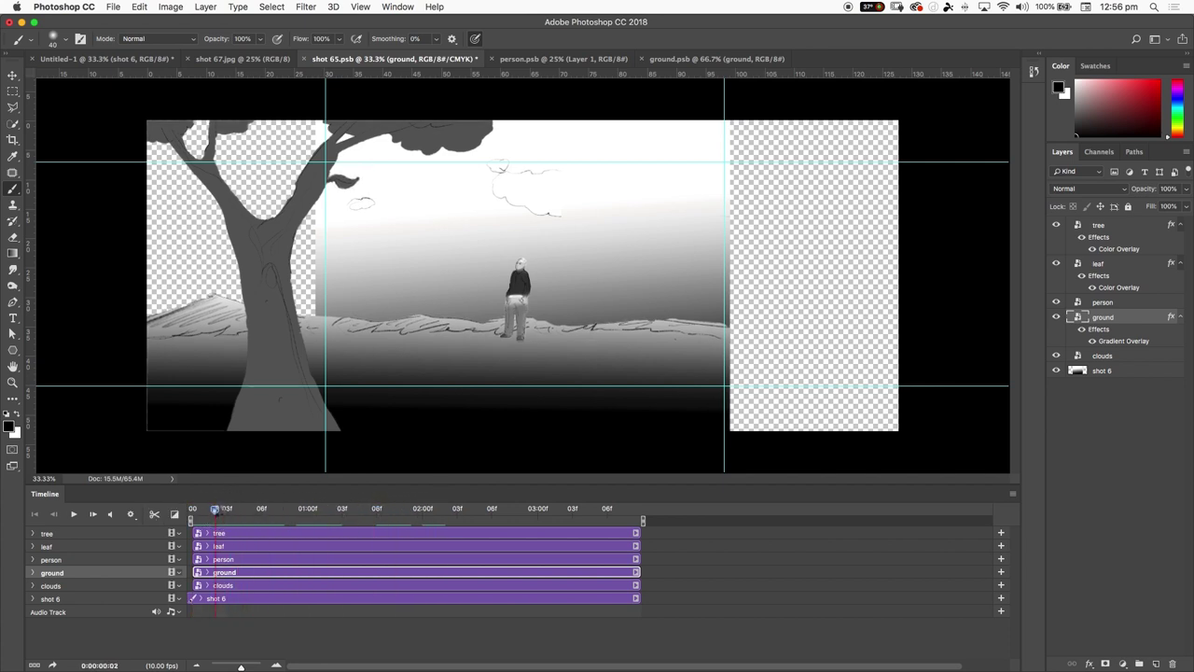
{"action": "key", "text": "super+minus"}
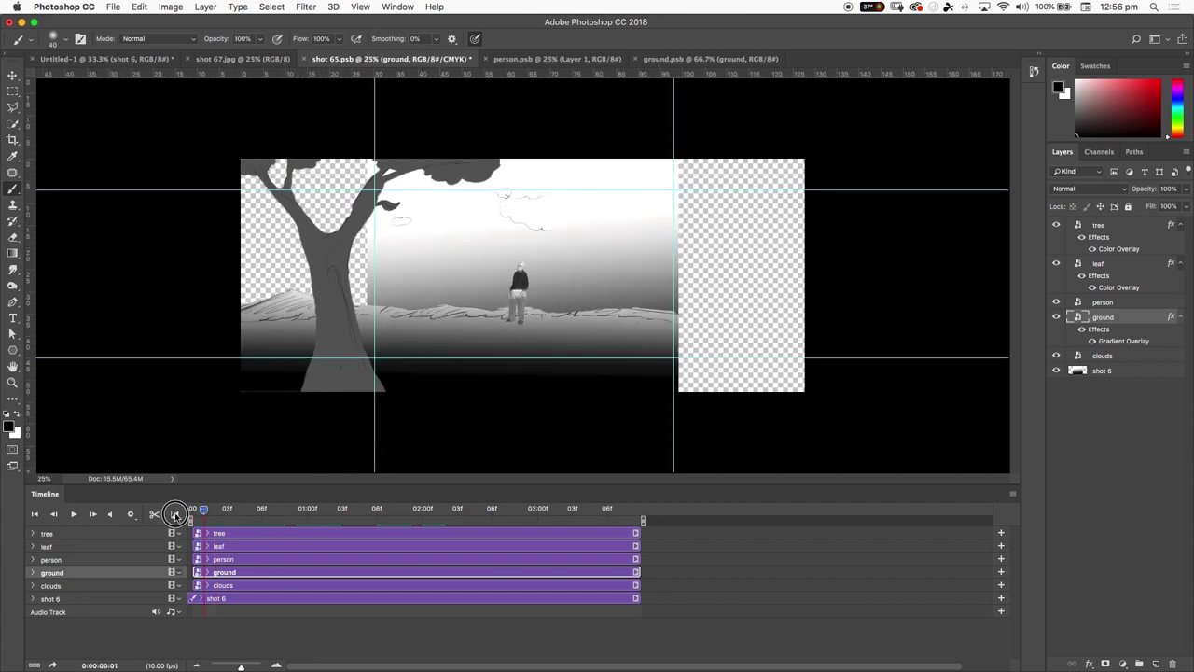
{"action": "left_click", "coordinate": [480, 509]}
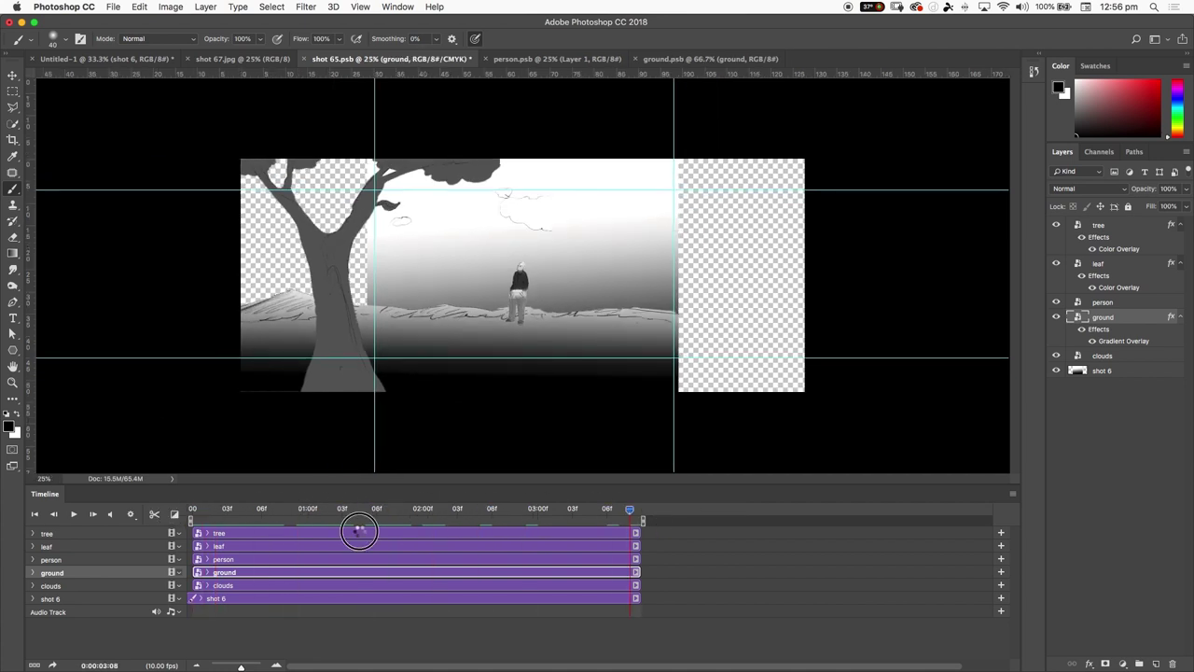
{"action": "left_click", "coordinate": [34, 514]}
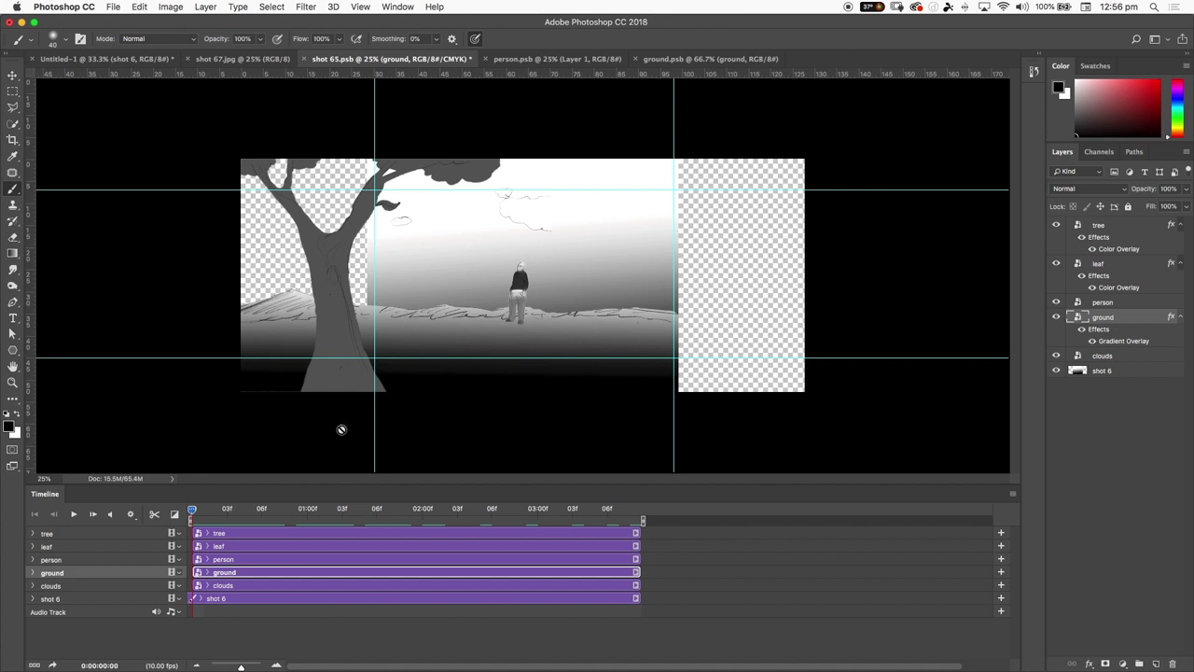
- Shift the tree, leaf and person to the right at the first frame, placing the leaf beside the tree's right branch
{"action": "left_click", "coordinate": [216, 533]}
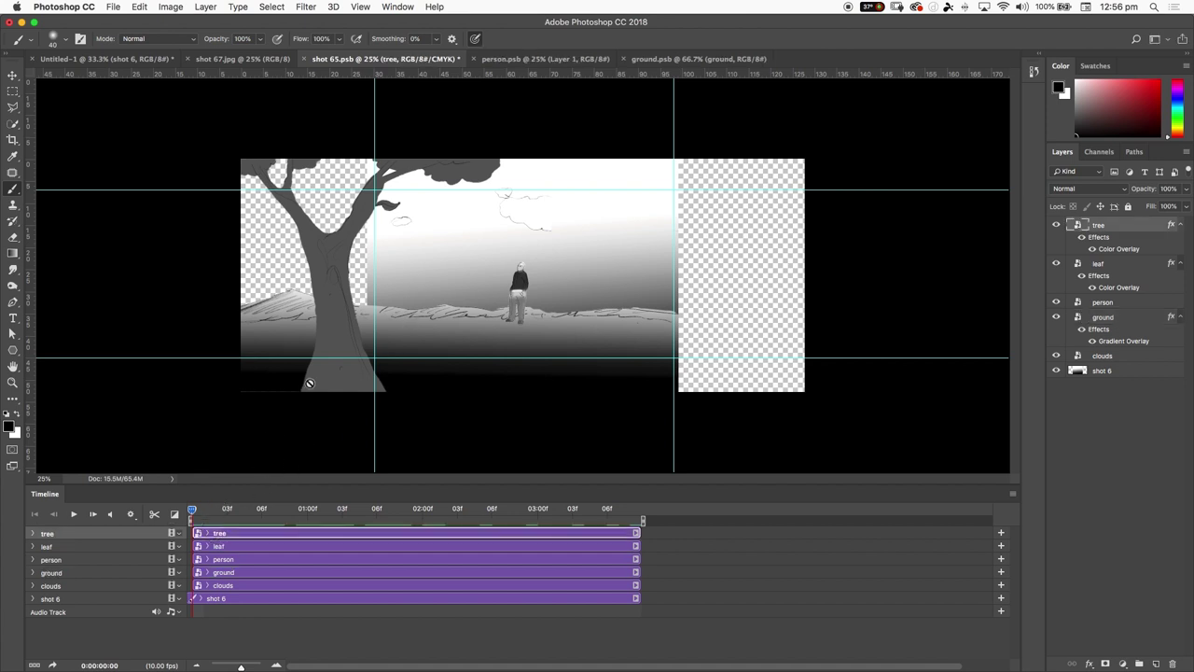
{"action": "key", "text": "v"}
{"action": "mouse_move", "coordinate": [326, 335]}
{"action": "left_mouse_down"}
{"action": "mouse_move", "coordinate": [381, 315]}
{"action": "mouse_move", "coordinate": [431, 330]}
{"action": "left_mouse_up"}
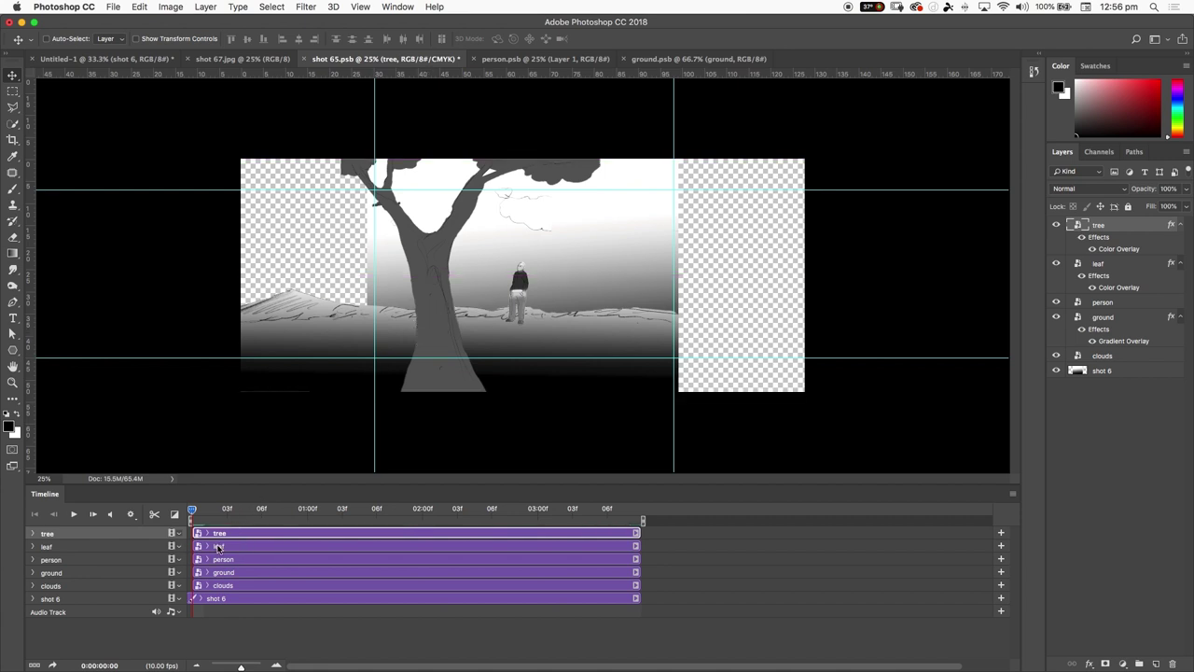
{"action": "left_click", "coordinate": [219, 547]}
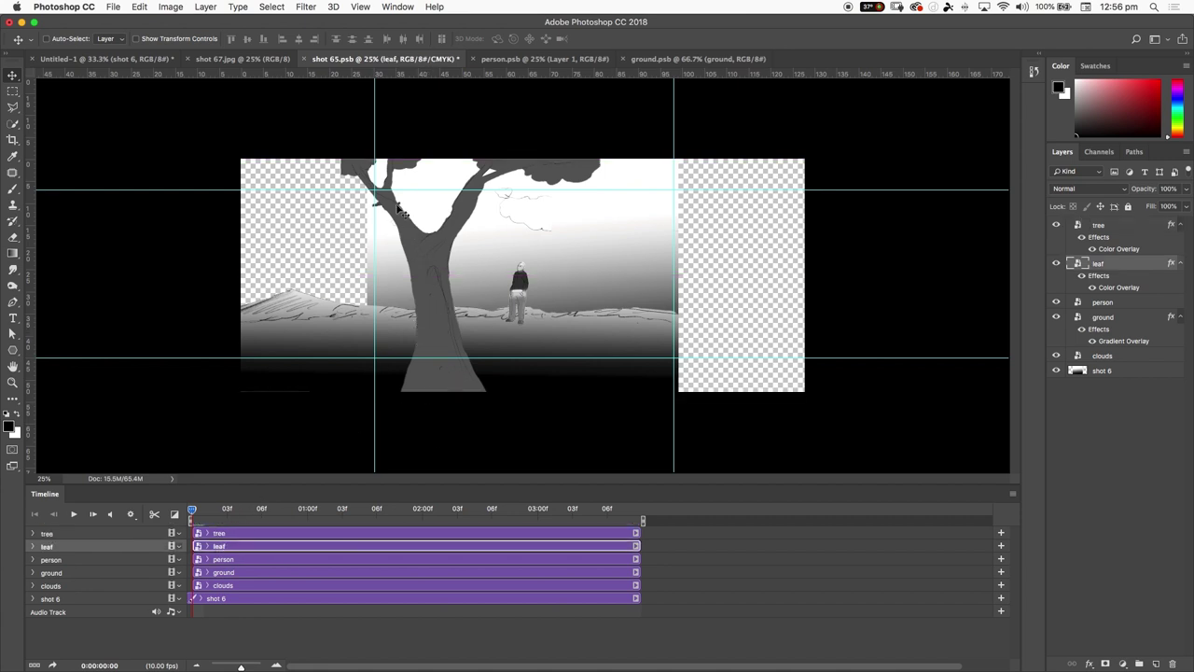
{"action": "left_click_drag", "start_coordinate": [399, 210], "coordinate": [491, 213]}
{"action": "left_click", "coordinate": [237, 559]}
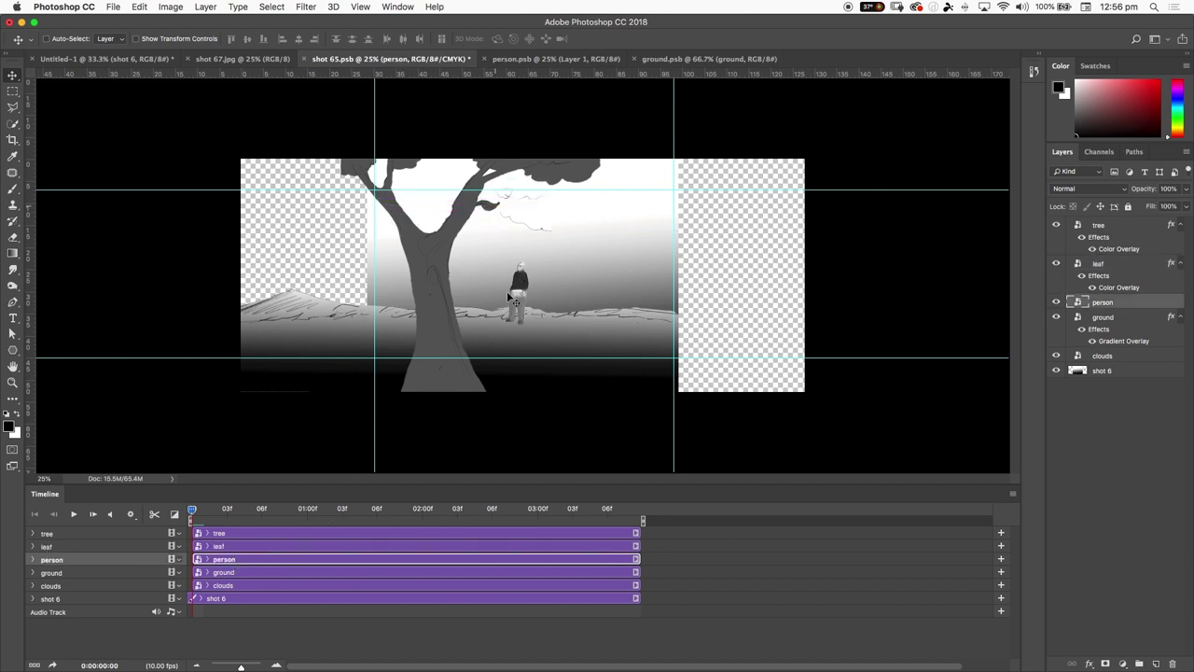
{"action": "left_click_drag", "start_coordinate": [525, 300], "coordinate": [641, 301]}
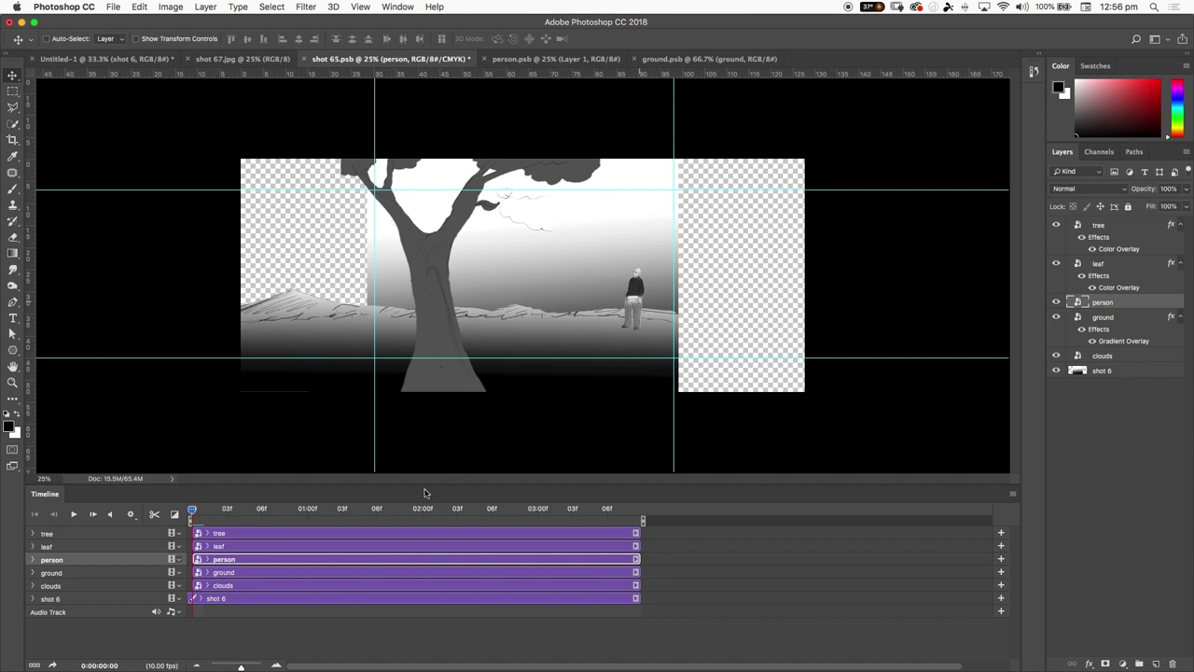
- Scale the tree to about 87% with Free Transform at the first frame, lower it left, and move the leaf back beside its right branch
{"action": "left_click", "coordinate": [251, 534]}
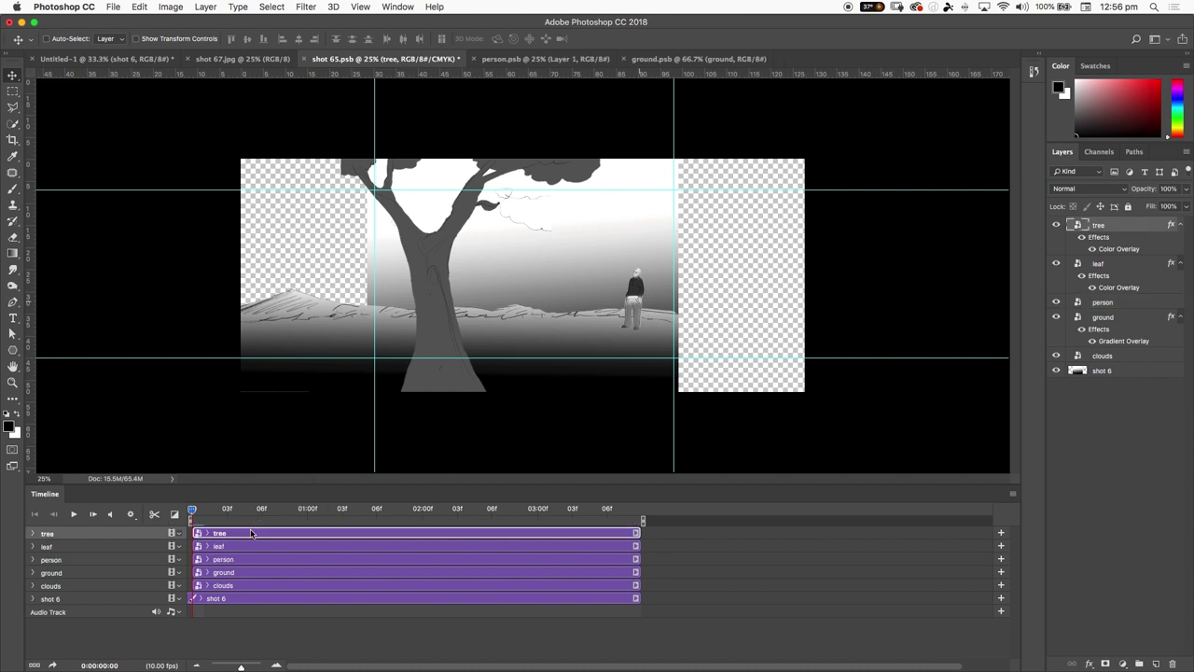
{"action": "key", "text": "super+t"}
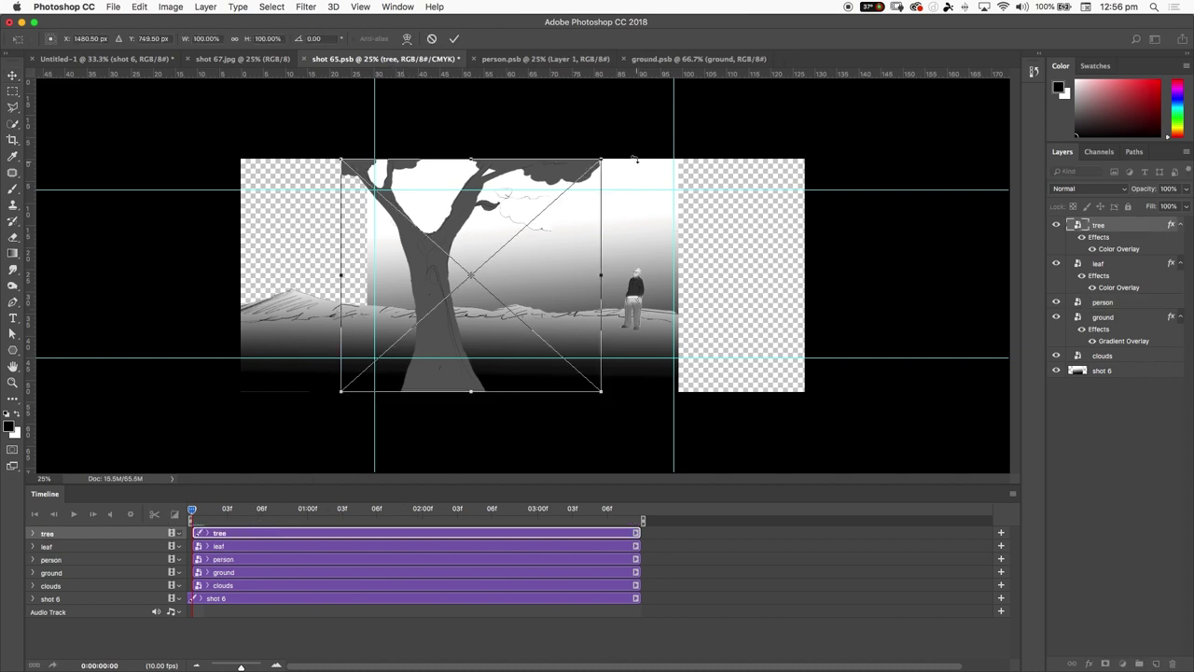
{"action": "left_click_drag", "start_coordinate": [607, 158], "coordinate": [570, 187]}
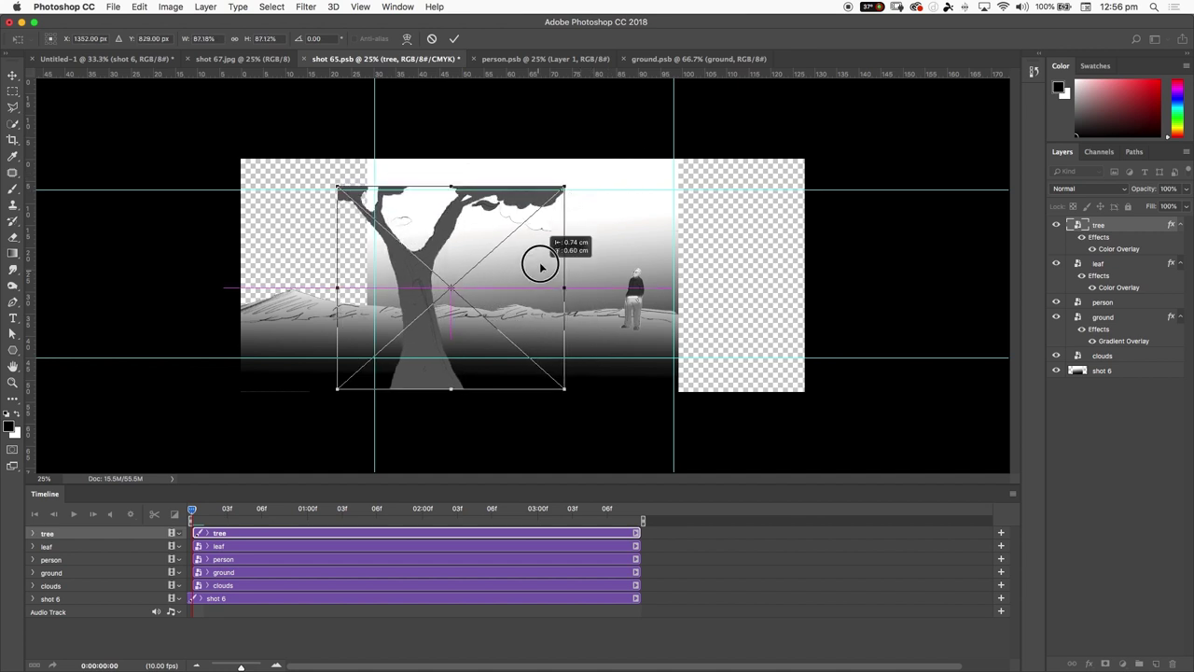
{"action": "key", "text": "Return"}
{"action": "left_click_drag", "start_coordinate": [493, 214], "coordinate": [479, 215]}
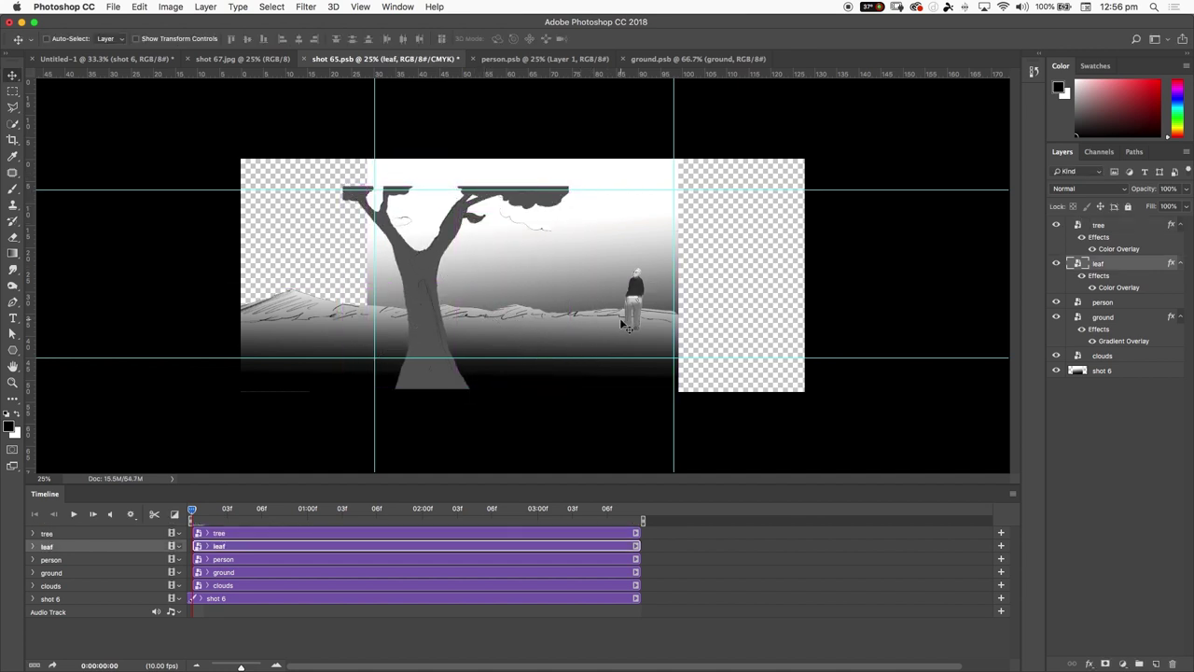
- Turn off snapping and nudge the person slightly left and up at the first frame
{"action": "left_click", "coordinate": [333, 6]}
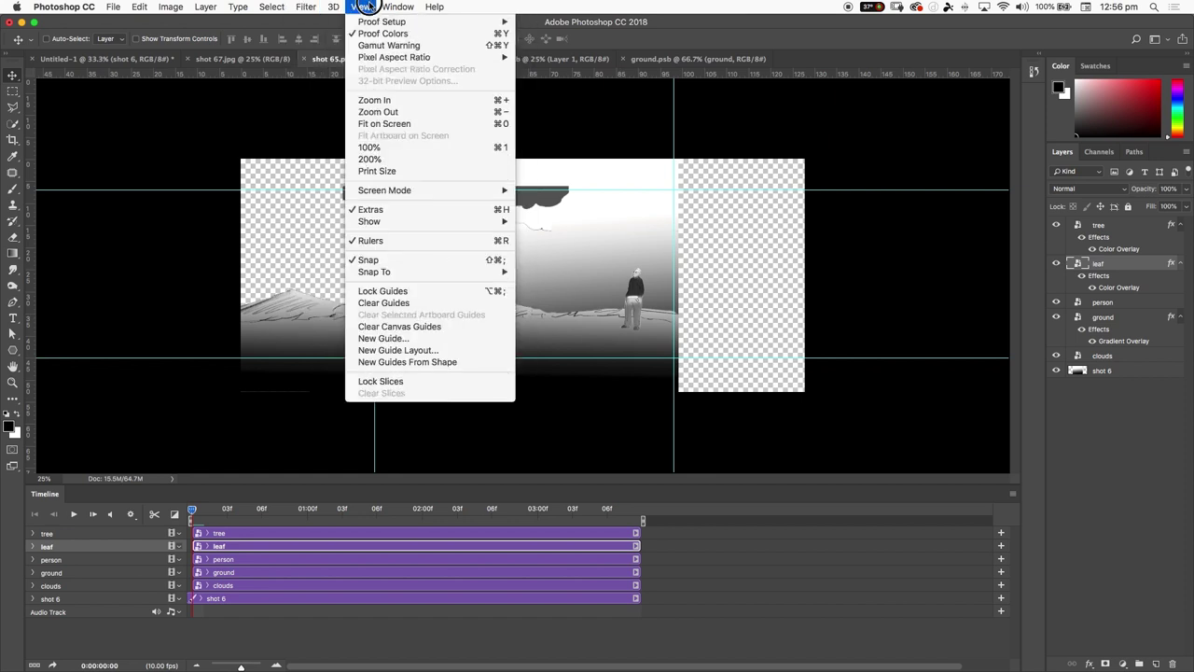
{"action": "left_click", "coordinate": [381, 259]}
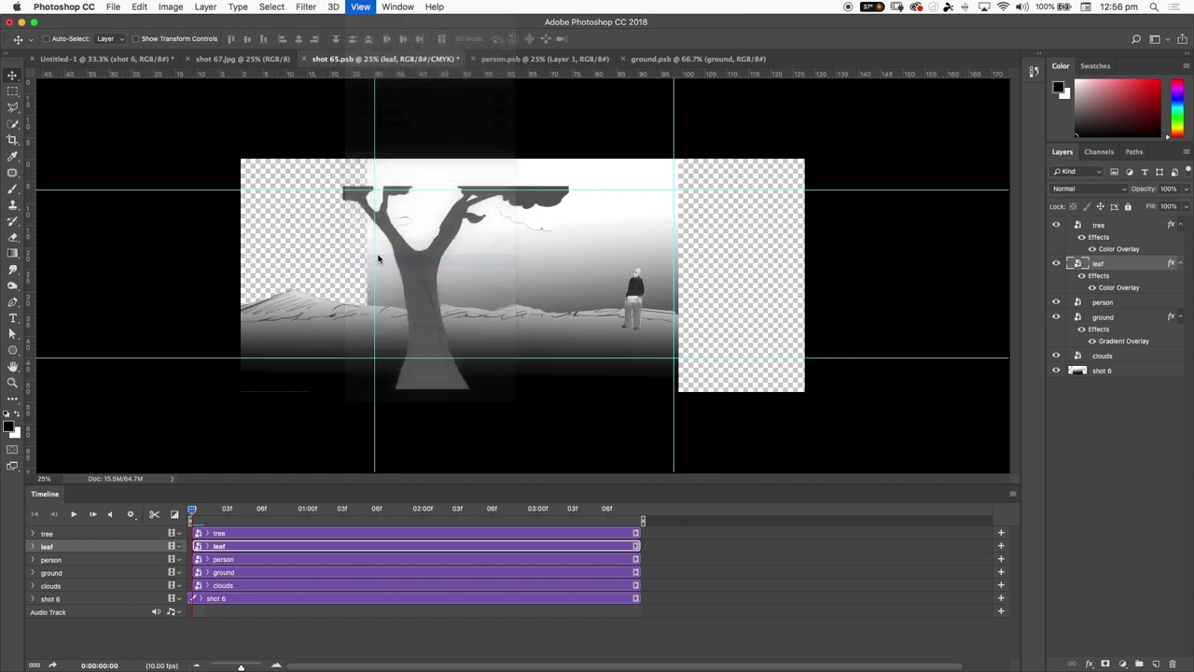
{"action": "left_click_drag", "start_coordinate": [643, 303], "coordinate": [630, 300]}
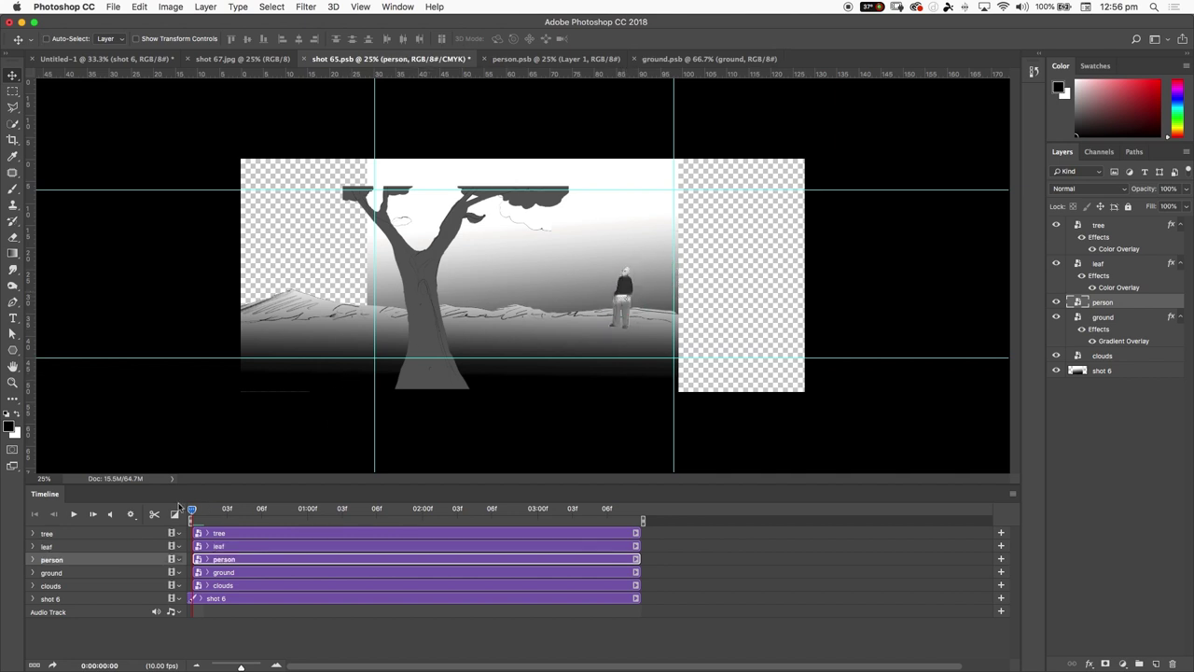
- Check the tree track's Transform keyframes in the timeline
{"action": "left_click", "coordinate": [34, 533]}
{"action": "left_click", "coordinate": [33, 532]}
{"action": "left_click", "coordinate": [34, 533]}
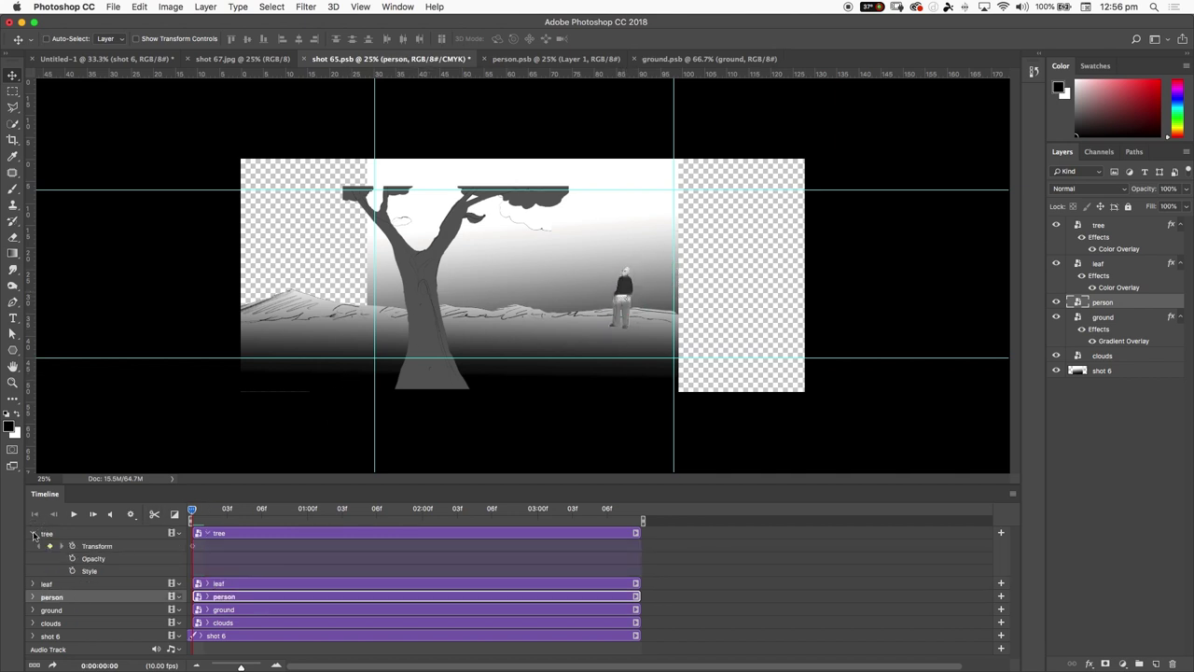
{"action": "left_click", "coordinate": [34, 533]}
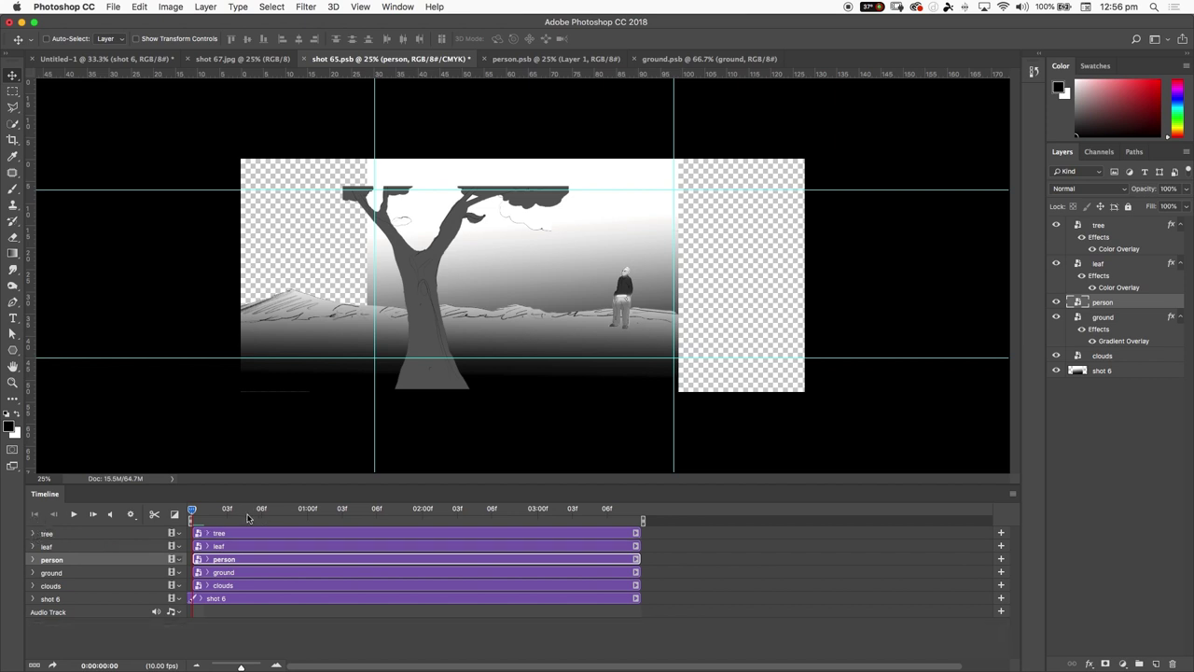
- At the last frame, resize the person to about 57.5% with Free Transform, place it behind the tree trunk's lower part, and scrub back to the start
{"action": "left_click_drag", "start_coordinate": [226, 510], "coordinate": [685, 513]}
{"action": "key", "text": "super"}
{"action": "left_click_drag", "start_coordinate": [634, 292], "coordinate": [441, 298]}
{"action": "key", "text": "ctrl+t"}
{"action": "left_click_drag", "start_coordinate": [446, 250], "coordinate": [550, 221]}
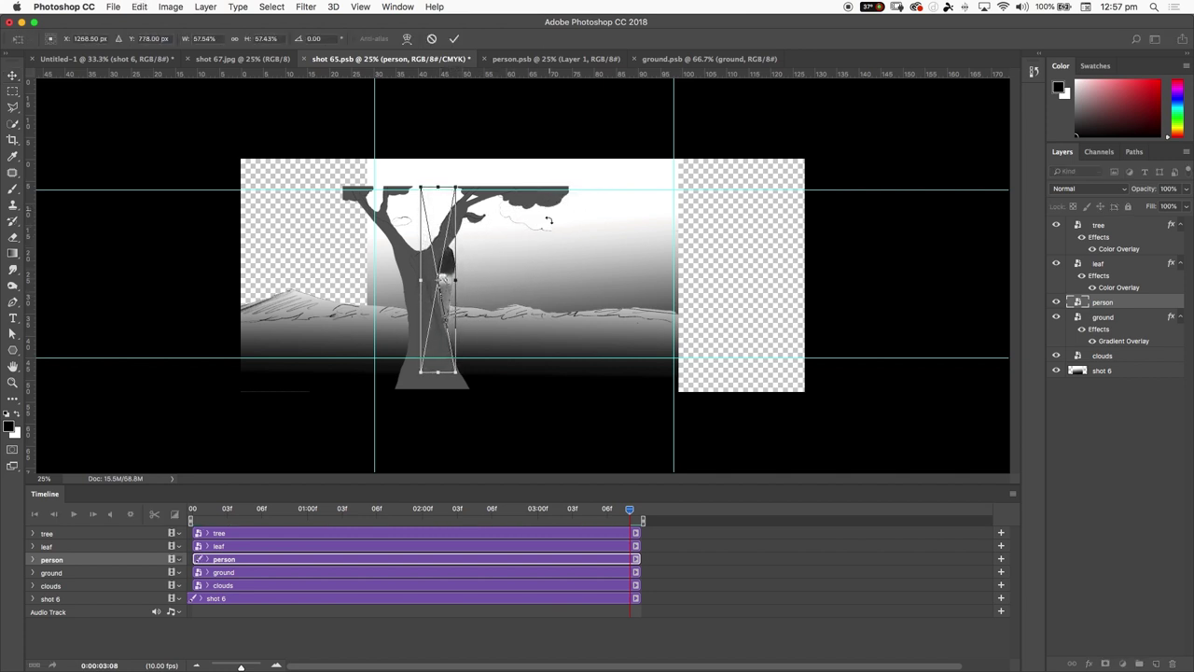
{"action": "key", "text": "Return"}
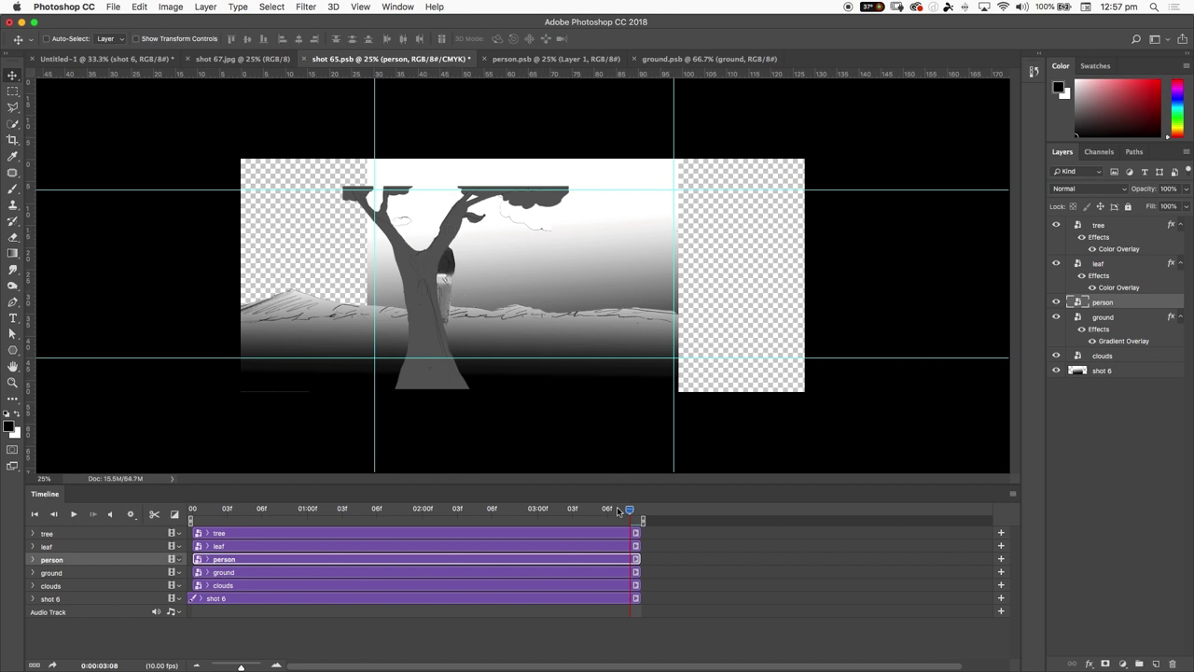
{"action": "left_click_drag", "start_coordinate": [618, 510], "coordinate": [784, 504]}
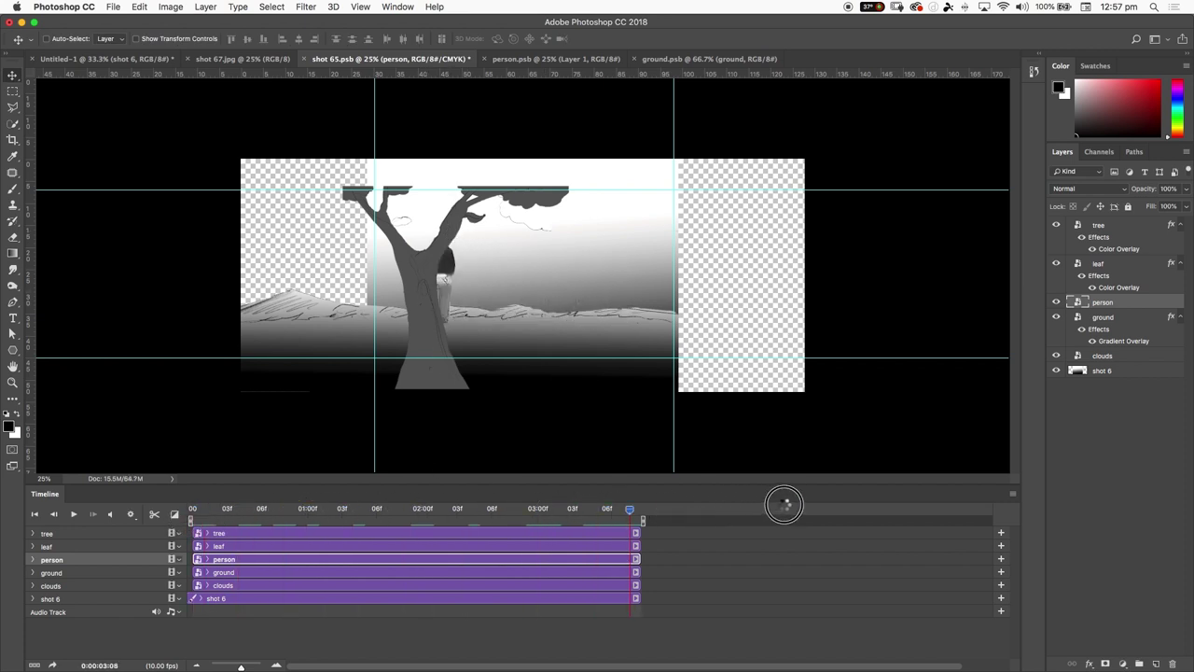
{"action": "left_click_drag", "start_coordinate": [446, 286], "coordinate": [425, 320]}
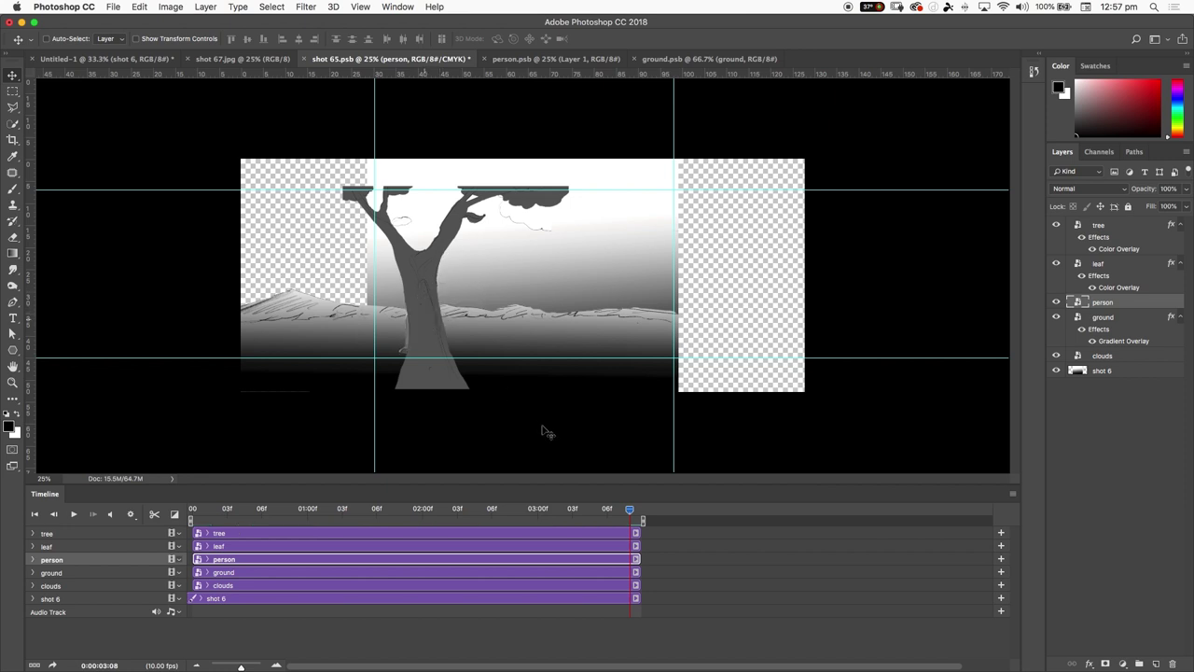
{"action": "left_click_drag", "start_coordinate": [615, 511], "coordinate": [180, 511]}
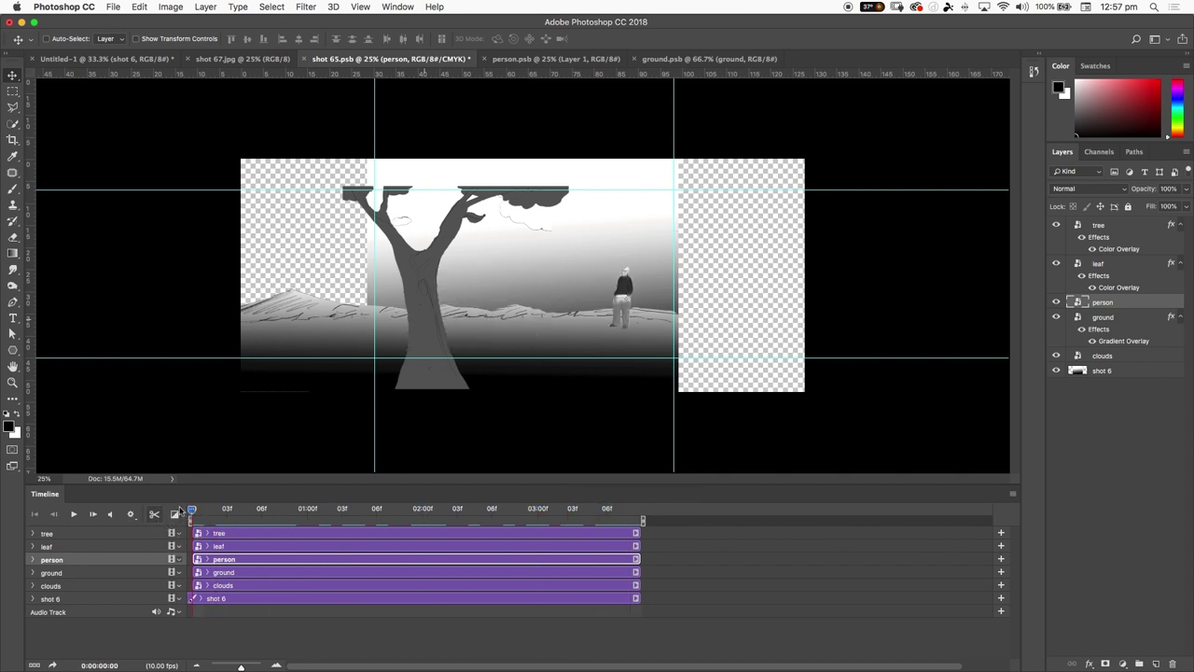
- Move the tree right and slightly up at the last frame, clear of the person, and scrub back to the start
{"action": "left_click", "coordinate": [82, 535]}
{"action": "left_click", "coordinate": [82, 545], "text": "shift"}
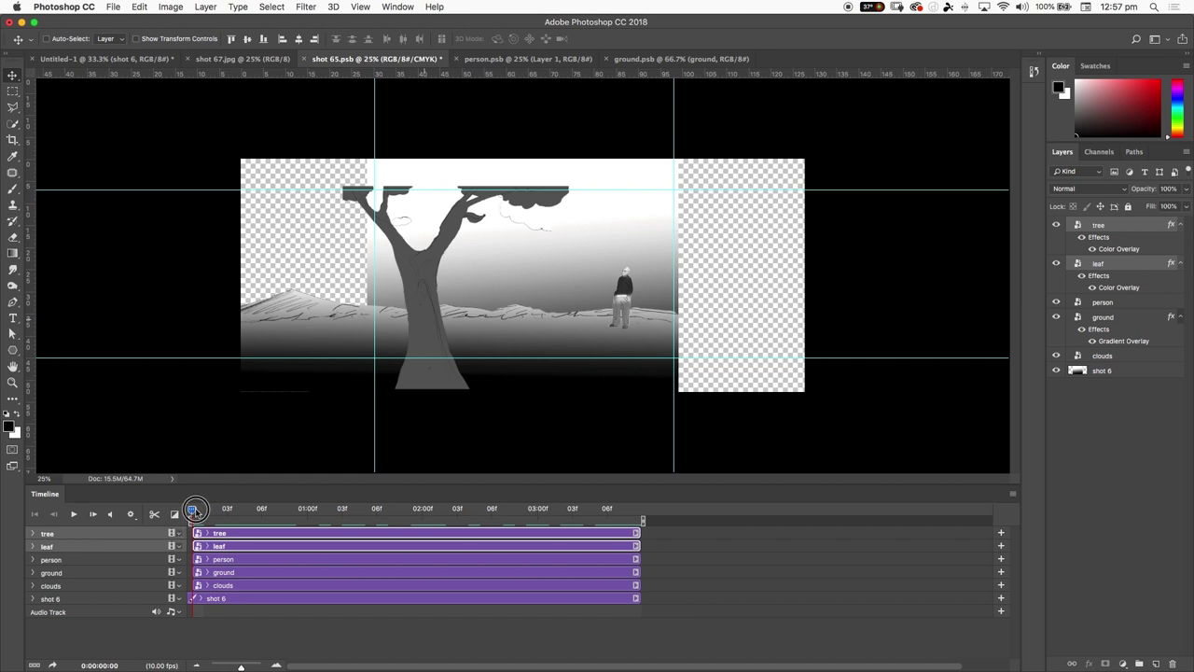
{"action": "left_click", "coordinate": [89, 538]}
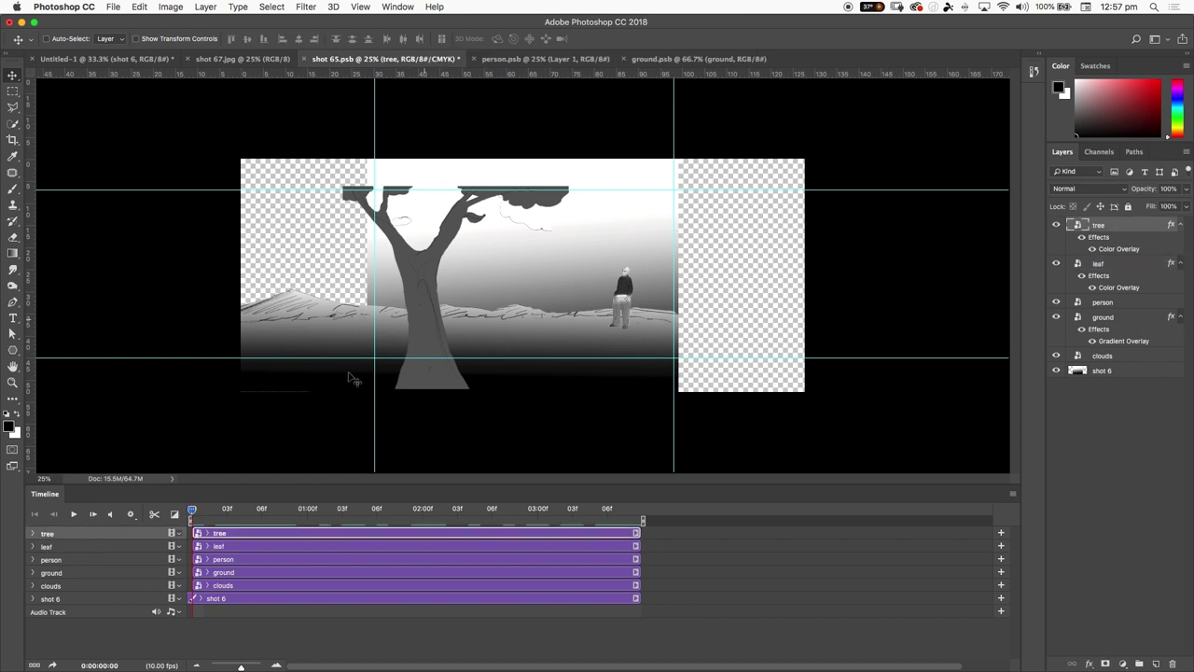
{"action": "left_click_drag", "start_coordinate": [223, 516], "coordinate": [673, 529]}
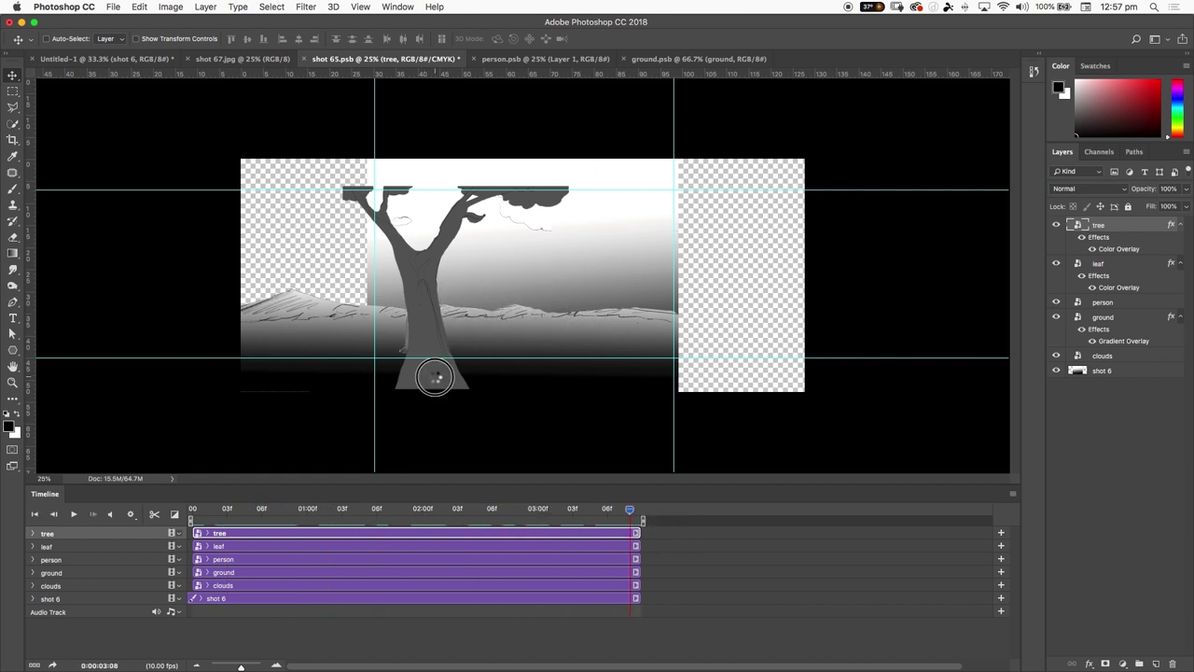
{"action": "left_click_drag", "start_coordinate": [432, 376], "coordinate": [514, 367]}
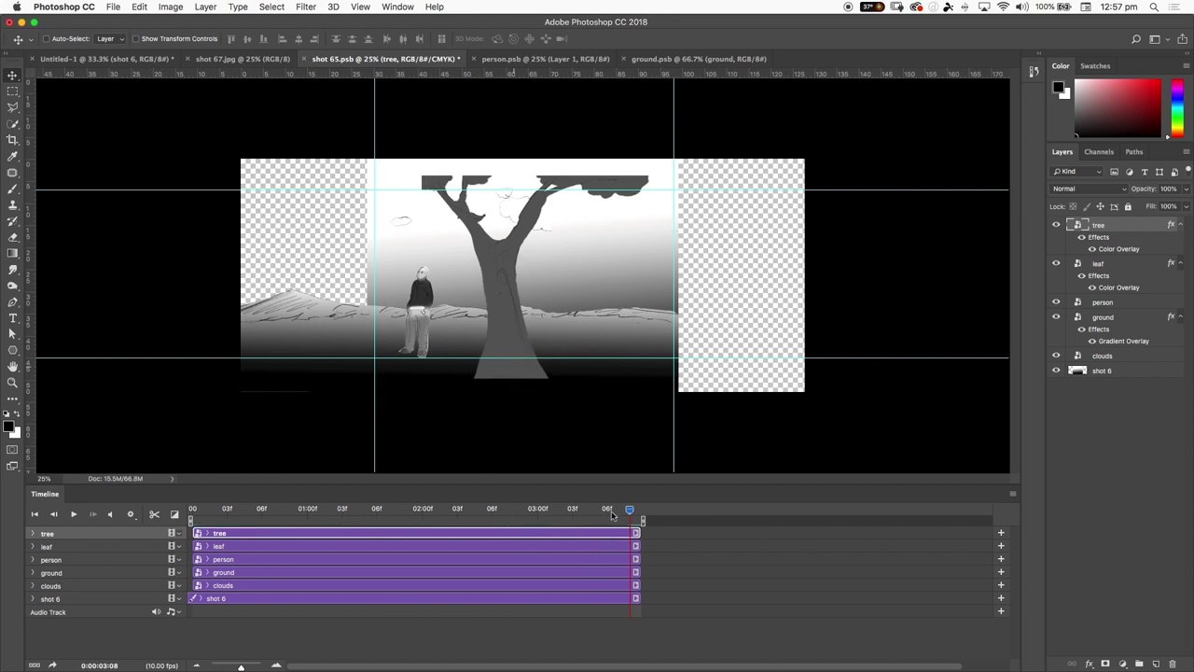
{"action": "left_click_drag", "start_coordinate": [612, 513], "coordinate": [121, 522]}
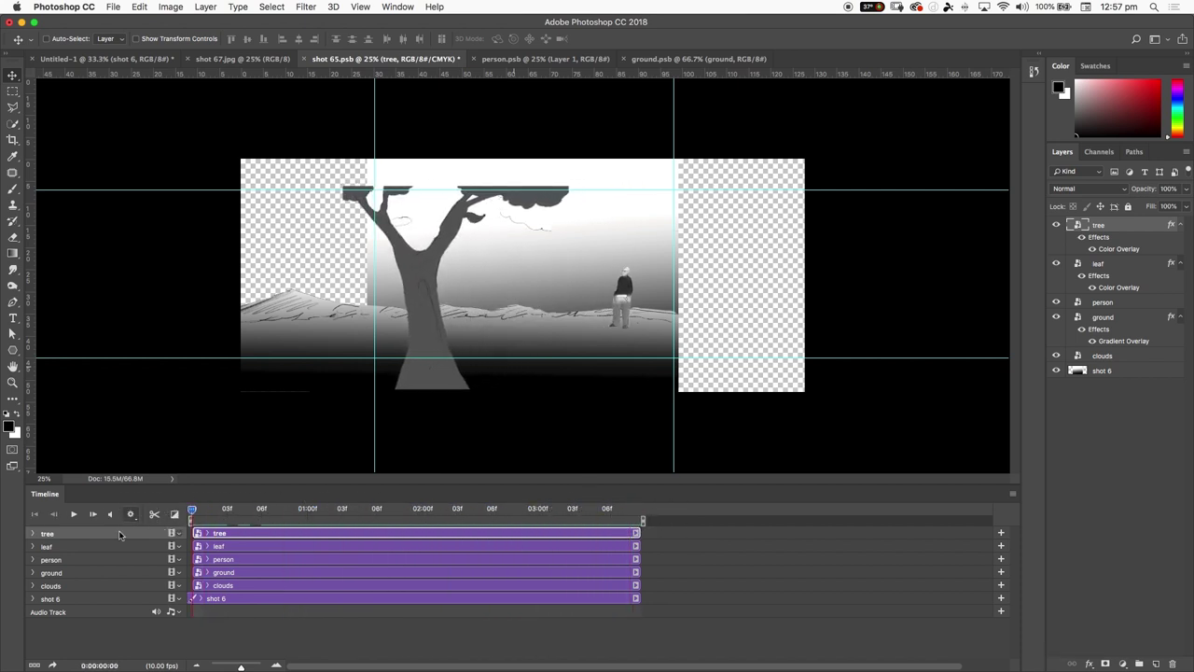
- Shift the ground layer to the right at the last frame, past the background's right edge, and scrub to check the motion
{"action": "left_click", "coordinate": [81, 575]}
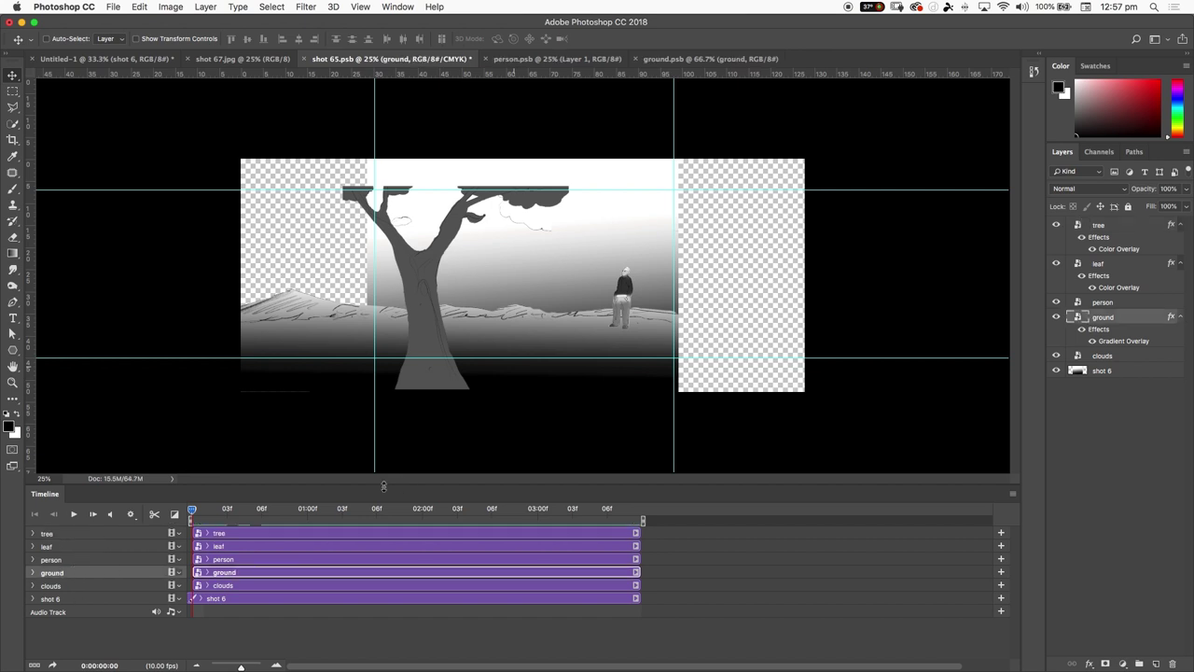
{"action": "left_click_drag", "start_coordinate": [199, 508], "coordinate": [141, 535]}
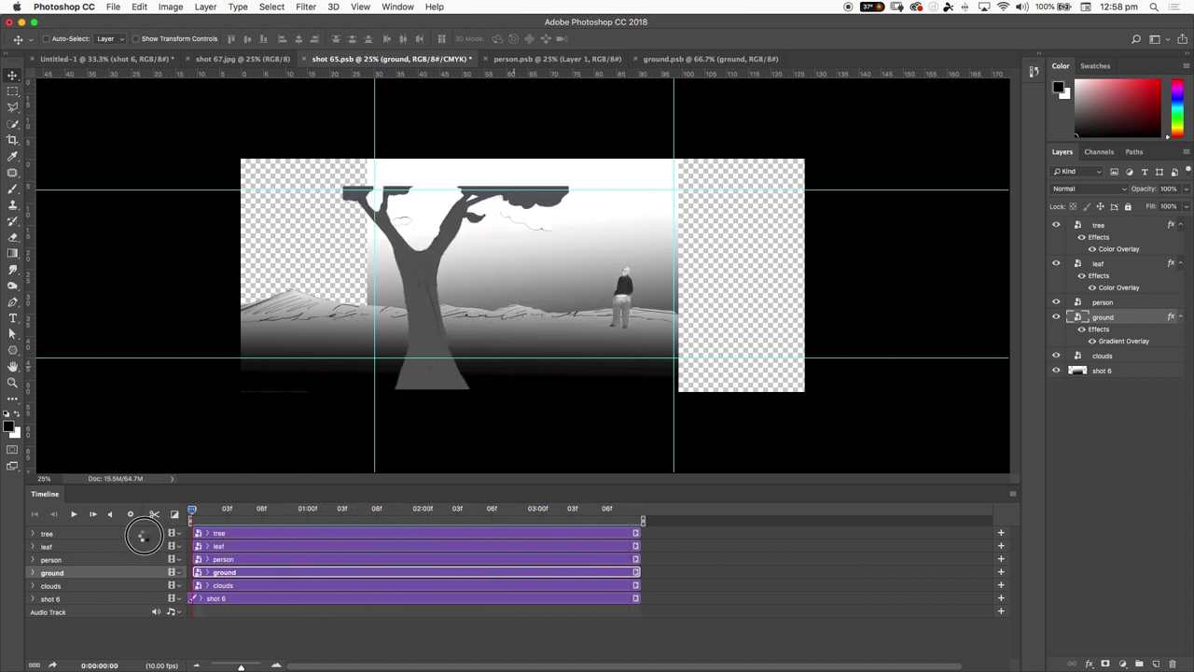
{"action": "left_click", "coordinate": [308, 509]}
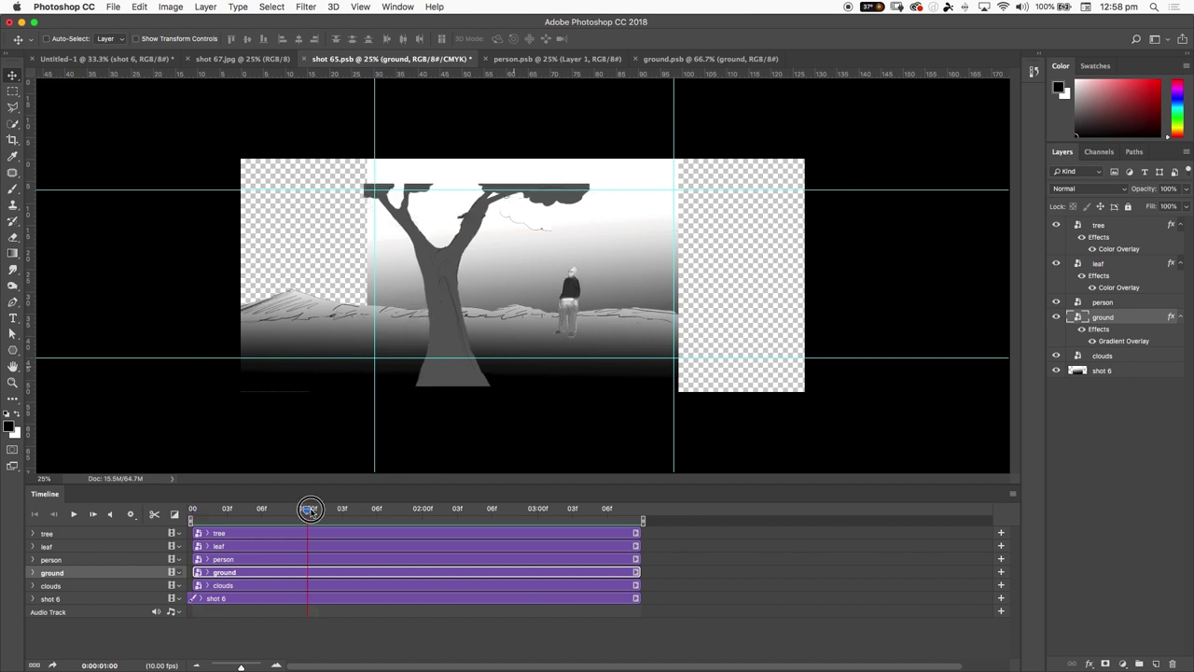
{"action": "left_click_drag", "start_coordinate": [182, 509], "coordinate": [728, 532]}
{"action": "left_click_drag", "start_coordinate": [584, 331], "coordinate": [622, 334]}
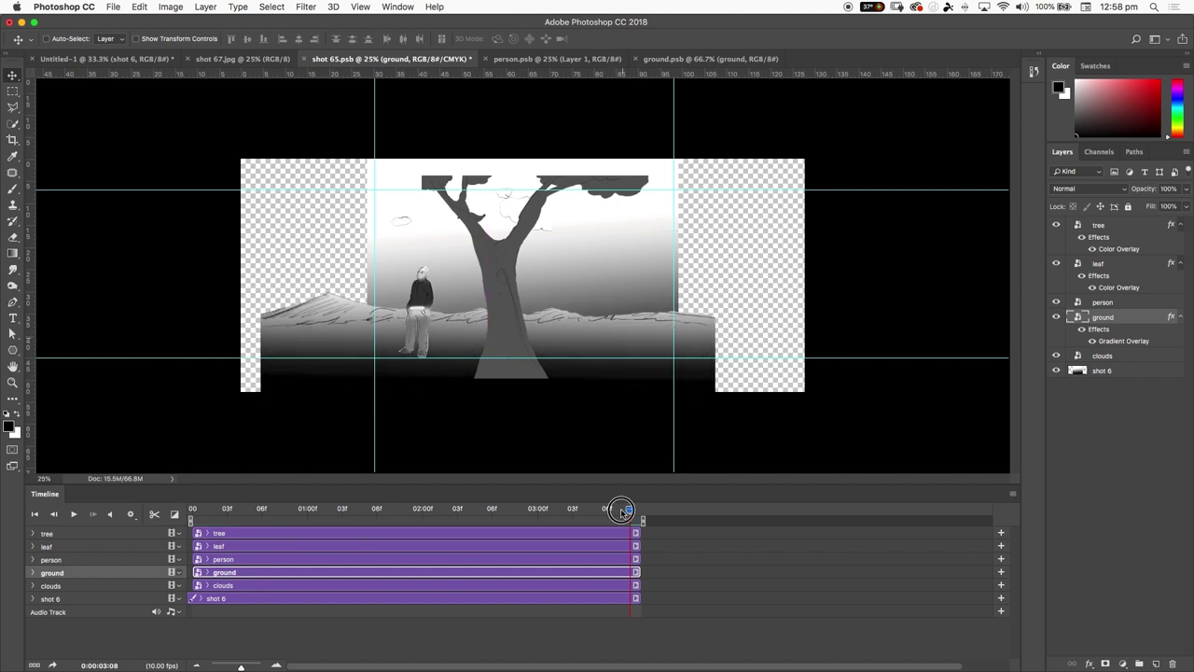
{"action": "left_click_drag", "start_coordinate": [623, 509], "coordinate": [660, 535]}
- Move the clouds to the background's right edge at the first frame and slightly farther right at the last frame
{"action": "left_click", "coordinate": [1101, 356]}
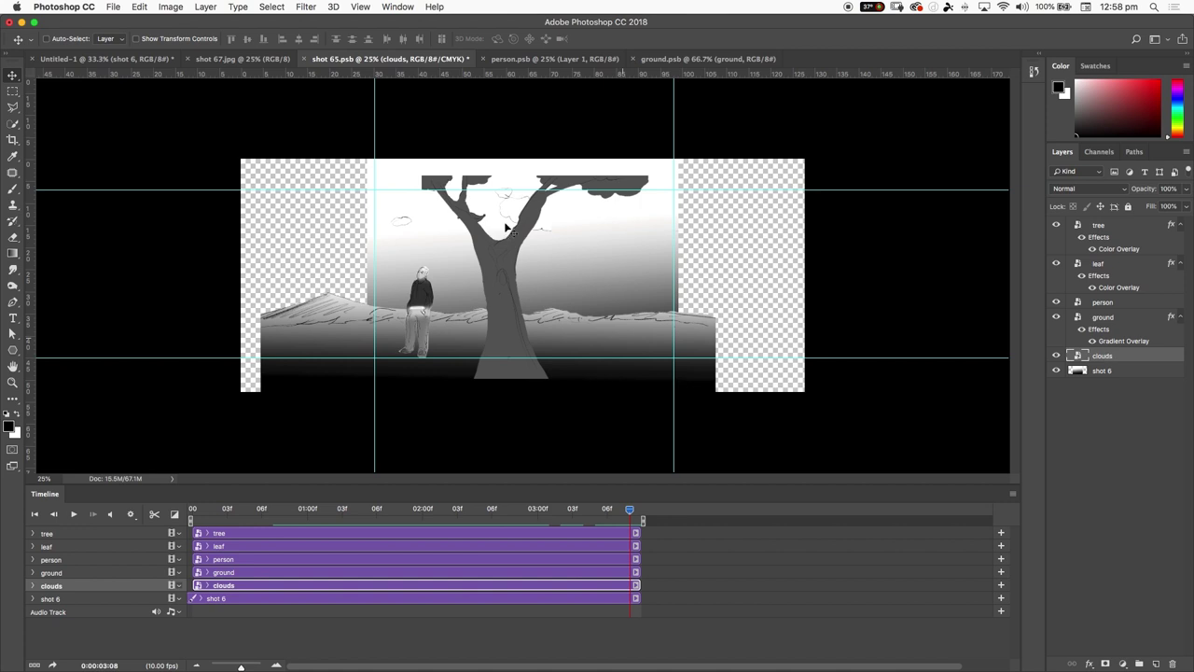
{"action": "left_click_drag", "start_coordinate": [605, 508], "coordinate": [37, 536]}
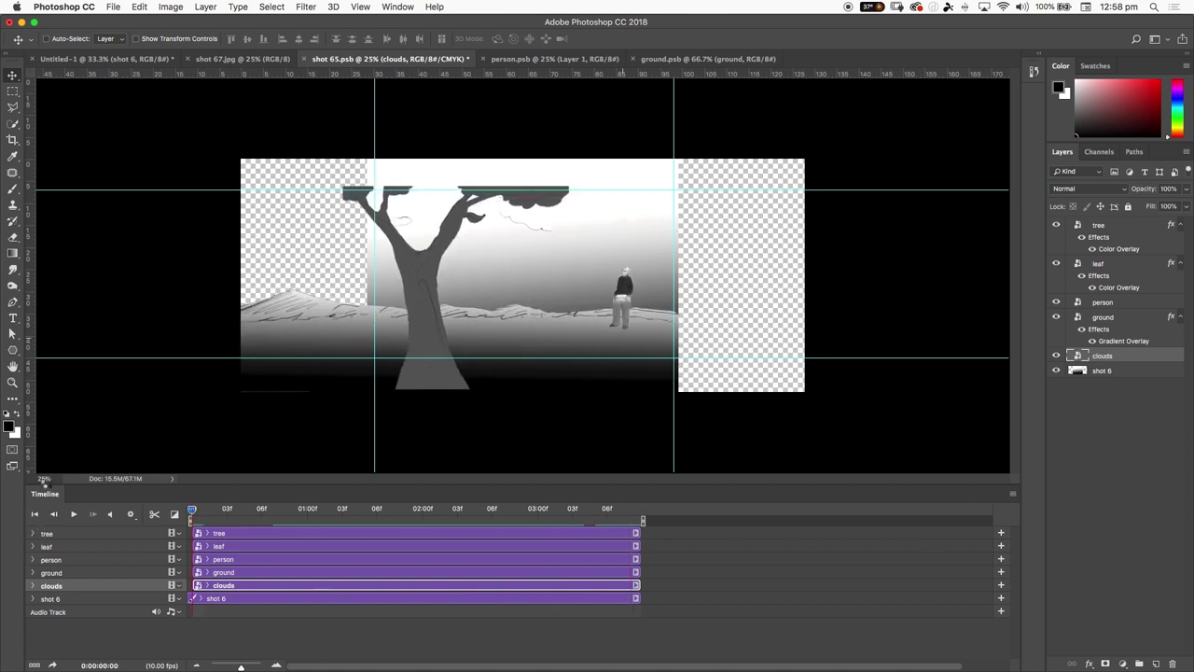
{"action": "left_click_drag", "start_coordinate": [522, 215], "coordinate": [658, 214]}
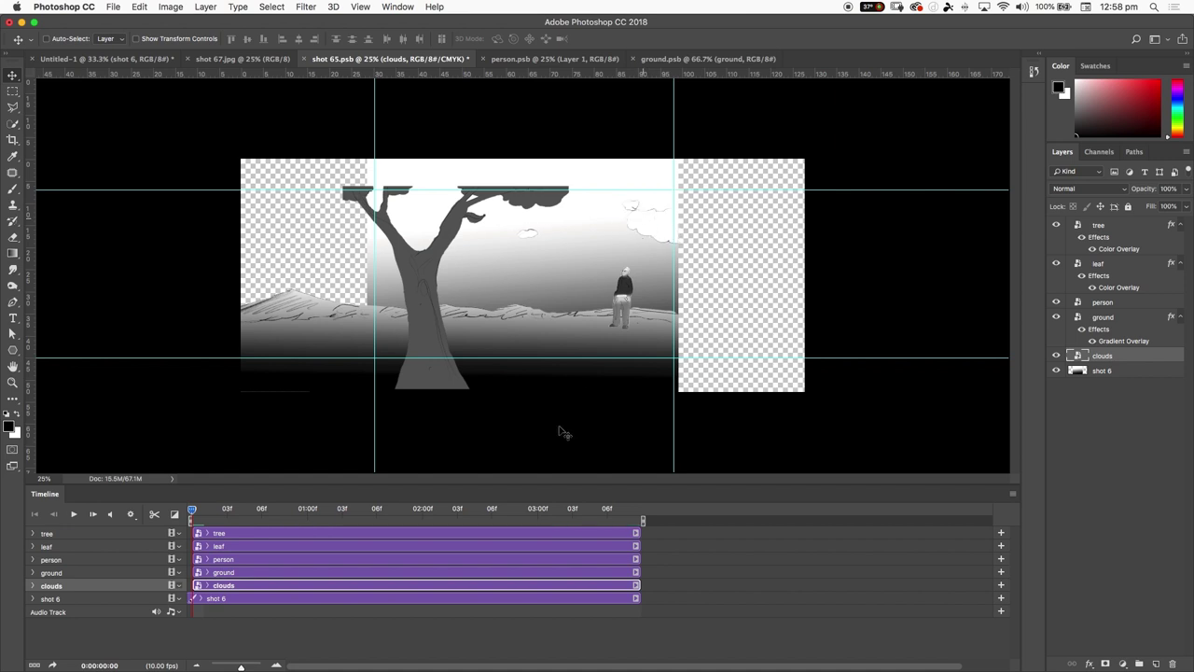
{"action": "left_click_drag", "start_coordinate": [207, 514], "coordinate": [677, 432]}
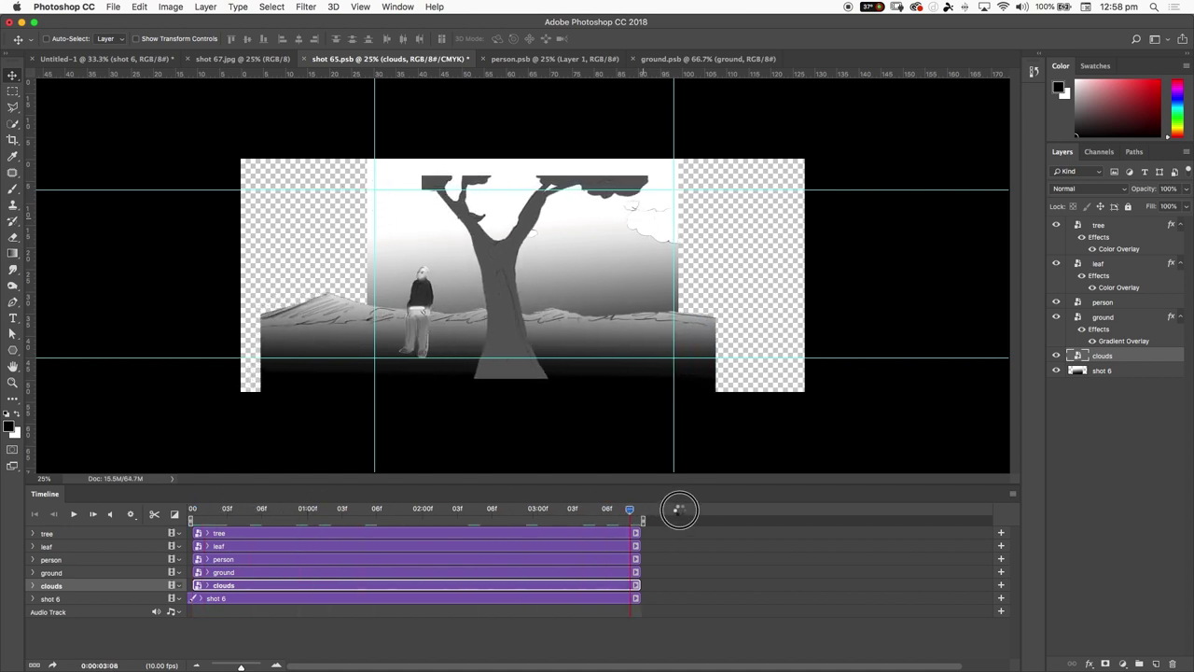
{"action": "mouse_move", "coordinate": [659, 239]}
{"action": "left_mouse_down"}
{"action": "mouse_move", "coordinate": [653, 227]}
{"action": "mouse_move", "coordinate": [680, 231]}
{"action": "left_mouse_up"}
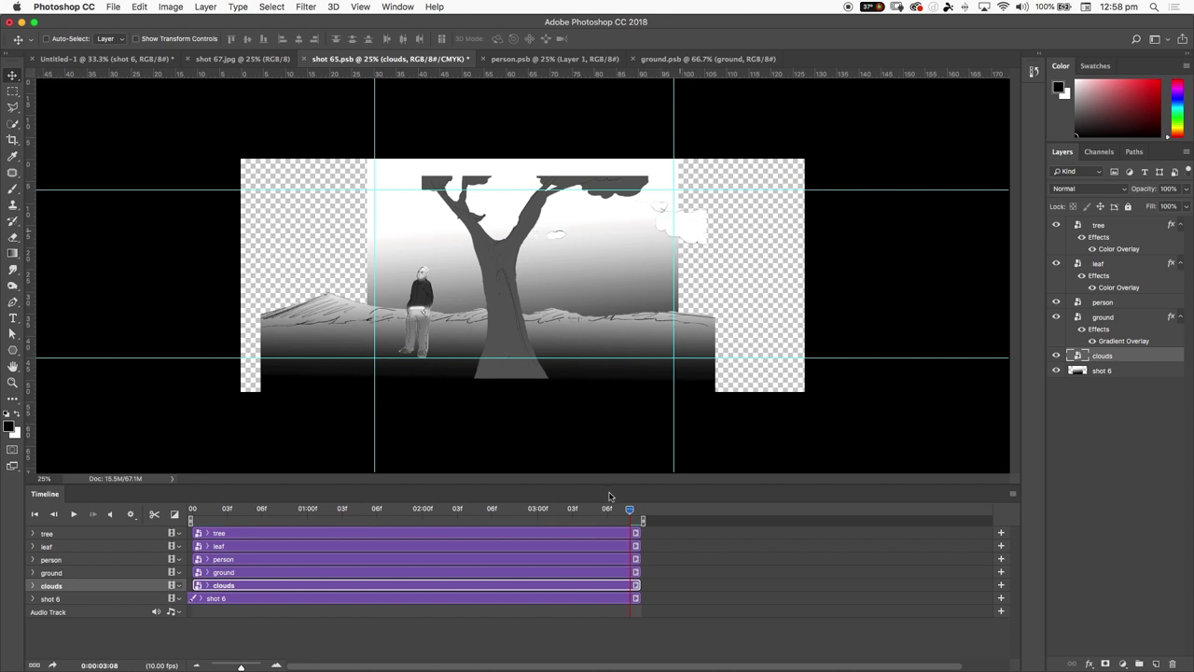
{"action": "left_click_drag", "start_coordinate": [608, 508], "coordinate": [702, 541]}
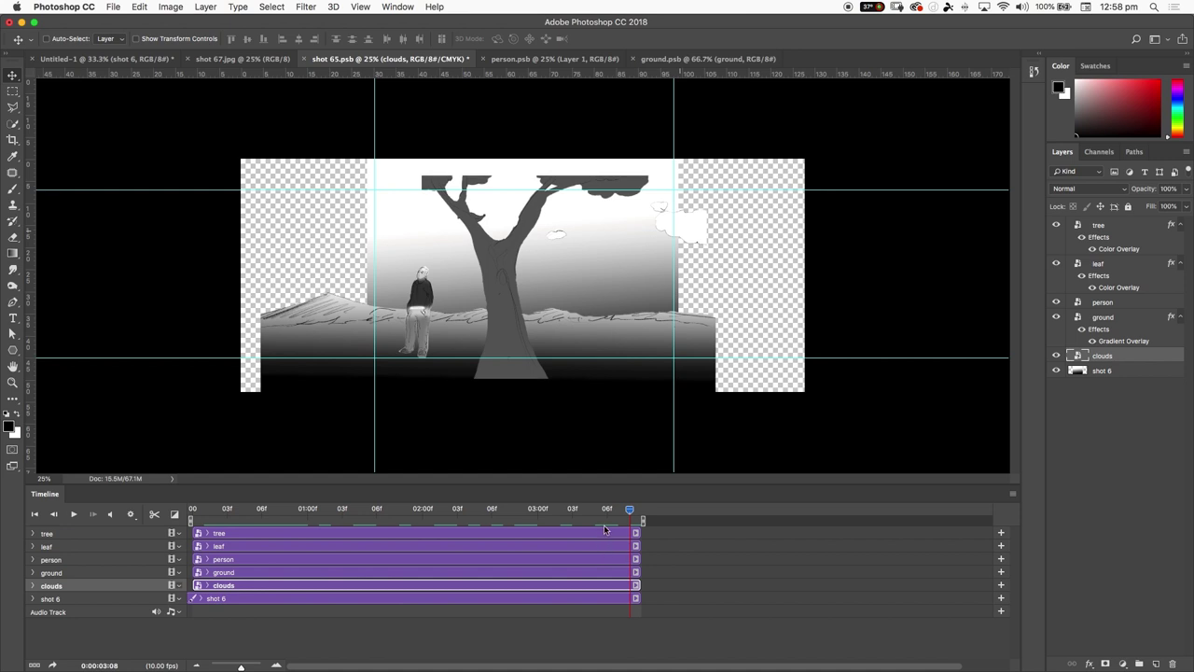
{"action": "left_click_drag", "start_coordinate": [602, 516], "coordinate": [80, 506]}
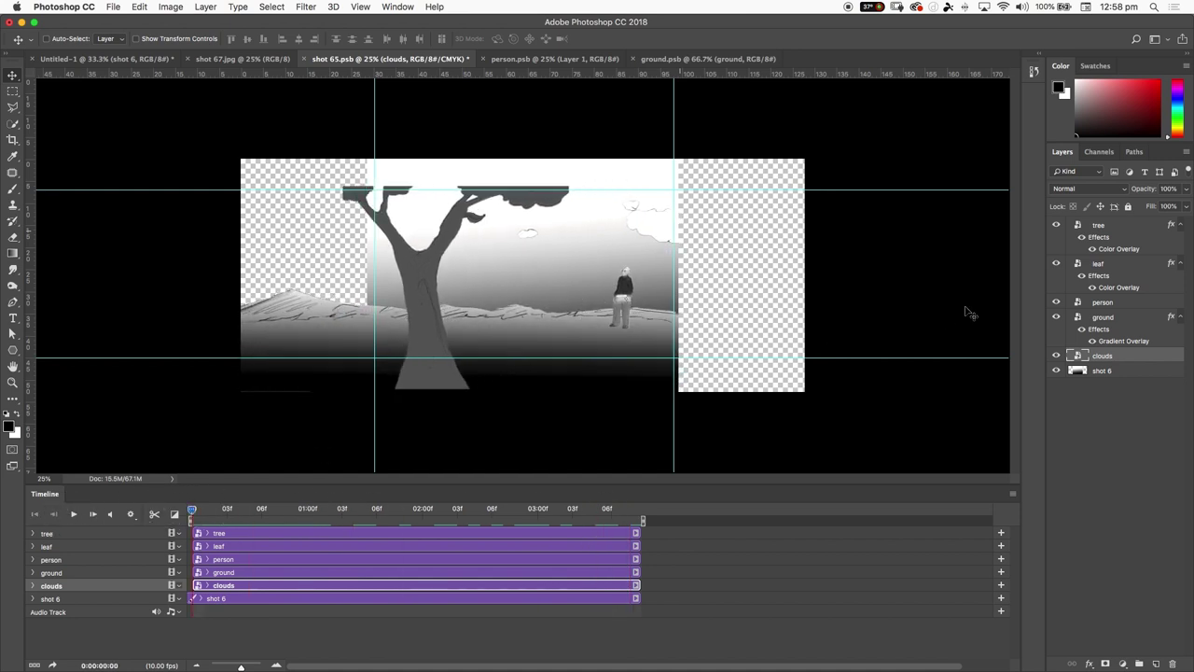
- At 0:00:00:05, rotate the leaf about 86° with Free Transform and move it down and right, away from the branch
{"action": "left_click", "coordinate": [1093, 274]}
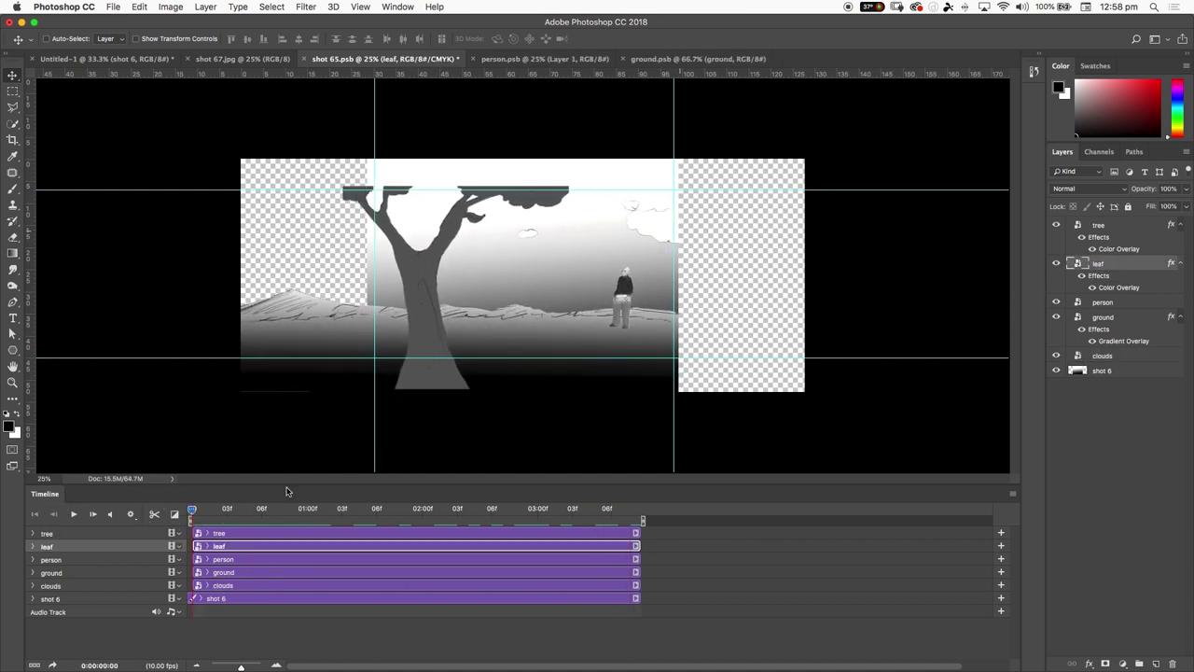
{"action": "left_click_drag", "start_coordinate": [232, 504], "coordinate": [249, 508]}
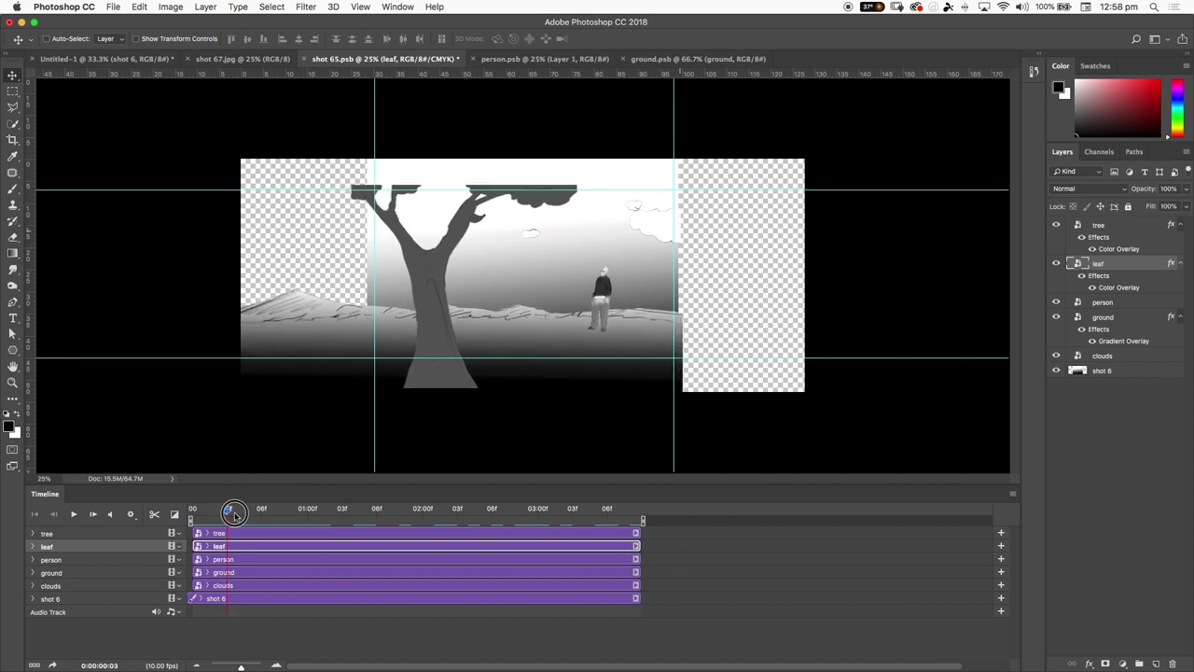
{"action": "key", "text": "super+t"}
{"action": "left_click_drag", "start_coordinate": [485, 224], "coordinate": [532, 266]}
{"action": "key", "text": "Return"}
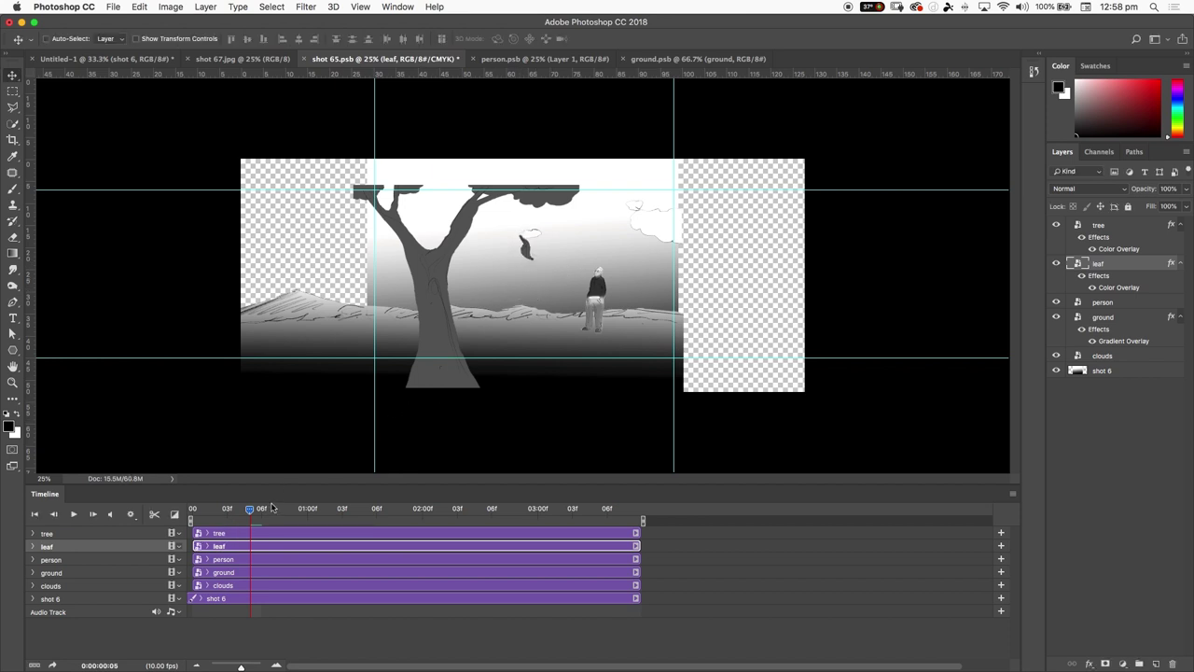
- At 0:00:01:03, rotate the leaf to about -20° with Free Transform and move it right, above the person's head
{"action": "left_click_drag", "start_coordinate": [249, 512], "coordinate": [342, 520]}
{"action": "key", "text": "super+t"}
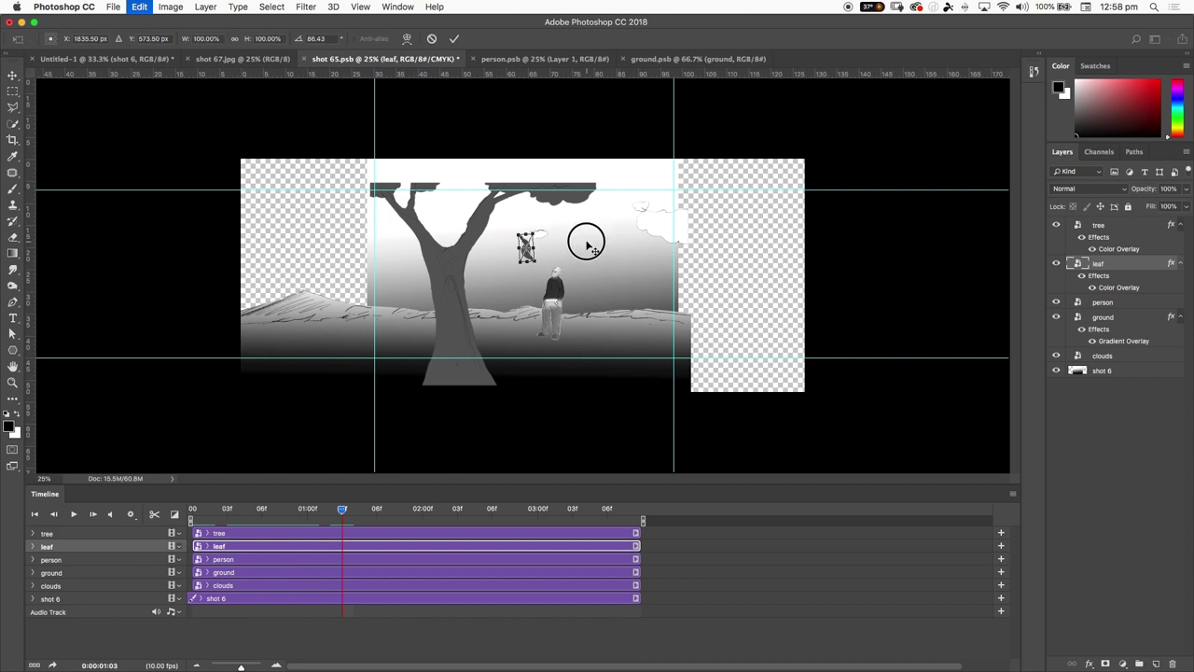
{"action": "left_click_drag", "start_coordinate": [586, 240], "coordinate": [557, 246]}
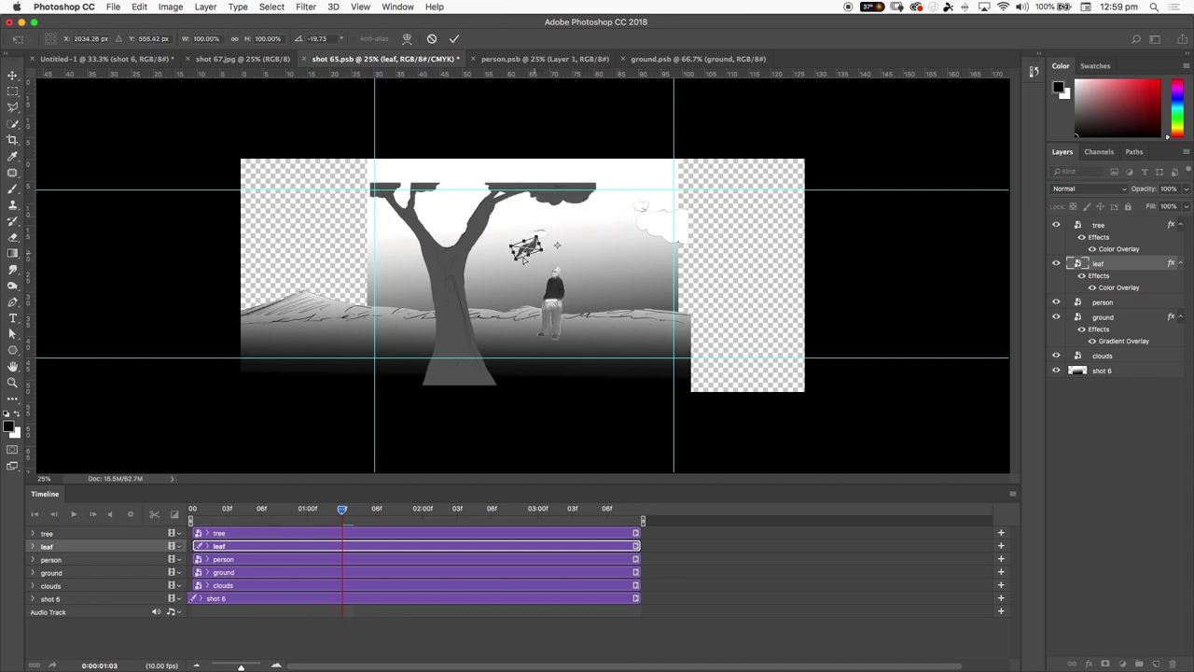
{"action": "key", "text": "super+equal"}
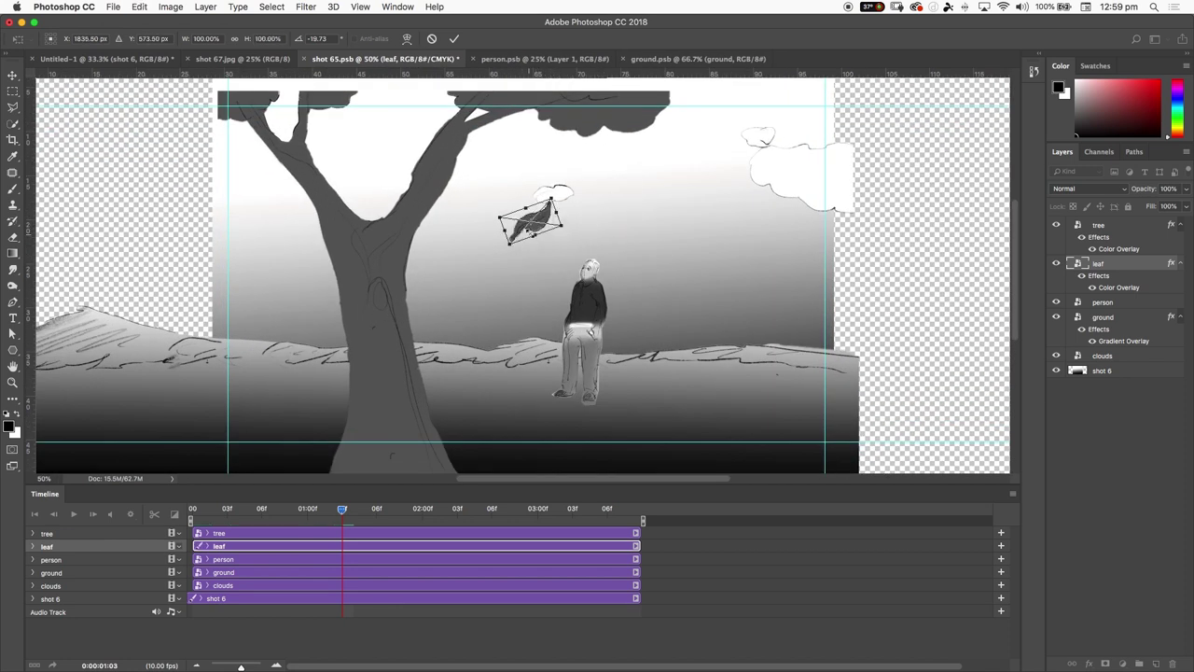
{"action": "left_click_drag", "start_coordinate": [536, 232], "coordinate": [595, 225]}
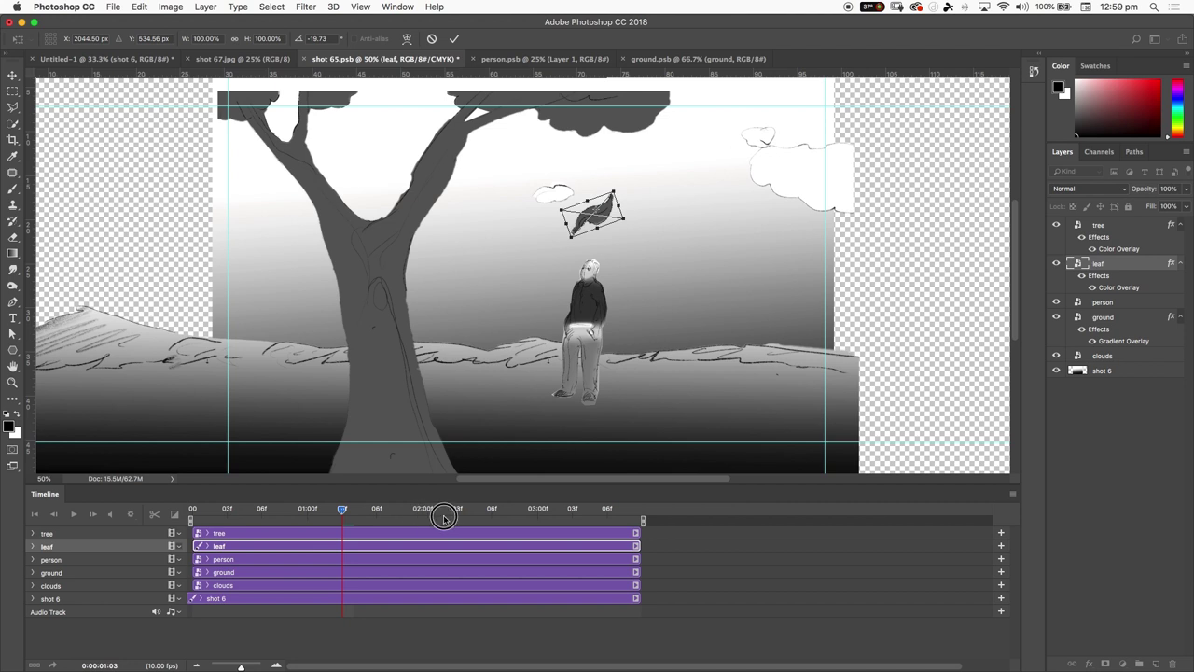
{"action": "key", "text": "Return"}
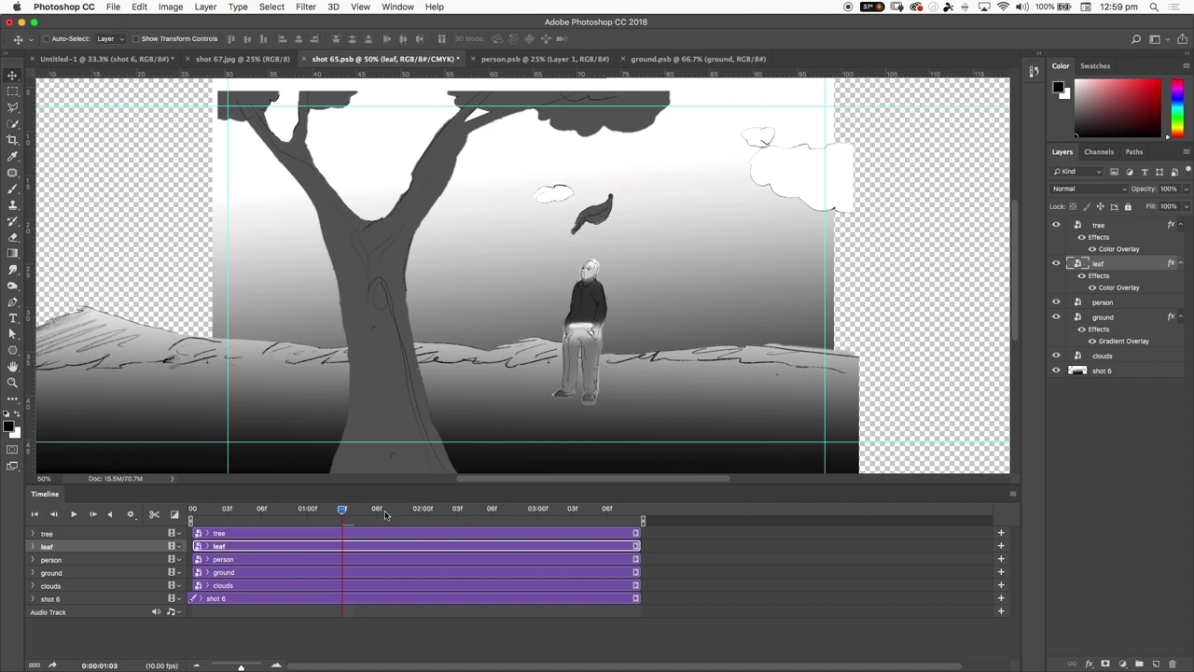
- At 0:00:02:02, rotate the leaf further counterclockwise with Free Transform and move it up and right, above the small cloud
{"action": "left_click_drag", "start_coordinate": [346, 512], "coordinate": [445, 509]}
{"action": "key", "text": "super+t"}
{"action": "left_click_drag", "start_coordinate": [634, 215], "coordinate": [574, 157]}
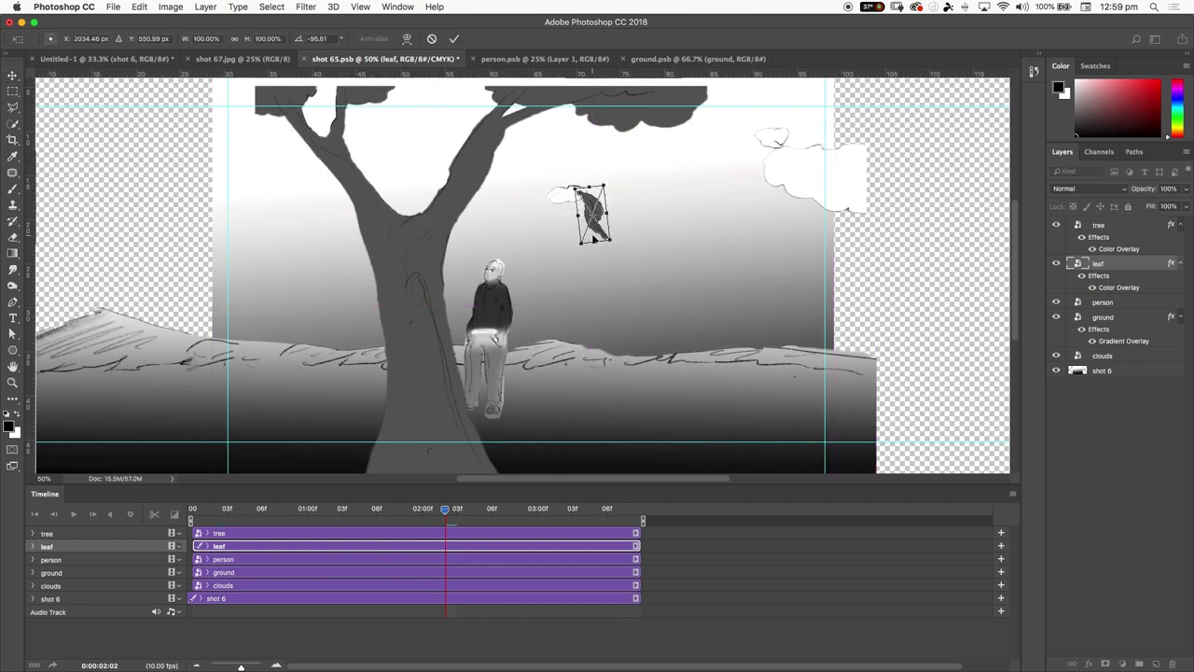
{"action": "left_click_drag", "start_coordinate": [593, 239], "coordinate": [655, 168]}
{"action": "key", "text": "Return"}
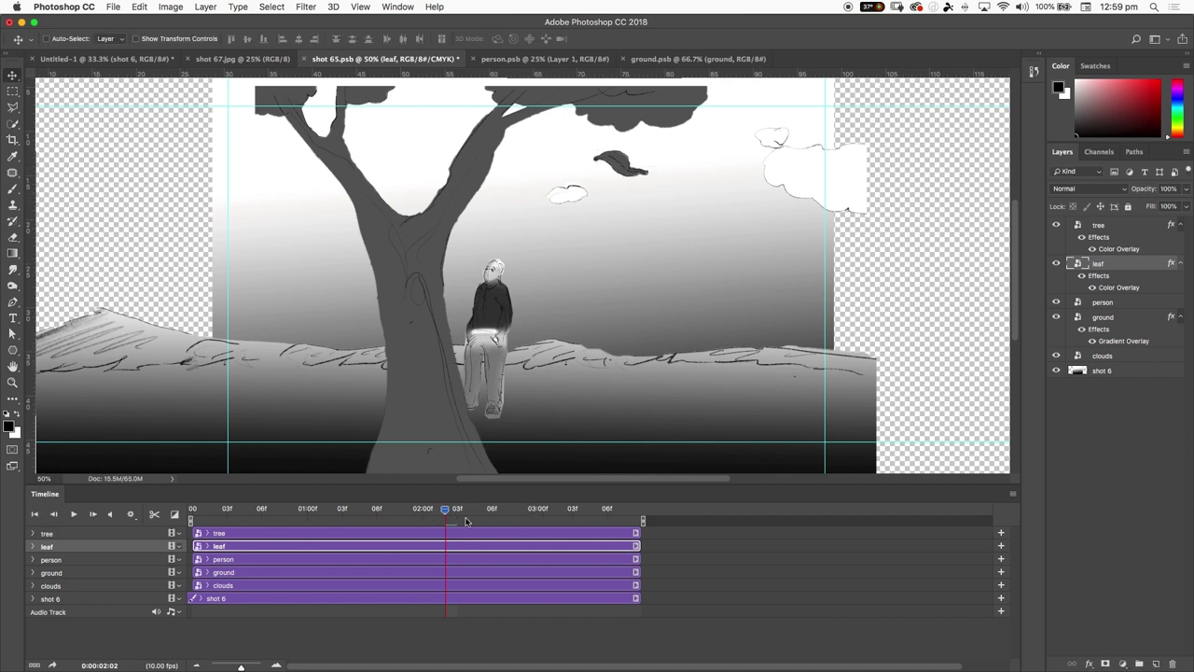
- At the last frame, move the leaf down to the ground's right edge, scrub the timeline and save the shot
{"action": "left_click_drag", "start_coordinate": [467, 521], "coordinate": [630, 519]}
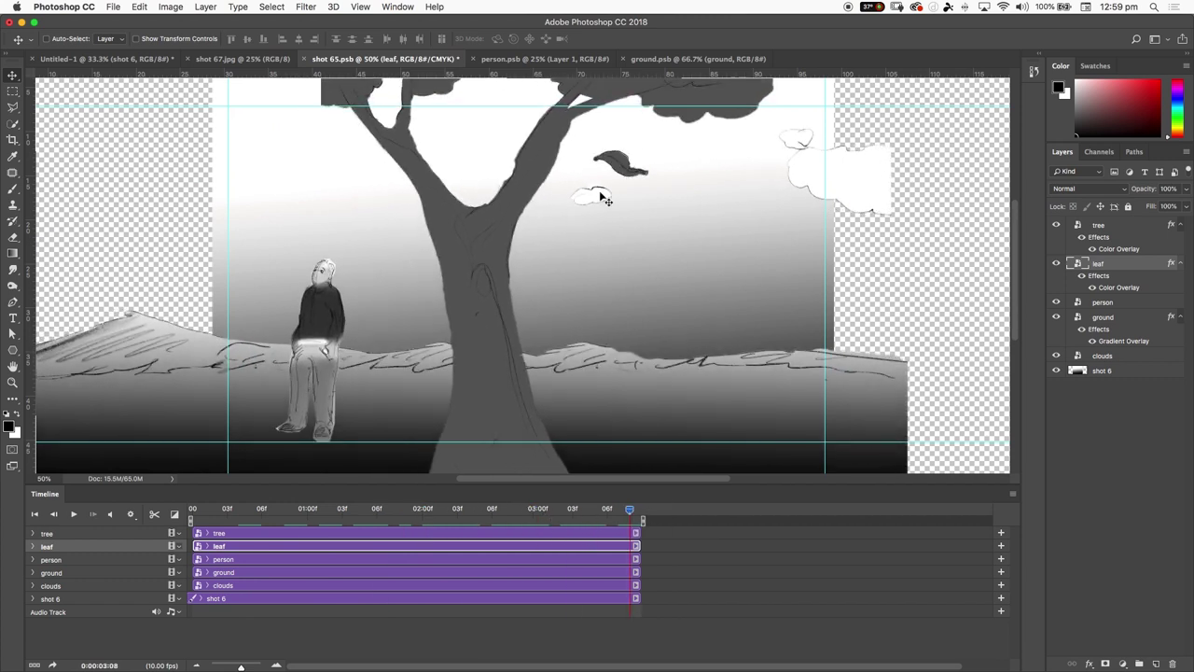
{"action": "left_click_drag", "start_coordinate": [620, 168], "coordinate": [776, 463]}
{"action": "key", "text": "super+t"}
{"action": "key", "text": "Return"}
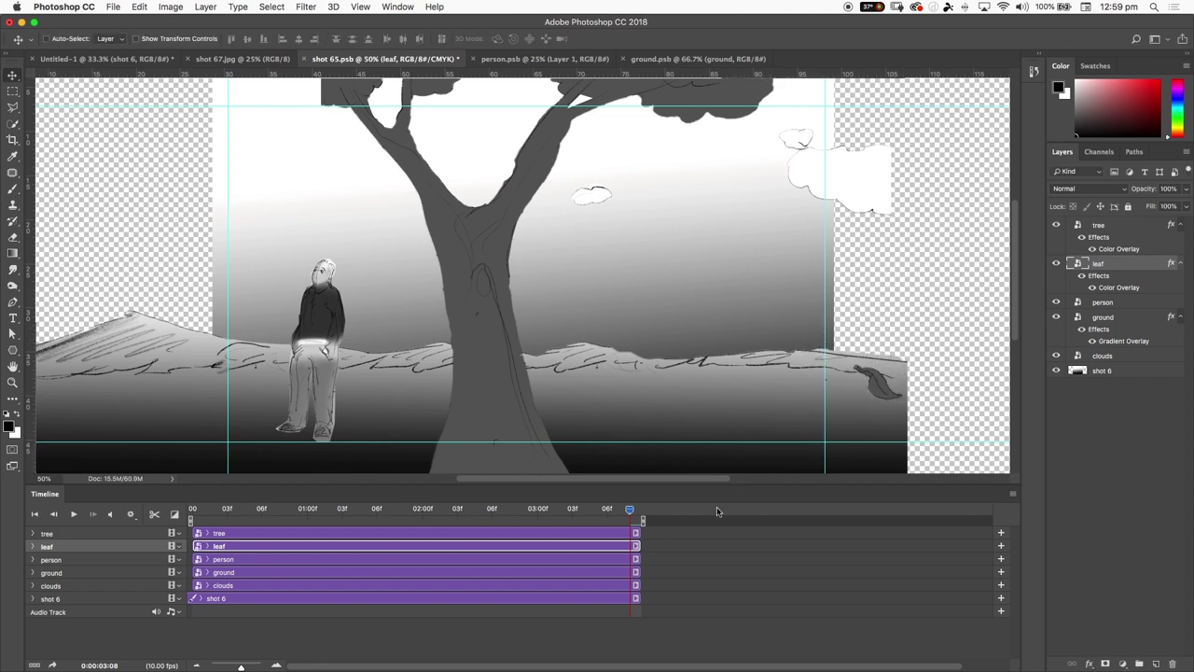
{"action": "left_click_drag", "start_coordinate": [617, 517], "coordinate": [735, 512]}
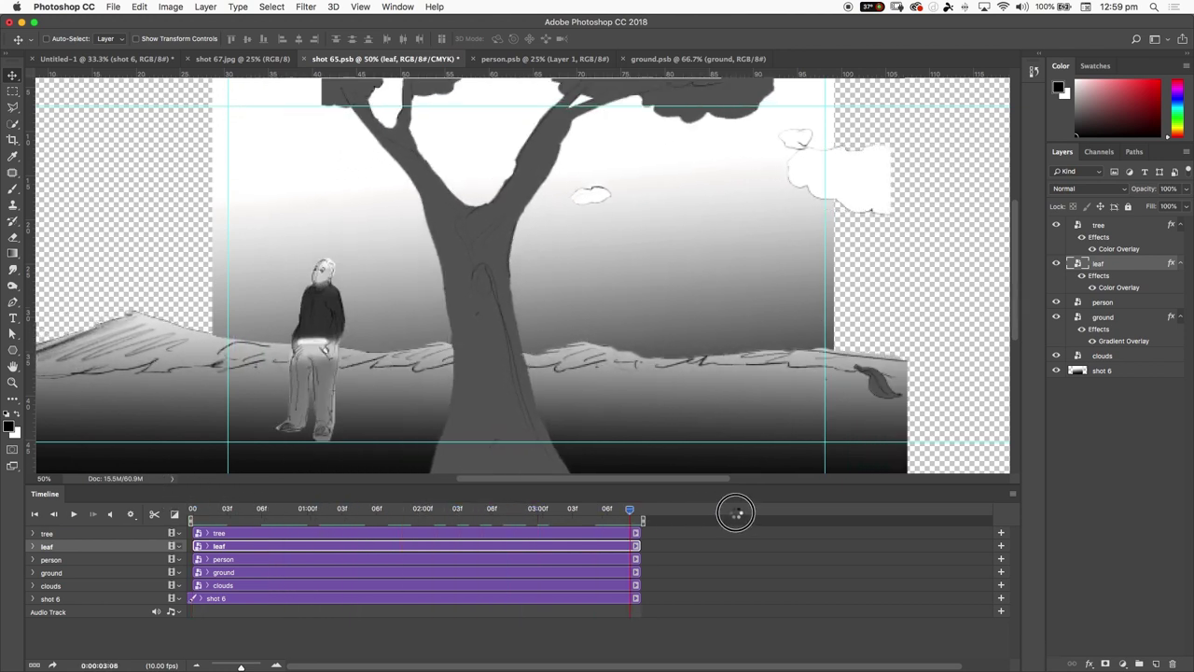
{"action": "key", "text": "super+minus"}
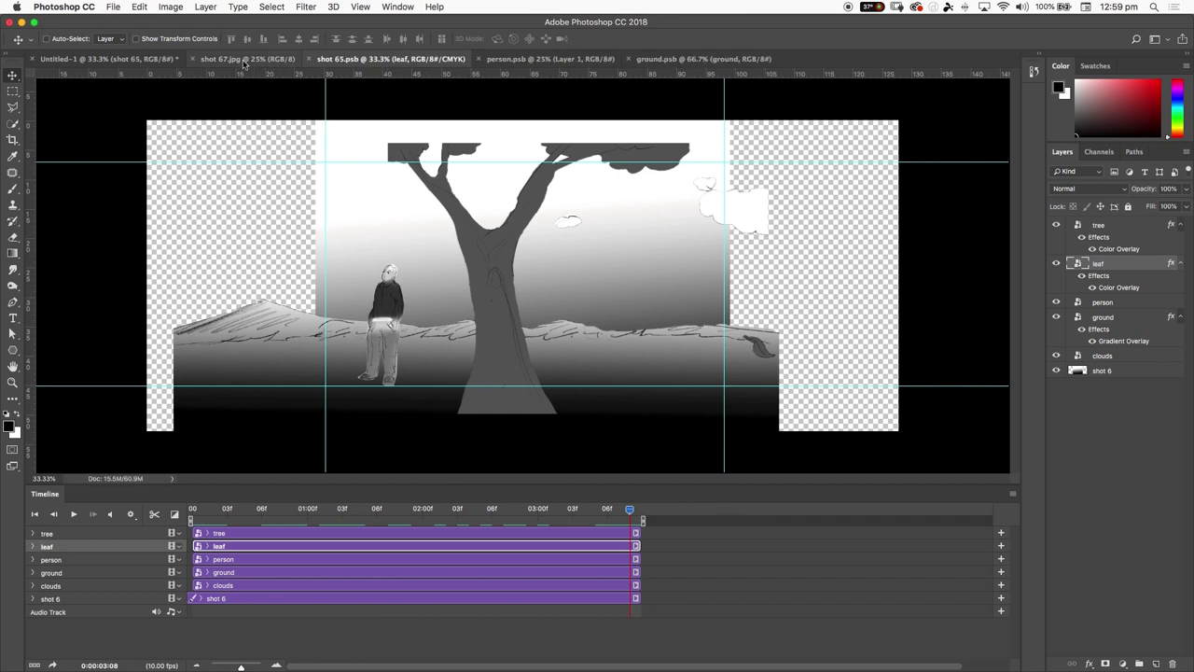
- Check the shot 65 clip in the Untitled-1 timeline and open the shot 1 smart object for reference
{"action": "left_click", "coordinate": [164, 61]}
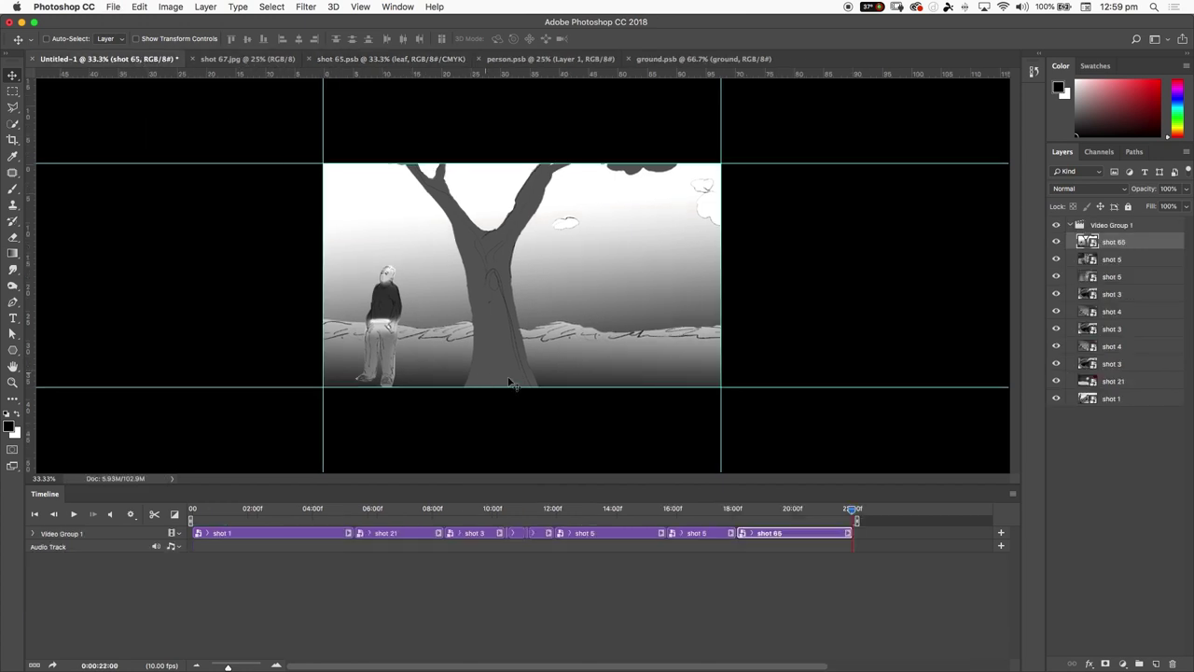
{"action": "left_click_drag", "start_coordinate": [840, 516], "coordinate": [859, 532]}
{"action": "double_click", "coordinate": [1087, 399]}
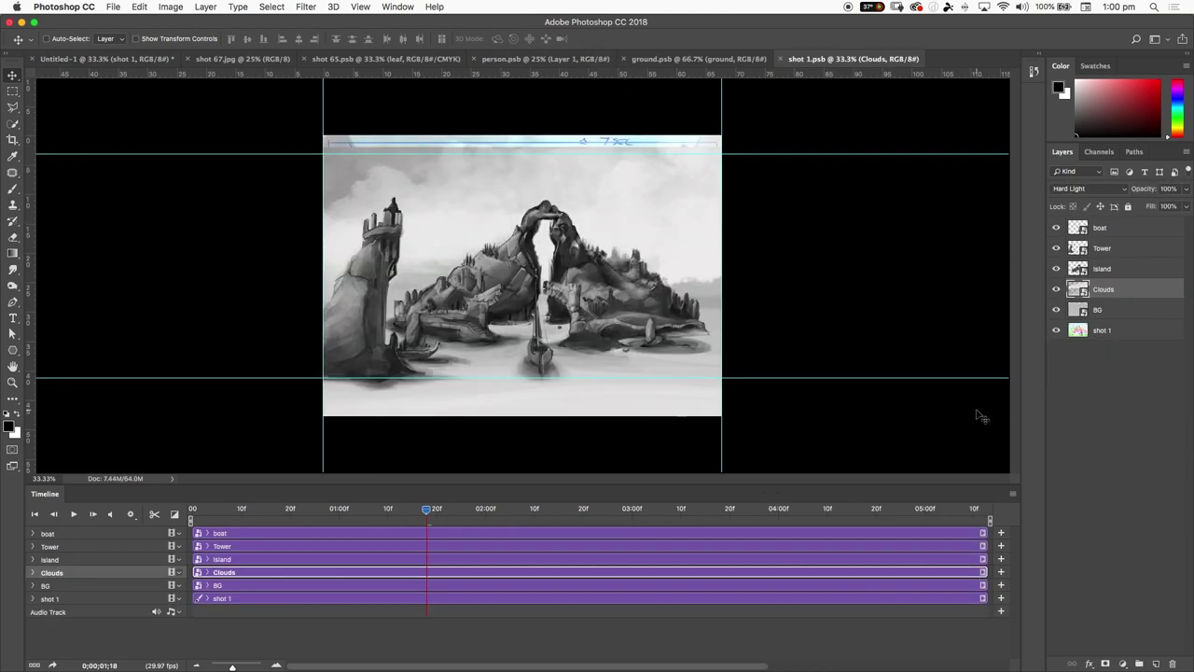
- Close ground.psb and reopen the shot 65 smart object from the Untitled-1 document
{"action": "left_click", "coordinate": [714, 59]}
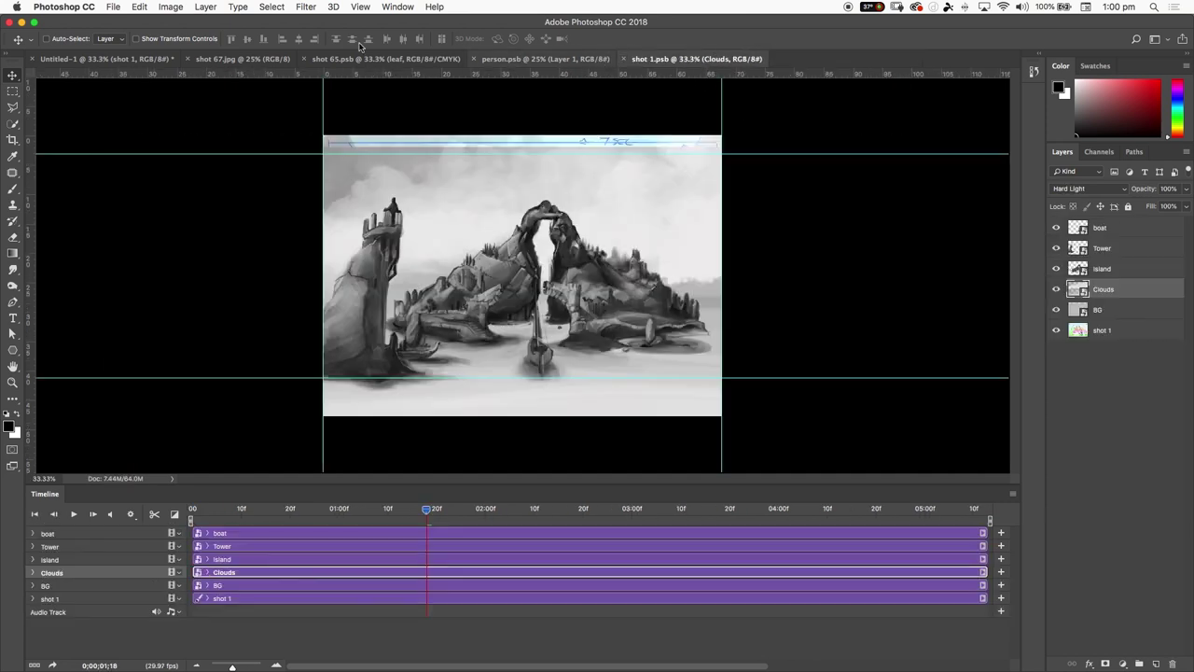
{"action": "left_click", "coordinate": [624, 58]}
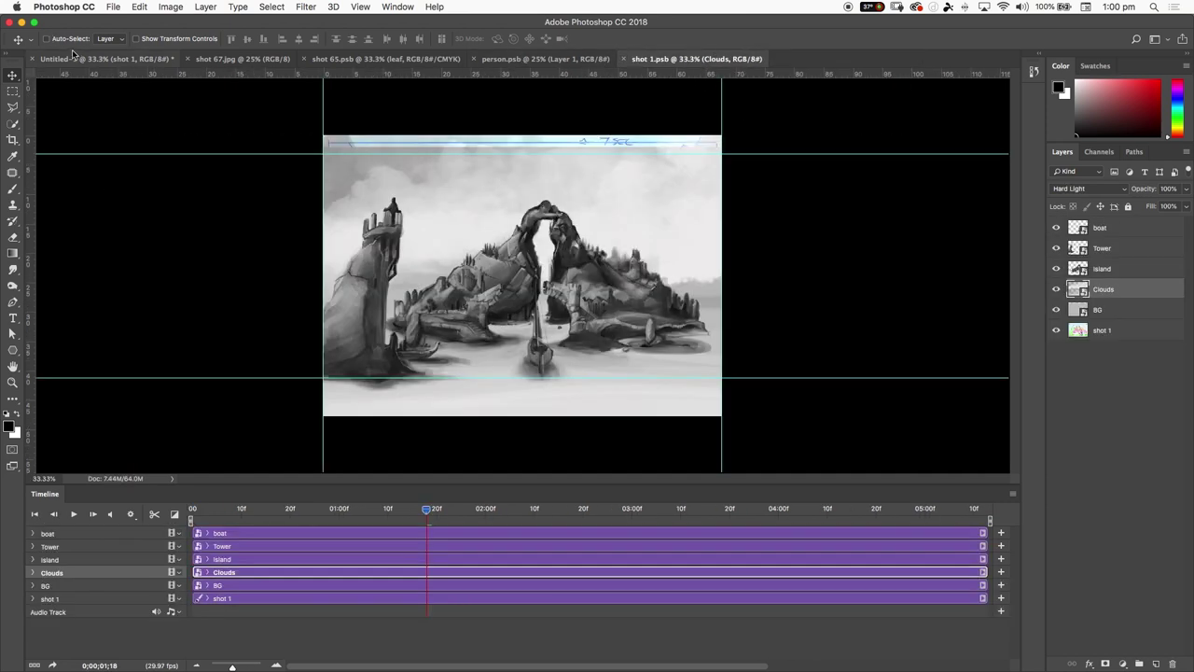
{"action": "left_click", "coordinate": [75, 61]}
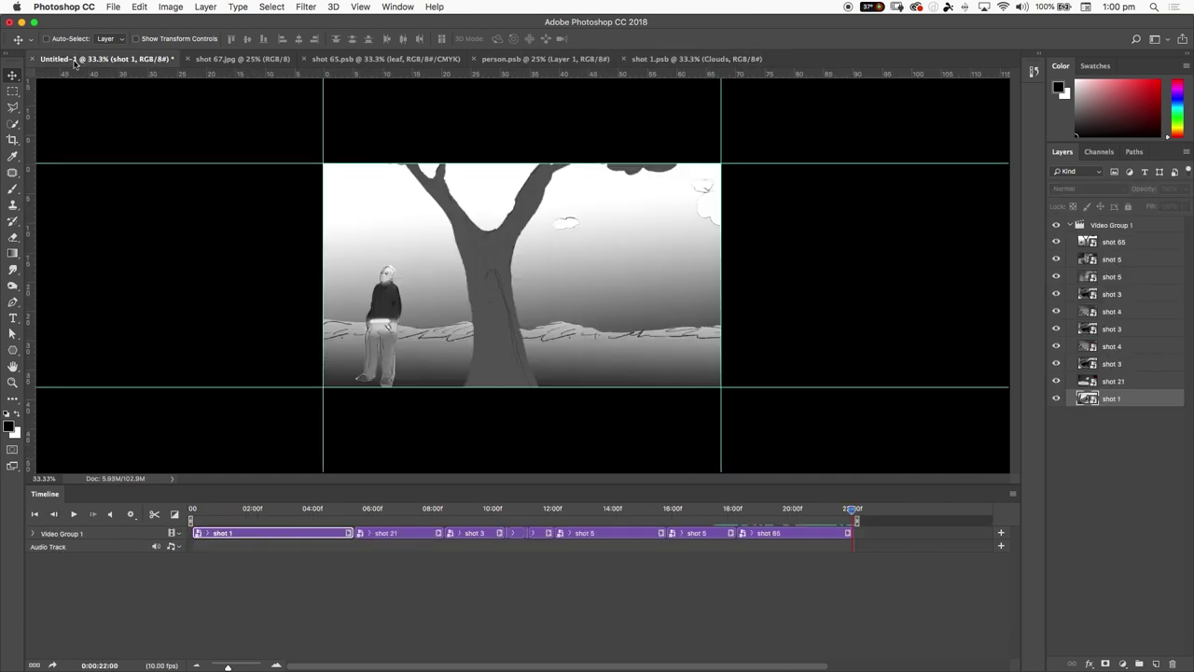
{"action": "left_click", "coordinate": [1135, 242]}
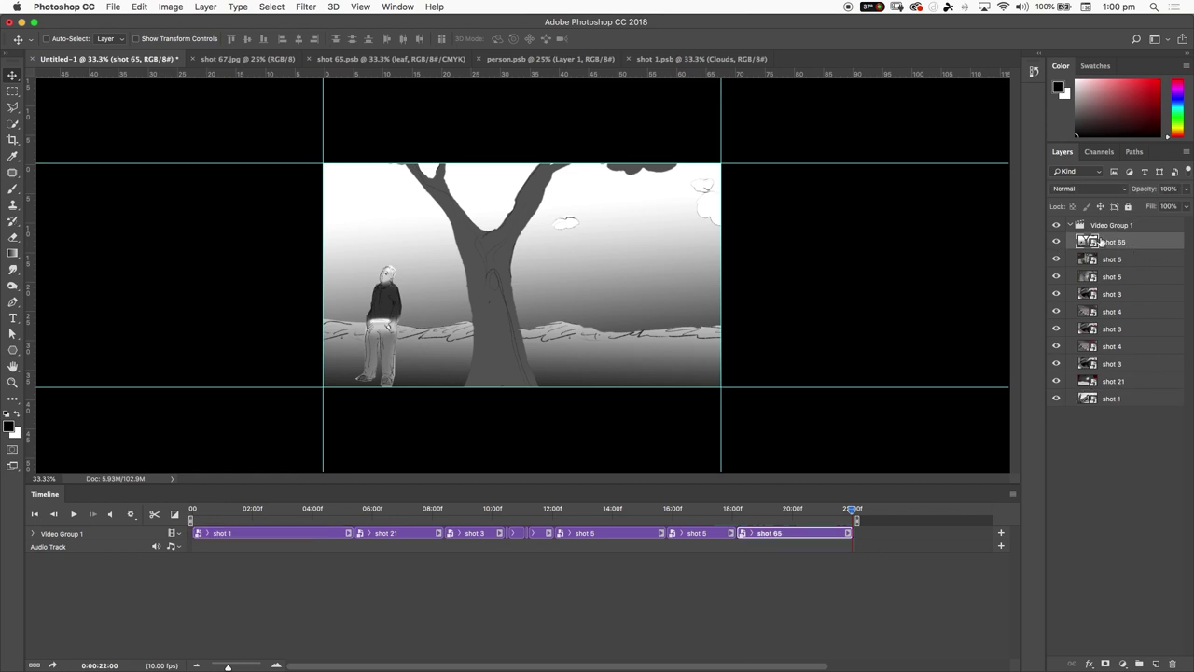
{"action": "double_click", "coordinate": [1084, 242]}
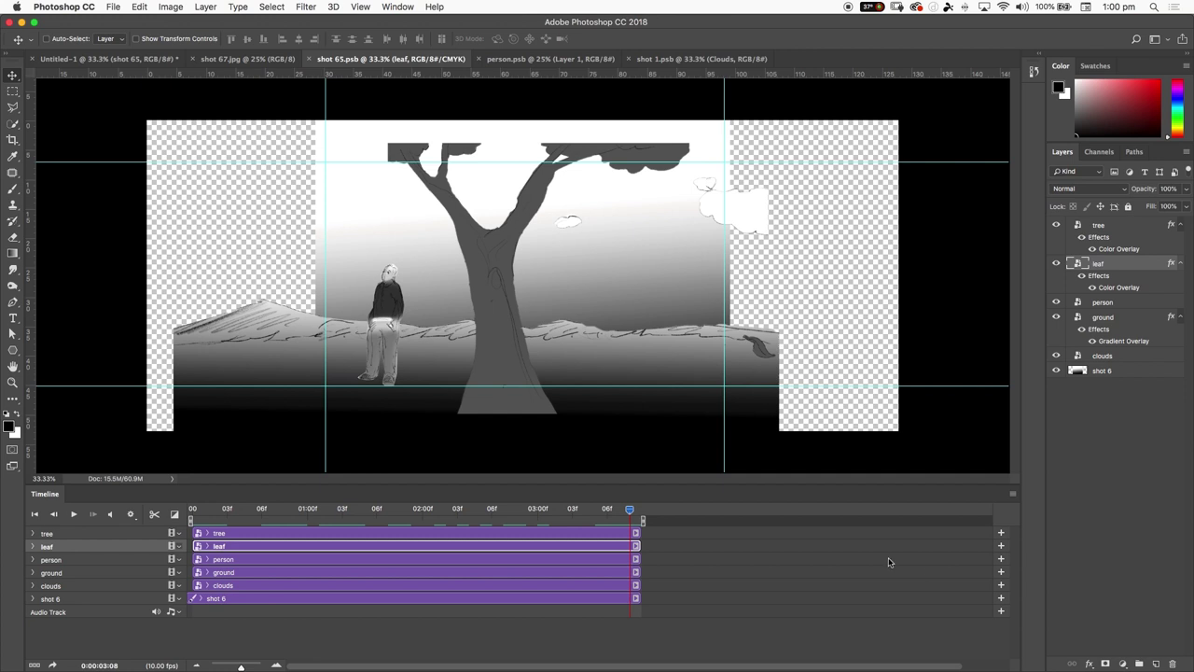
- At the first frame, enable Style keyframing for the tree layer
{"action": "left_click_drag", "start_coordinate": [624, 509], "coordinate": [41, 533]}
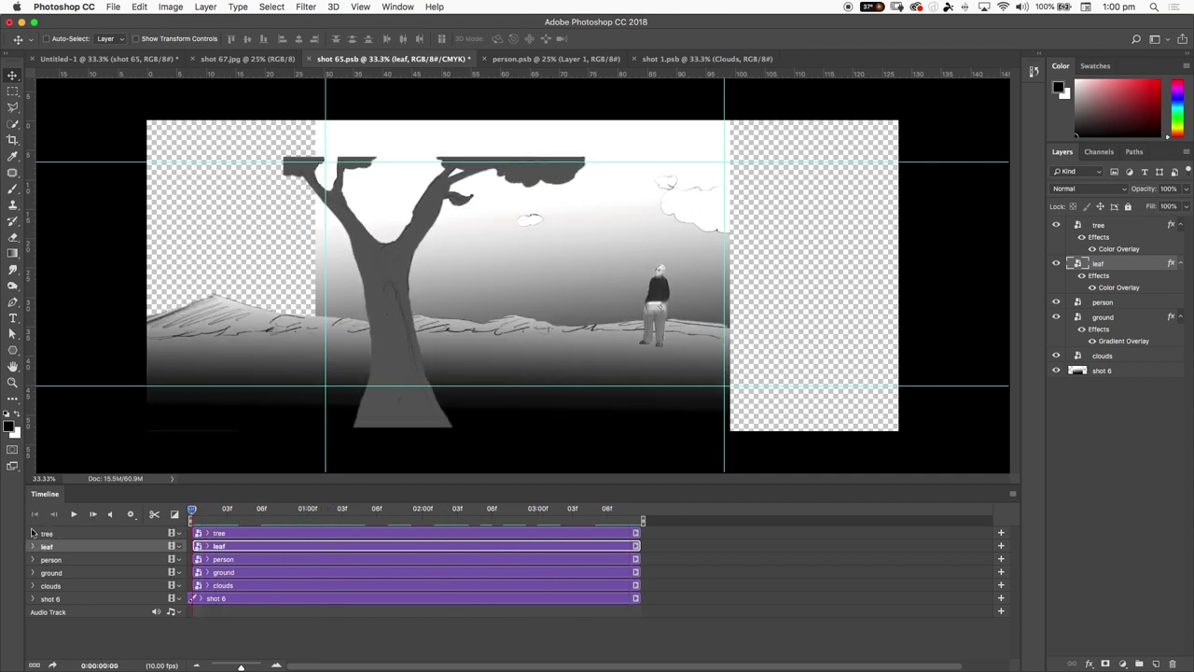
{"action": "left_click", "coordinate": [34, 533]}
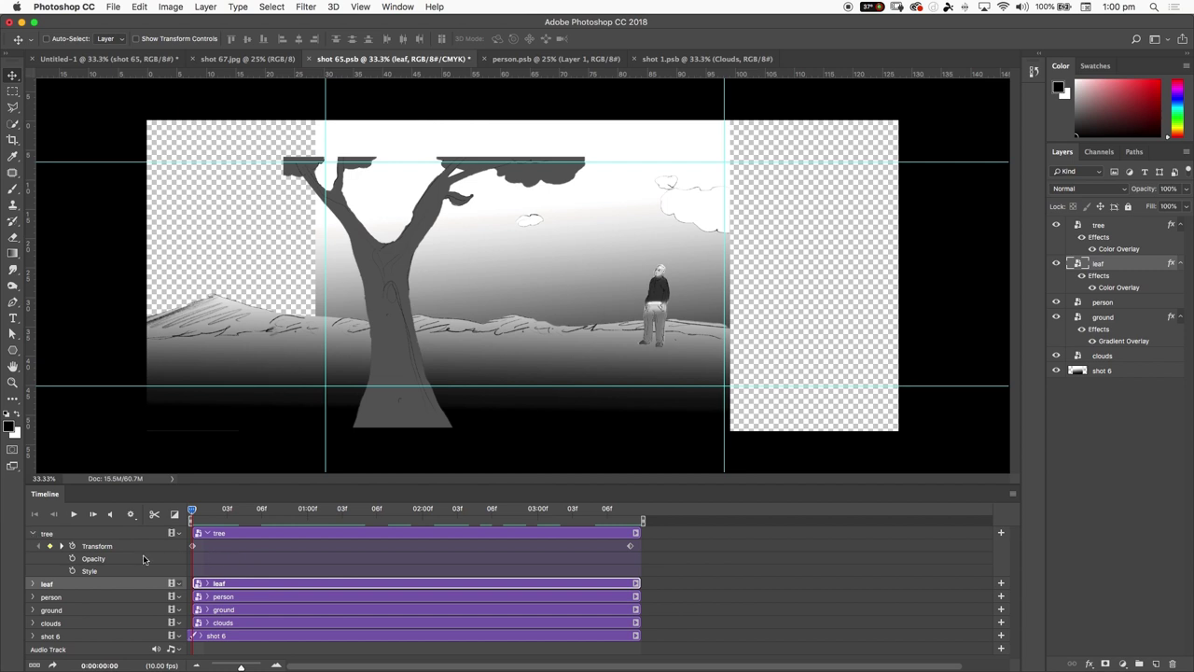
{"action": "left_click", "coordinate": [72, 571]}
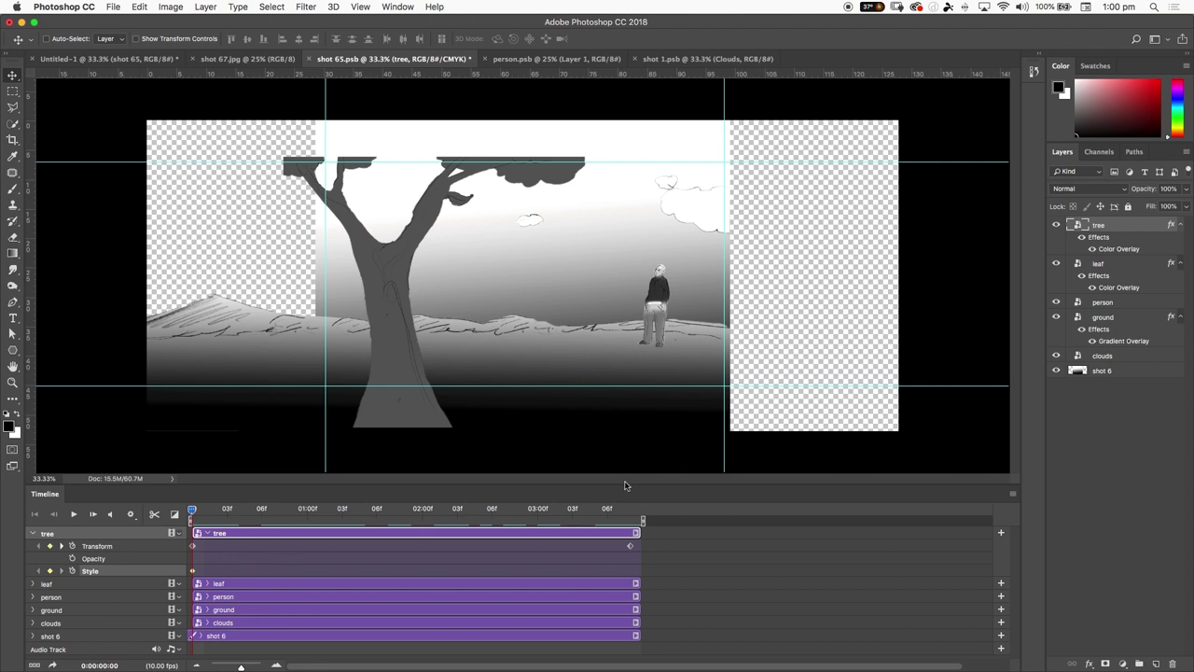
- At 0:00:03:08, change the tree's Color Overlay to bright orange to add a Style keyframe
{"action": "left_click", "coordinate": [536, 513]}
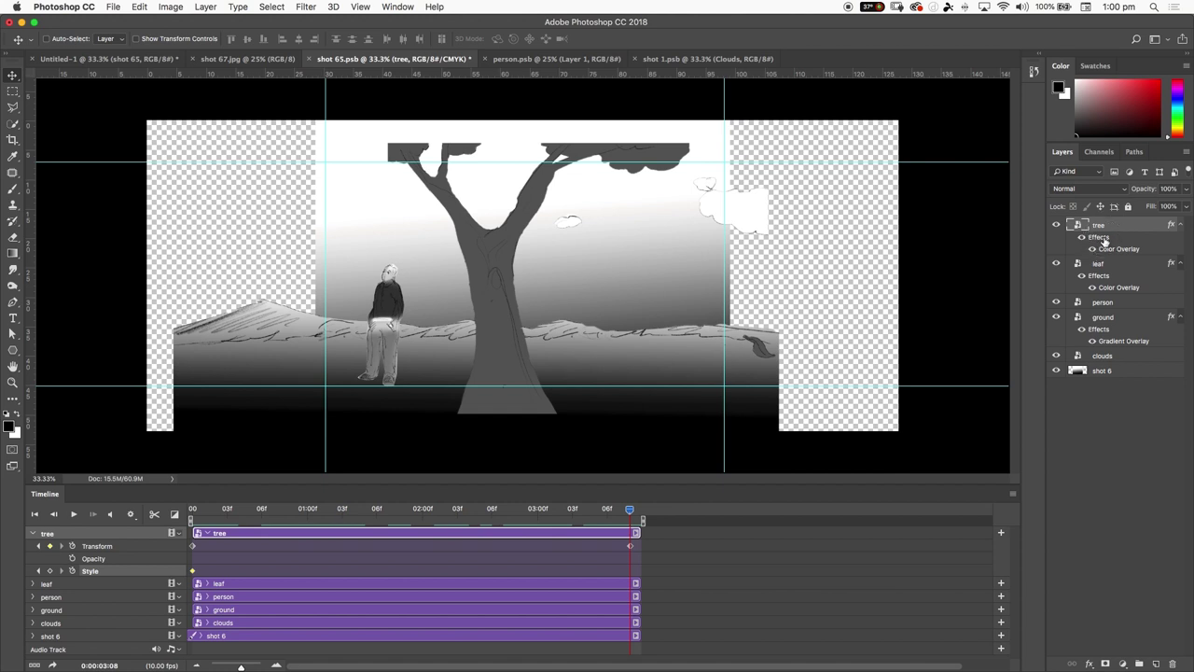
{"action": "double_click", "coordinate": [1105, 239]}
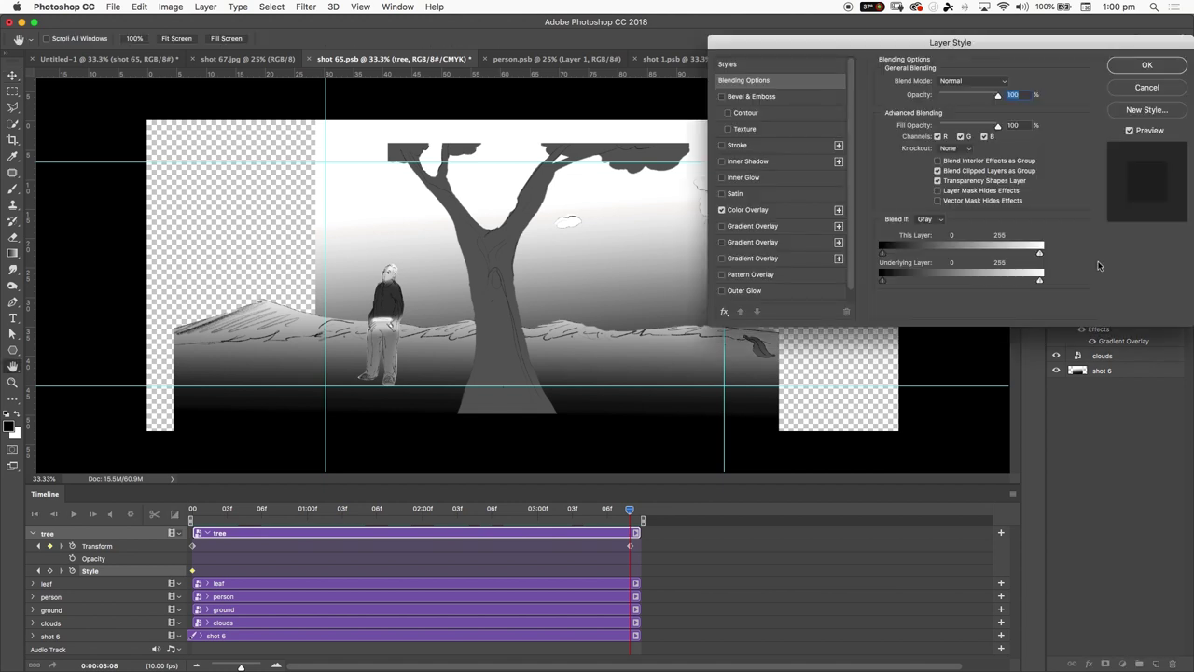
{"action": "left_click", "coordinate": [748, 210]}
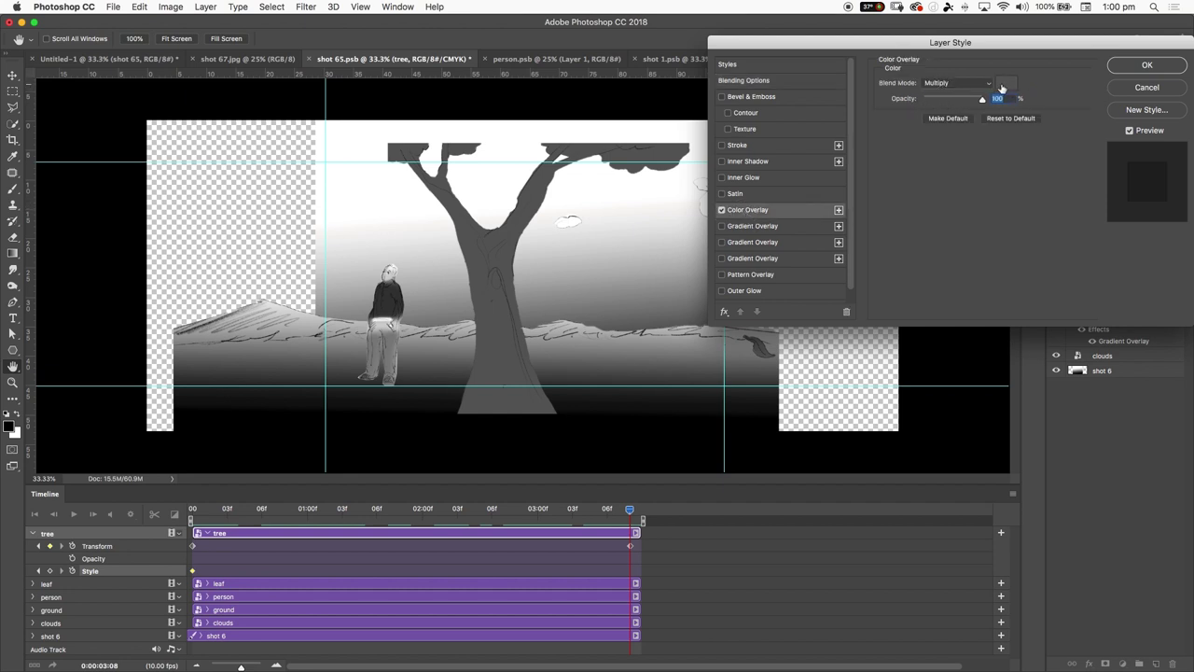
{"action": "left_click", "coordinate": [1007, 85]}
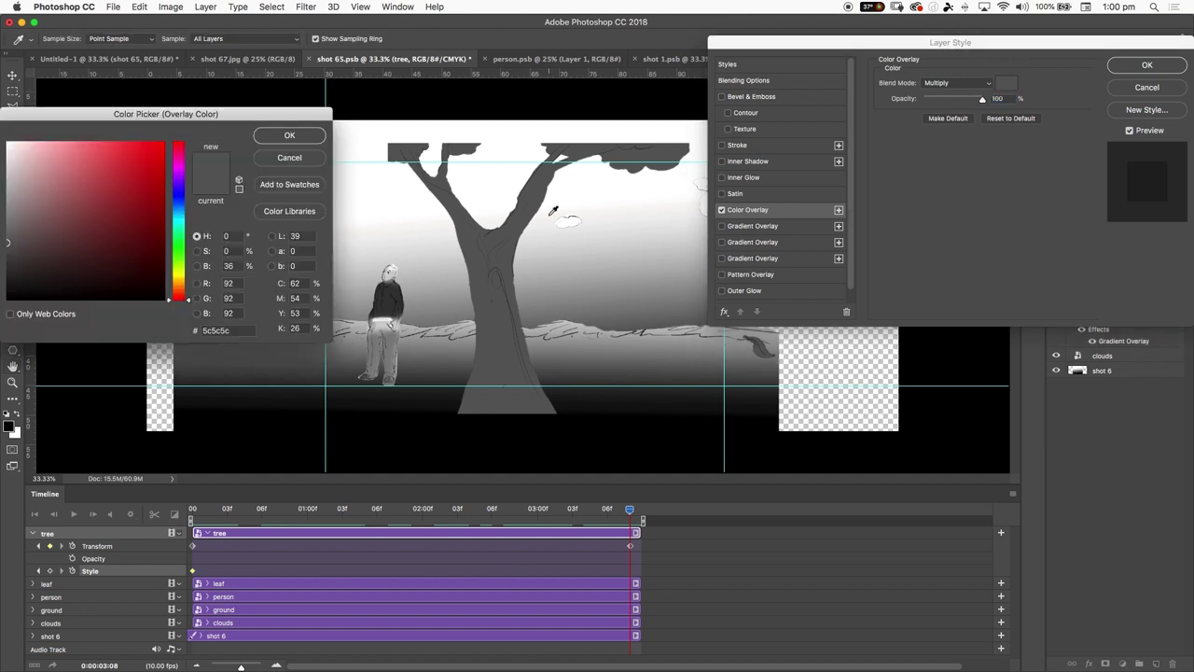
{"action": "left_click", "coordinate": [176, 283]}
{"action": "left_click_drag", "start_coordinate": [139, 240], "coordinate": [222, 119]}
{"action": "left_click", "coordinate": [270, 138]}
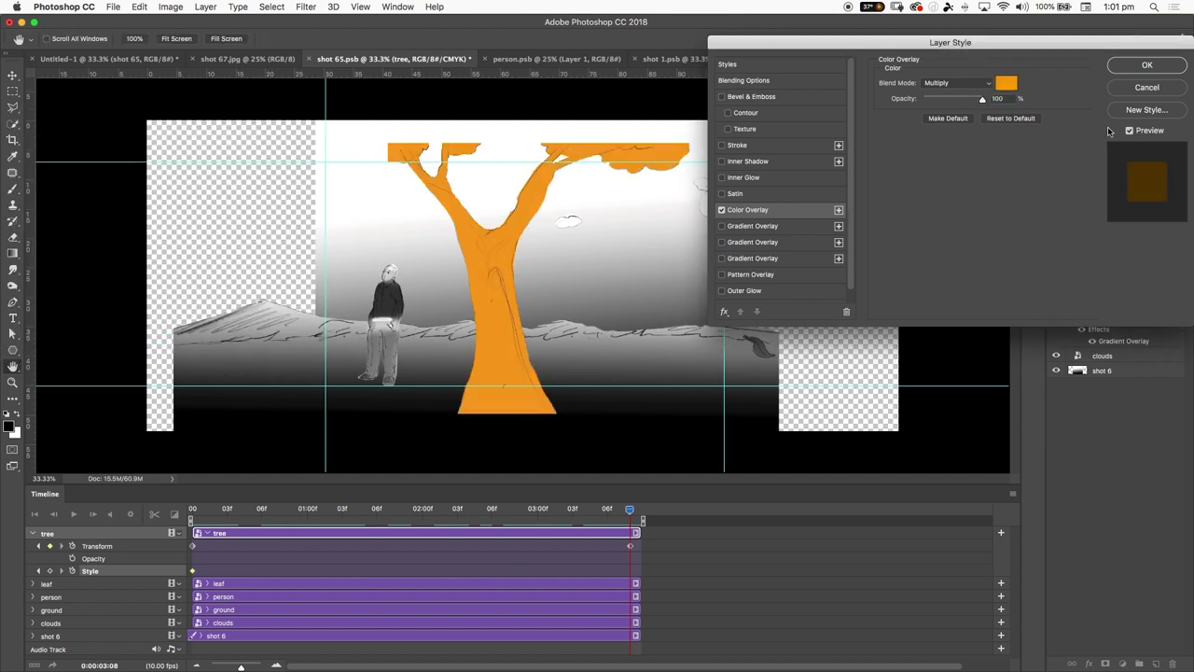
{"action": "left_click", "coordinate": [1142, 65]}
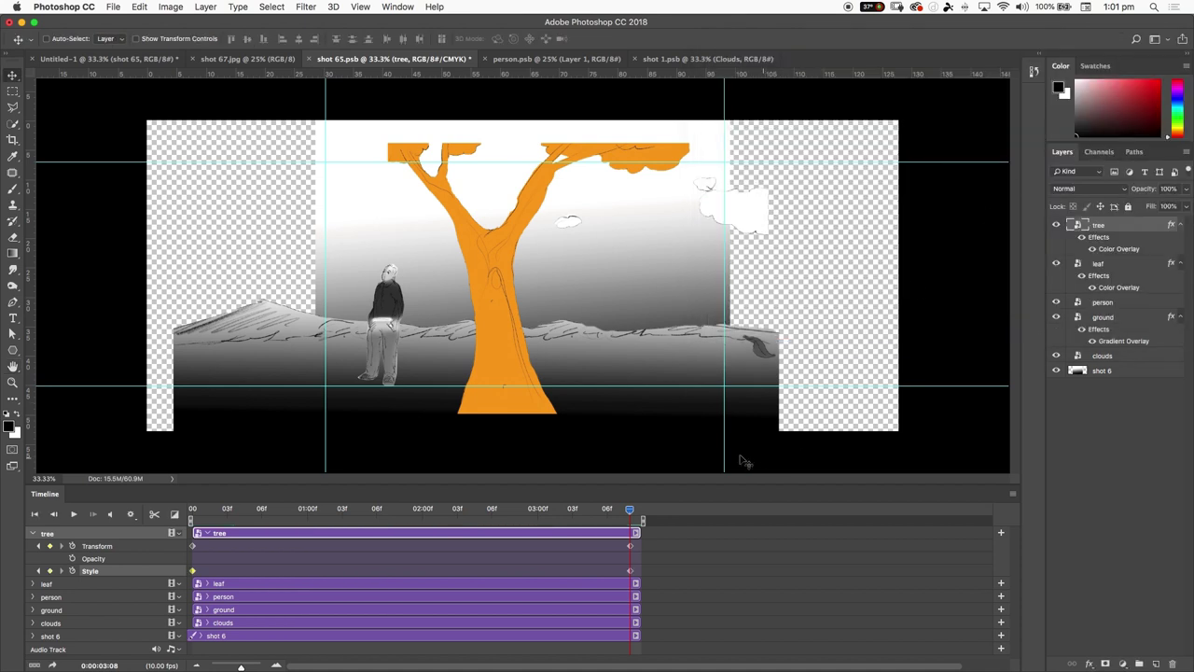
- At 0:00:01:05, change the tree's Color Overlay to green 389c7c to add an intermediate Style keyframe
{"action": "left_click_drag", "start_coordinate": [627, 511], "coordinate": [366, 541]}
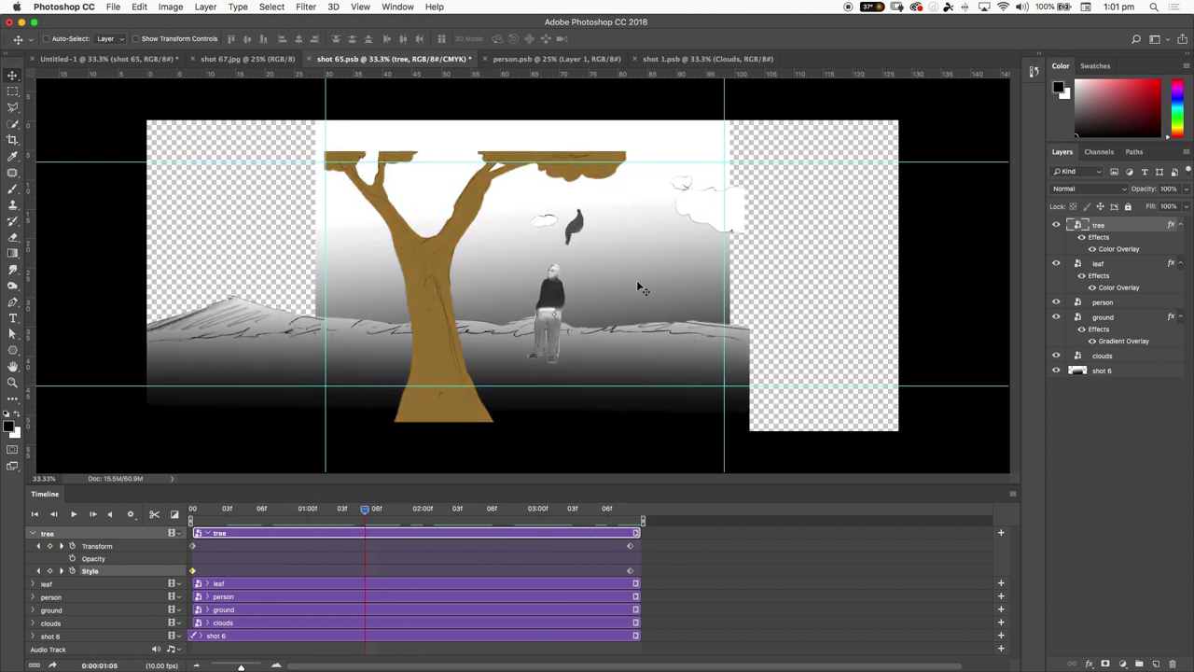
{"action": "double_click", "coordinate": [1113, 249]}
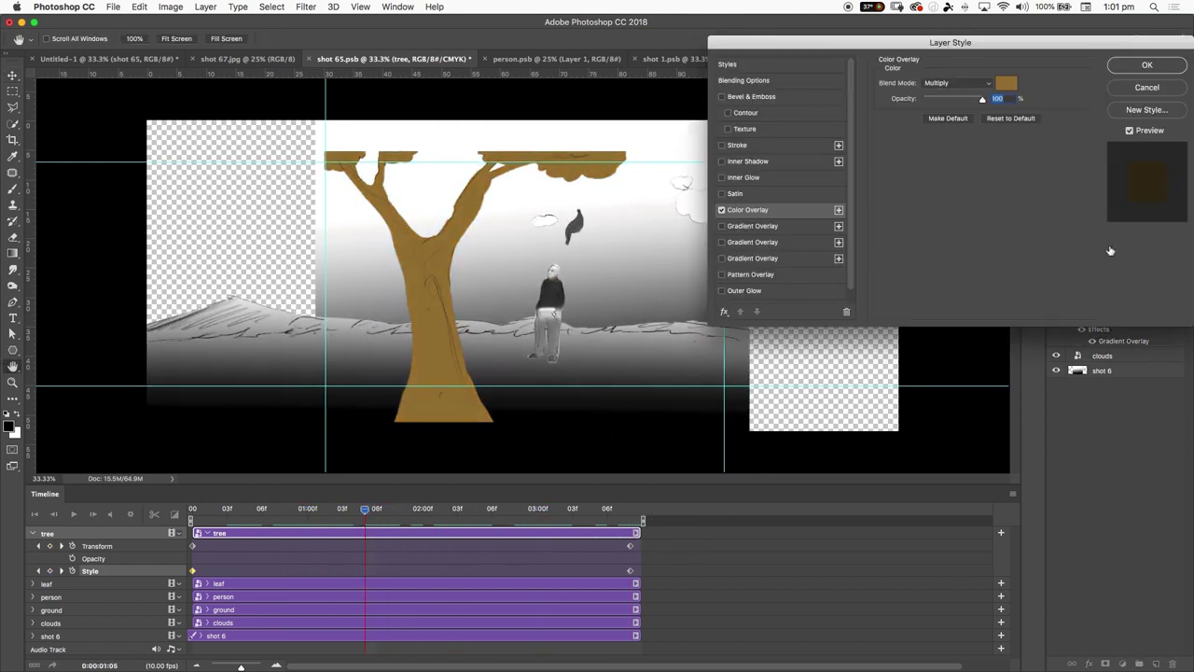
{"action": "left_click", "coordinate": [1006, 83]}
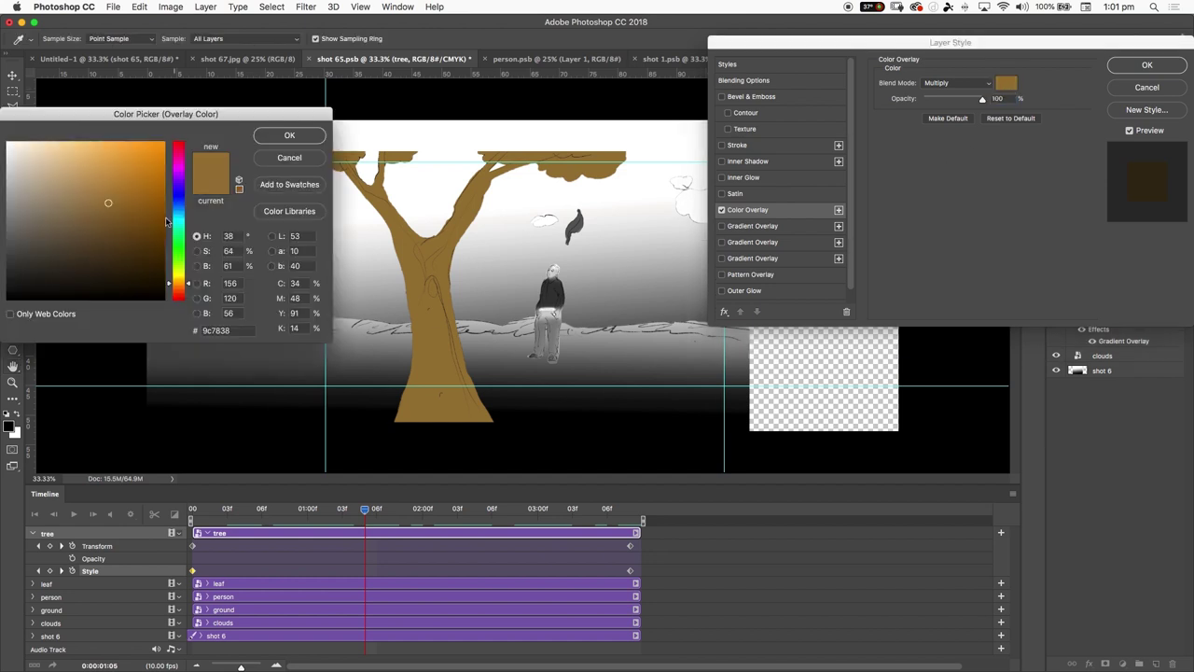
{"action": "left_click", "coordinate": [177, 228]}
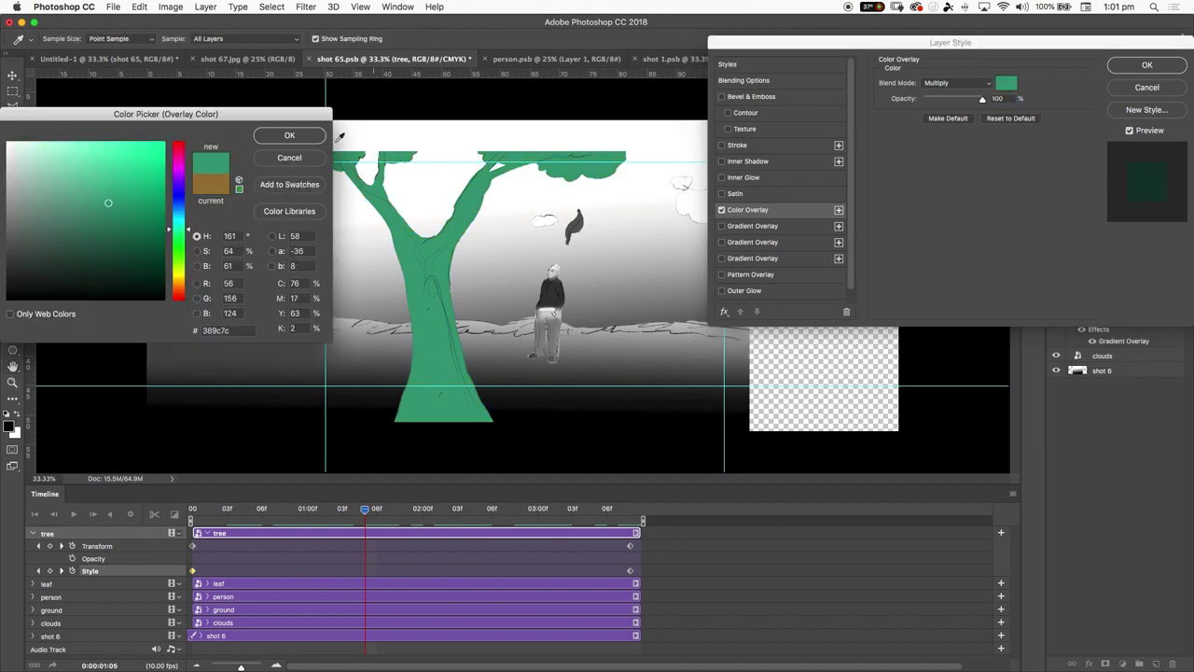
{"action": "left_click", "coordinate": [317, 138]}
{"action": "left_click", "coordinate": [1147, 64]}
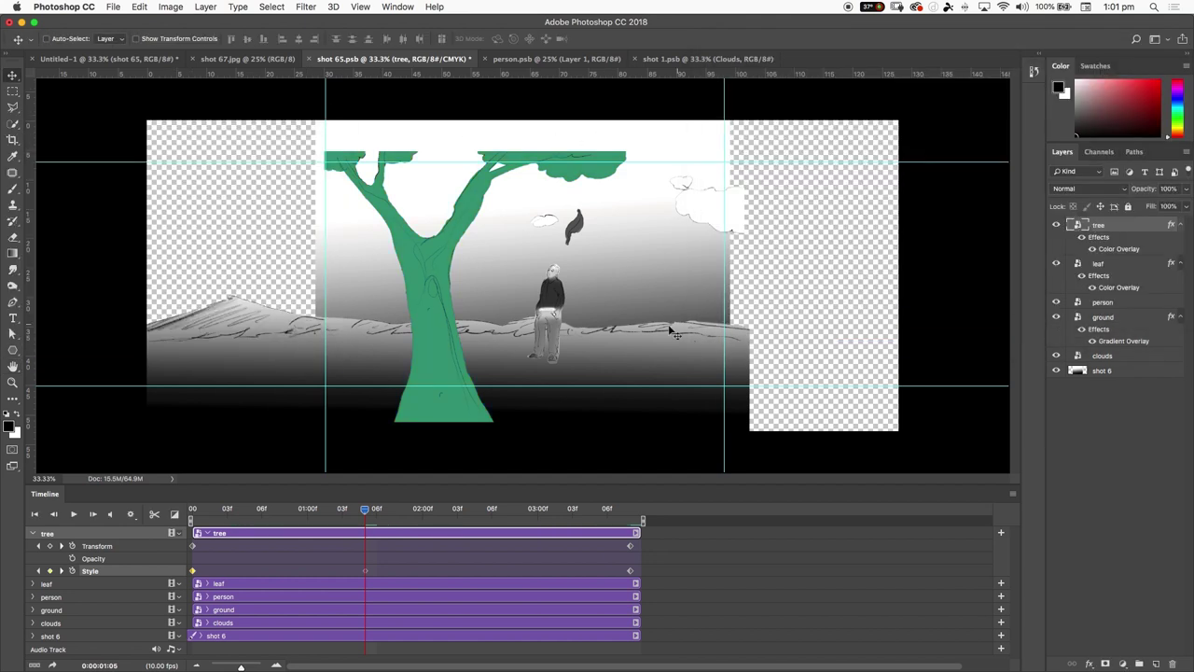